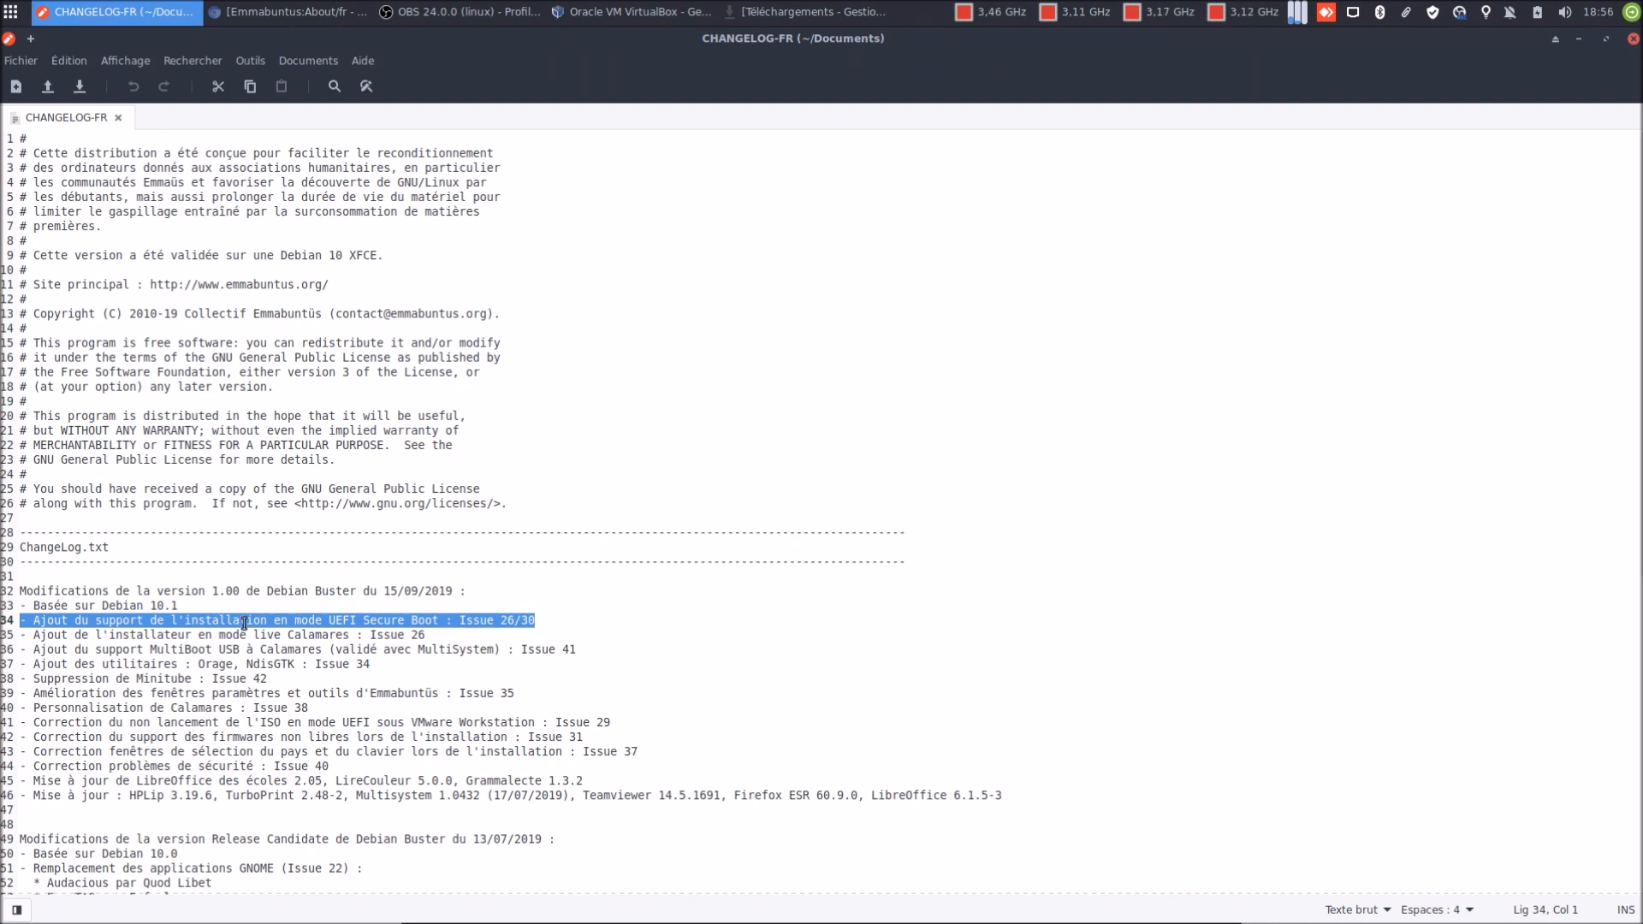
# Highlight the Calamares live installer, MultiBoot USB, Orage/NdisGTK (selecting NdisGTK) and Minitube removal entries
pyautogui.tripleClick(137, 640)
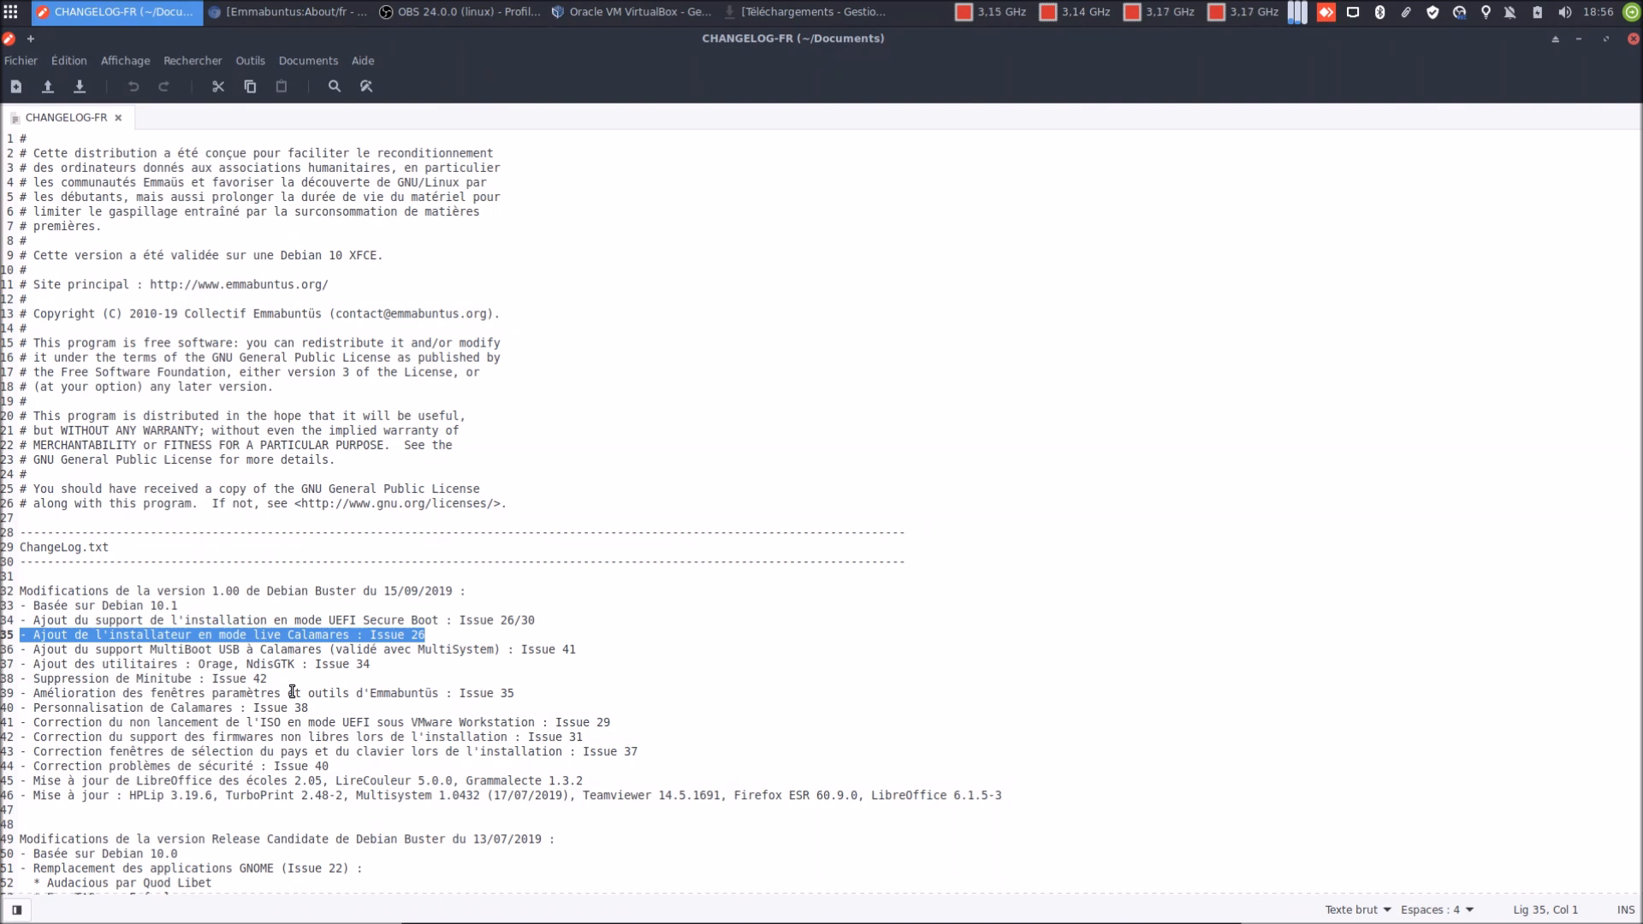
pyautogui.tripleClick(260, 652)
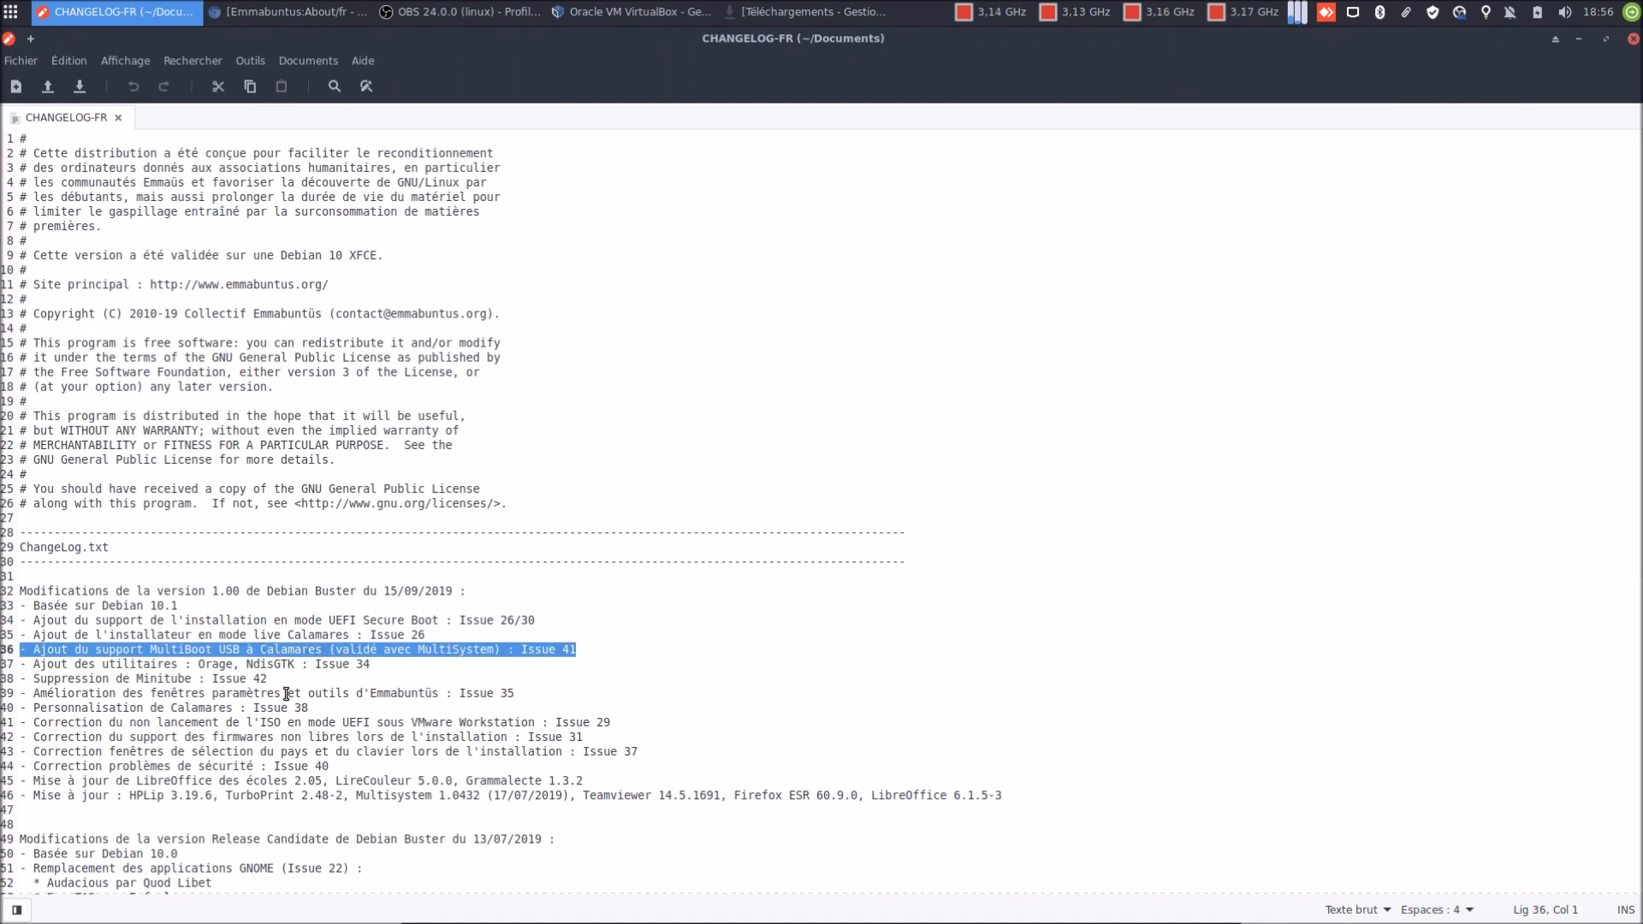
pyautogui.tripleClick(278, 665)
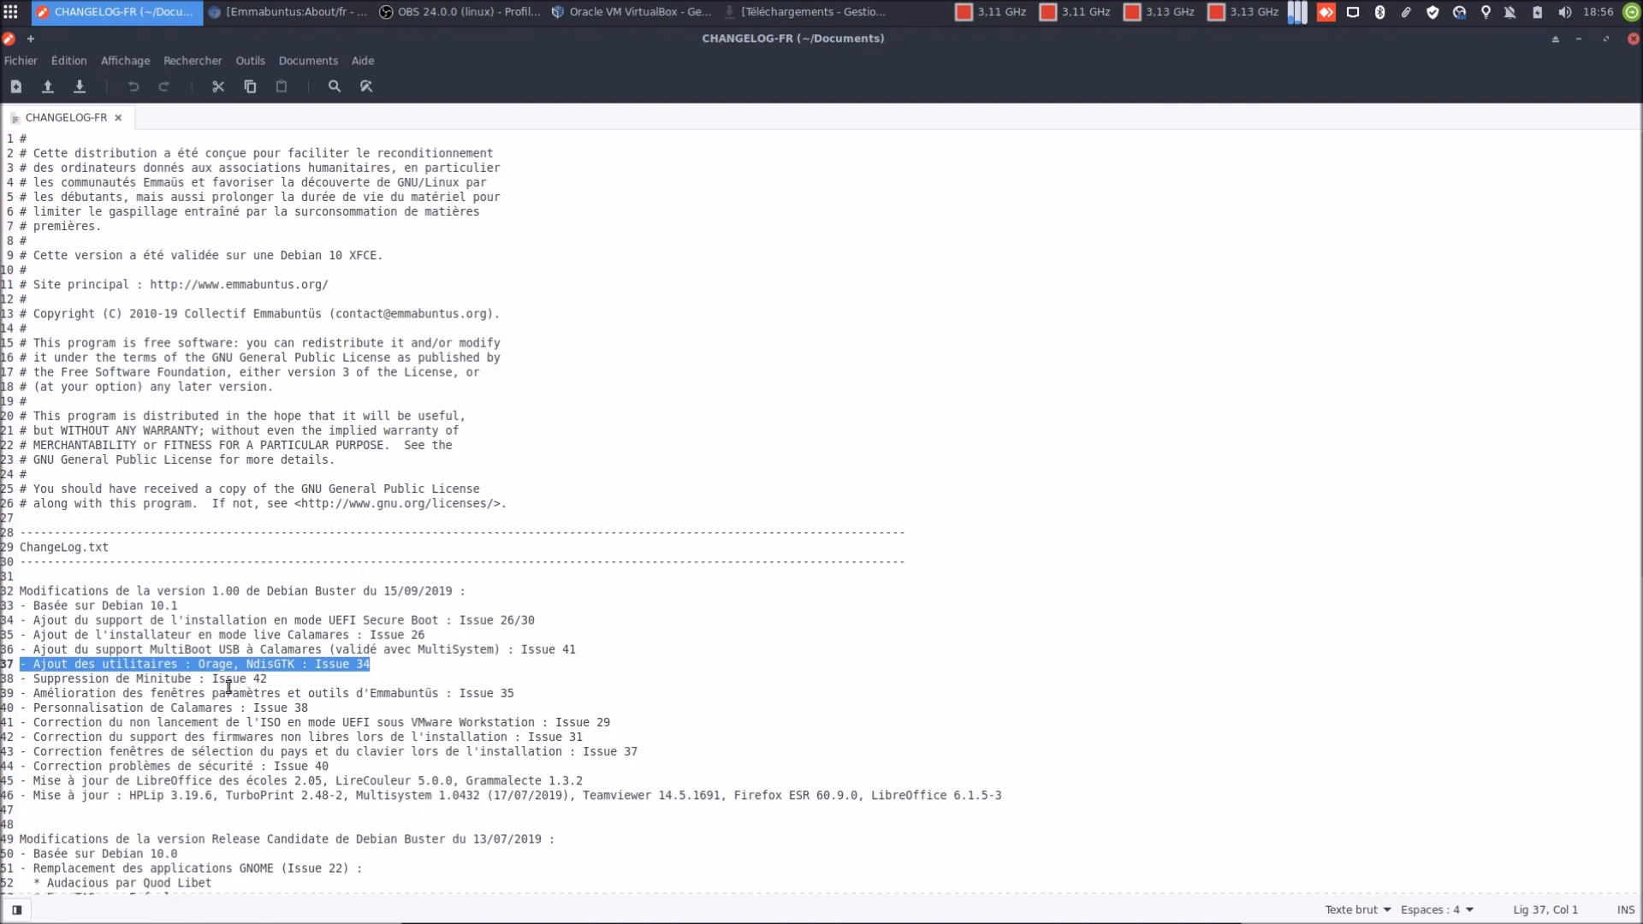
pyautogui.click(200, 666)
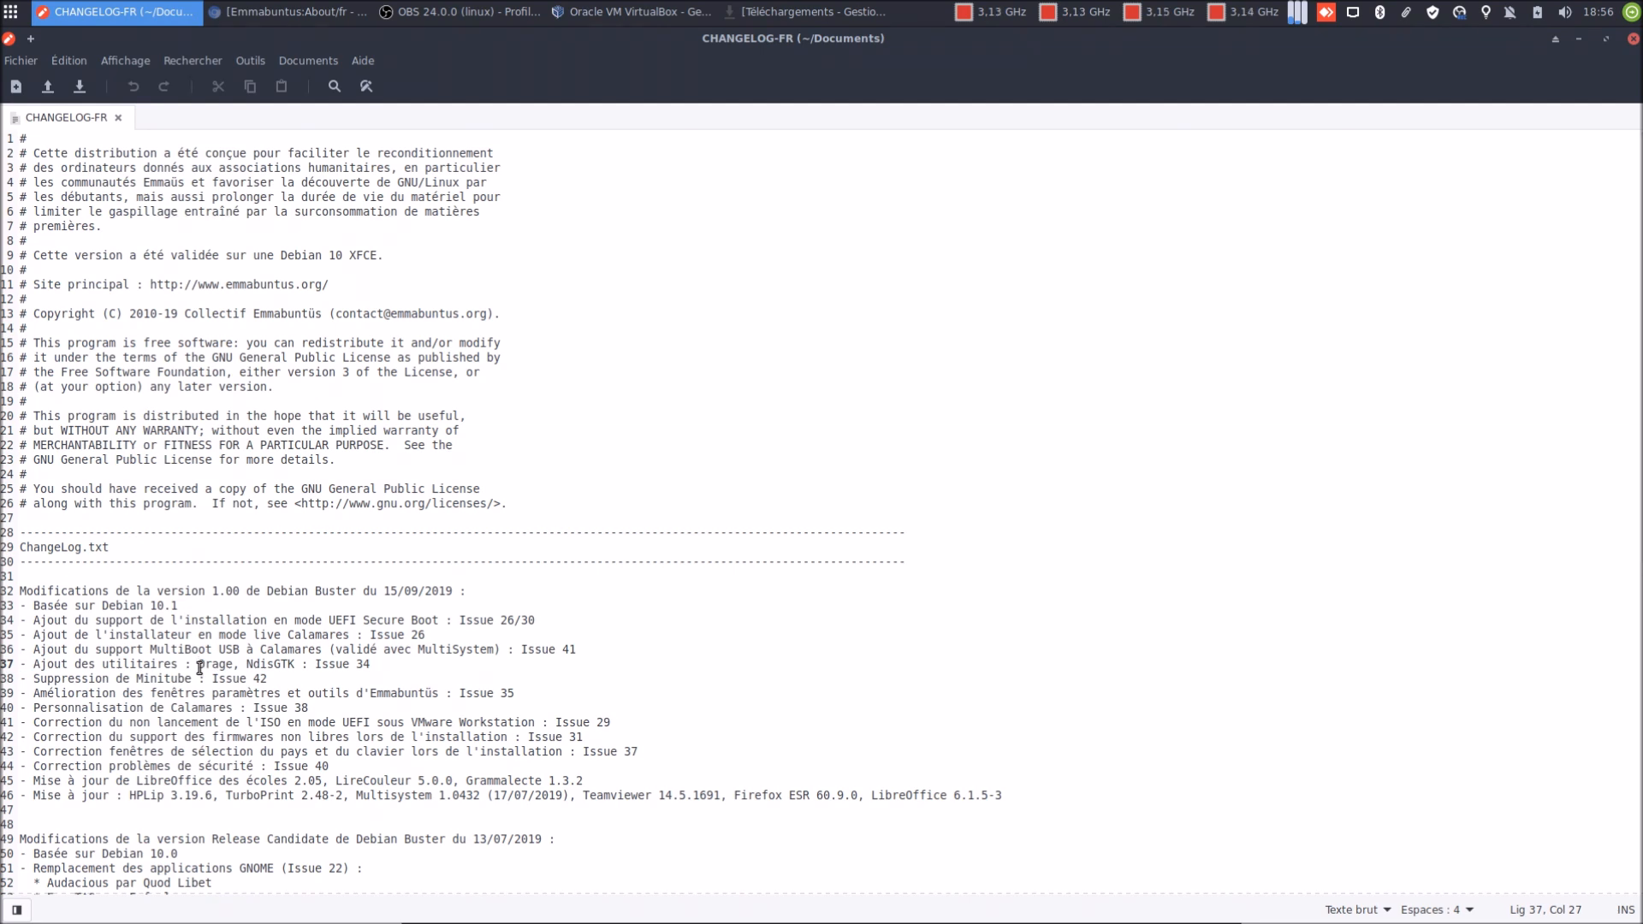
pyautogui.moveTo(247, 665); pyautogui.dragTo(293, 663)
pyautogui.tripleClick(89, 681)
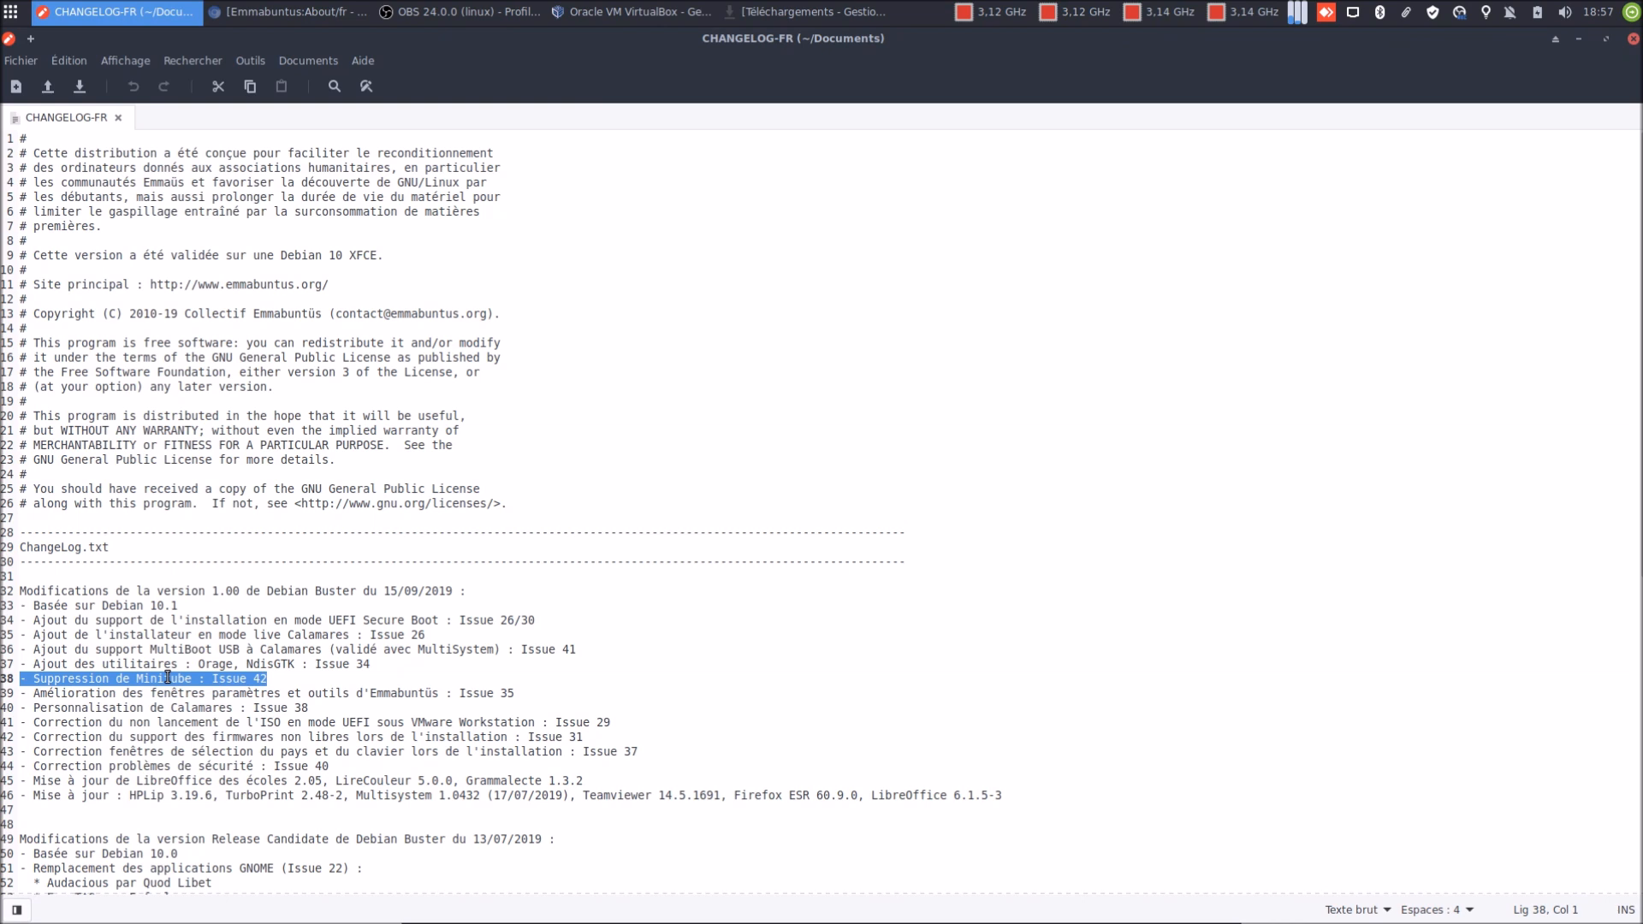
# Highlight the settings, Calamares, VMware UEFI, non-free firmware, country/keyboard and security fix entries in turn
pyautogui.tripleClick(139, 693)
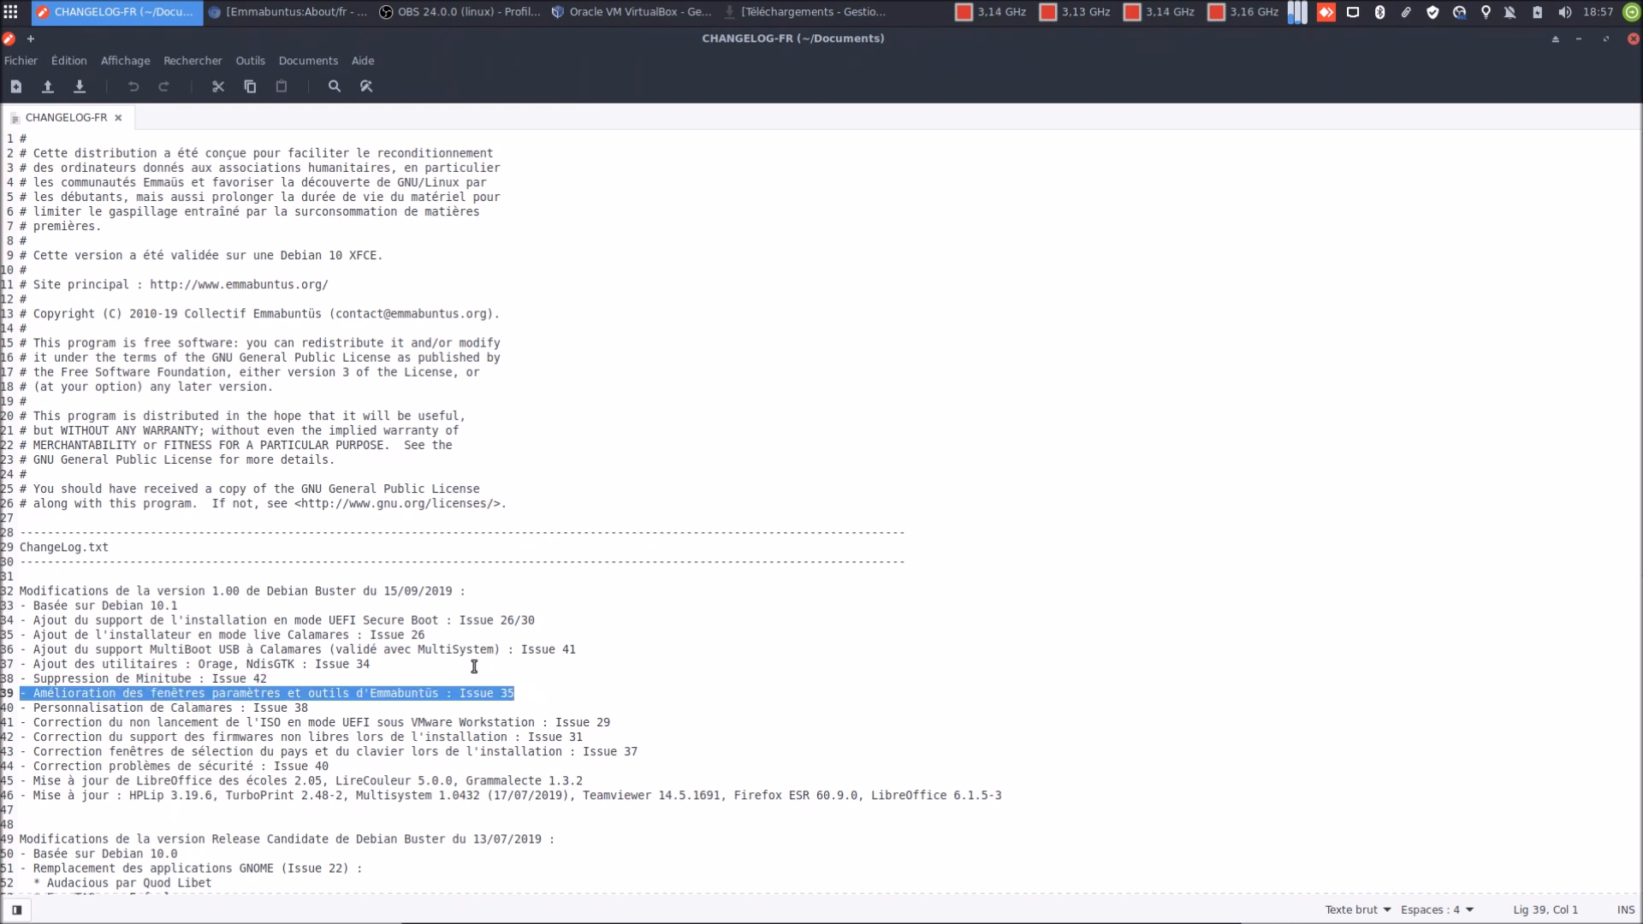
pyautogui.tripleClick(203, 707)
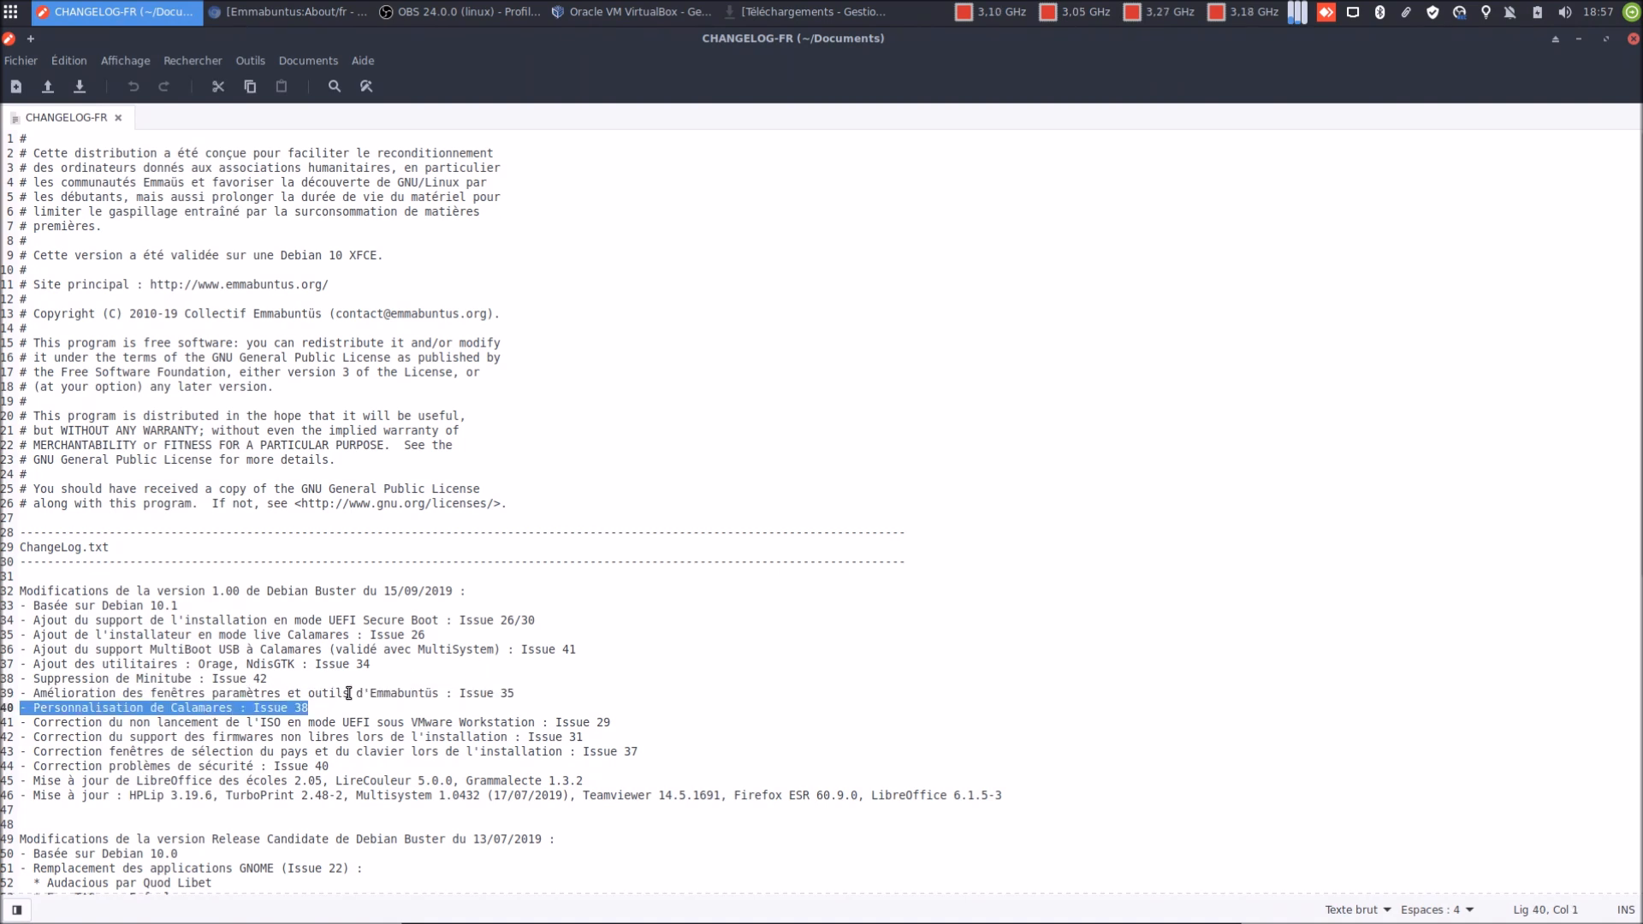
pyautogui.tripleClick(210, 726)
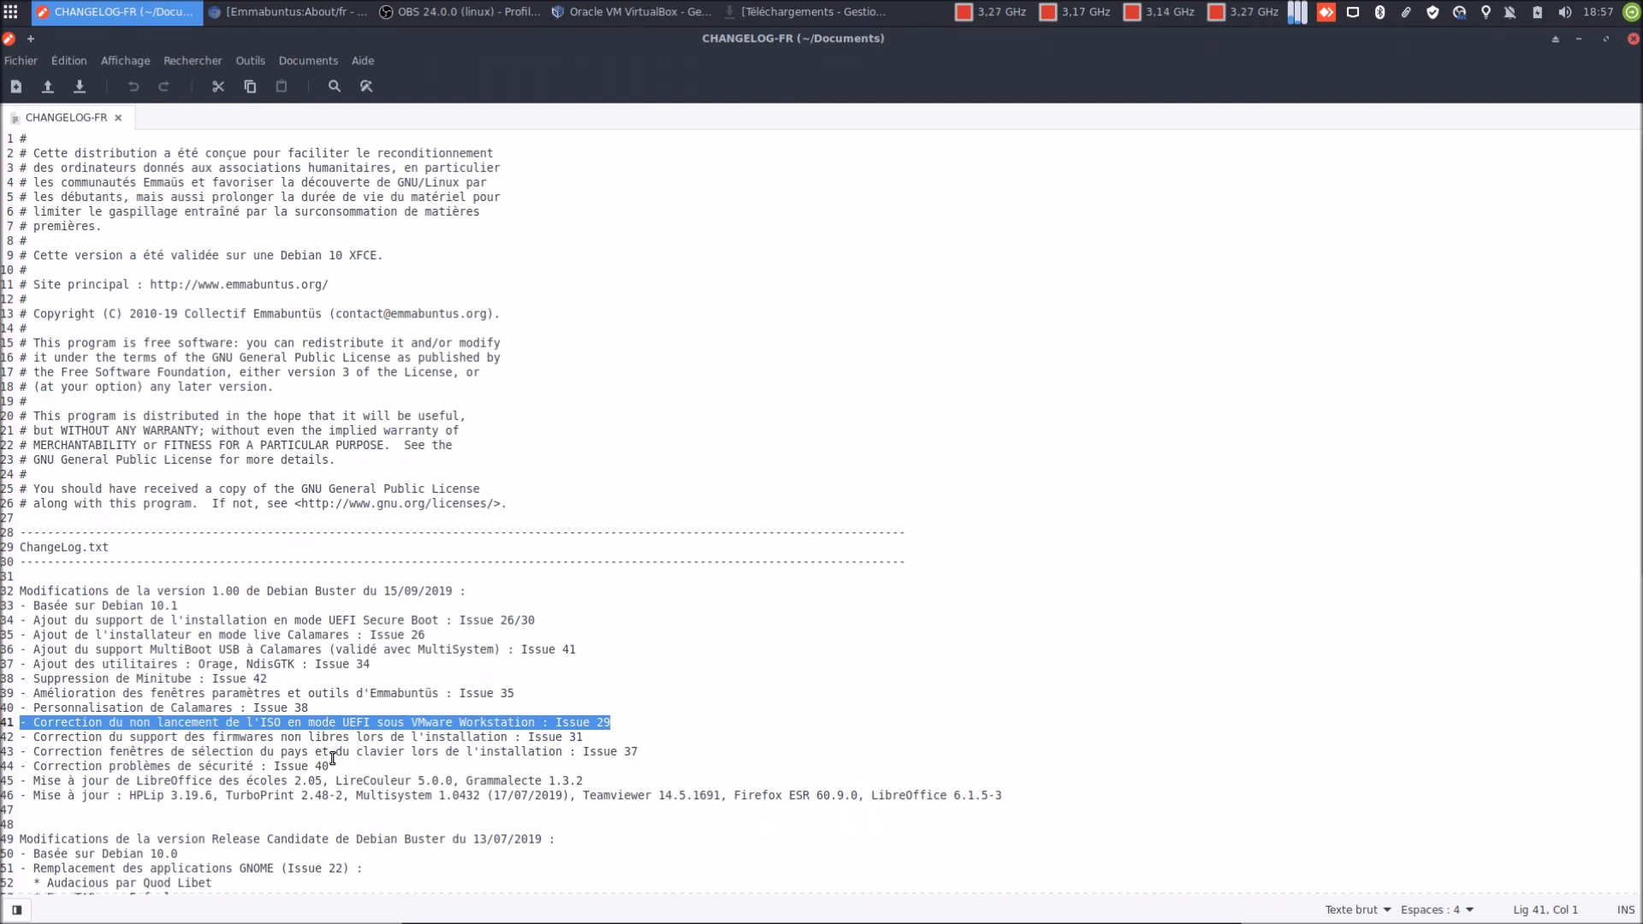
pyautogui.tripleClick(318, 739)
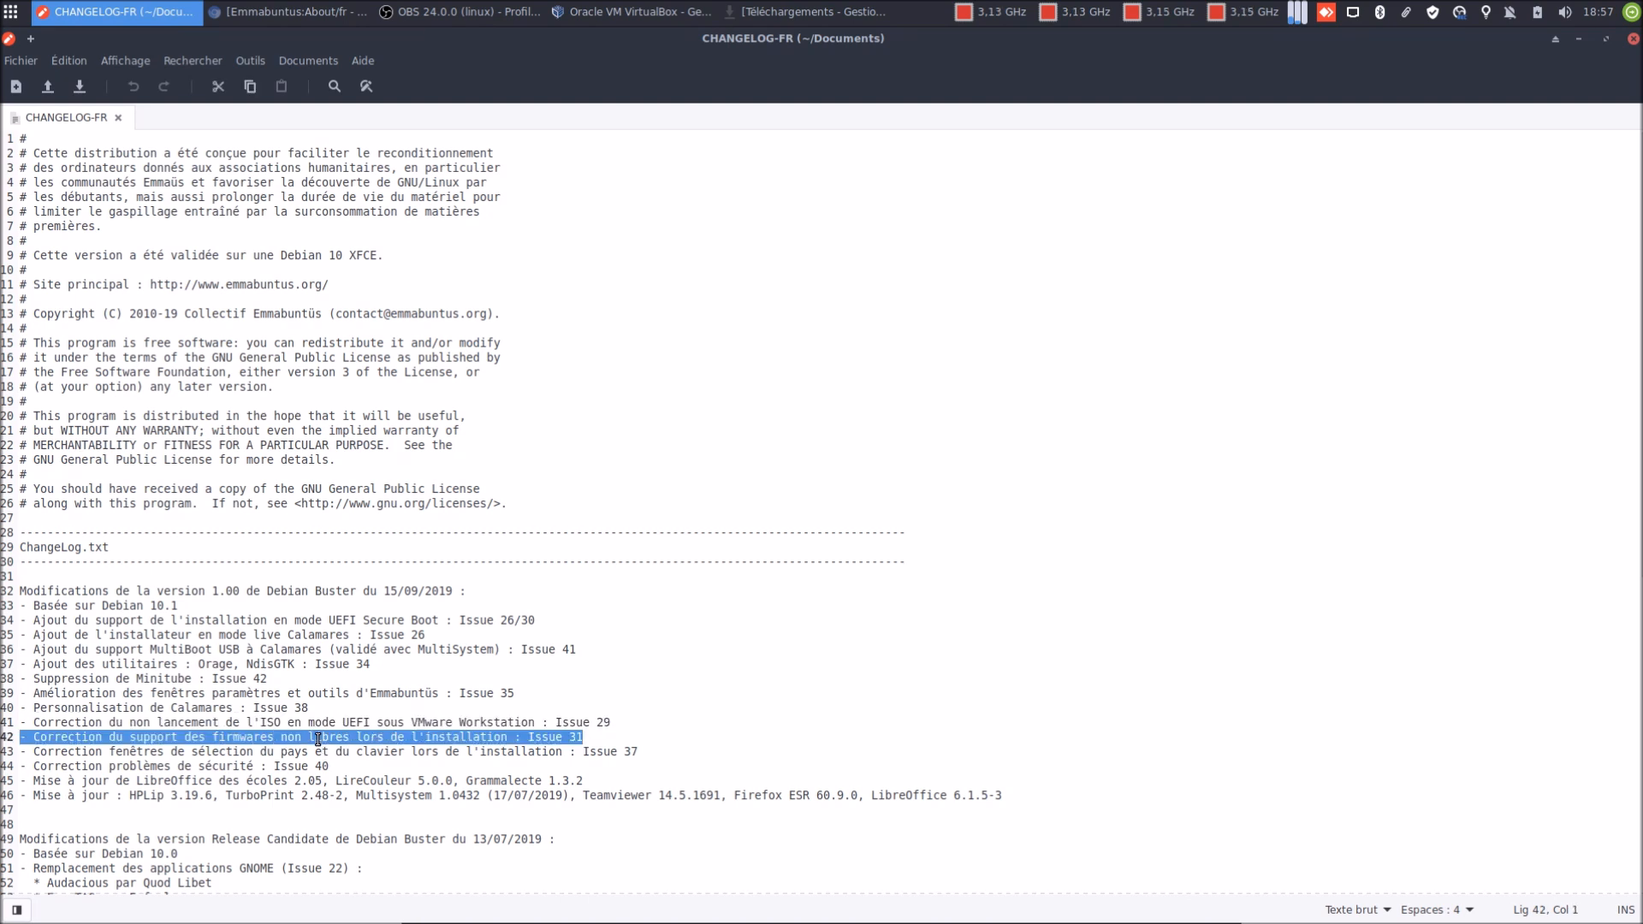
pyautogui.tripleClick(372, 753)
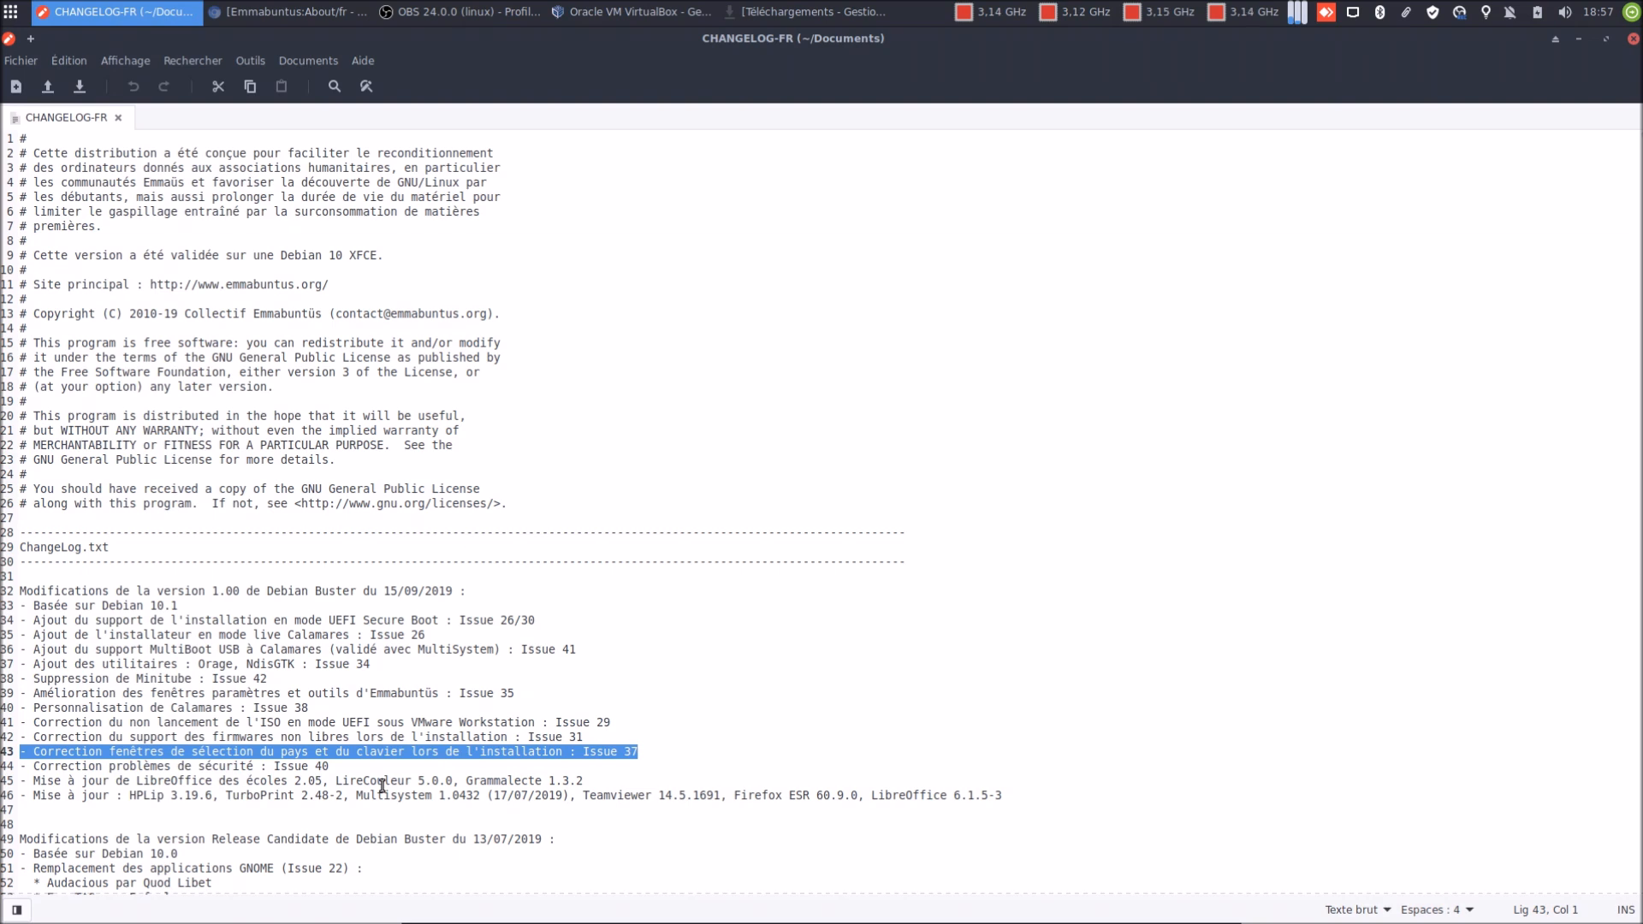
pyautogui.tripleClick(276, 766)
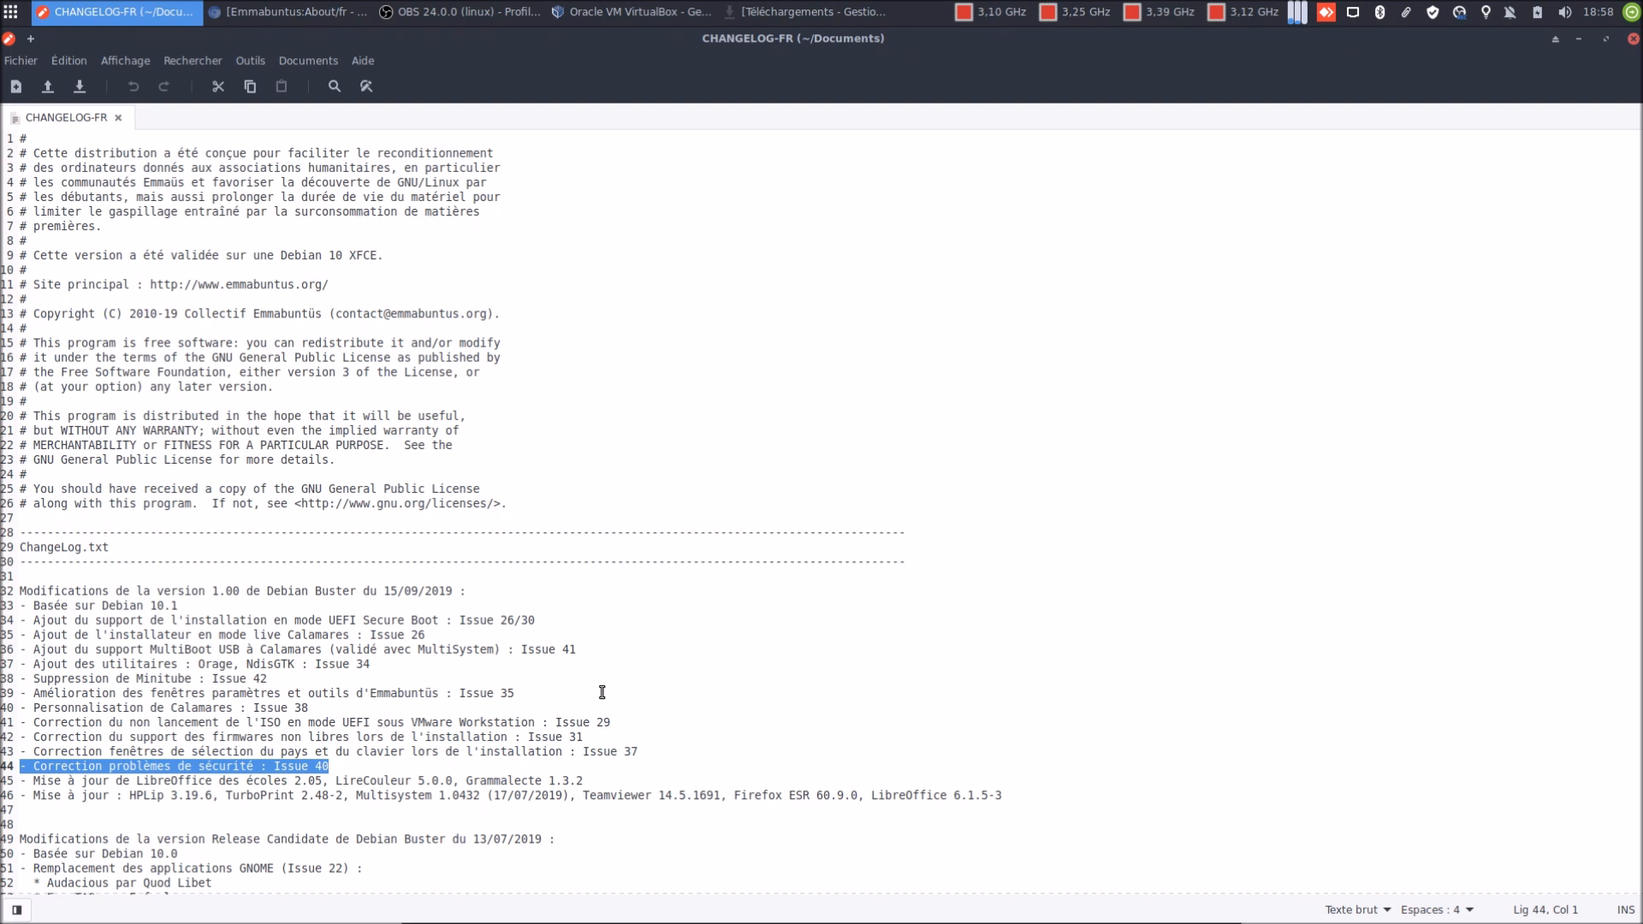
# Highlight the LibreOffice des écoles and software versions update entries, then close Pluma
pyautogui.doubleClick(376, 792)
pyautogui.click(377, 782)
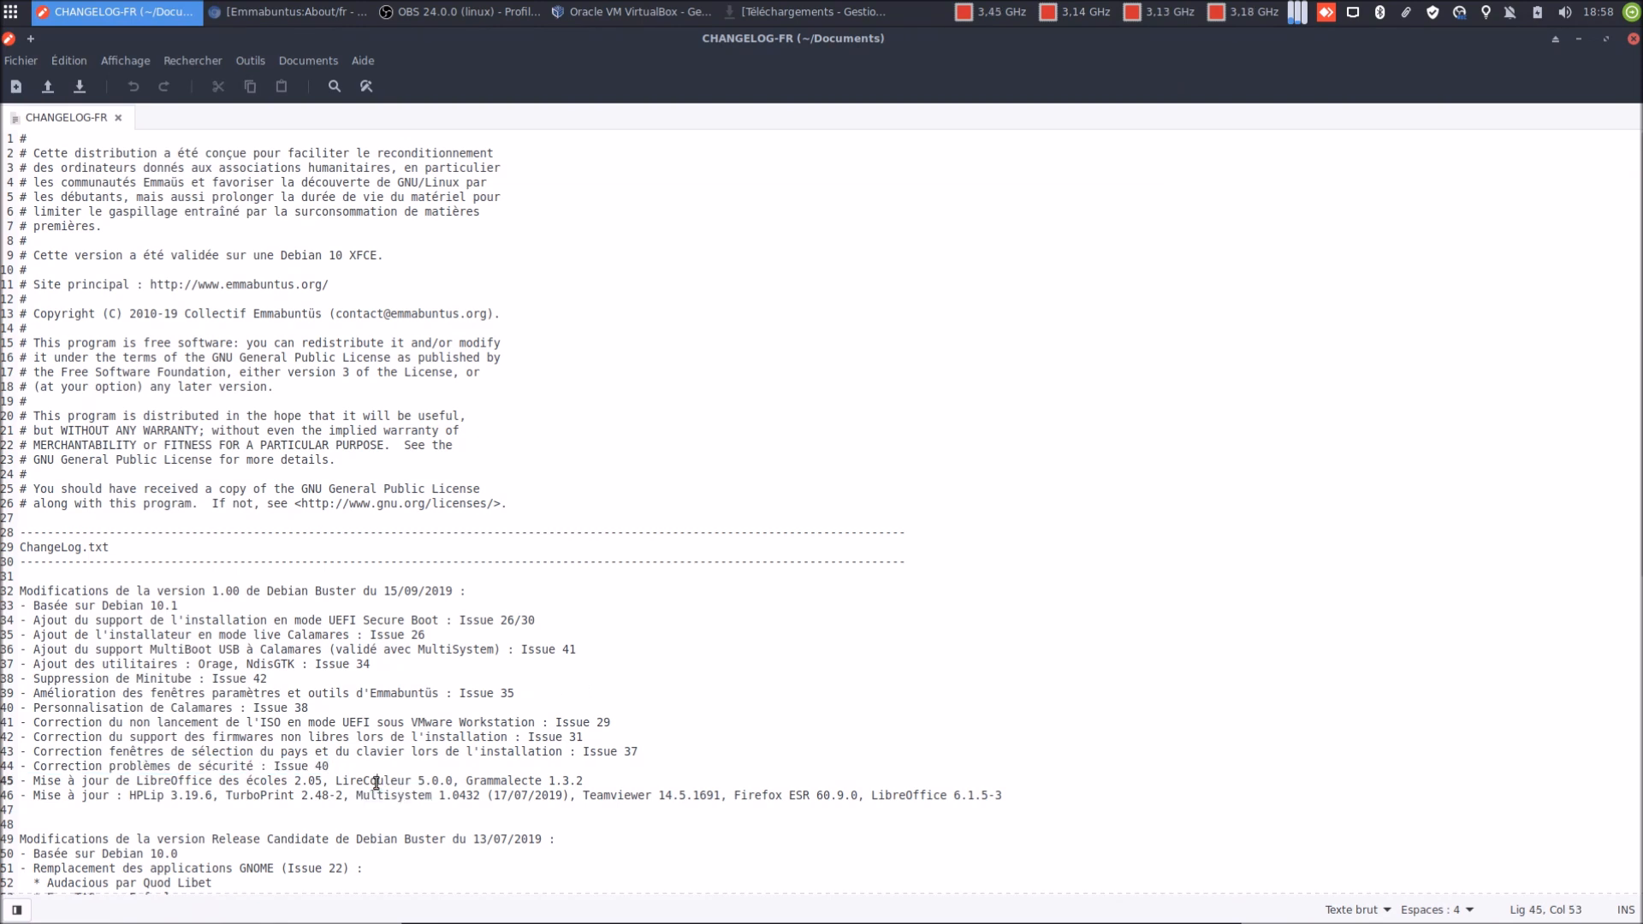
pyautogui.tripleClick(377, 782)
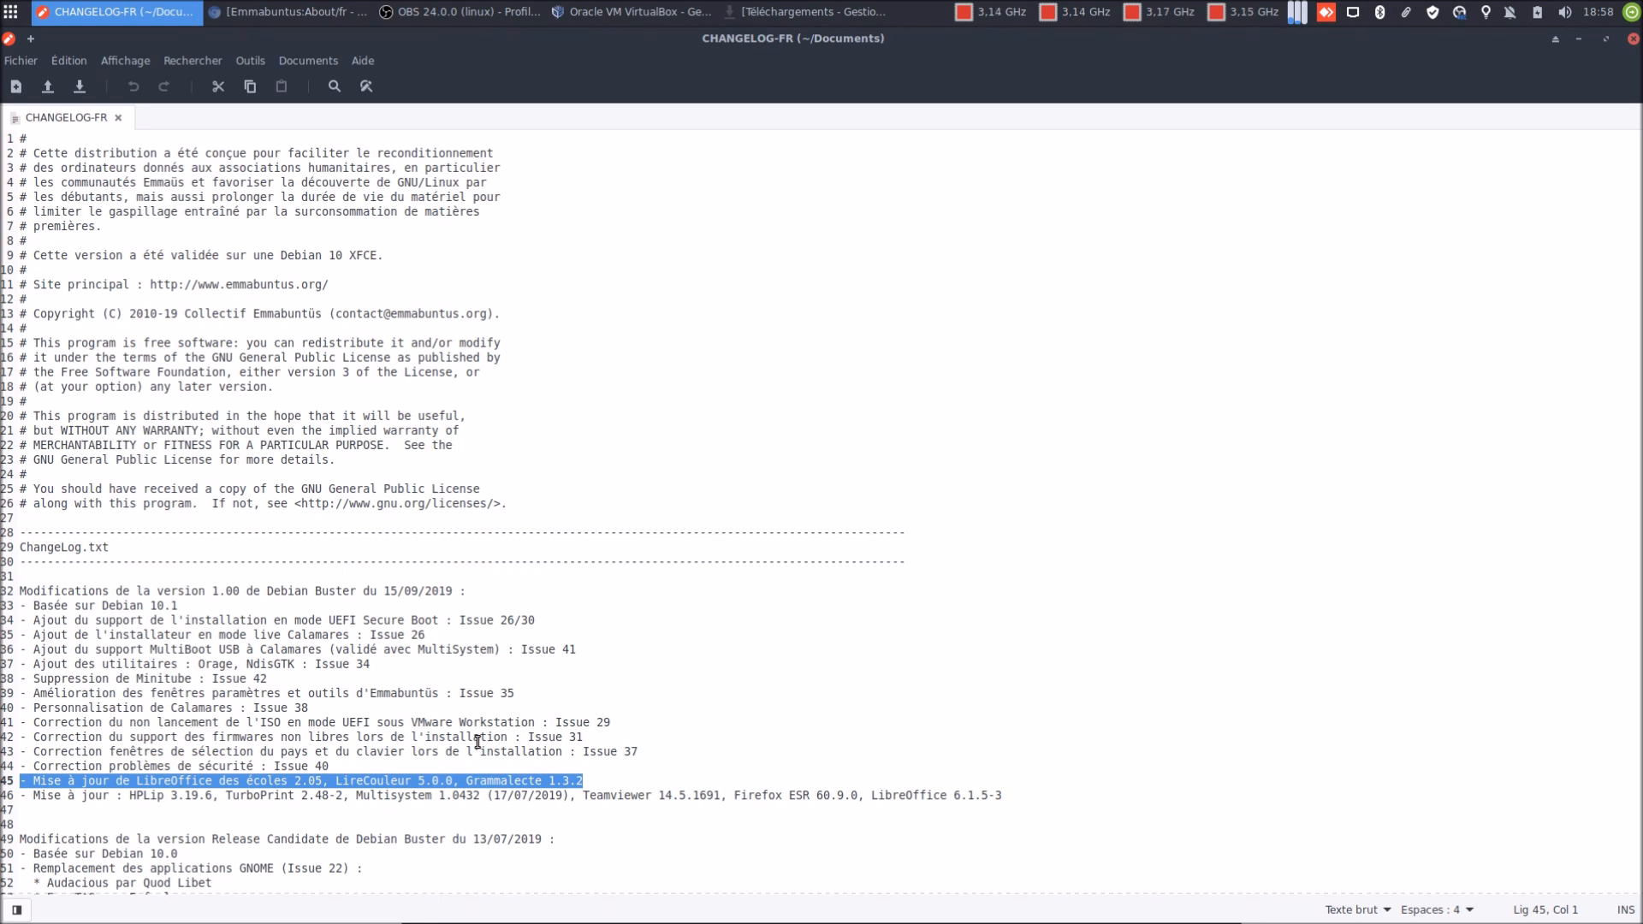
pyautogui.tripleClick(109, 796)
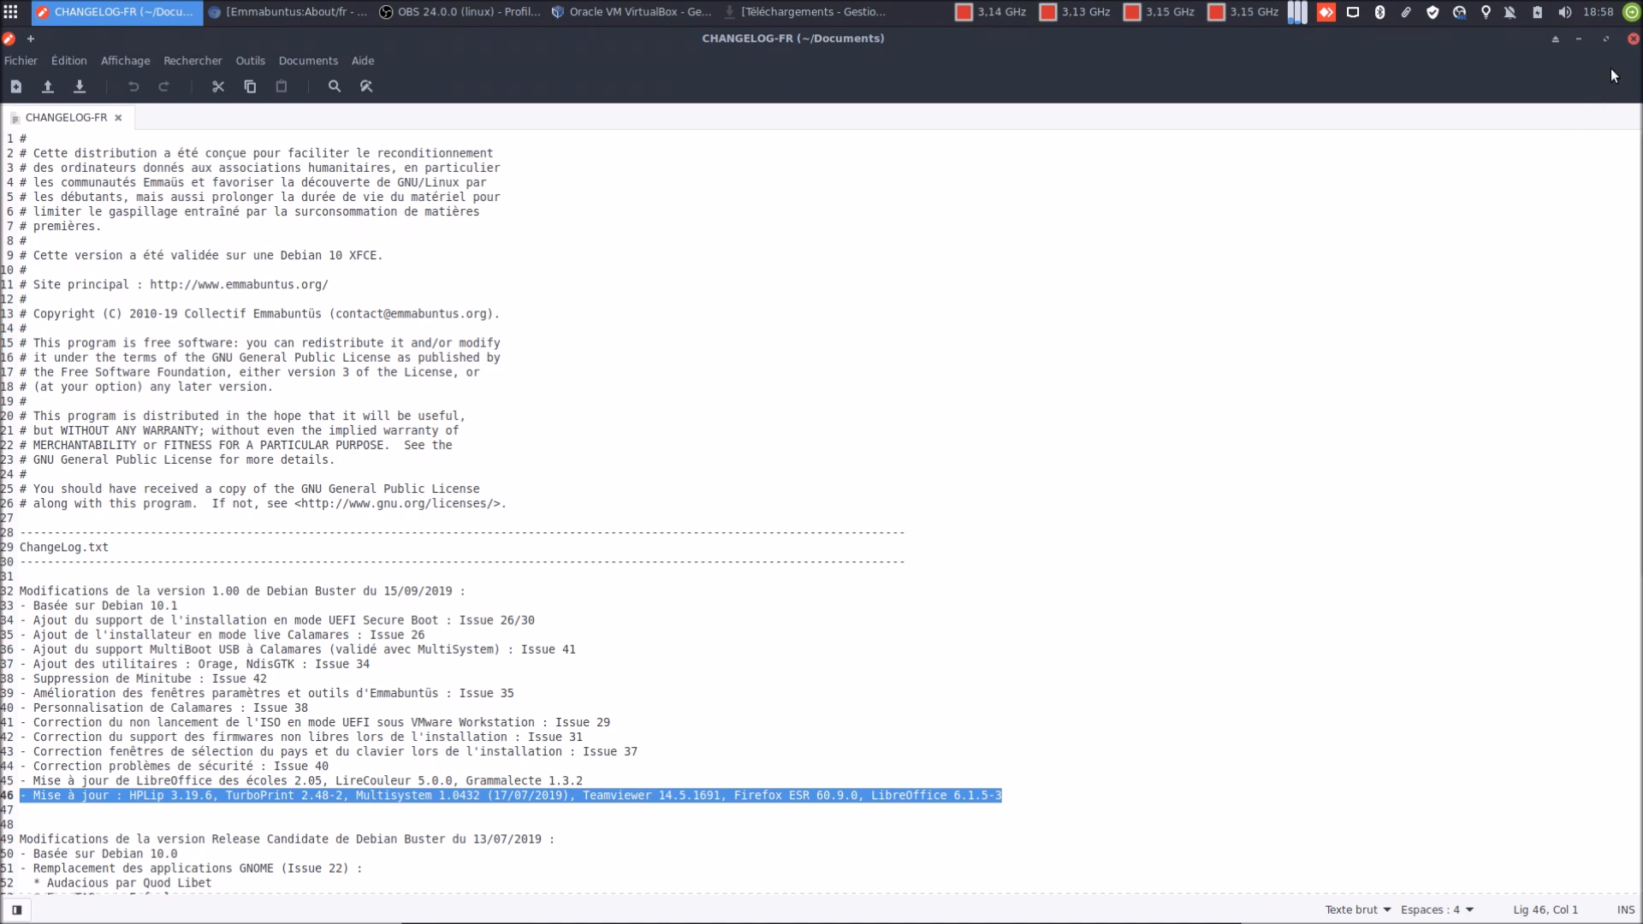
pyautogui.click(1633, 38)
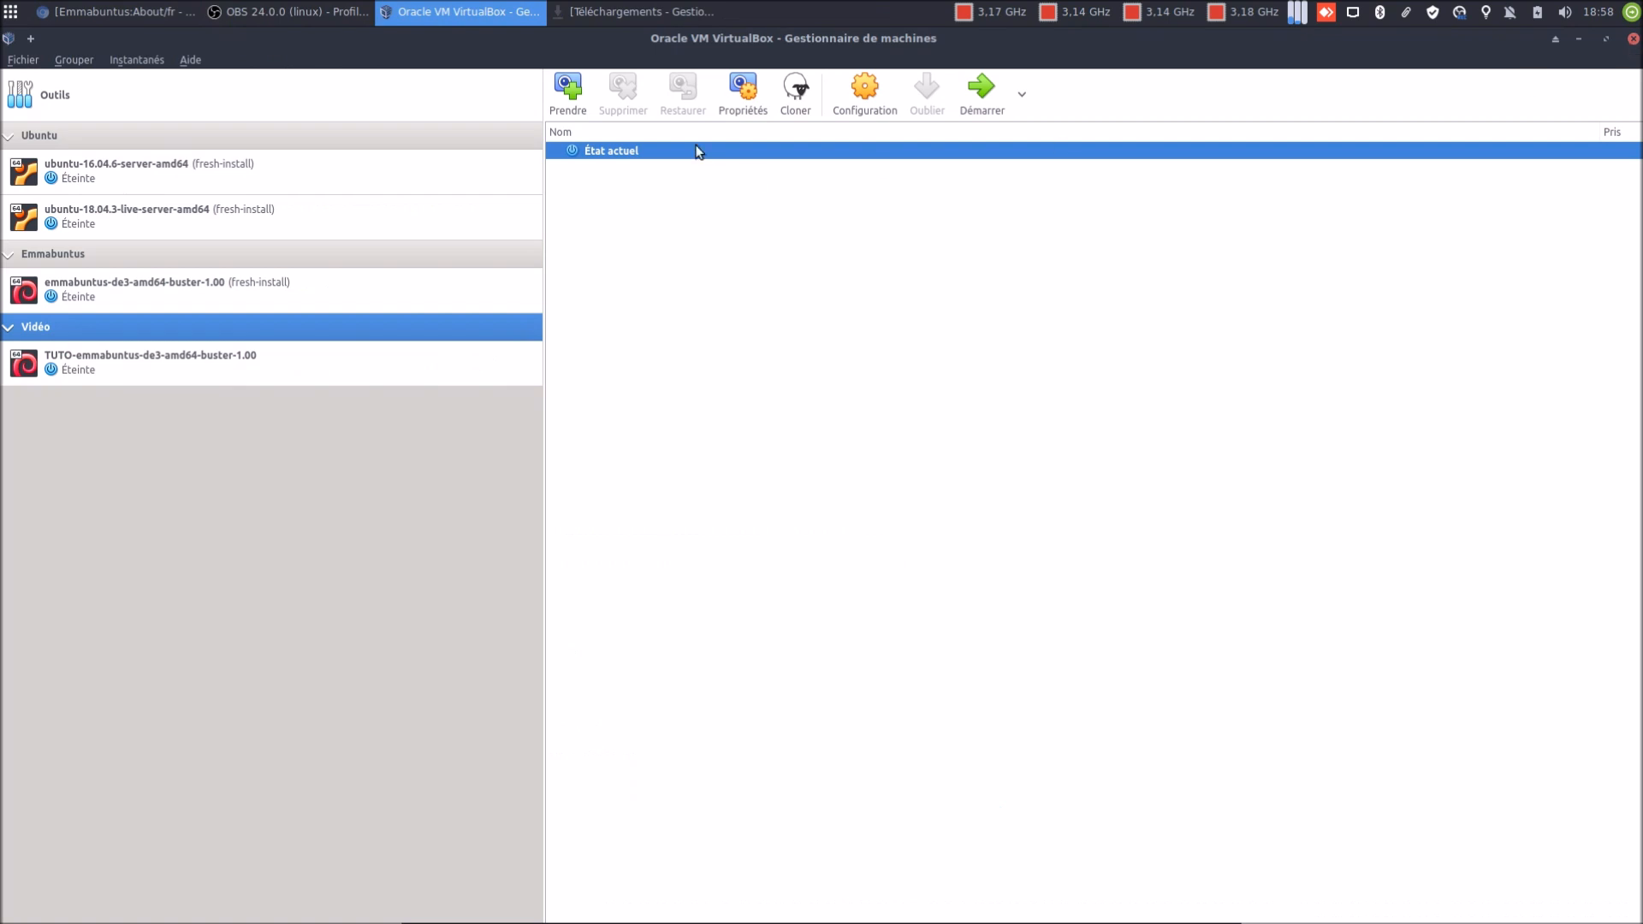
# Bring the Chromium window showing Emmabuntus:About/fr to the front
pyautogui.click(128, 12)
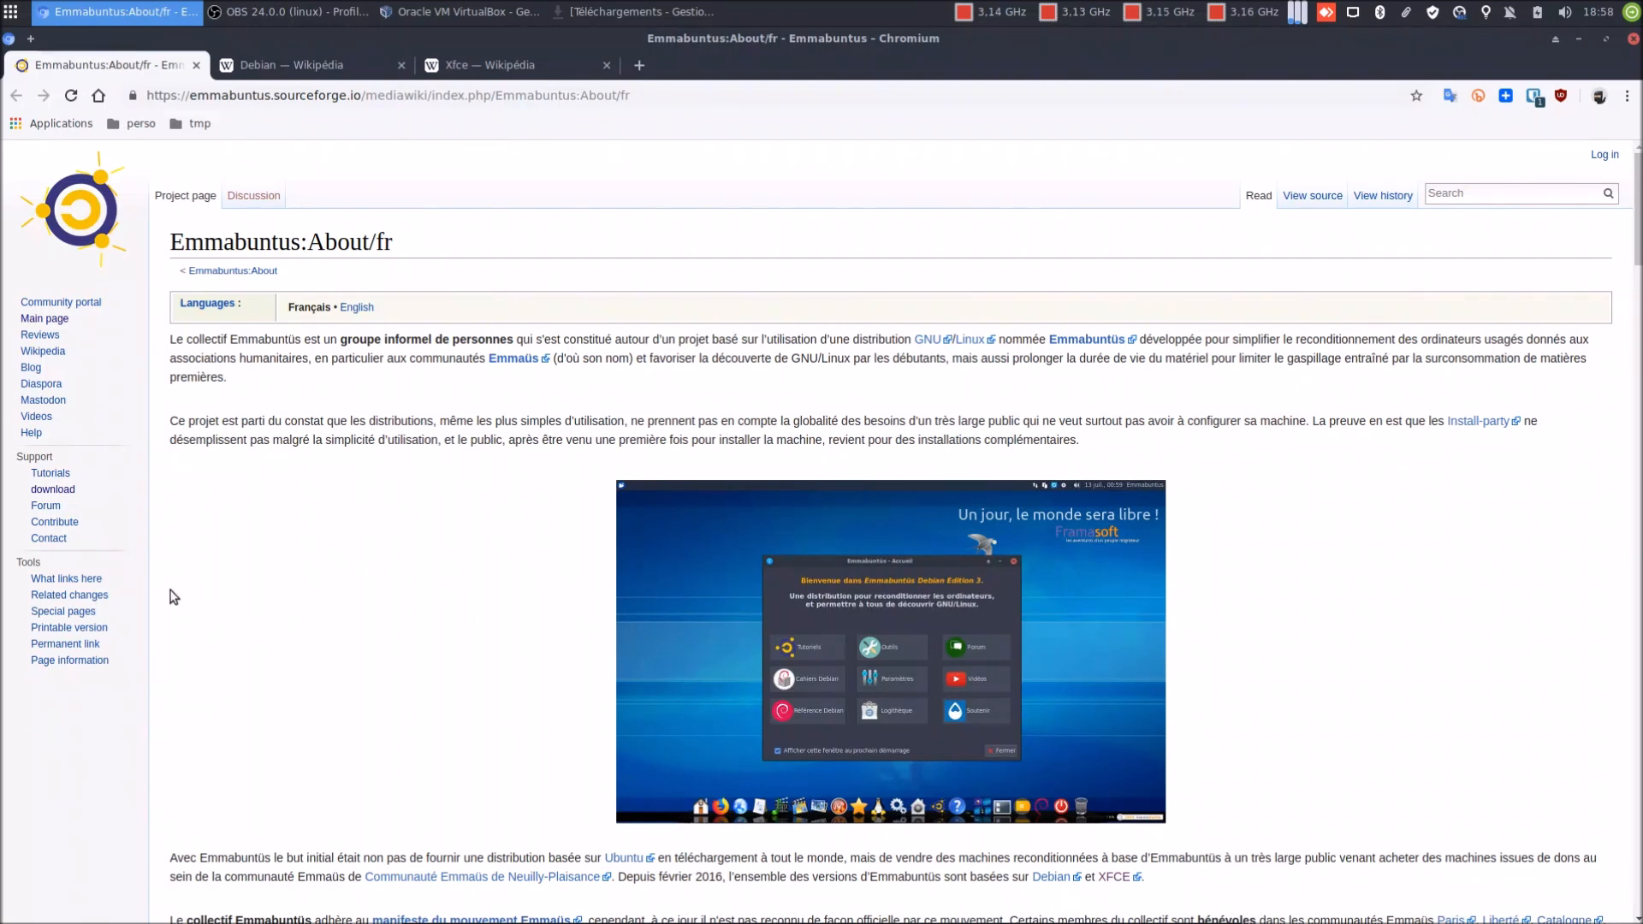
# Open the Emmabuntus download page, dismiss the translation offer, then switch to the Debian Wikipédia tab
pyautogui.click(47, 490)
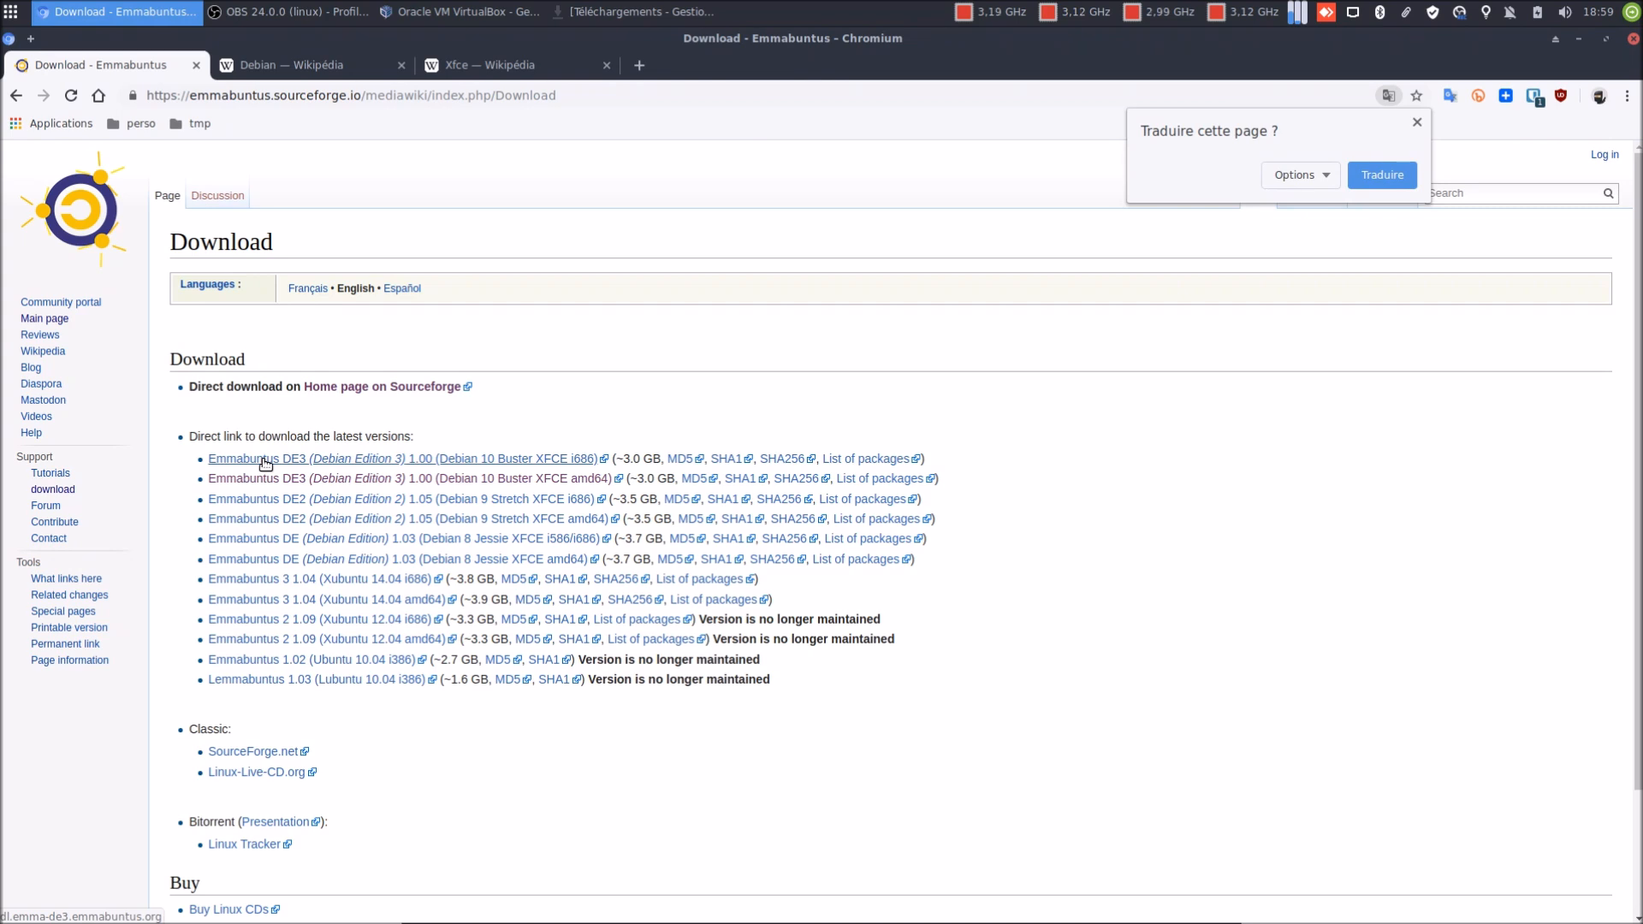
pyautogui.click(1417, 124)
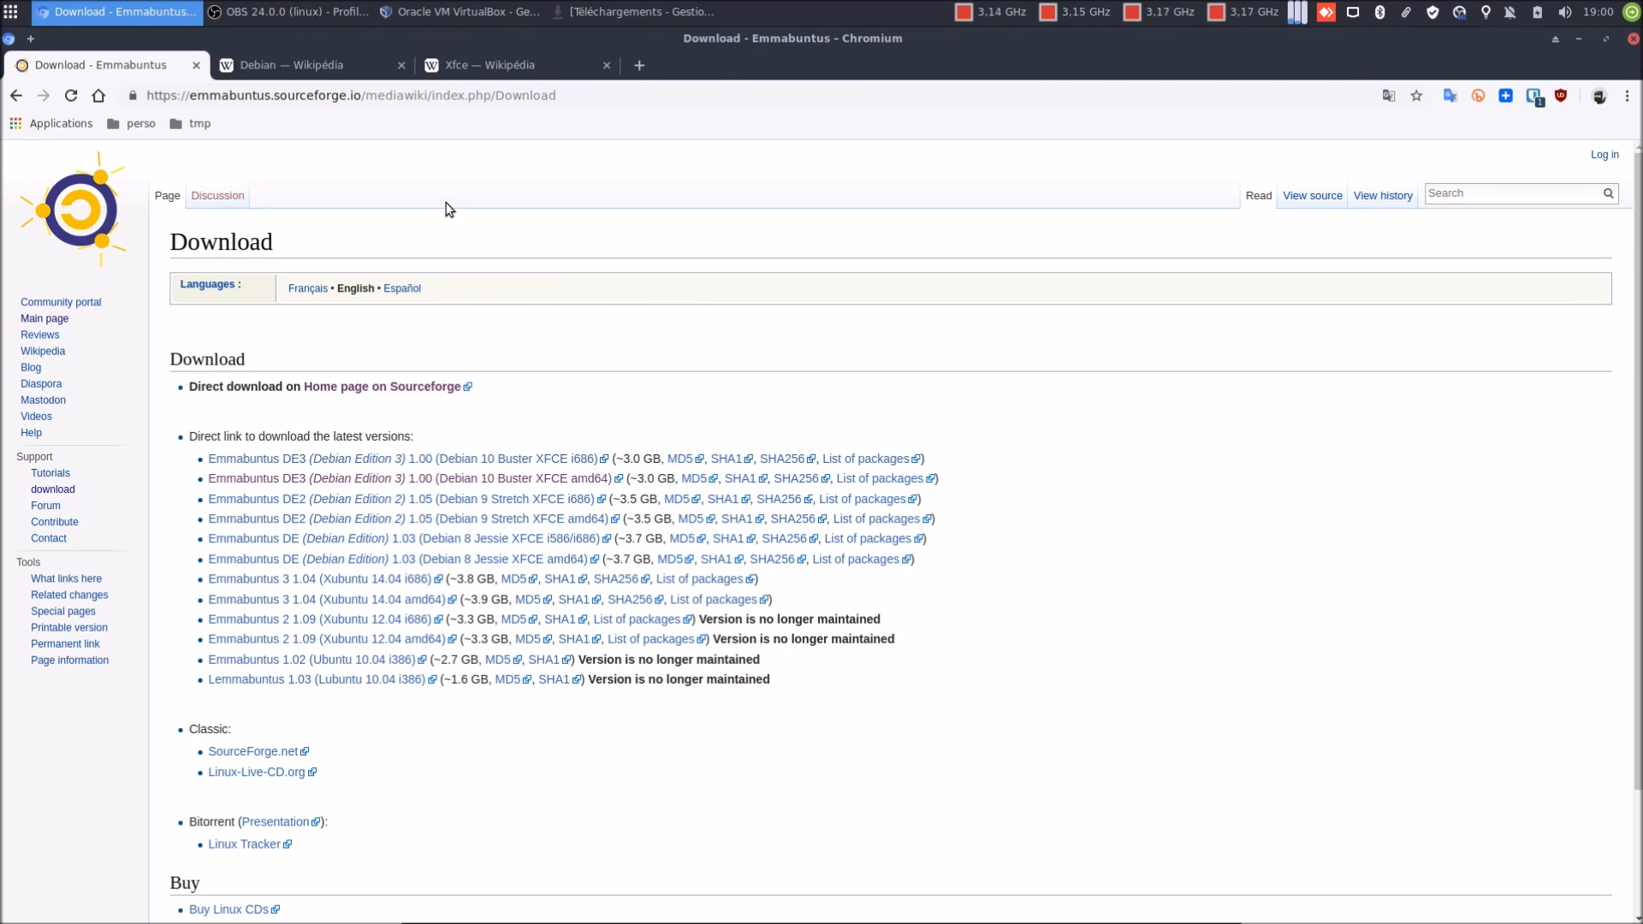
pyautogui.click(322, 68)
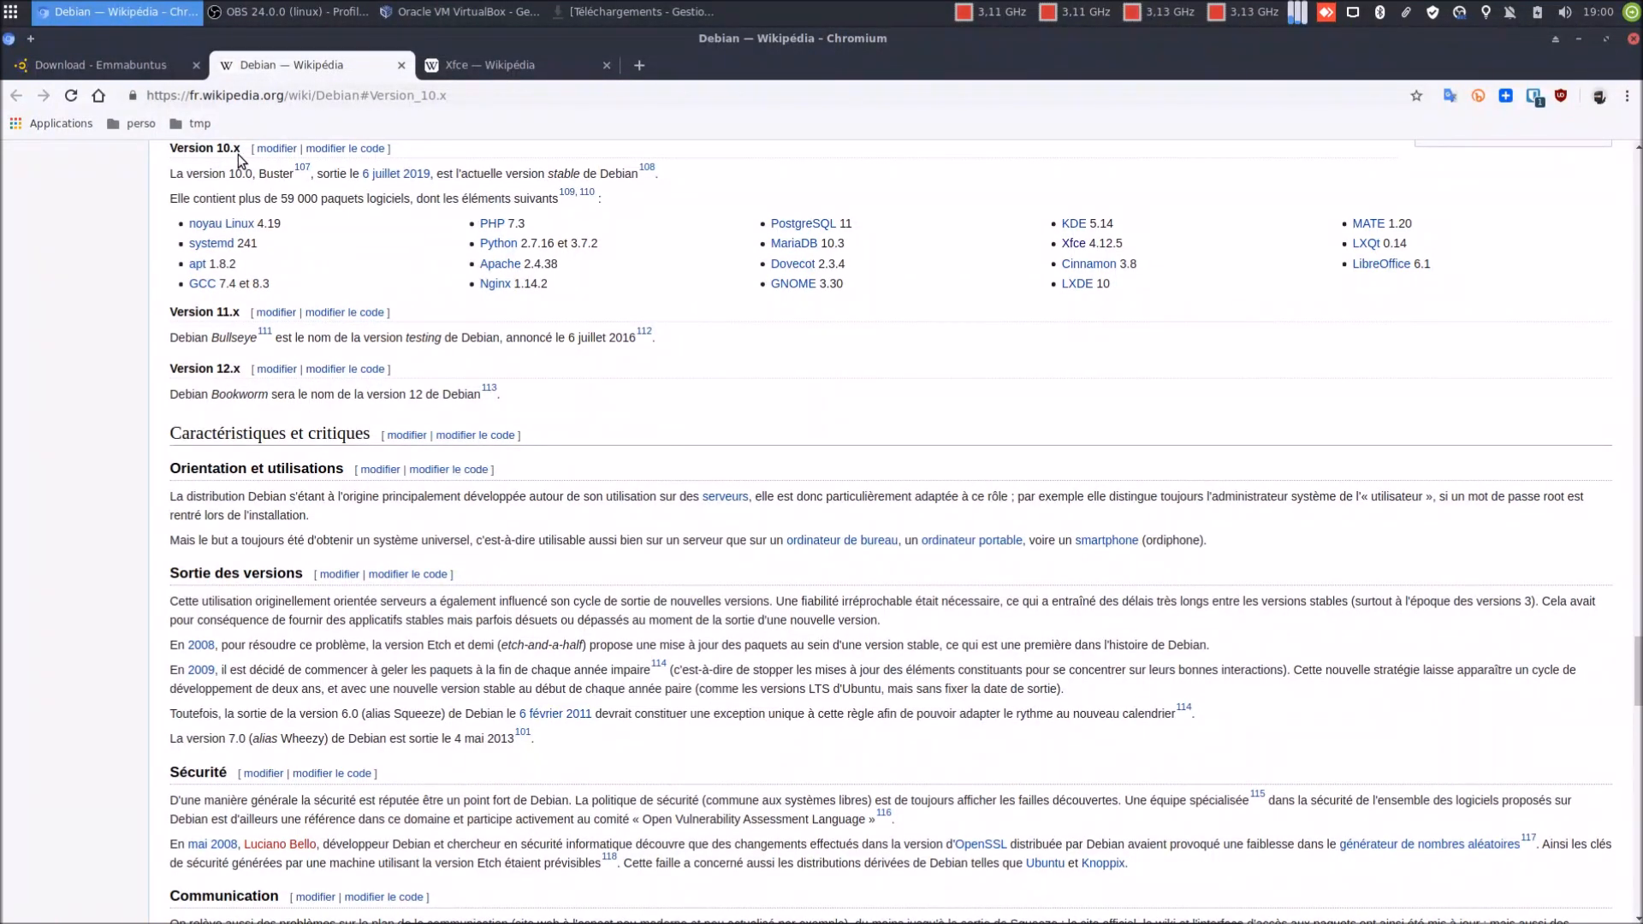
# Close the Xfce and Debian Wikipédia tabs and load the google.be home page
pyautogui.click(517, 74)
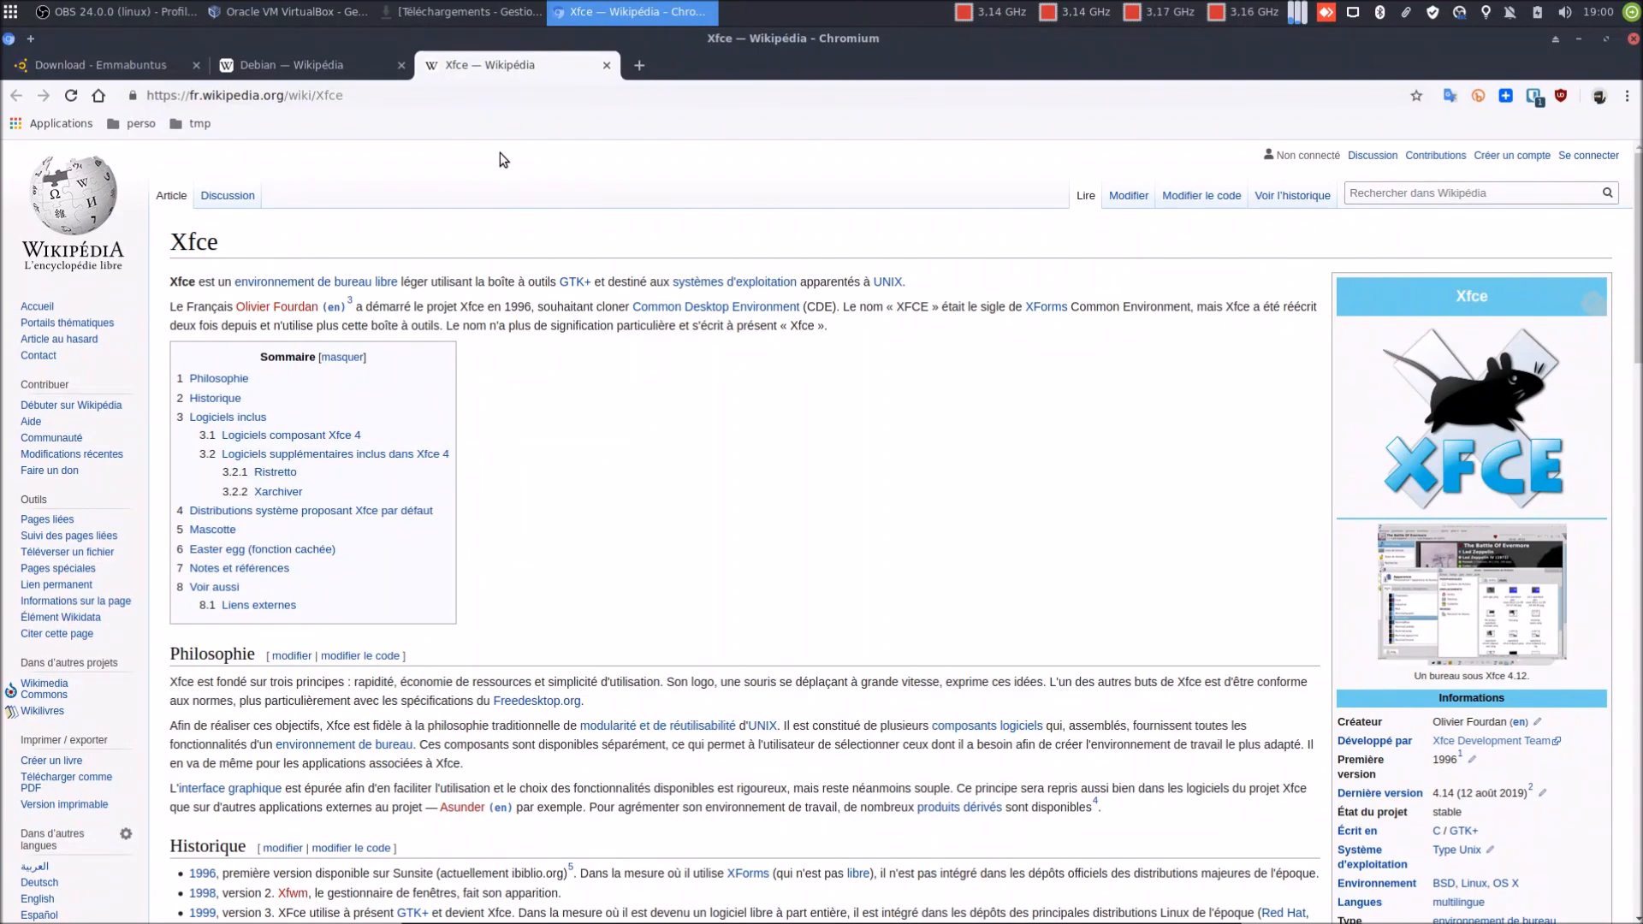
pyautogui.click(607, 65)
pyautogui.click(408, 65)
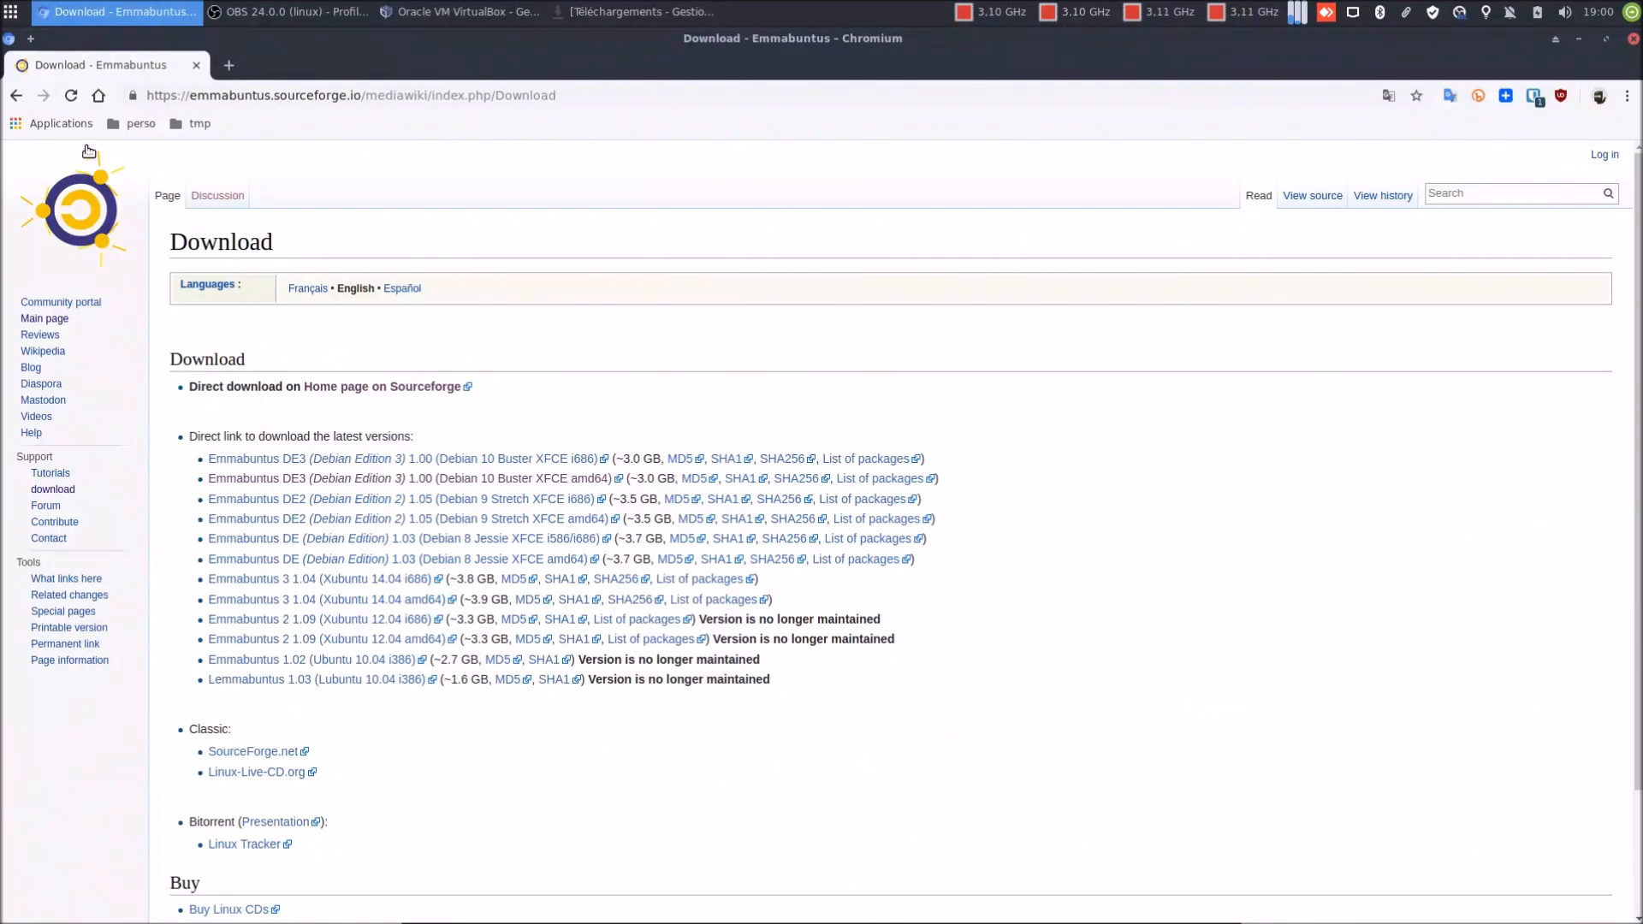
pyautogui.click(99, 103)
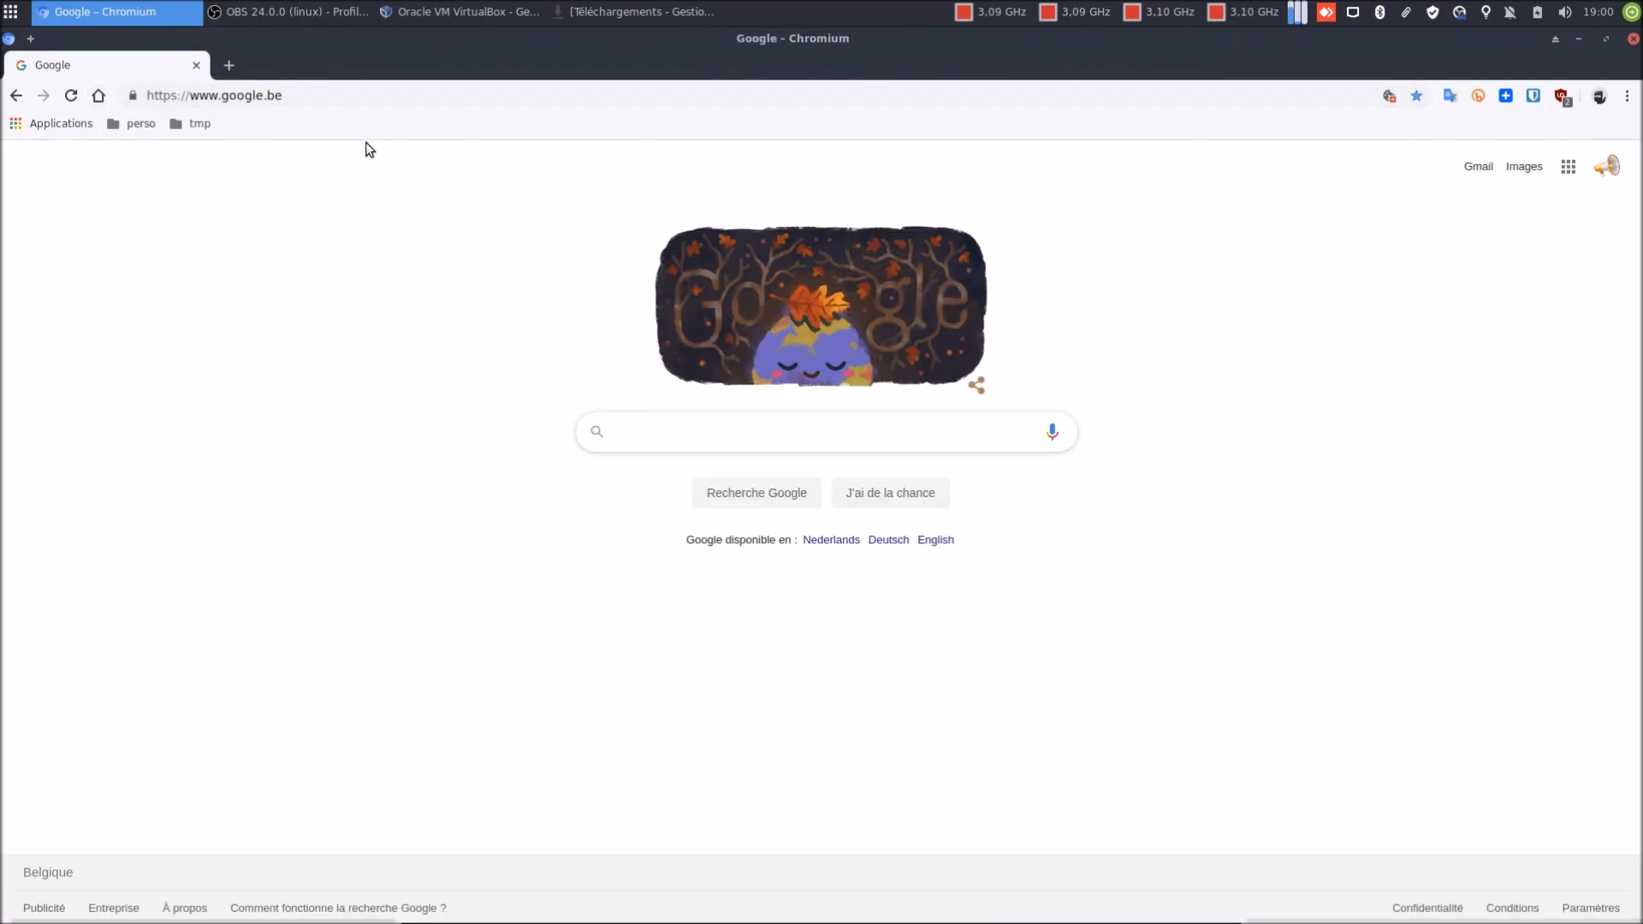
# Check emmabuntus-de3-amd64-buster-1.00.iso's properties (3,3 Go) in Téléchargements, then return to VirtualBox
pyautogui.click(611, 14)
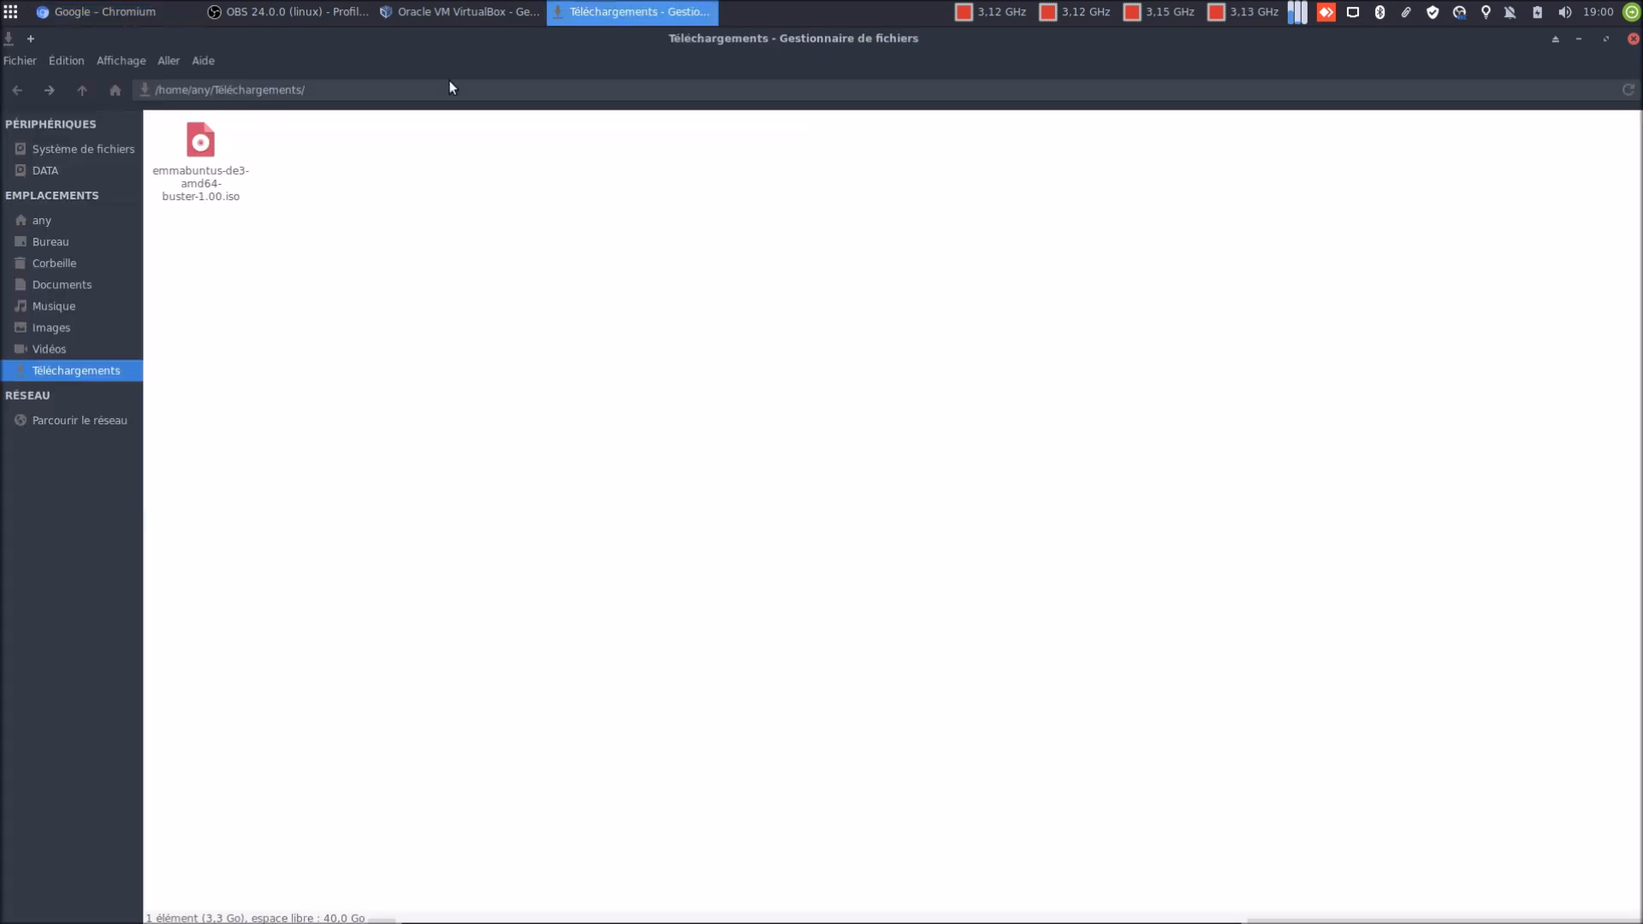
pyautogui.click(212, 195)
pyautogui.rightClick(212, 195)
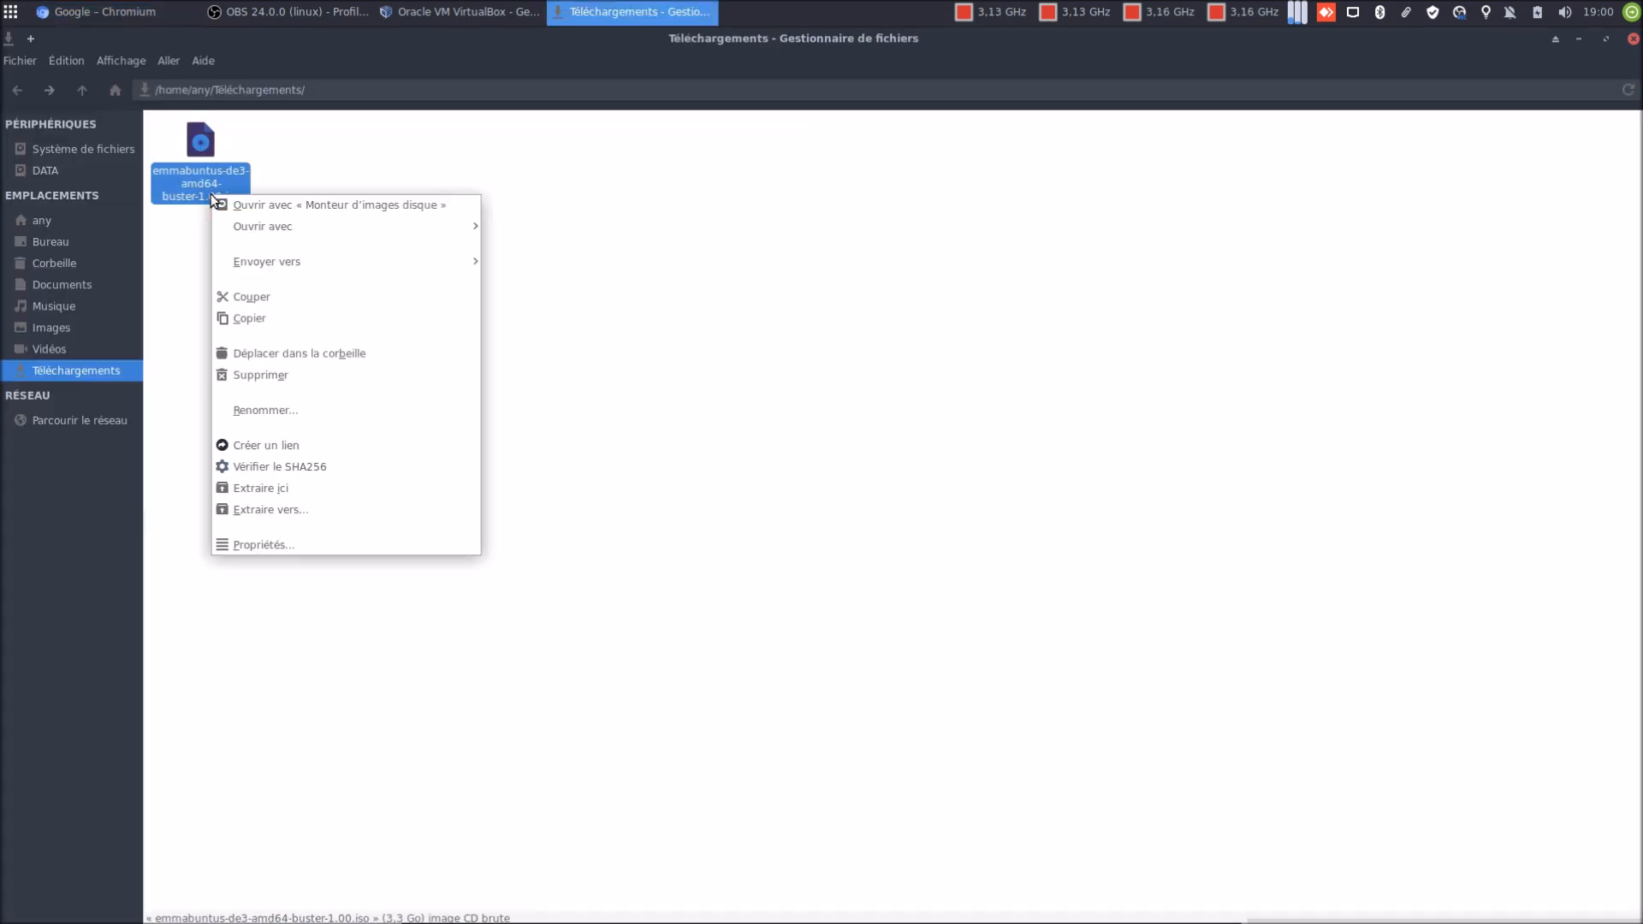
pyautogui.click(245, 545)
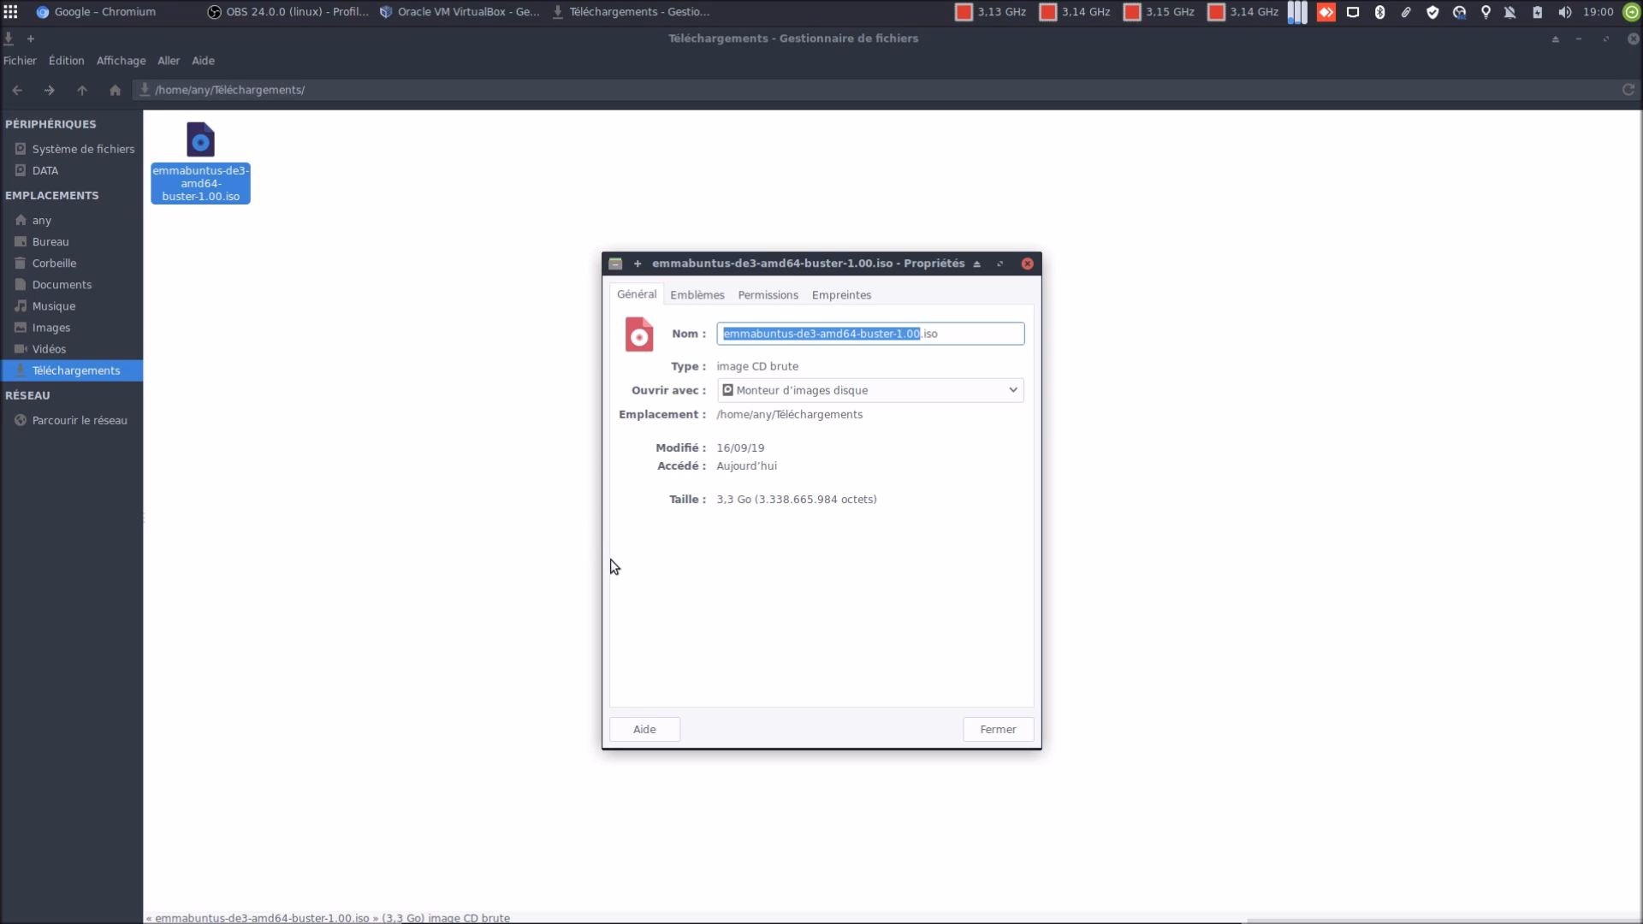
pyautogui.click(1010, 732)
pyautogui.click(578, 495)
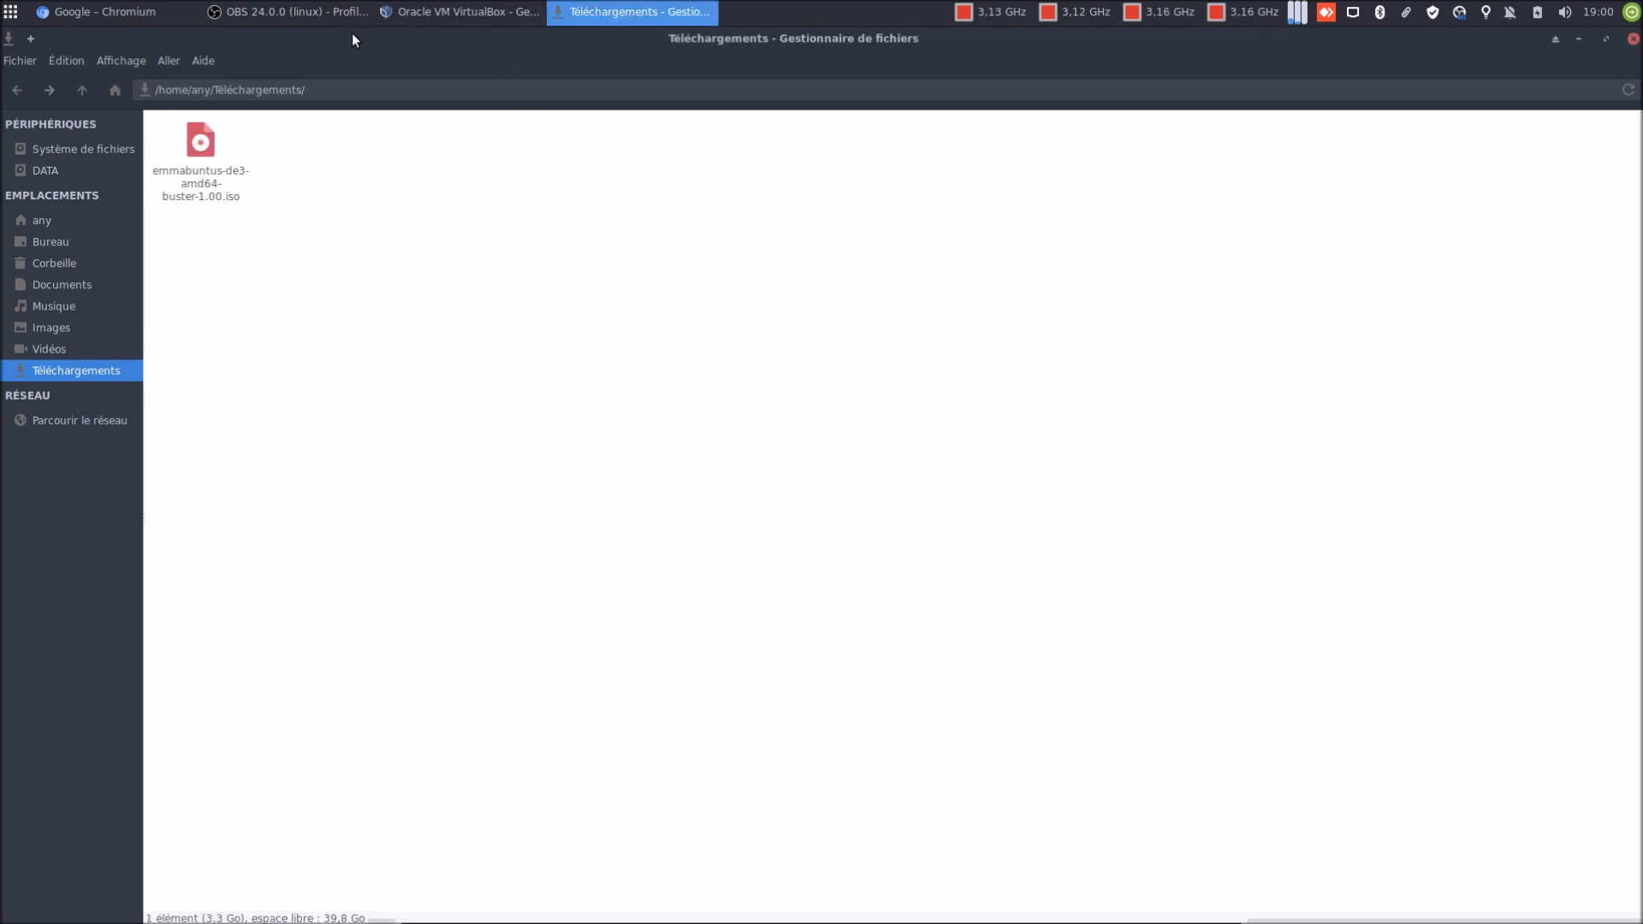
pyautogui.click(404, 14)
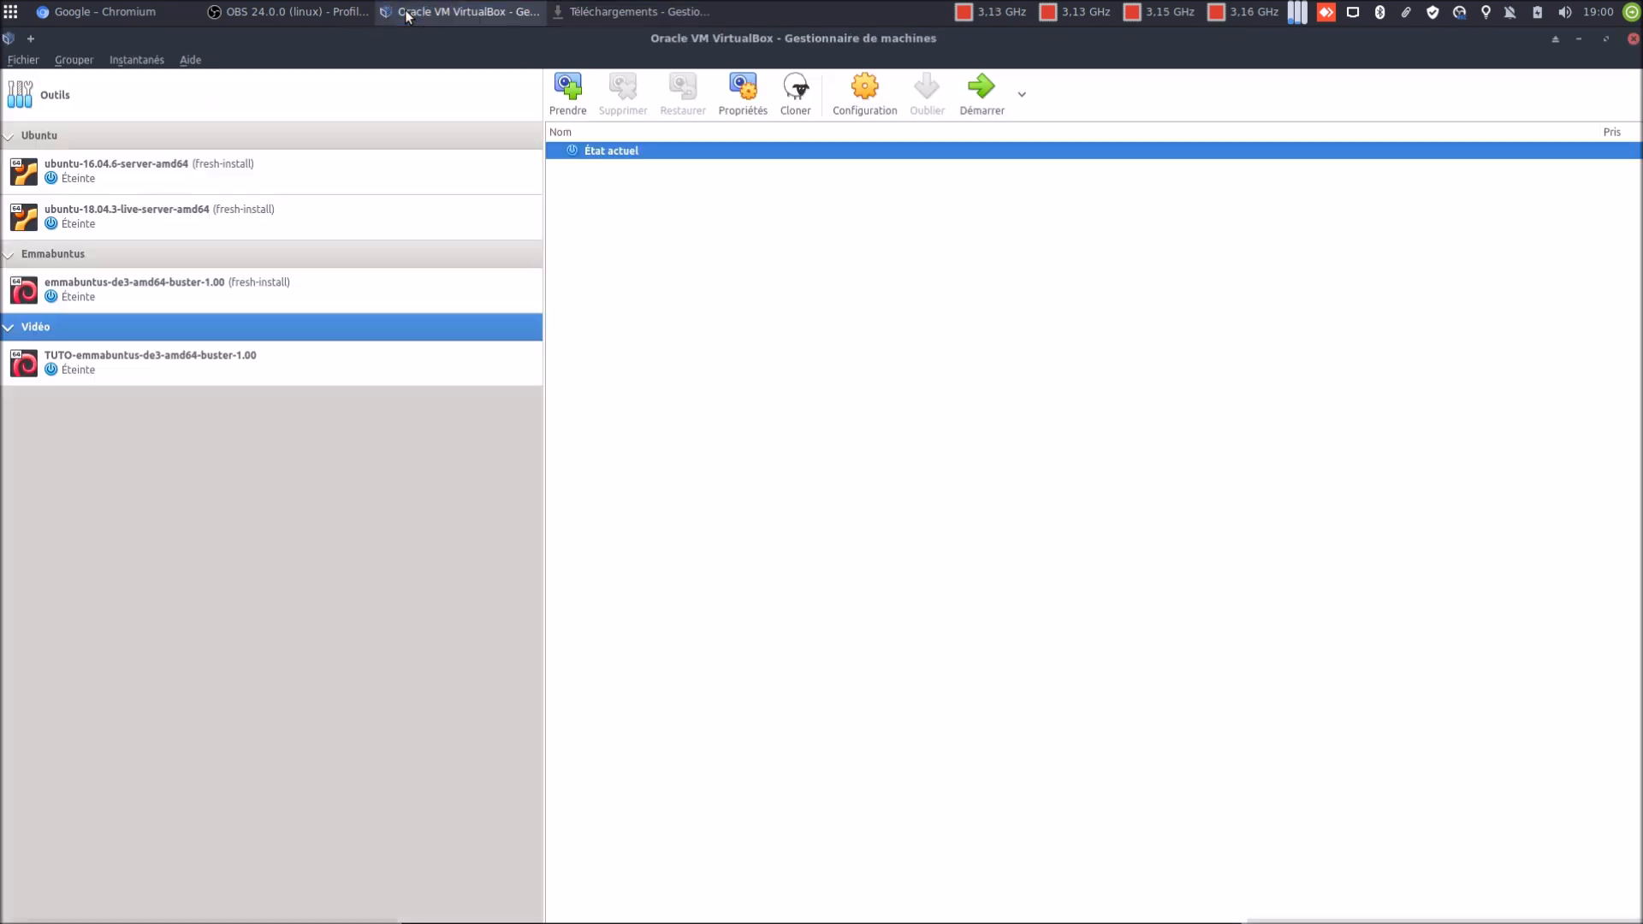
pyautogui.click(223, 368)
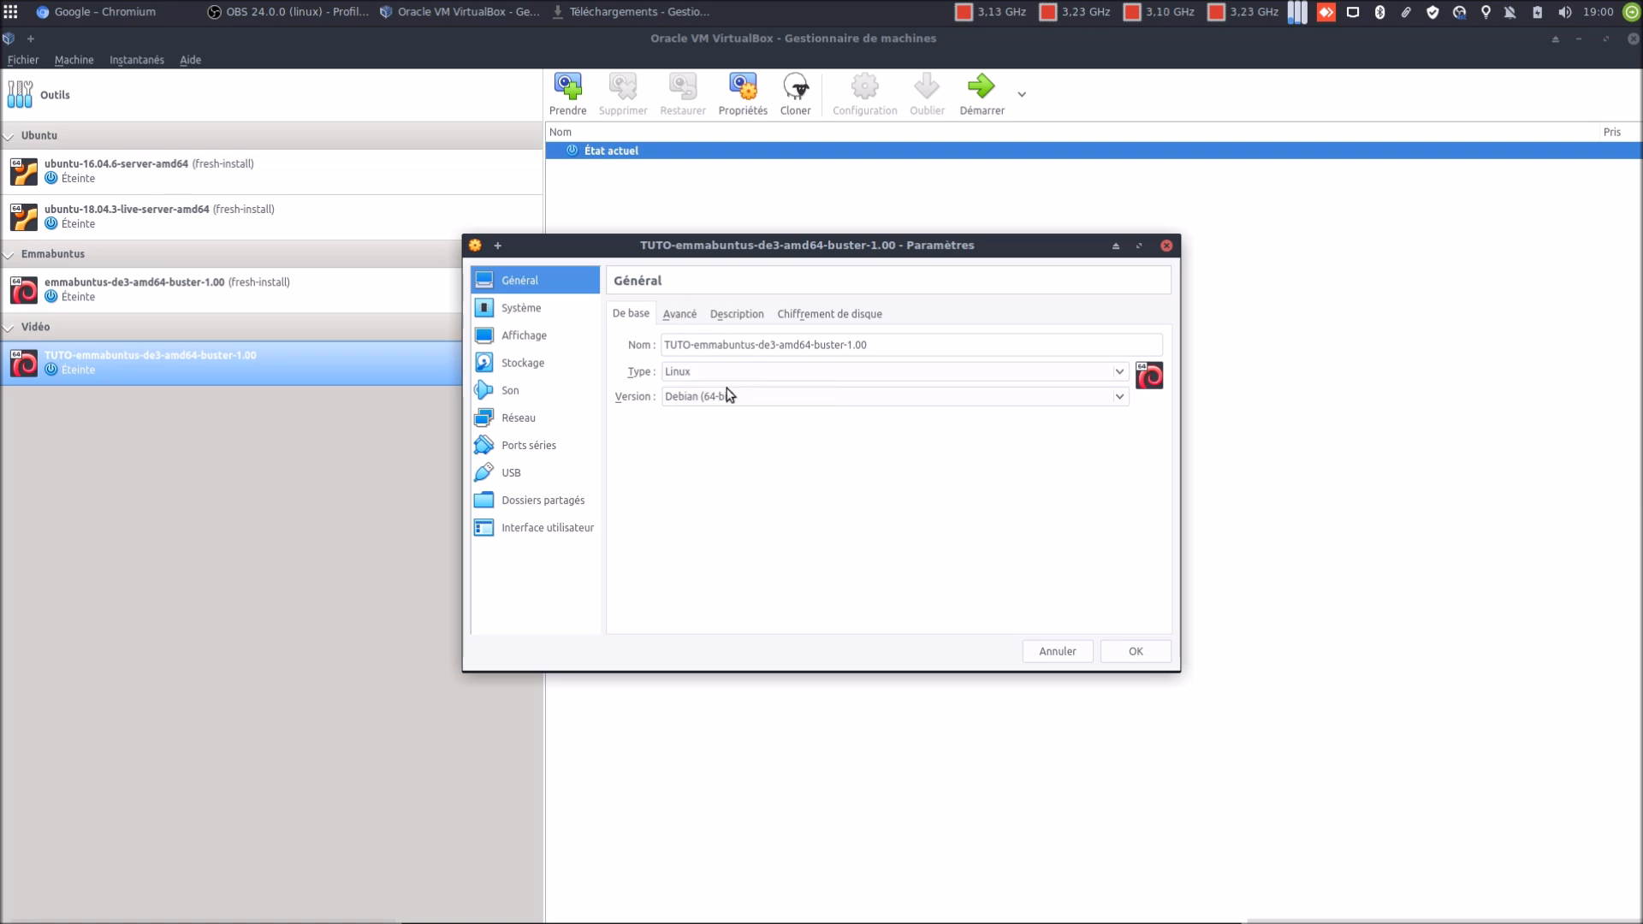
pyautogui.click(690, 318)
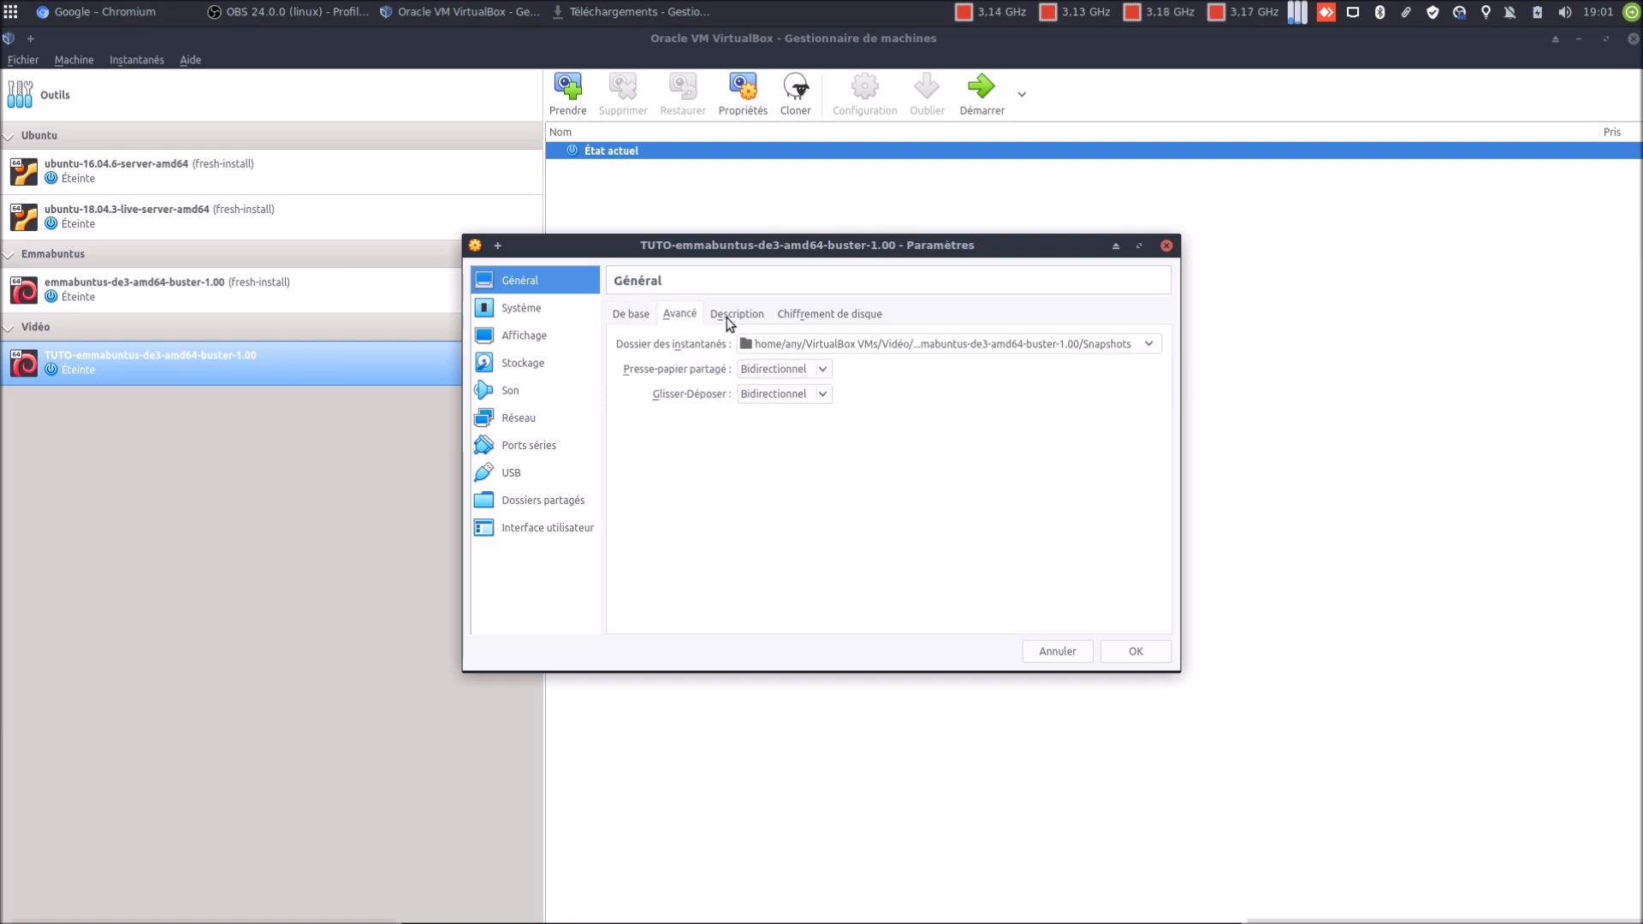
pyautogui.click(733, 317)
pyautogui.click(780, 318)
pyautogui.click(546, 310)
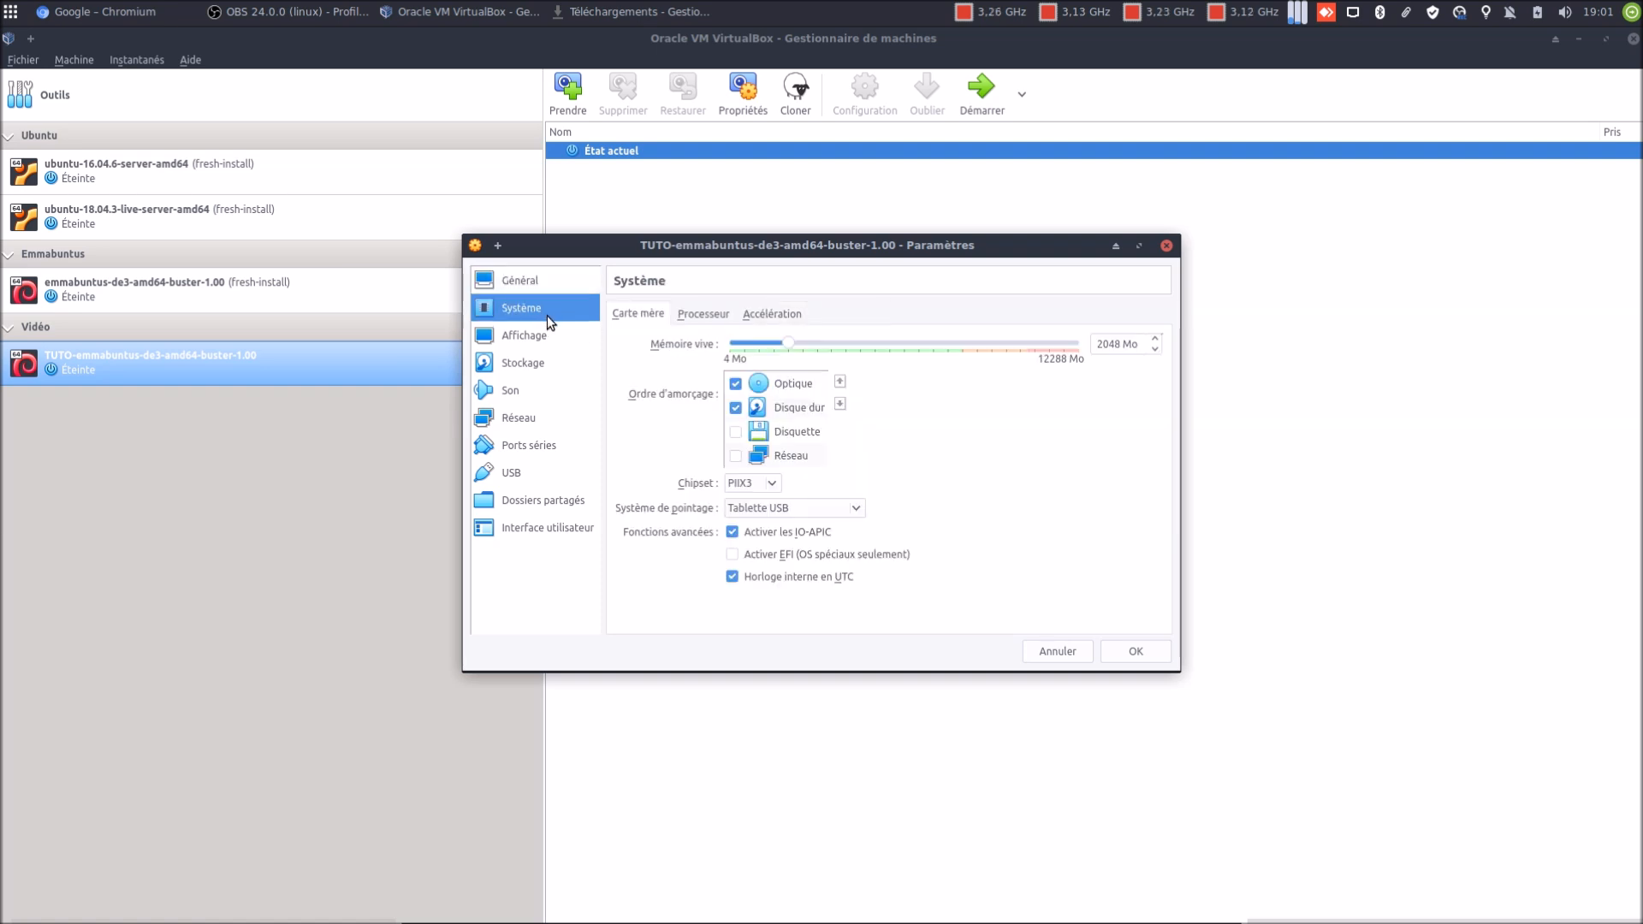
pyautogui.click(695, 315)
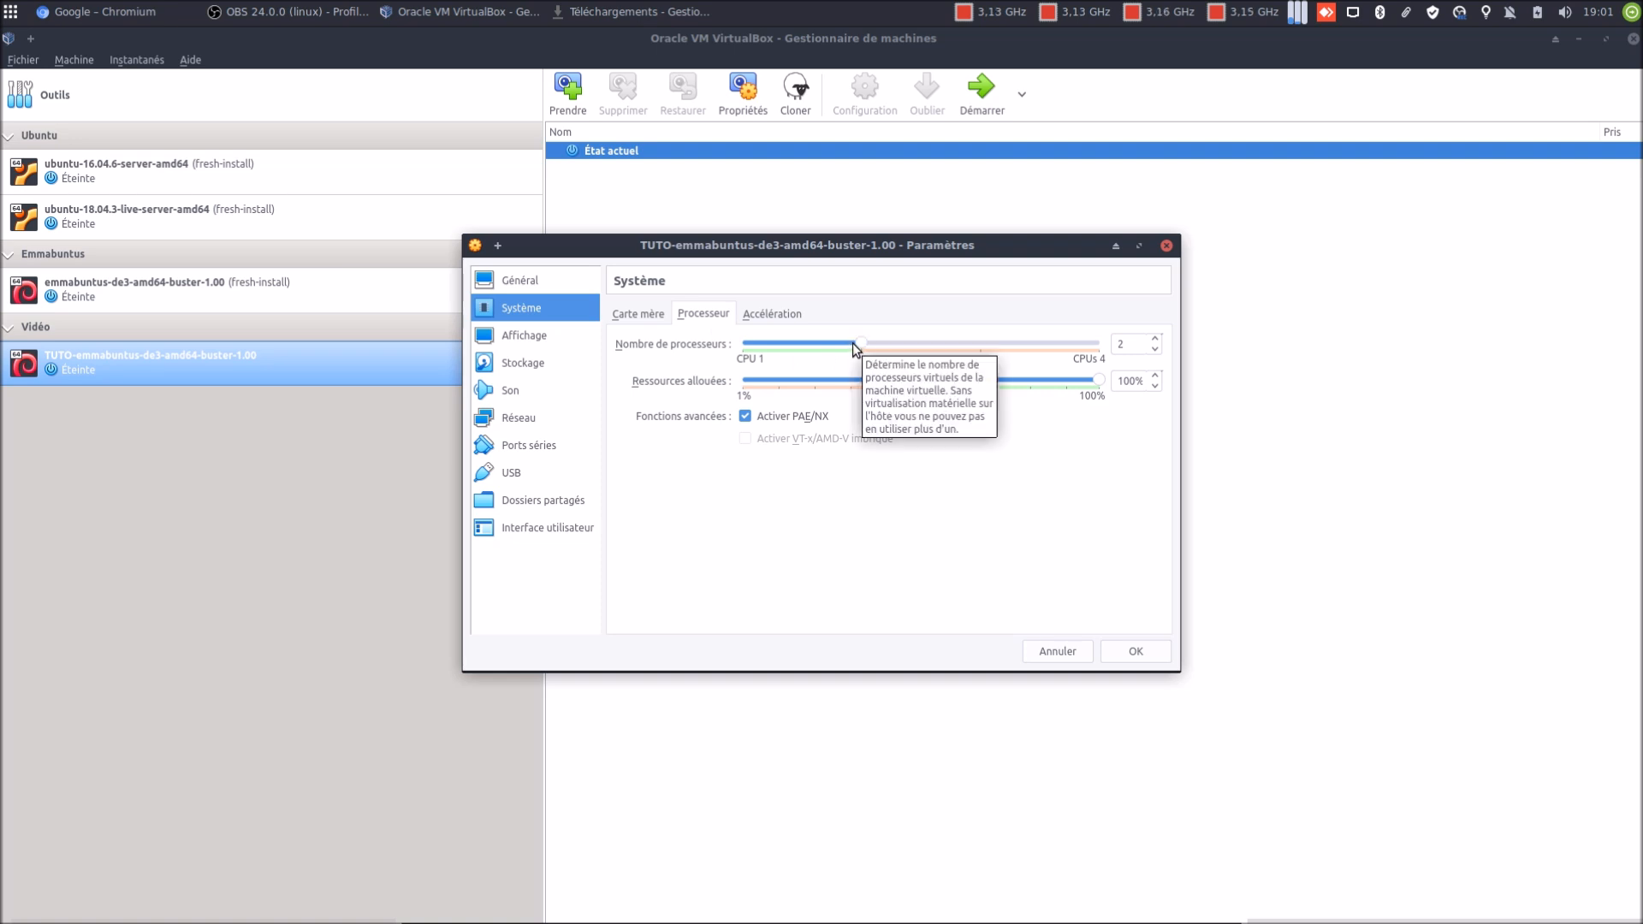
pyautogui.click(779, 317)
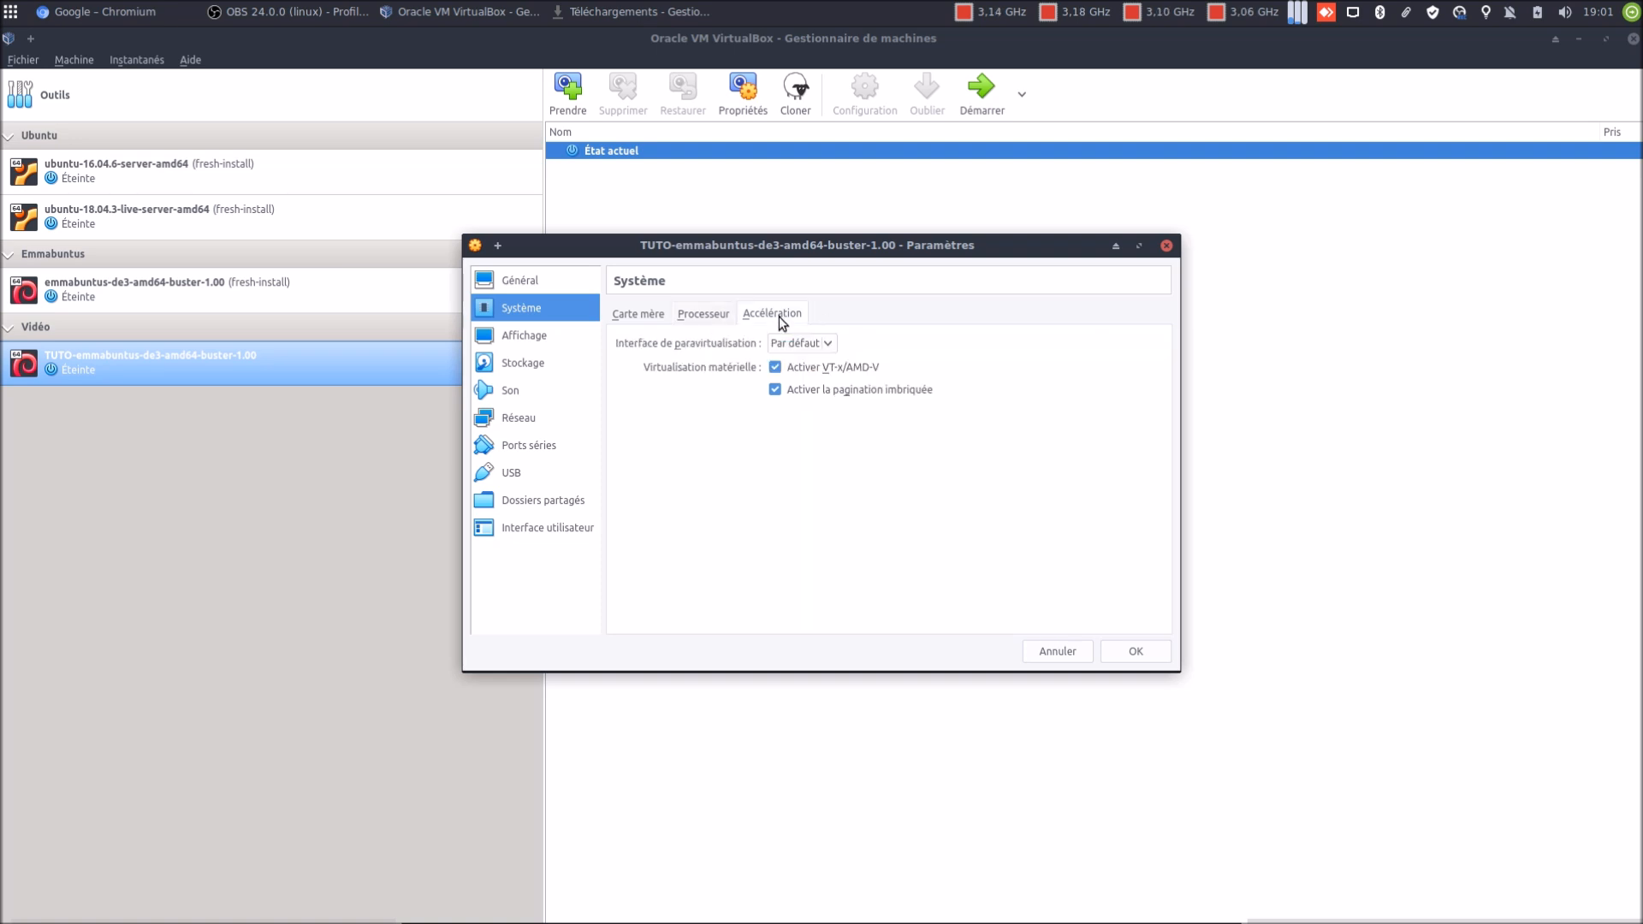
pyautogui.click(545, 335)
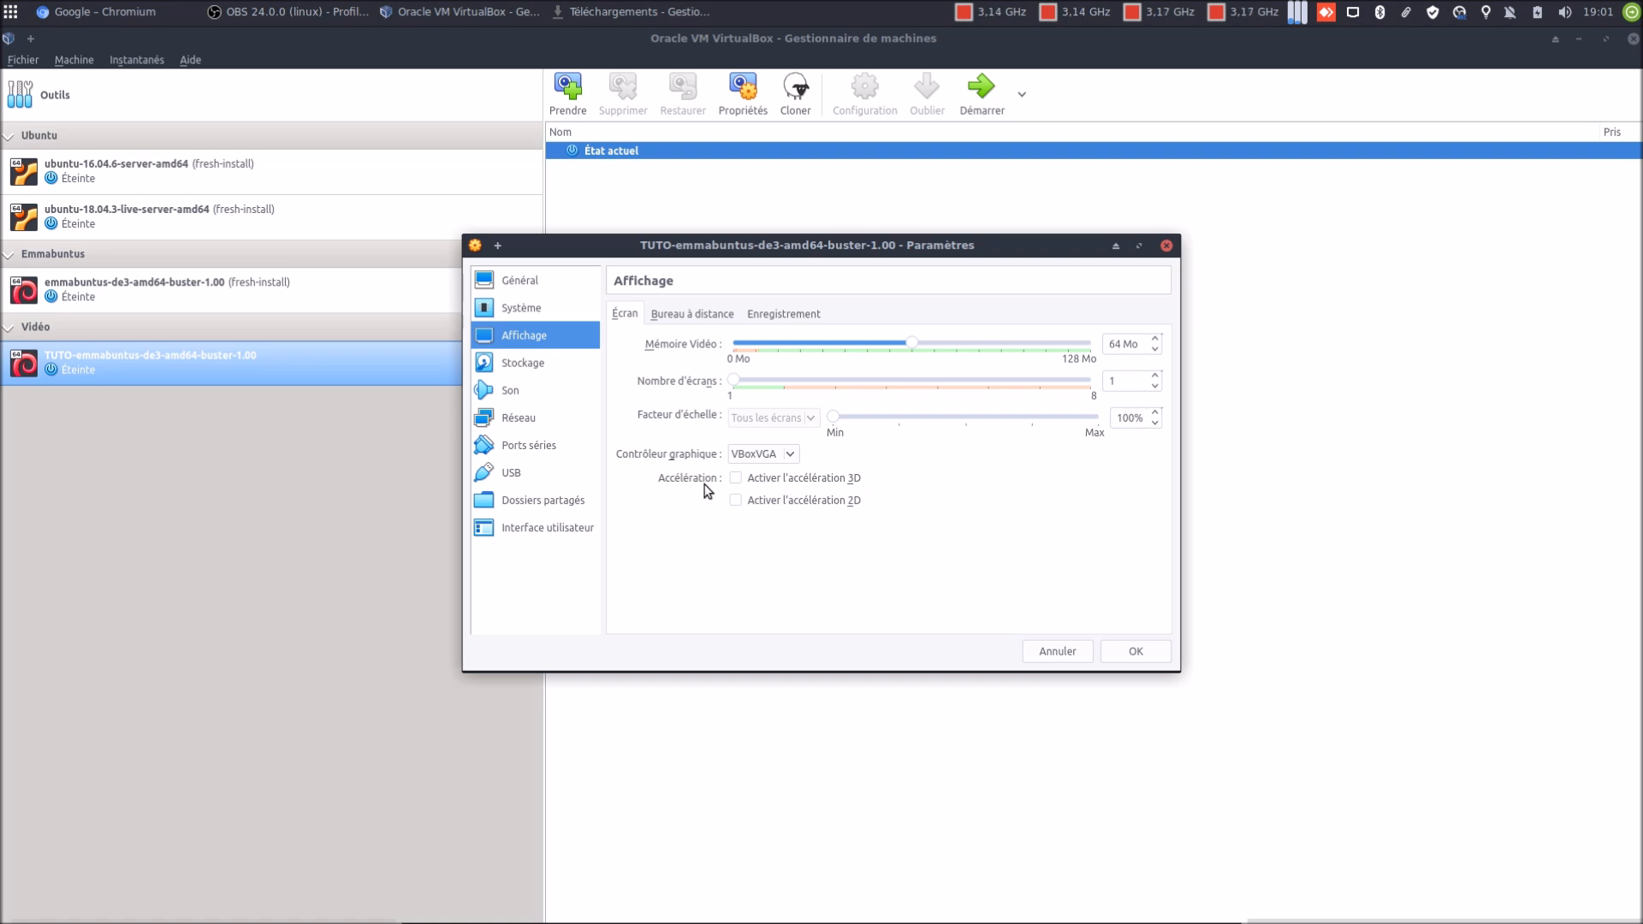
pyautogui.click(793, 454)
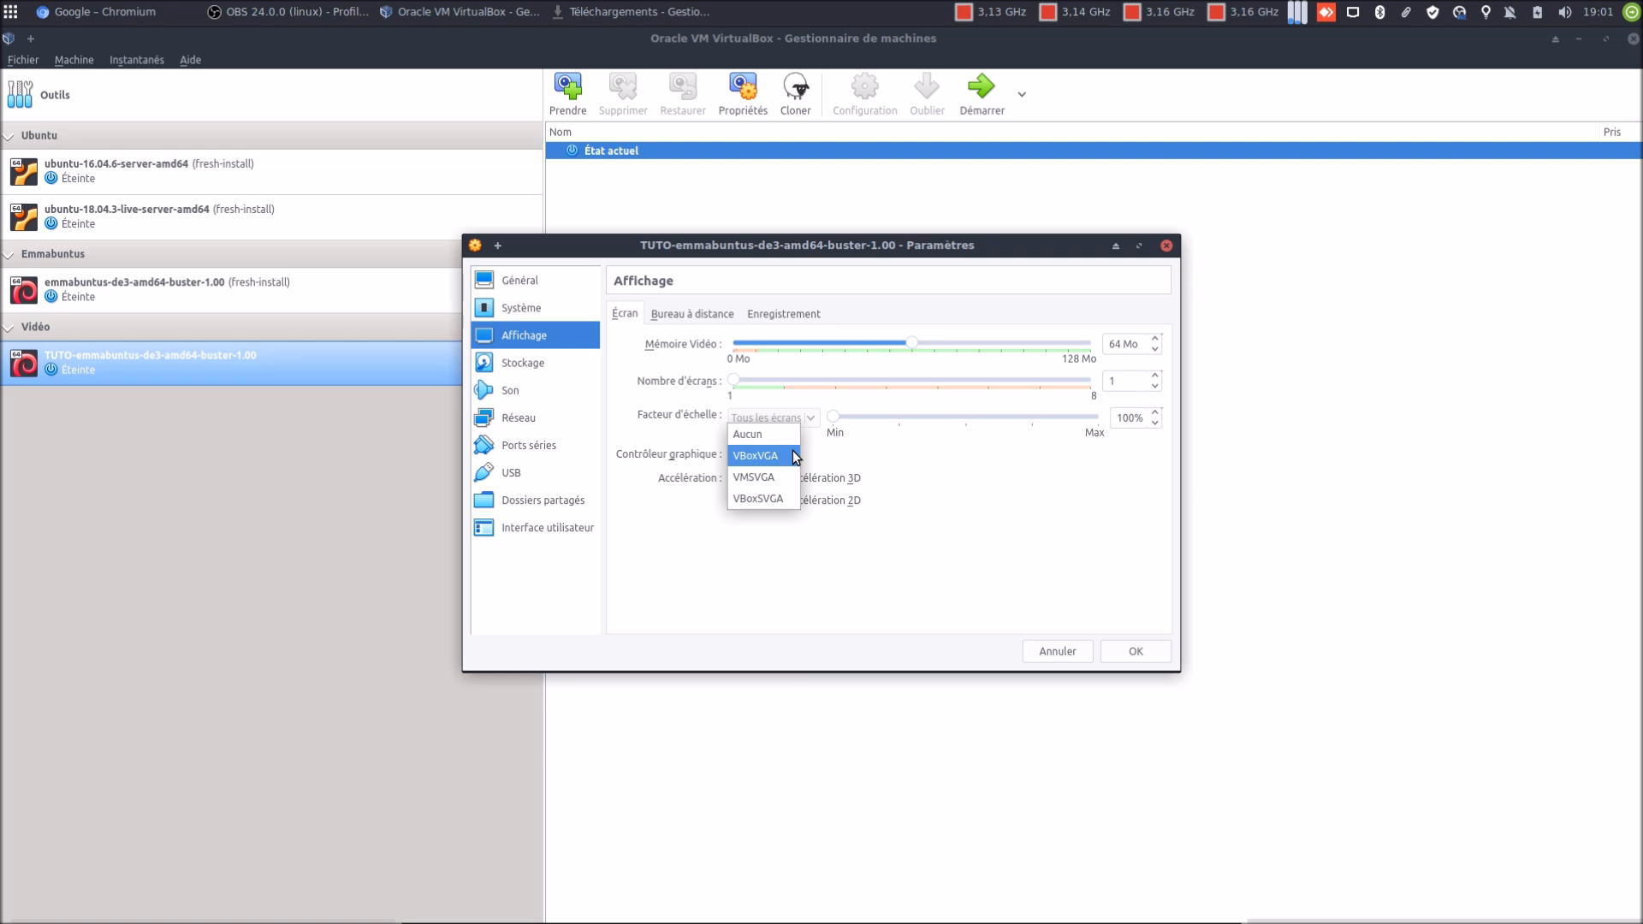
pyautogui.click(794, 456)
pyautogui.click(704, 315)
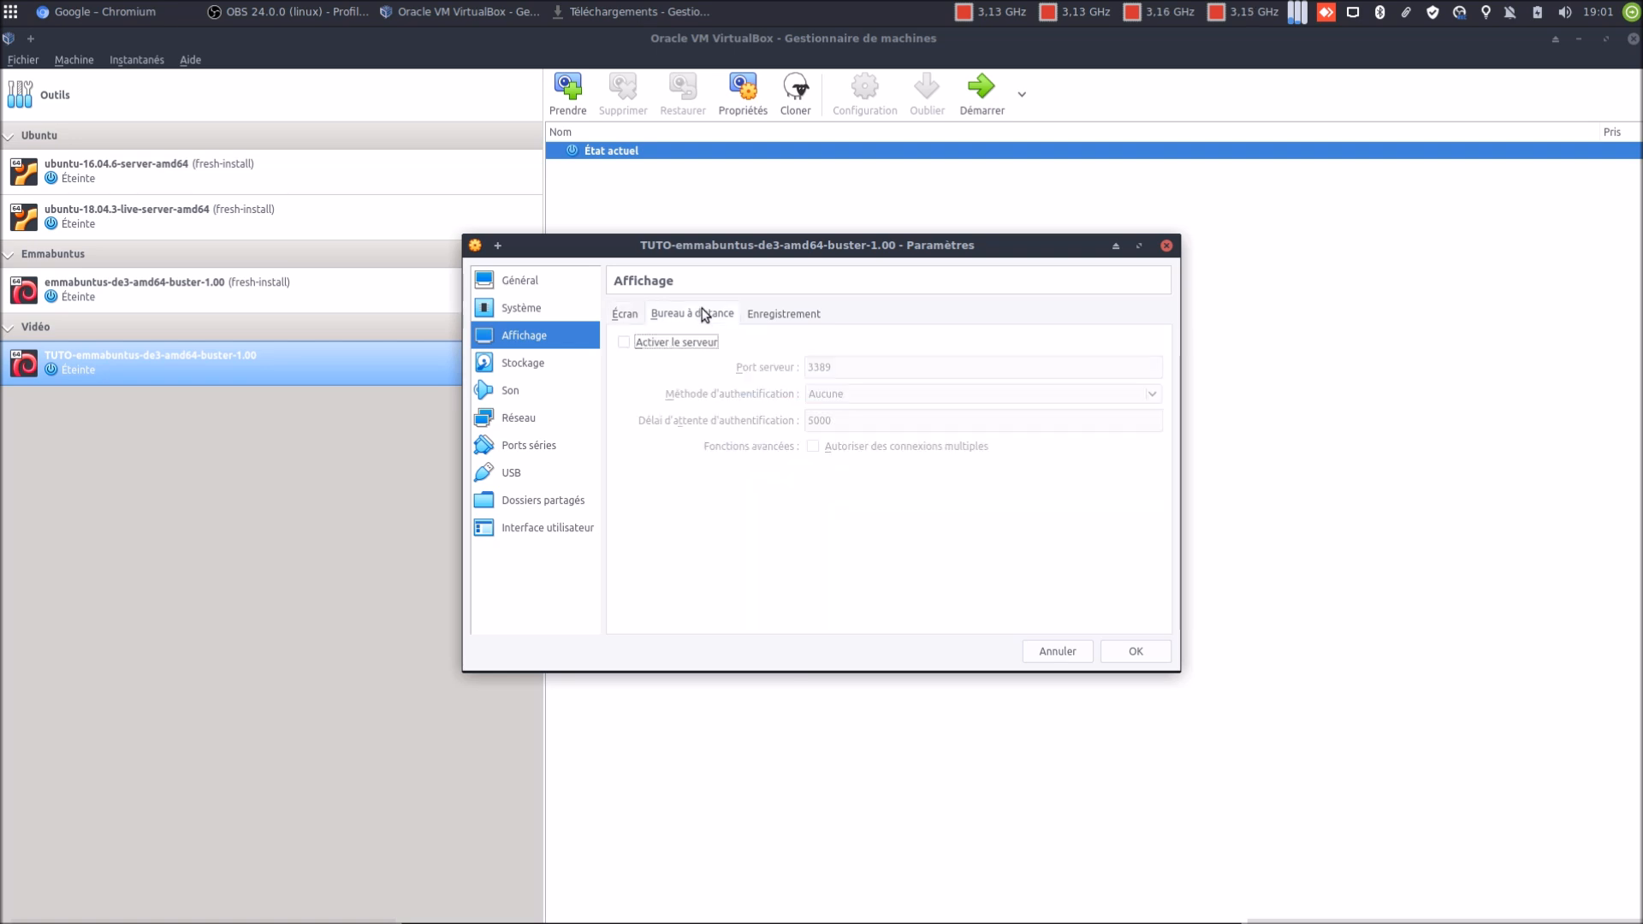
pyautogui.click(763, 318)
pyautogui.click(585, 362)
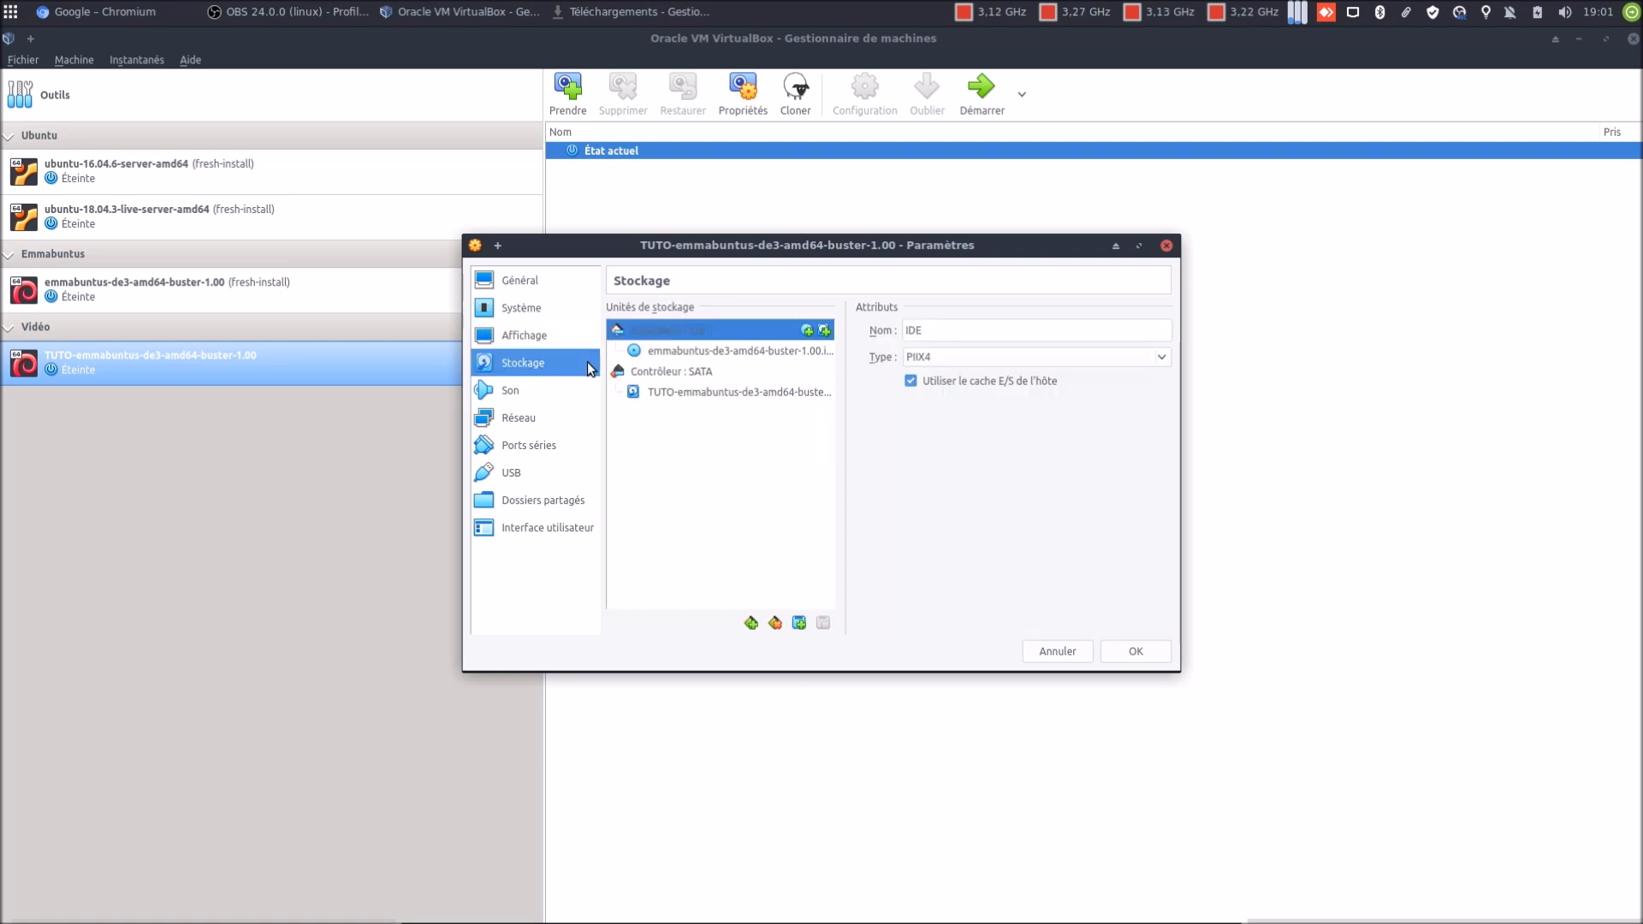
pyautogui.click(521, 389)
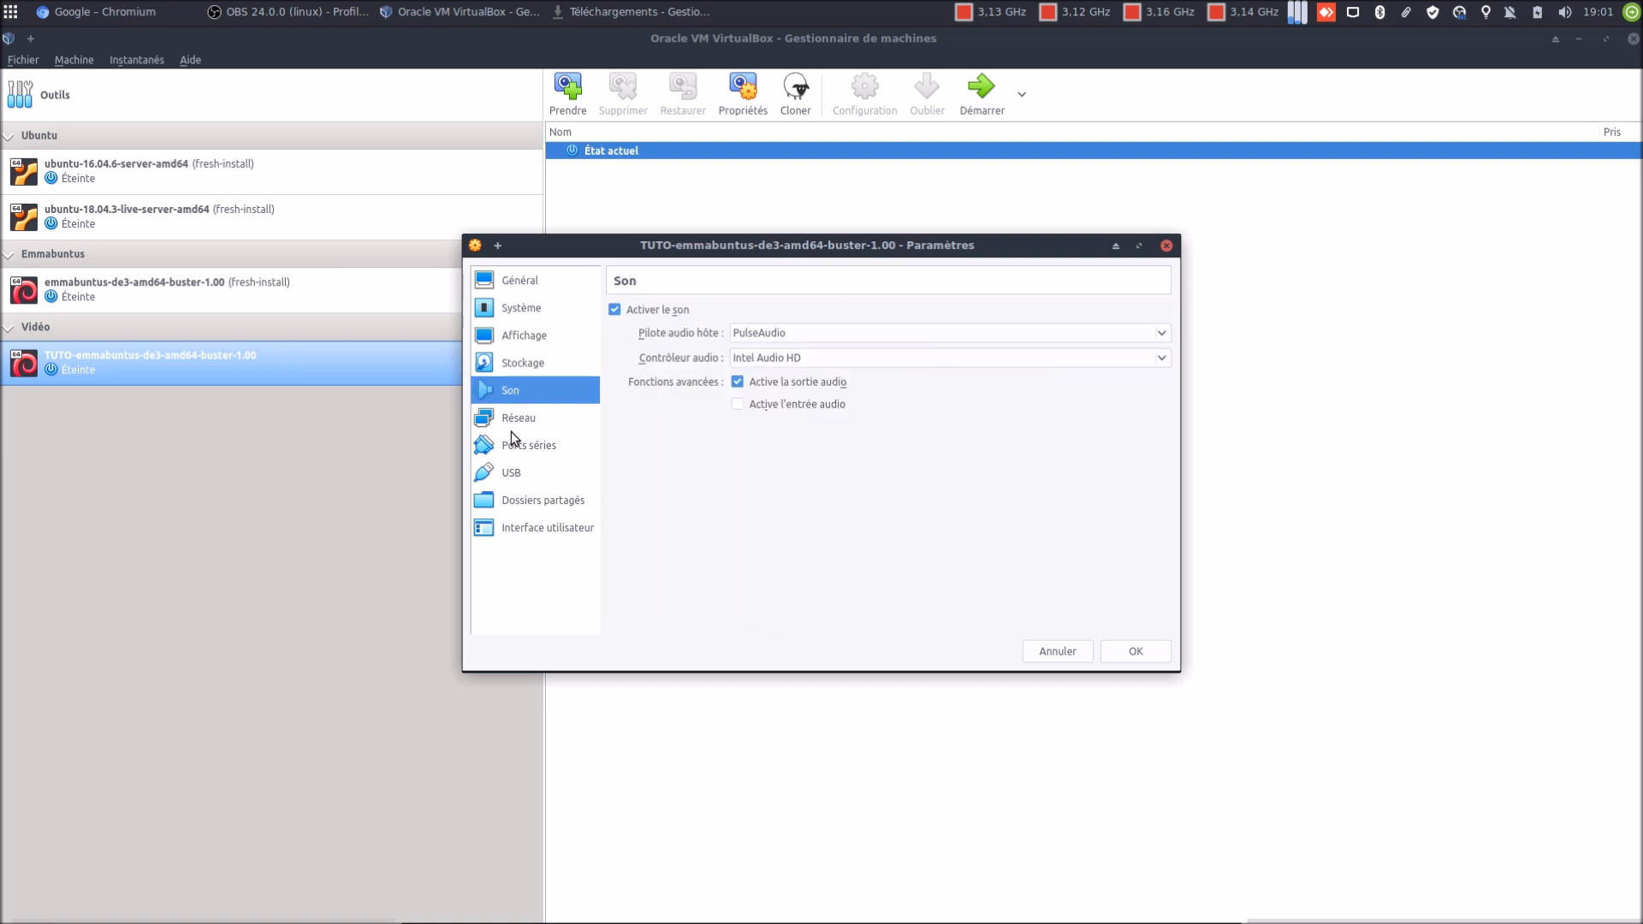
pyautogui.click(1057, 651)
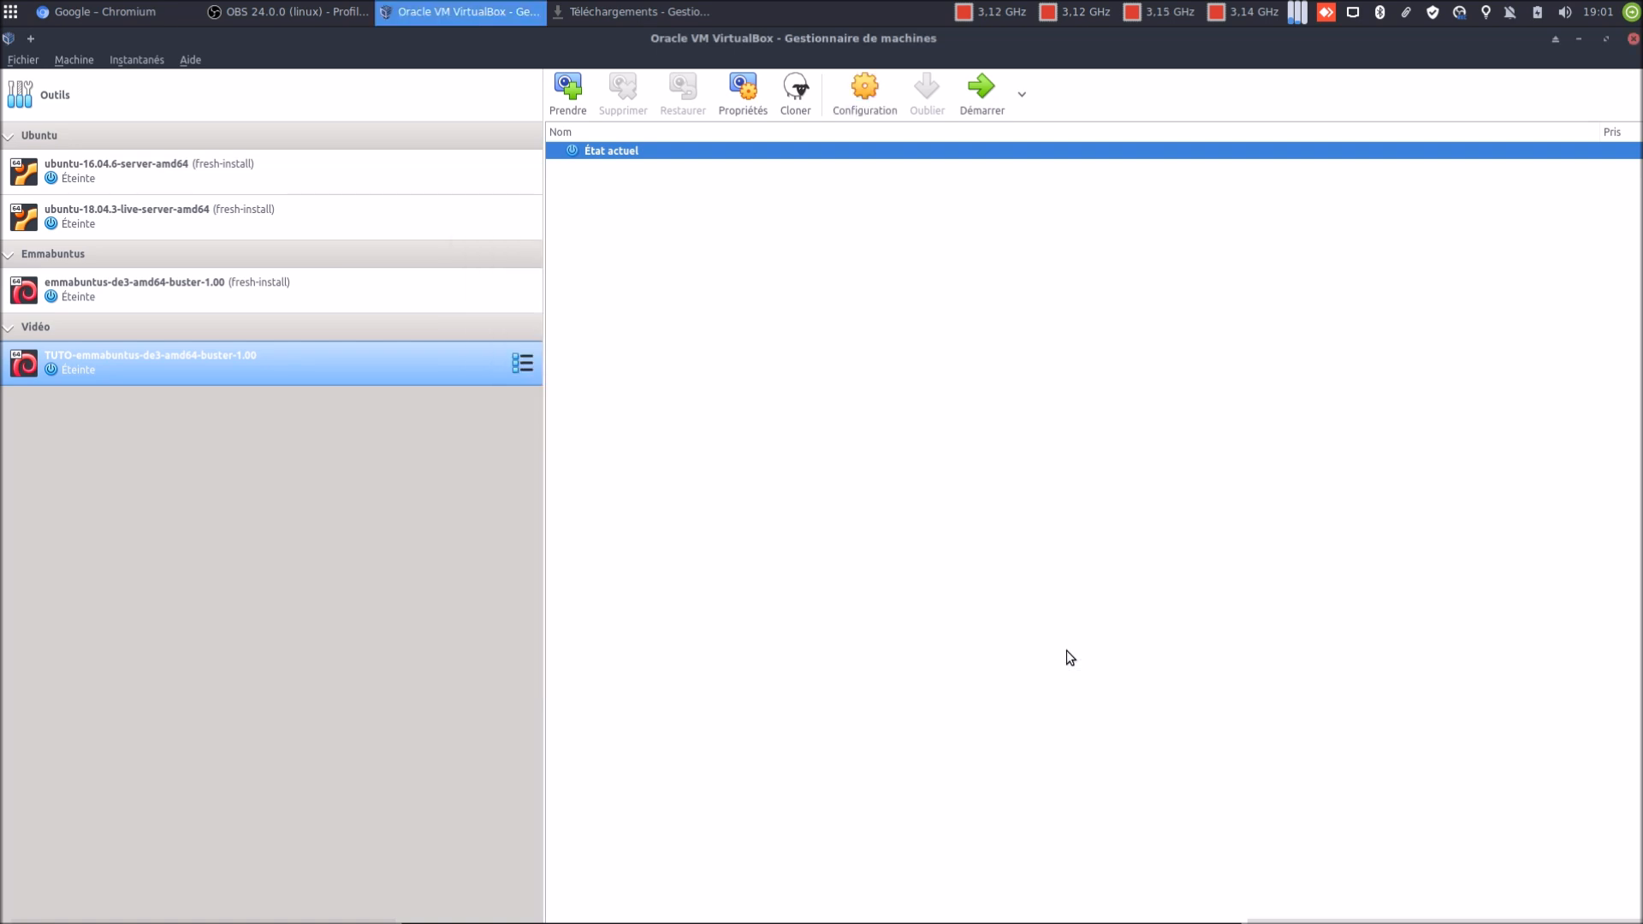
# Start the TUTO Emmabuntus VM, minimize the other windows, and highlight Francais in its boot menu
pyautogui.click(980, 94)
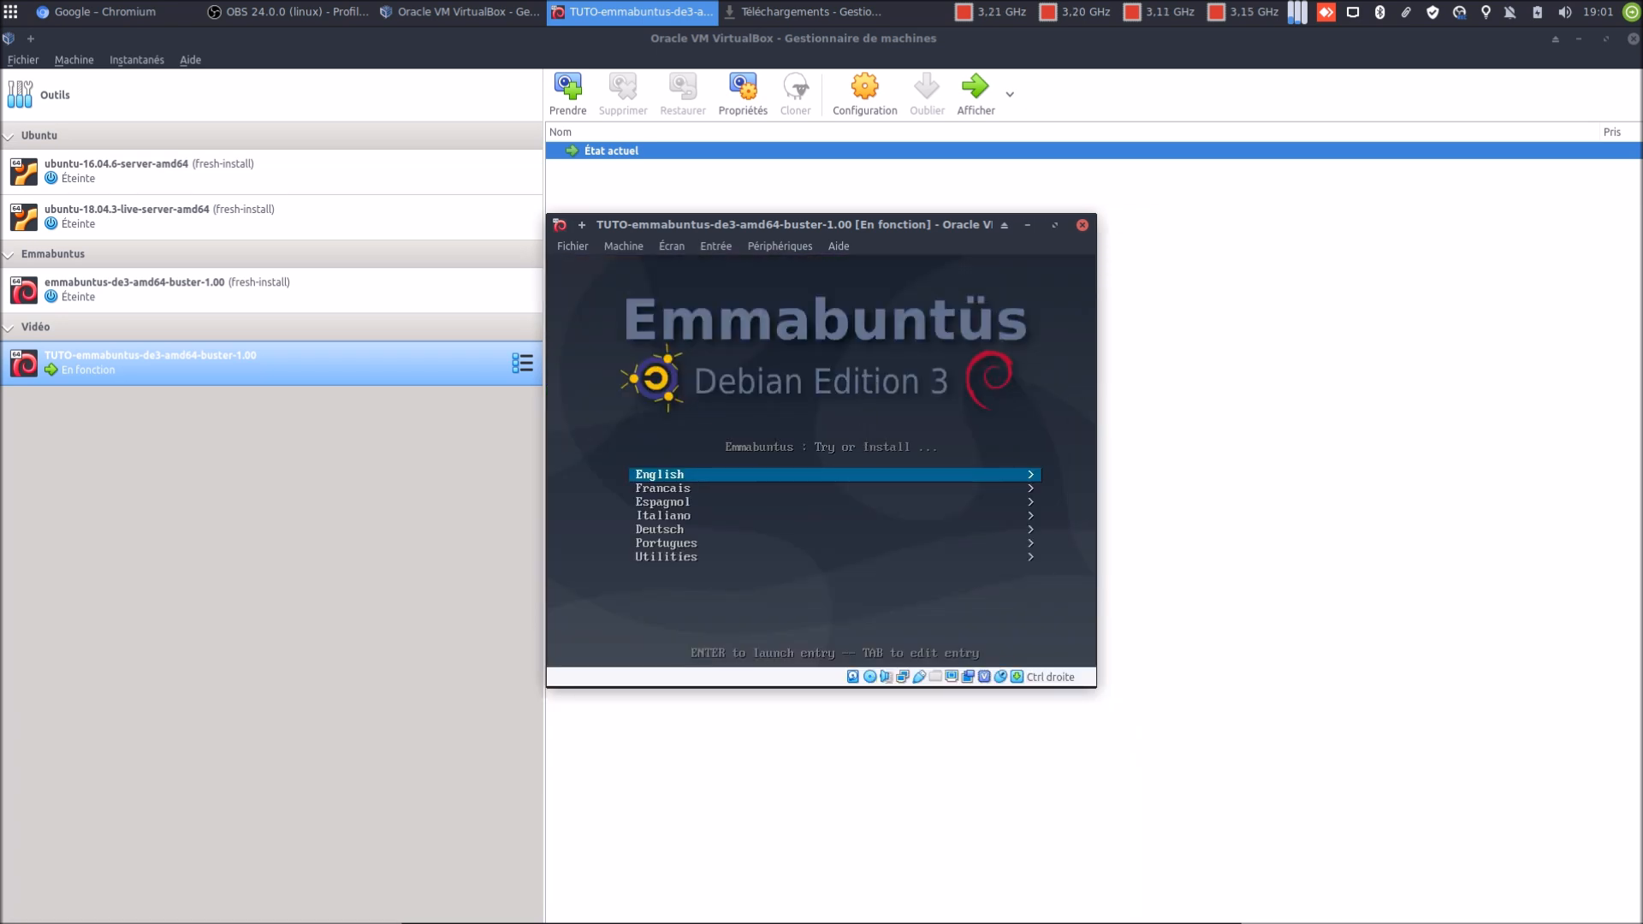
pyautogui.press('Down')
pyautogui.press('Up')
pyautogui.click(1581, 43)
pyautogui.click(1581, 43)
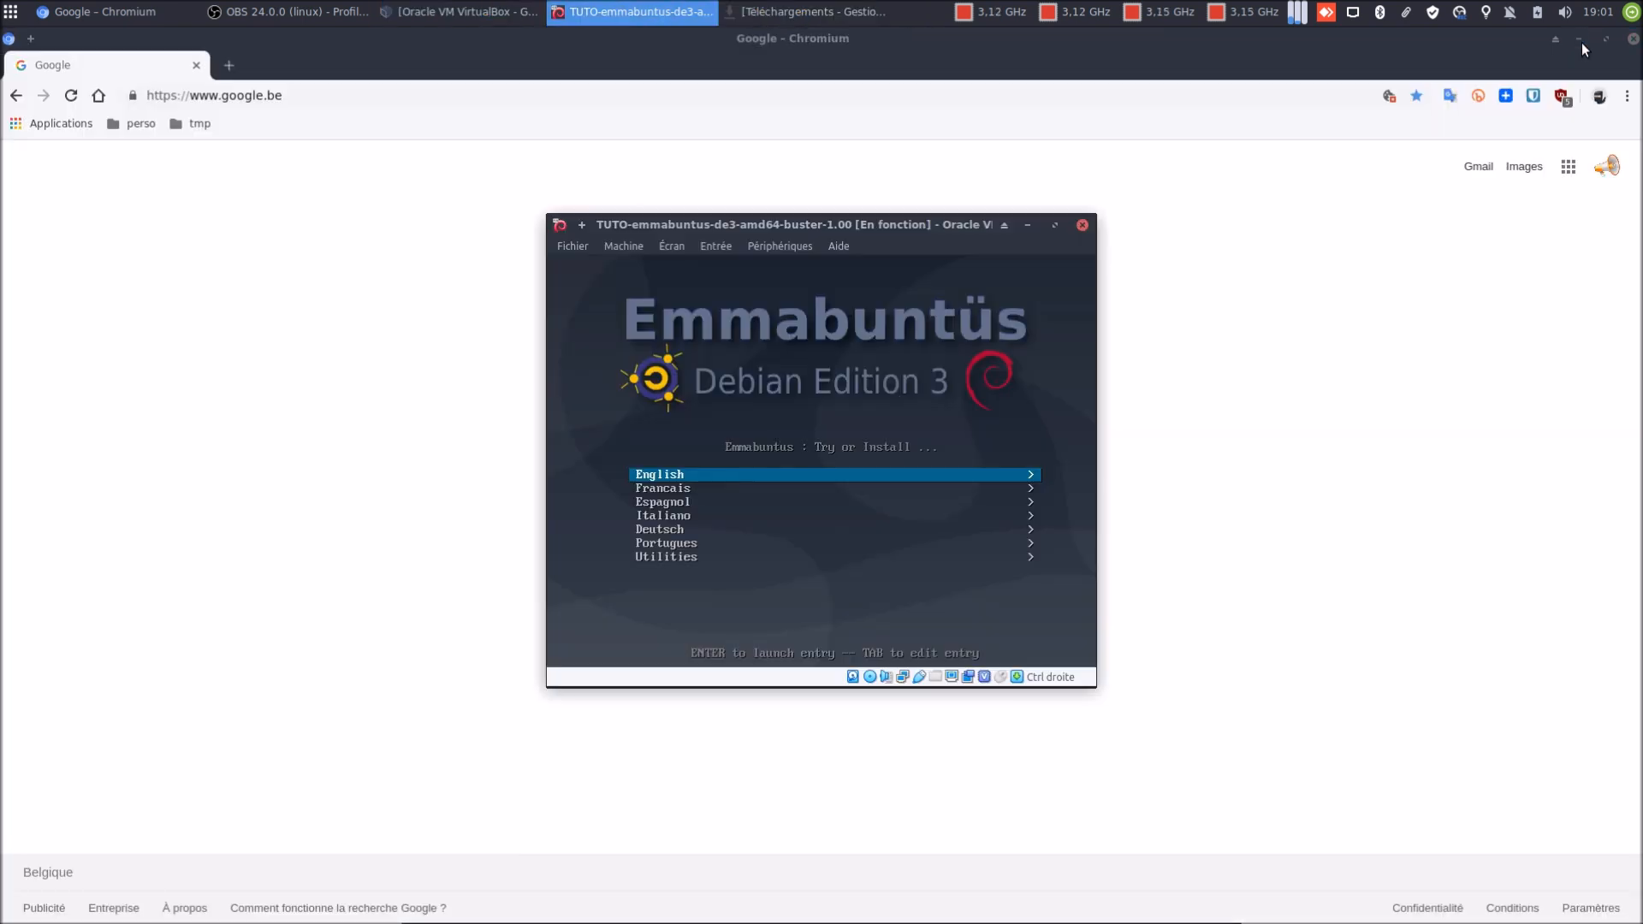
pyautogui.click(1581, 43)
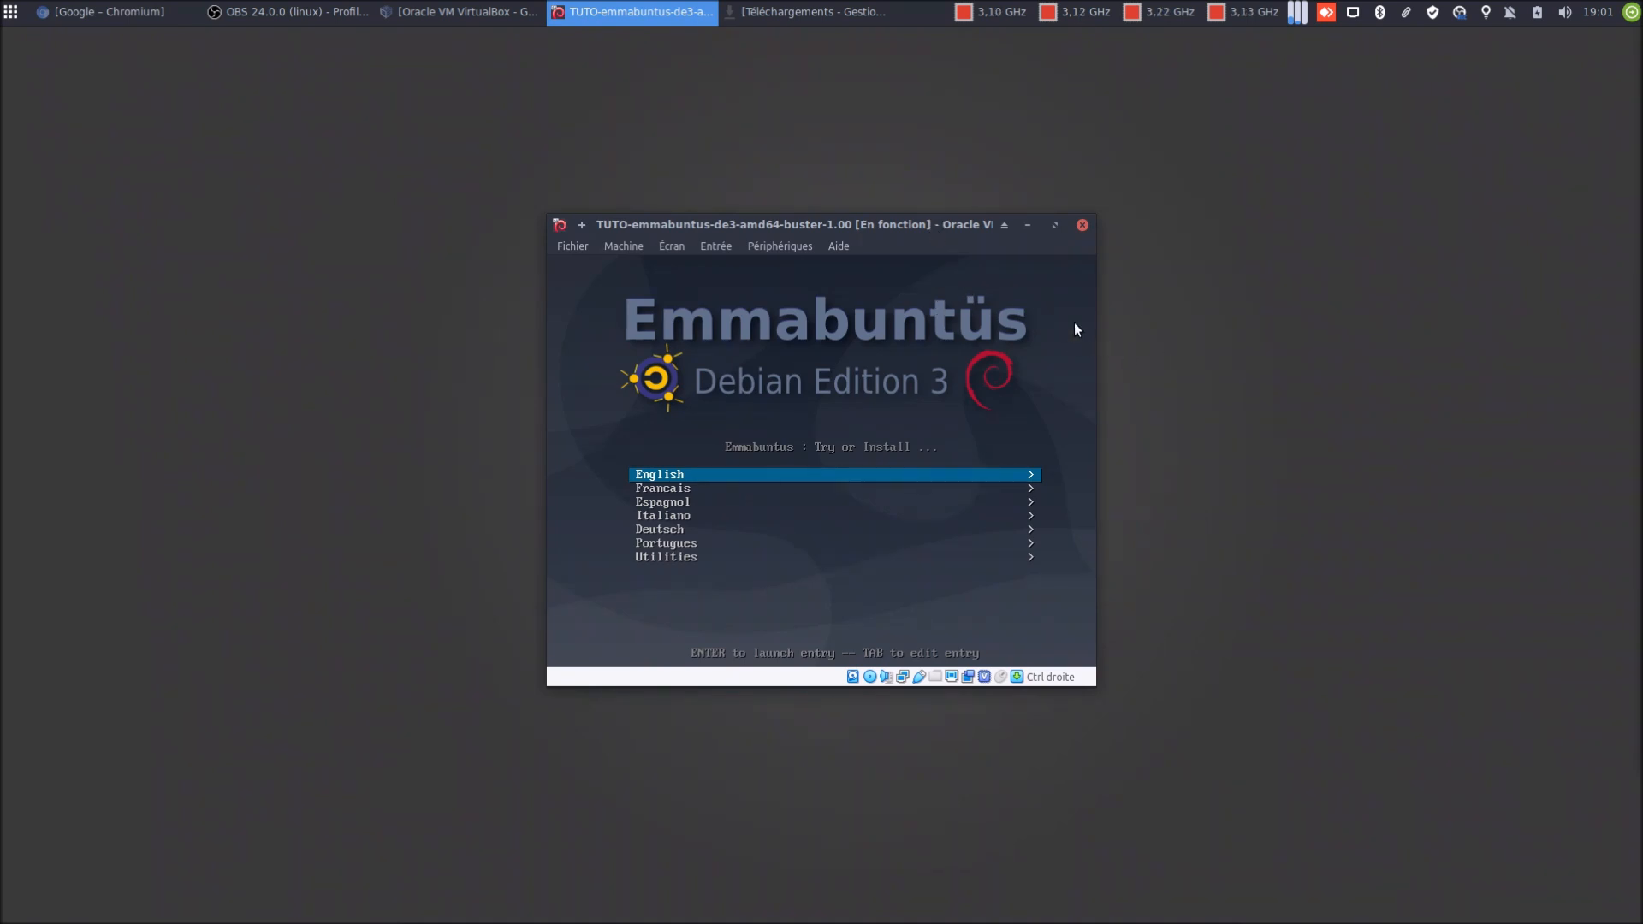
pyautogui.press('Down')
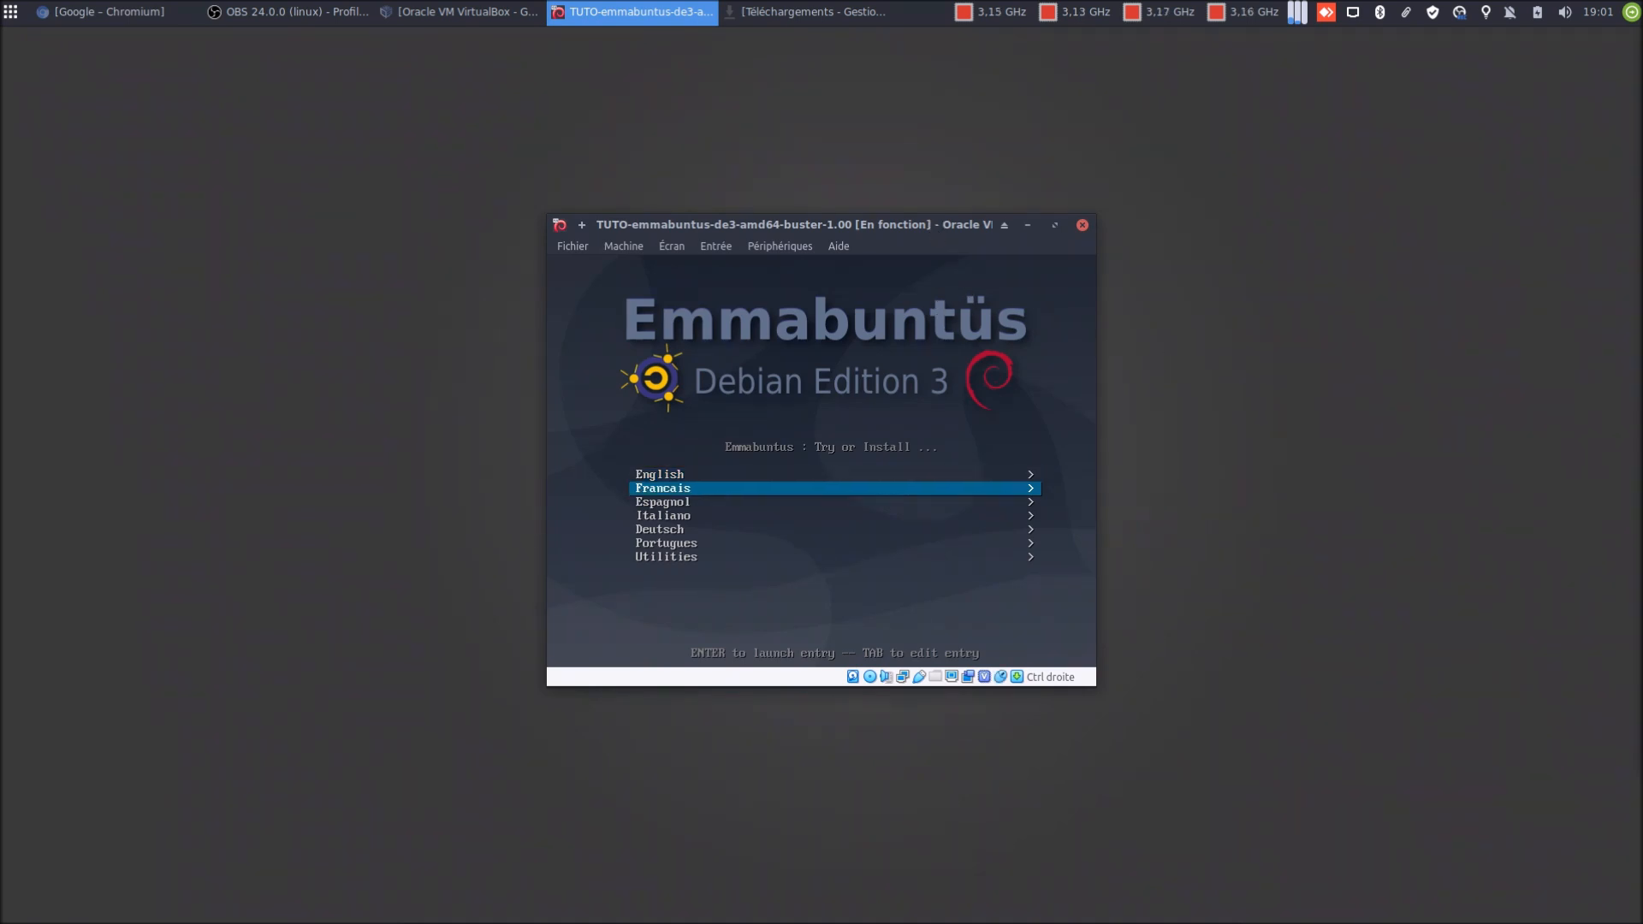
# Open the French boot options and boot 'Essayer Emmabuntus sans l'installer'
pyautogui.press('Return')
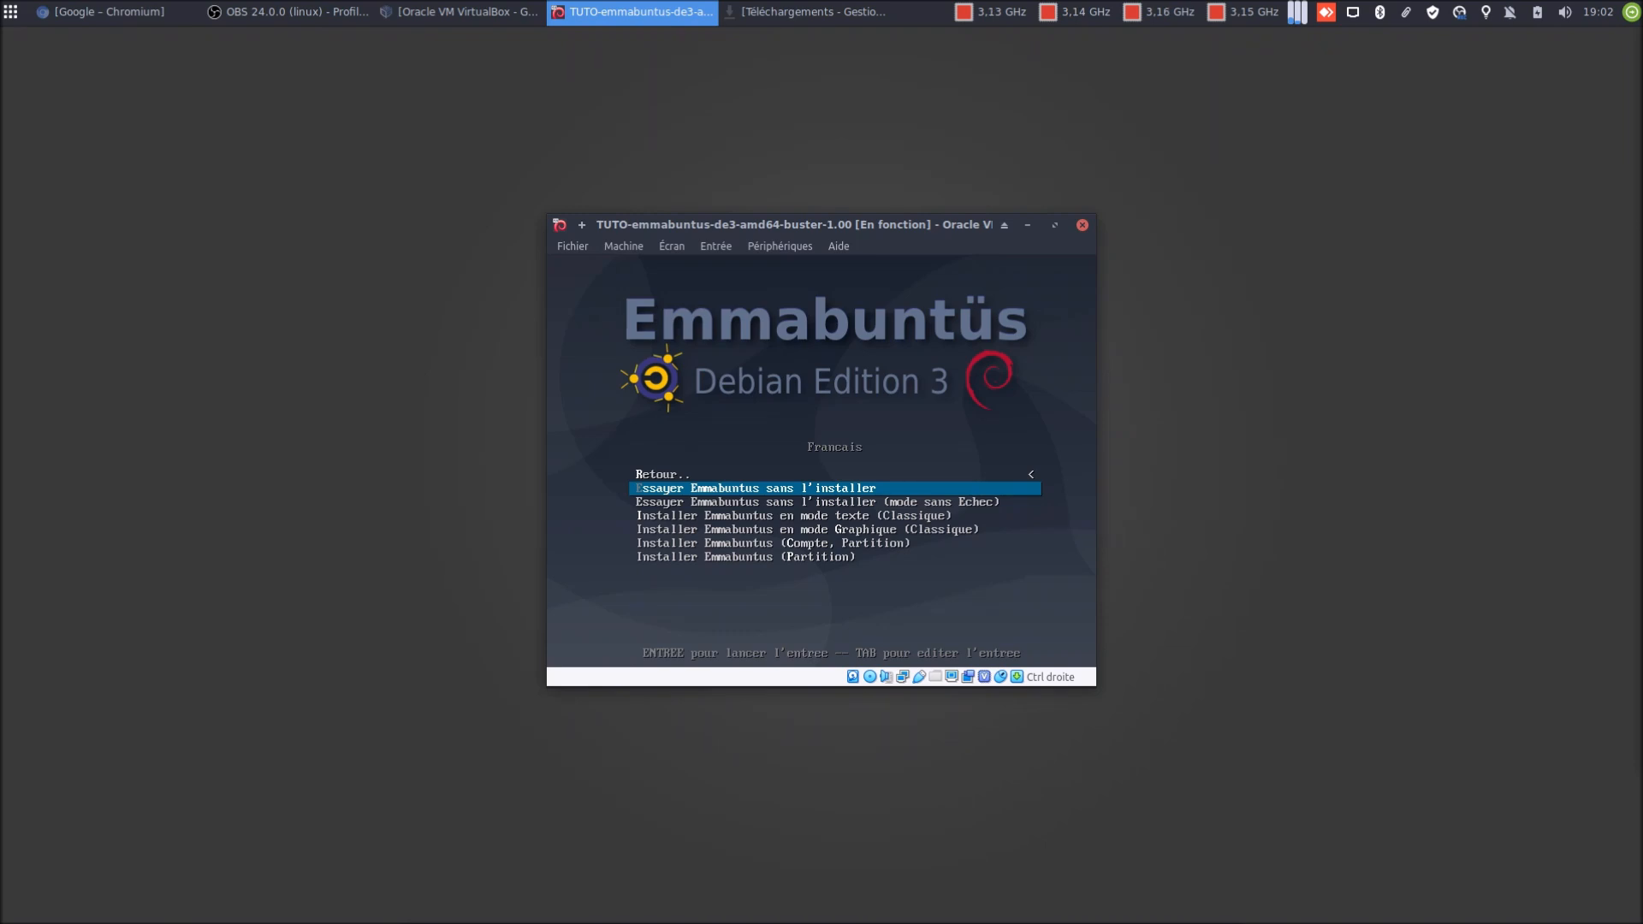
pyautogui.press('Down')
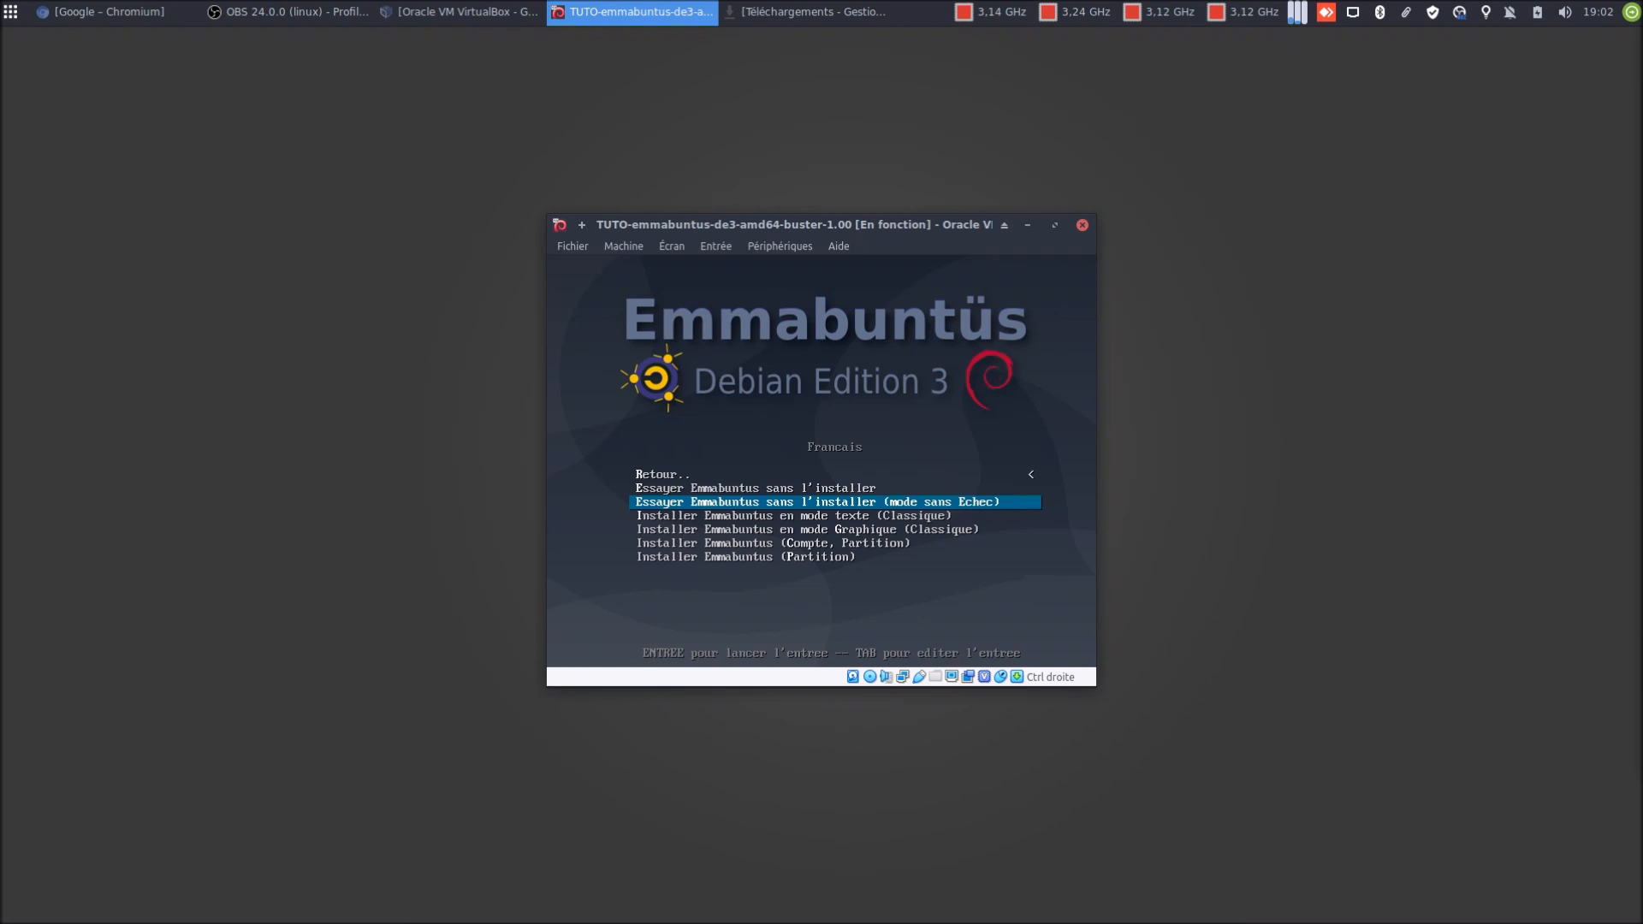
pyautogui.press('Down')
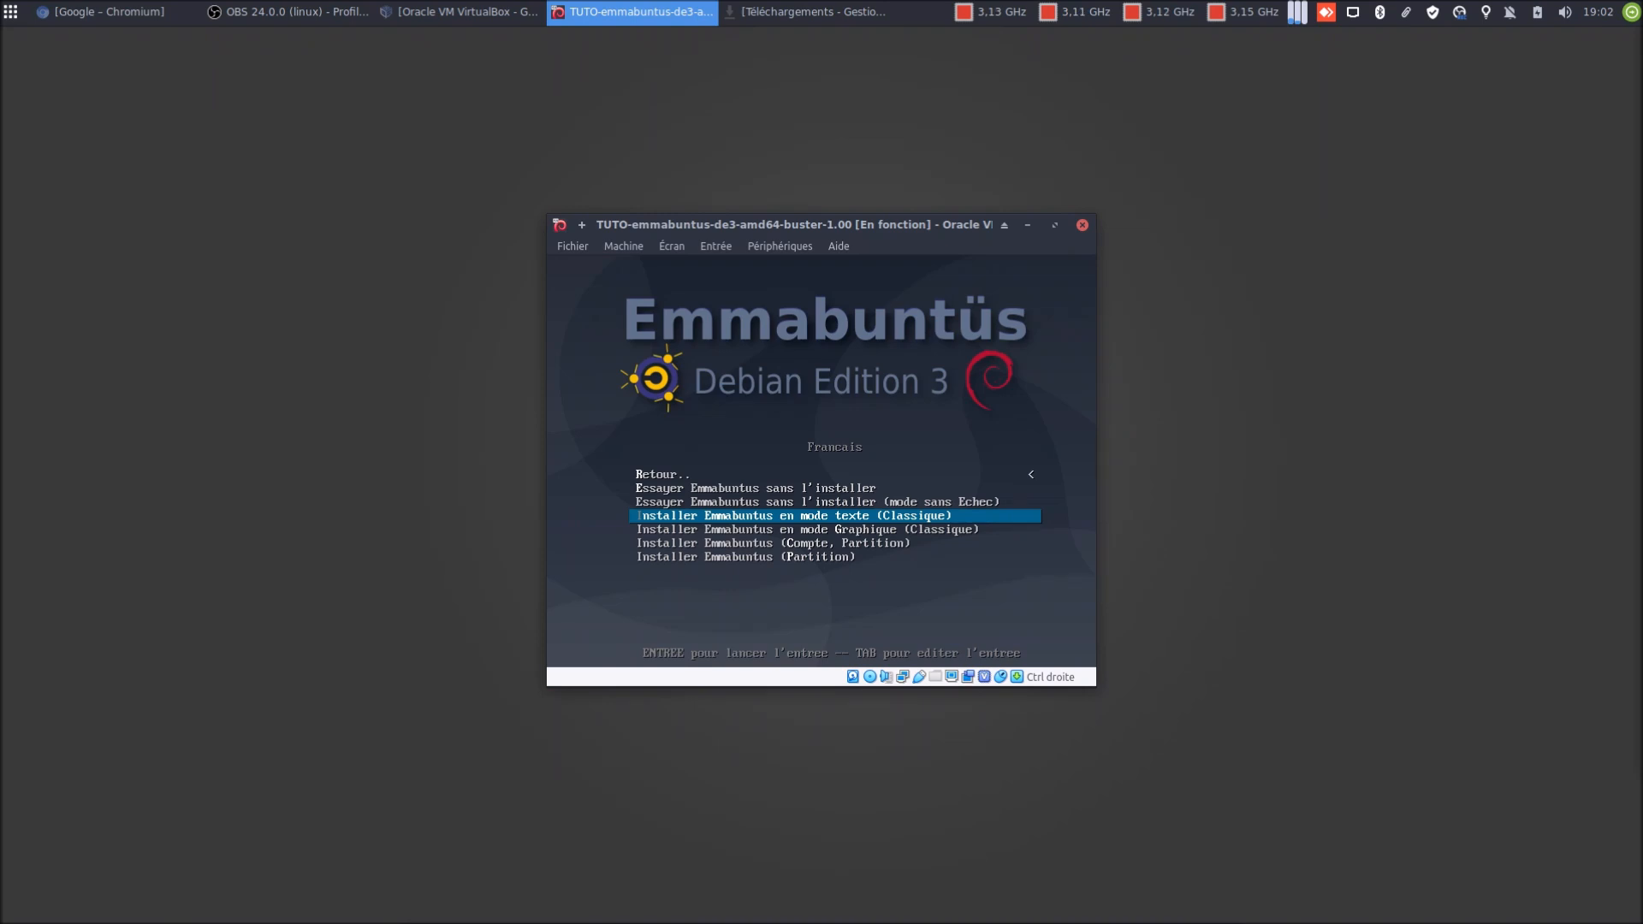
pyautogui.press('Down')
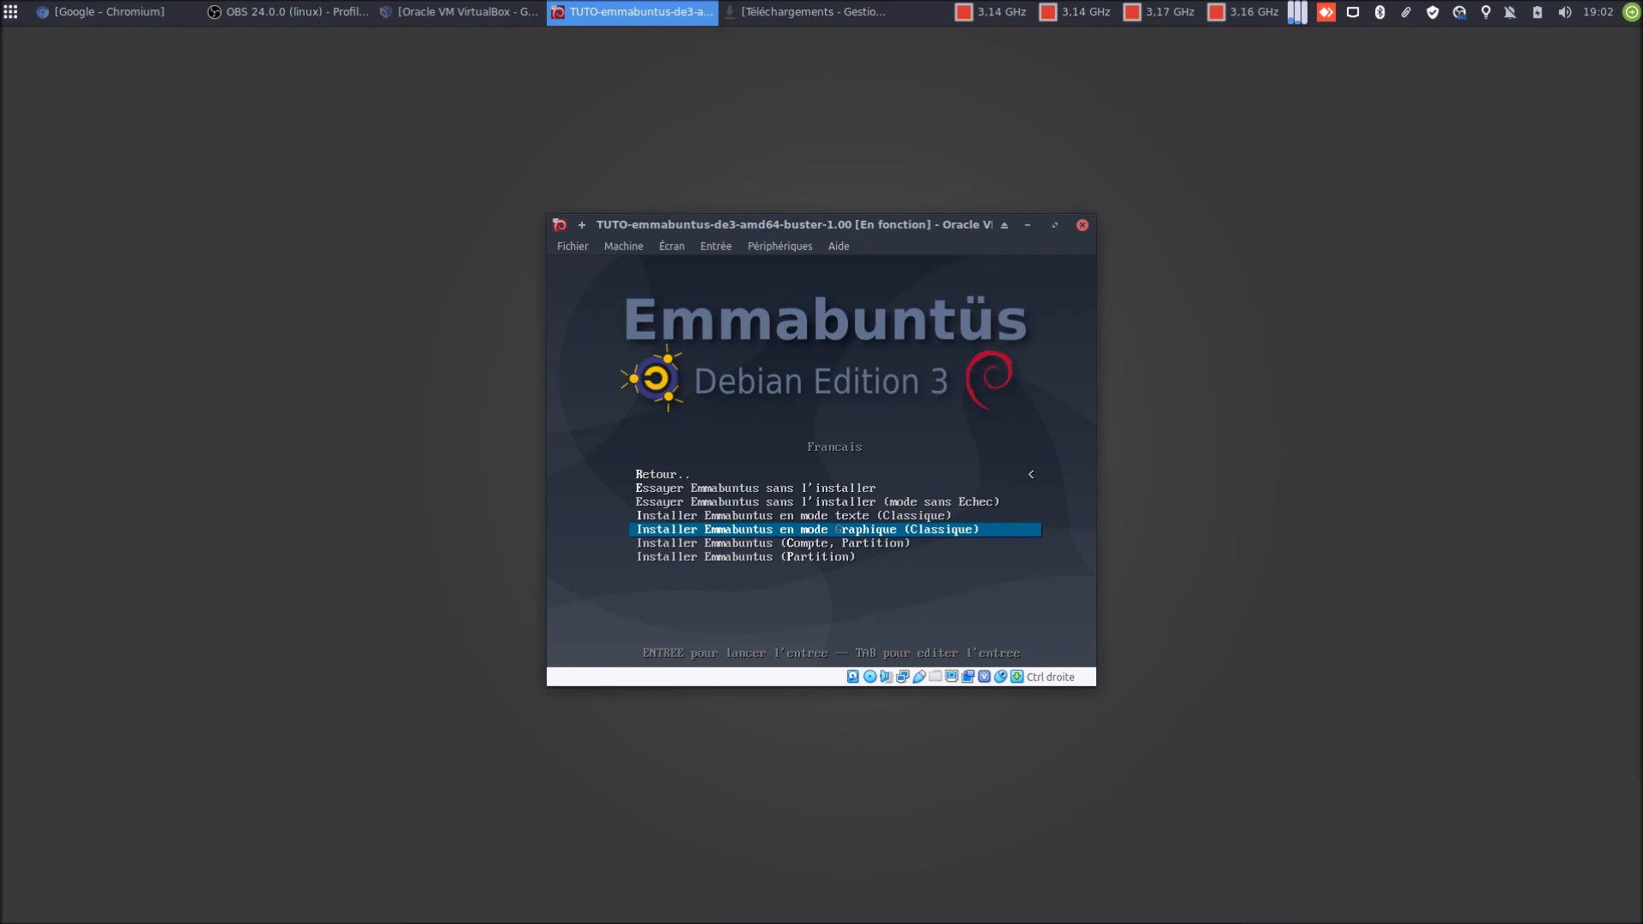
pyautogui.press('Down')
pyautogui.press('Down')
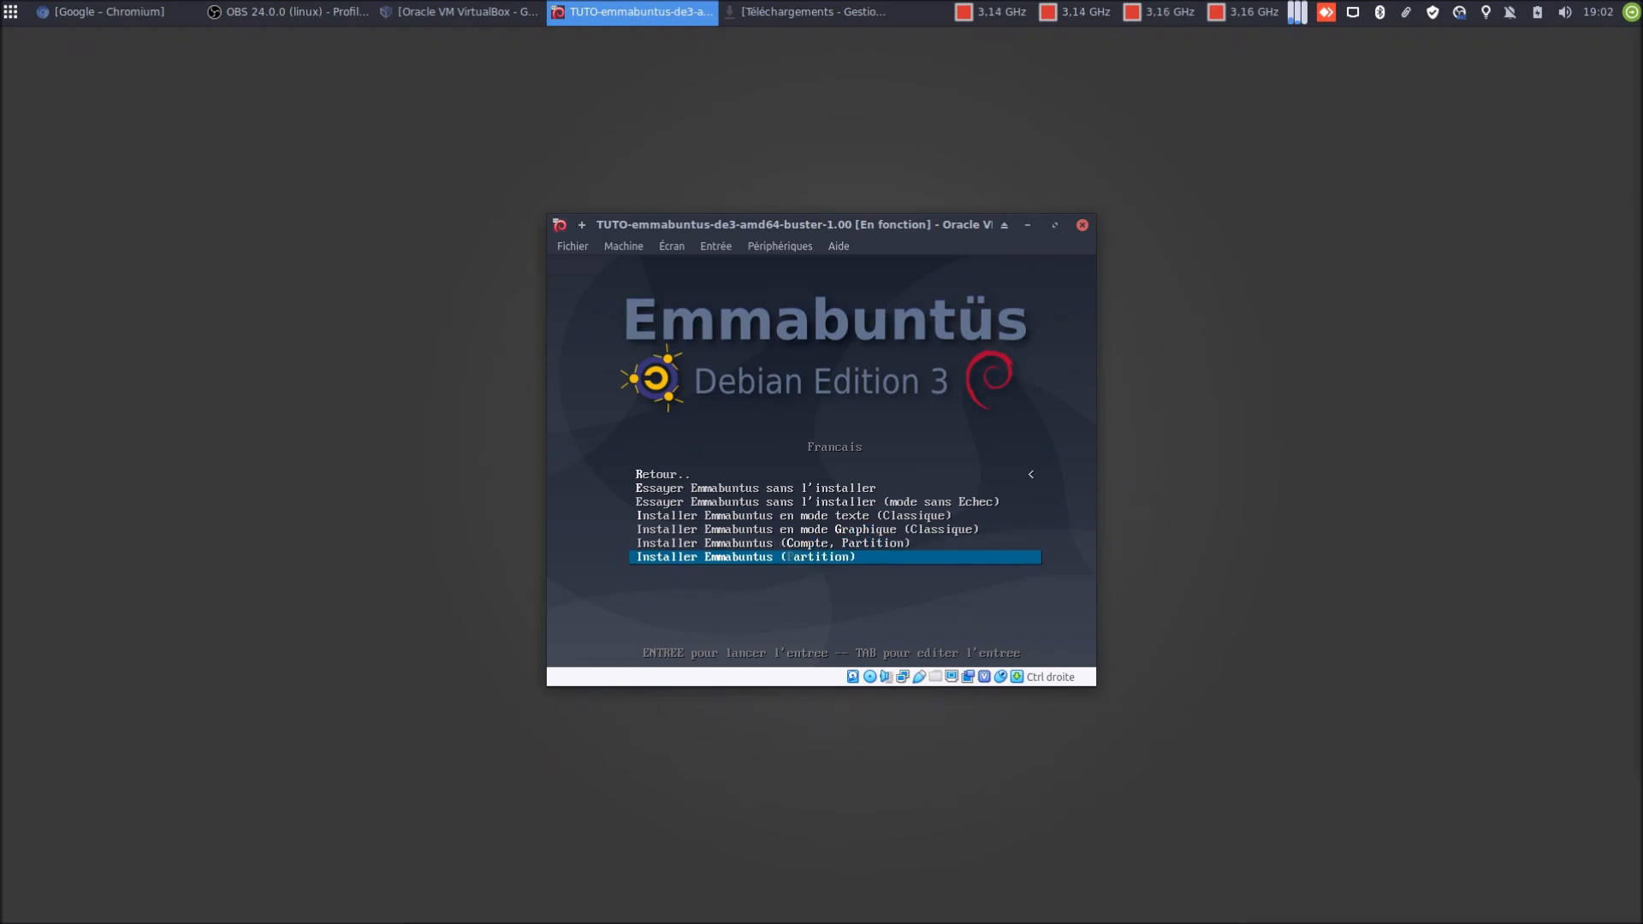
pyautogui.press('Up')
pyautogui.press('Up')
pyautogui.press('Up')
pyautogui.press('Up')
pyautogui.press('Up')
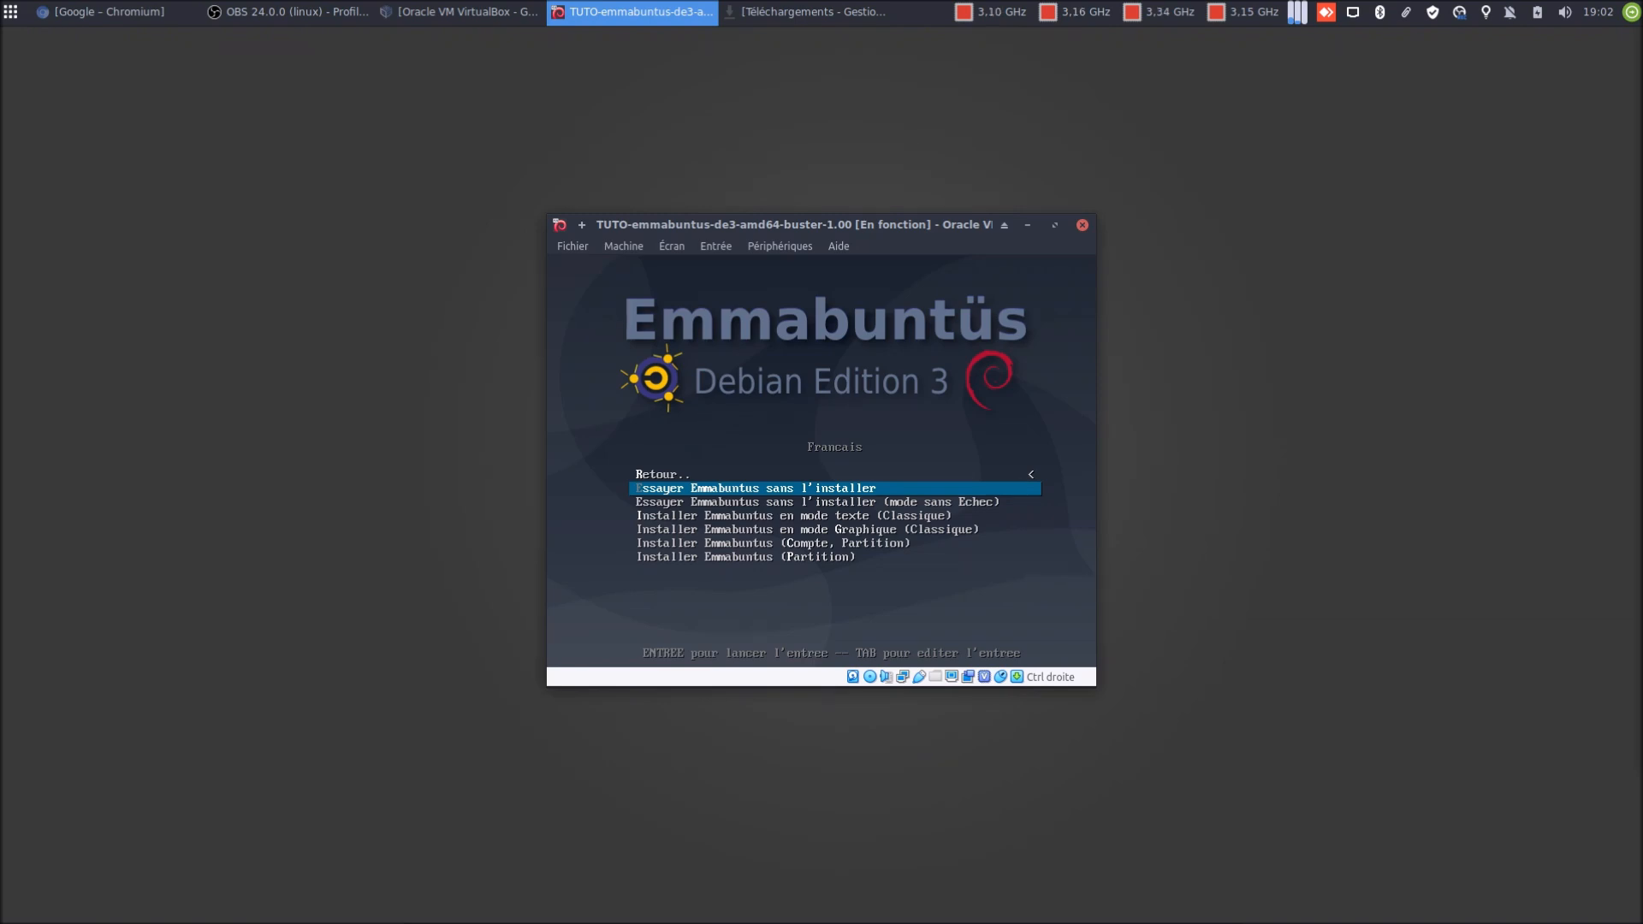
pyautogui.press('Return')
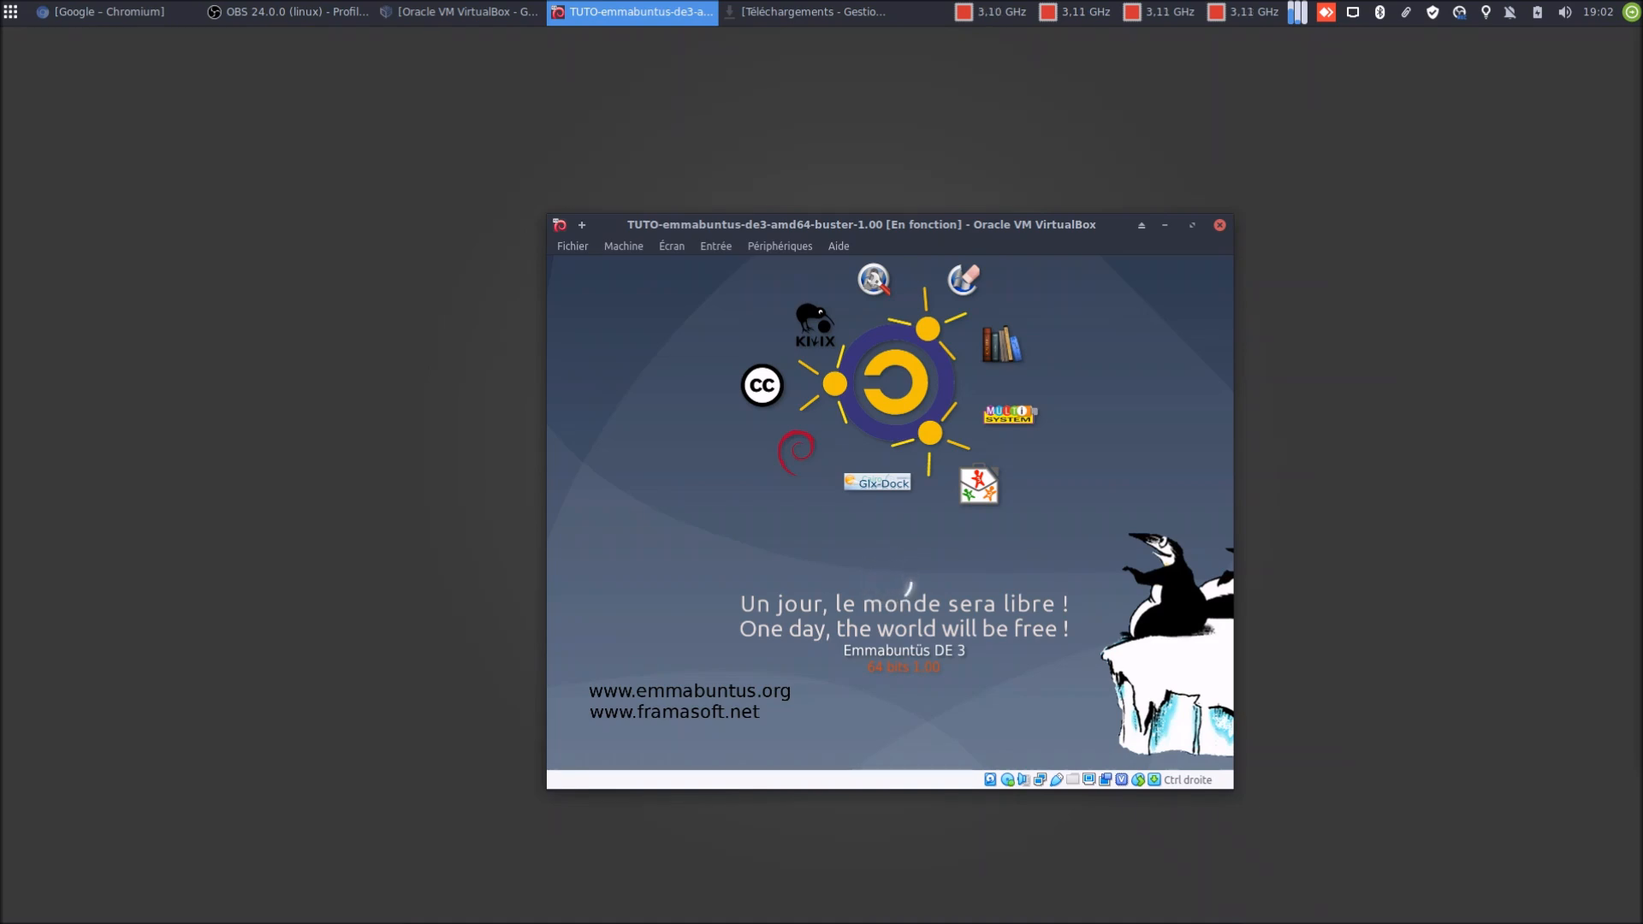
# Move the VM window up-left while the live session boots to the welcome dialog
pyautogui.moveTo(1039, 228); pyautogui.dragTo(963, 189)
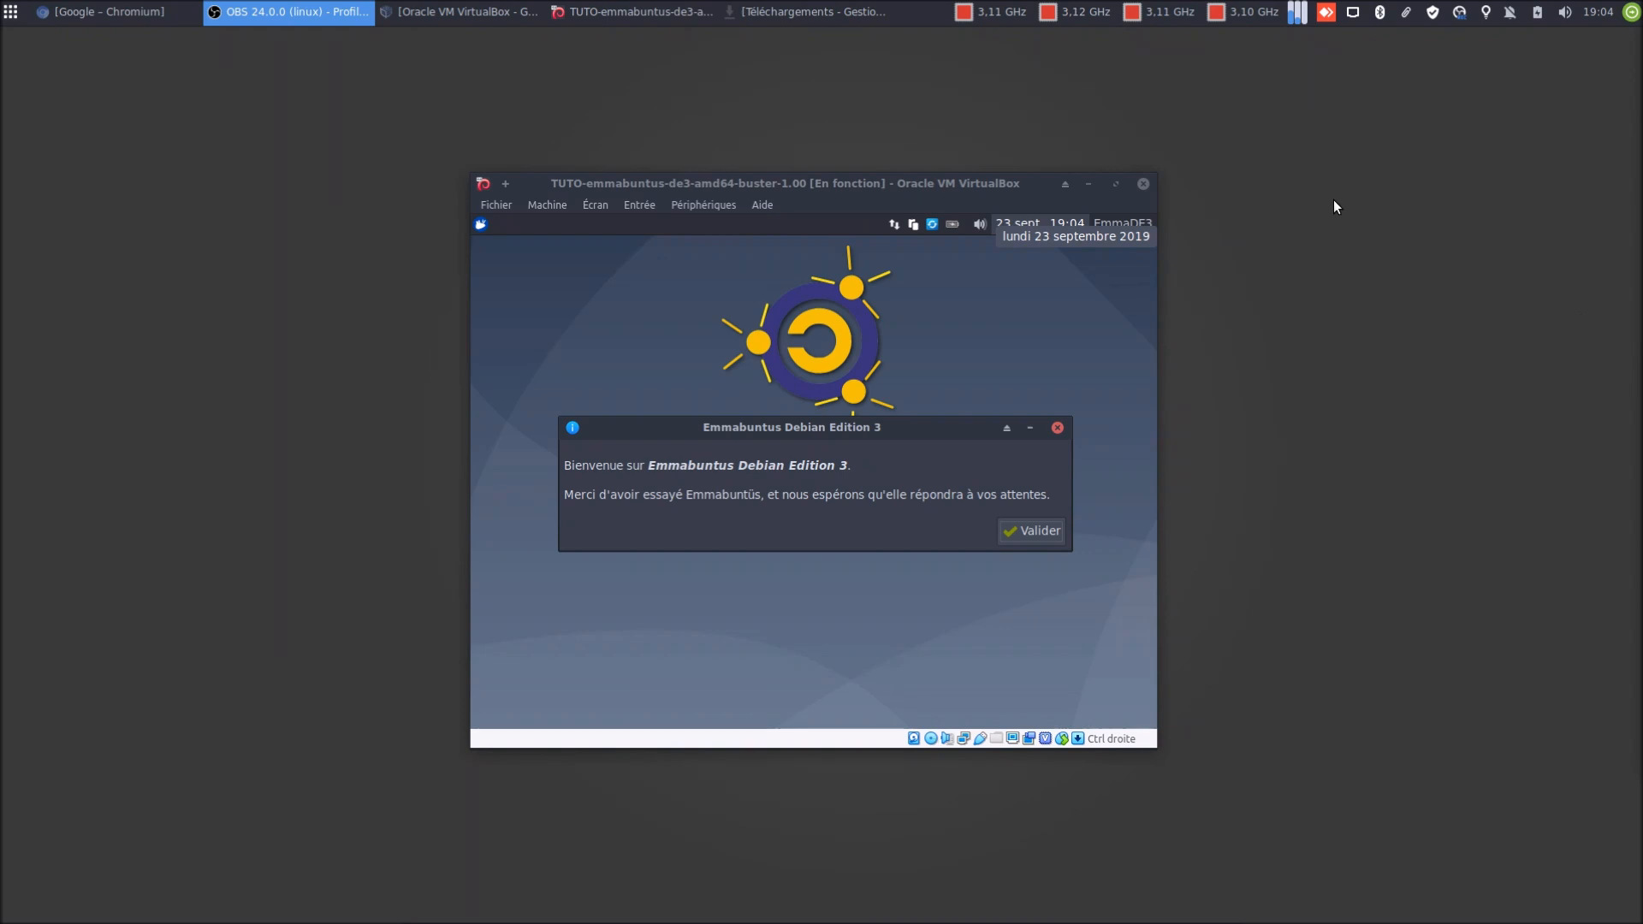
# Maximize the VM window, validate the Emmabuntus welcome message, then bring the VirtualBox manager forward
pyautogui.click(1116, 185)
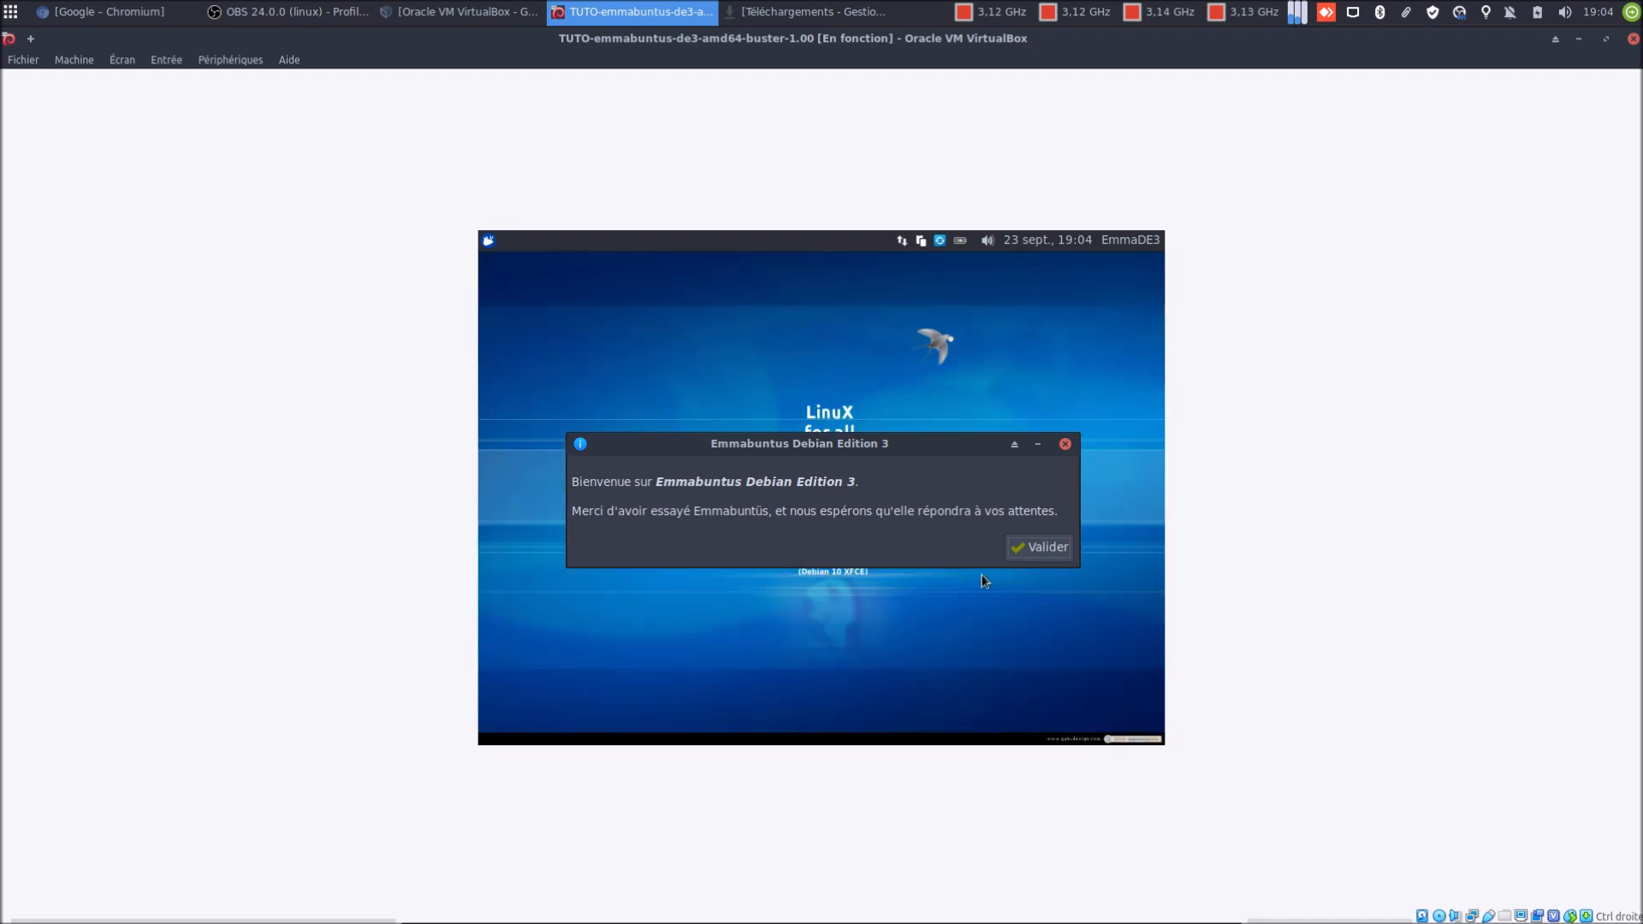
pyautogui.click(1025, 548)
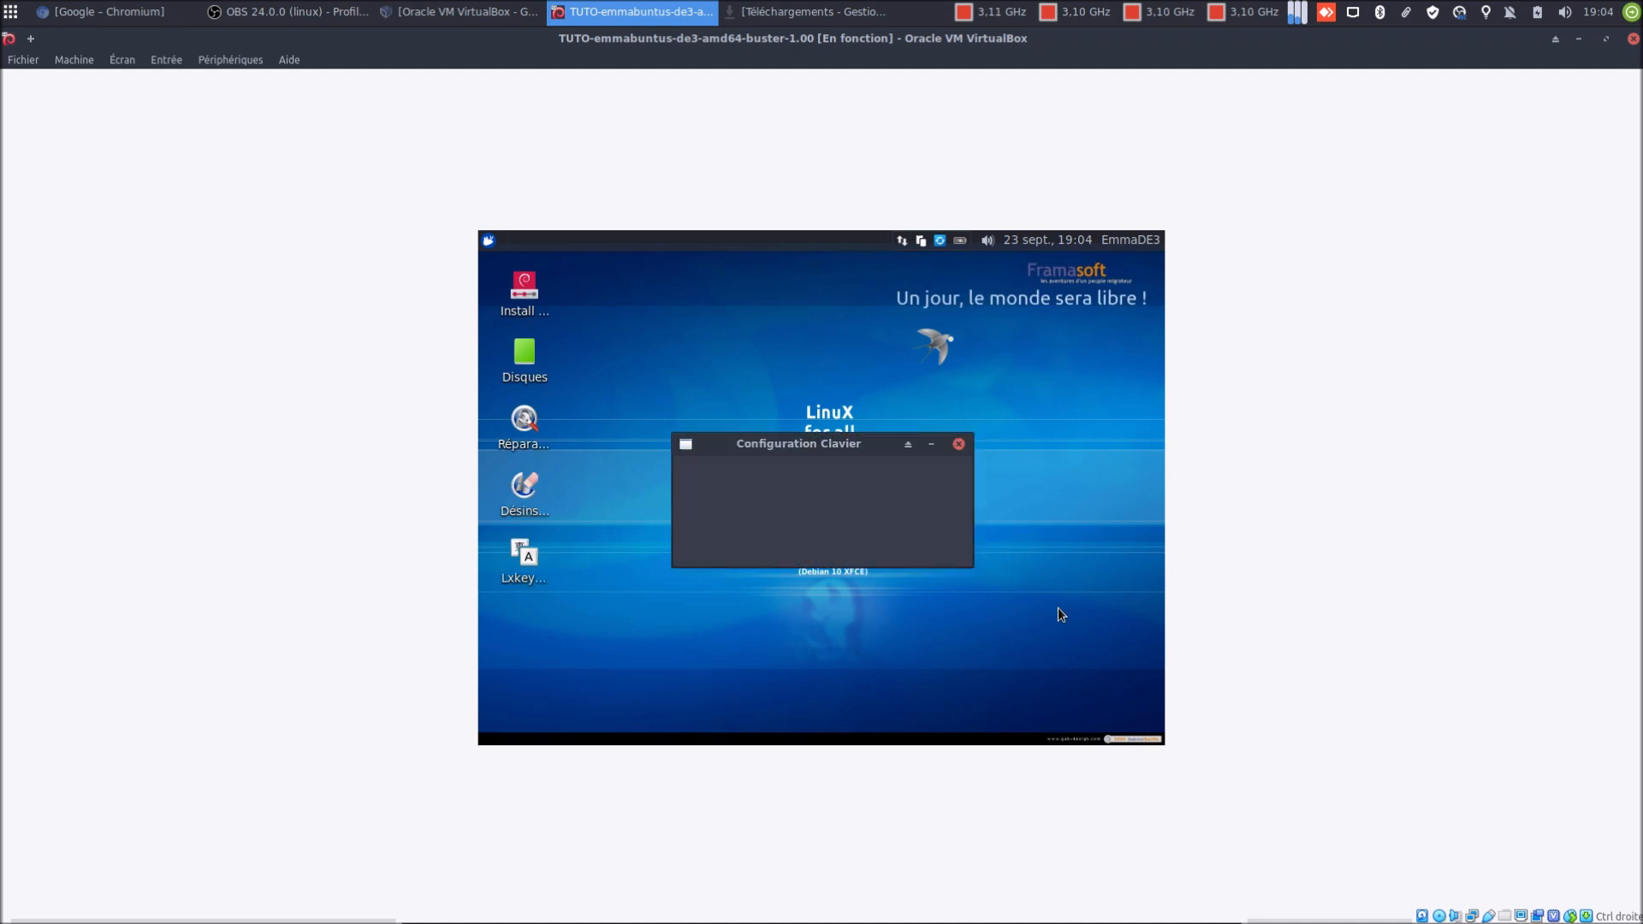
pyautogui.click(1605, 41)
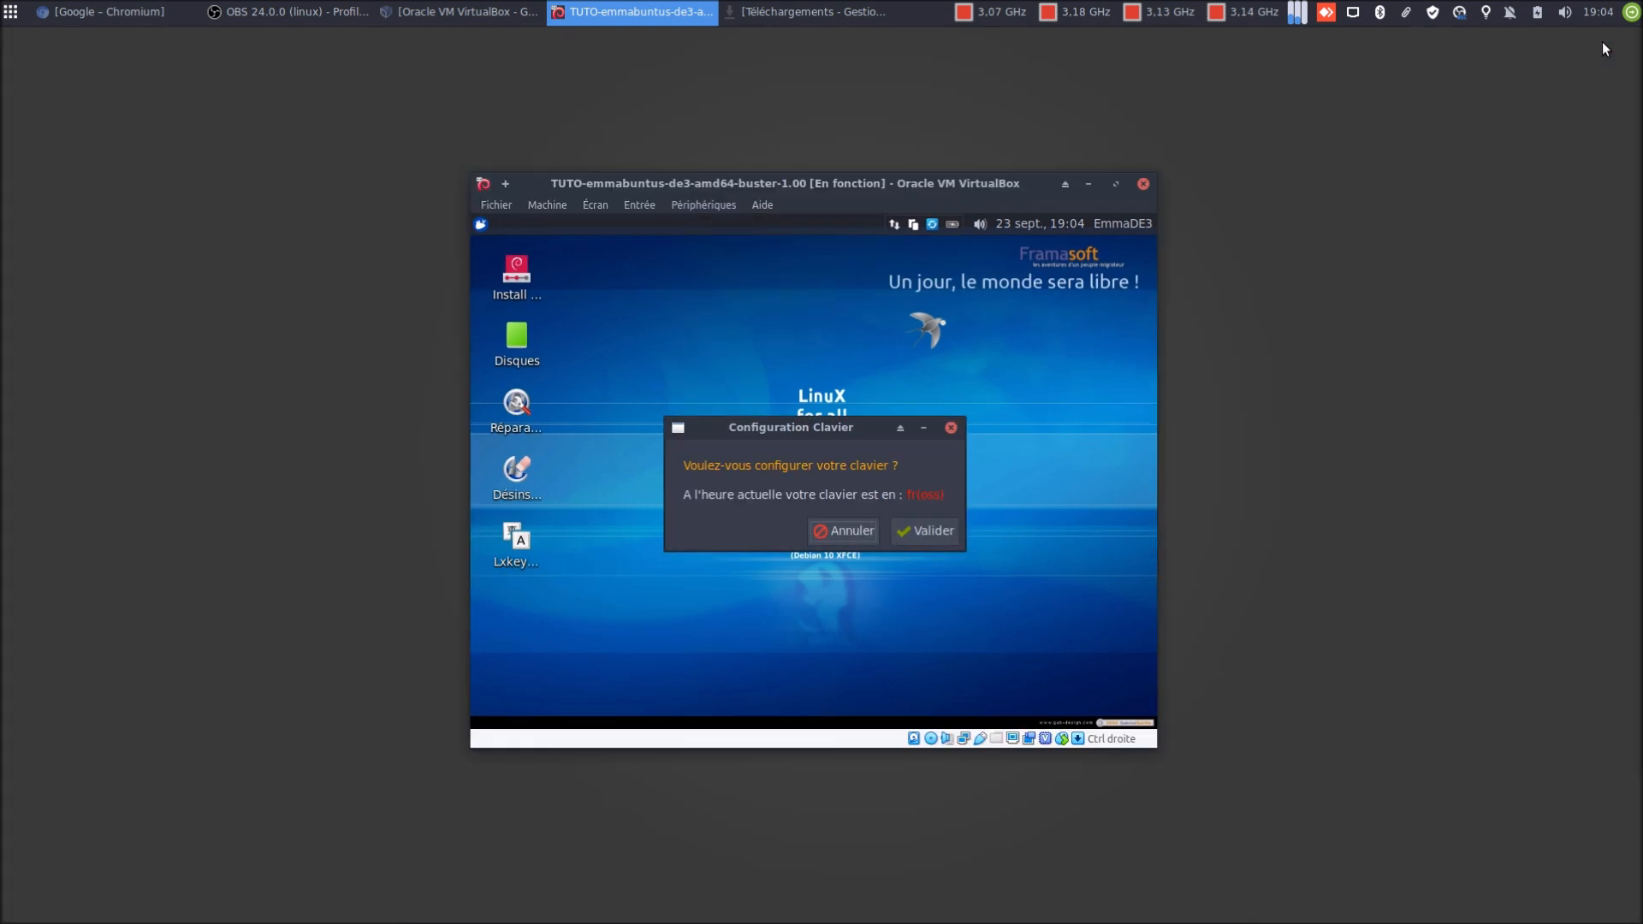
pyautogui.click(1116, 185)
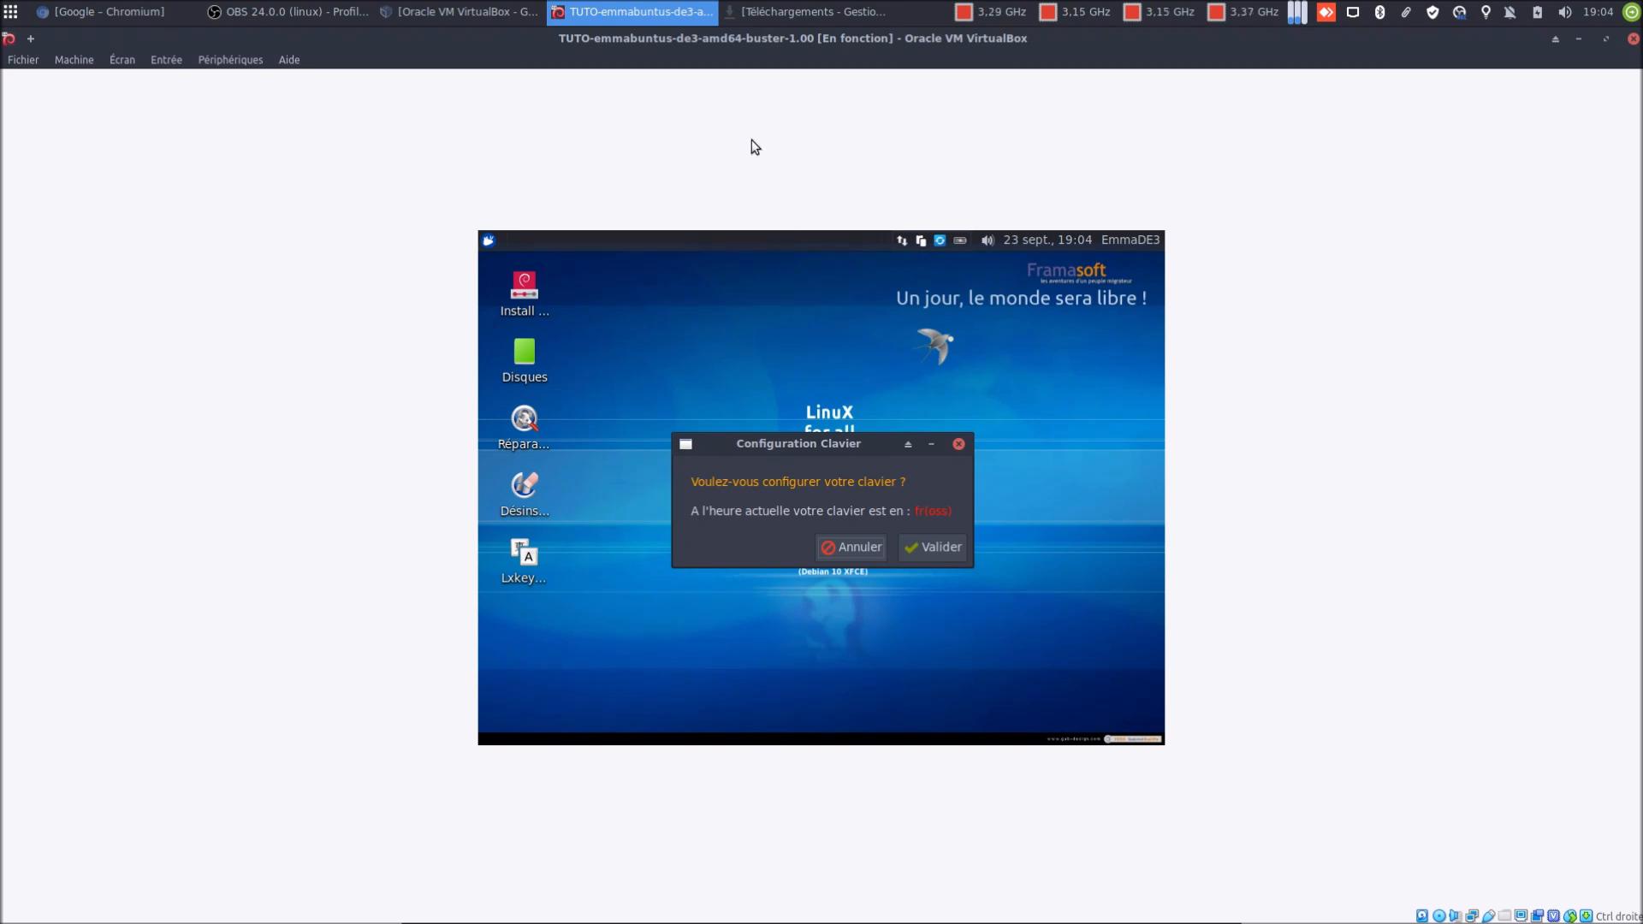
pyautogui.click(453, 19)
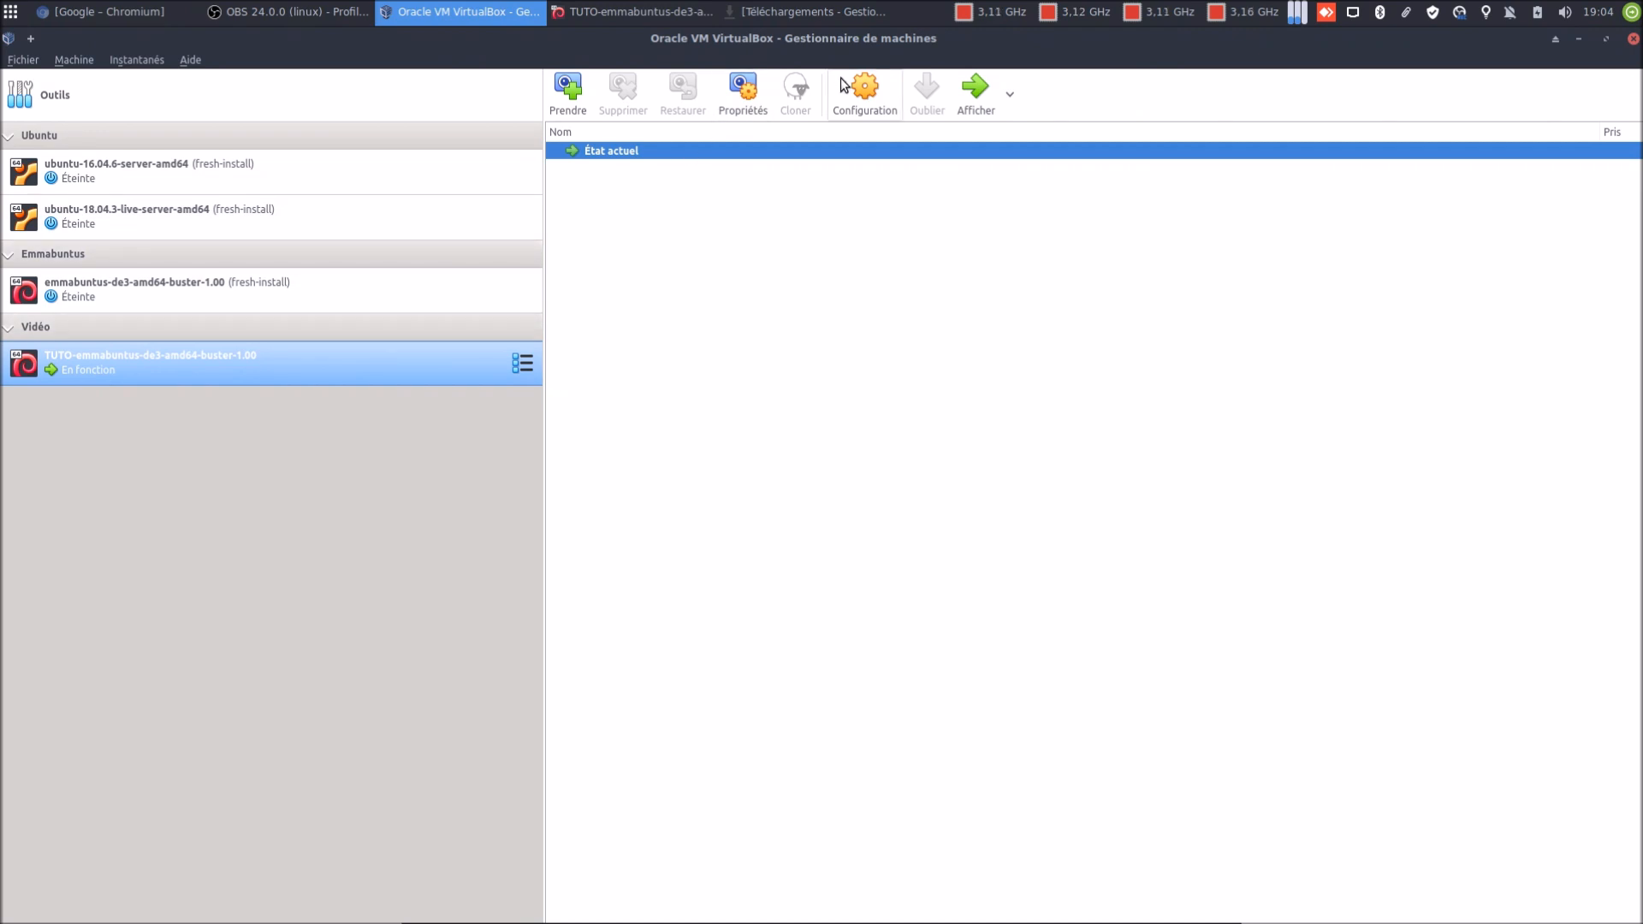
# View the running VM's Affichage settings, cancel without changes, and return to the VM window
pyautogui.click(861, 95)
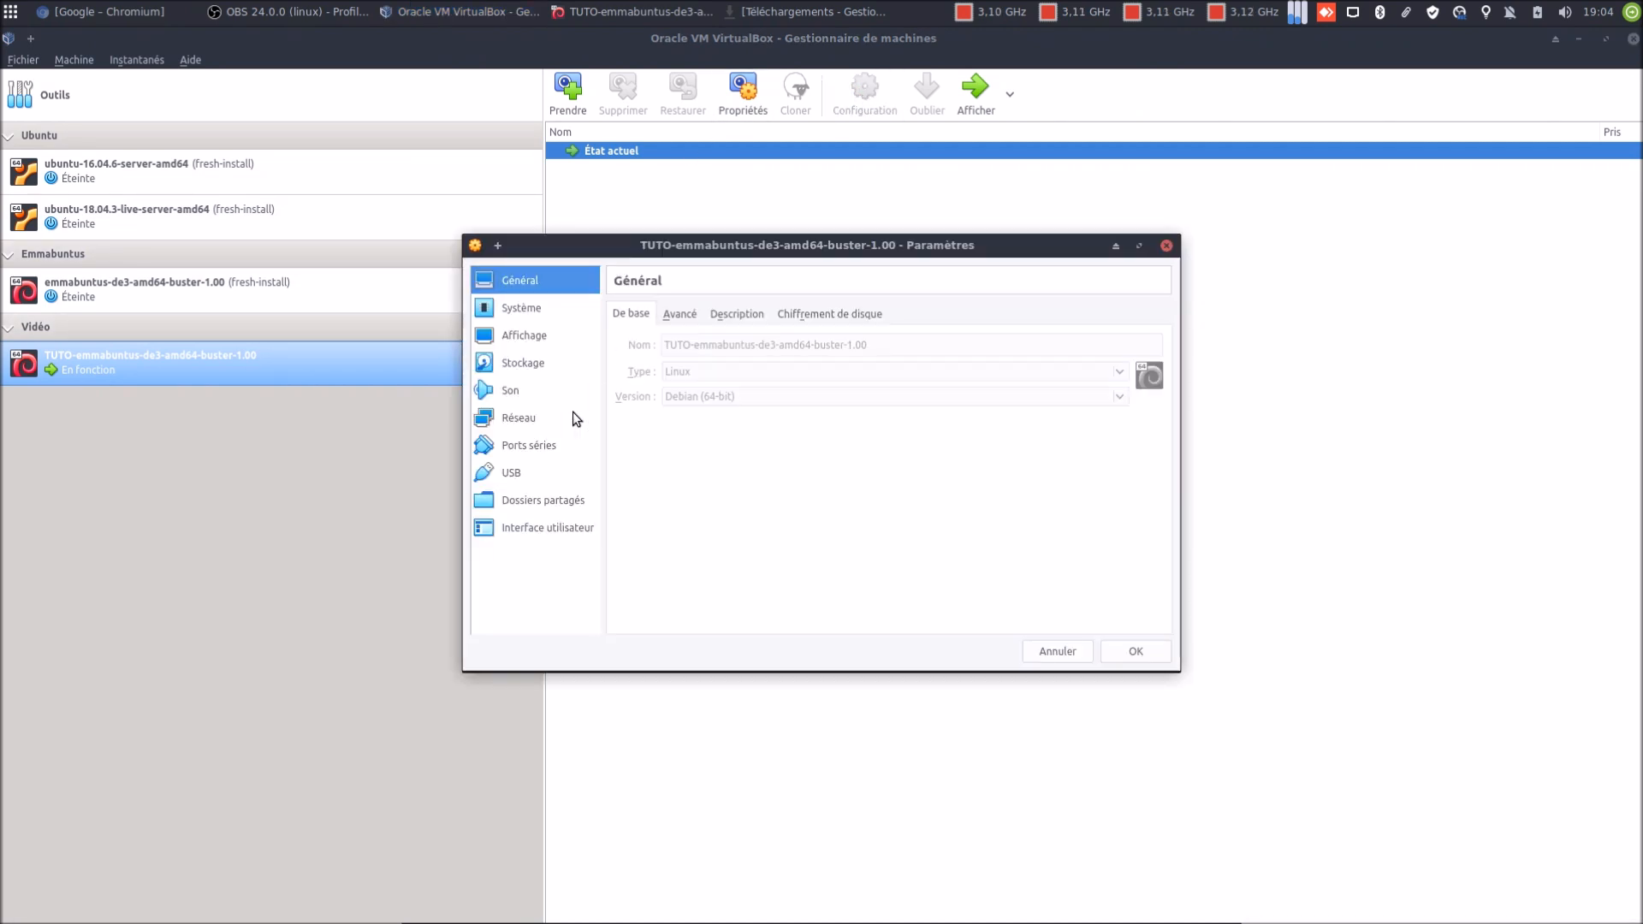
pyautogui.click(522, 337)
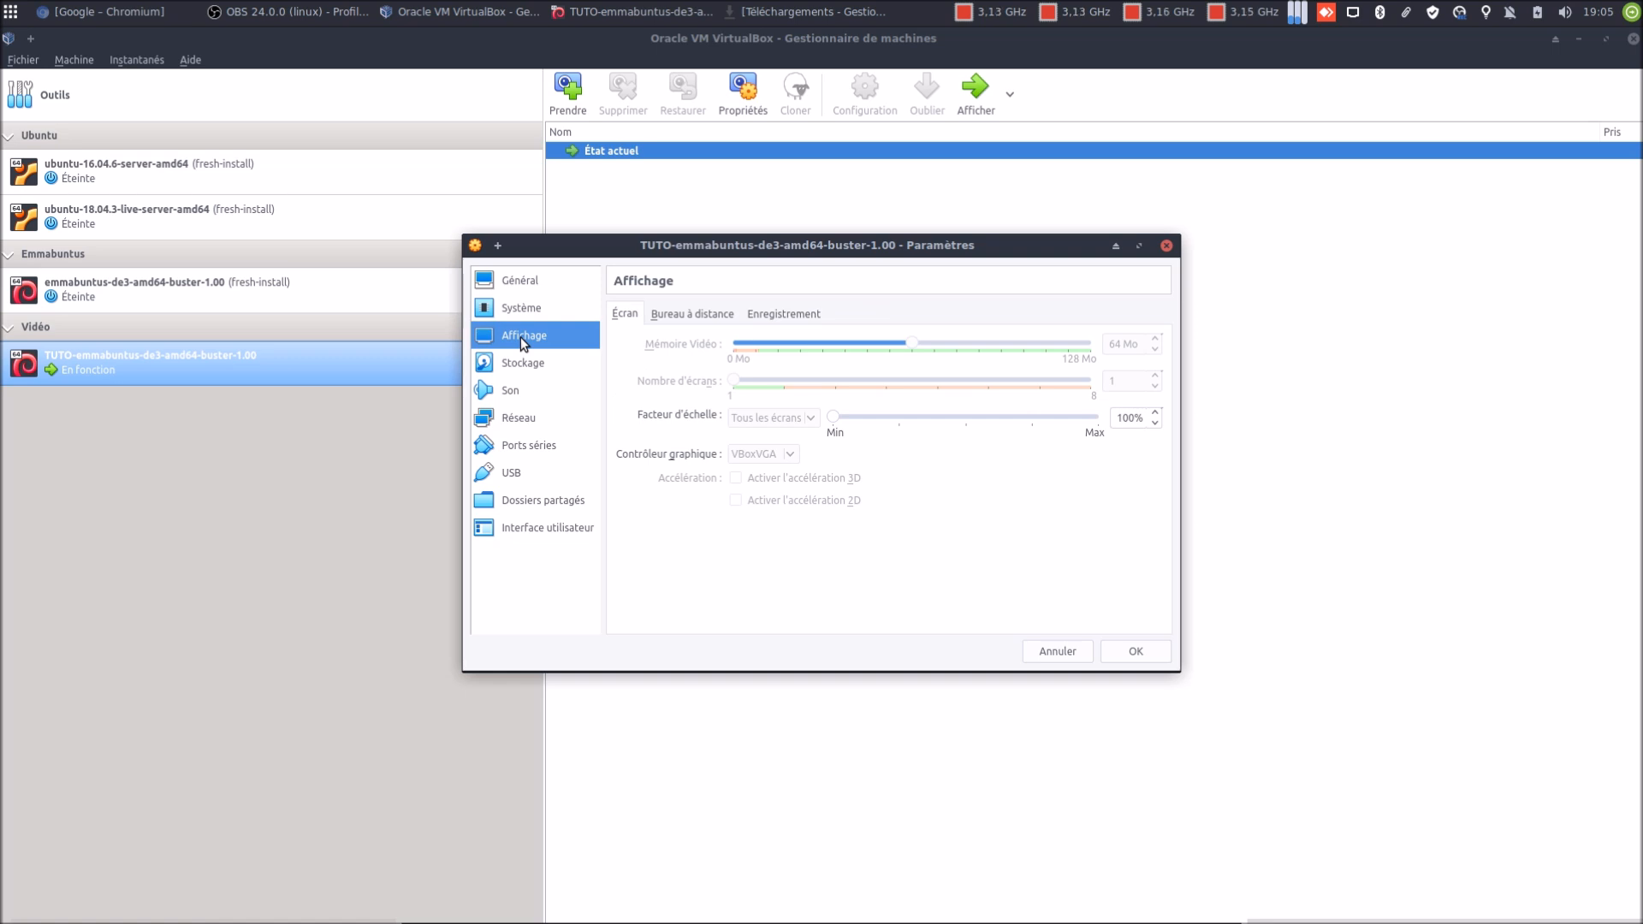
pyautogui.click(1061, 652)
pyautogui.click(1580, 41)
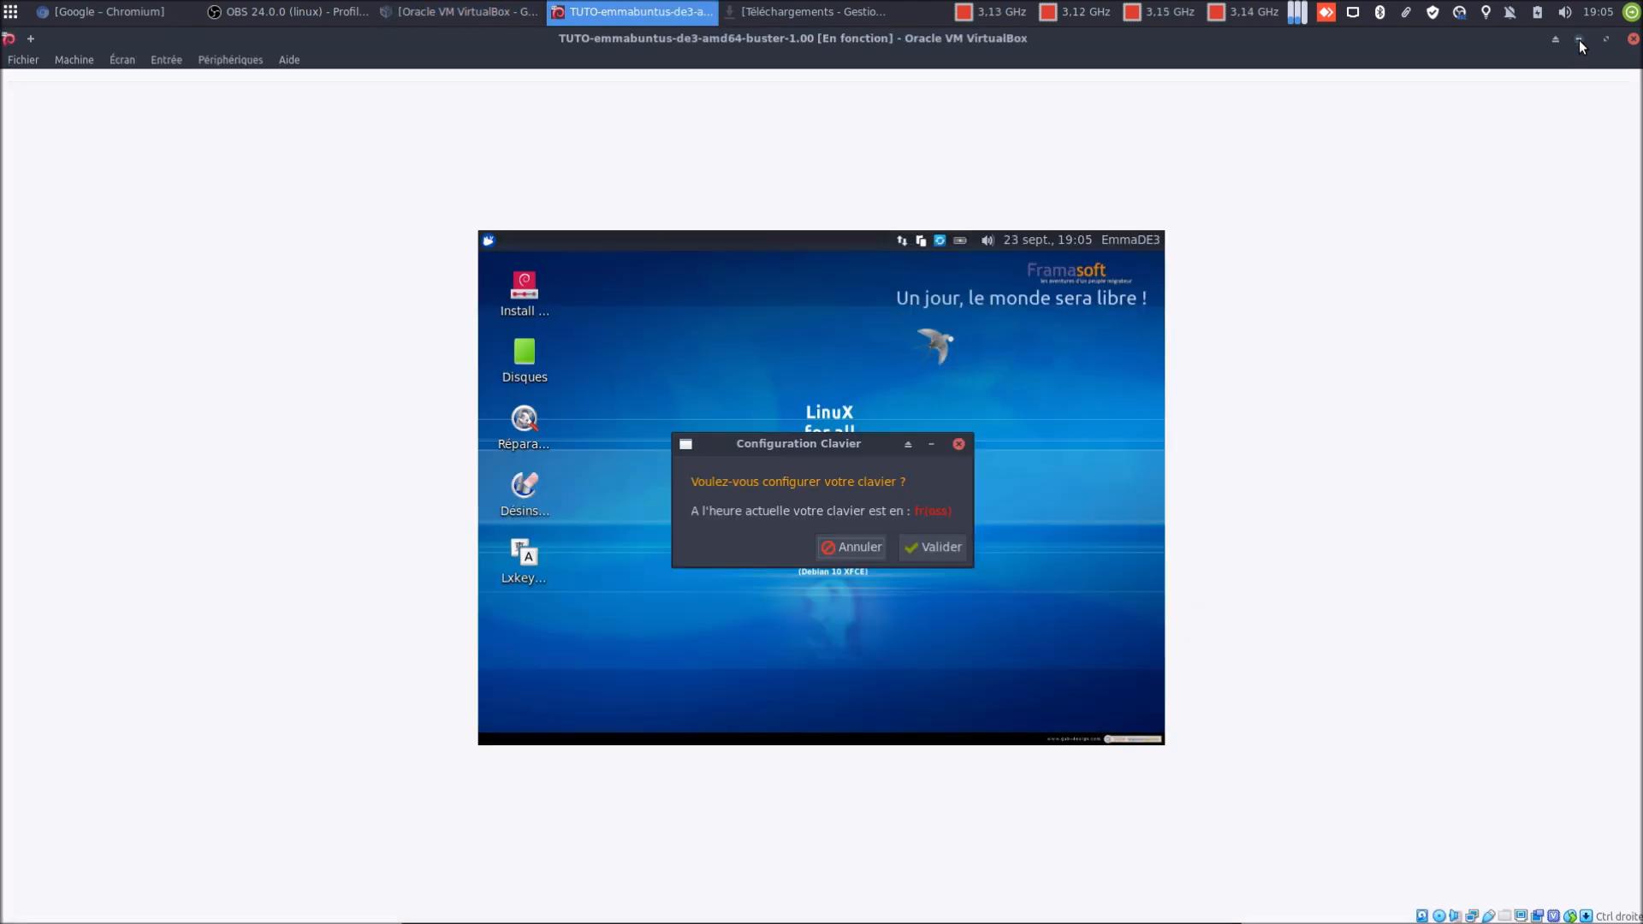
# Set the guest keyboard to Belgique / Belge in LXKeymap, apply it, and close LXKeymap
pyautogui.click(940, 548)
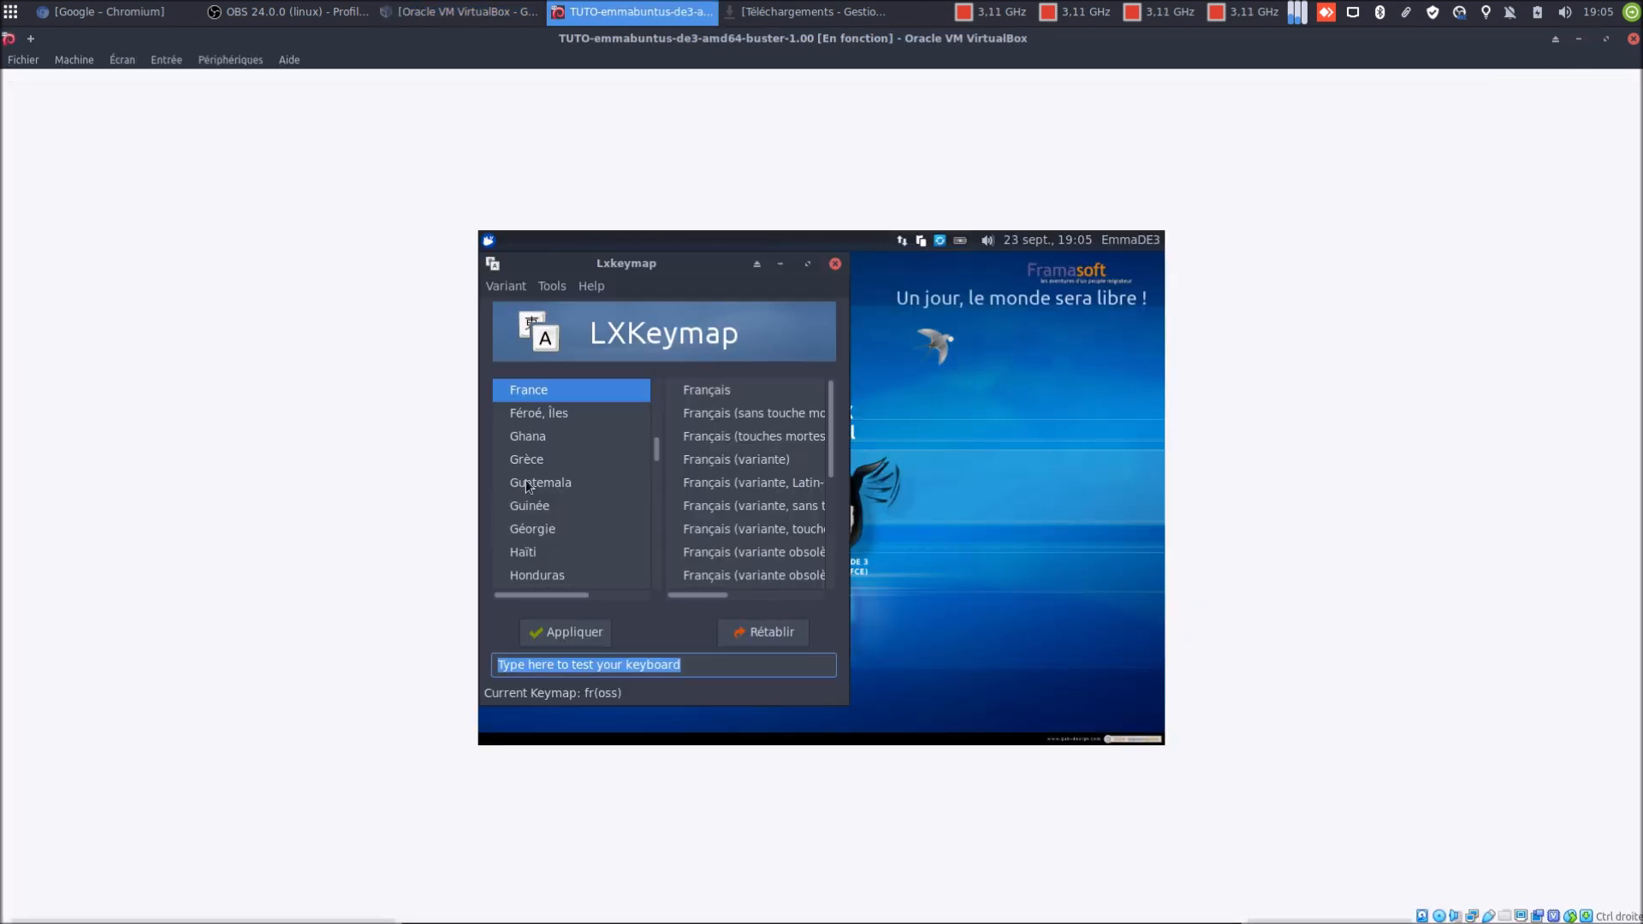
pyautogui.scroll(15, 553, 466)
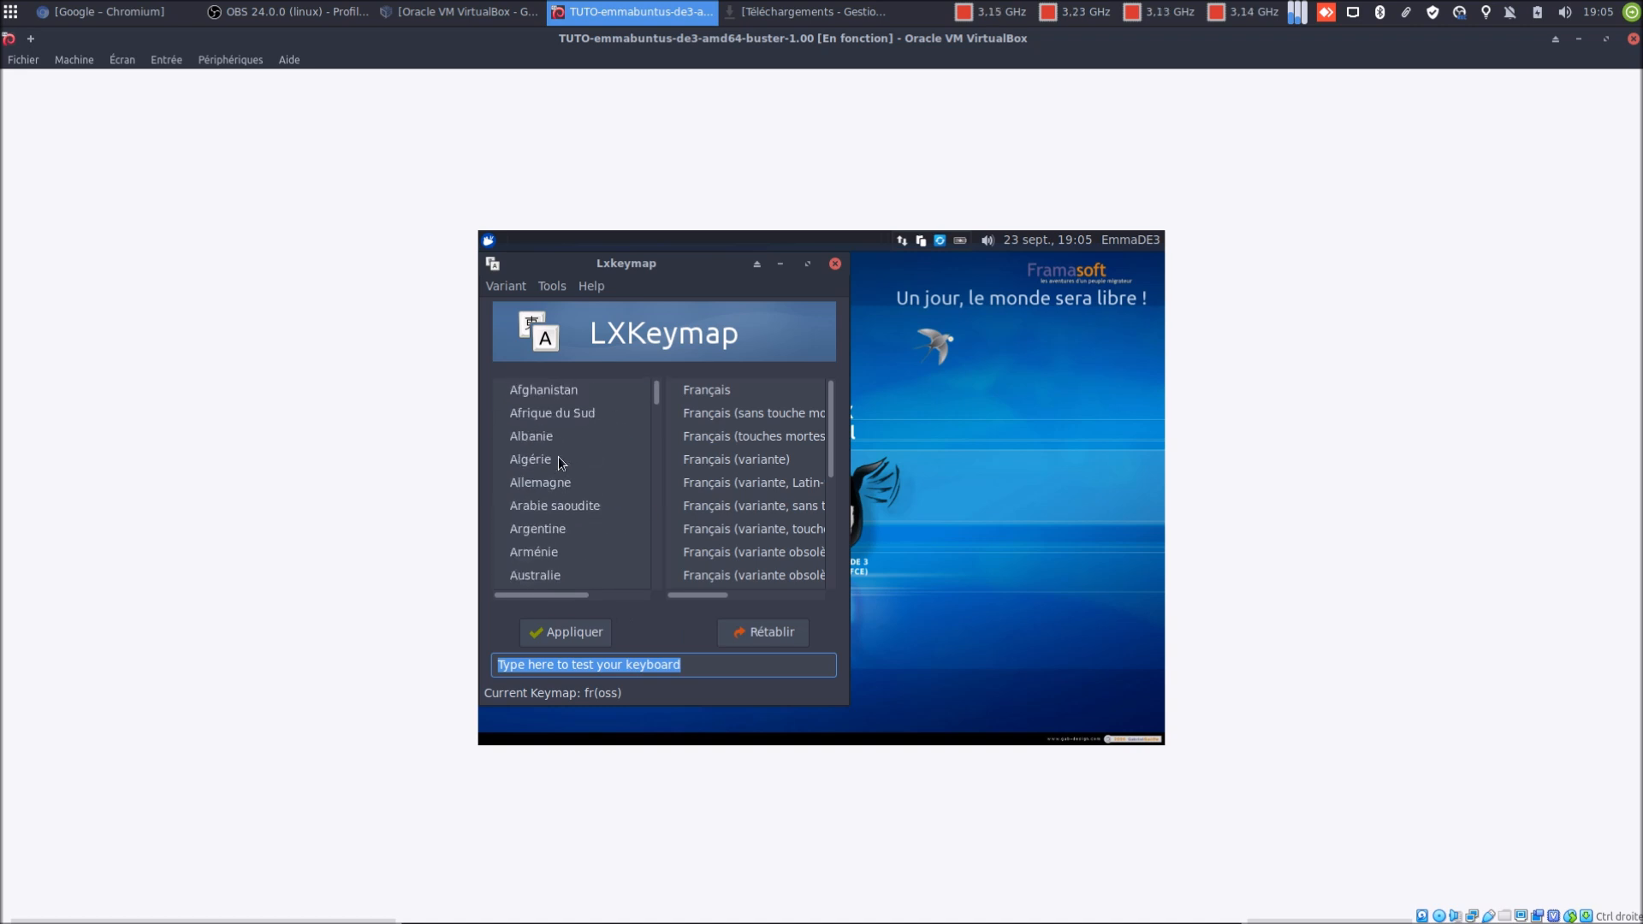
pyautogui.scroll(-2, 551, 470)
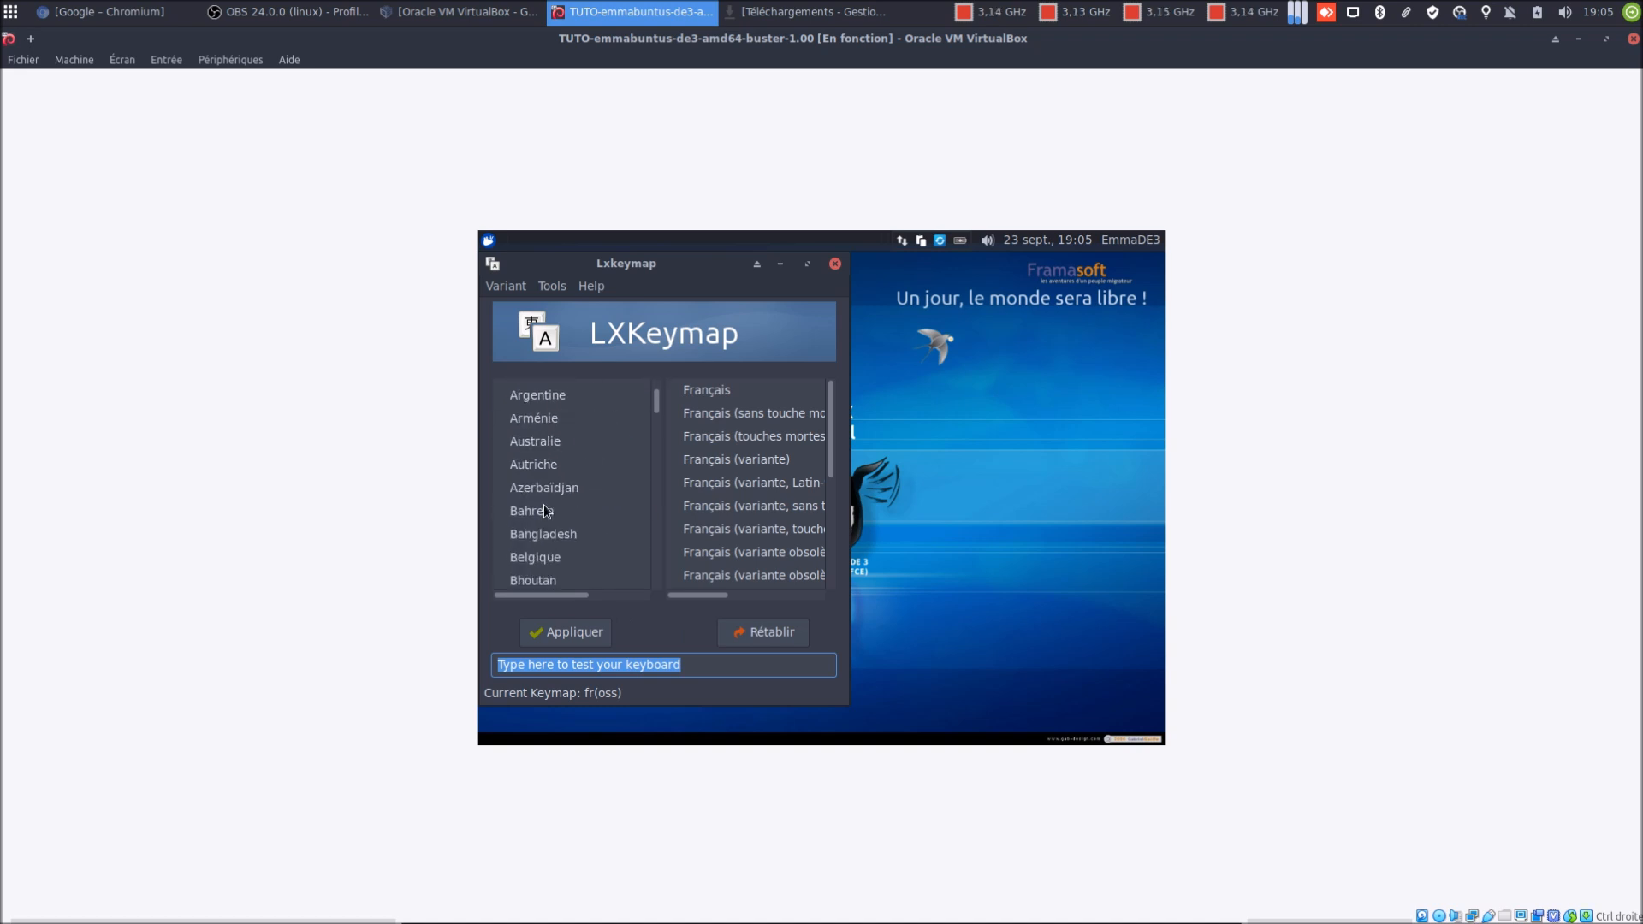
pyautogui.click(549, 558)
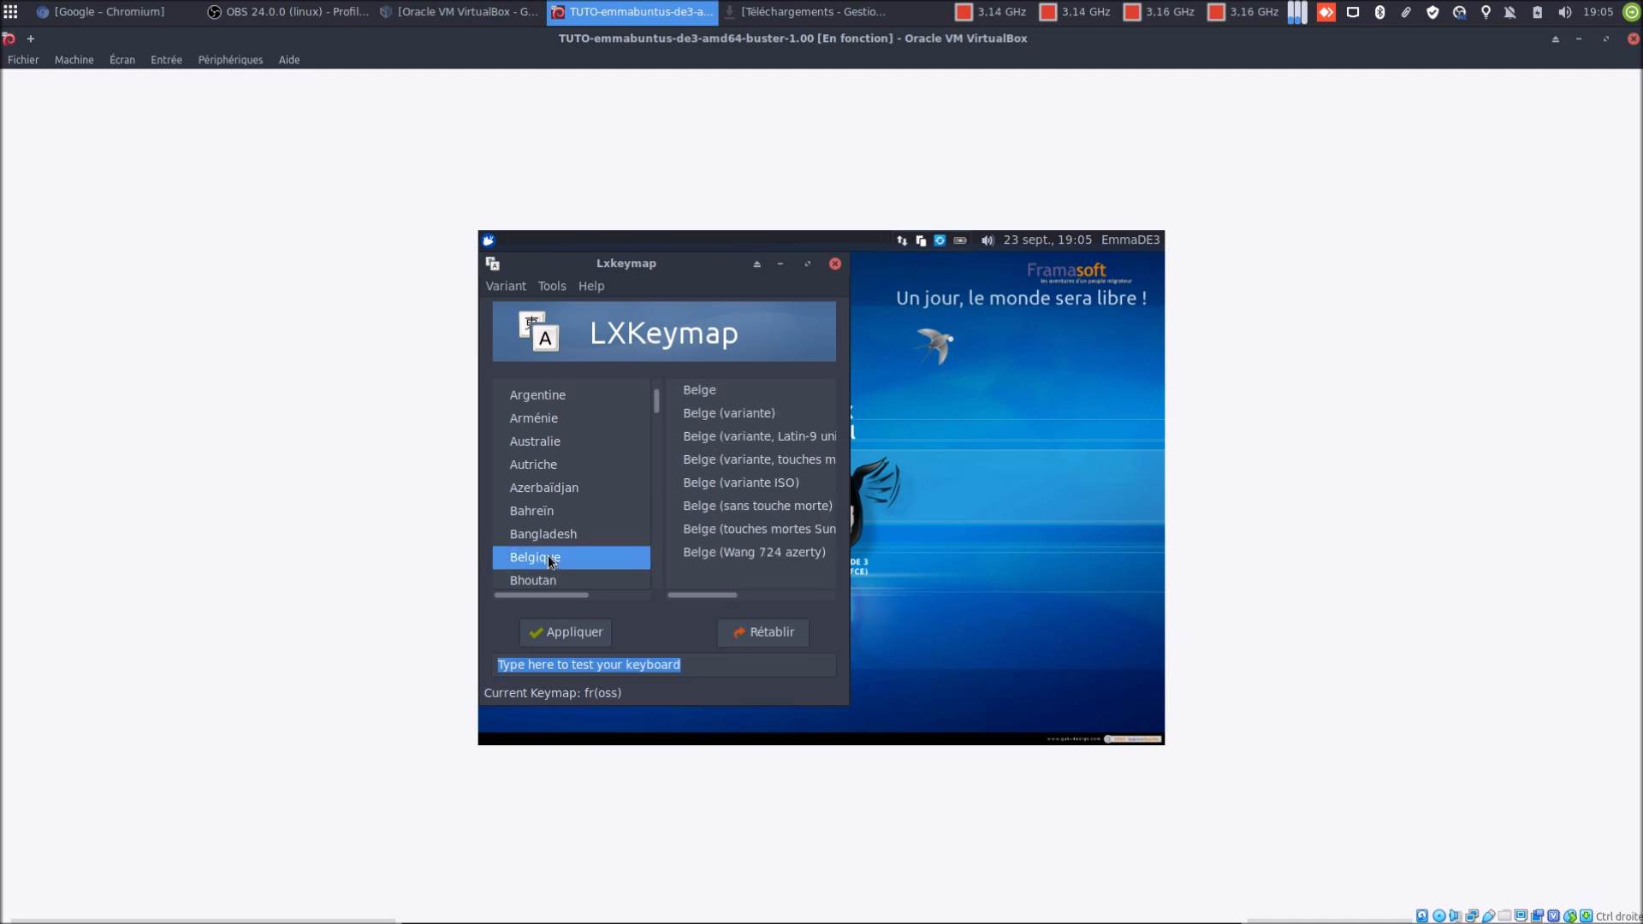
pyautogui.click(738, 389)
pyautogui.click(604, 632)
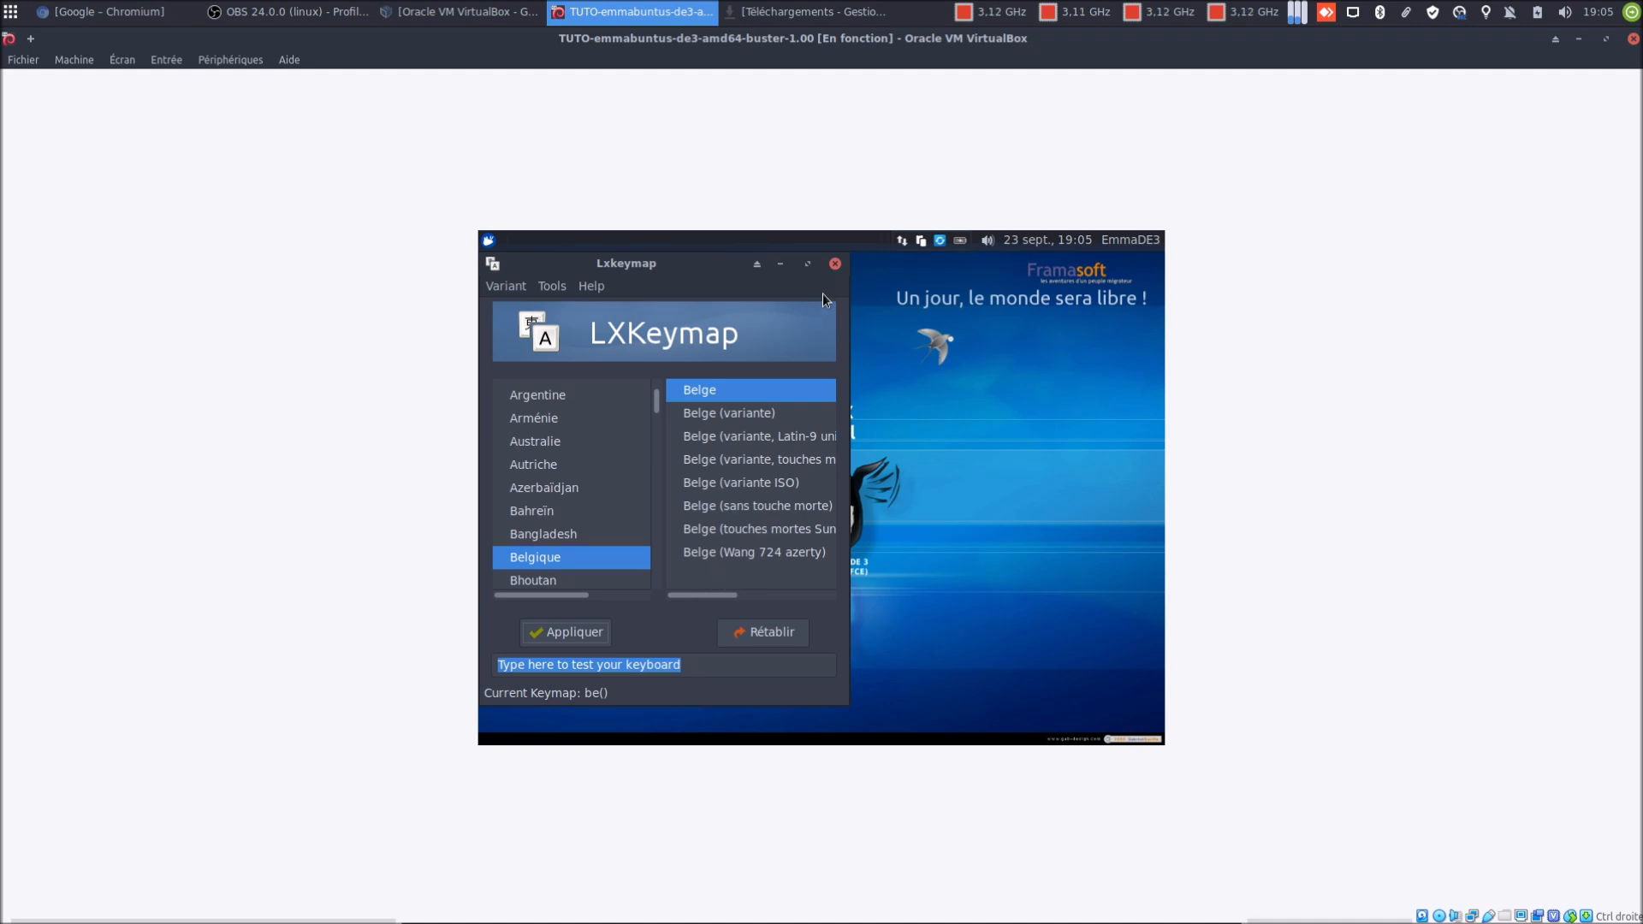
pyautogui.click(834, 263)
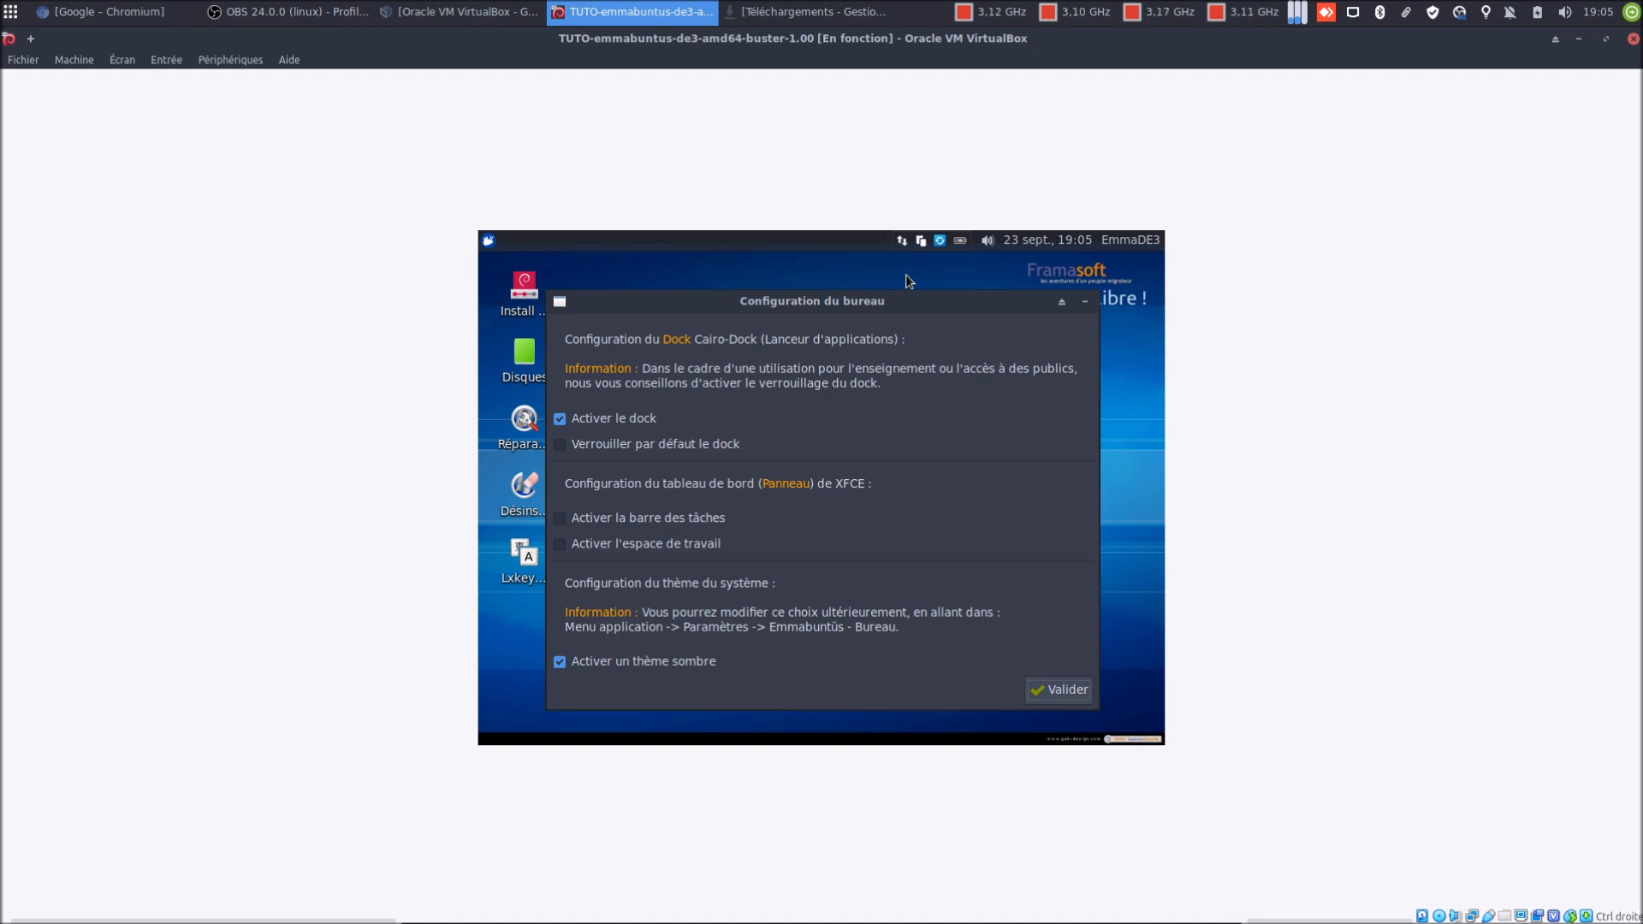
# Tick Verrouiller par défaut le dock, Activer la barre des tâches and Activer l'espace de travail, then validate
pyautogui.click(559, 446)
pyautogui.click(568, 521)
pyautogui.click(612, 544)
pyautogui.click(1036, 687)
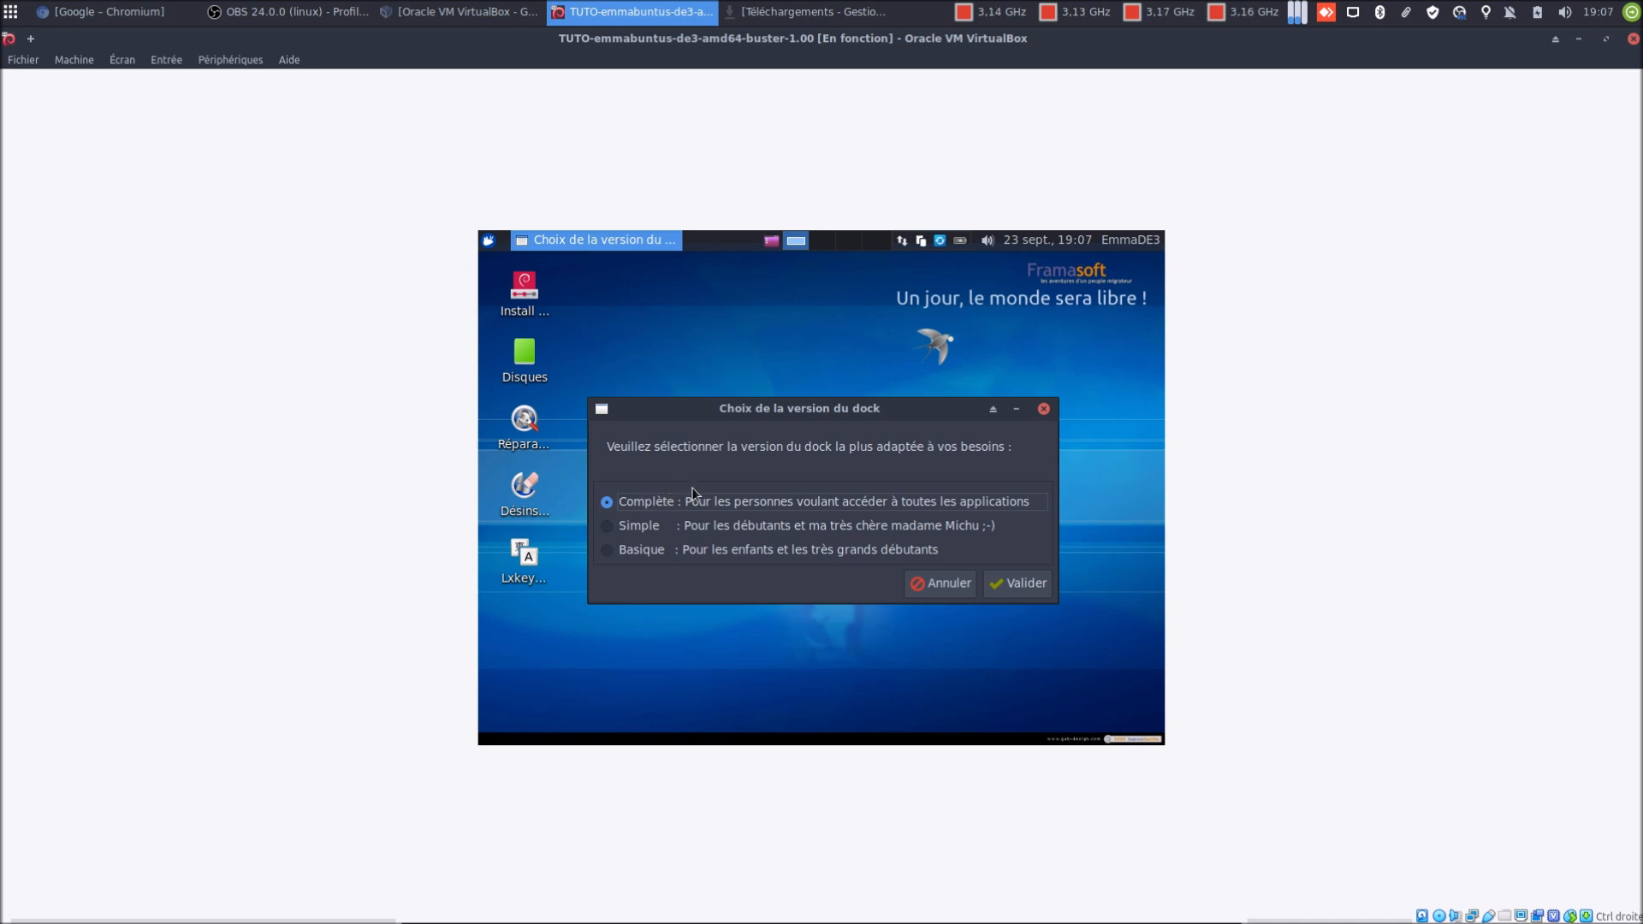
# Close the guest's Applications menu and validate the Complète dock version
pyautogui.click(489, 242)
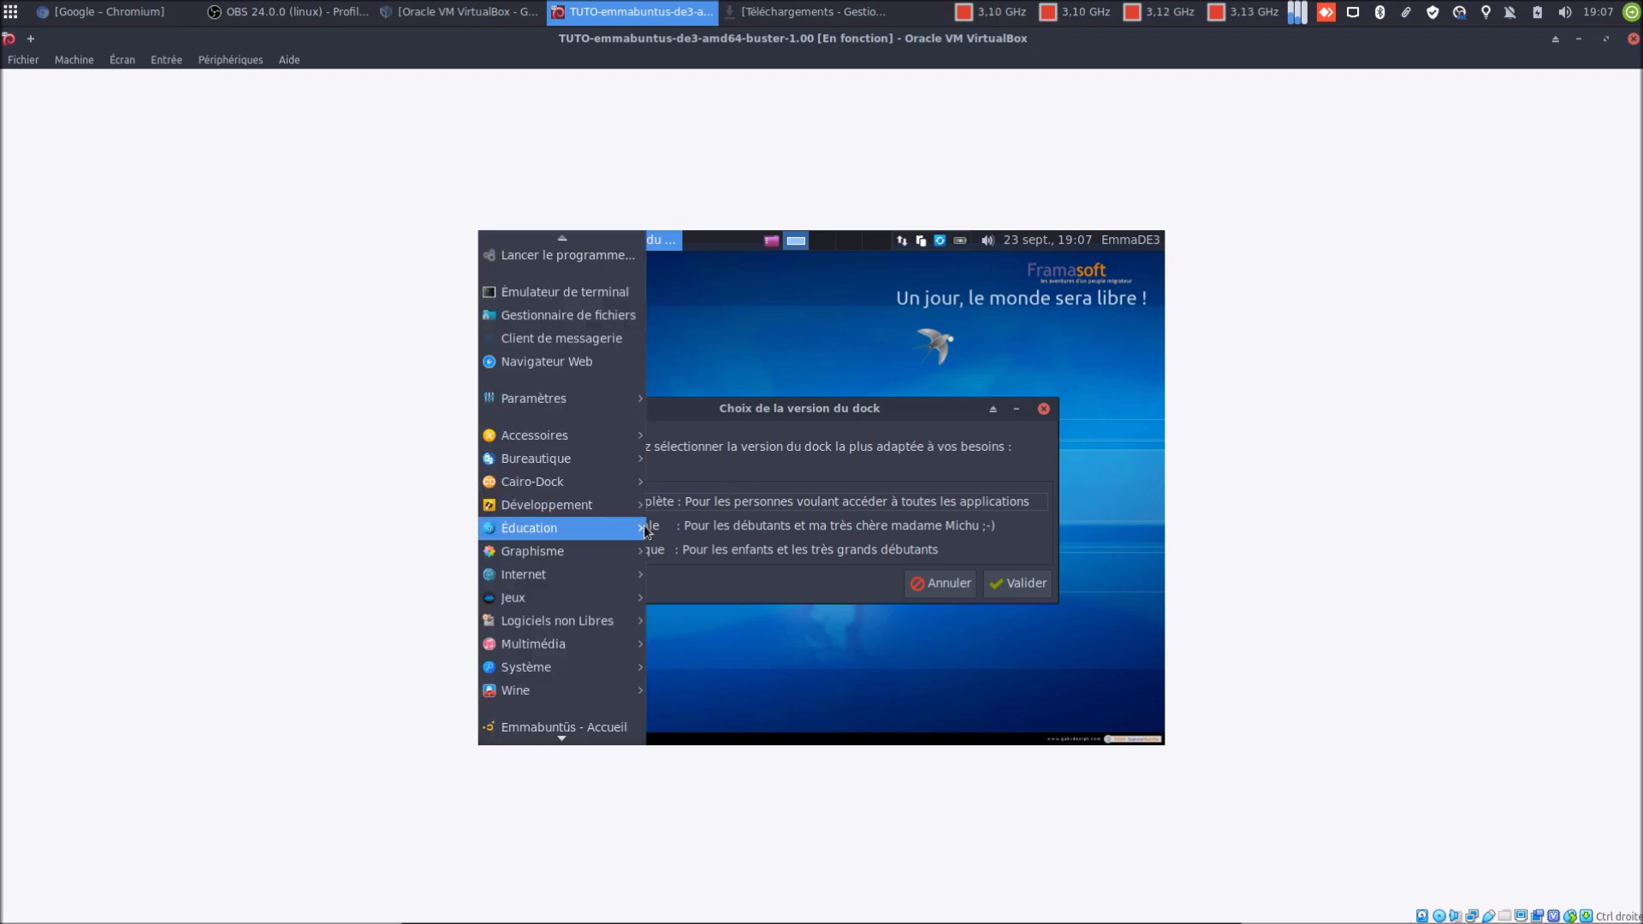
pyautogui.moveTo(648, 531)
pyautogui.click(761, 404)
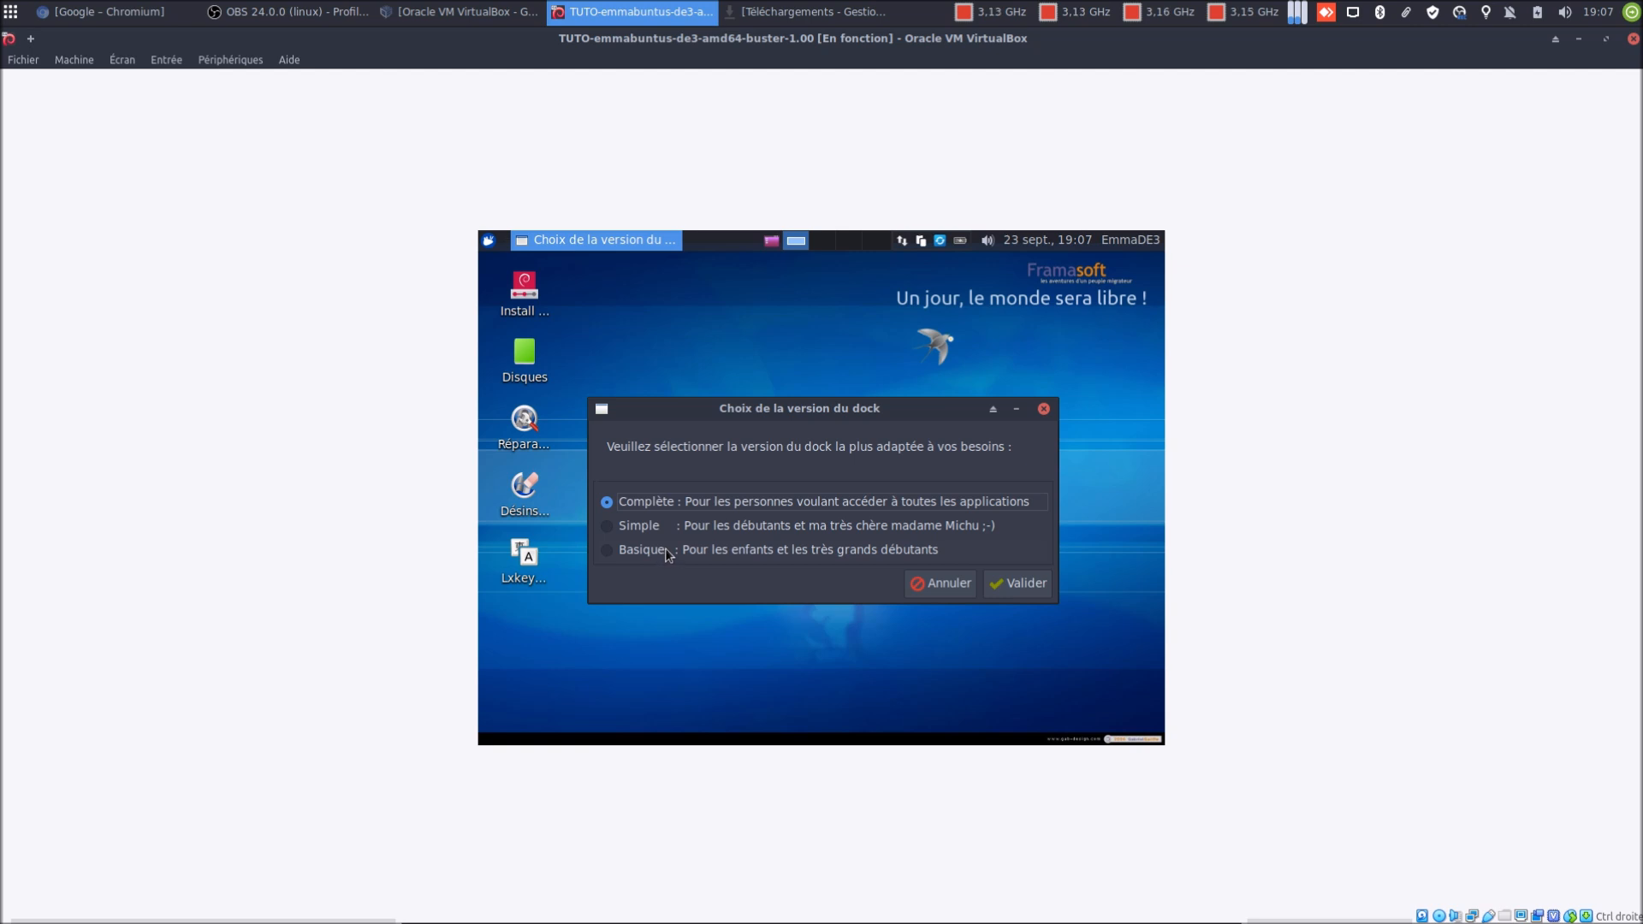
pyautogui.click(1019, 585)
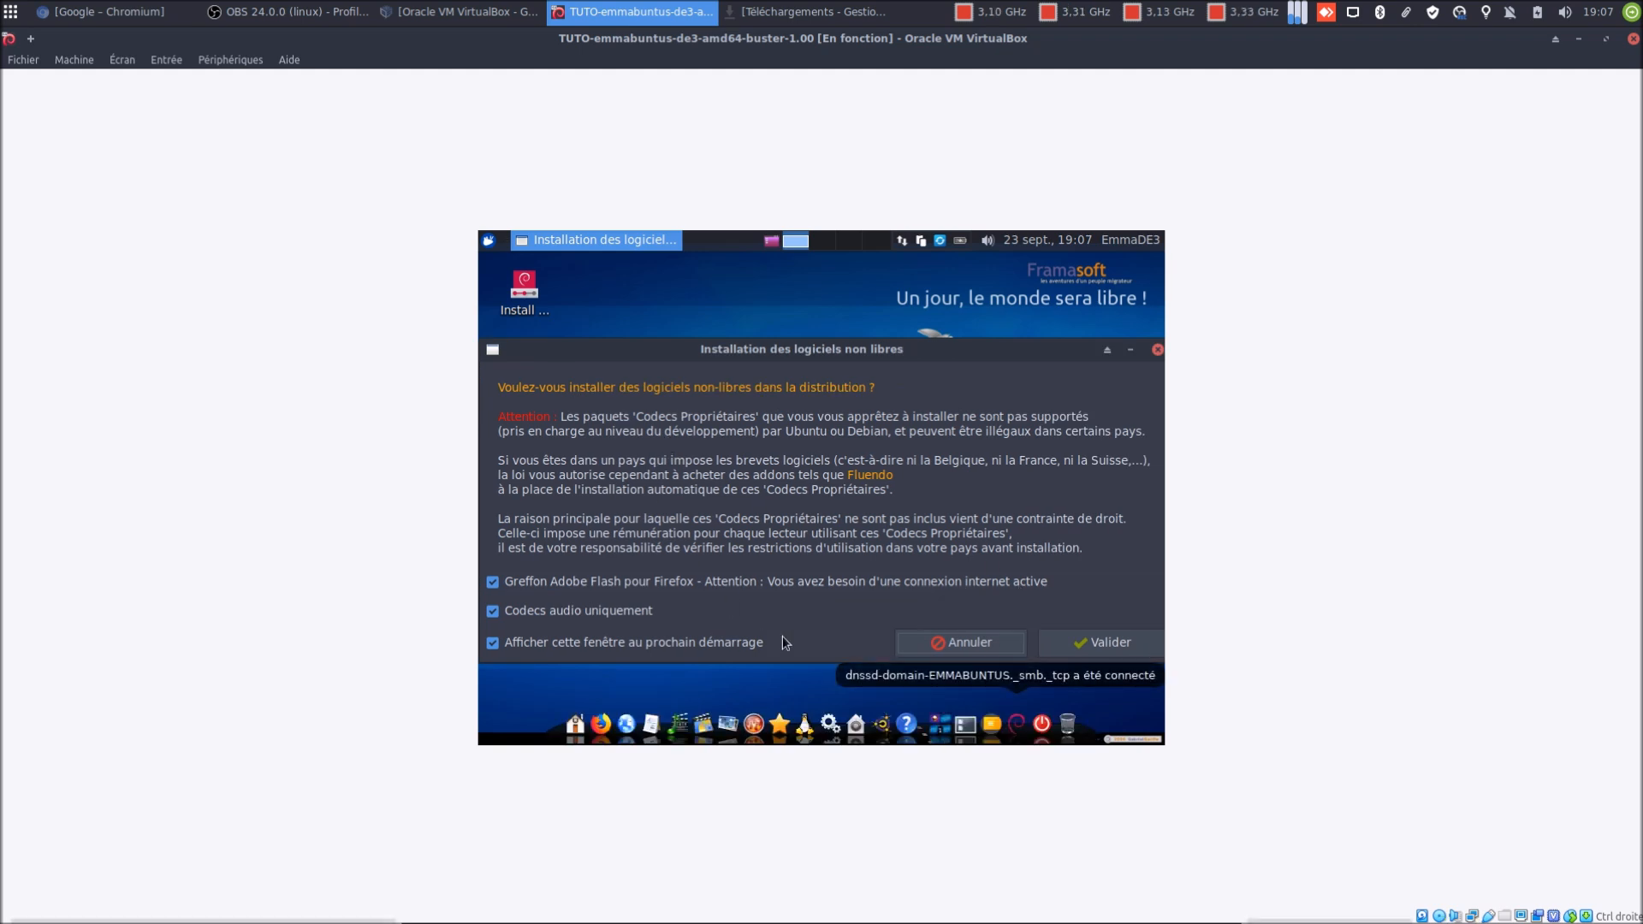
# Uncheck Greffon Adobe Flash, Codecs audio uniquement and the next-startup option, then close the dialog
pyautogui.click(630, 584)
pyautogui.click(627, 613)
pyautogui.click(668, 650)
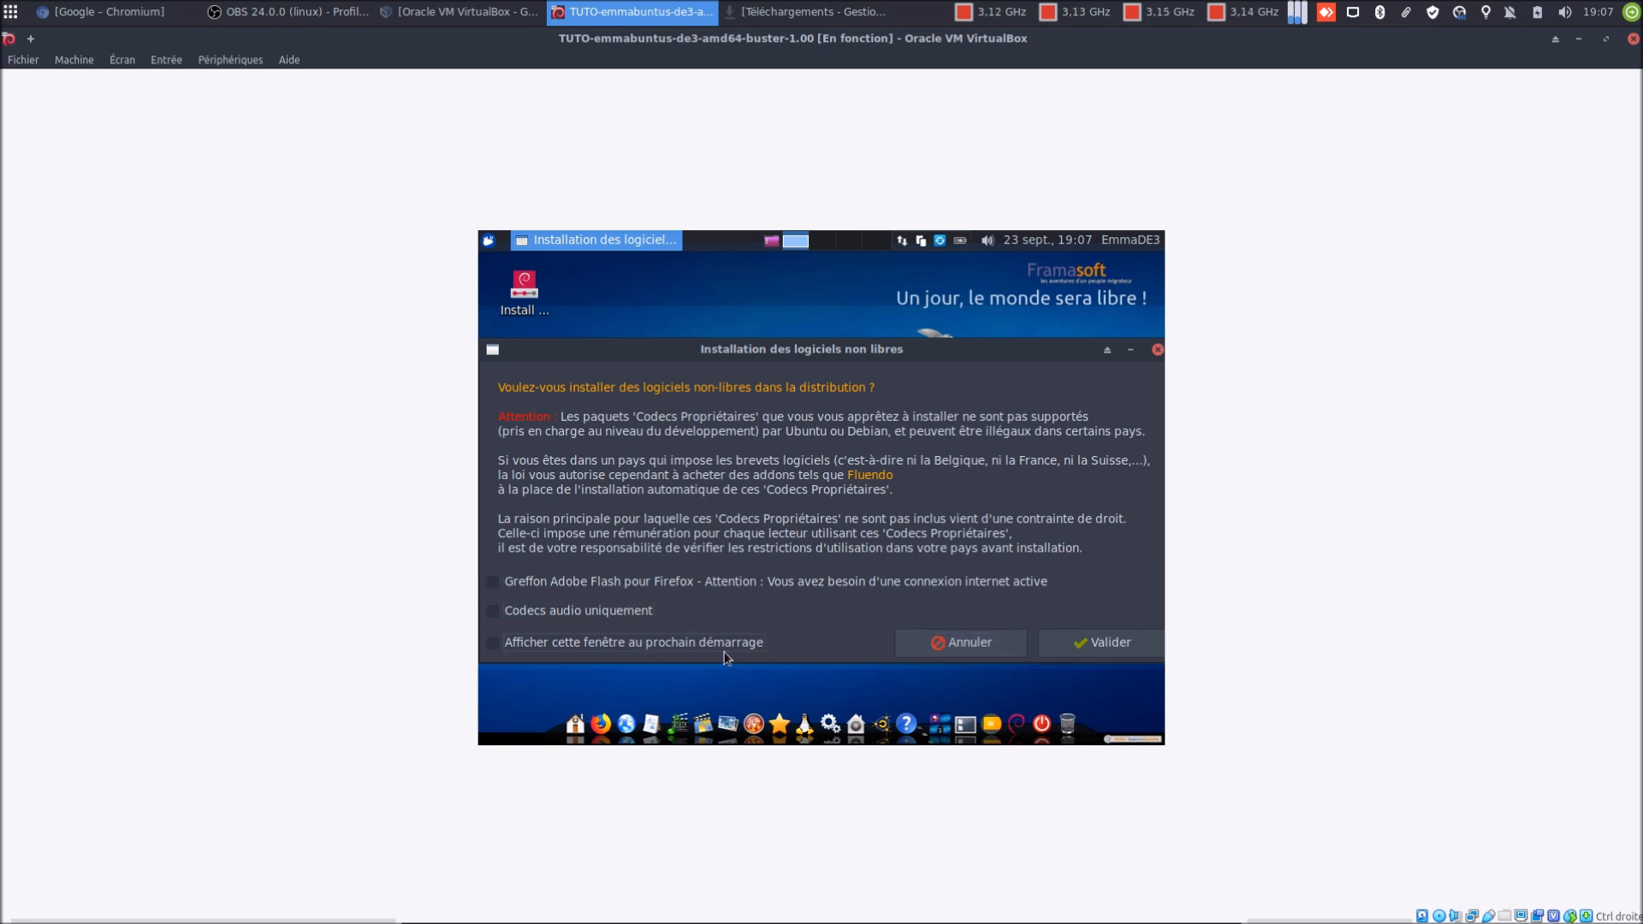
pyautogui.click(945, 648)
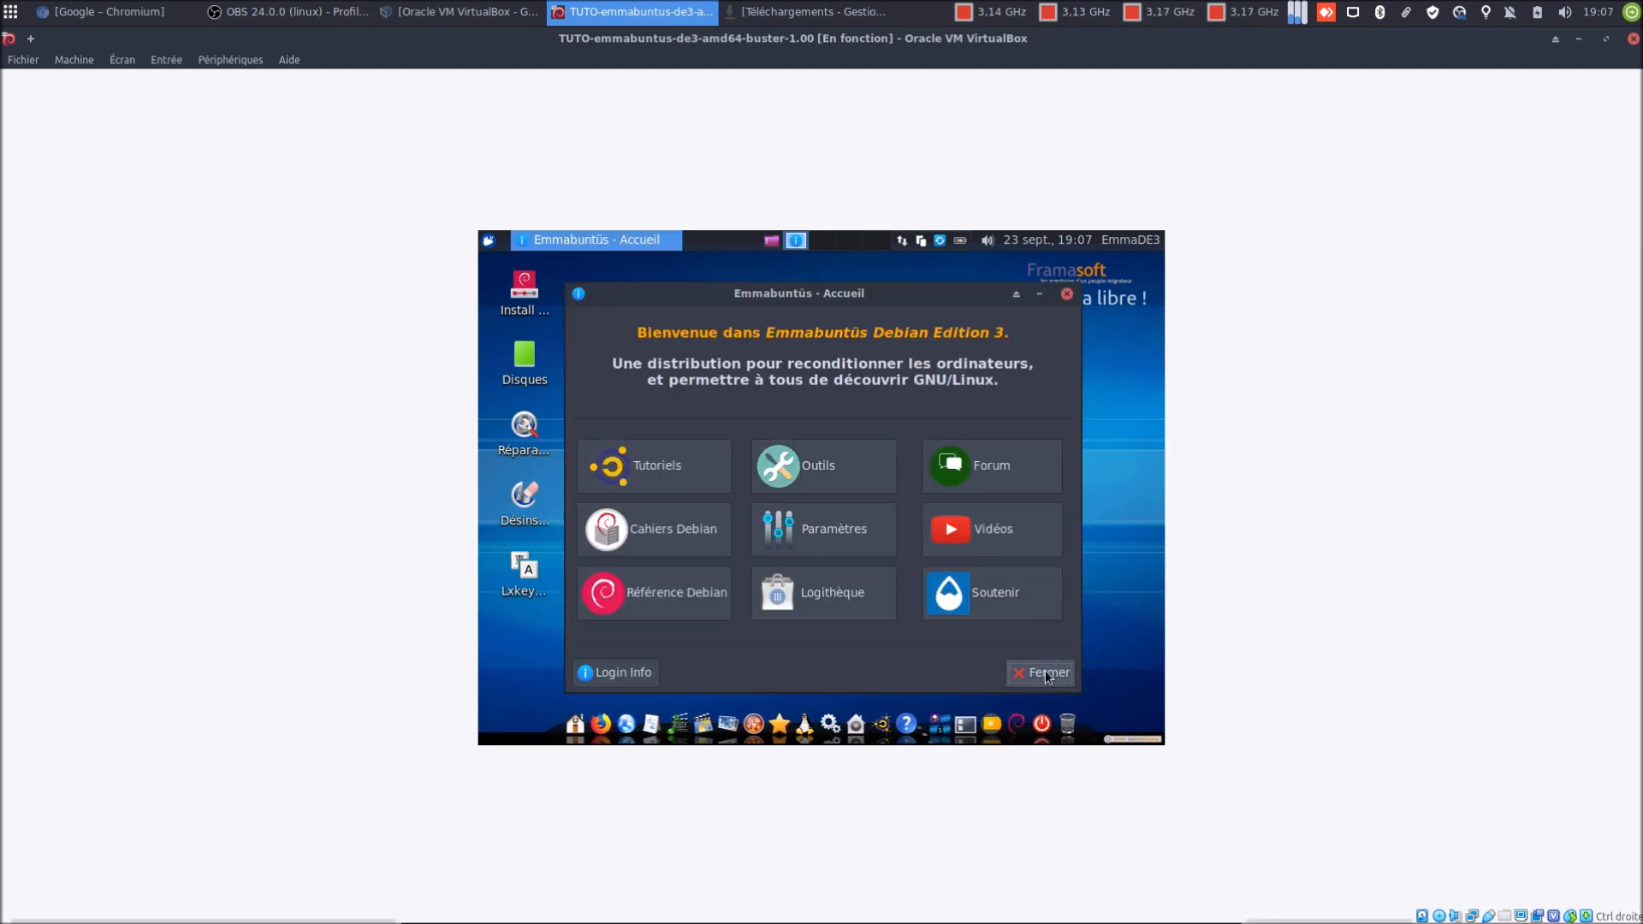
# Nudge the Emmabuntüs Accueil window upward and close it with Fermer
pyautogui.moveTo(902, 296); pyautogui.dragTo(907, 273)
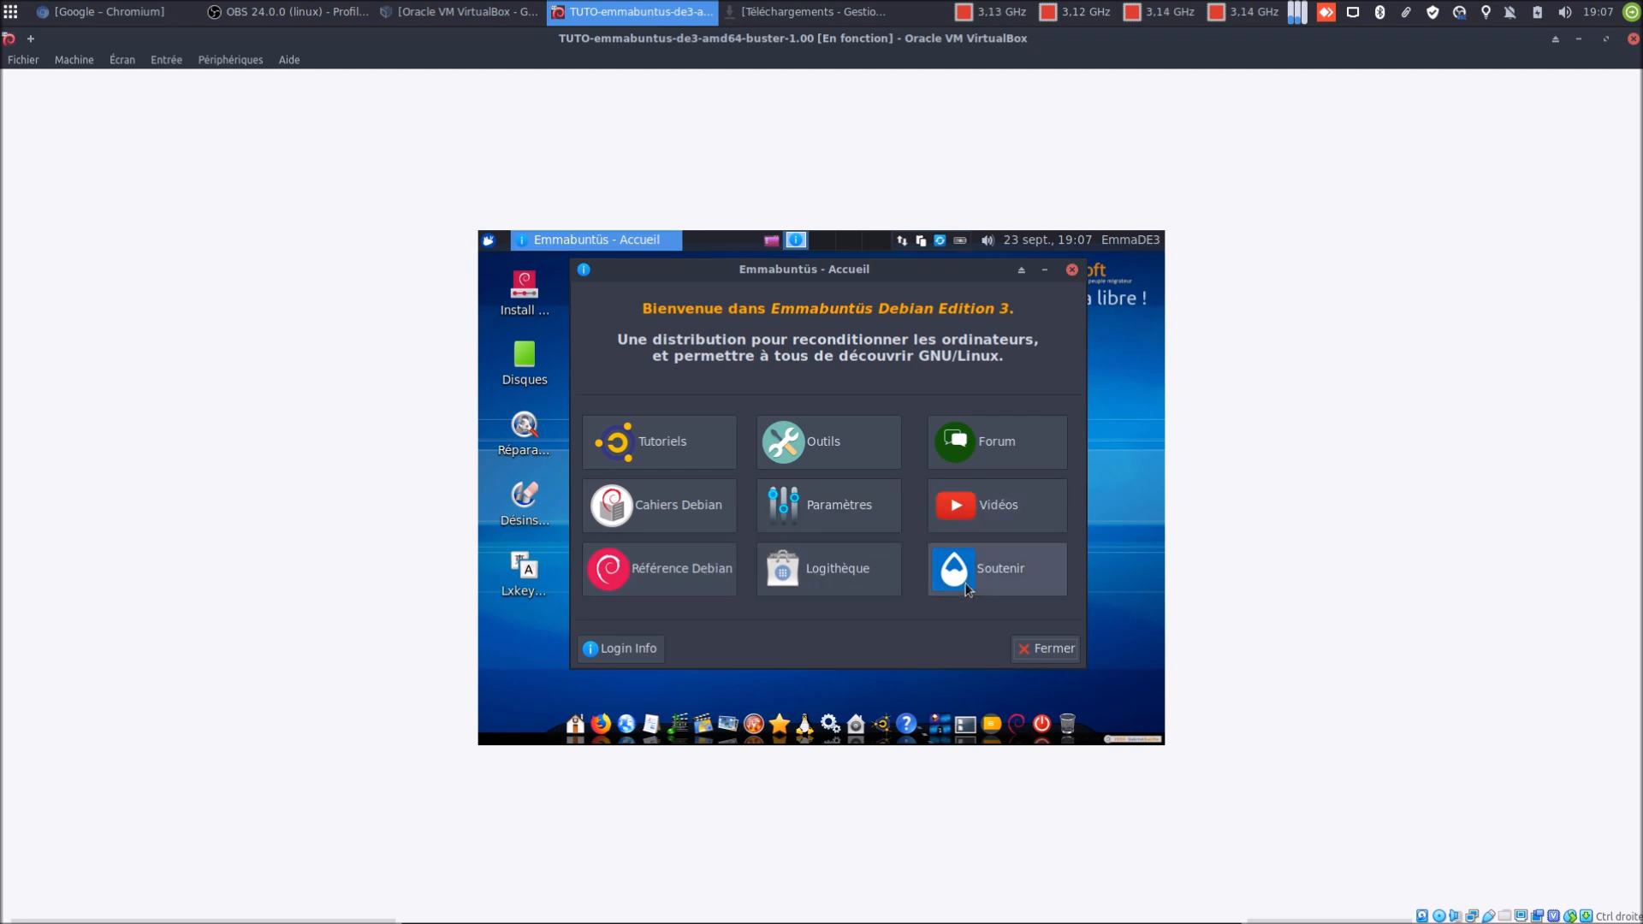
pyautogui.click(1045, 647)
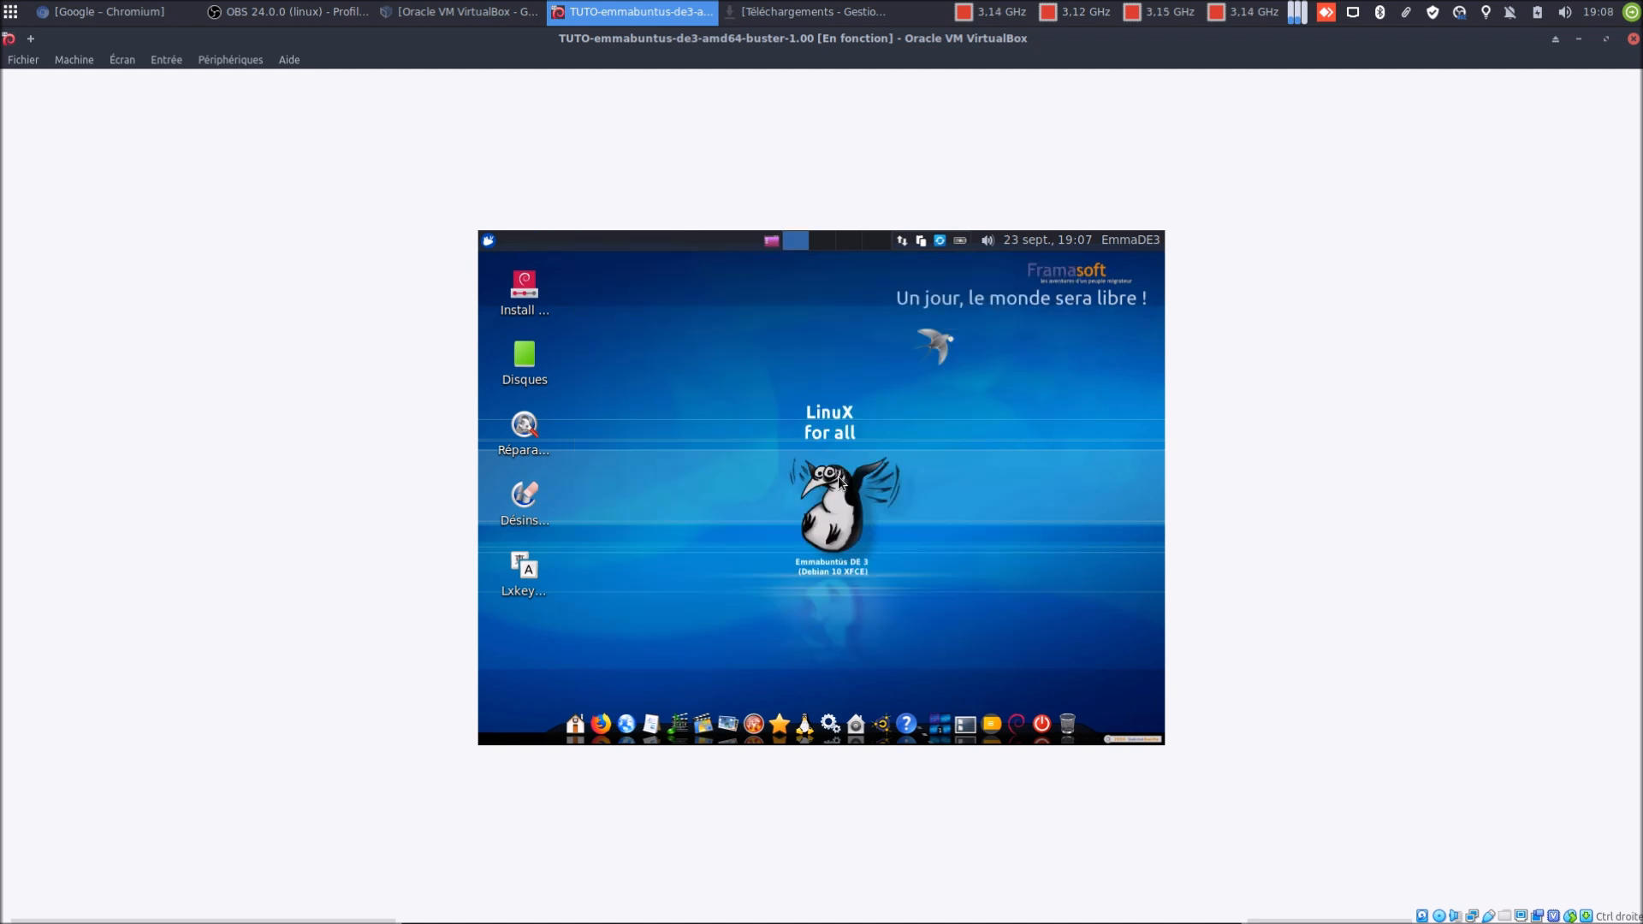
pyautogui.click(1606, 39)
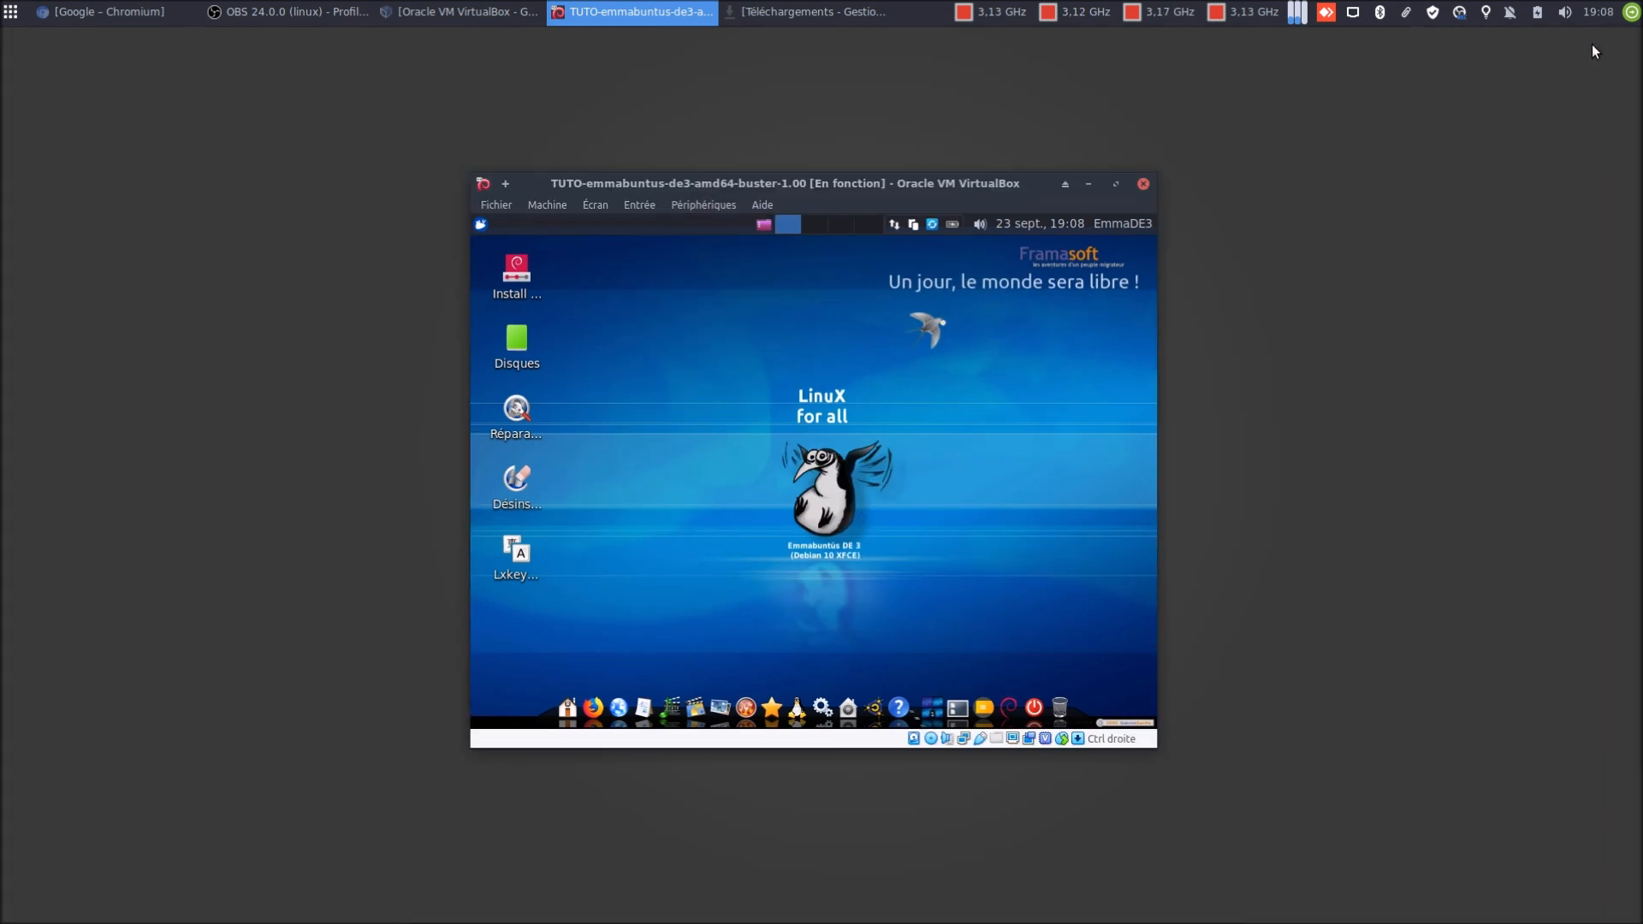
pyautogui.click(1116, 185)
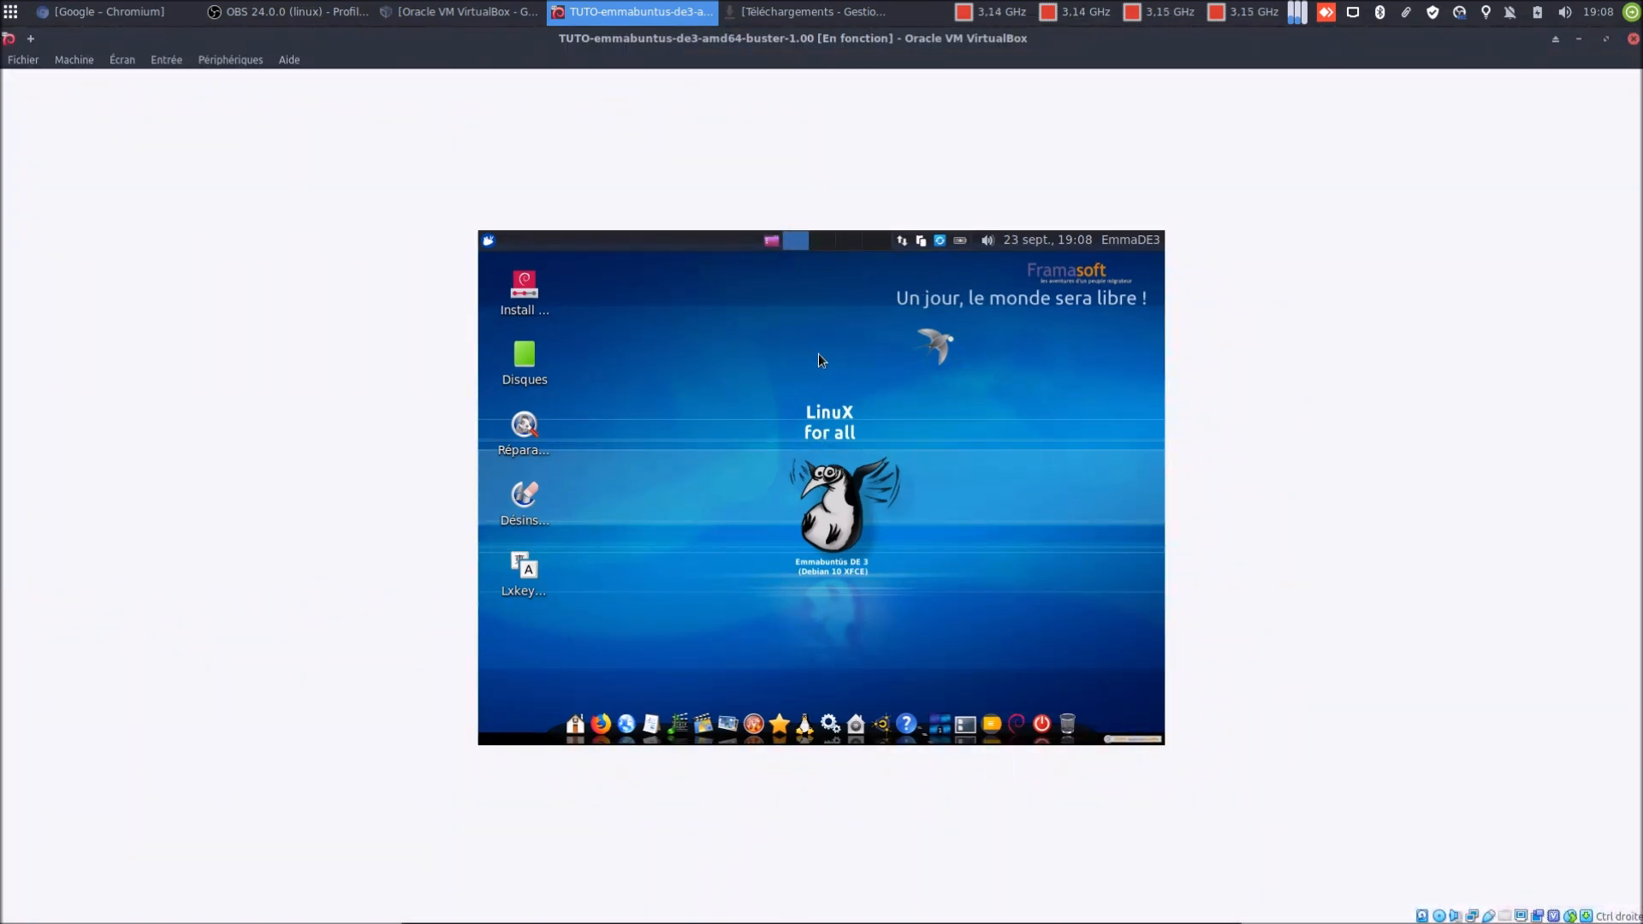
pyautogui.click(525, 295)
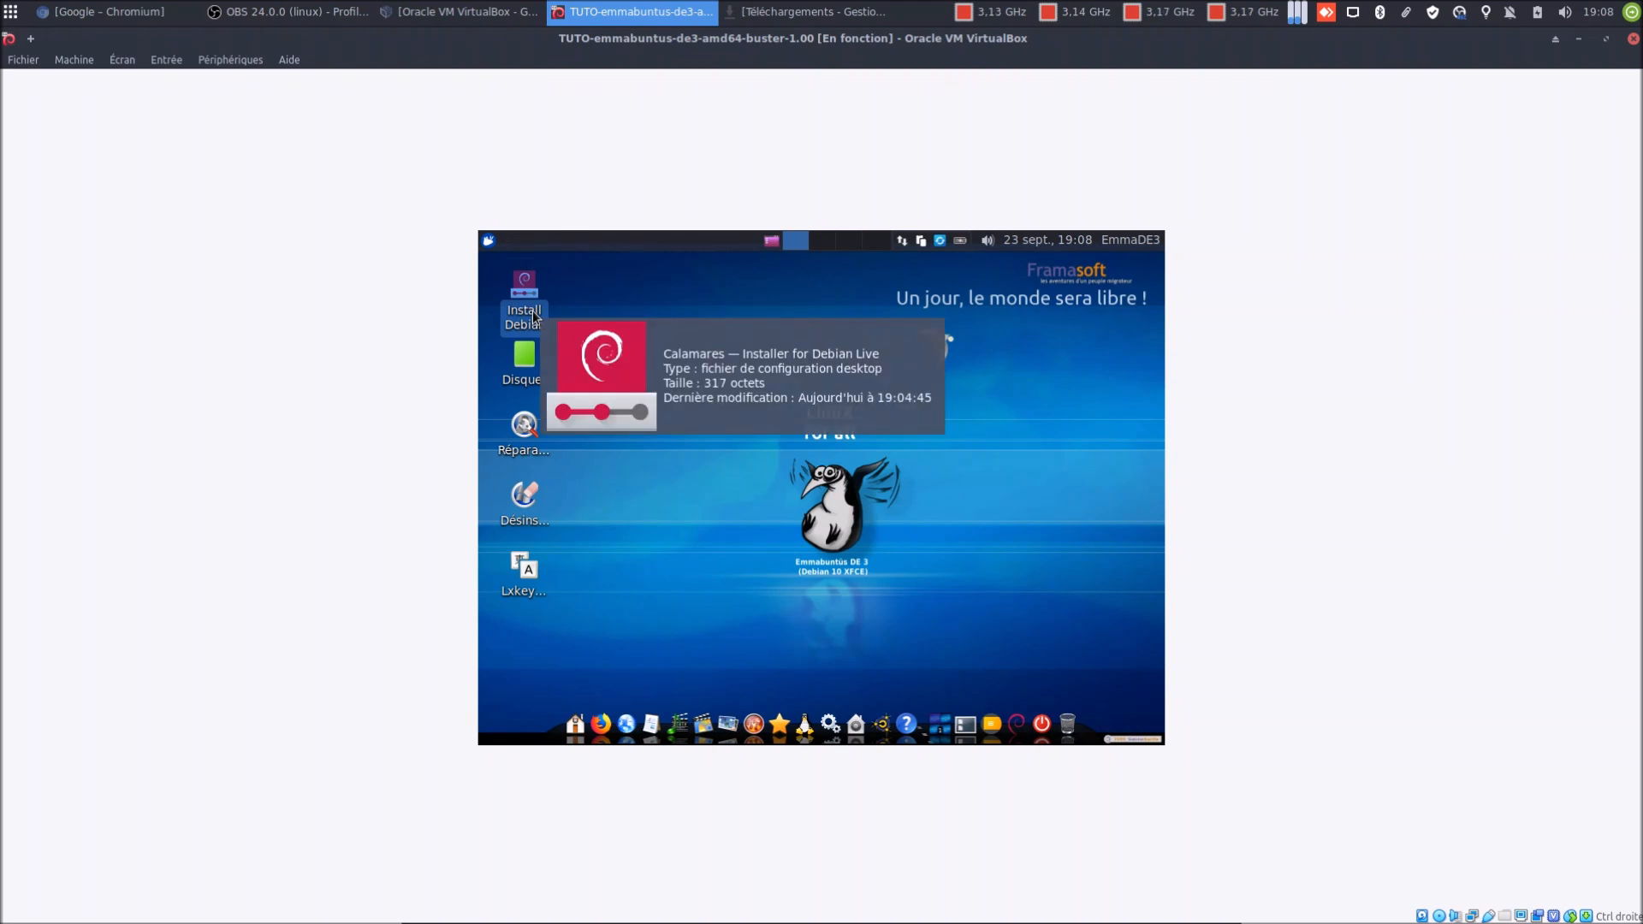
# Launch the Install Debian icon from its context menu and reposition the VirtualBox window lower-right
pyautogui.rightClick(533, 317)
pyautogui.click(587, 301)
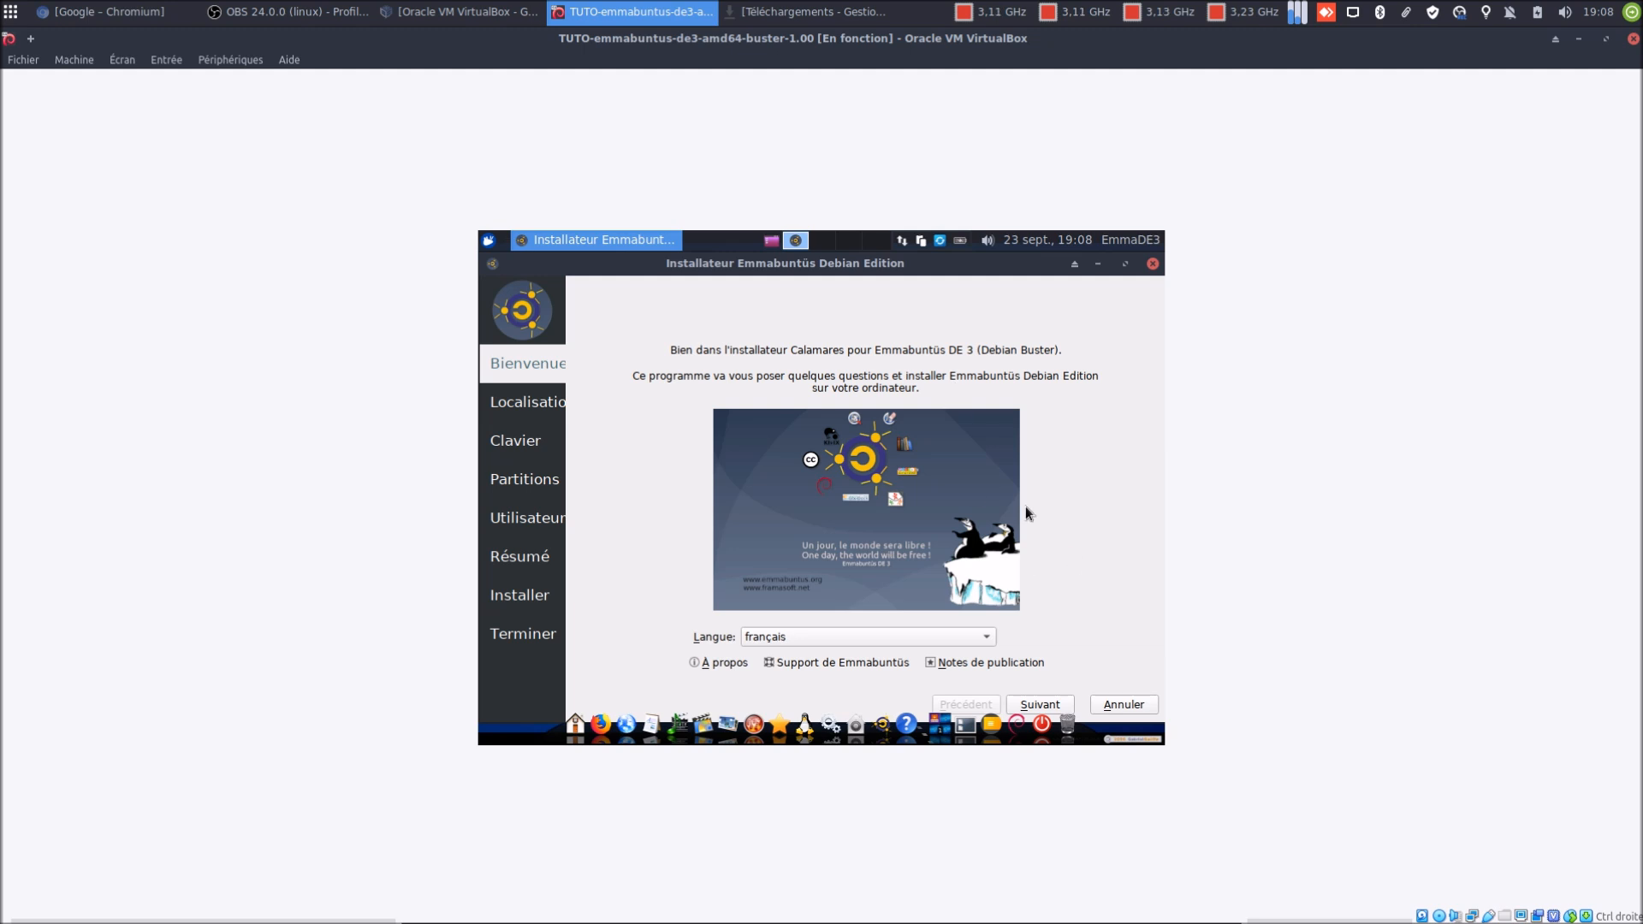
pyautogui.moveTo(1069, 532); pyautogui.dragTo(929, 641)
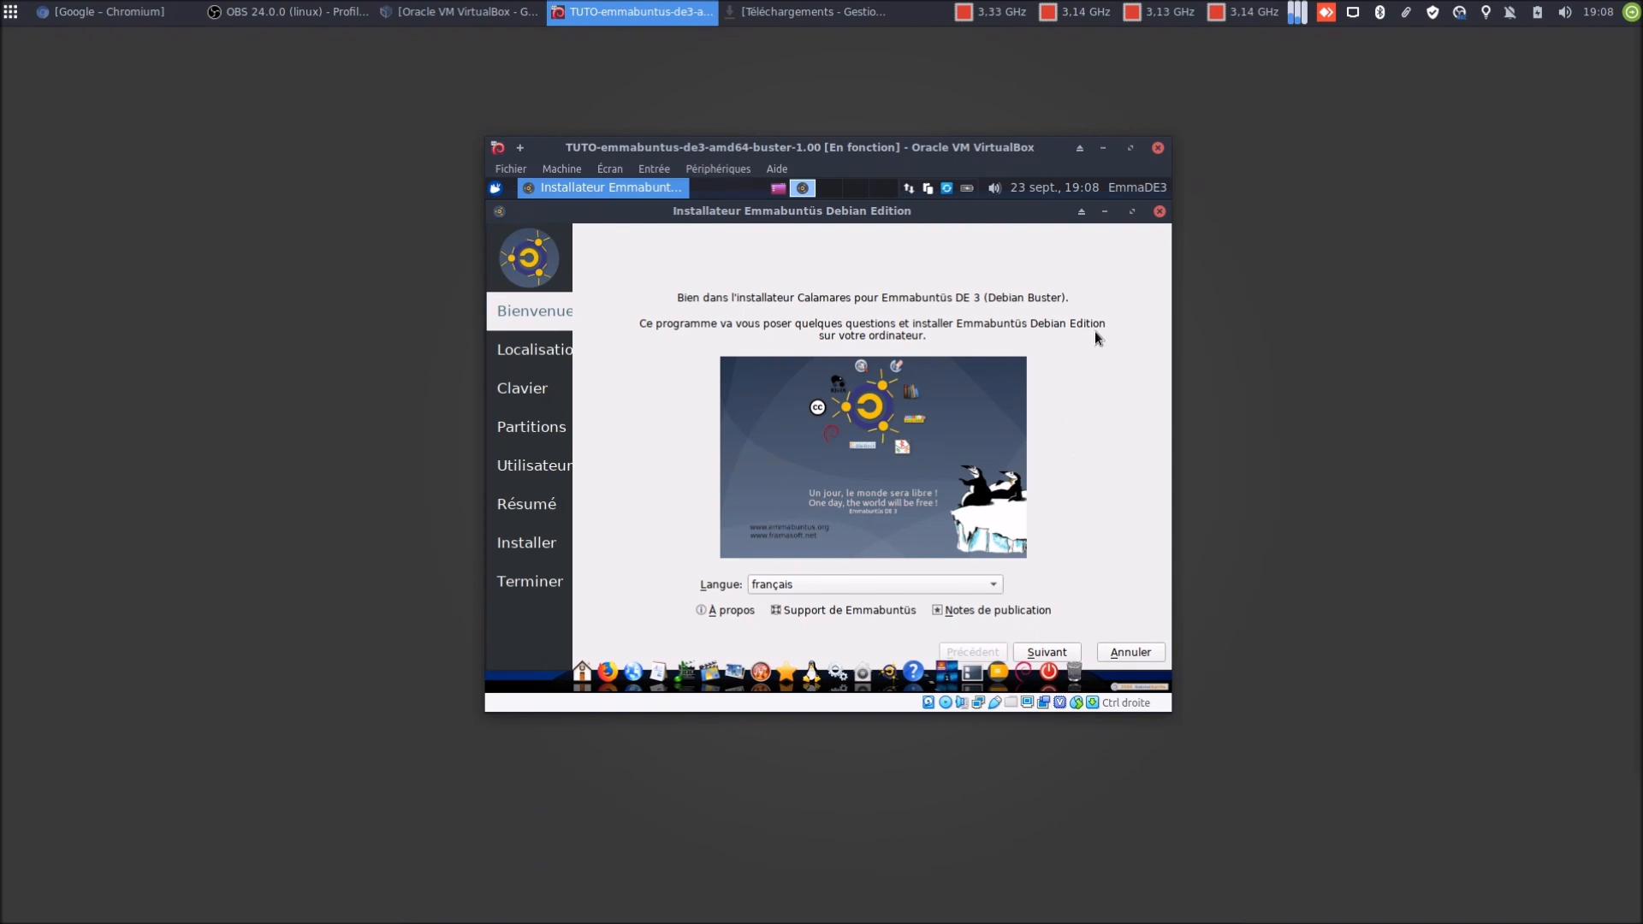
pyautogui.moveTo(1095, 332); pyautogui.dragTo(1113, 411)
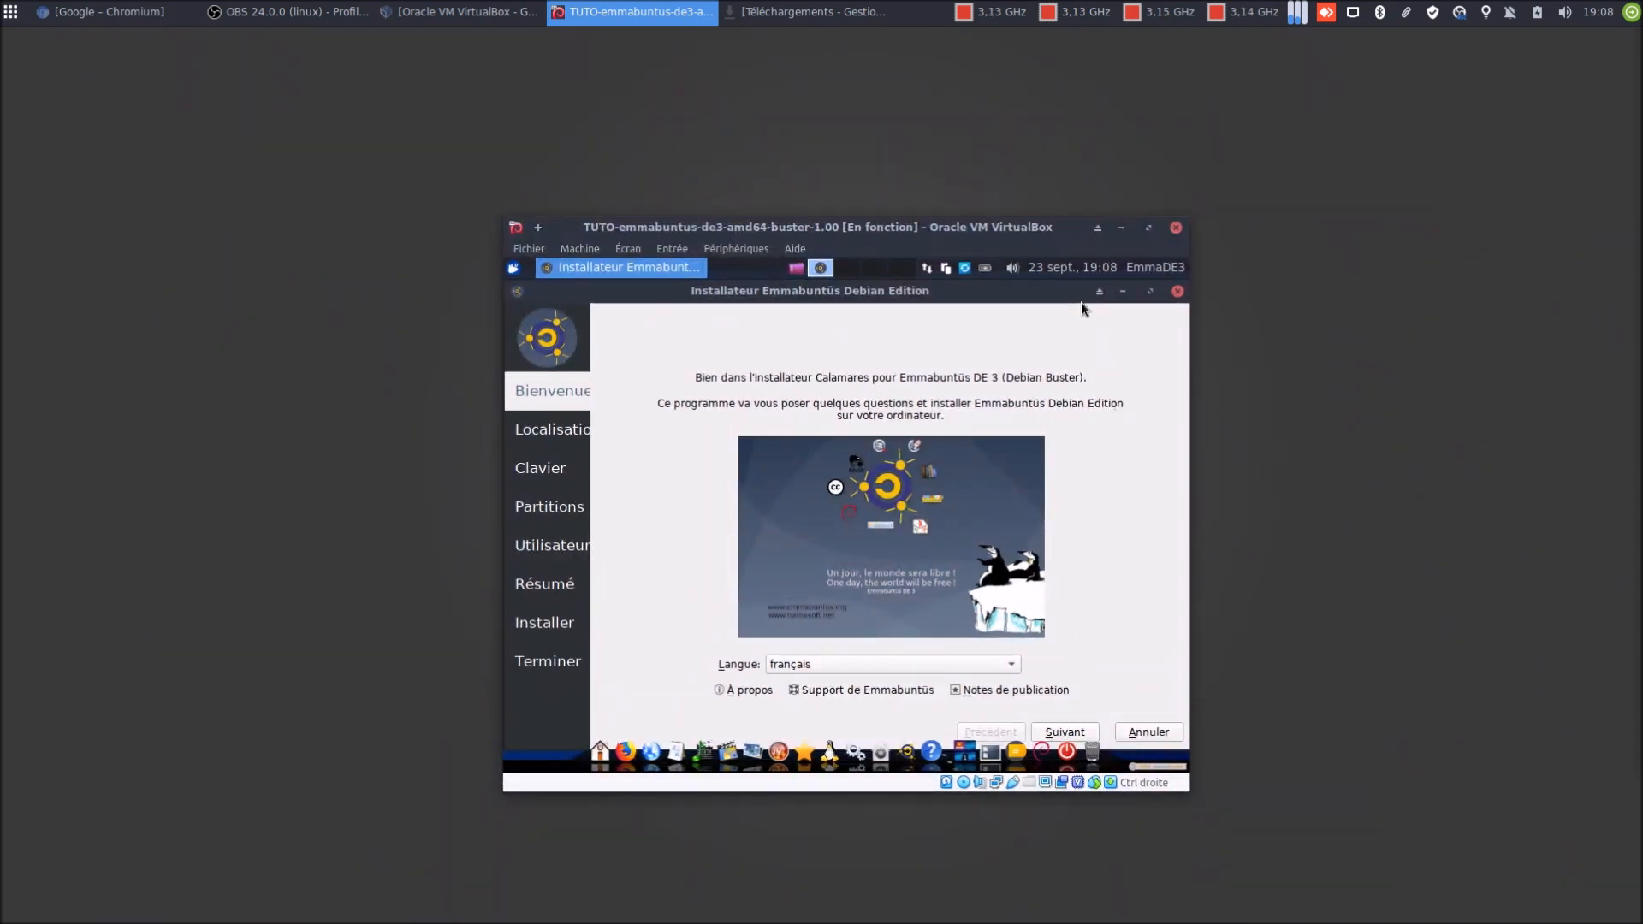
pyautogui.moveTo(1140, 338)
pyautogui.mouseDown()
pyautogui.moveTo(1127, 325)
pyautogui.moveTo(1151, 352)
pyautogui.mouseUp()
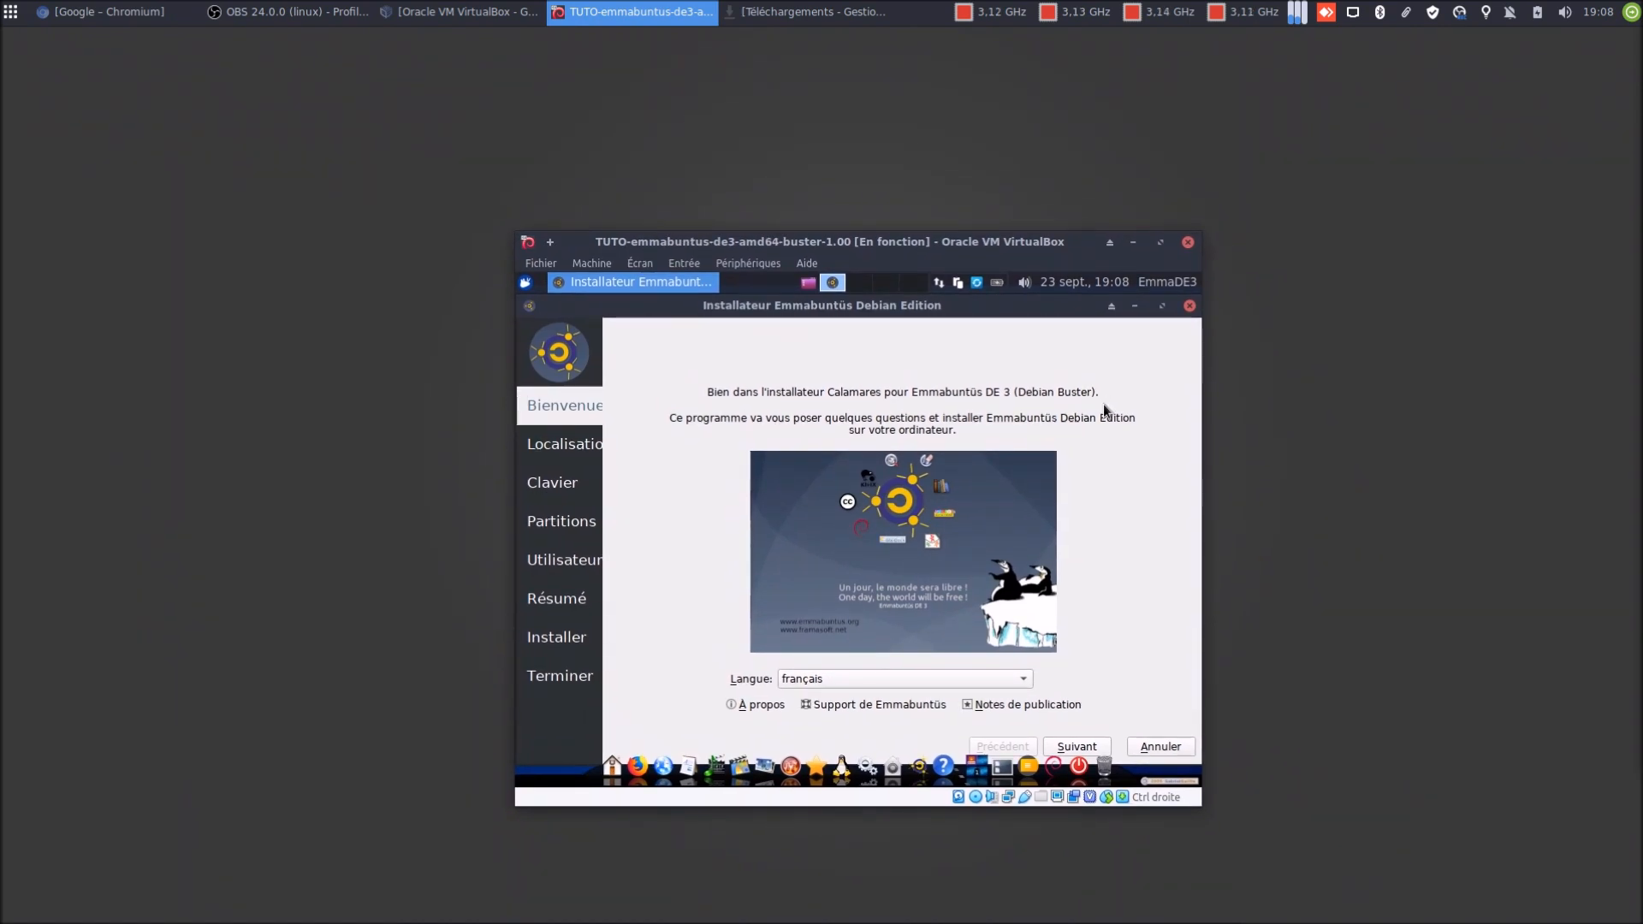
pyautogui.moveTo(1117, 393); pyautogui.dragTo(1133, 408)
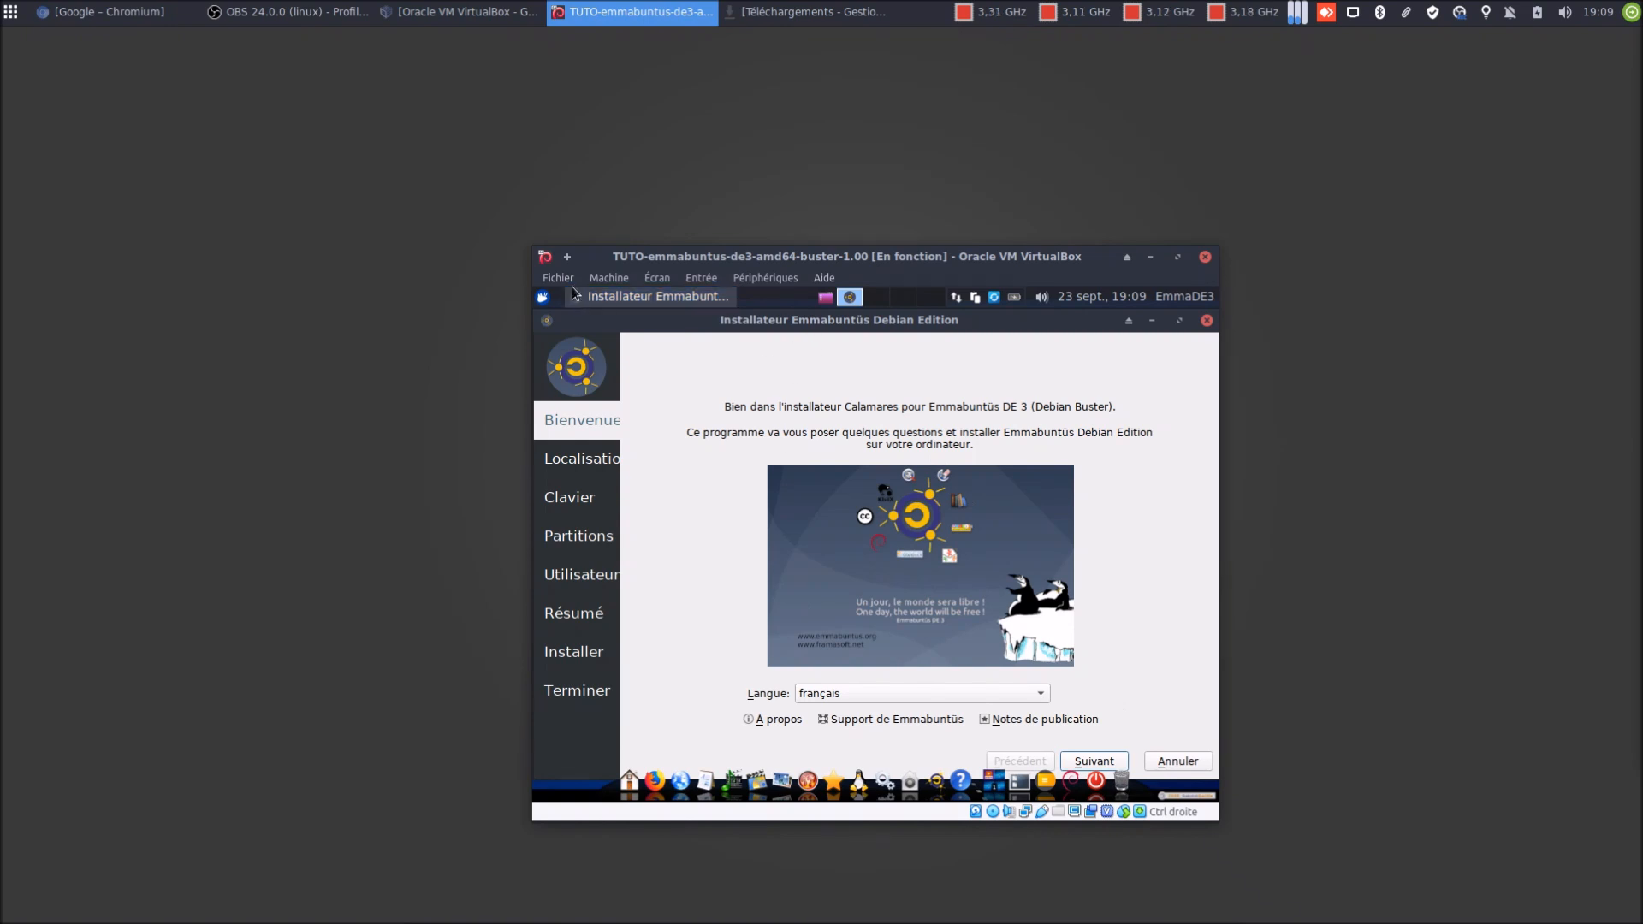
# Disable the Emmabuntüs Cairo-Dock by default via Activation/Désactivation Dock, then continue Calamares to Localisation
pyautogui.click(543, 298)
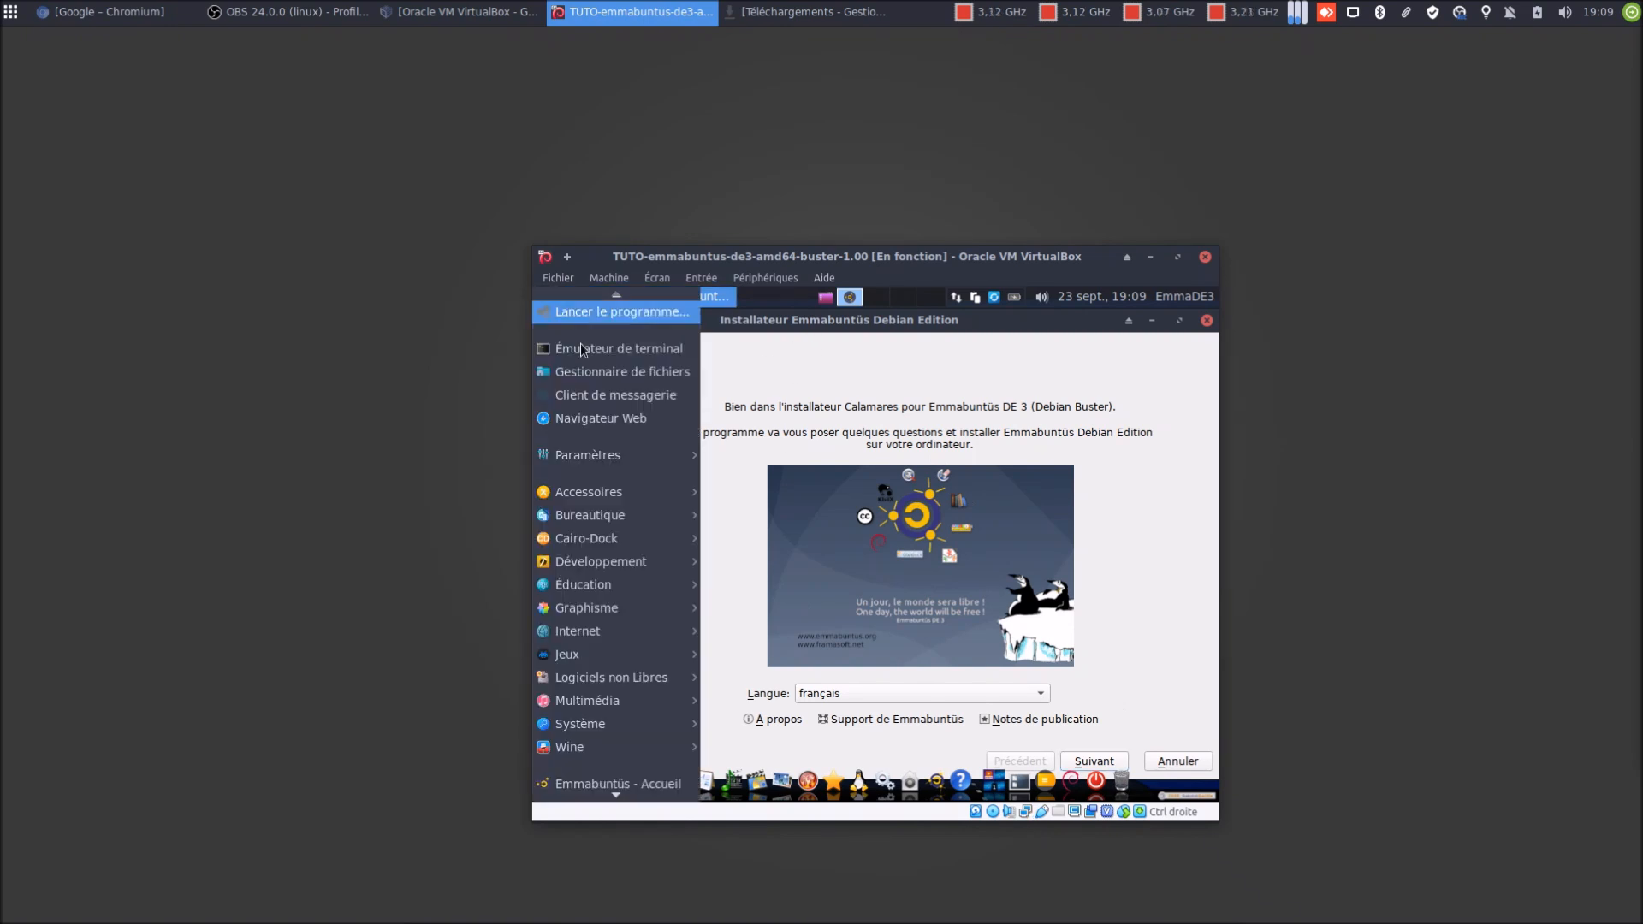
pyautogui.moveTo(651, 538)
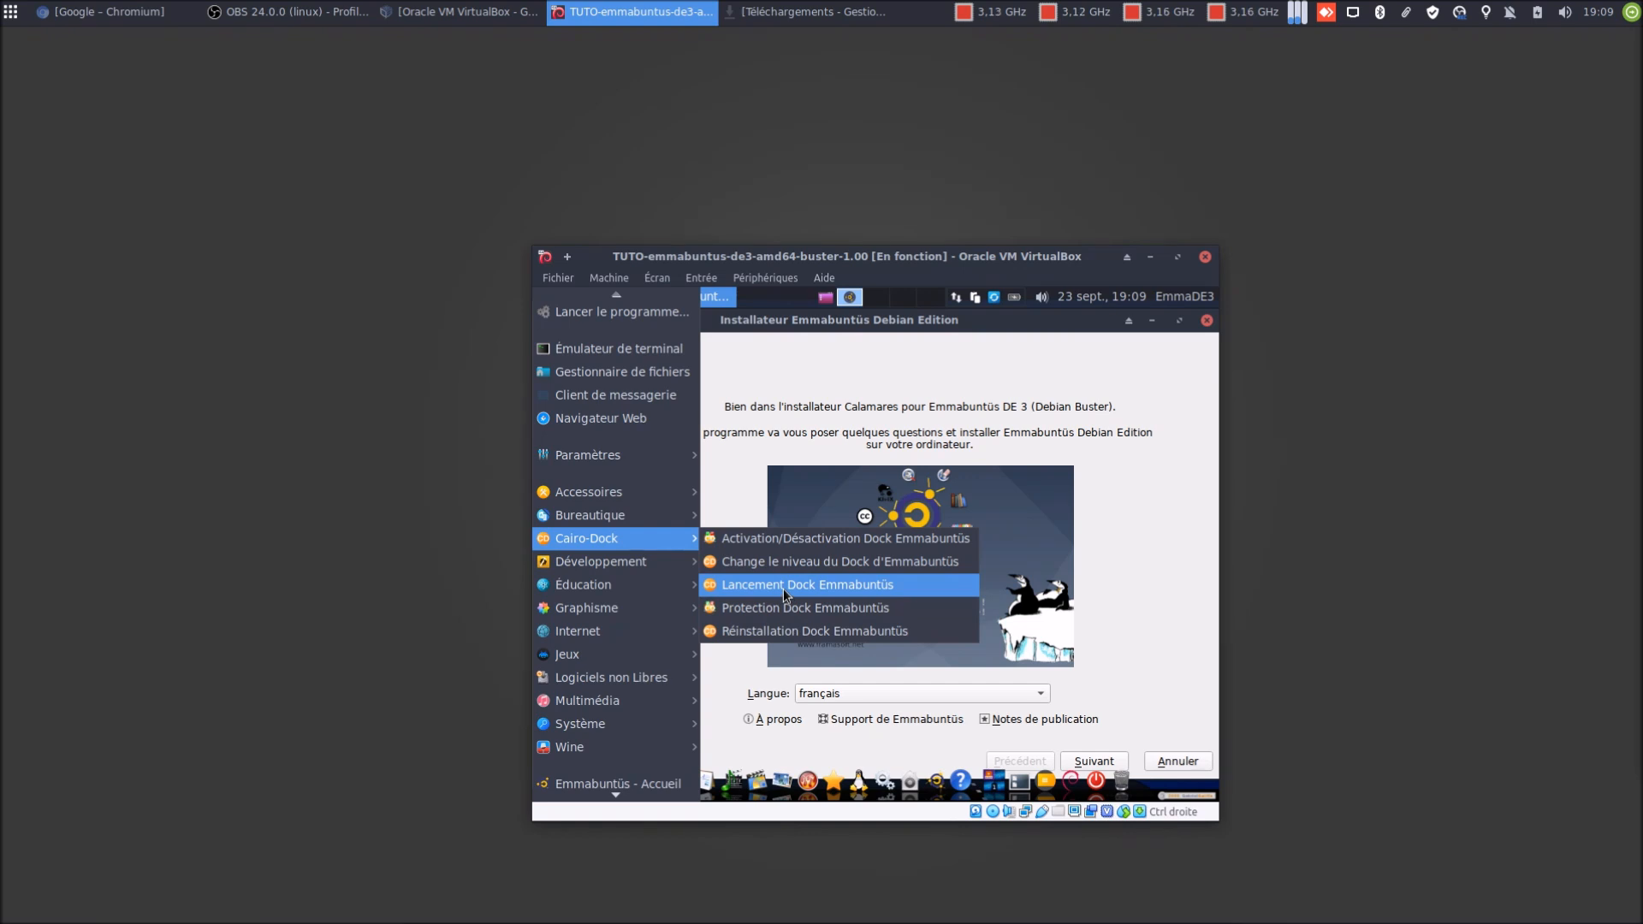
pyautogui.click(809, 537)
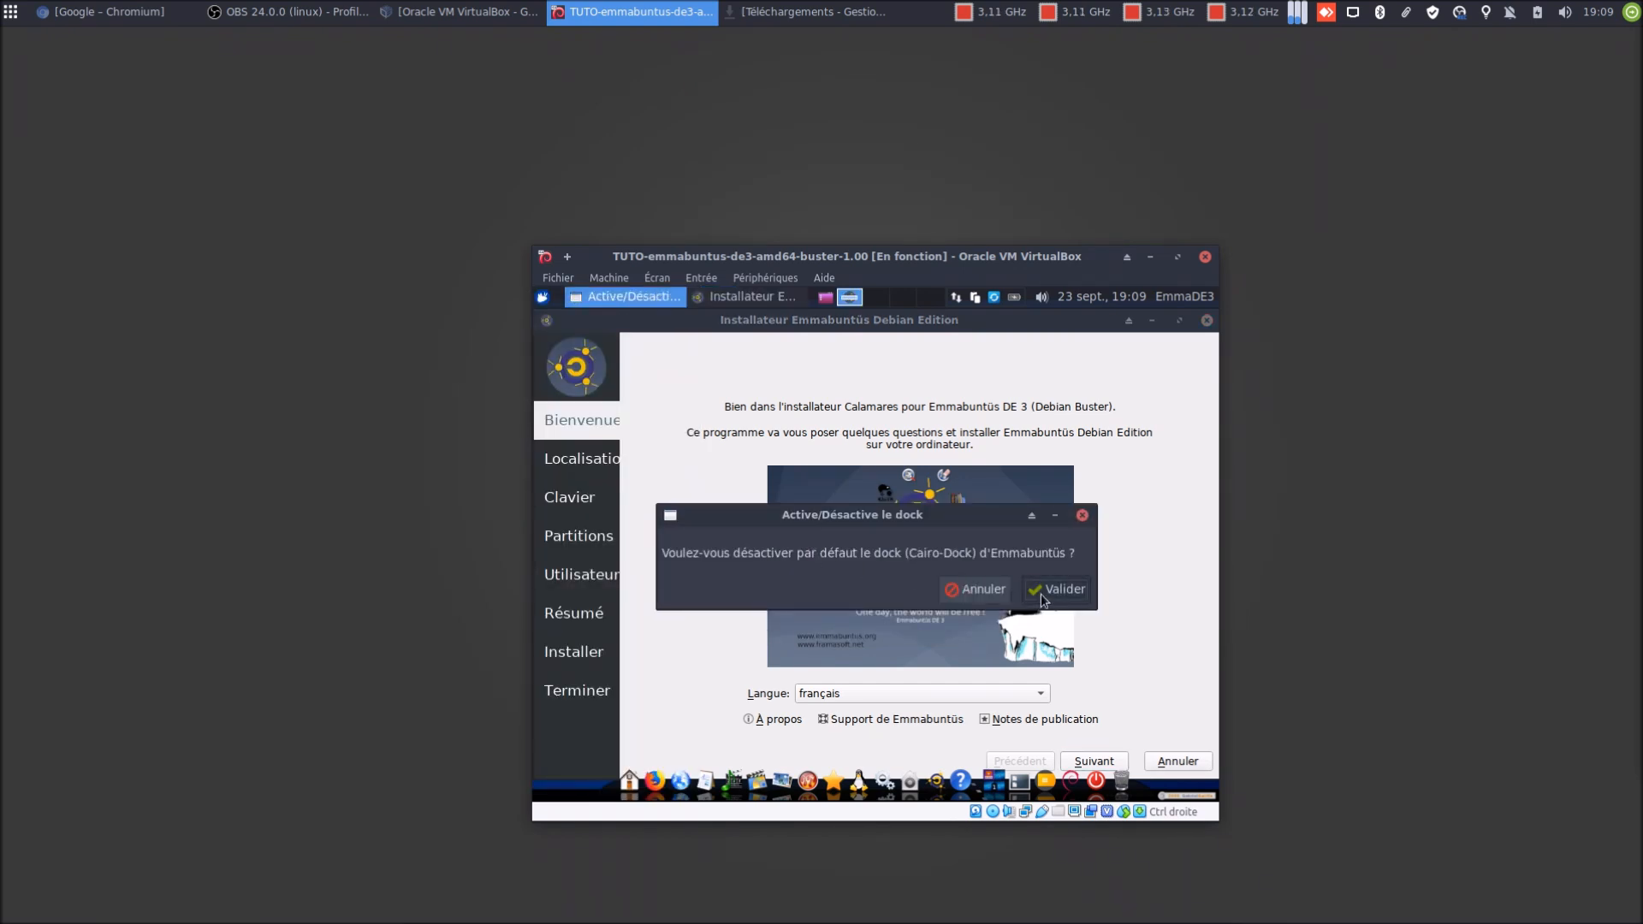
pyautogui.click(1041, 594)
pyautogui.click(1111, 762)
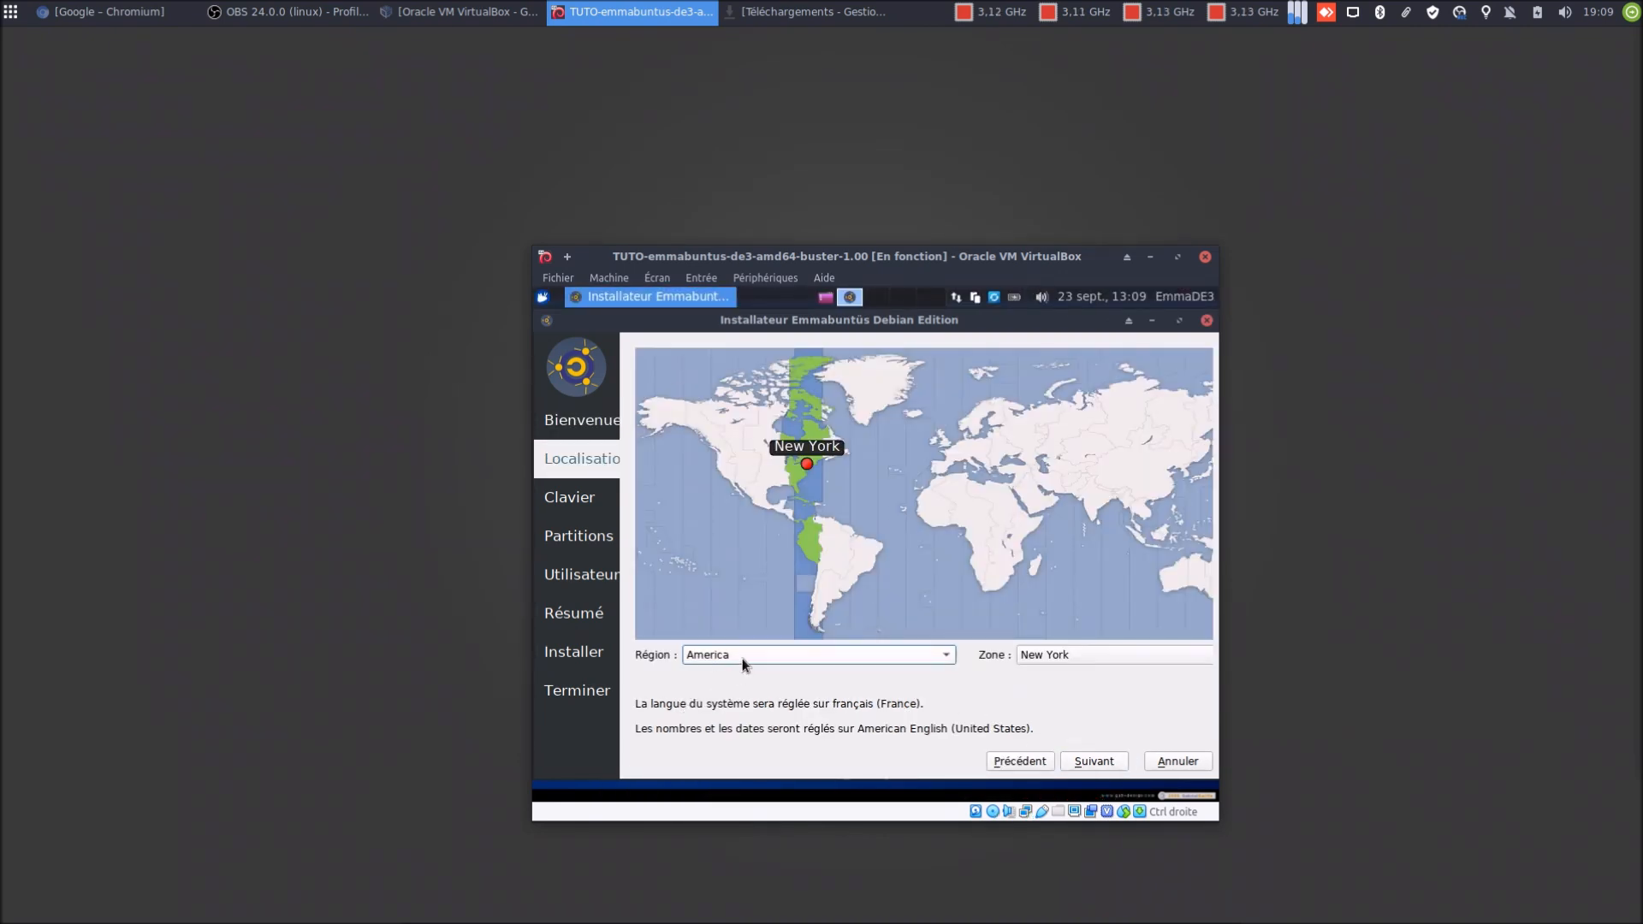
# Set the installer's Région to Europe and Zone to Brussels, then continue to Clavier
pyautogui.click(742, 659)
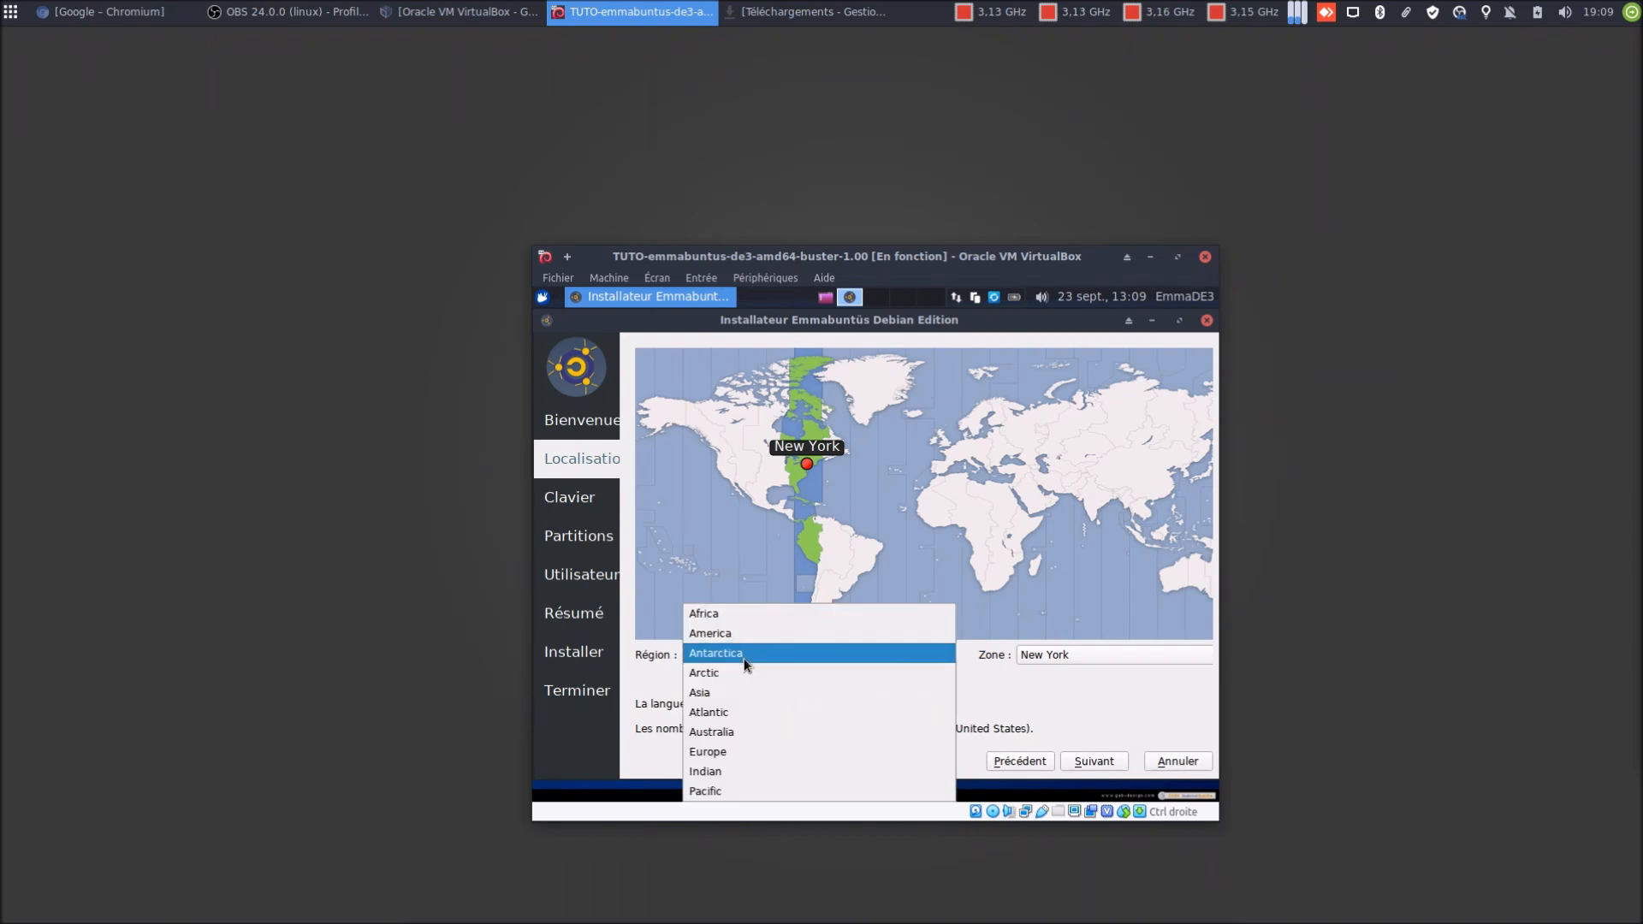
pyautogui.click(763, 744)
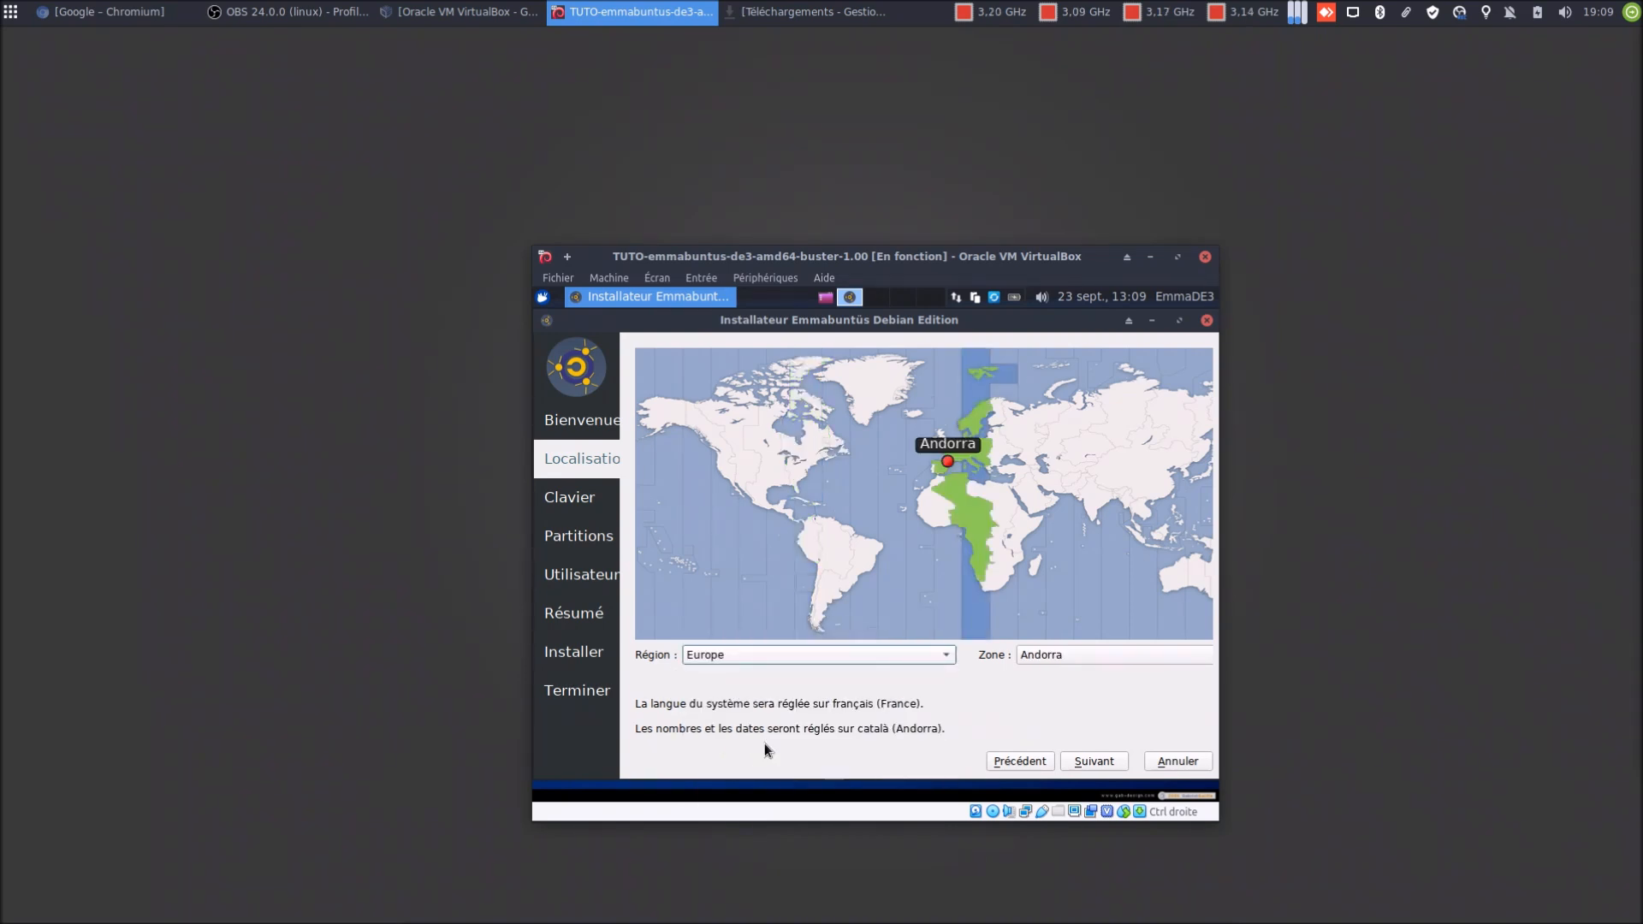
pyautogui.click(1059, 661)
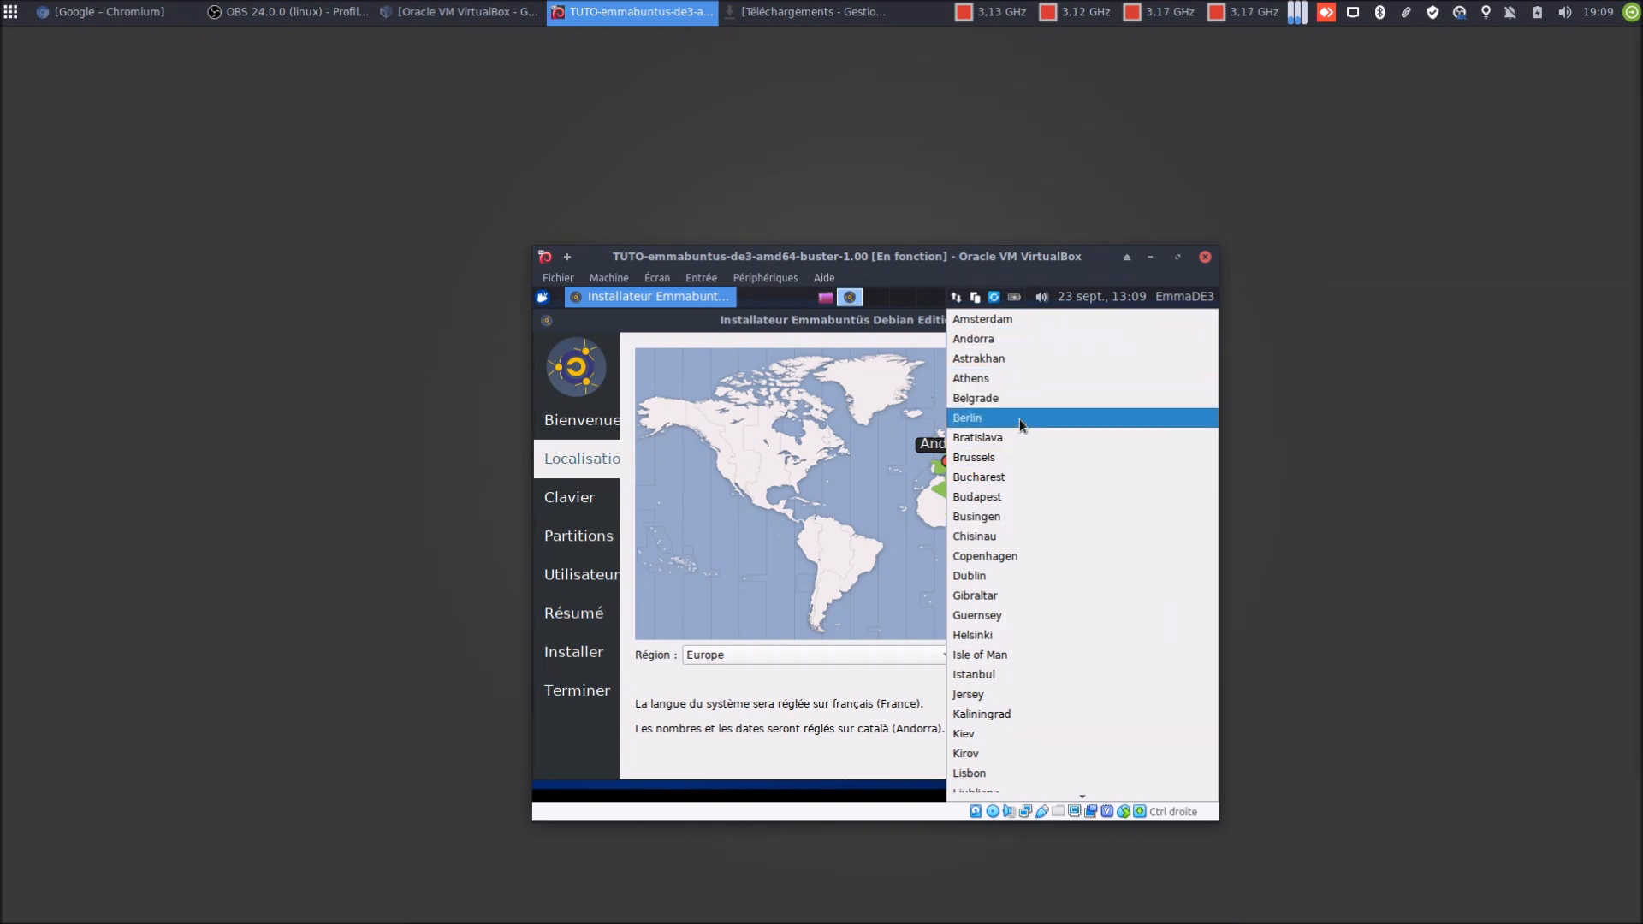
pyautogui.click(1015, 456)
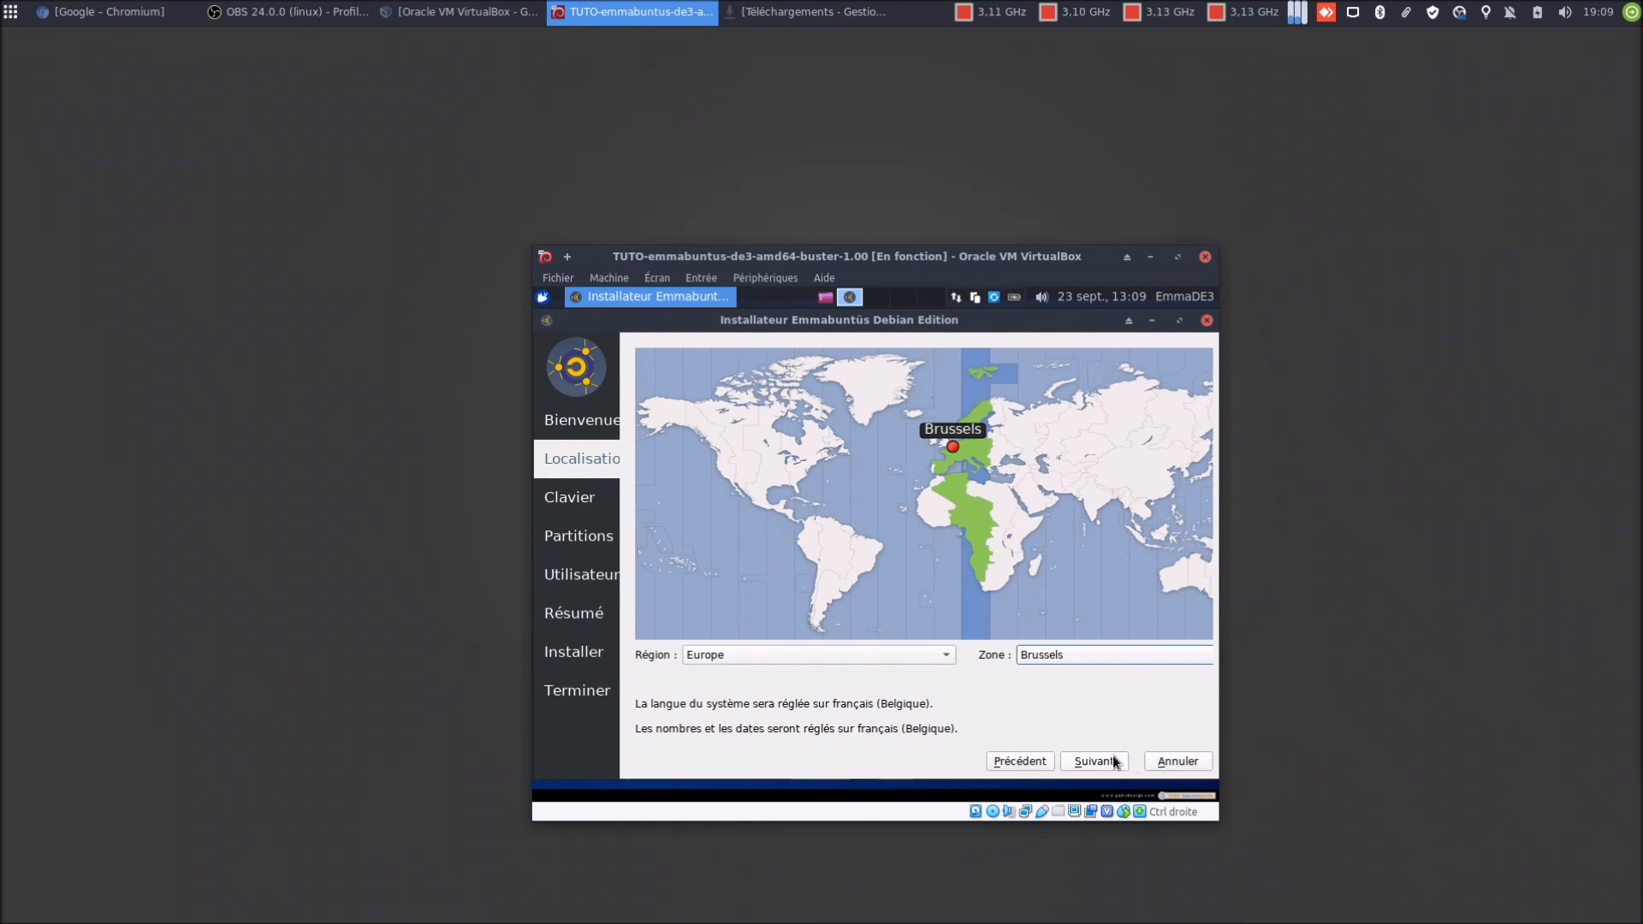
pyautogui.click(1113, 759)
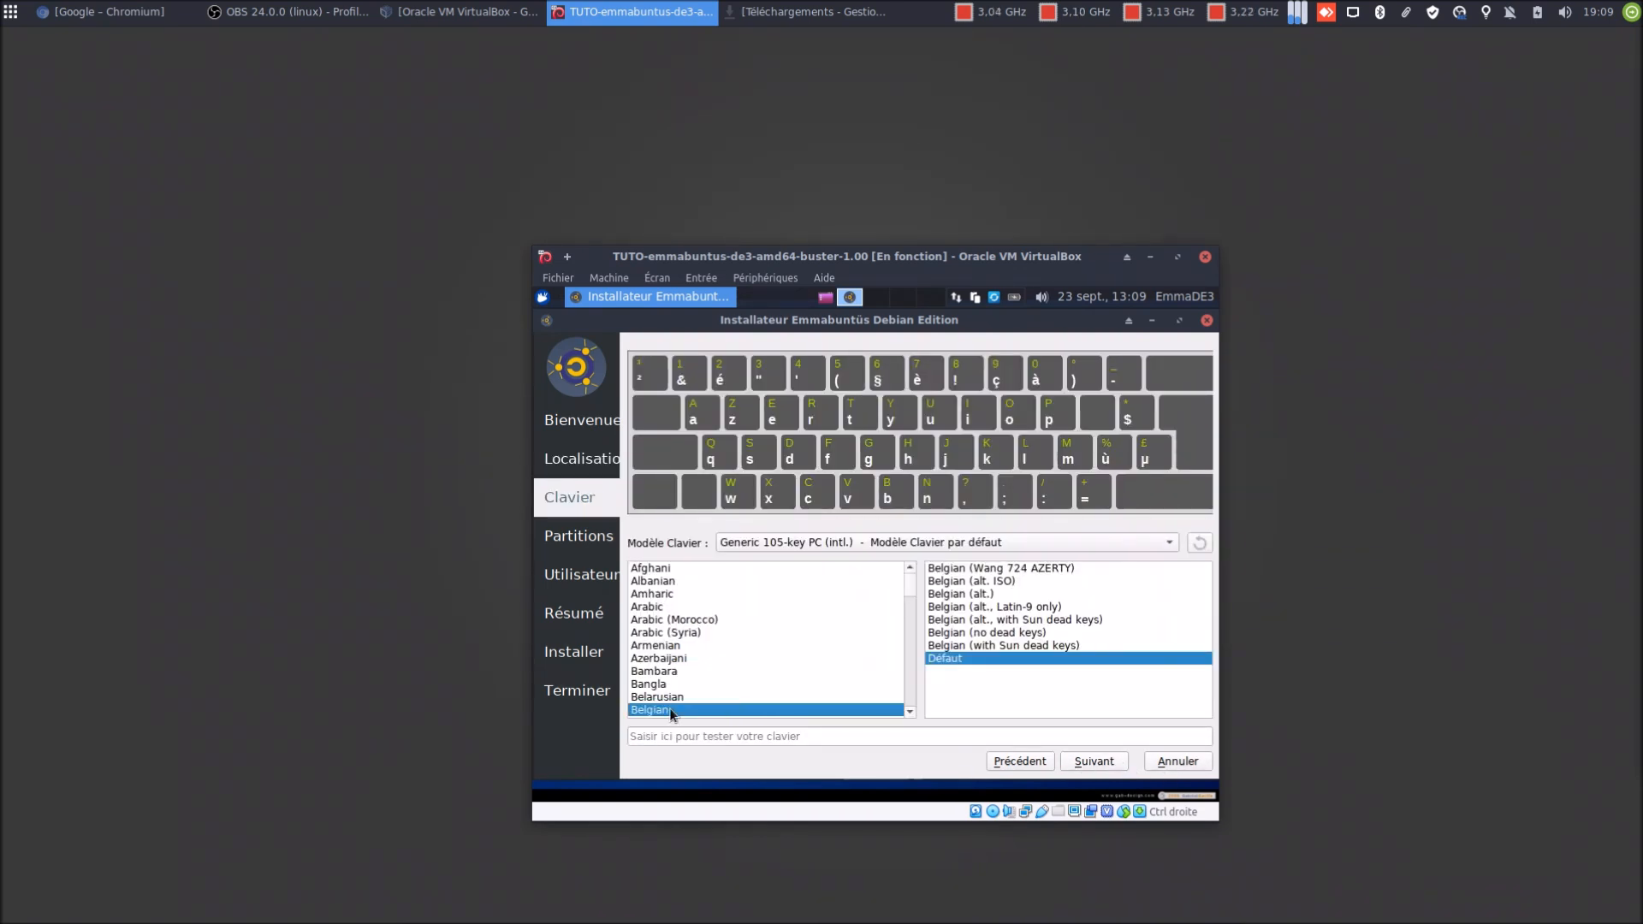
# Keep the Belgian keyboard and erase the whole 20 GB disk (15.7 GB ext4 plus 4.3 GB swap)
pyautogui.click(1095, 760)
pyautogui.click(642, 396)
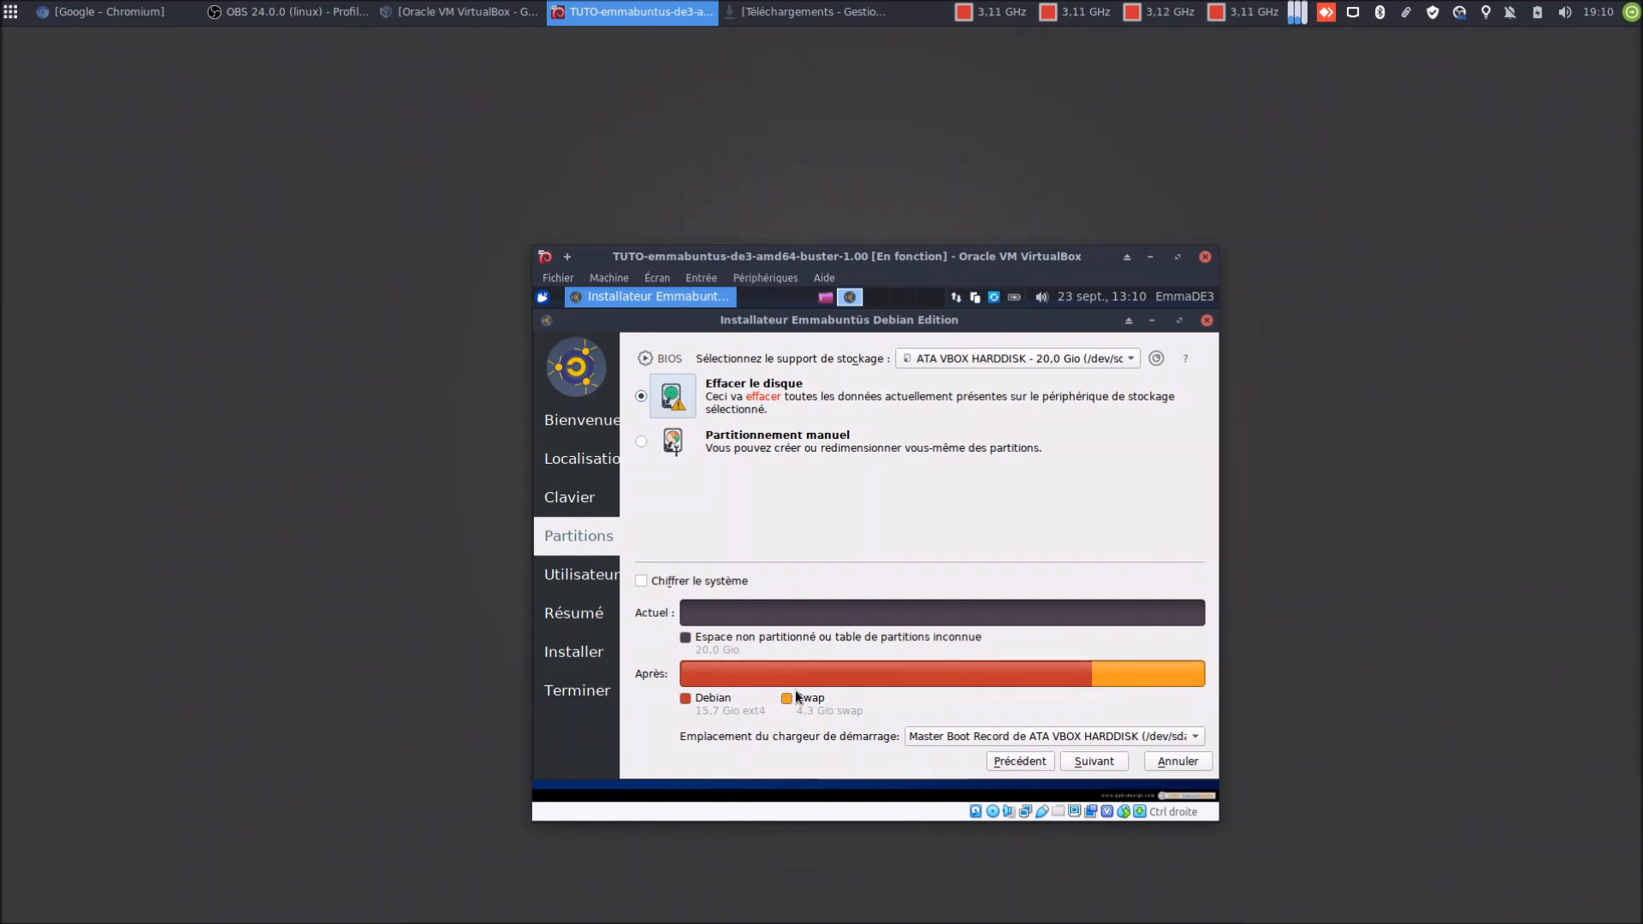
pyautogui.click(1091, 760)
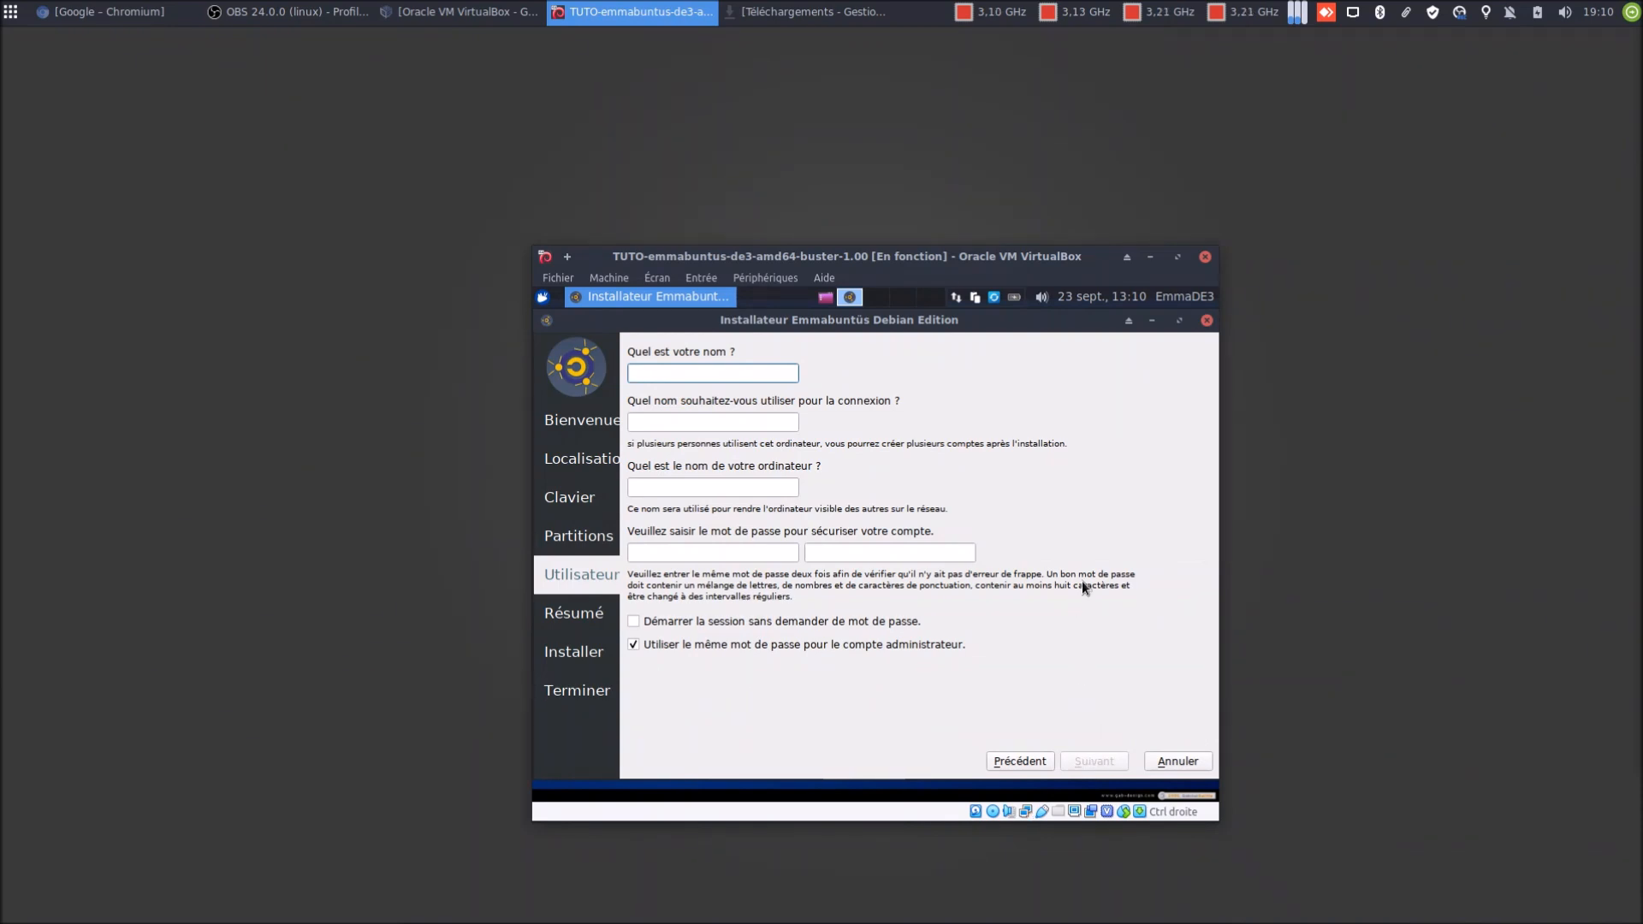
# Enter the user's name, a short login, hostname emmade3 and a confirmed password, then continue to Résumé
pyautogui.write('blablateur')
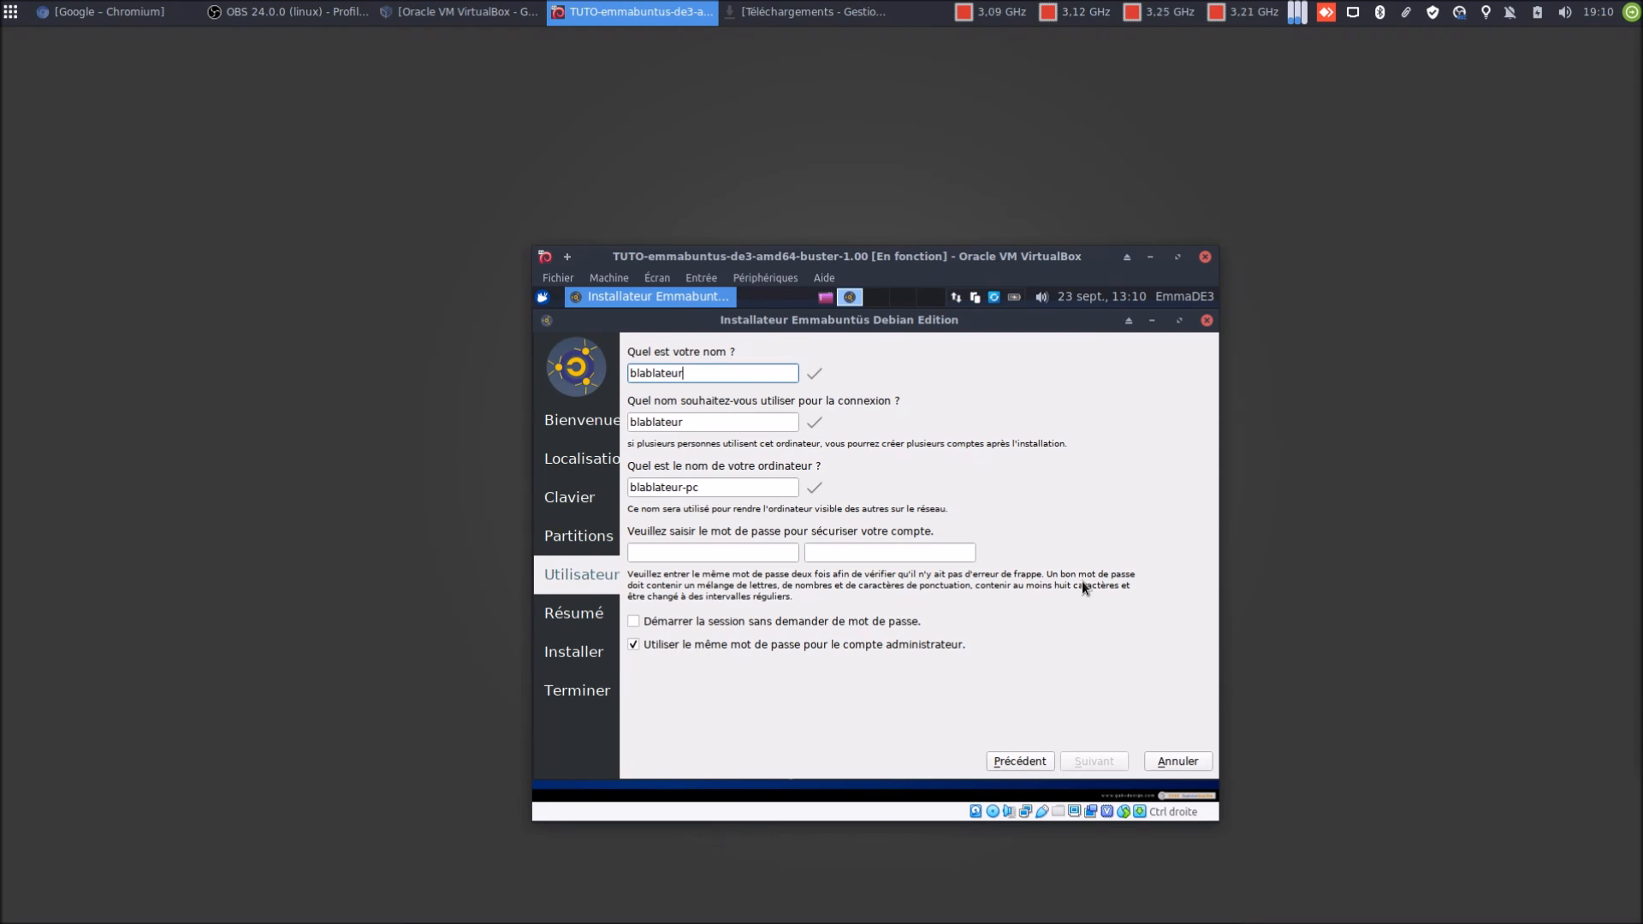
pyautogui.press('Tab')
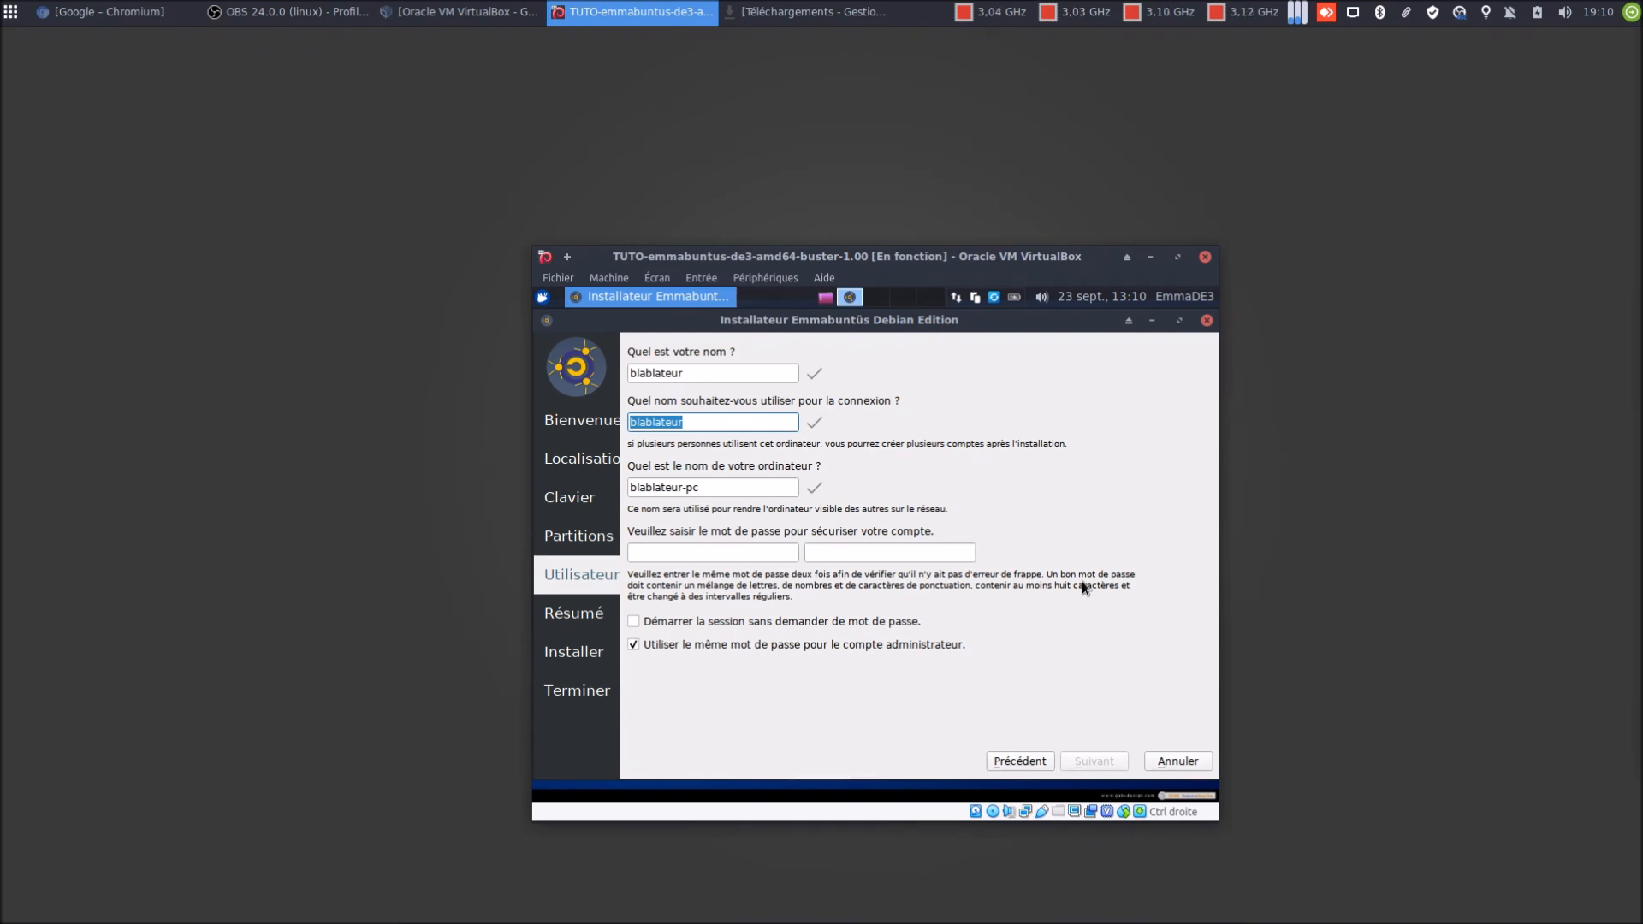
pyautogui.write('bbl')
pyautogui.press('Tab')
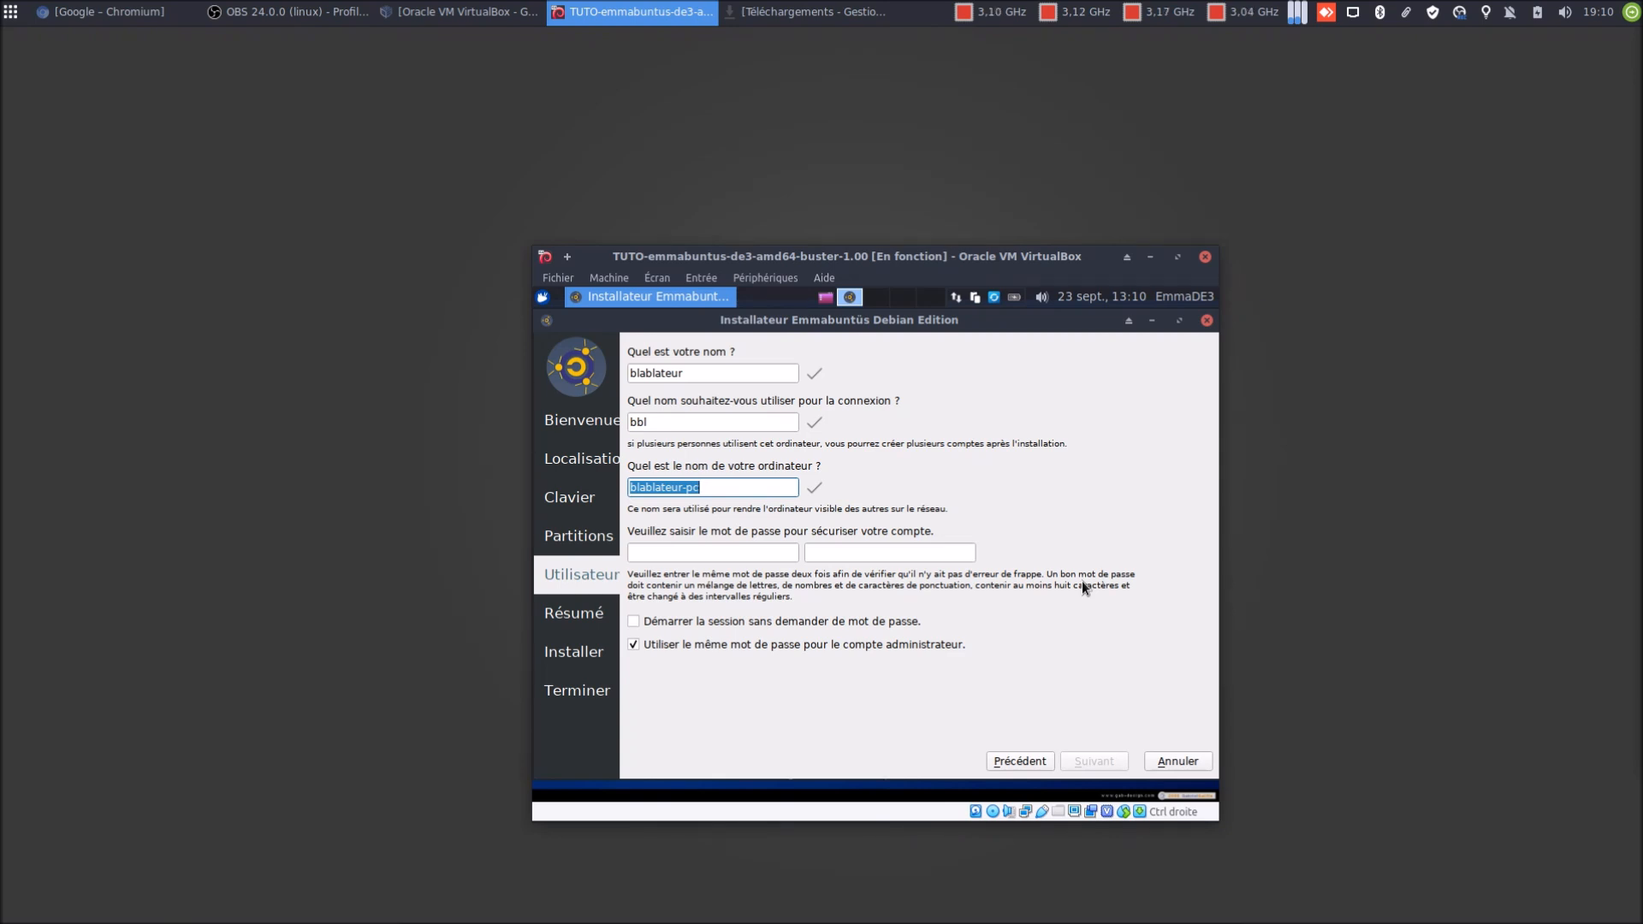
pyautogui.write('emmade3')
pyautogui.press('Tab')
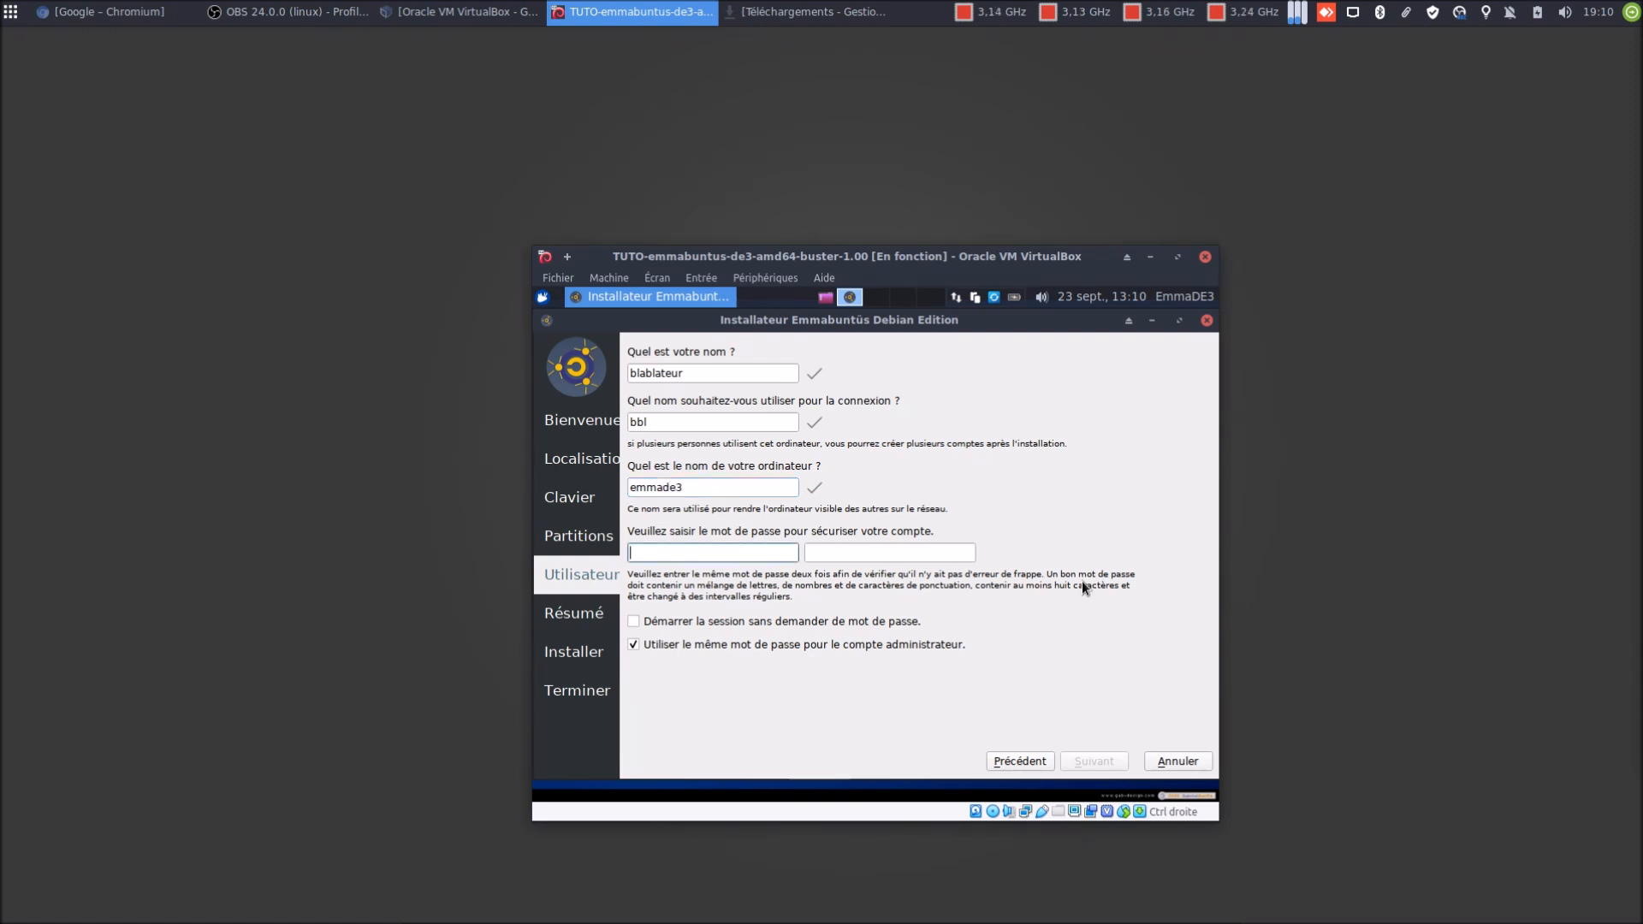
pyautogui.write('emmade')
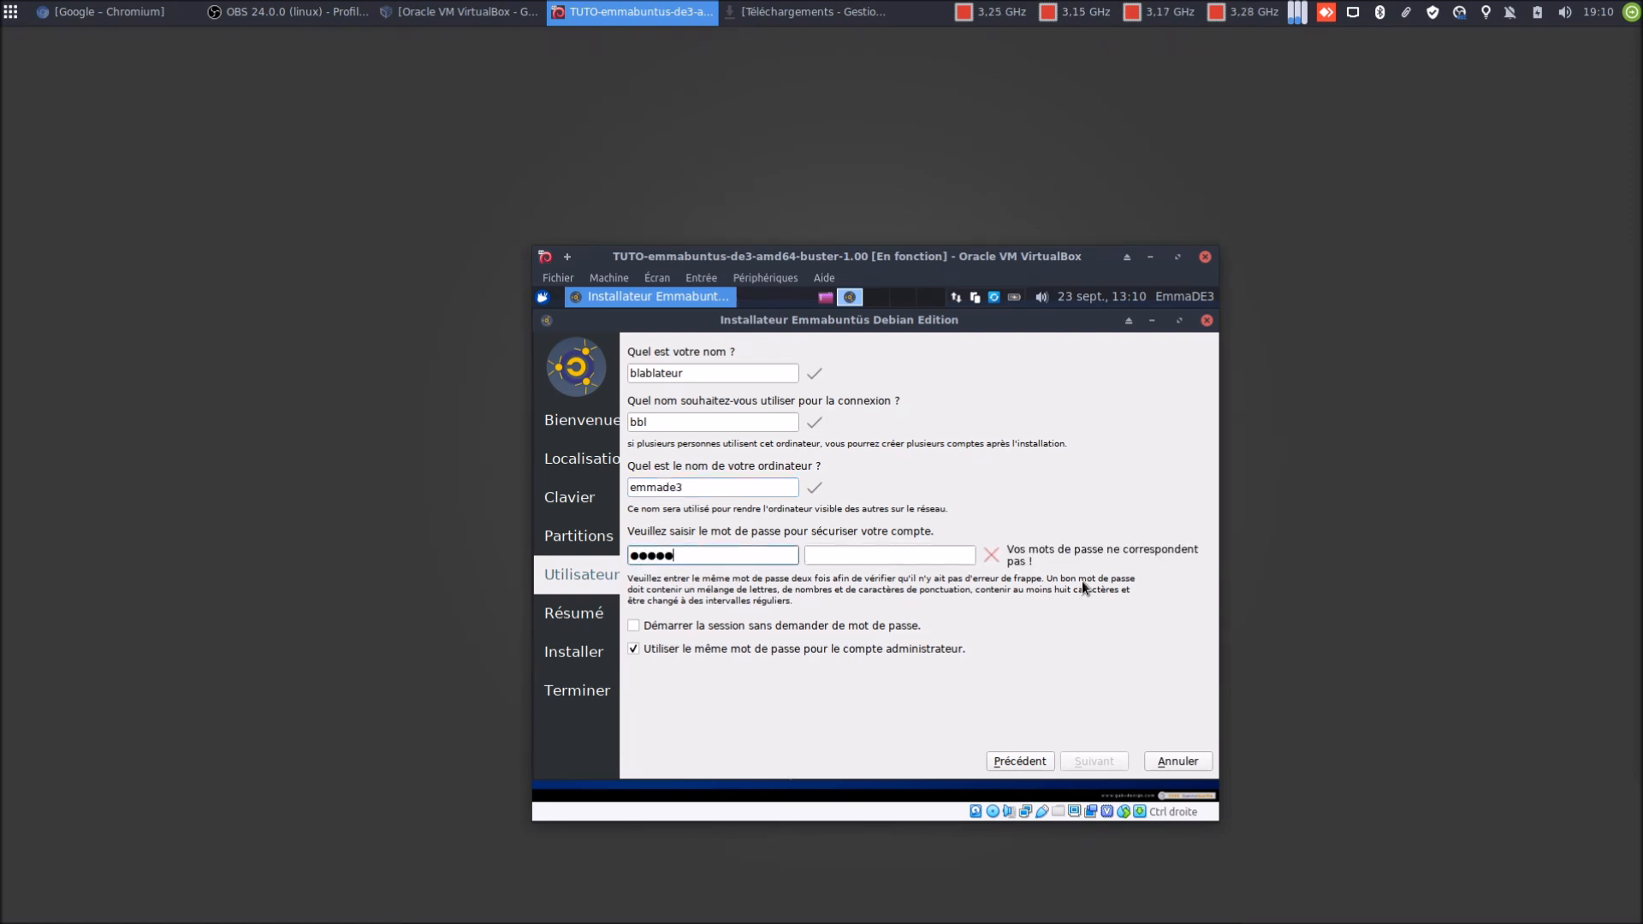
pyautogui.press('Tab')
pyautogui.write('emmade')
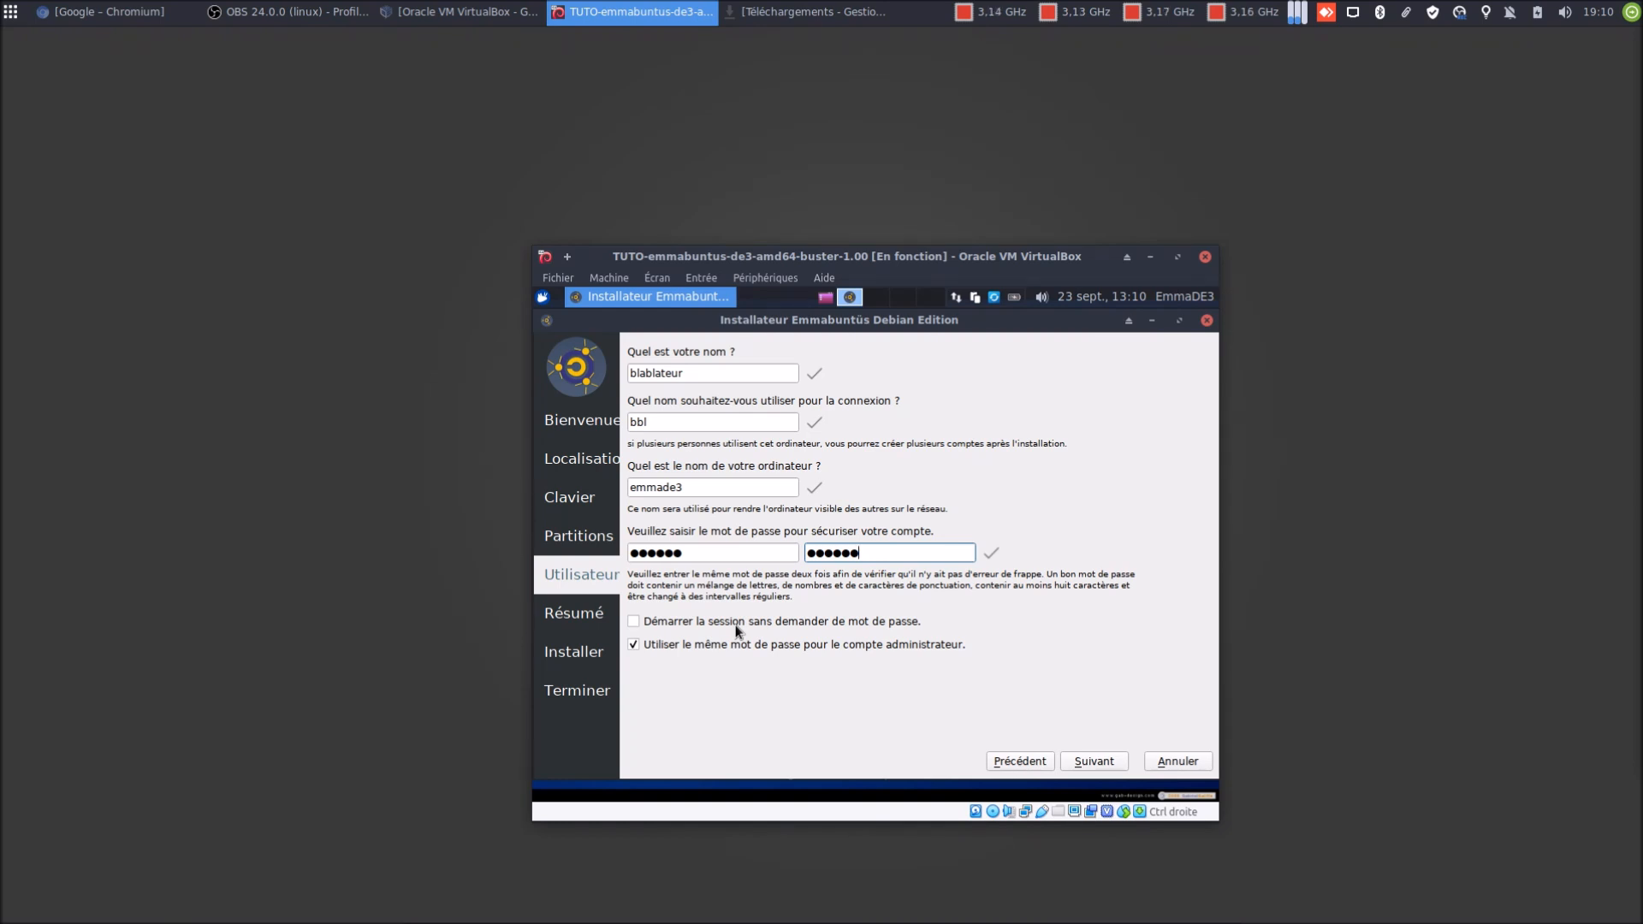
pyautogui.click(1079, 764)
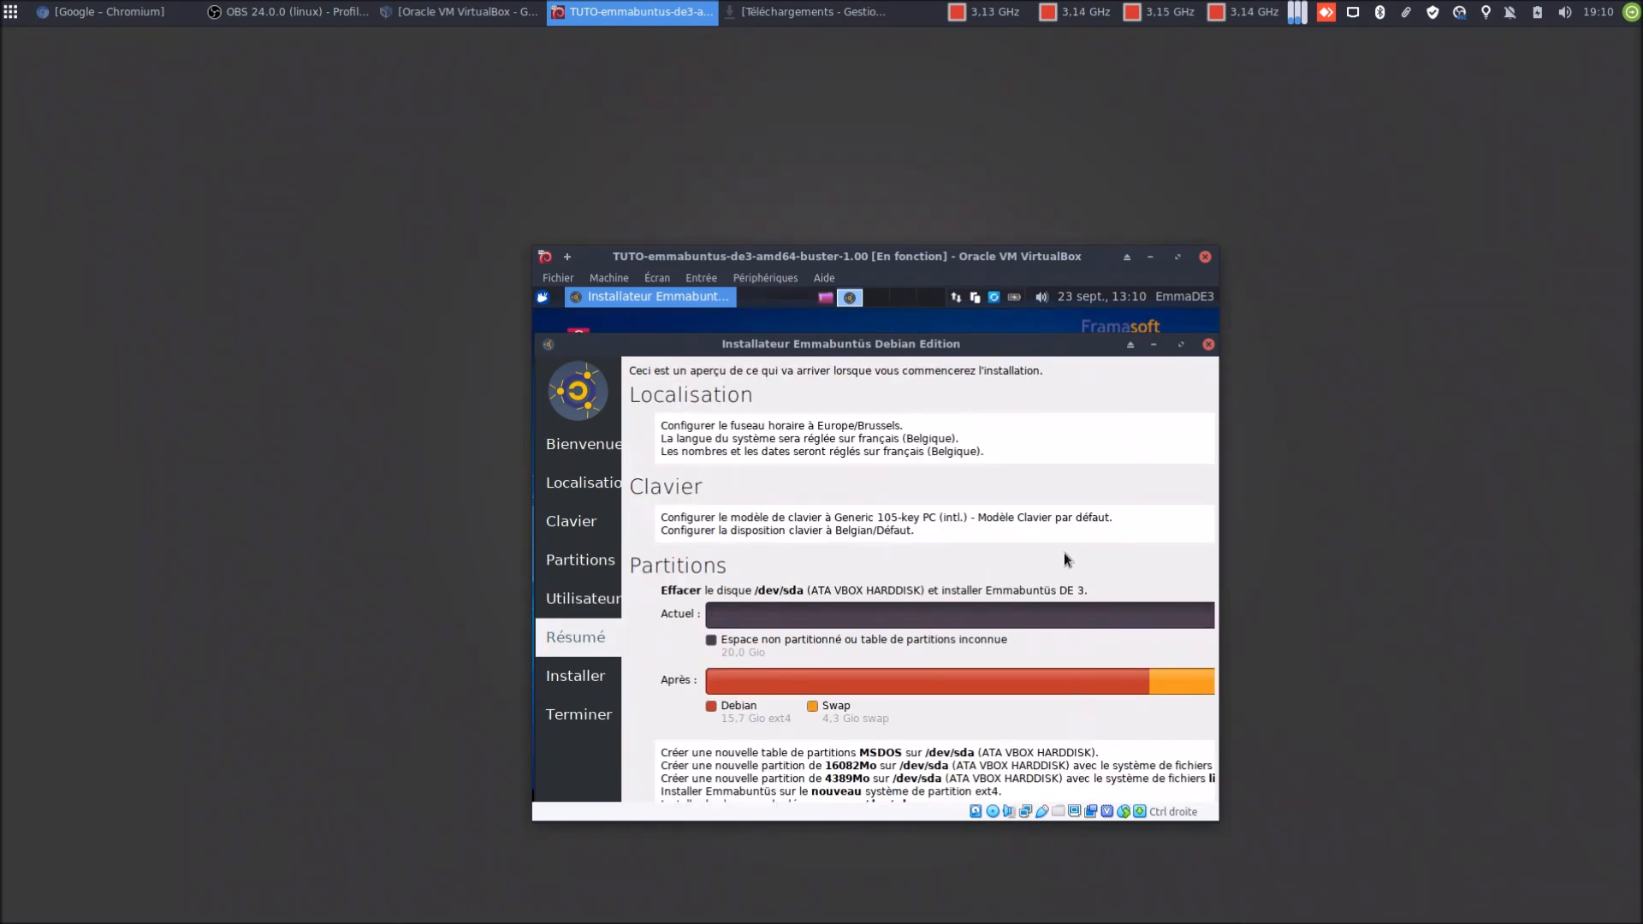
# Maximize the installer on the Résumé page and launch the Emmabuntüs DE 3 installation
pyautogui.click(1181, 345)
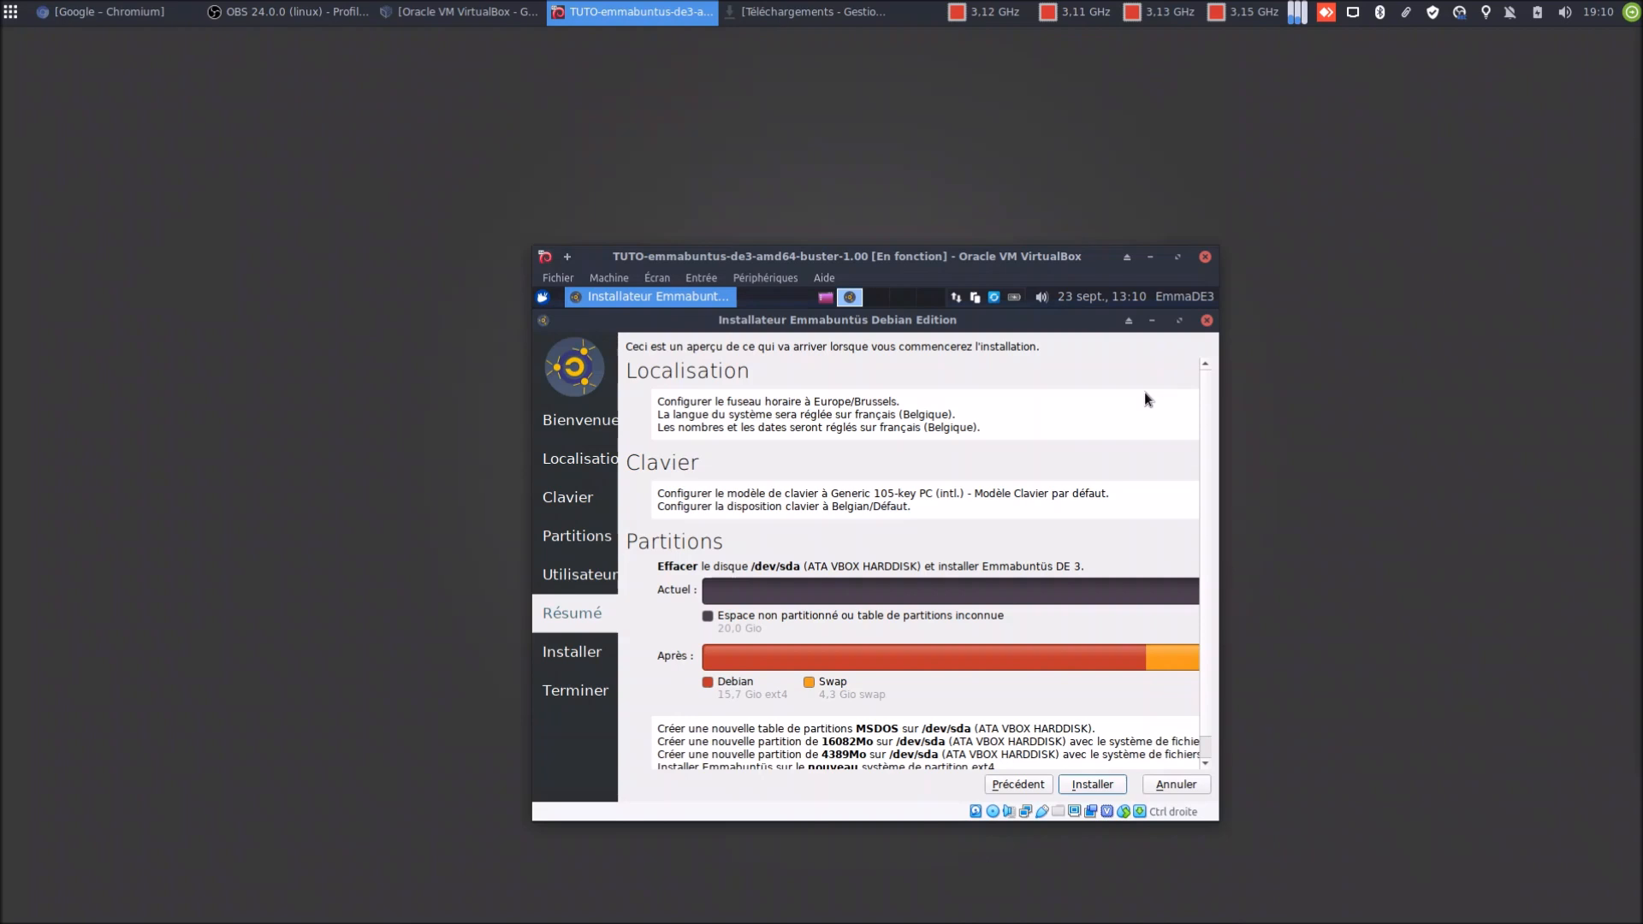
pyautogui.click(1106, 784)
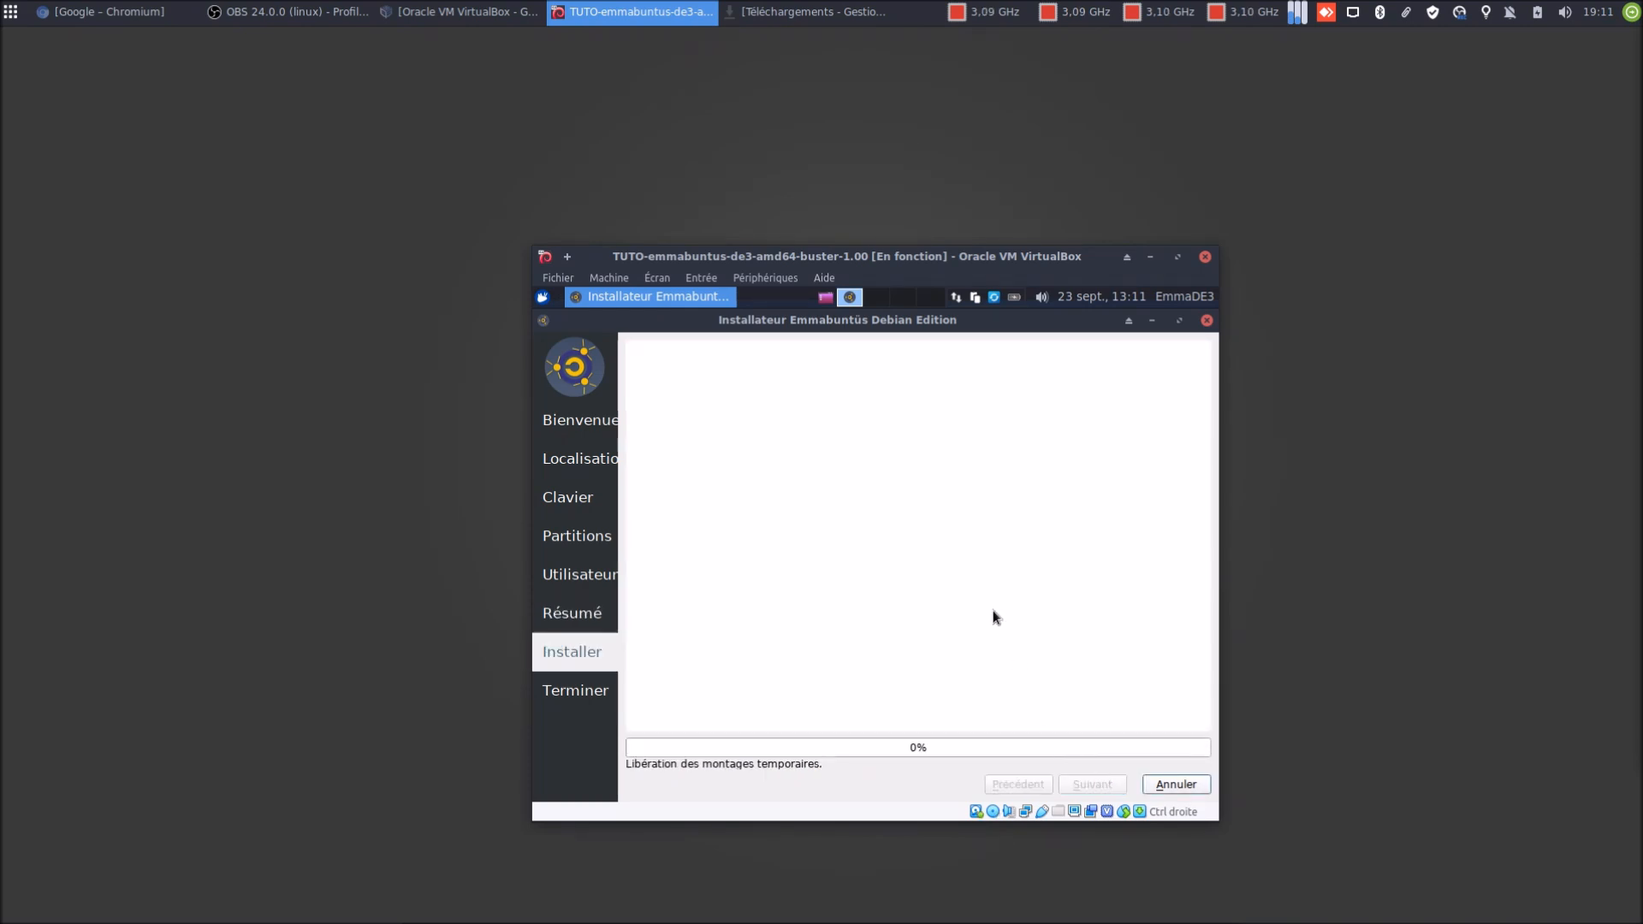
# Move and maximize the VM window, then wait until the installer reports 'Installation terminée.'
pyautogui.moveTo(871, 262); pyautogui.dragTo(786, 197)
pyautogui.click(1089, 194)
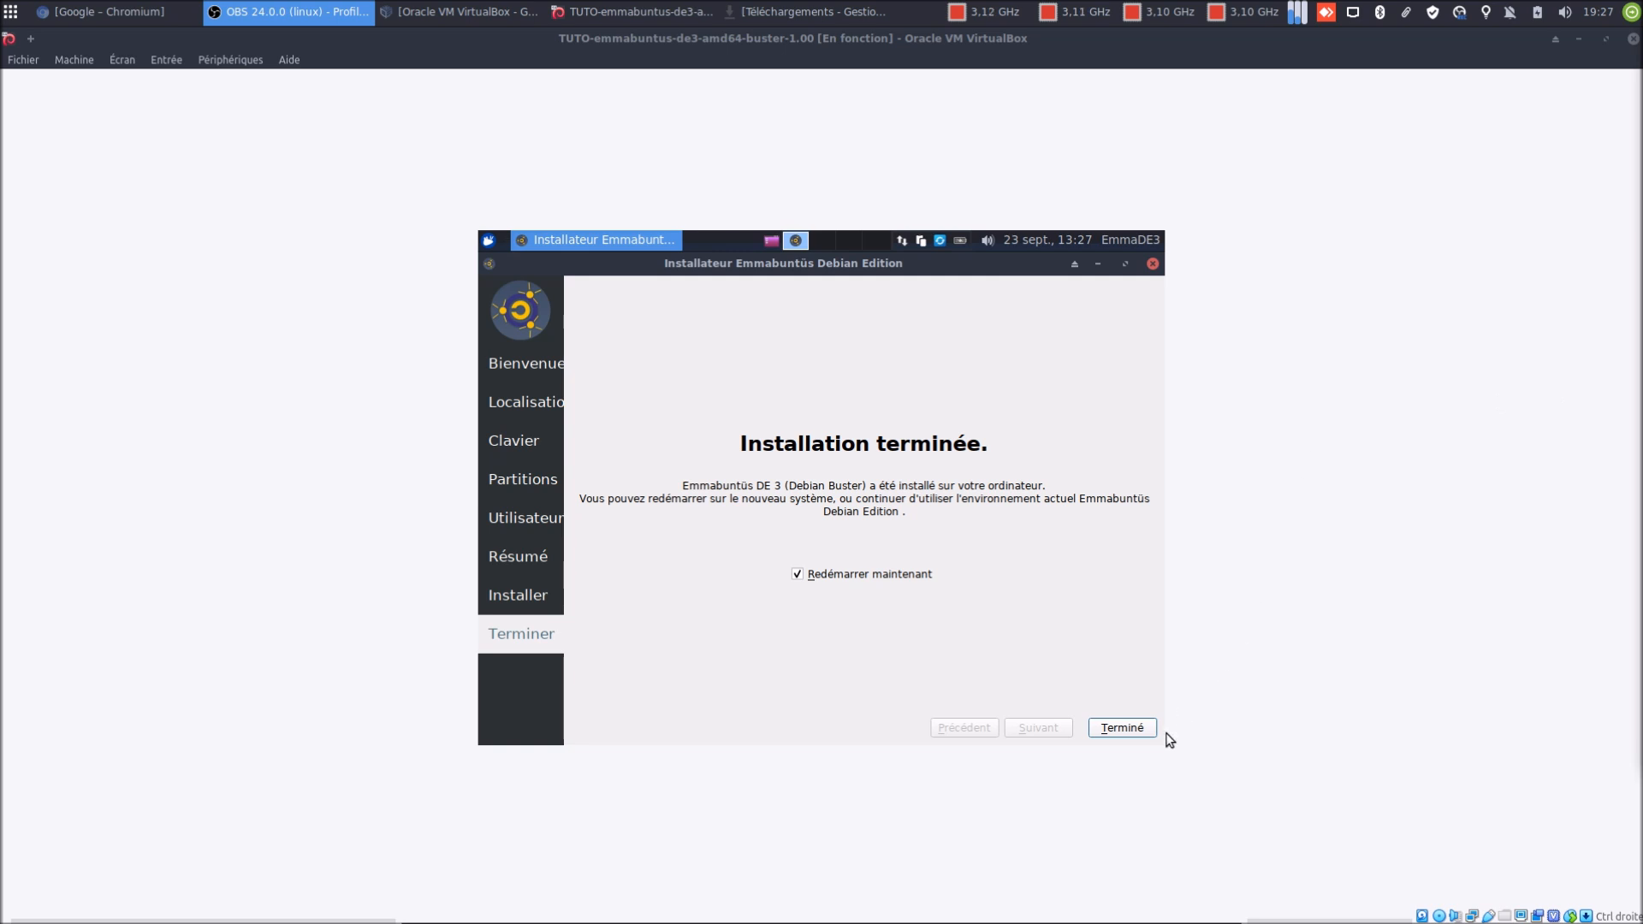
# Click Terminé with Redémarrer maintenant ticked, letting the VM reboot to the Emmabuntüs boot menu
pyautogui.click(1133, 725)
pyautogui.click(1132, 726)
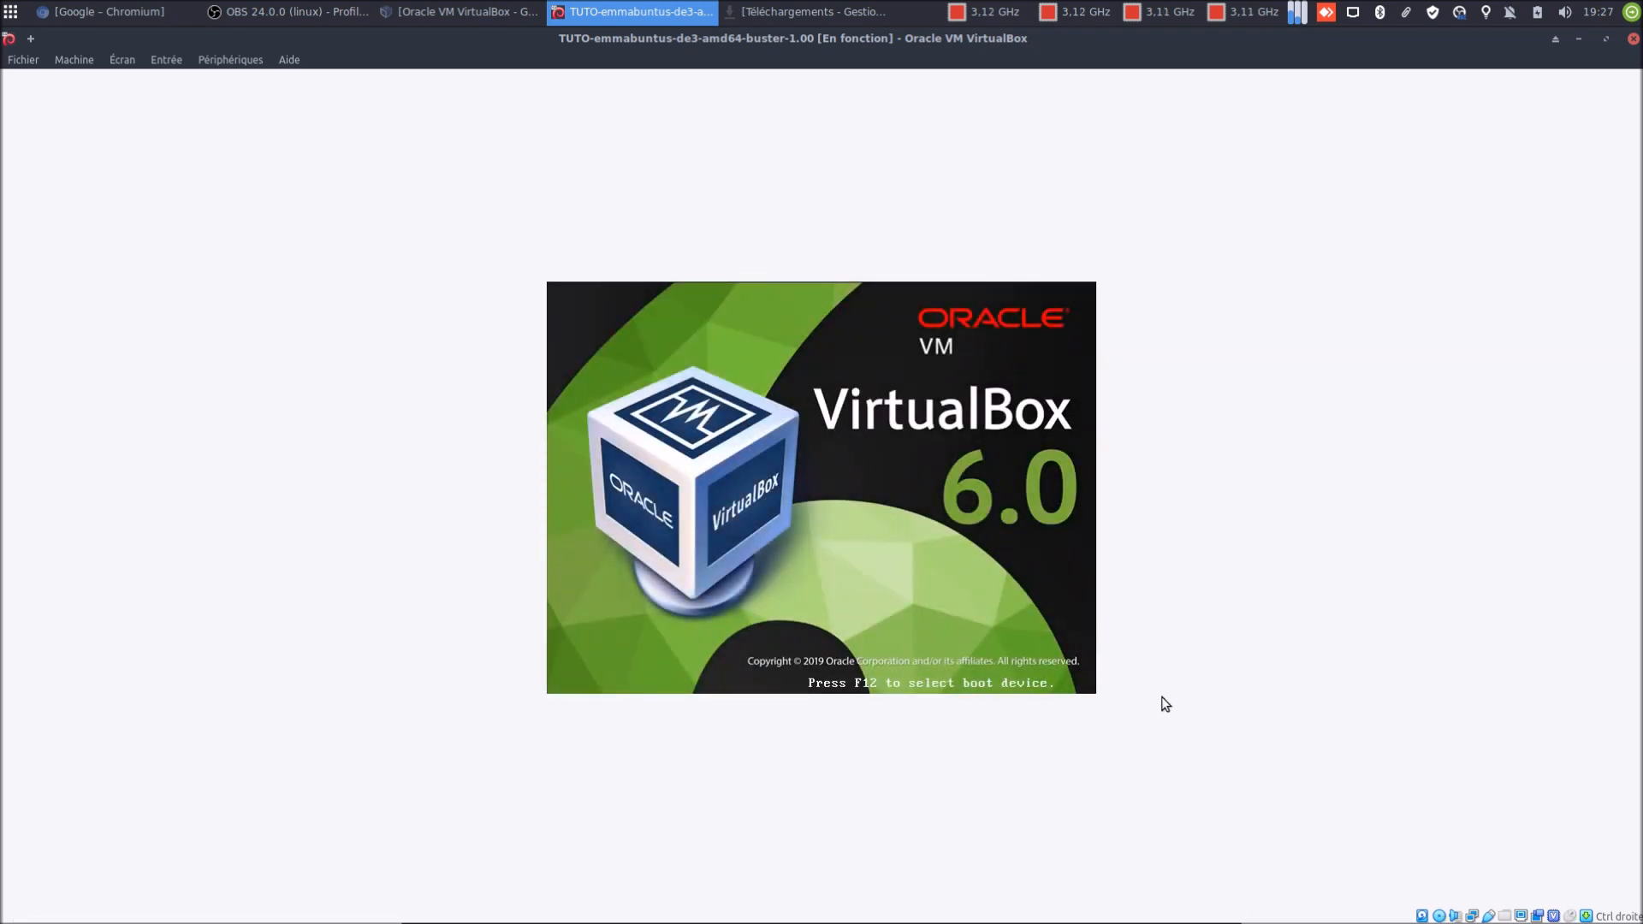
pyautogui.click(861, 646)
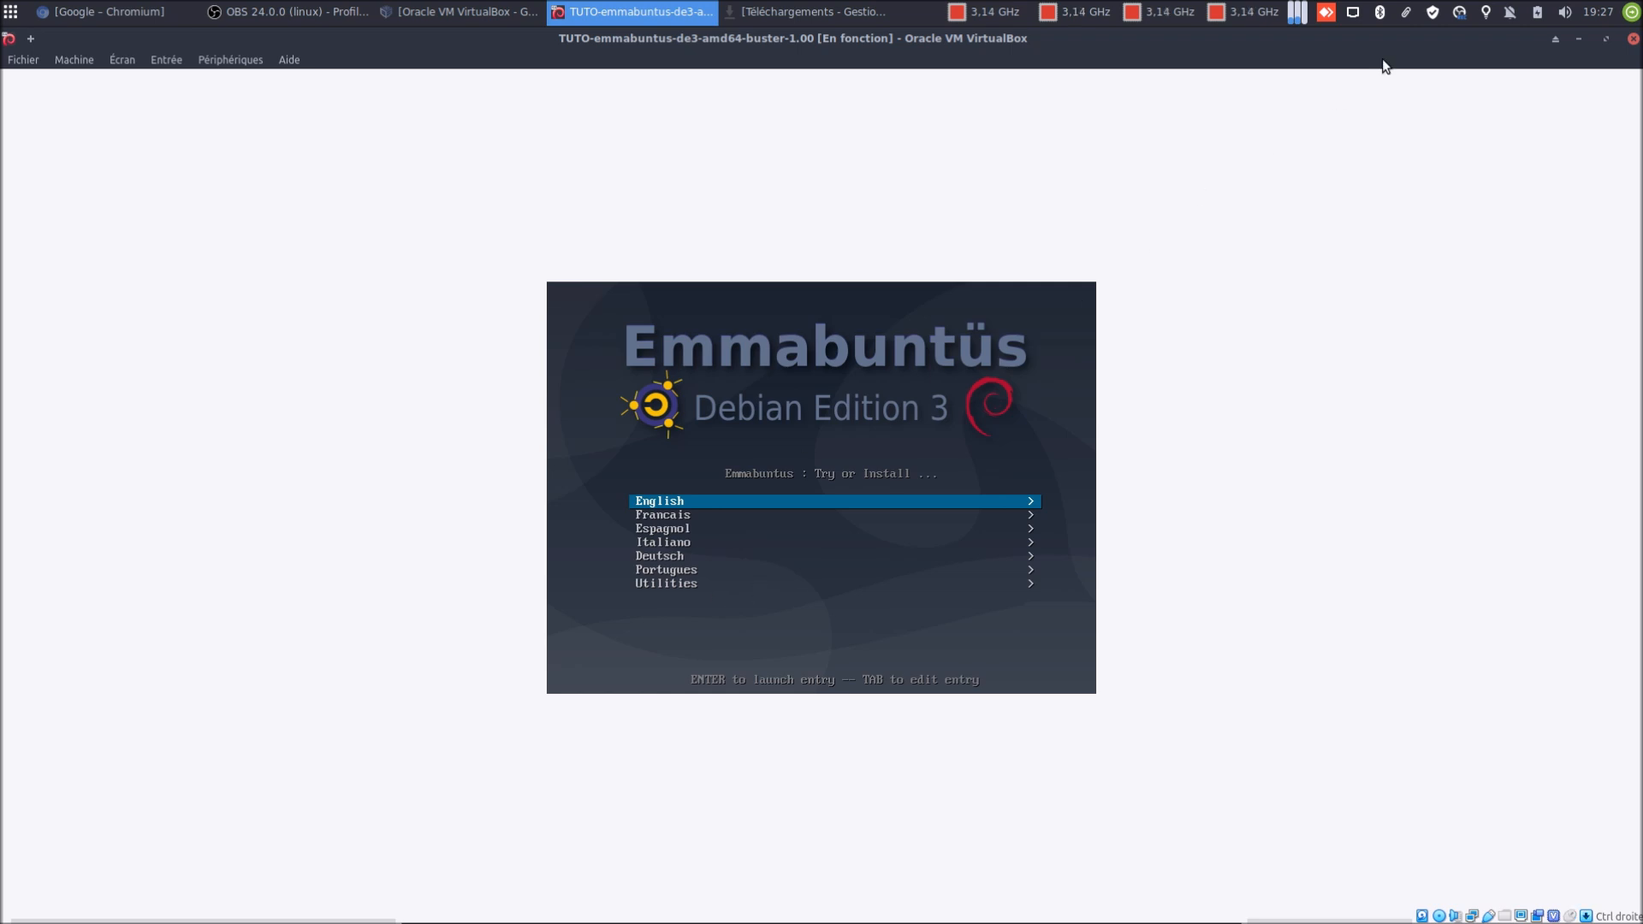
# Close the VM window and power off the machine with Éteindre la machine
pyautogui.click(1633, 38)
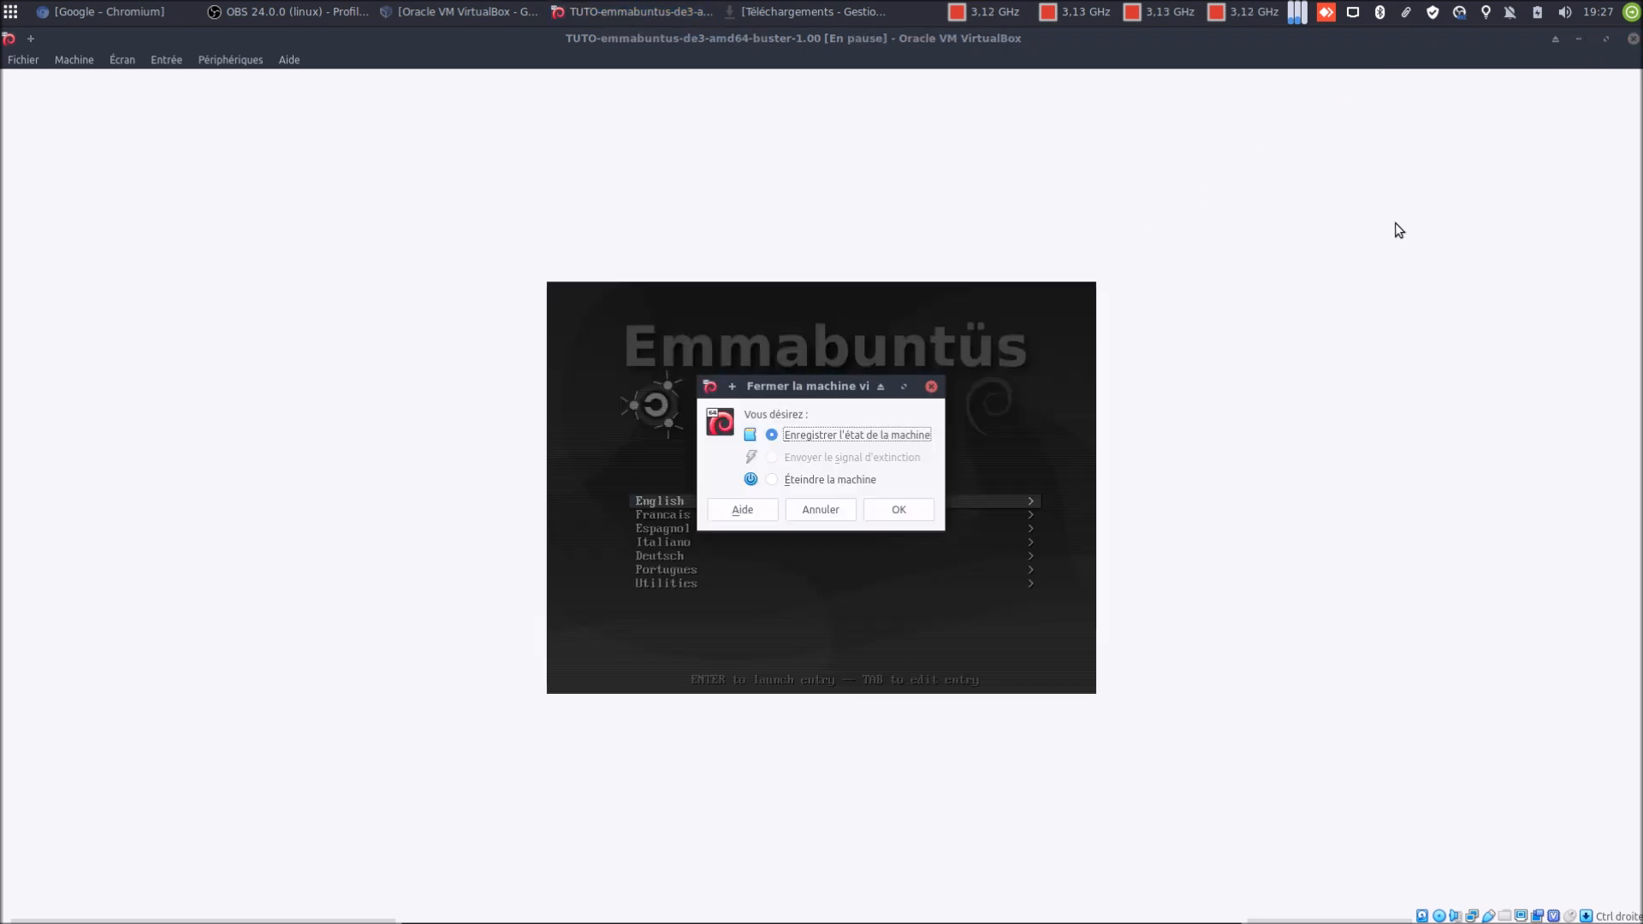
pyautogui.click(862, 481)
pyautogui.click(887, 507)
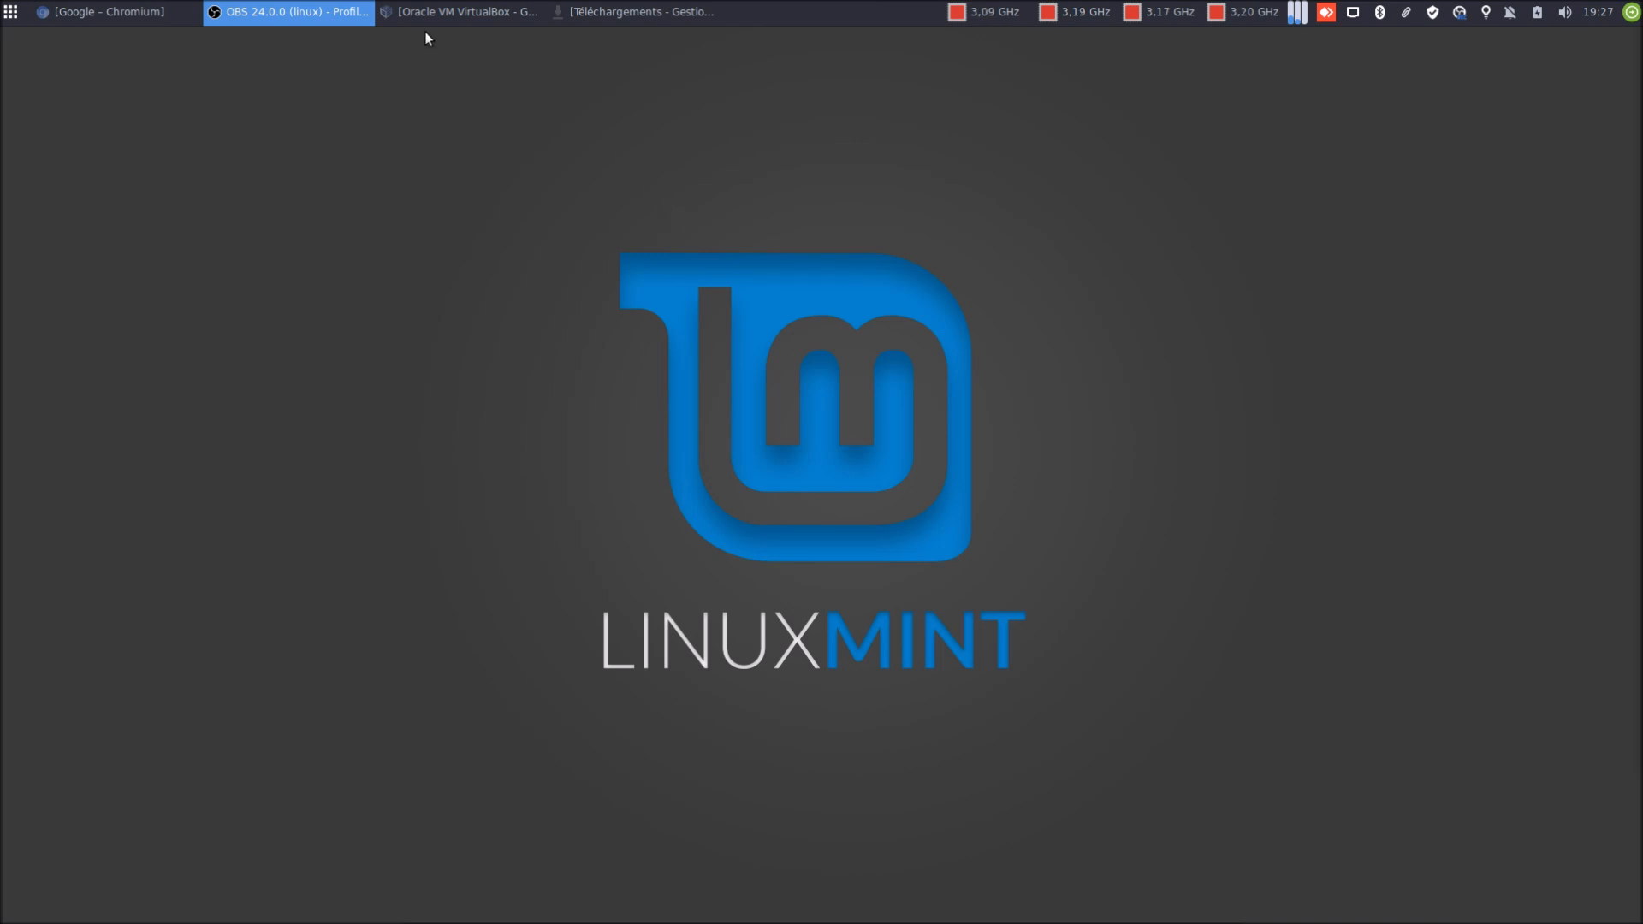
# Remove the Emmabuntus ISO from the IDE optical drive in Stockage, then begin a snapshot
pyautogui.click(430, 13)
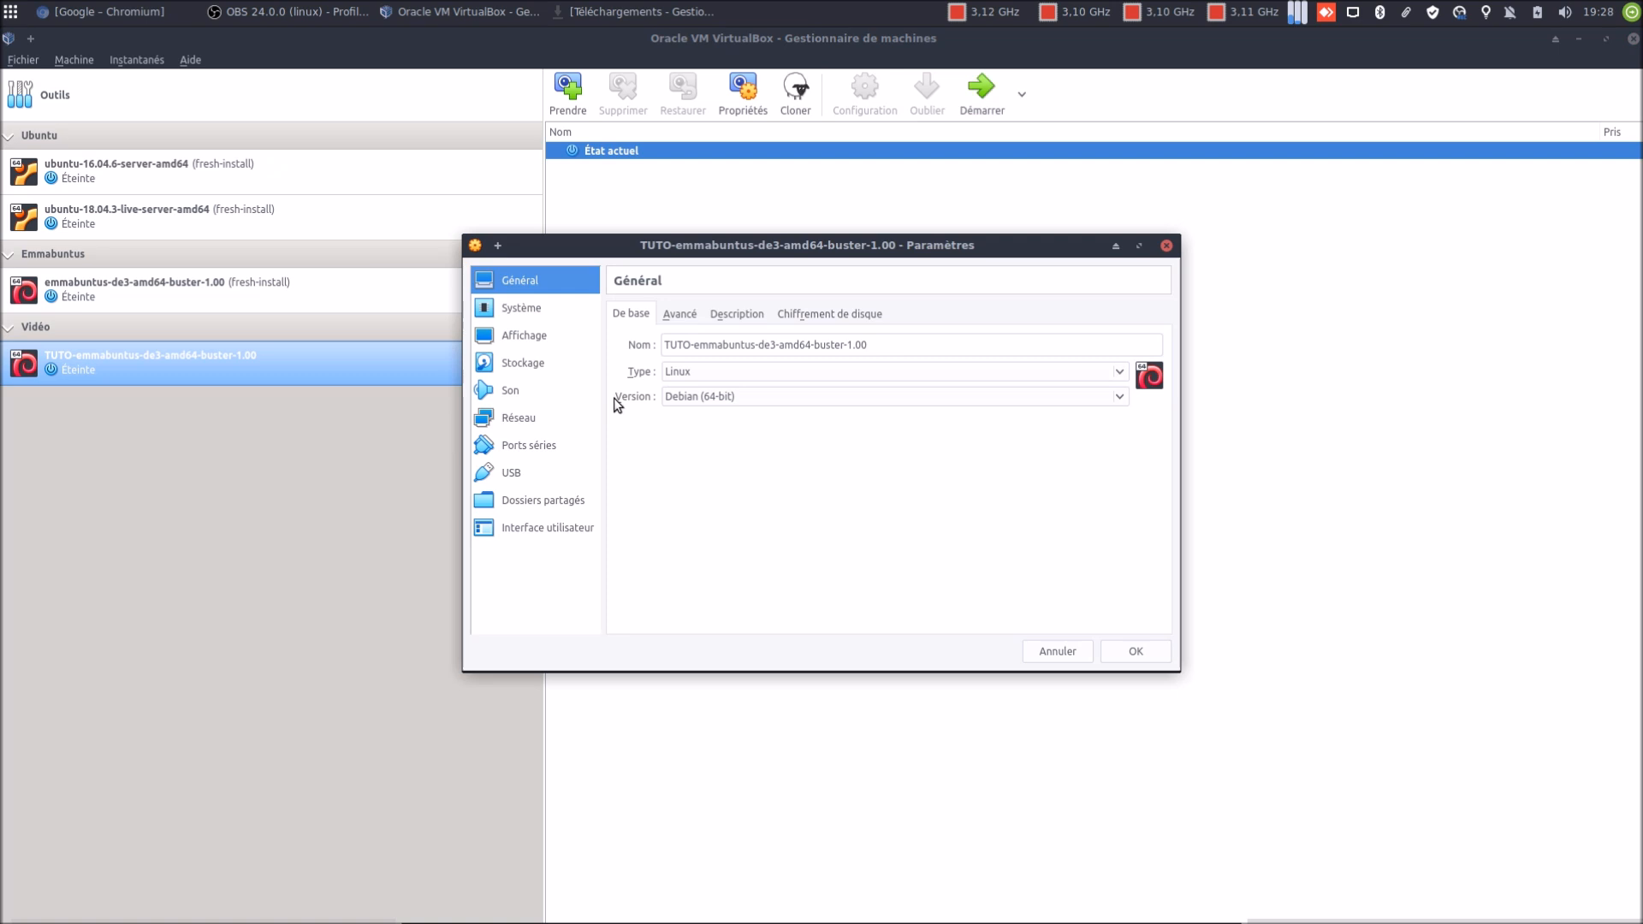
pyautogui.click(538, 368)
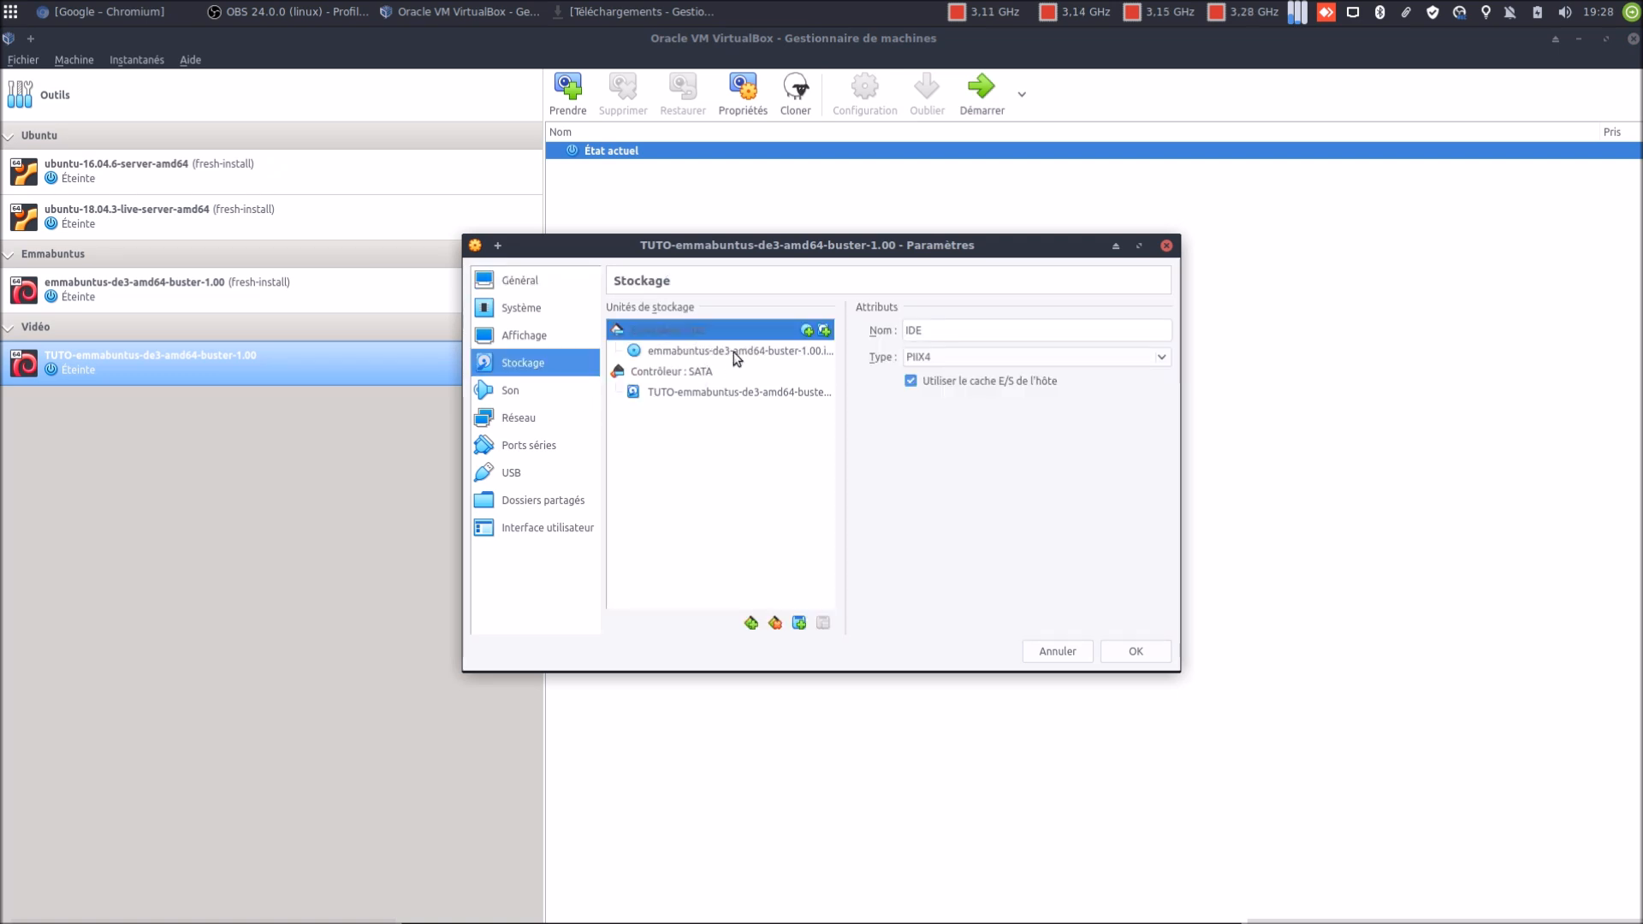
pyautogui.click(733, 350)
pyautogui.click(1158, 331)
pyautogui.click(1194, 469)
pyautogui.click(1127, 659)
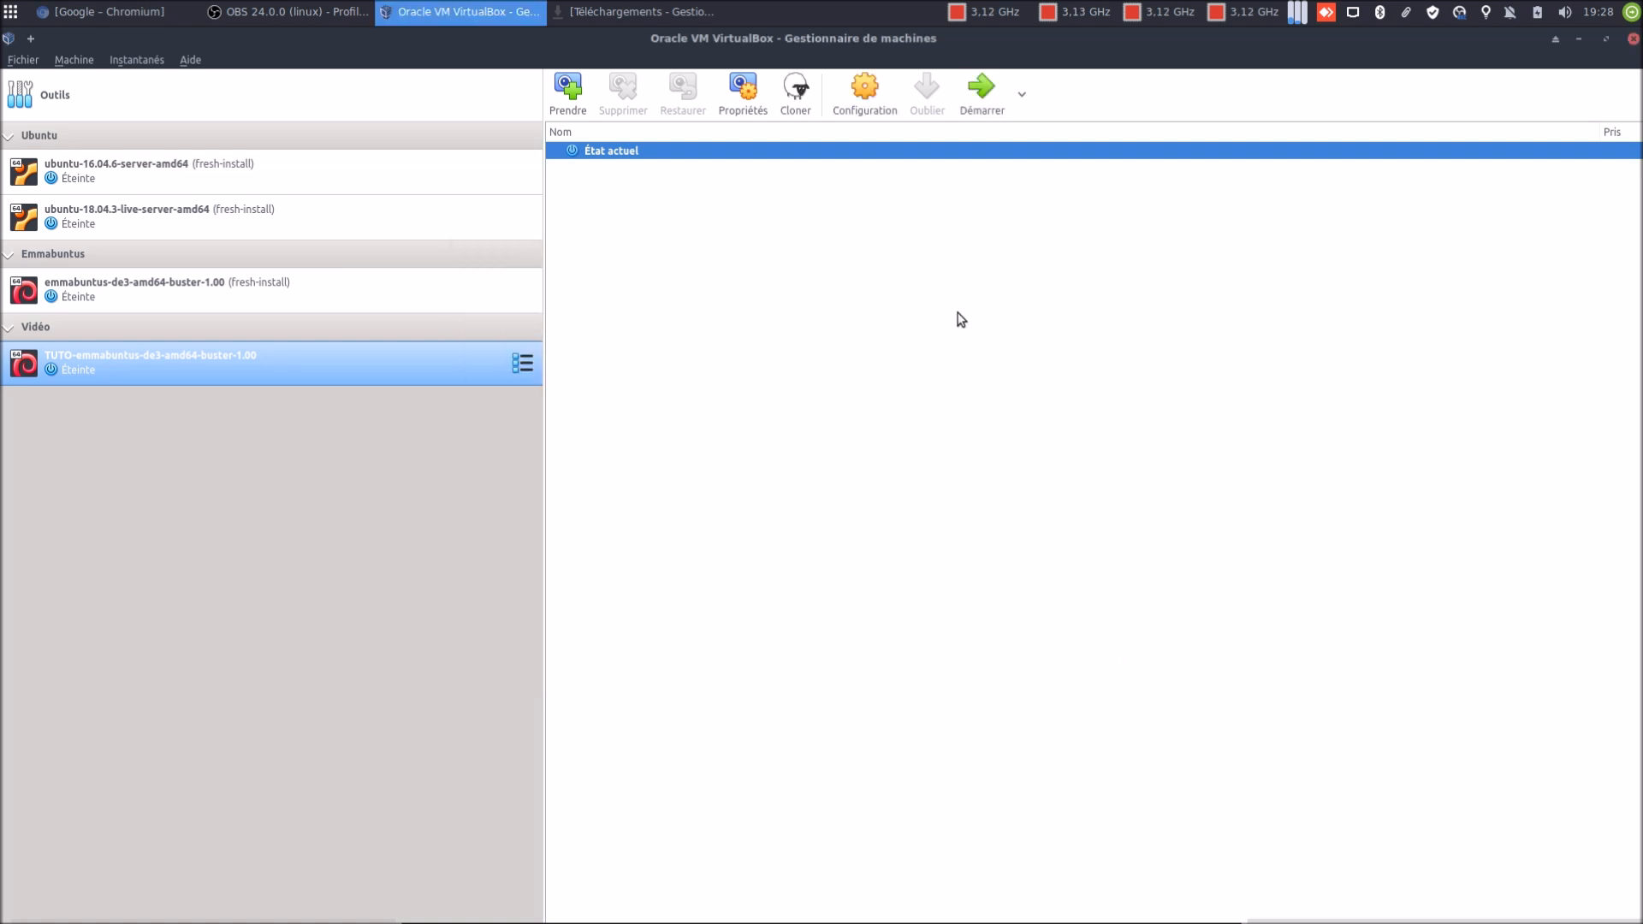
pyautogui.click(567, 101)
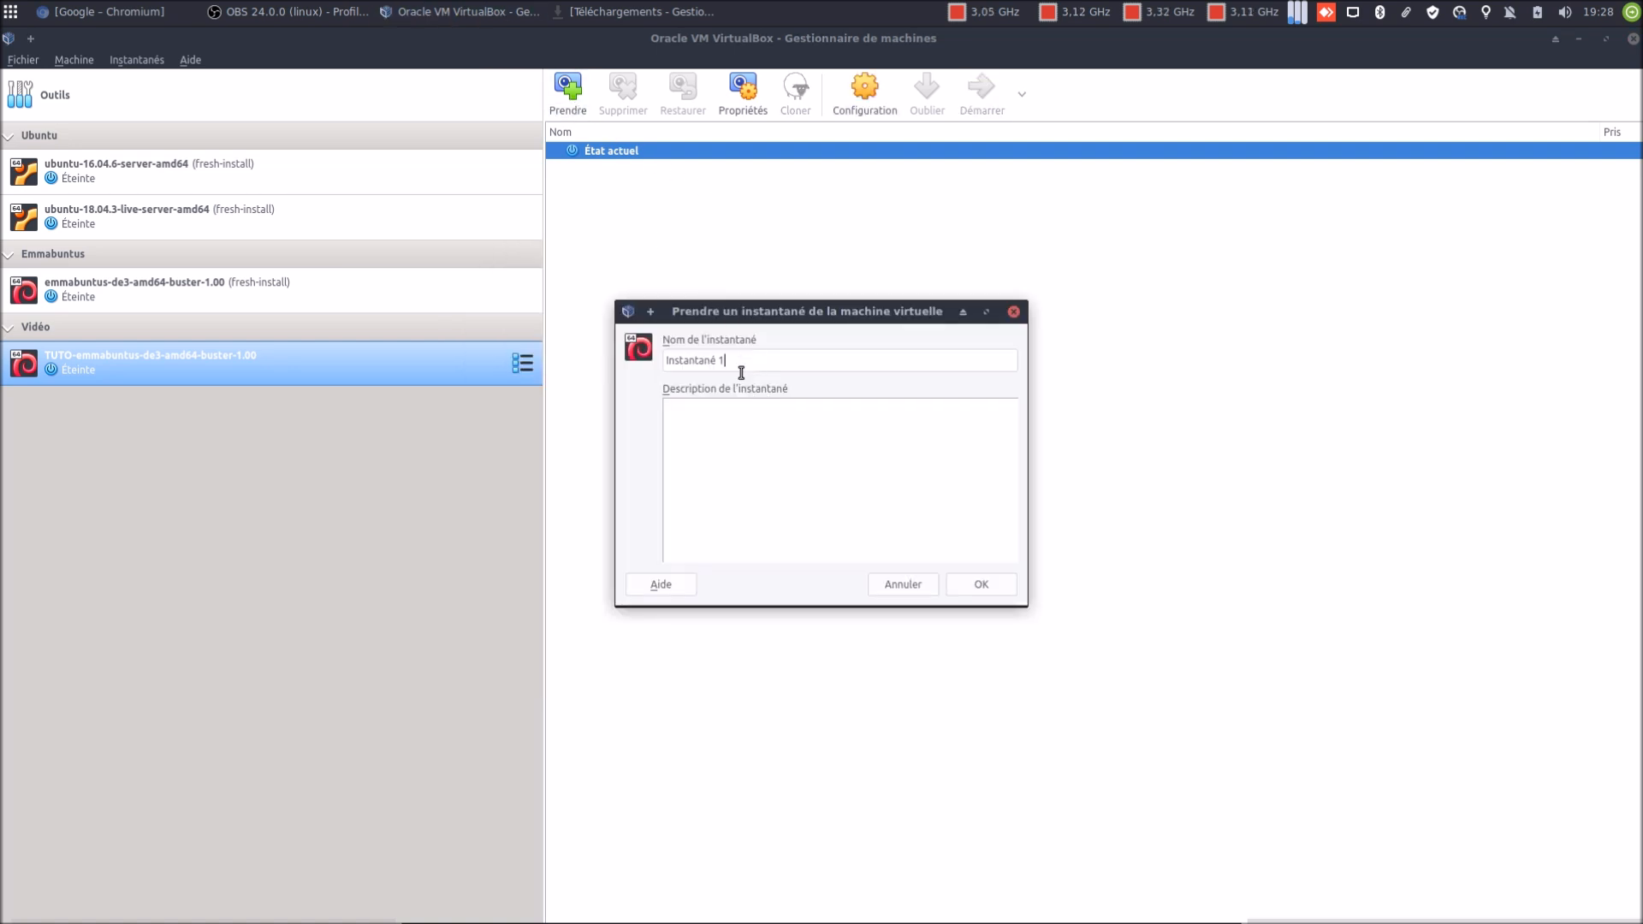
# Save the snapshot as 'configuration' and start the TUTO Emmabuntus VM again
pyautogui.moveTo(741, 364); pyautogui.dragTo(572, 368)
pyautogui.write('configuration')
pyautogui.click(983, 586)
pyautogui.click(980, 89)
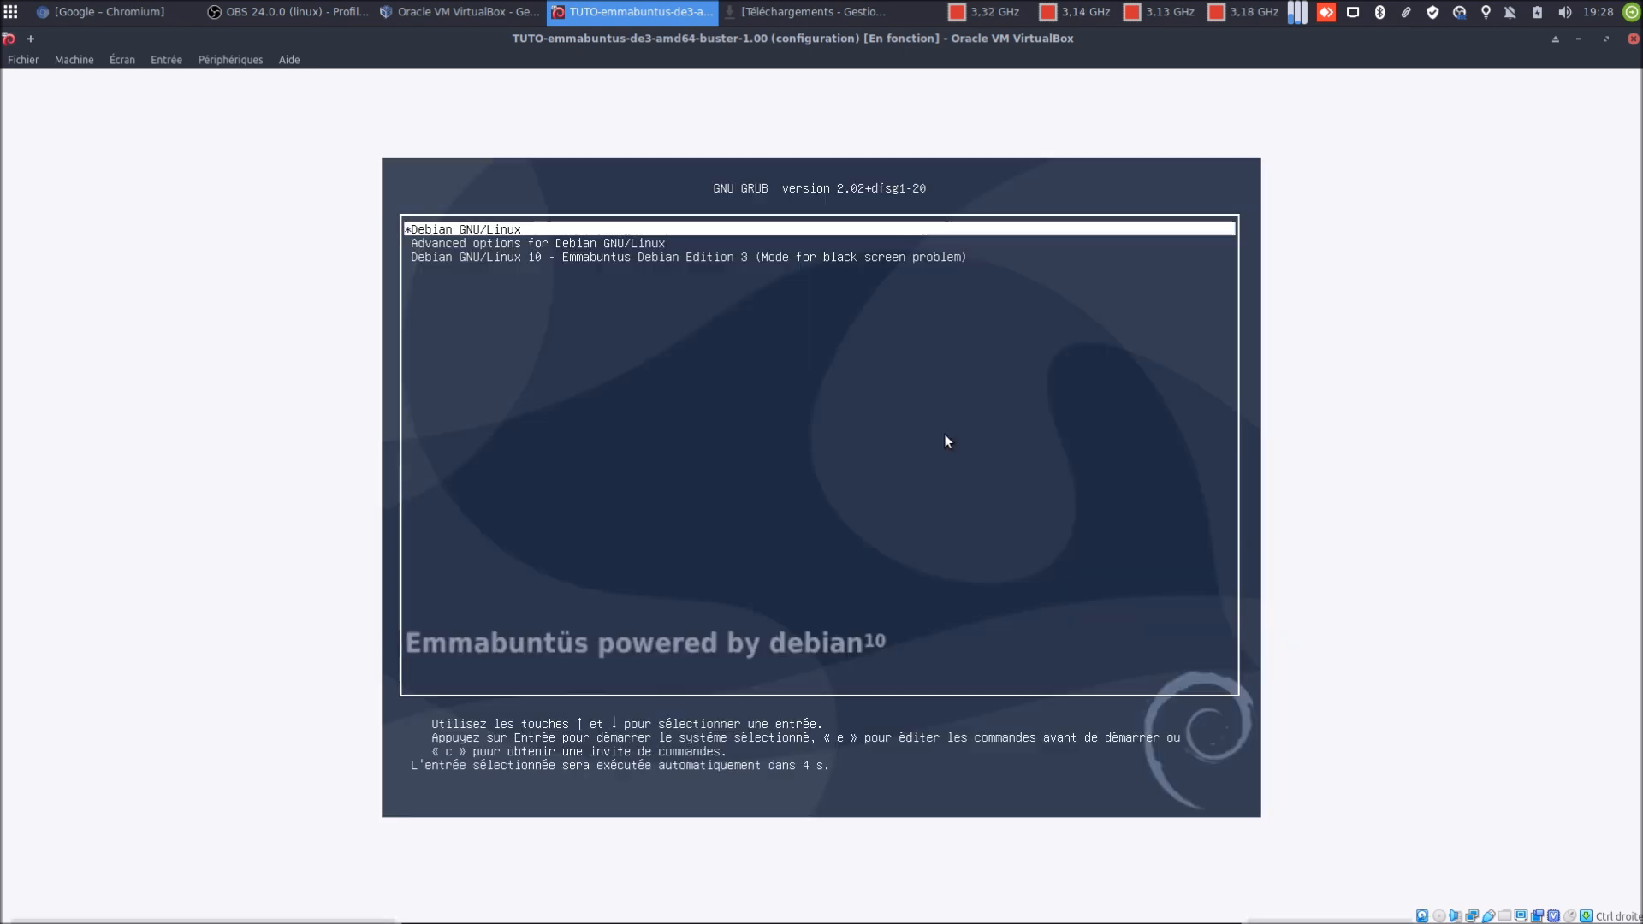
# Stop the GRUB countdown and boot the Debian GNU/Linux entry
pyautogui.press('Down')
pyautogui.press('Down')
pyautogui.press('Up')
pyautogui.press('Up')
pyautogui.press('Return')
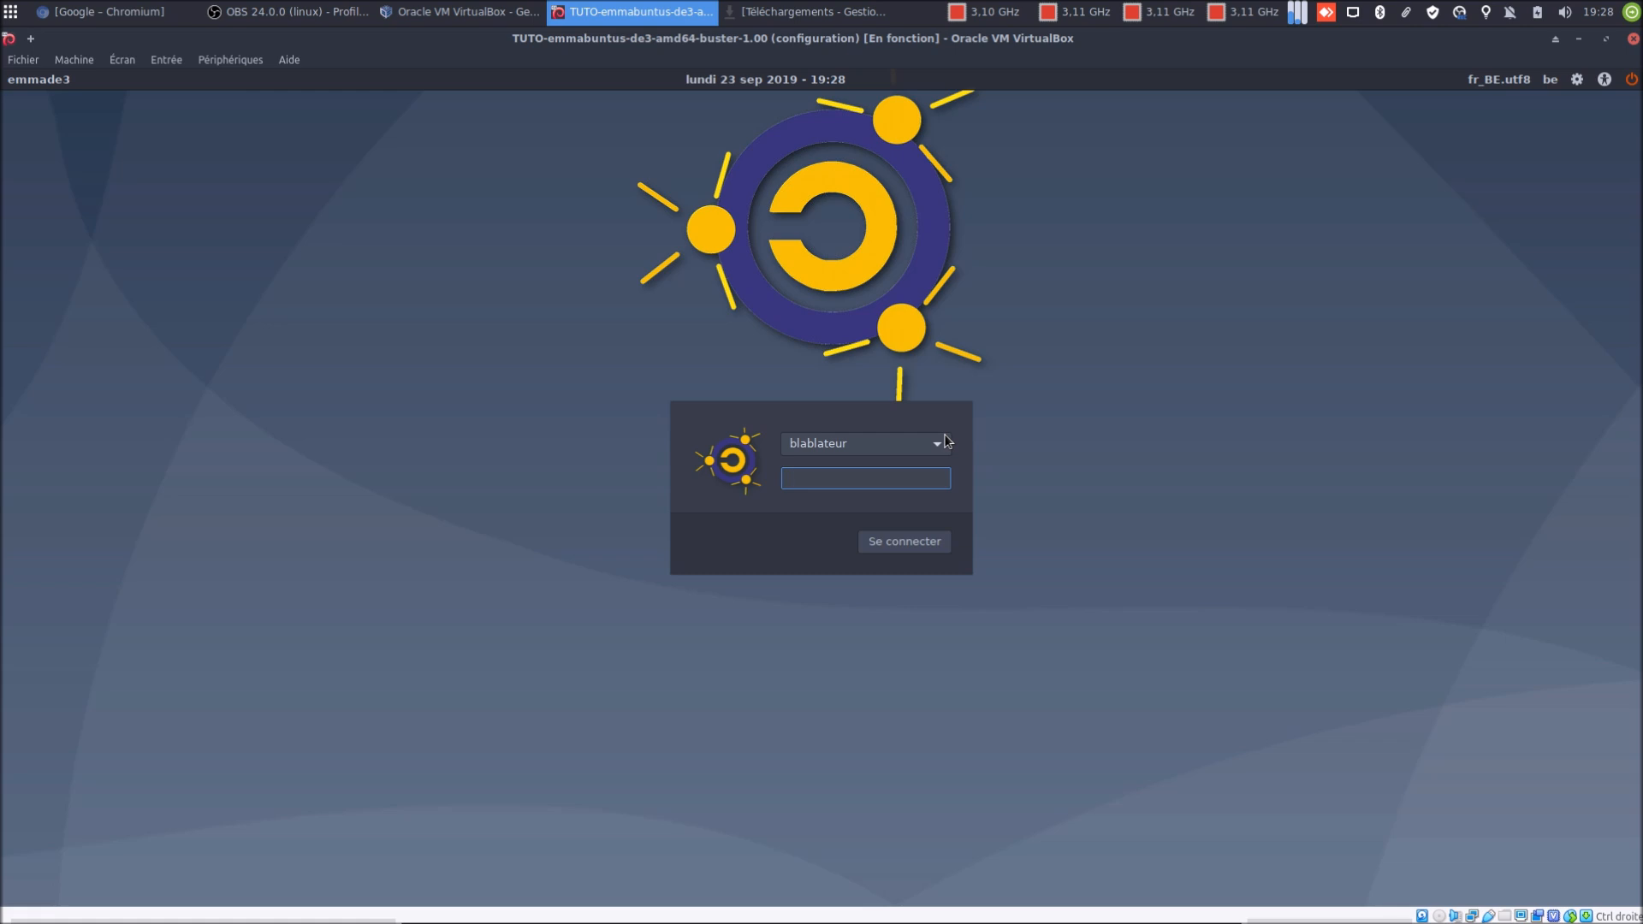
# Log in with the account password and confirm the Emmabuntus Debian Edition 3 welcome message
pyautogui.write('••••••')
pyautogui.press('Return')
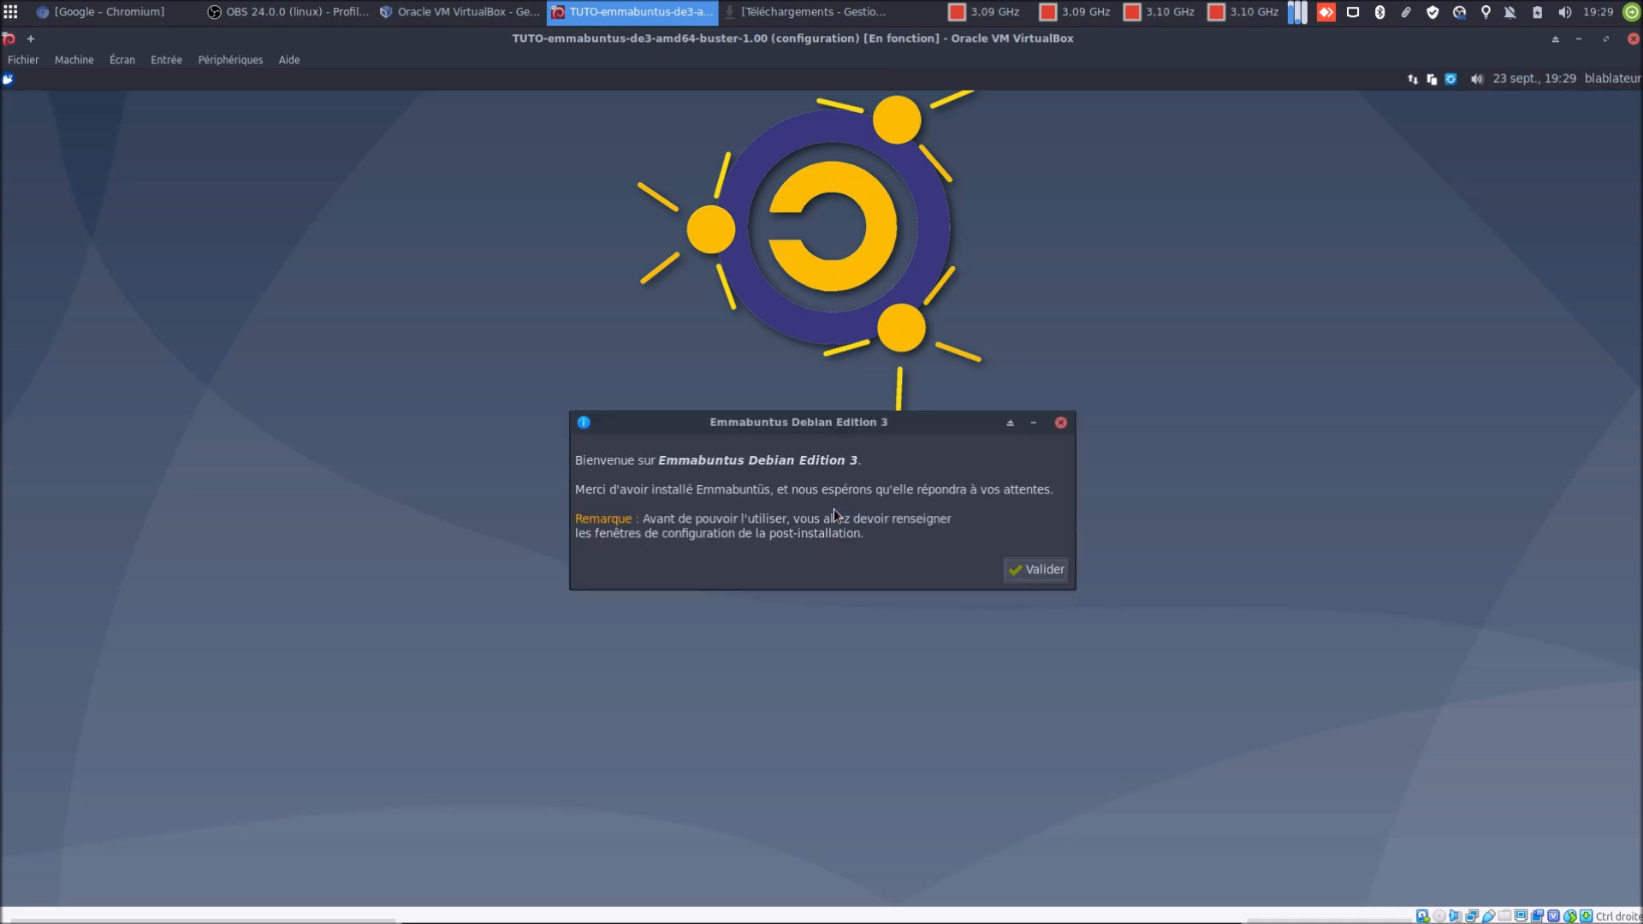
pyautogui.click(1018, 579)
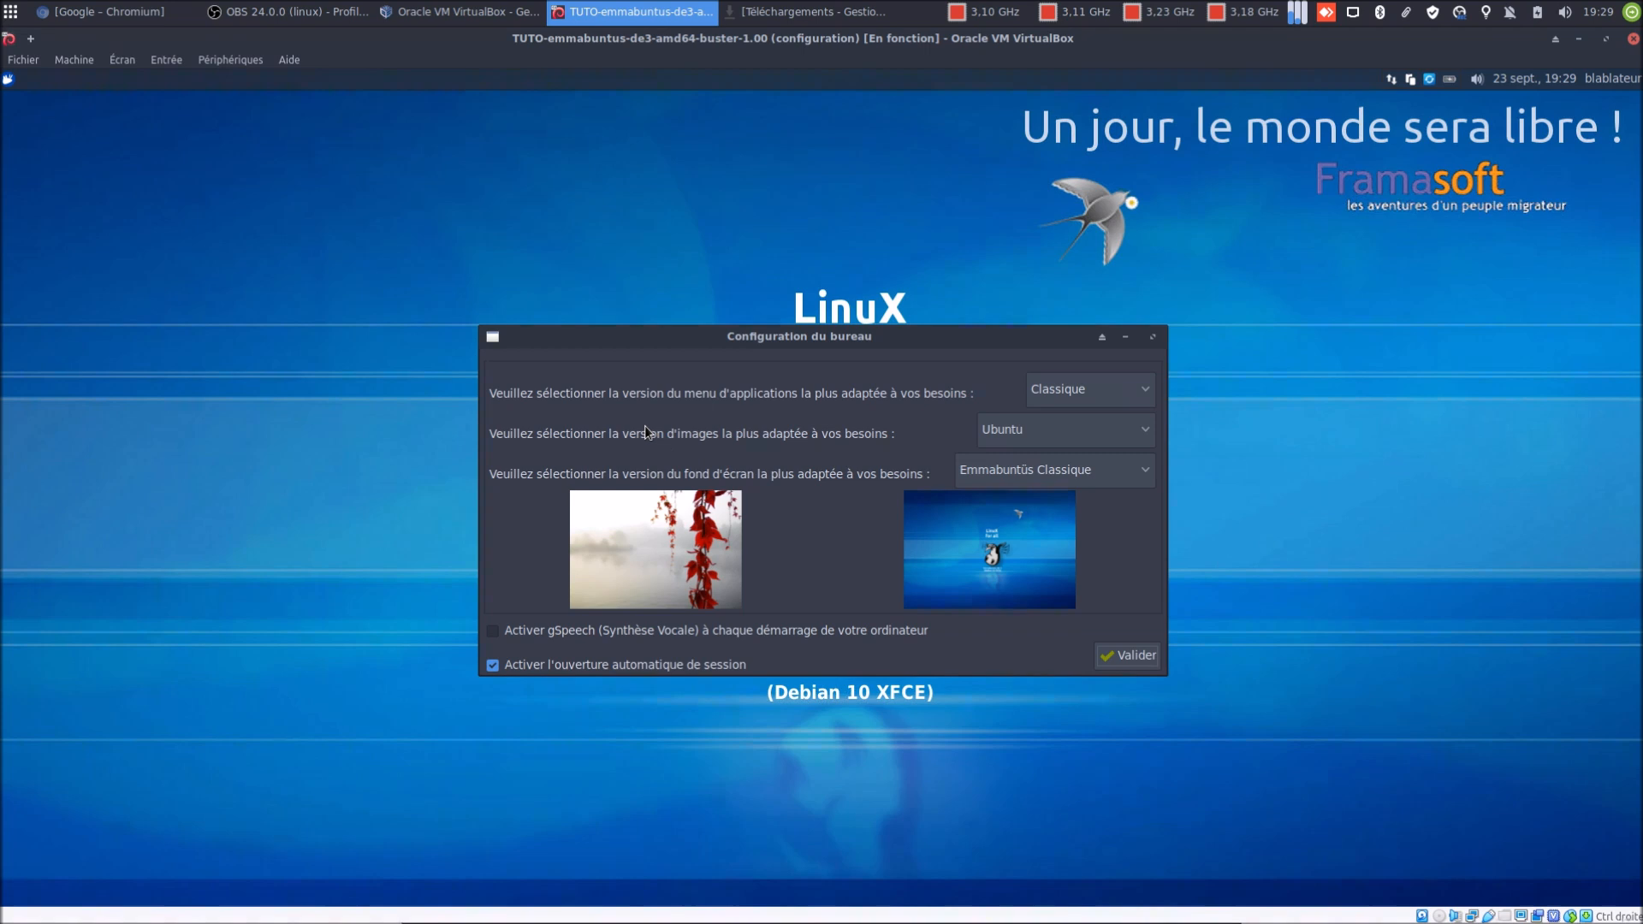
# Choose Whisker menu, Ubuntu images and Emmabuntus-Wallpaper-02, disable automatic login, and validate
pyautogui.moveTo(1043, 395)
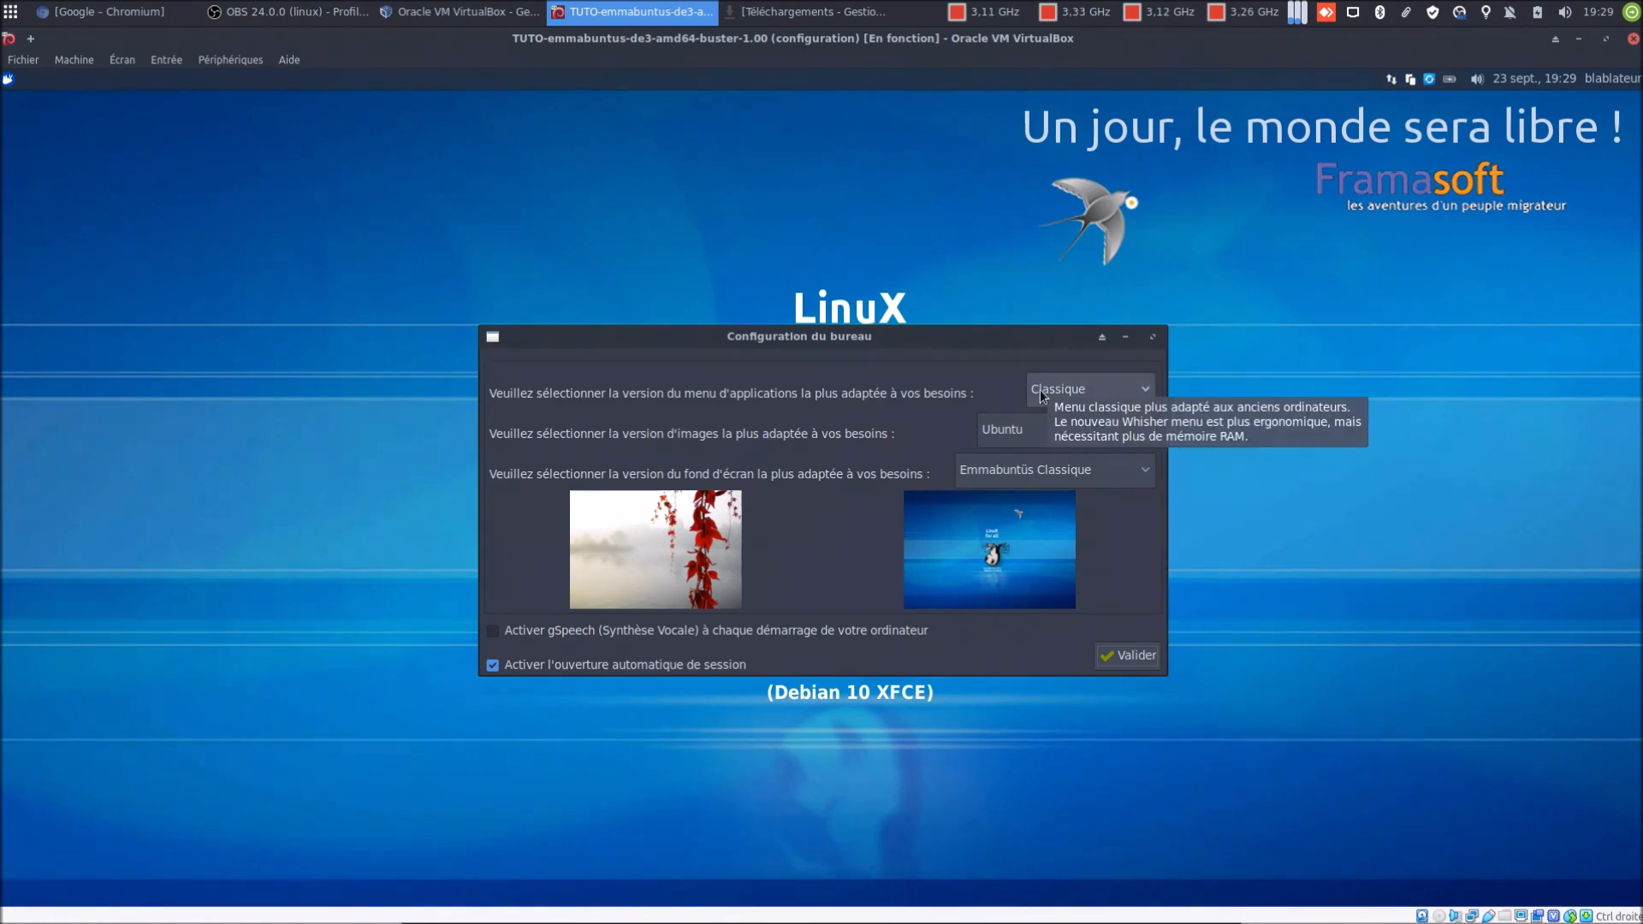
pyautogui.click(7, 79)
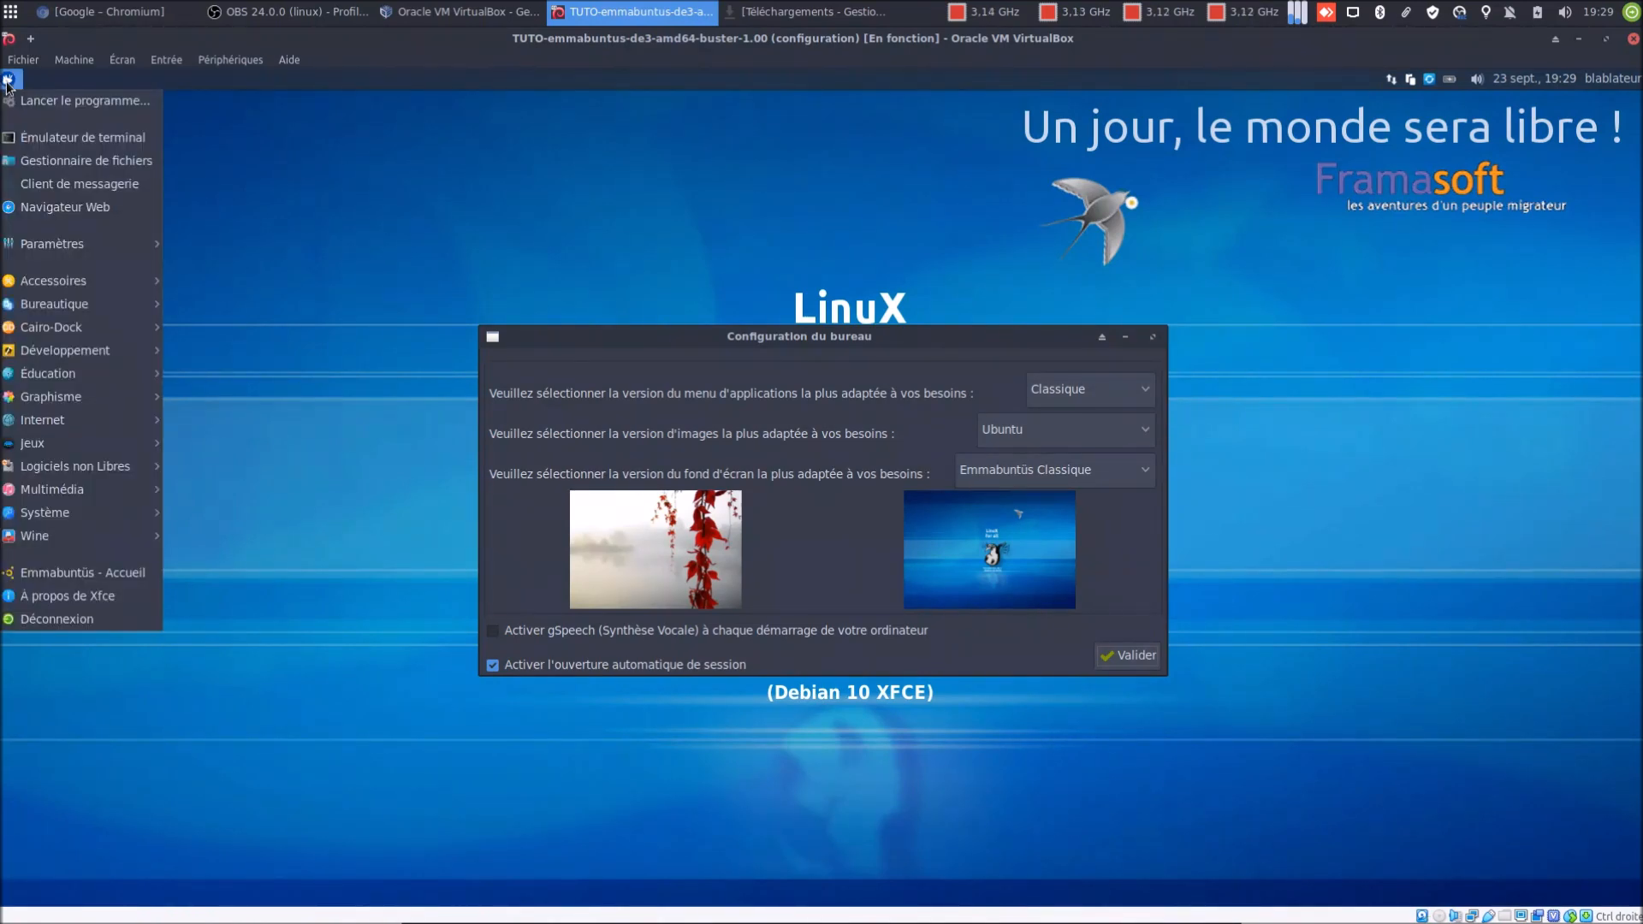
pyautogui.click(1005, 404)
pyautogui.click(1071, 391)
pyautogui.click(1082, 413)
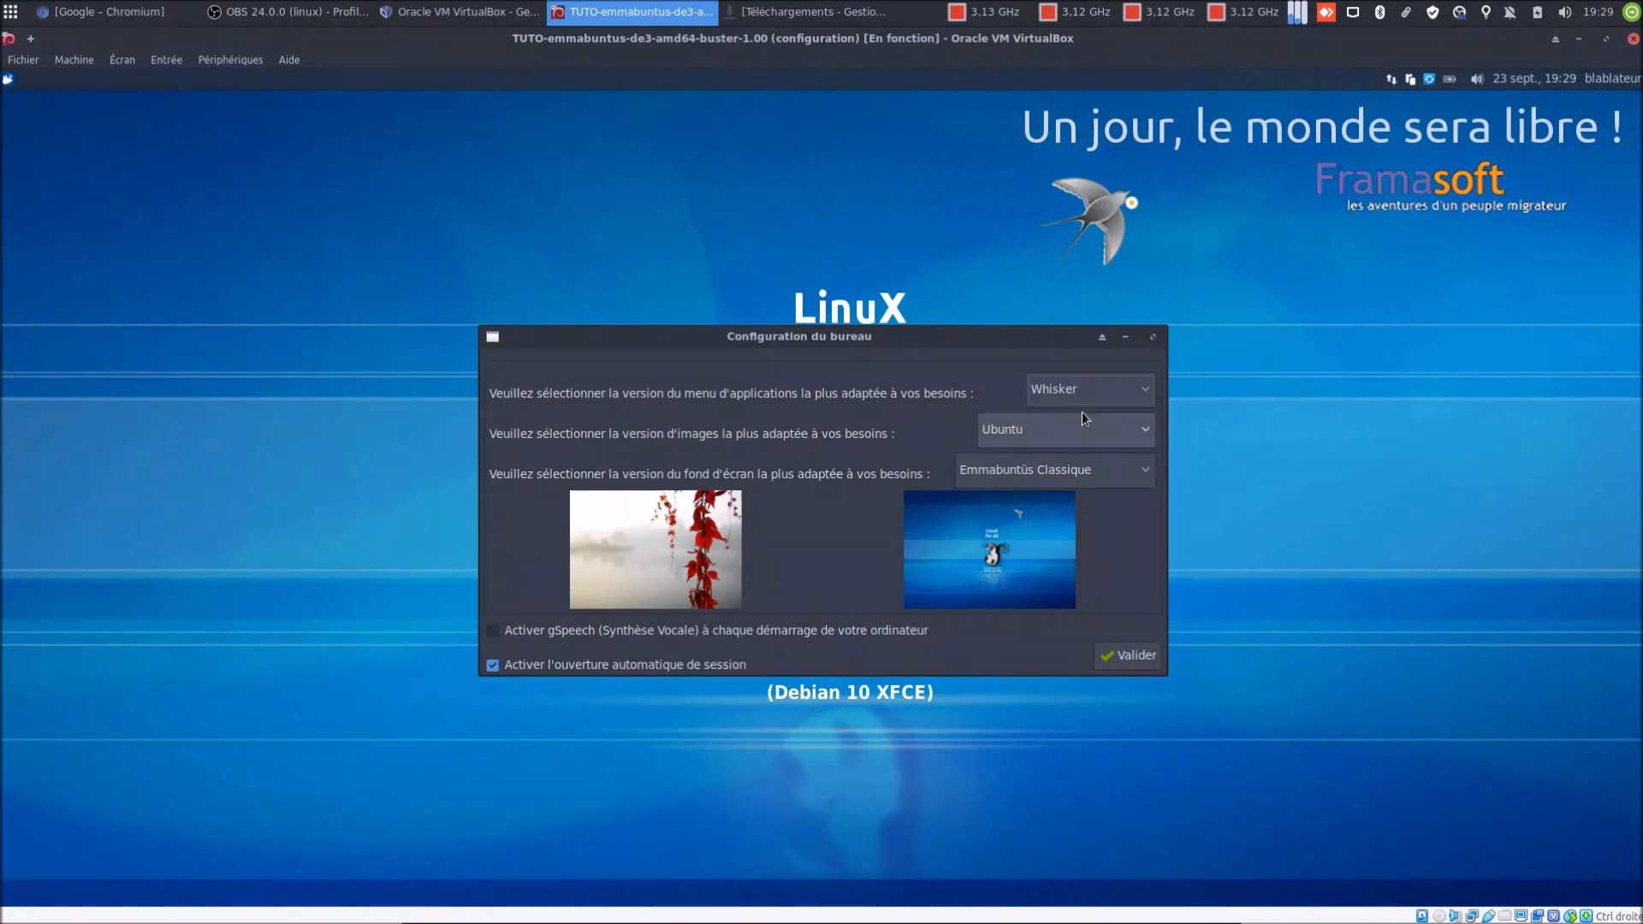
pyautogui.click(1032, 424)
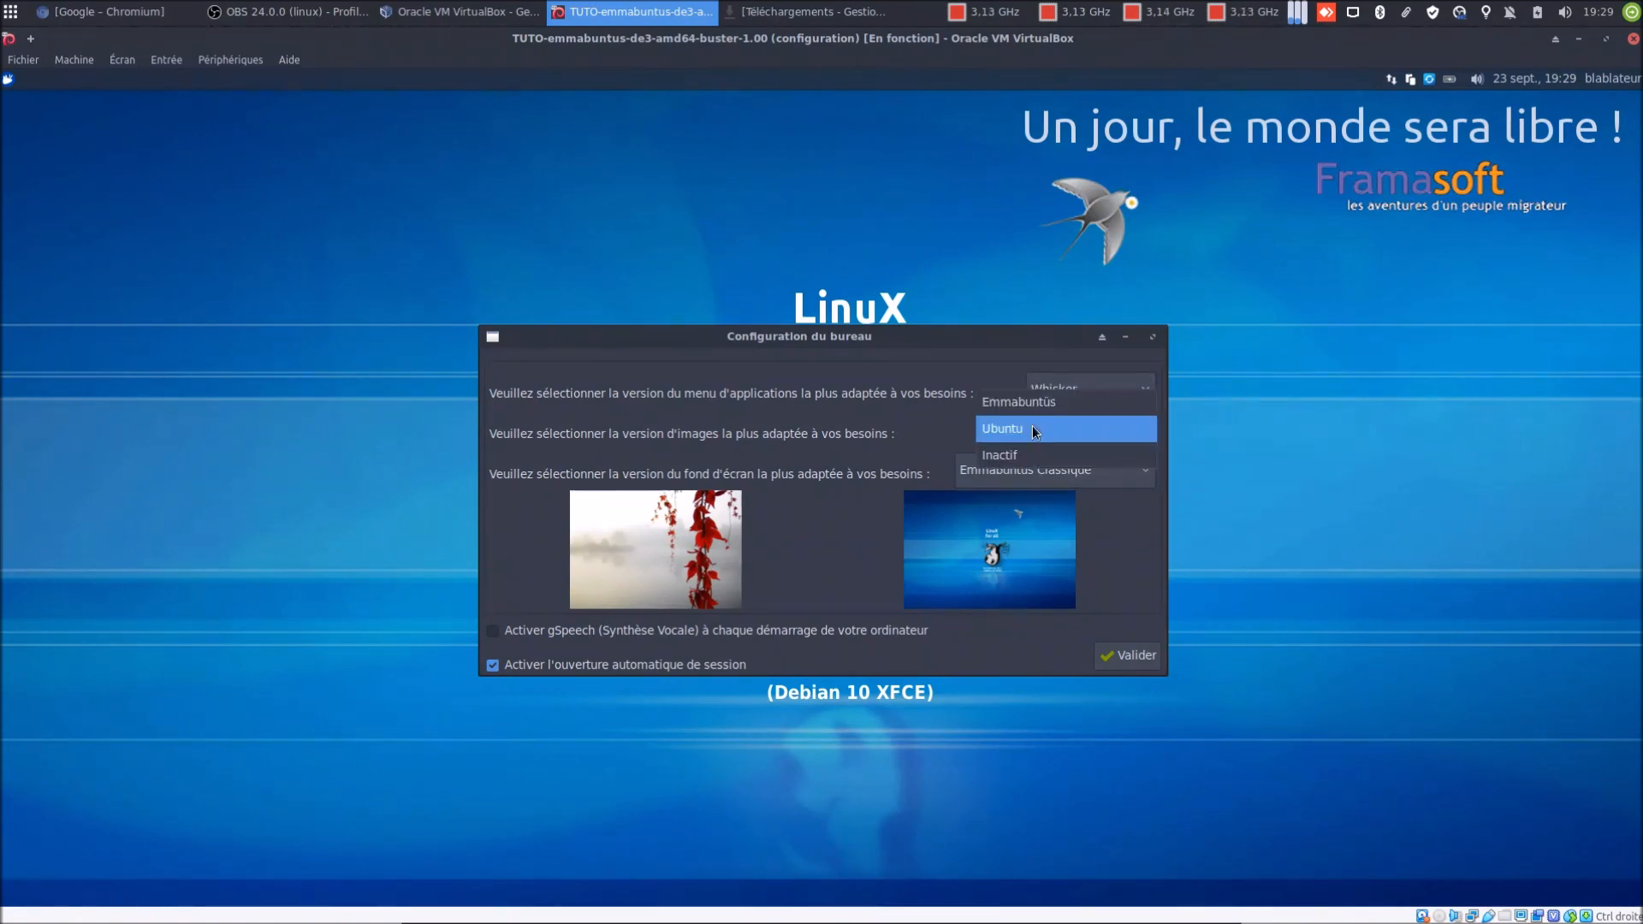
pyautogui.click(1032, 428)
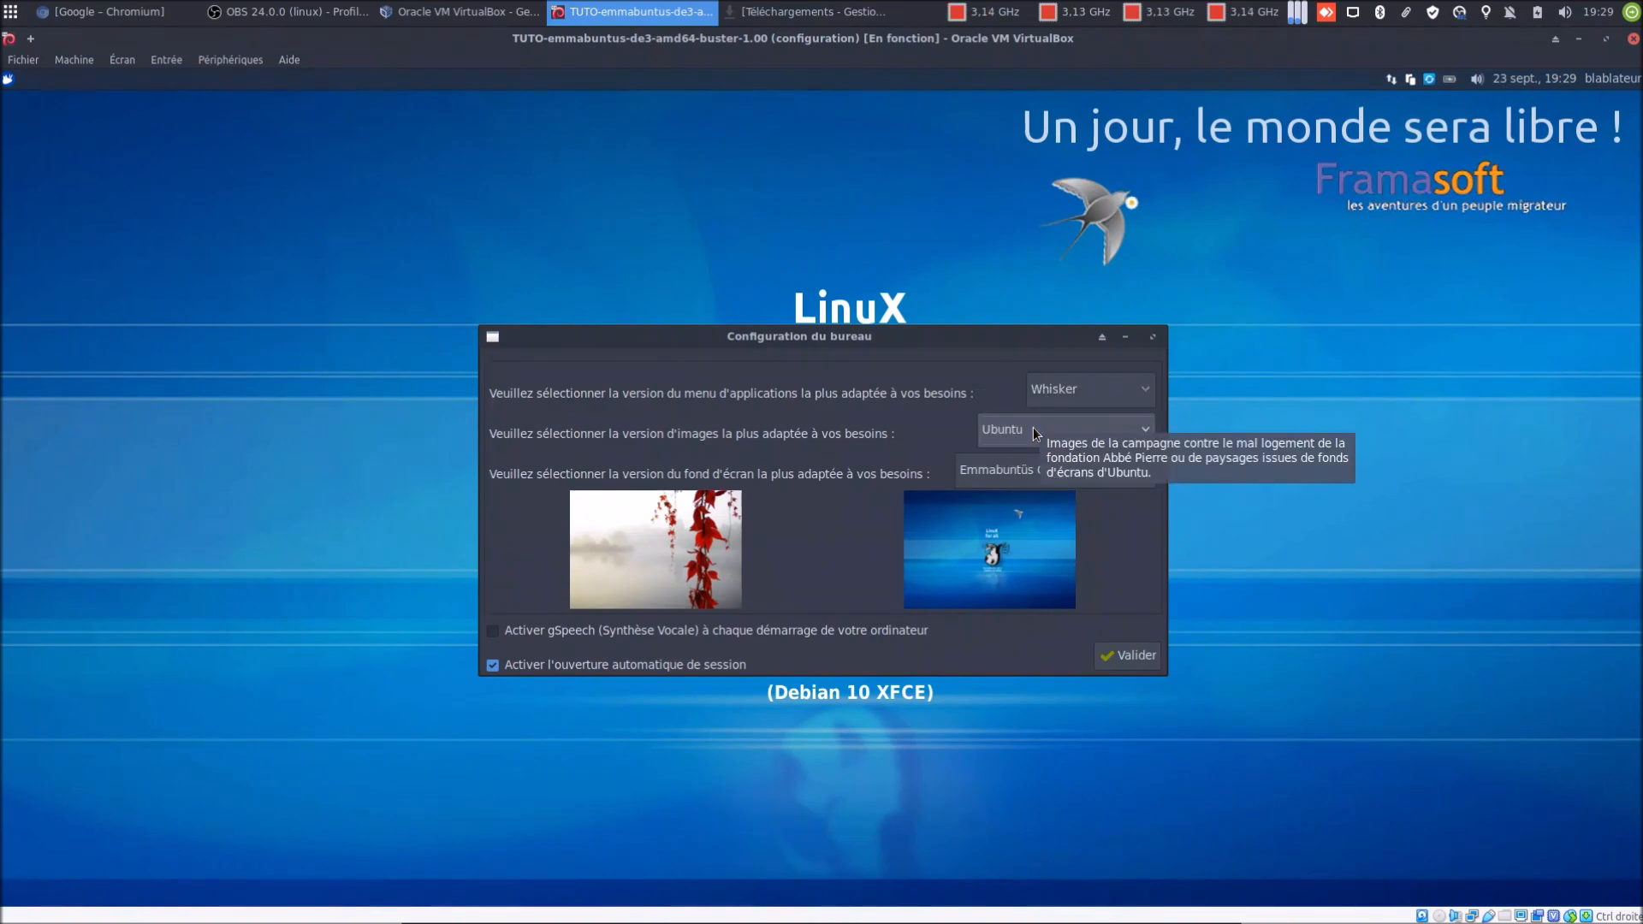
pyautogui.click(1005, 470)
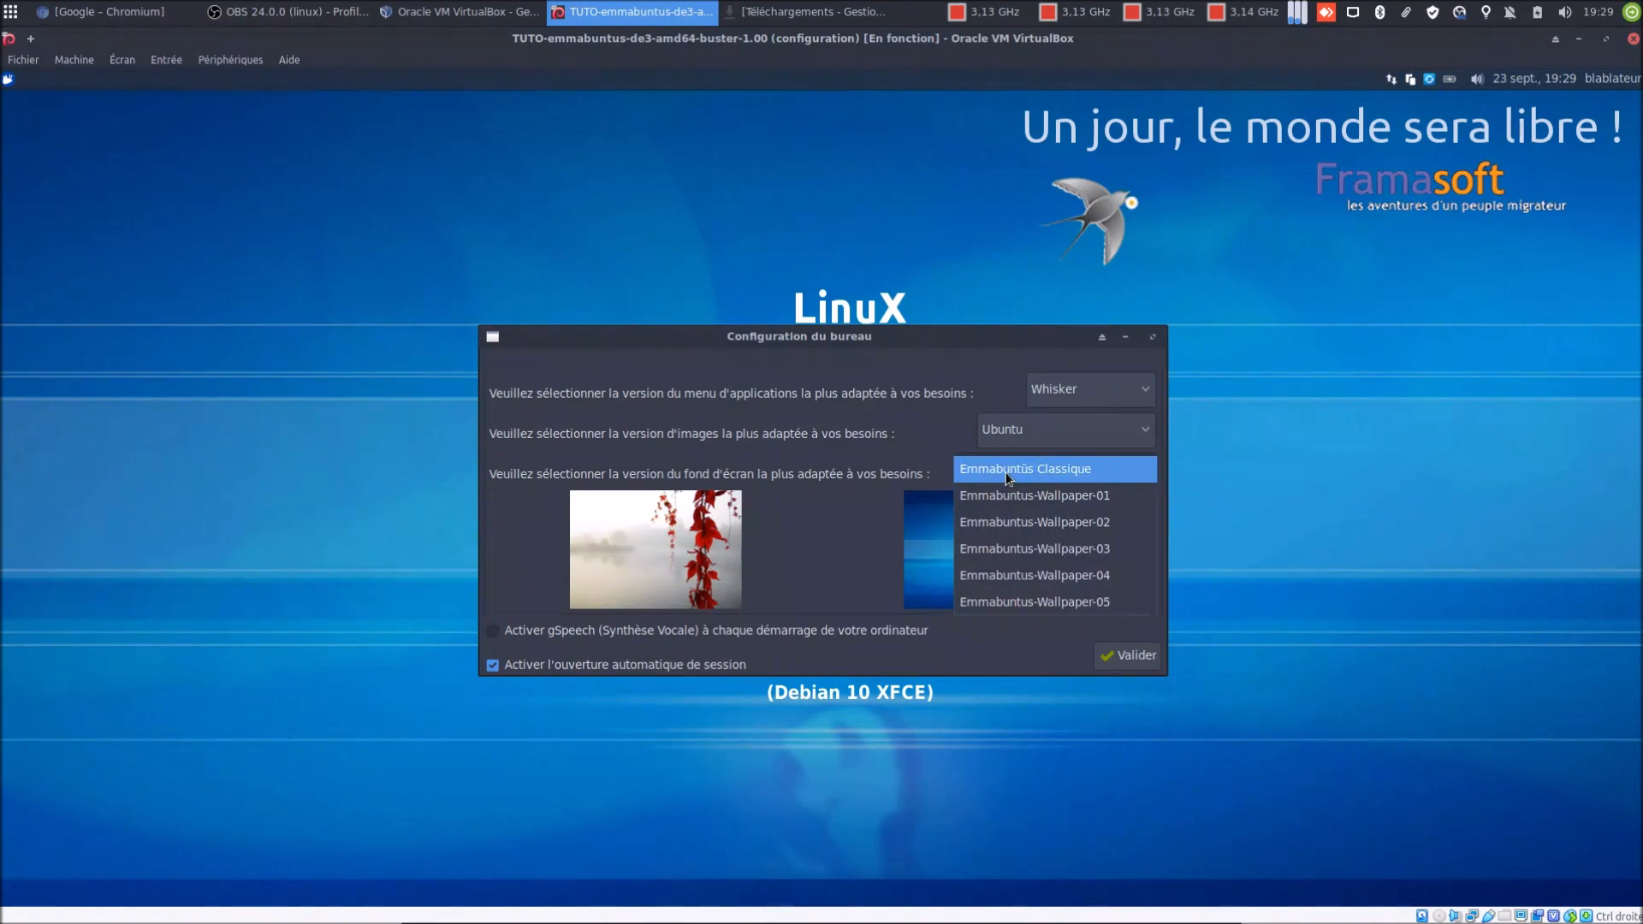
pyautogui.click(1029, 521)
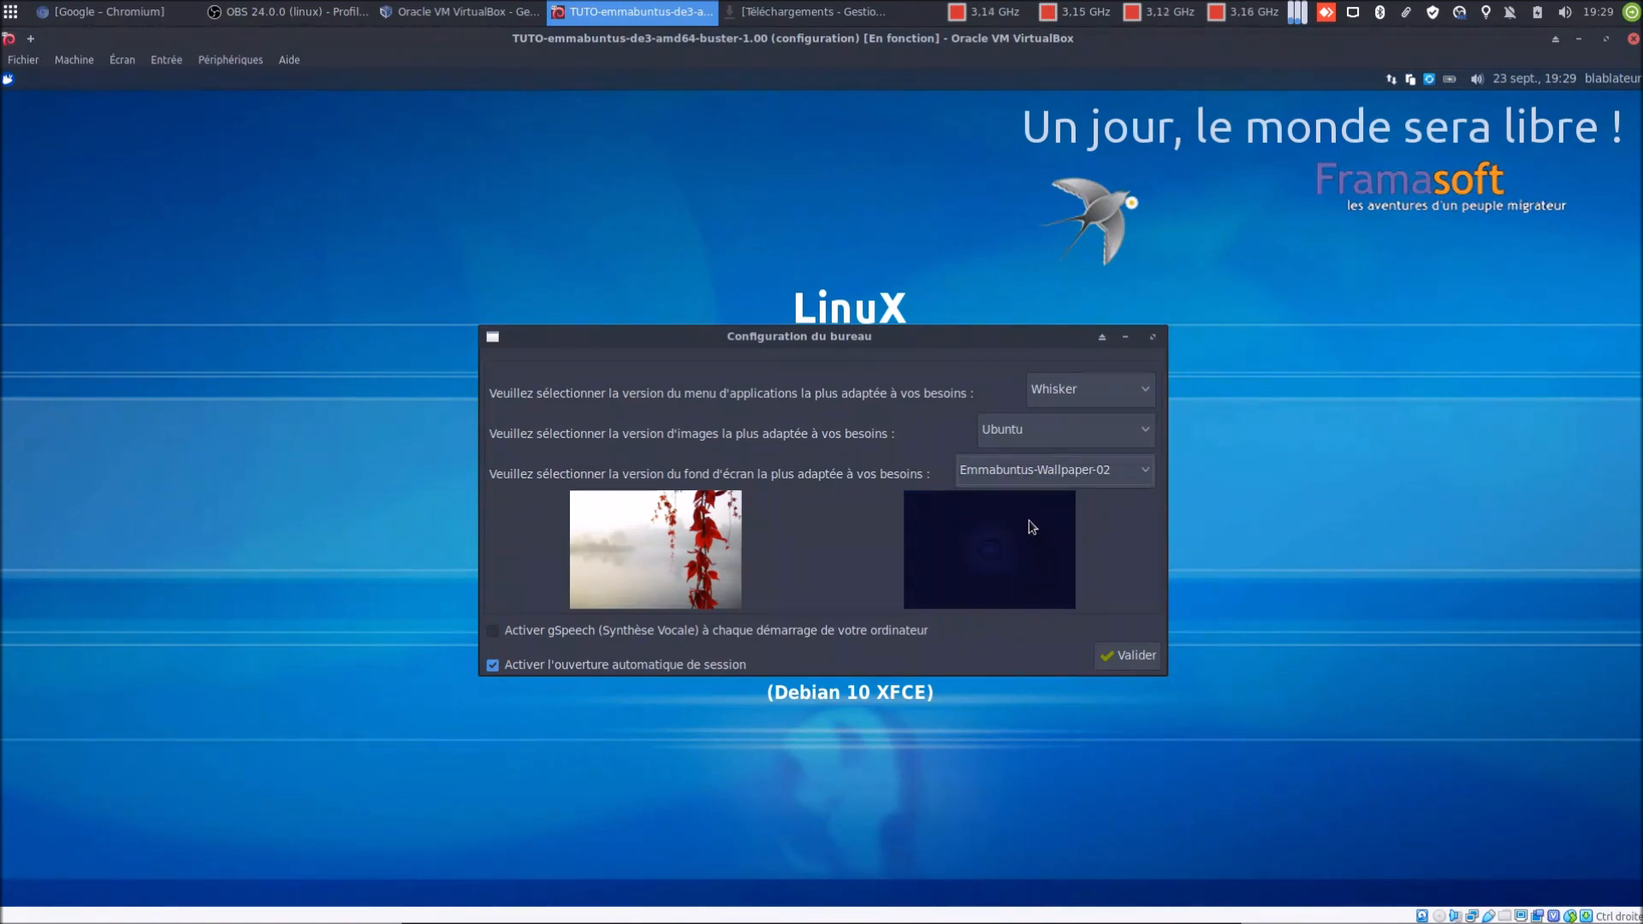
pyautogui.click(575, 662)
pyautogui.click(1114, 656)
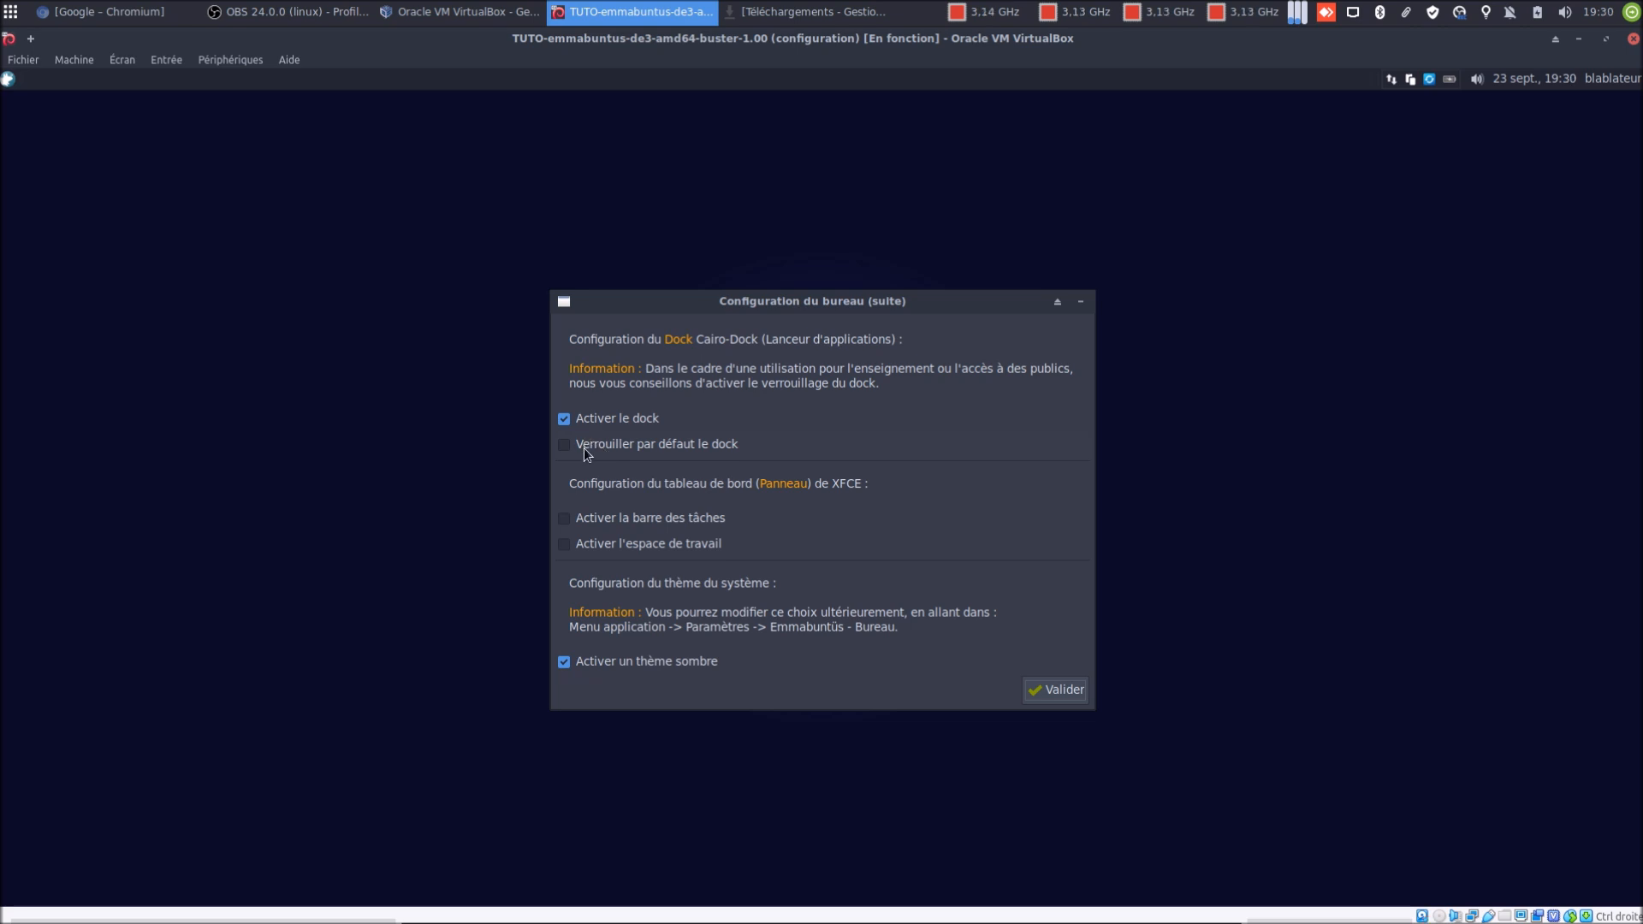
# Enable the XFCE taskbar and select the Complète dock version with all applications
pyautogui.click(610, 522)
pyautogui.click(1064, 693)
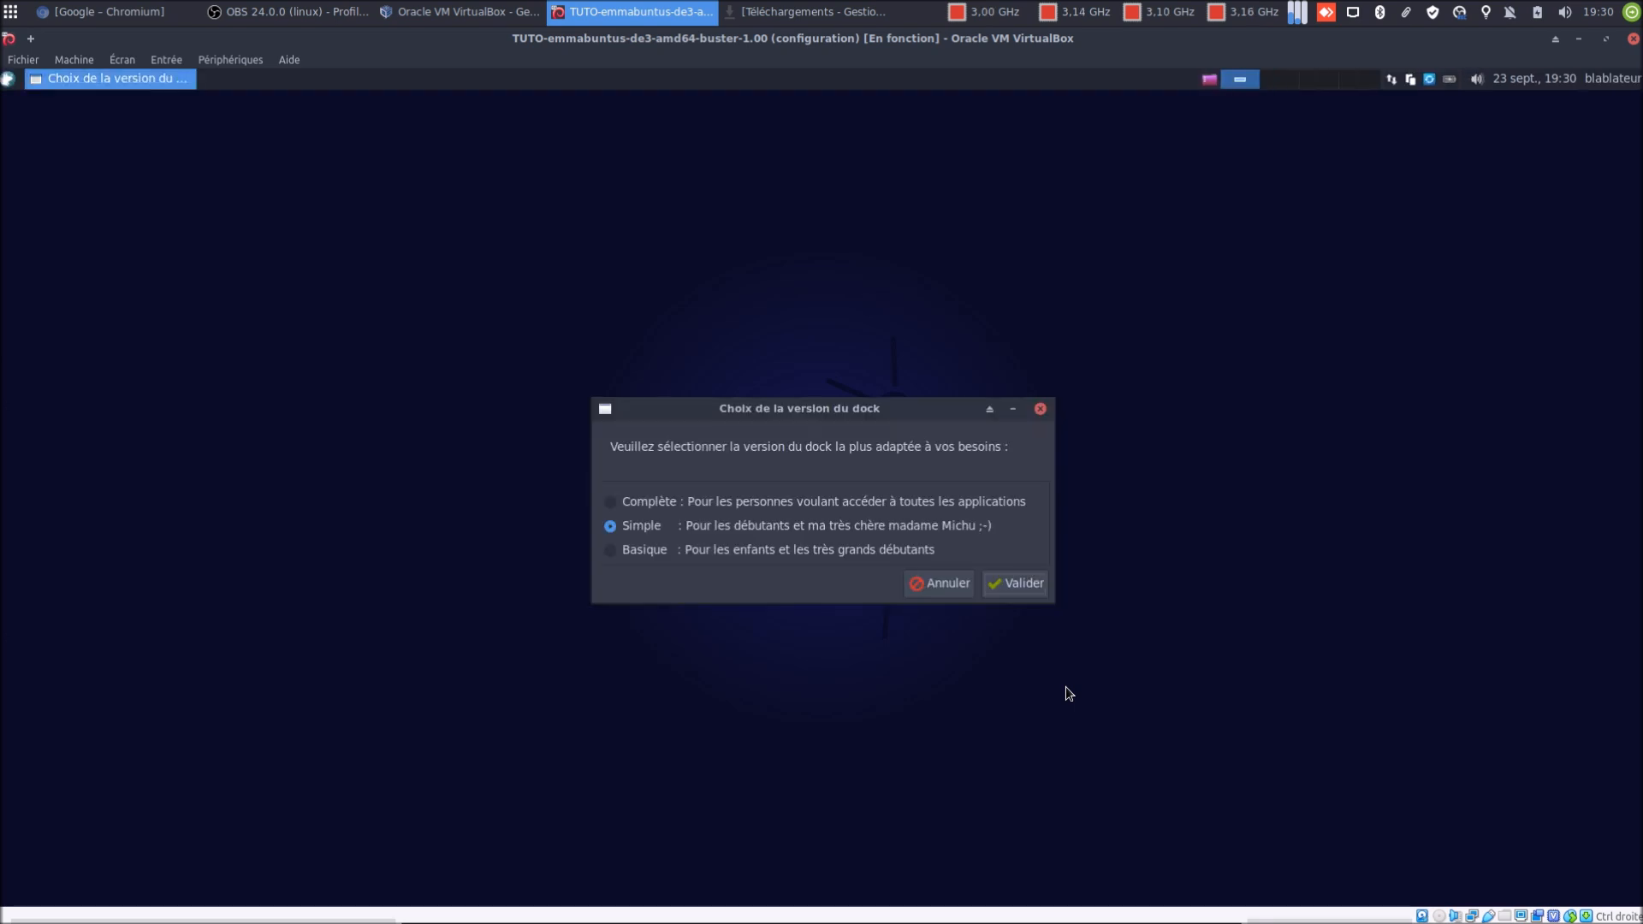
pyautogui.click(664, 510)
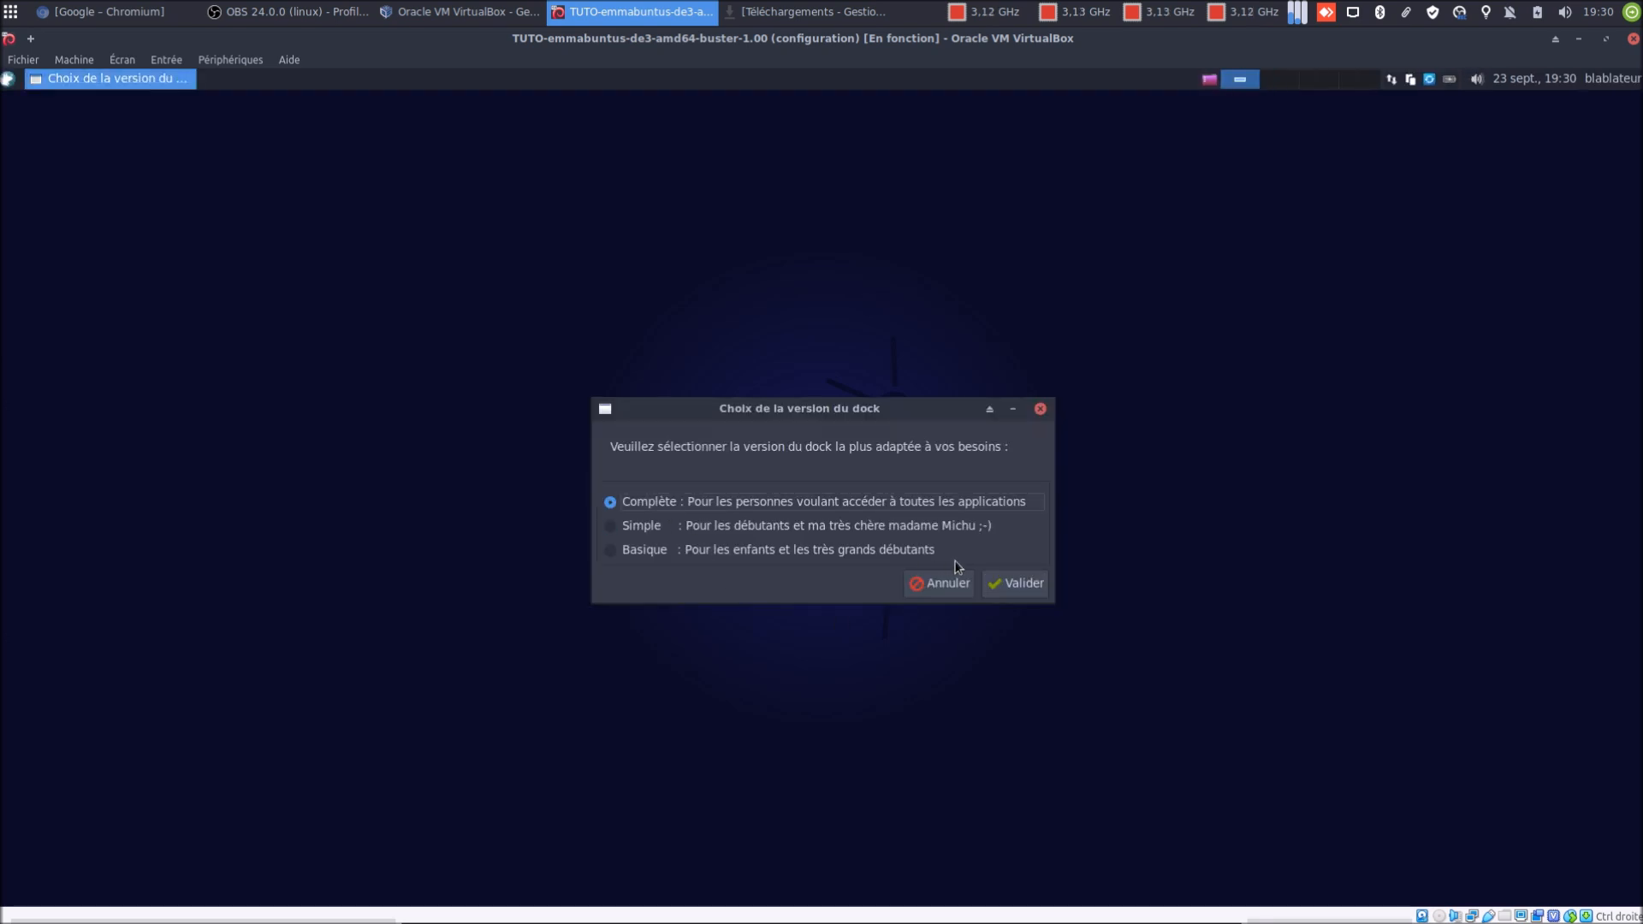
pyautogui.click(1013, 588)
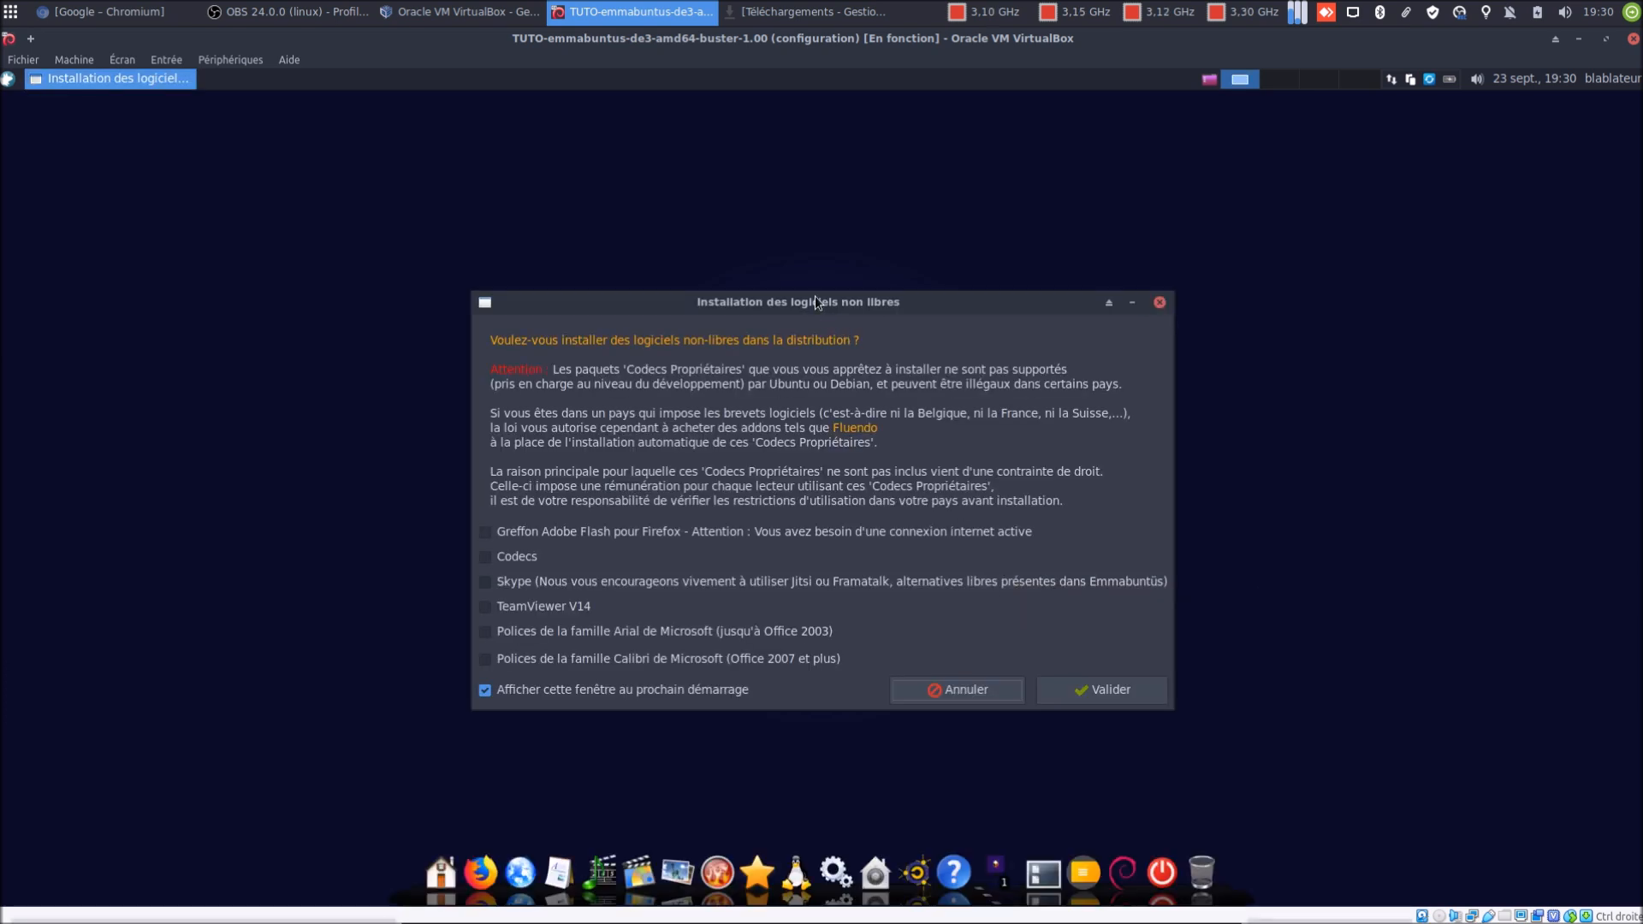
# Leave all non-free software unticked, turn off showing the window at next startup, and confirm
pyautogui.moveTo(819, 304); pyautogui.dragTo(806, 272)
pyautogui.click(614, 659)
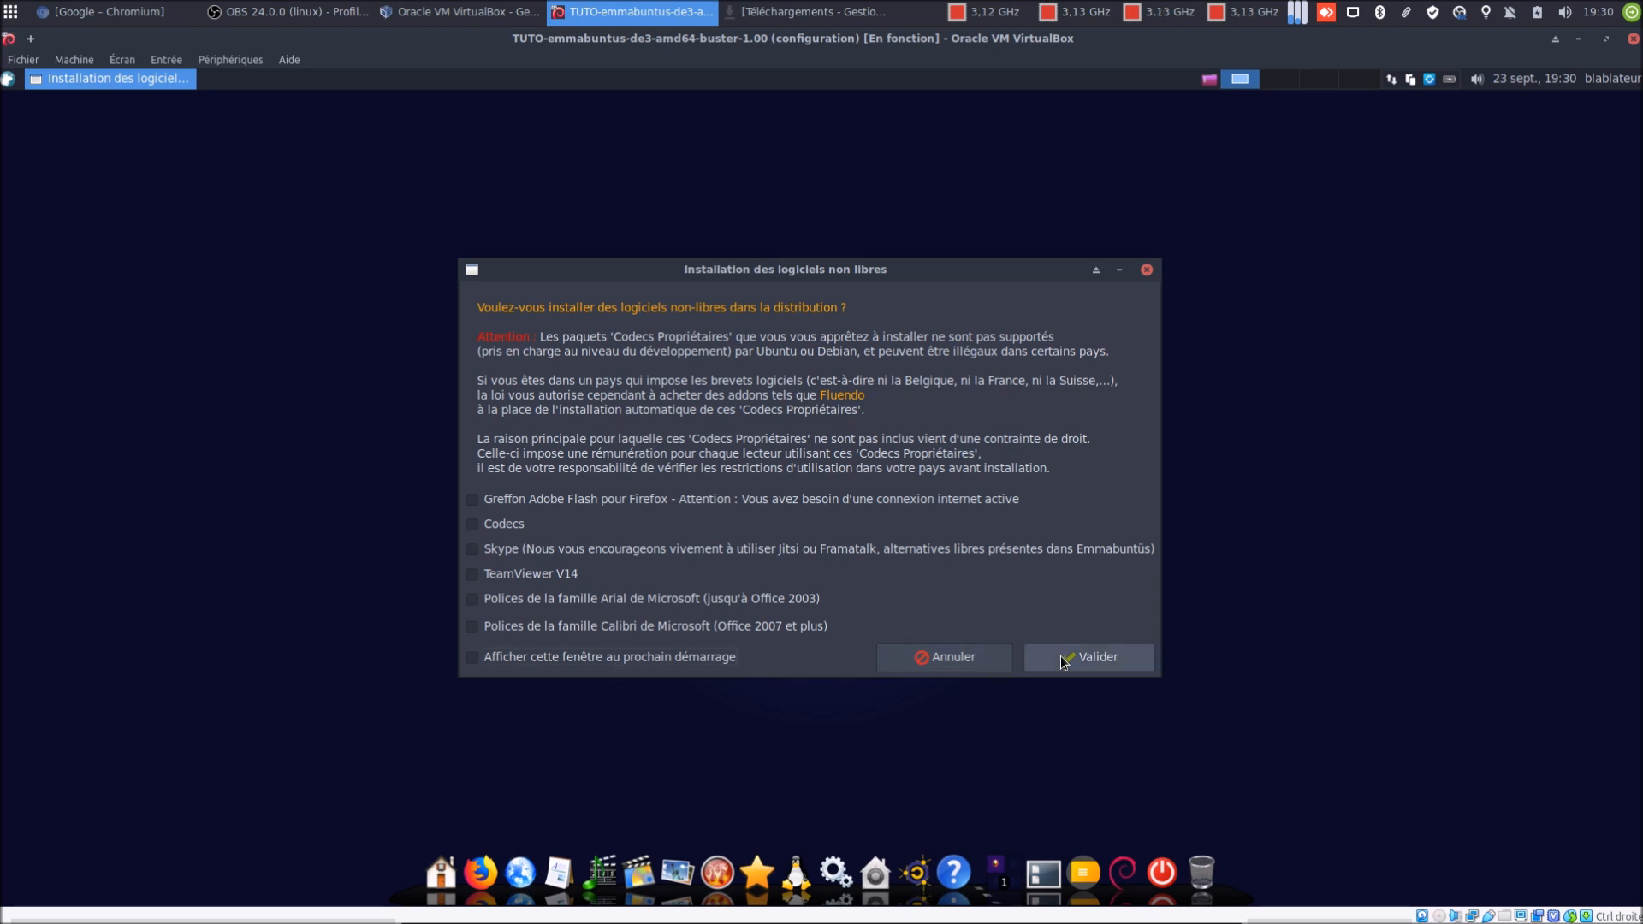
pyautogui.click(1060, 655)
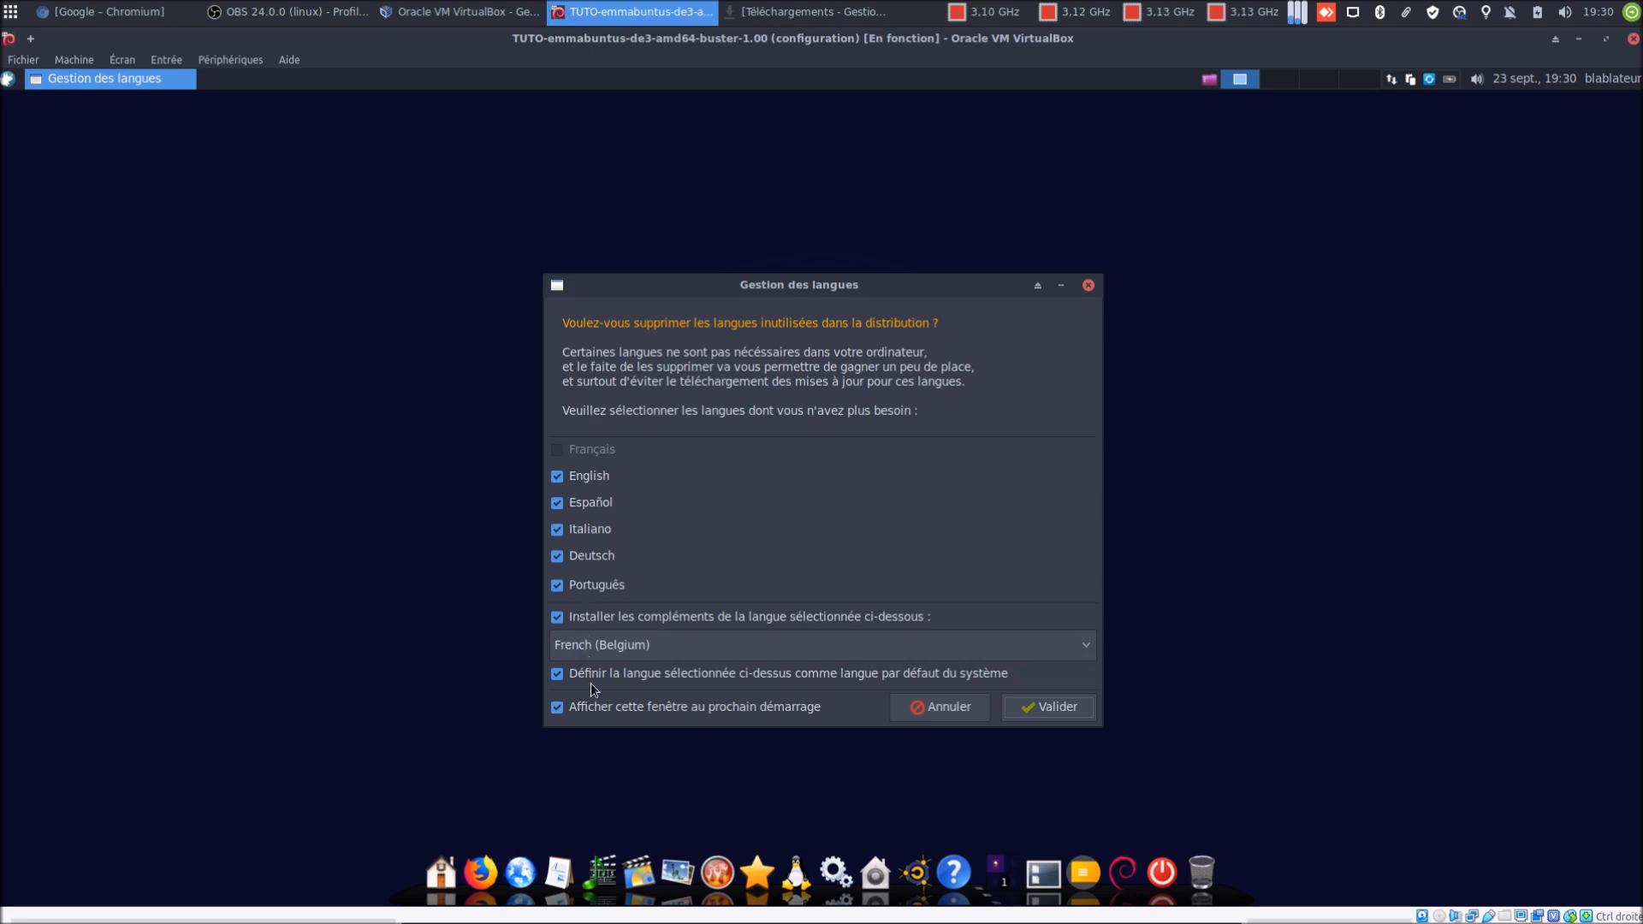
# In Gestion des langues, turn off showing the window at next startup and confirm removing unused languages
pyautogui.click(577, 710)
pyautogui.click(1036, 709)
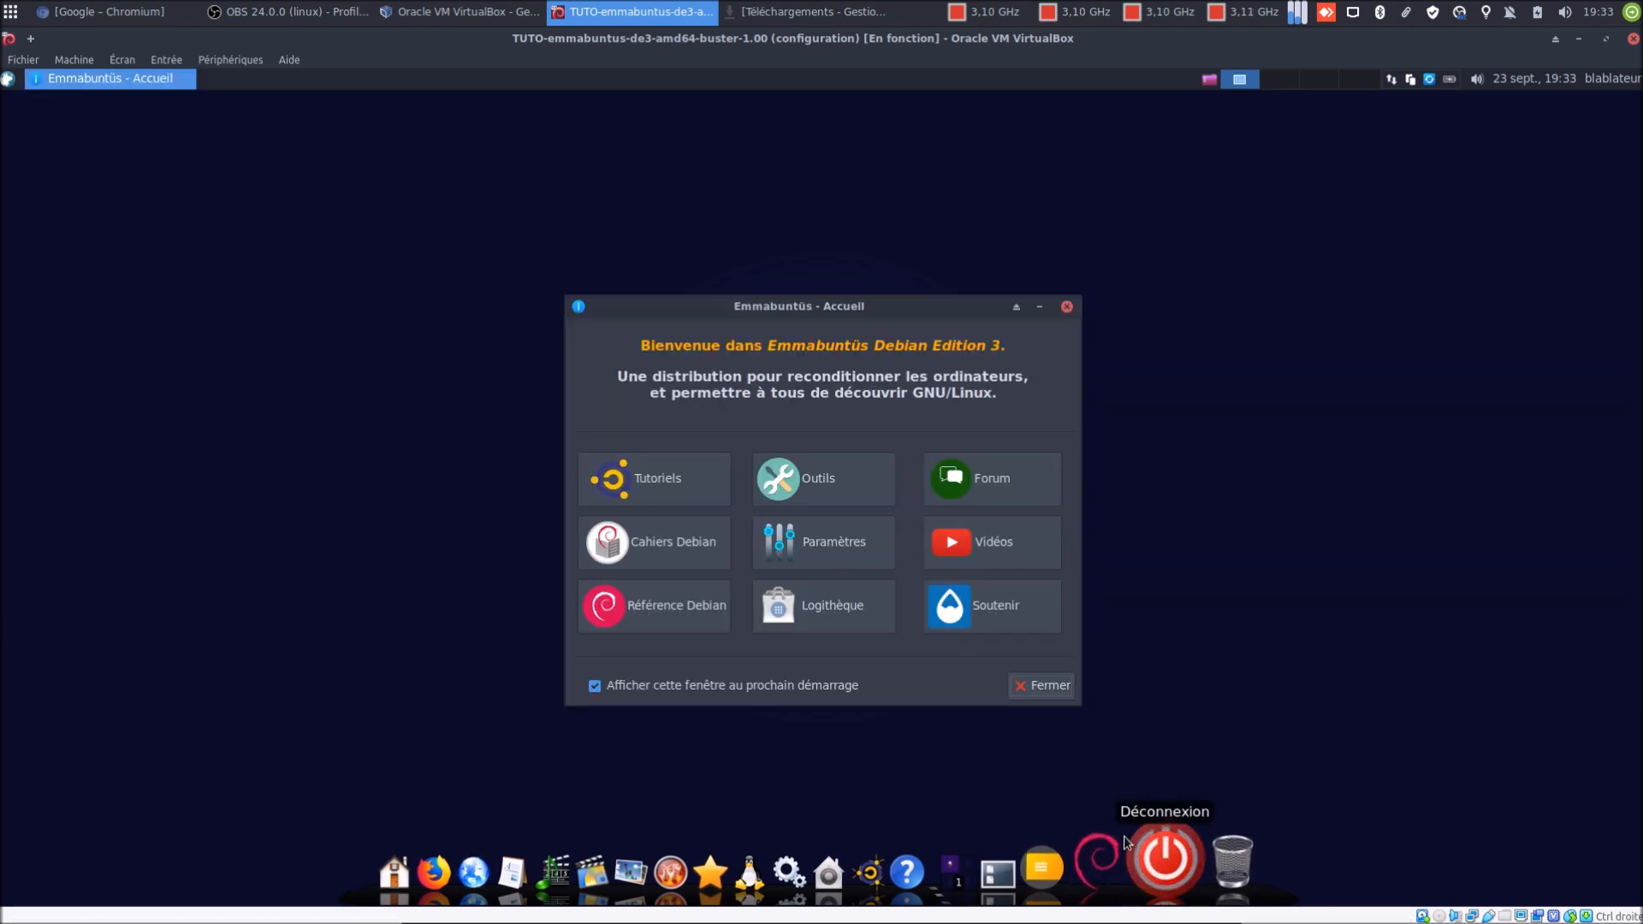
# Close the Emmabuntüs - Accueil window, then shut down the guest with Éteindre from the dock
pyautogui.click(1164, 860)
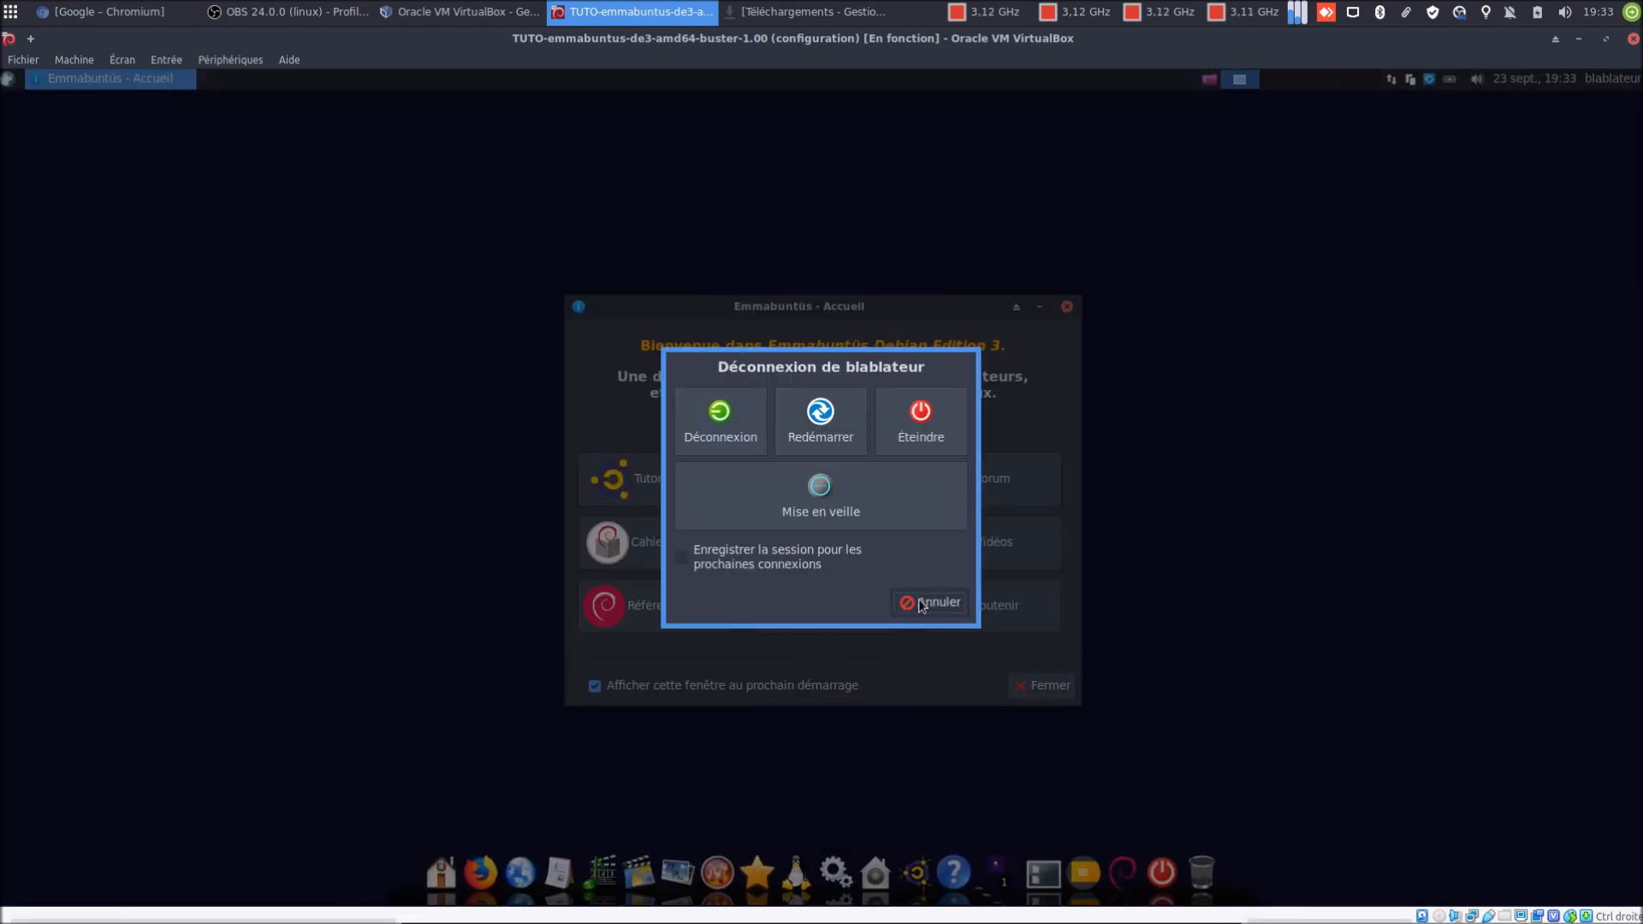
pyautogui.click(929, 603)
pyautogui.moveTo(810, 303); pyautogui.dragTo(798, 291)
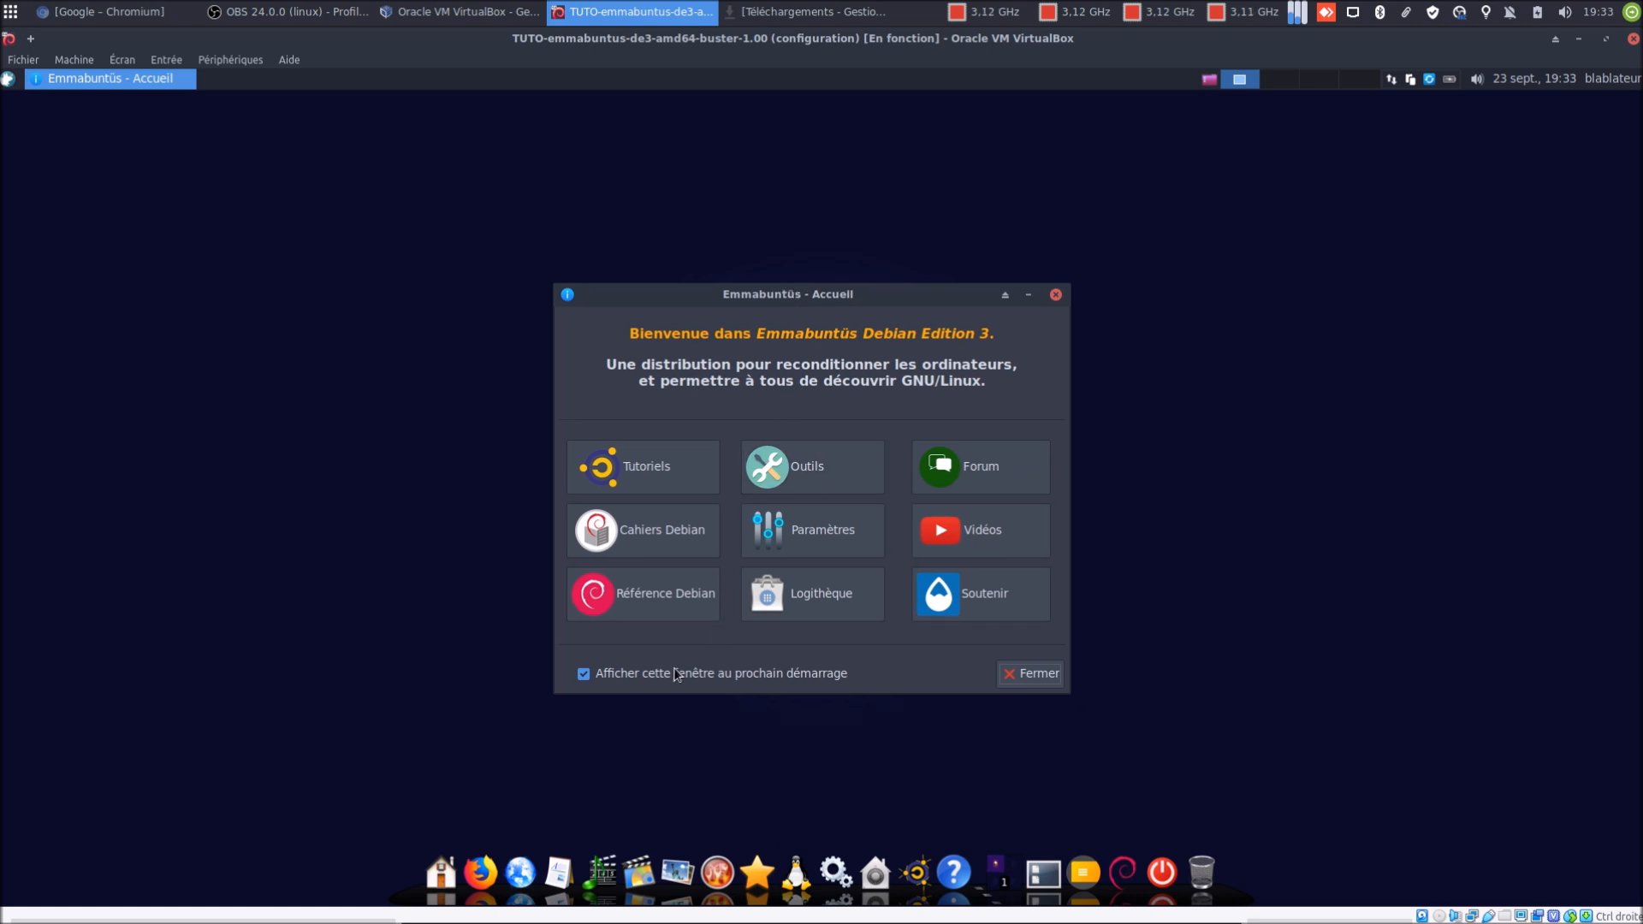
pyautogui.click(1030, 674)
pyautogui.click(1155, 862)
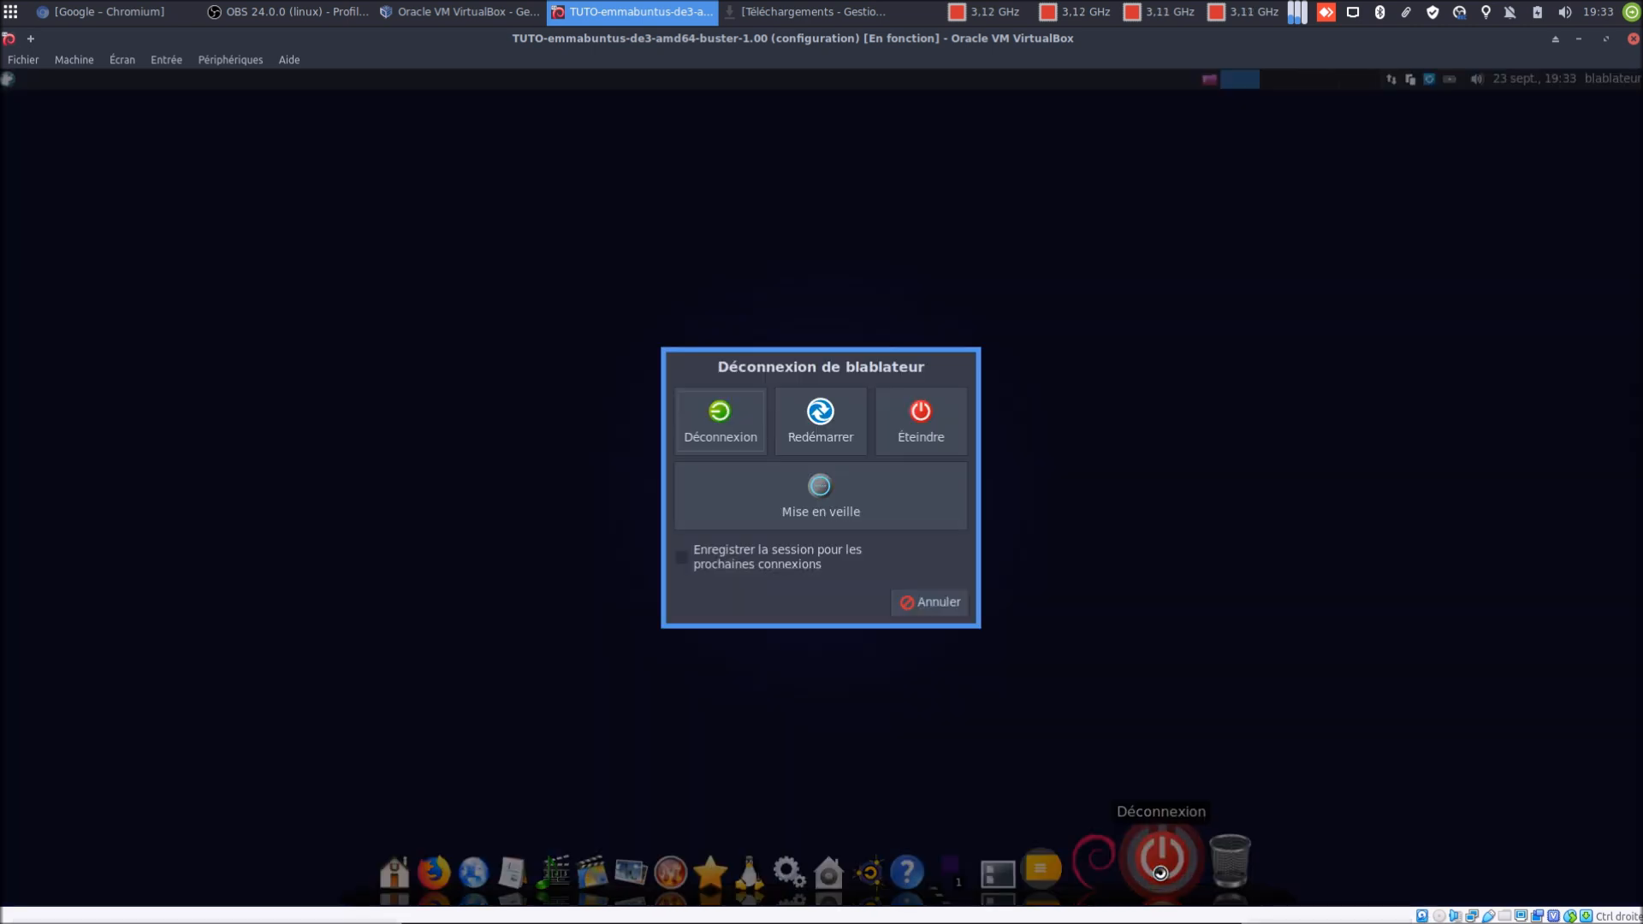
pyautogui.click(914, 441)
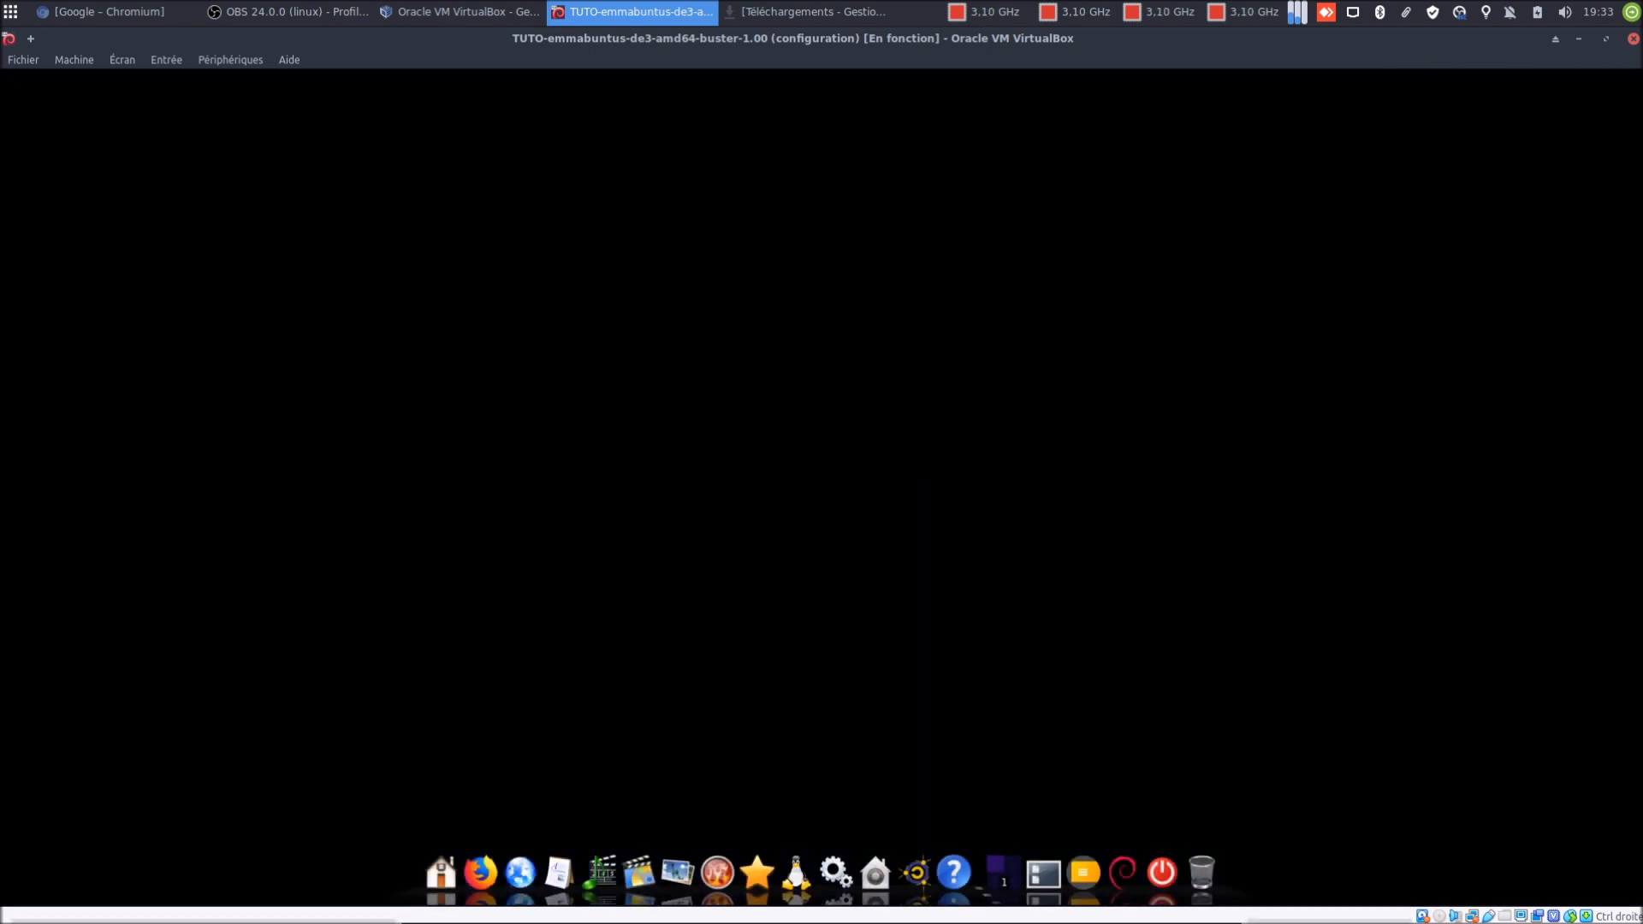
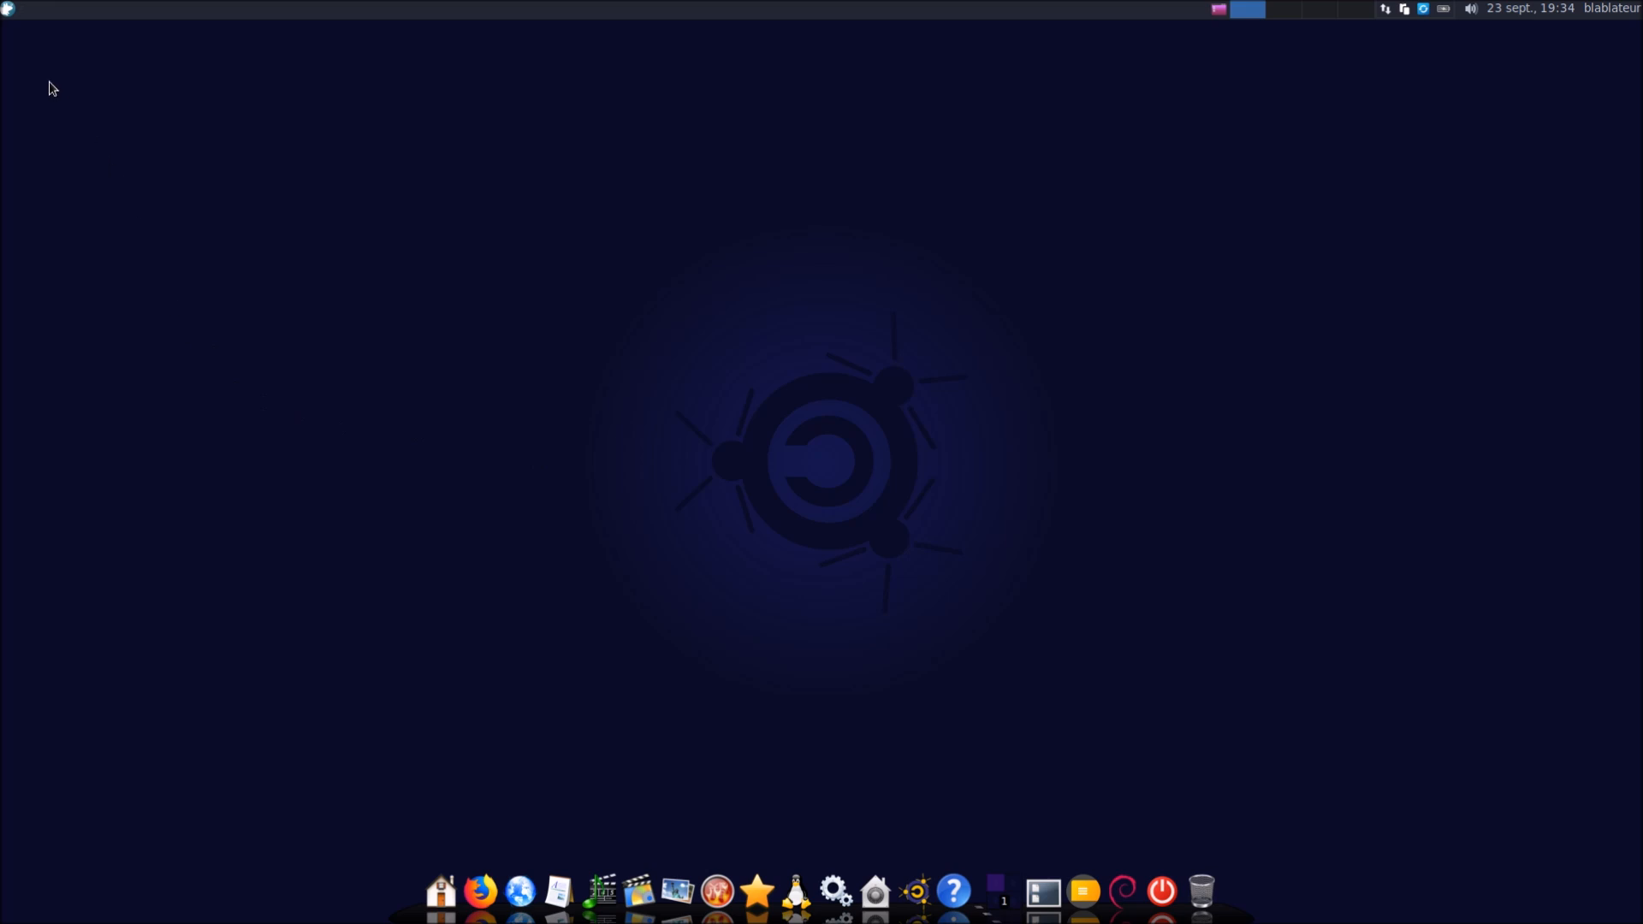
# Turn off the dark system theme in Emmabuntüs - Bureau and close the Settings Manager
pyautogui.click(8, 9)
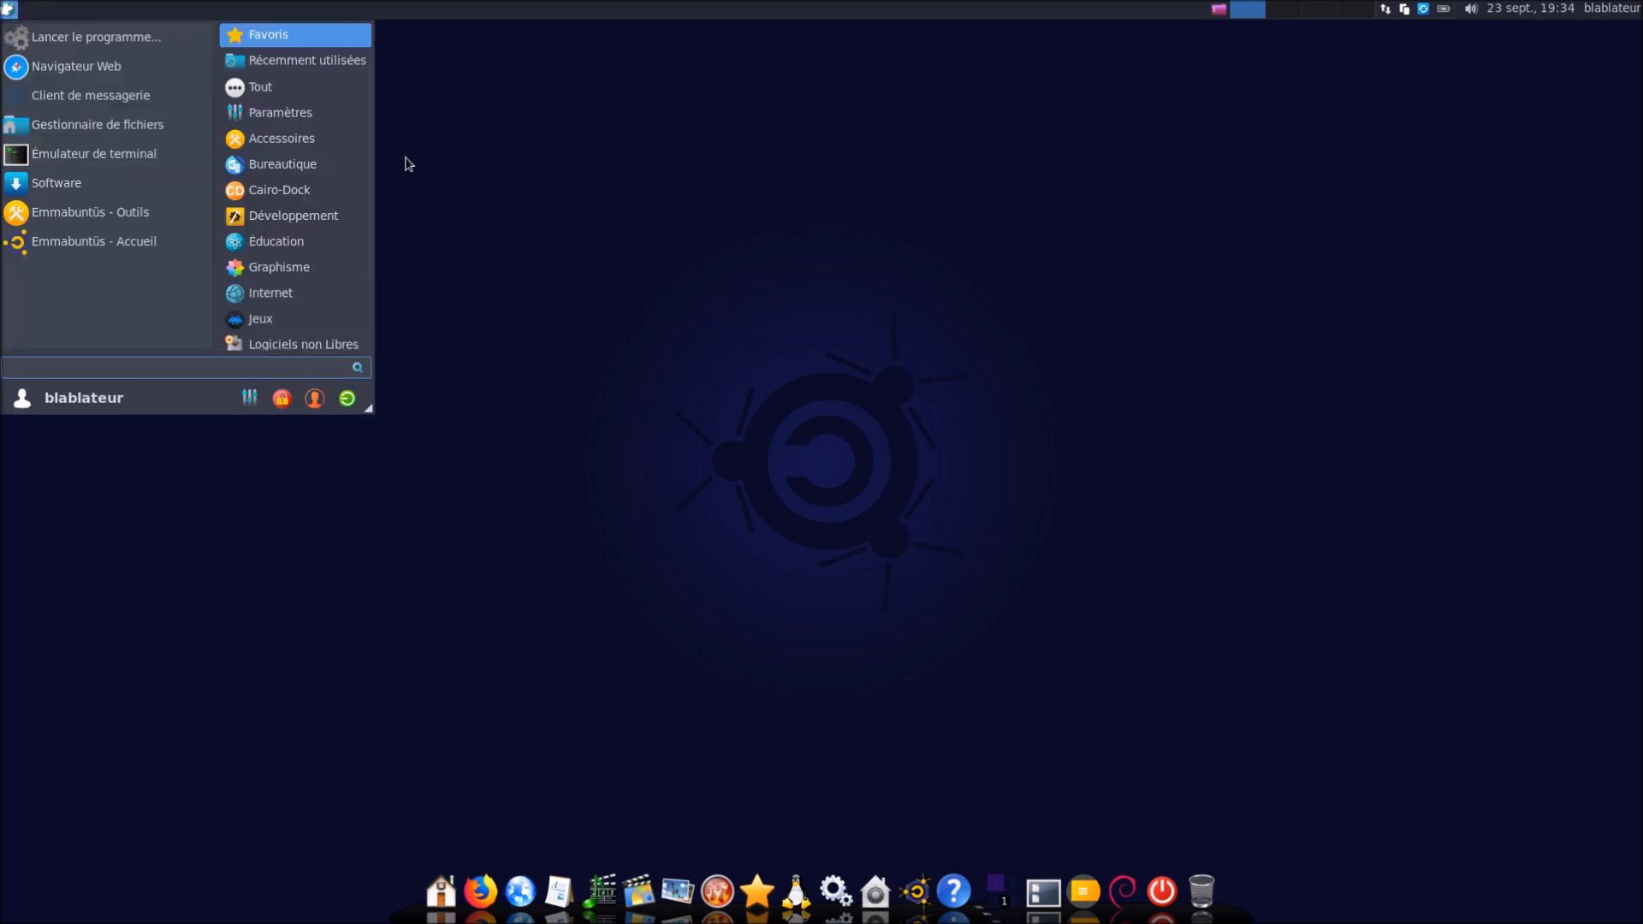
pyautogui.click(249, 398)
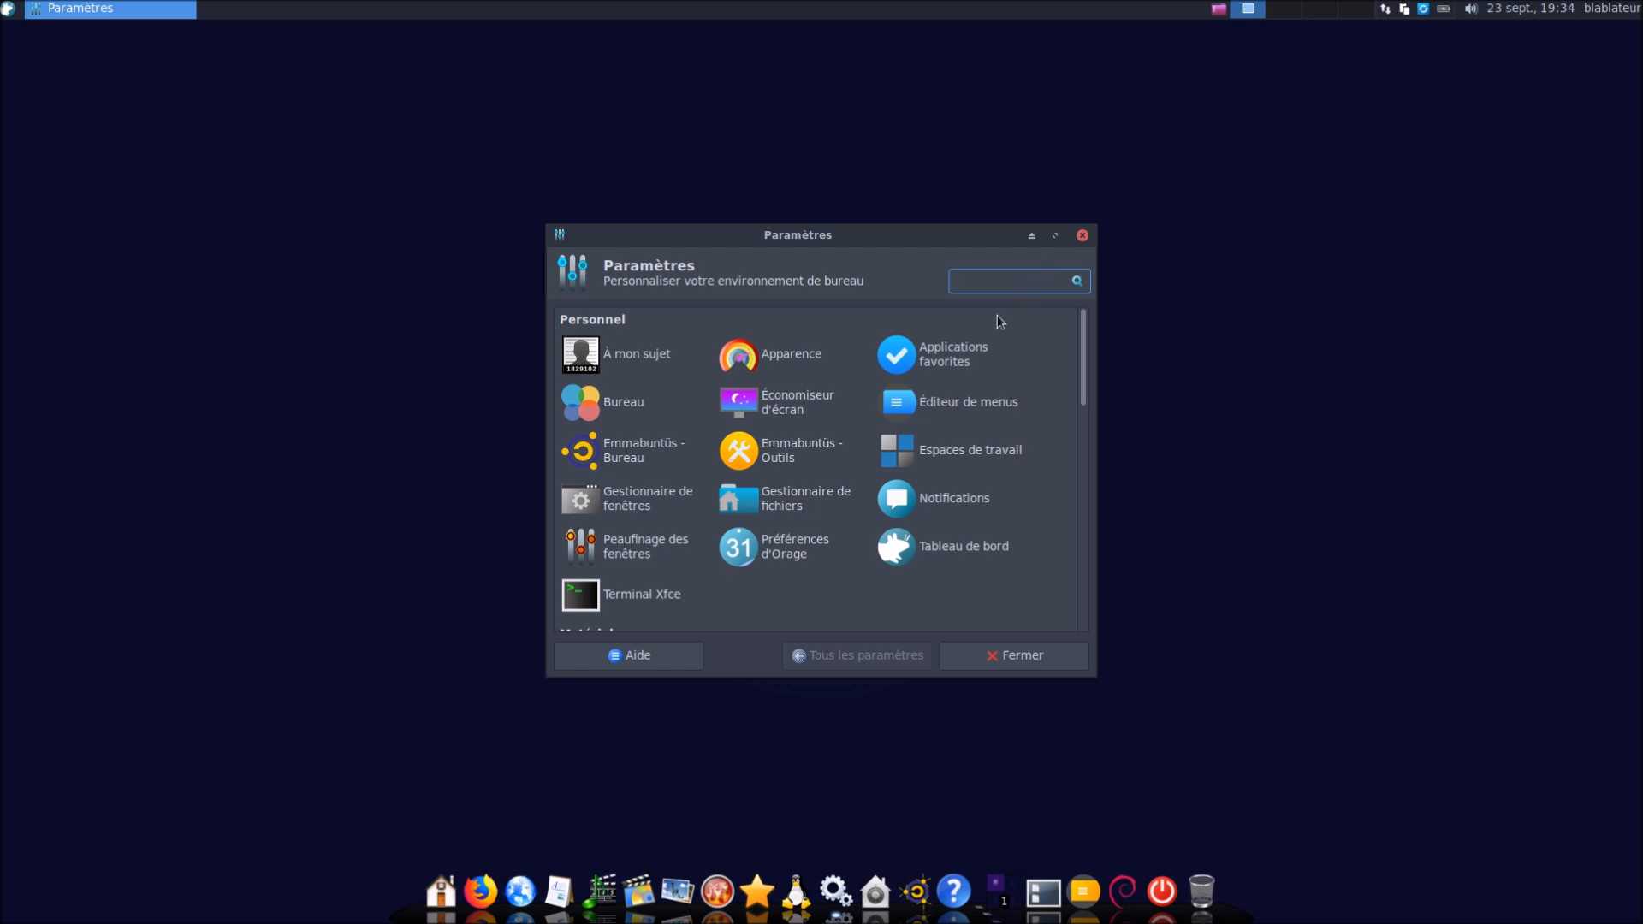
pyautogui.click(616, 452)
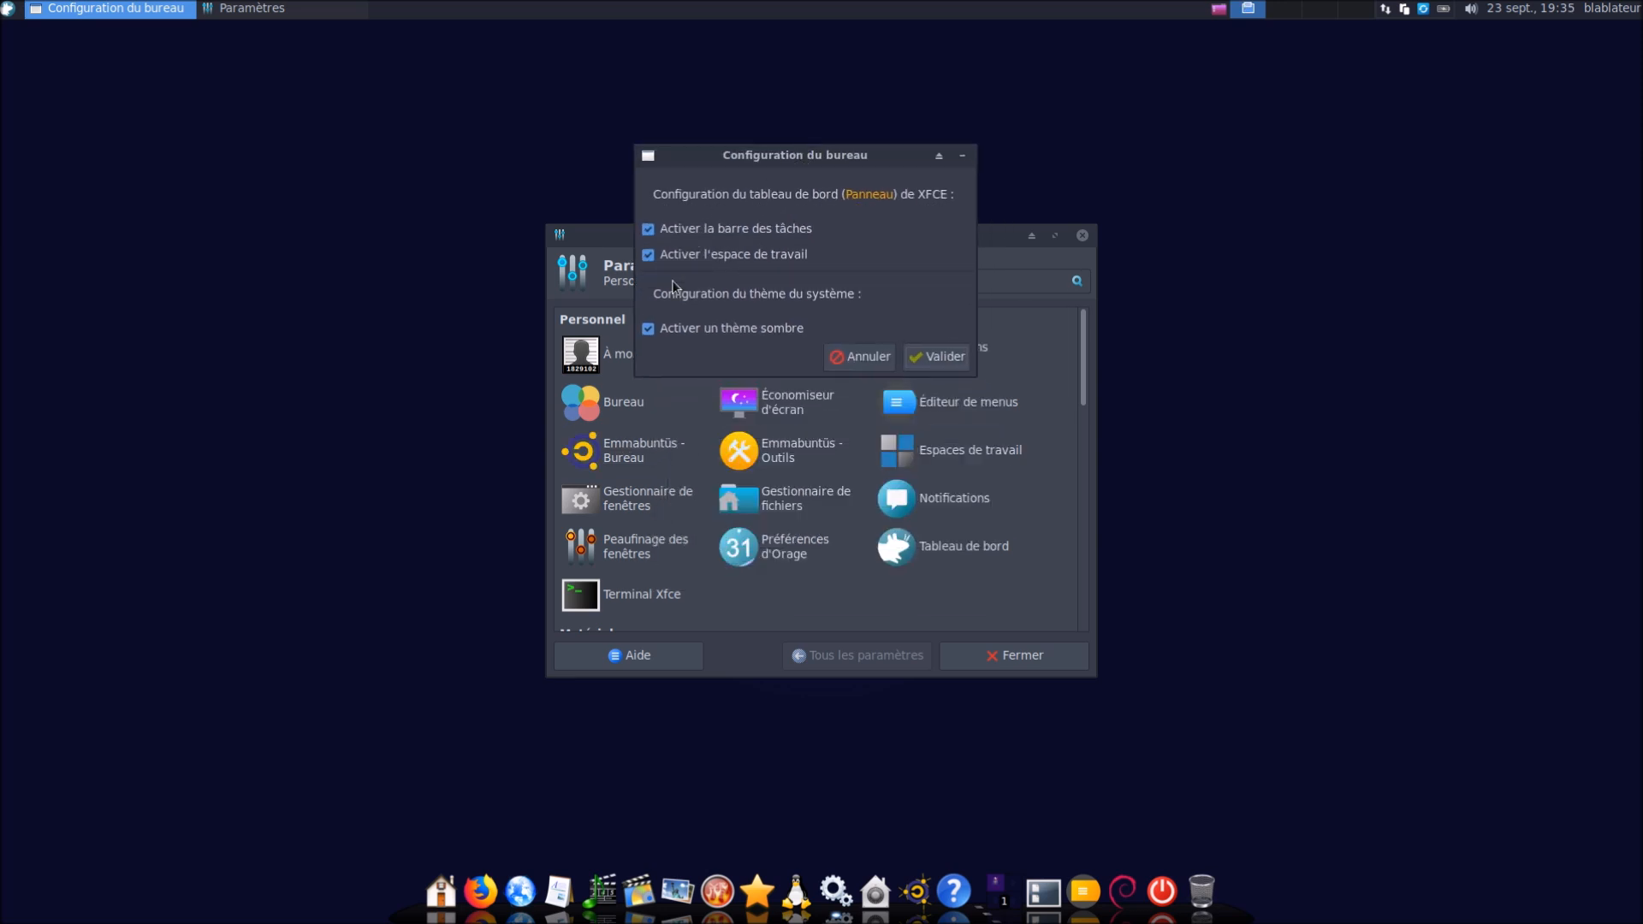
pyautogui.click(673, 332)
pyautogui.click(954, 368)
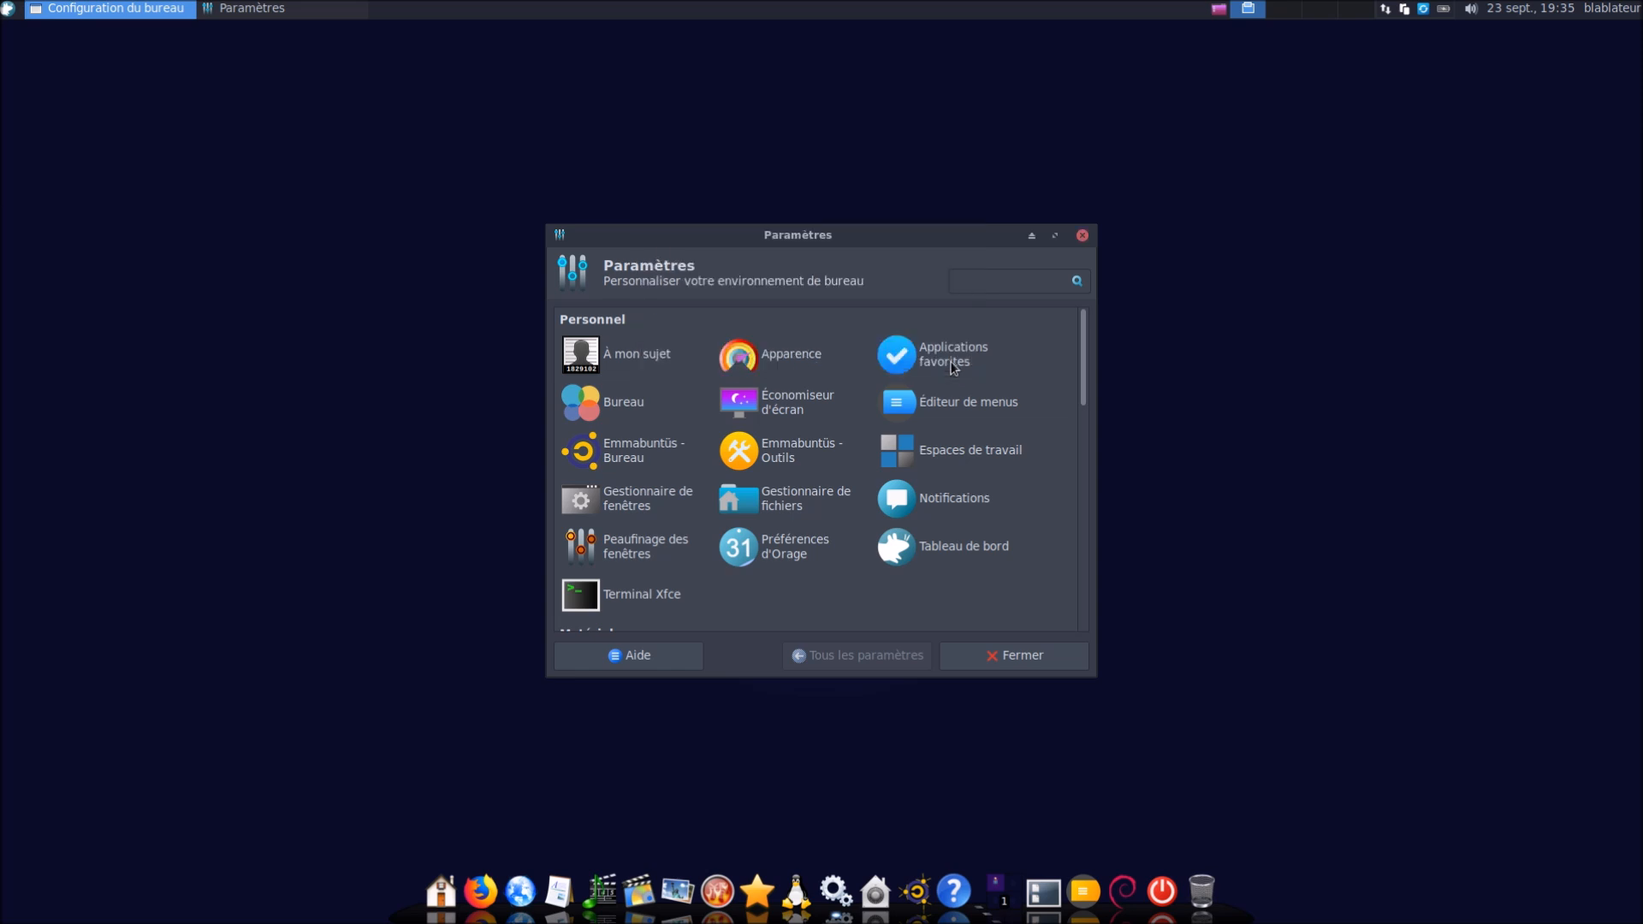
pyautogui.click(1011, 656)
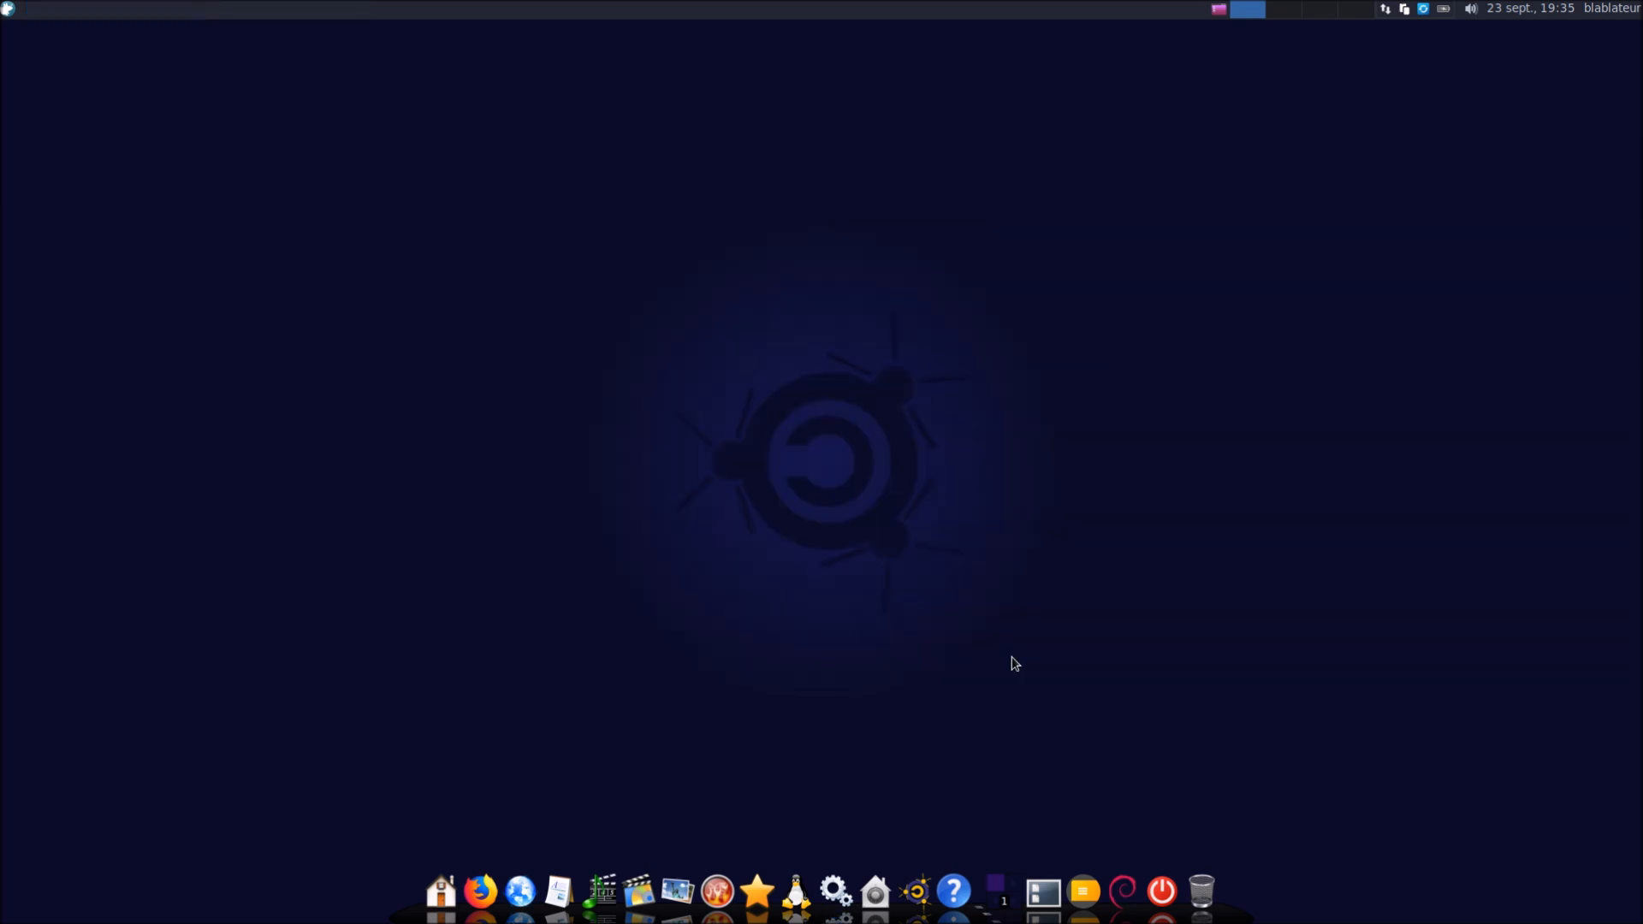
# Turn the dark system theme back on in Emmabuntüs - Bureau and close the Settings Manager
pyautogui.click(6, 12)
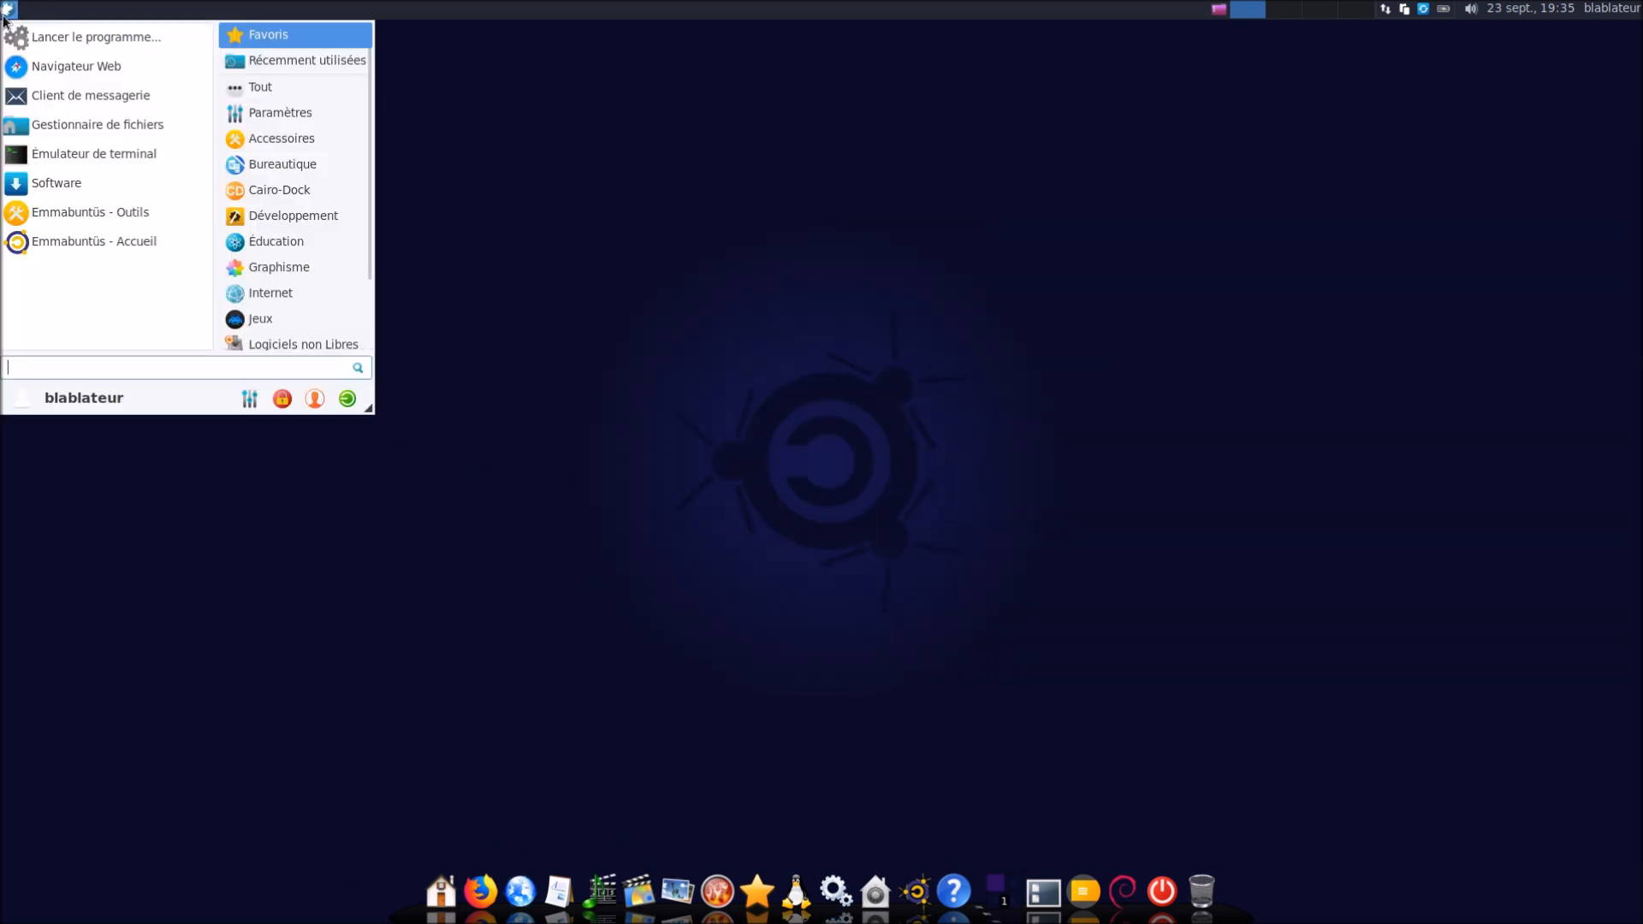
pyautogui.click(250, 405)
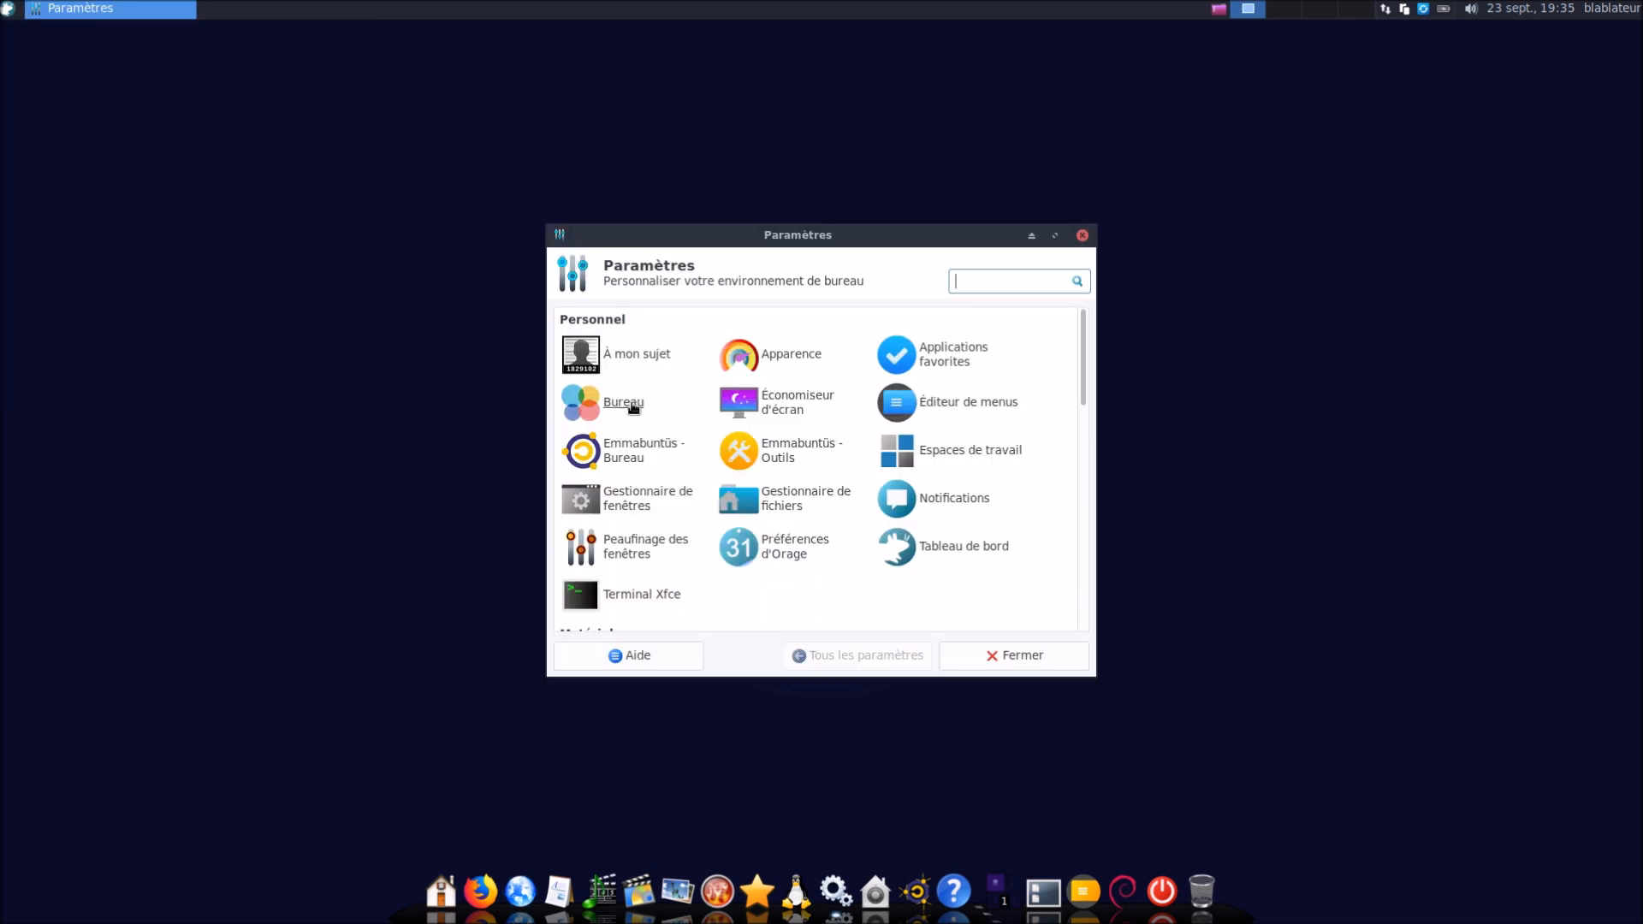
pyautogui.click(640, 449)
pyautogui.click(695, 540)
pyautogui.click(971, 575)
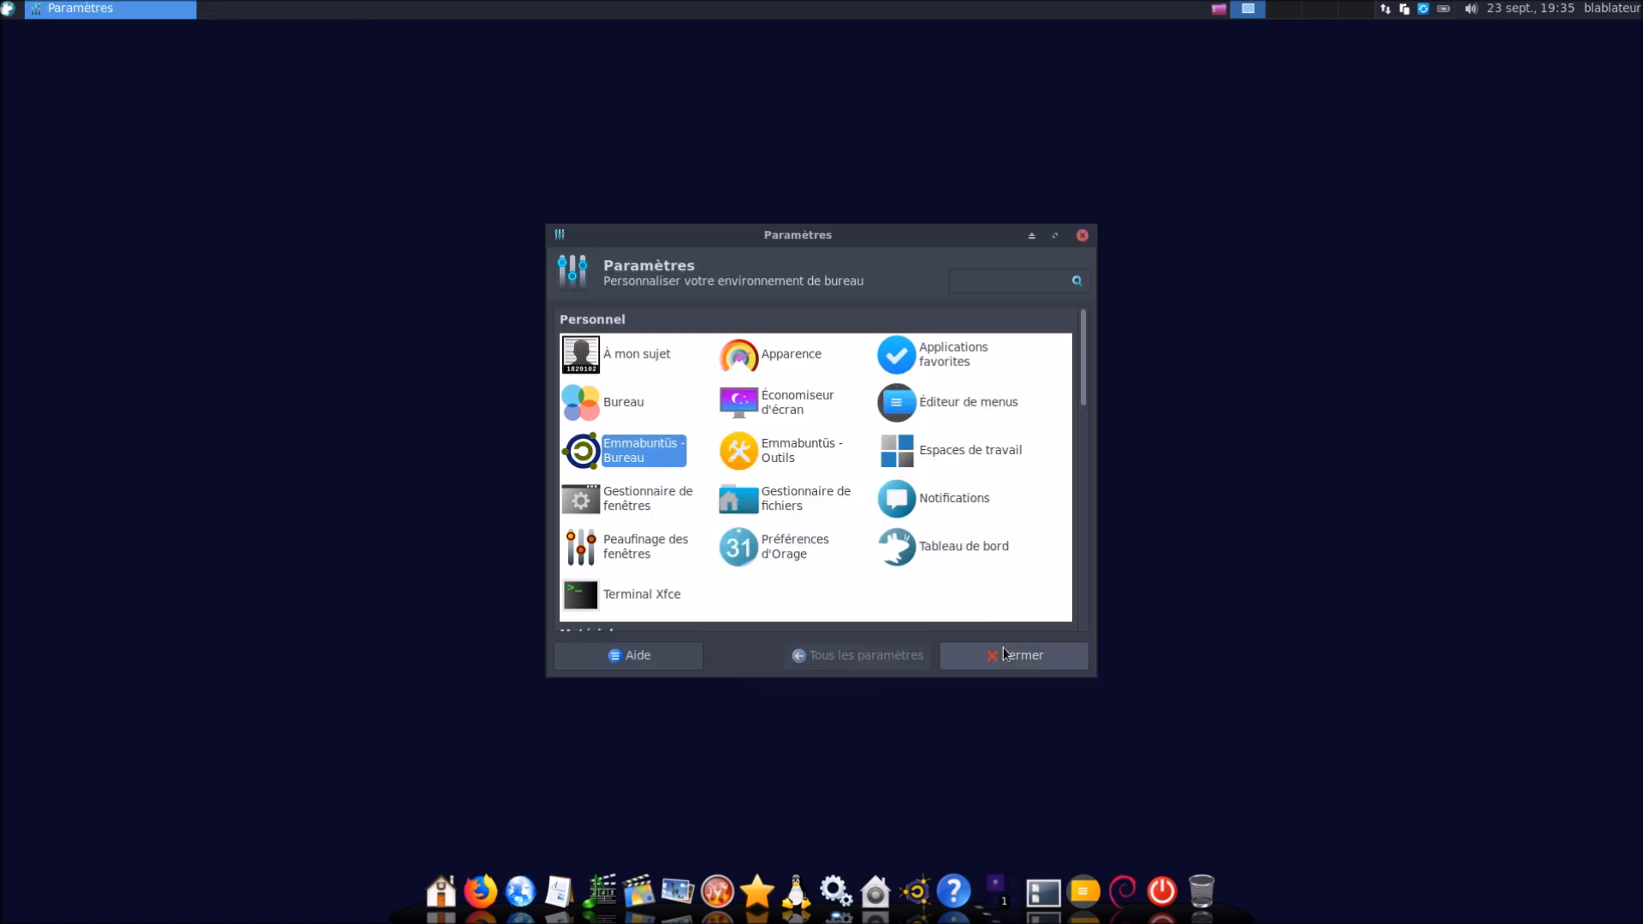
pyautogui.click(1008, 655)
# Reopen the Settings Manager and place its window at the top right of the screen
pyautogui.click(10, 11)
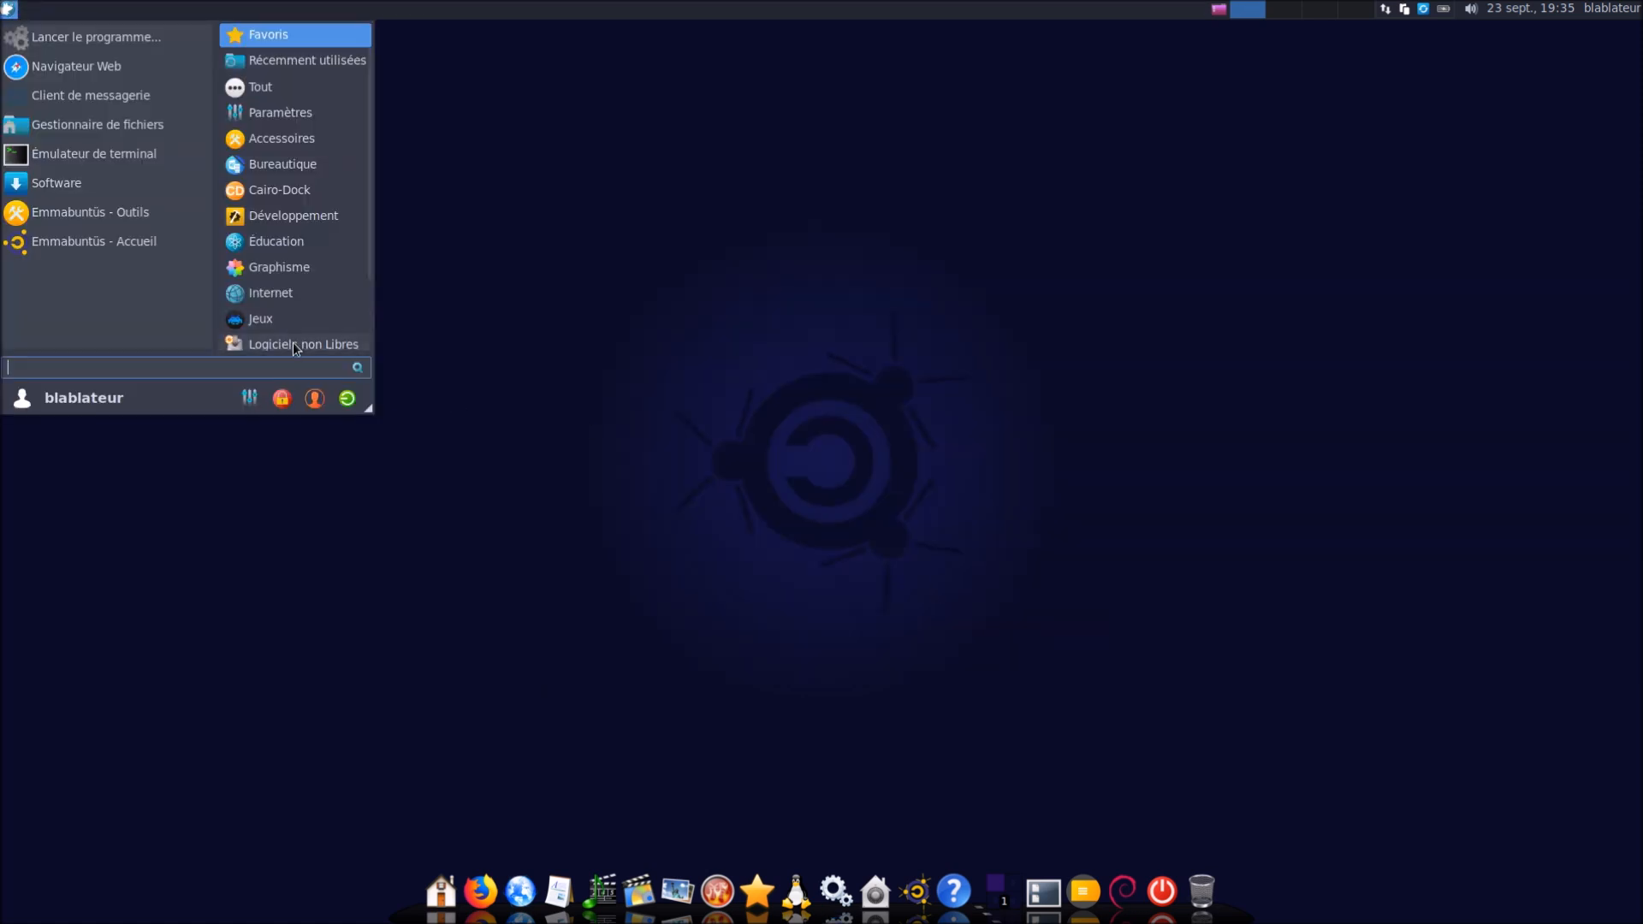
pyautogui.click(248, 397)
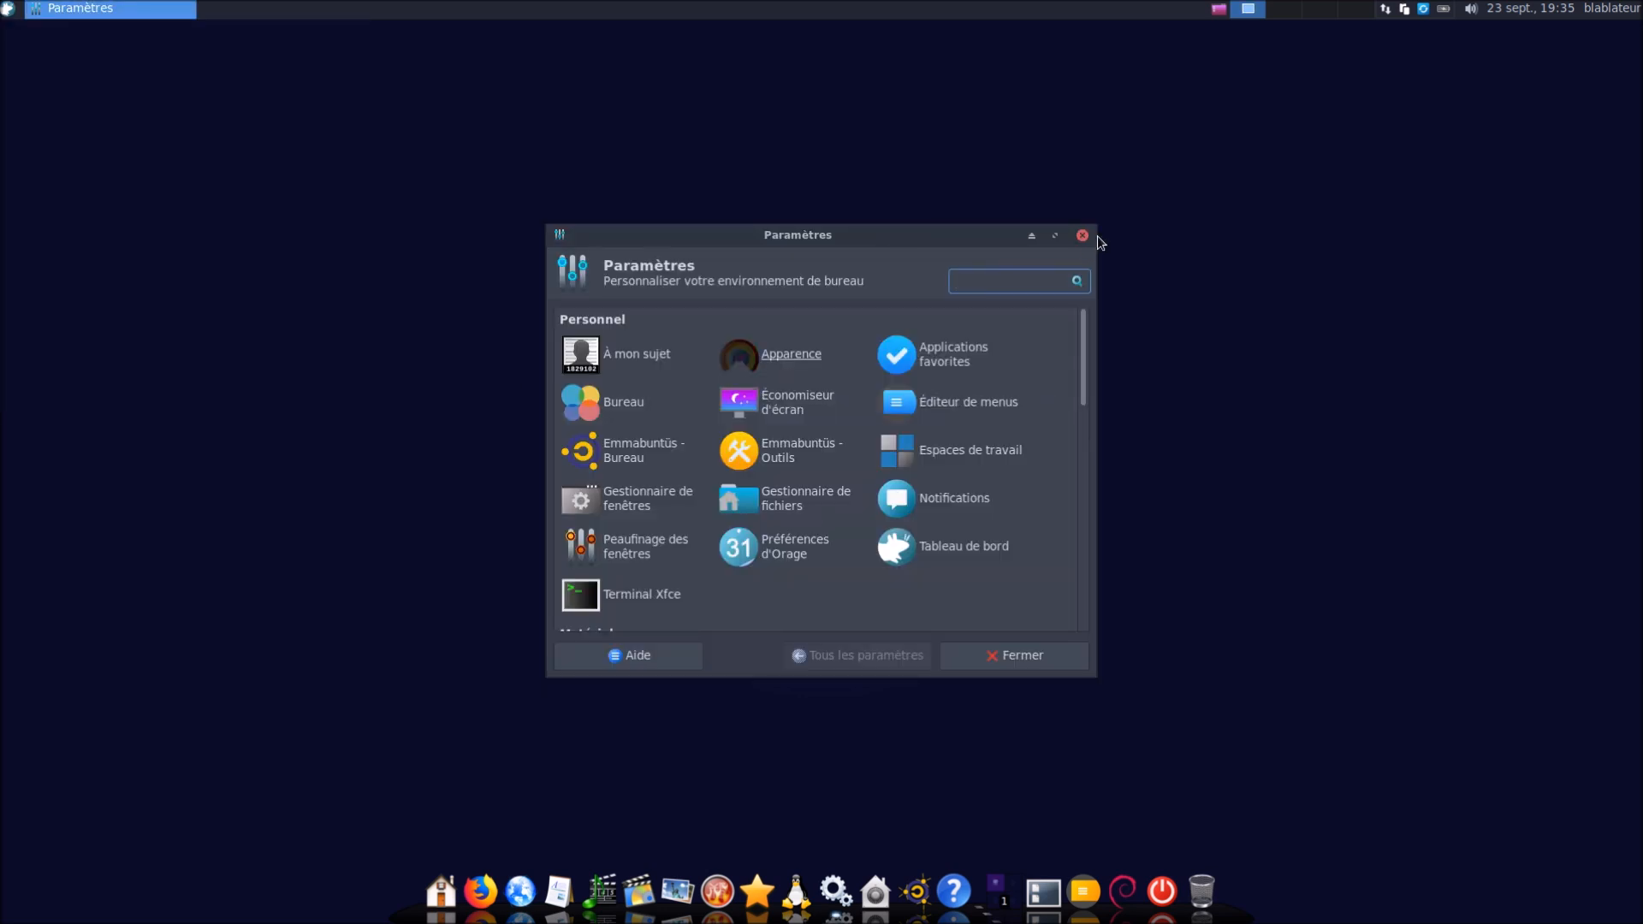
pyautogui.moveTo(984, 246); pyautogui.dragTo(1518, 65)
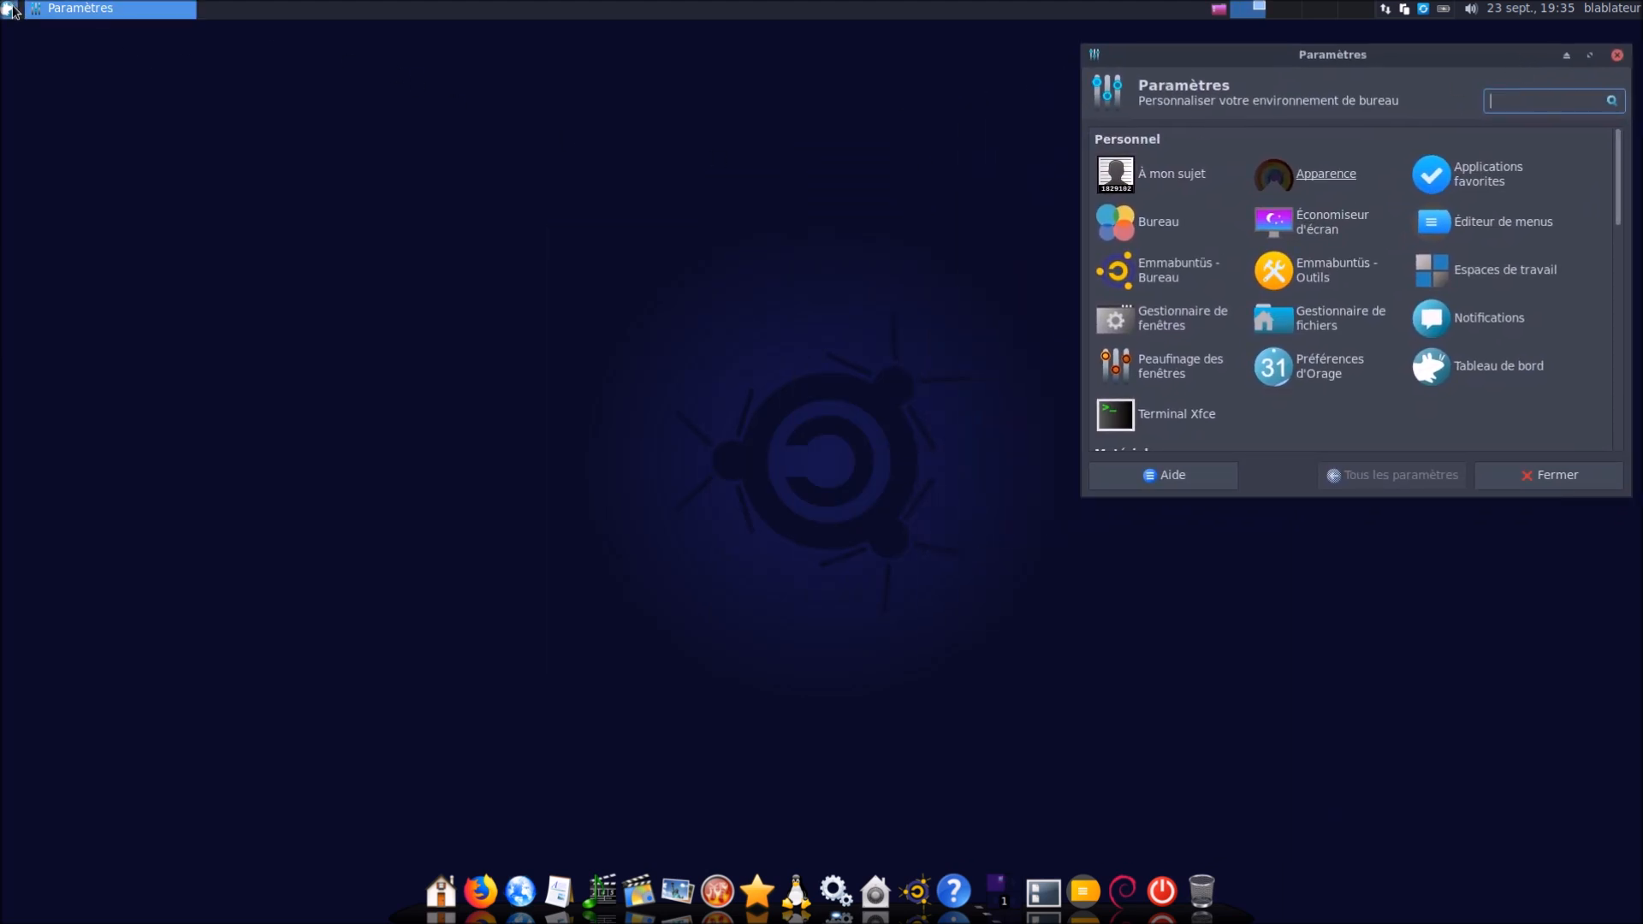
# Launch Emmabuntüs - Accueil via the menu search 'acc' and move it to the upper left
pyautogui.click(11, 9)
pyautogui.write('acc')
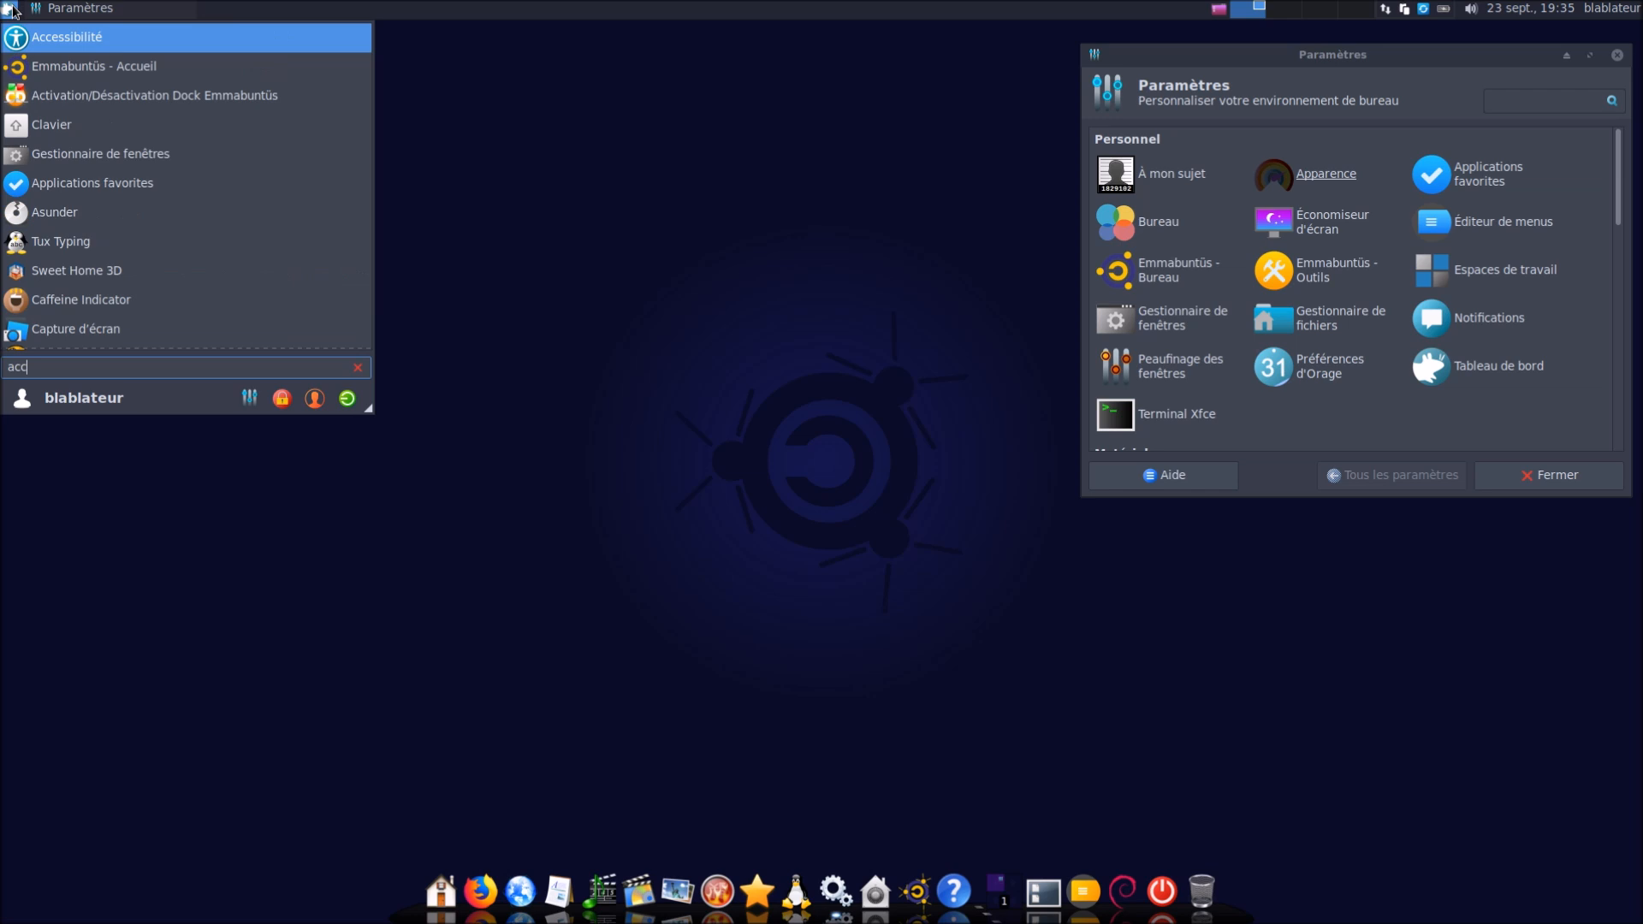
pyautogui.press('Down')
pyautogui.press('Return')
pyautogui.moveTo(635, 281); pyautogui.dragTo(190, 101)
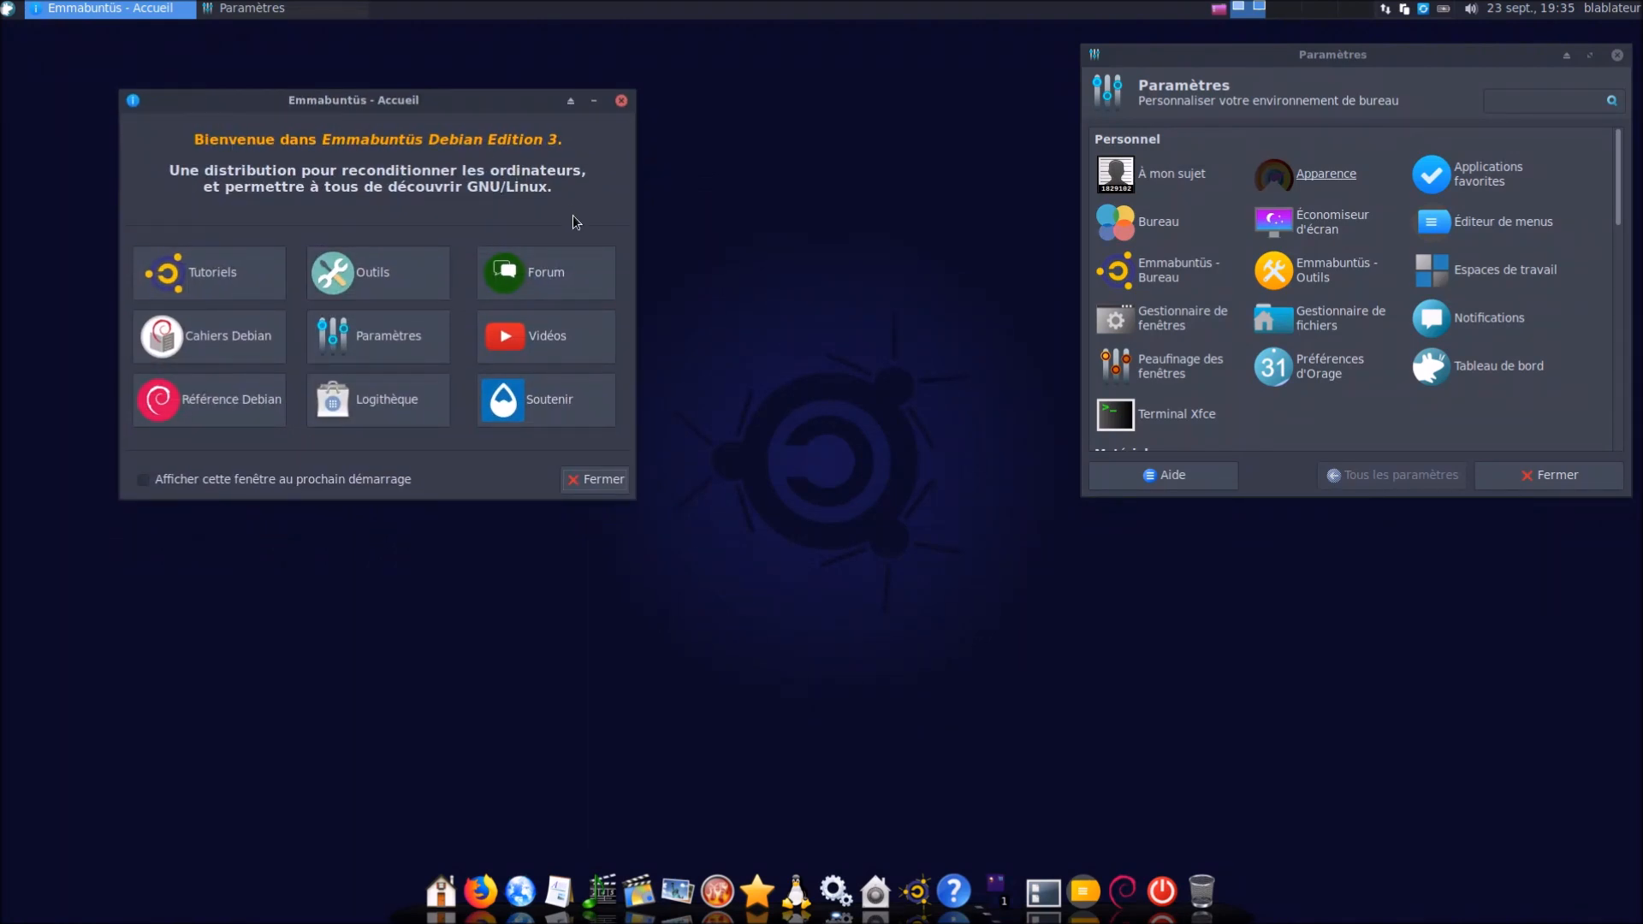
# Open Terminal Xfce and show the kernel version 4.19.0-6-amd64 with uname -r
pyautogui.click(8, 11)
pyautogui.write('ter')
pyautogui.click(59, 44)
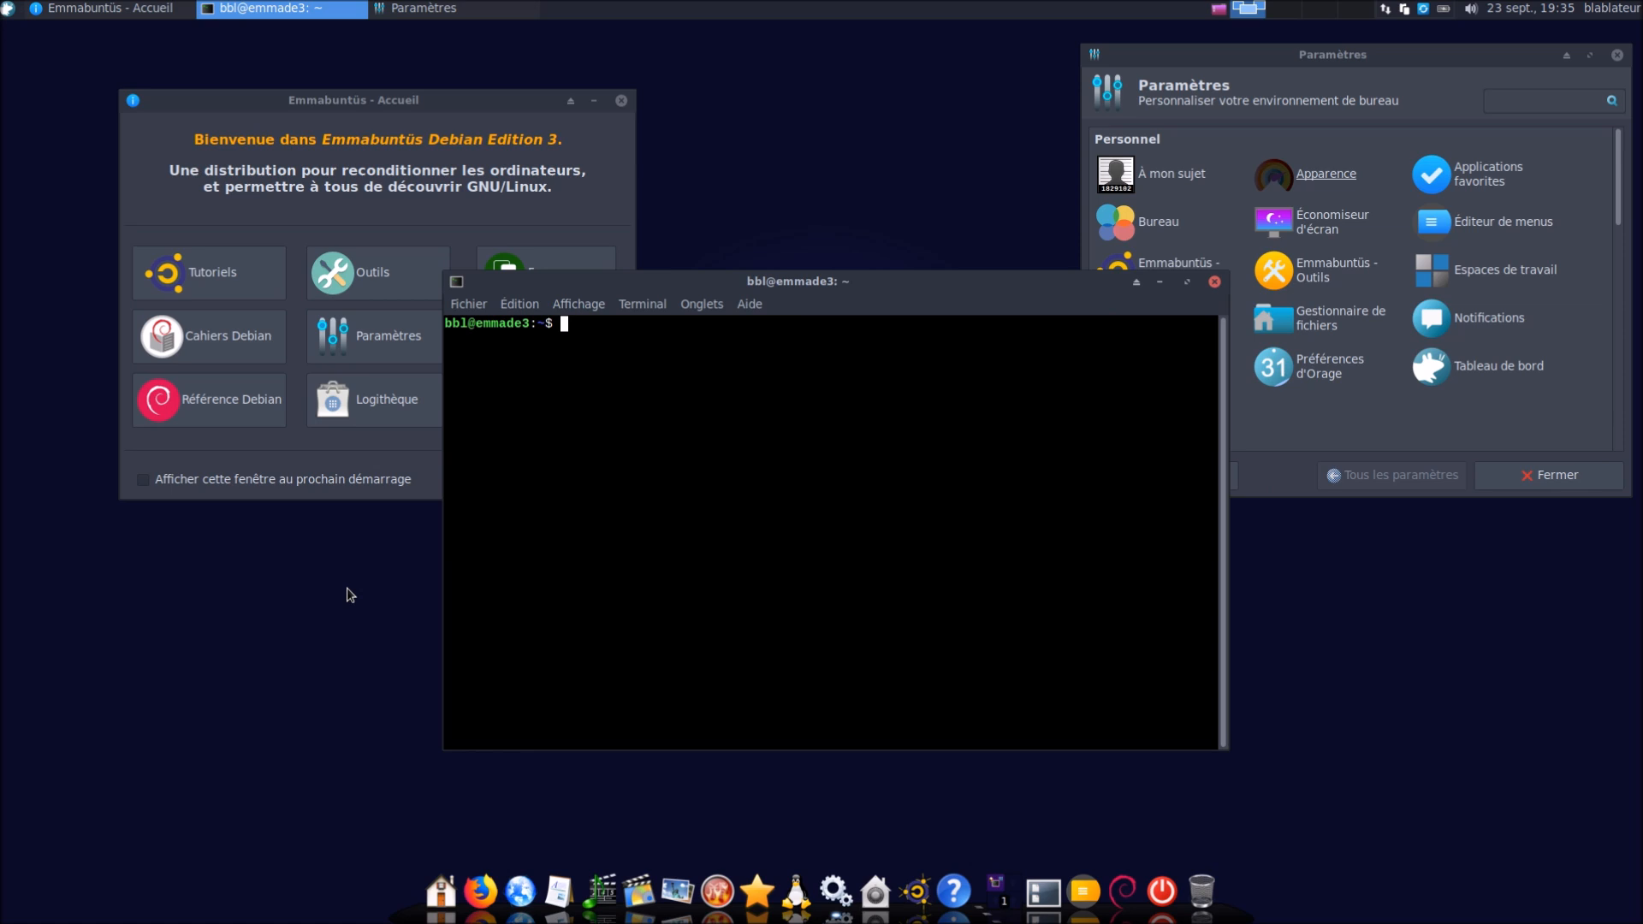
pyautogui.write('uname -r')
pyautogui.press('Return')
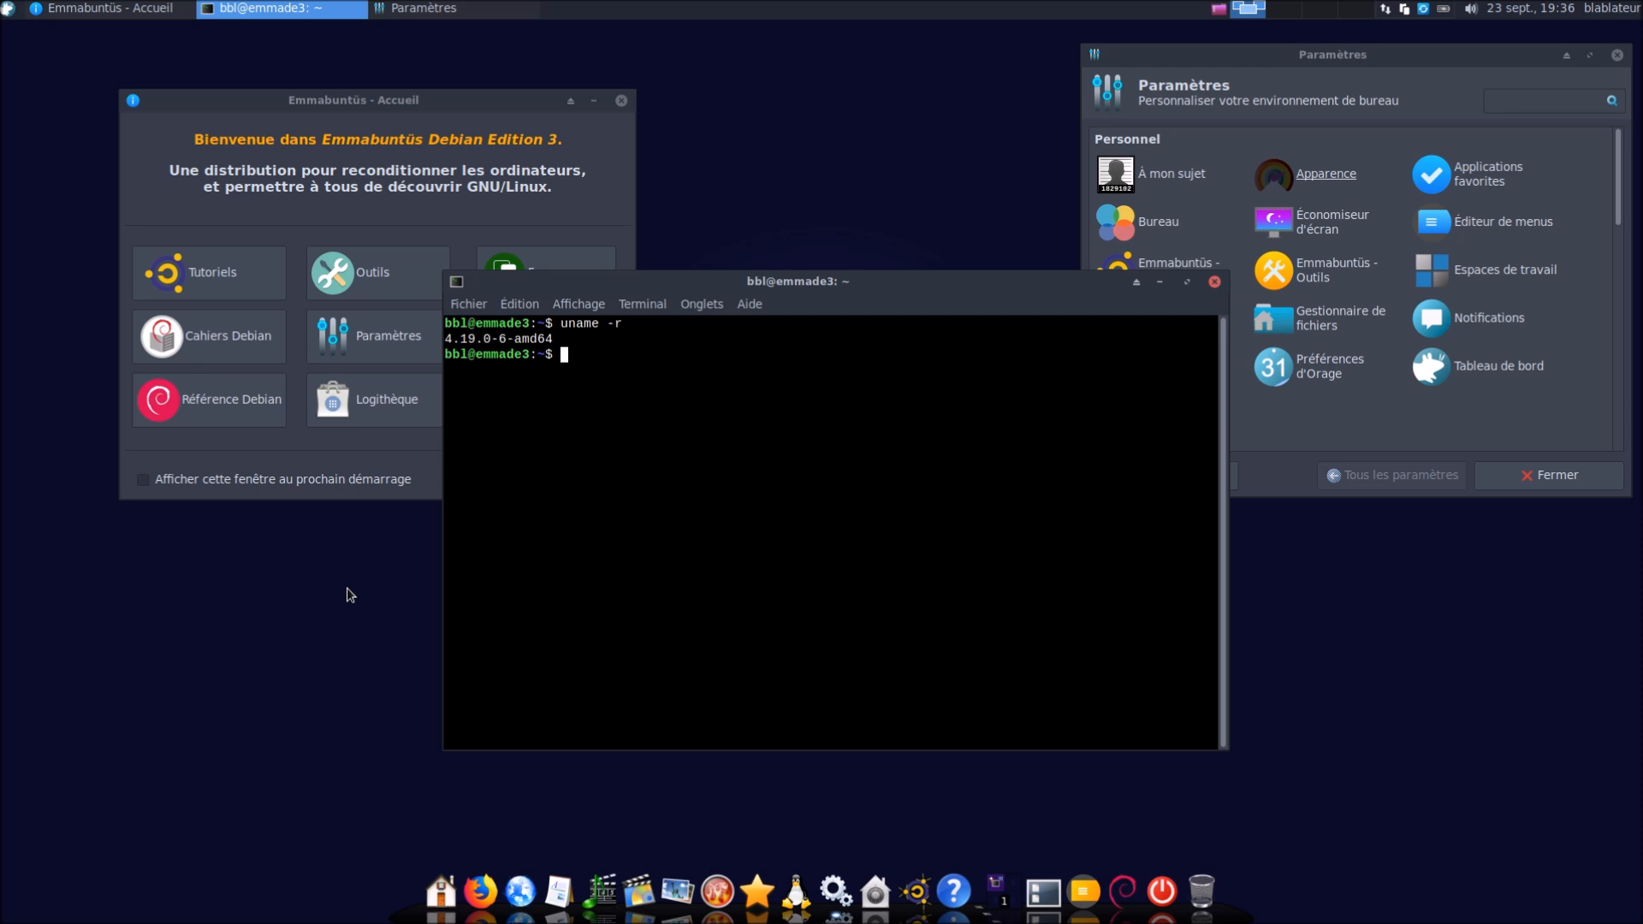
# Show the Debian 10 buster release with lsb_release -a, then start sudo apt update
pyautogui.write('lsb_release -a')
pyautogui.press('Return')
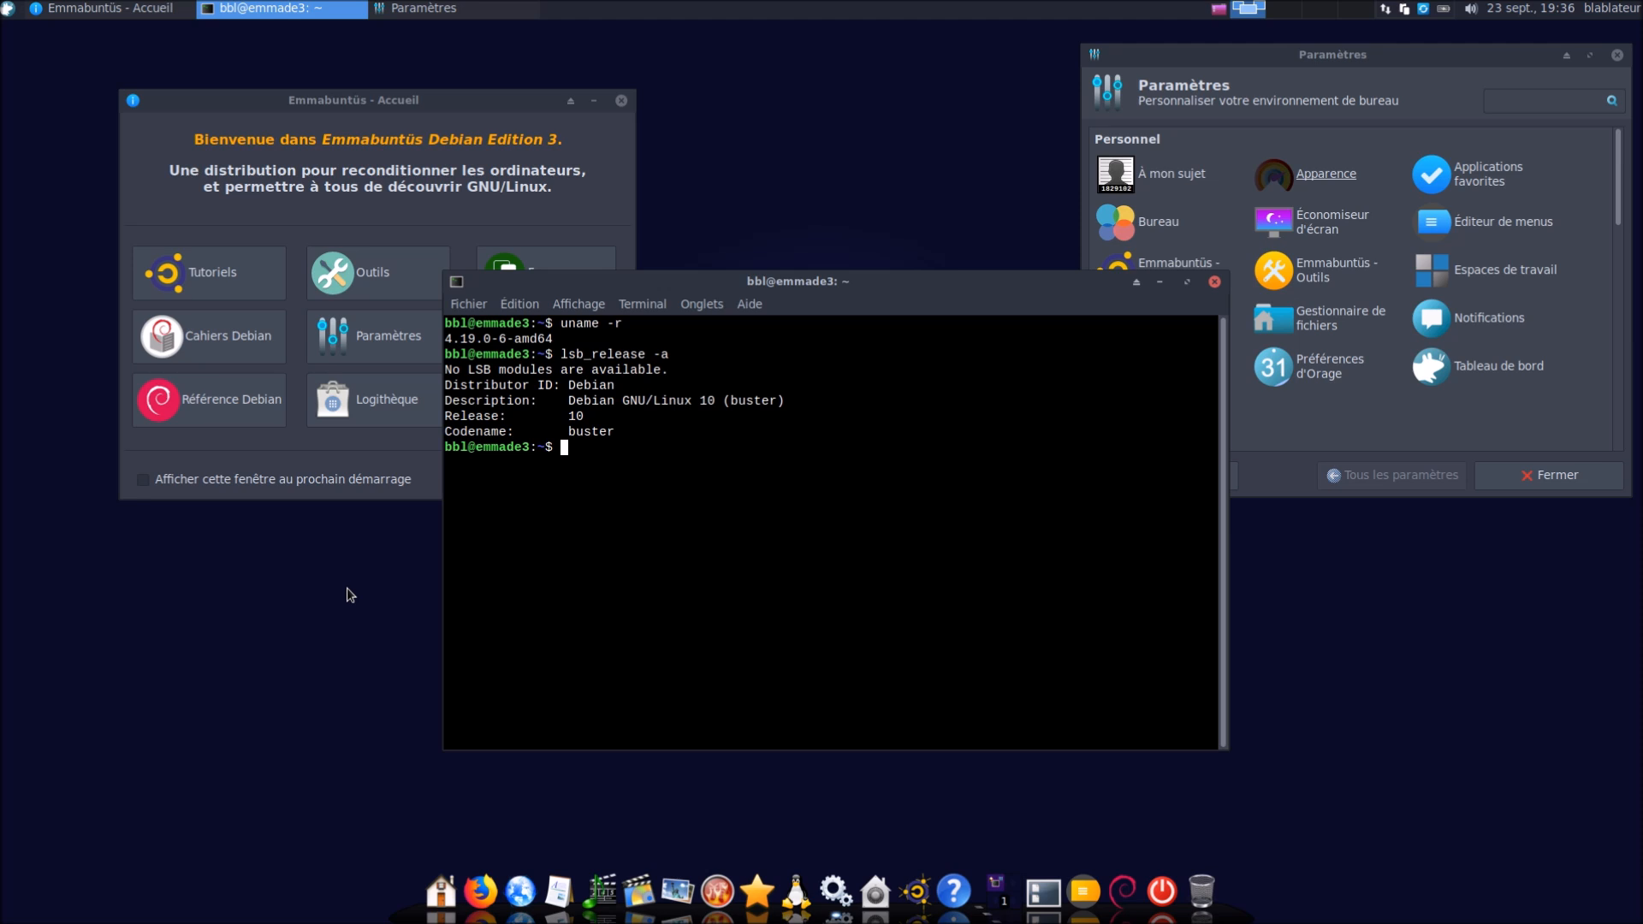
pyautogui.write('sudo apt update')
pyautogui.press('Return')
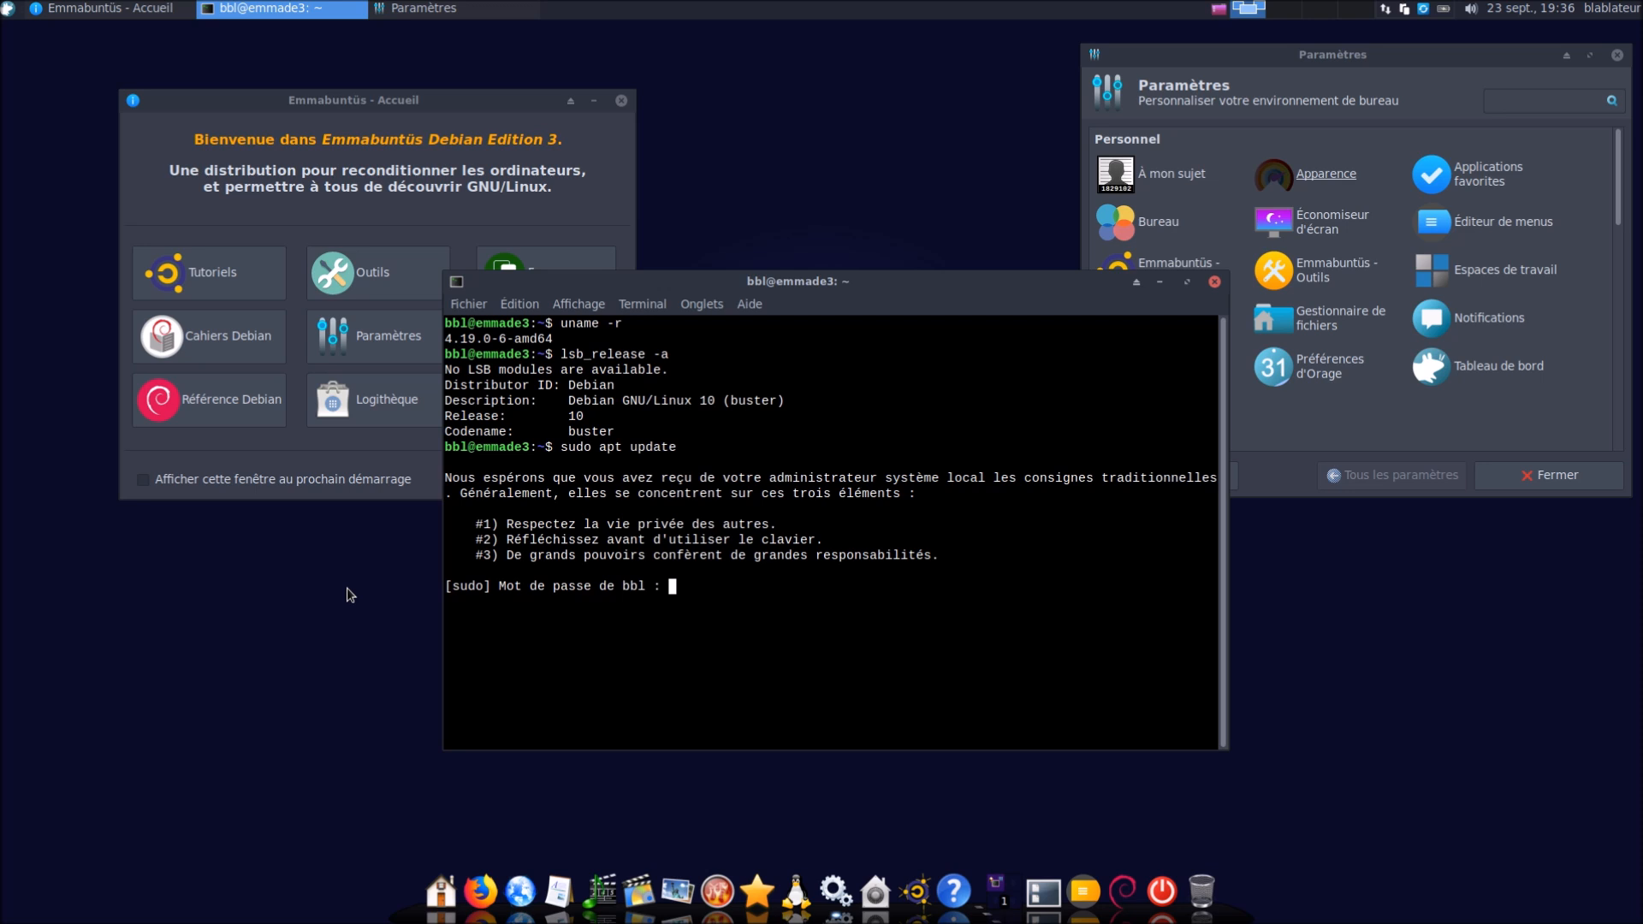
# Submit the sudo password, then run sudo apt upgrade and confirm with 'o' to install the upgrades
pyautogui.press('Return')
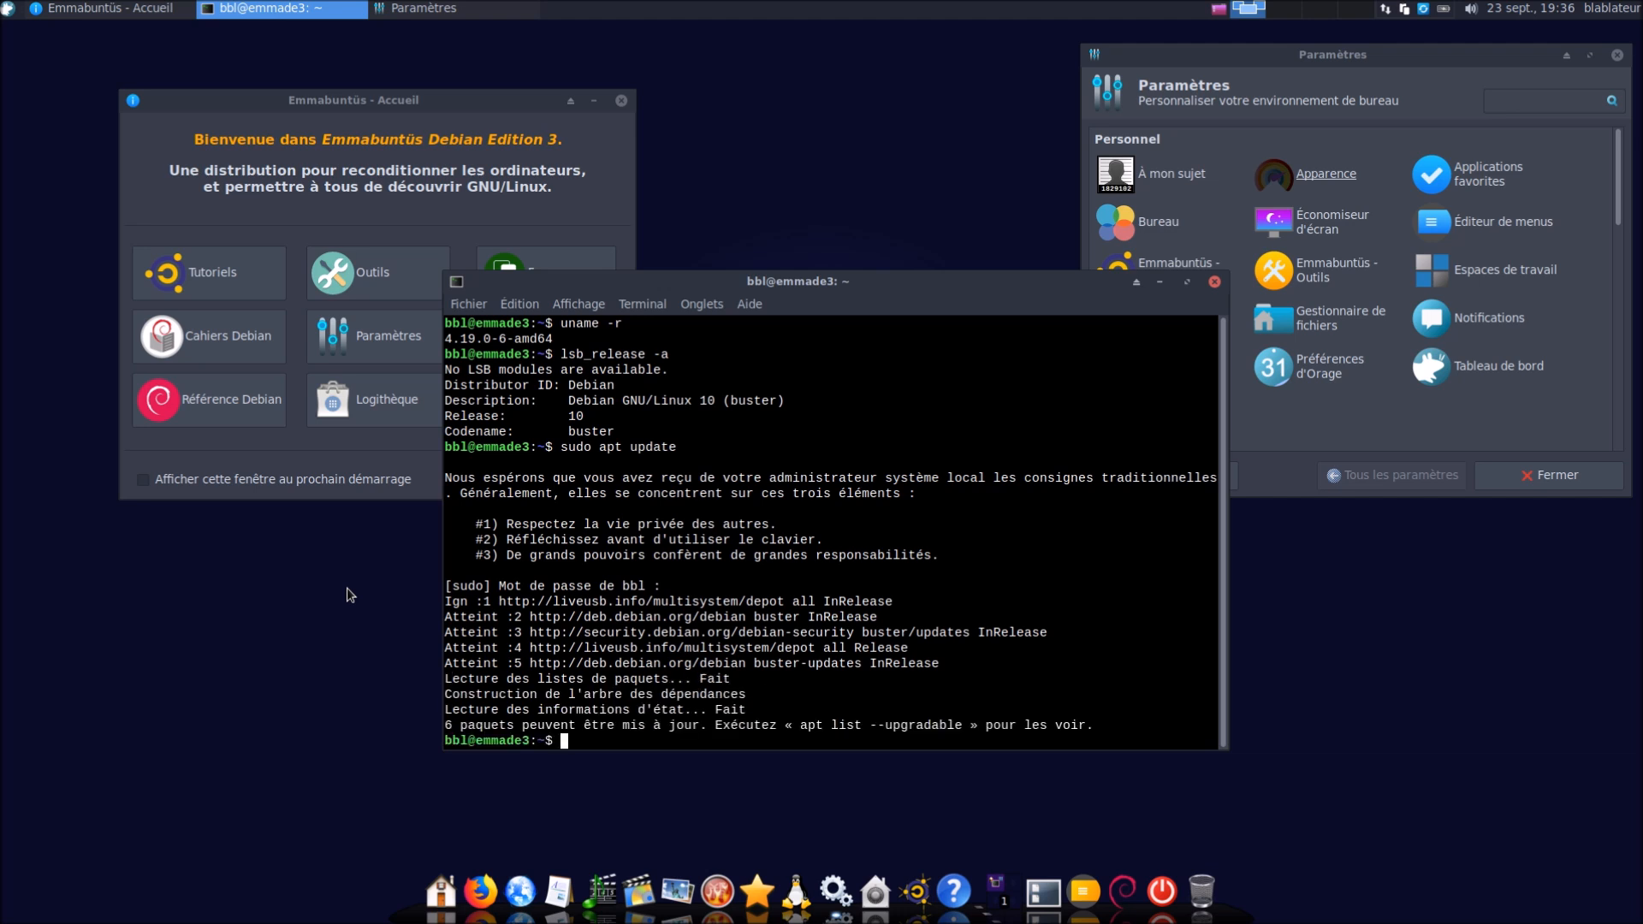
pyautogui.press('Up')
pyautogui.press('BackSpace')
pyautogui.press('BackSpace')
pyautogui.press('BackSpace')
pyautogui.press('BackSpace')
pyautogui.write('grade')
pyautogui.press('Return')
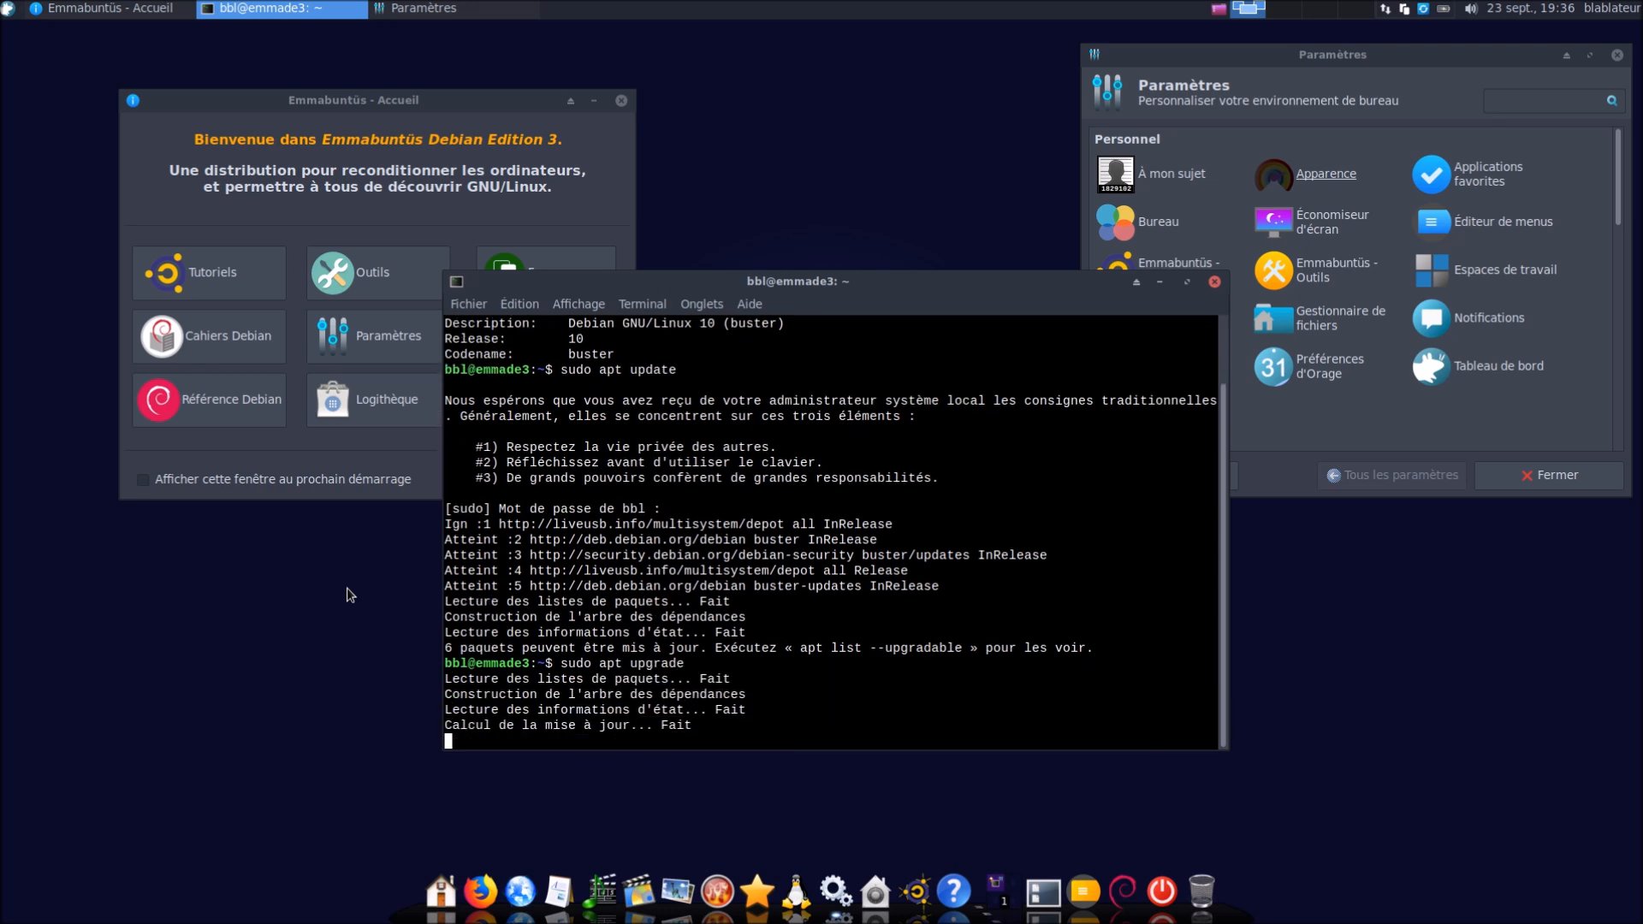
pyautogui.write('o')
pyautogui.press('Return')
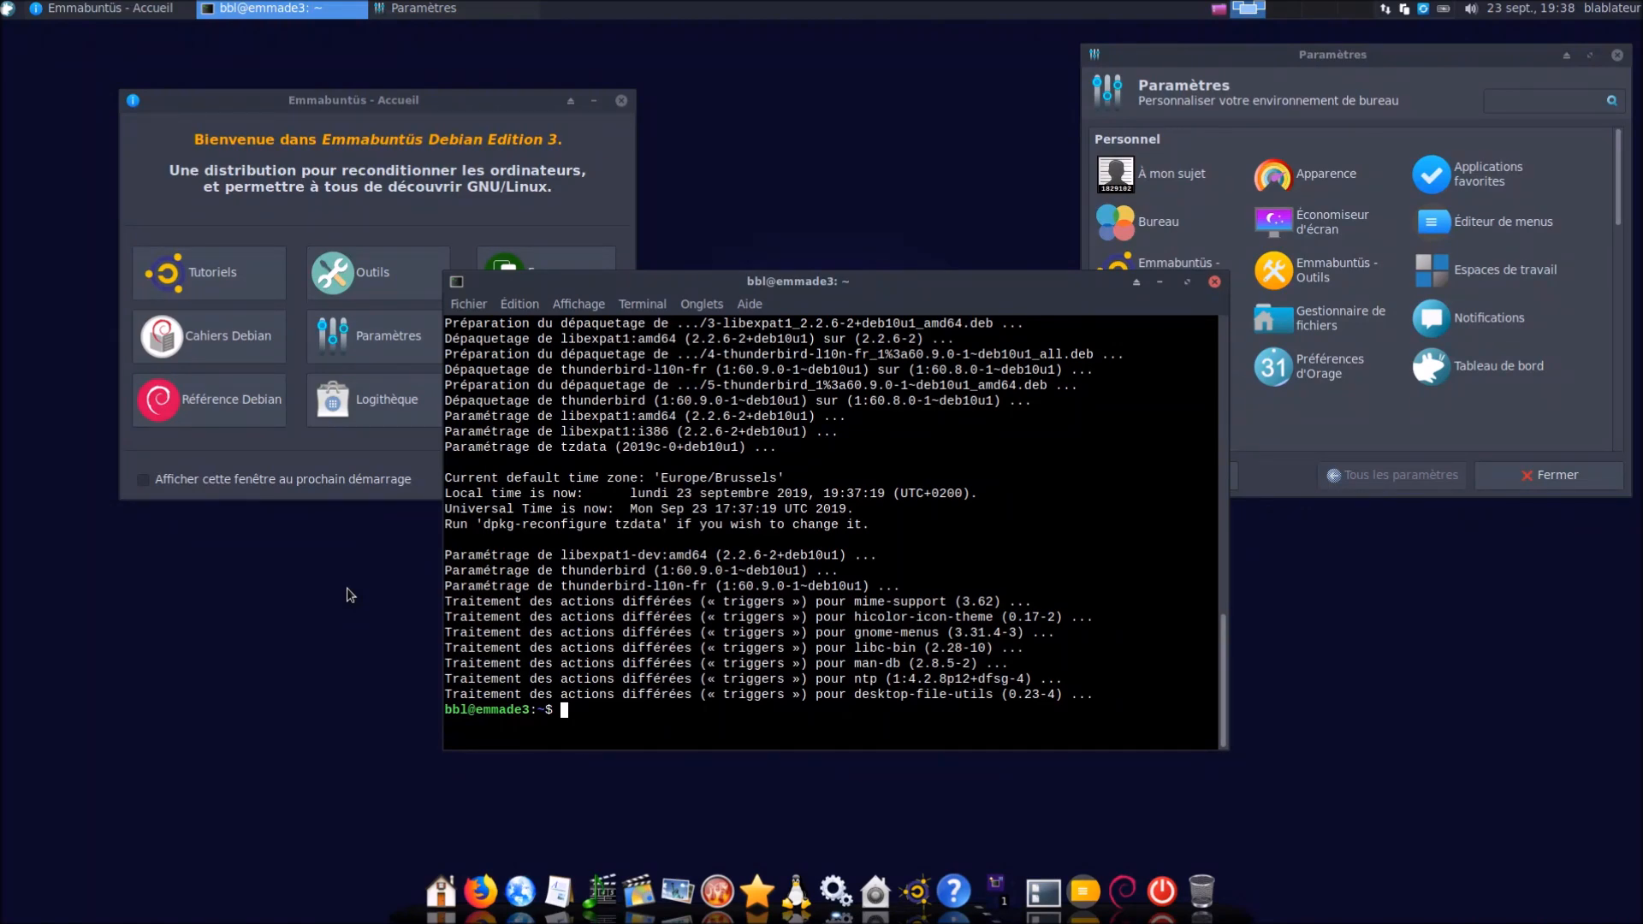
# Check running processes with htop, then close the terminal and the Emmabuntüs welcome window
pyautogui.write('htop')
pyautogui.press('Return')
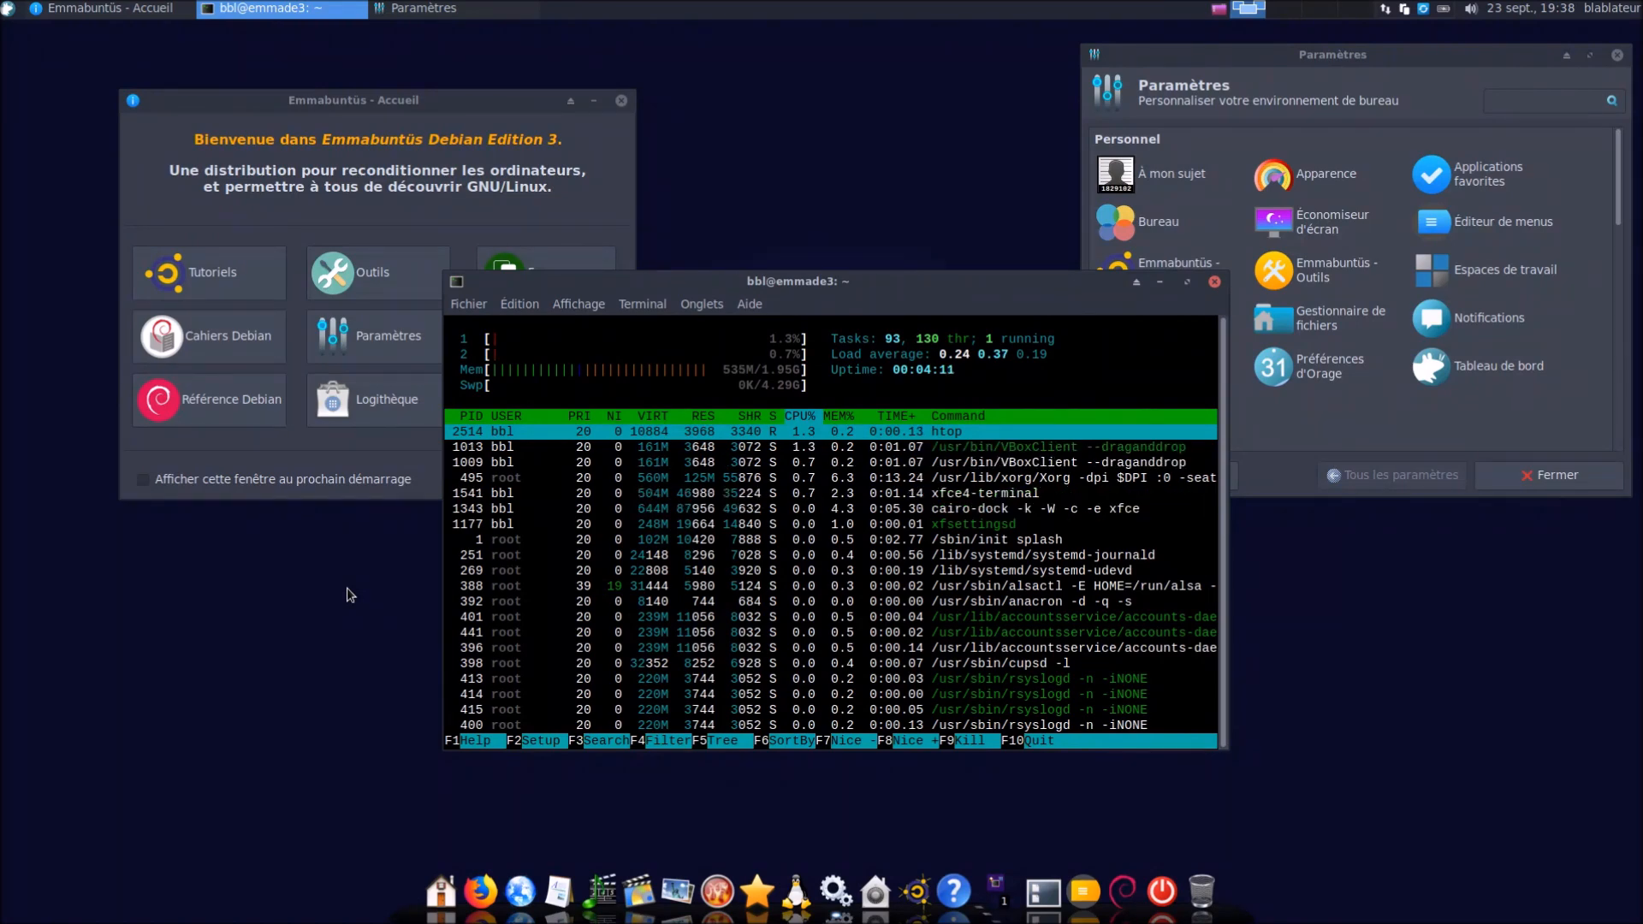
pyautogui.click(1215, 282)
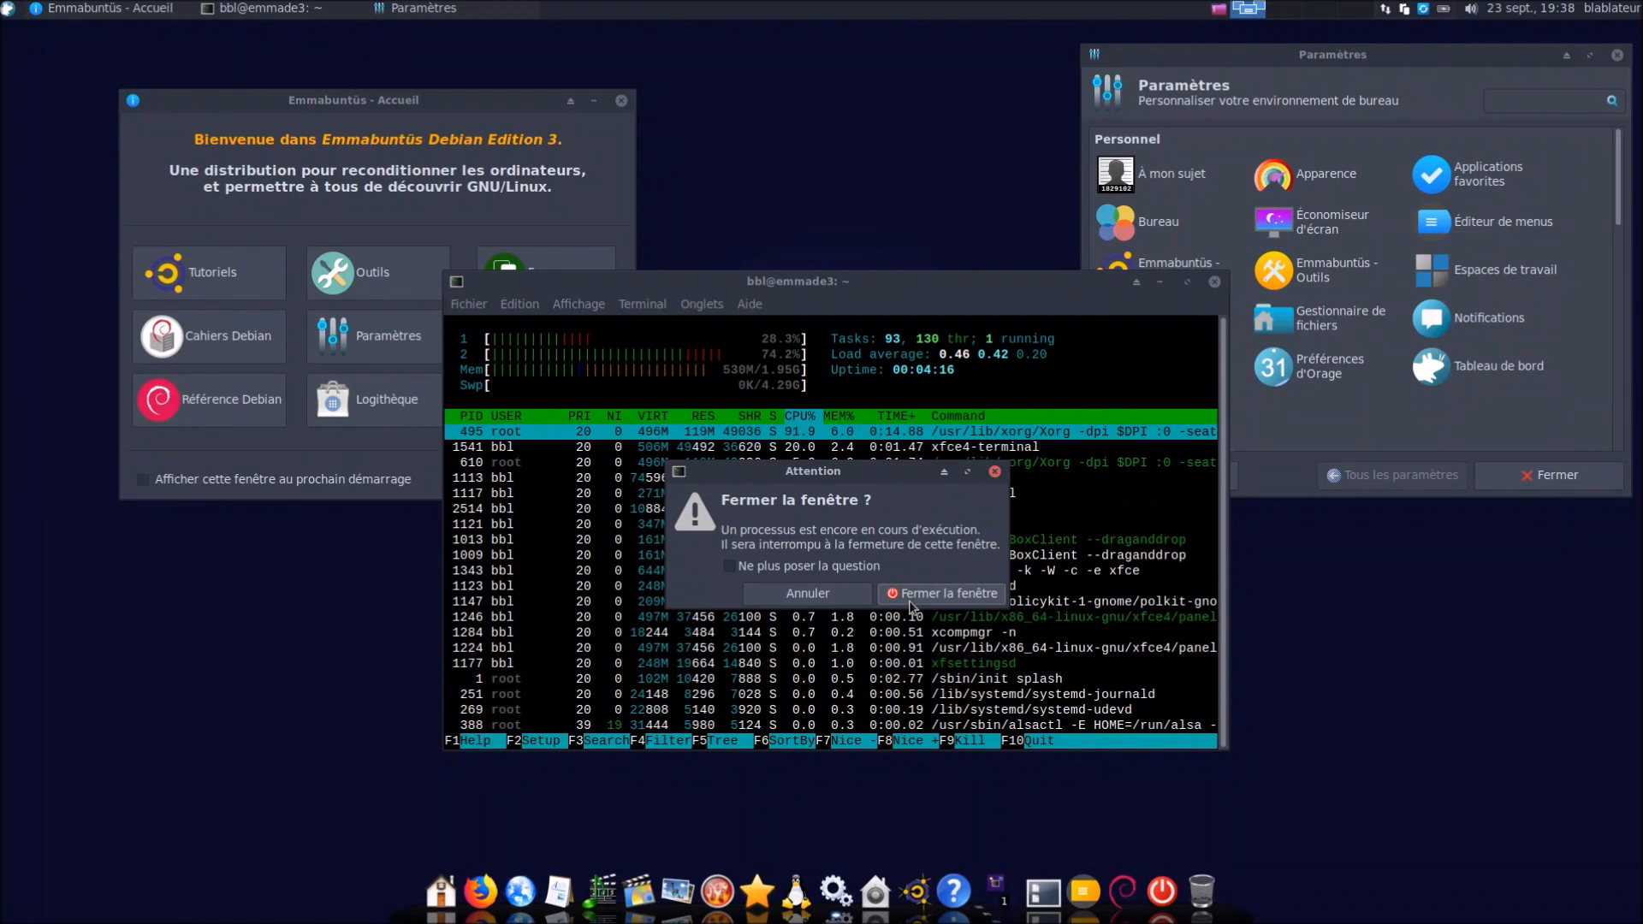
pyautogui.click(911, 596)
pyautogui.hotkey('alt', 'F4')
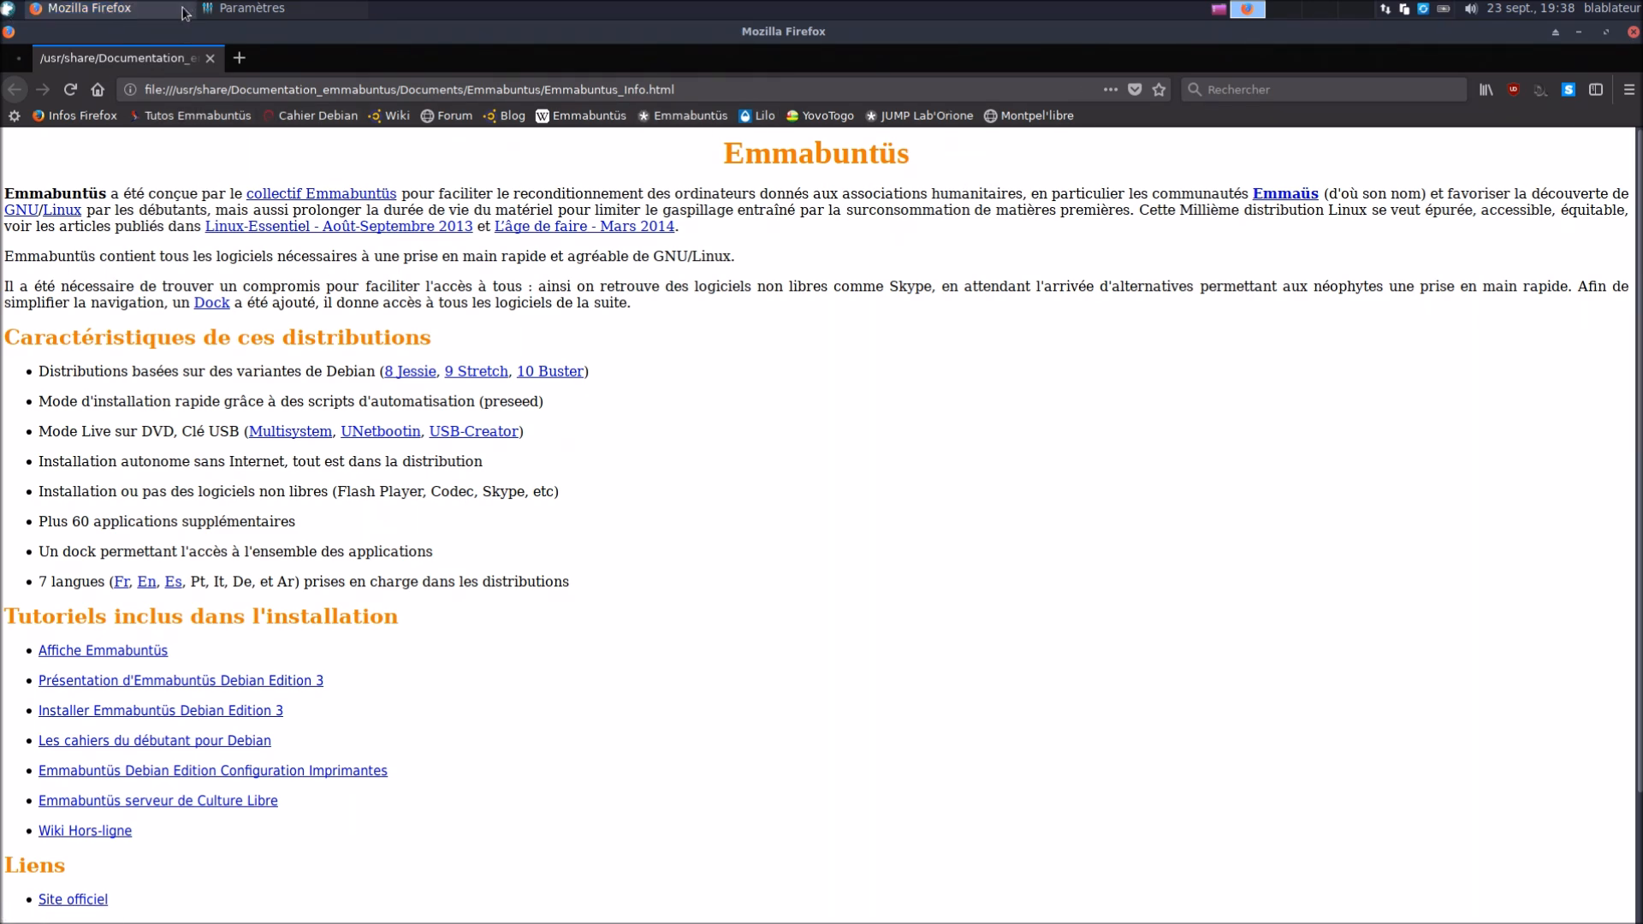
# Relaunch Emmabuntüs - Accueil via the menu search 'acc' and move it down and left
pyautogui.click(247, 14)
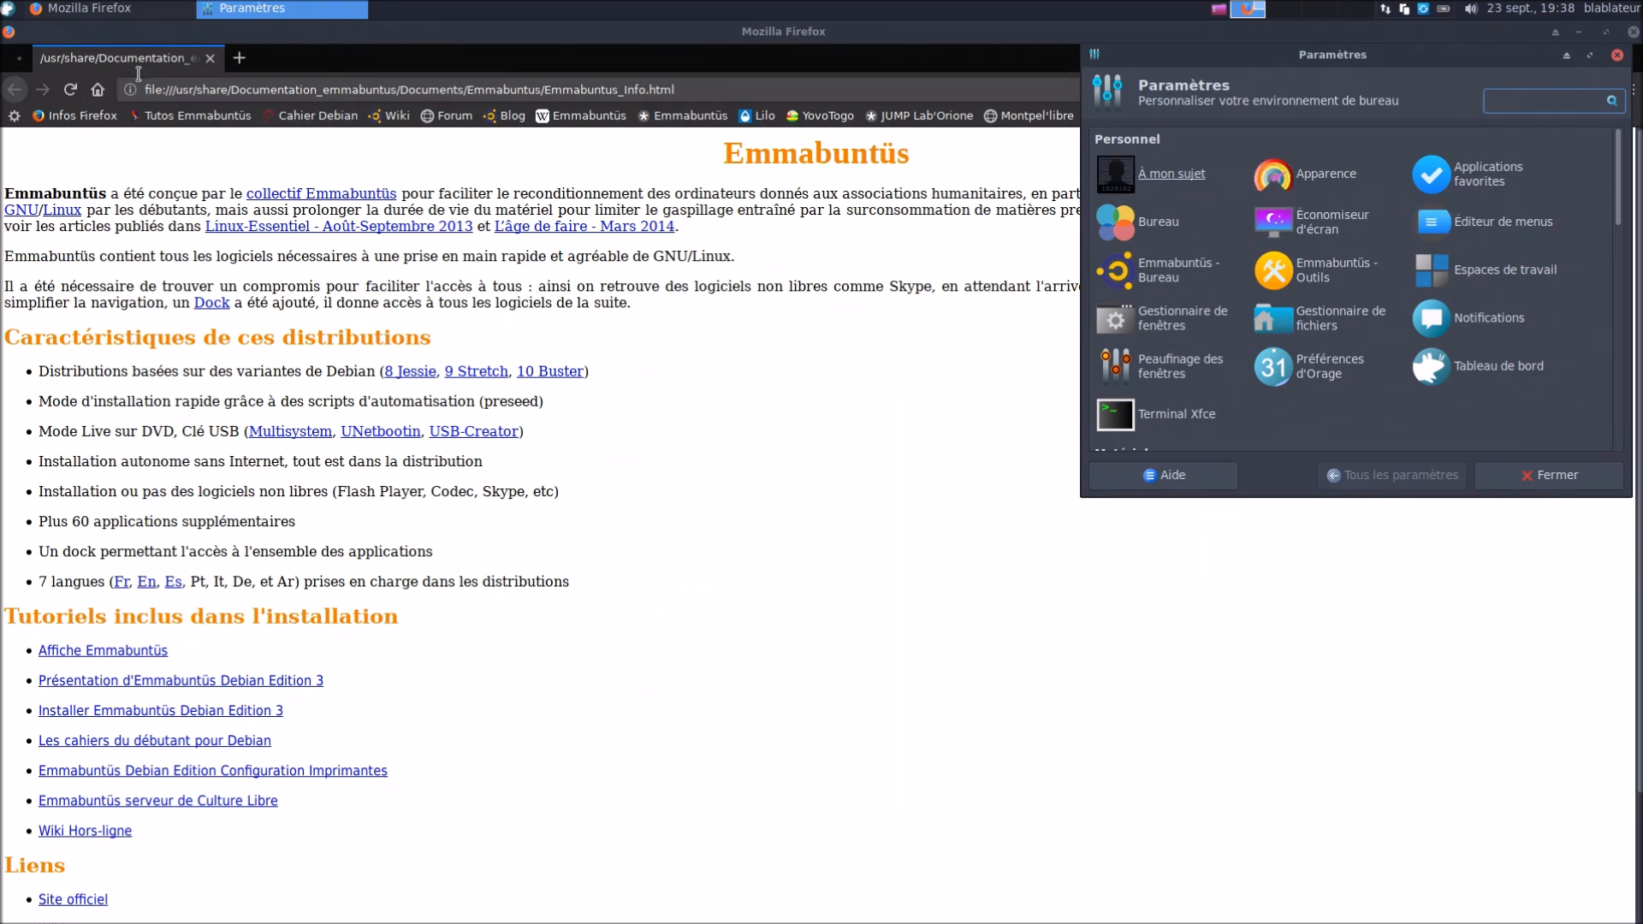
pyautogui.click(5, 10)
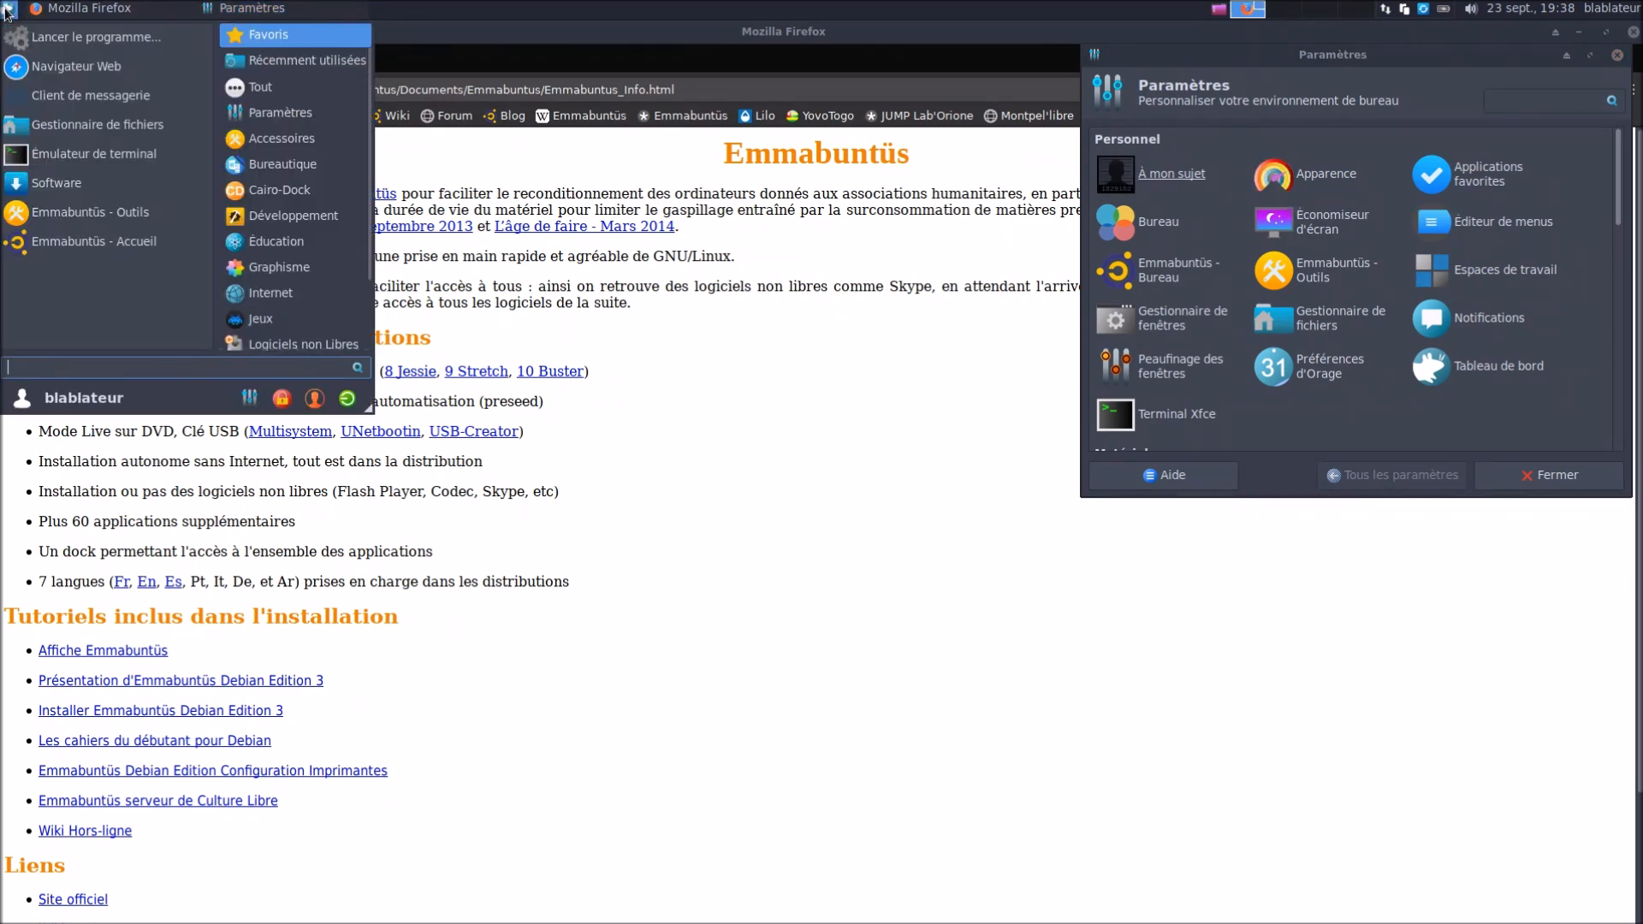
pyautogui.write('acc')
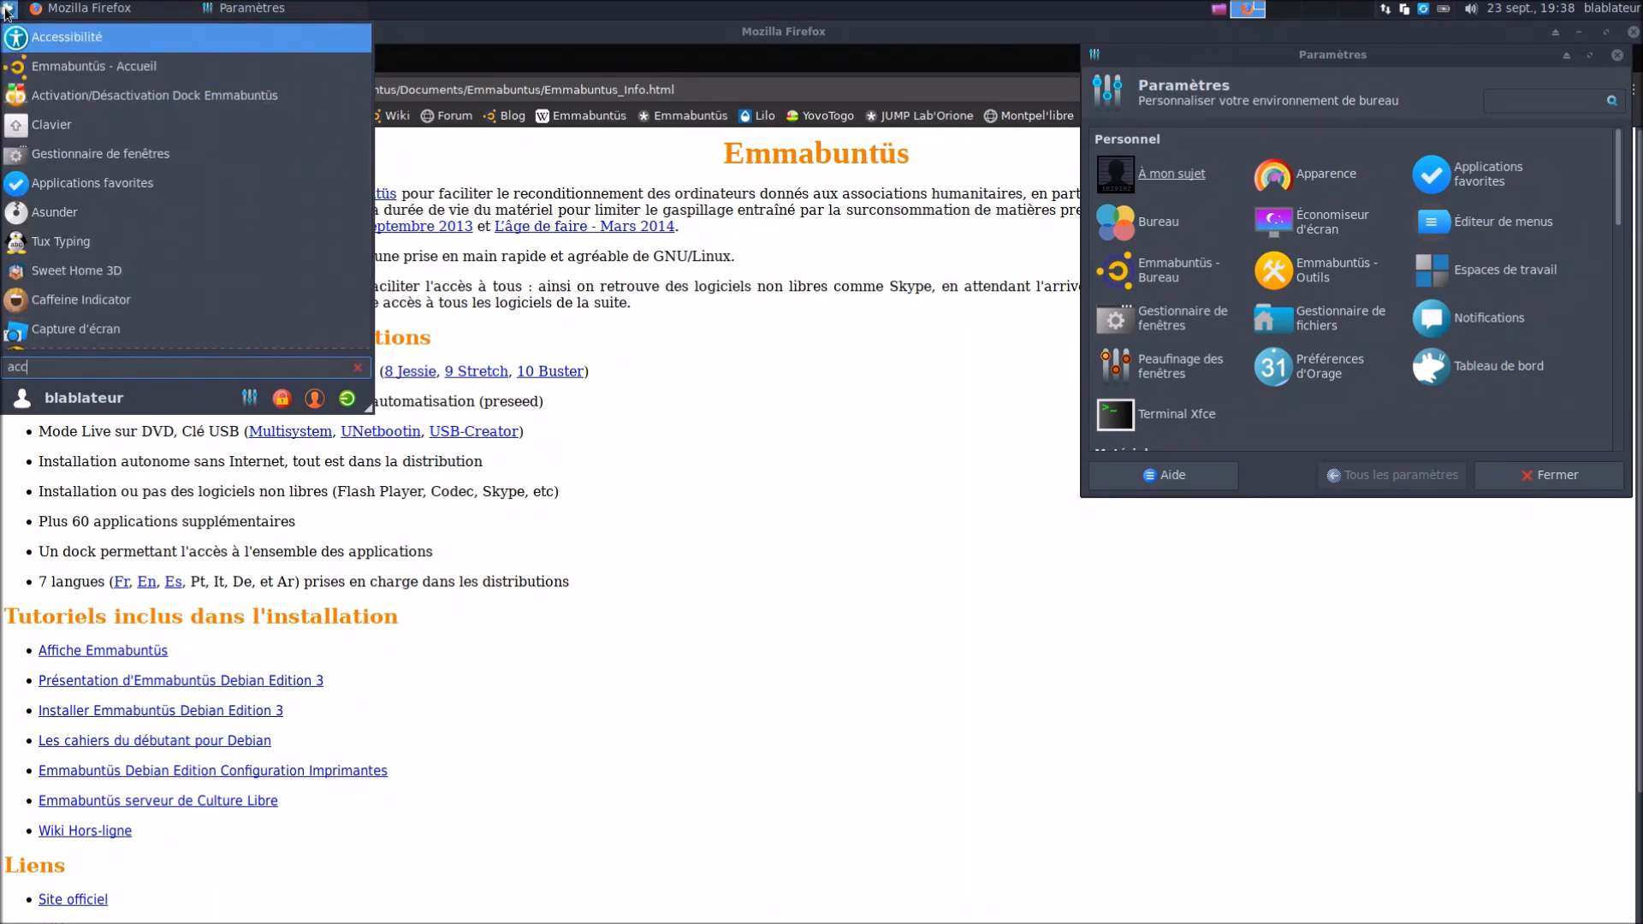
pyautogui.click(60, 66)
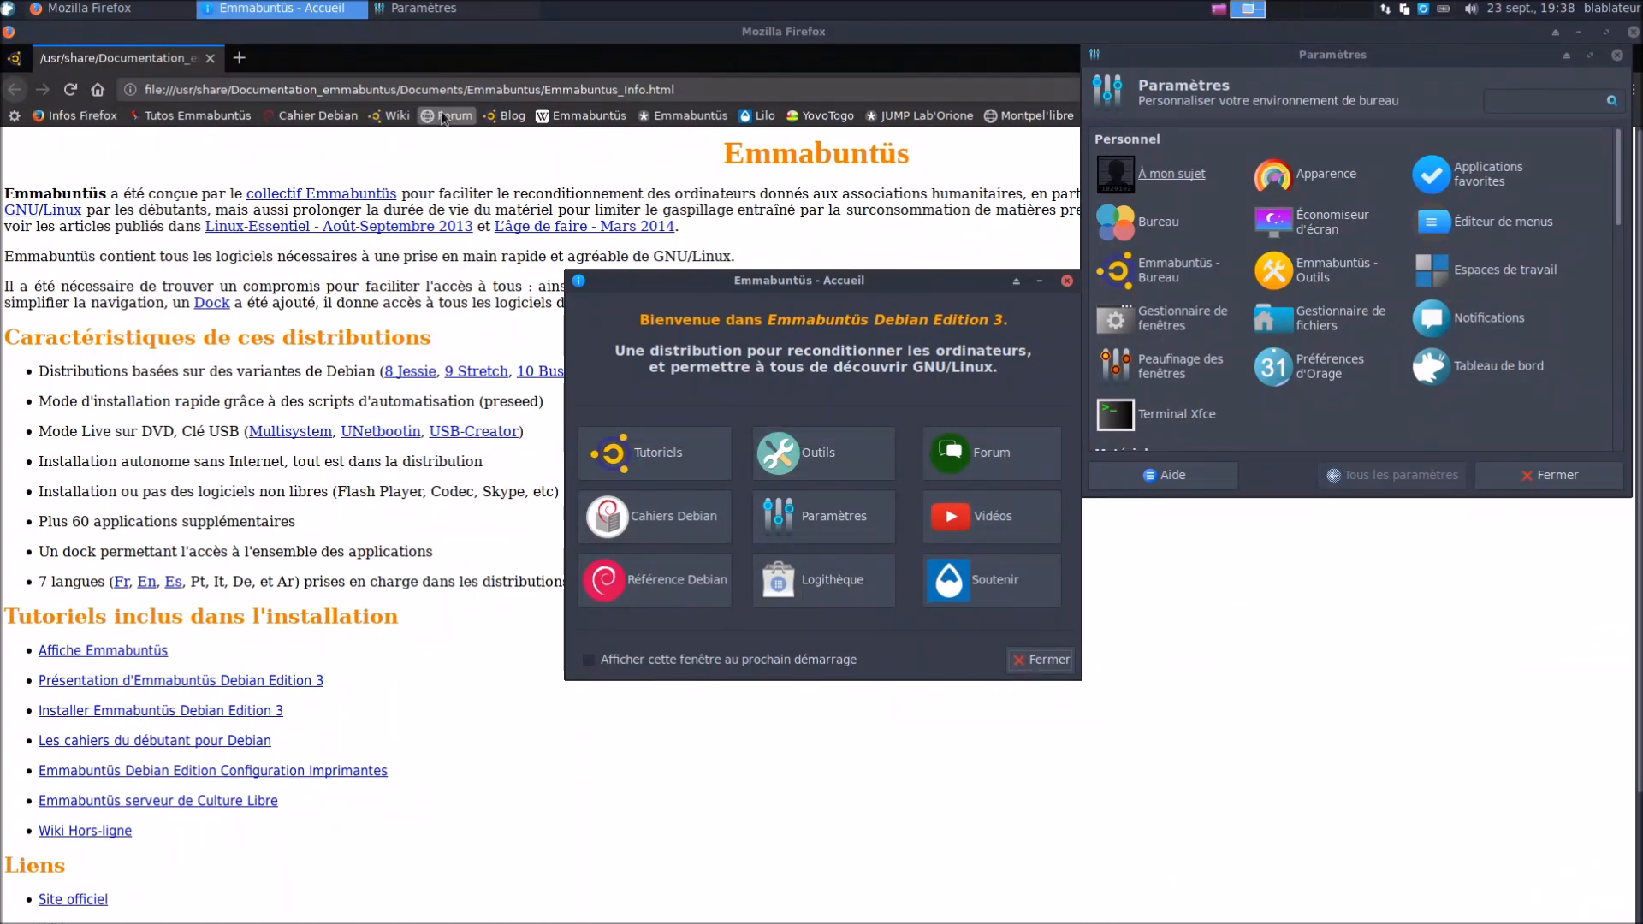
pyautogui.moveTo(689, 285); pyautogui.dragTo(555, 363)
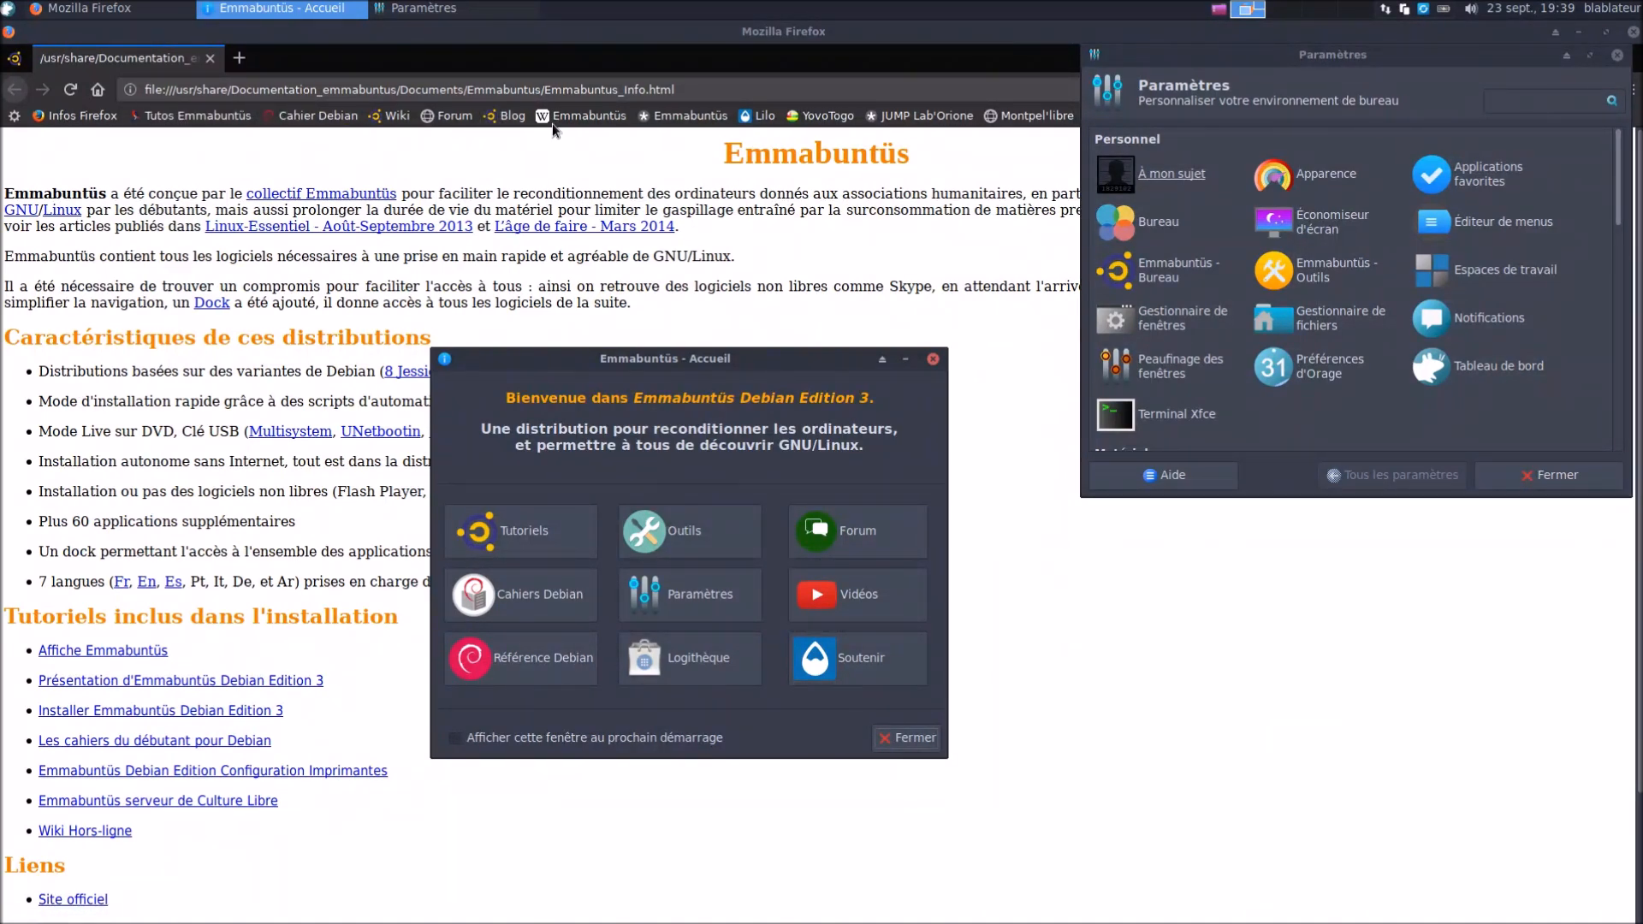
# Open the Emmabuntus Forum in Firefox, then bring the Emmabuntüs welcome window back up
pyautogui.click(684, 530)
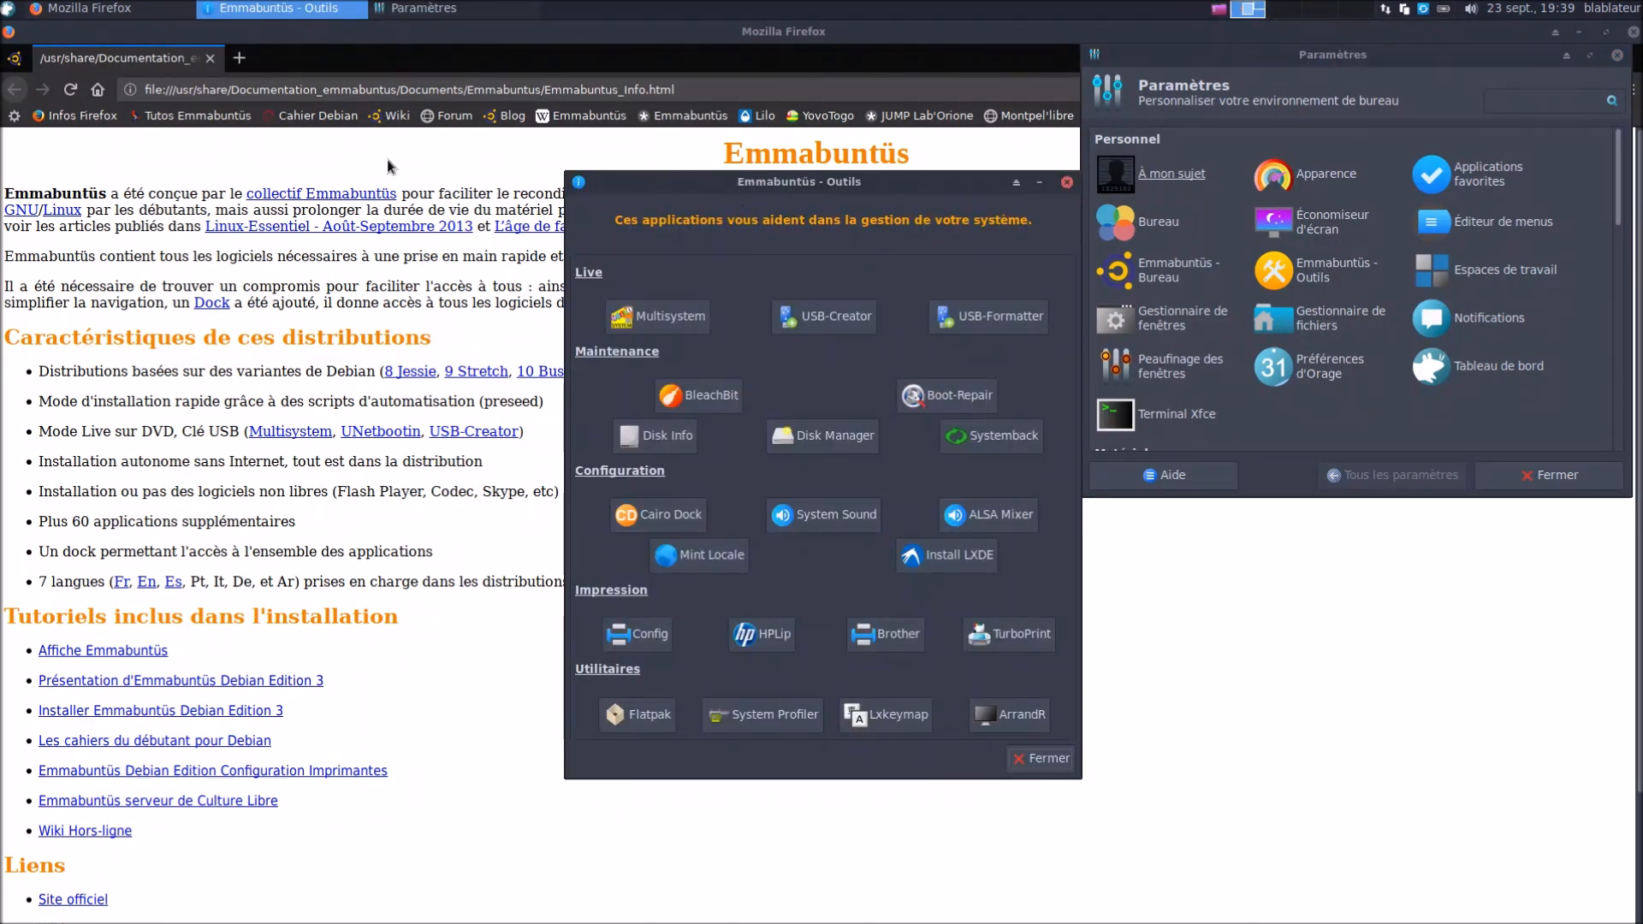
pyautogui.click(7, 9)
pyautogui.write('acc')
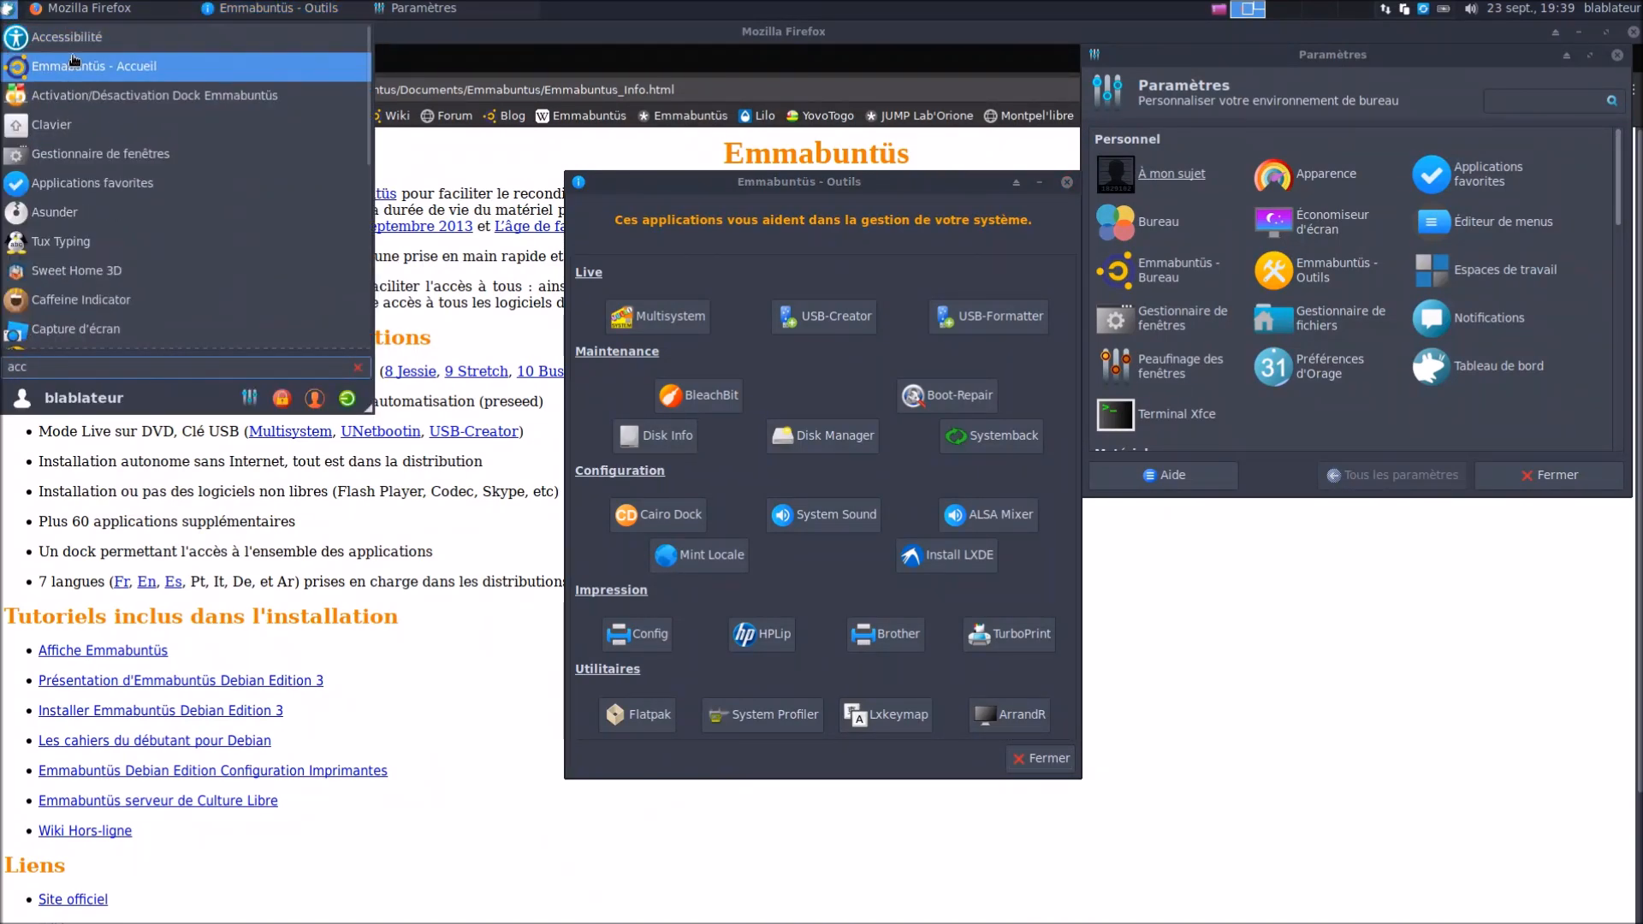
pyautogui.click(89, 68)
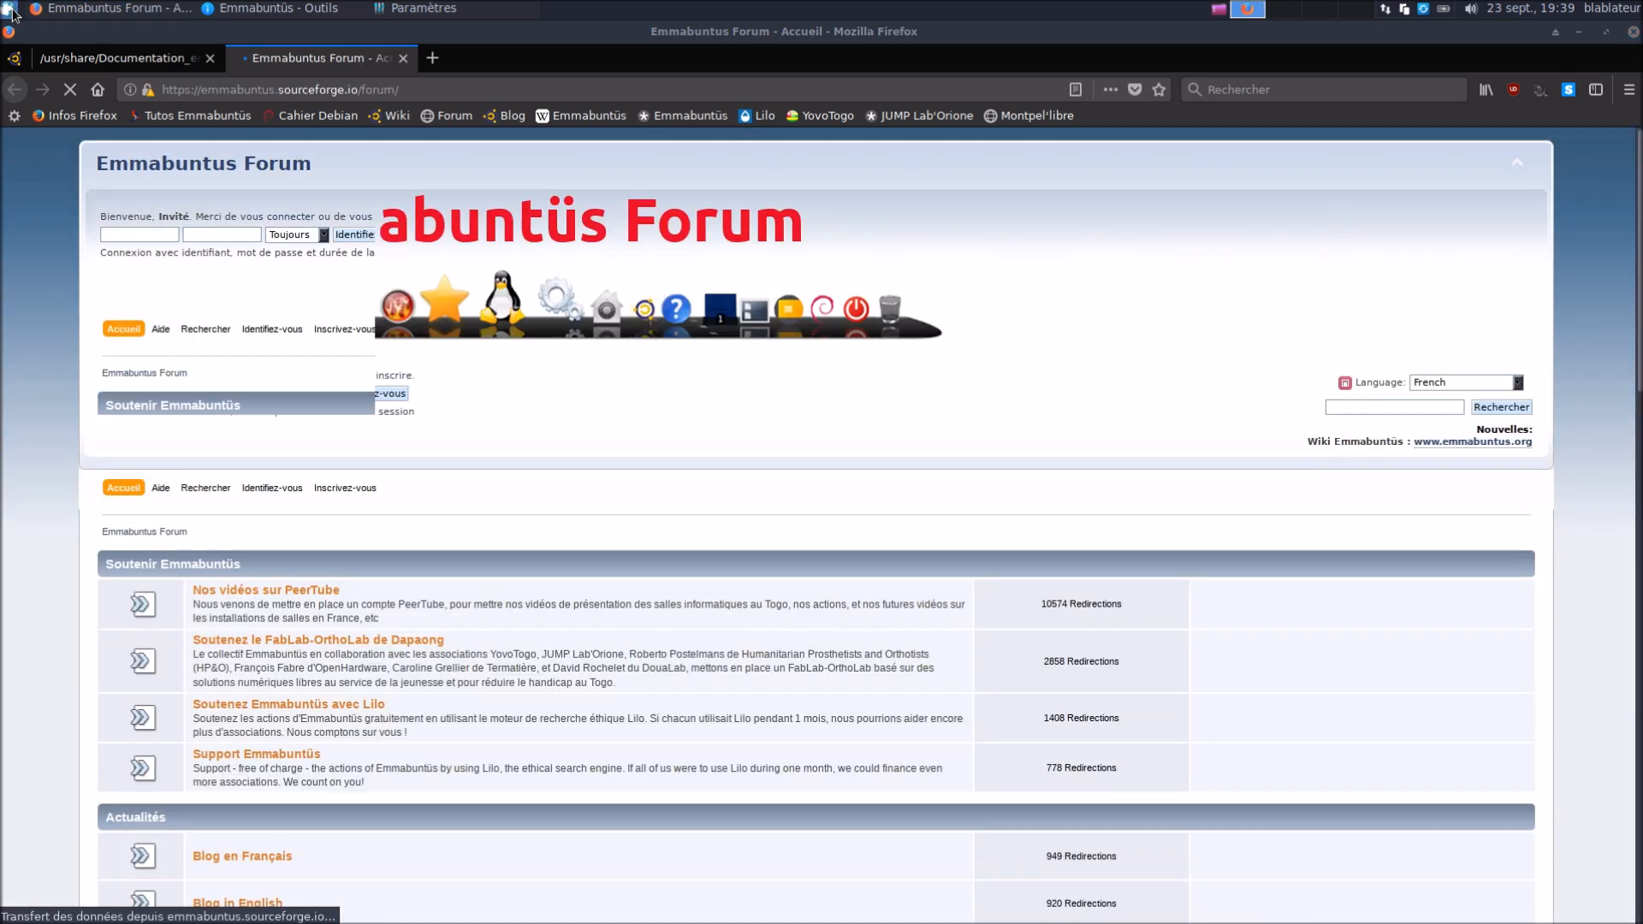
# Open Les cahiers du débutant in a maximized qpdfview and scroll to the mouse section on page 12
pyautogui.click(11, 12)
pyautogui.write('acc')
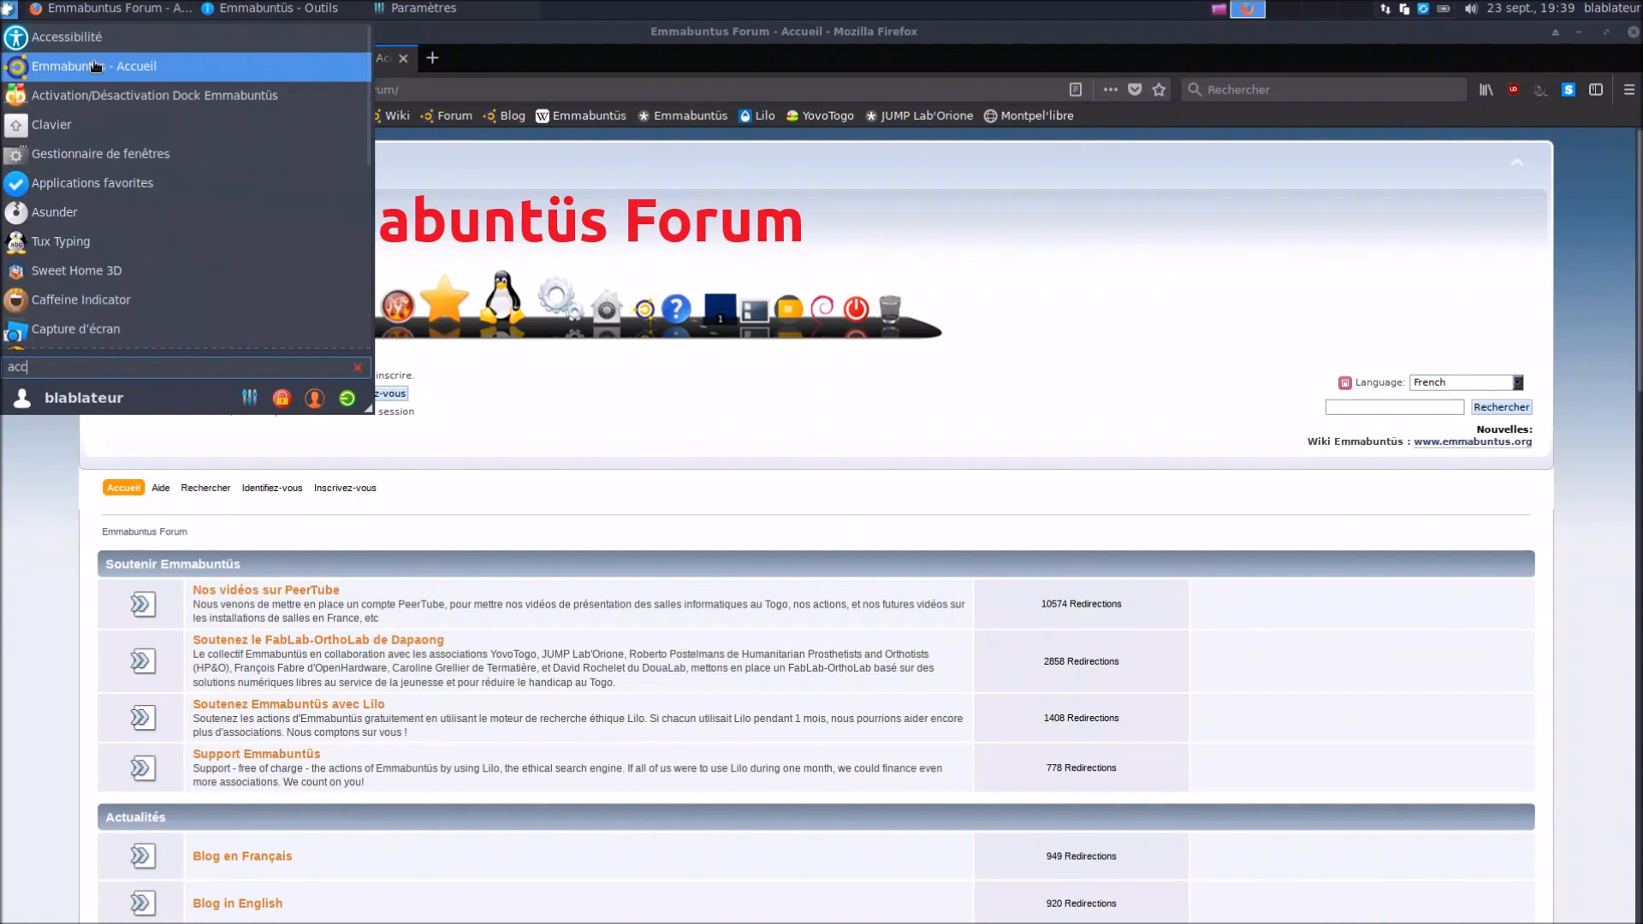
pyautogui.click(99, 67)
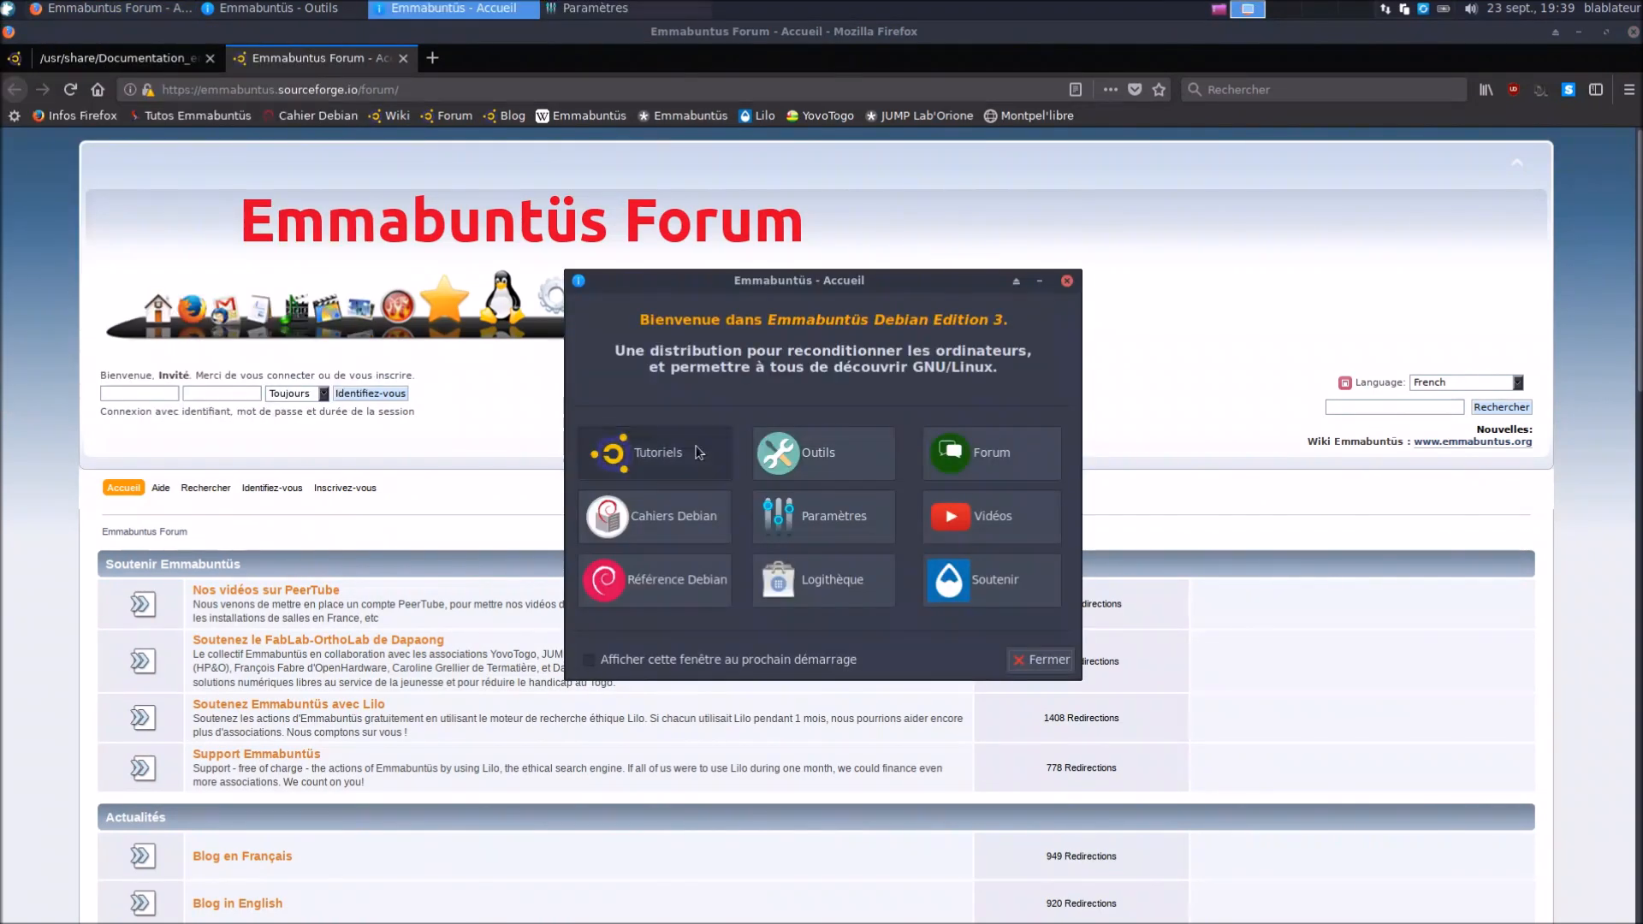
pyautogui.click(659, 526)
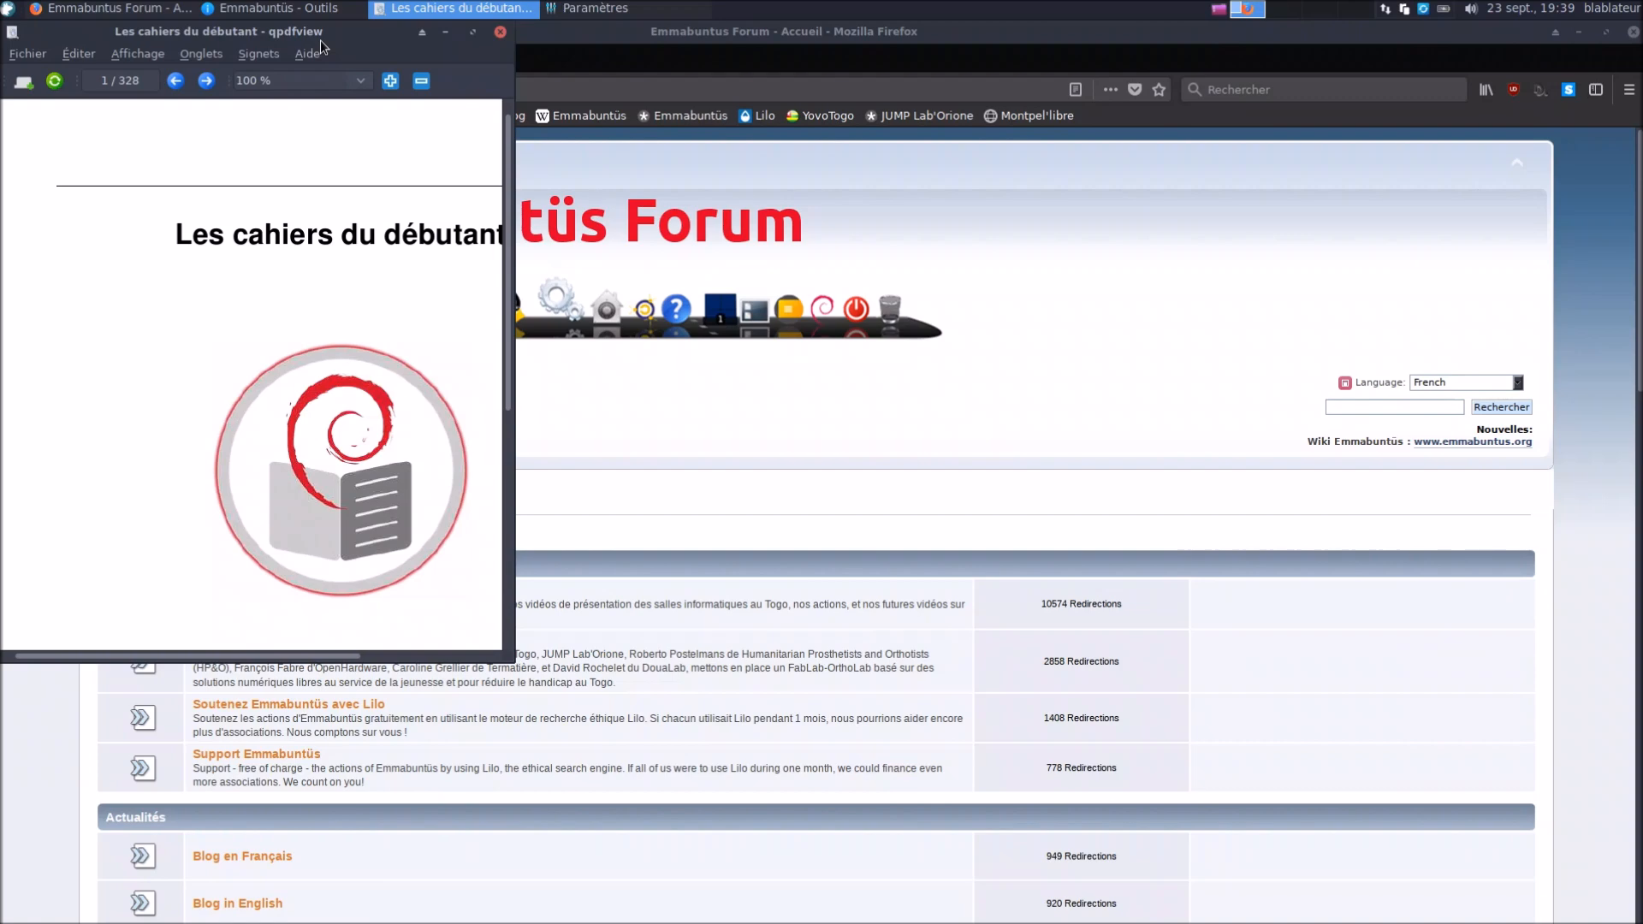
pyautogui.click(472, 32)
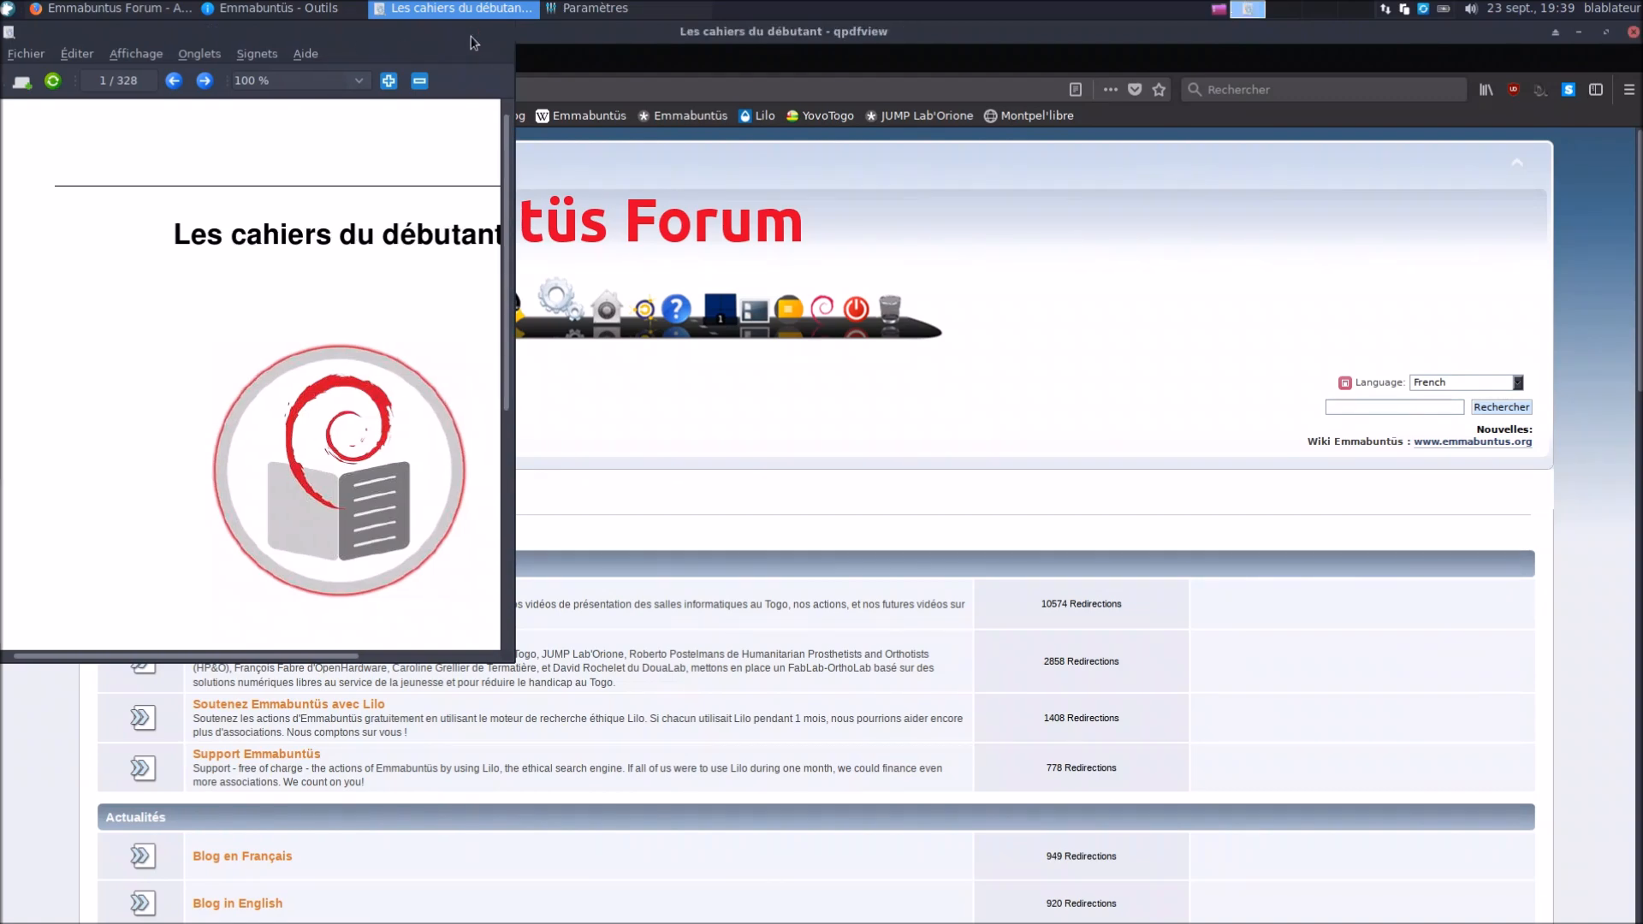
pyautogui.scroll(-20, 743, 485)
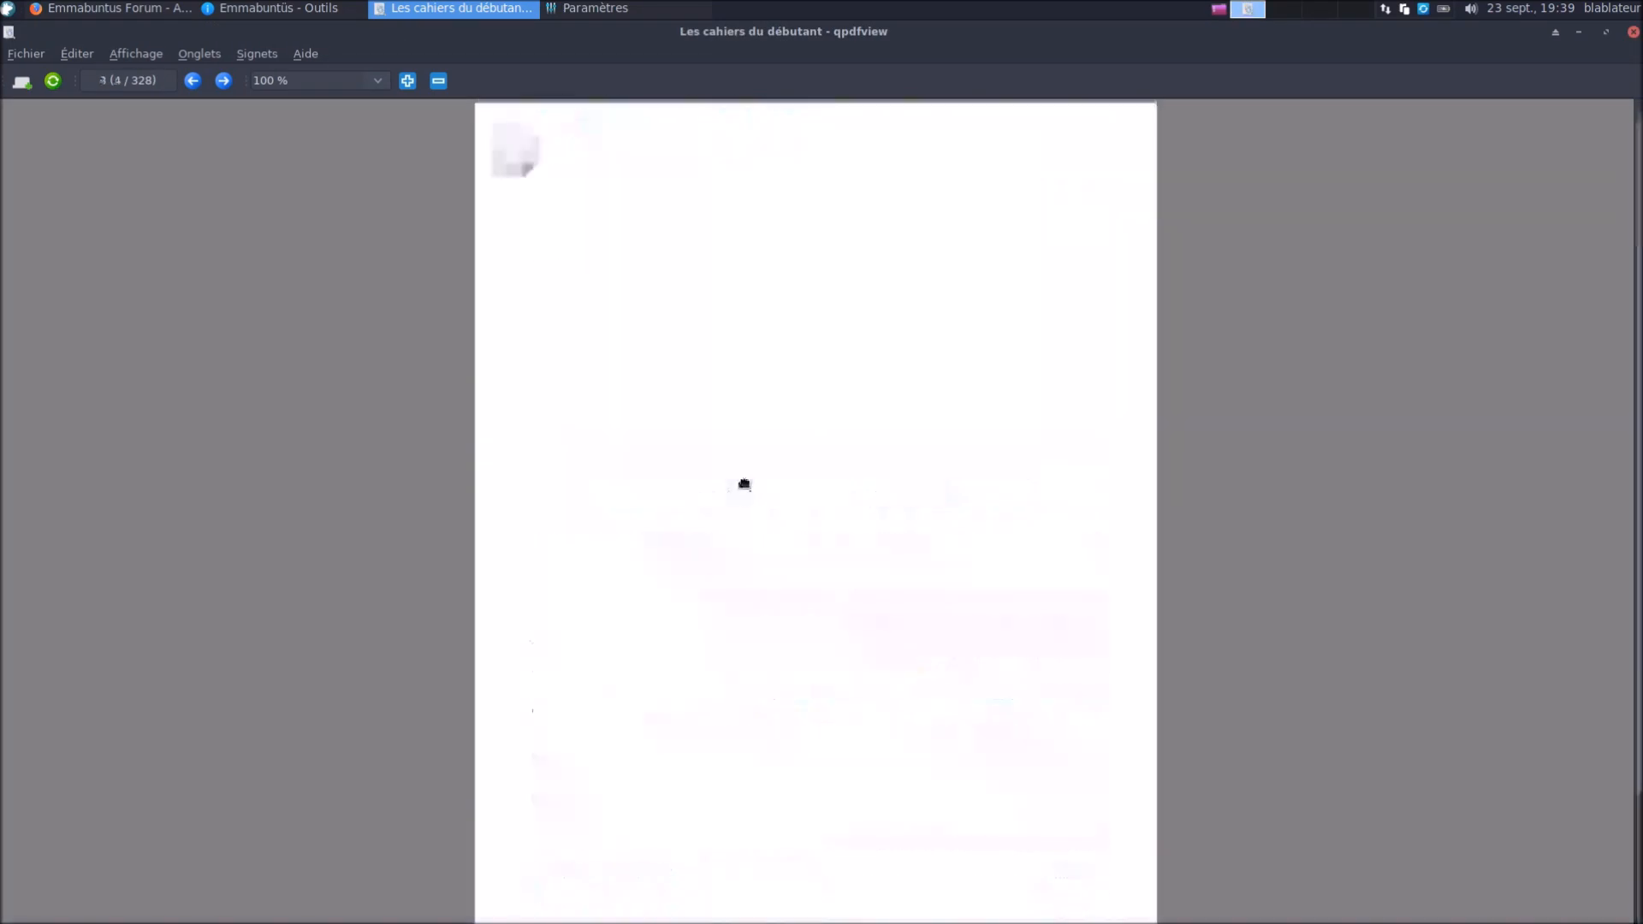
pyautogui.scroll(-20, 740, 486)
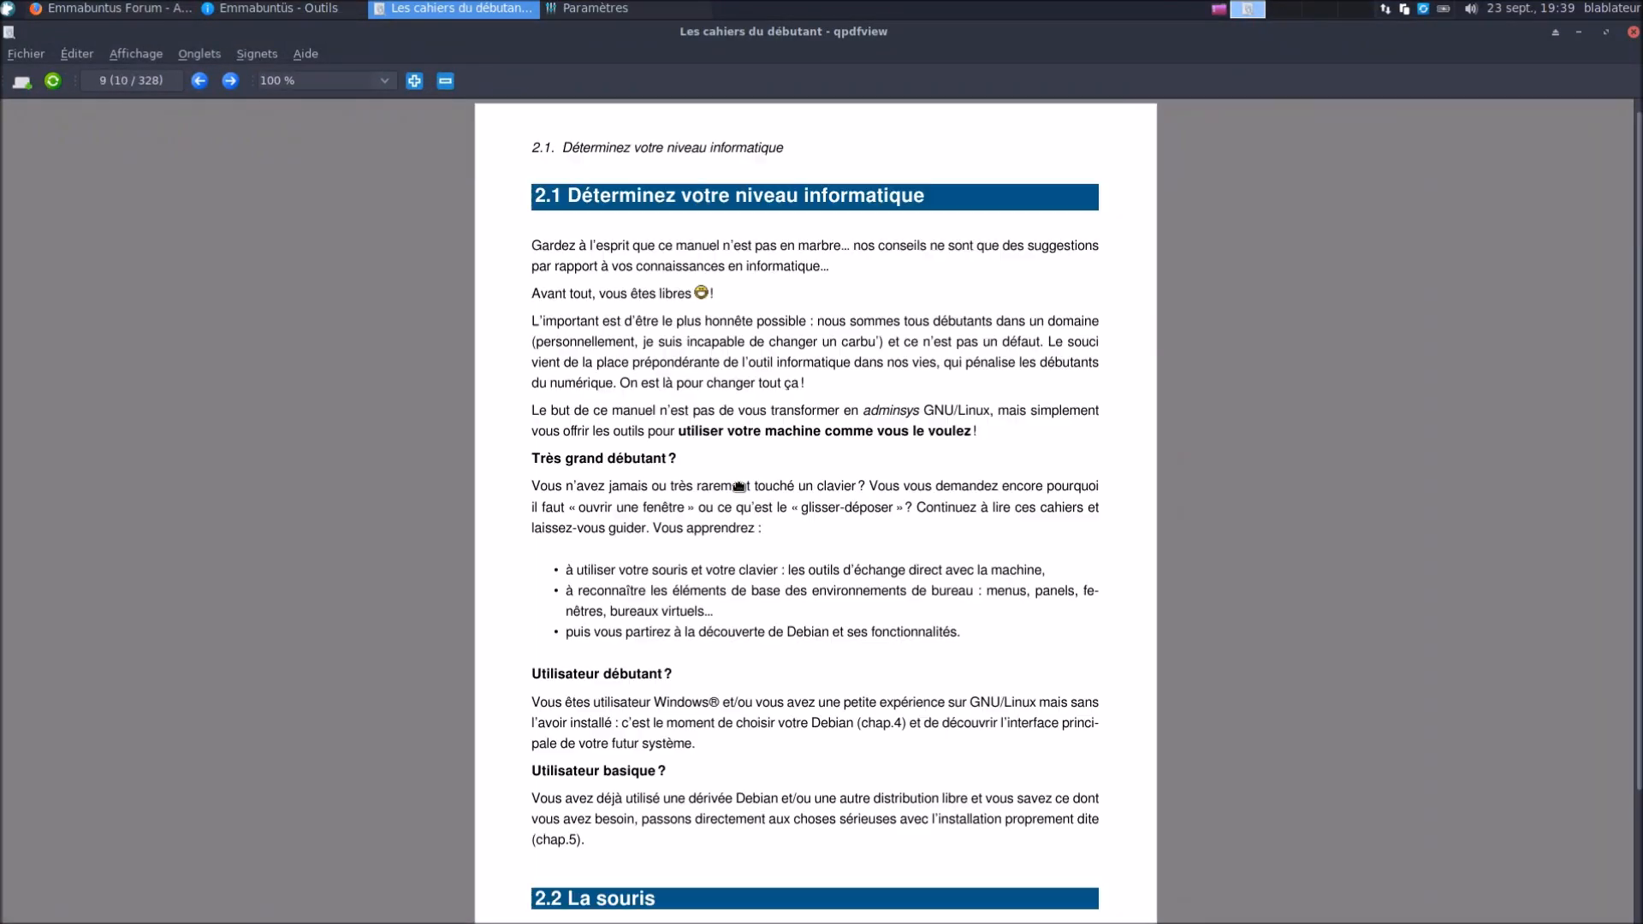
pyautogui.scroll(-8, 739, 486)
pyautogui.scroll(6, 738, 486)
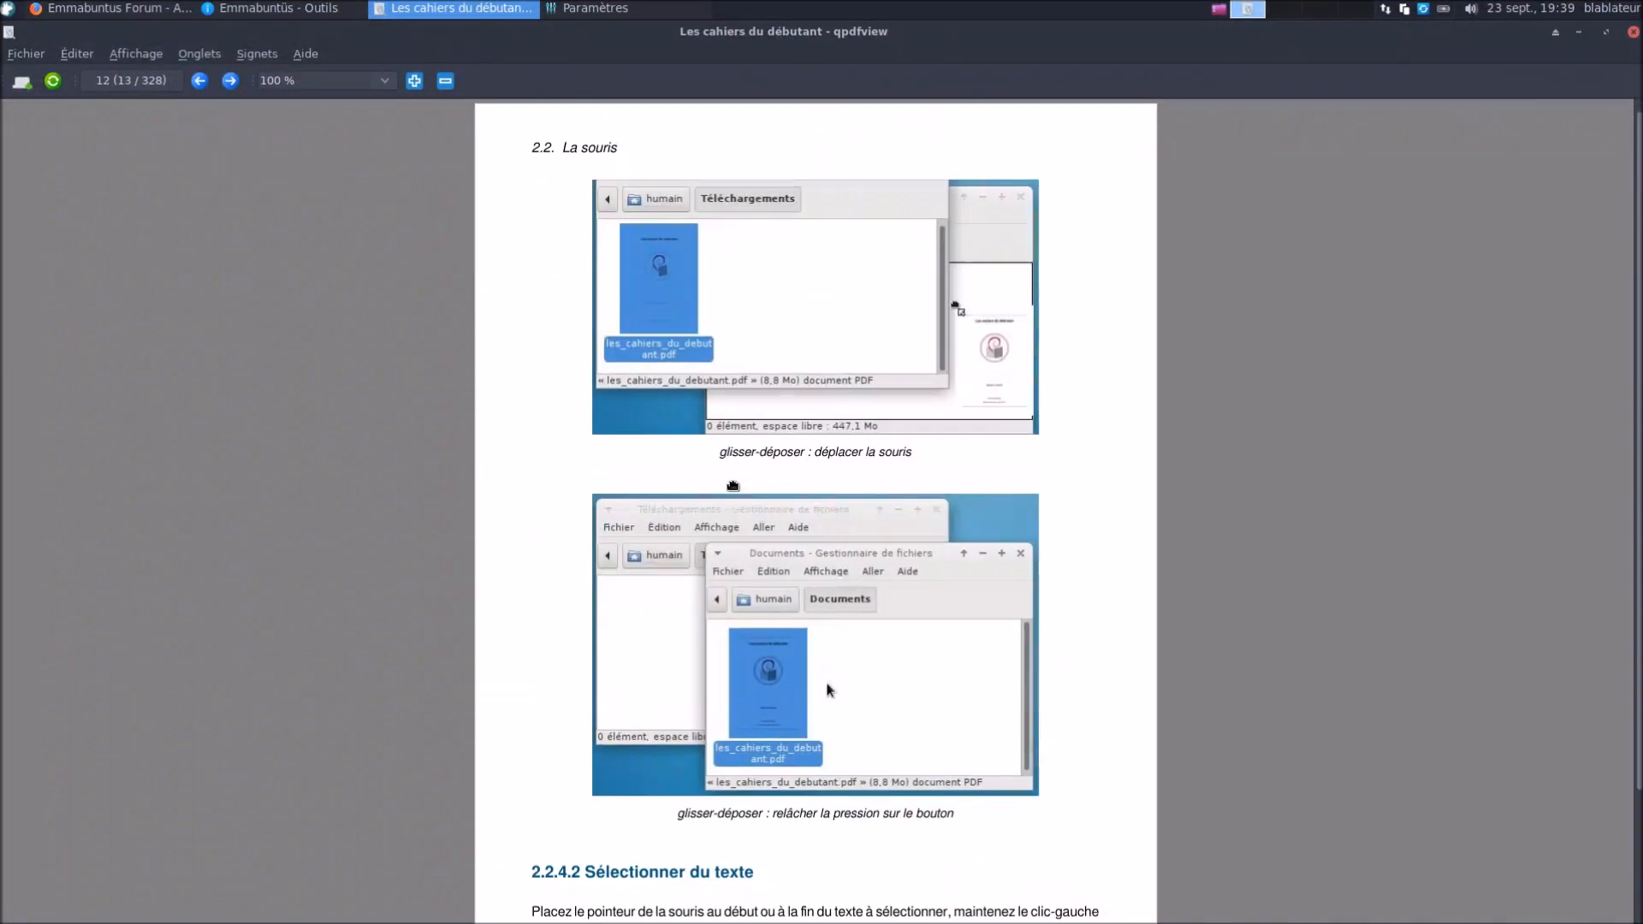
# Relaunch Emmabuntüs - Accueil from the application menu search 'acc'
pyautogui.click(6, 12)
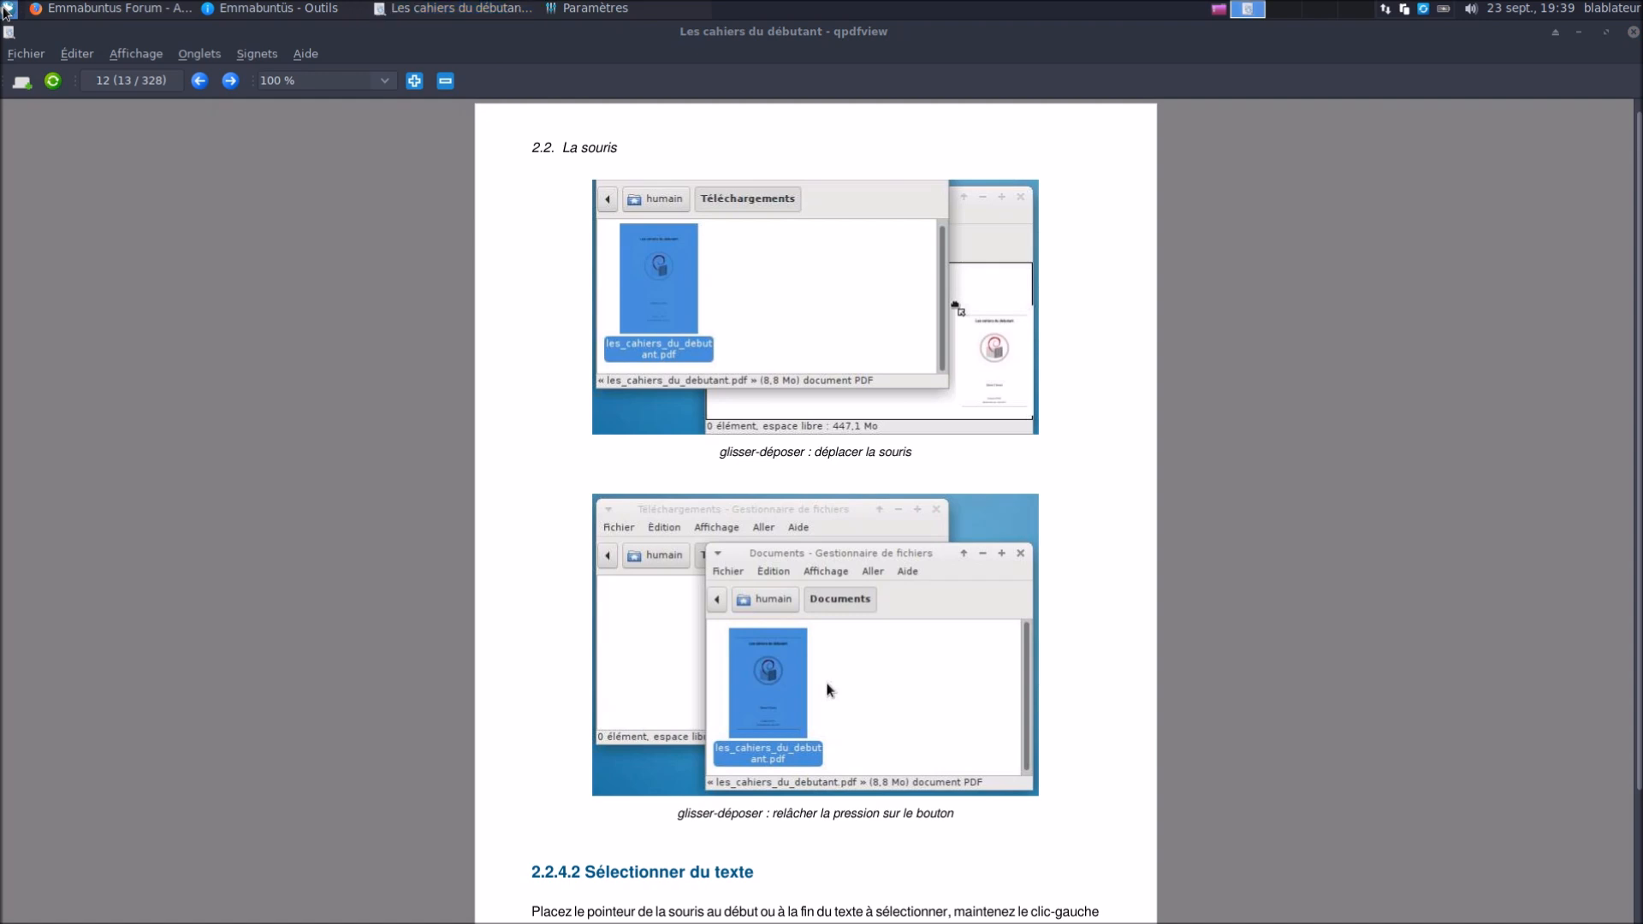
pyautogui.write('acc')
pyautogui.click(101, 67)
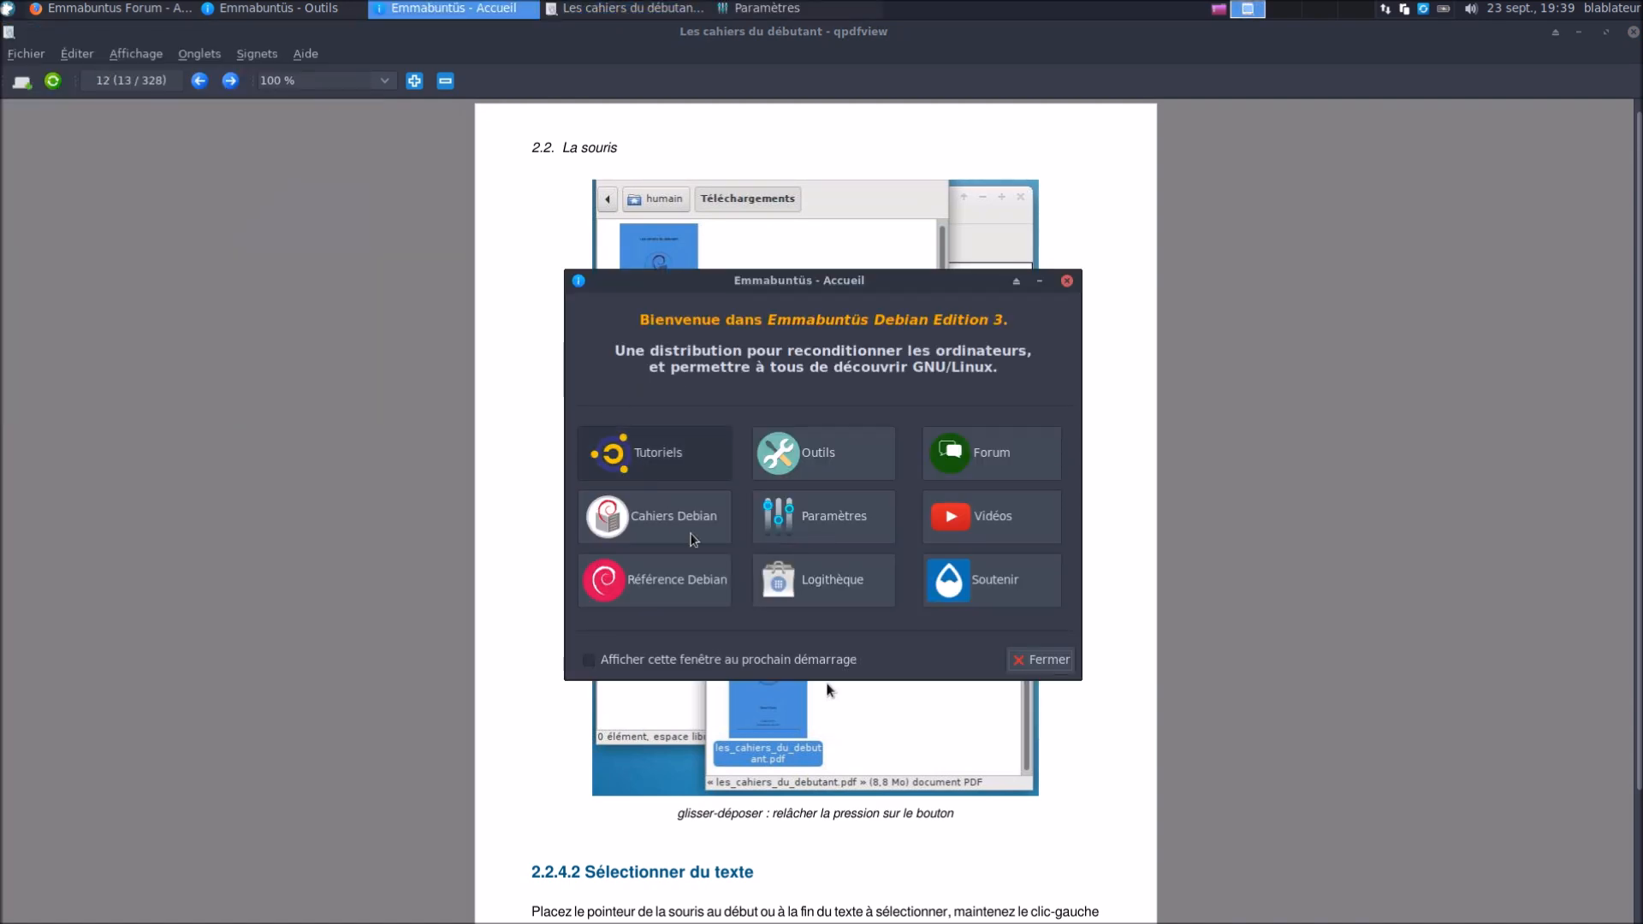
# Open the Blabla Linux Emmabuntüs PeerTube channel from Vidéos, then relaunch Emmabuntüs - Accueil
pyautogui.click(988, 517)
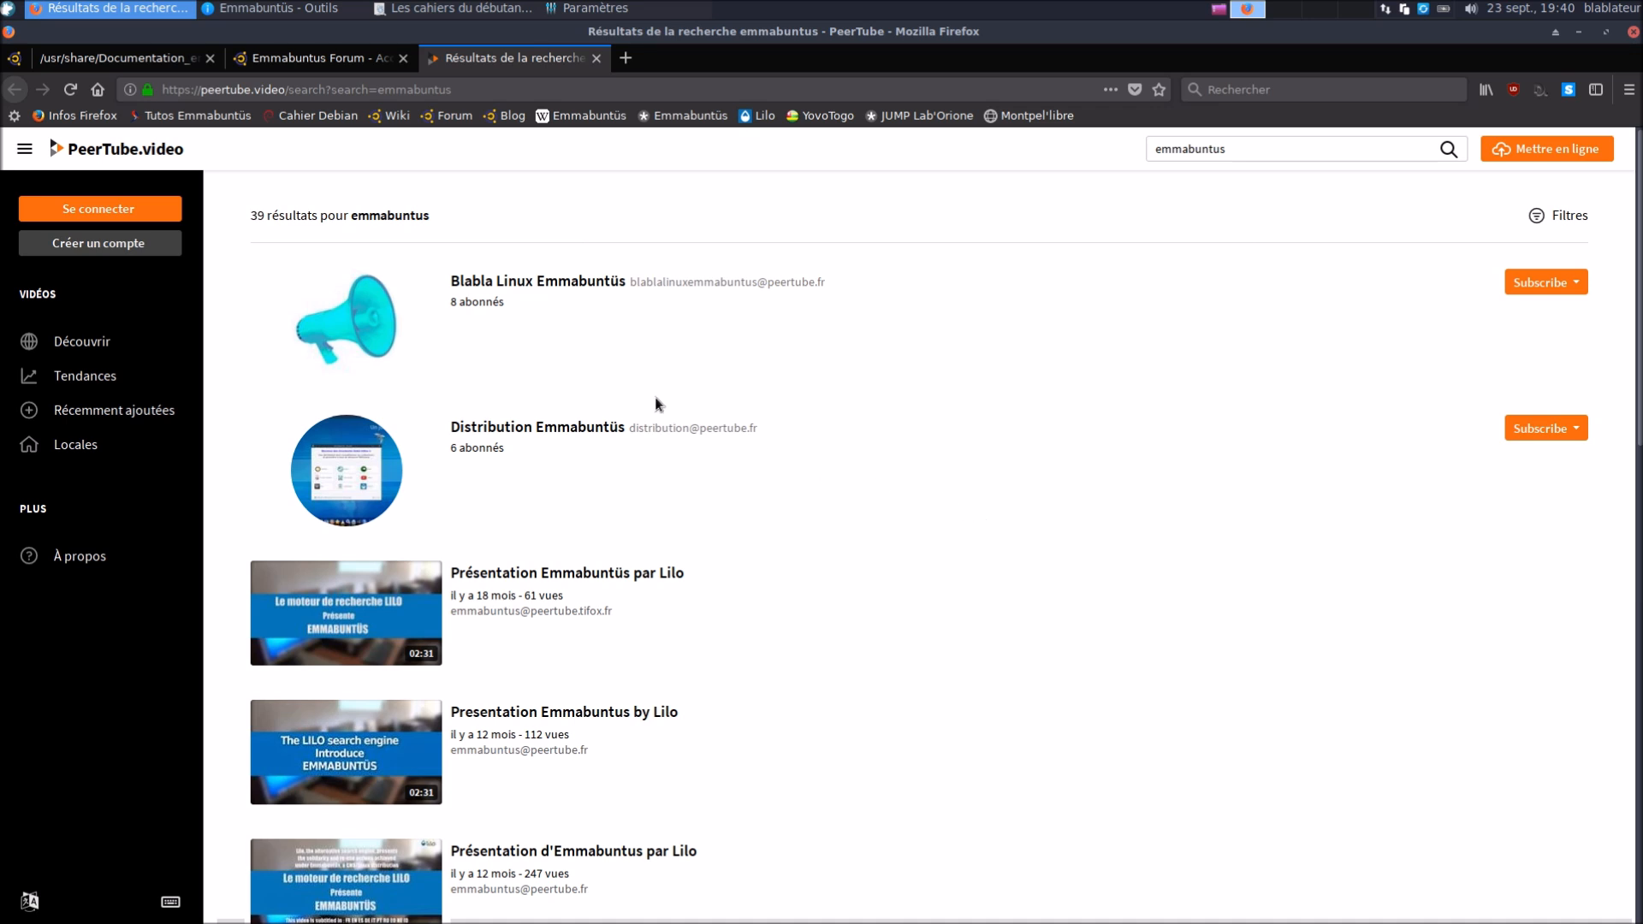
pyautogui.click(580, 283)
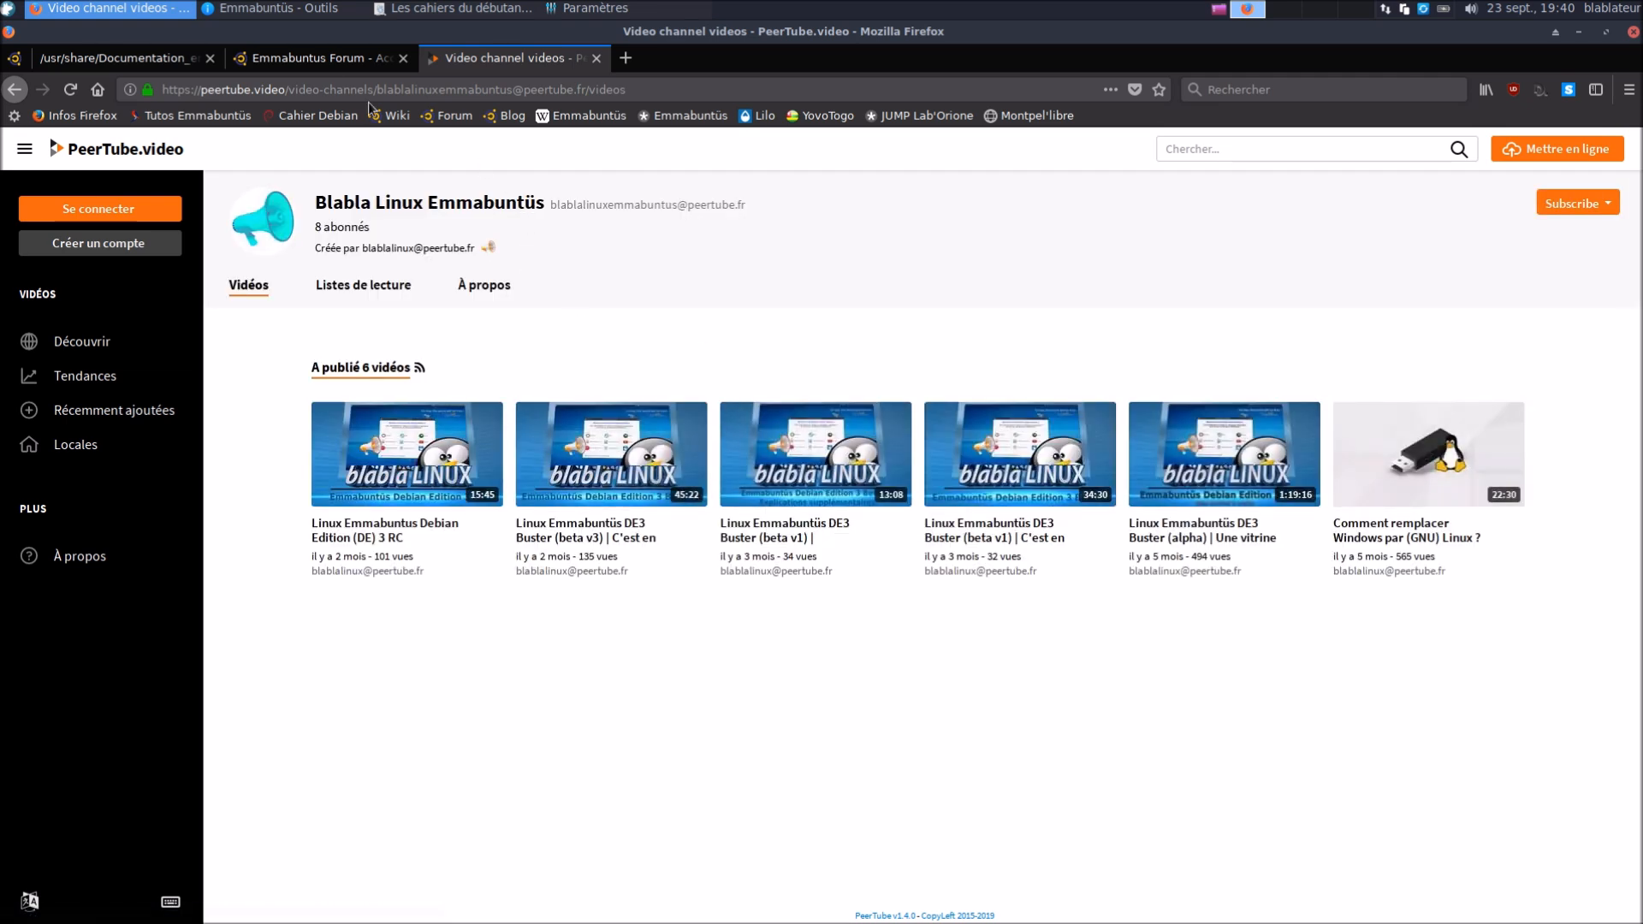
pyautogui.click(10, 9)
pyautogui.write('acc')
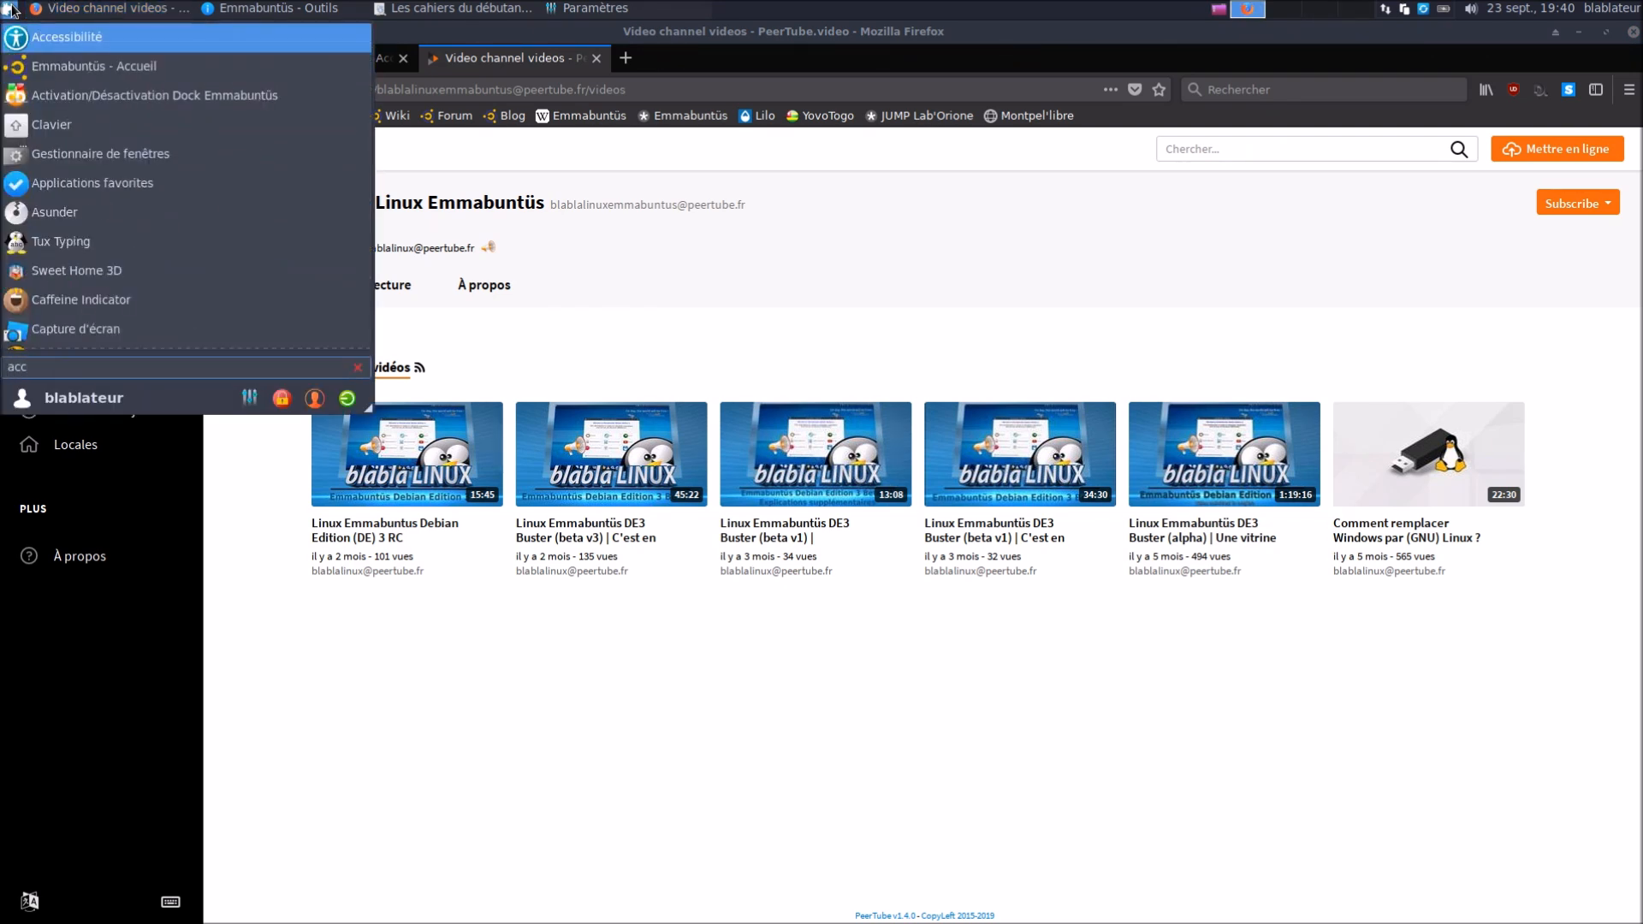
pyautogui.press('Down')
pyautogui.press('Return')
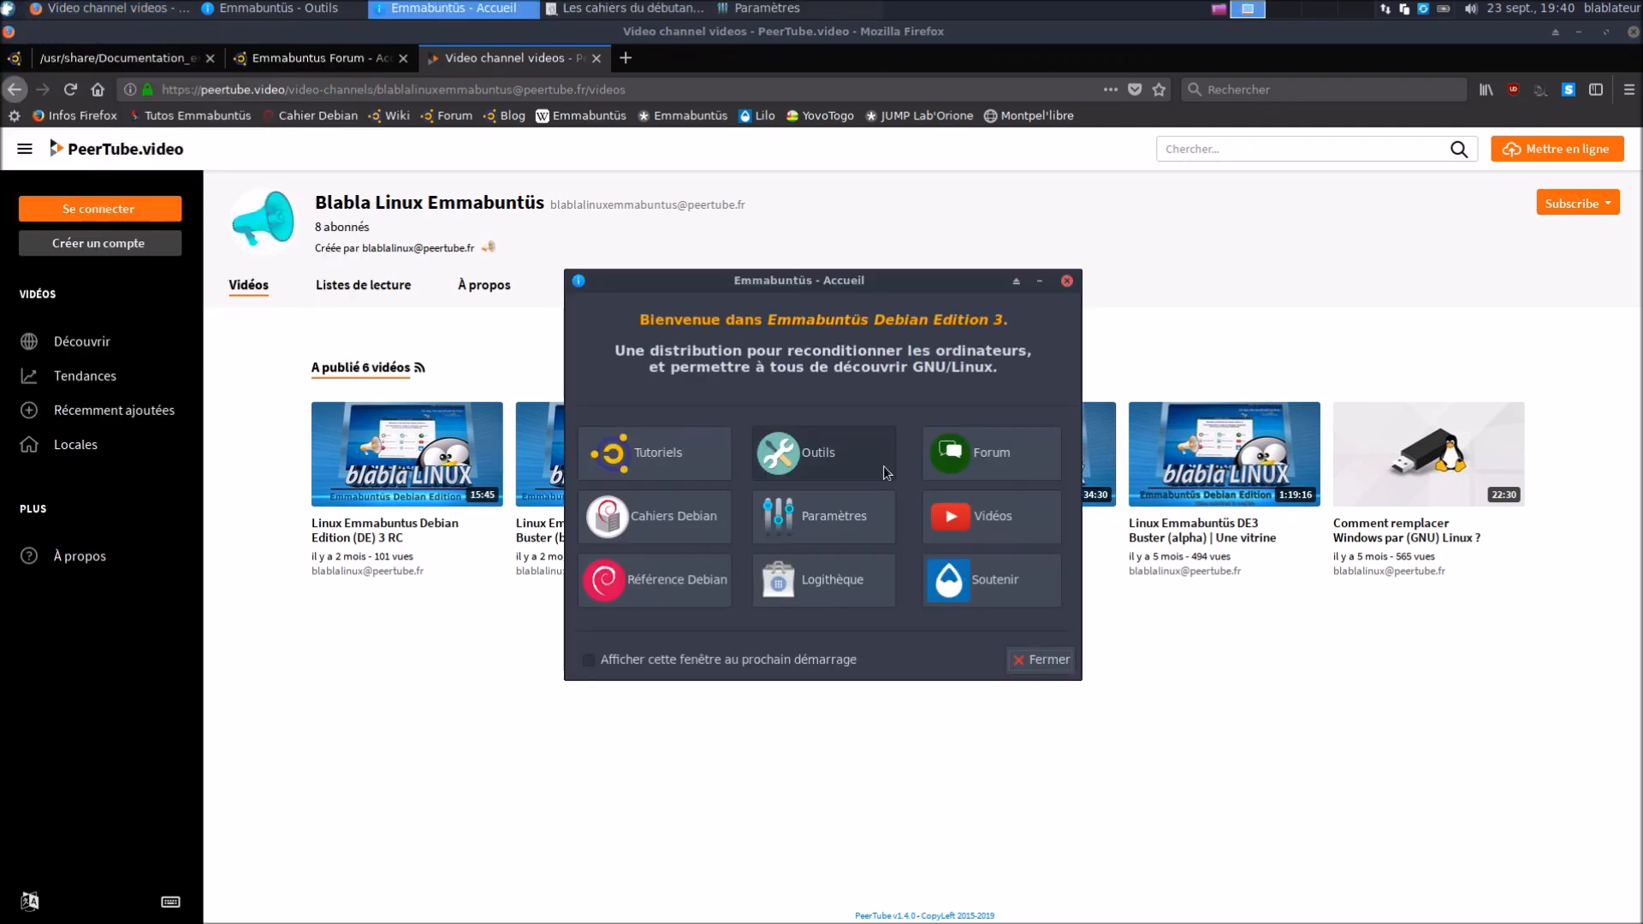
# Open Référence Debian in a maximized qpdfview and scroll to the table of contents on page xii
pyautogui.click(674, 587)
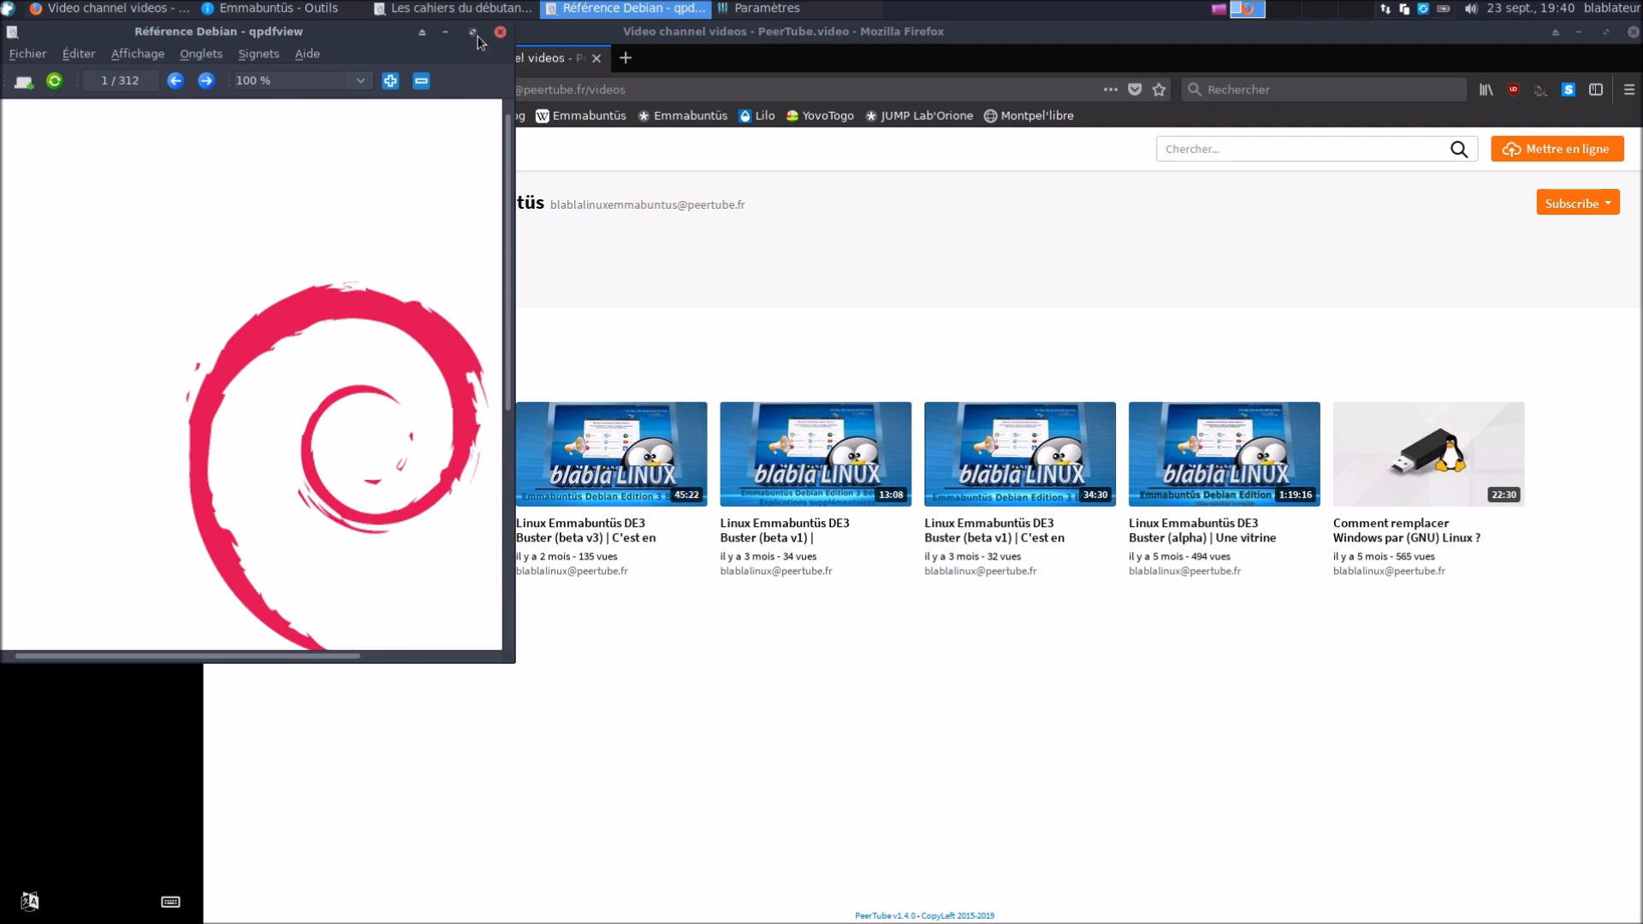
pyautogui.click(472, 32)
pyautogui.scroll(-3, 874, 409)
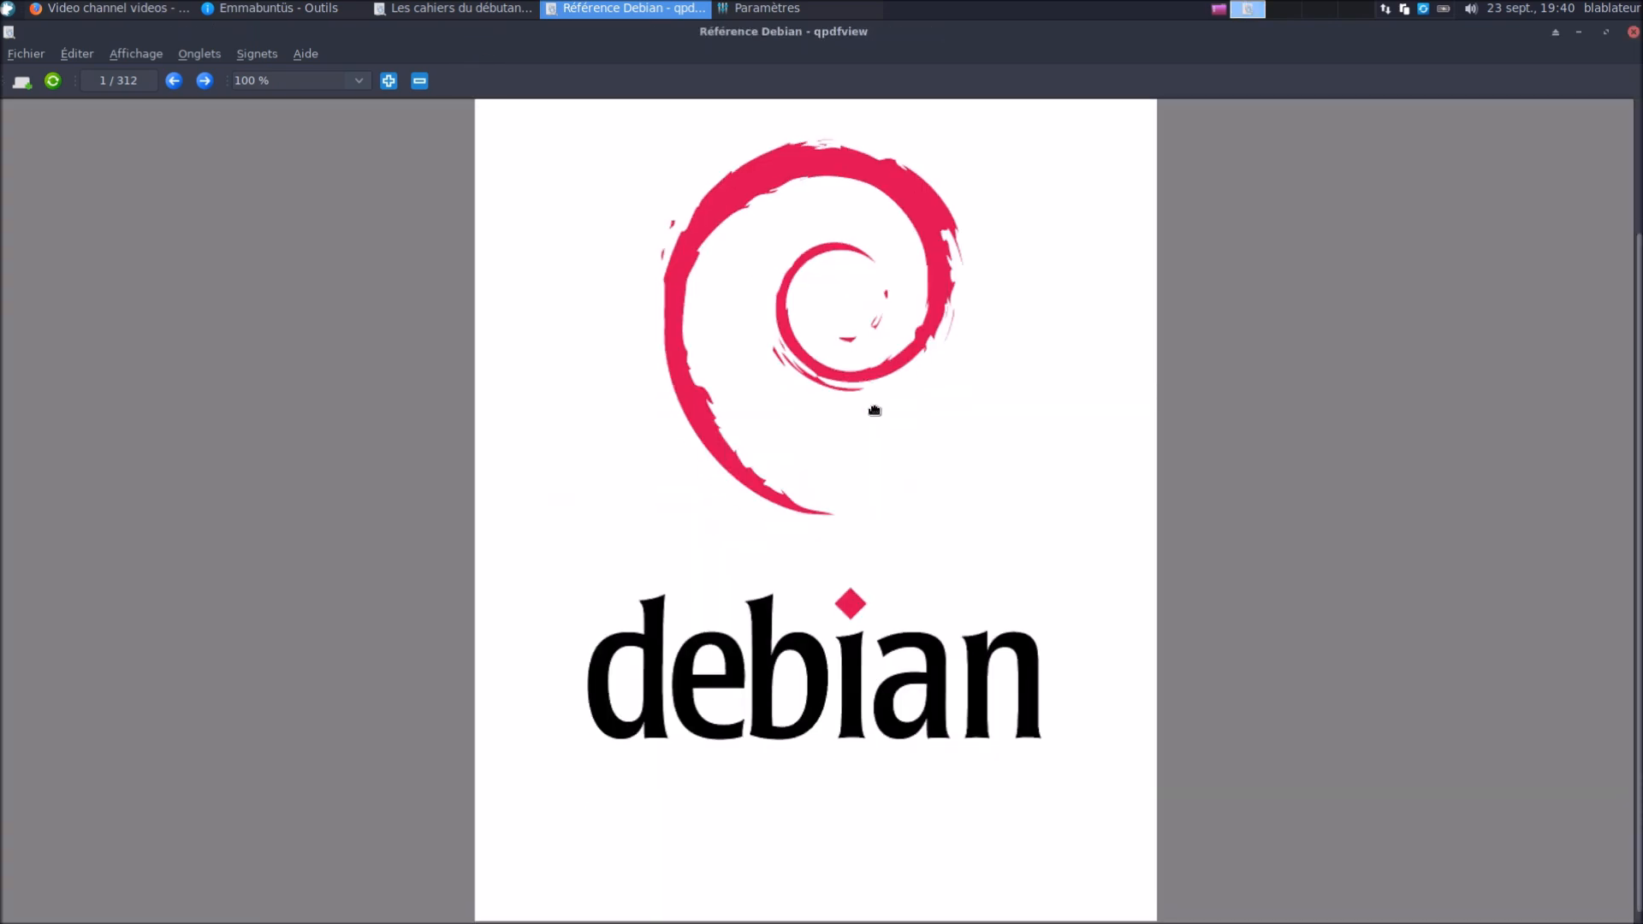
pyautogui.scroll(-12, 874, 408)
pyautogui.scroll(-10, 877, 415)
pyautogui.scroll(-4, 528, 308)
# Search 'acce' in the application menu and launch the chosen entry, bringing up the Logiciels software centre
pyautogui.click(9, 9)
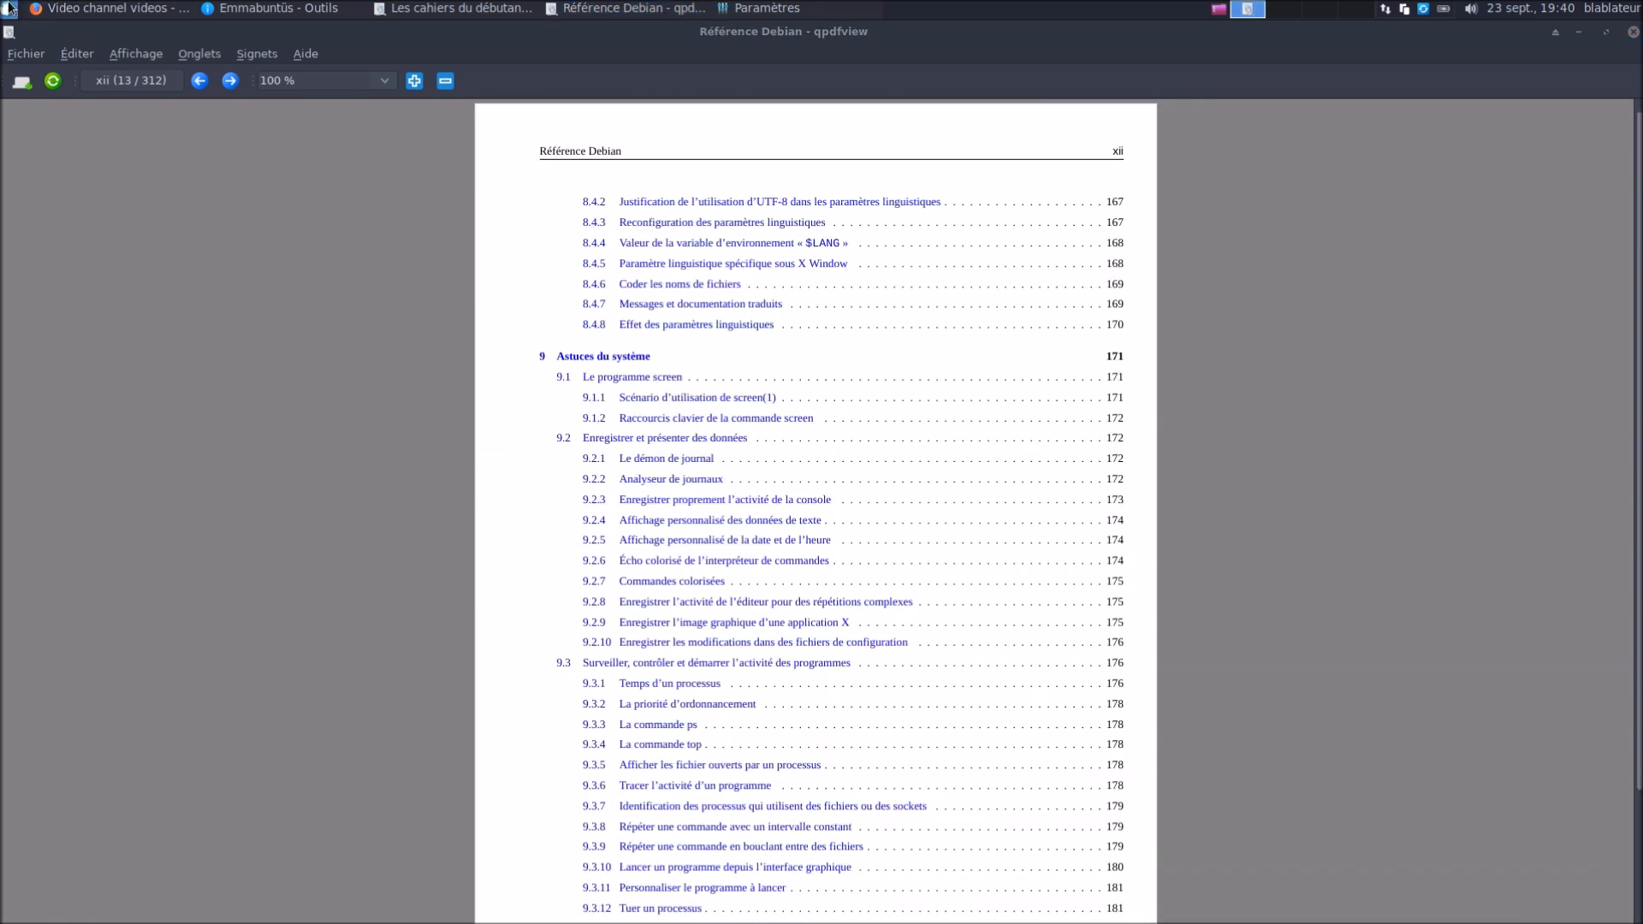
pyautogui.write('acce')
pyautogui.press('Down')
pyautogui.press('Return')
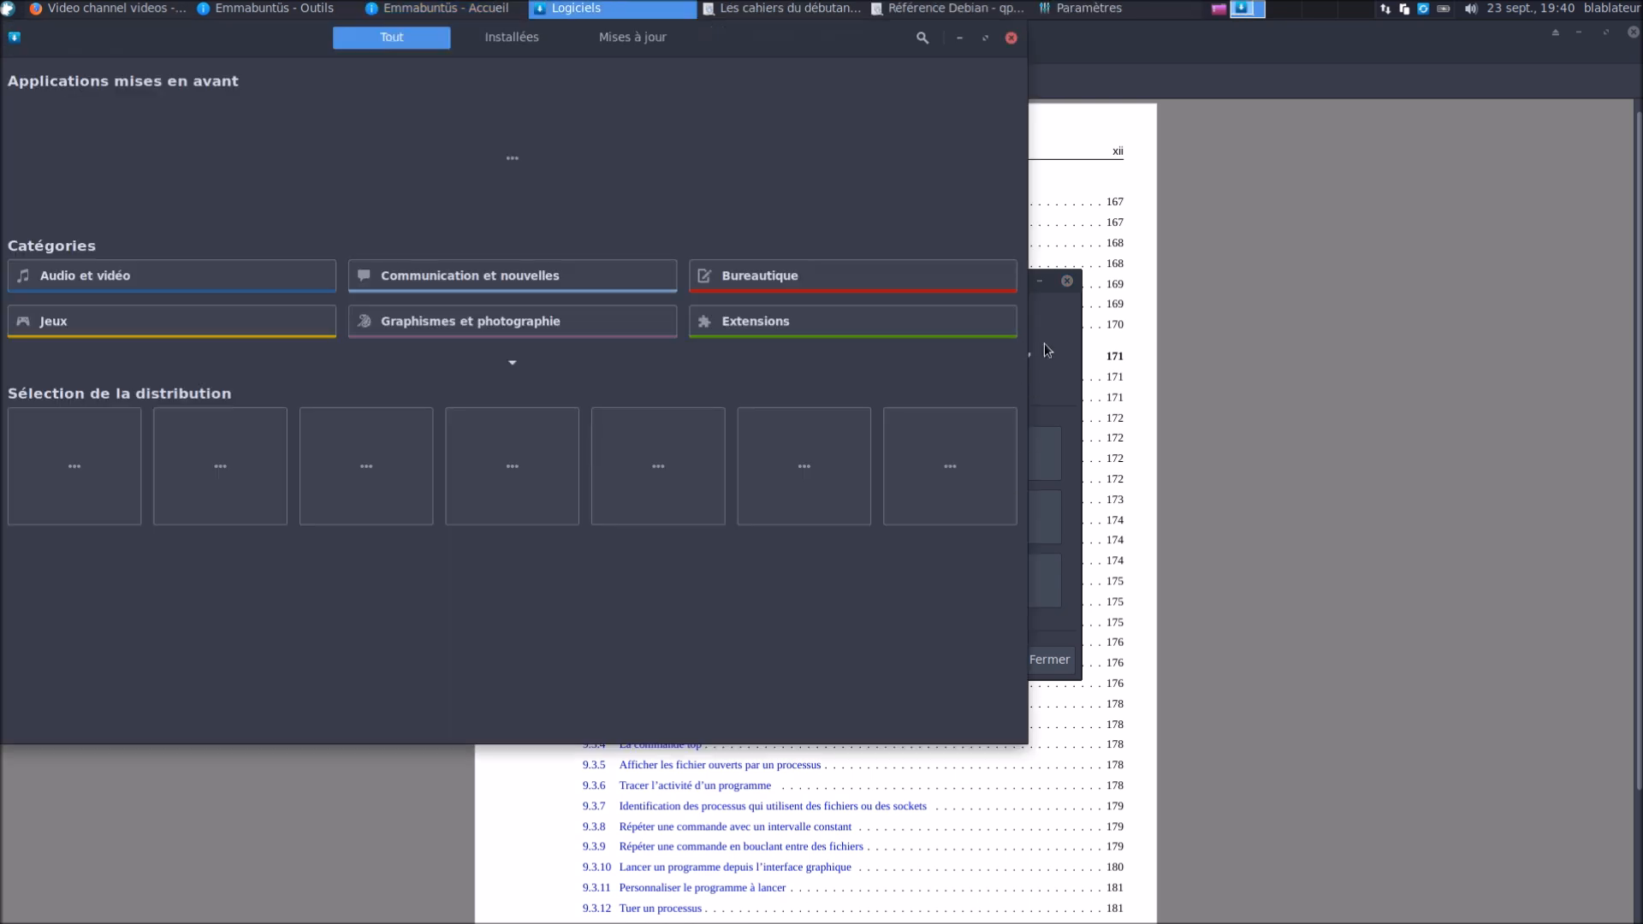
# Bring Emmabuntüs - Accueil forward and open the Soutenir/fr wiki page about Lilo support
pyautogui.click(1060, 346)
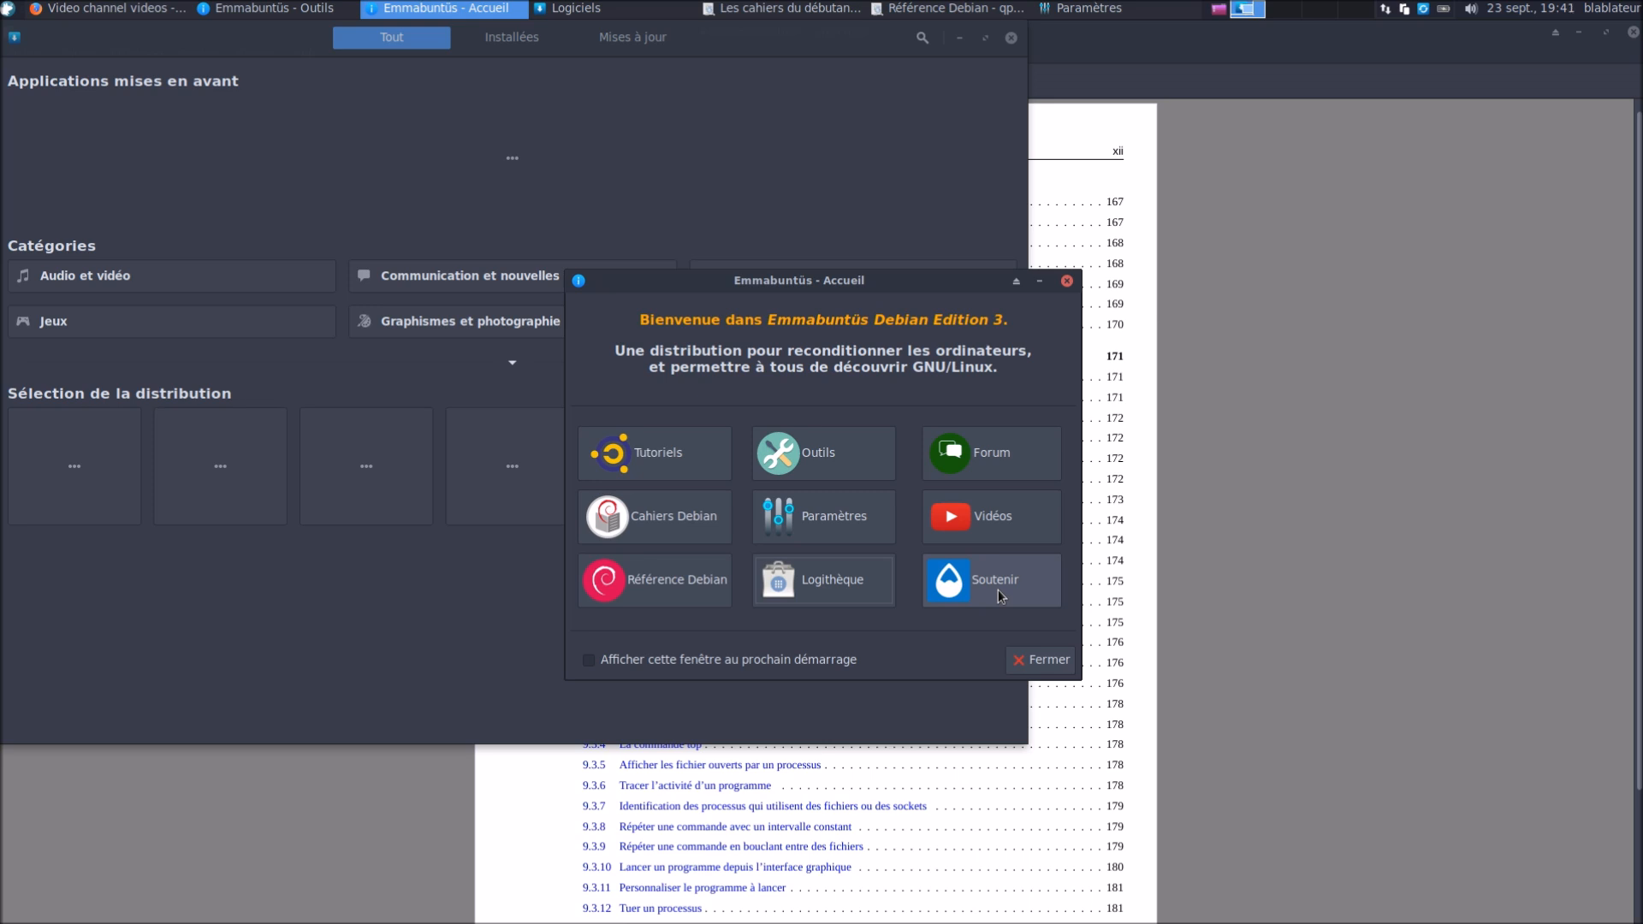
pyautogui.click(998, 589)
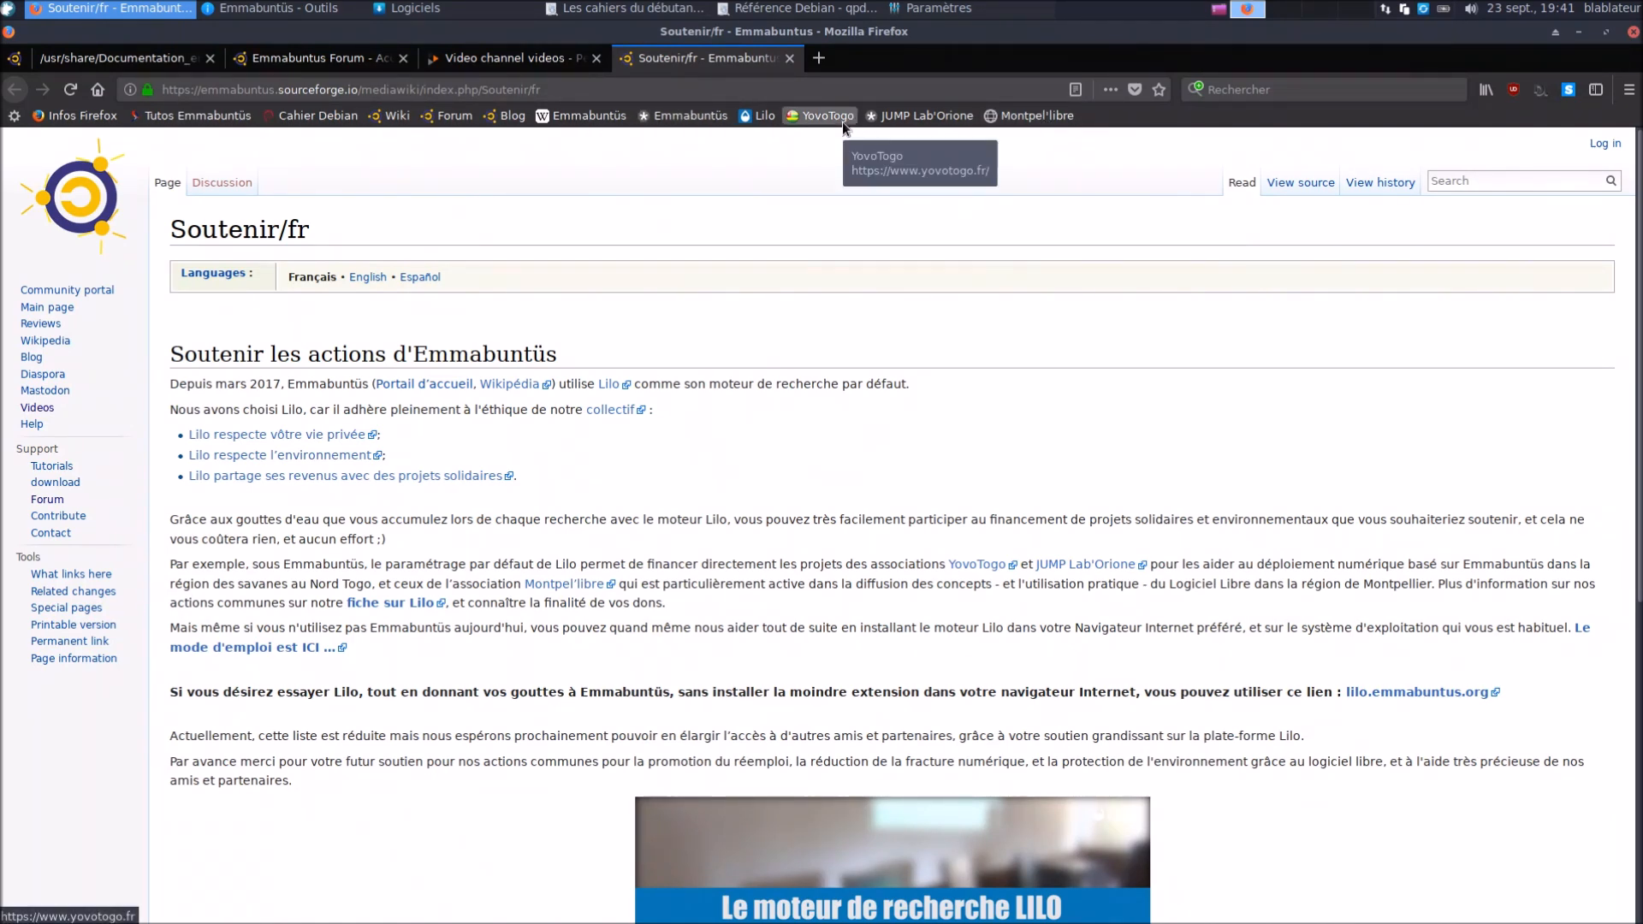
# Visit the Lilo and YovoTogo sites from the bookmarks, then close Firefox with all four tabs
pyautogui.click(759, 117)
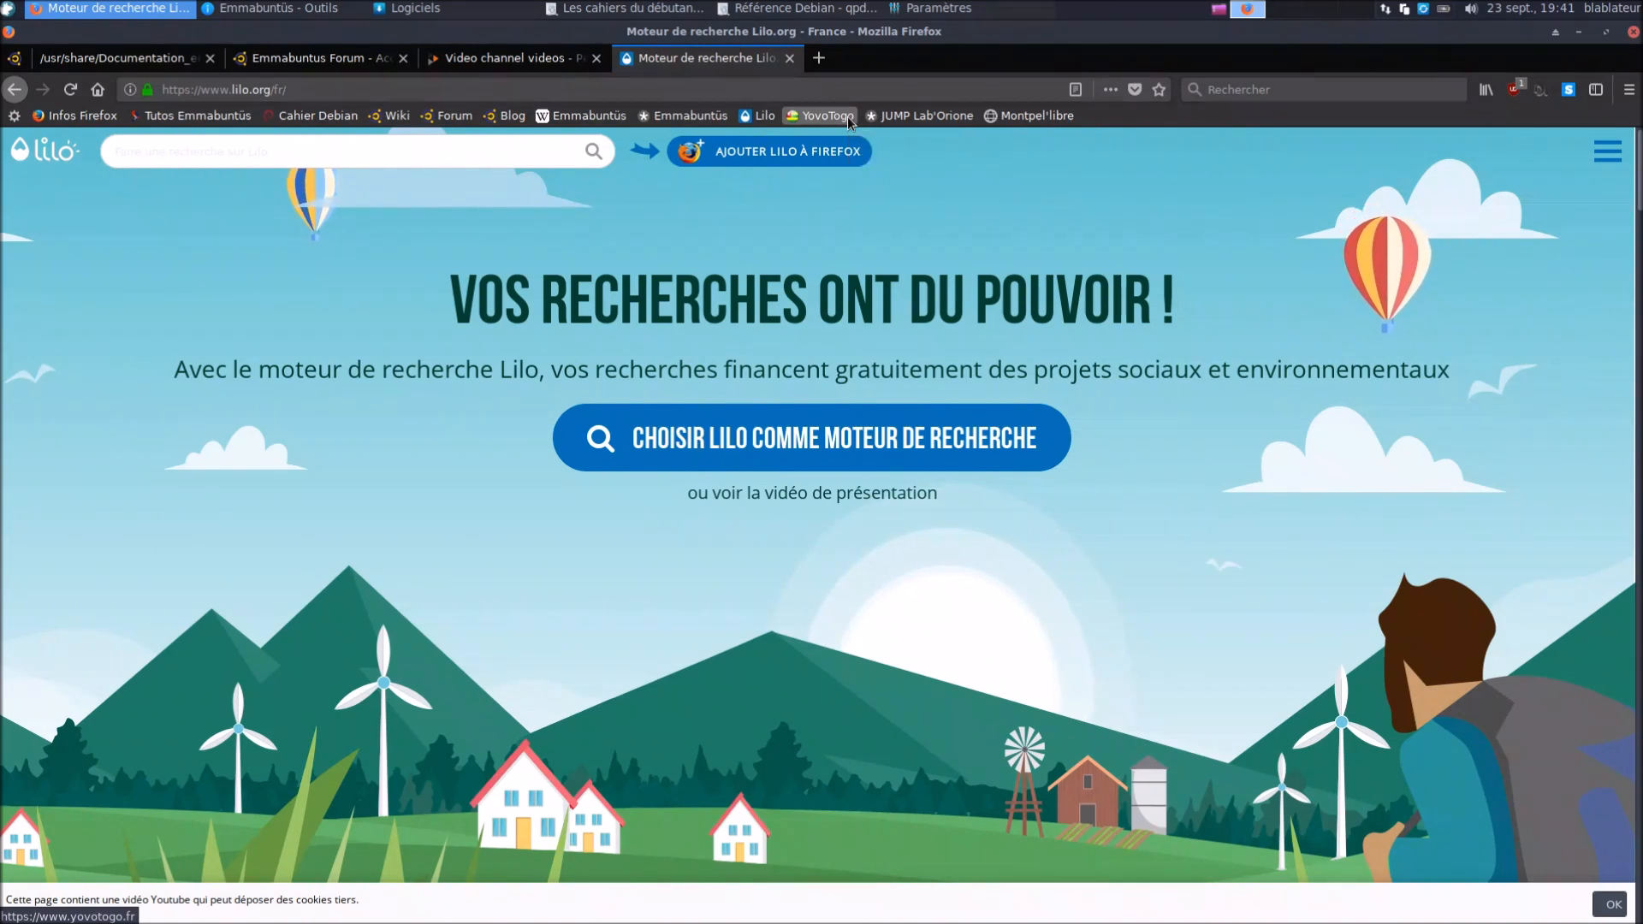
pyautogui.click(849, 121)
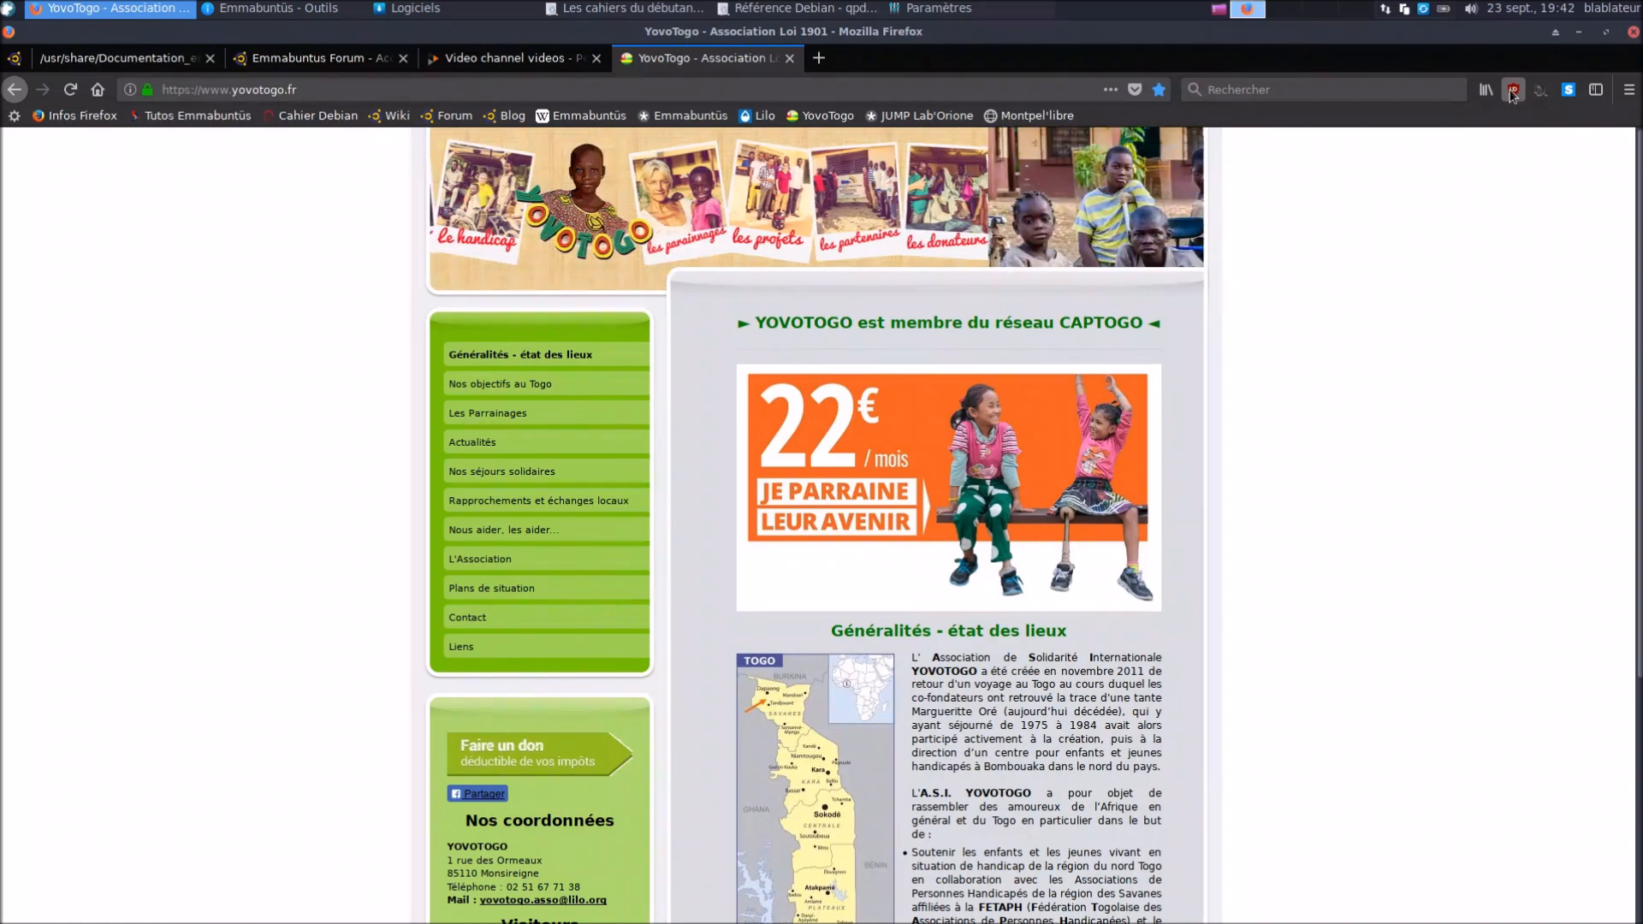
pyautogui.click(1633, 32)
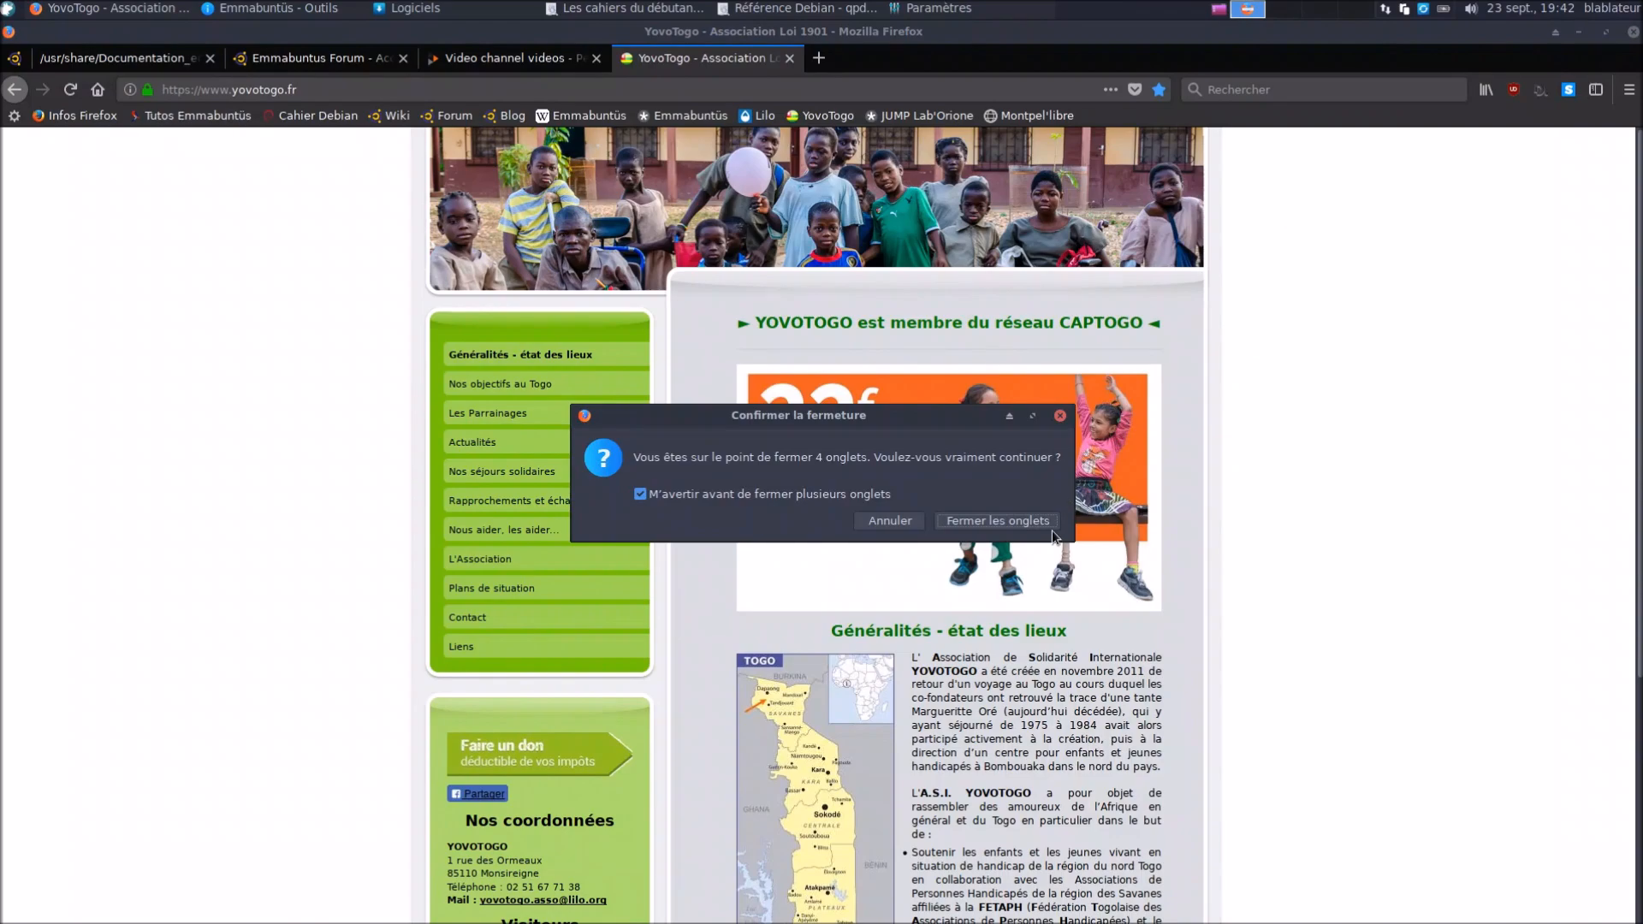
pyautogui.click(1048, 528)
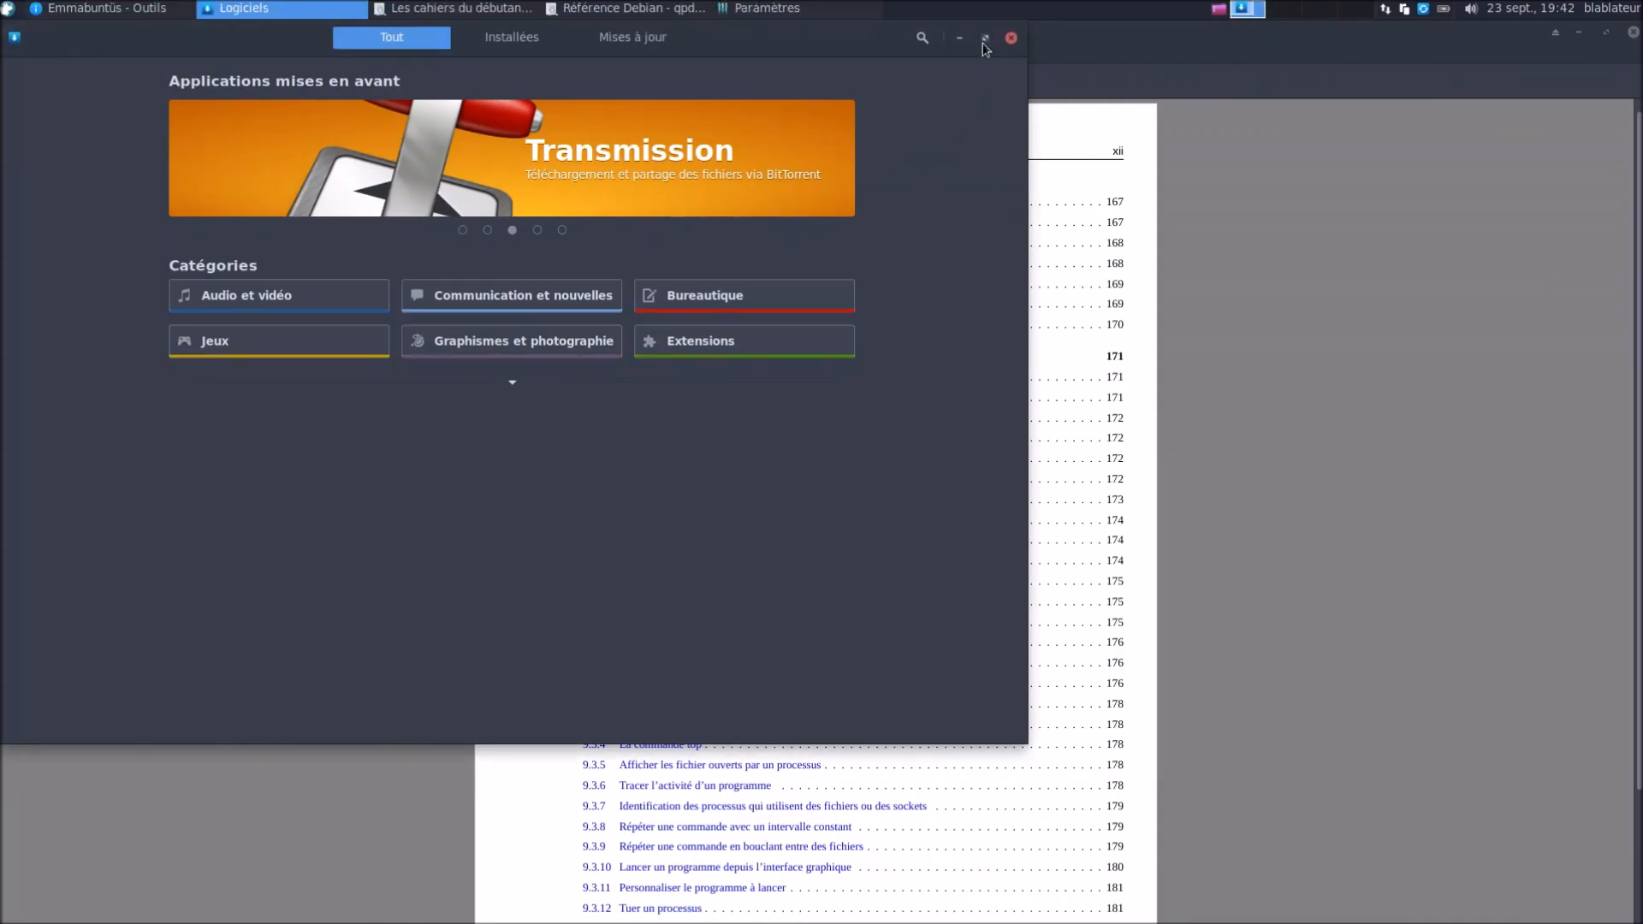
# Maximize the software centre and close three duplicate Emmabuntüs welcome windows
pyautogui.click(985, 39)
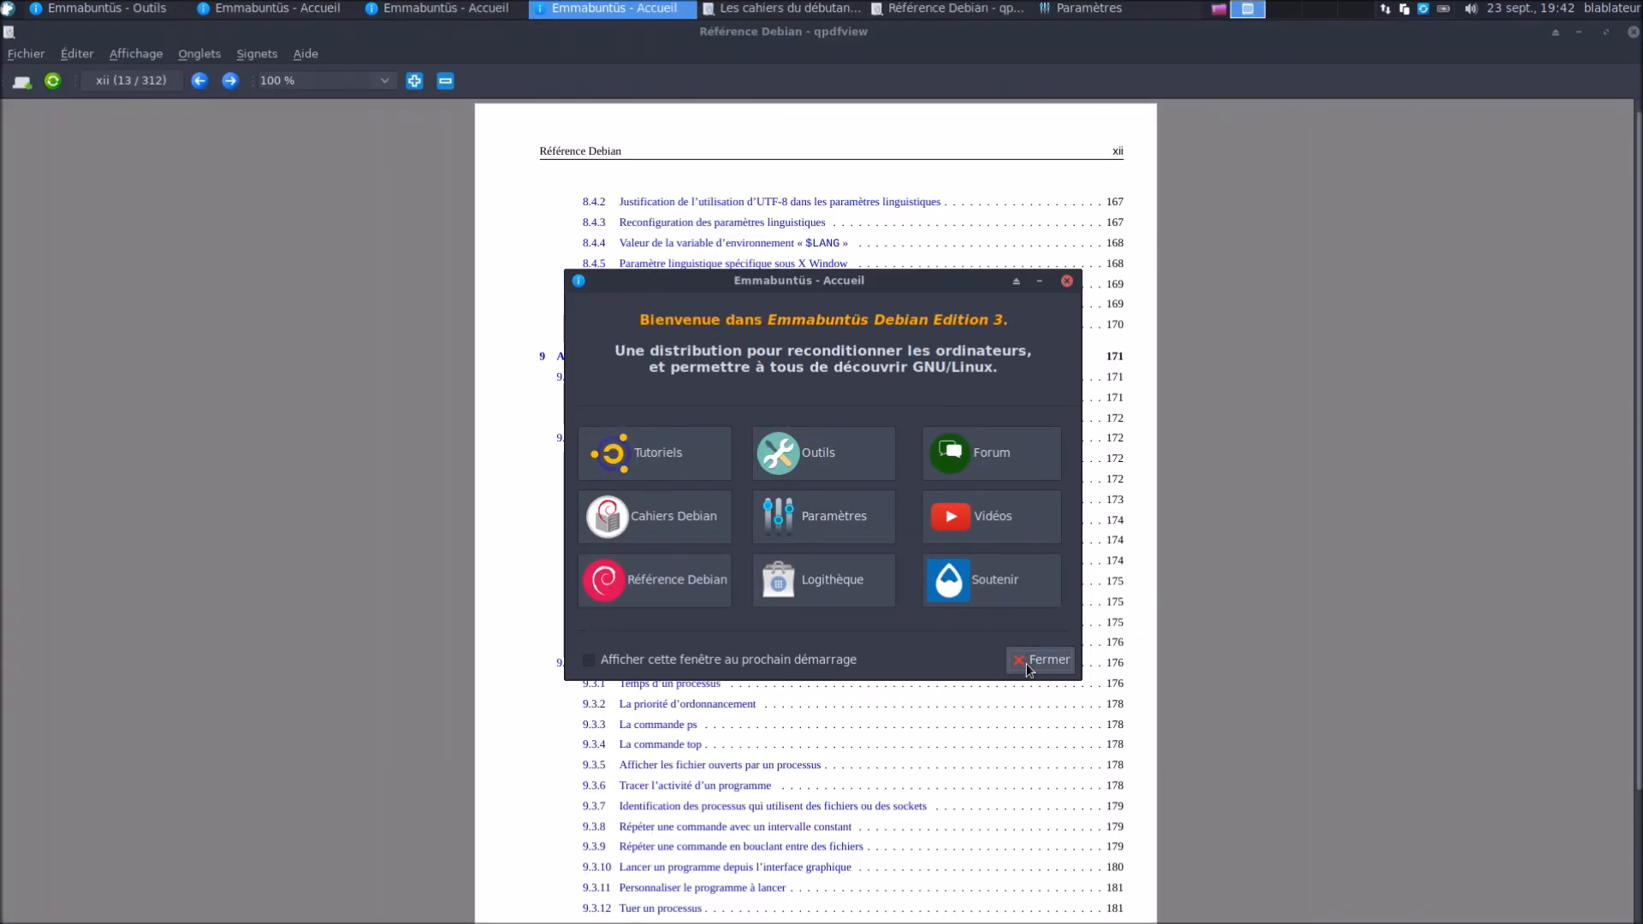
pyautogui.click(1029, 668)
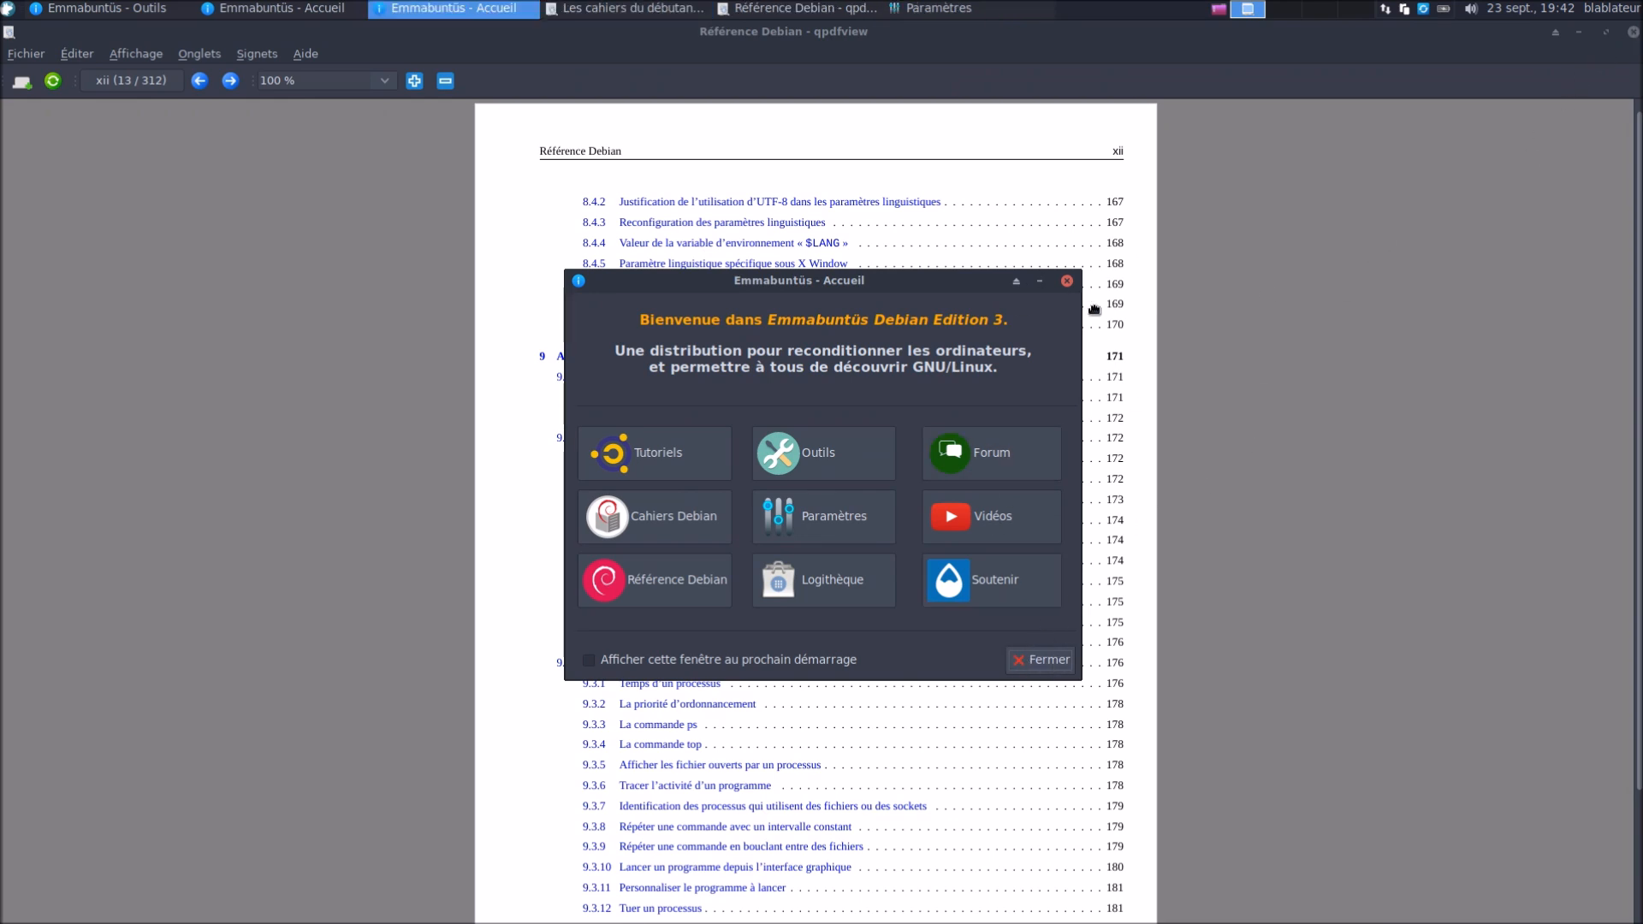
pyautogui.click(1031, 663)
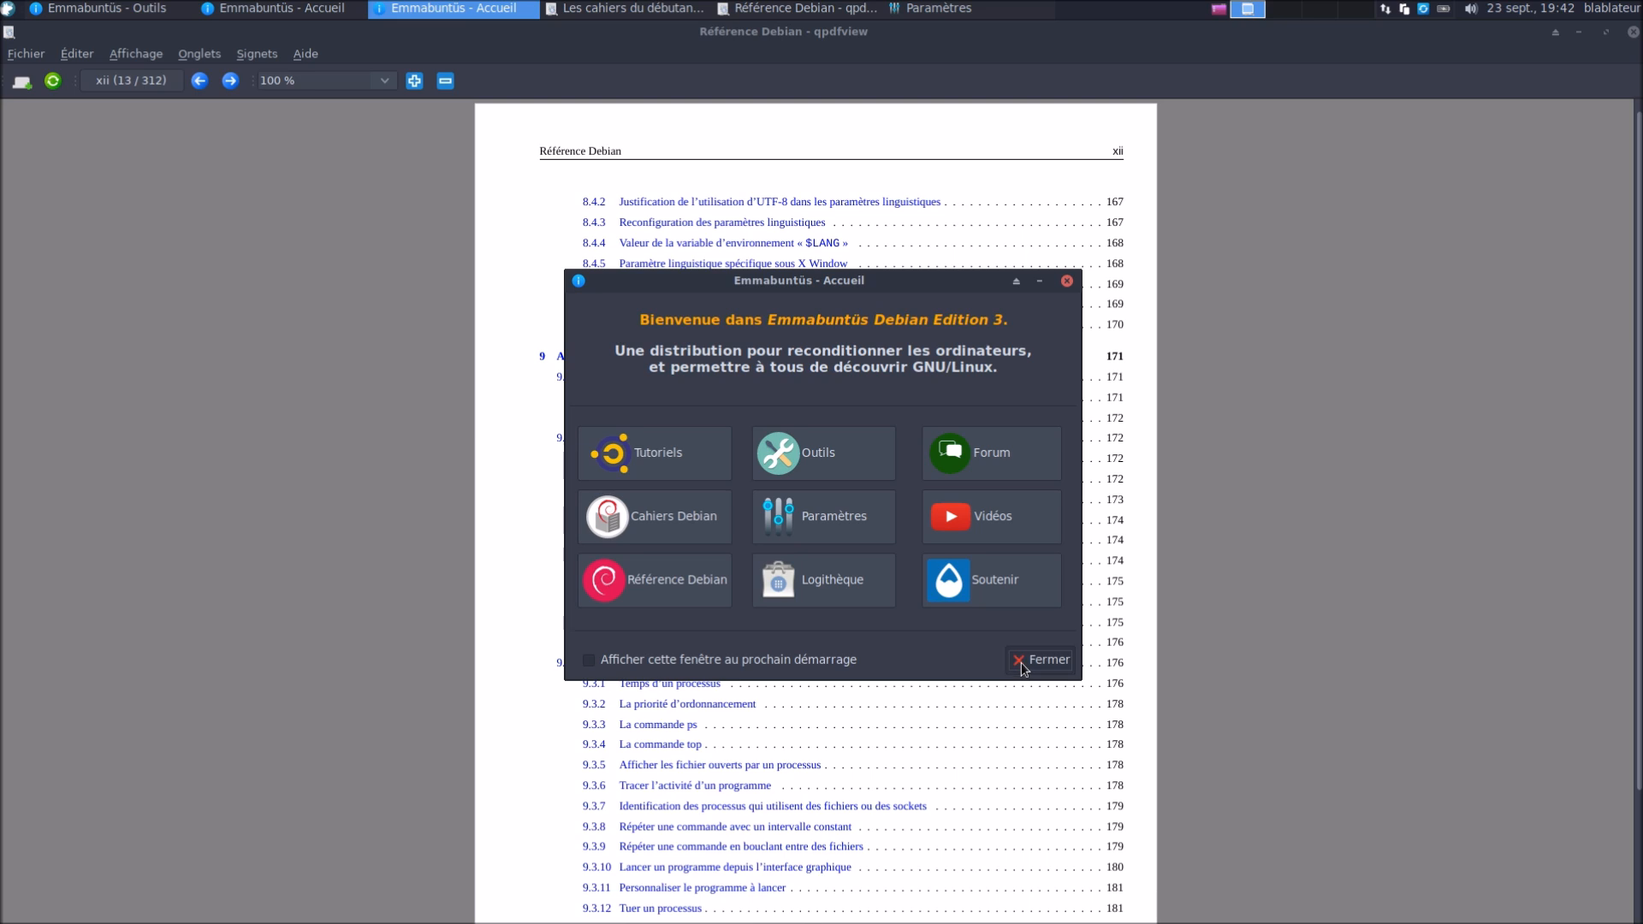
pyautogui.click(1066, 281)
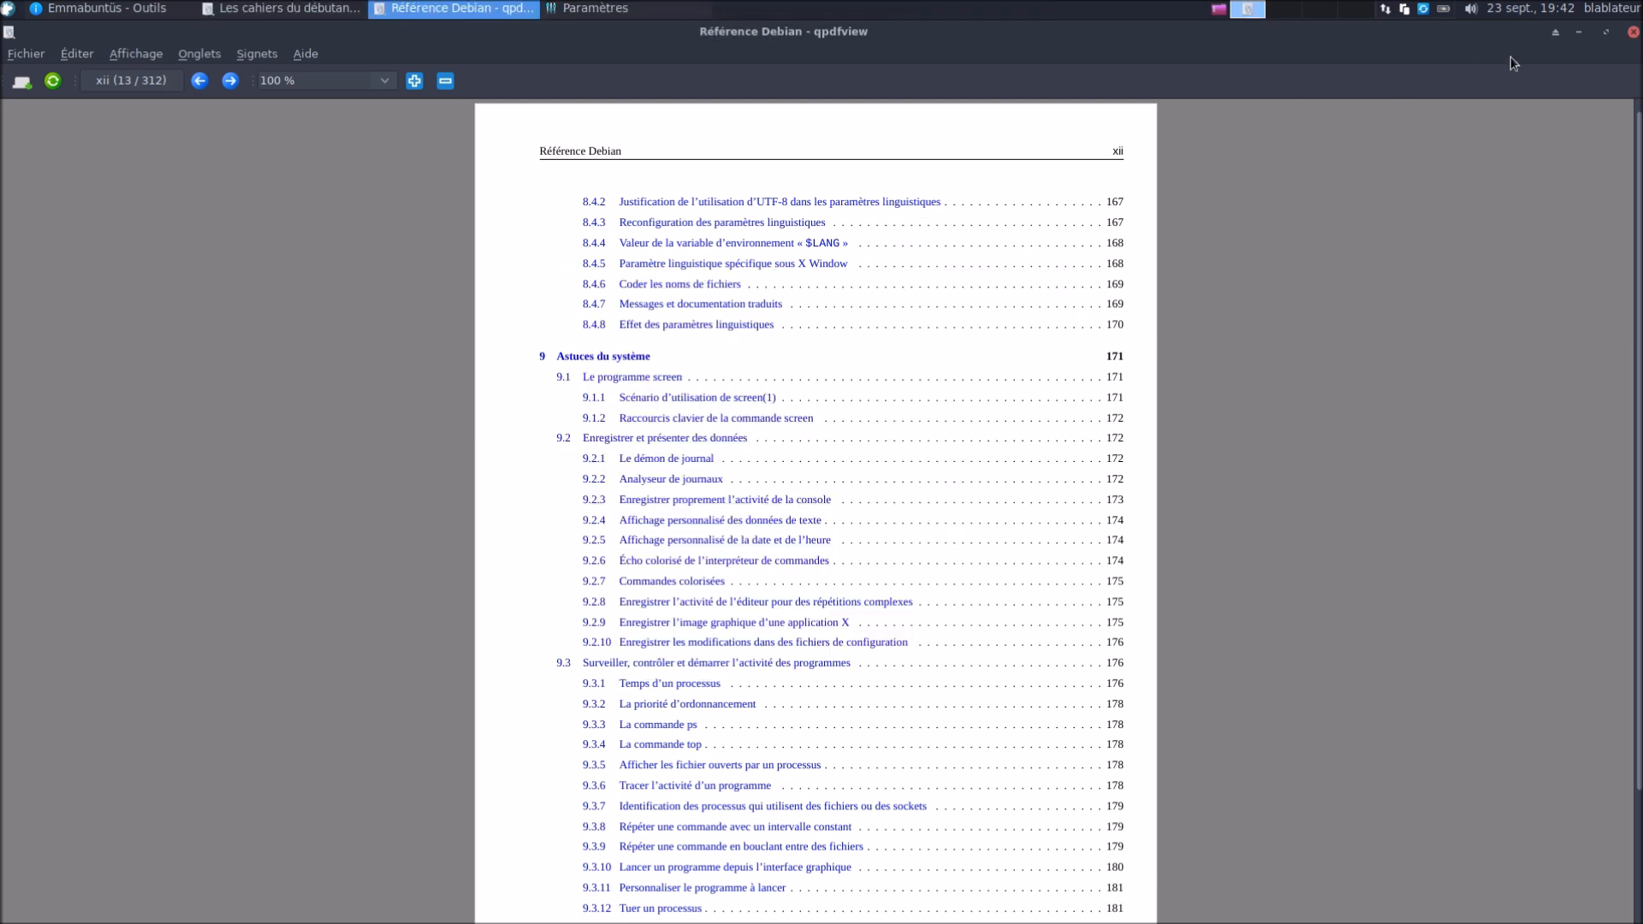
# Close the Référence Debian and beginner's guide PDFs, move Outils upper left, close remaining welcome windows
pyautogui.click(1634, 34)
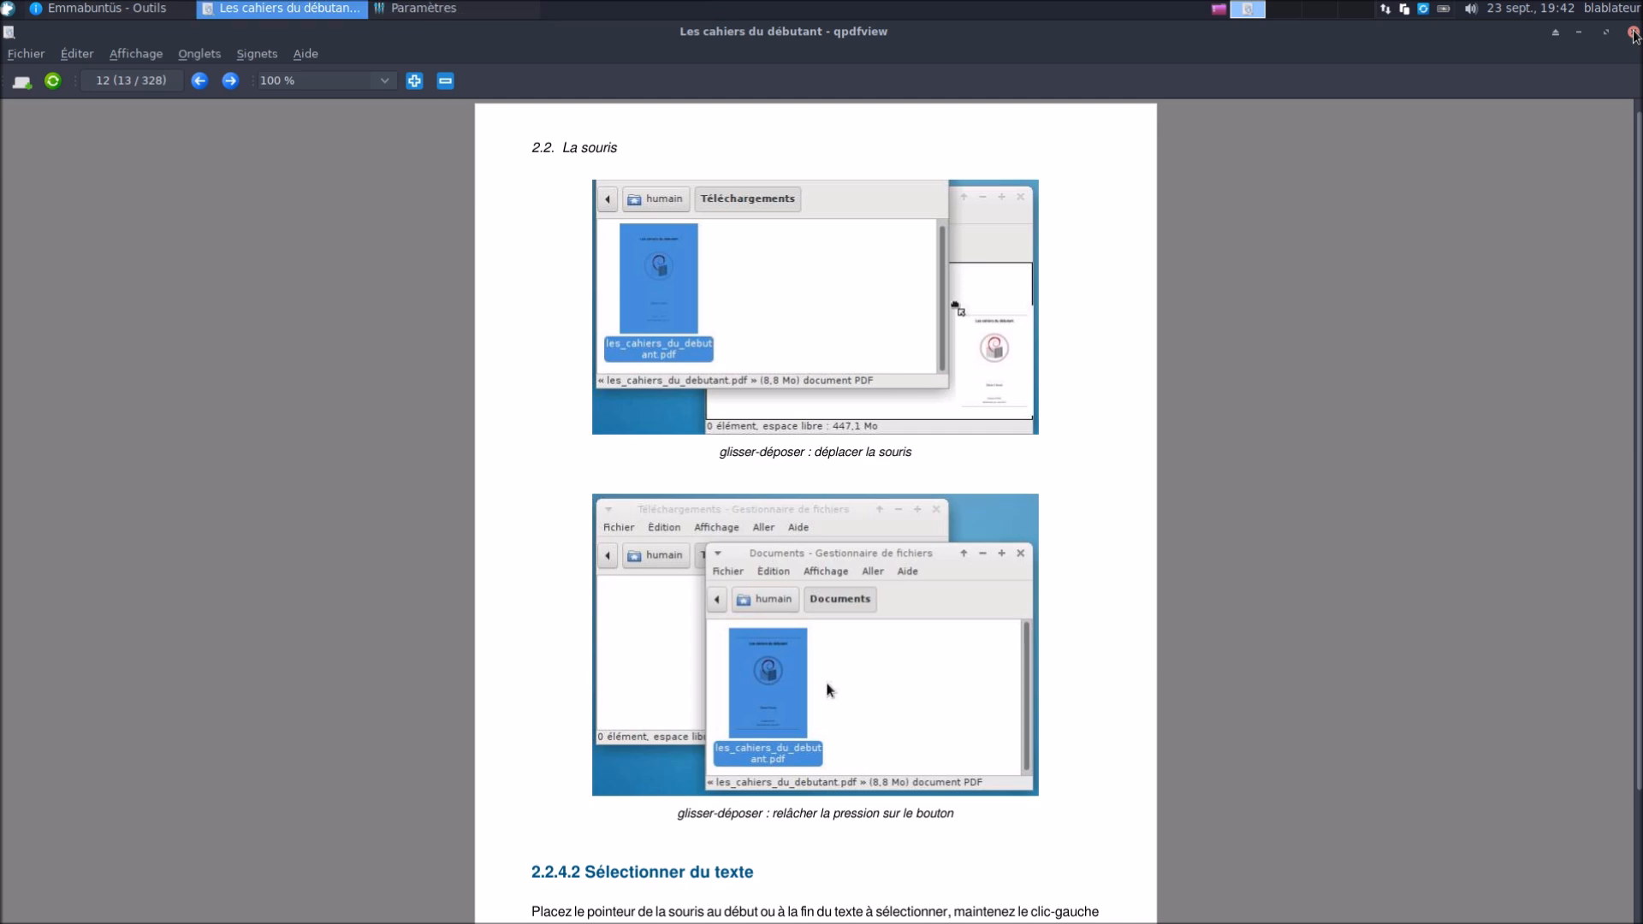
pyautogui.click(1634, 35)
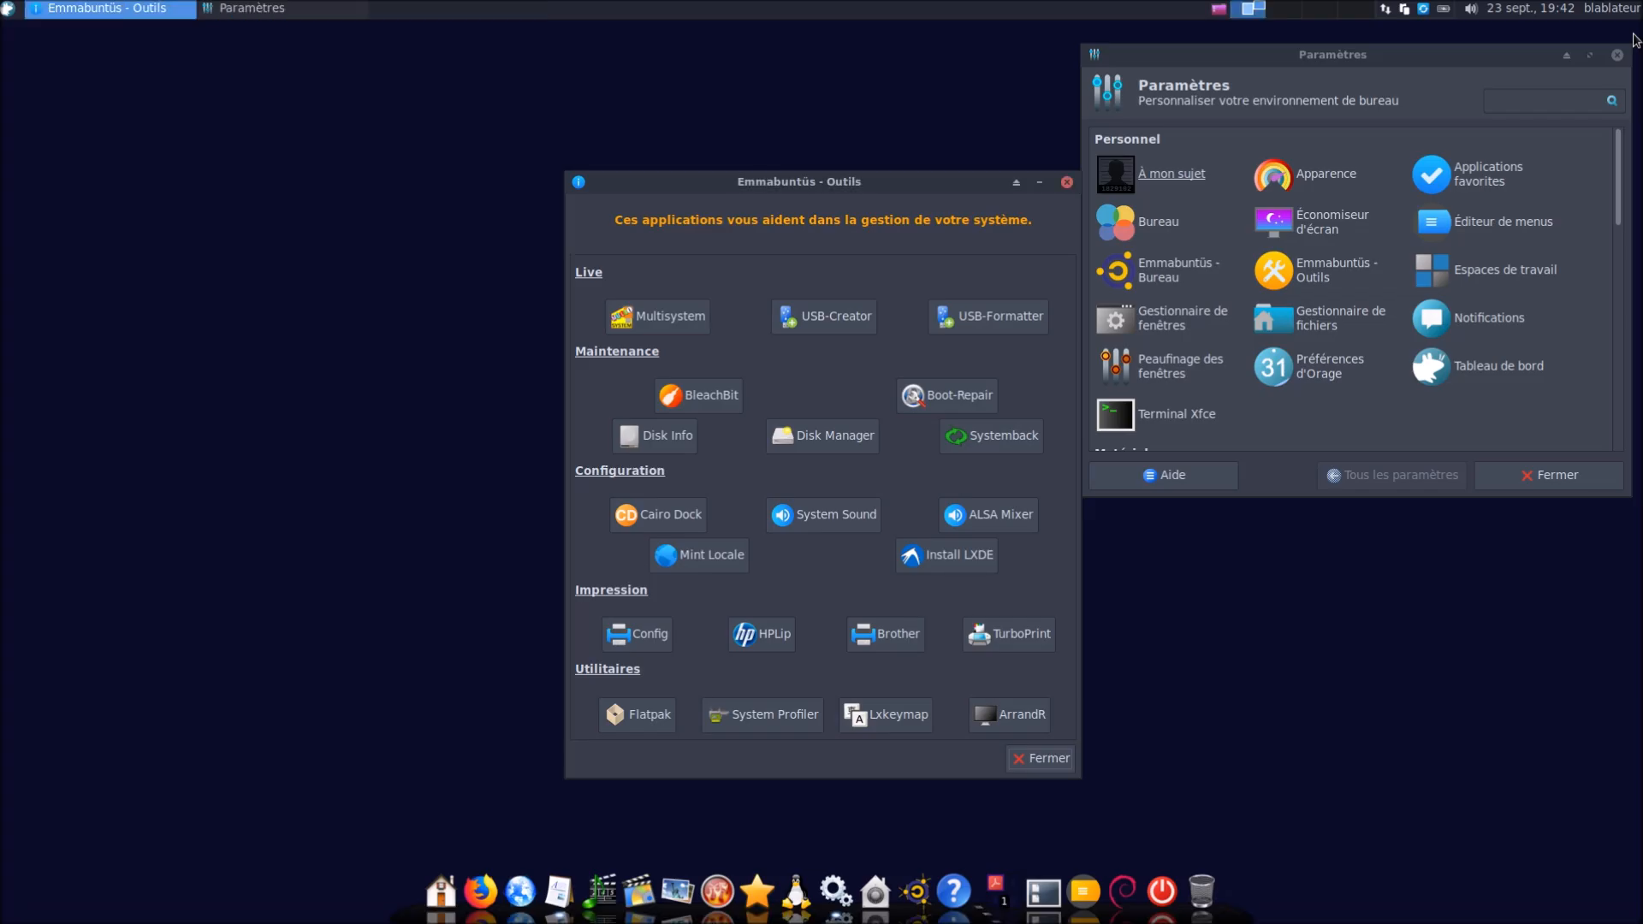
pyautogui.moveTo(975, 187); pyautogui.dragTo(519, 114)
pyautogui.click(1042, 658)
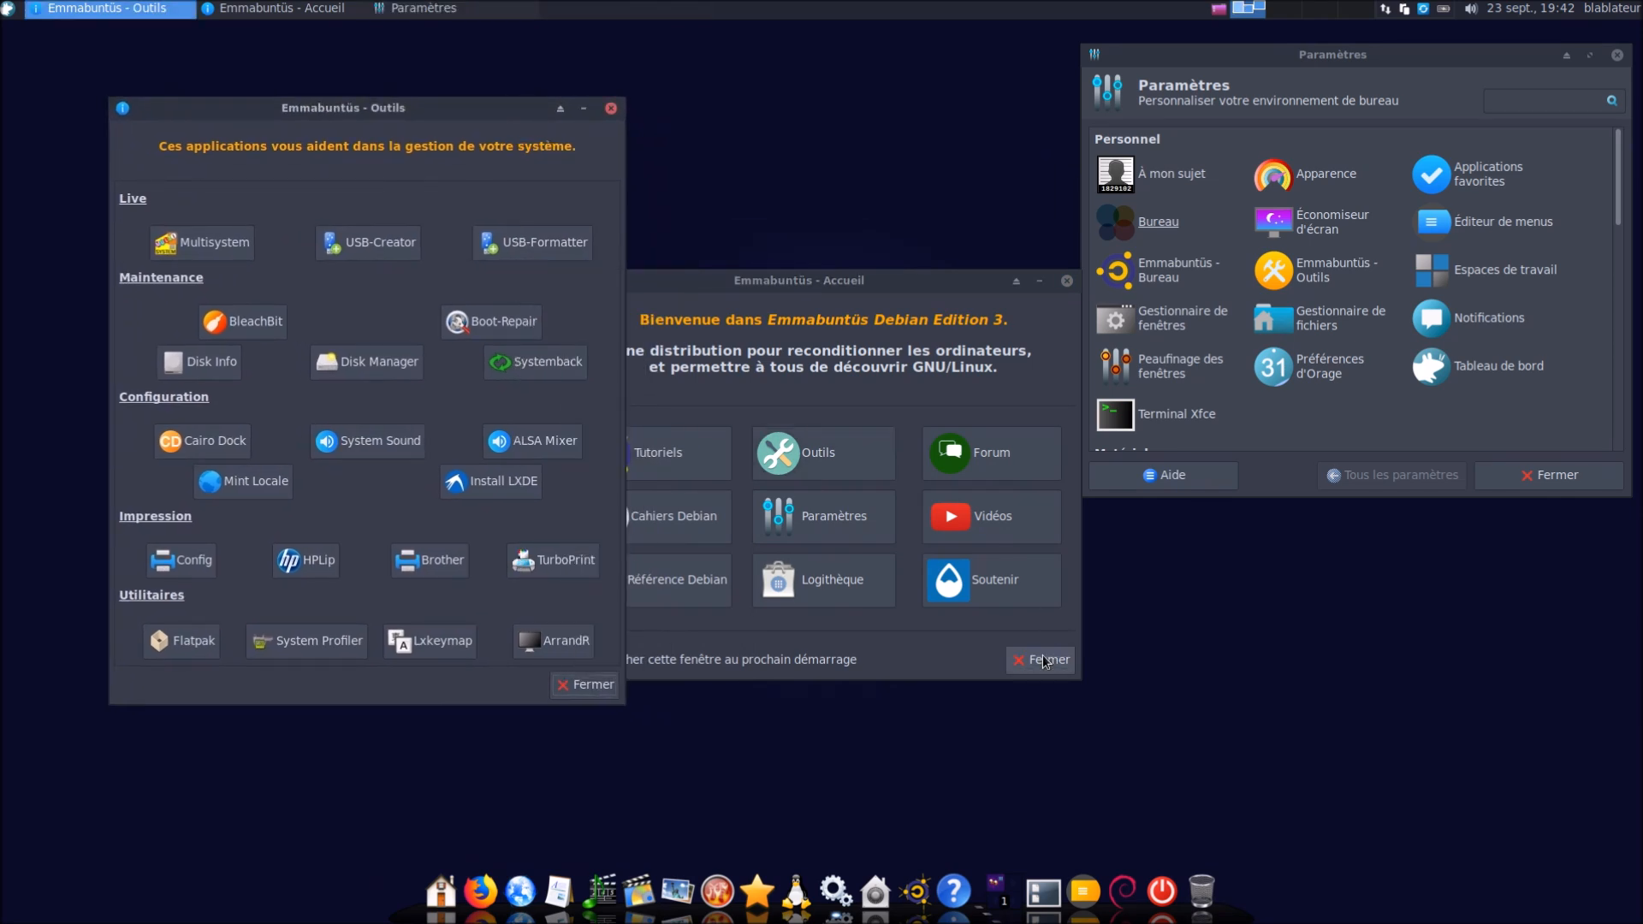
pyautogui.click(1041, 661)
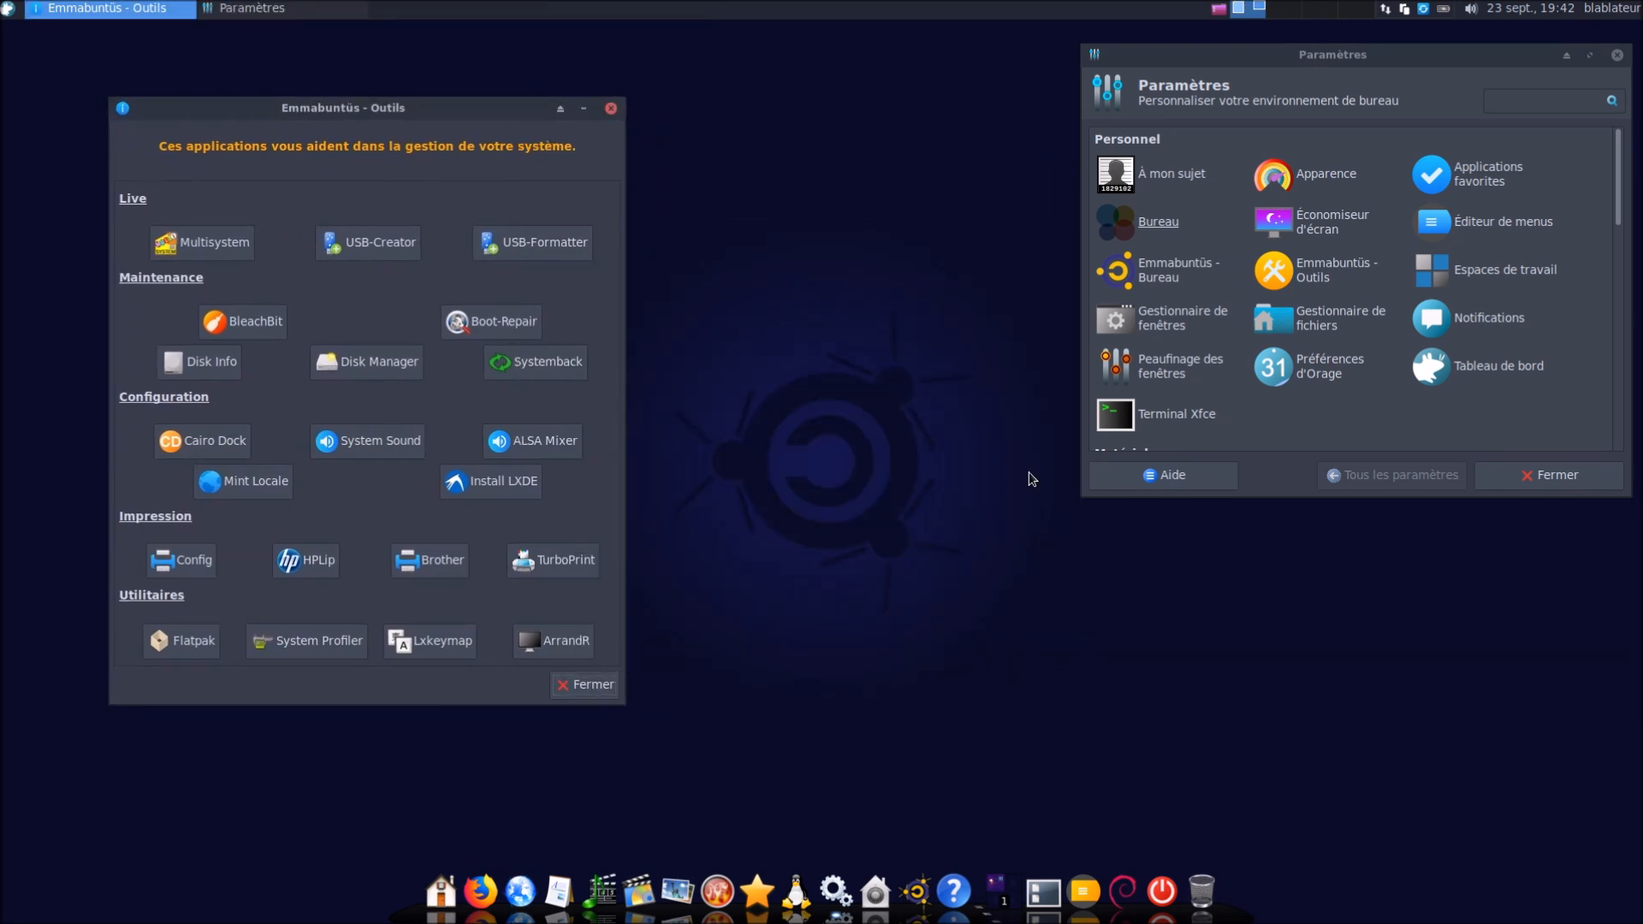
# Launch Software & Updates from the applications menu by searching 'logici'
pyautogui.click(10, 12)
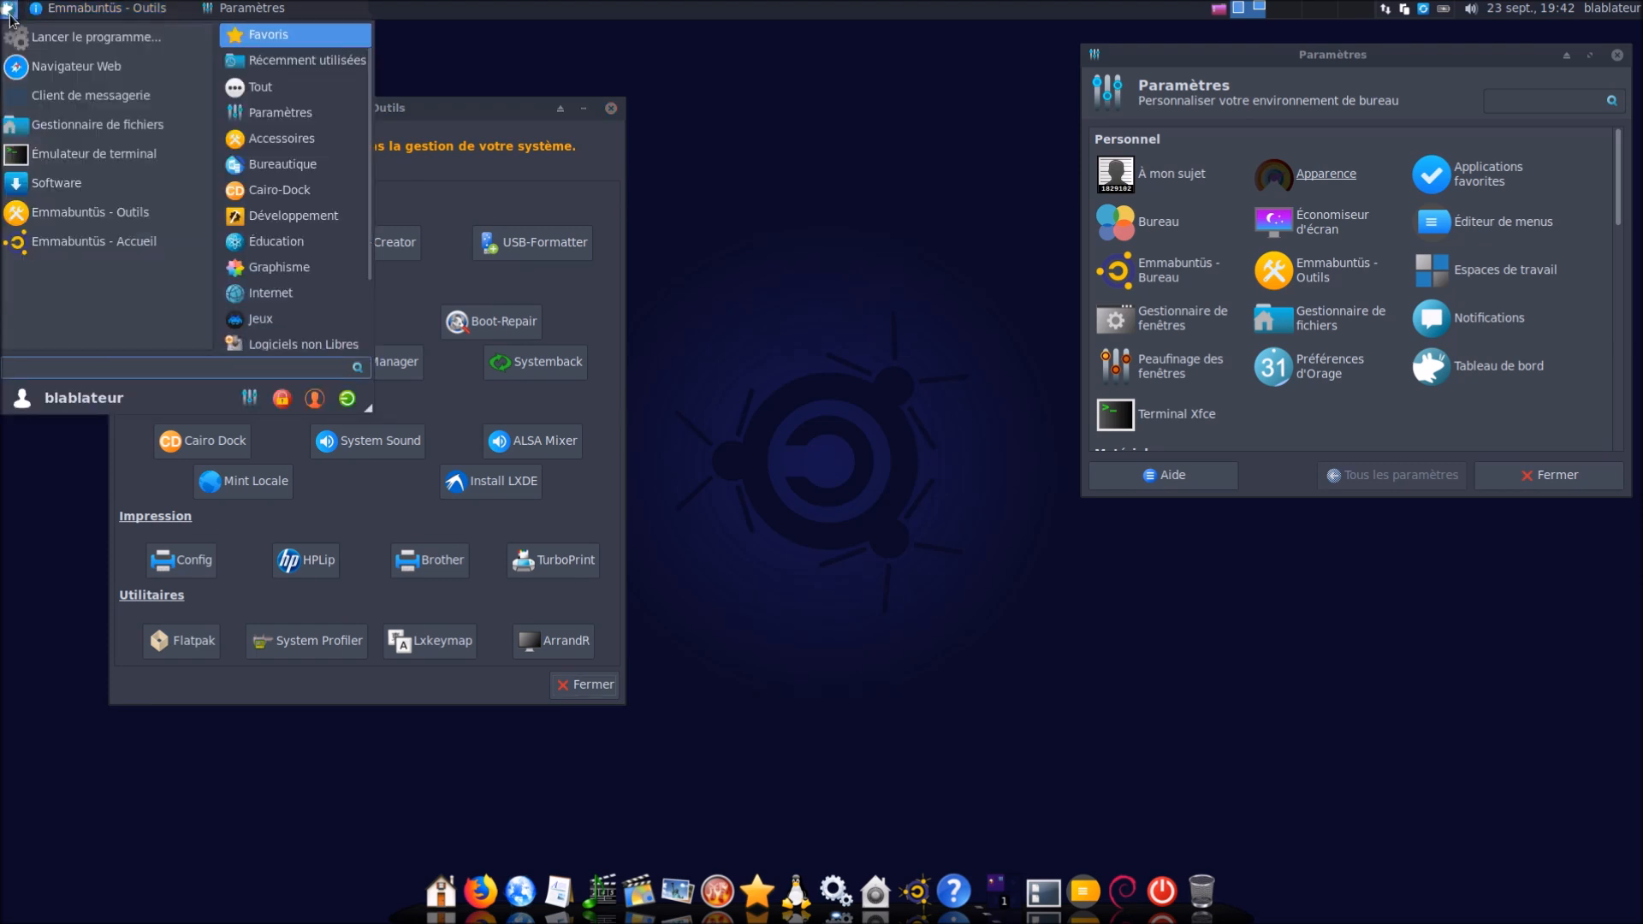
pyautogui.write('log')
pyautogui.press('Down')
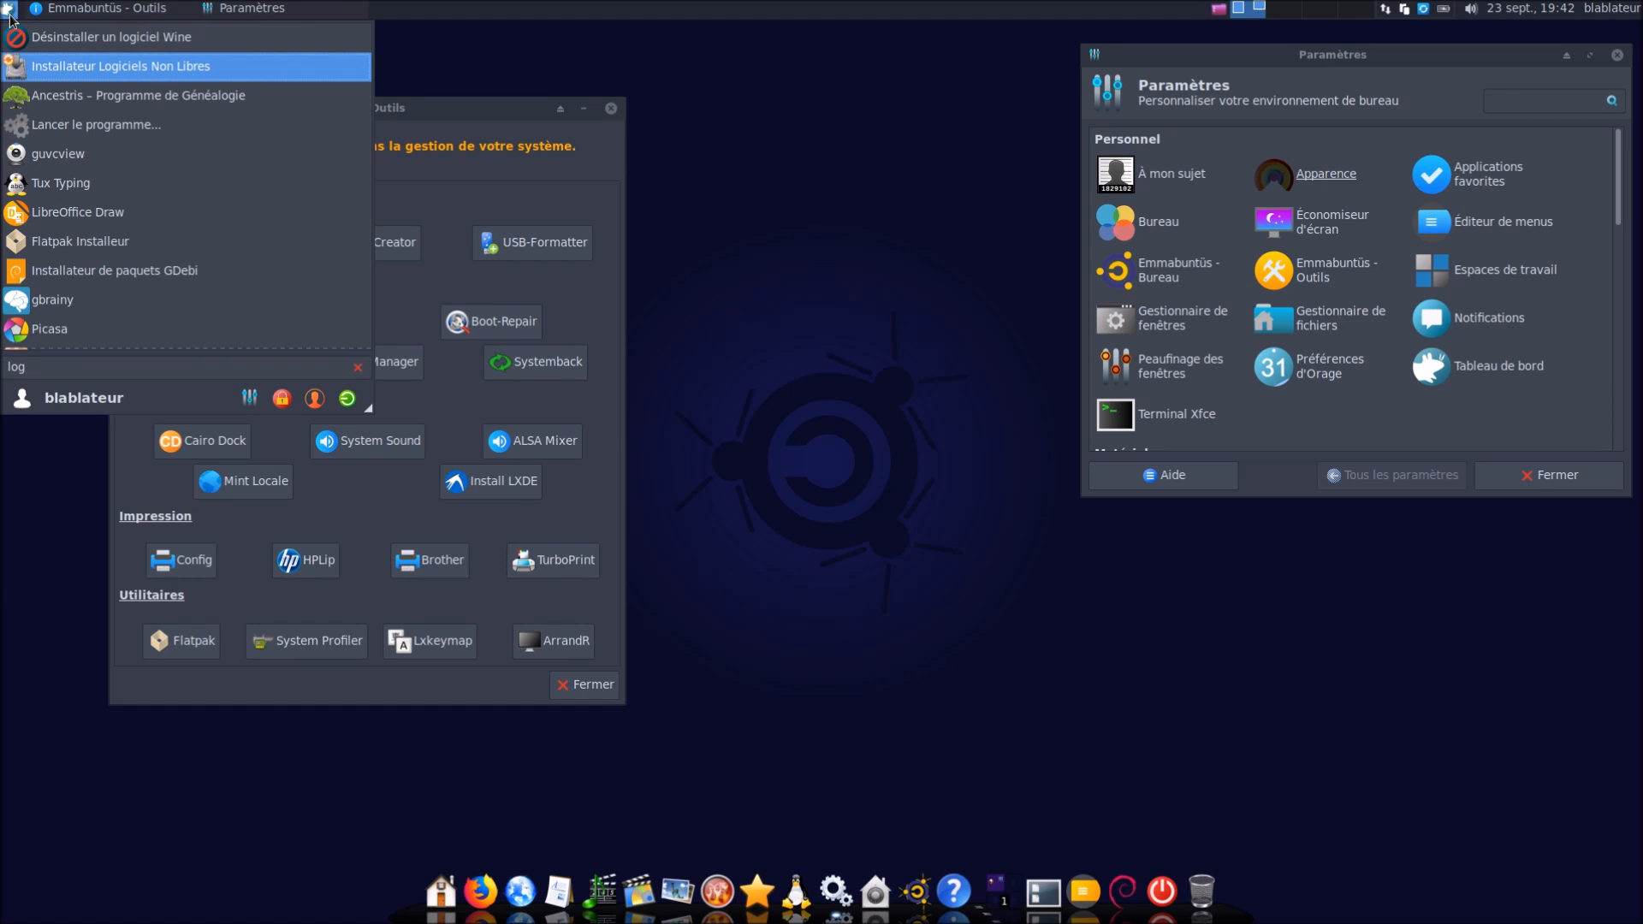
pyautogui.press('BackSpace')
pyautogui.press('BackSpace')
pyautogui.press('BackSpace')
pyautogui.write('gi')
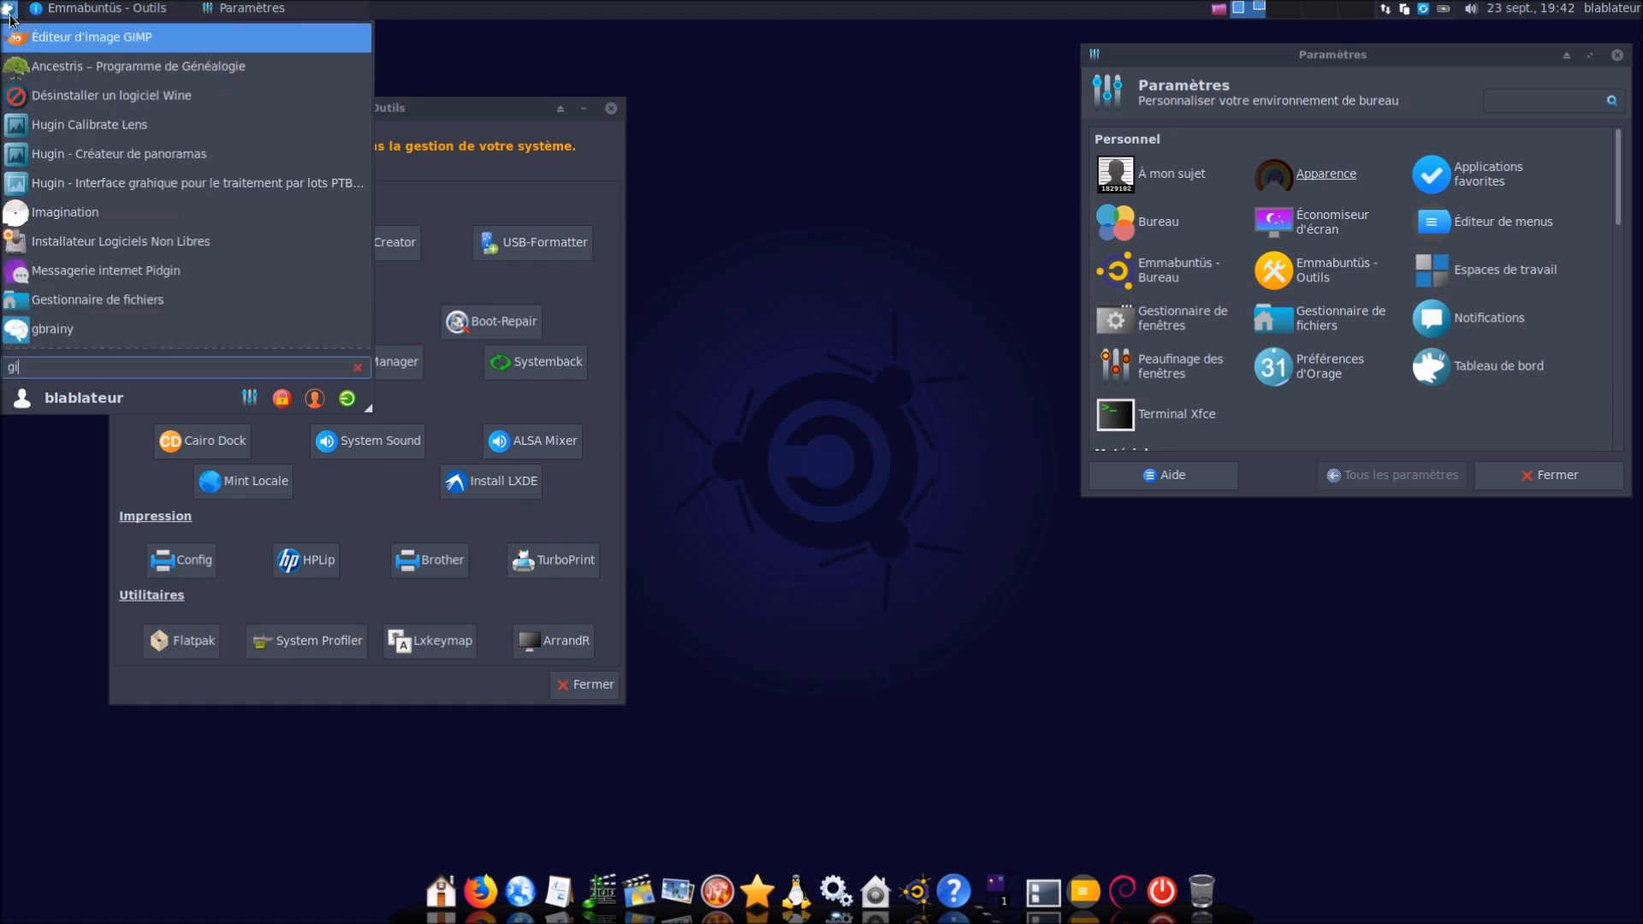
pyautogui.press('BackSpace')
pyautogui.press('BackSpace')
pyautogui.write('logi')
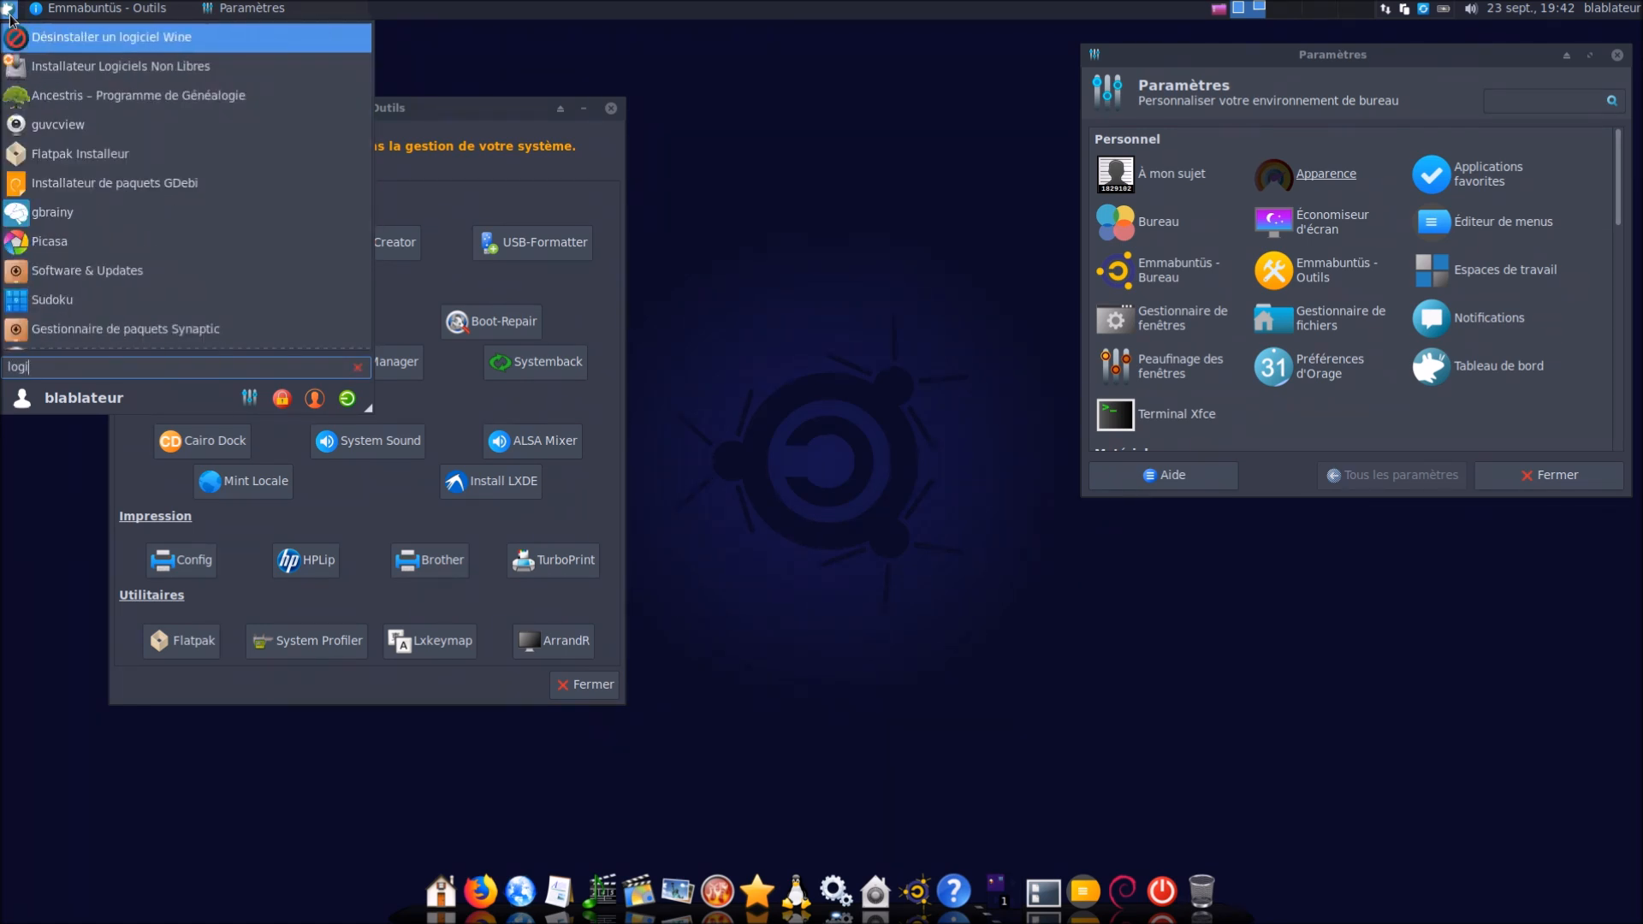
pyautogui.write('ci')
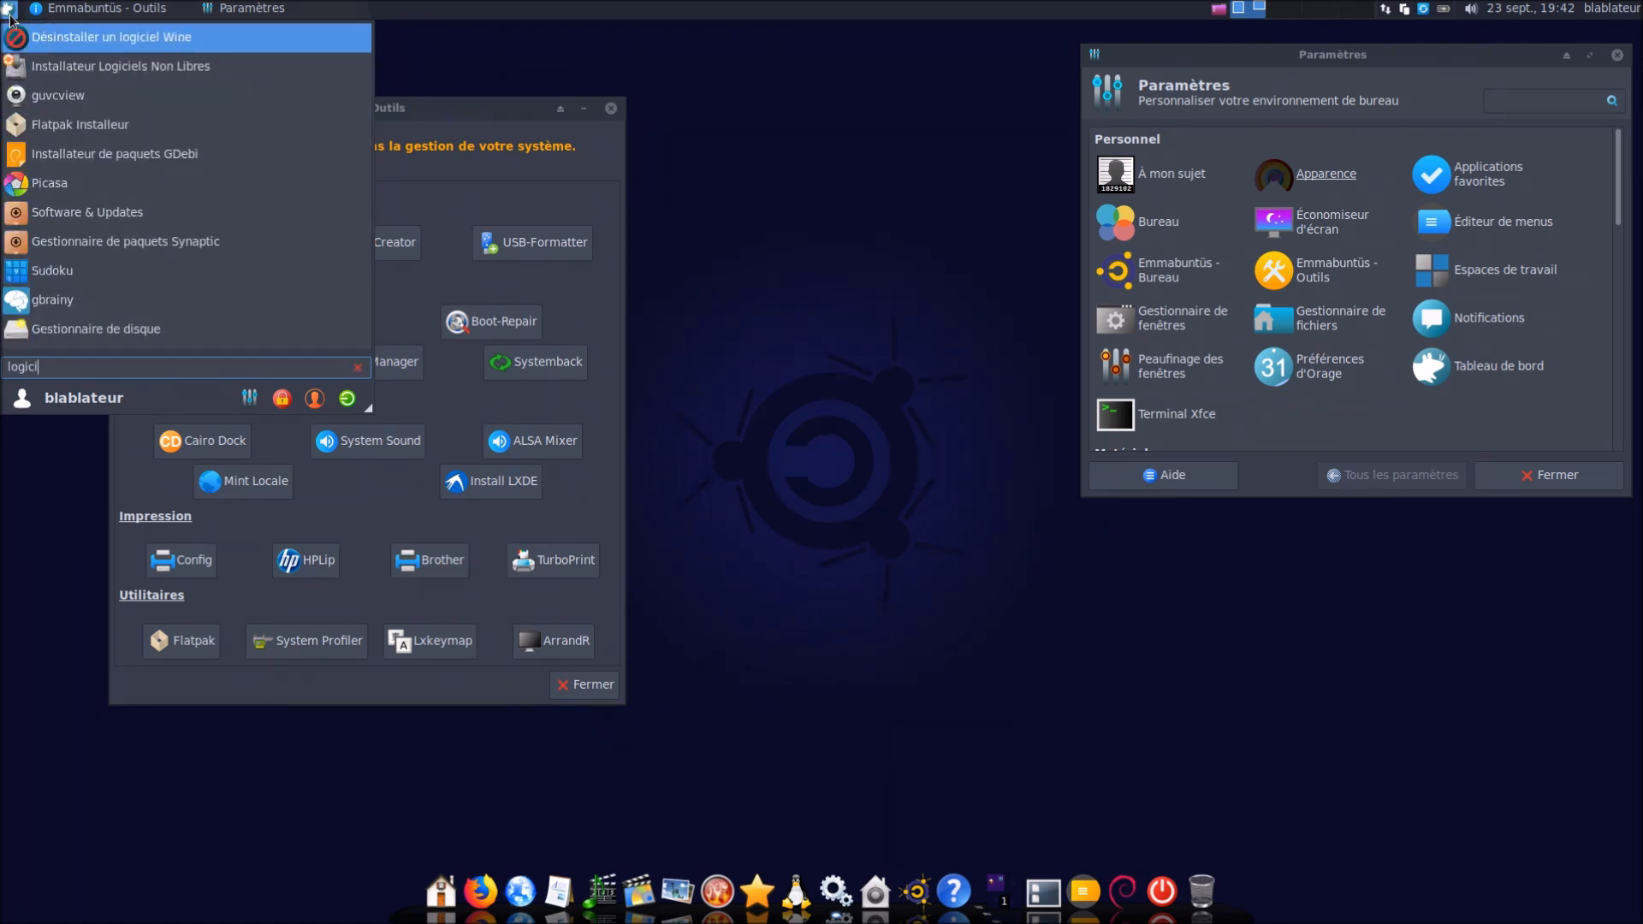
pyautogui.press('Down')
pyautogui.press('Down')
pyautogui.press('Down')
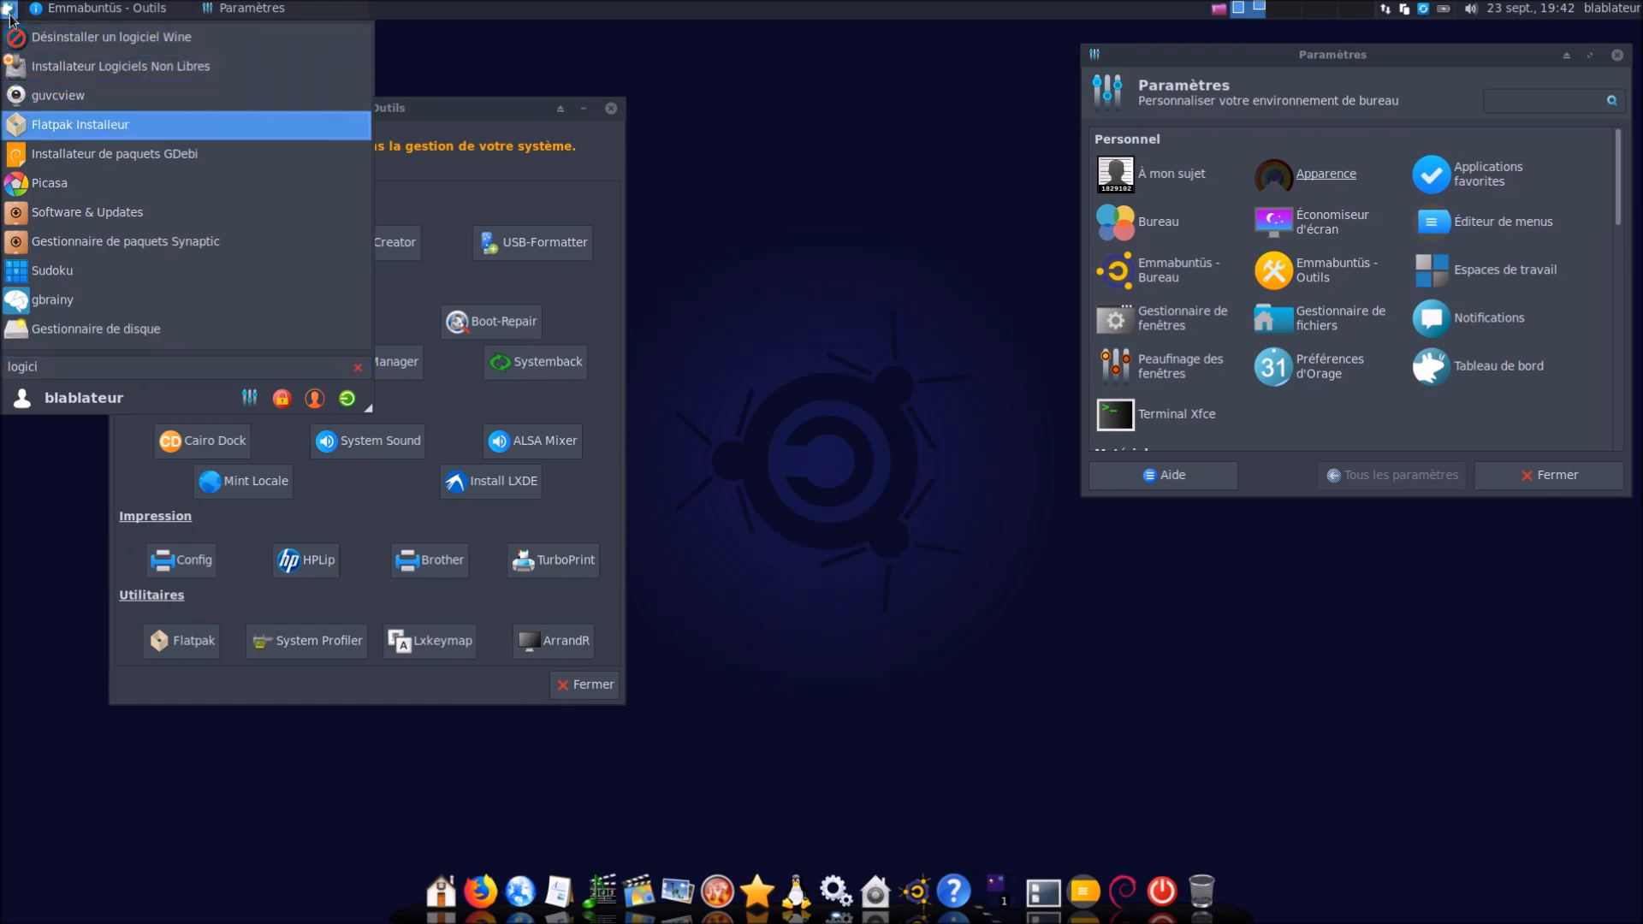
pyautogui.press('Down')
pyautogui.press('Down')
pyautogui.press('Down')
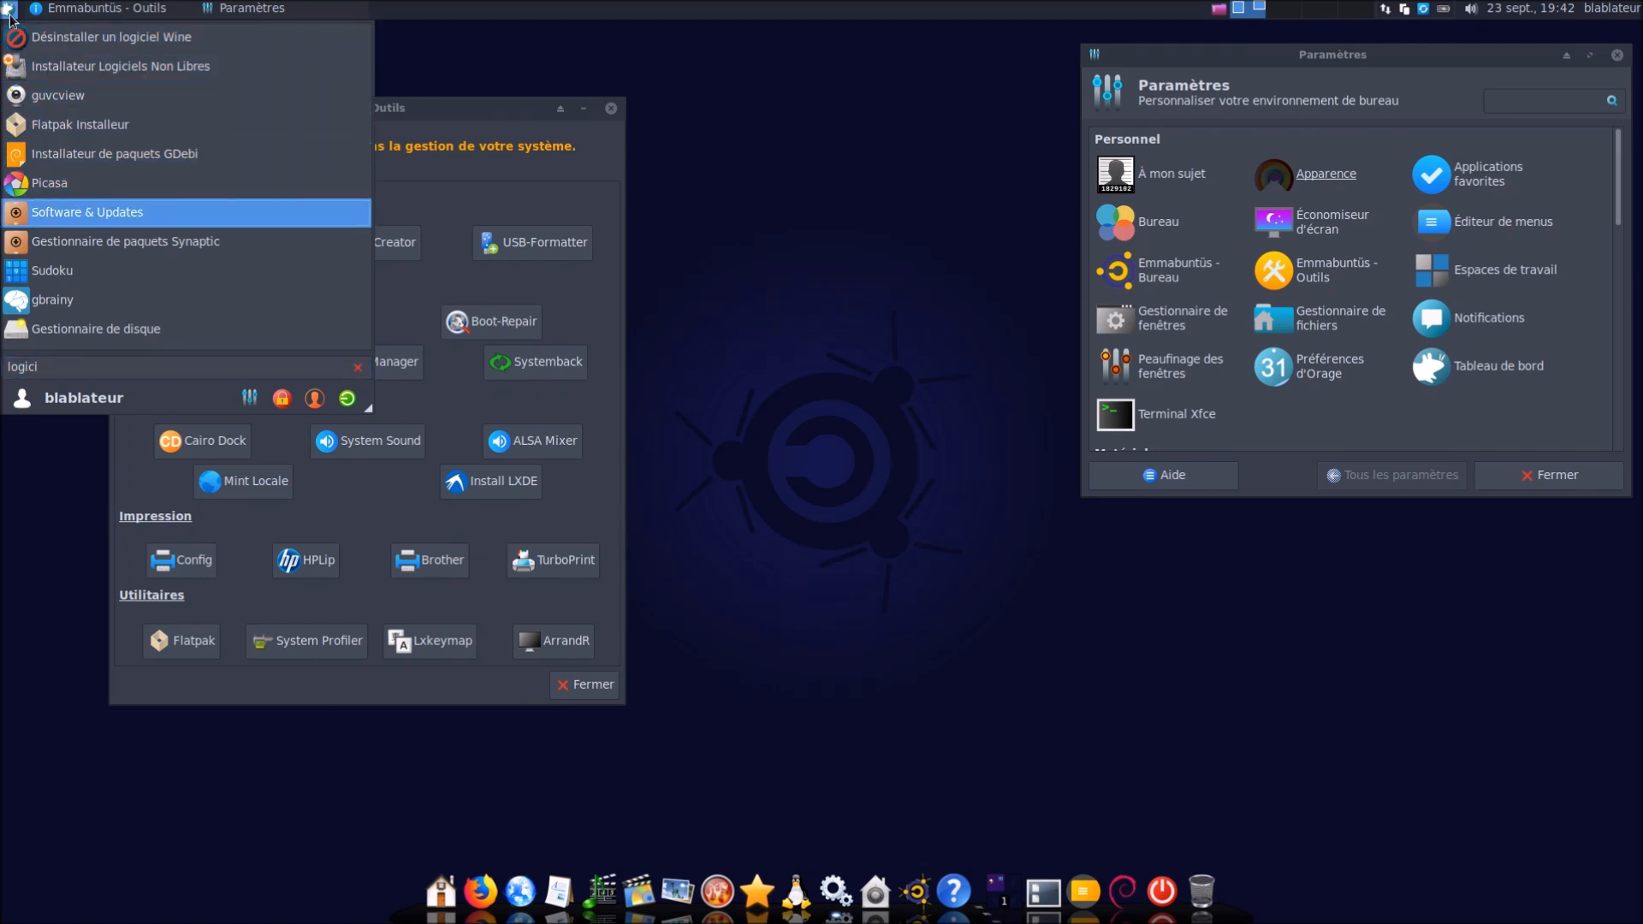
pyautogui.press('Return')
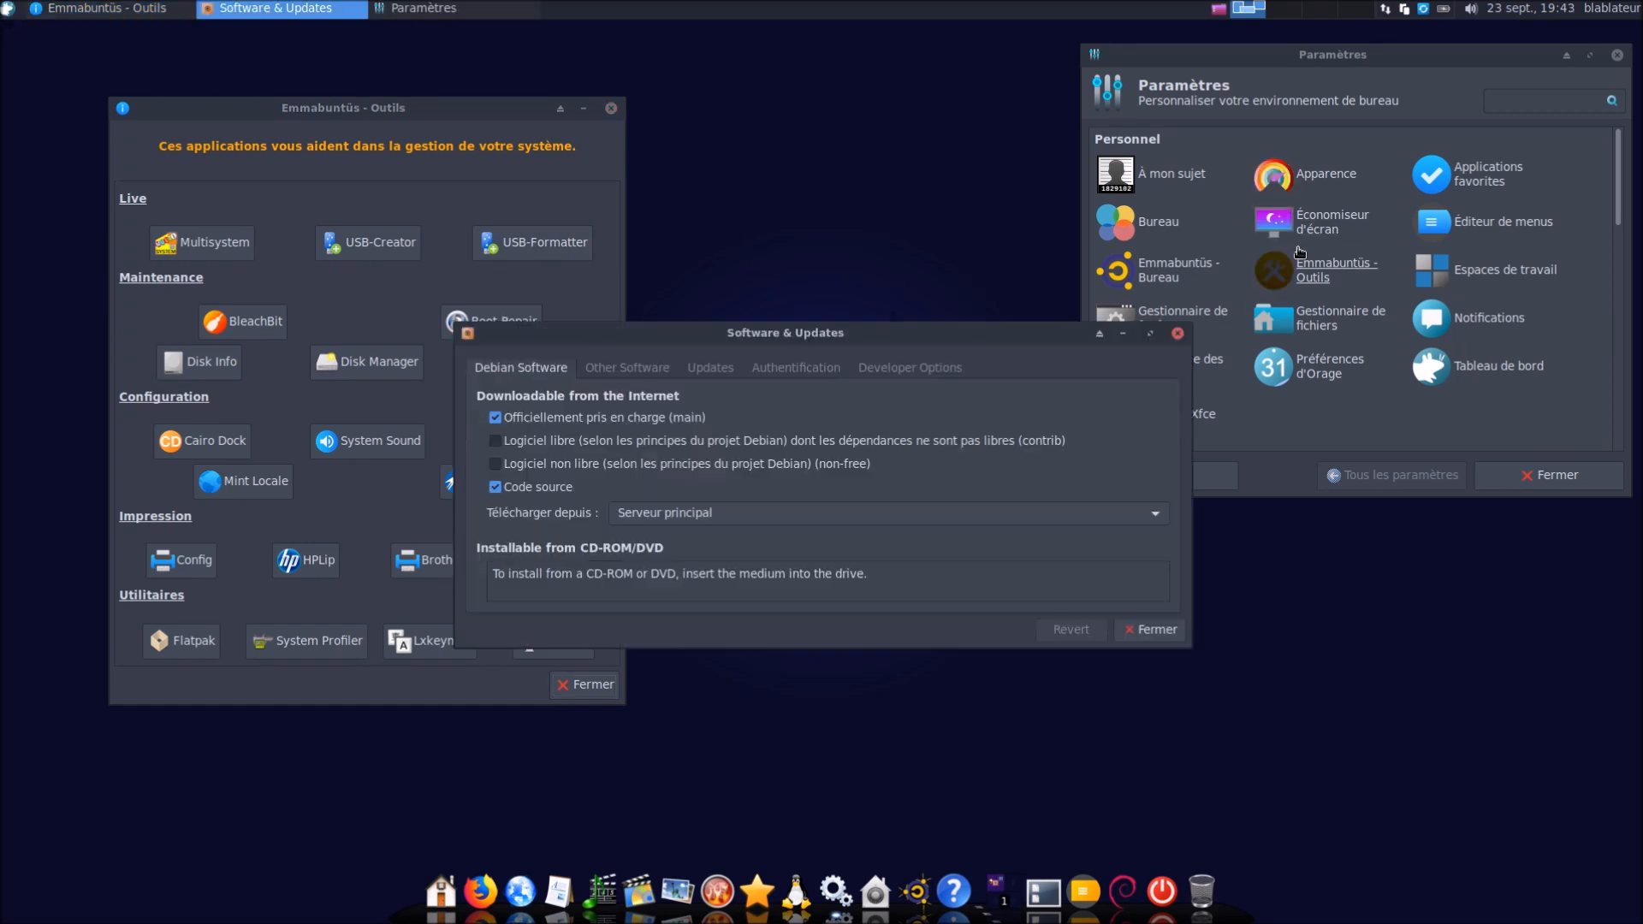
# Review the Debian package sources in Software & Updates, then close it
pyautogui.click(1381, 257)
pyautogui.scroll(-15, 1381, 259)
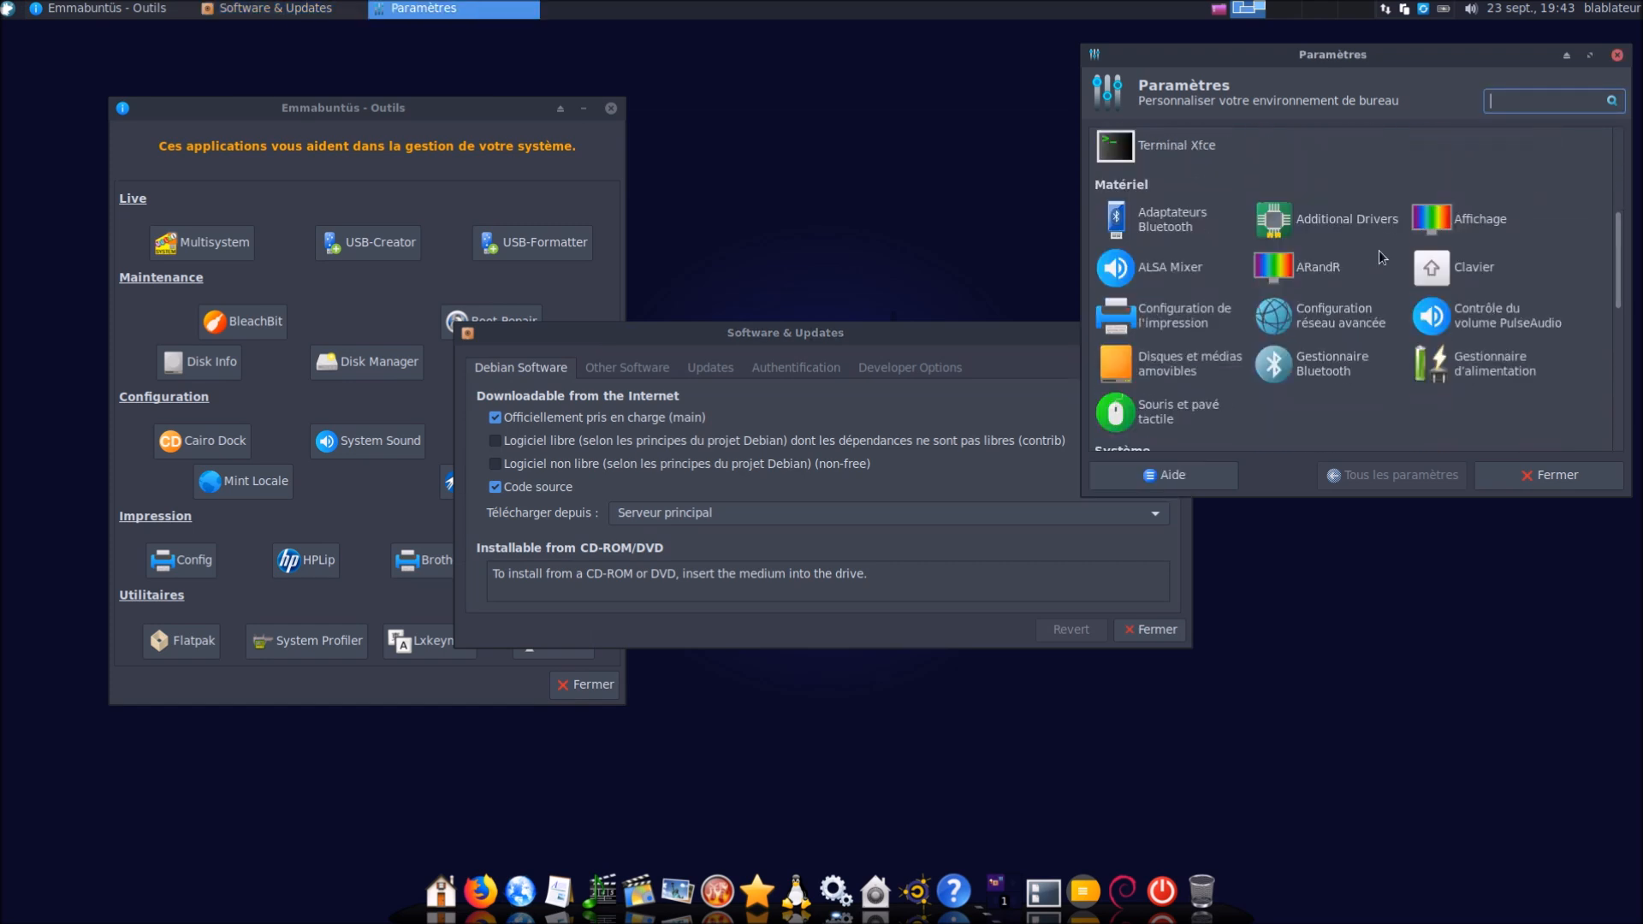
pyautogui.scroll(12, 1381, 261)
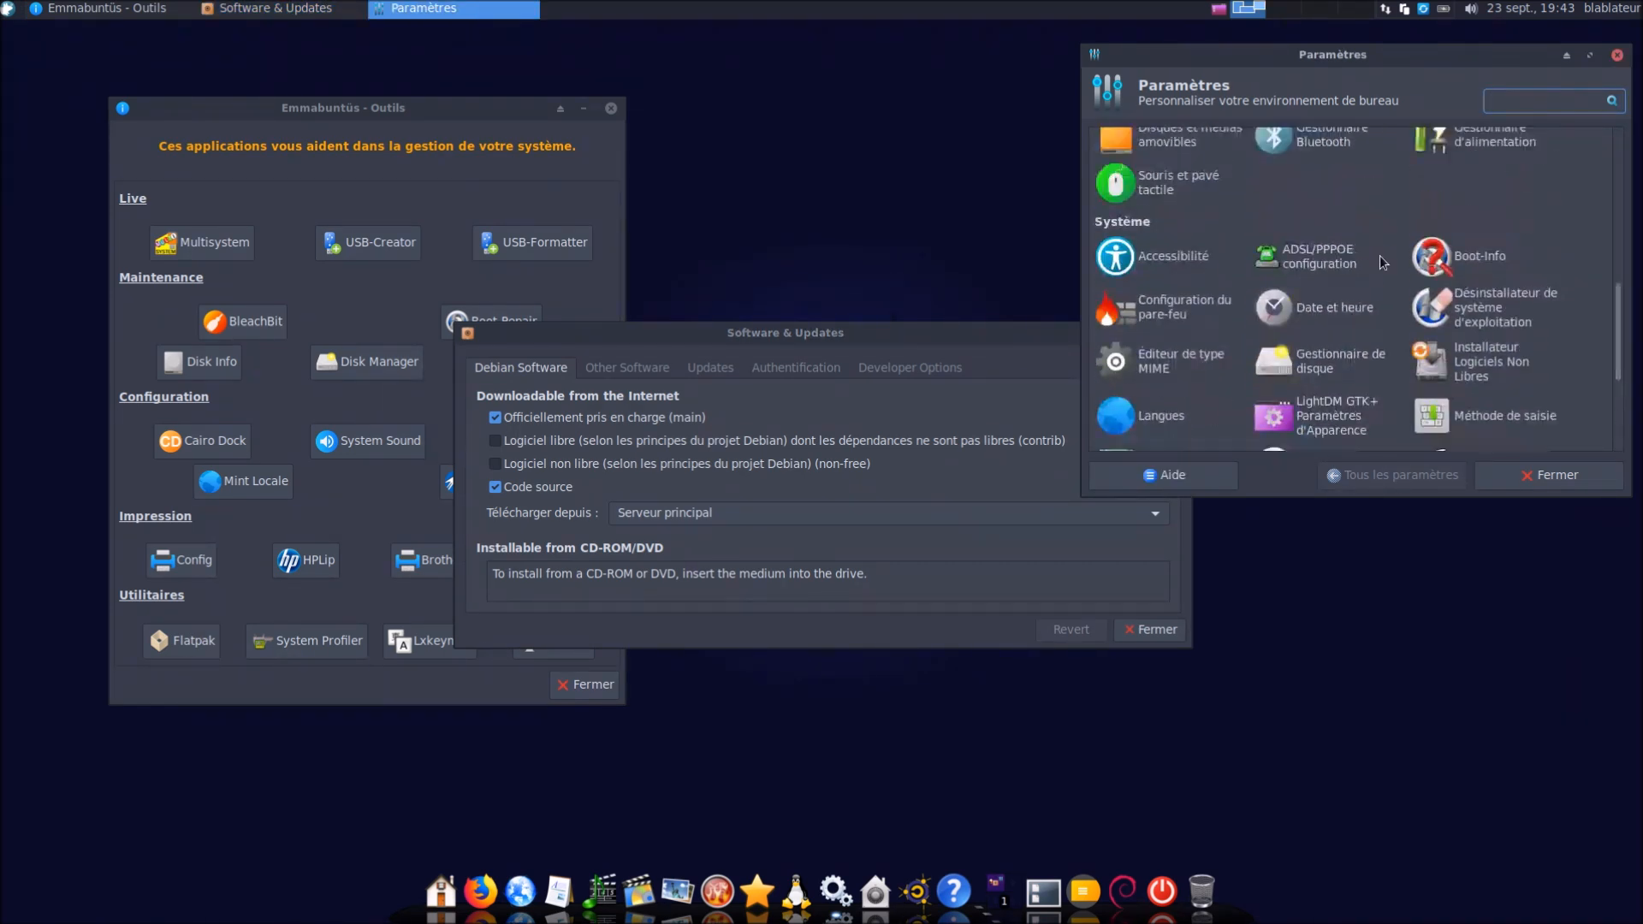
pyautogui.scroll(-2, 1386, 261)
pyautogui.scroll(-10, 1386, 261)
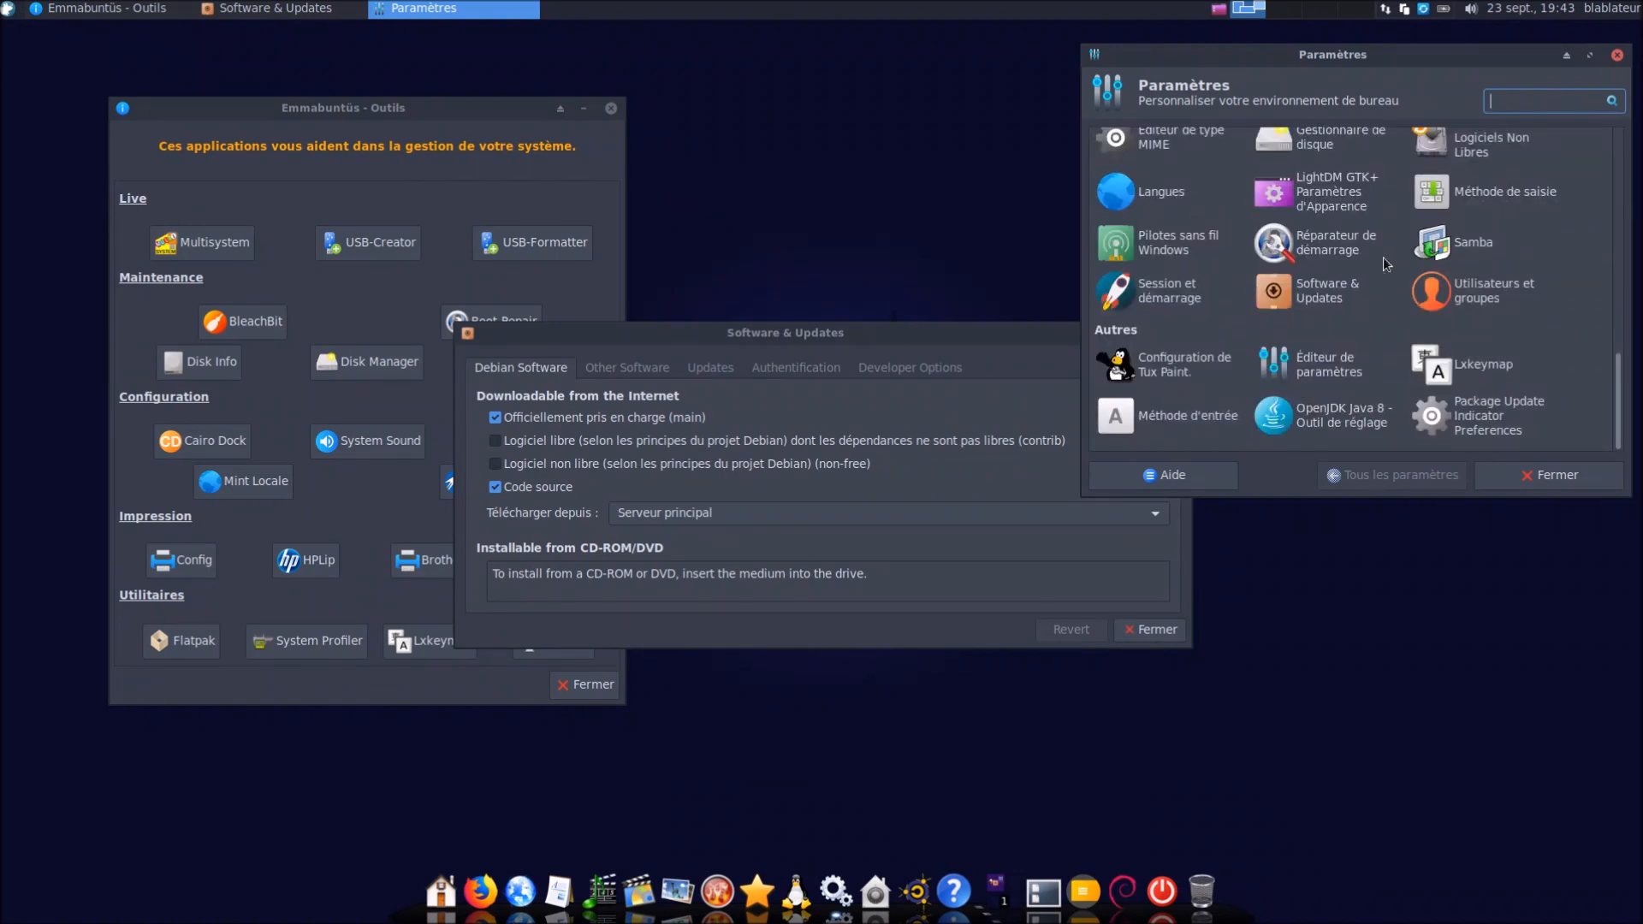
pyautogui.scroll(12, 1386, 261)
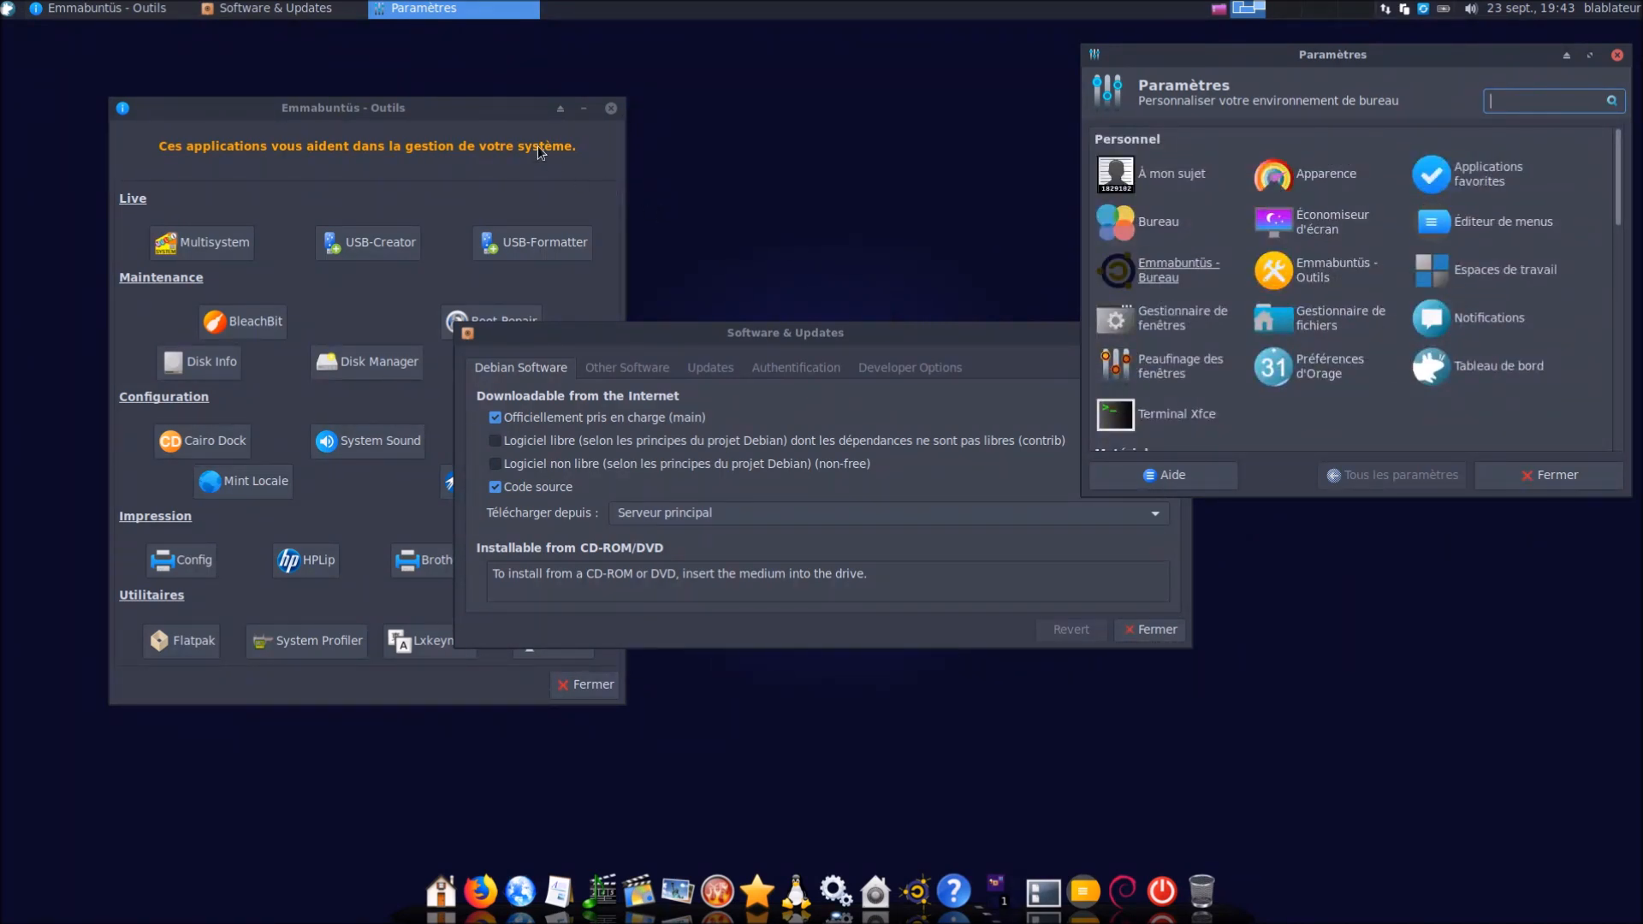
pyautogui.moveTo(693, 336); pyautogui.dragTo(410, 388)
pyautogui.click(868, 685)
# Launch the Logiciels store via a 'sof' search and get past its welcome screen
pyautogui.click(10, 10)
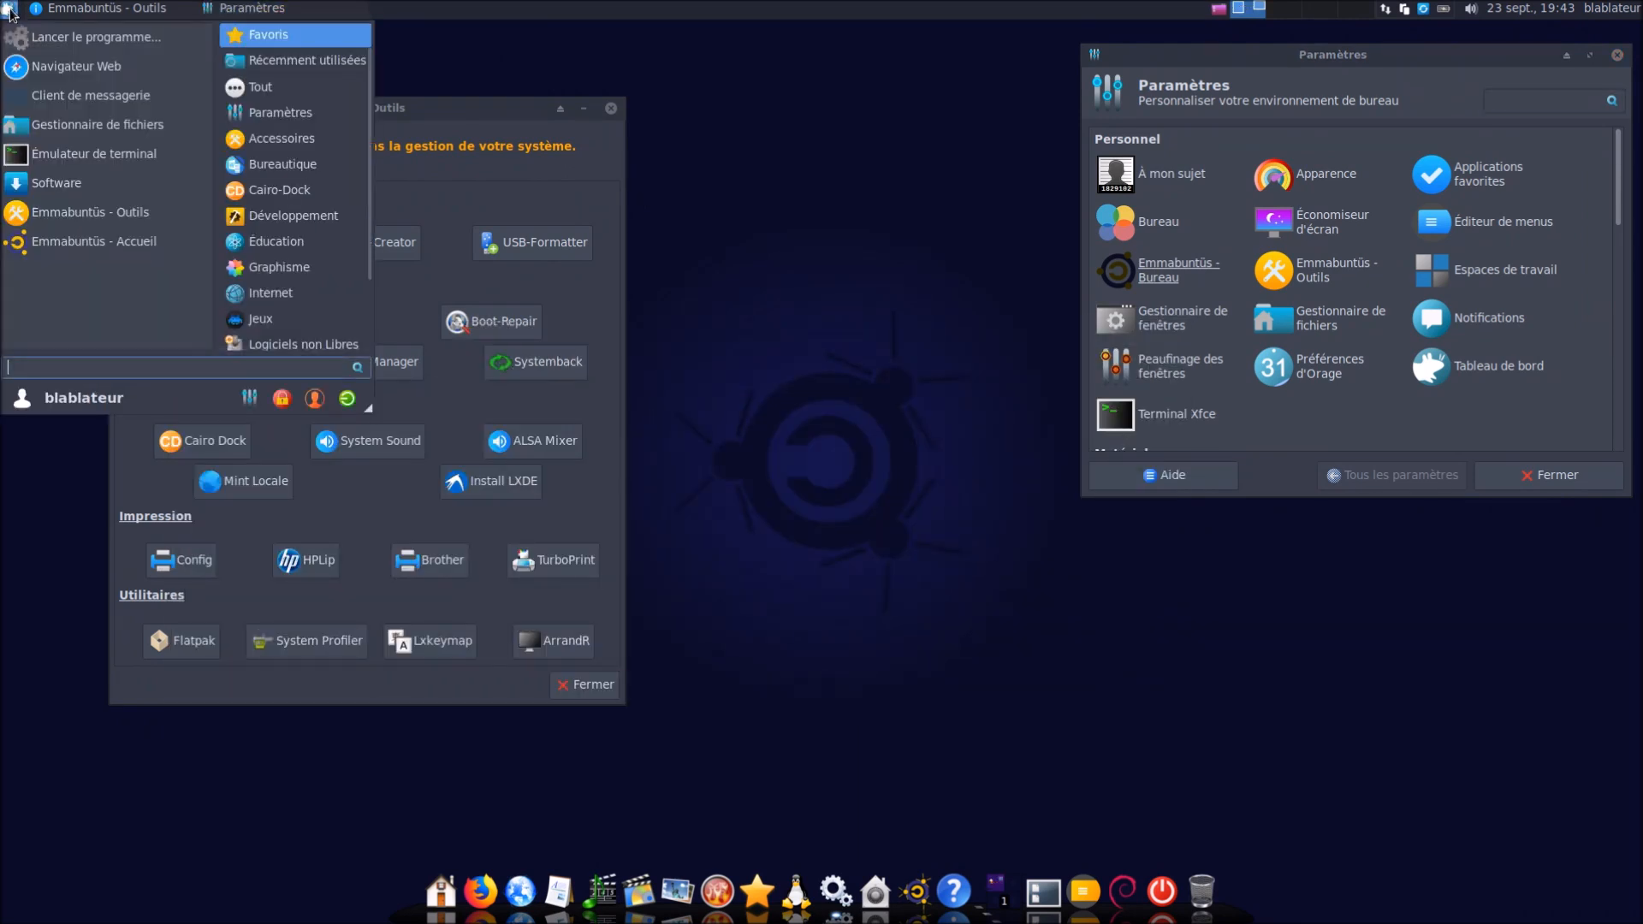
pyautogui.write('sof')
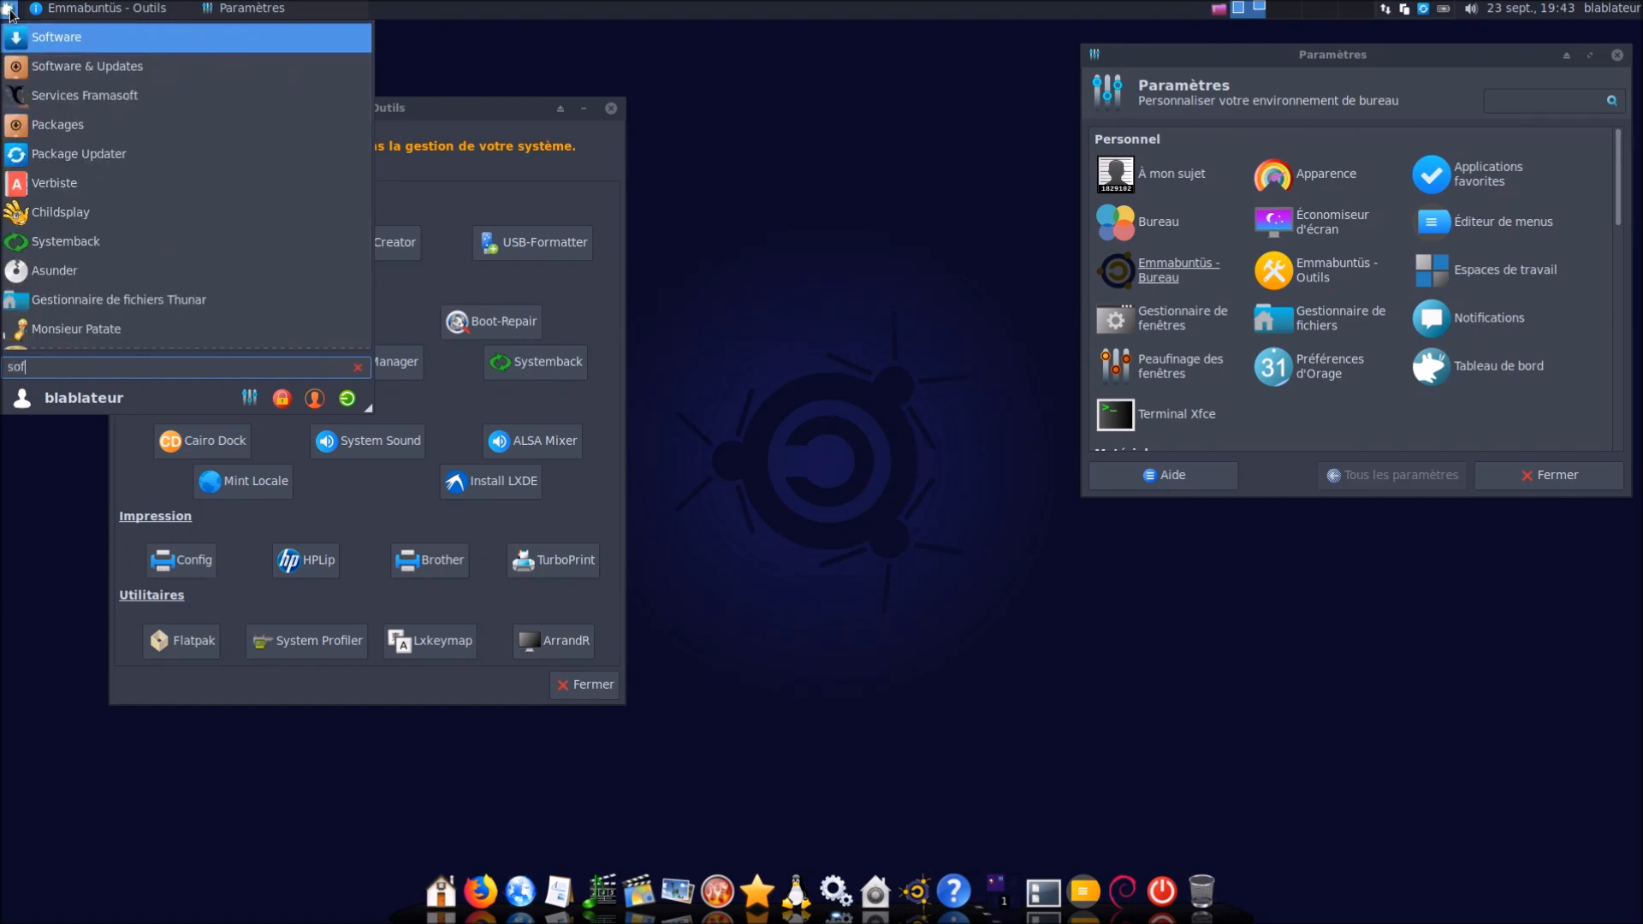
pyautogui.press('Return')
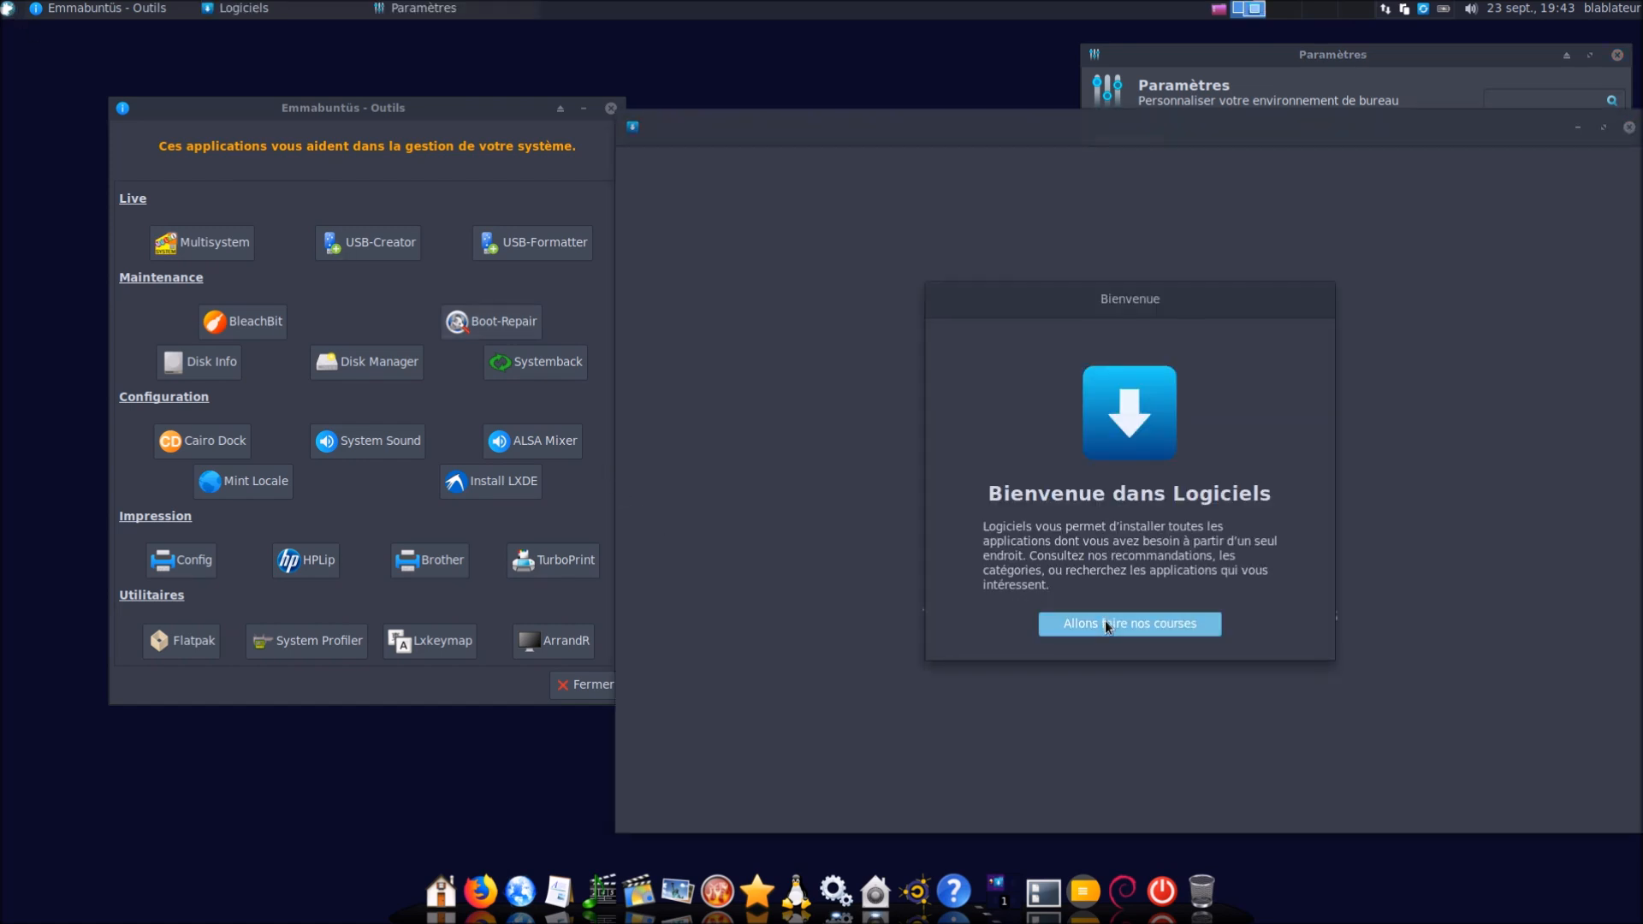
pyautogui.click(1106, 623)
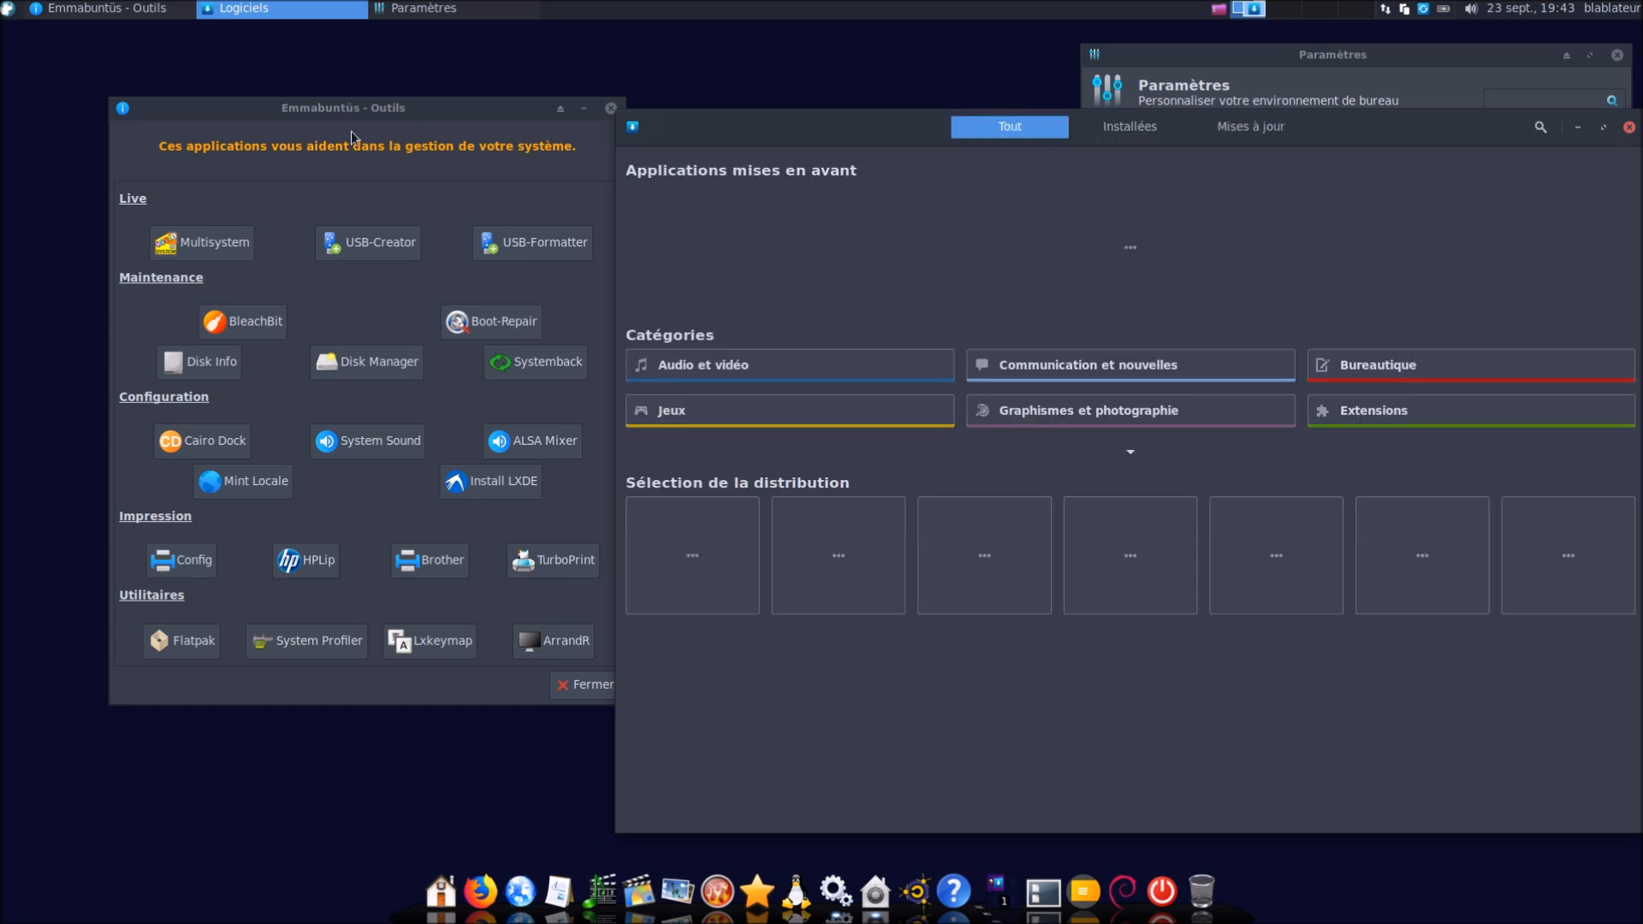
pyautogui.moveTo(811, 133); pyautogui.dragTo(591, 95)
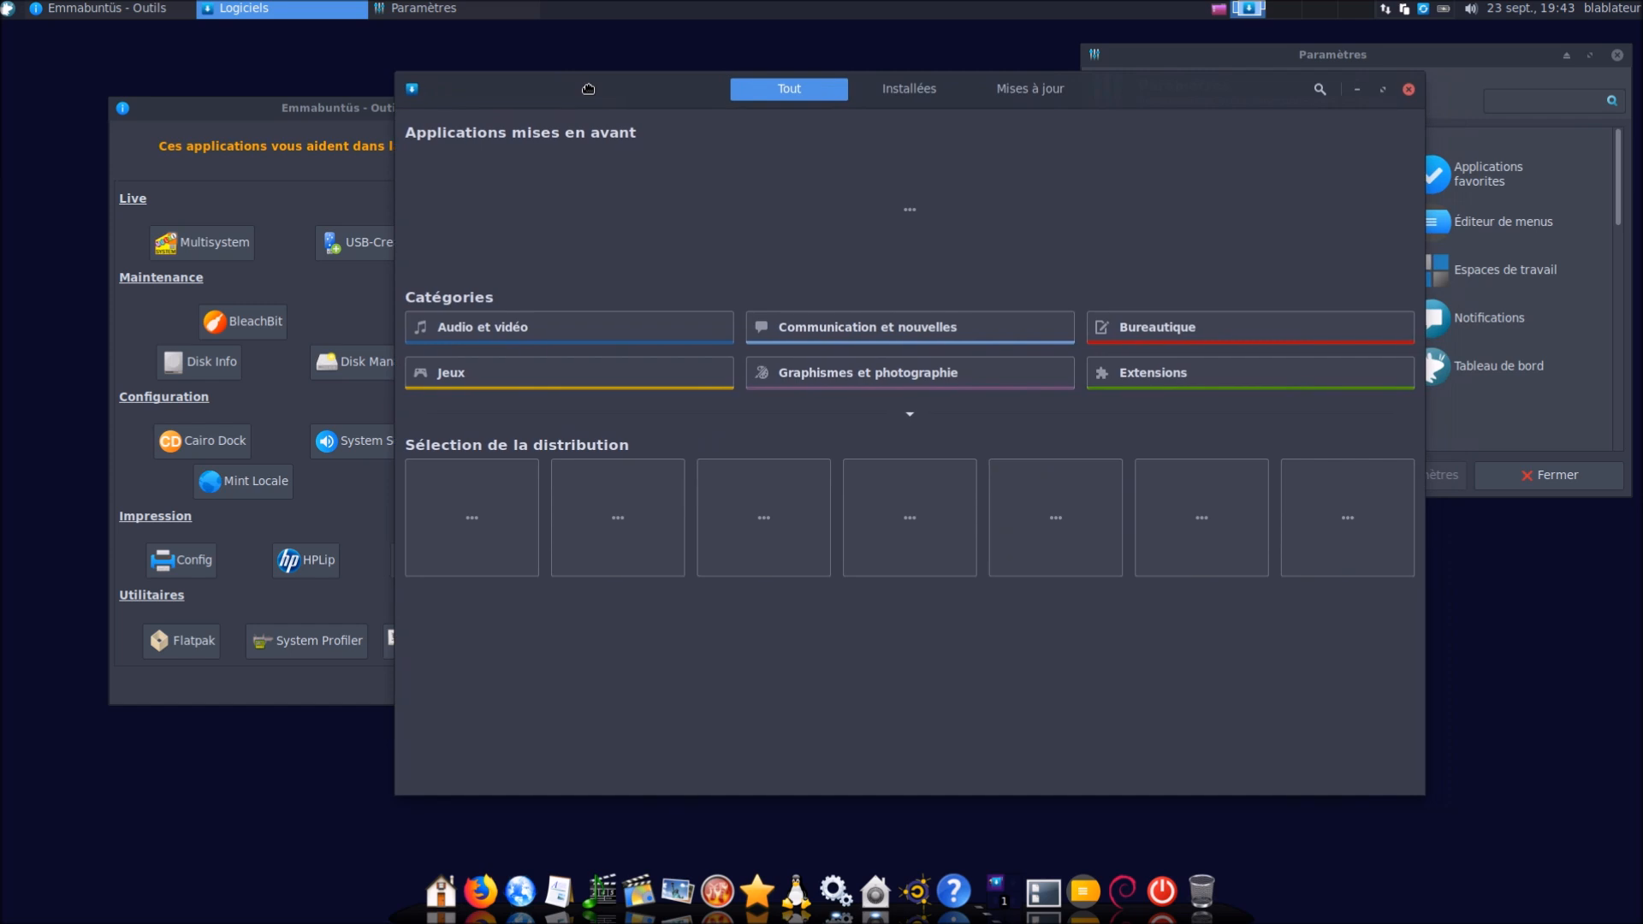
# Check the Logiciels About dialog showing version 3.30.6, then close it
pyautogui.click(412, 89)
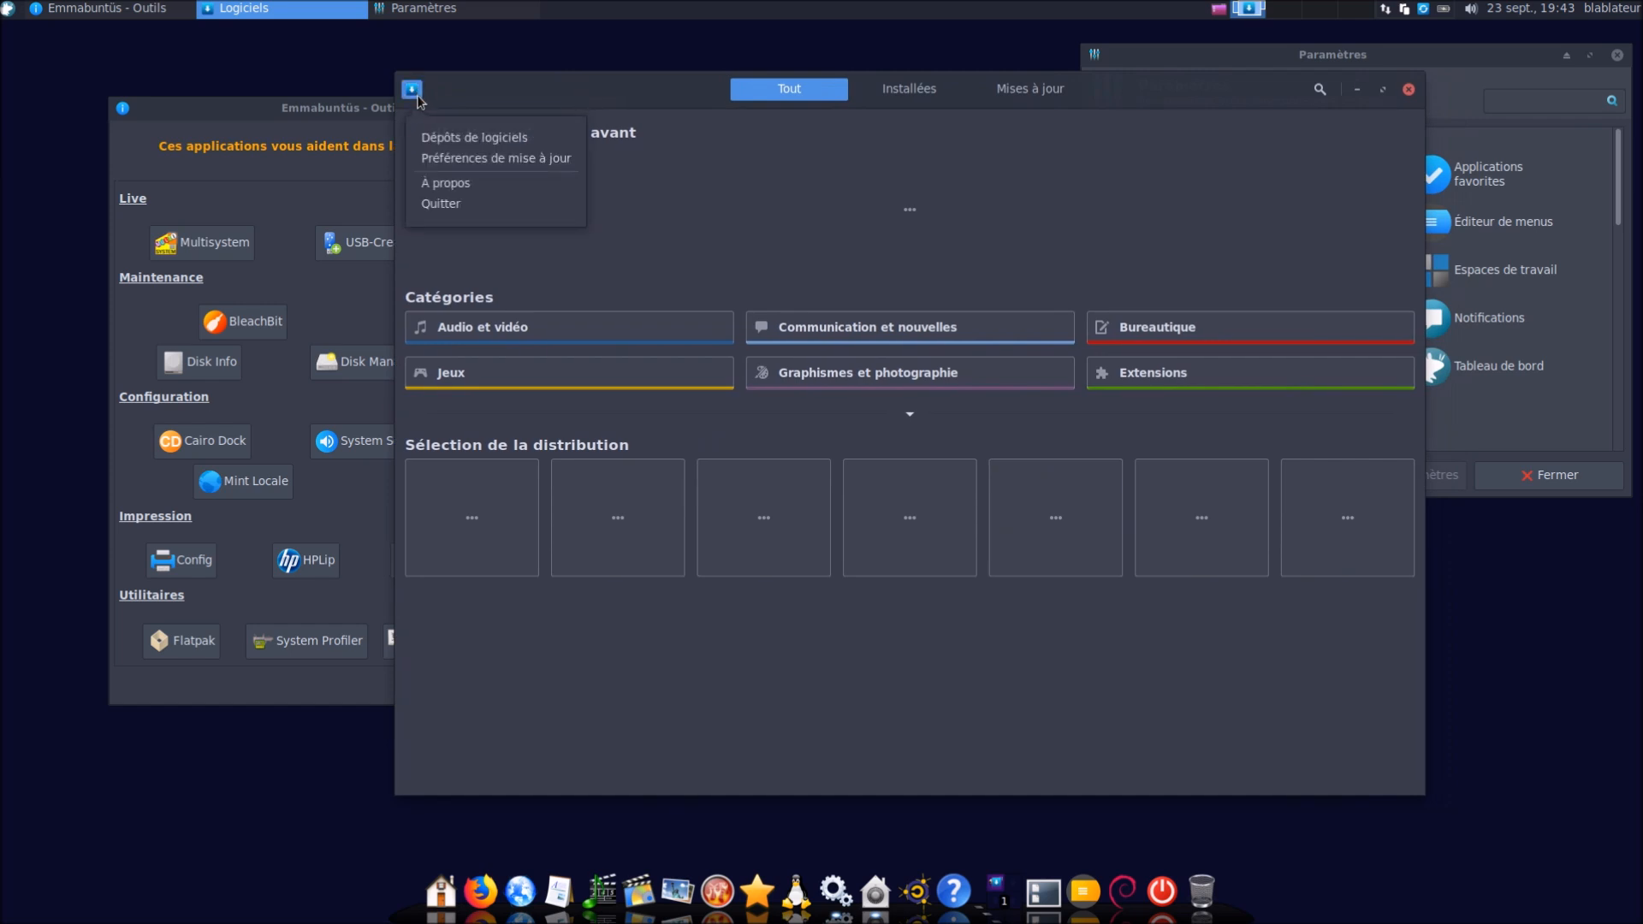
pyautogui.click(446, 192)
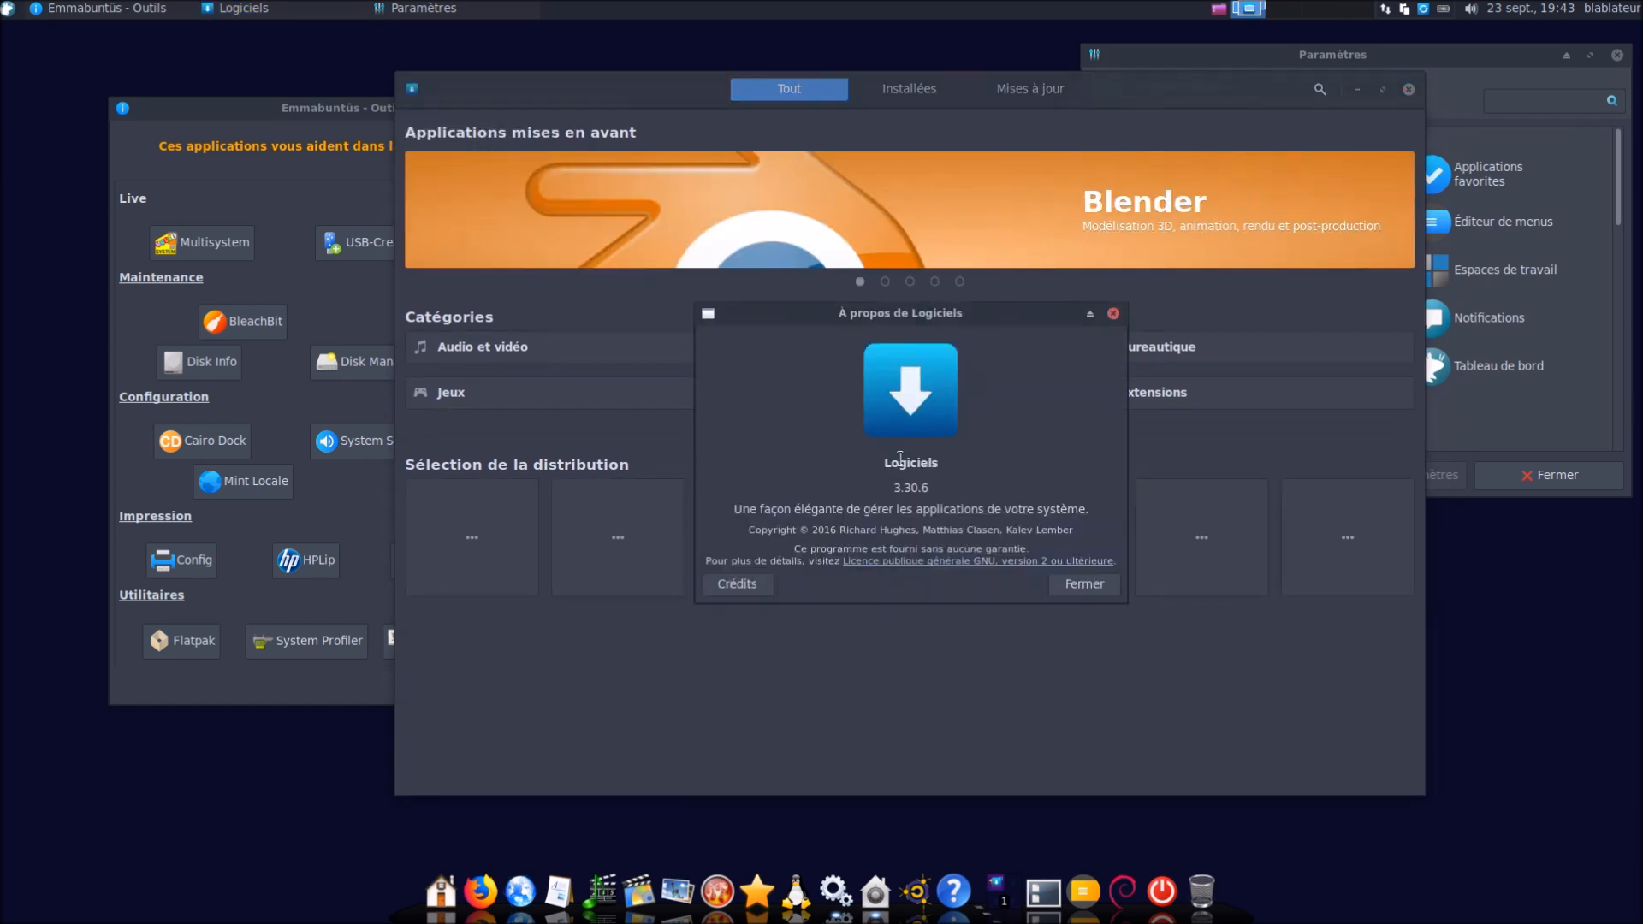
pyautogui.click(1070, 589)
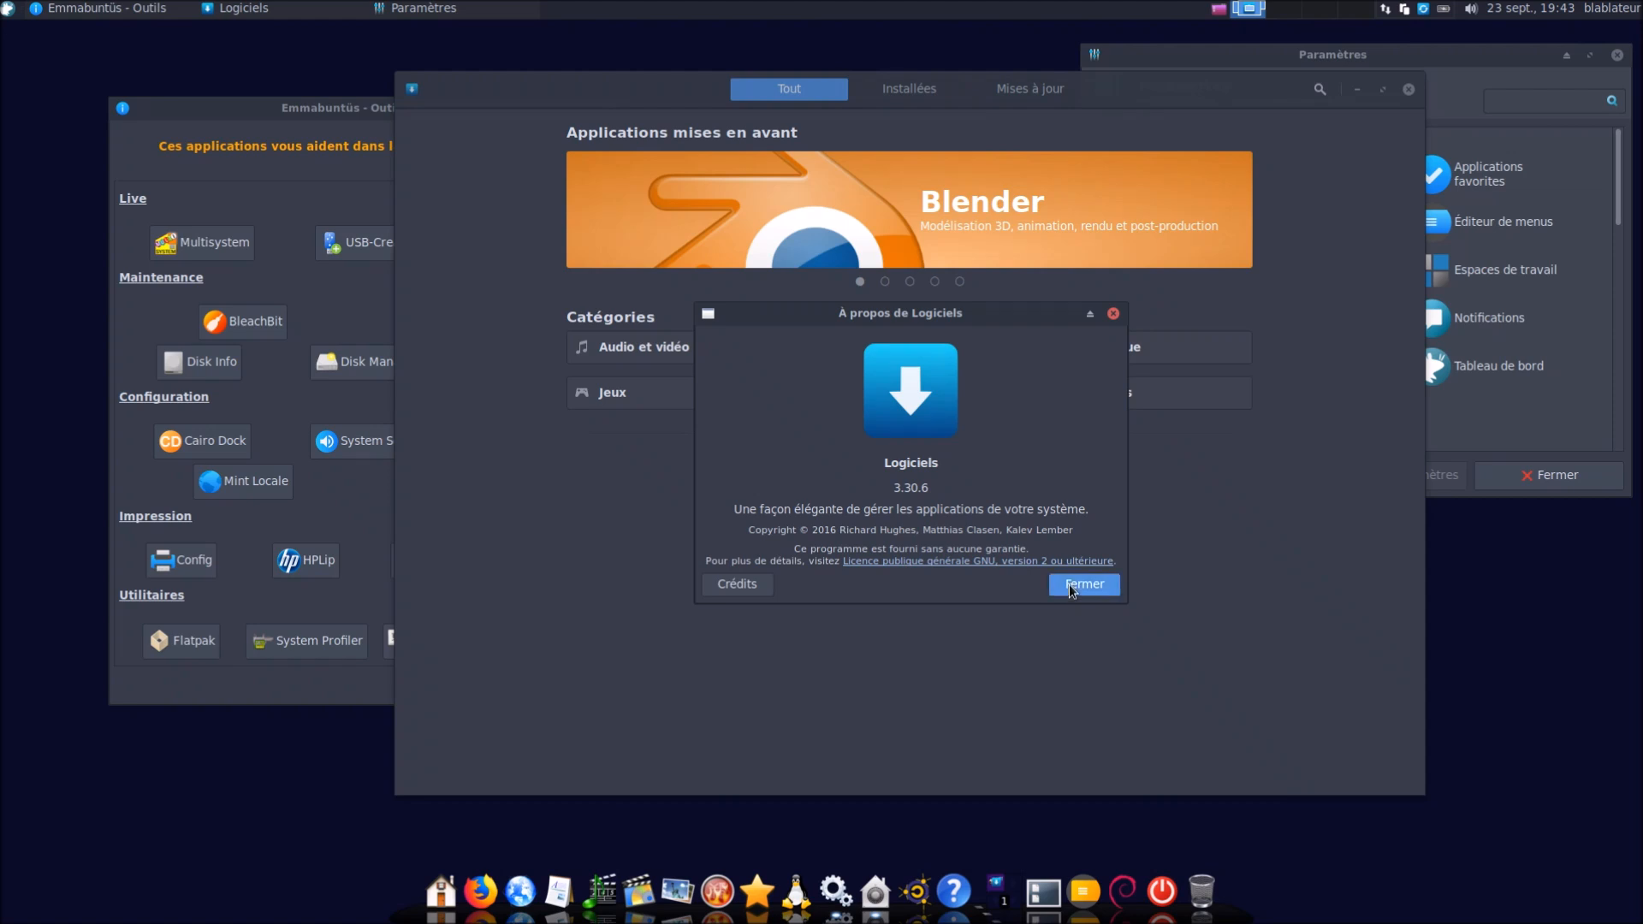
# Open Installateur Logiciels Non Libres via a 'logi' search and cancel without installing anything
pyautogui.click(6, 10)
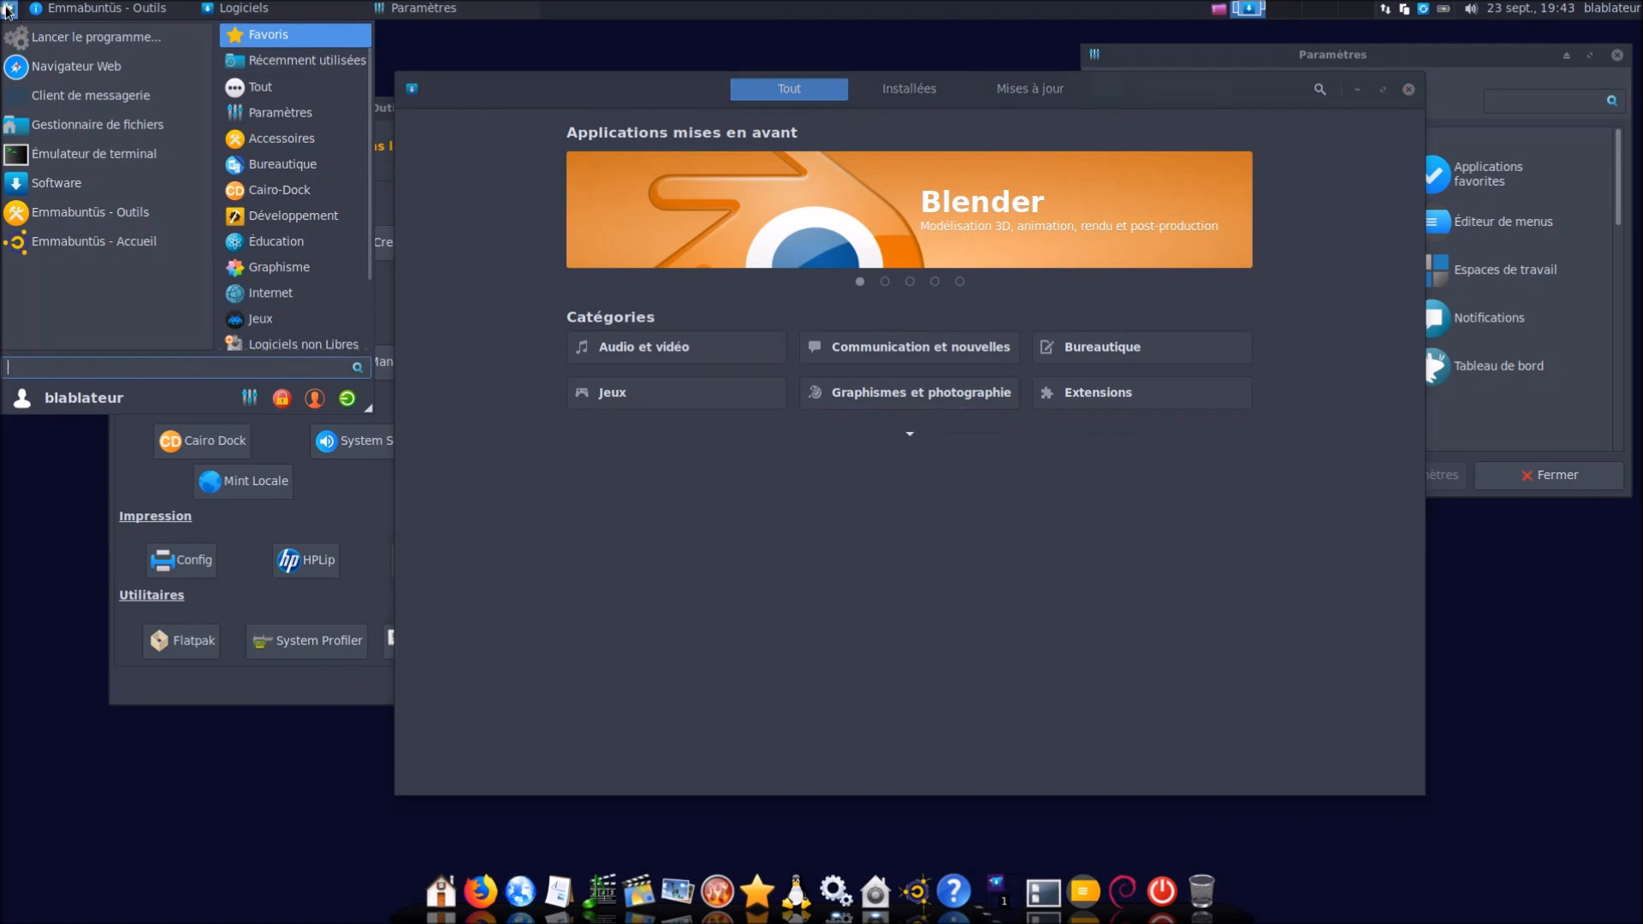
pyautogui.write('logi')
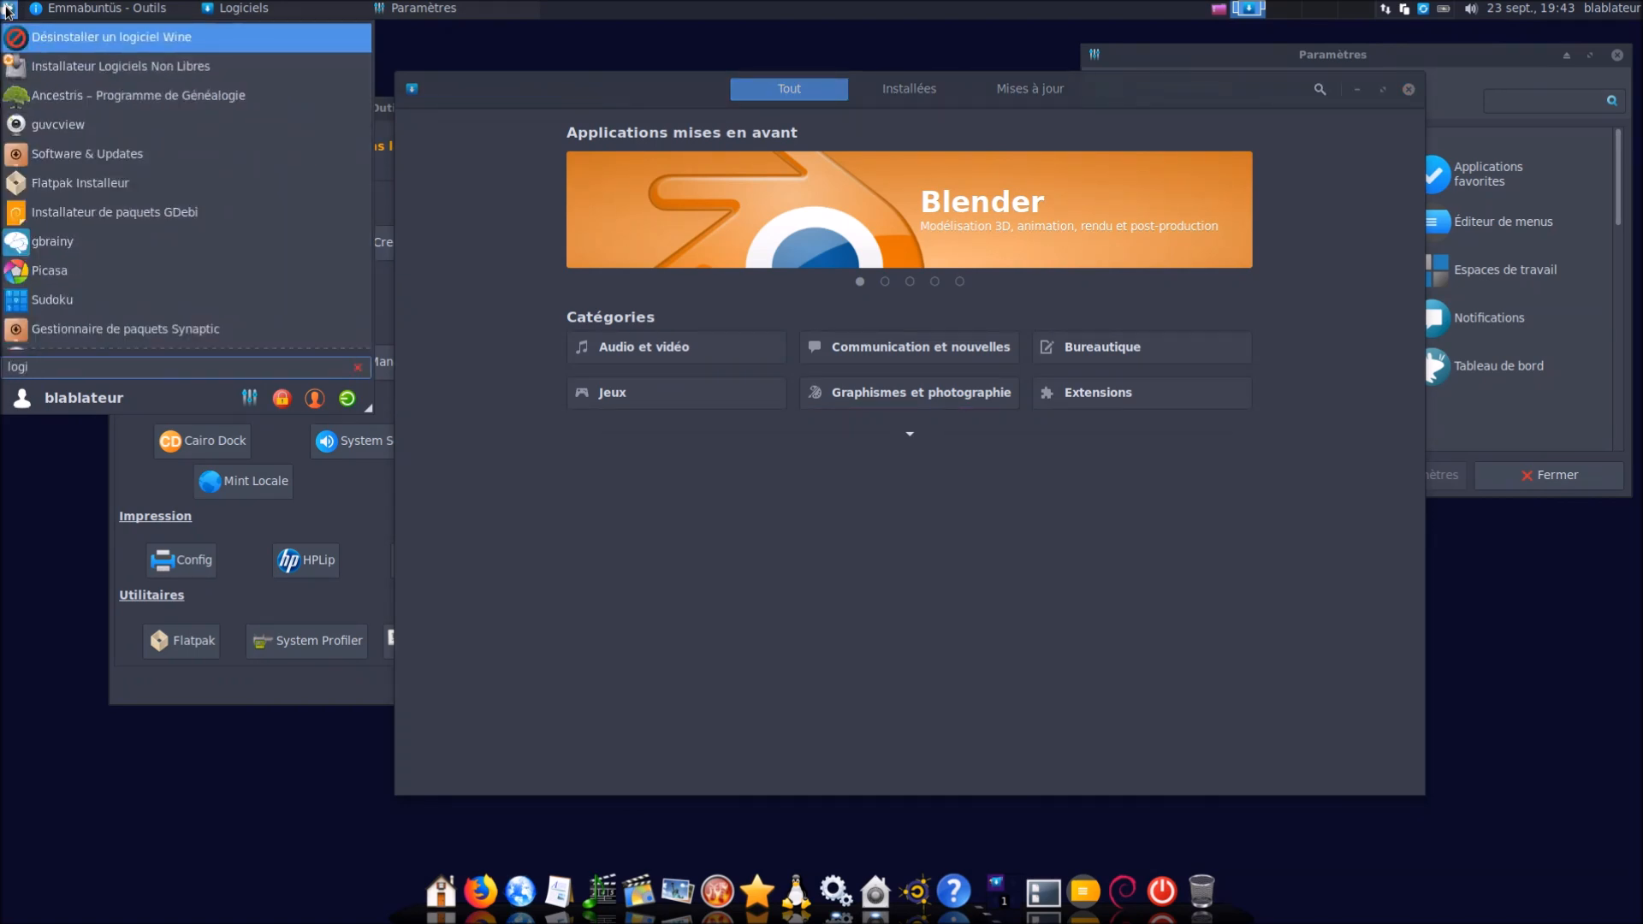
pyautogui.press('Down')
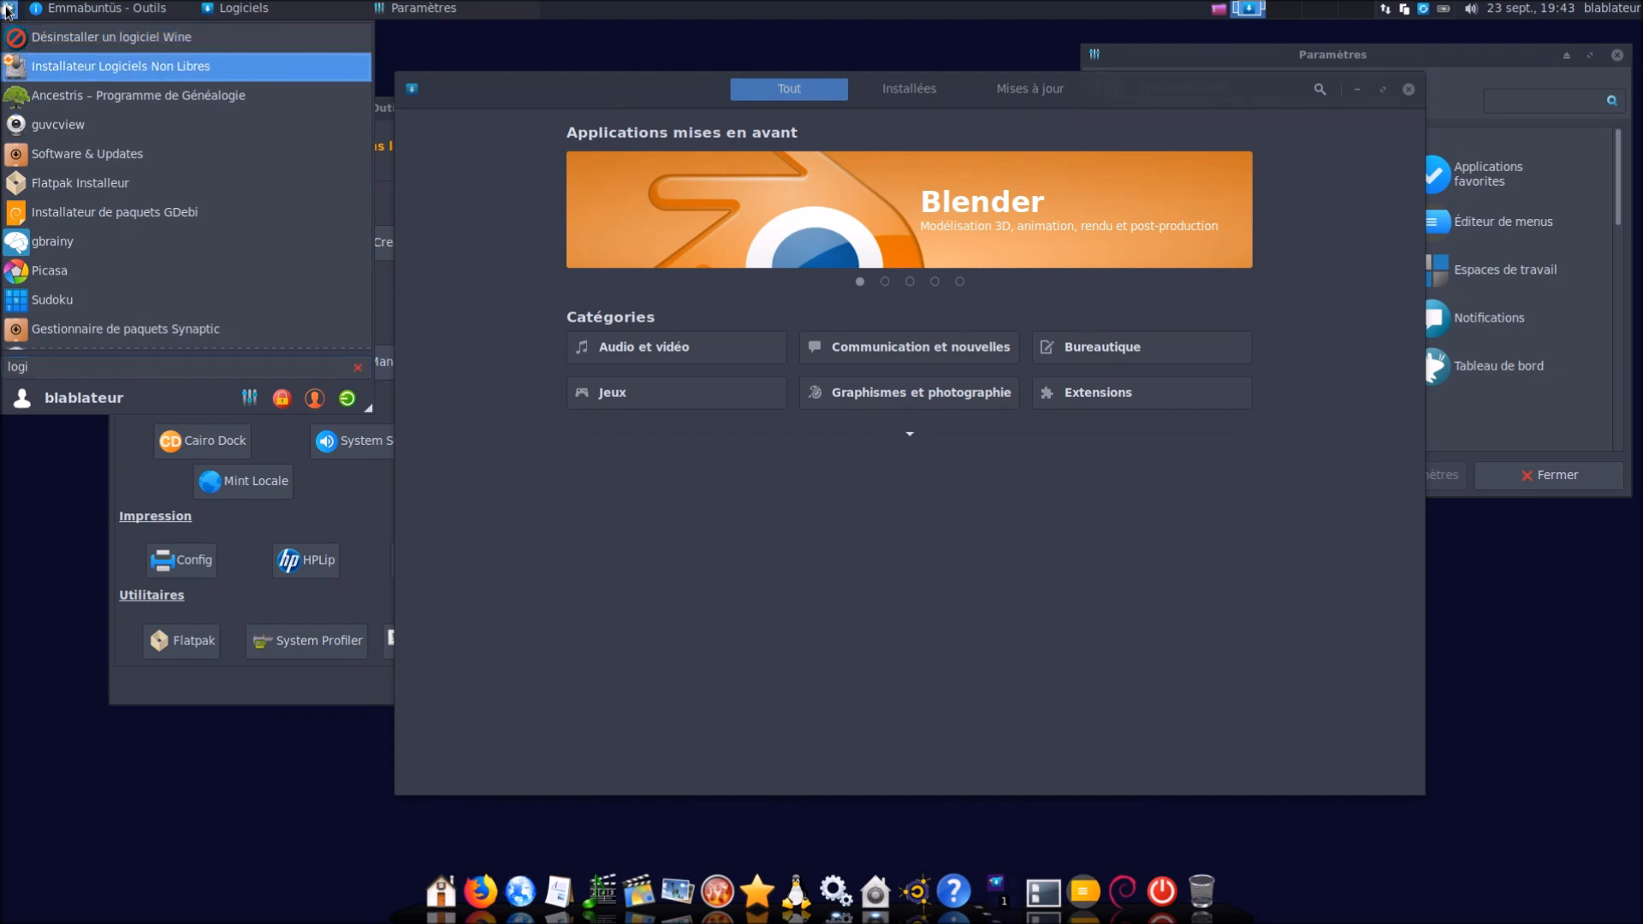
pyautogui.press('Return')
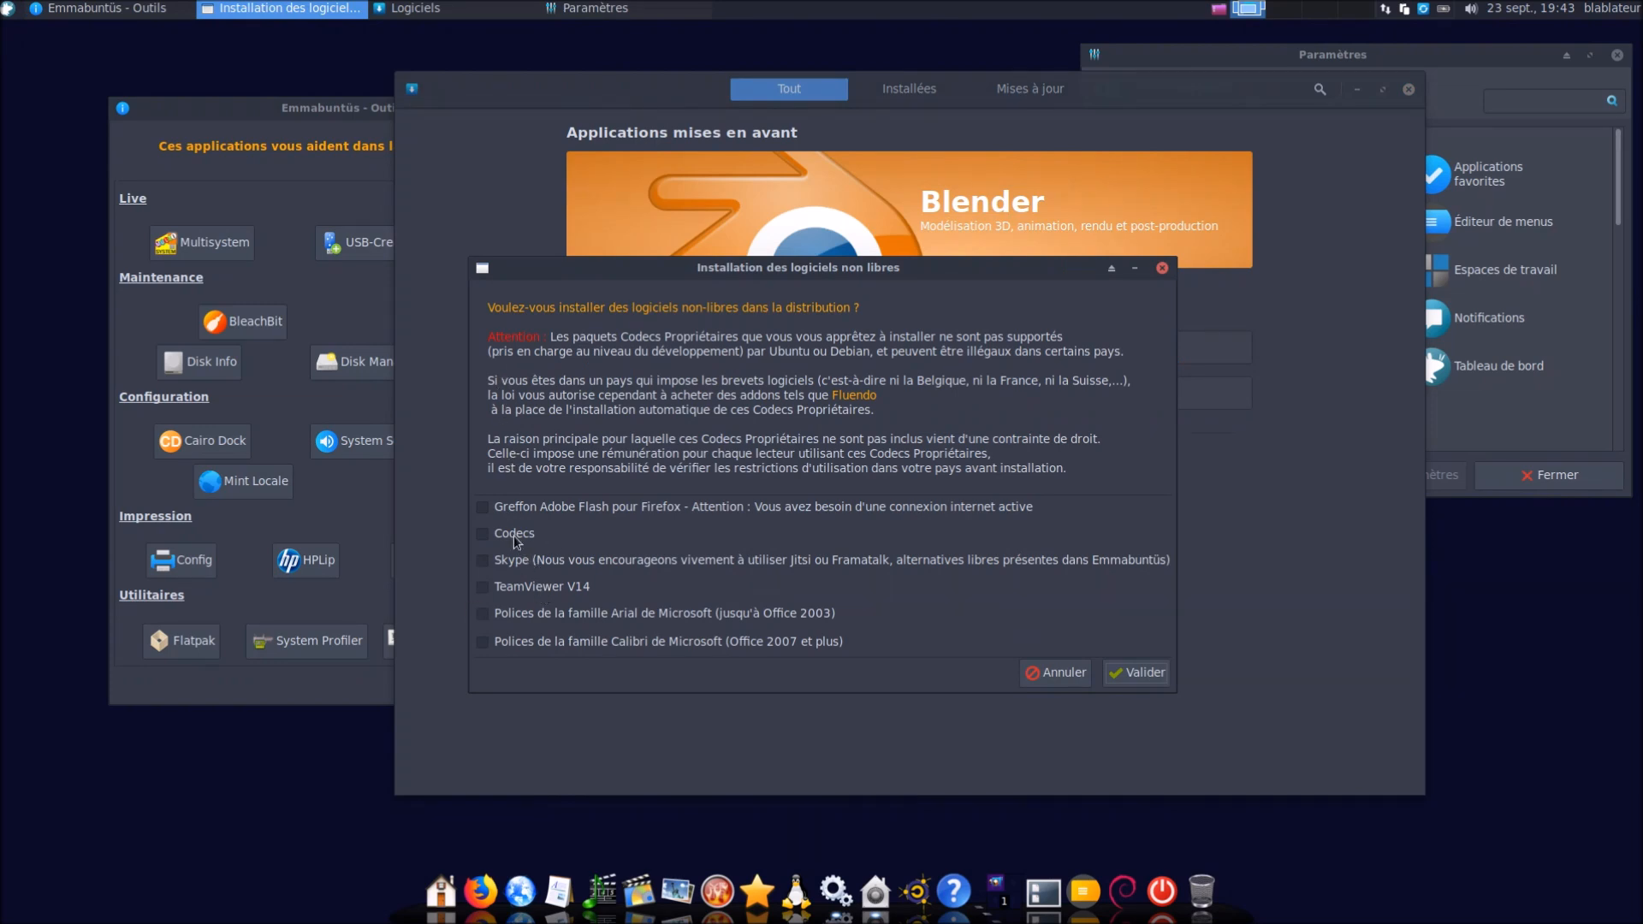
pyautogui.click(1055, 674)
pyautogui.click(6, 12)
# Launch Synaptic Package Manager with the administrator password, then maximize the Logiciels store in front
pyautogui.write('logi')
pyautogui.press('Down')
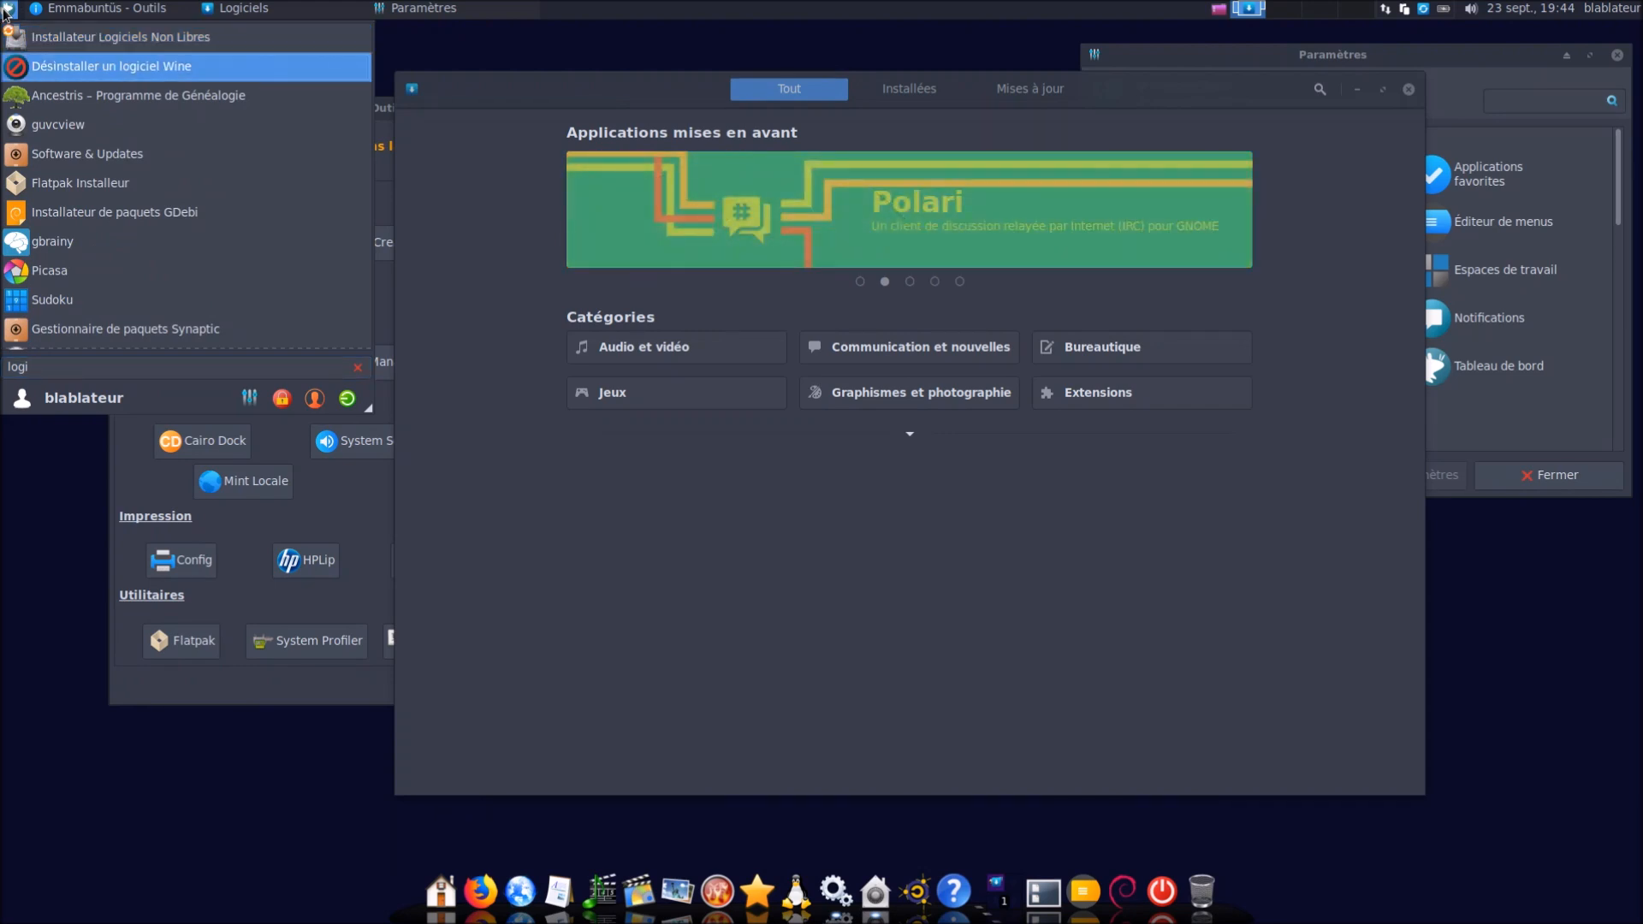
pyautogui.press('Down')
pyautogui.press('Down')
pyautogui.press('Down')
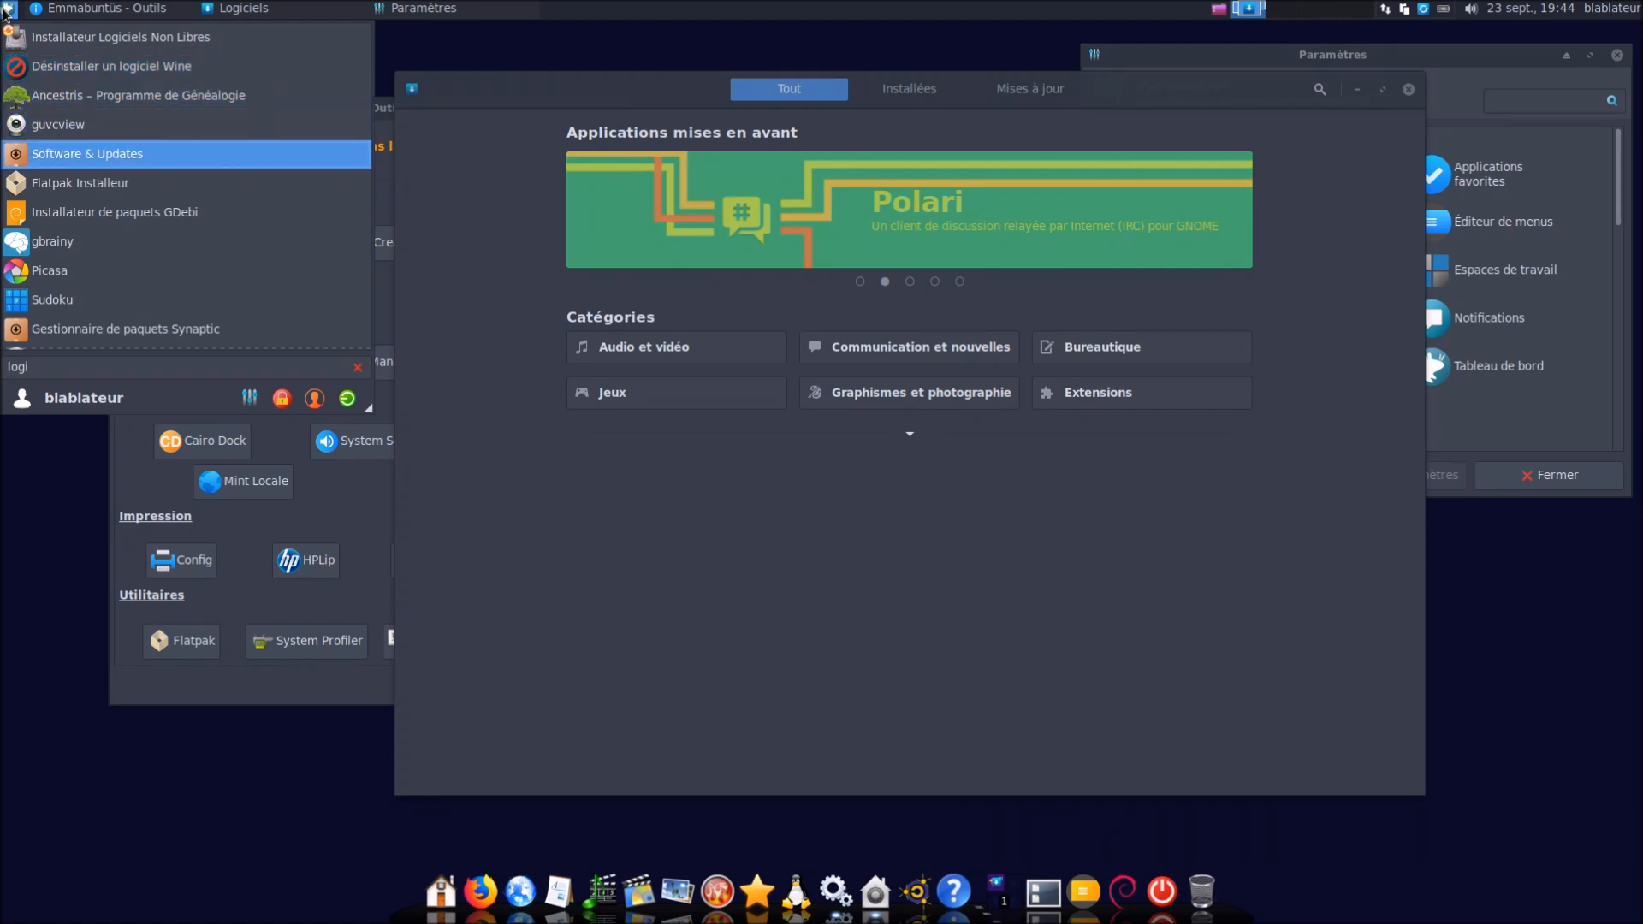
pyautogui.press('Down')
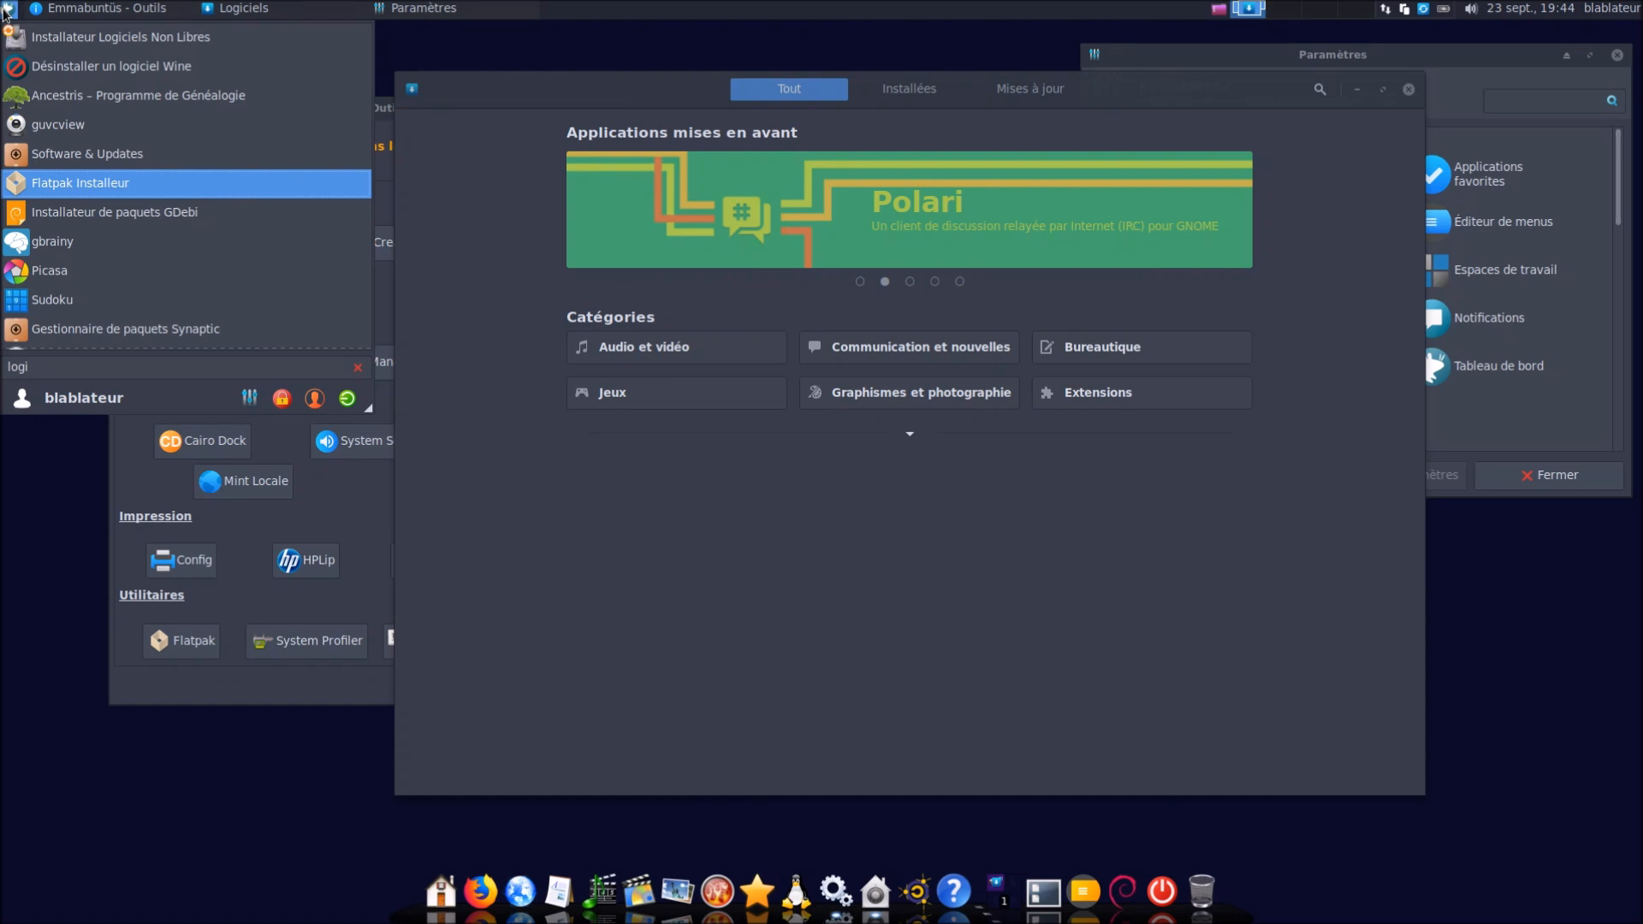
pyautogui.press('Down')
pyautogui.press('Down')
pyautogui.press('Down')
pyautogui.press('Down')
pyautogui.press('Down')
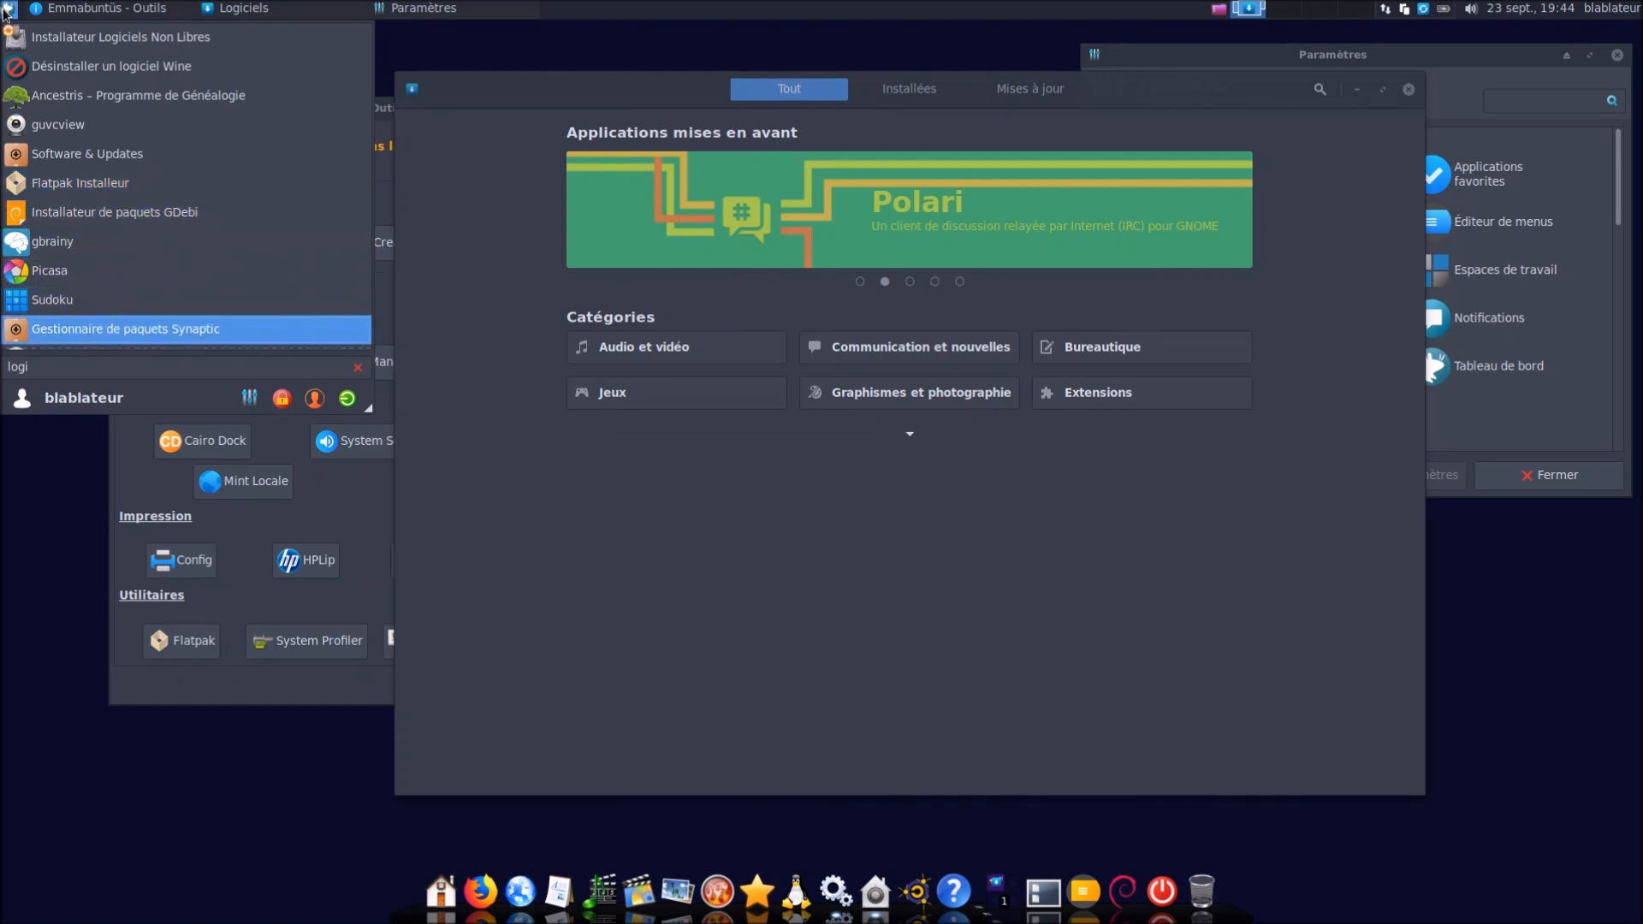
pyautogui.press('Return')
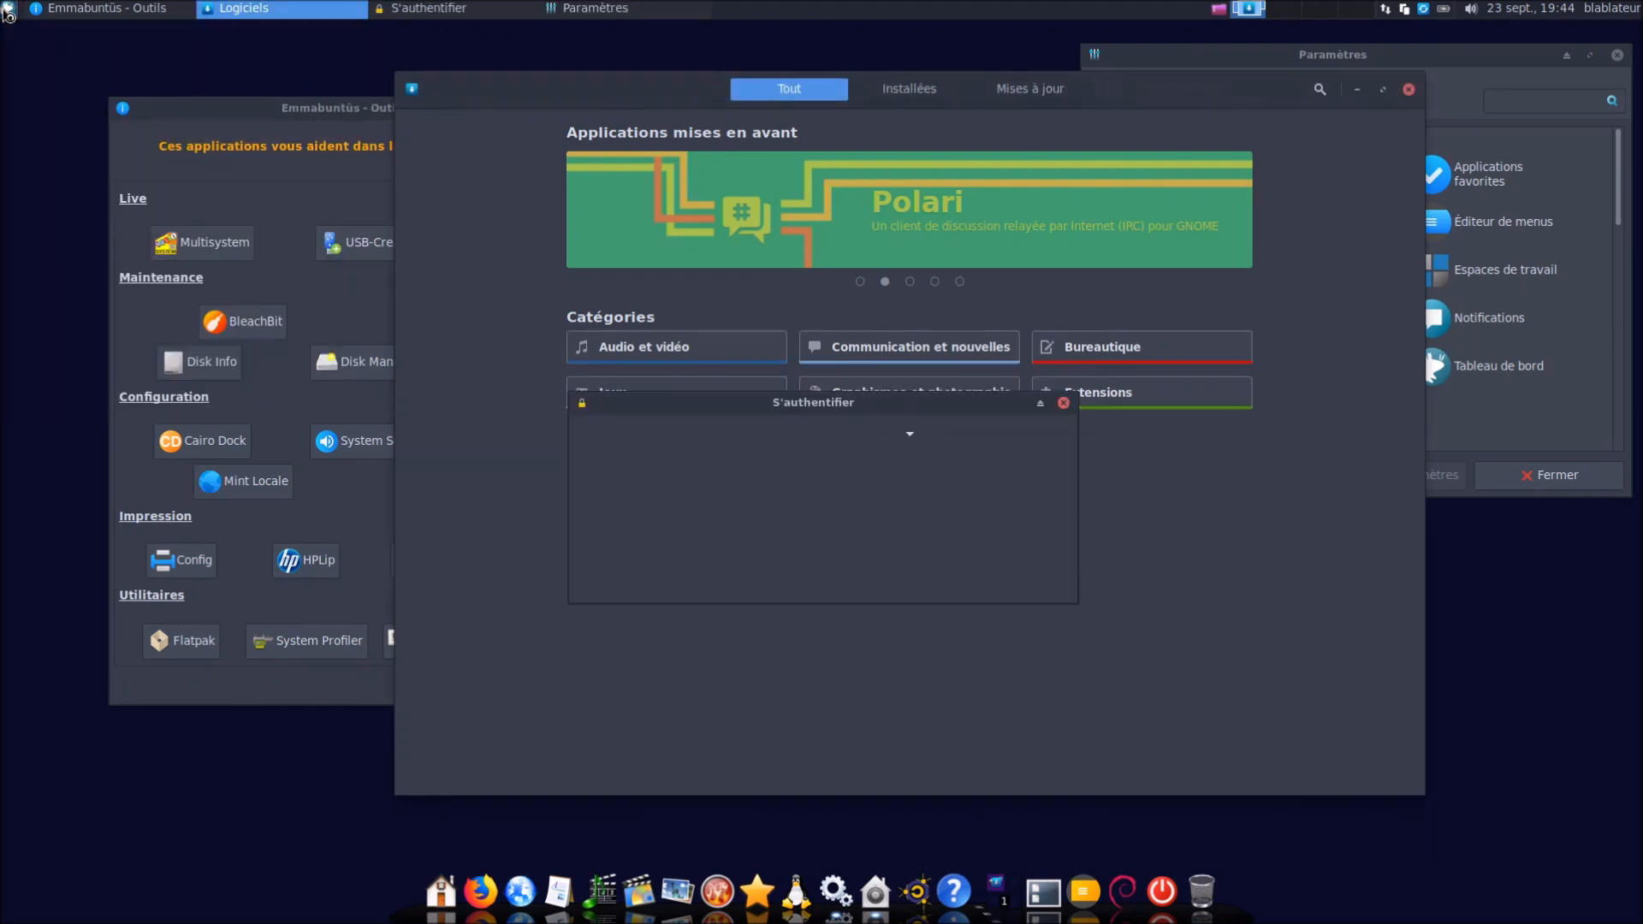
pyautogui.write('••••••••')
pyautogui.press('Return')
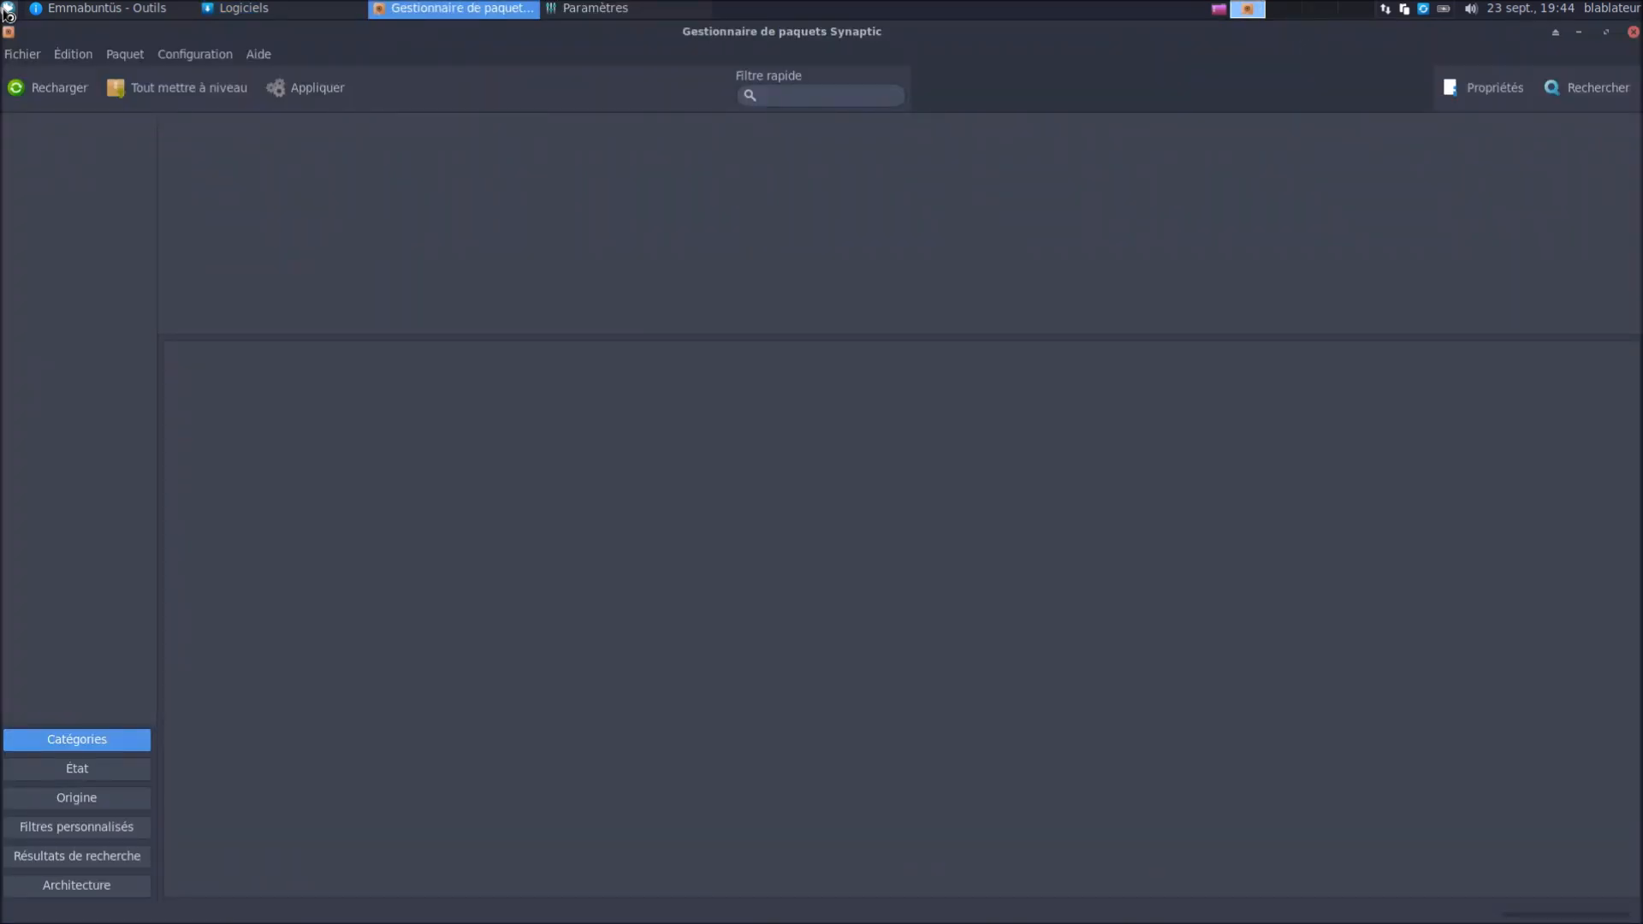
pyautogui.click(257, 8)
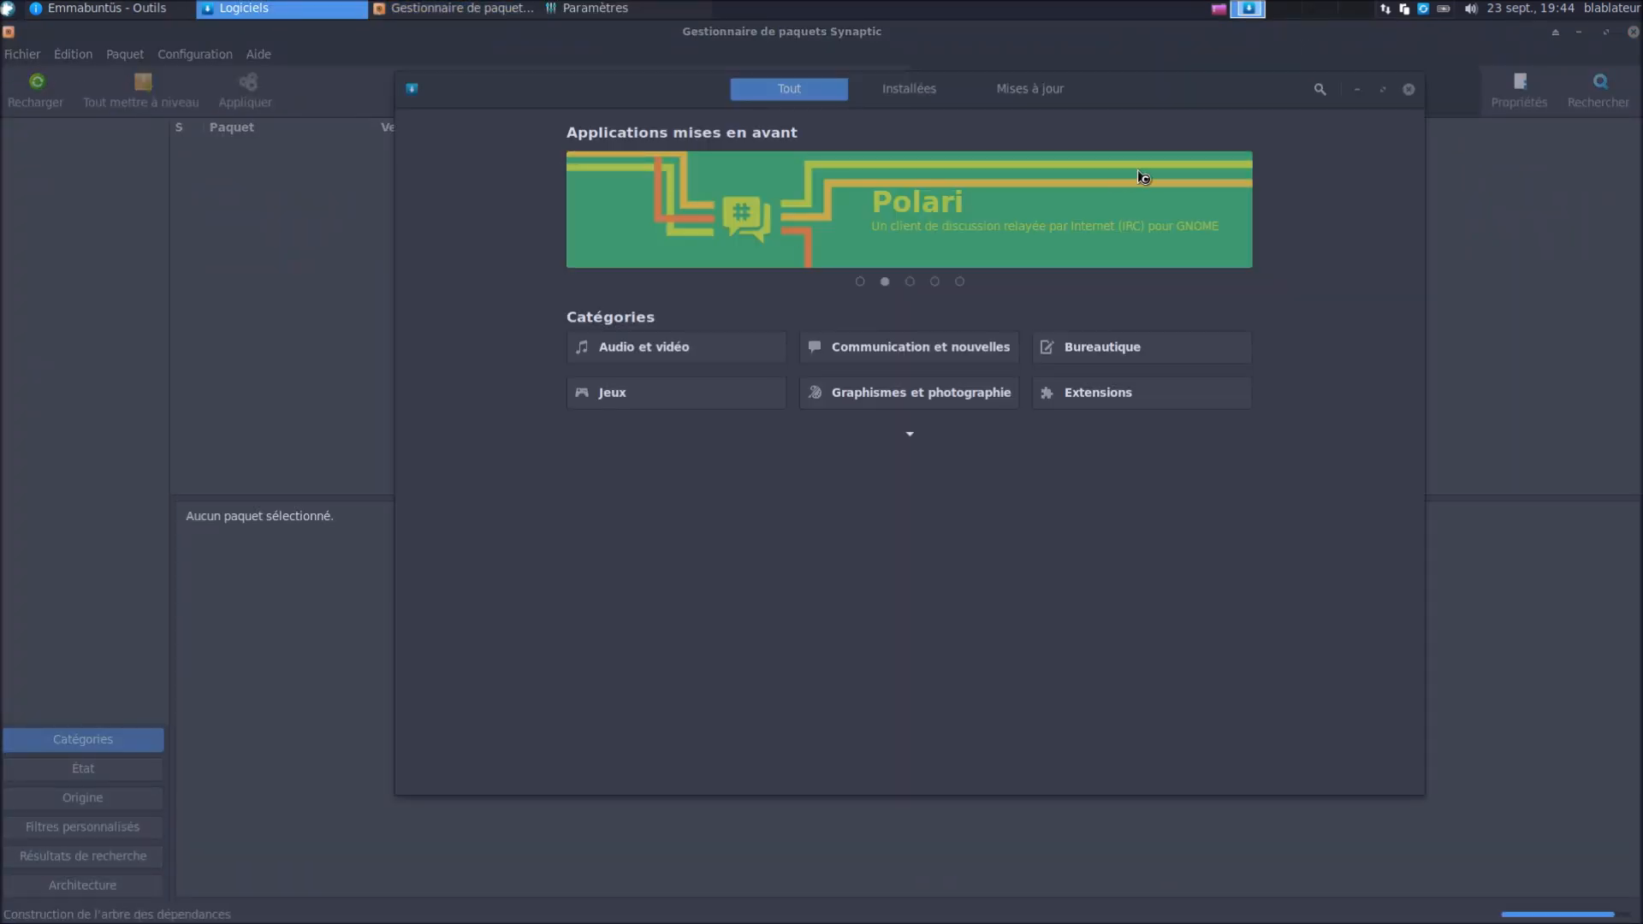
pyautogui.click(1381, 89)
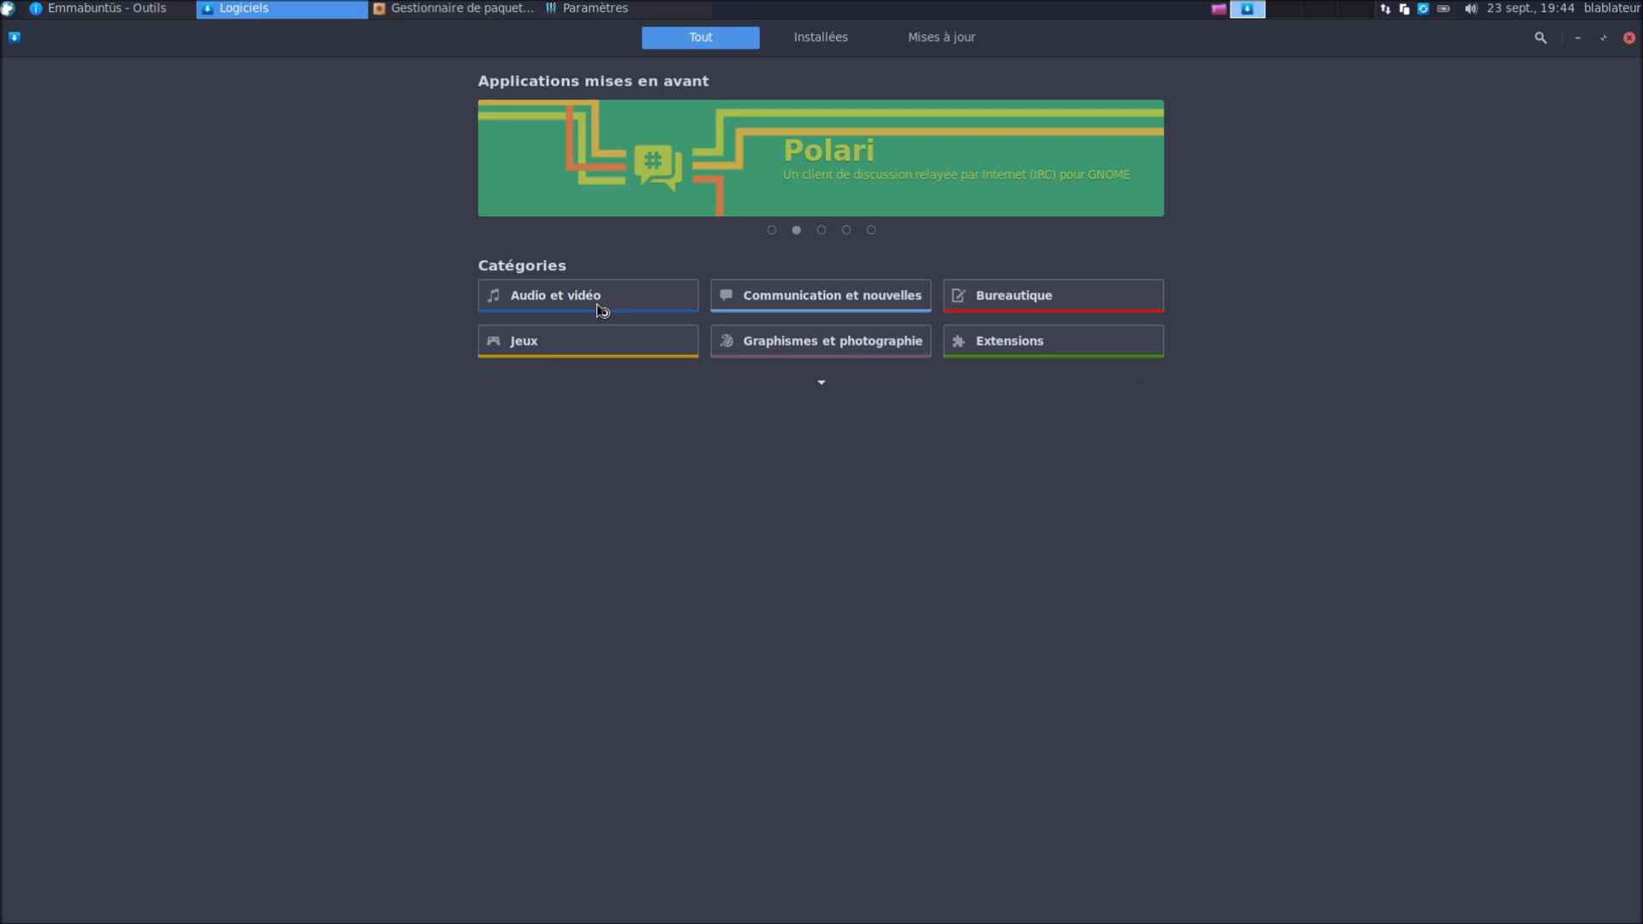
# Browse the Audio et vidéo category and open the Mixxx 2.2.0~dfsg-1 details page
pyautogui.click(602, 310)
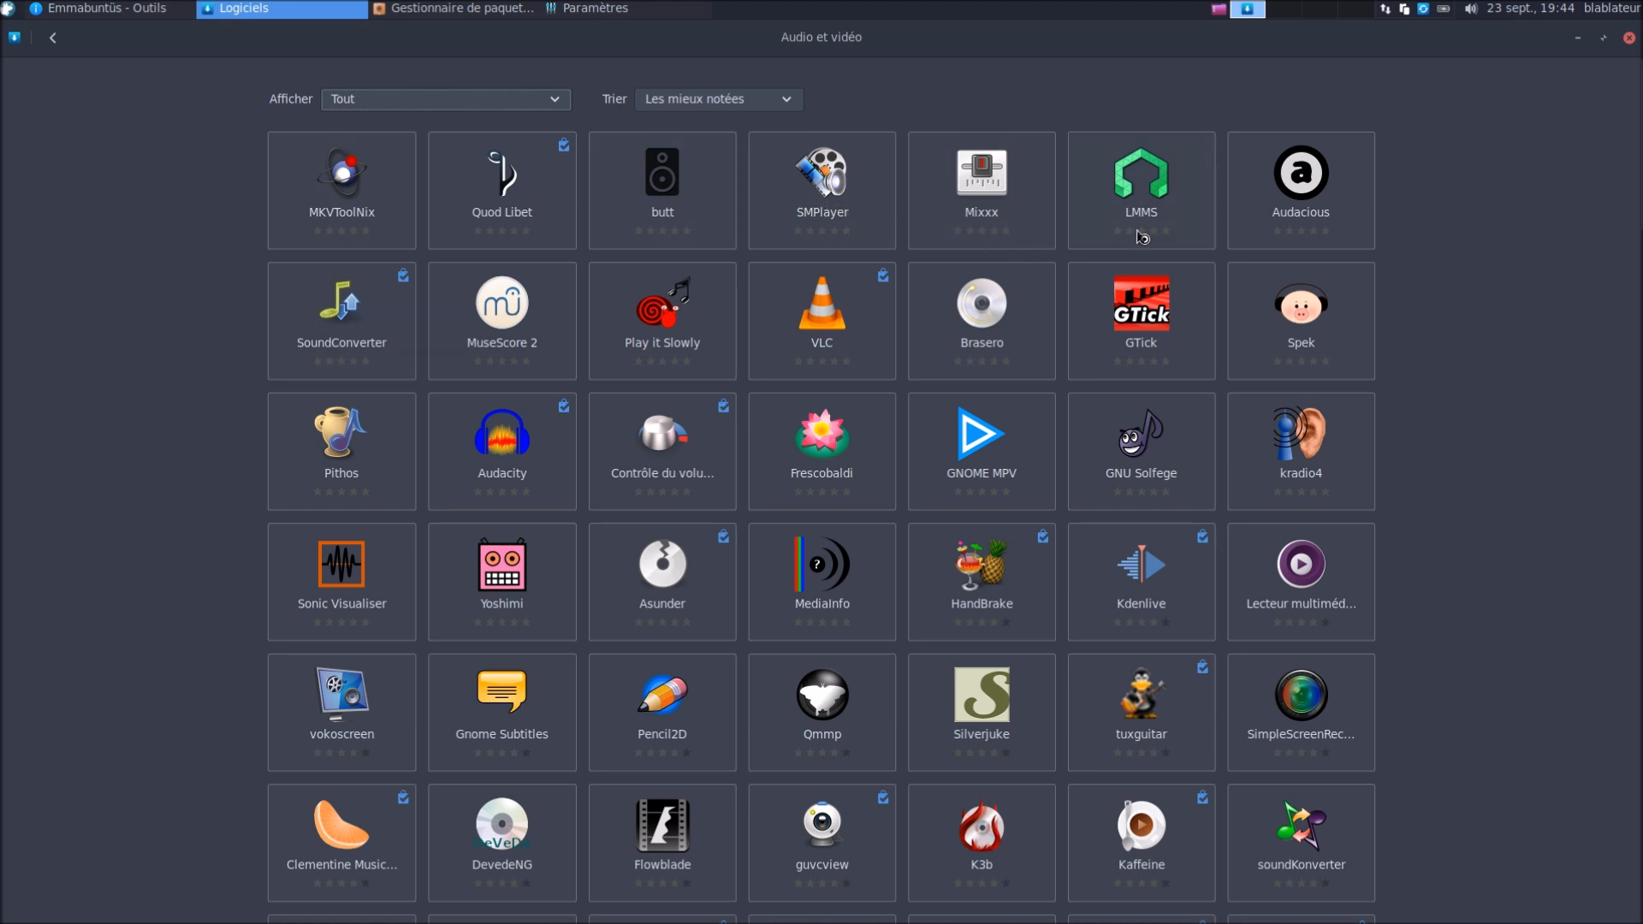
pyautogui.click(996, 217)
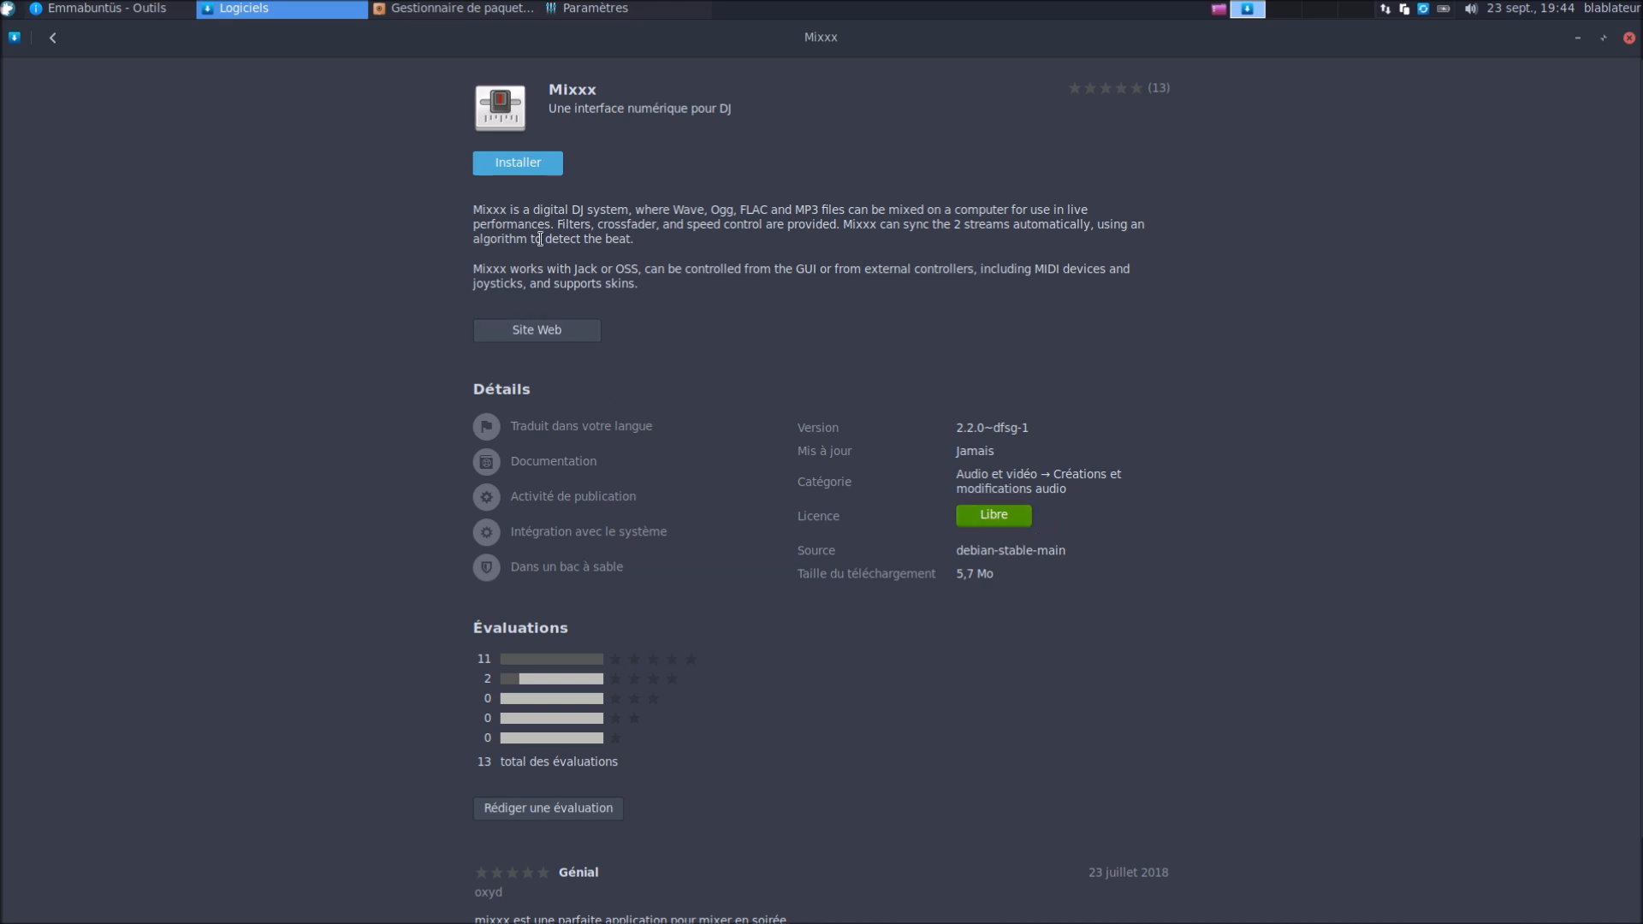
# Start installing Mixxx, authorizing it with the administrator password
pyautogui.click(518, 162)
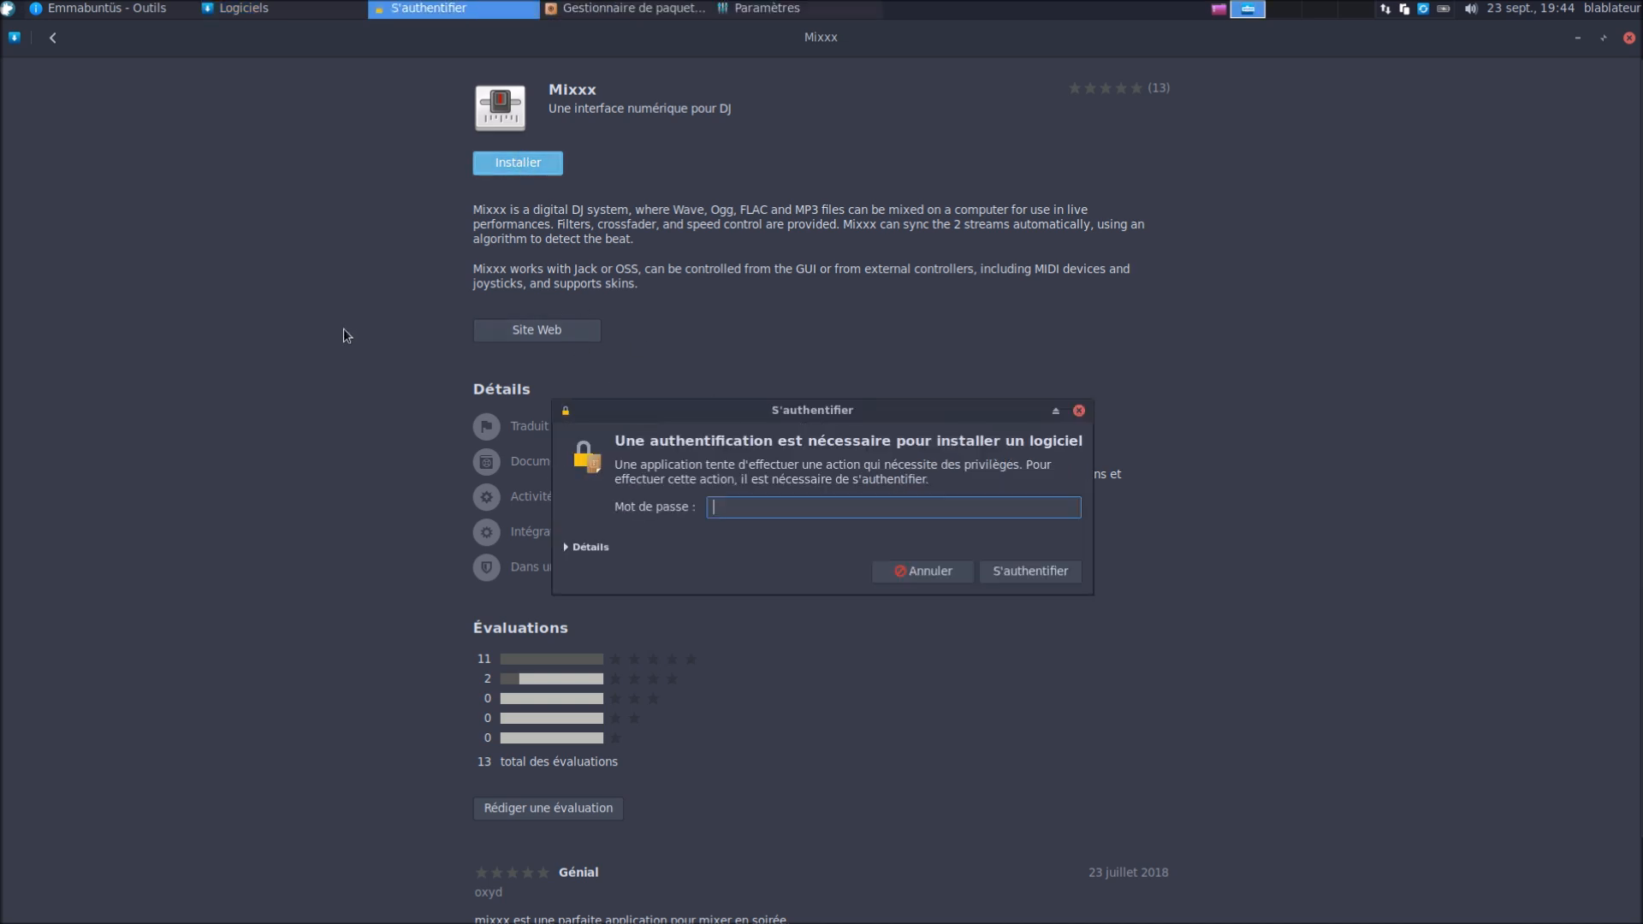
pyautogui.write('******')
pyautogui.press('Return')
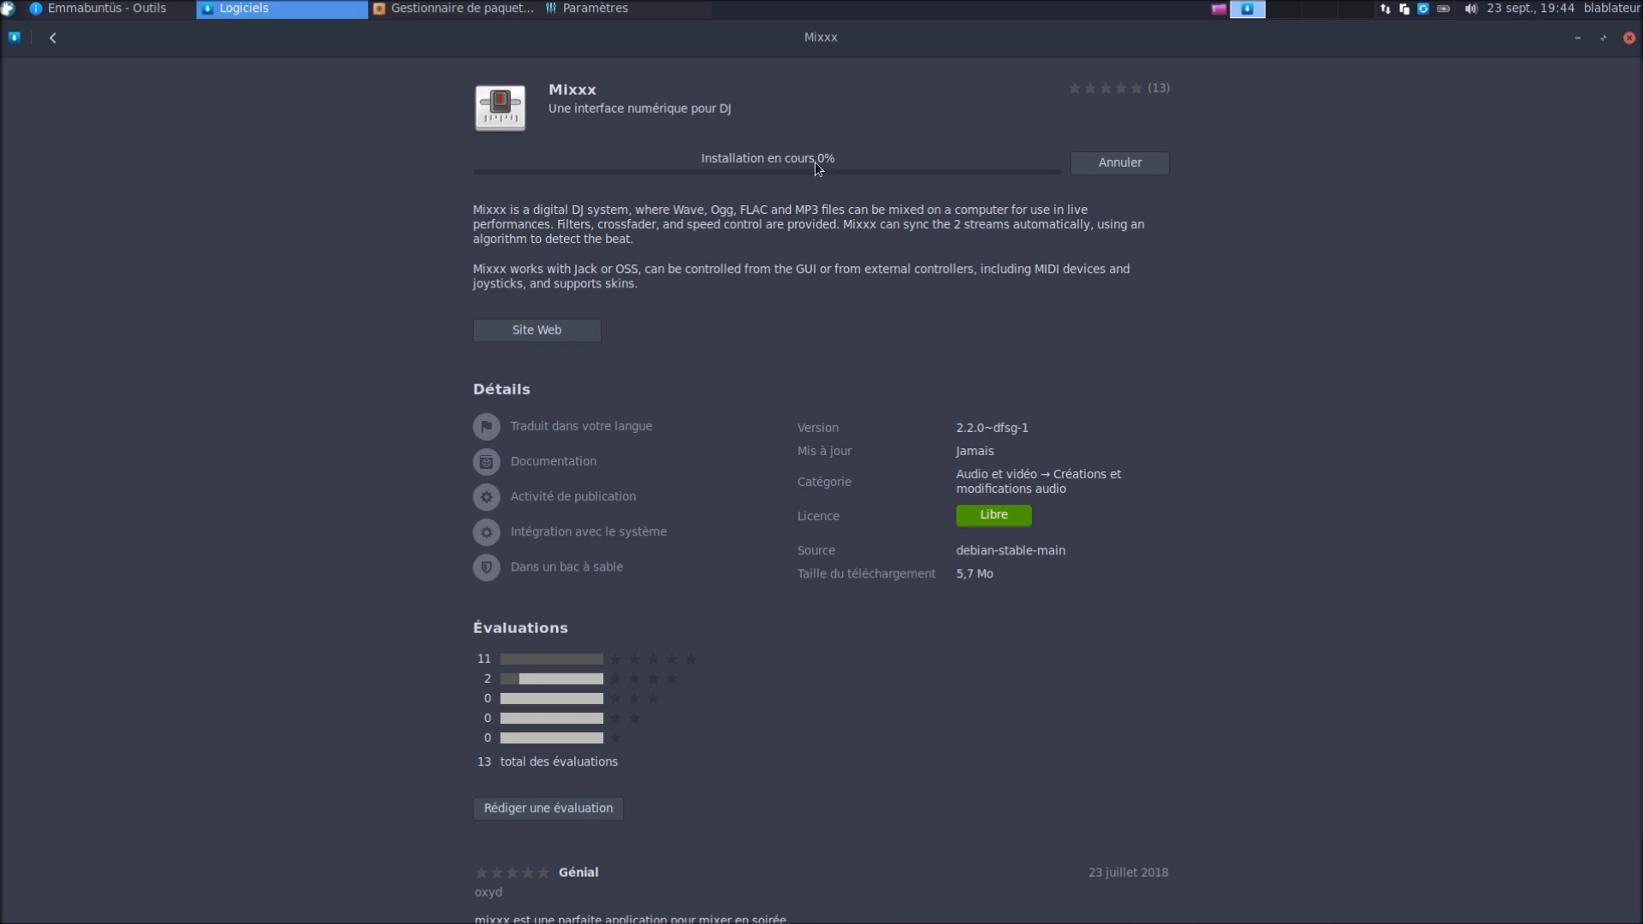
# Close Synaptic to release the dpkg lock, retry the Mixxx install and dismiss the error
pyautogui.click(440, 10)
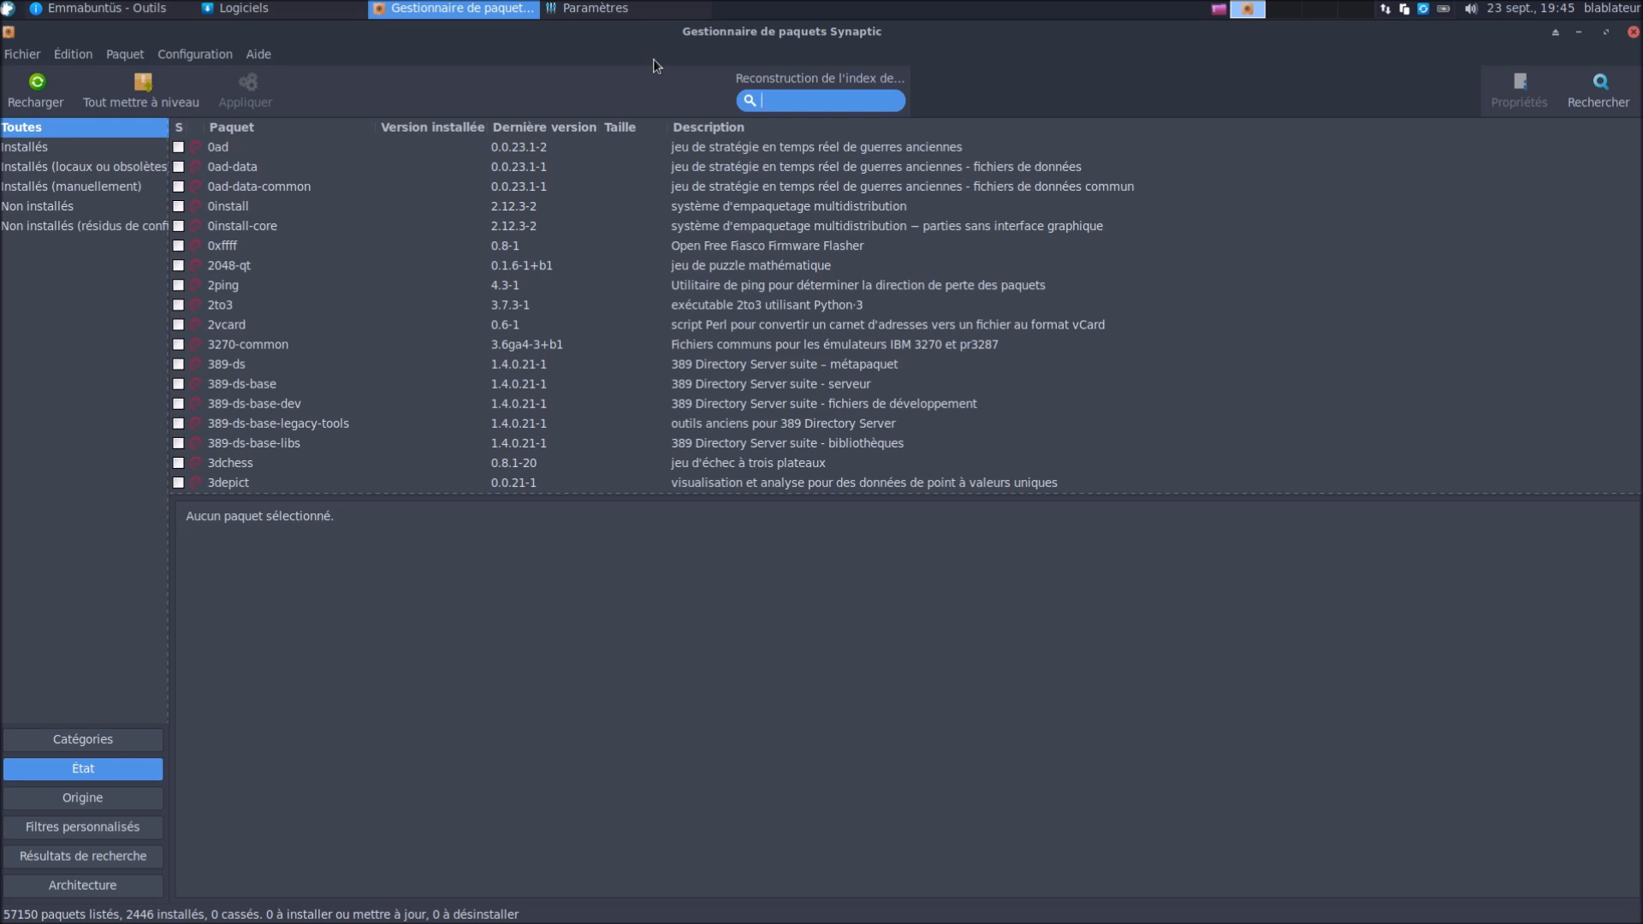
pyautogui.click(324, 12)
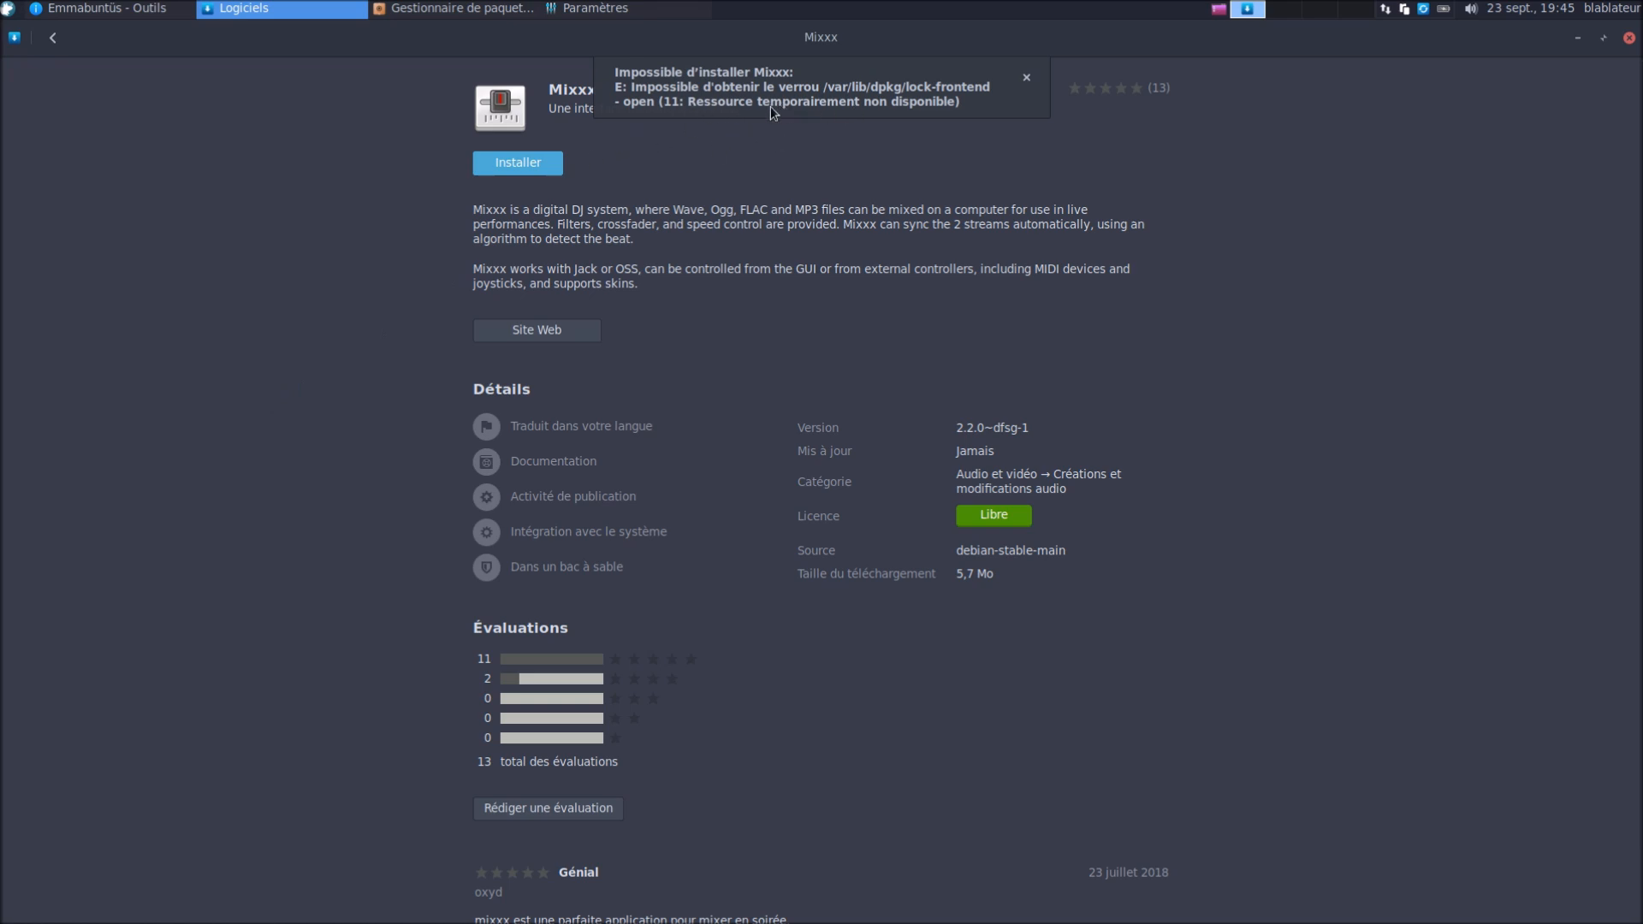
pyautogui.click(441, 10)
pyautogui.click(1634, 33)
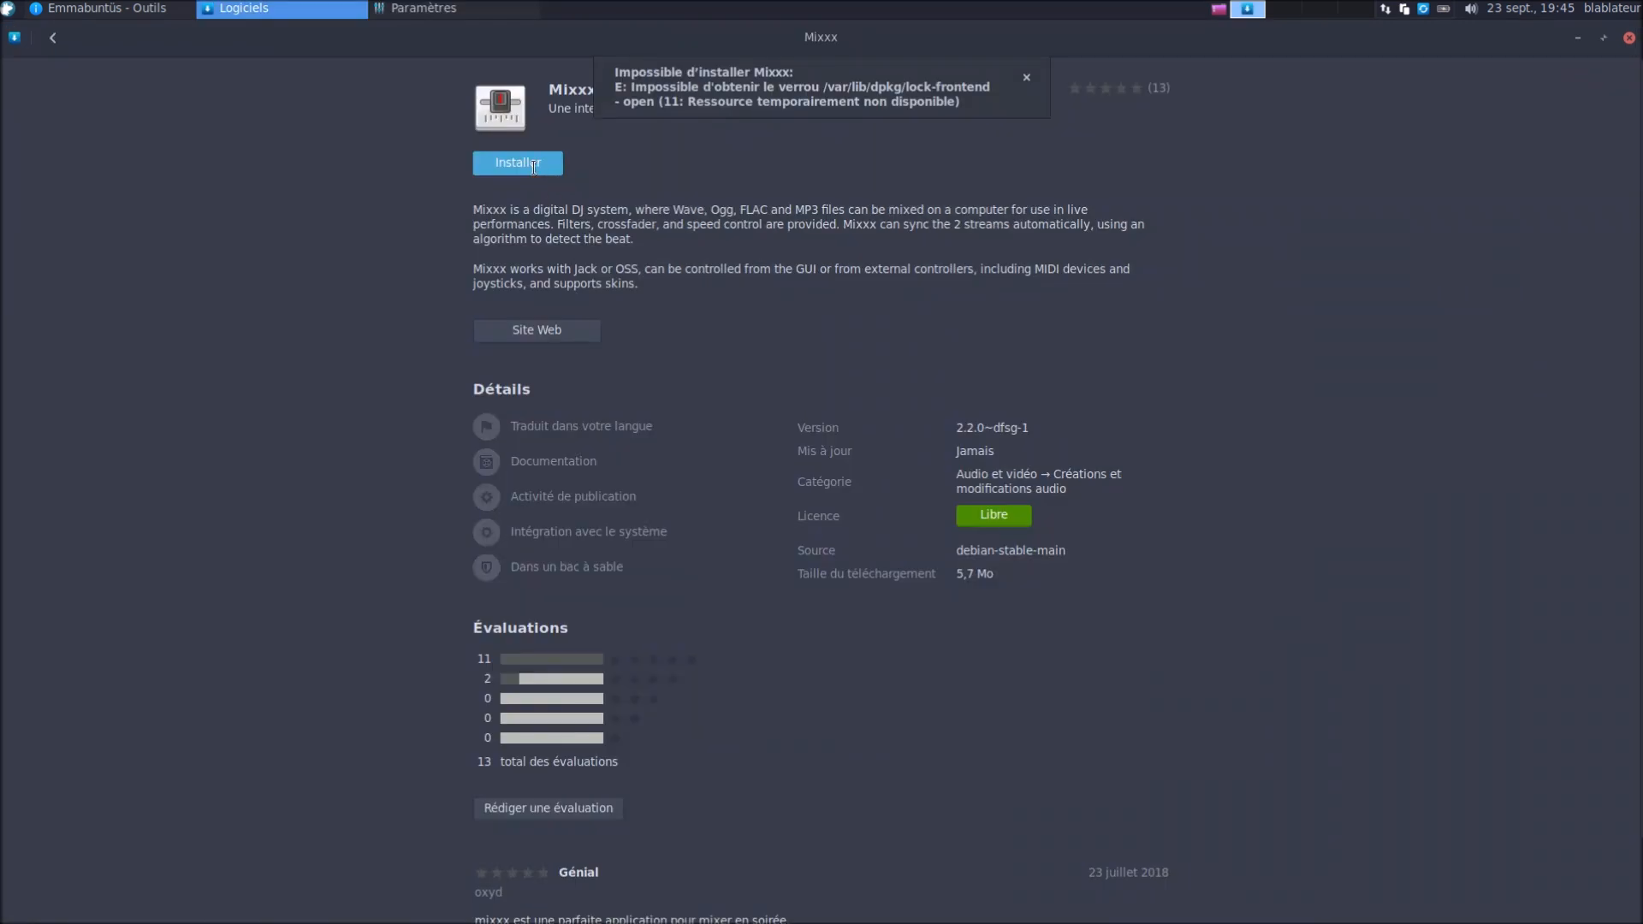
pyautogui.click(532, 167)
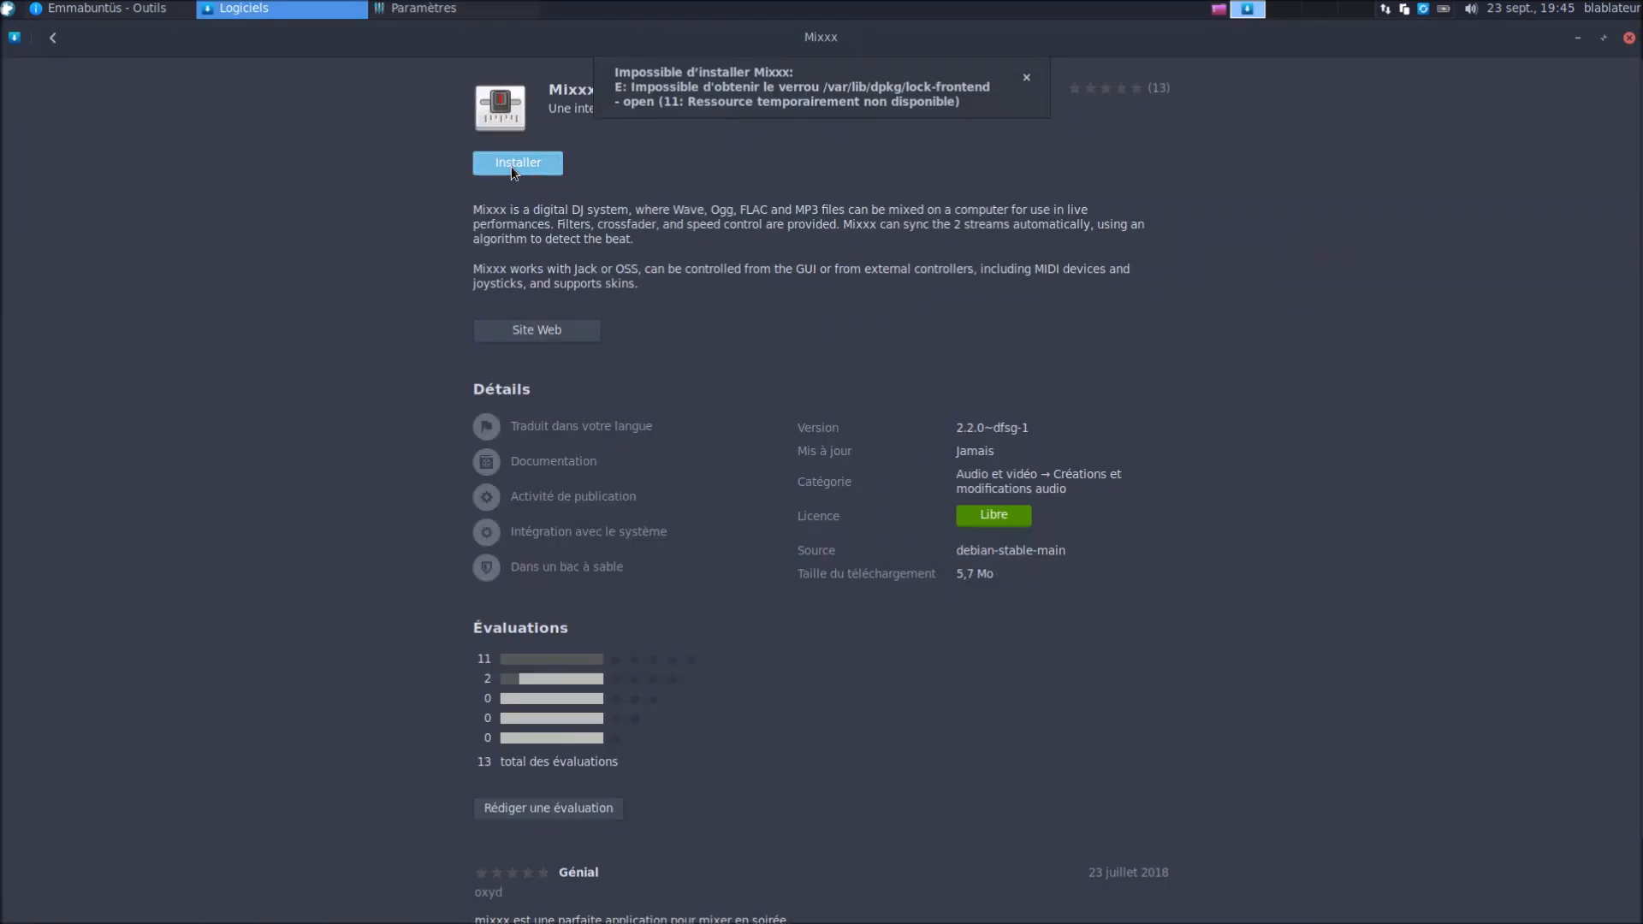
pyautogui.click(1027, 79)
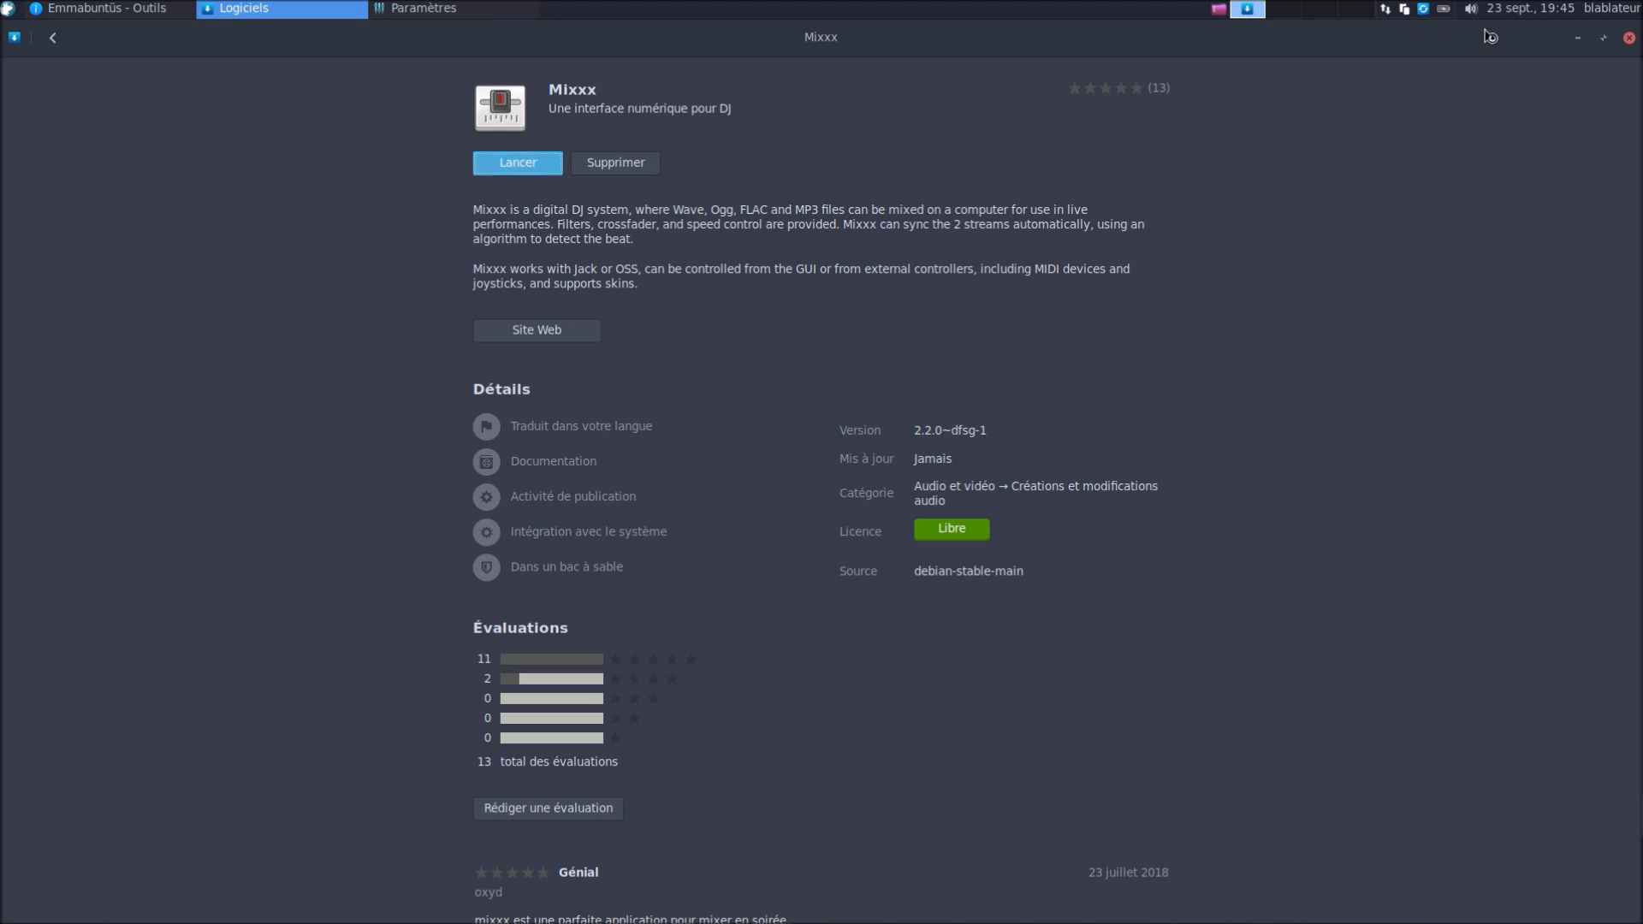
# Launch the installed Mixxx, leave full-screen mode and cancel the VM close dialog
pyautogui.click(1627, 40)
pyautogui.hotkey('ctrl', 'f')
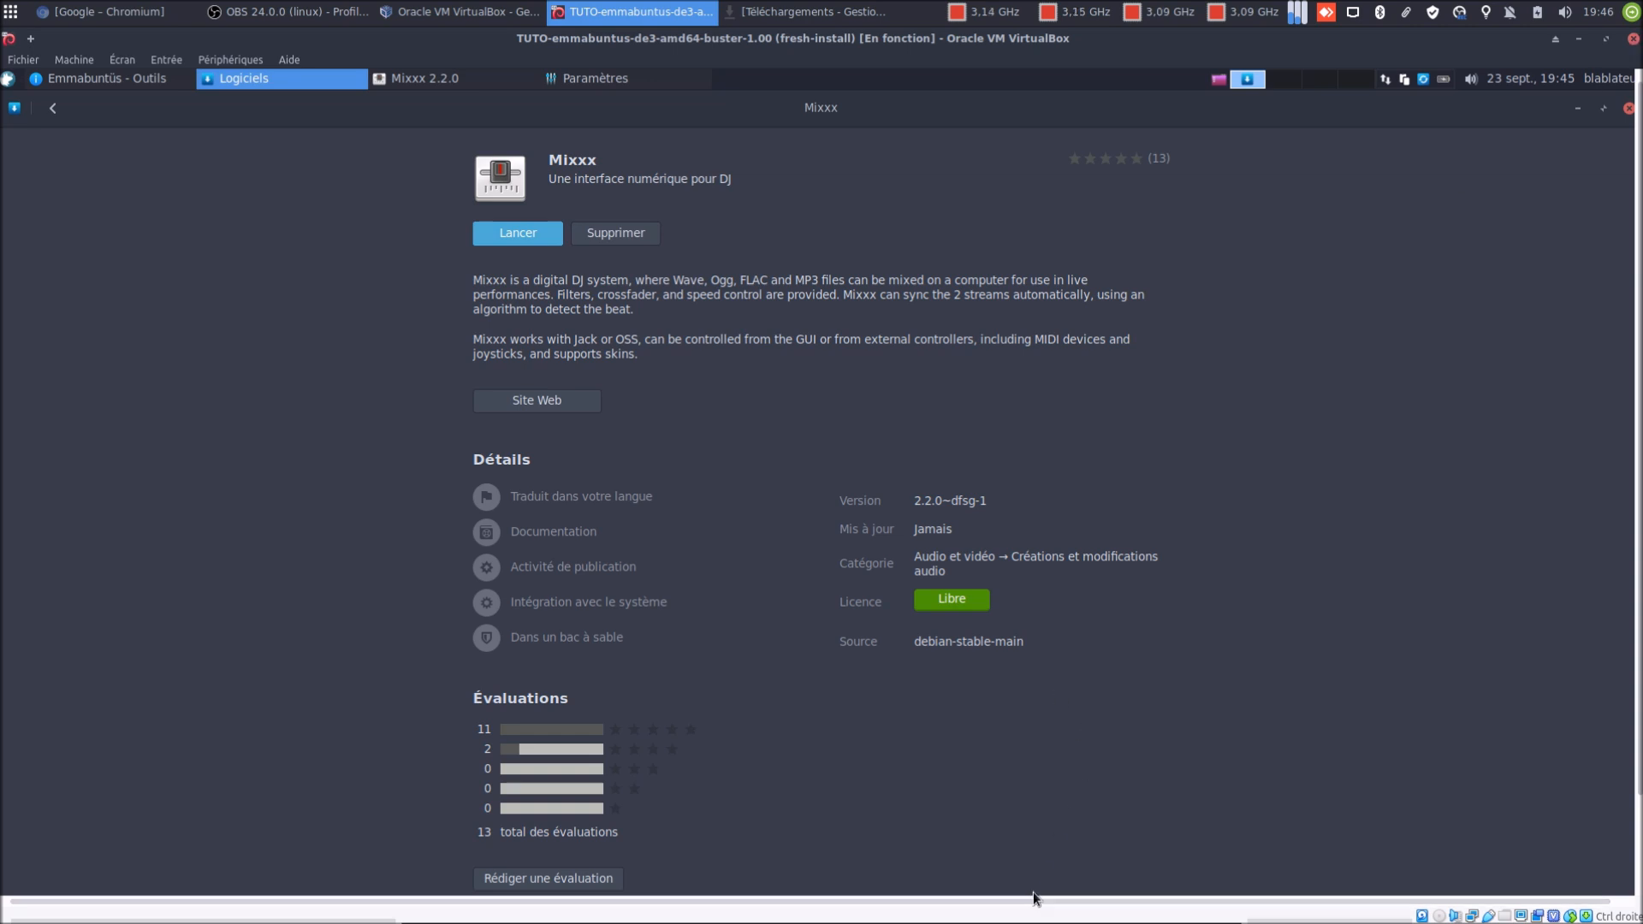
pyautogui.click(1633, 38)
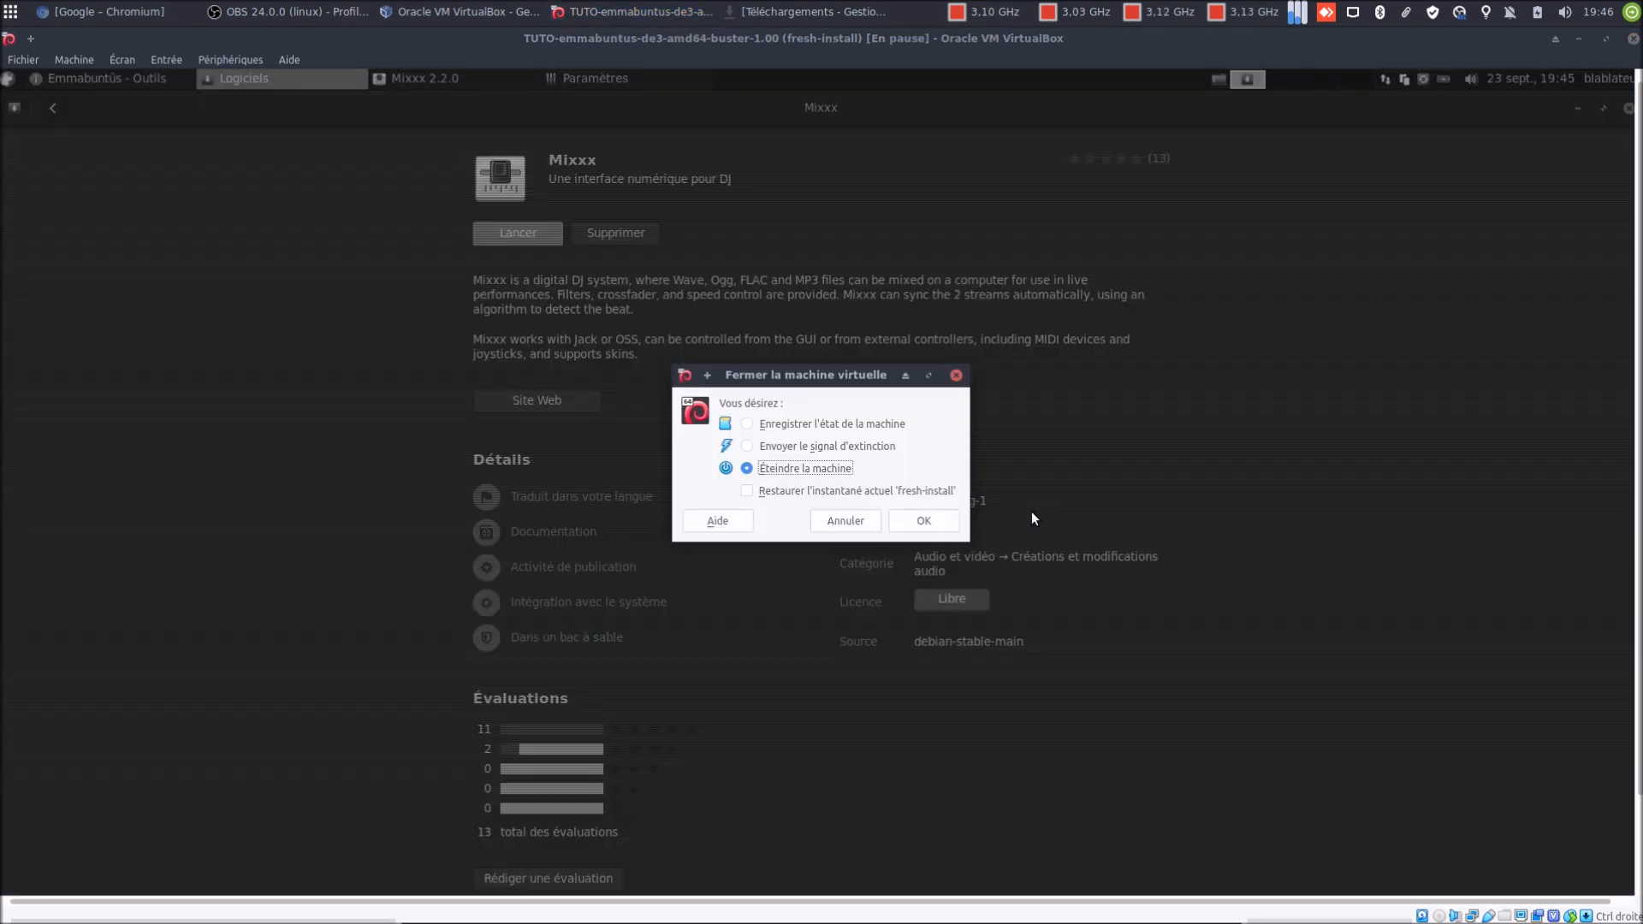
pyautogui.click(830, 521)
# Restart the virtual machine via Machine > Redémarrage and confirm the reset
pyautogui.click(72, 59)
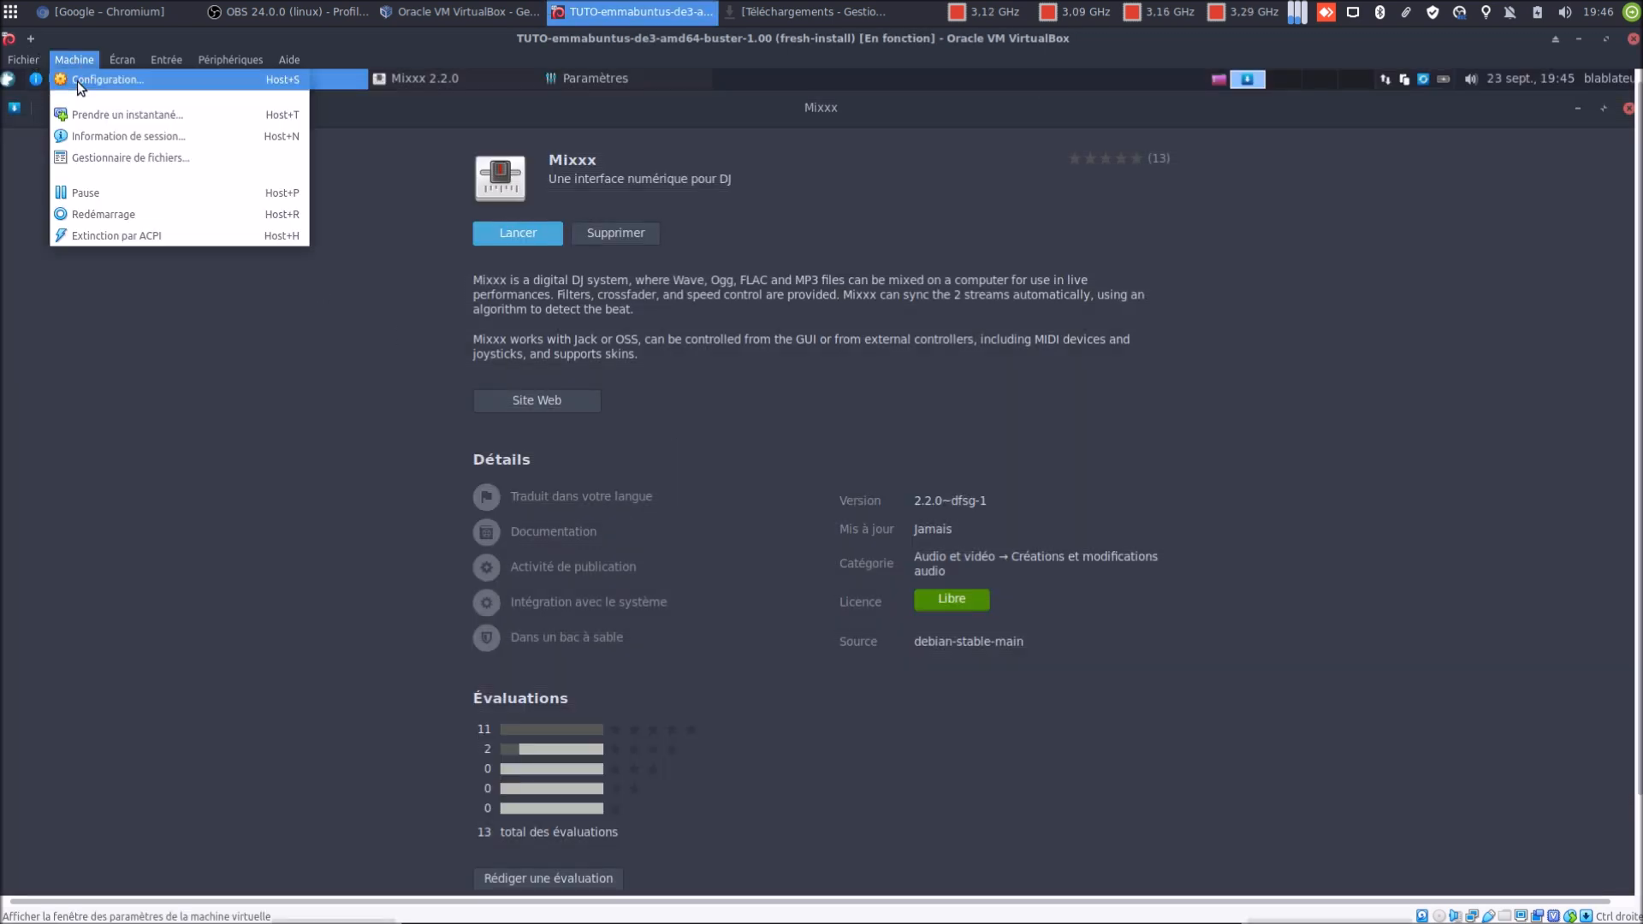
pyautogui.click(114, 216)
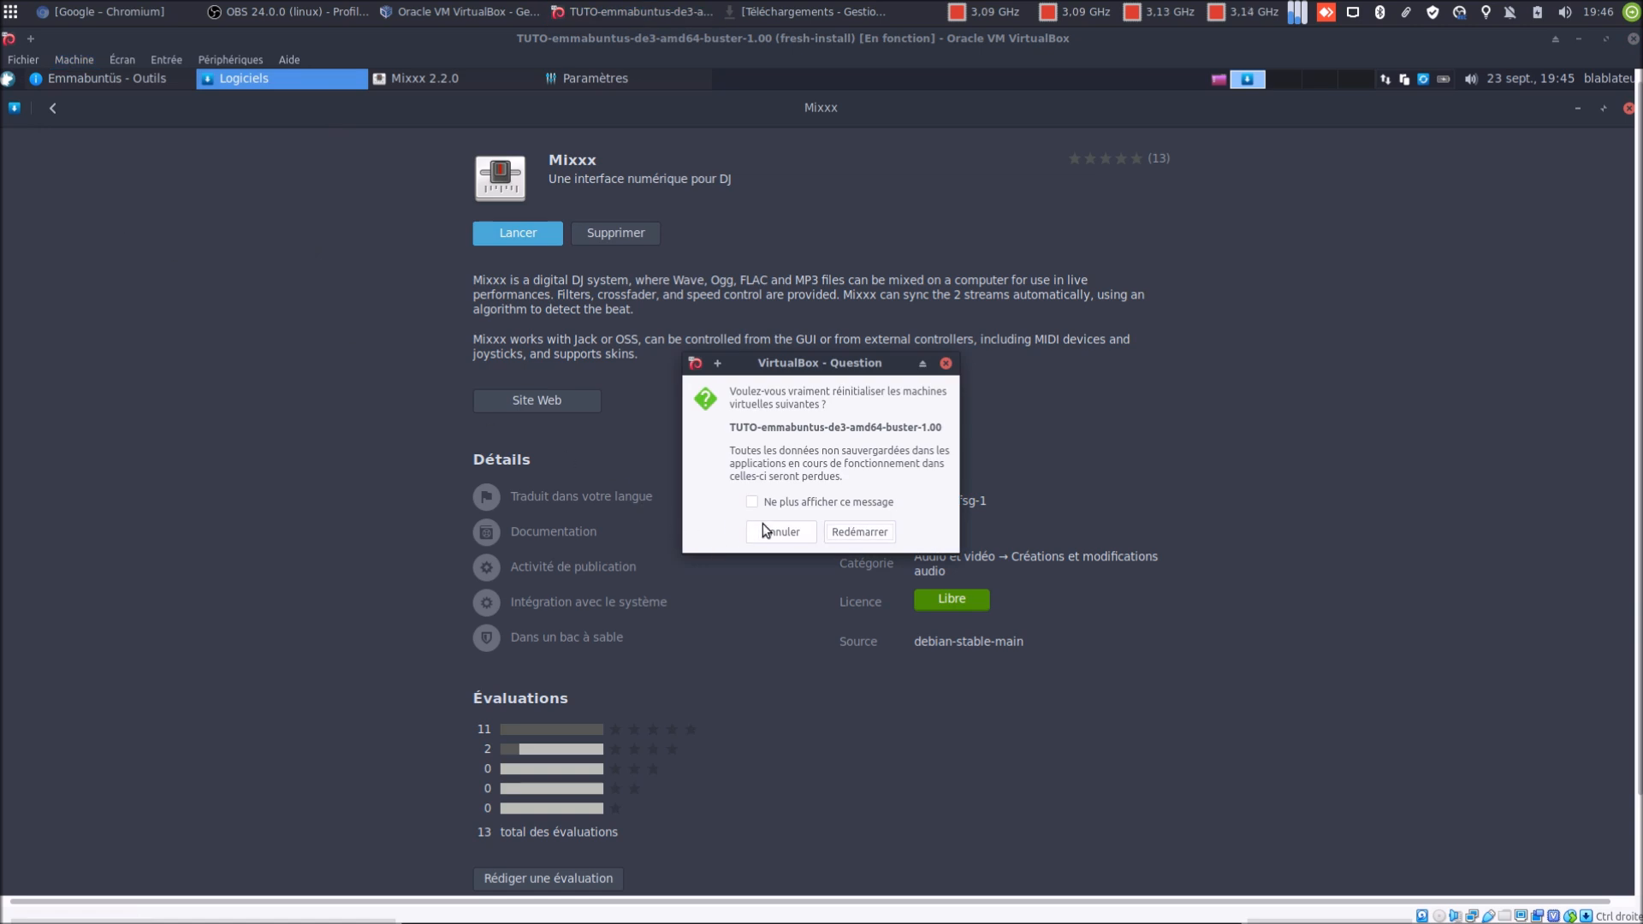
pyautogui.click(839, 531)
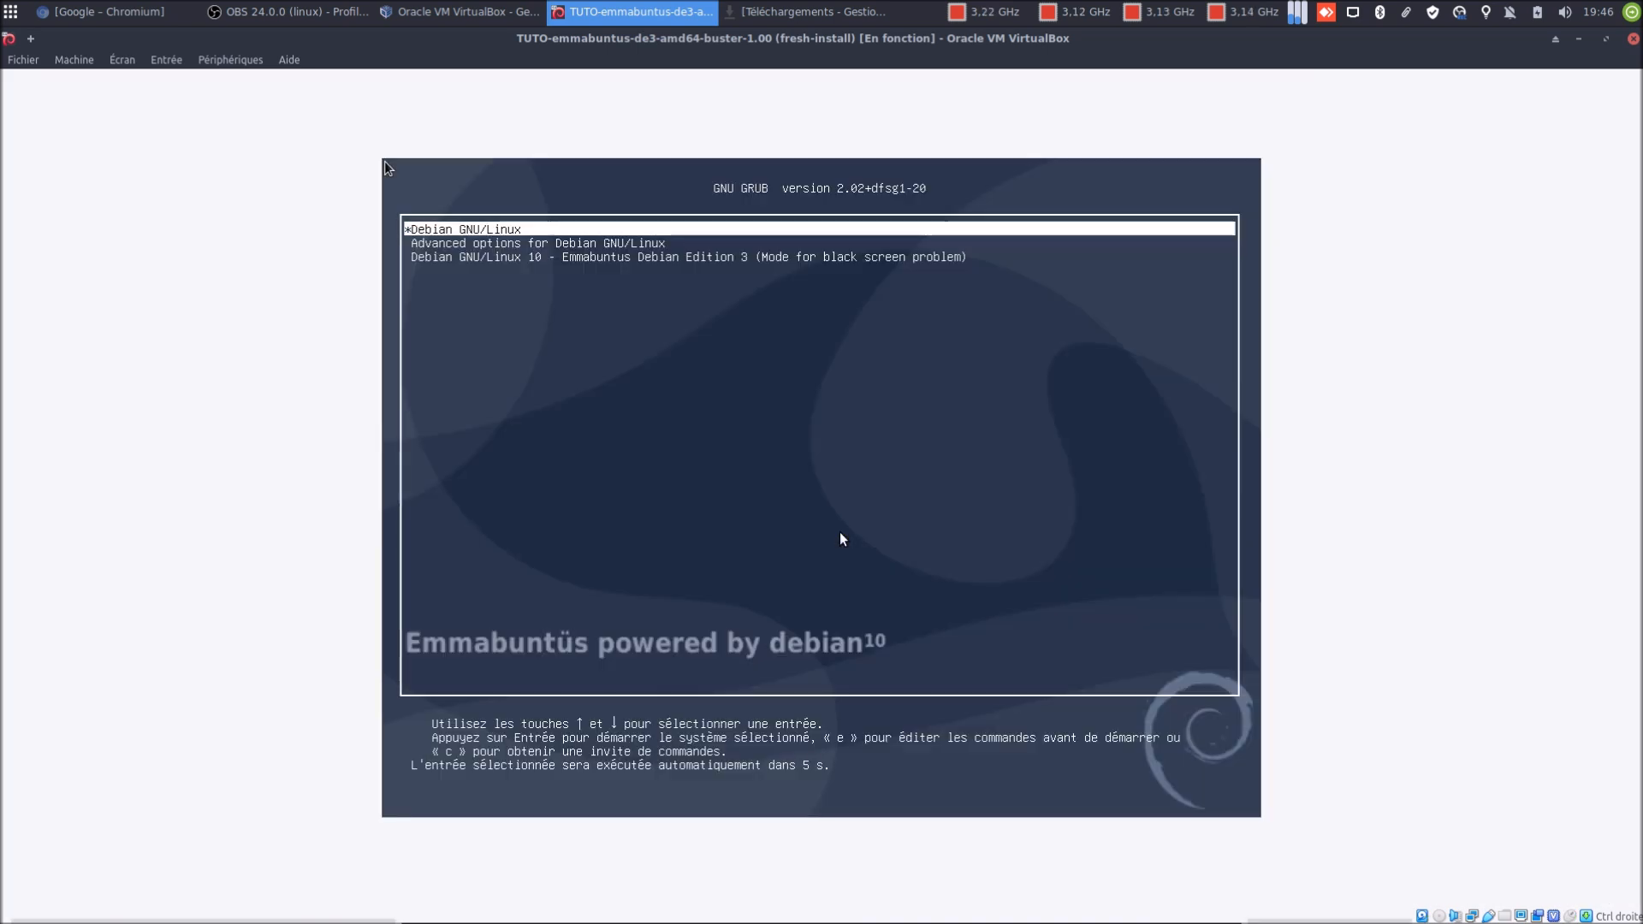
# Boot the default Debian GNU/Linux GRUB entry and log in with the user password
pyautogui.press('Return')
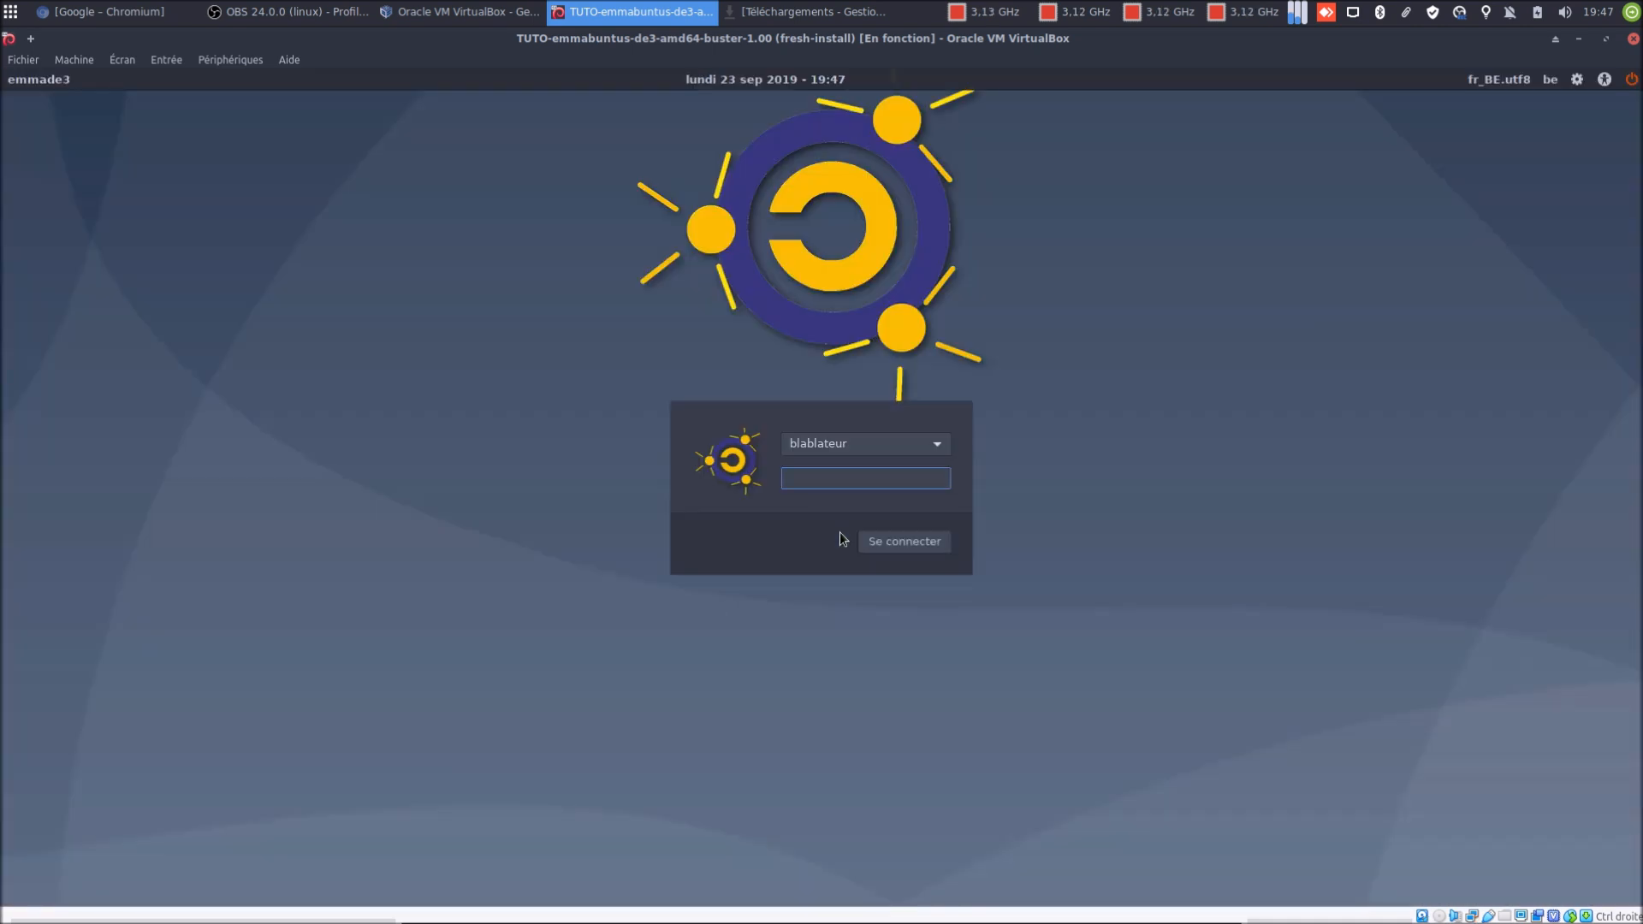
pyautogui.write('••')
pyautogui.press('Return')
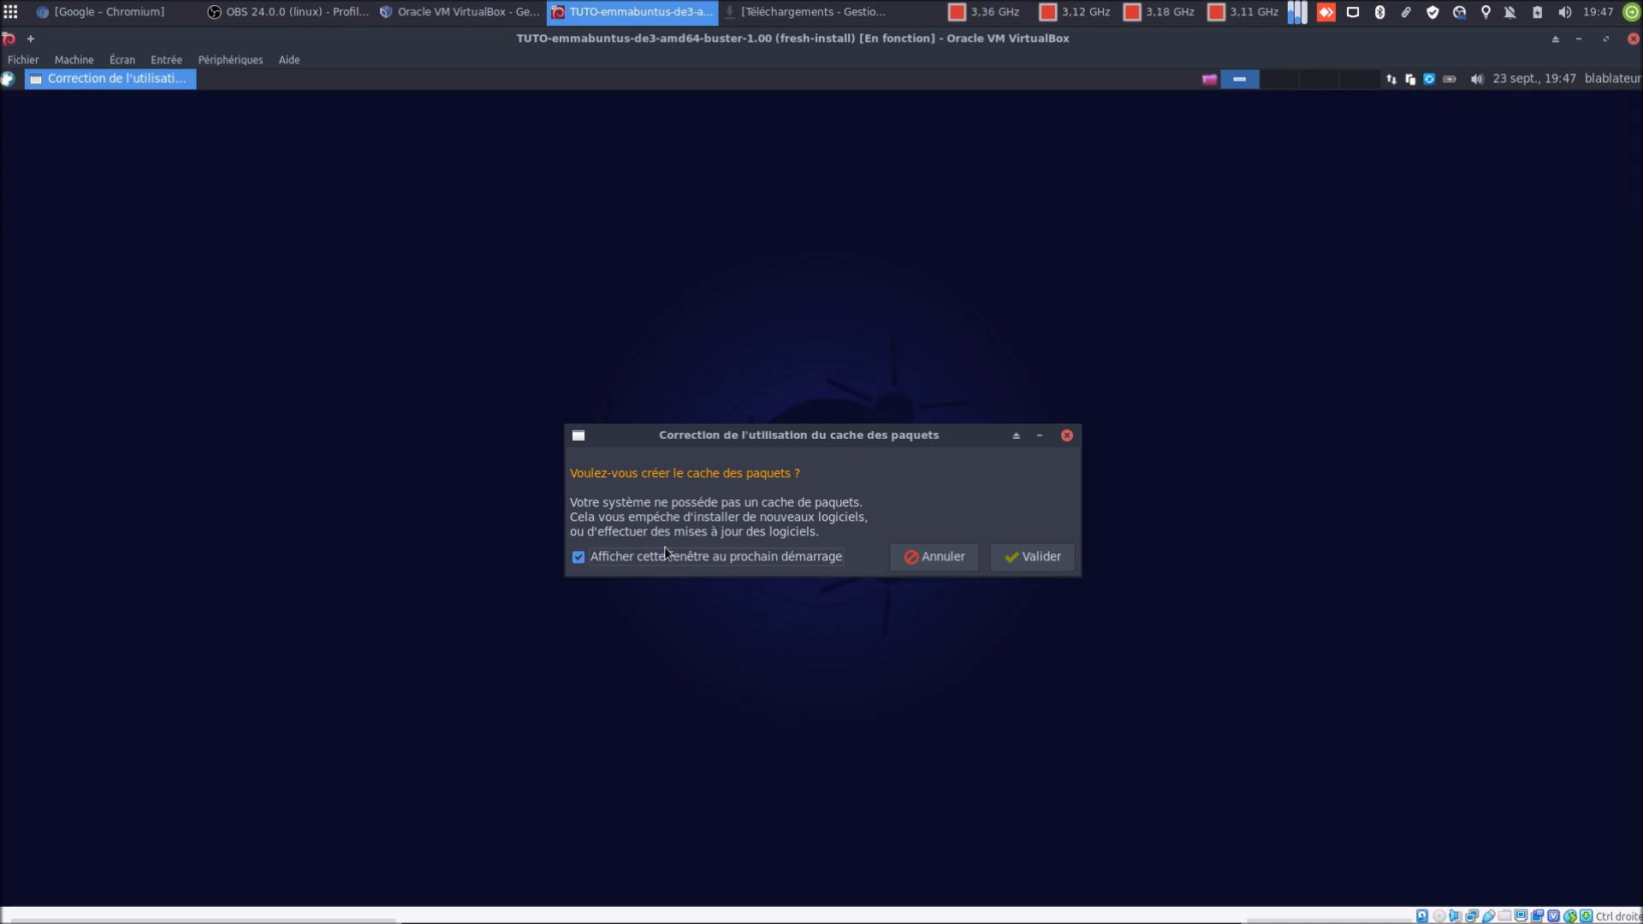
# Create the package cache with the startup prompt disabled, then launch Mixxx via a 'mix' search
pyautogui.click(827, 557)
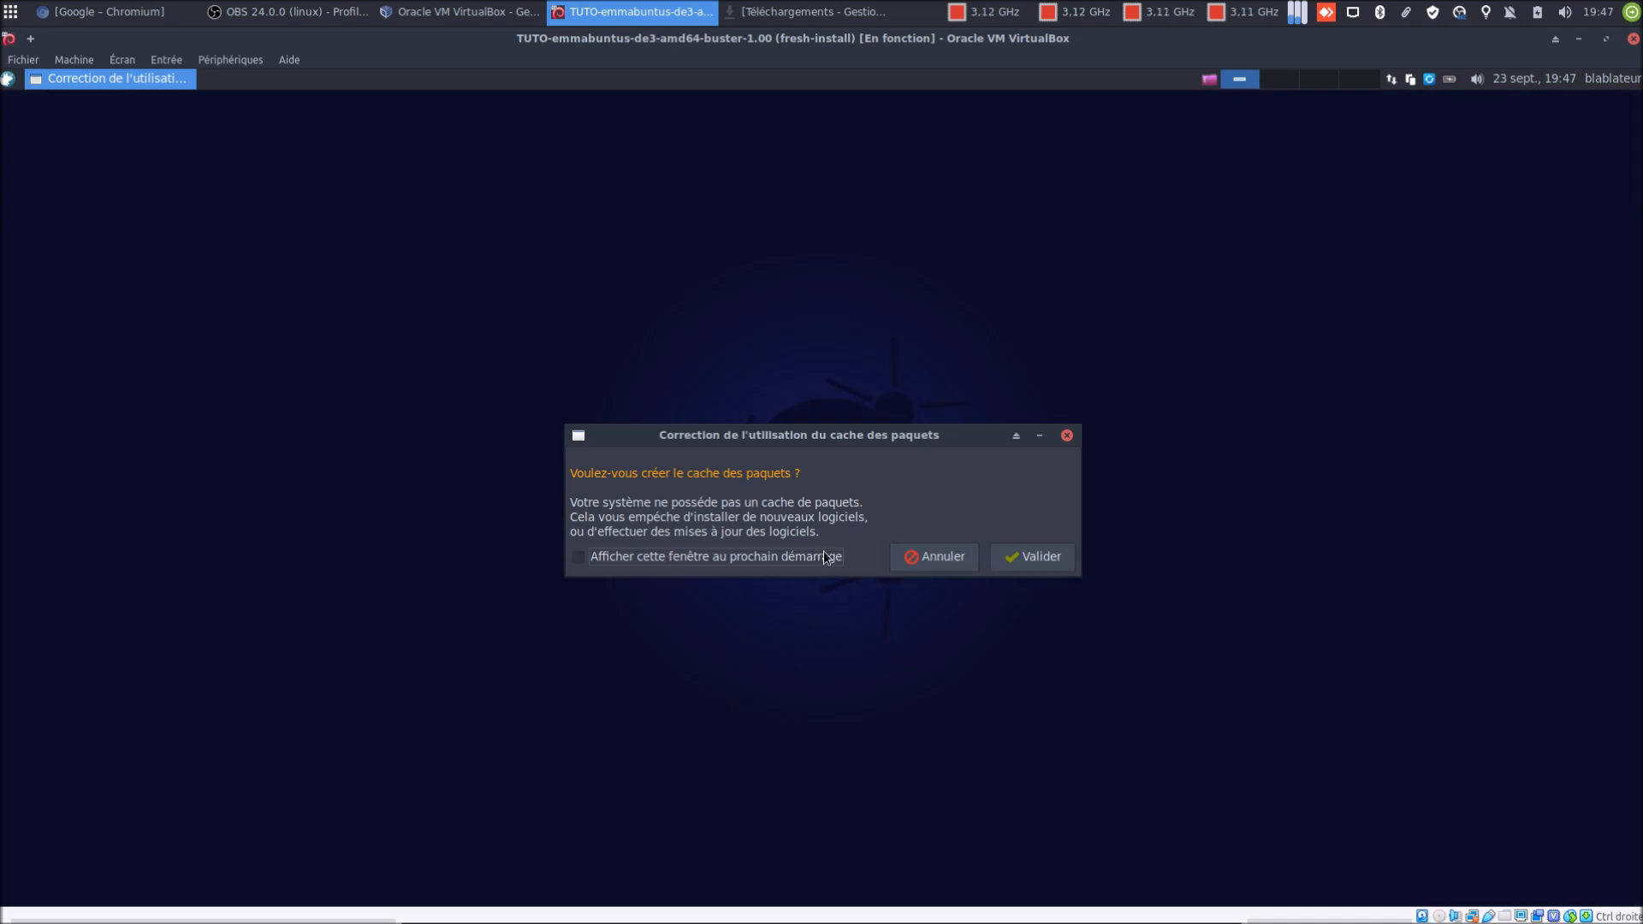
pyautogui.click(1062, 556)
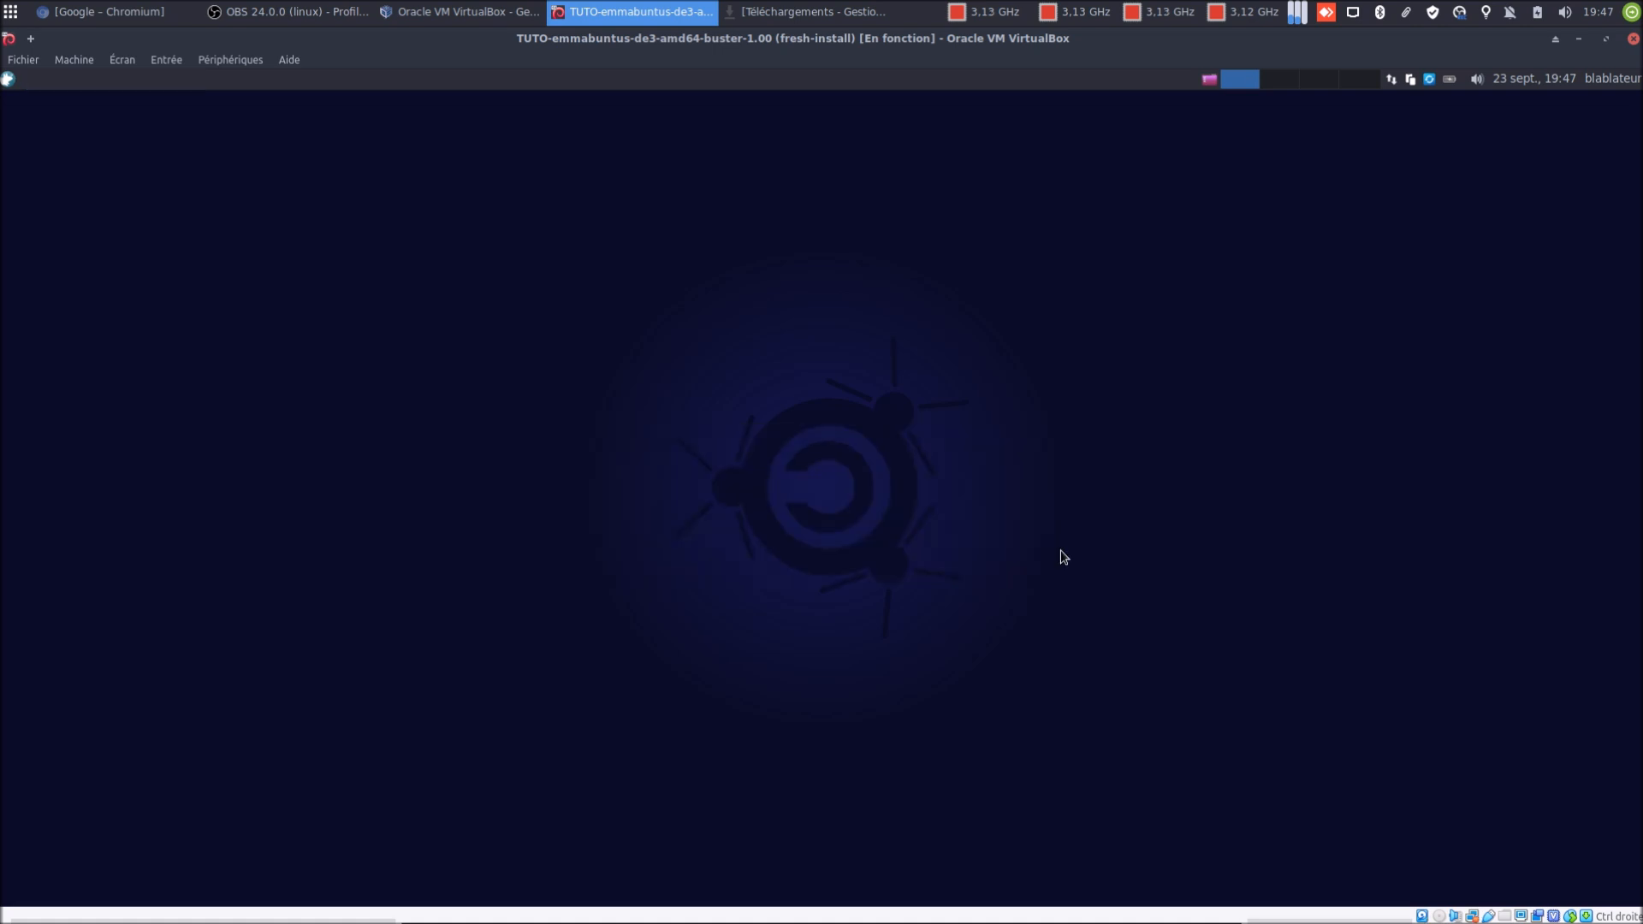
pyautogui.click(6, 87)
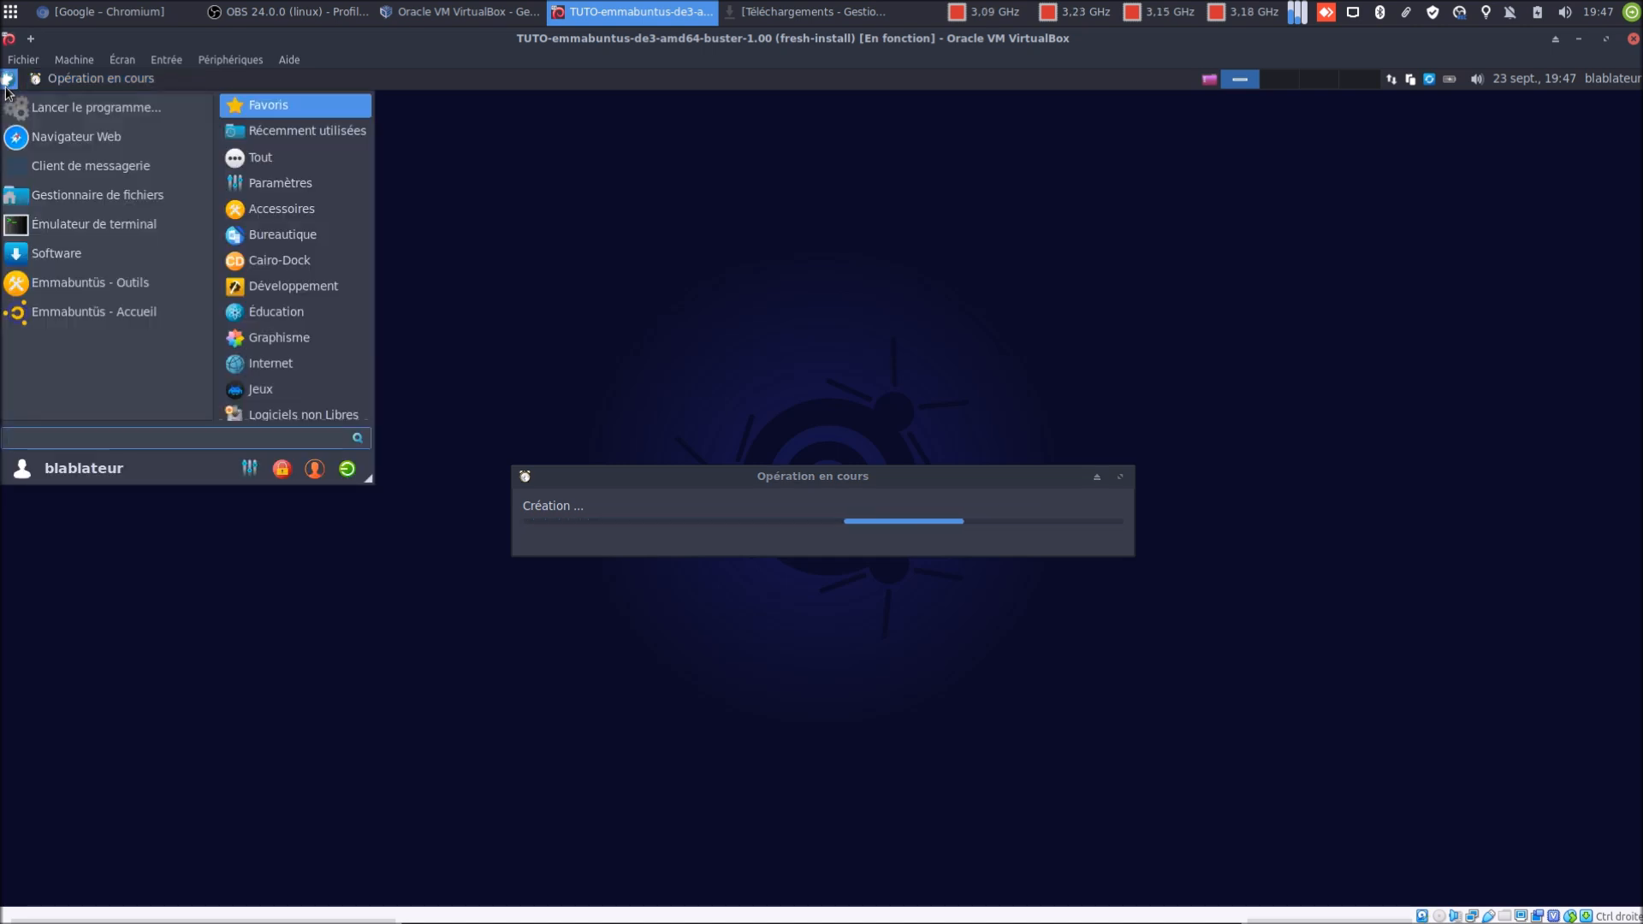
pyautogui.write('mix')
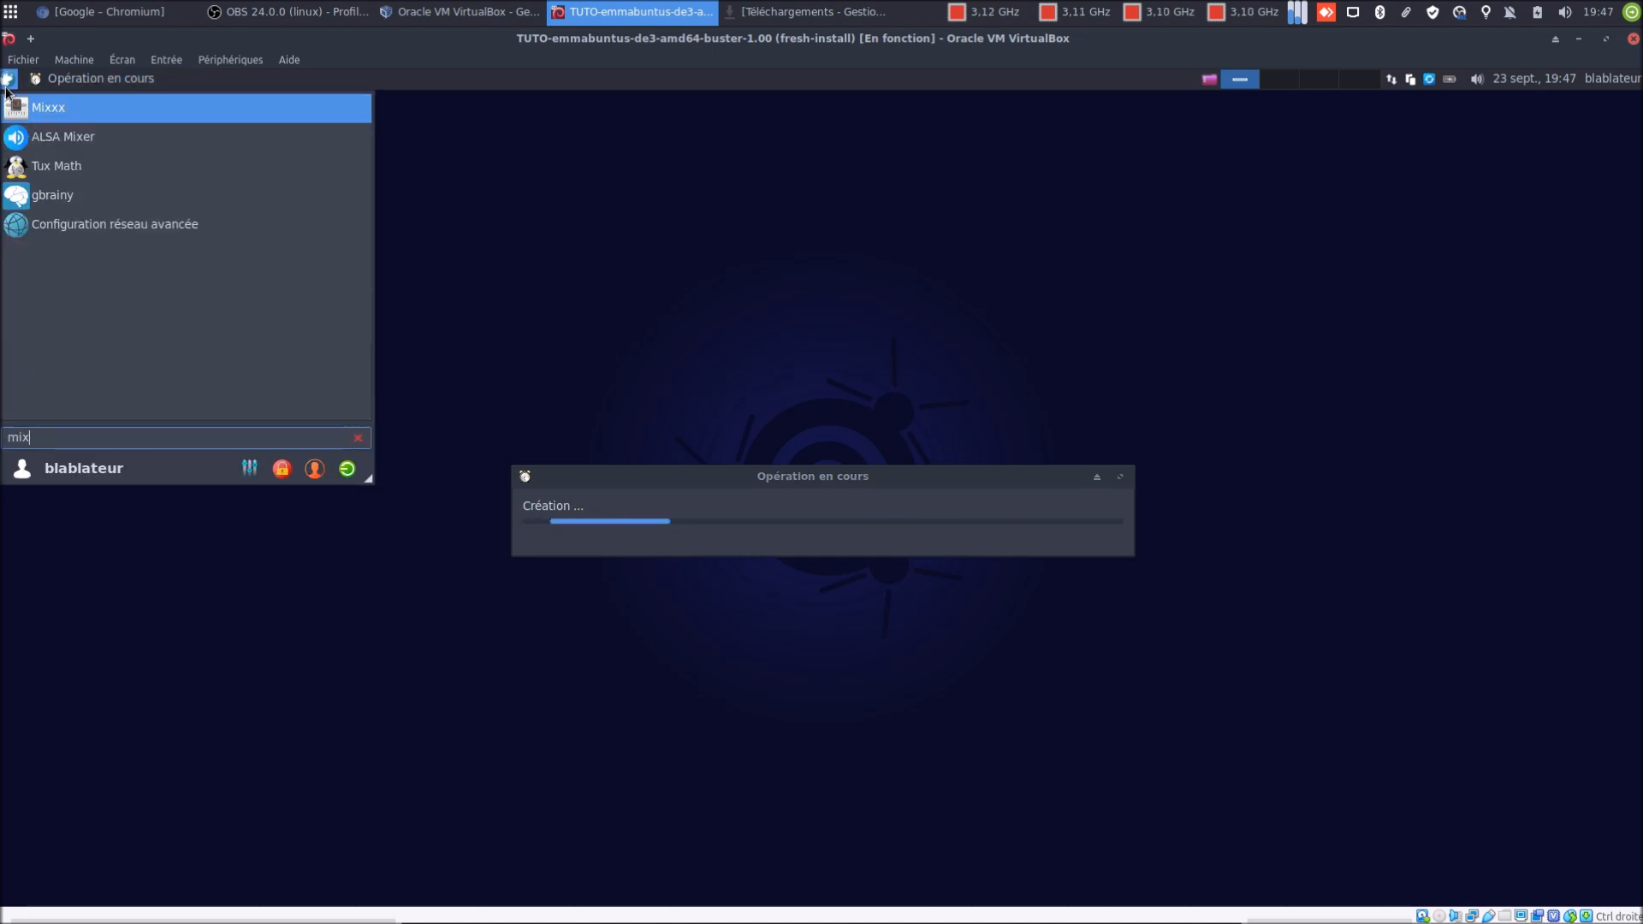
pyautogui.press('Return')
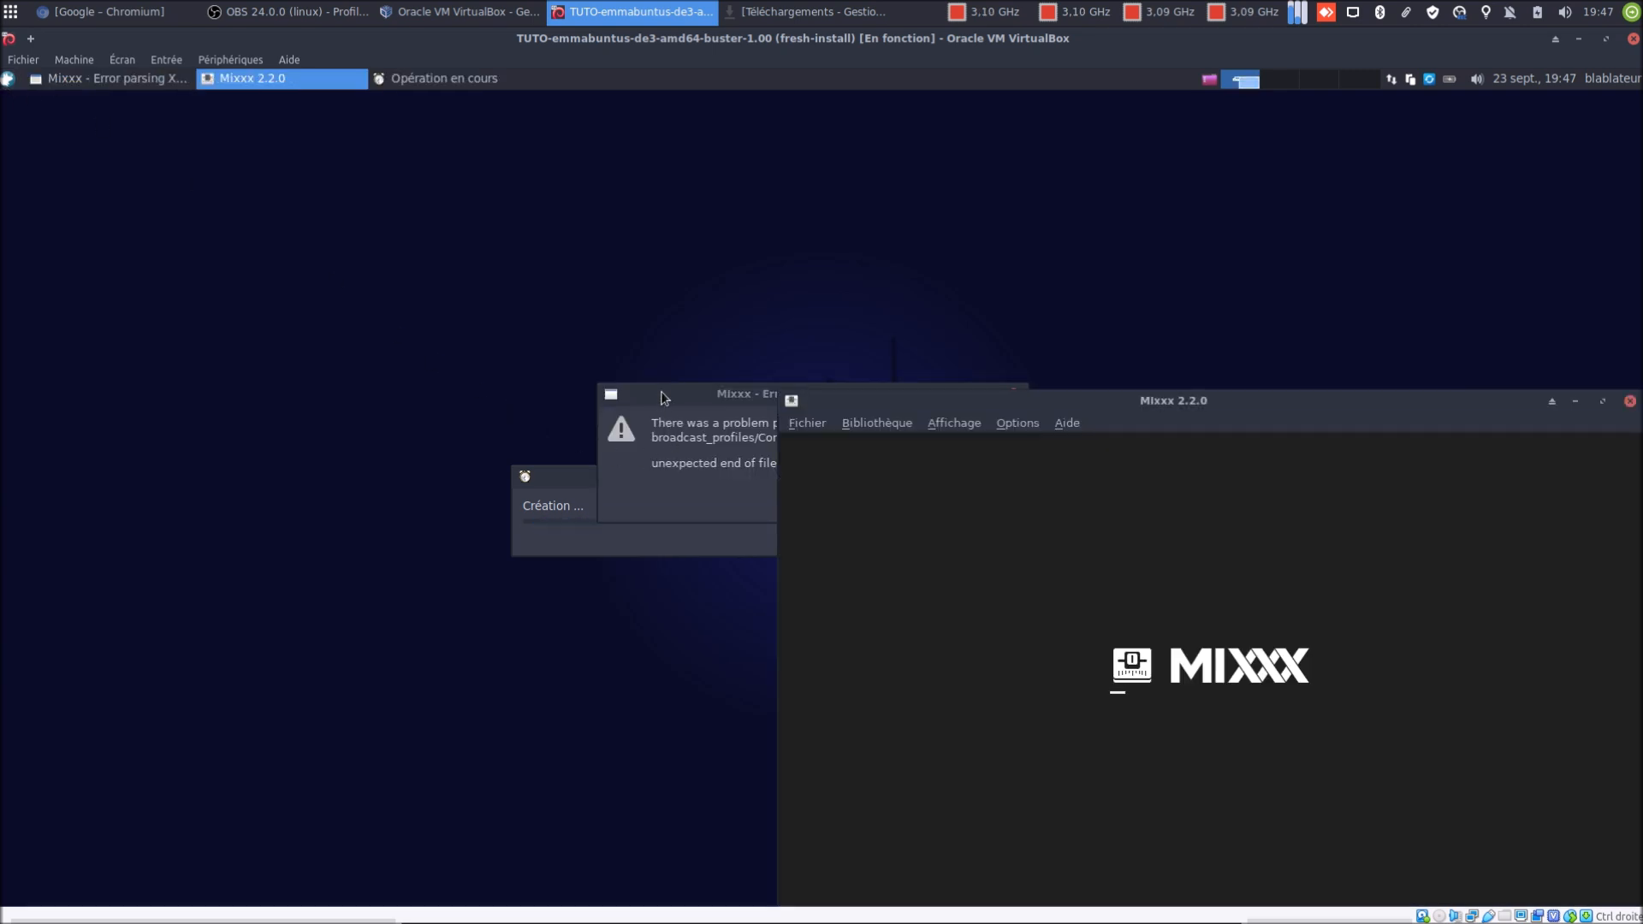
# Accept Musique as Mixxx's library folder, dismiss the XML parsing error, close Mixxx, then search 'syn'
pyautogui.click(721, 395)
pyautogui.click(981, 497)
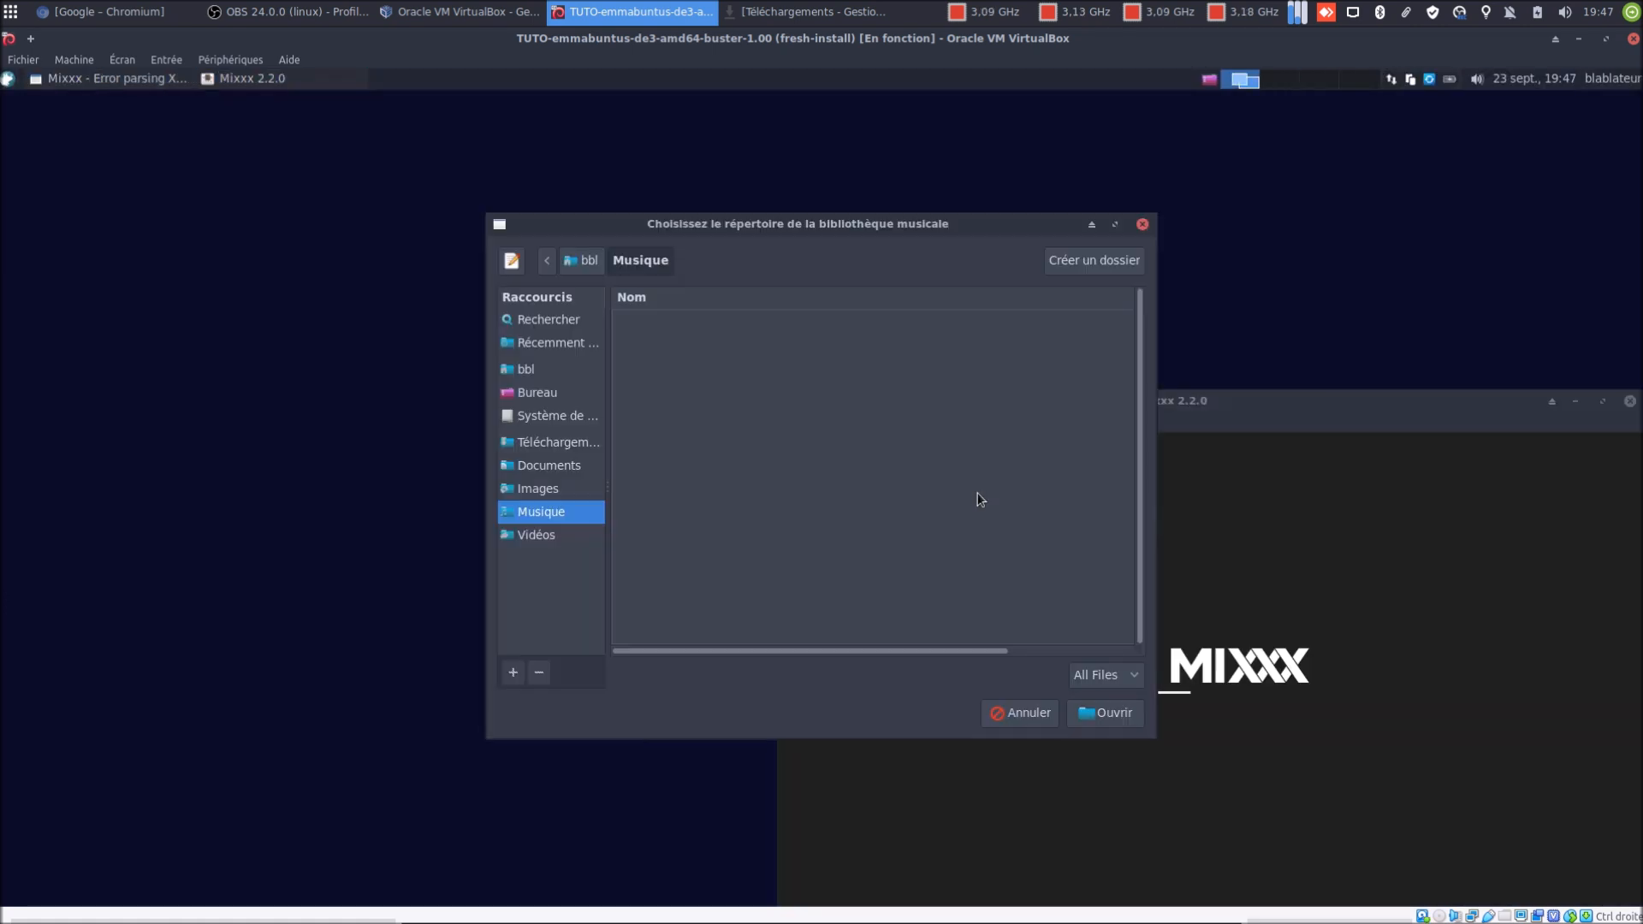
pyautogui.click(1096, 713)
pyautogui.click(712, 395)
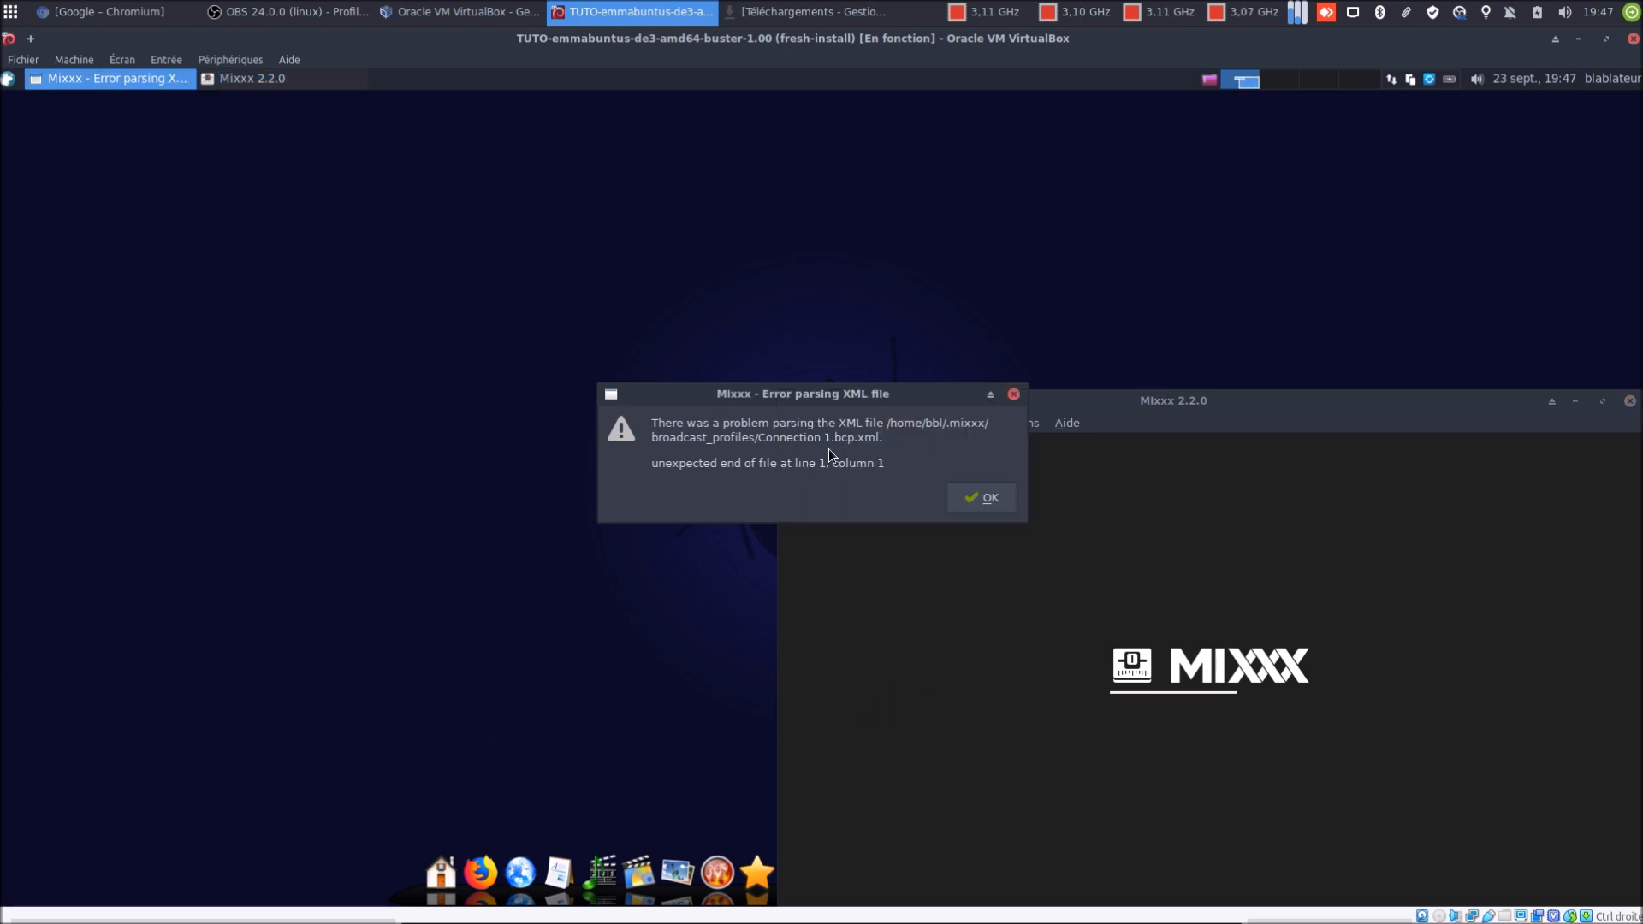
pyautogui.click(982, 498)
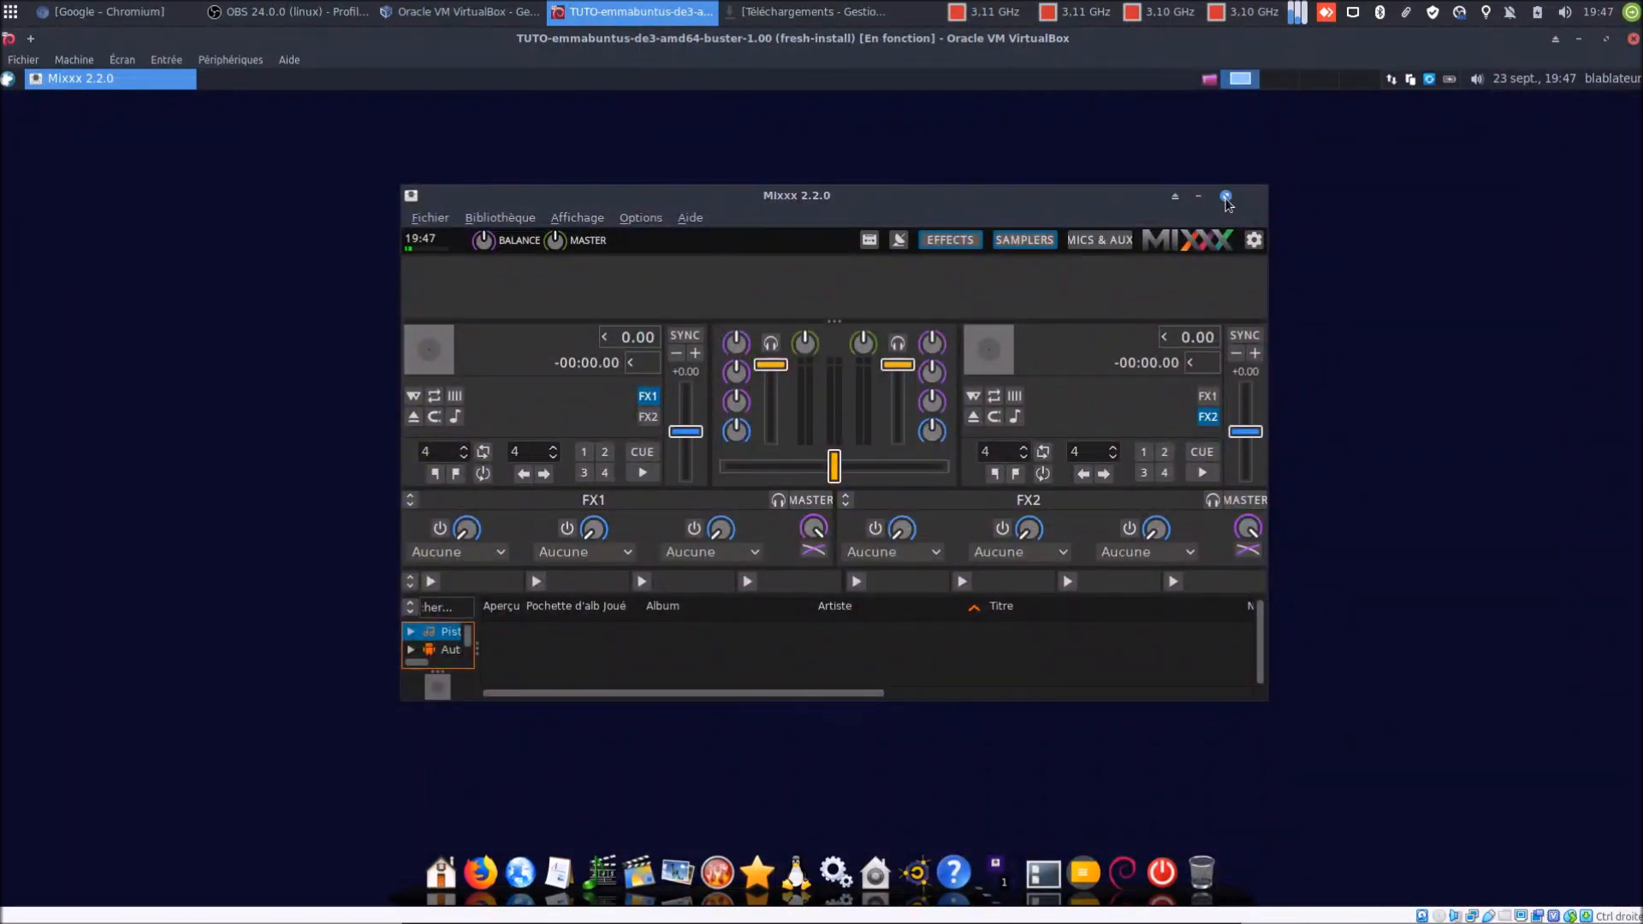
pyautogui.click(1226, 196)
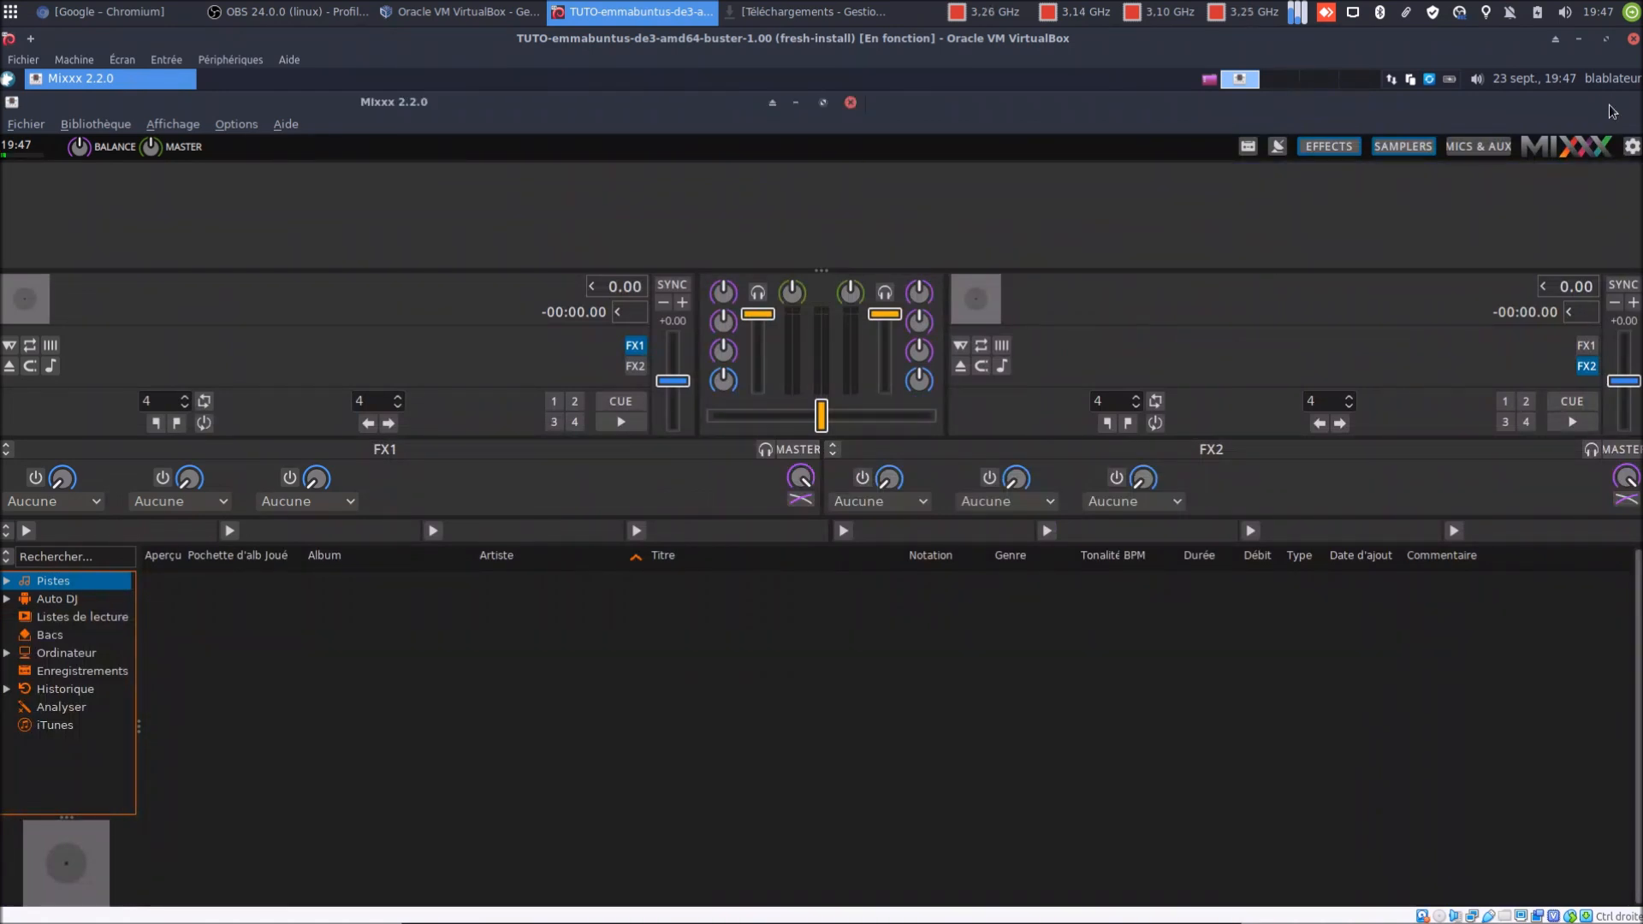
pyautogui.click(1606, 101)
pyautogui.click(1254, 198)
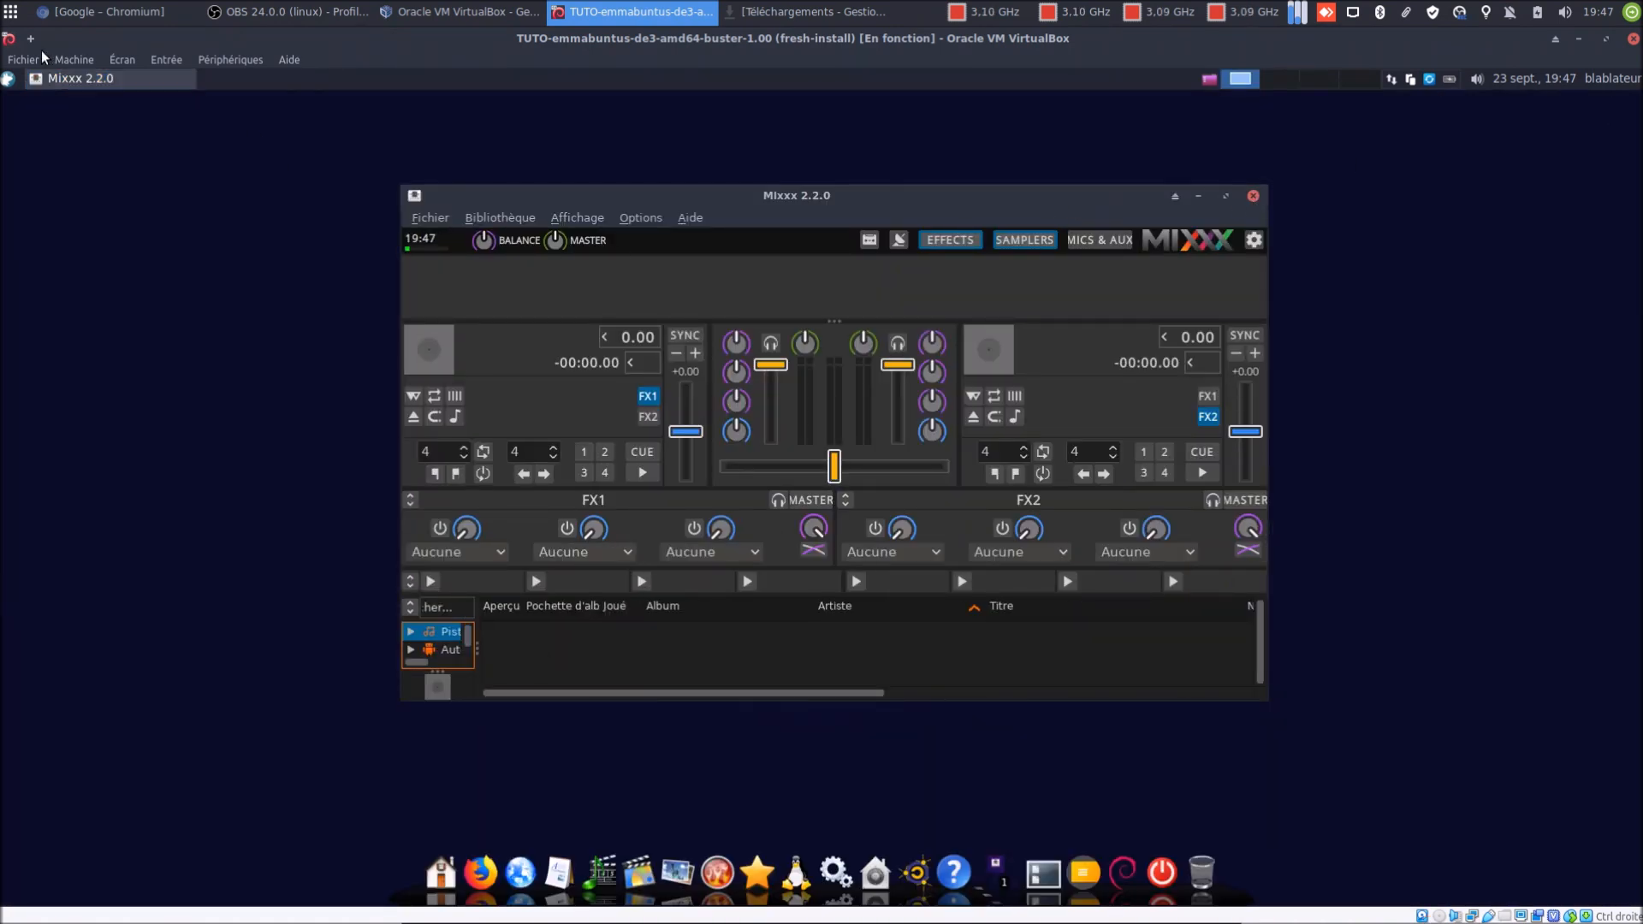
pyautogui.click(8, 79)
pyautogui.write('syn')
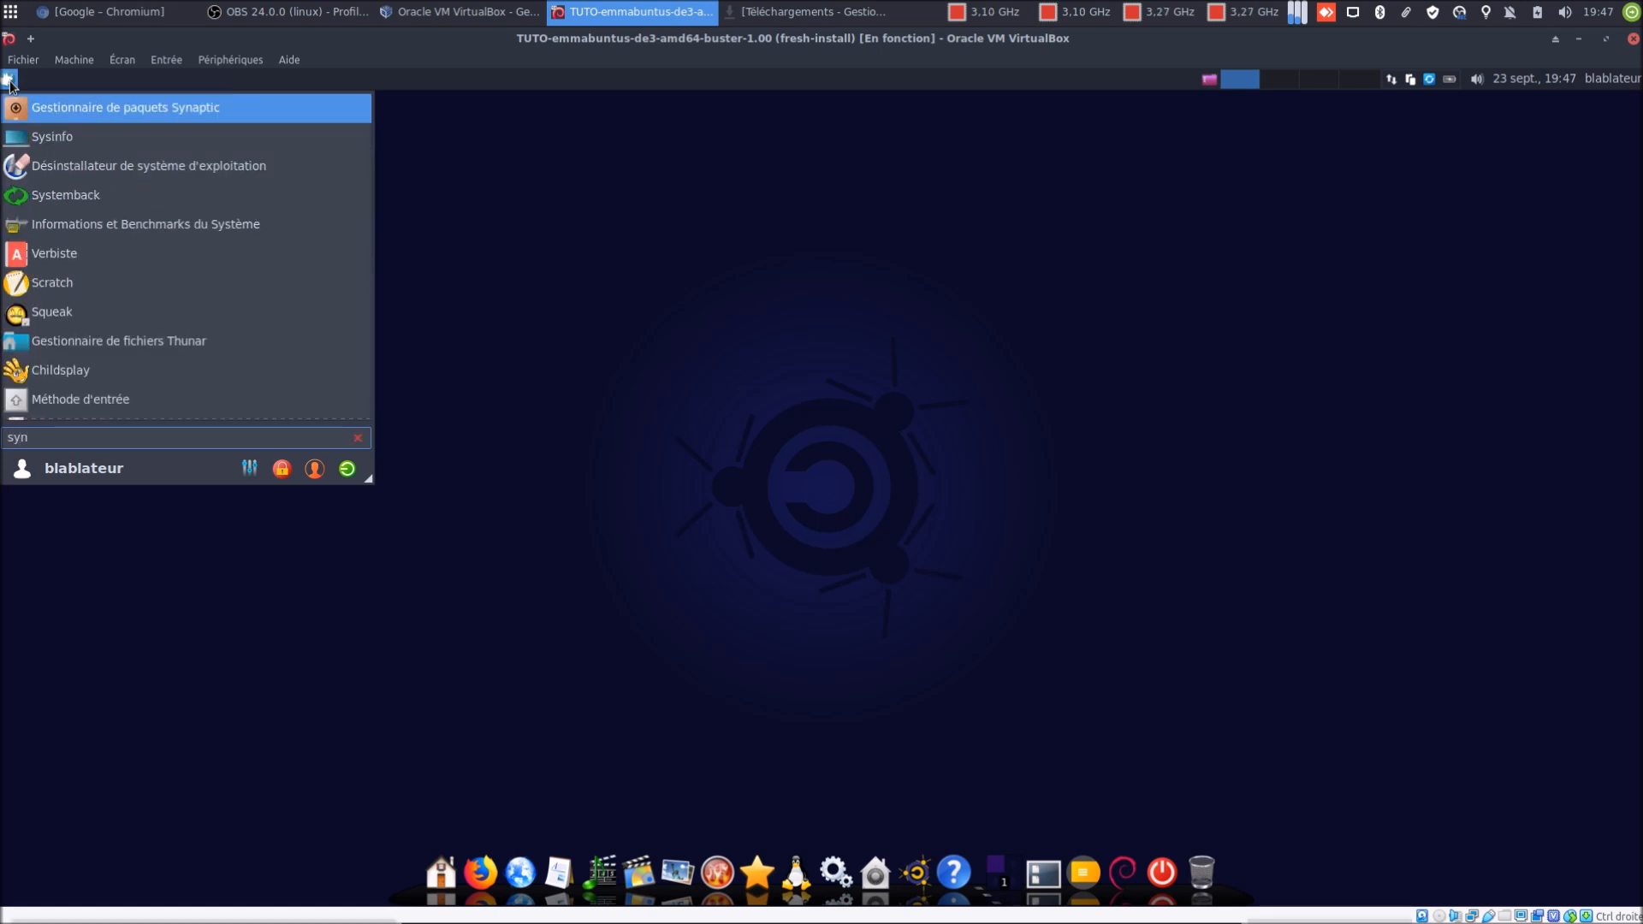
# Launch Synaptic Package Manager and authenticate with the administrator password
pyautogui.press('Return')
pyautogui.write('******')
pyautogui.press('Return')
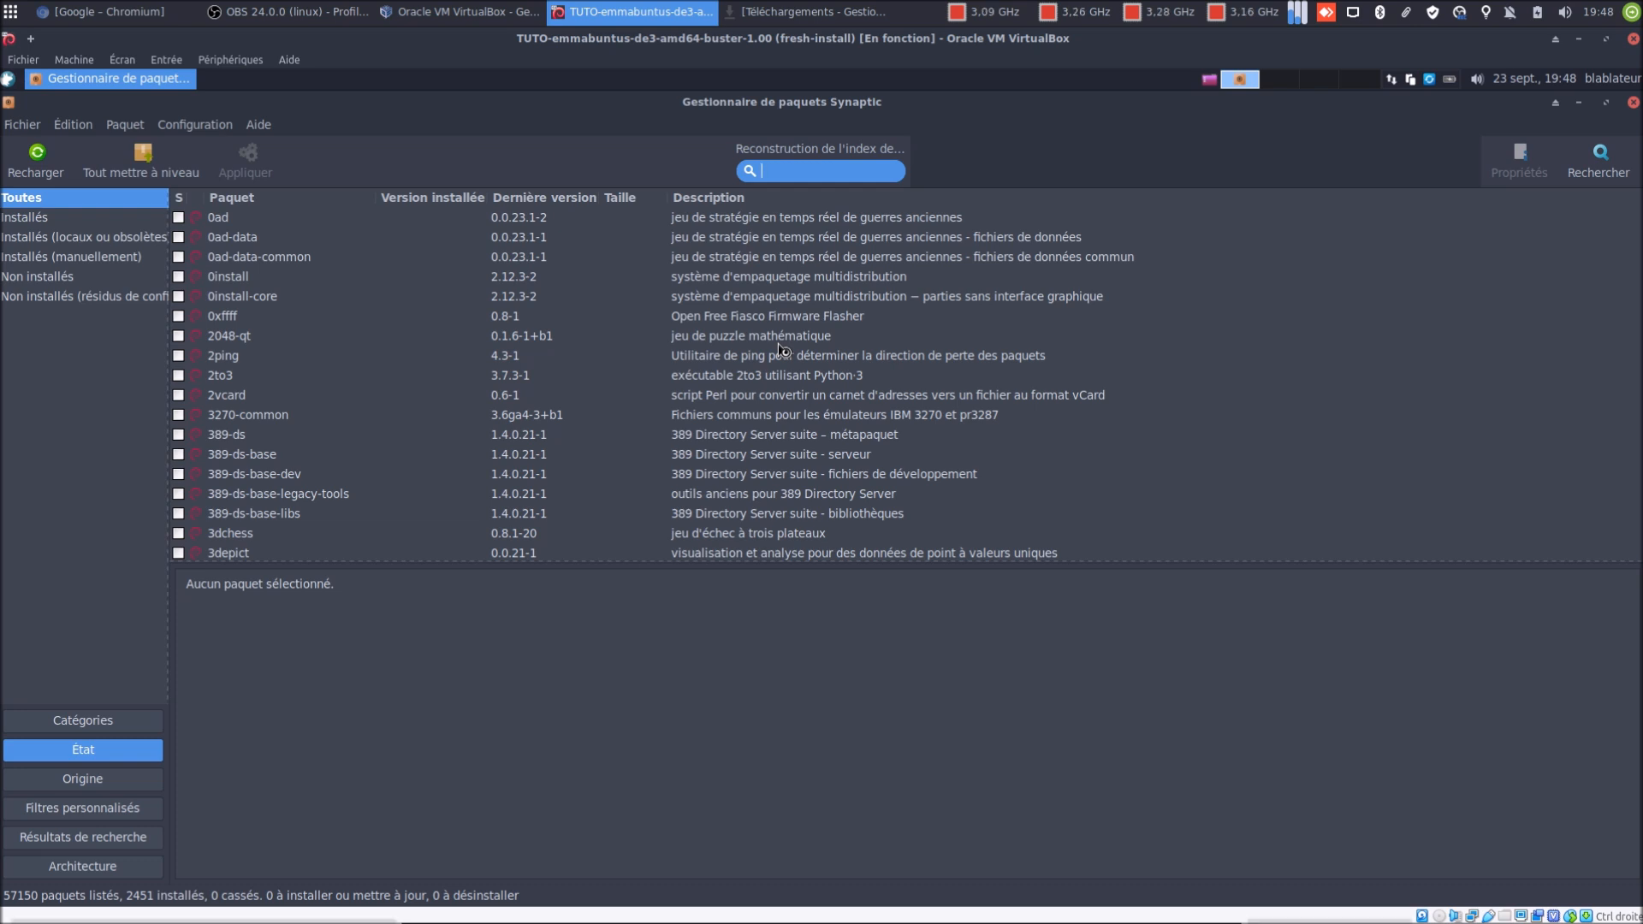
# Search 'mixx', mark mixxx and mixxx-data for complete removal, and bring up the change summary
pyautogui.write('mix')
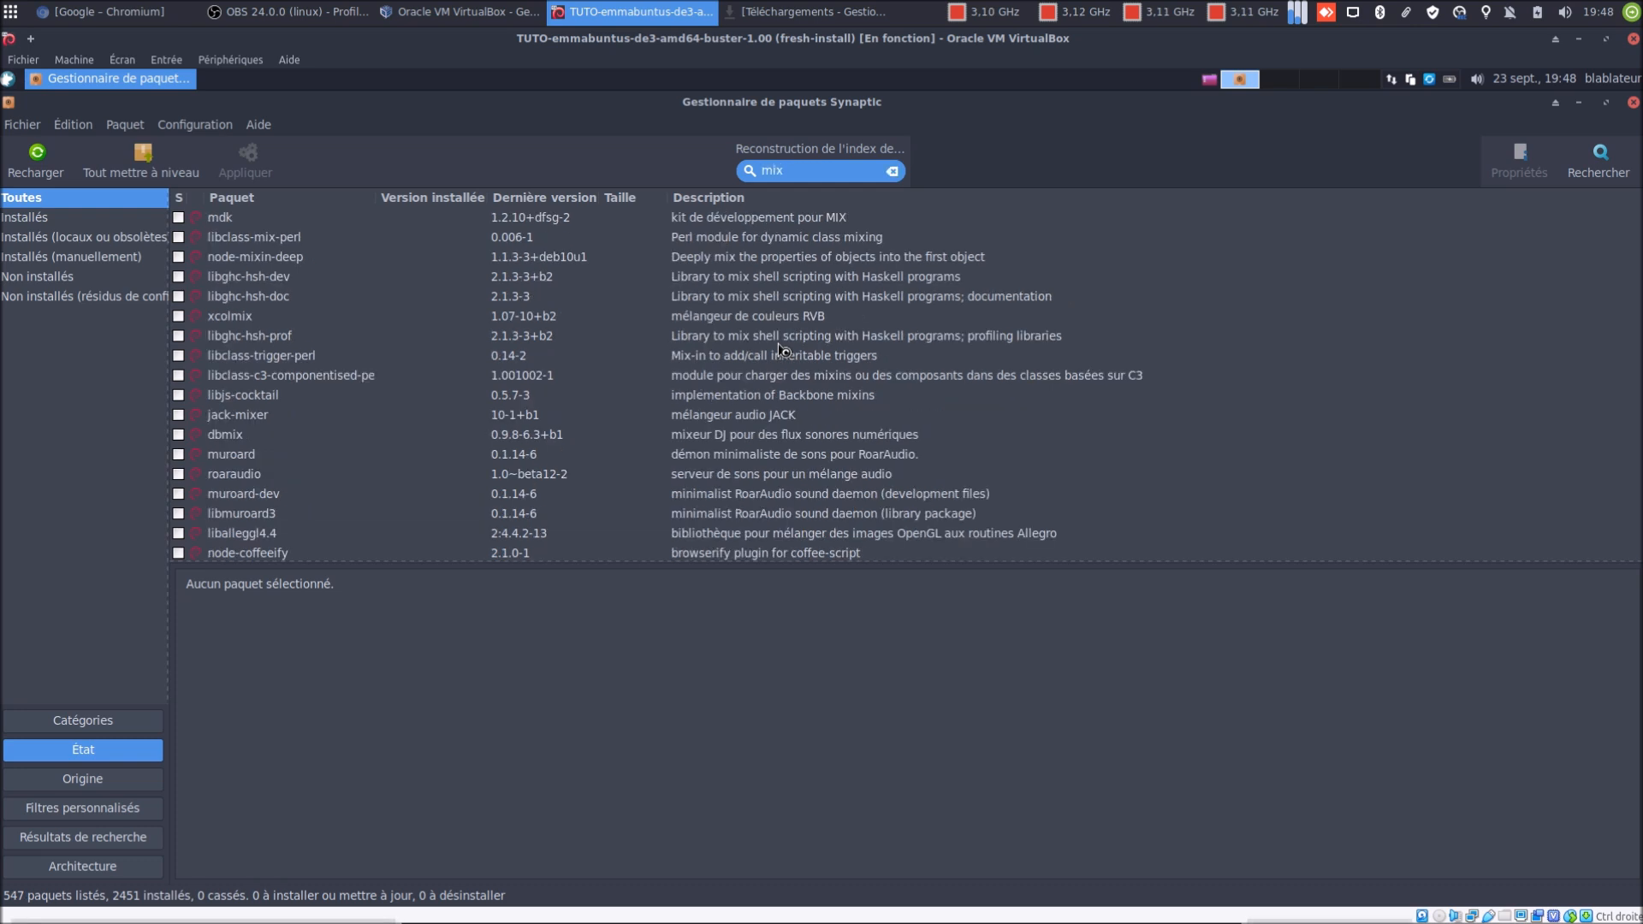
pyautogui.write('x')
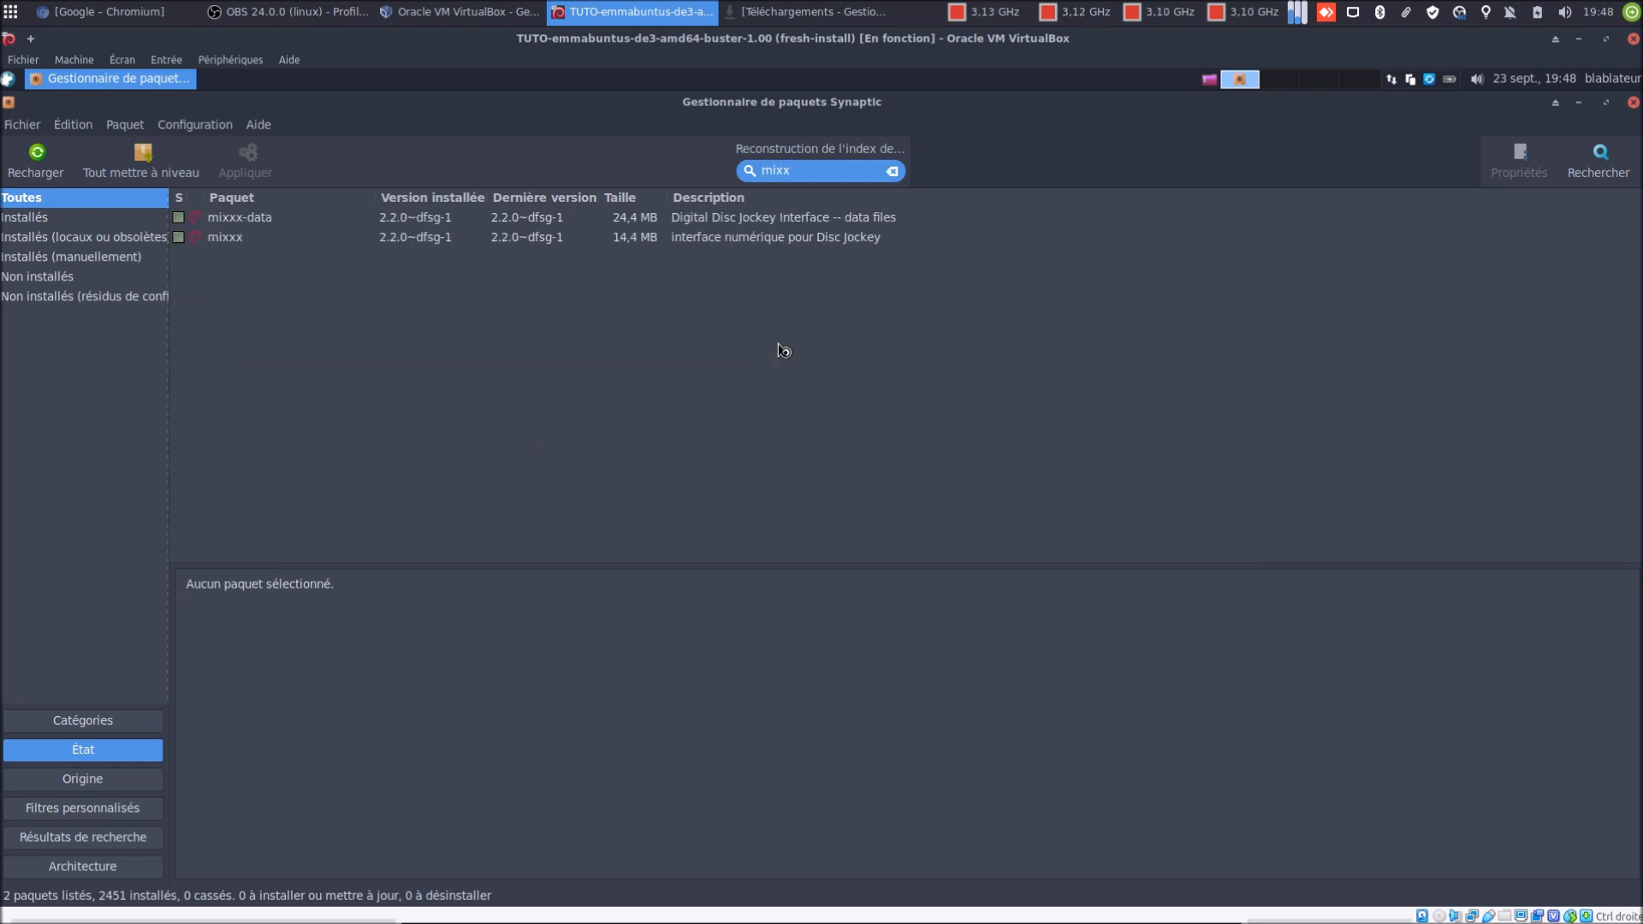
pyautogui.rightClick(221, 243)
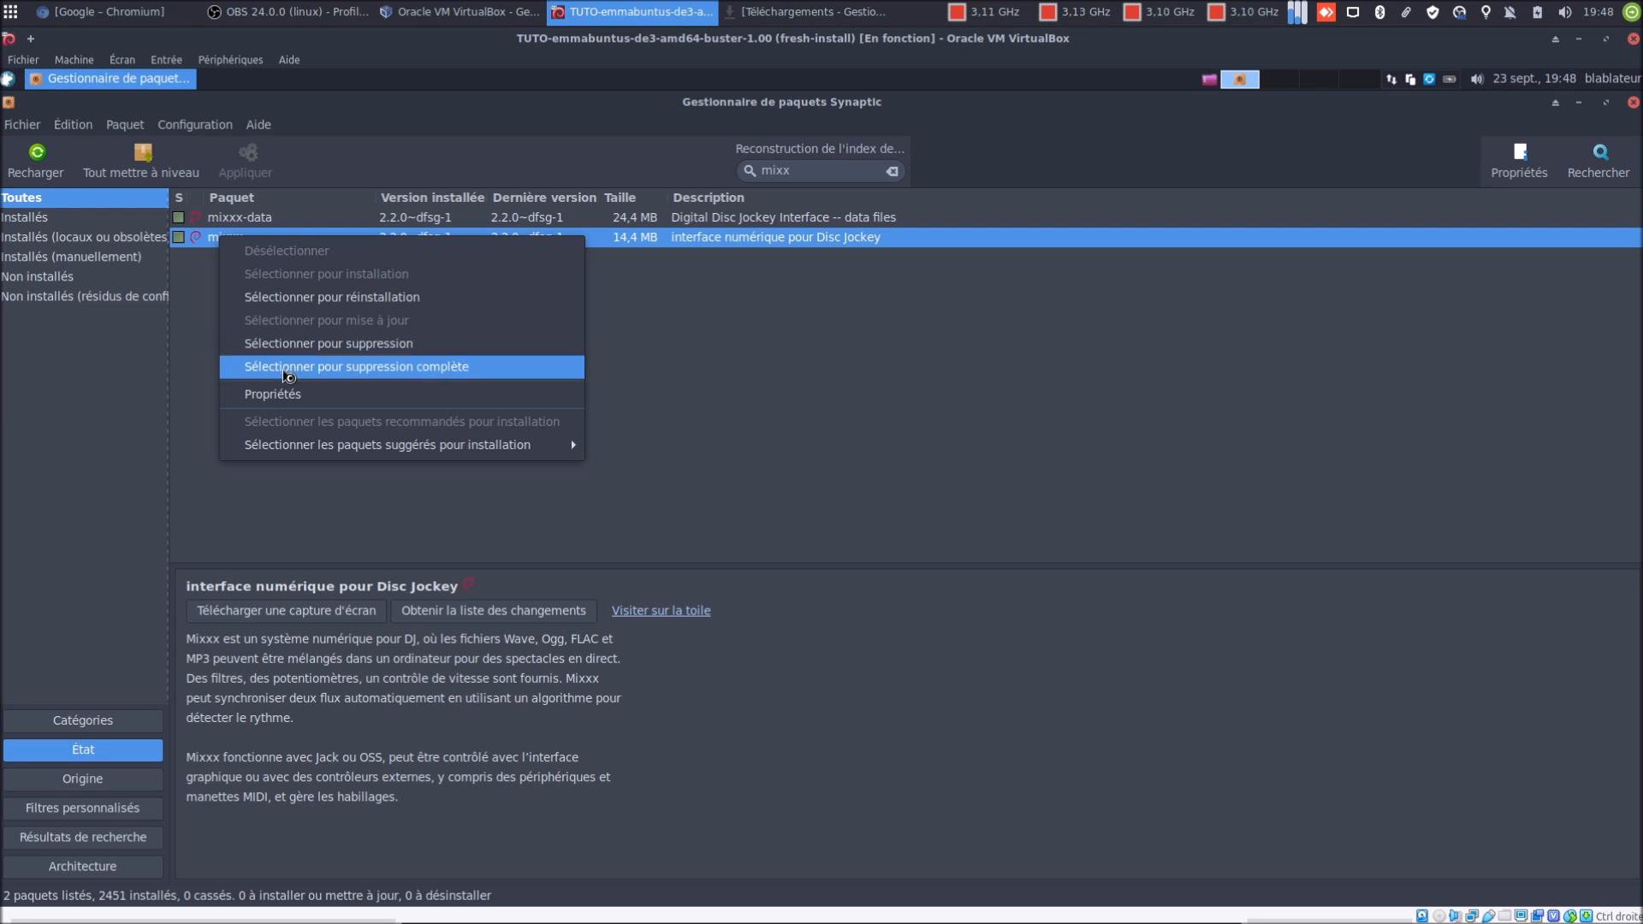
pyautogui.click(284, 370)
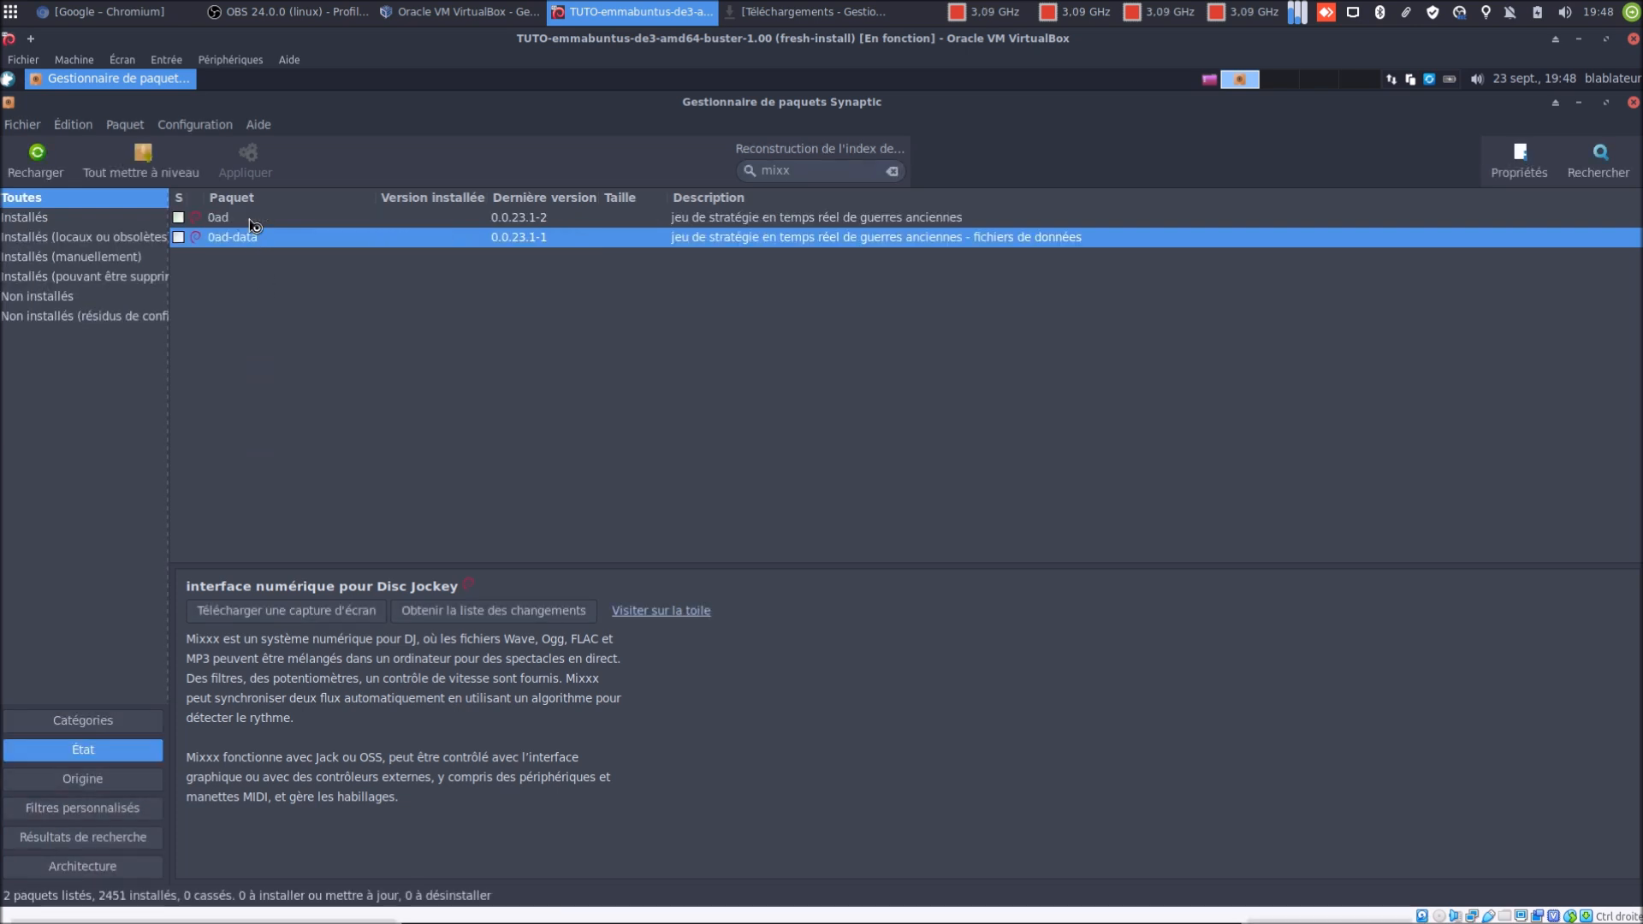
pyautogui.rightClick(249, 218)
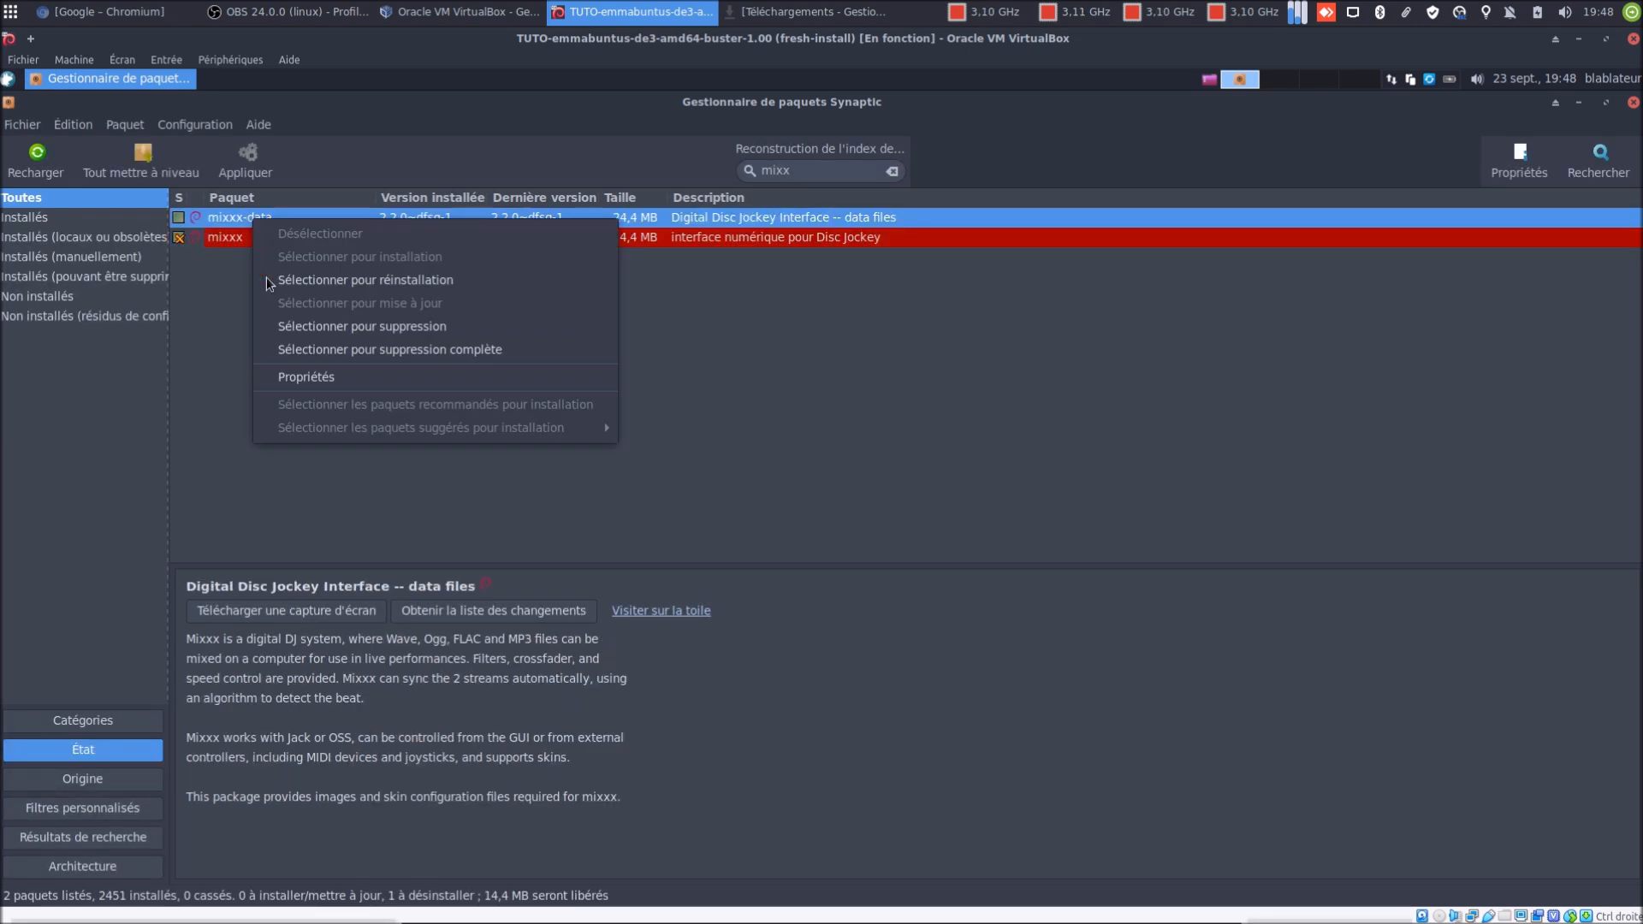
pyautogui.click(308, 339)
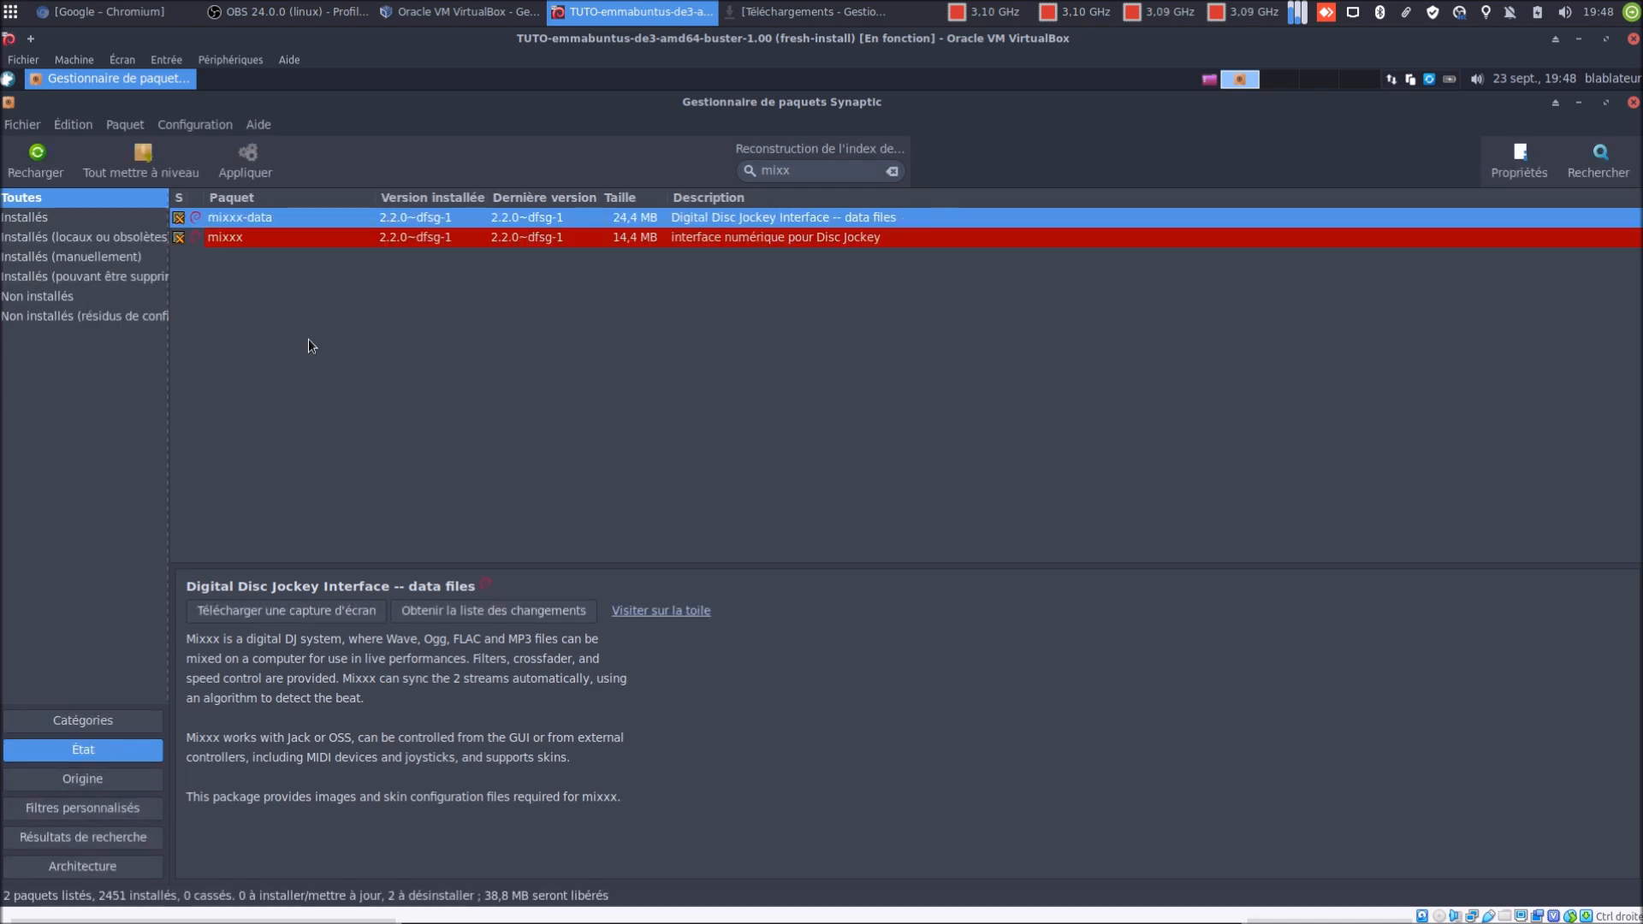
pyautogui.click(244, 171)
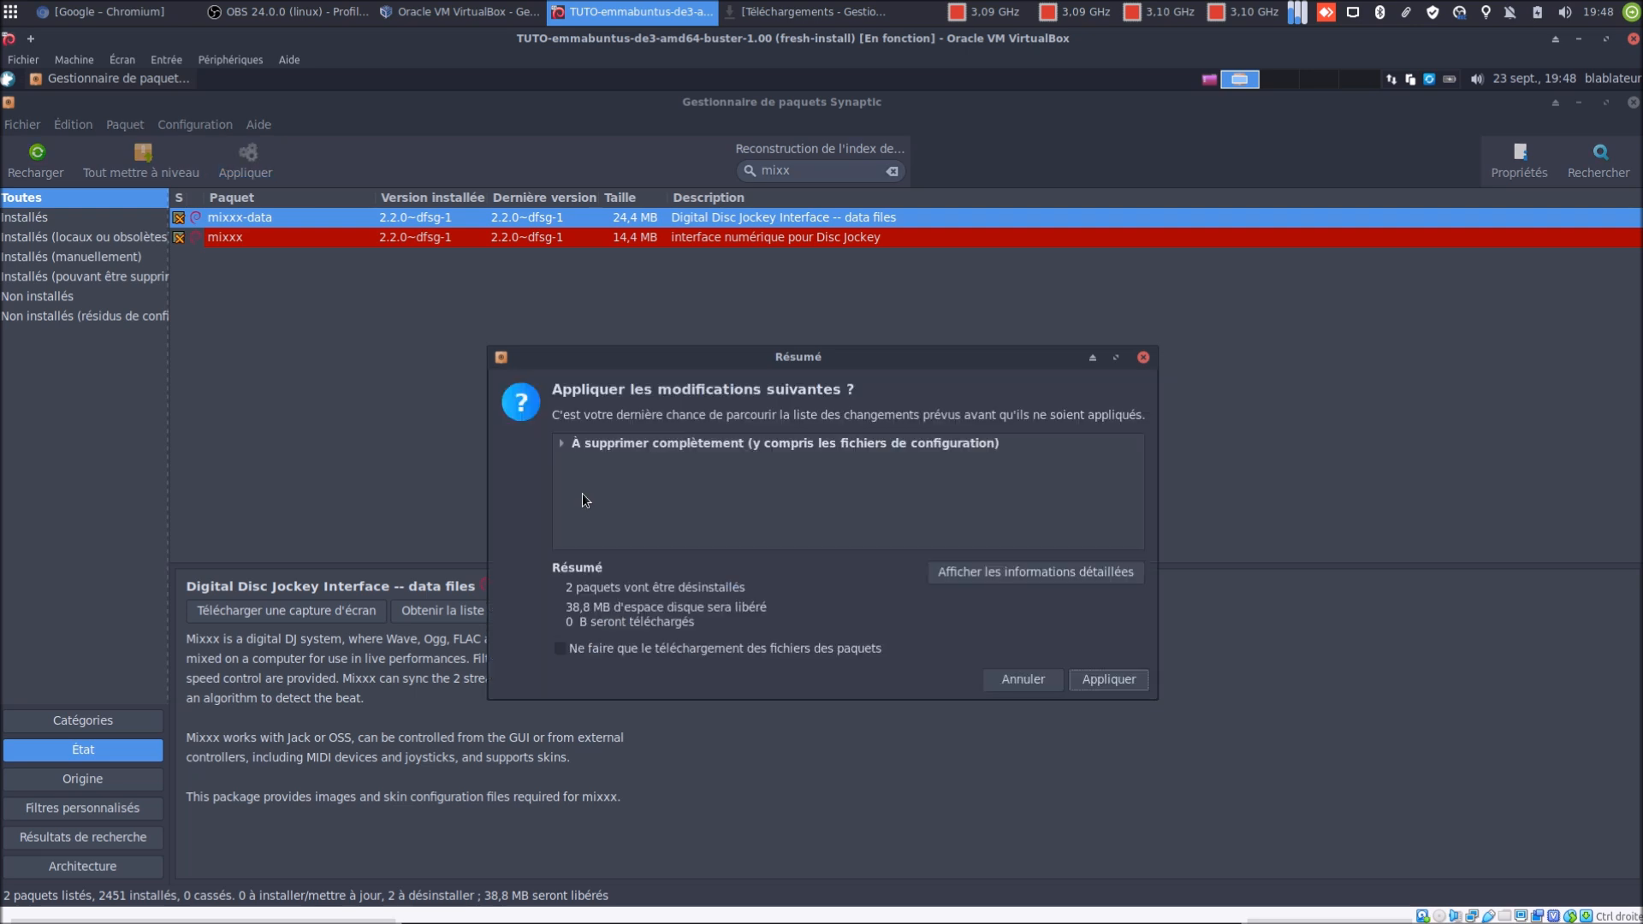
# Confirm uninstalling mixxx and mixxx-data, with the progress window set to close when finished
pyautogui.click(1108, 679)
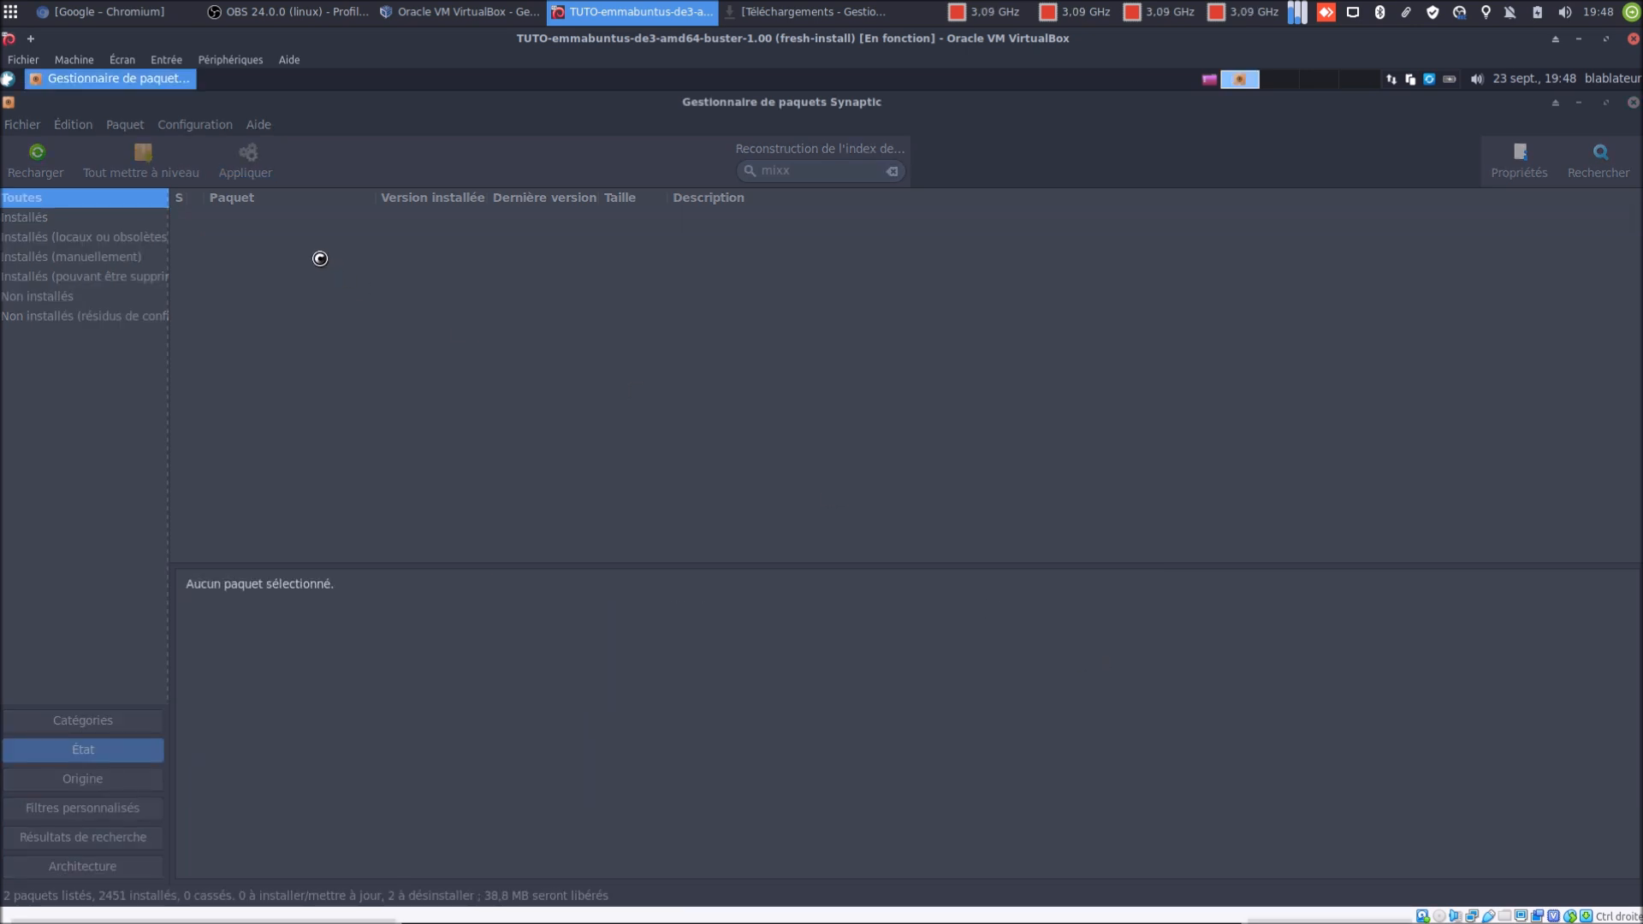
pyautogui.click(592, 549)
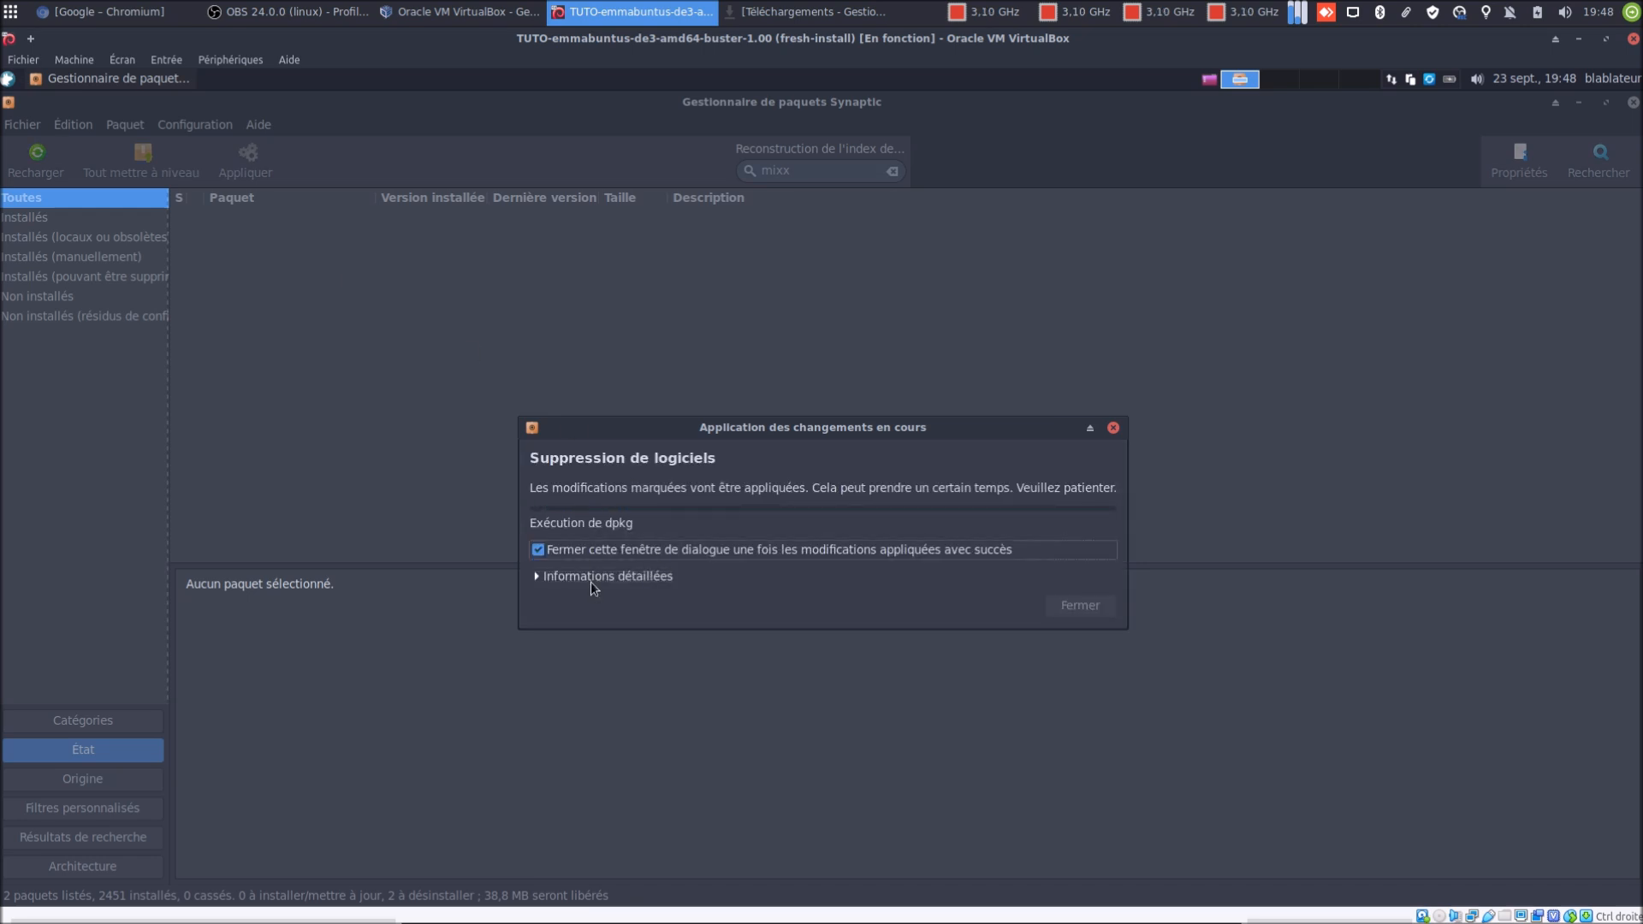
pyautogui.click(590, 578)
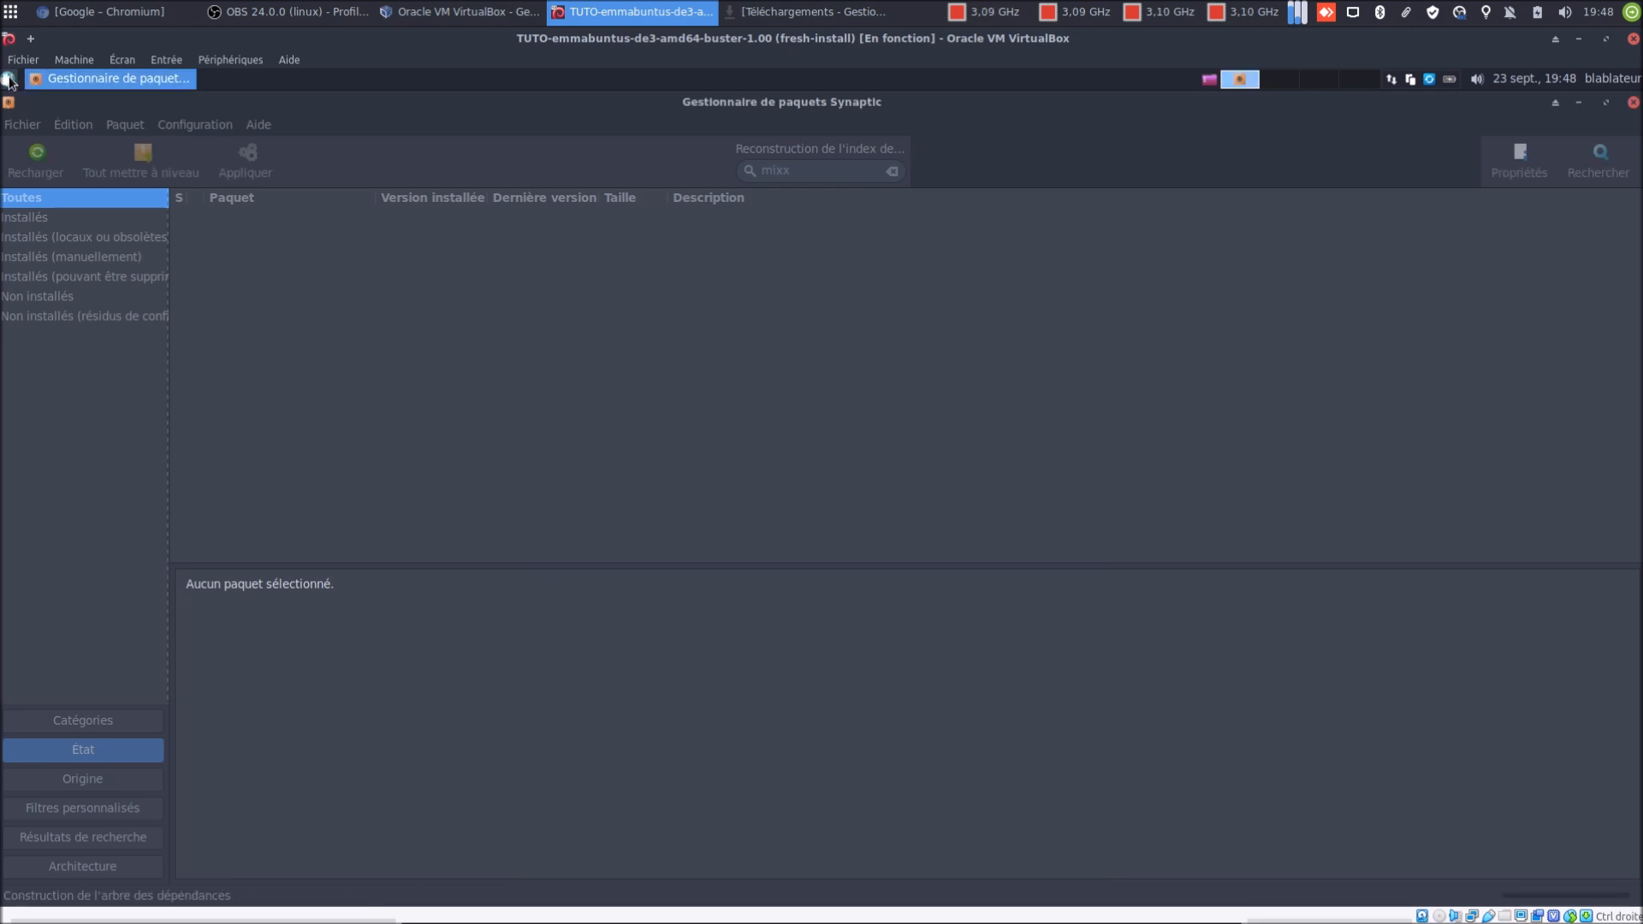
# Search 'mix' in the application menu, then clear the search and close the menu
pyautogui.click(10, 79)
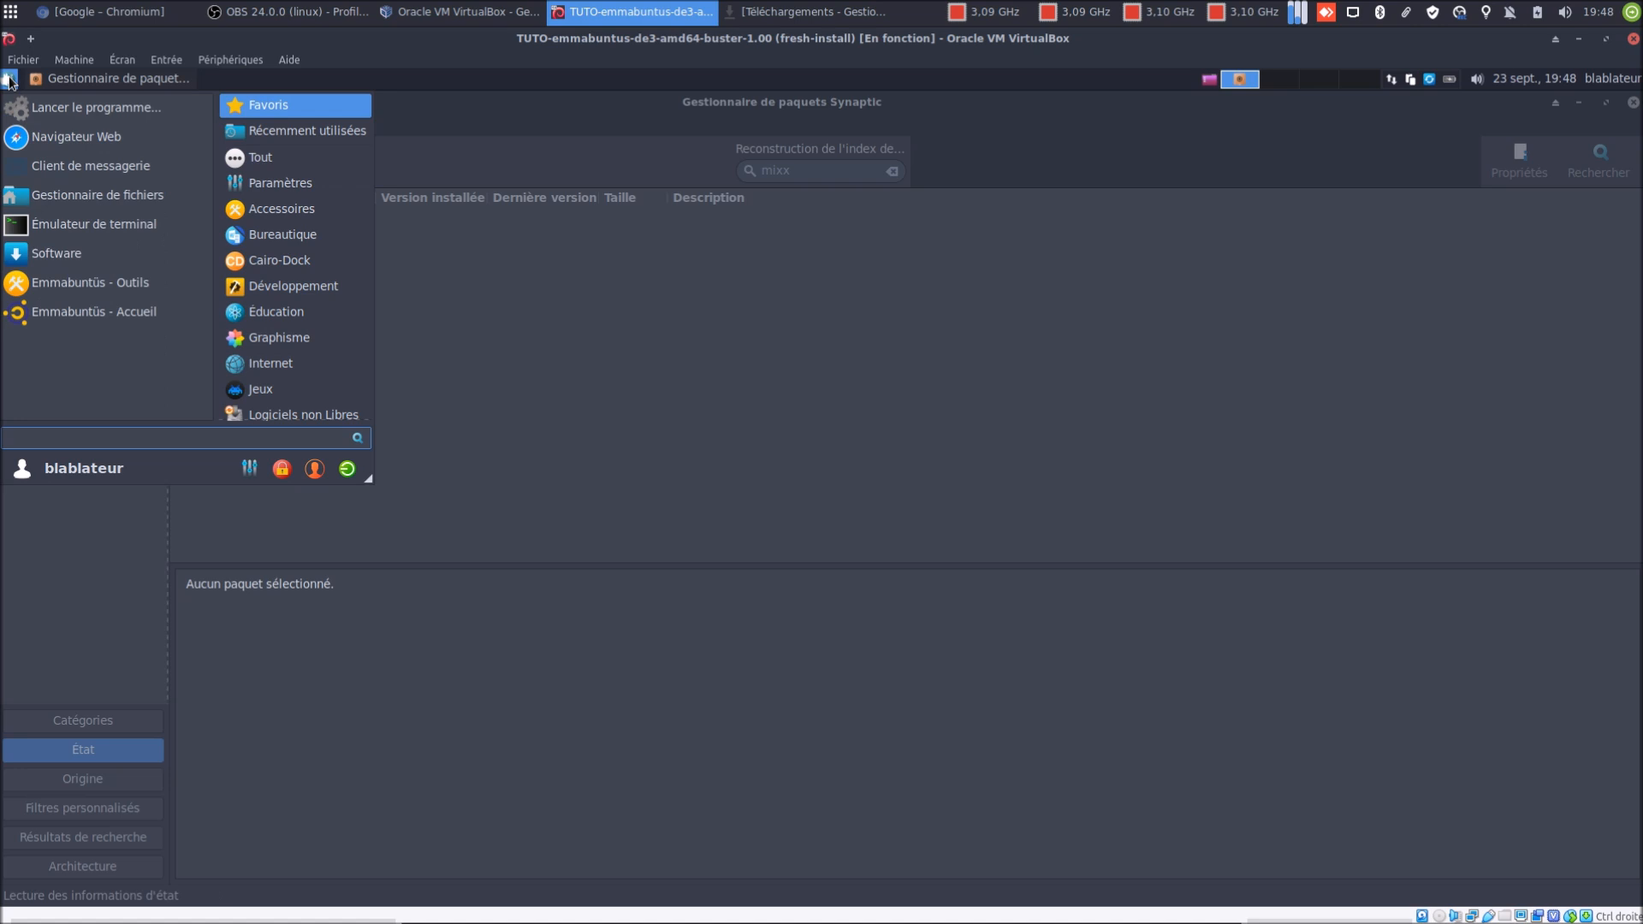
pyautogui.write('mix')
pyautogui.press('BackSpace')
pyautogui.press('BackSpace')
pyautogui.press('BackSpace')
pyautogui.click(528, 128)
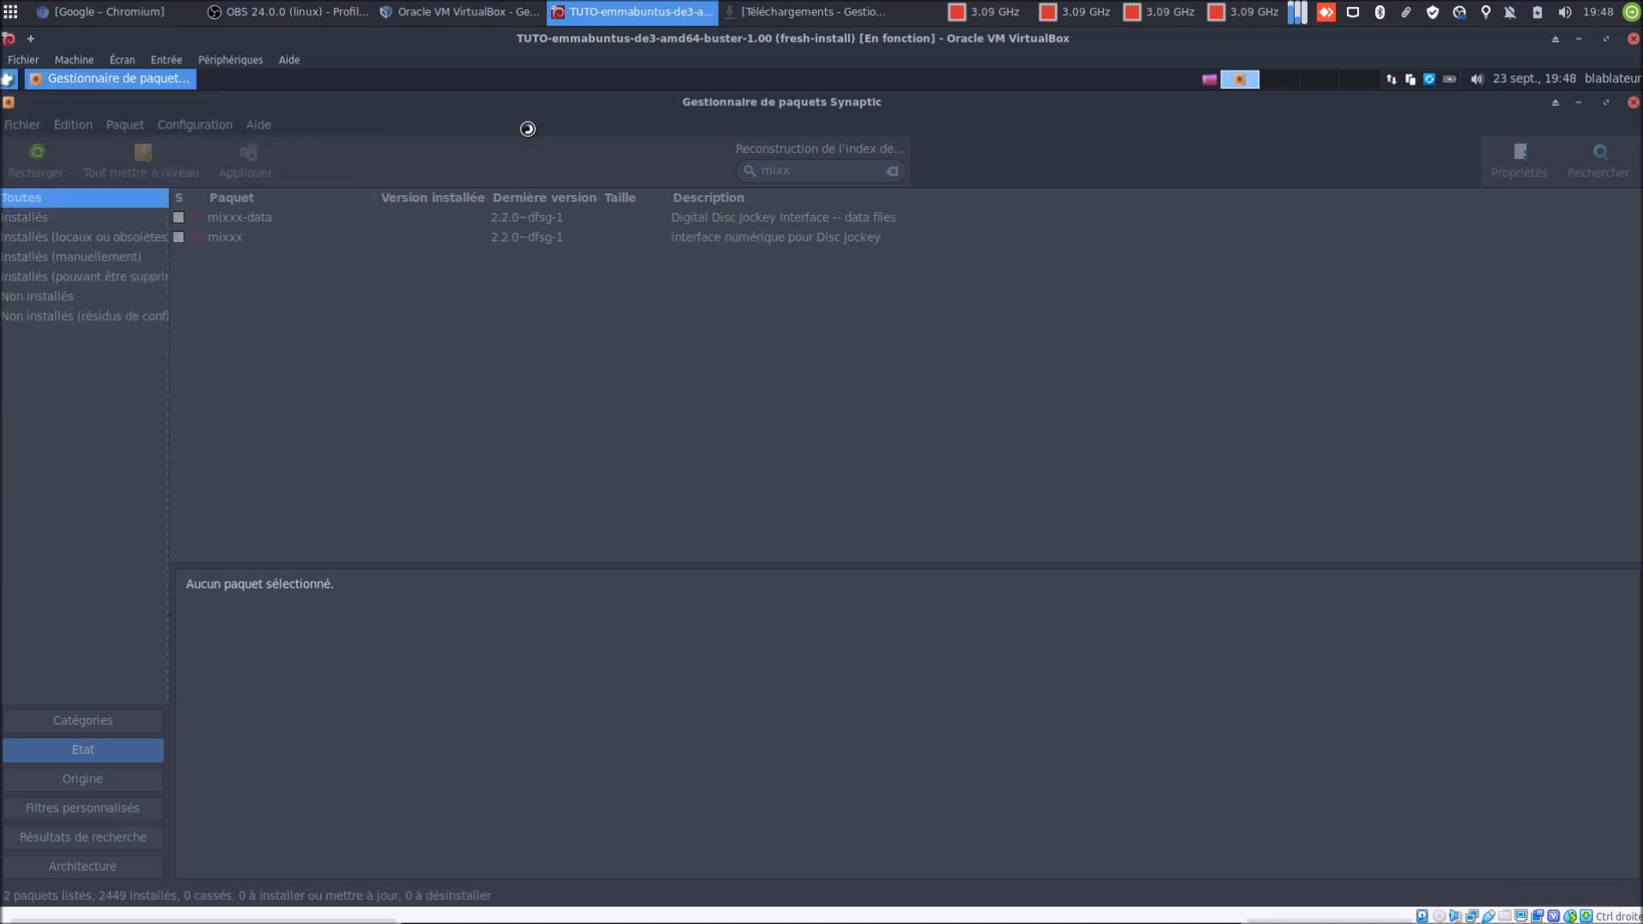
# Clear the mixx search, switch to Catégories view, and browse Multimédia, then Logiciels vidéo
pyautogui.click(894, 172)
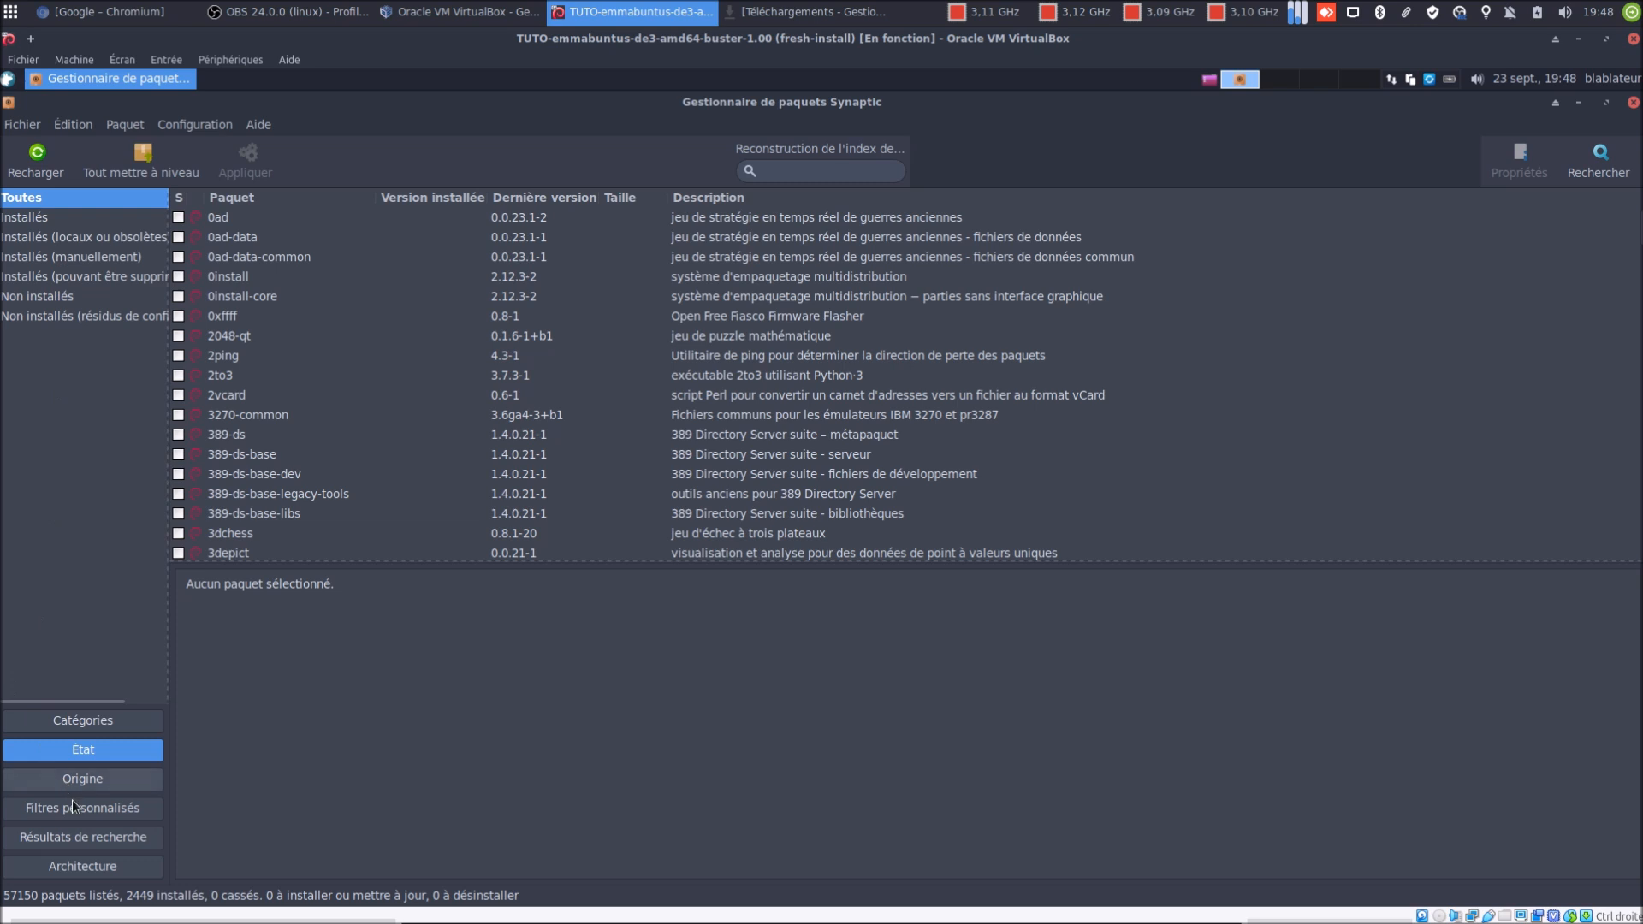
pyautogui.click(84, 722)
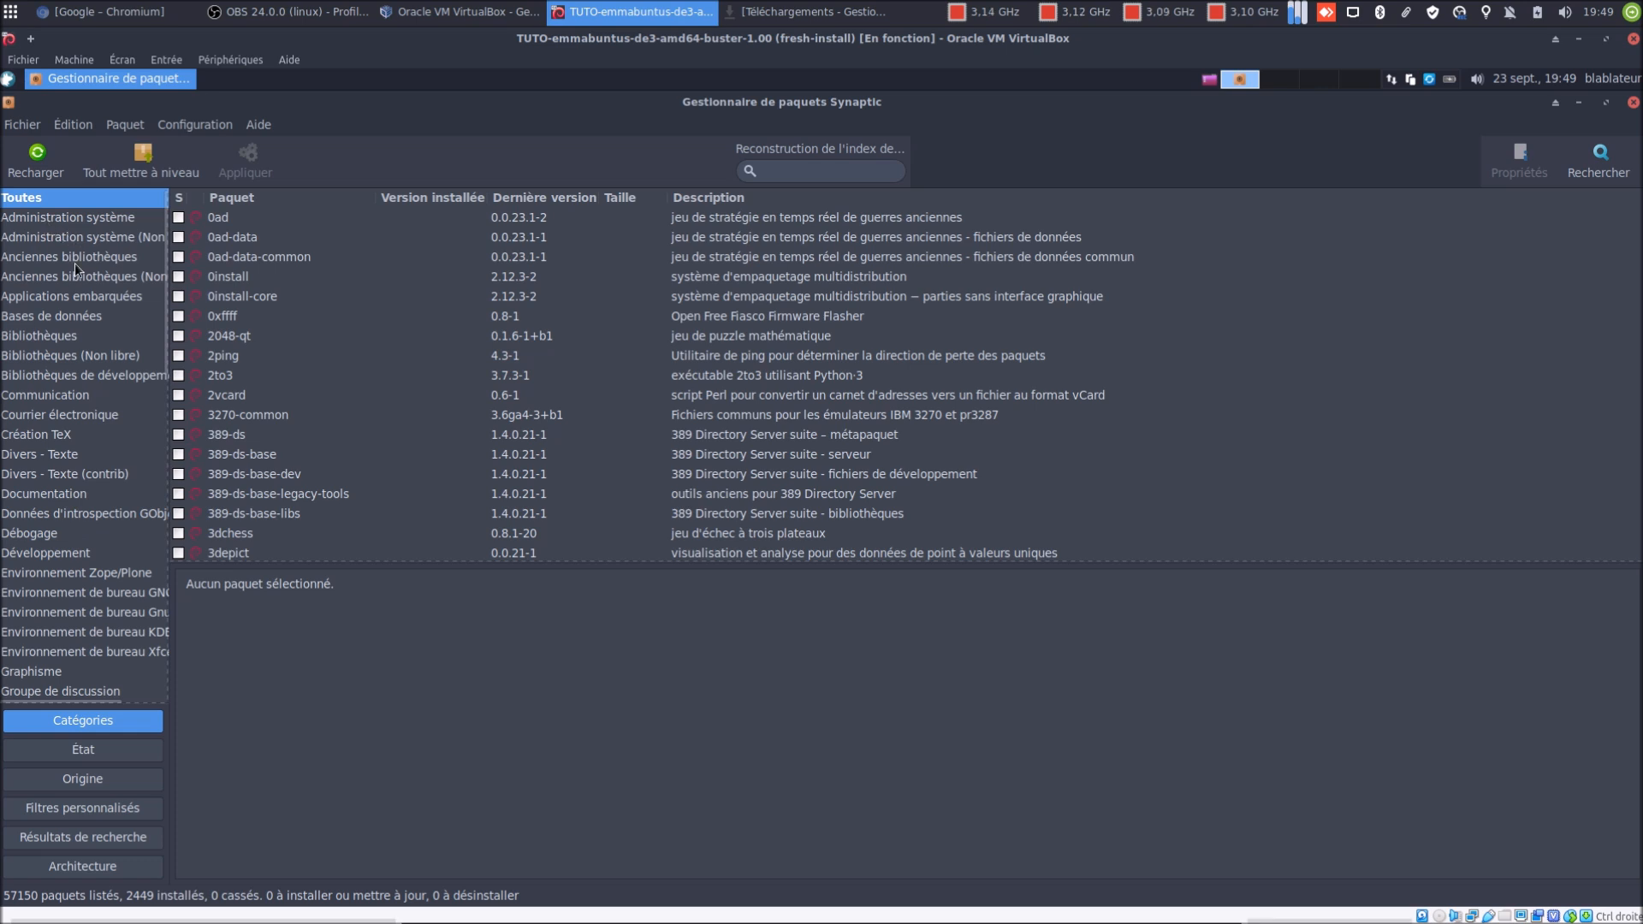
pyautogui.scroll(-6, 75, 366)
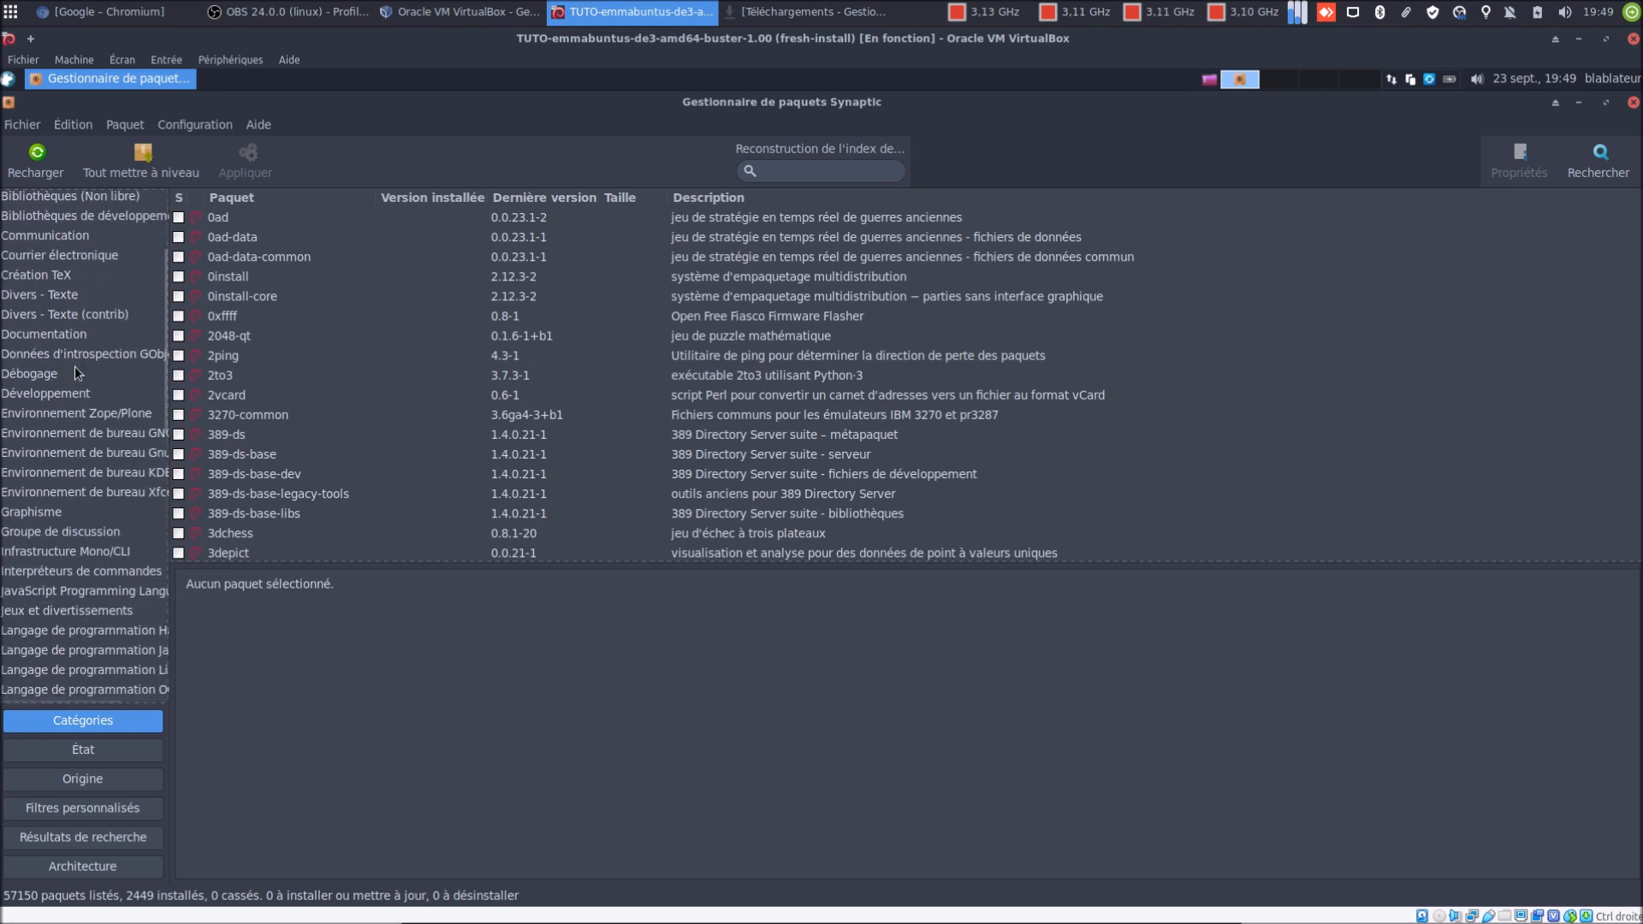
pyautogui.scroll(-3, 75, 366)
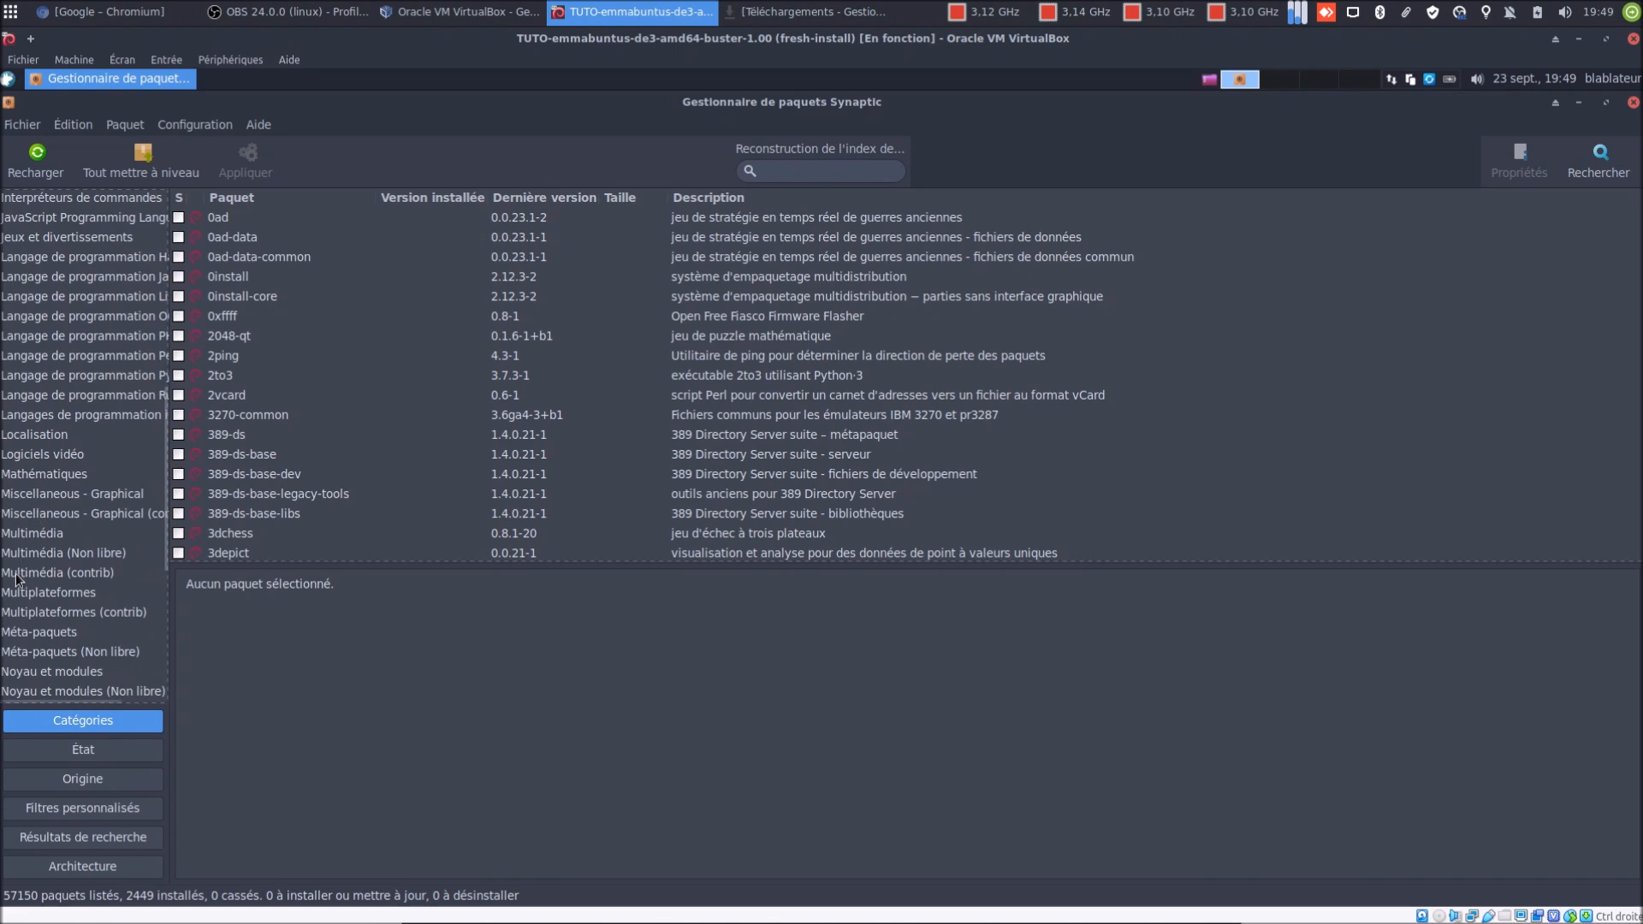
pyautogui.click(13, 537)
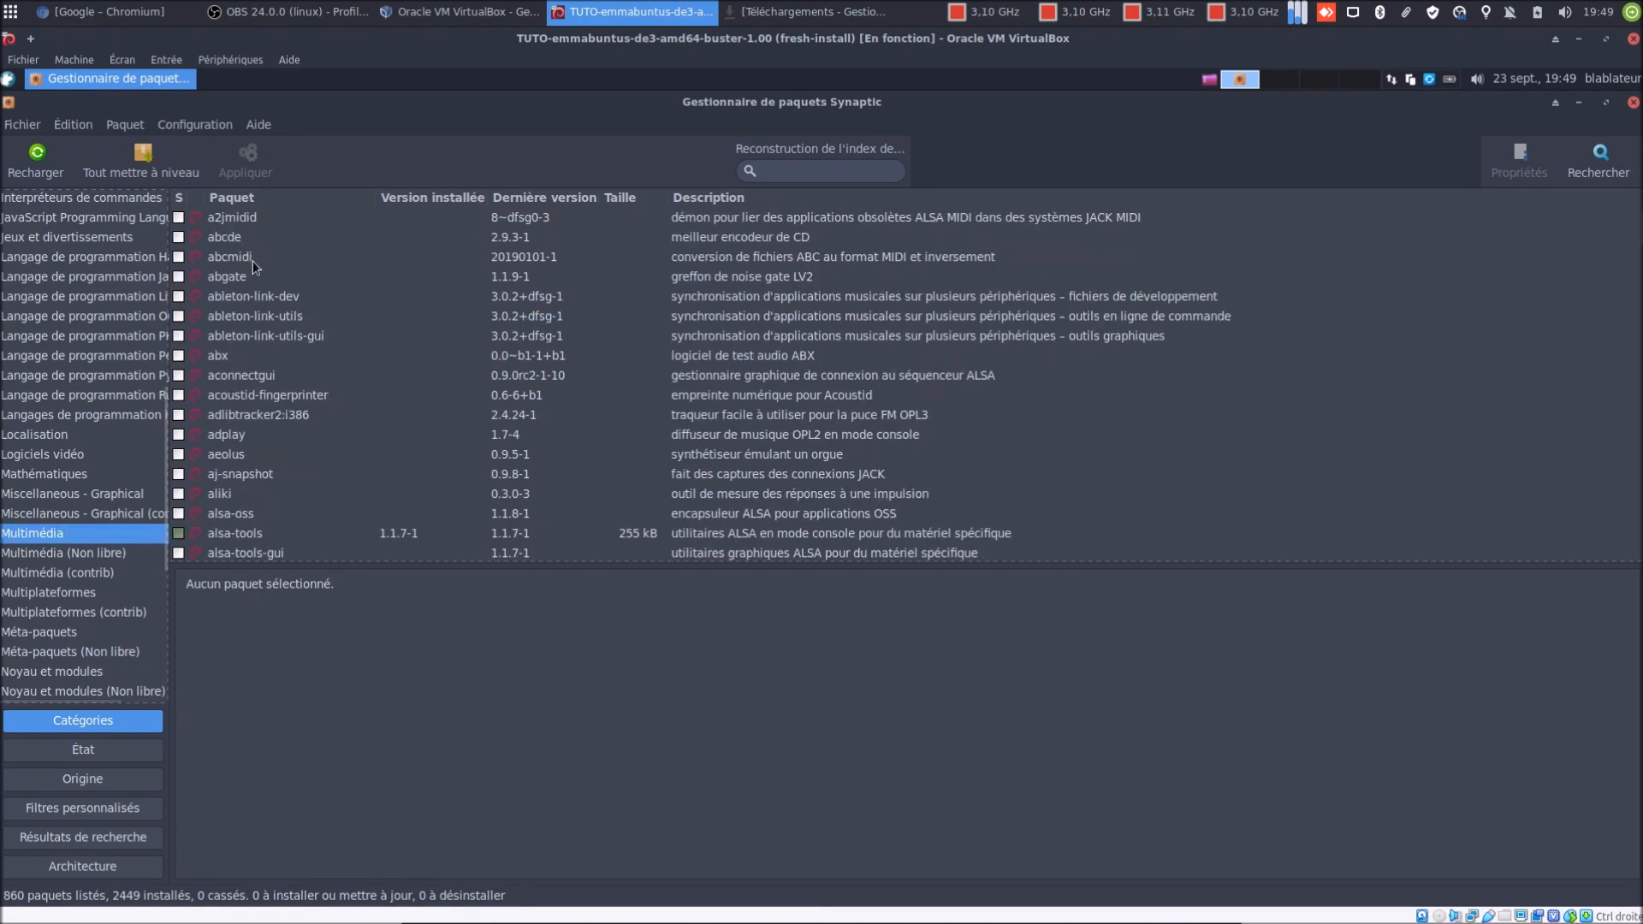
pyautogui.scroll(-8, 255, 327)
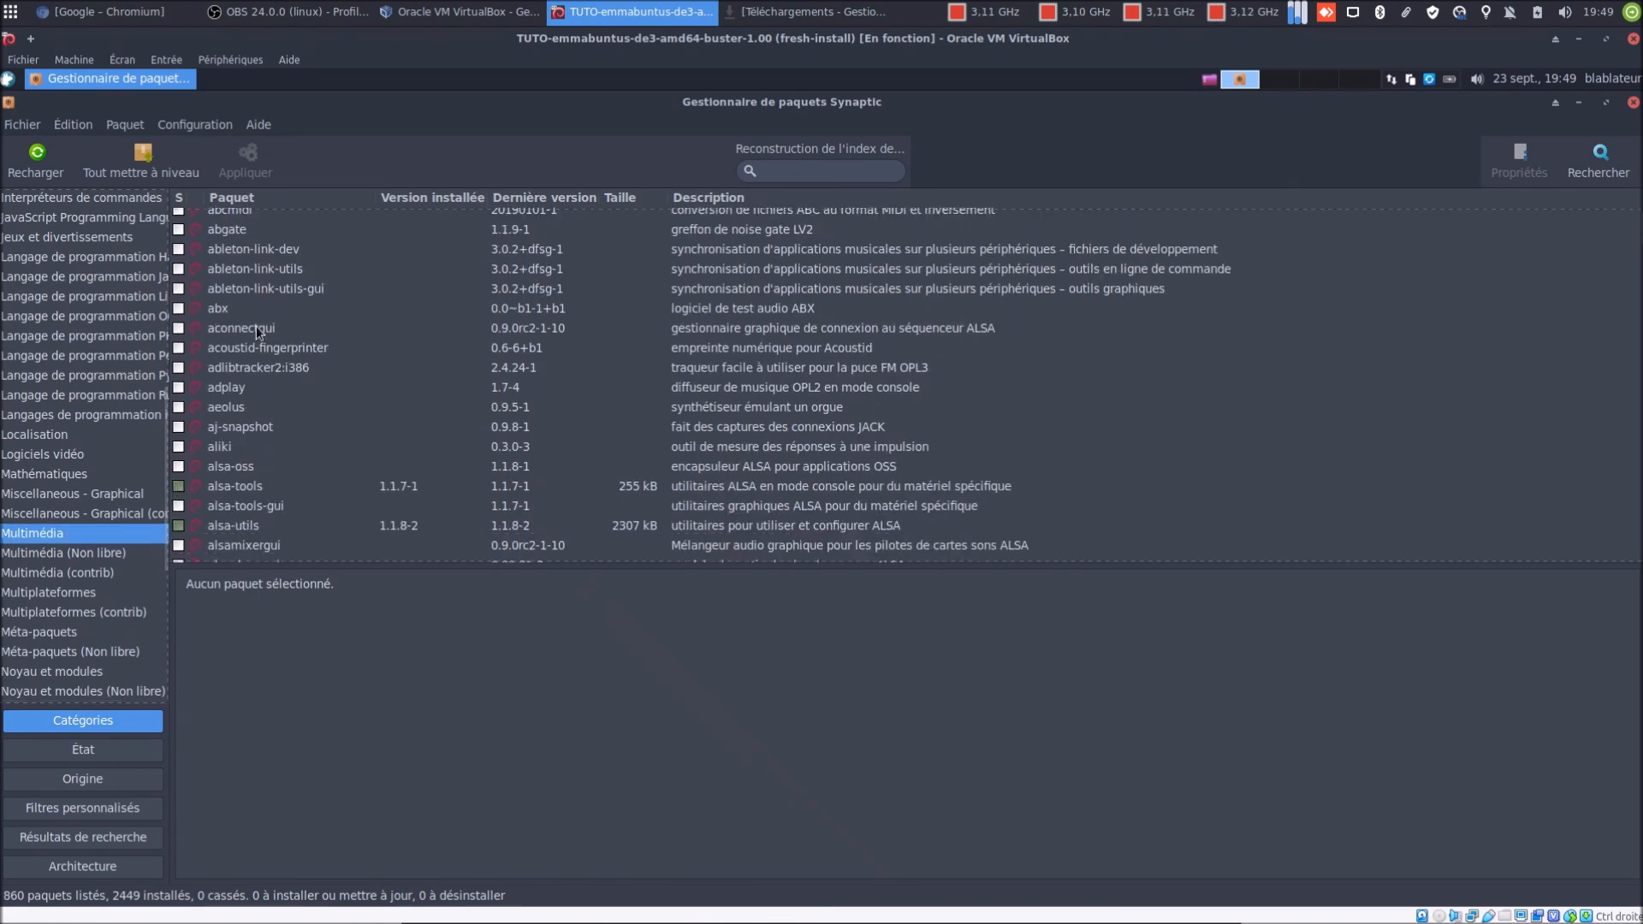
pyautogui.scroll(-15, 255, 326)
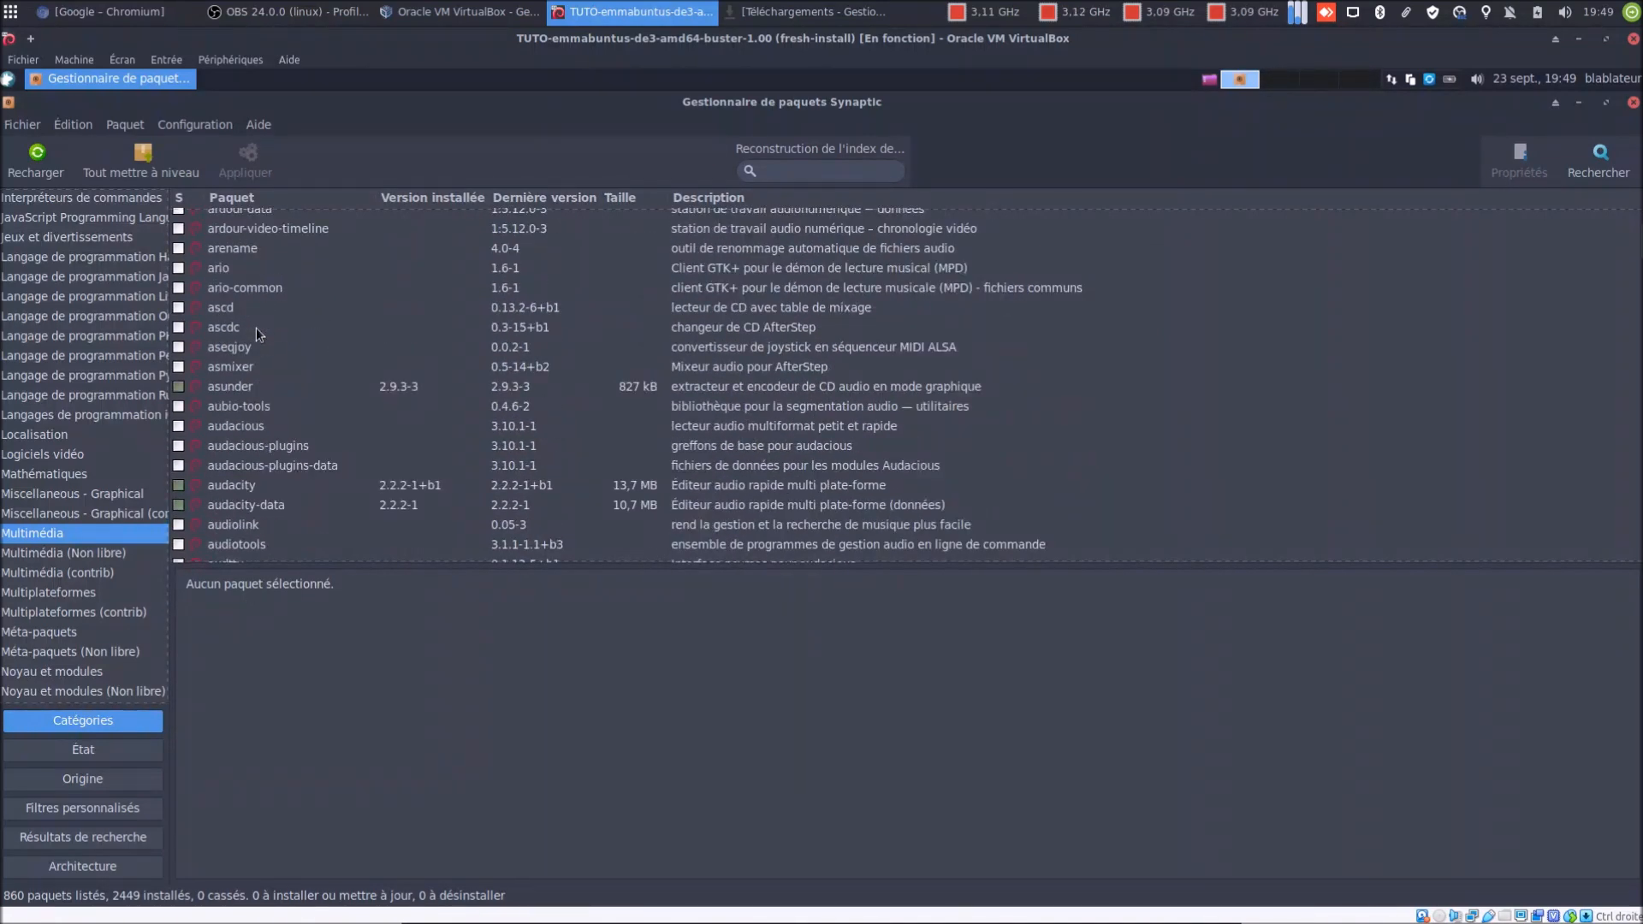
pyautogui.scroll(-4, 255, 328)
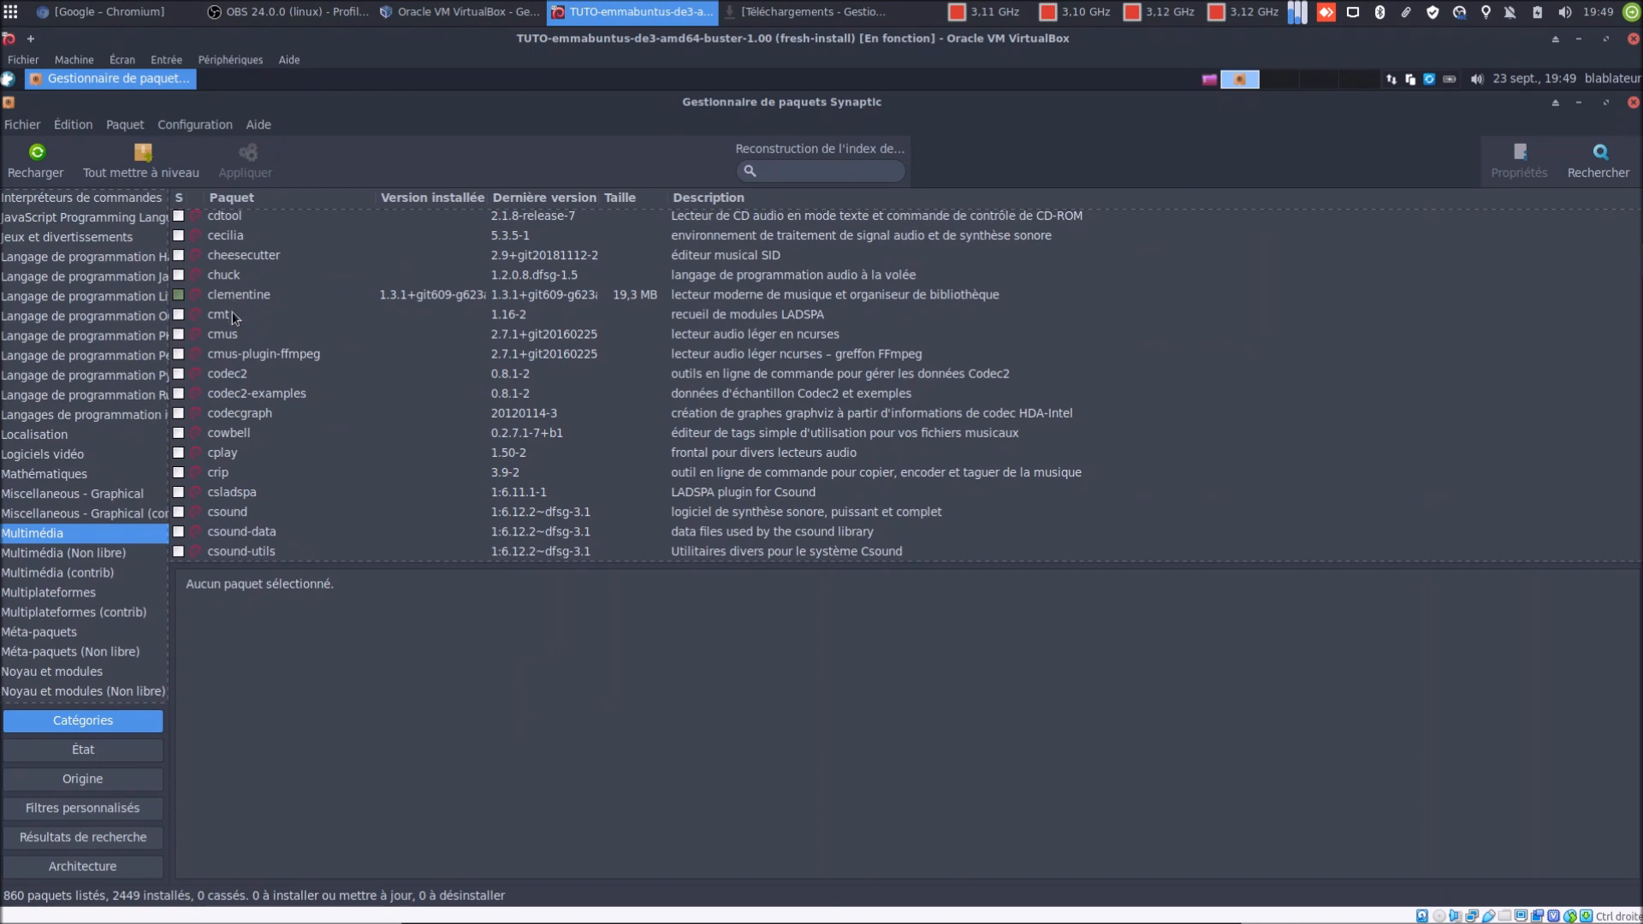
pyautogui.scroll(-3, 233, 387)
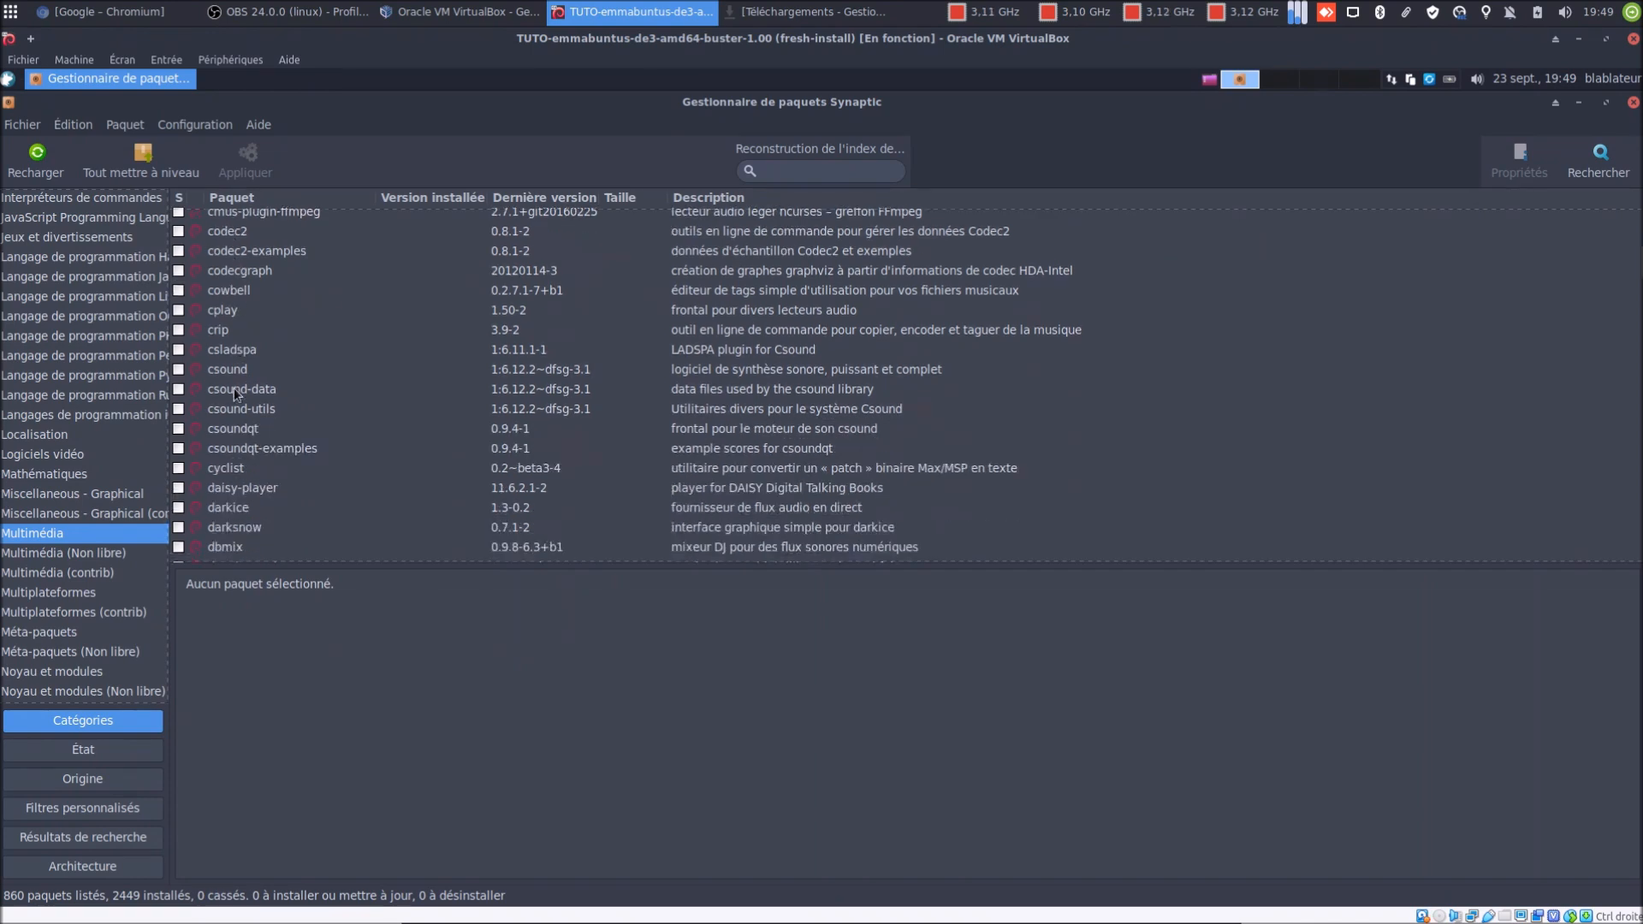
pyautogui.click(46, 453)
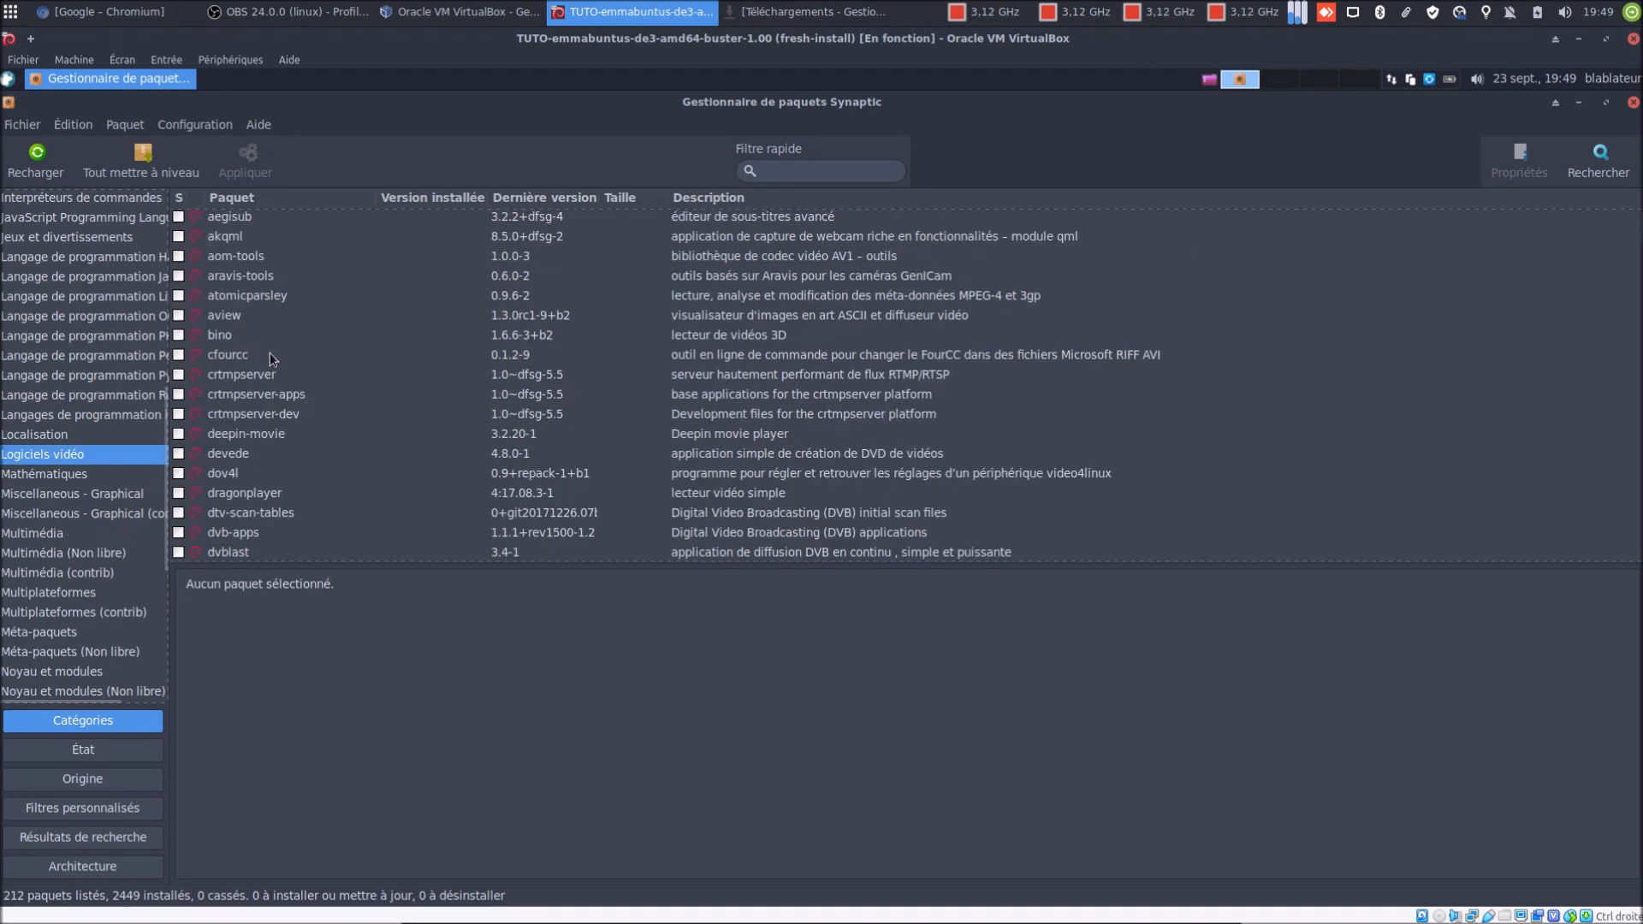
pyautogui.scroll(-5, 271, 357)
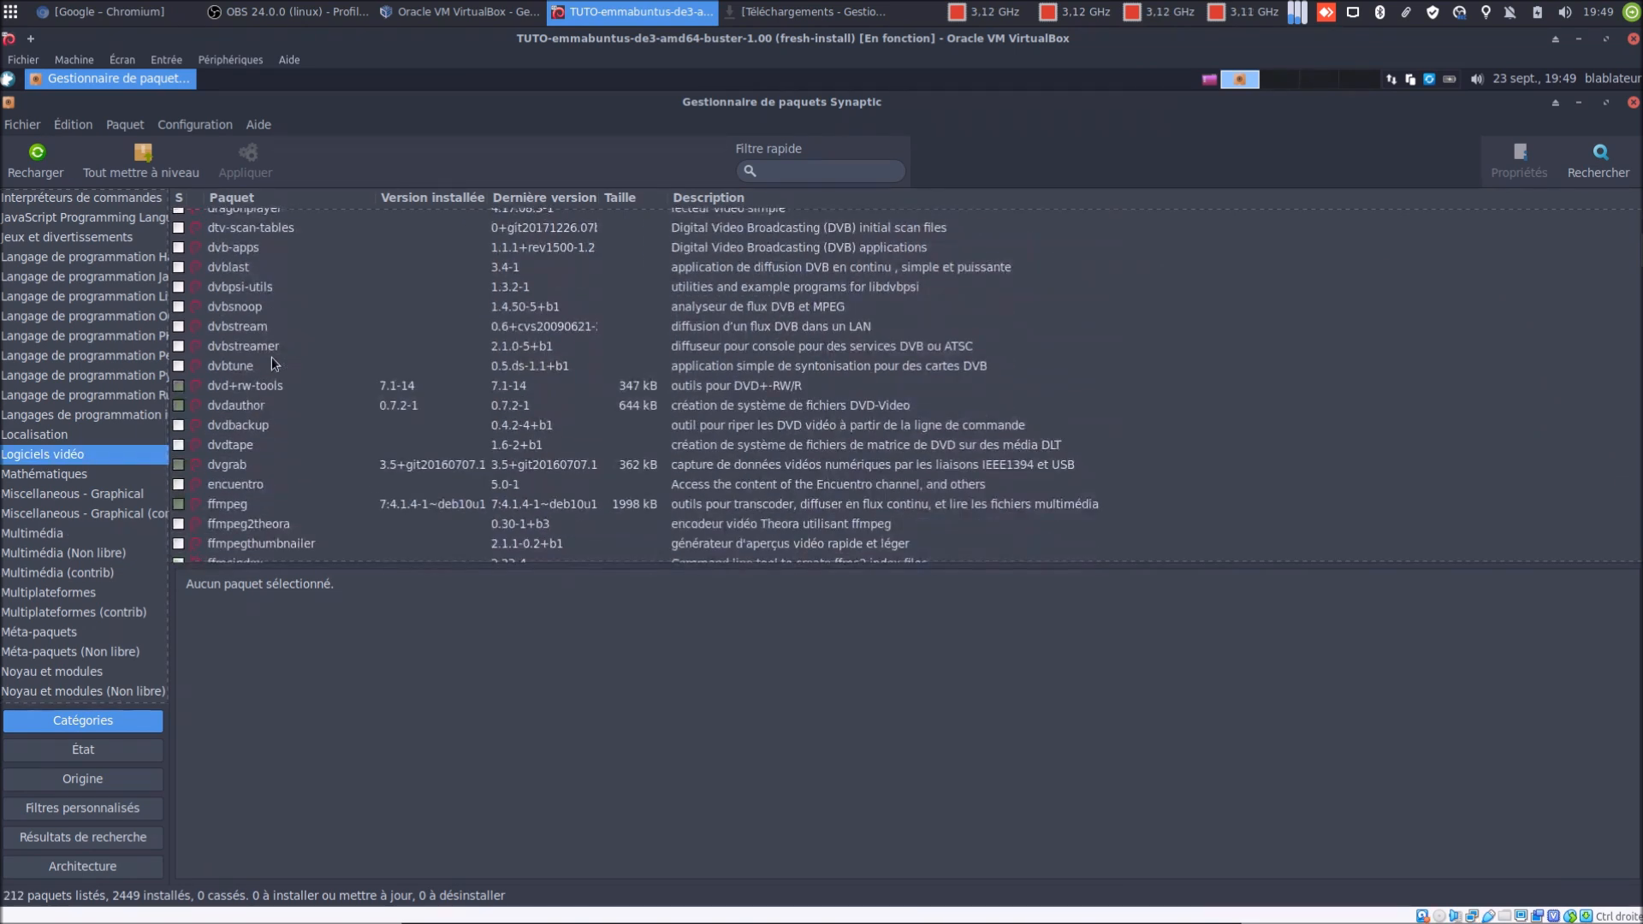
pyautogui.scroll(-4, 268, 368)
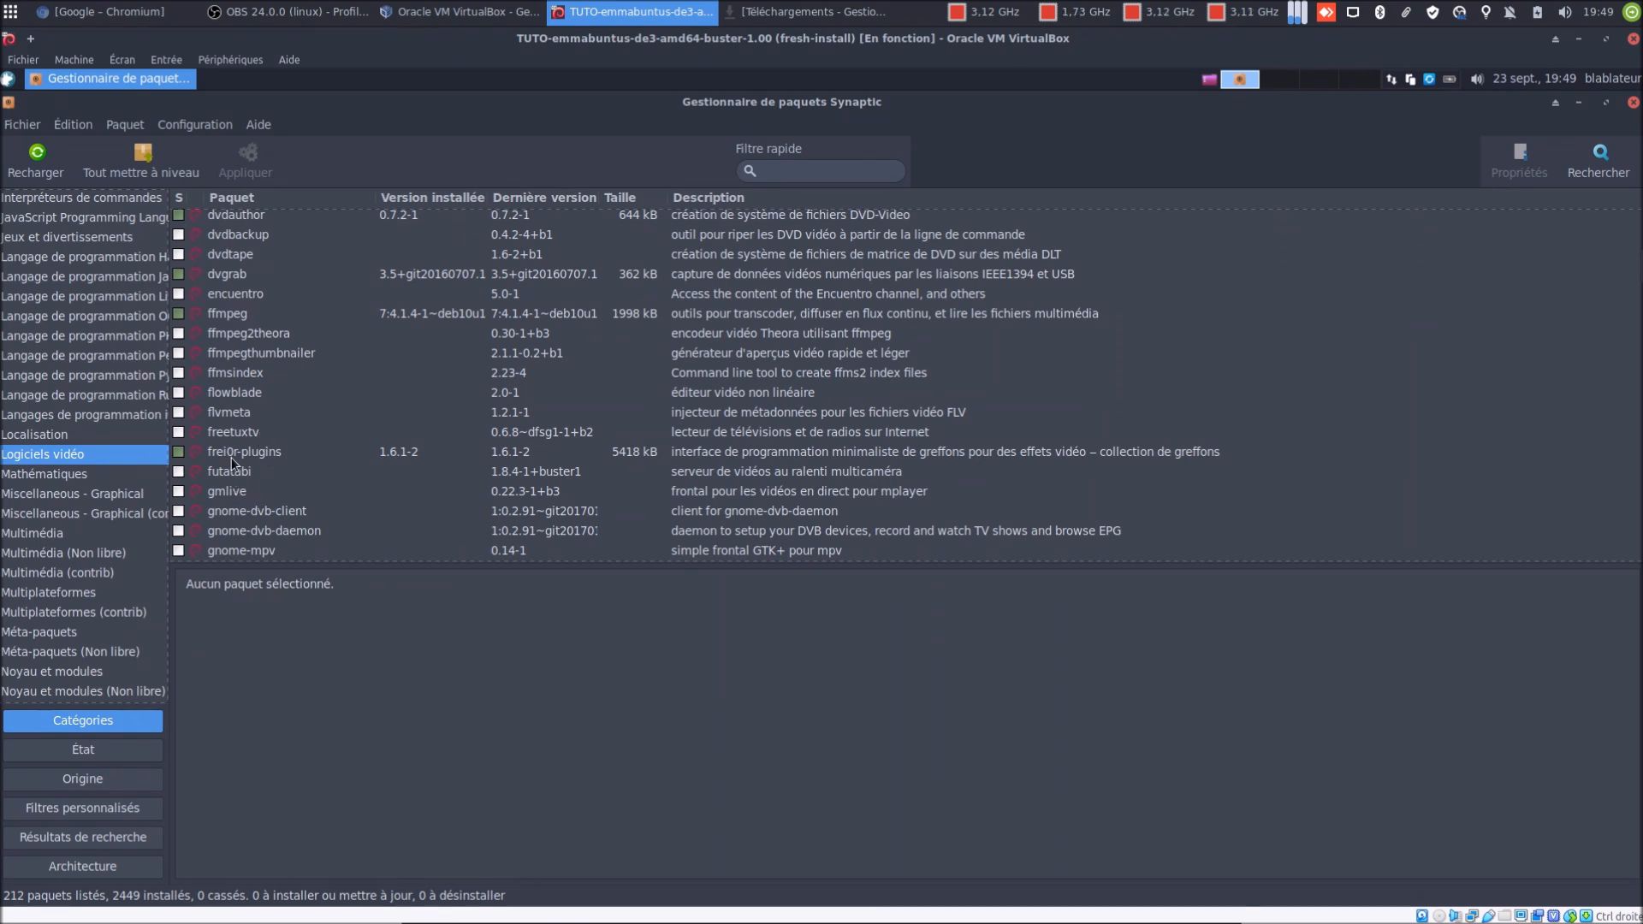
pyautogui.scroll(-4, 232, 462)
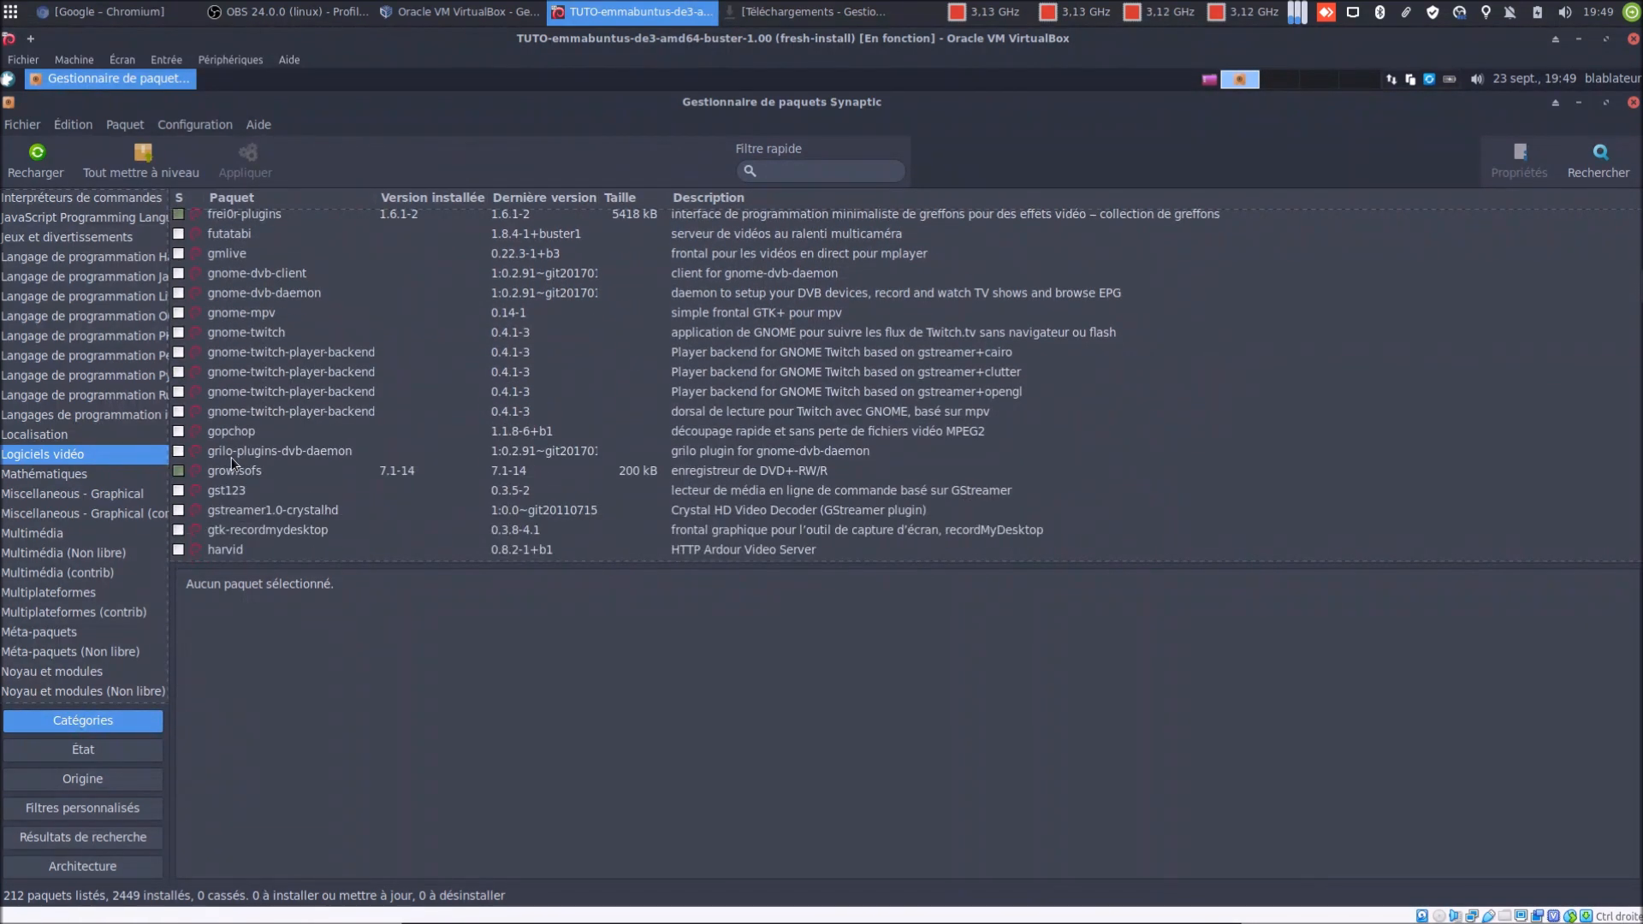
pyautogui.scroll(-4, 231, 463)
pyautogui.scroll(-2, 231, 457)
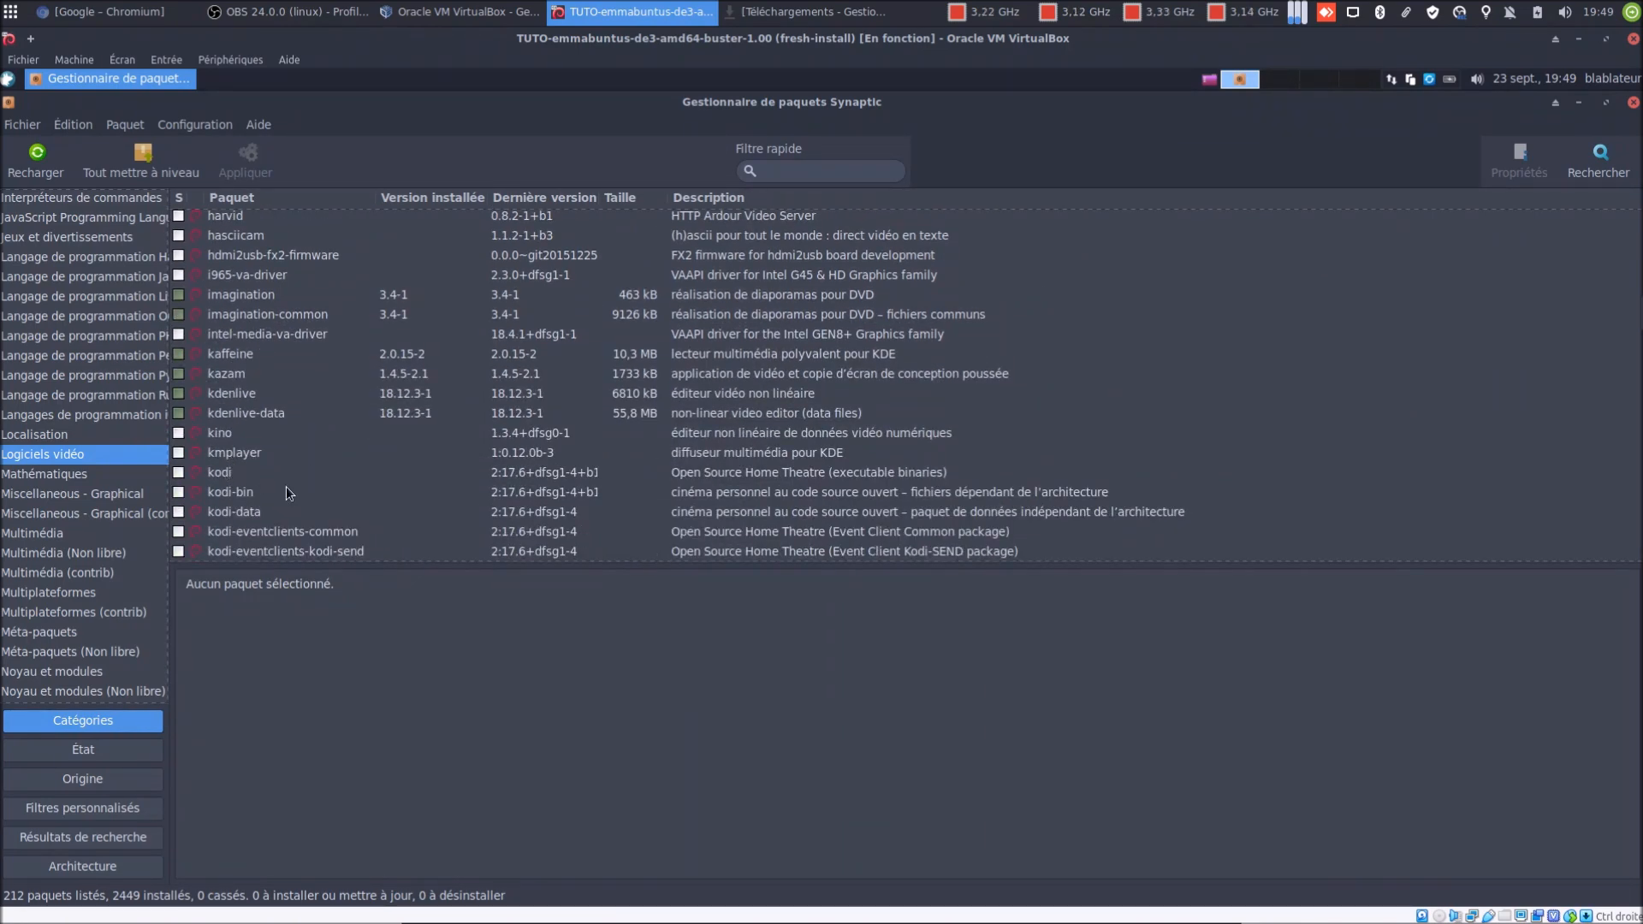
pyautogui.scroll(-5, 286, 492)
pyautogui.scroll(-2, 287, 489)
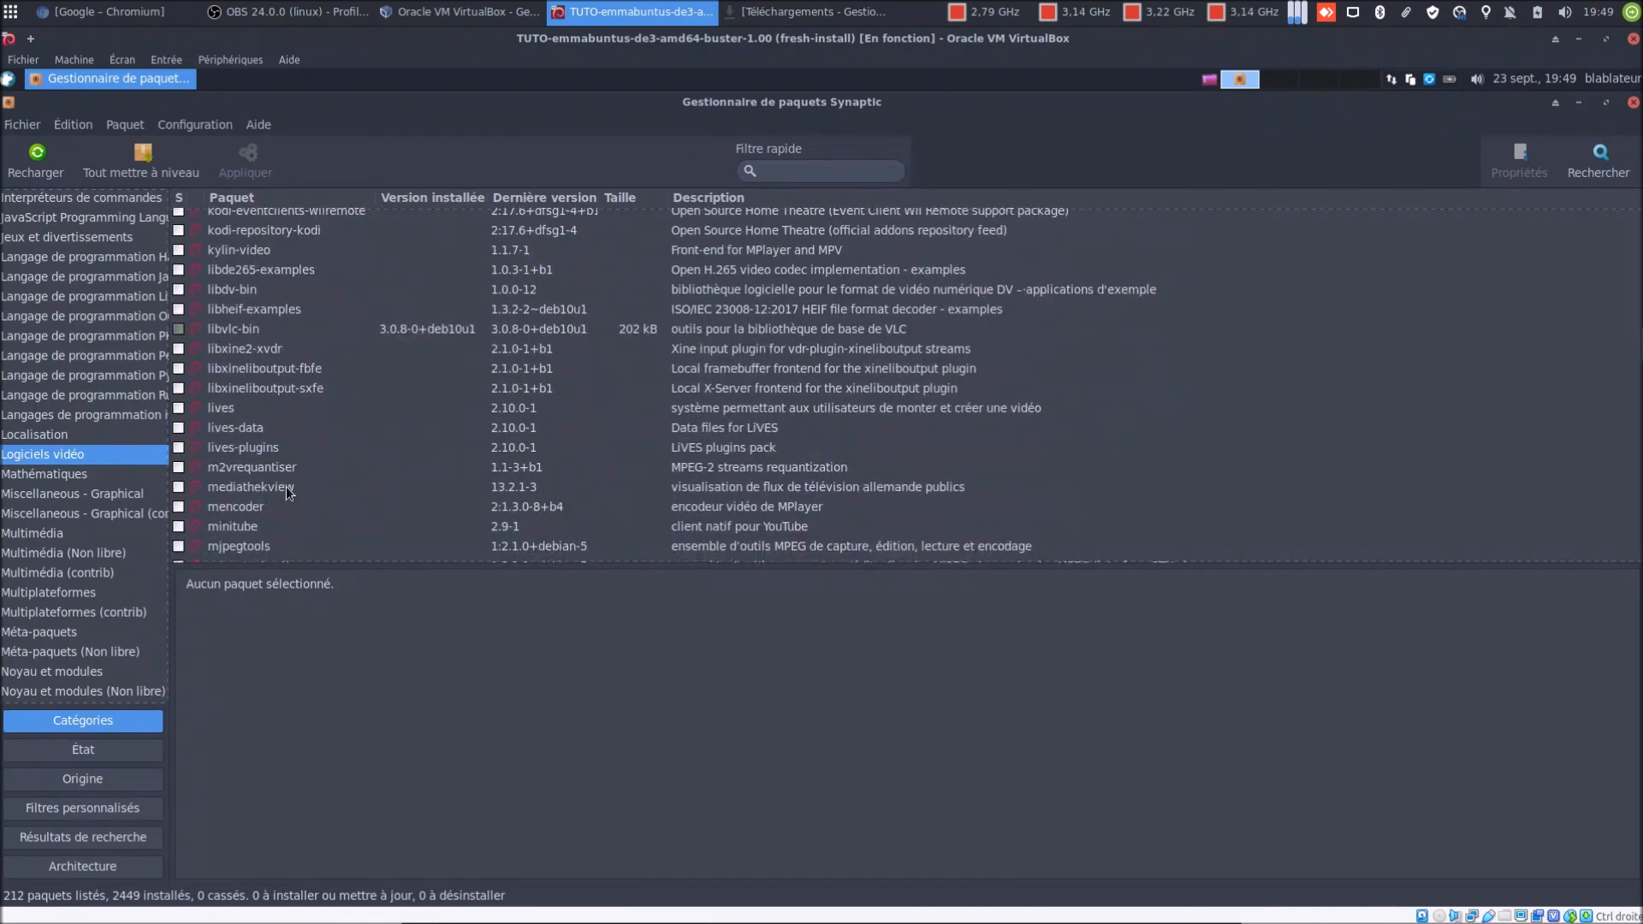
pyautogui.scroll(-2, 286, 486)
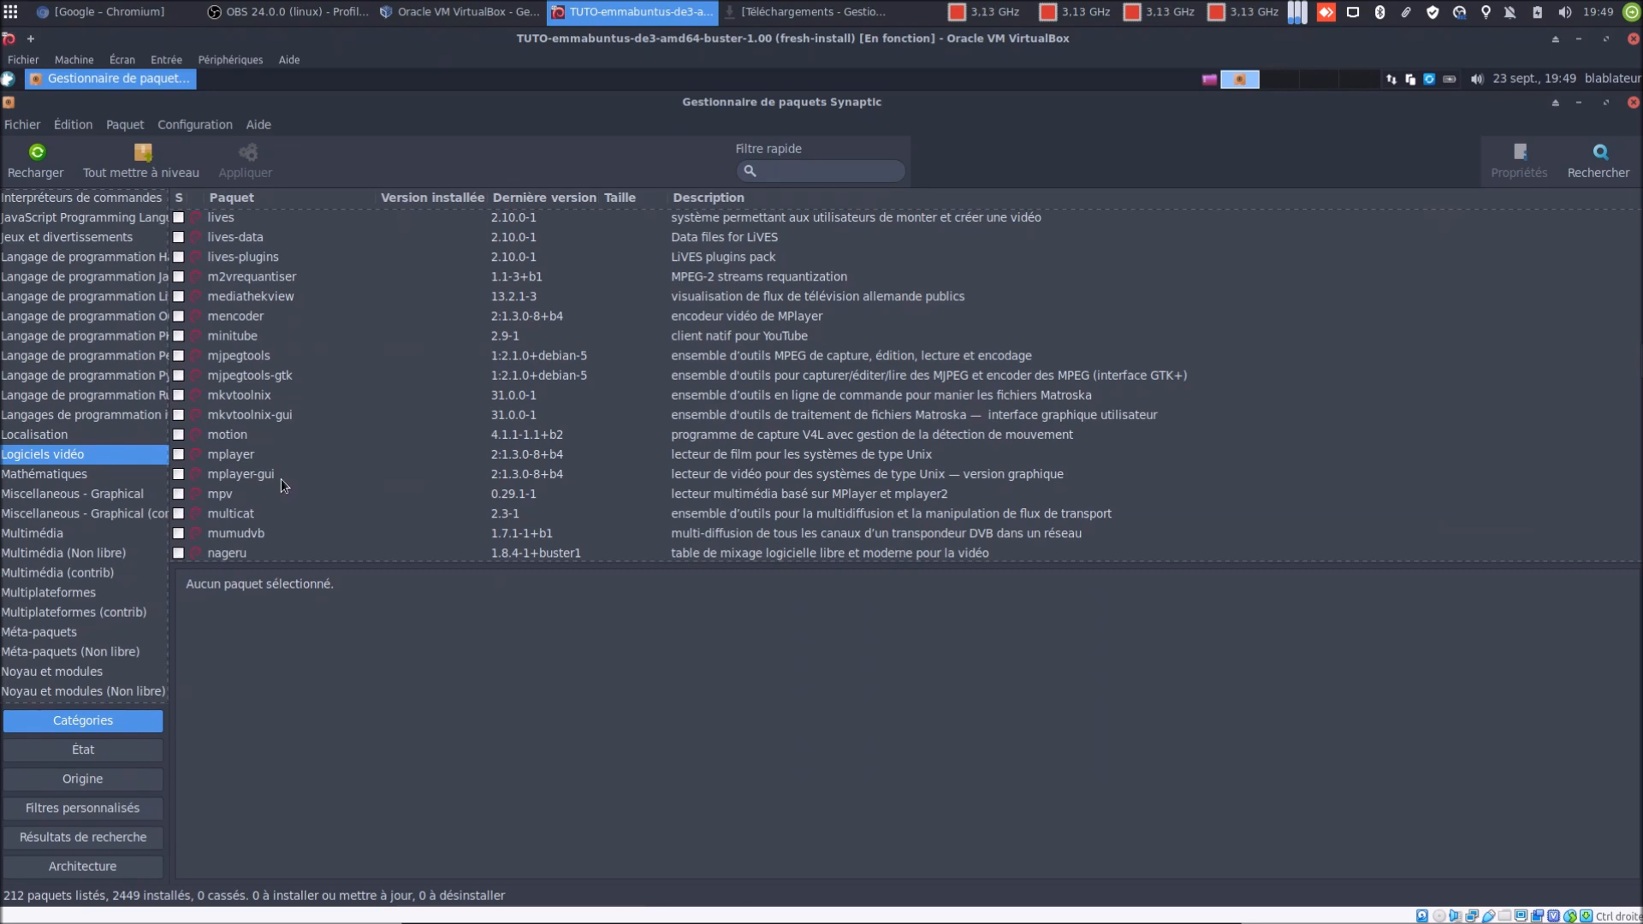
pyautogui.click(225, 496)
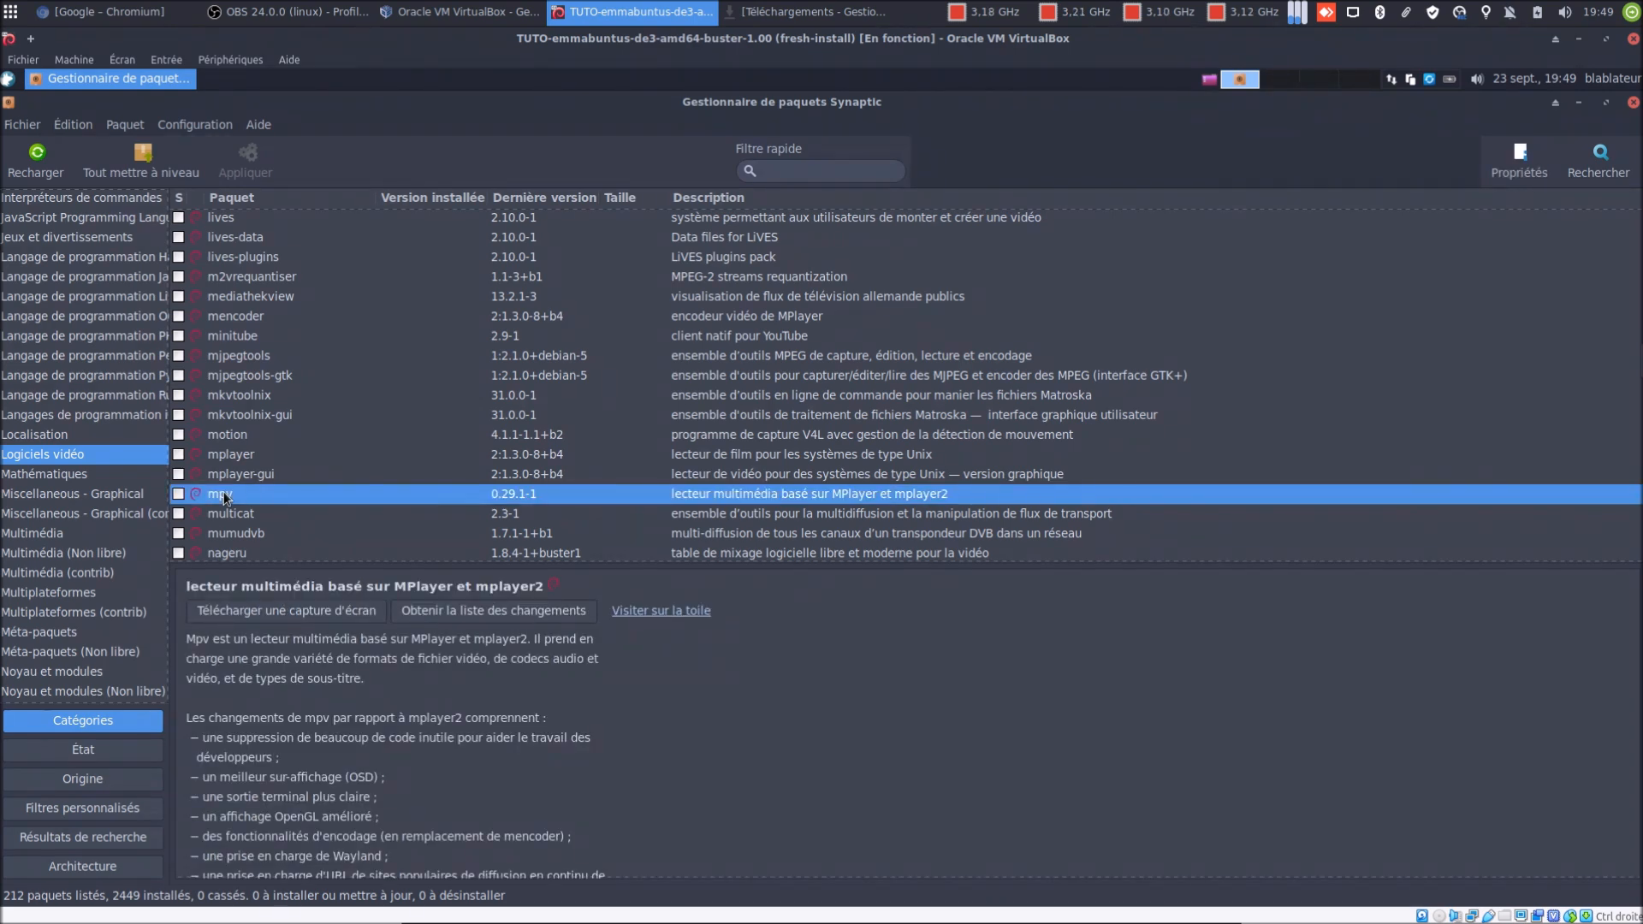
pyautogui.scroll(-2, 225, 496)
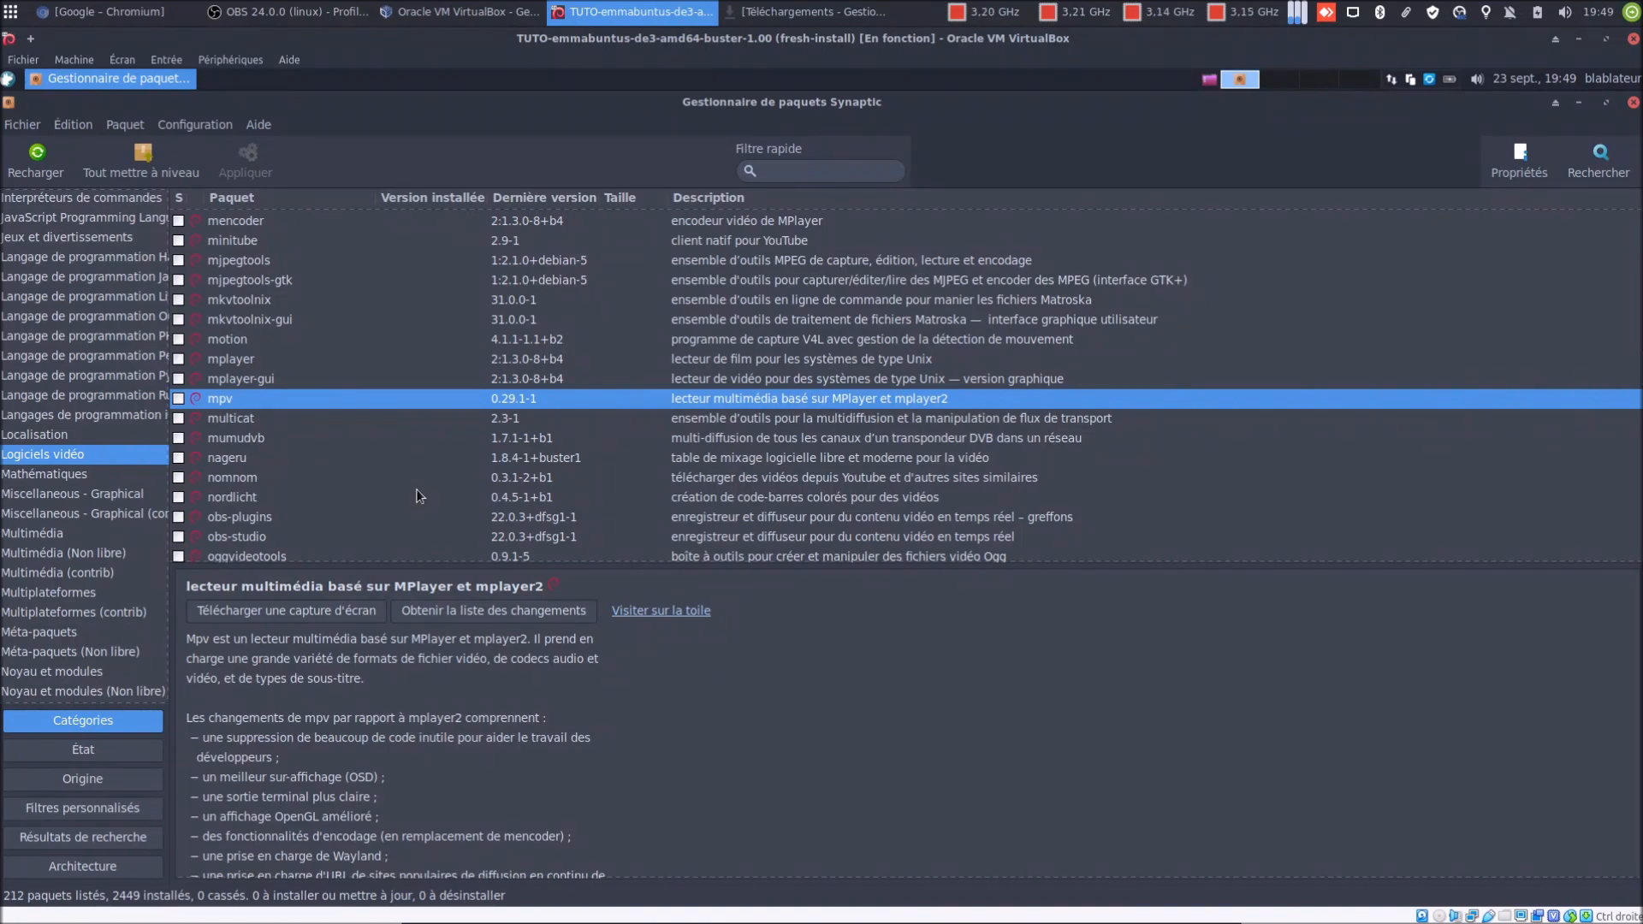
# Mark obs-studio for installation, accepting the extra packages it requires
pyautogui.click(248, 538)
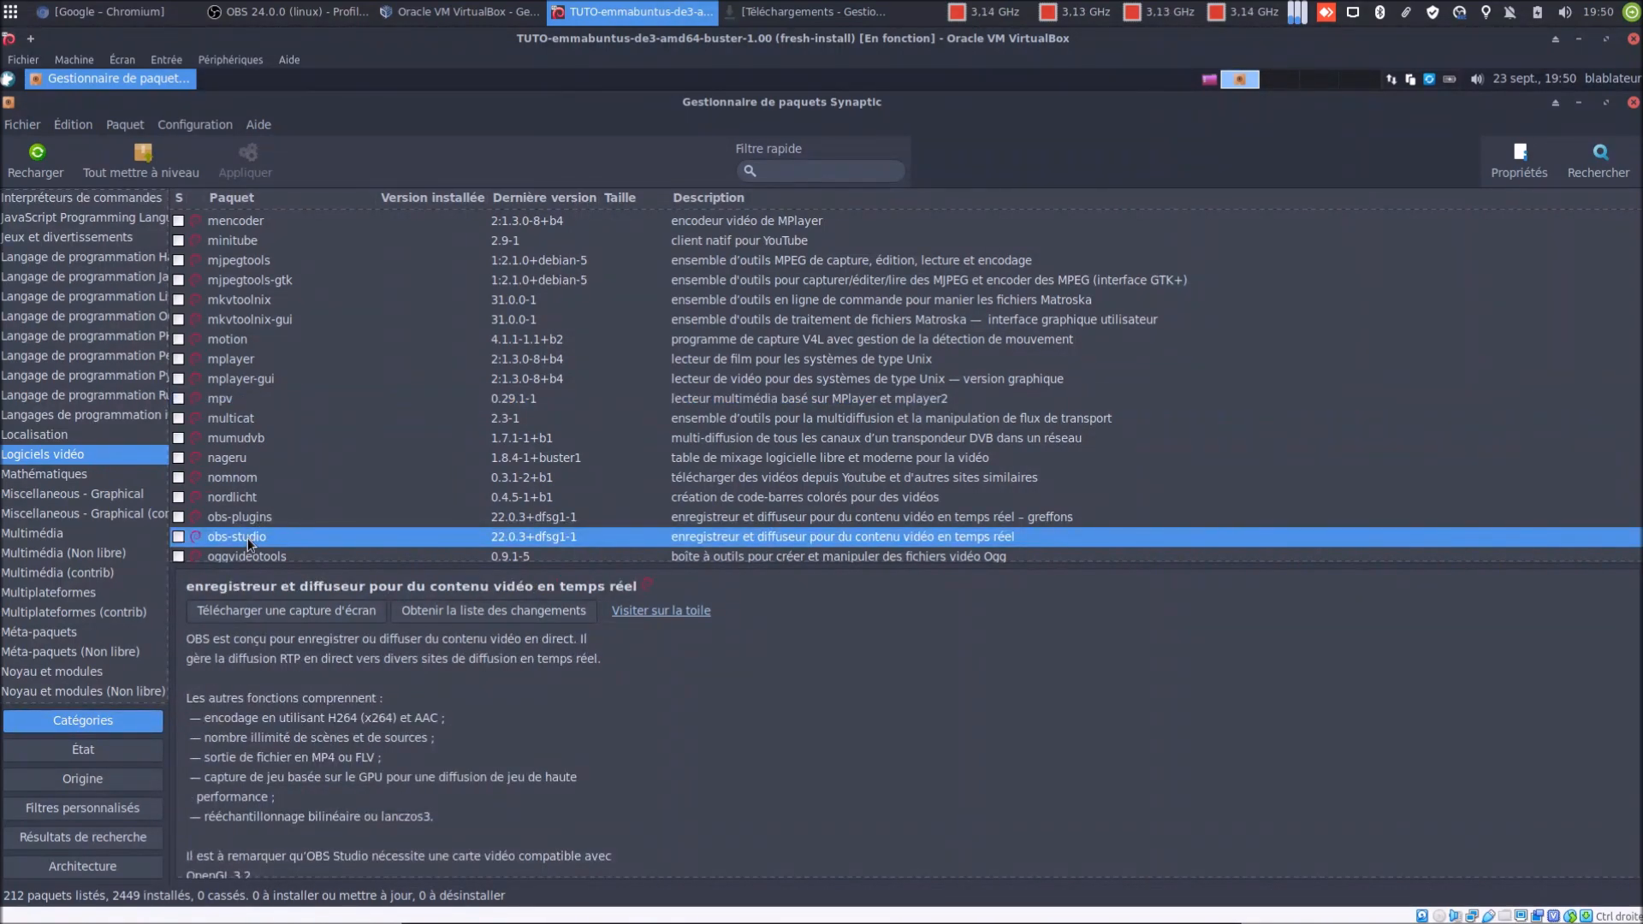
pyautogui.rightClick(245, 535)
pyautogui.click(282, 563)
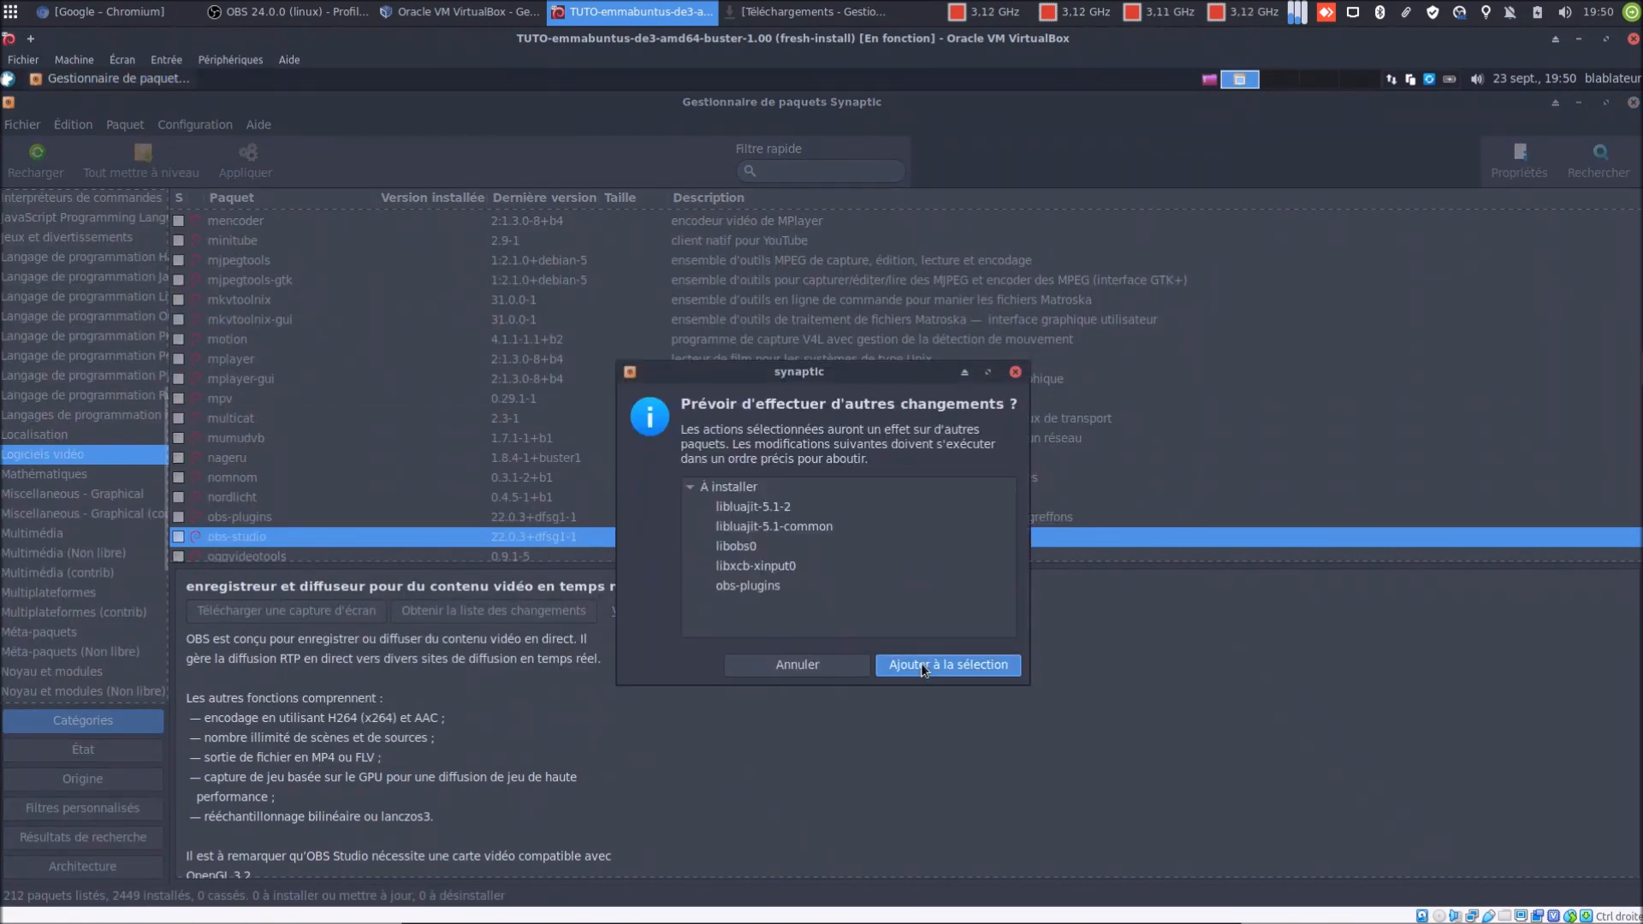
pyautogui.click(920, 664)
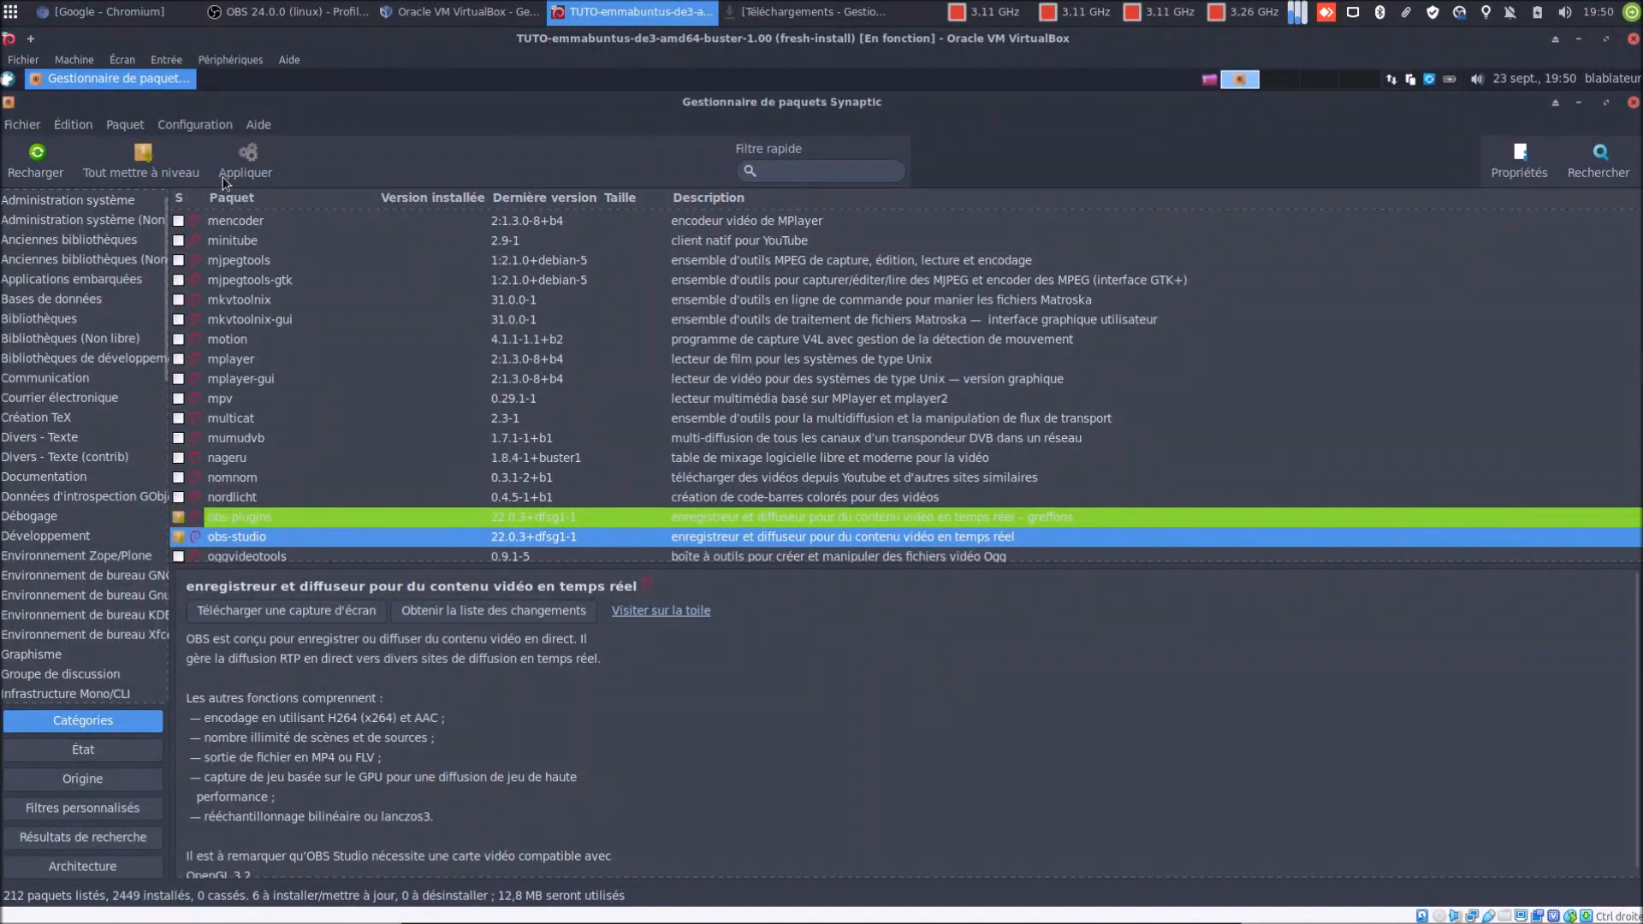
# Apply and confirm the six-package installation, showing the detailed output
pyautogui.click(243, 164)
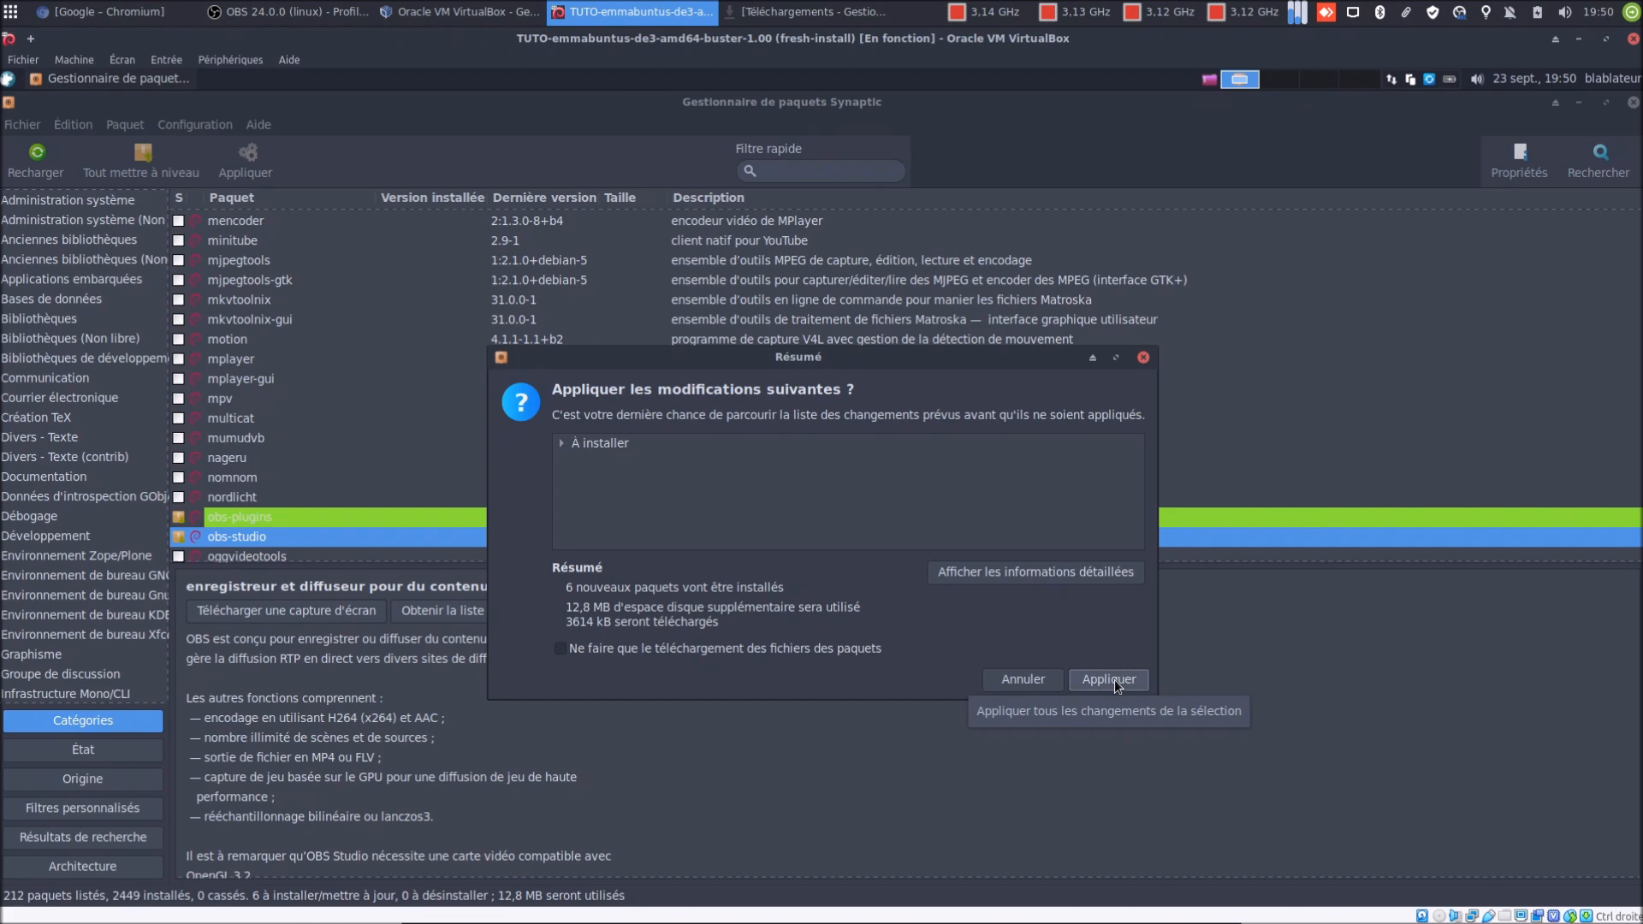
pyautogui.click(1109, 680)
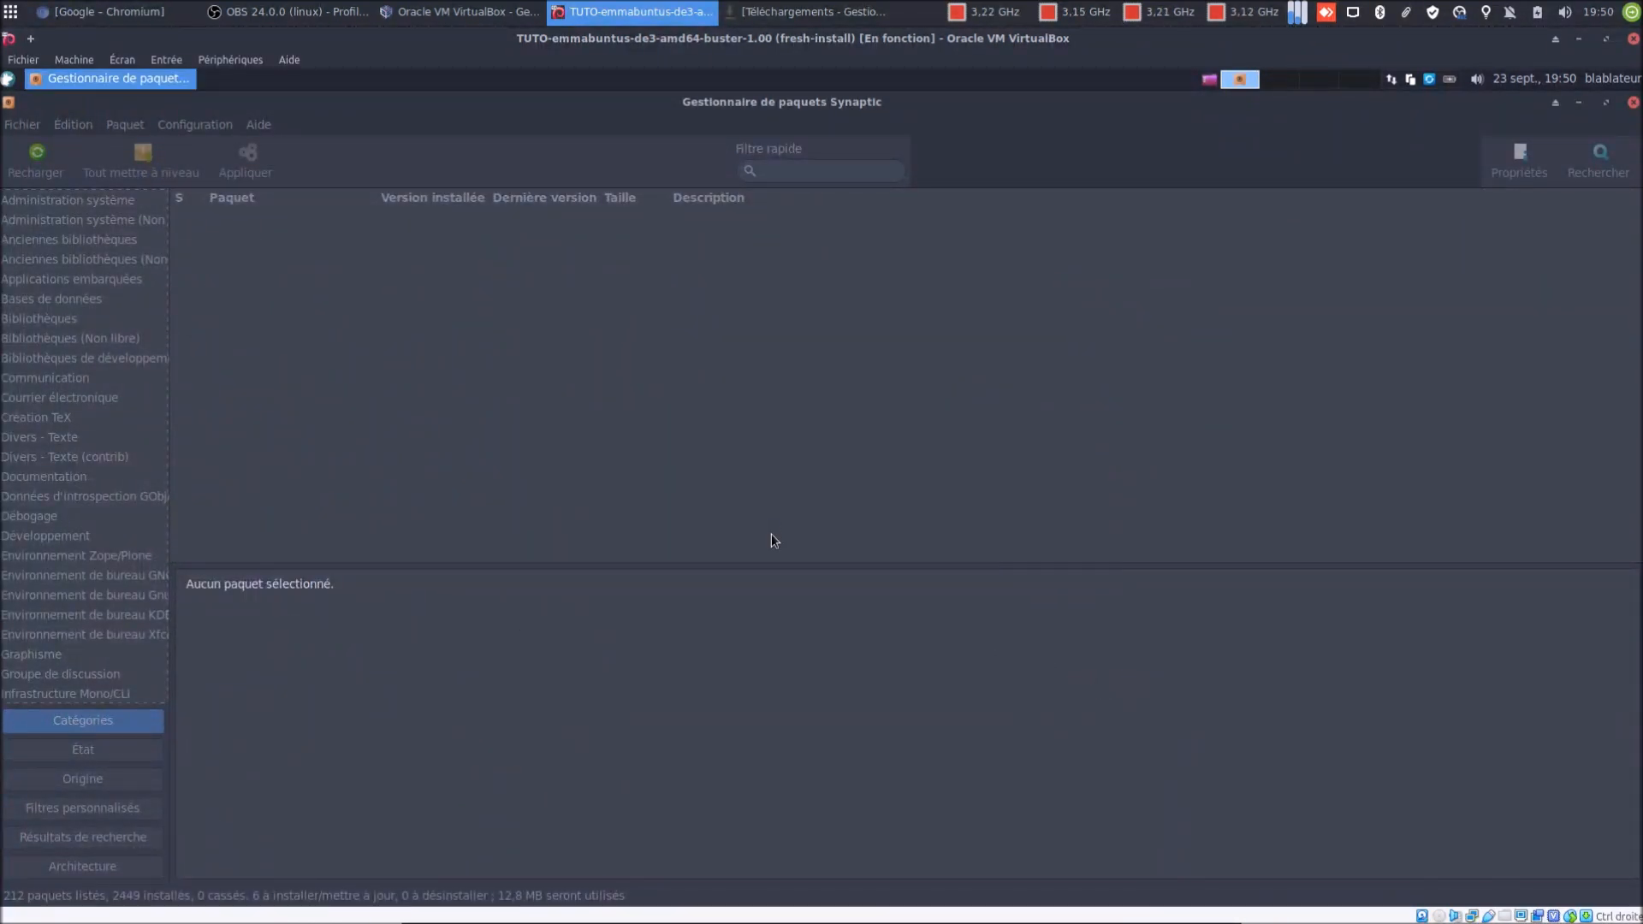
pyautogui.click(642, 578)
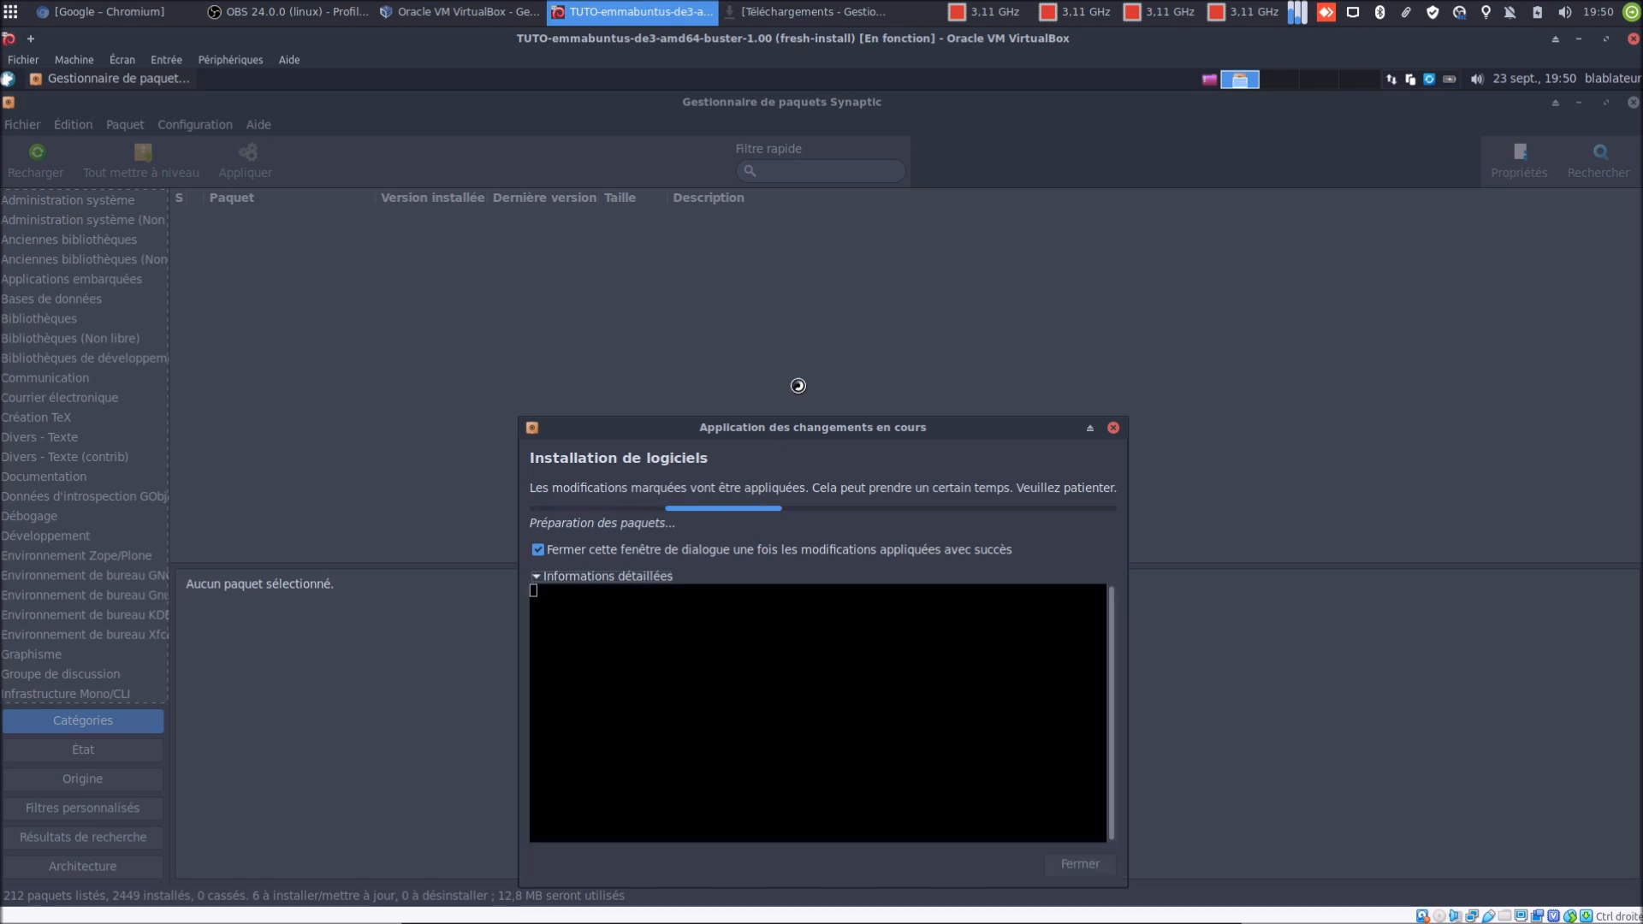
pyautogui.moveTo(803, 427); pyautogui.dragTo(786, 326)
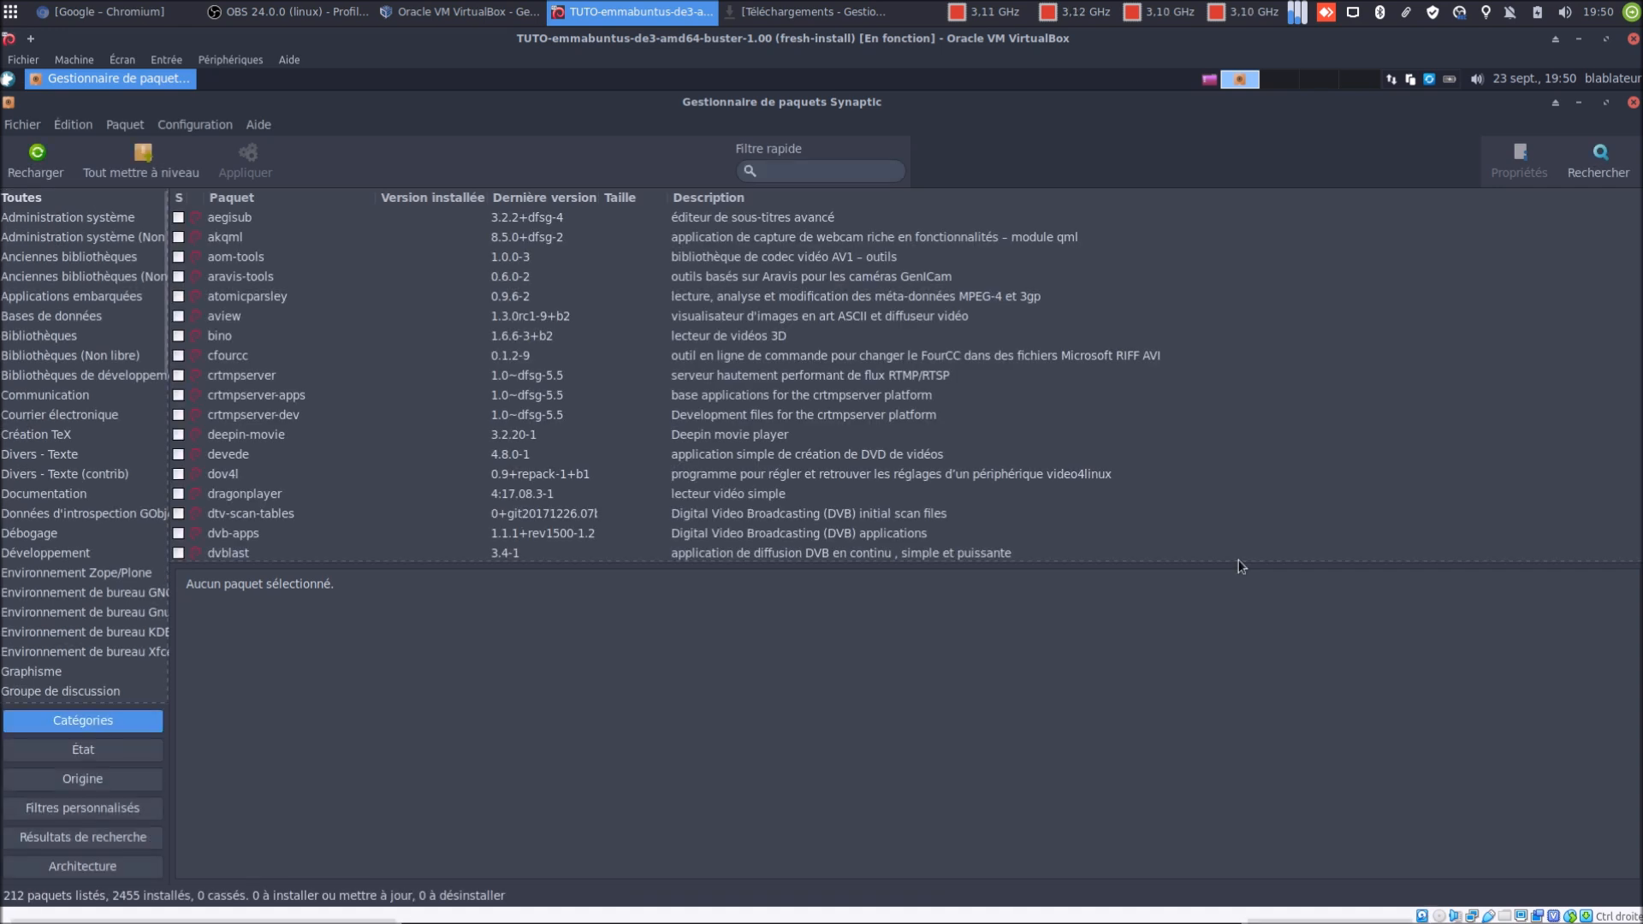
# Close Synaptic and launch OBS via an 'obs' search in the applications list
pyautogui.click(1633, 102)
pyautogui.click(12, 86)
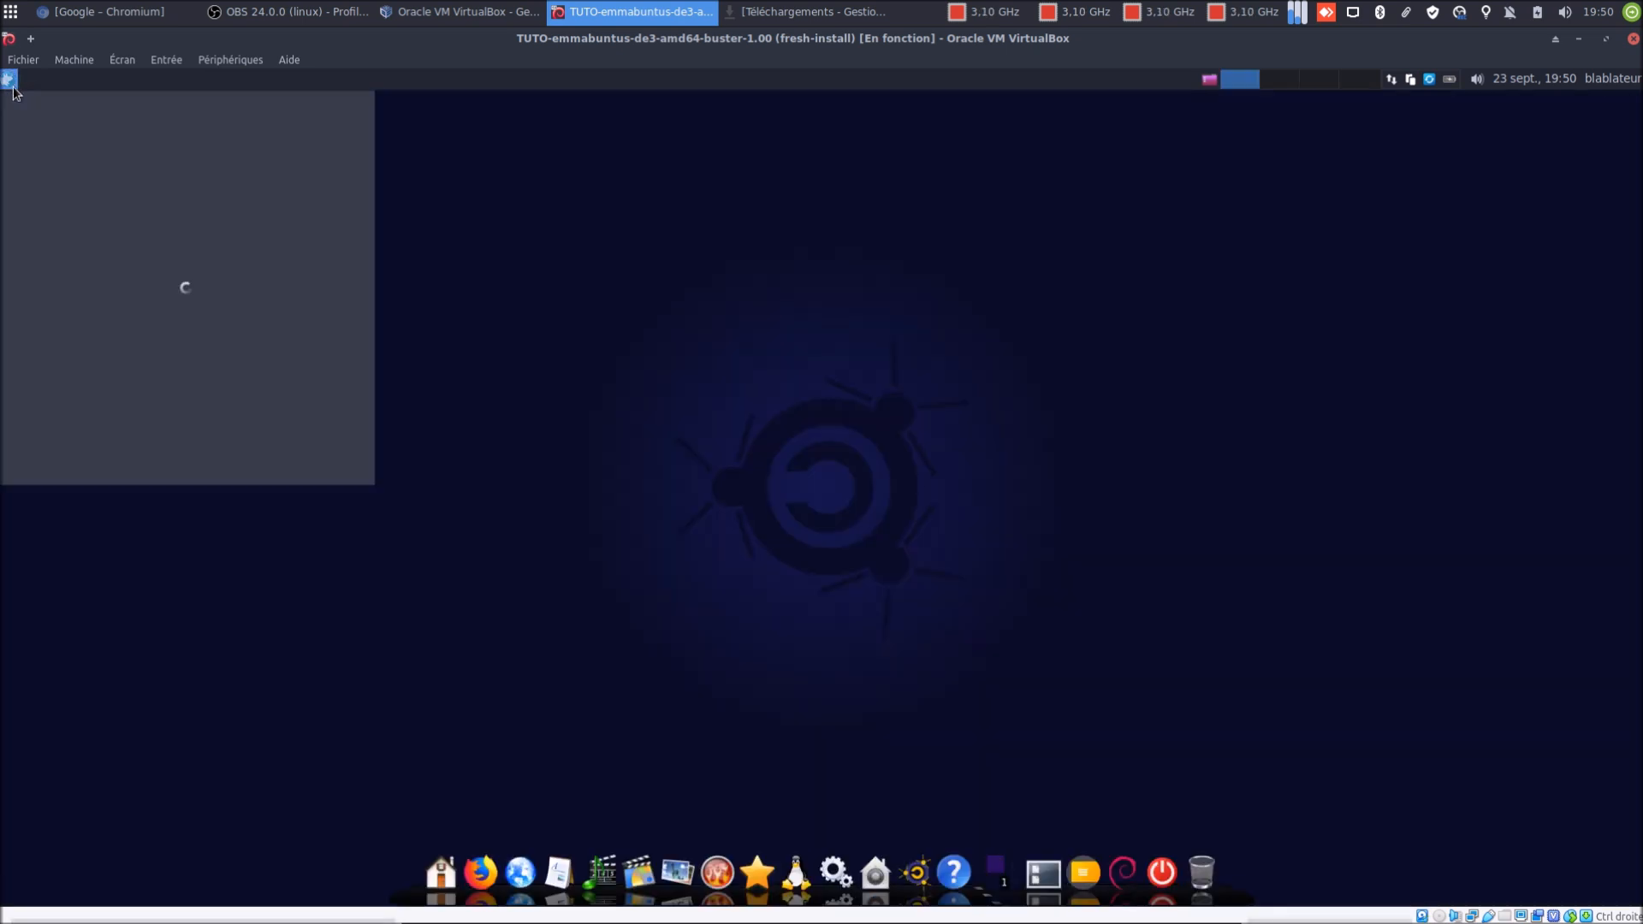
pyautogui.write('obs')
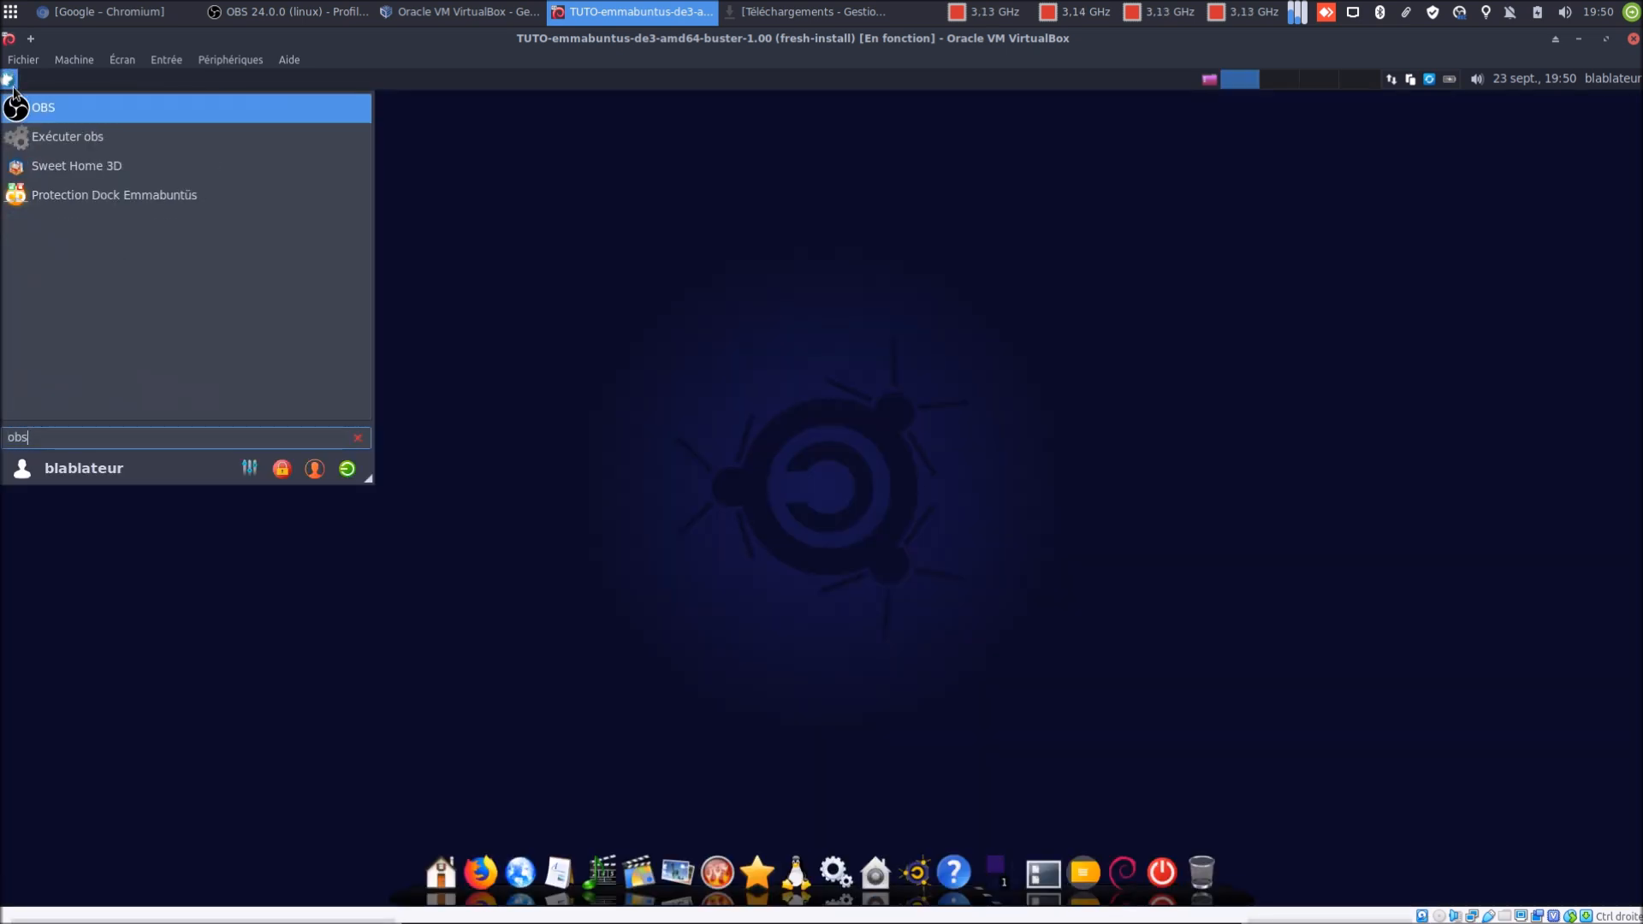
pyautogui.press('Return')
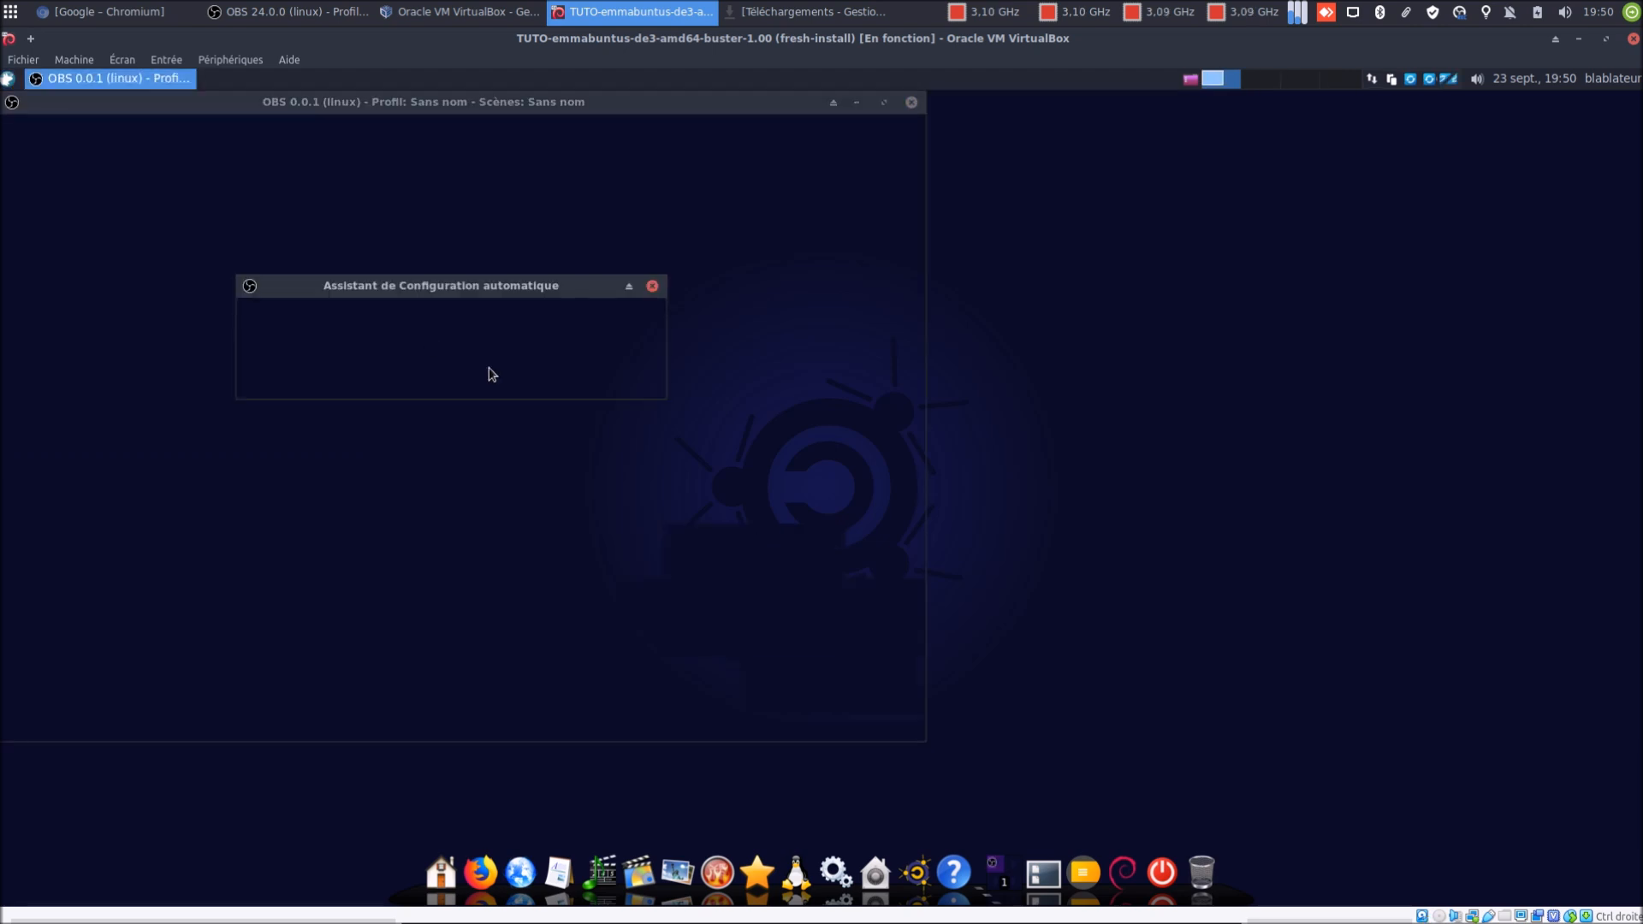
# Decline the OBS auto-configuration wizard, close OBS, and reopen the applications list
pyautogui.click(532, 374)
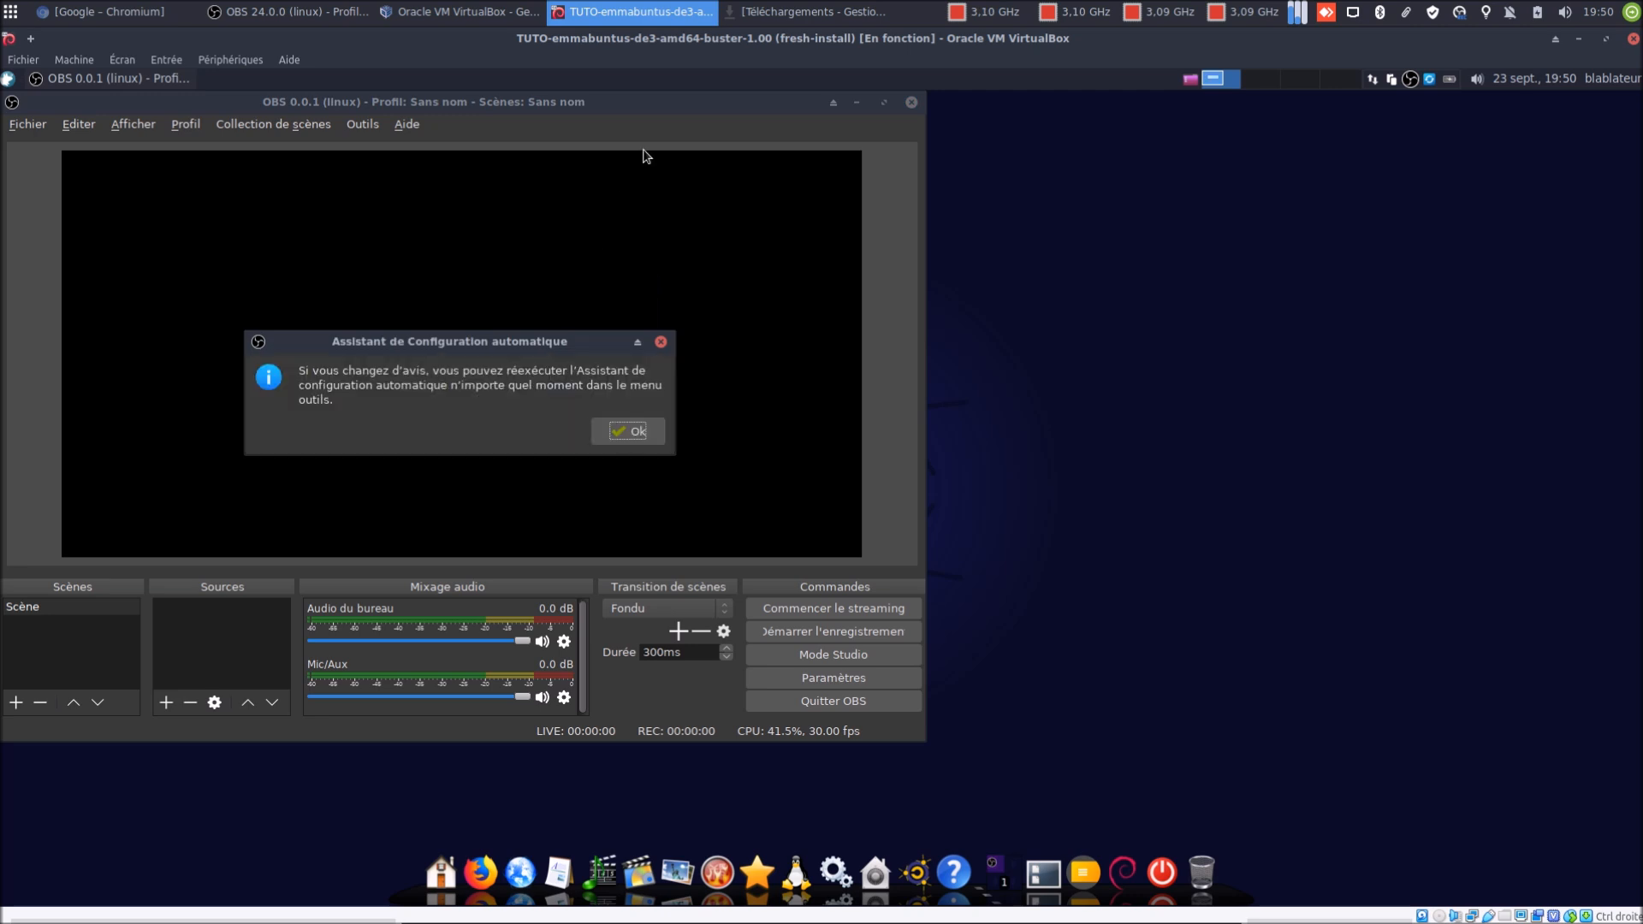
pyautogui.click(621, 433)
pyautogui.moveTo(808, 113); pyautogui.dragTo(1022, 139)
pyautogui.click(1126, 129)
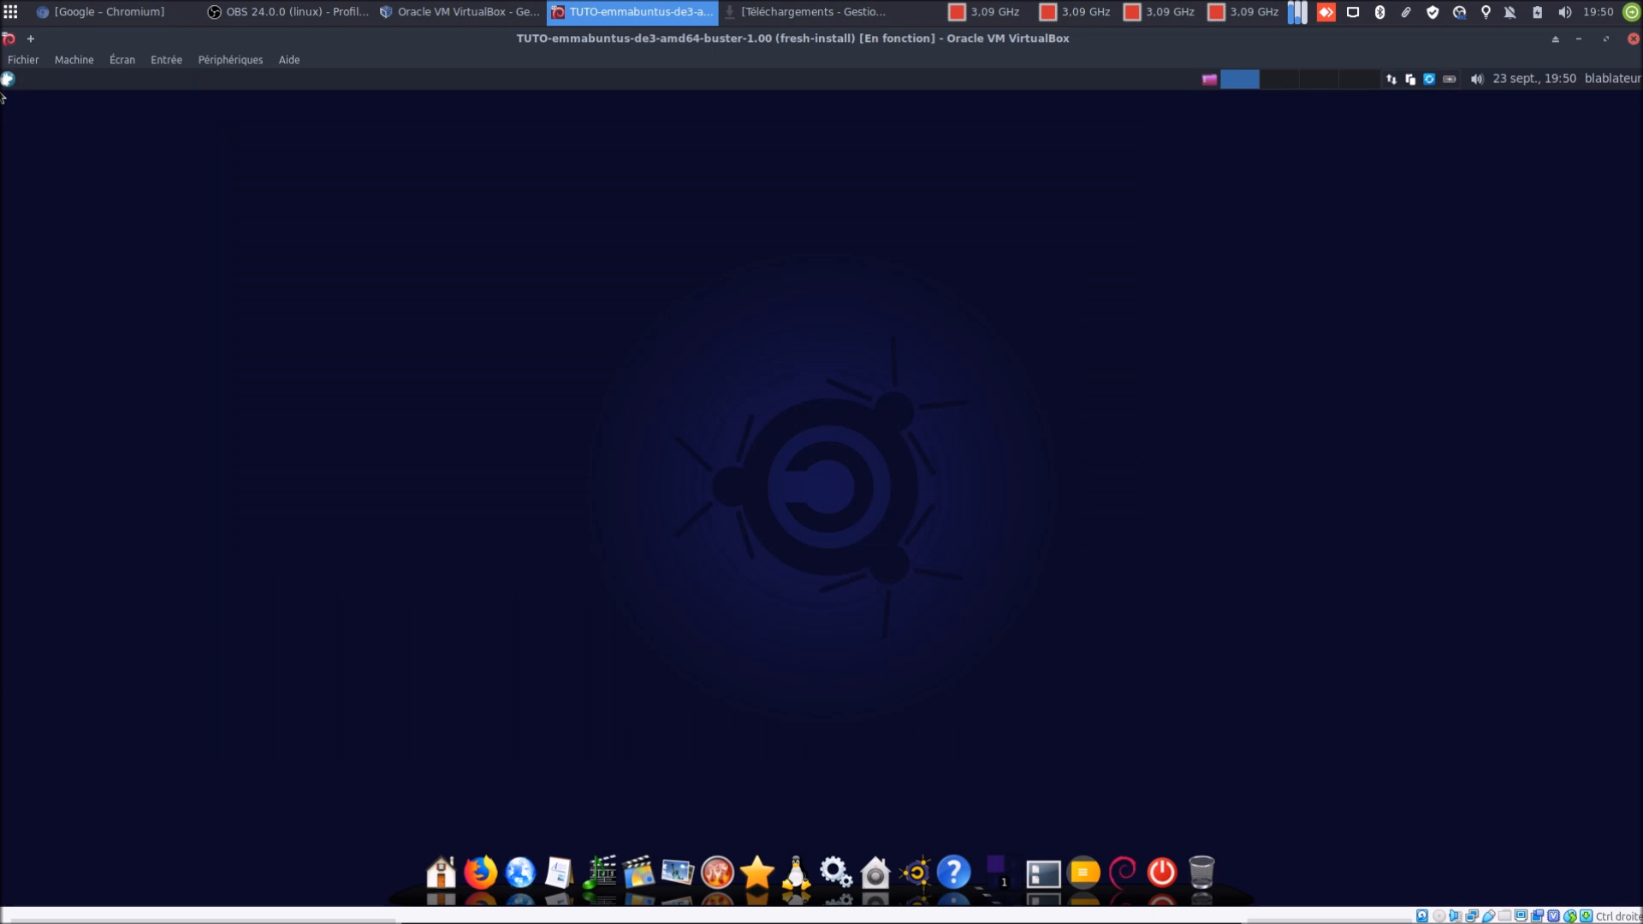
pyautogui.click(5, 82)
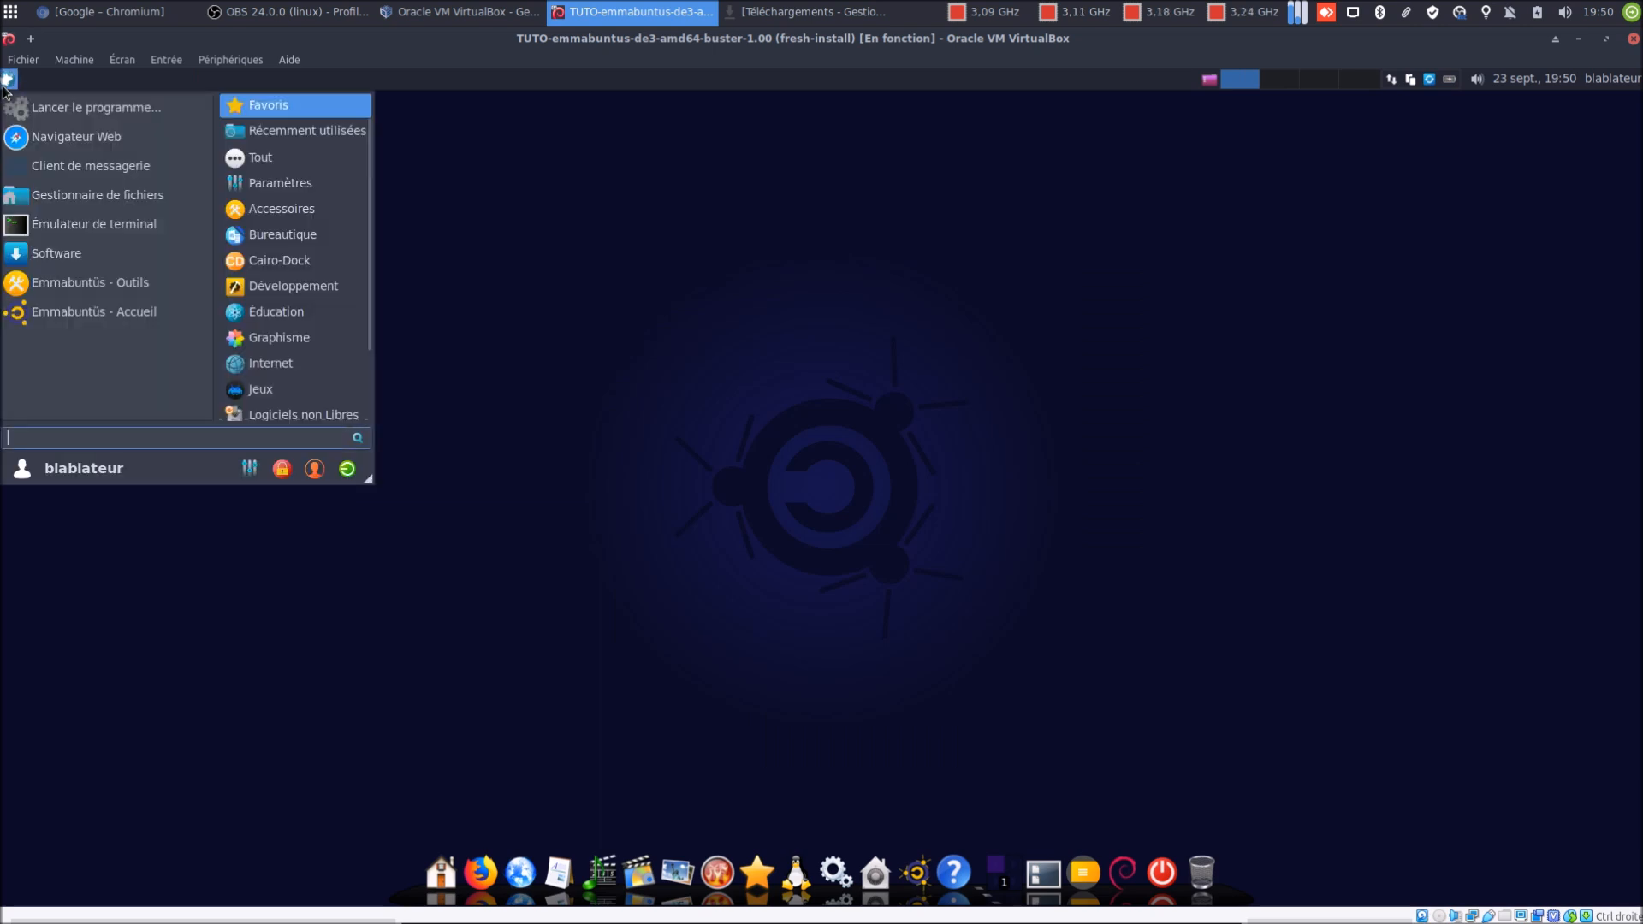
# Relaunch Synaptic via a 'syn' search and enter the administrator password
pyautogui.write('suna')
pyautogui.press('BackSpace')
pyautogui.press('BackSpace')
pyautogui.press('BackSpace')
pyautogui.press('BackSpace')
pyautogui.write('syn')
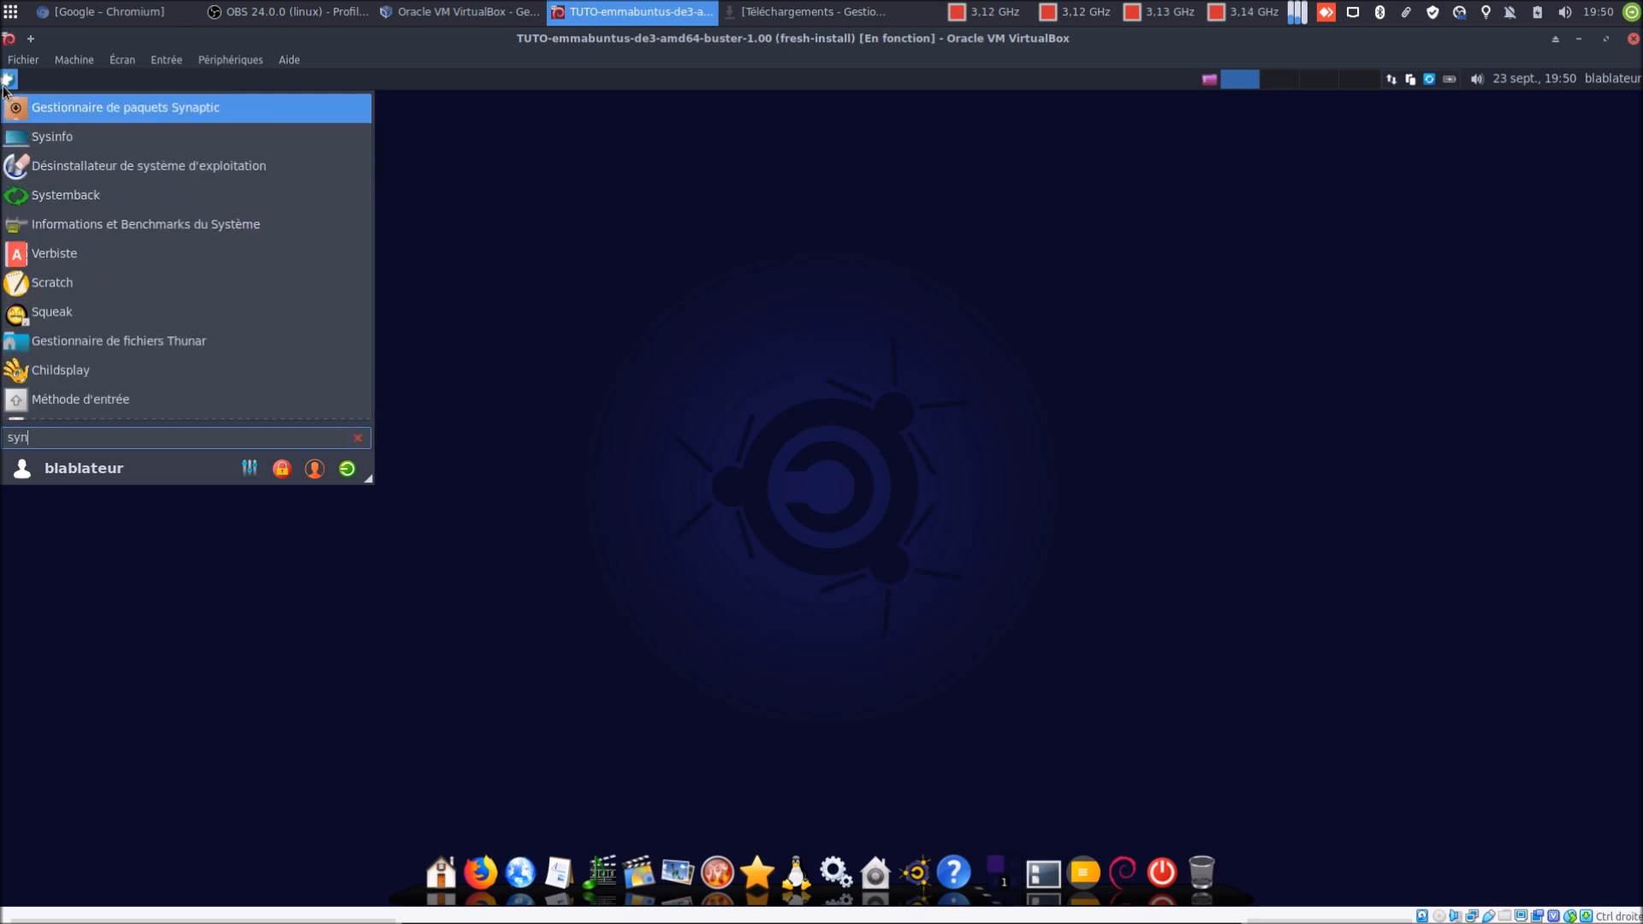
pyautogui.press('Return')
pyautogui.write('••••••')
pyautogui.press('Return')
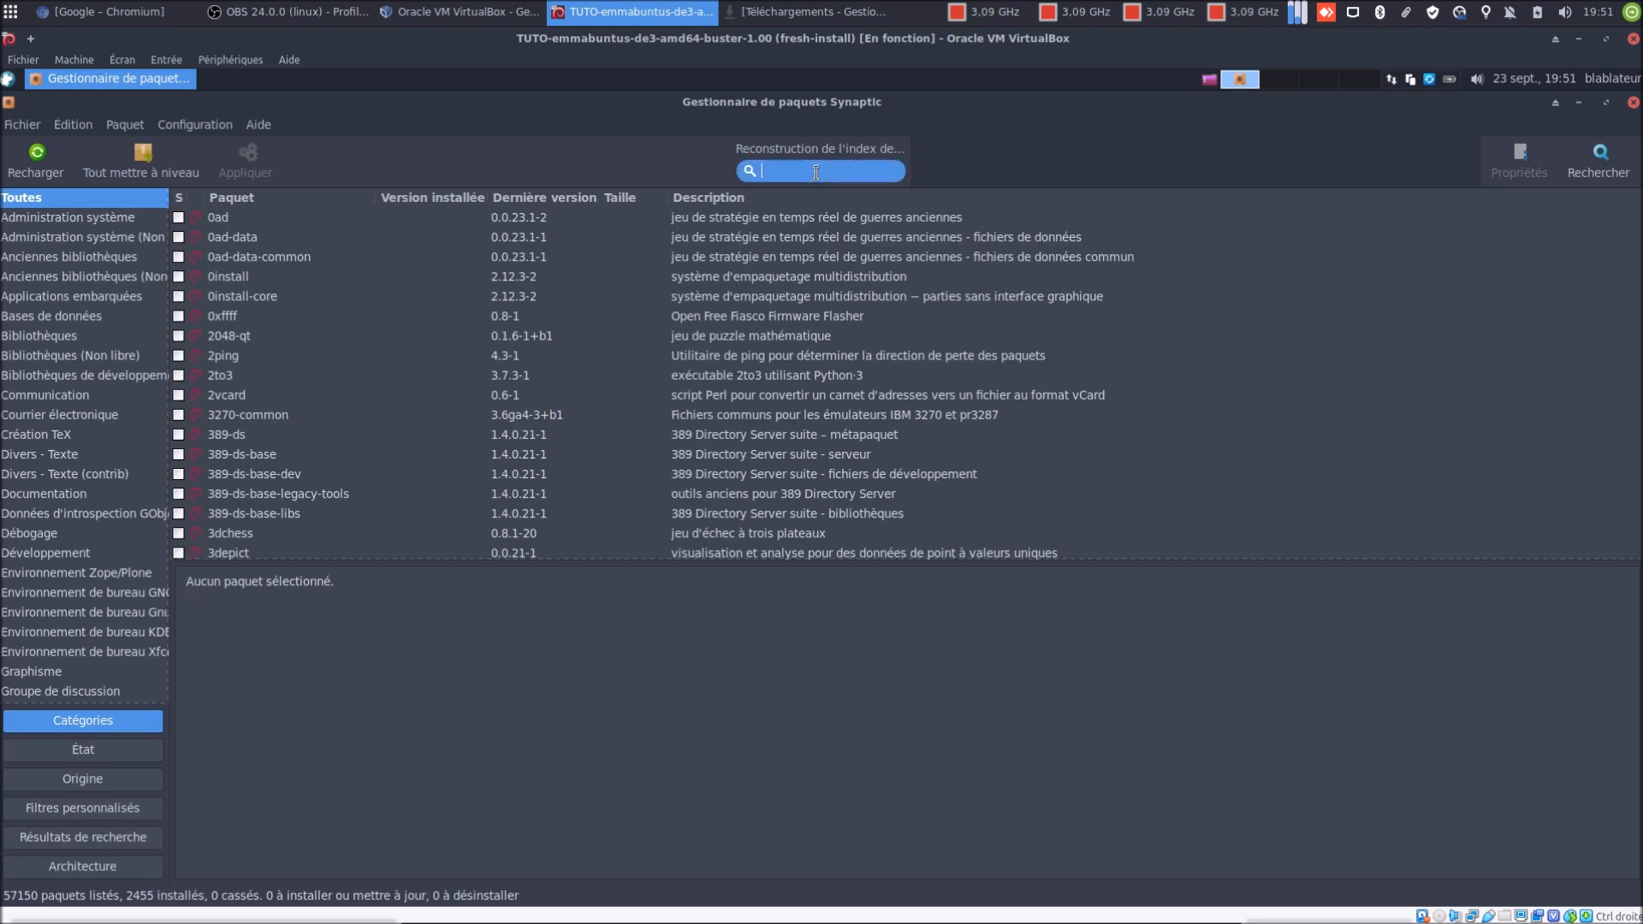
# Mark obs-studio for complete removal and obs-plugins for removal, then apply the uninstall
pyautogui.write('obs')
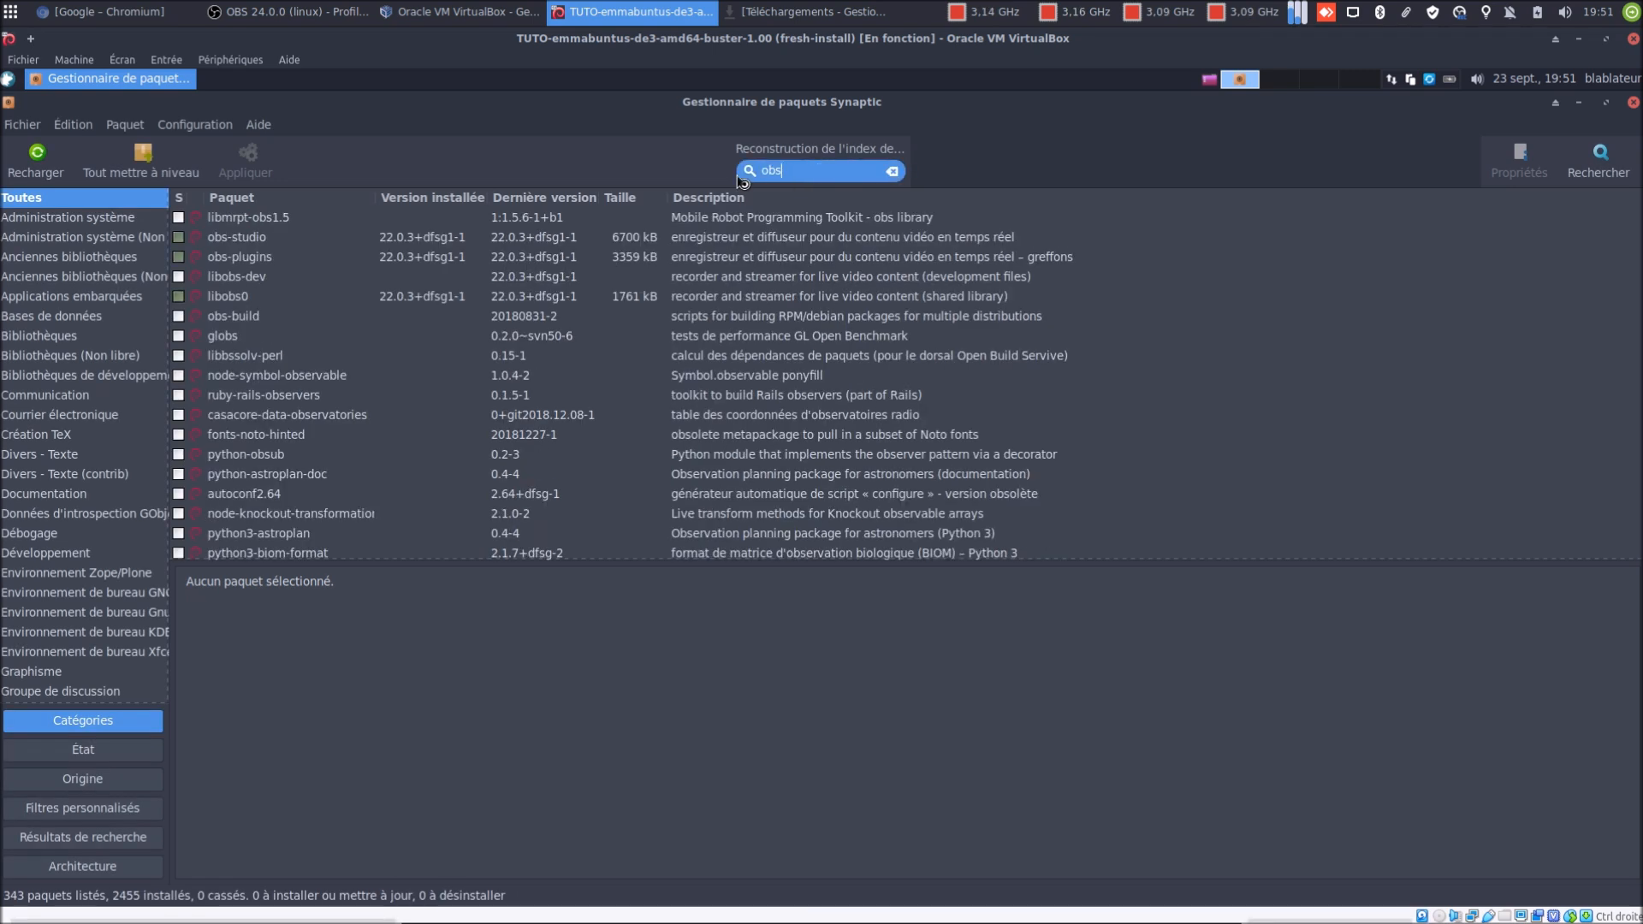
pyautogui.rightClick(247, 240)
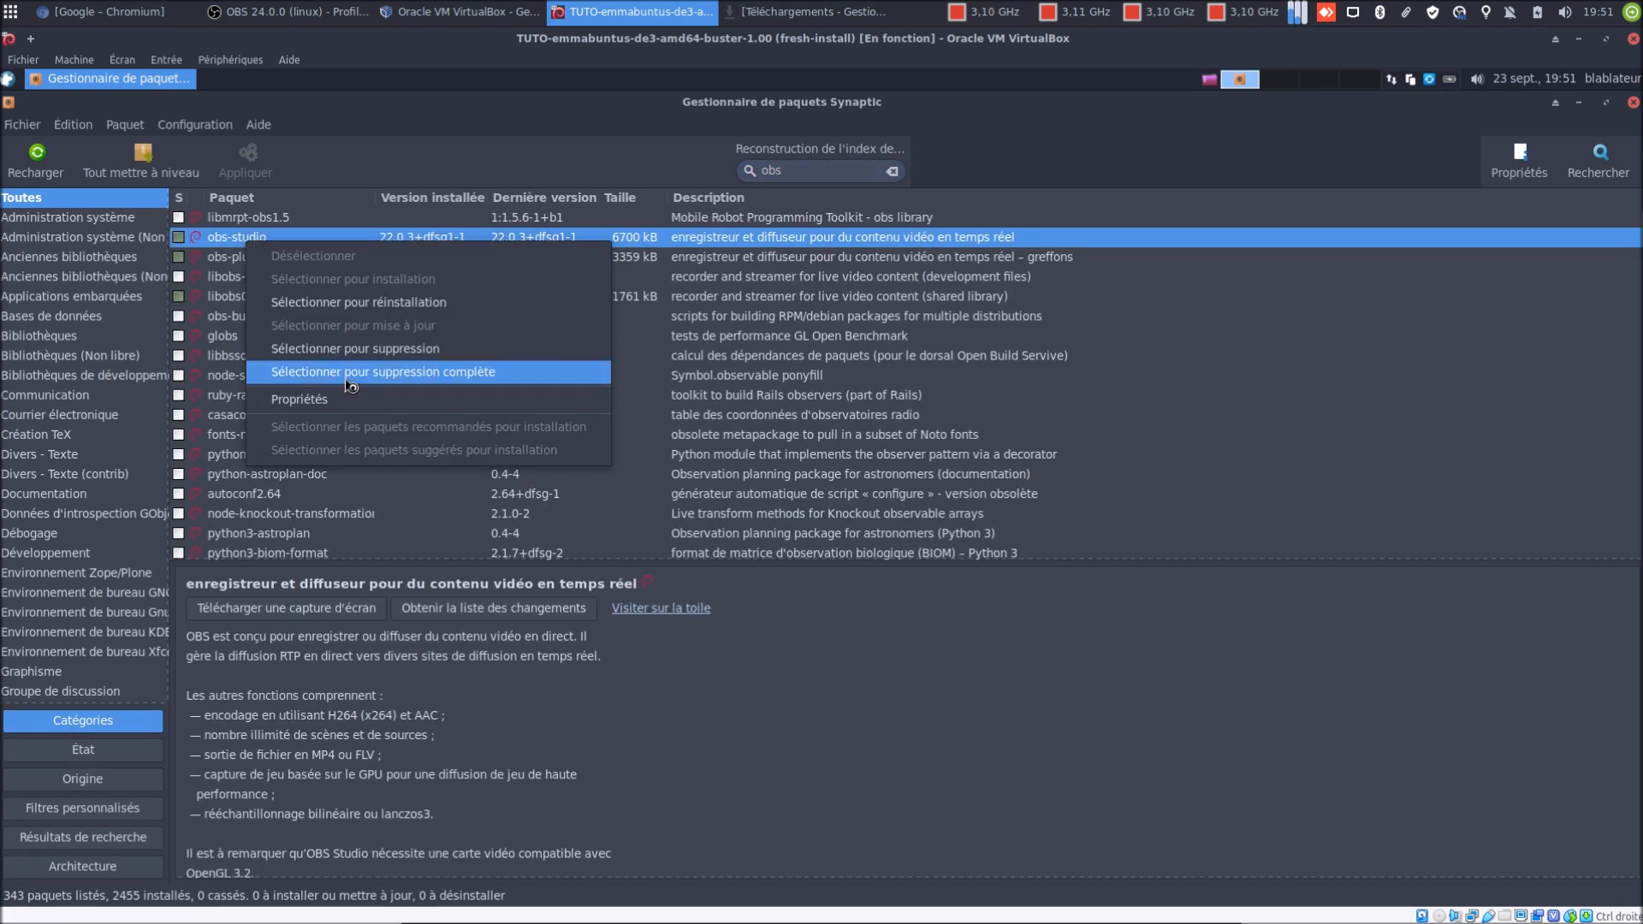
pyautogui.press('Escape')
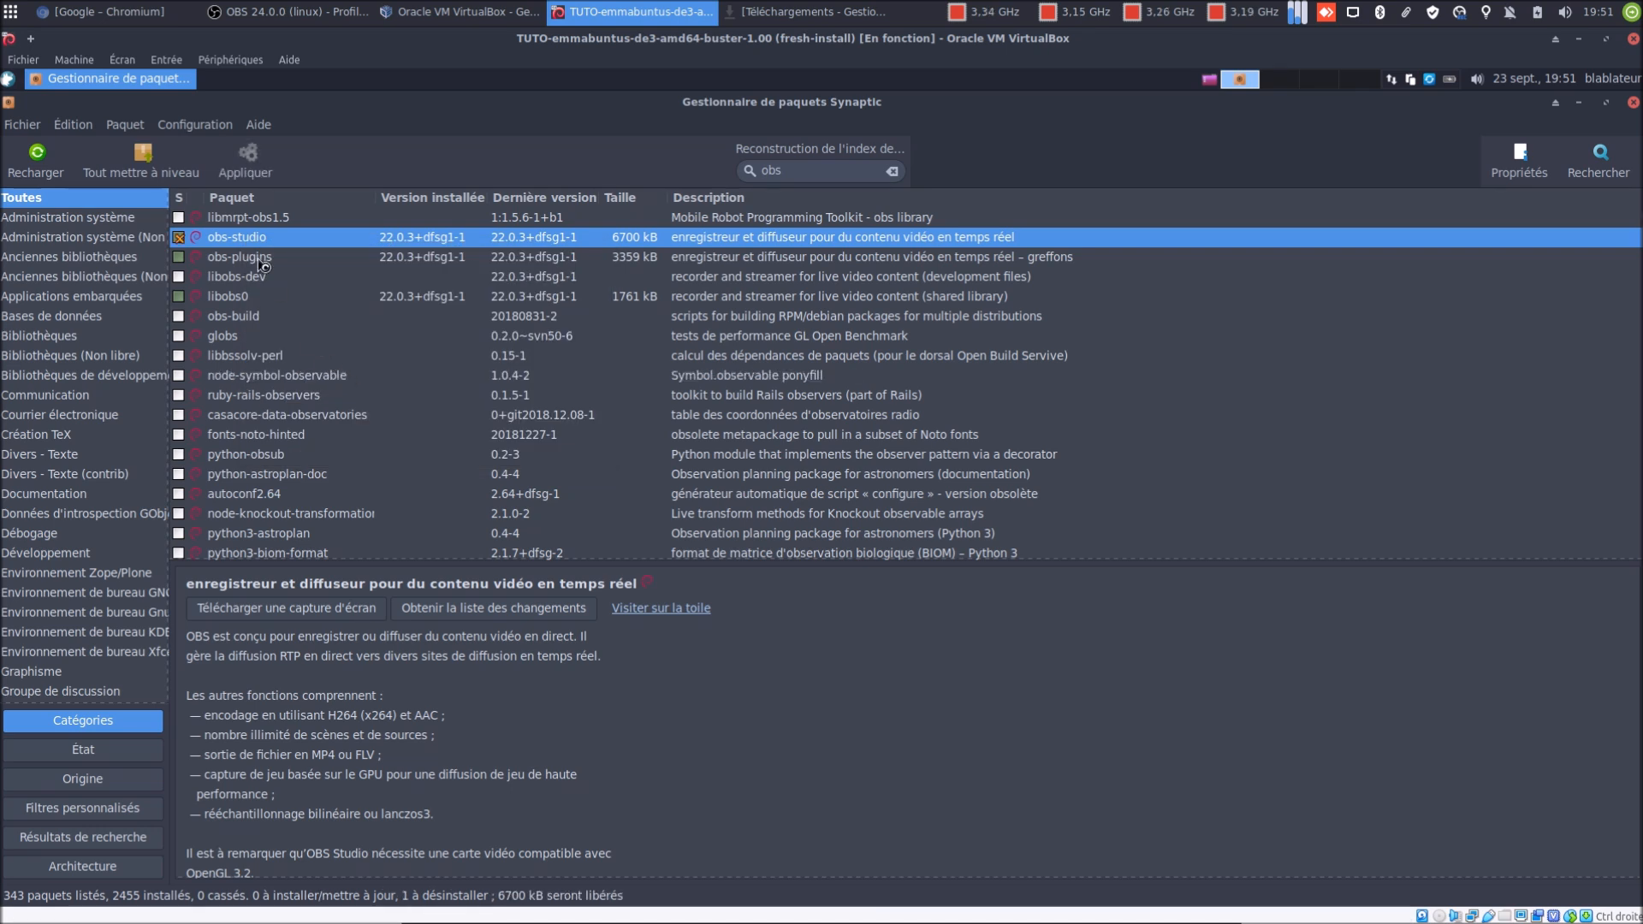
pyautogui.click(238, 166)
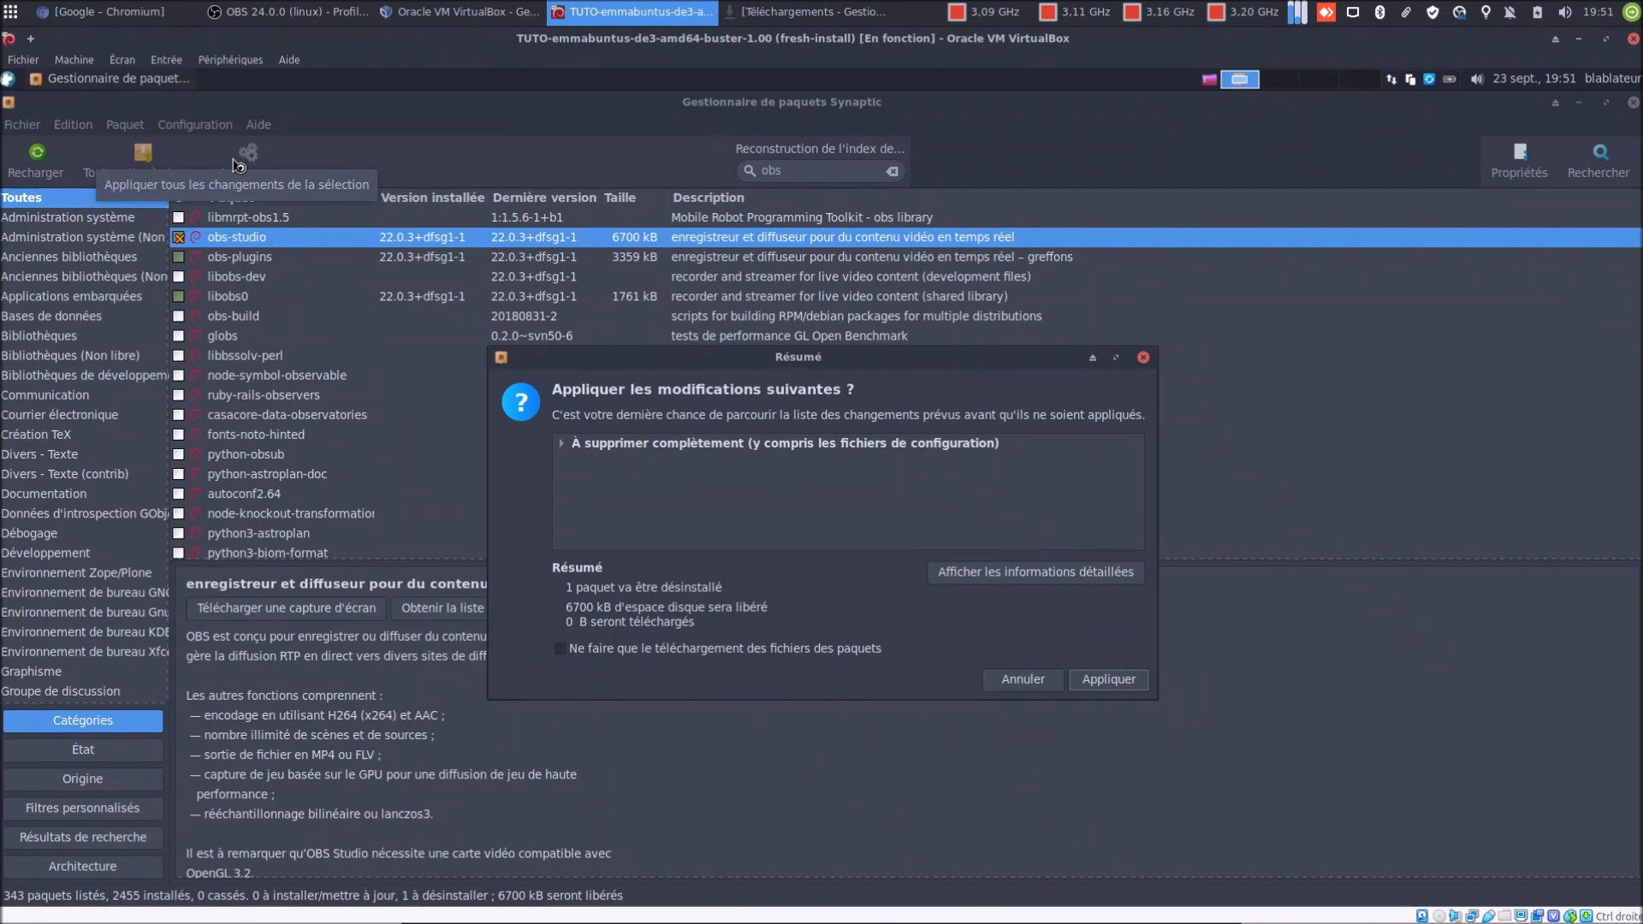
pyautogui.click(1023, 680)
pyautogui.rightClick(265, 257)
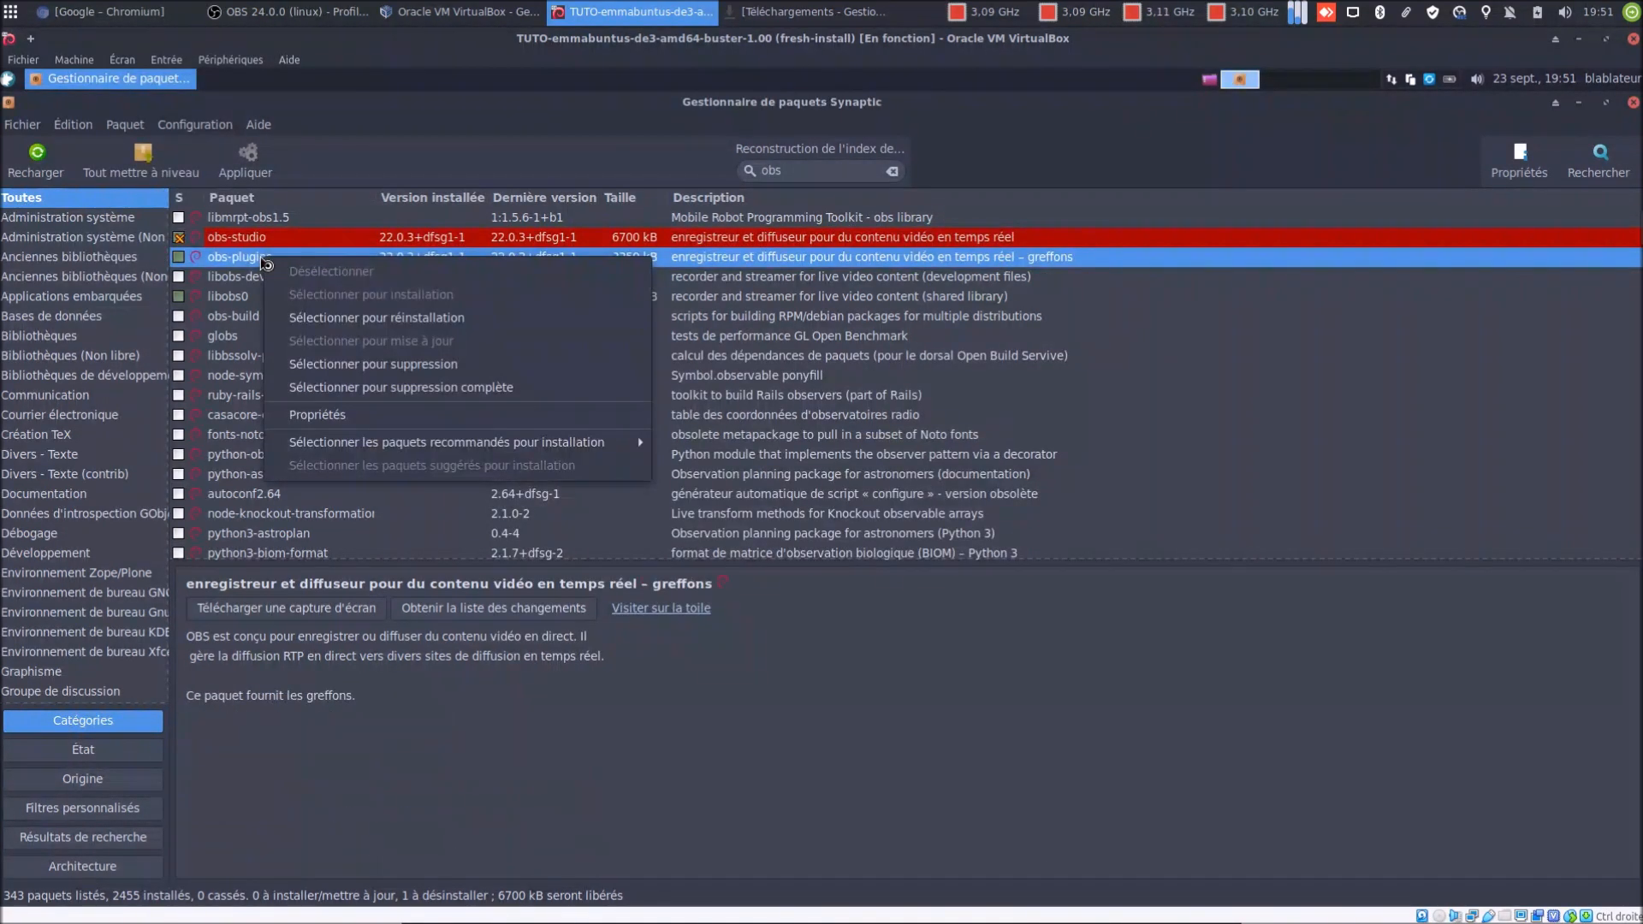
pyautogui.click(353, 365)
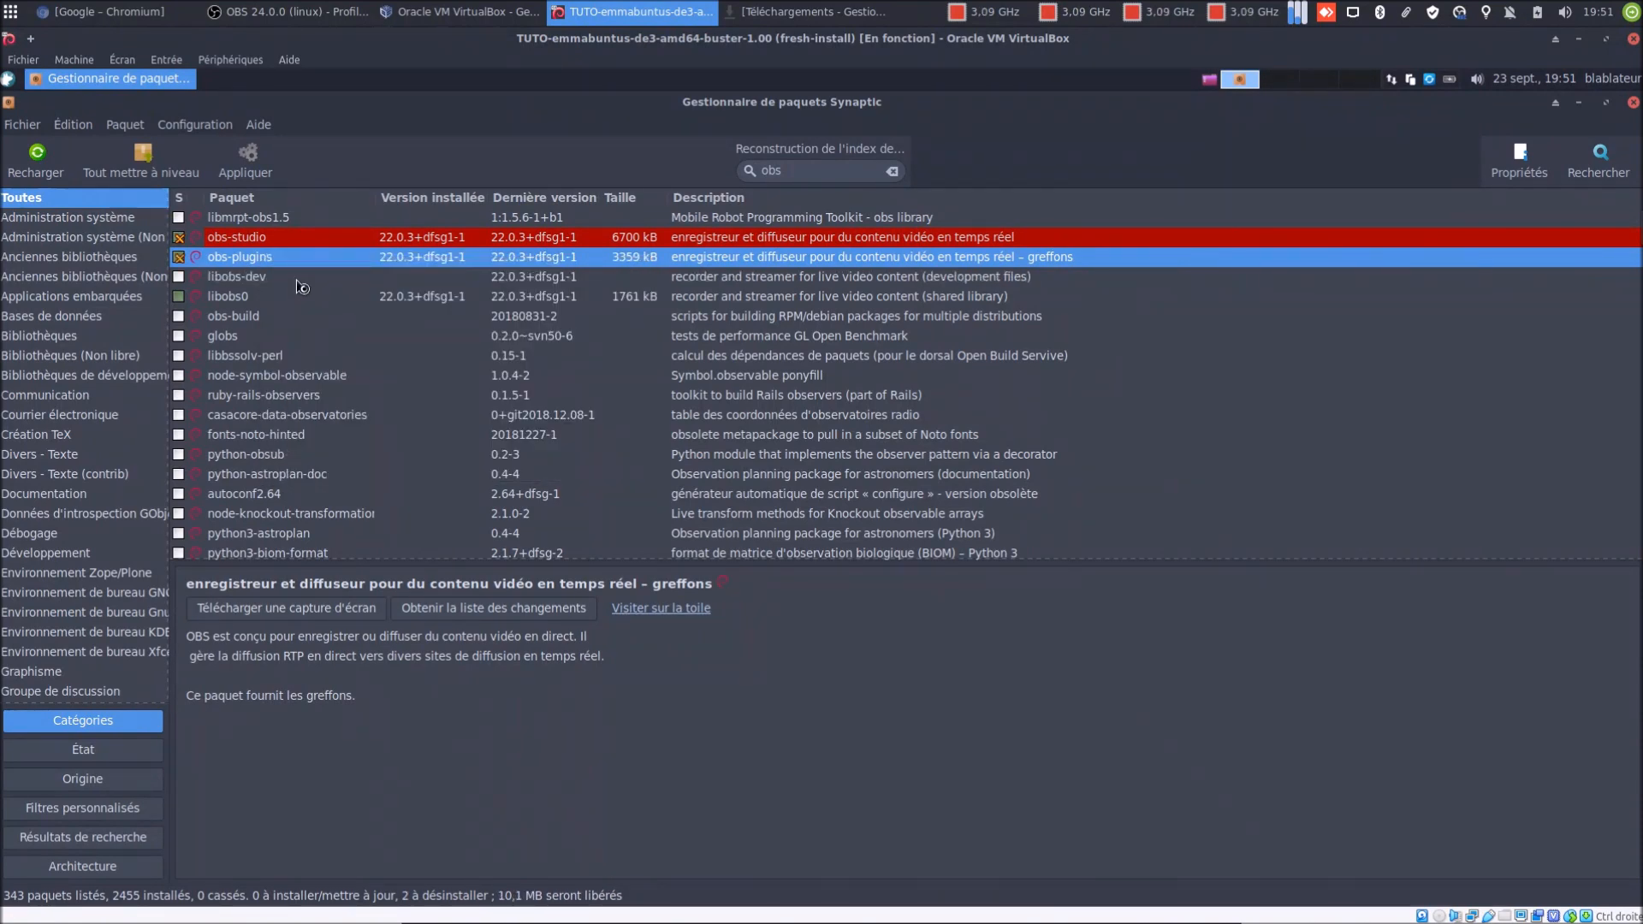
pyautogui.click(250, 175)
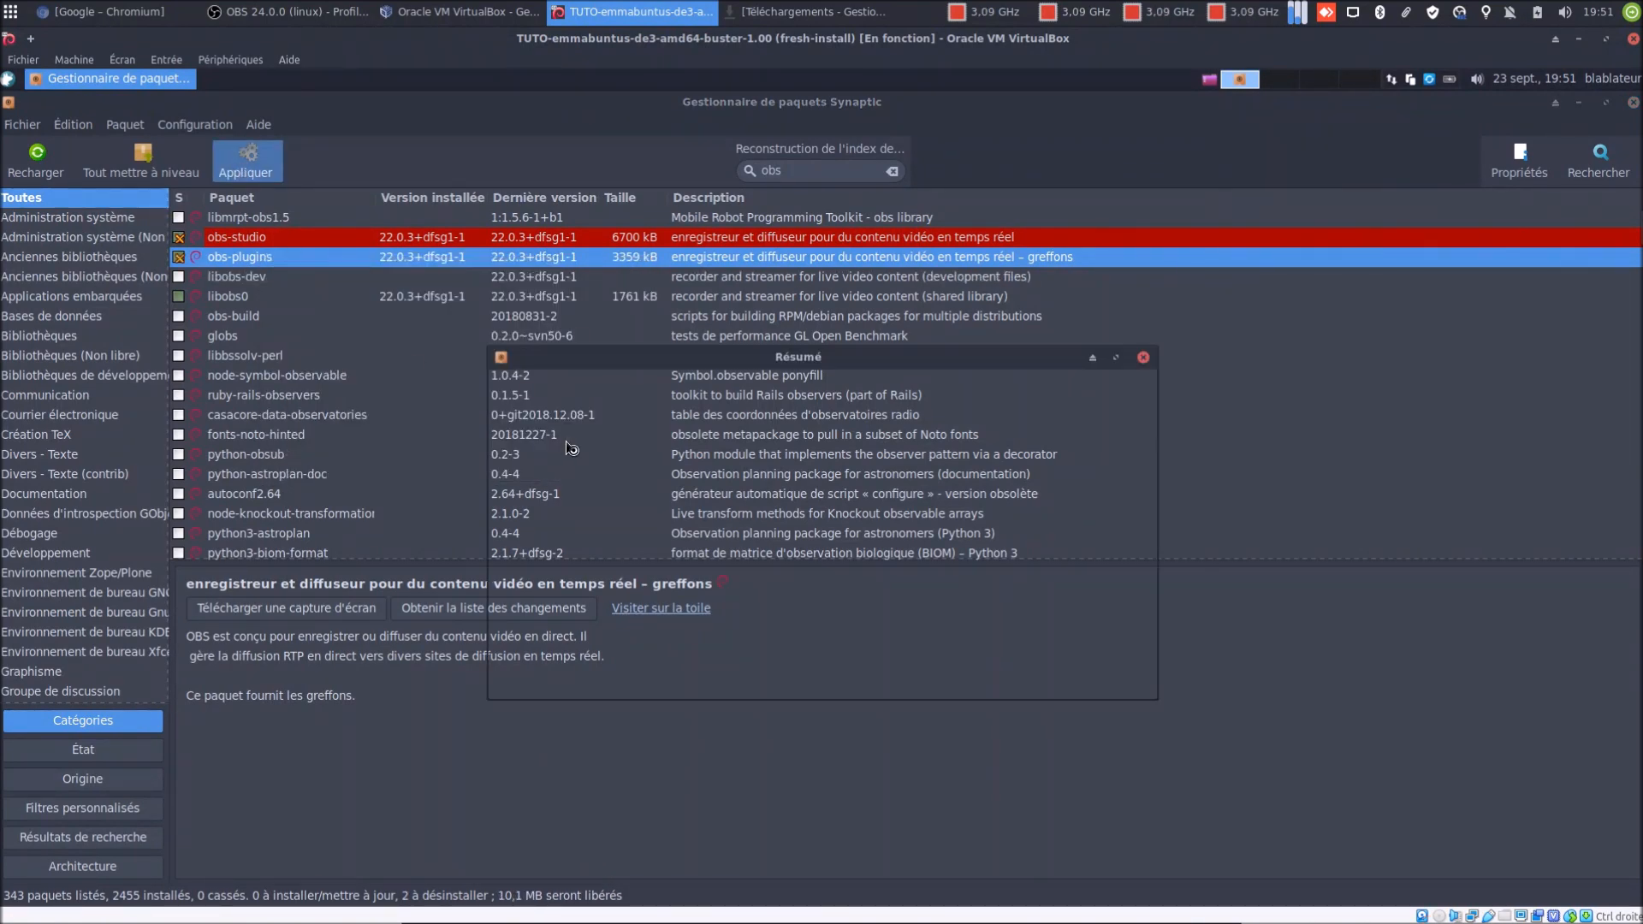
pyautogui.click(1111, 689)
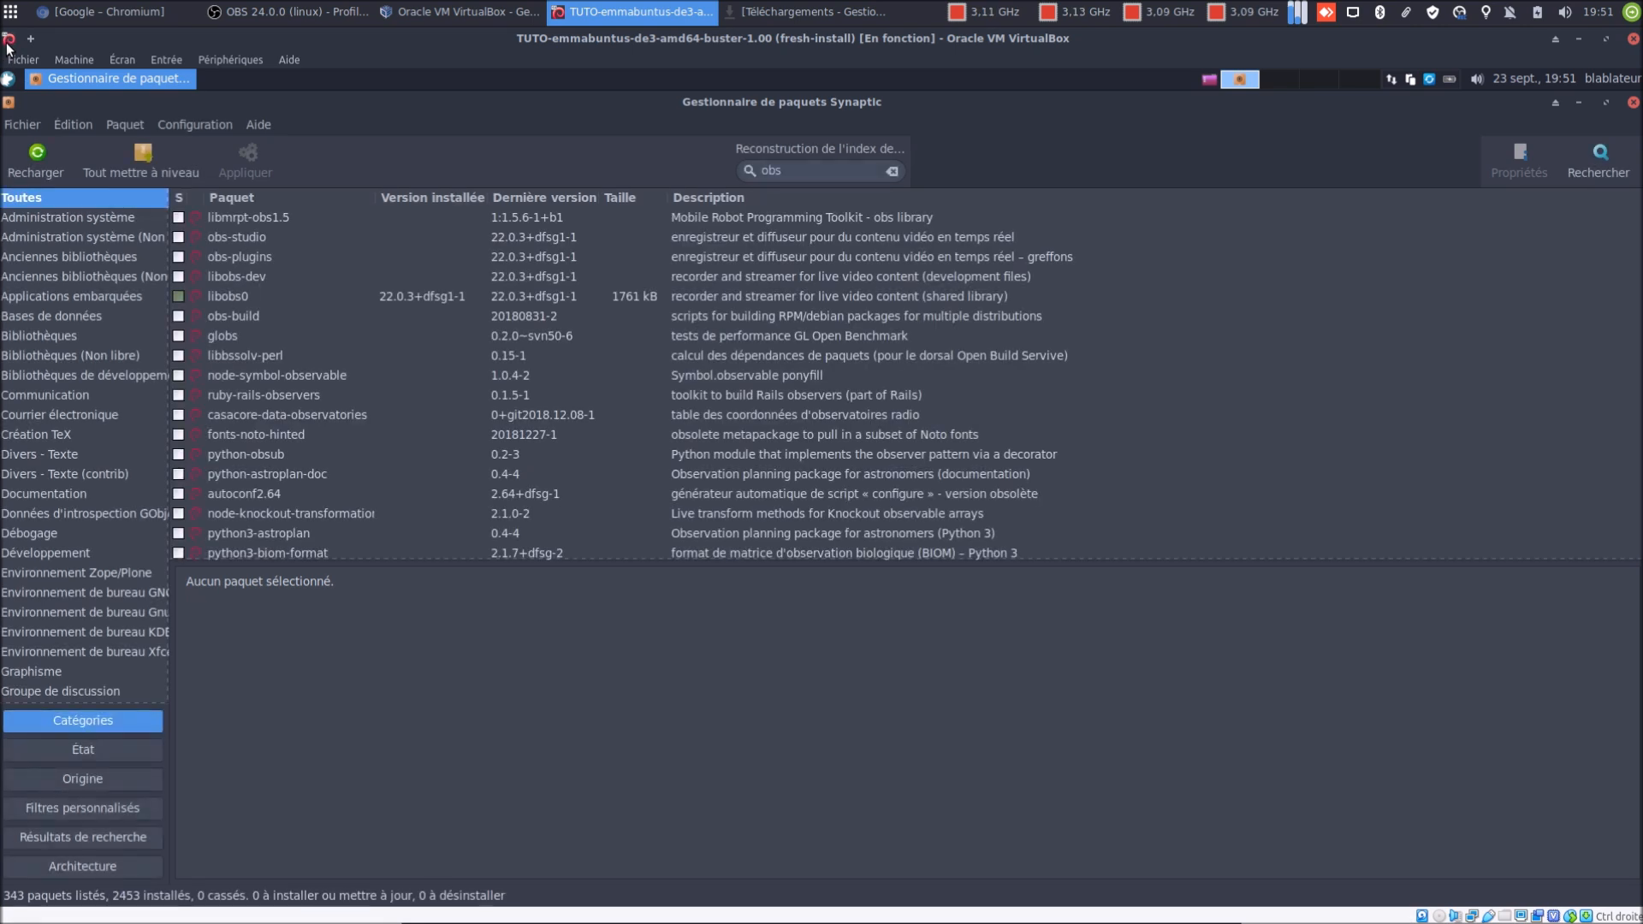
# Close Synaptic, switch the VM to full-screen, and open Terminal Xfce
pyautogui.click(1632, 103)
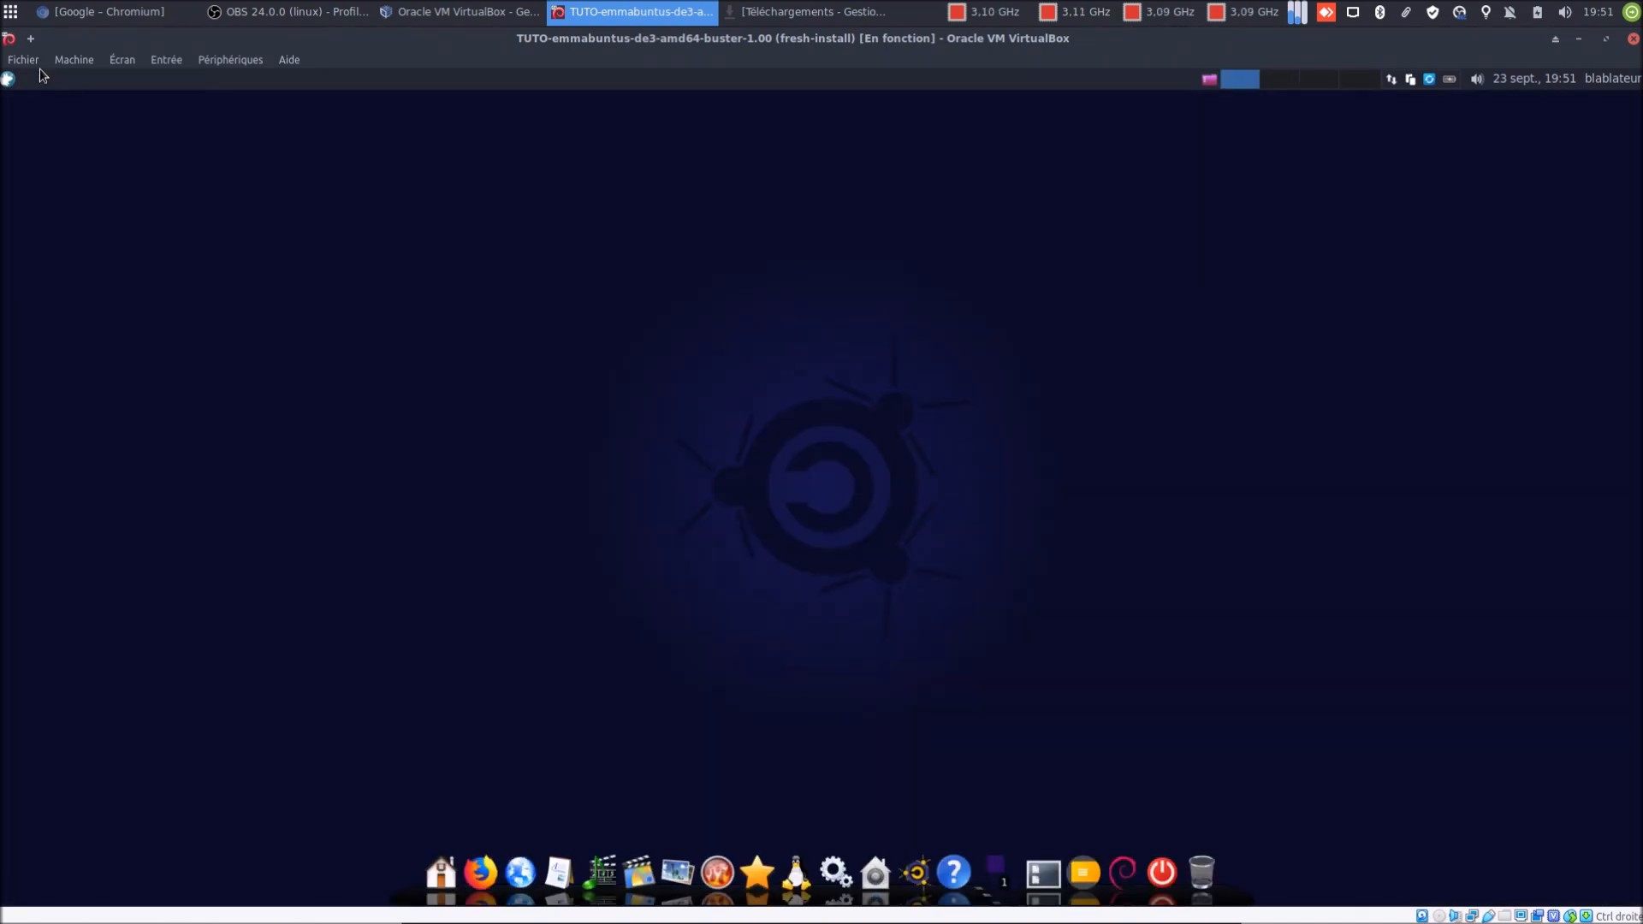
pyautogui.hotkey('ctrl', 'f')
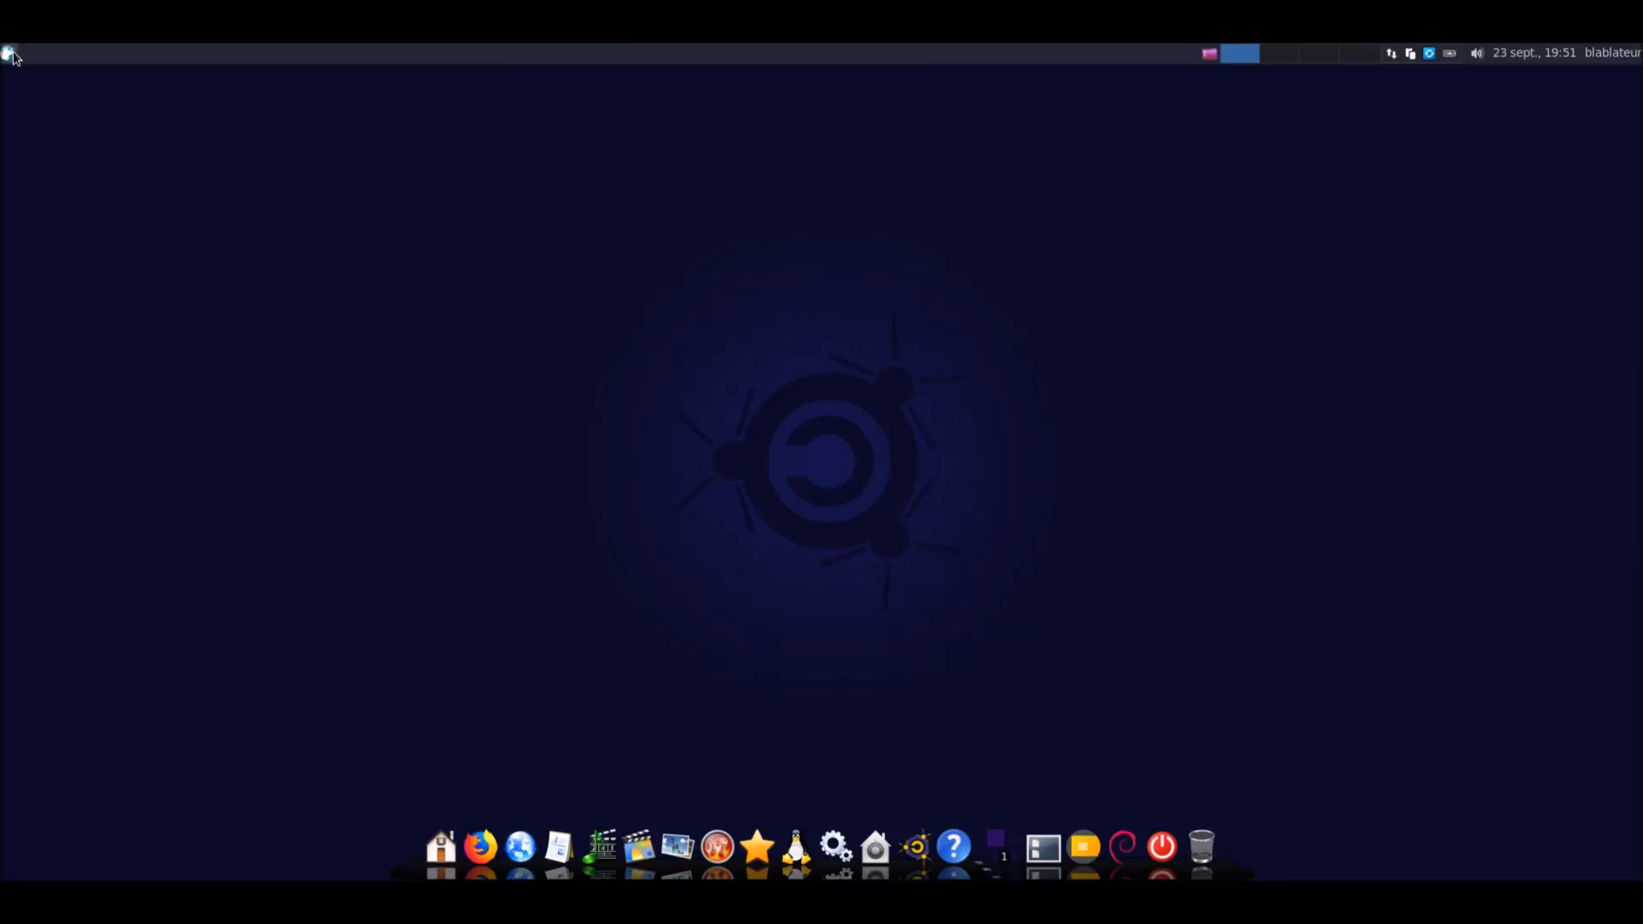
pyautogui.hotkey('ctrl', 'f')
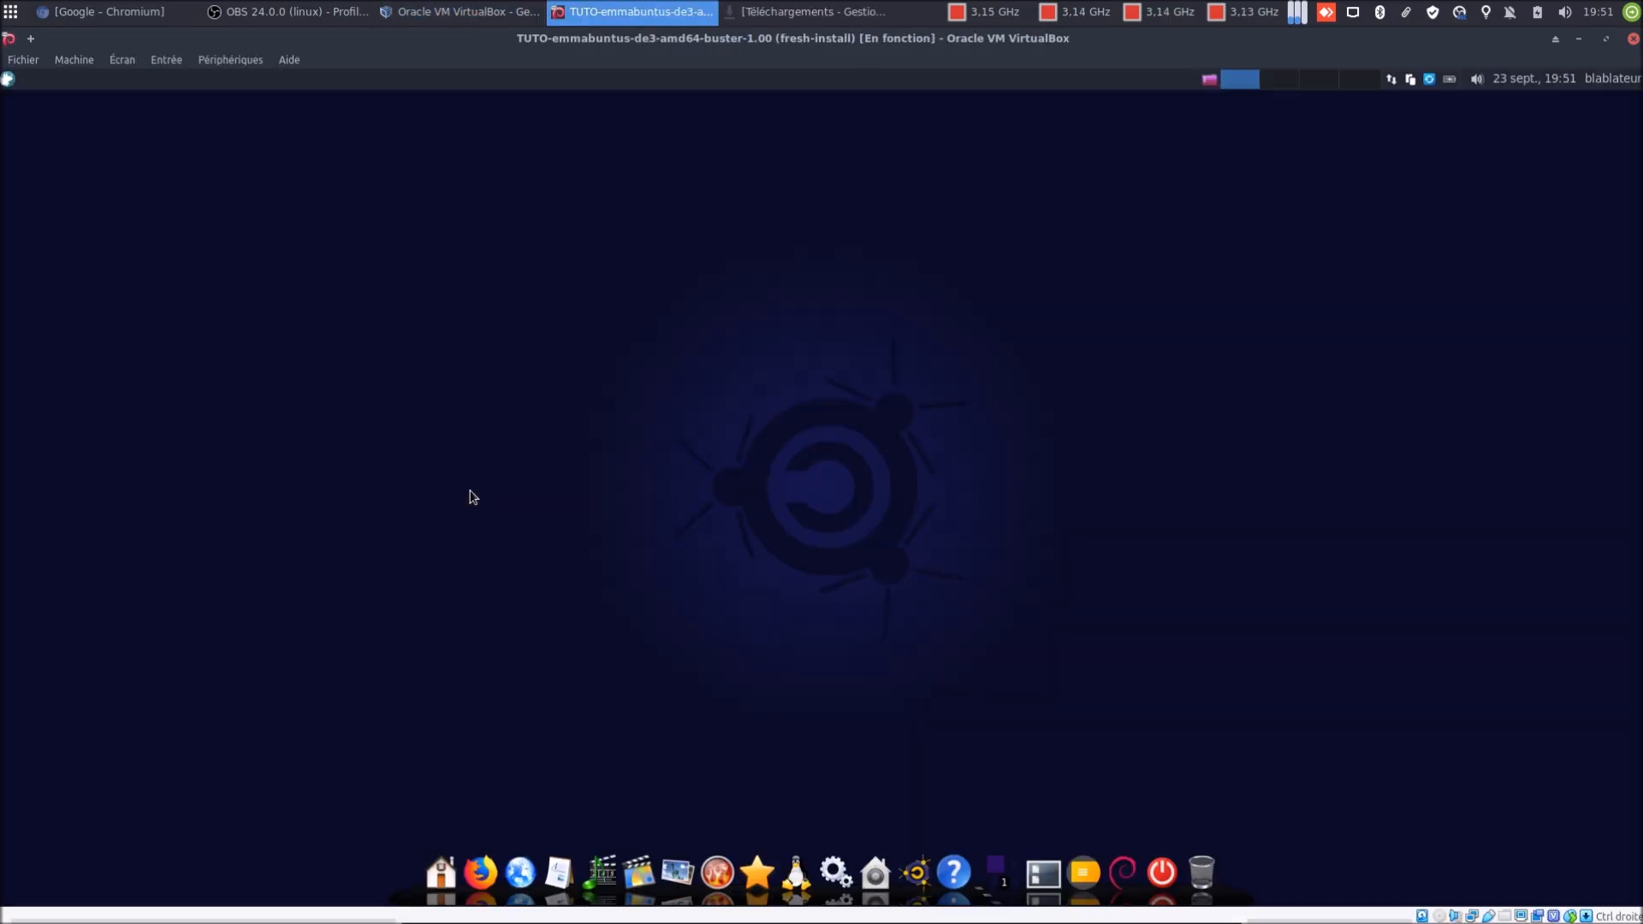
pyautogui.hotkey('ctrl', 'f')
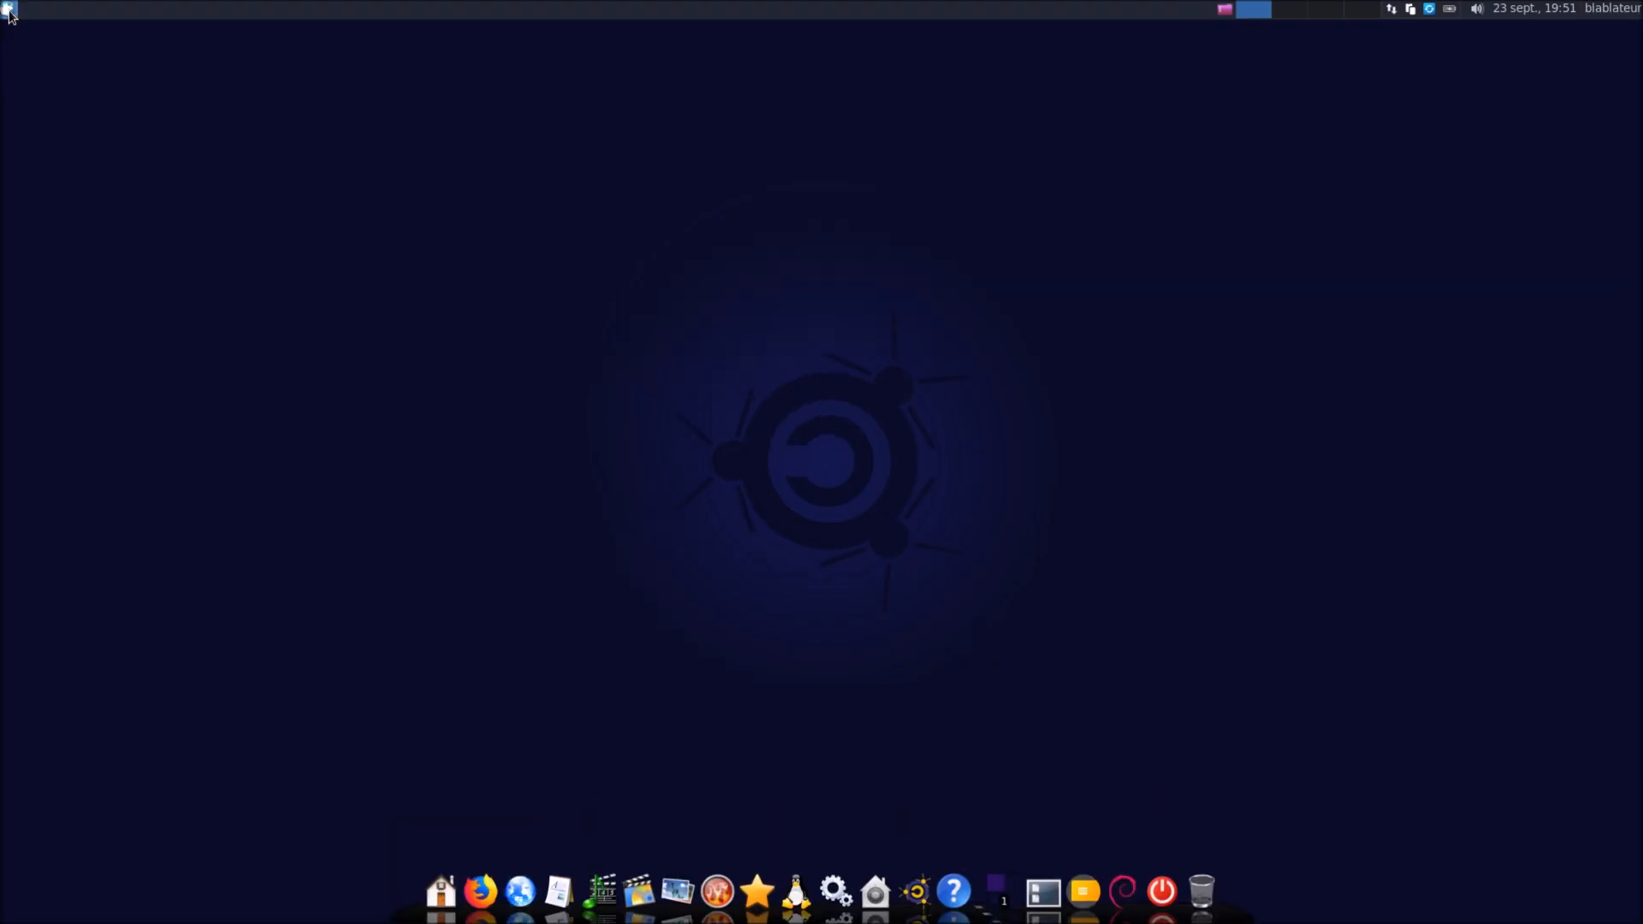
pyautogui.click(10, 10)
pyautogui.write('ter')
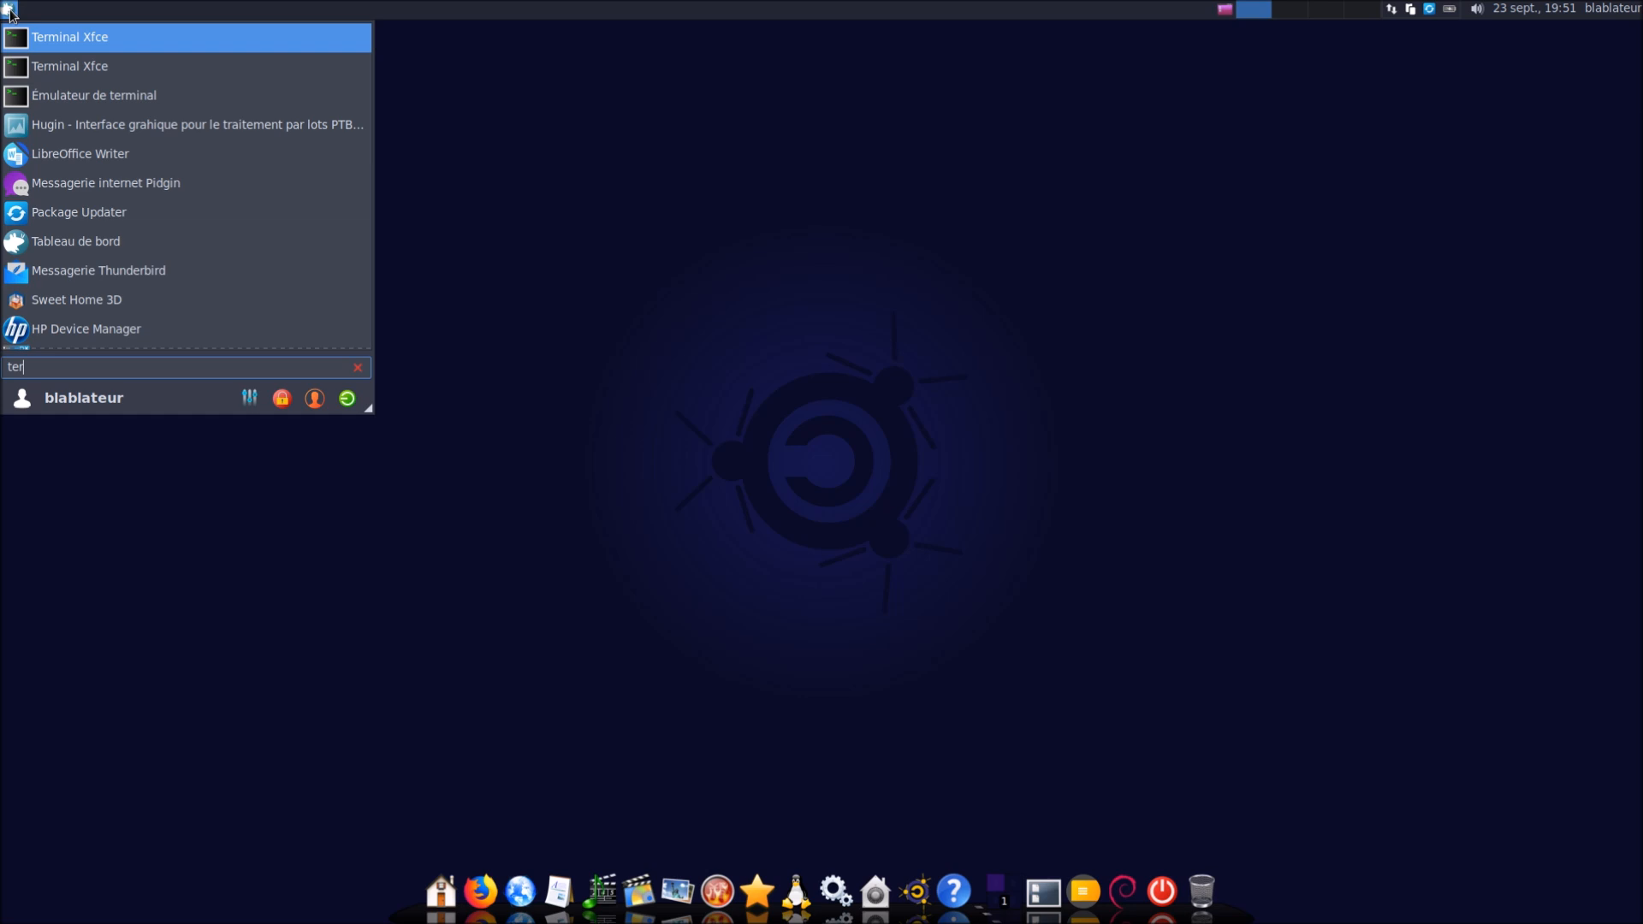
pyautogui.press('Return')
# Run 'sudo apt install nmon bmon', enter the sudo password, and confirm with O
pyautogui.write('sudo apt install nmon')
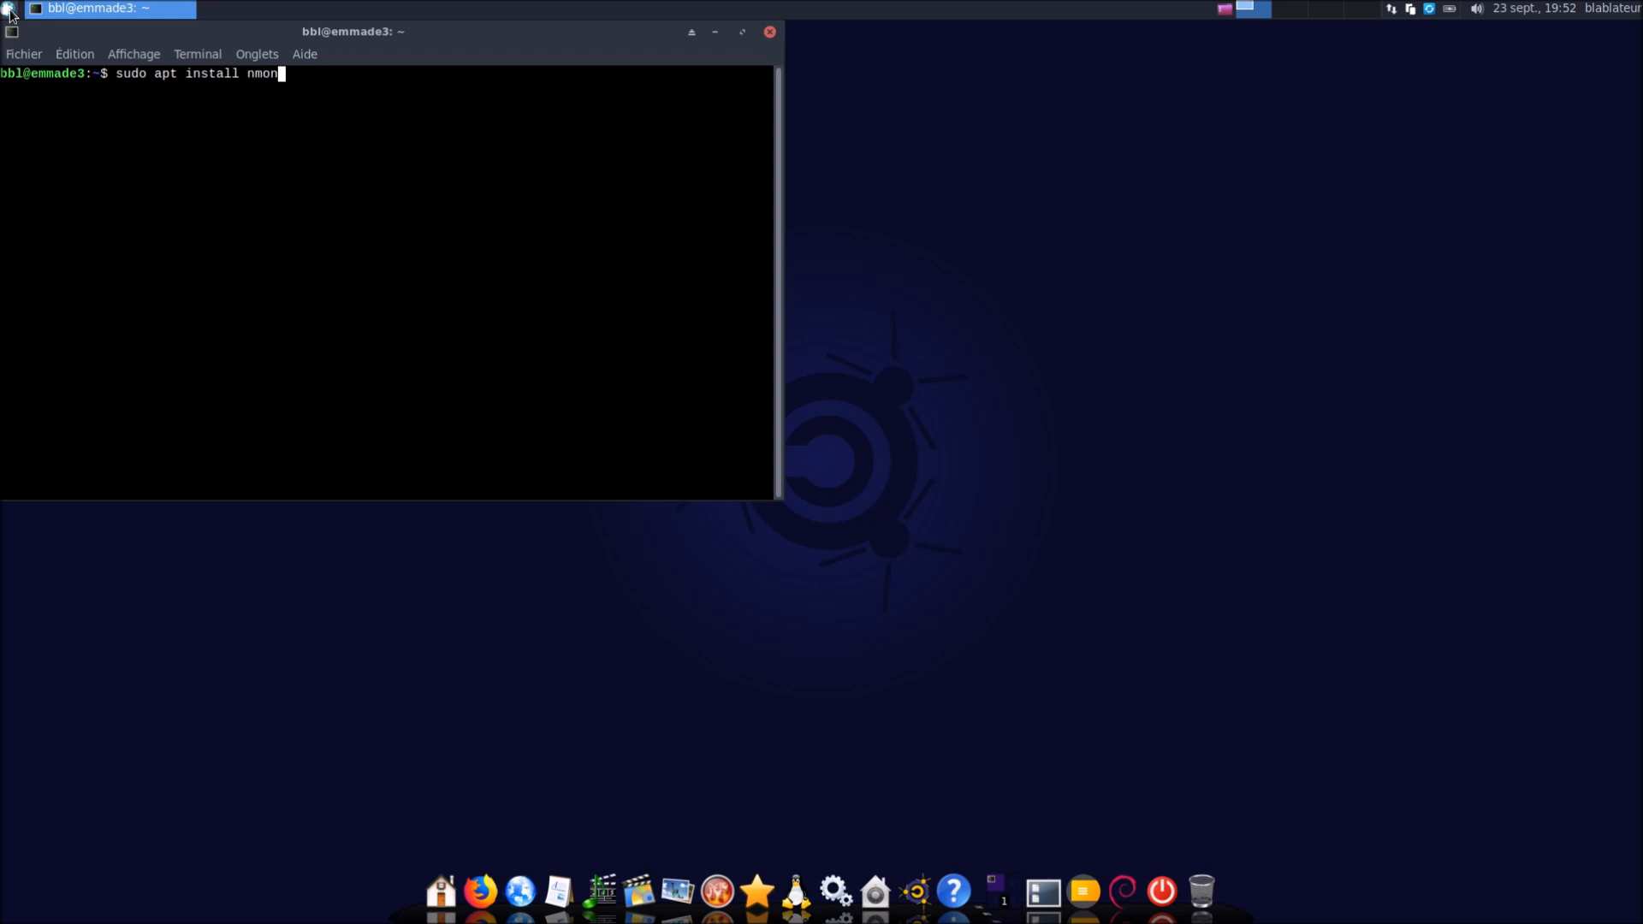
pyautogui.write(' bmob')
pyautogui.press('BackSpace')
pyautogui.write('n')
pyautogui.press('Return')
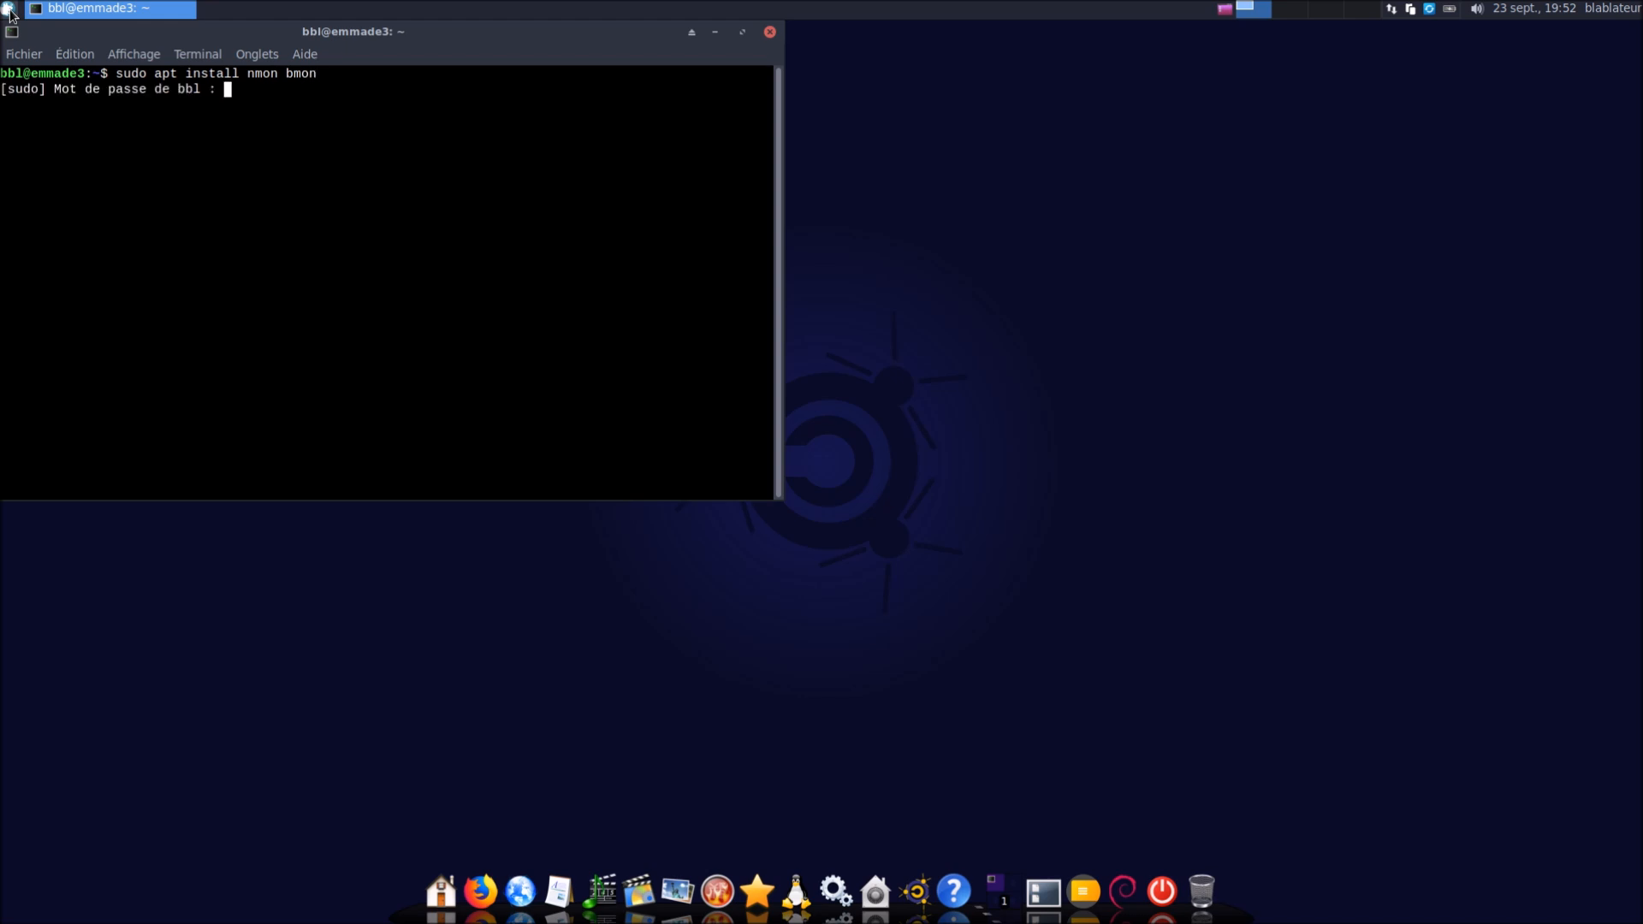
pyautogui.press('Return')
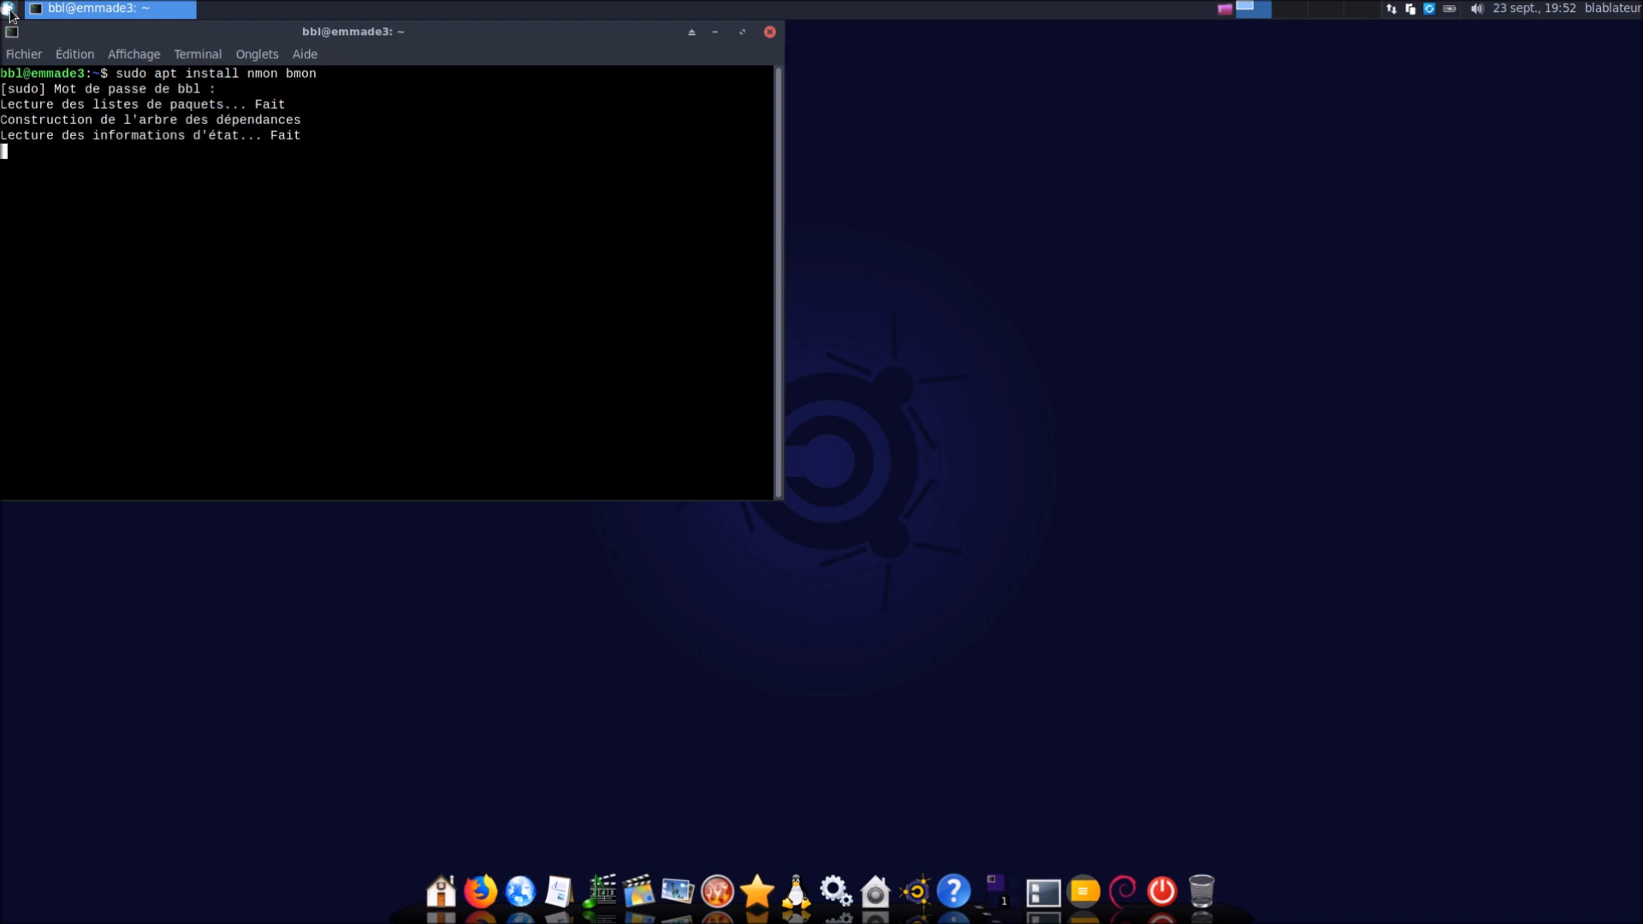
pyautogui.write('o')
pyautogui.press('Return')
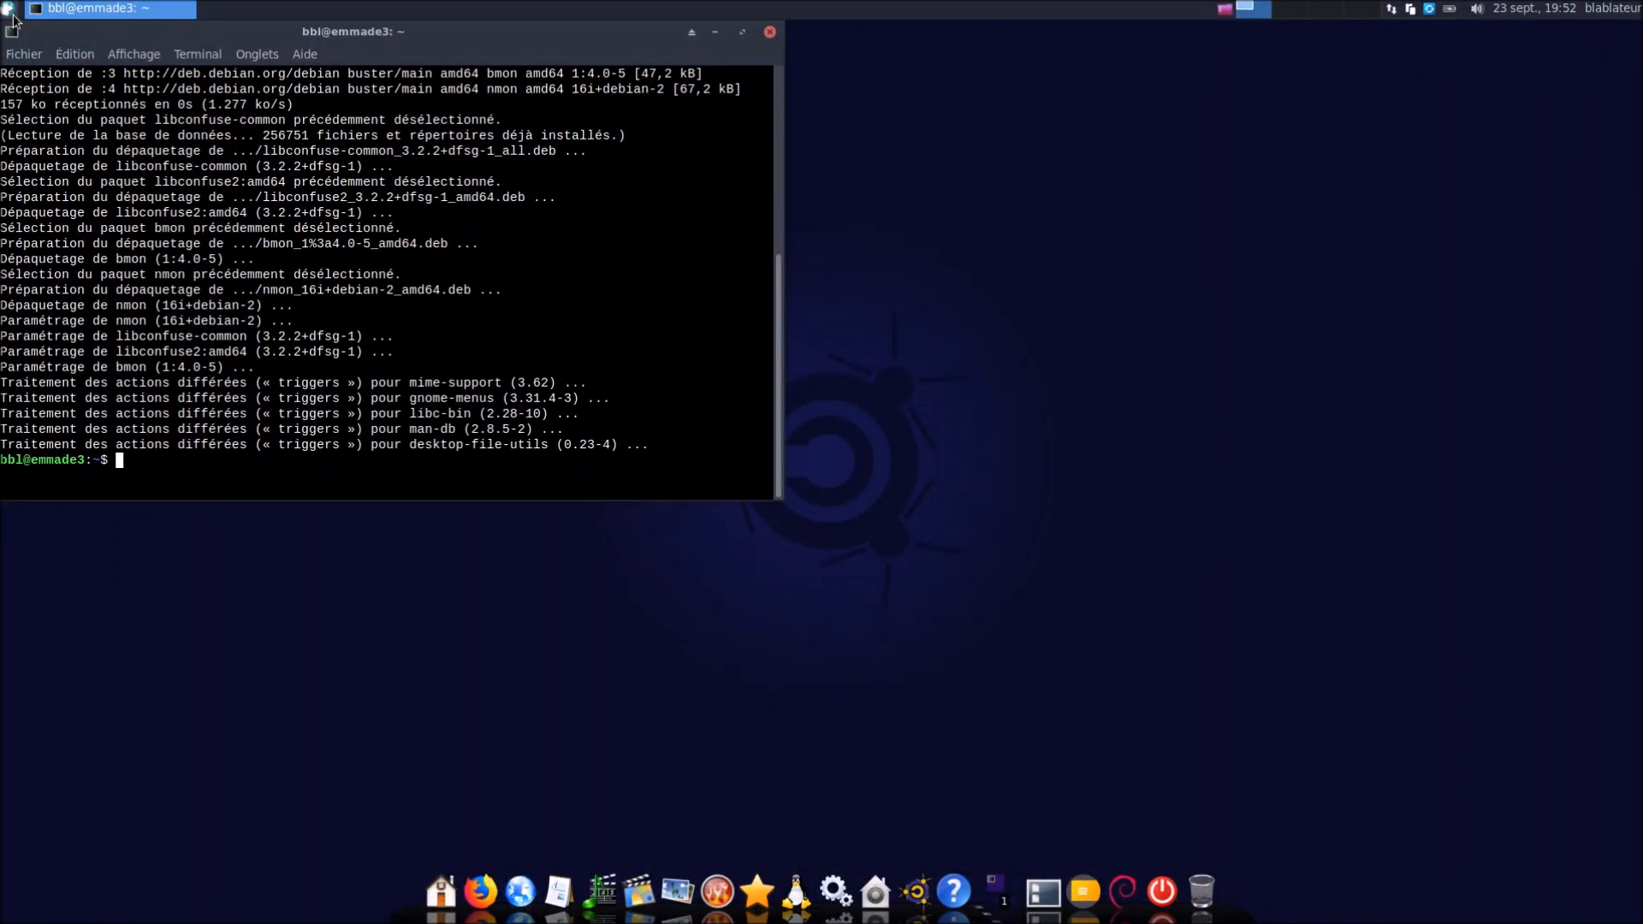
# Run nmon and bmon in the terminal, quitting each with q
pyautogui.write('nmon')
pyautogui.press('Return')
pyautogui.press('q')
pyautogui.write('bmon')
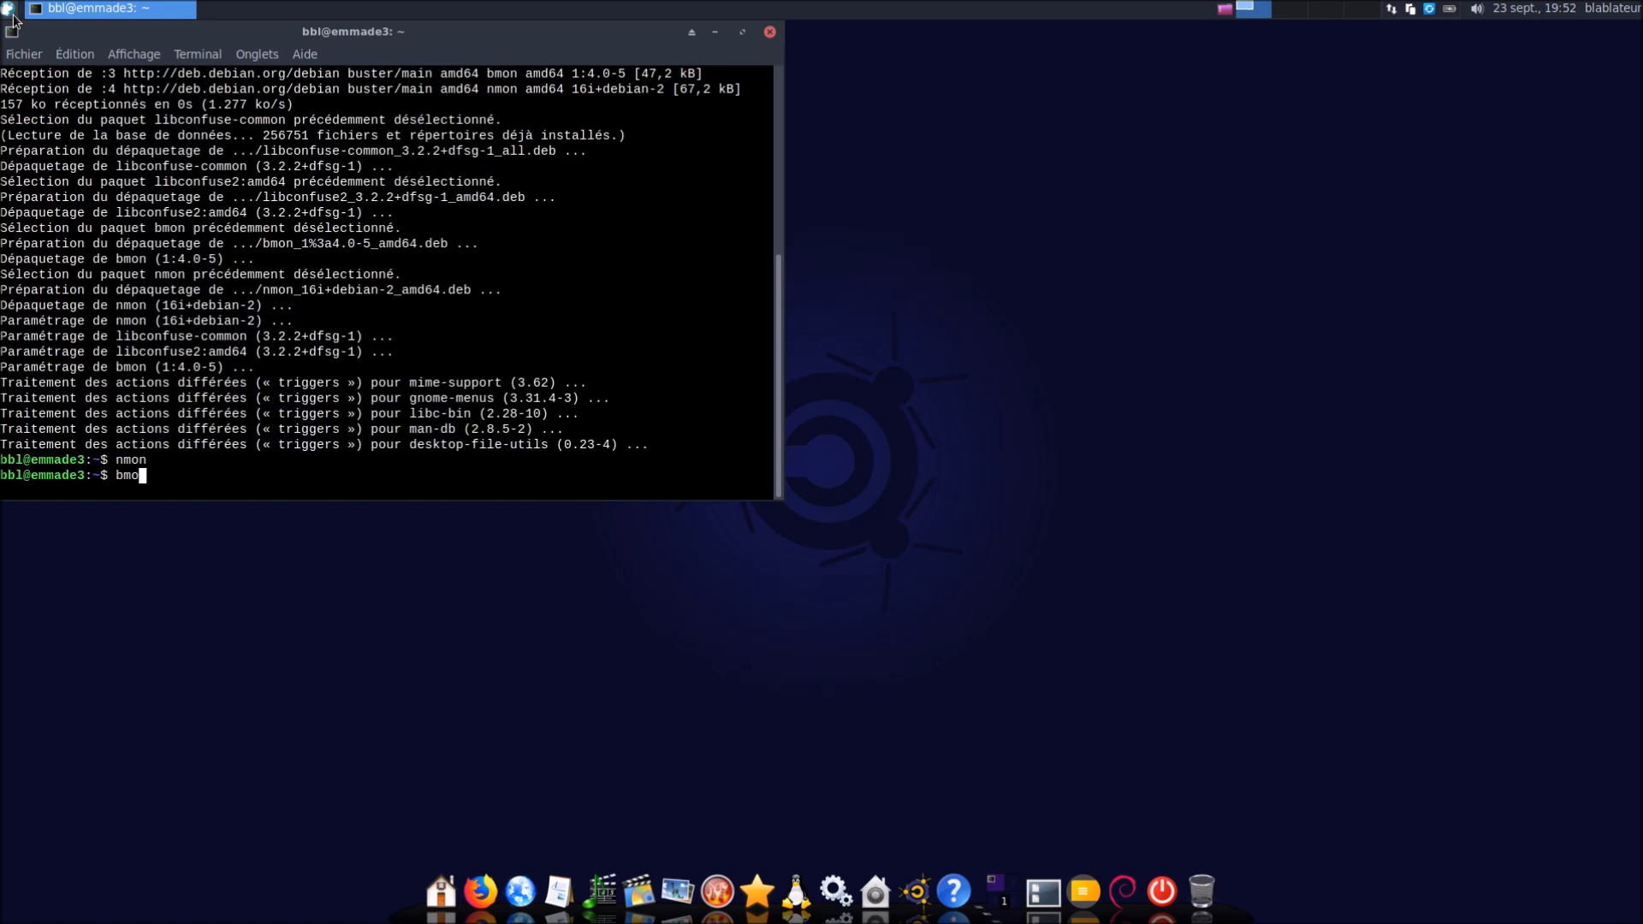
pyautogui.press('Return')
pyautogui.press('q')
# Run 'sudo apt autoremove nmon bmon' and confirm the removal with O
pyautogui.write('sudo ap')
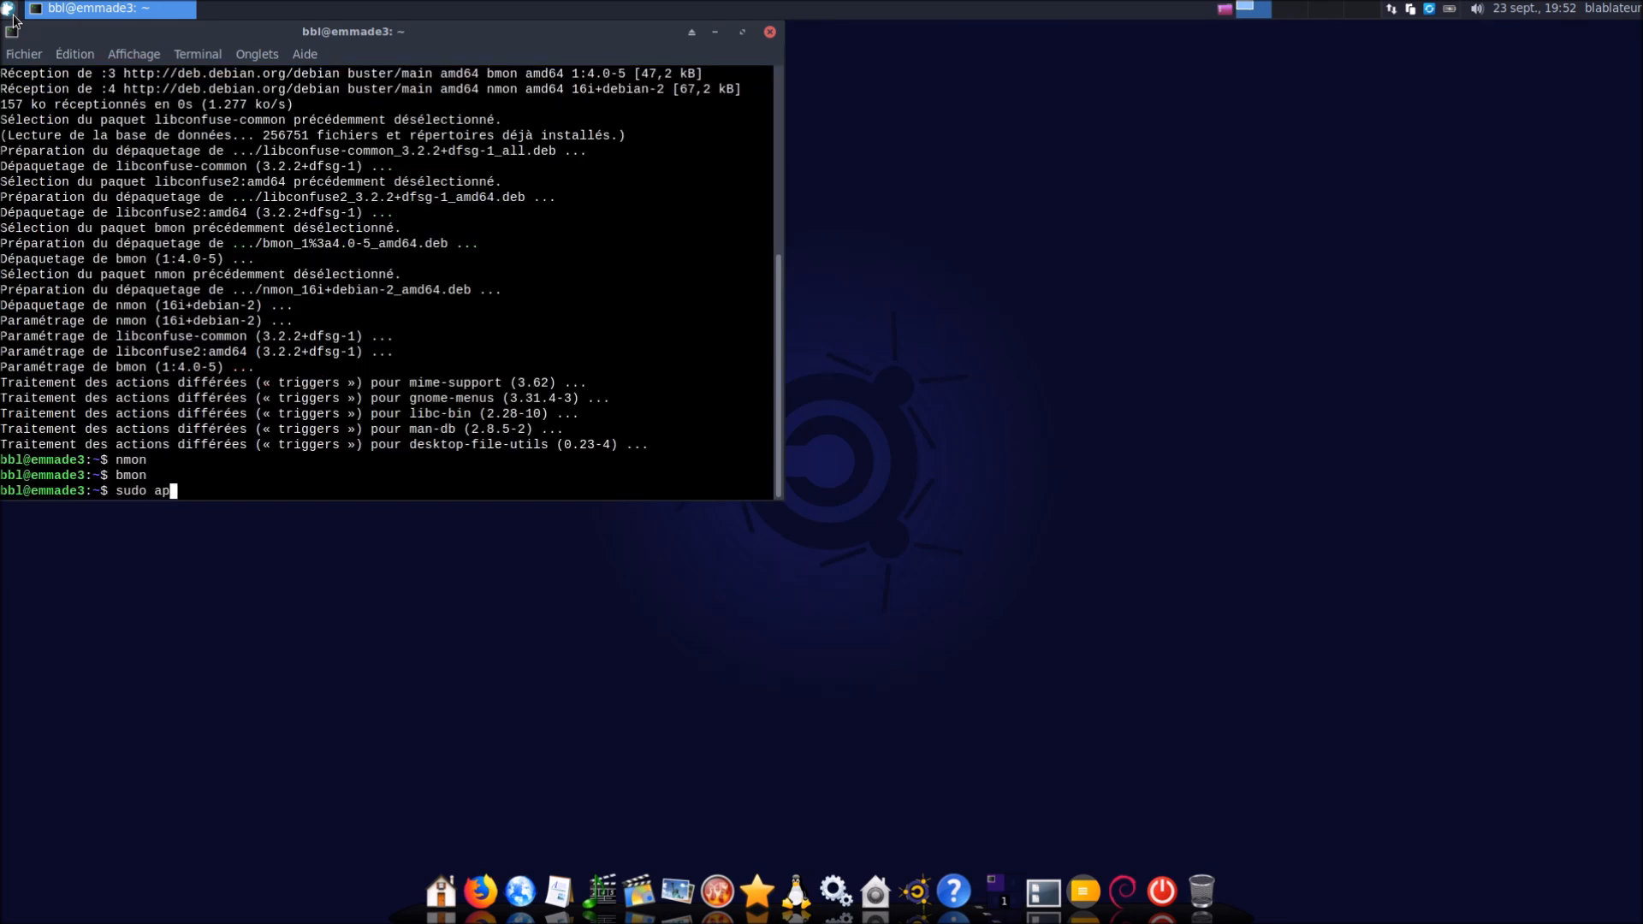
pyautogui.write('t autoremove nmon bmon')
pyautogui.press('Return')
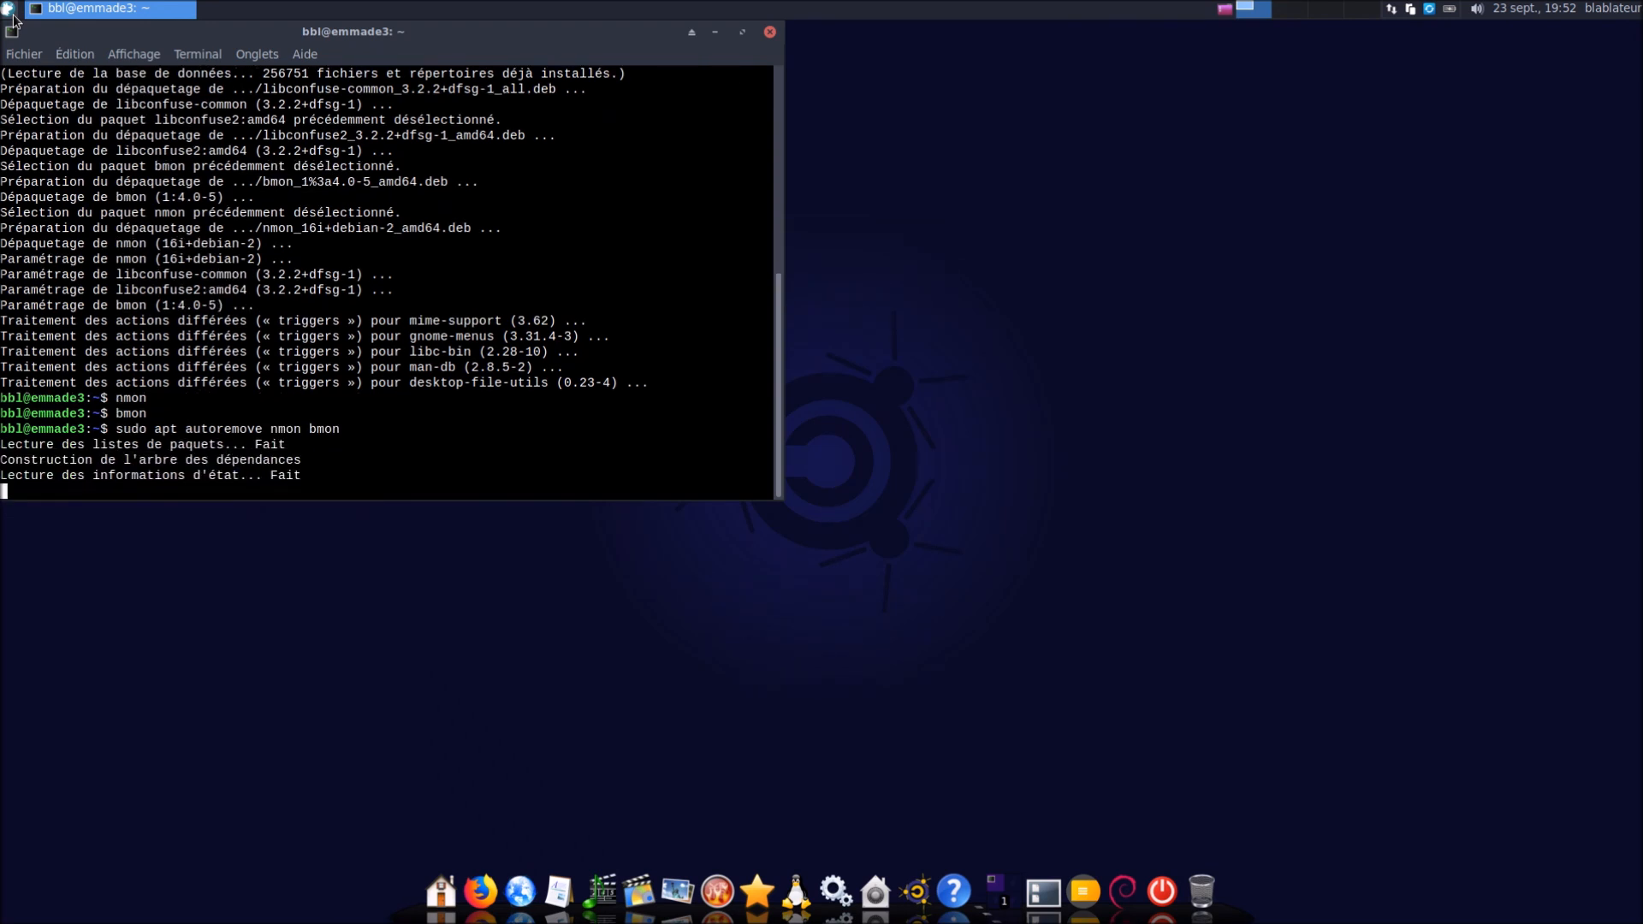
pyautogui.write('o')
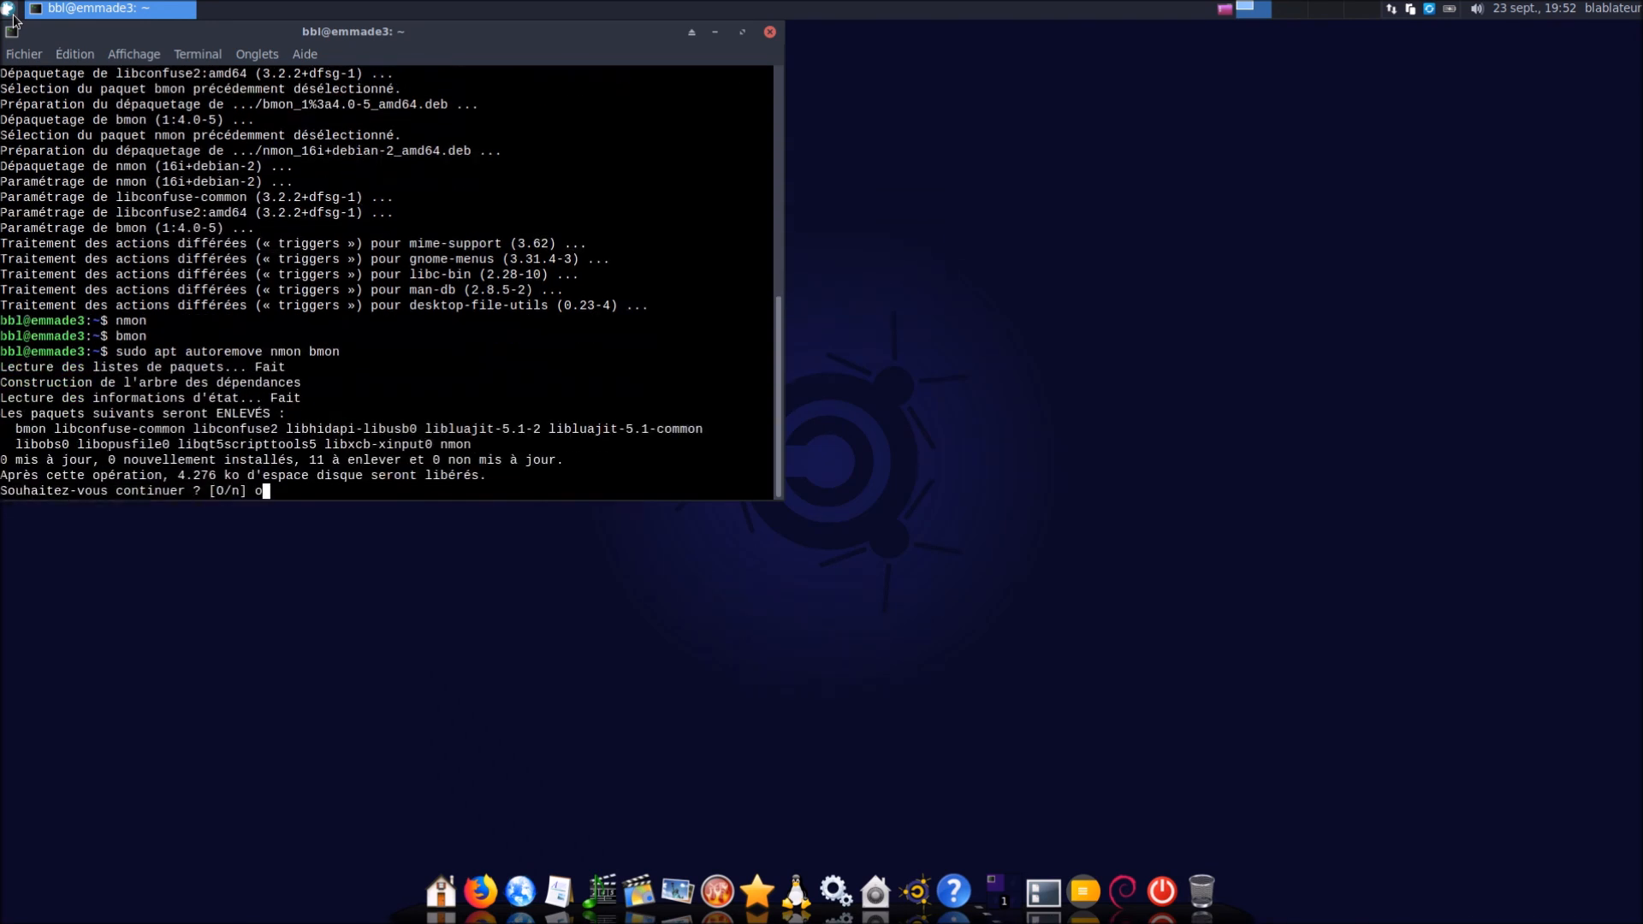
pyautogui.press('Return')
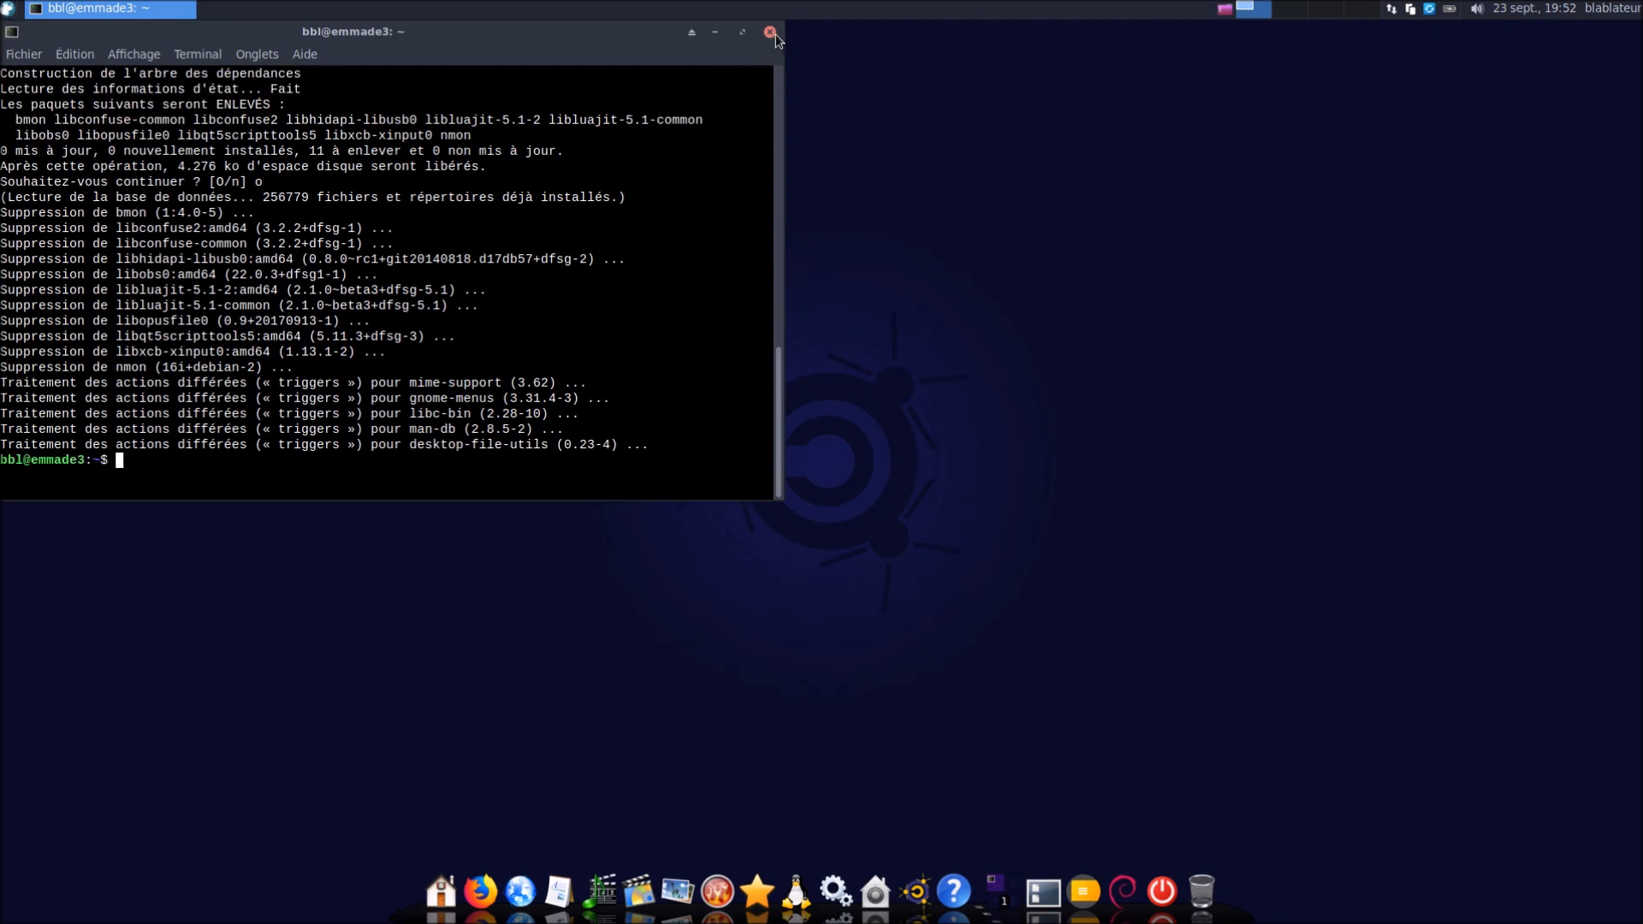
# Close the terminal and open Emmabuntüs - Outils via an 'emm' menu search
pyautogui.click(770, 32)
pyautogui.click(8, 11)
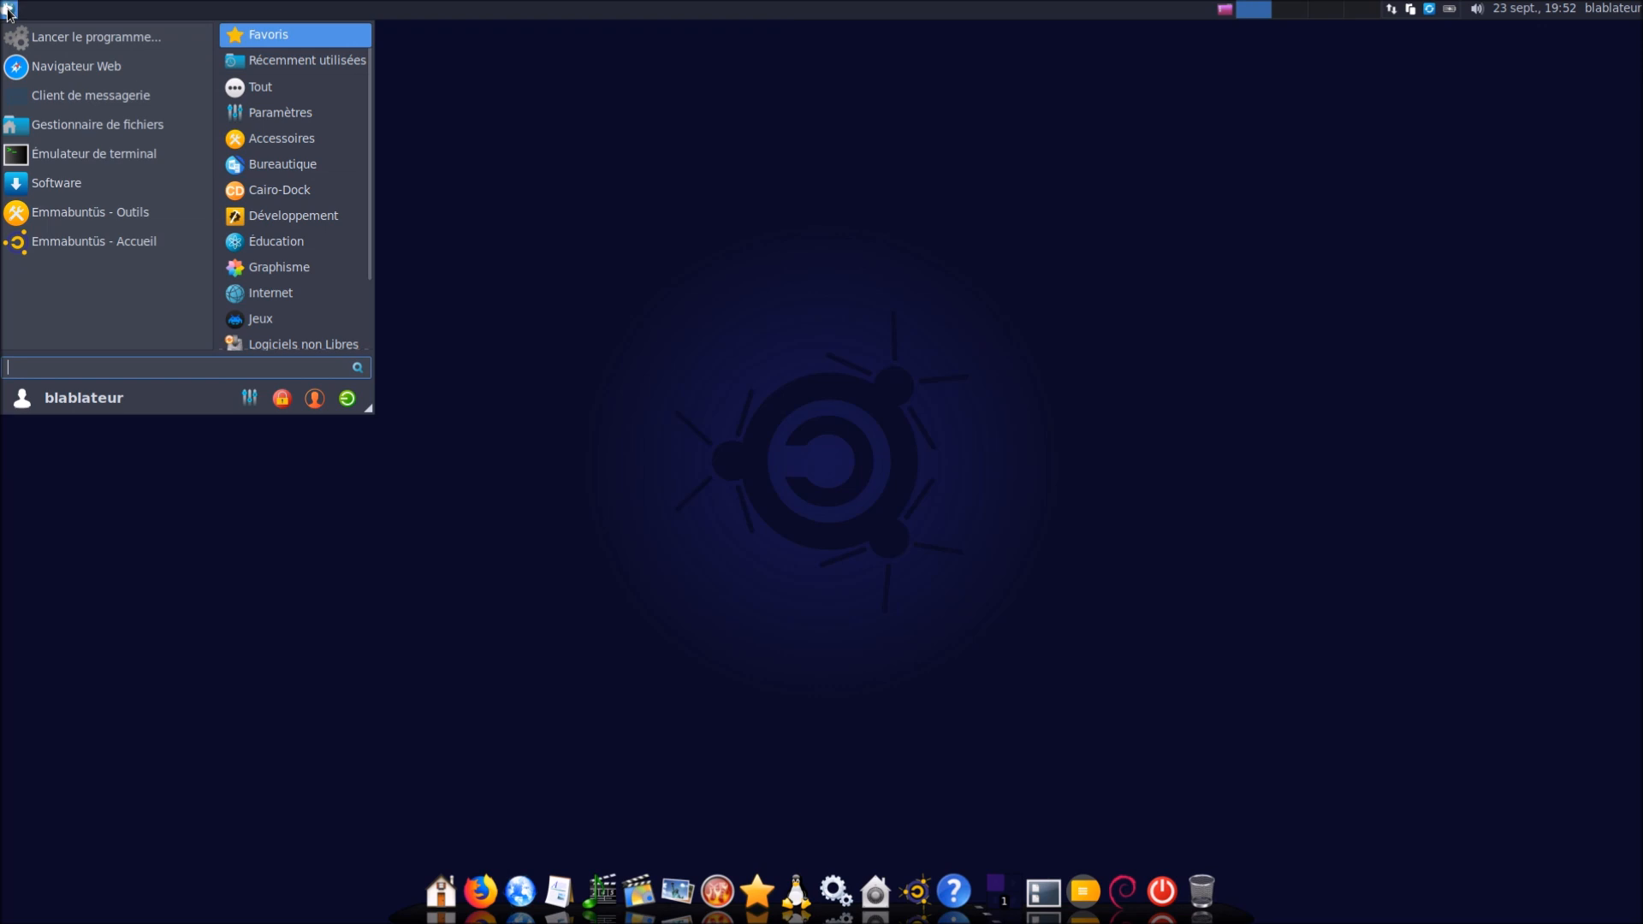
pyautogui.write('emm')
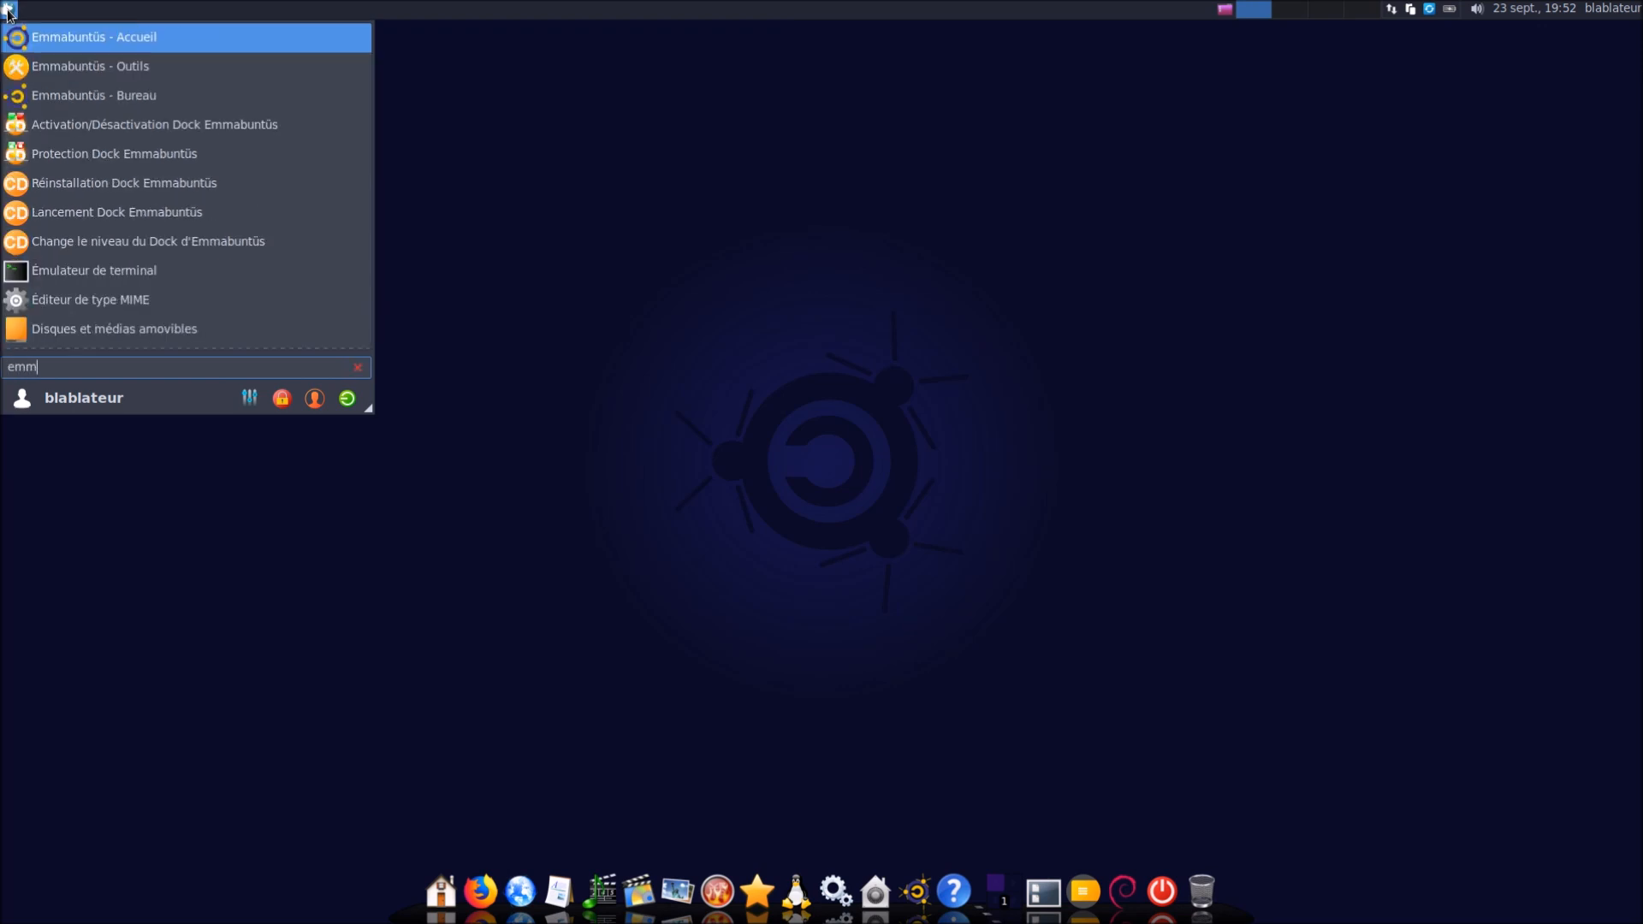
pyautogui.click(112, 74)
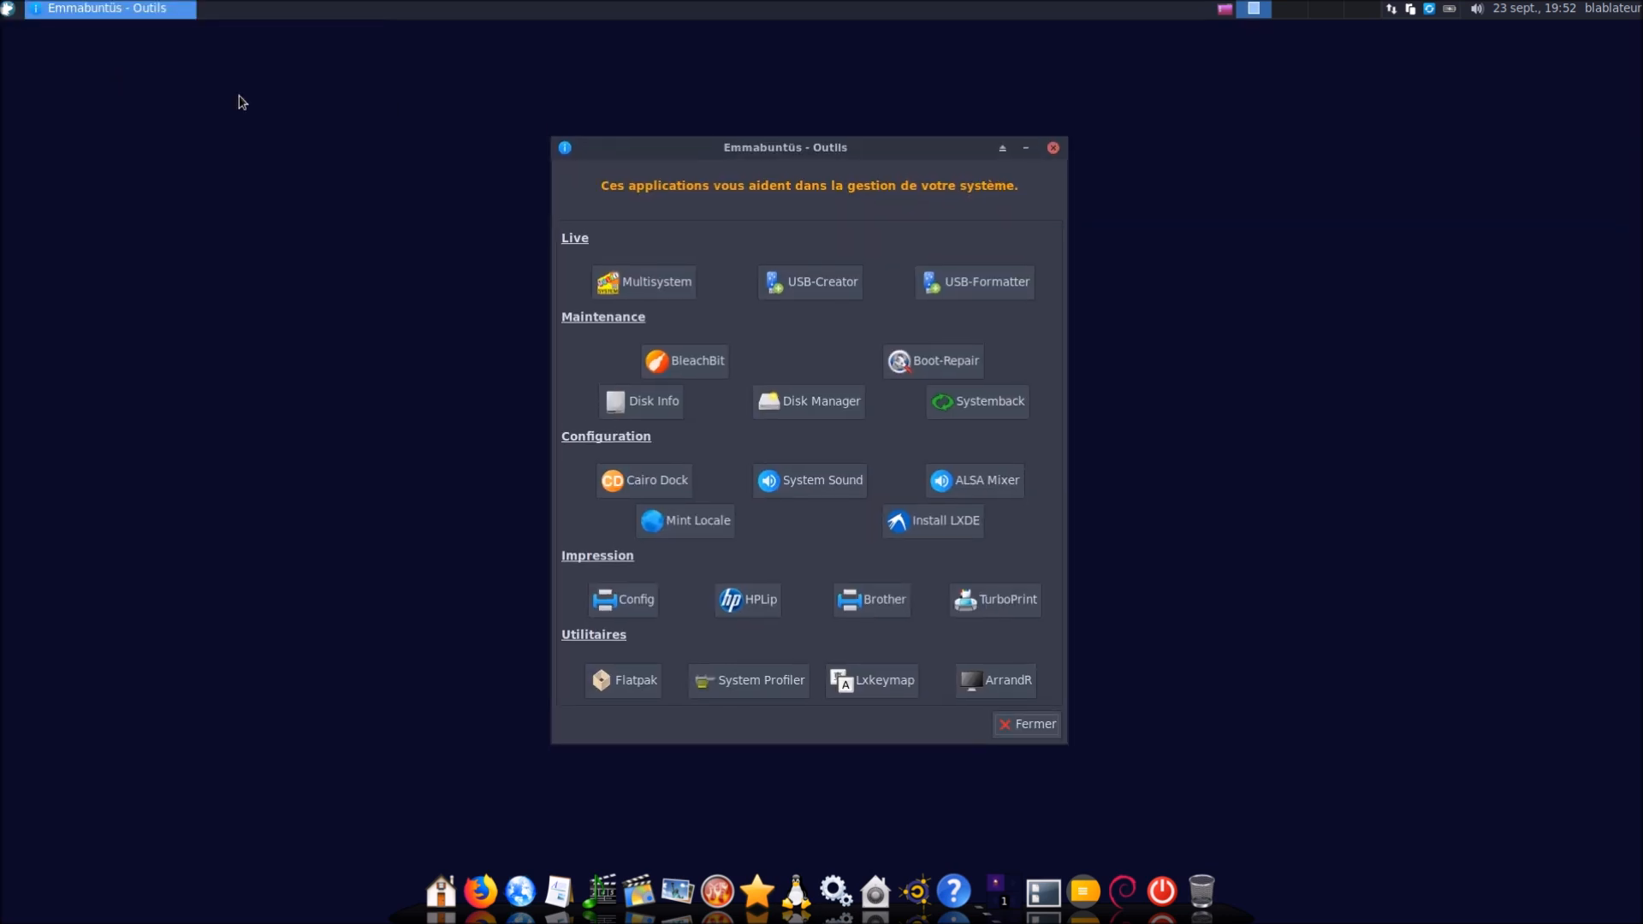
pyautogui.click(10, 12)
pyautogui.write('emm')
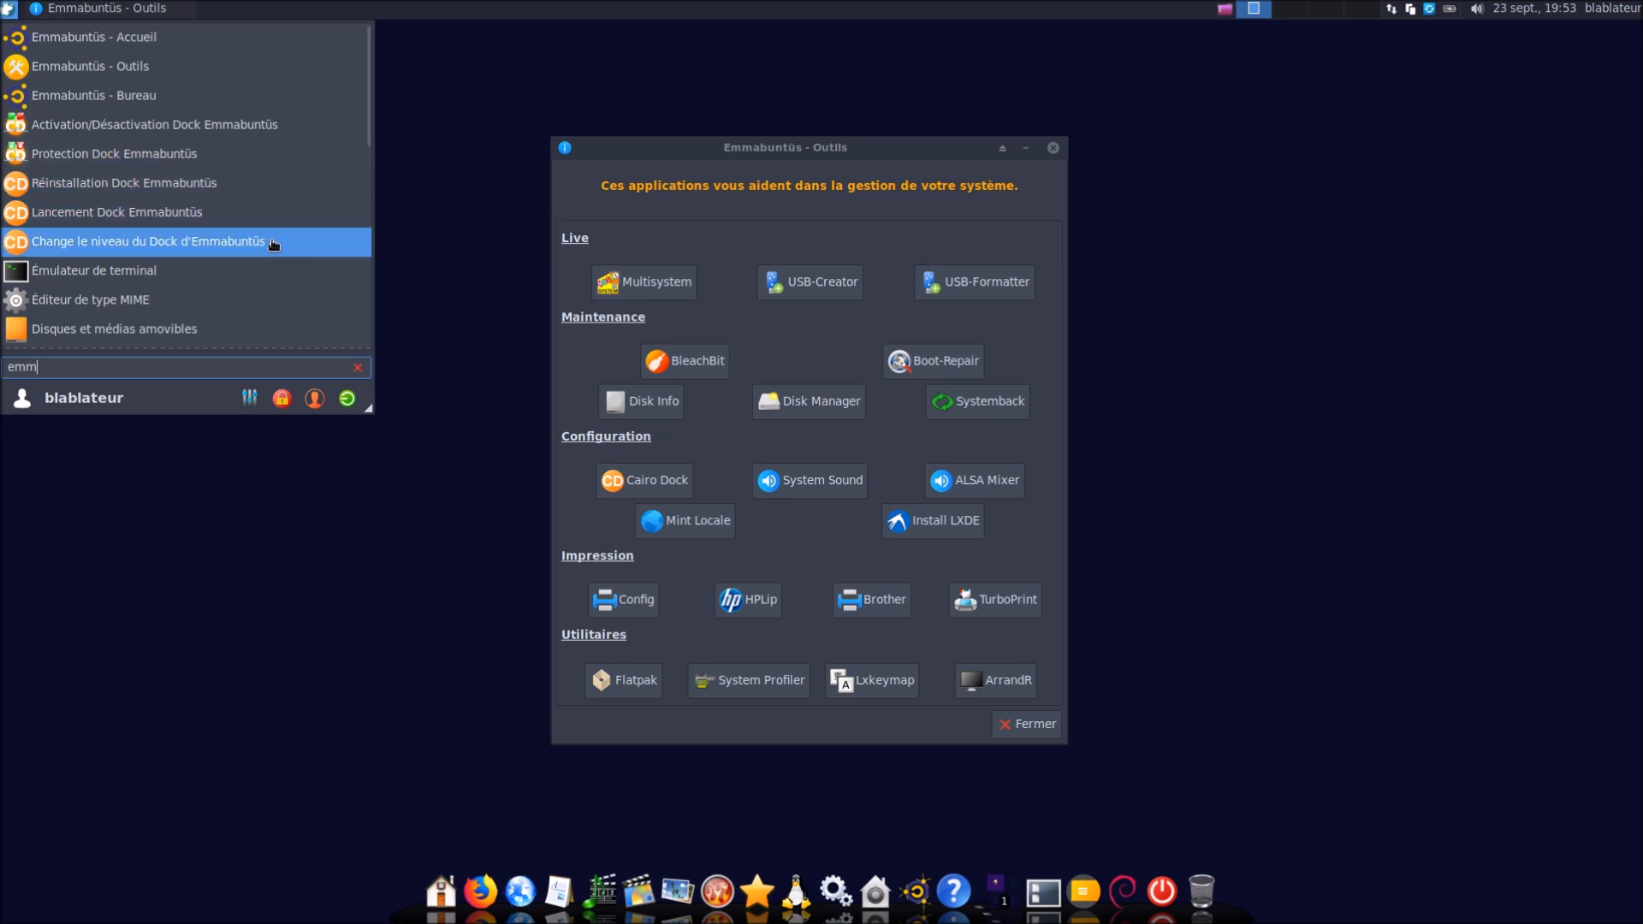
pyautogui.click(616, 147)
pyautogui.moveTo(623, 150); pyautogui.dragTo(609, 140)
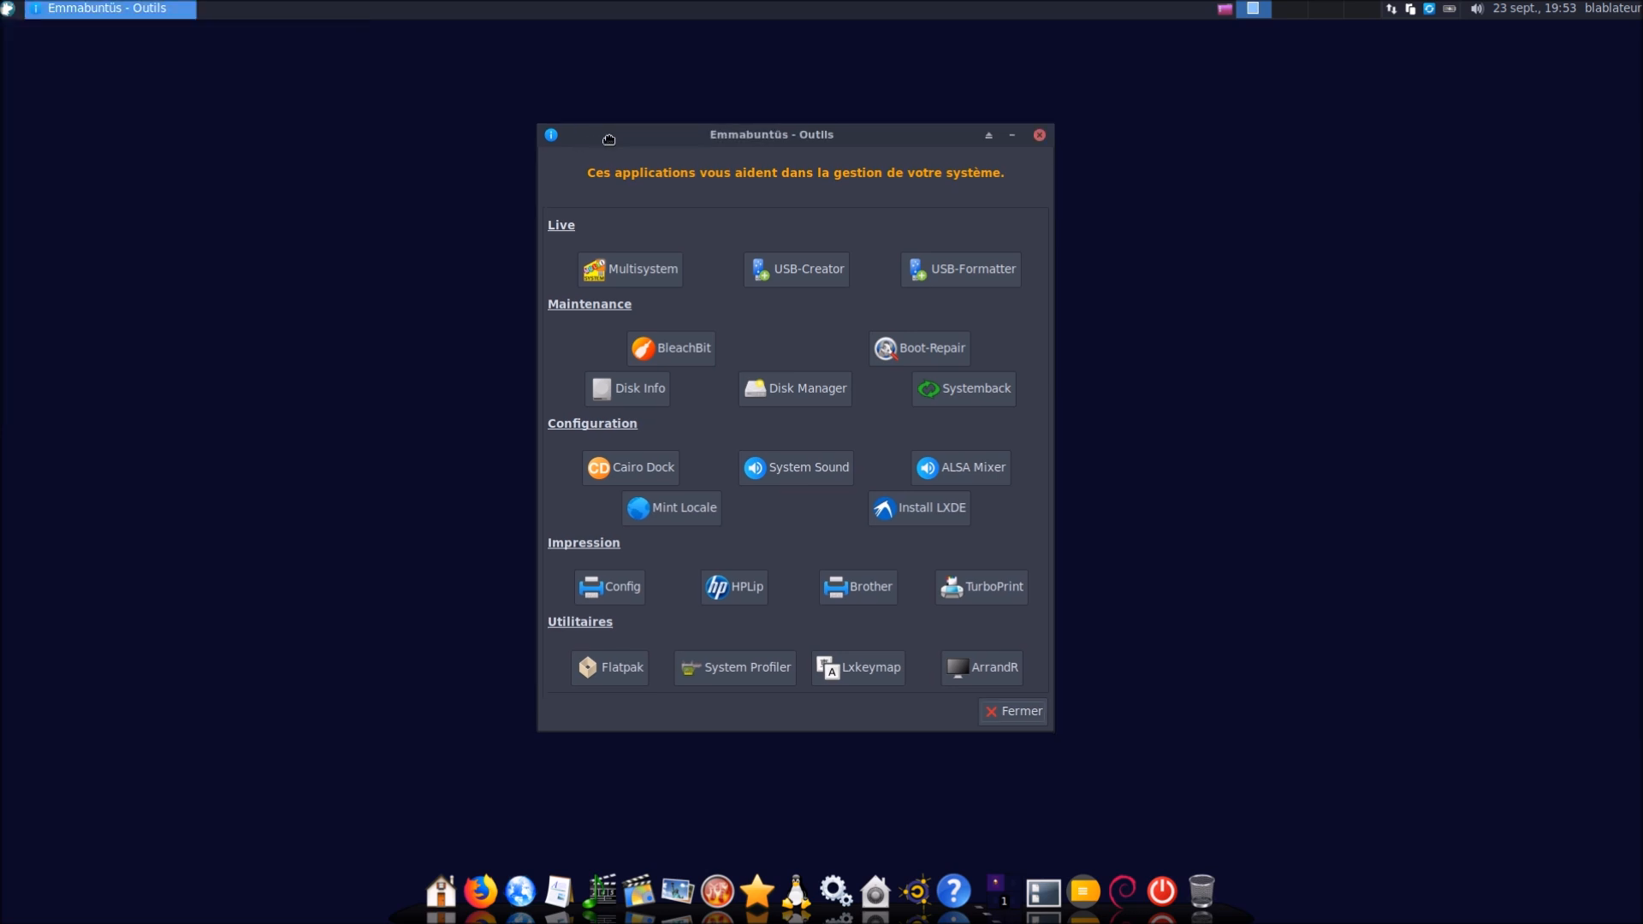
# Launch MultiSystem, switch its language to French, and cancel it
pyautogui.click(637, 272)
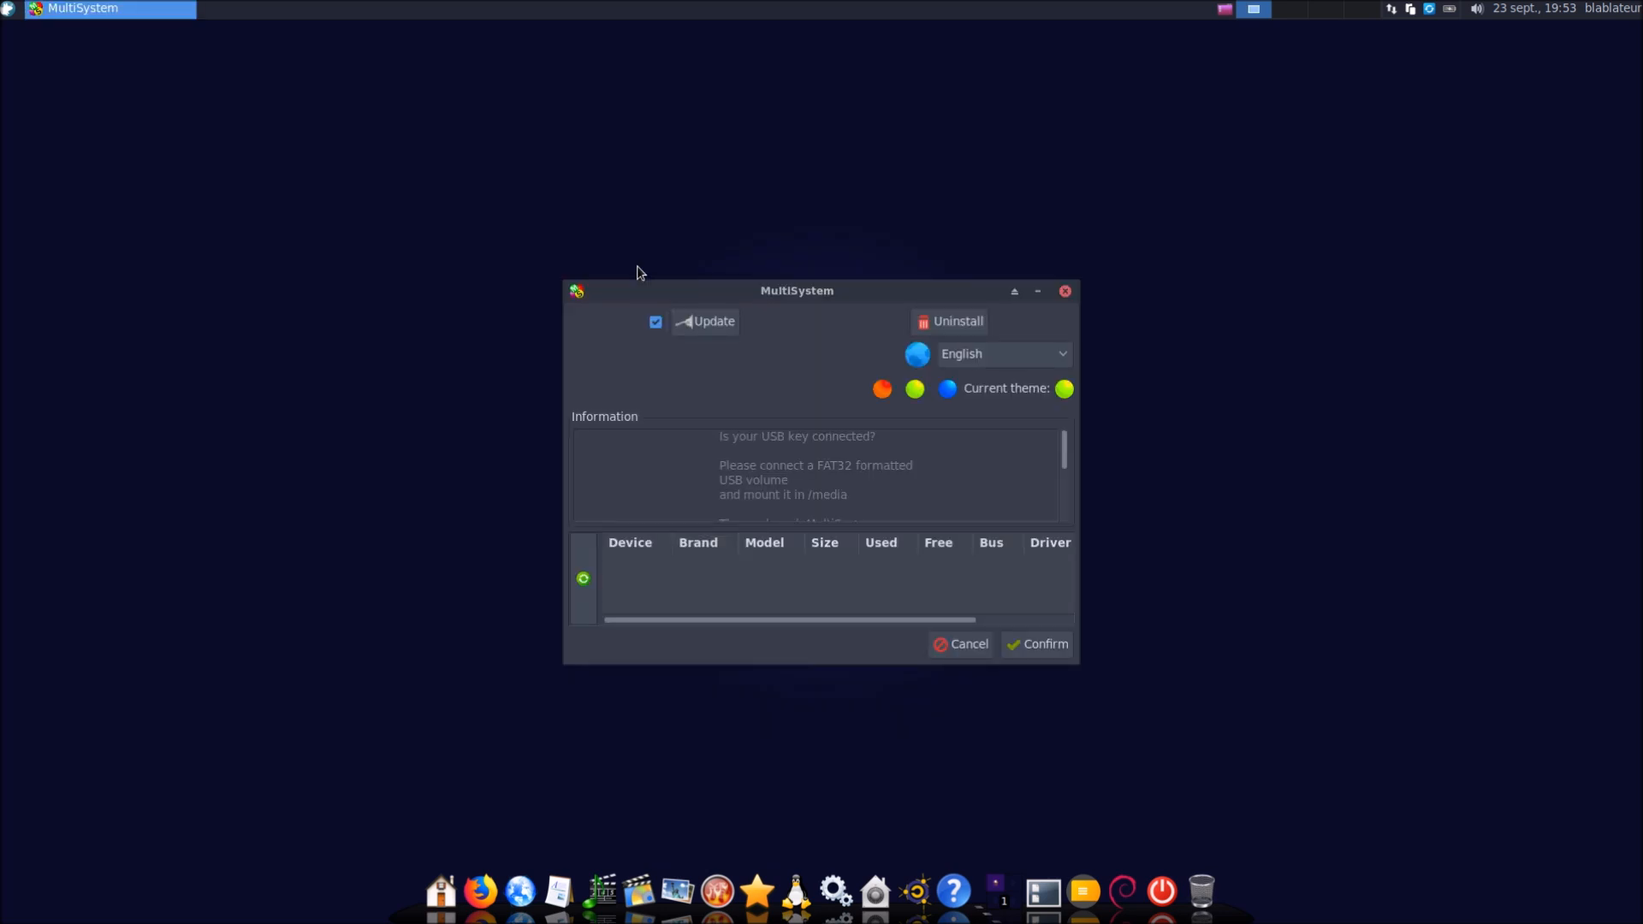
pyautogui.click(1012, 347)
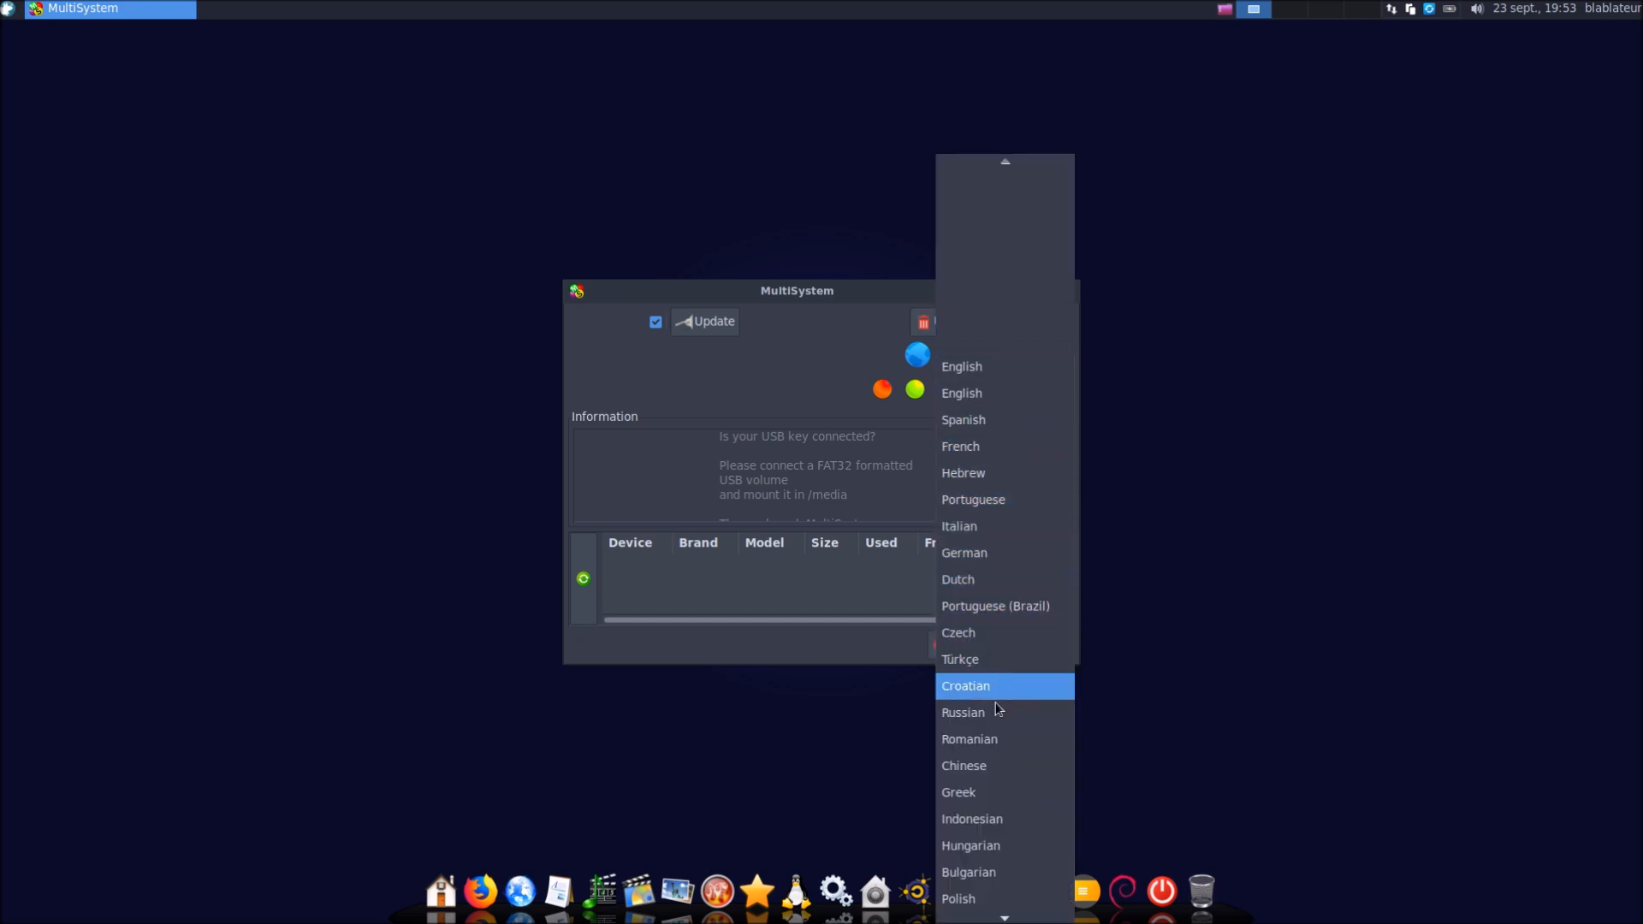
pyautogui.click(1023, 444)
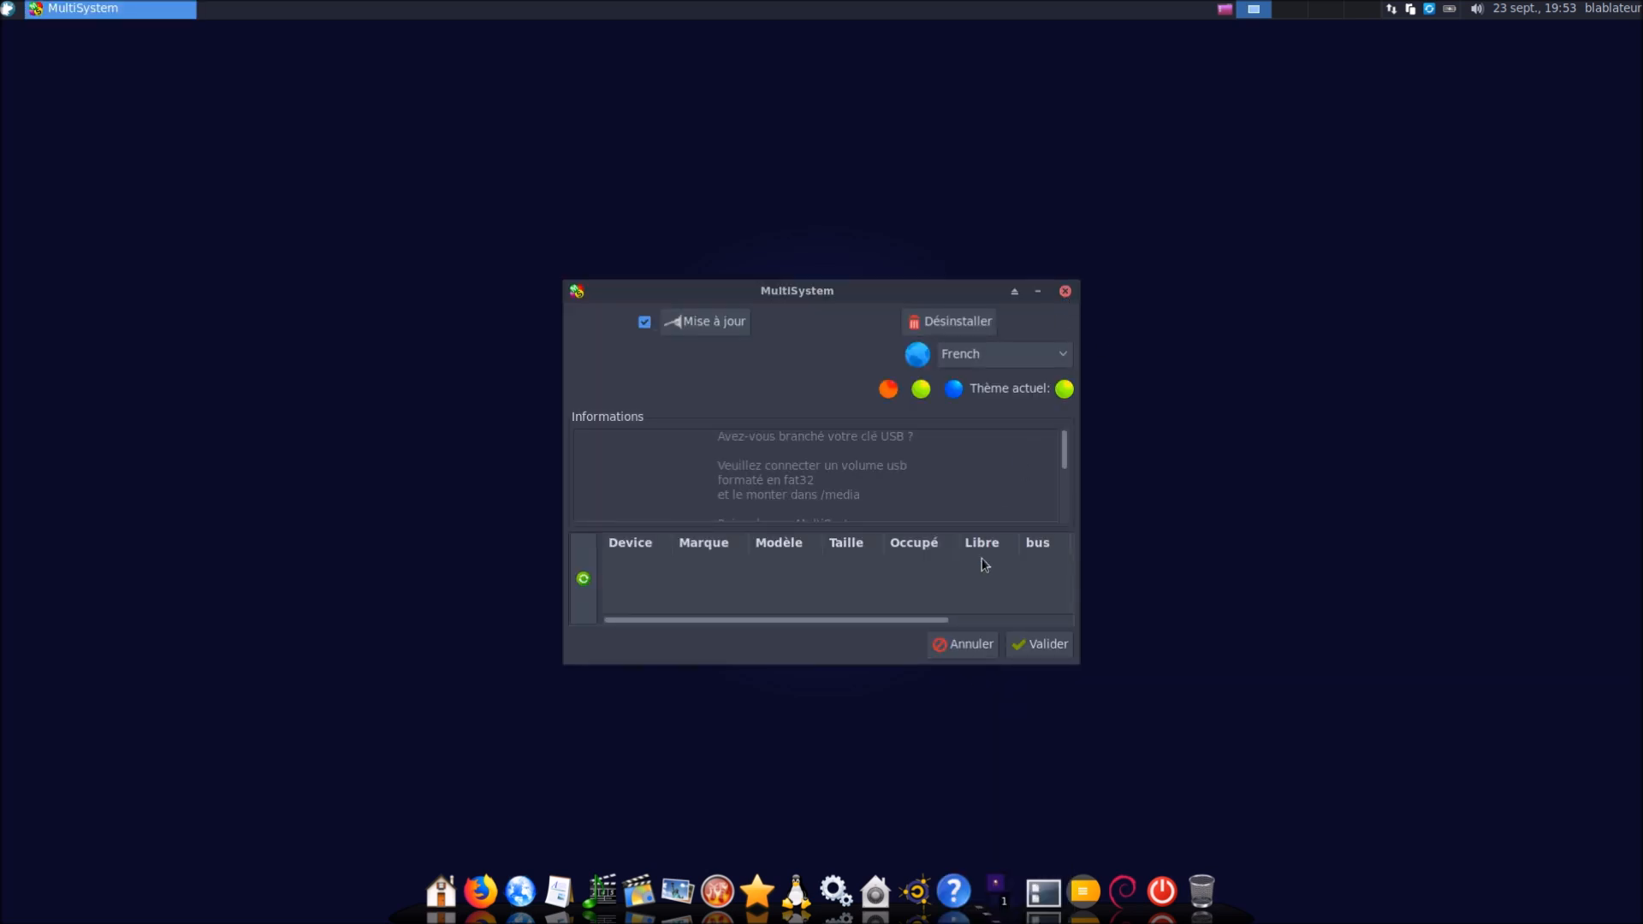
pyautogui.click(962, 645)
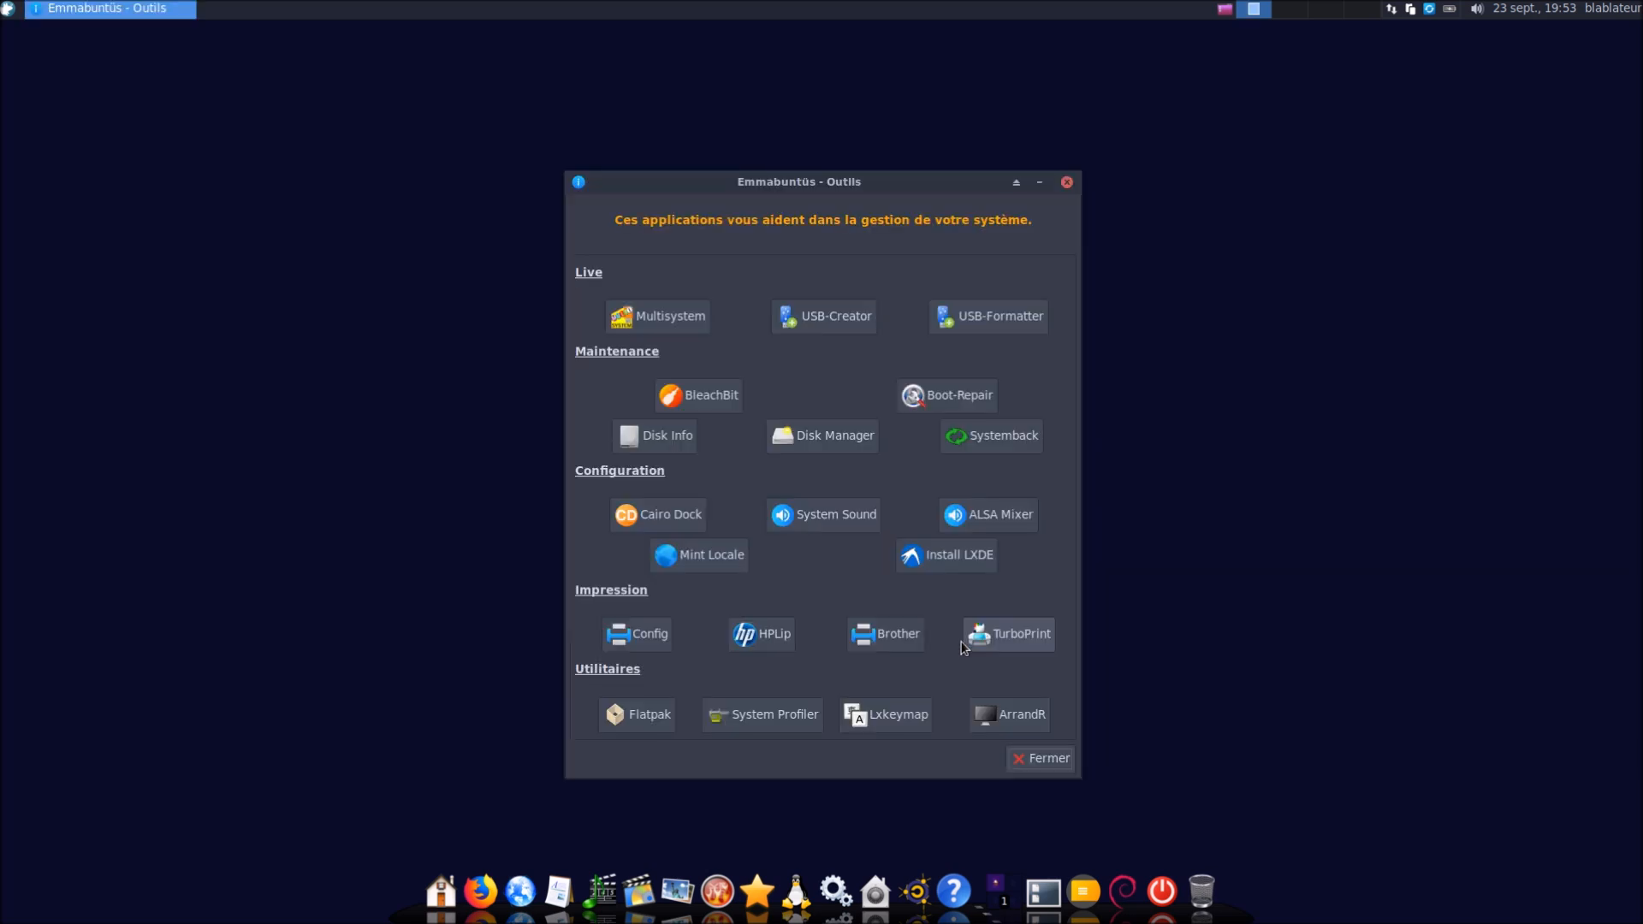
# Open and close USB Image Writer and USB Stick Formatter, then launch BleachBit
pyautogui.click(843, 318)
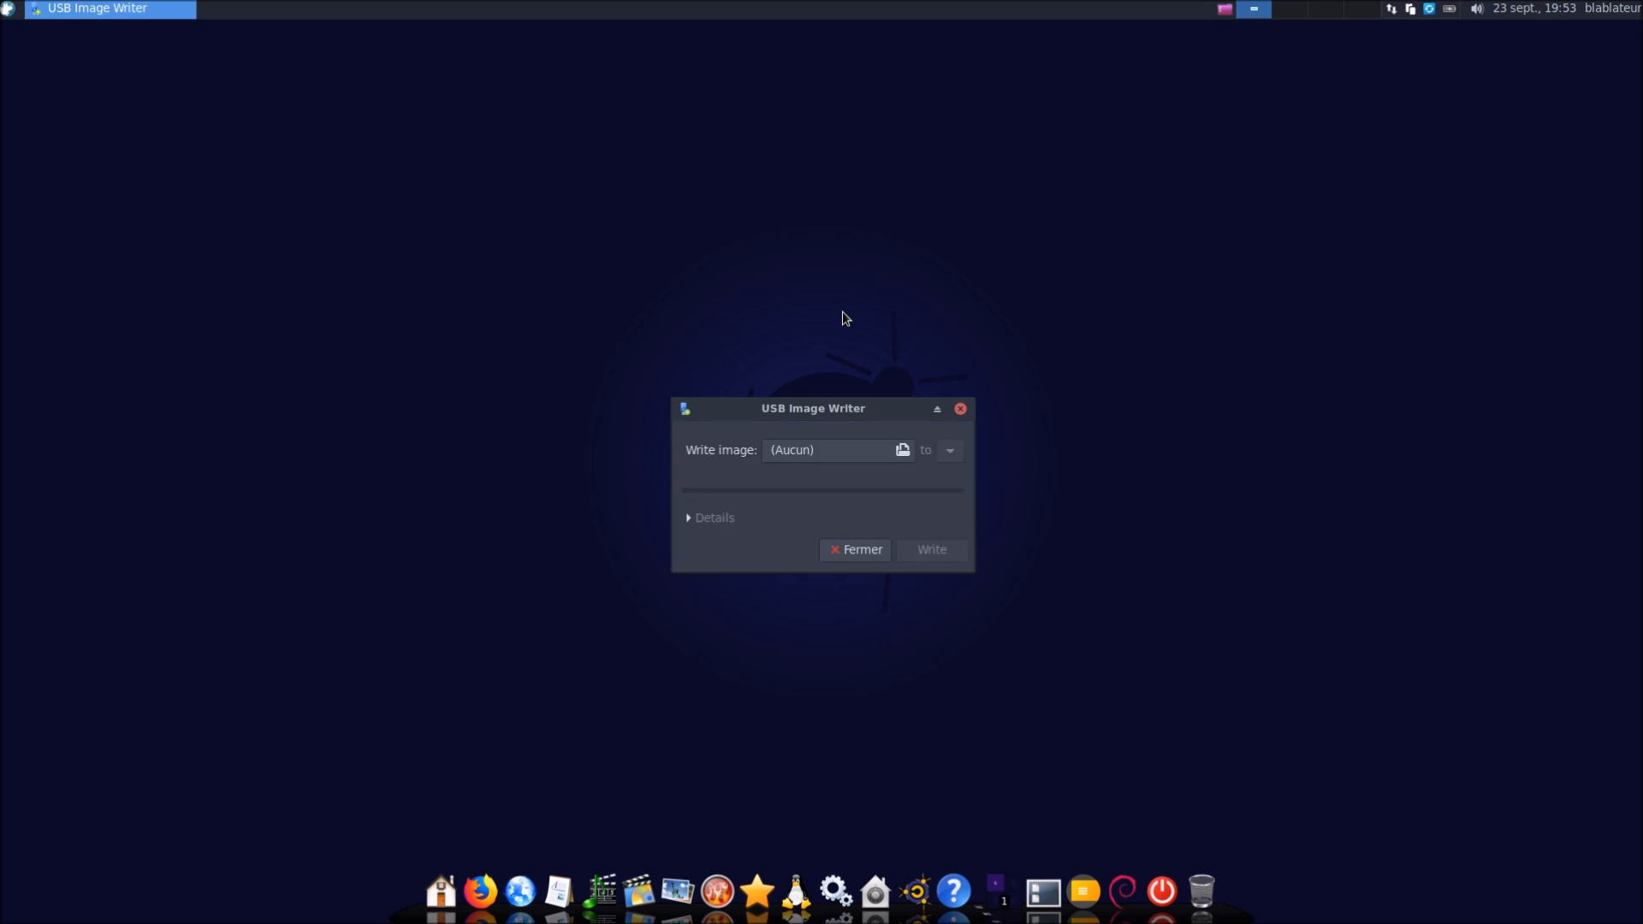
pyautogui.click(876, 548)
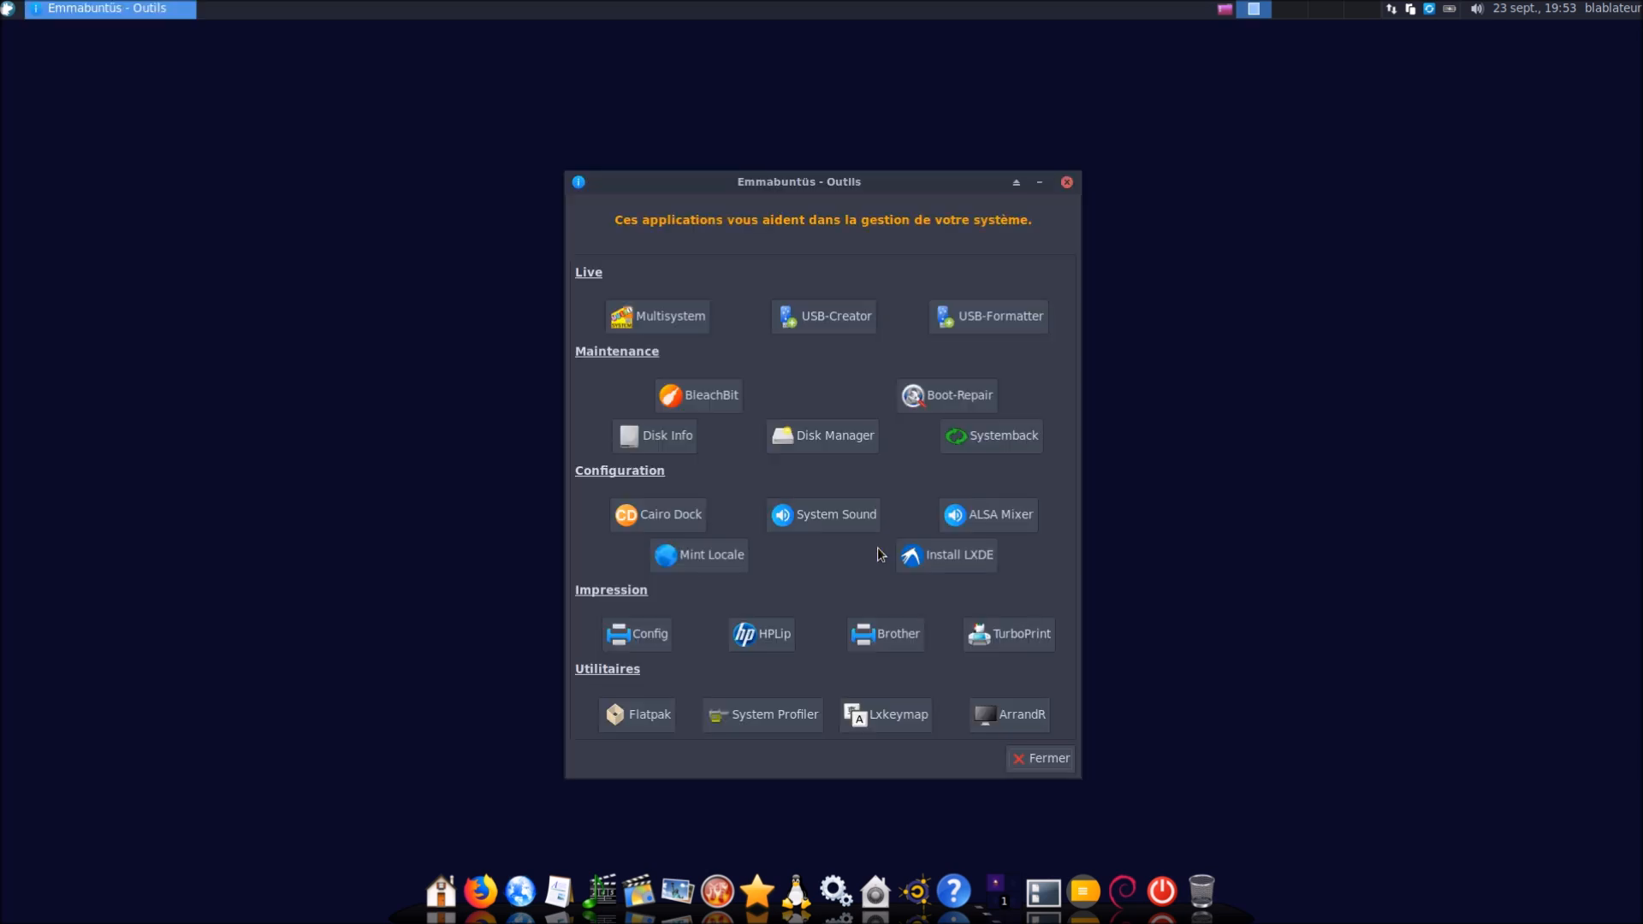
pyautogui.click(1011, 327)
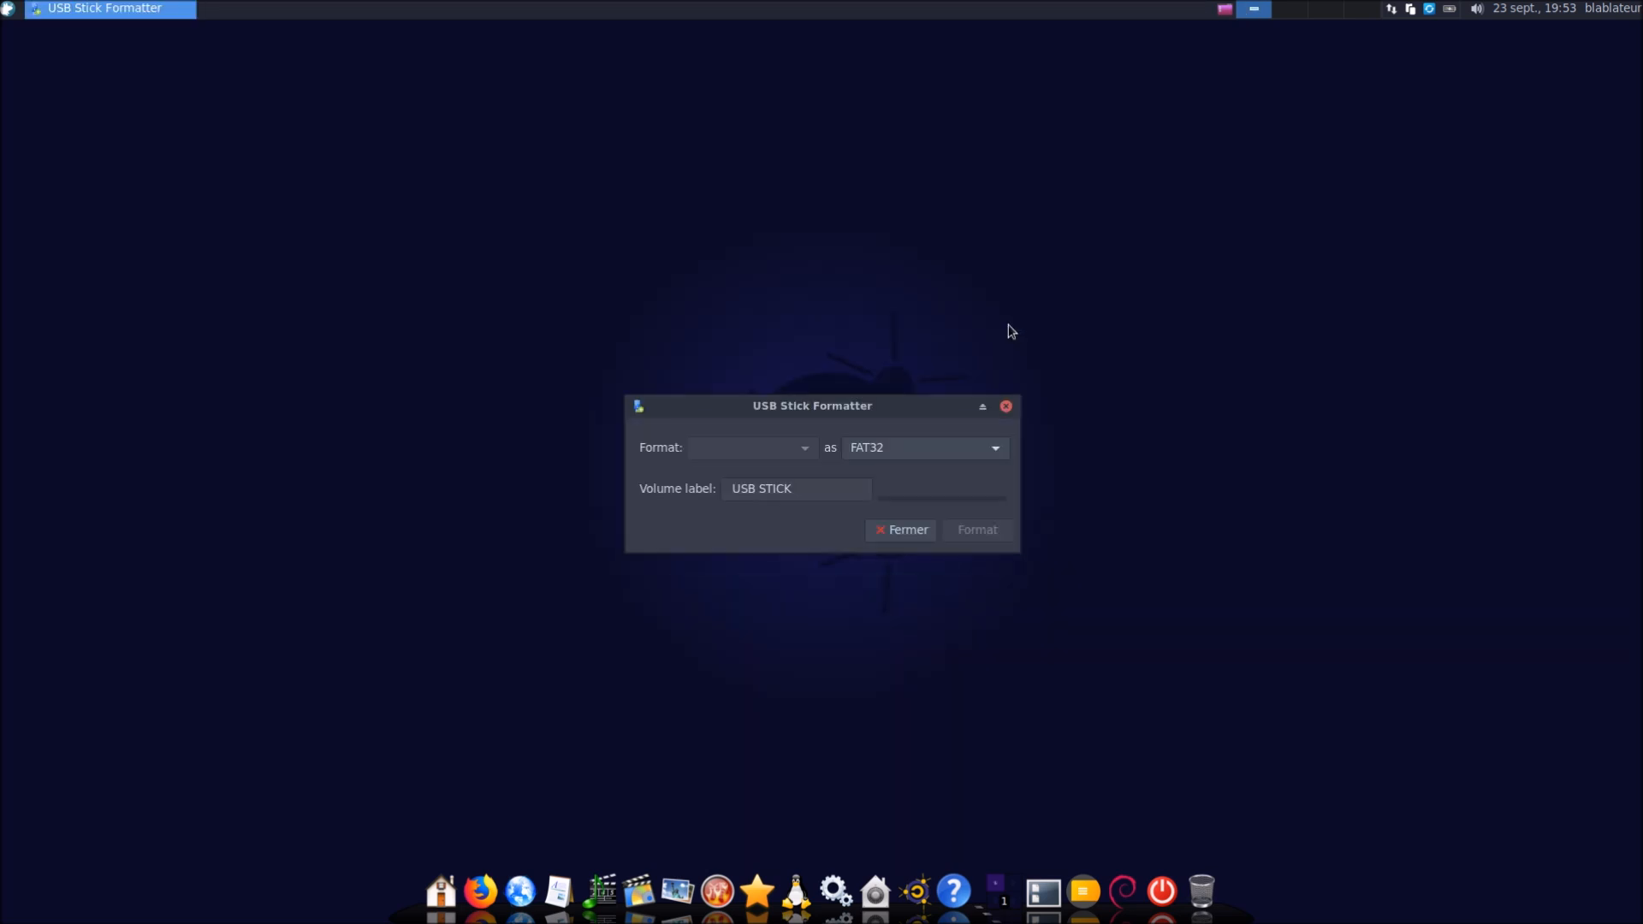
pyautogui.click(929, 540)
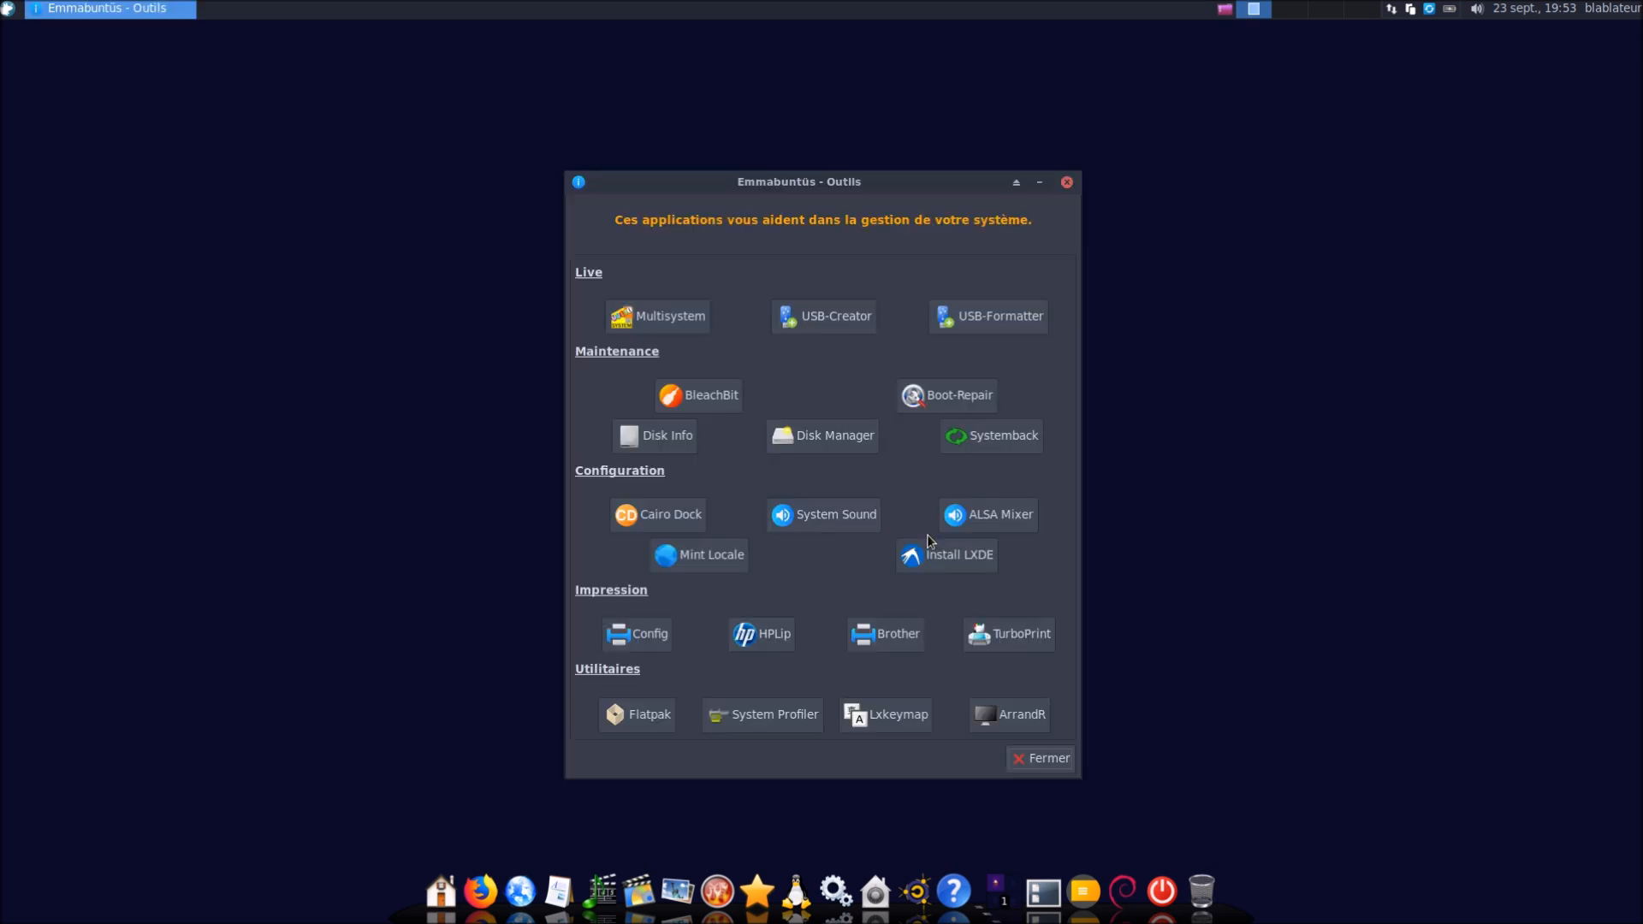
pyautogui.click(711, 402)
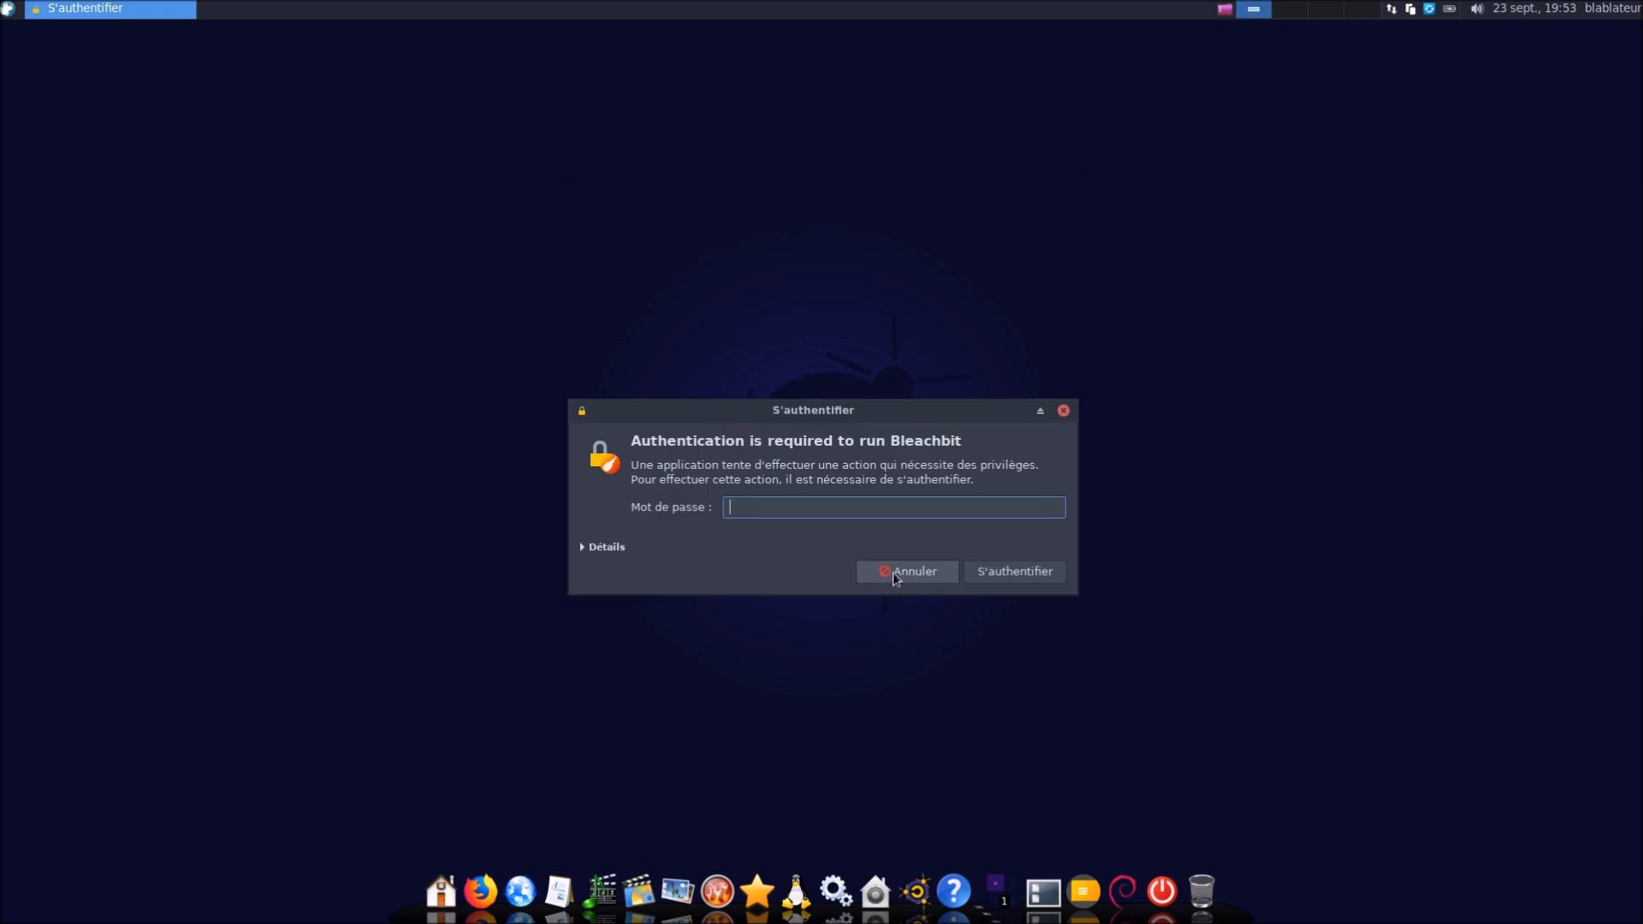
# Authenticate with the administrator password to run BleachBit, then close its preferences and main window
pyautogui.write('******')
pyautogui.press('Return')
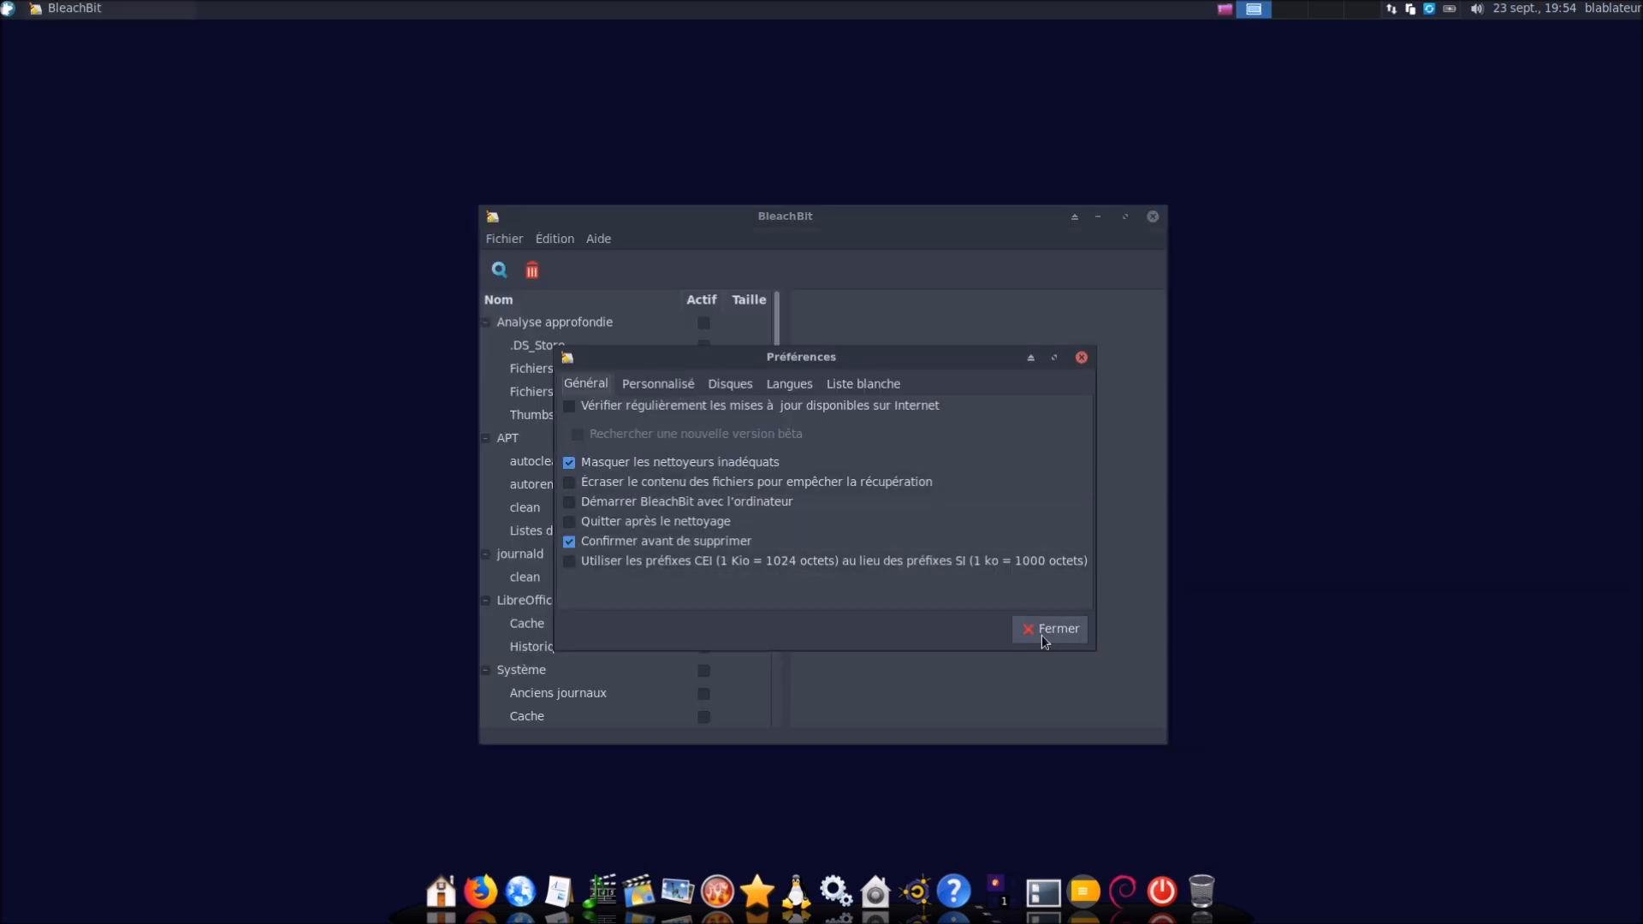
pyautogui.click(1042, 638)
pyautogui.click(1152, 217)
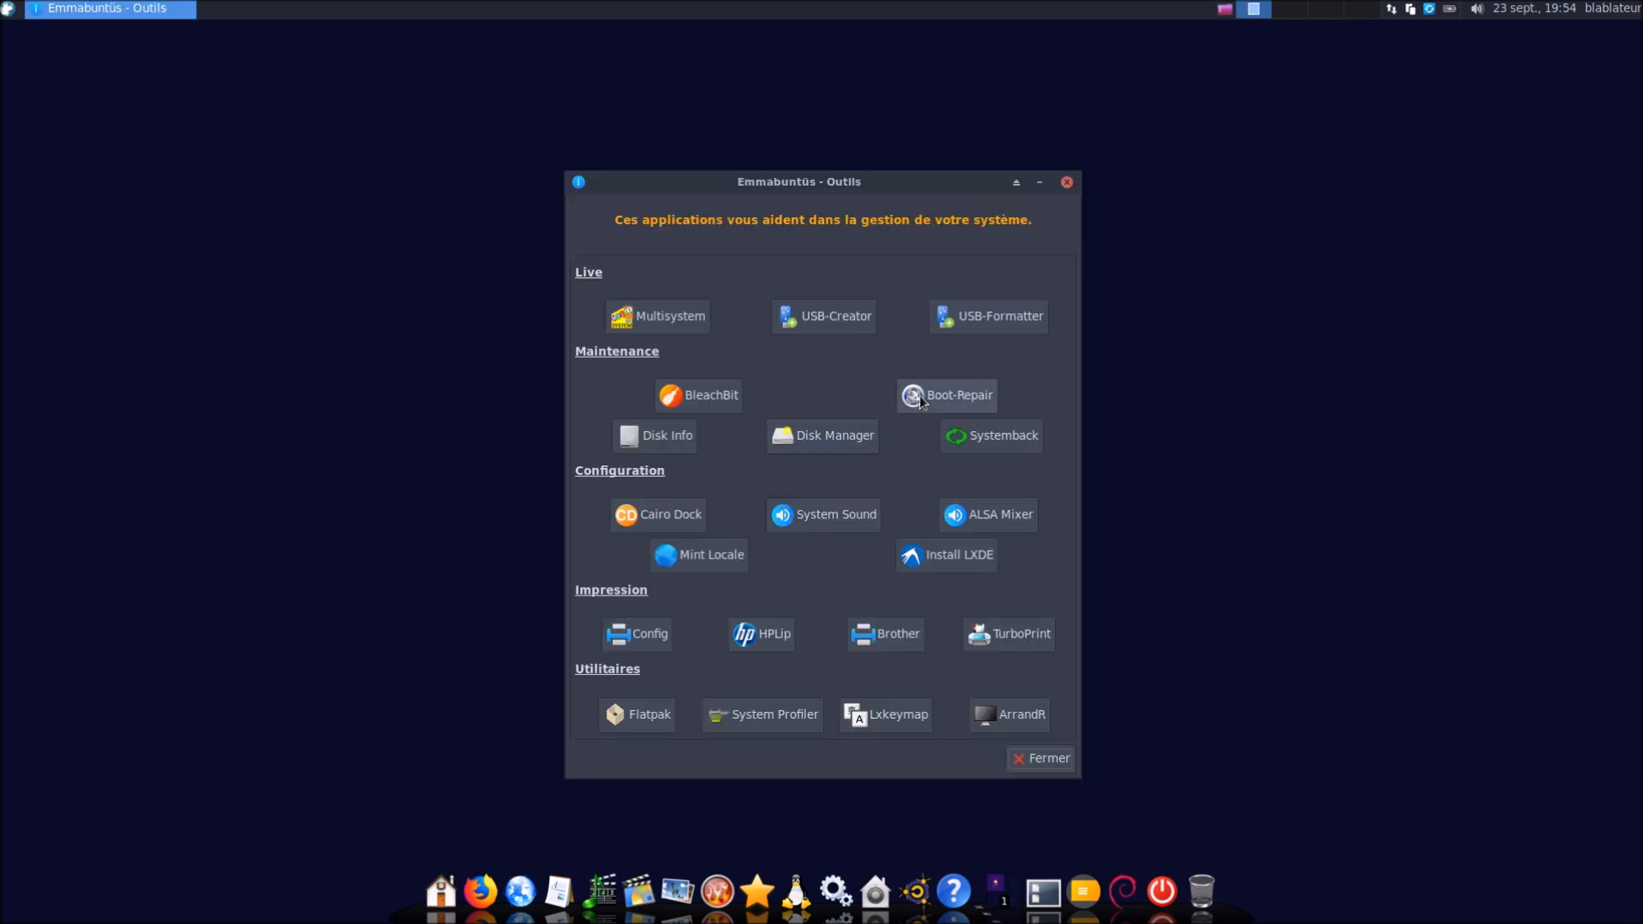
# Launch Boot-Repair with administrator authentication, then quit it and acknowledge the cancelled-operation notice
pyautogui.click(920, 401)
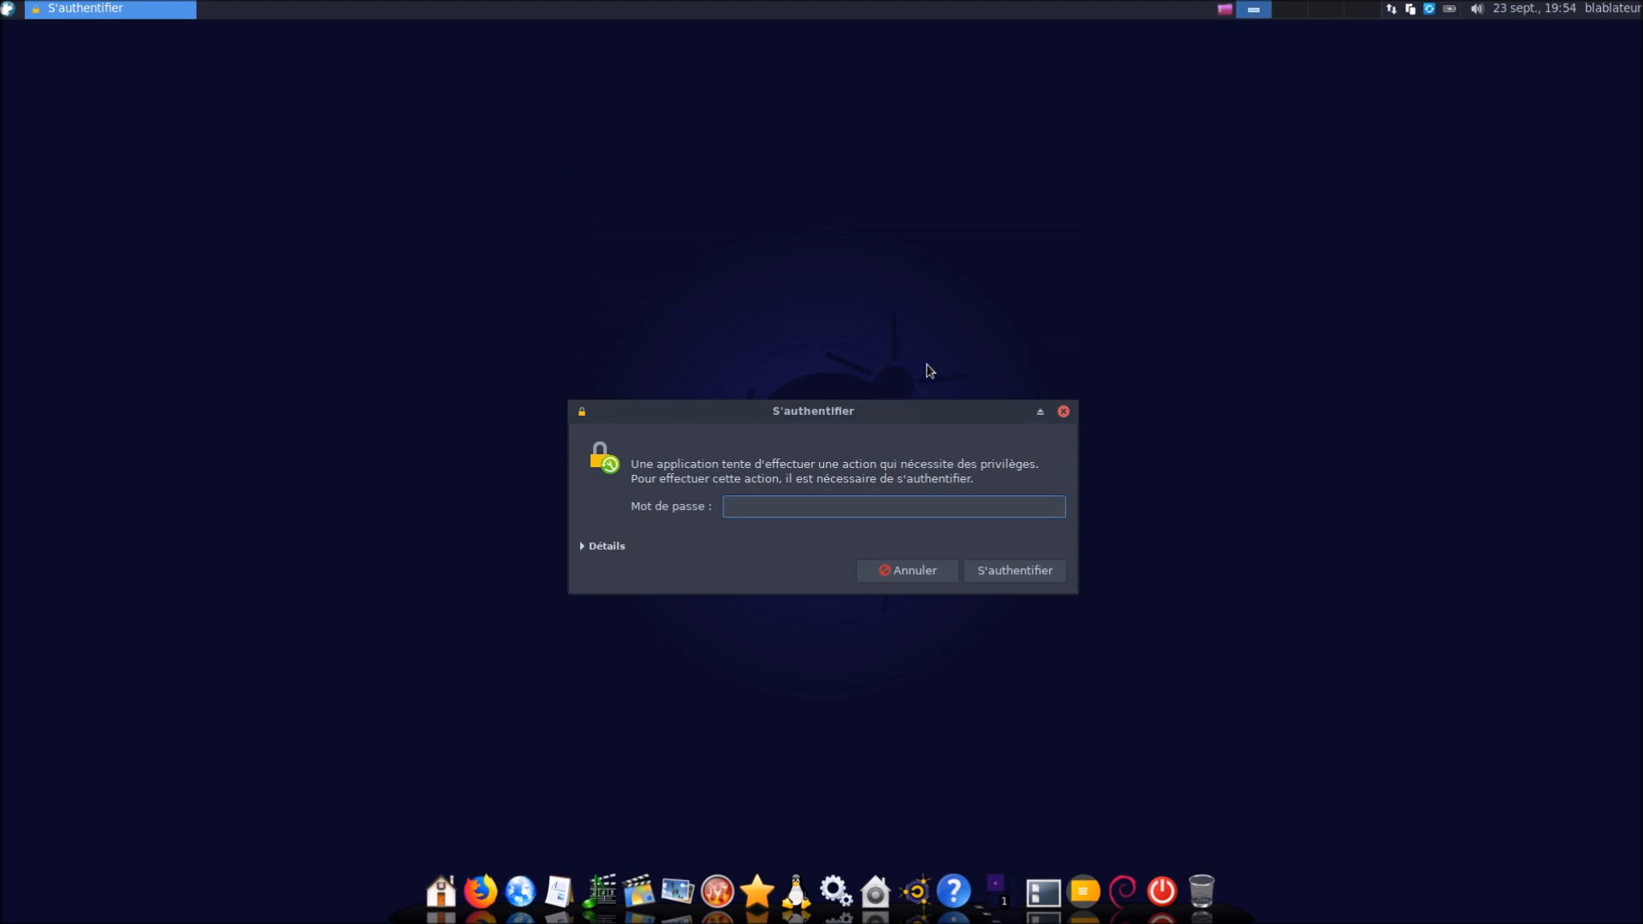
pyautogui.write('••••••')
pyautogui.press('Return')
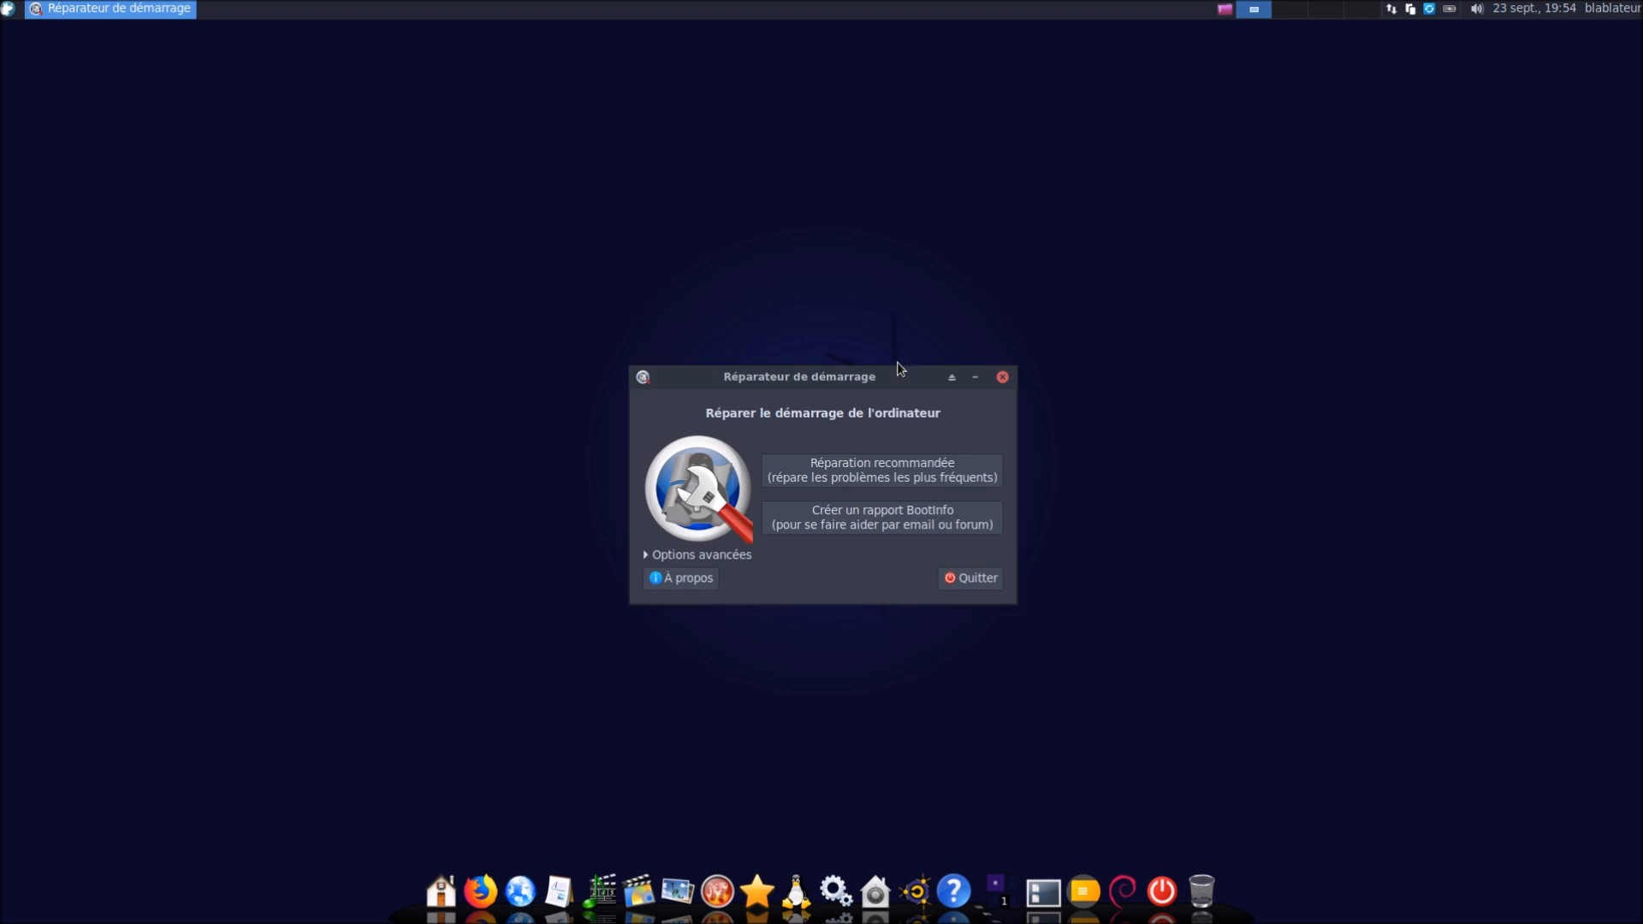
pyautogui.click(972, 586)
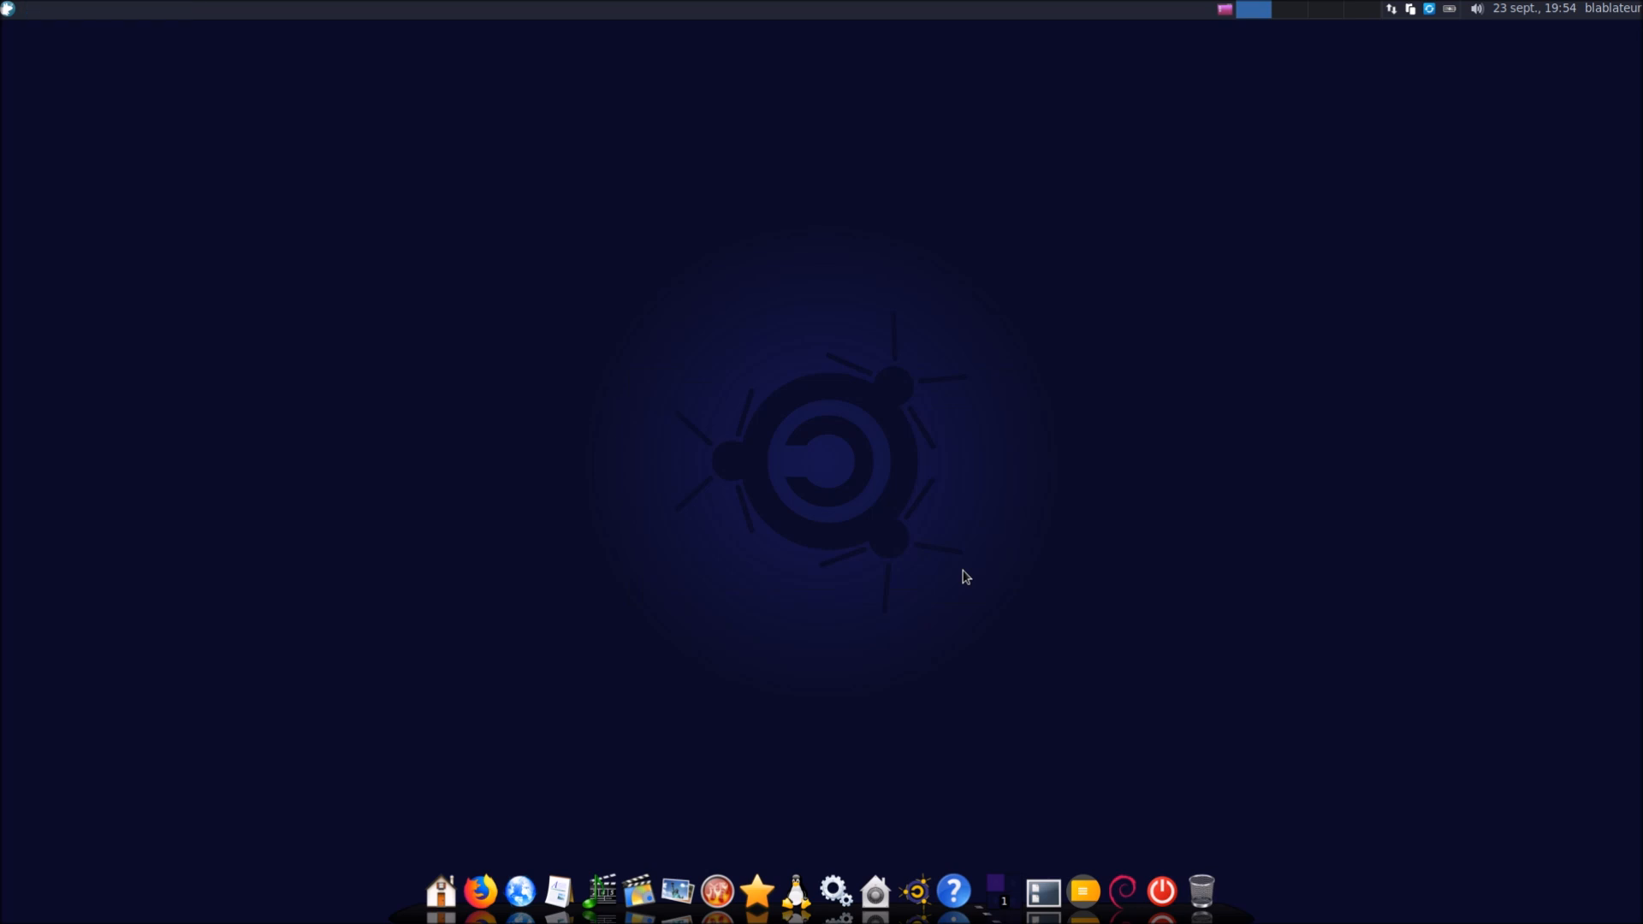
pyautogui.click(863, 533)
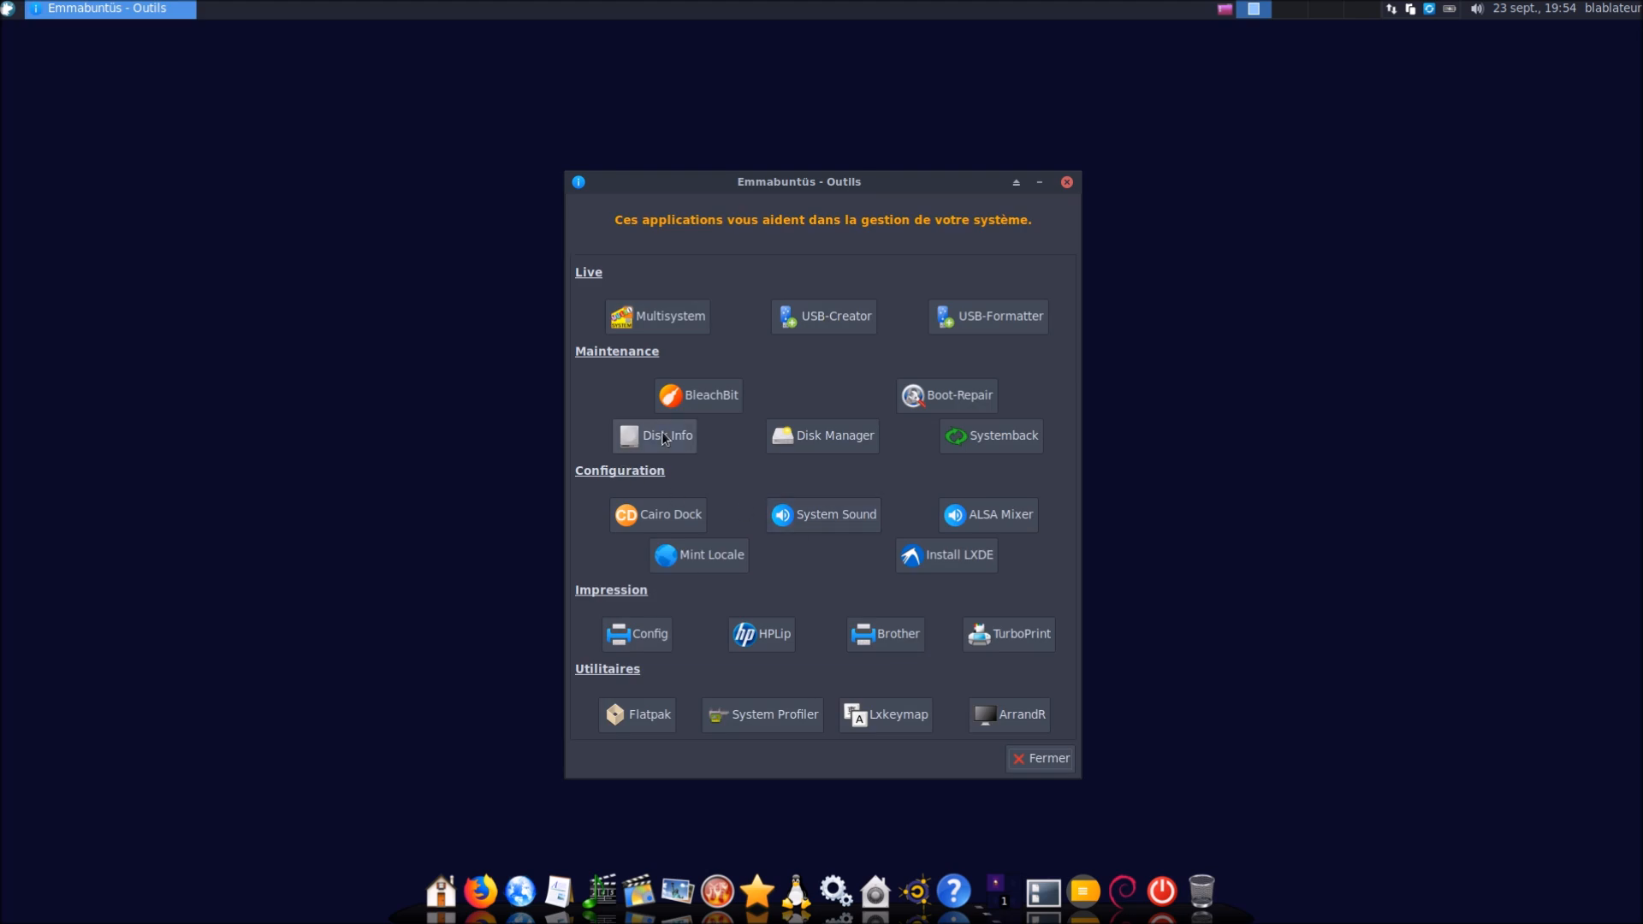
# In Disk Info, turn on the 21 Go disk's write cache, authorize with the password, then close Disques
pyautogui.click(664, 438)
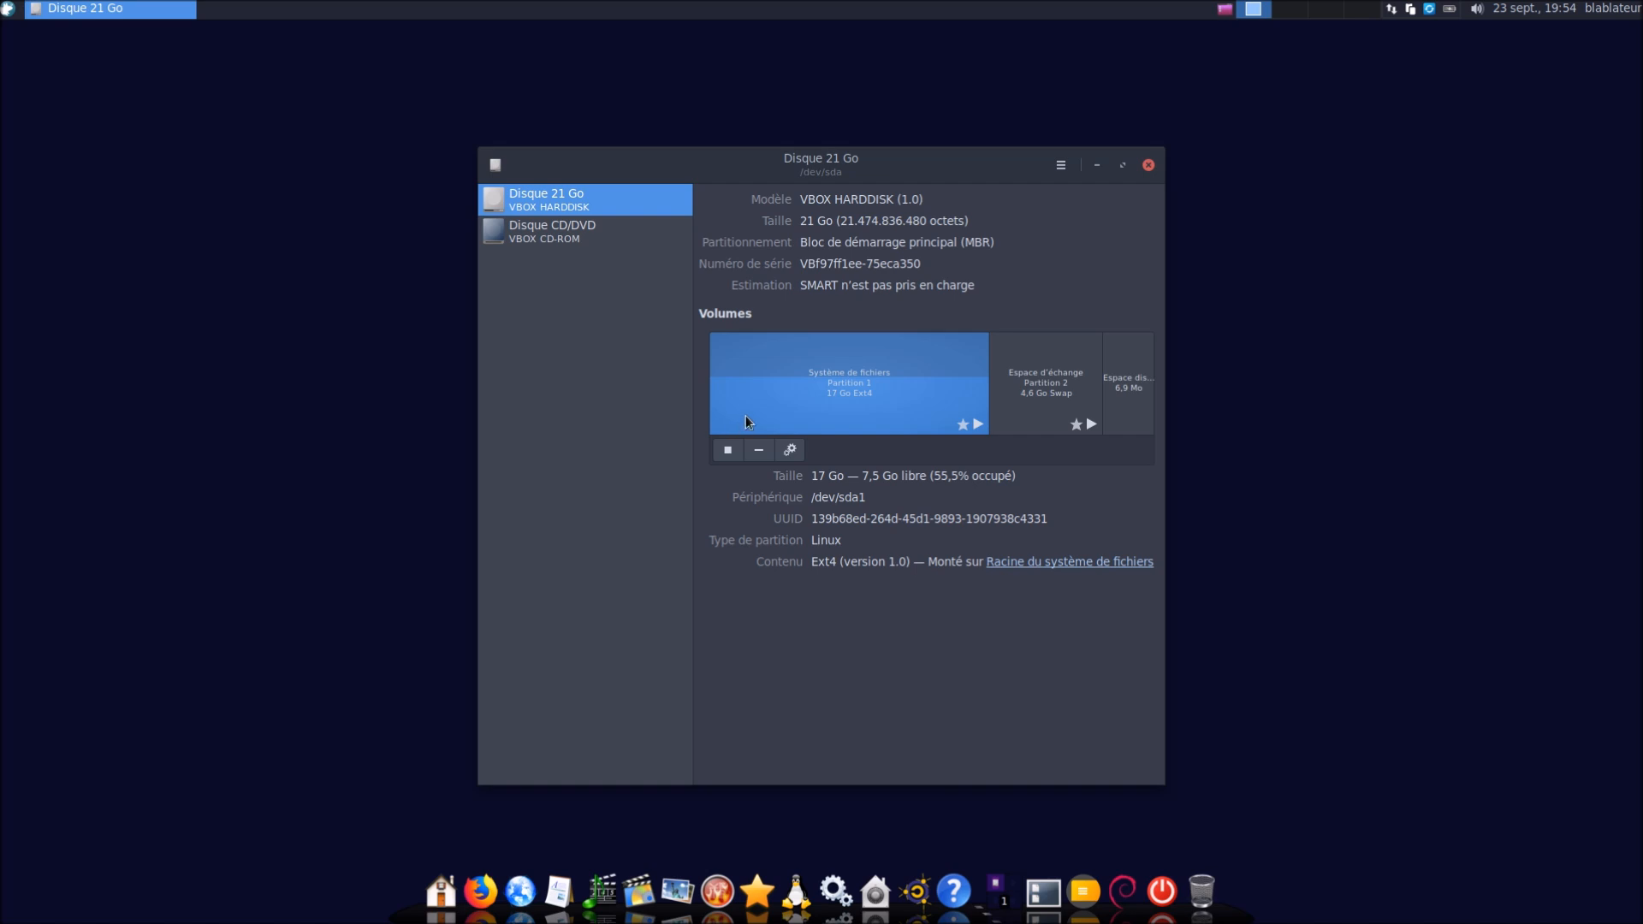
pyautogui.click(1061, 165)
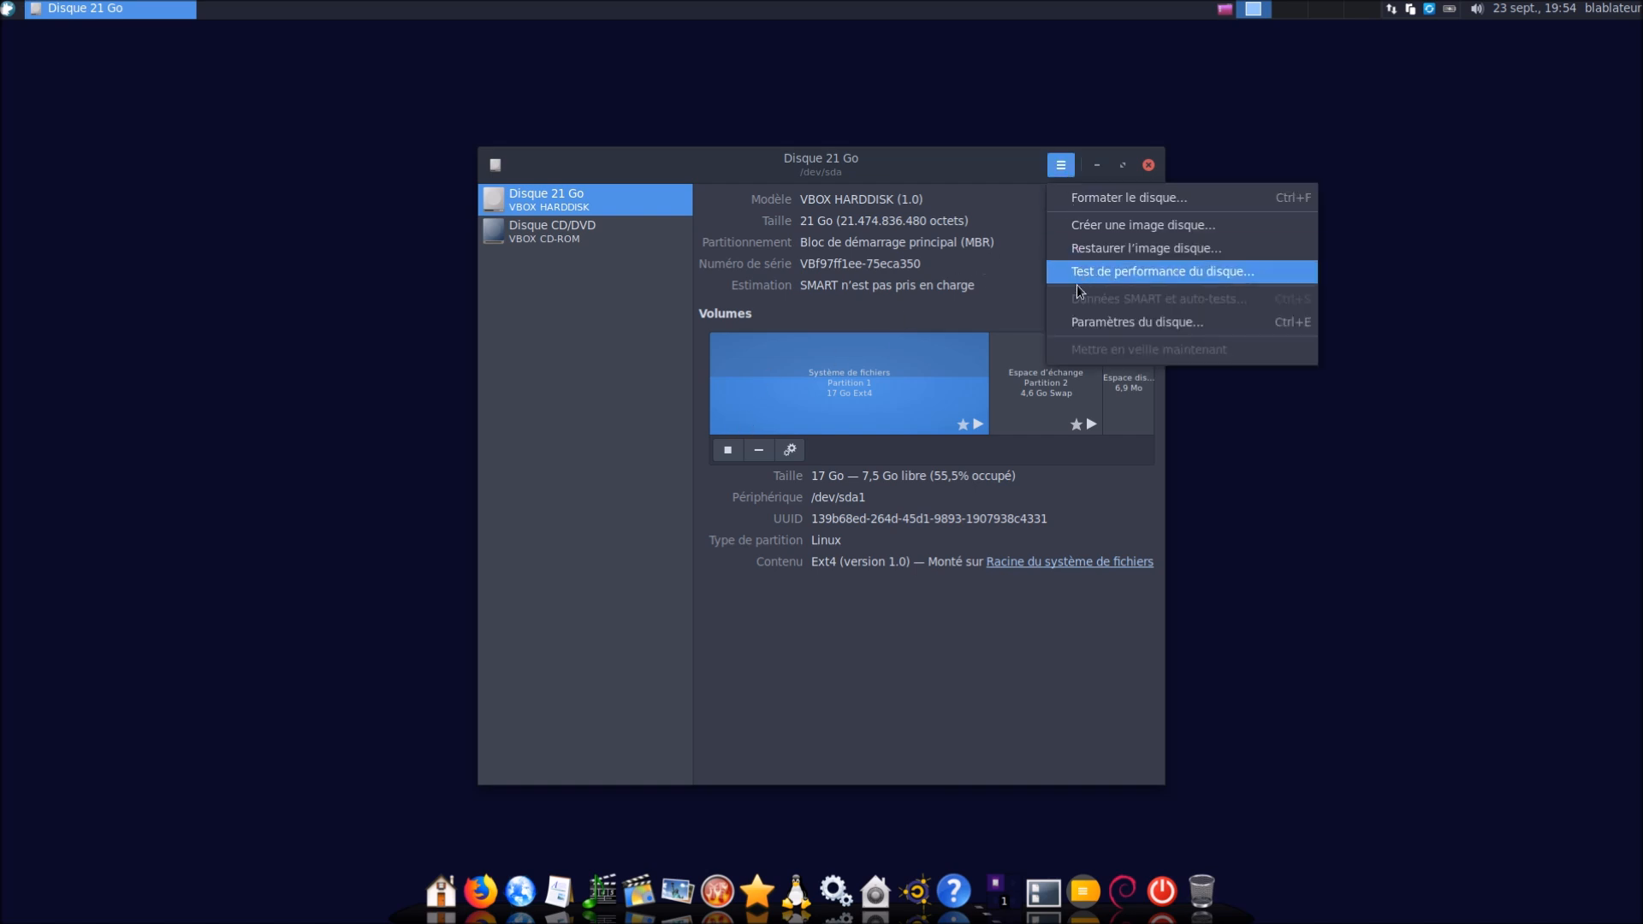
pyautogui.click(1082, 322)
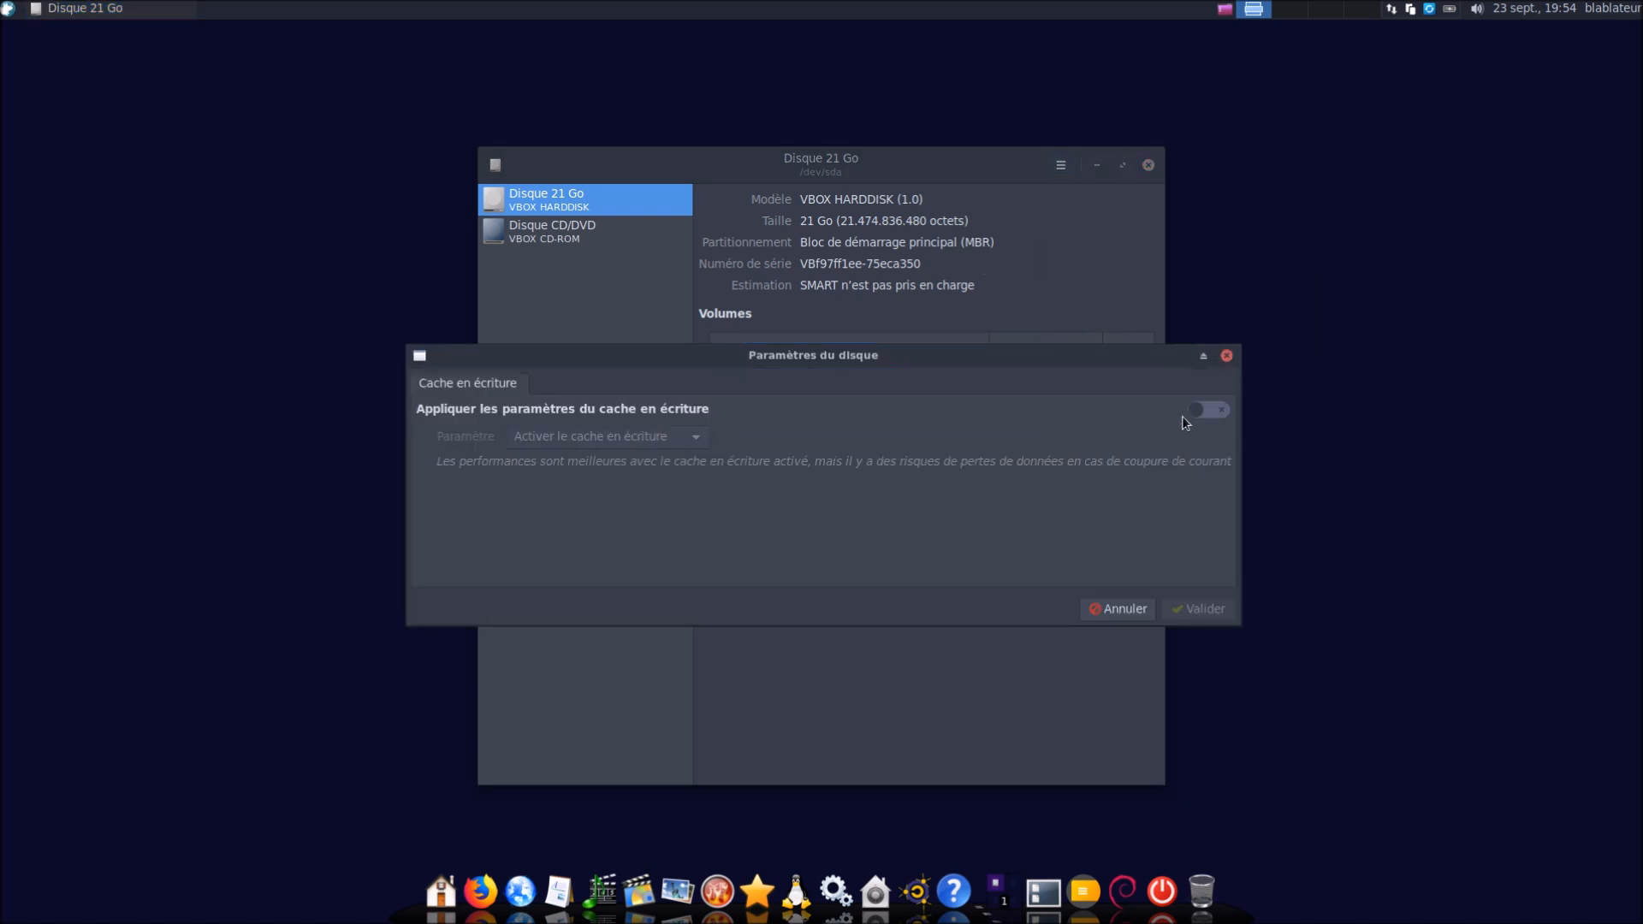
pyautogui.click(1208, 412)
pyautogui.click(1204, 609)
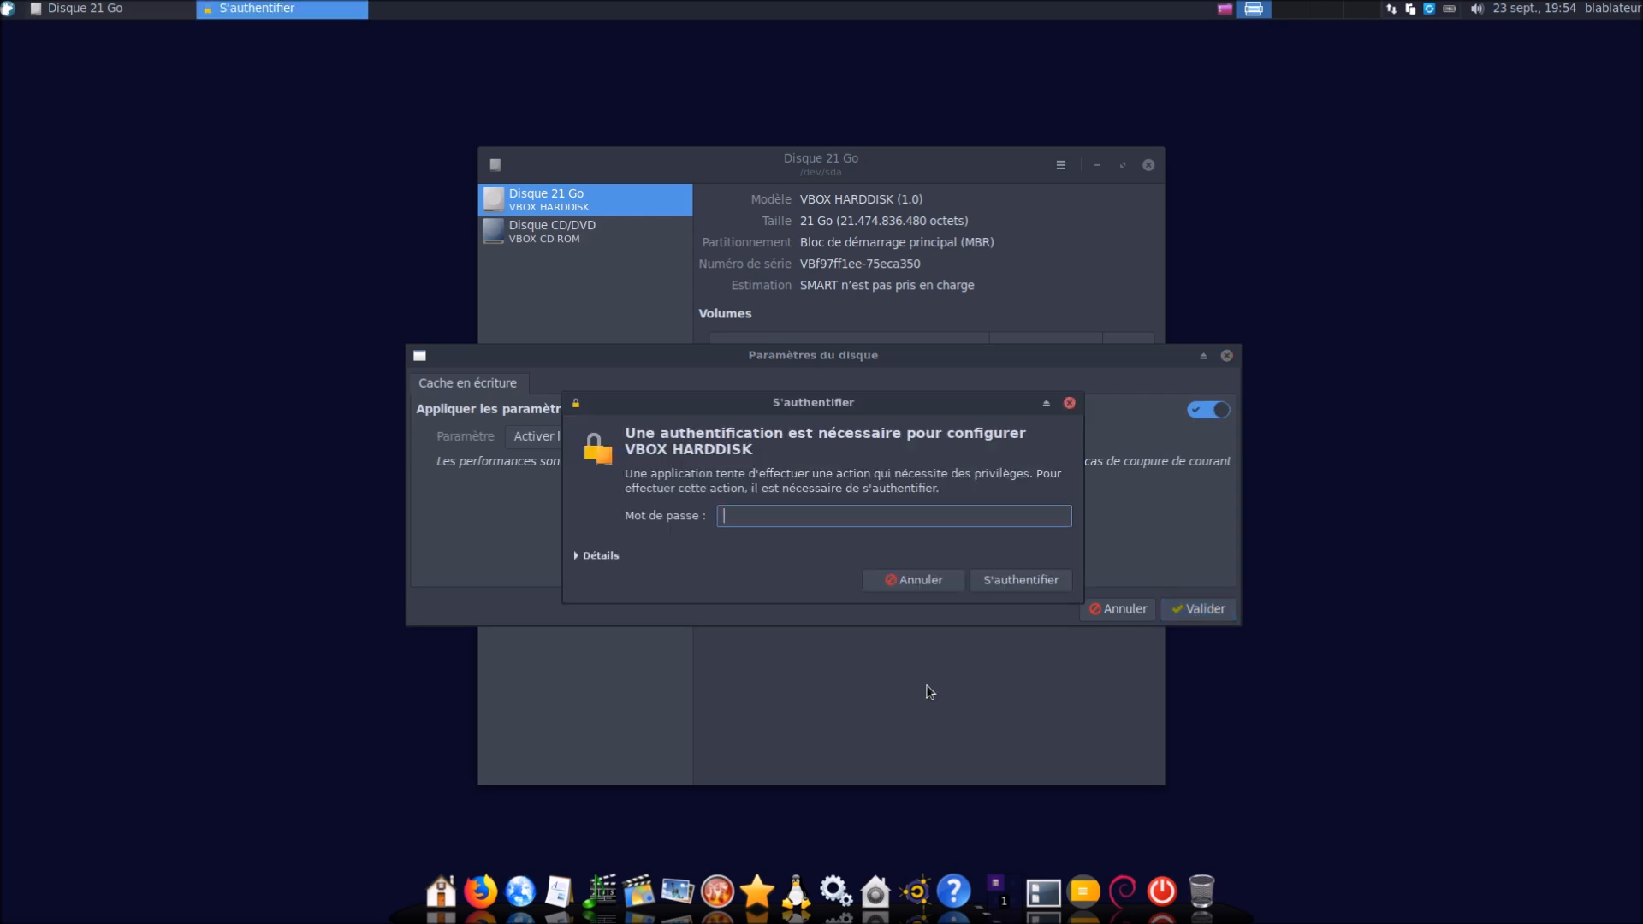
pyautogui.write('********')
pyautogui.press('Return')
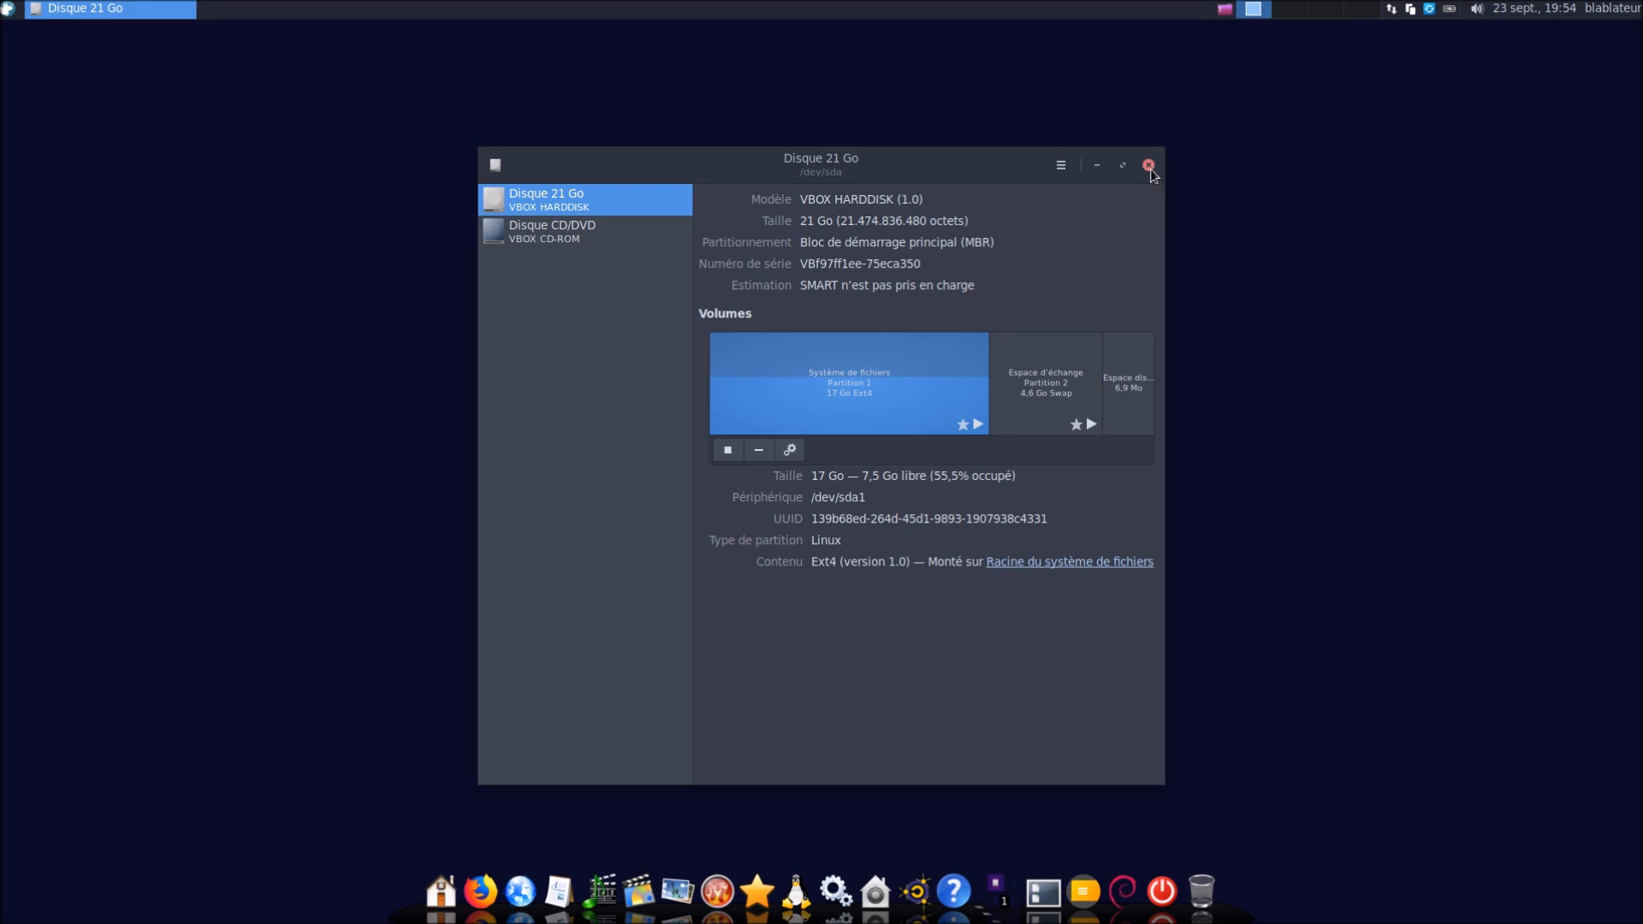
pyautogui.click(1149, 166)
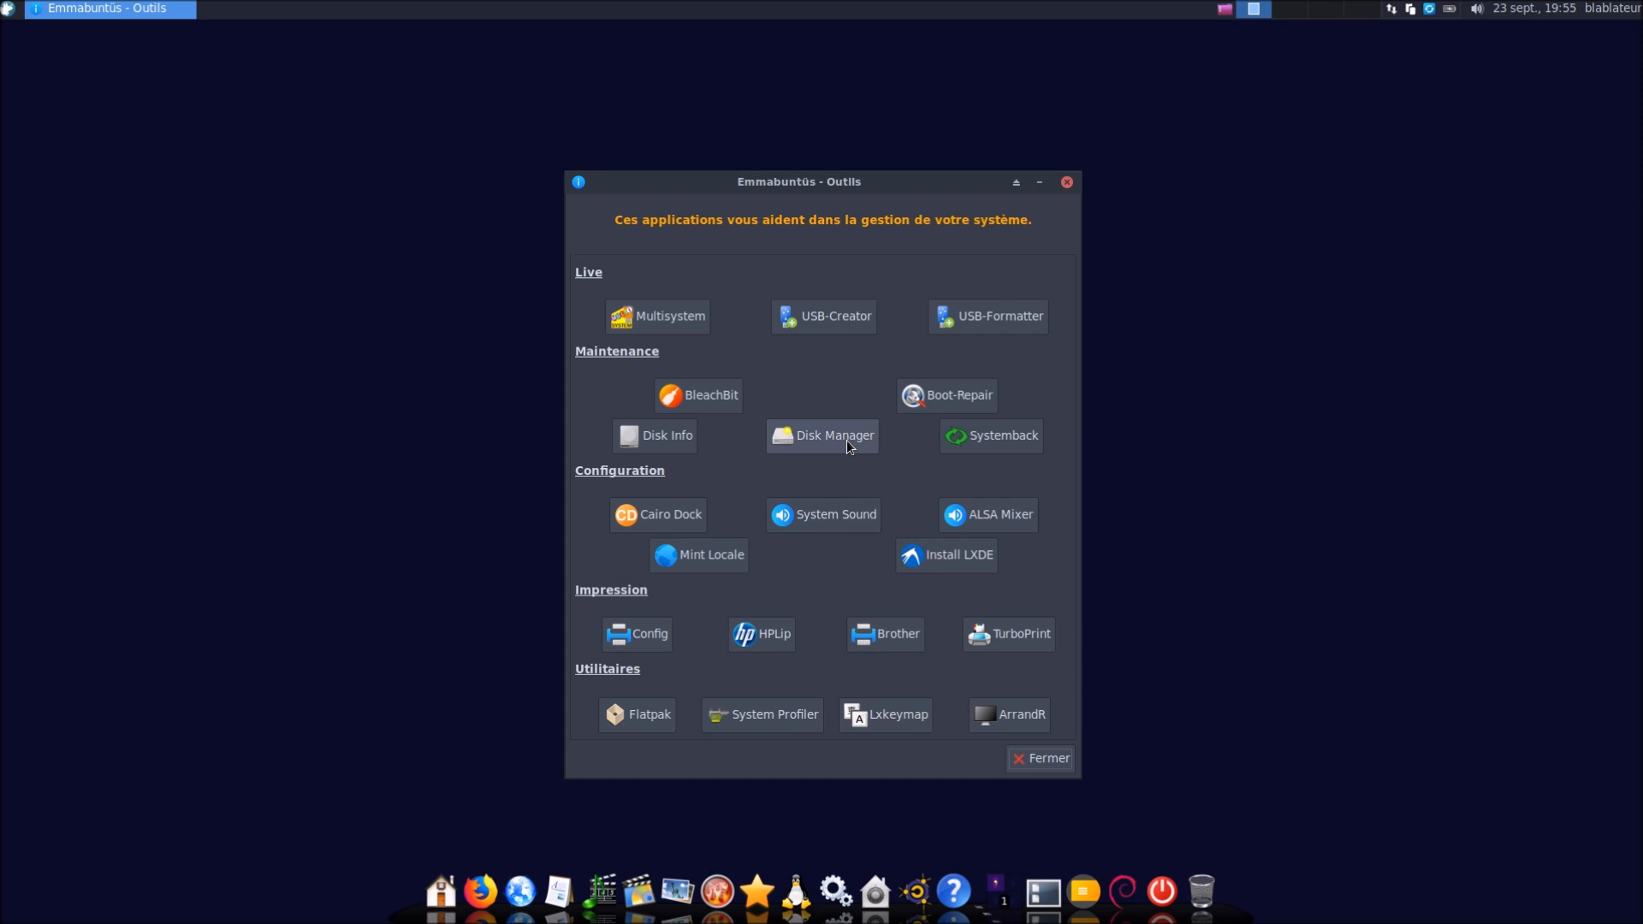
pyautogui.click(847, 441)
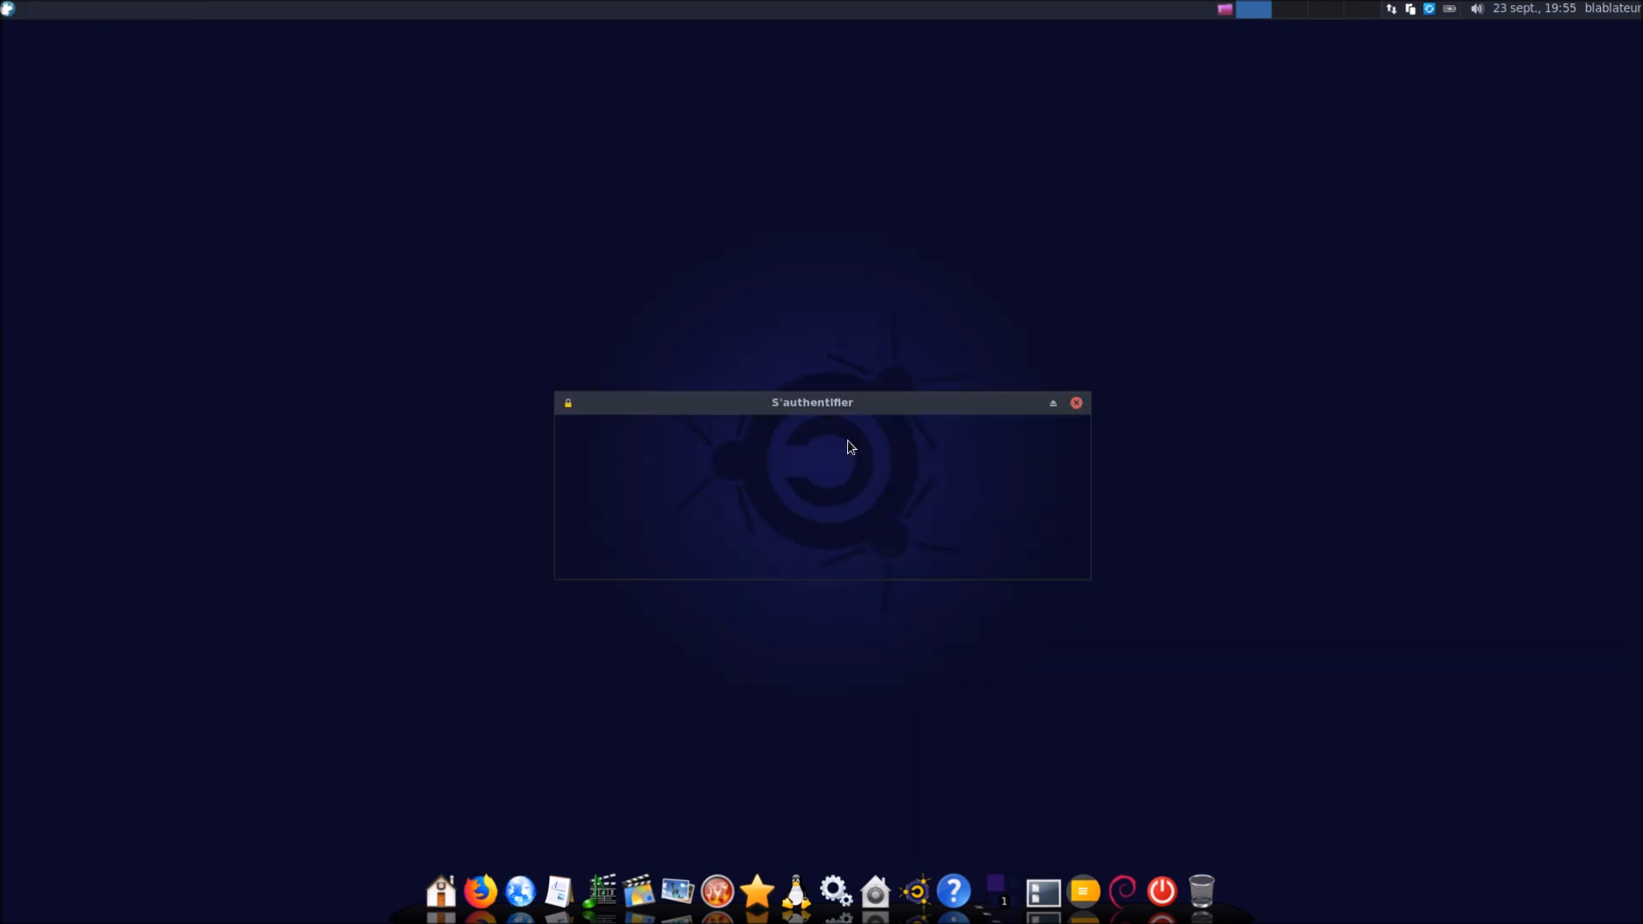
pyautogui.write('●●●●●●')
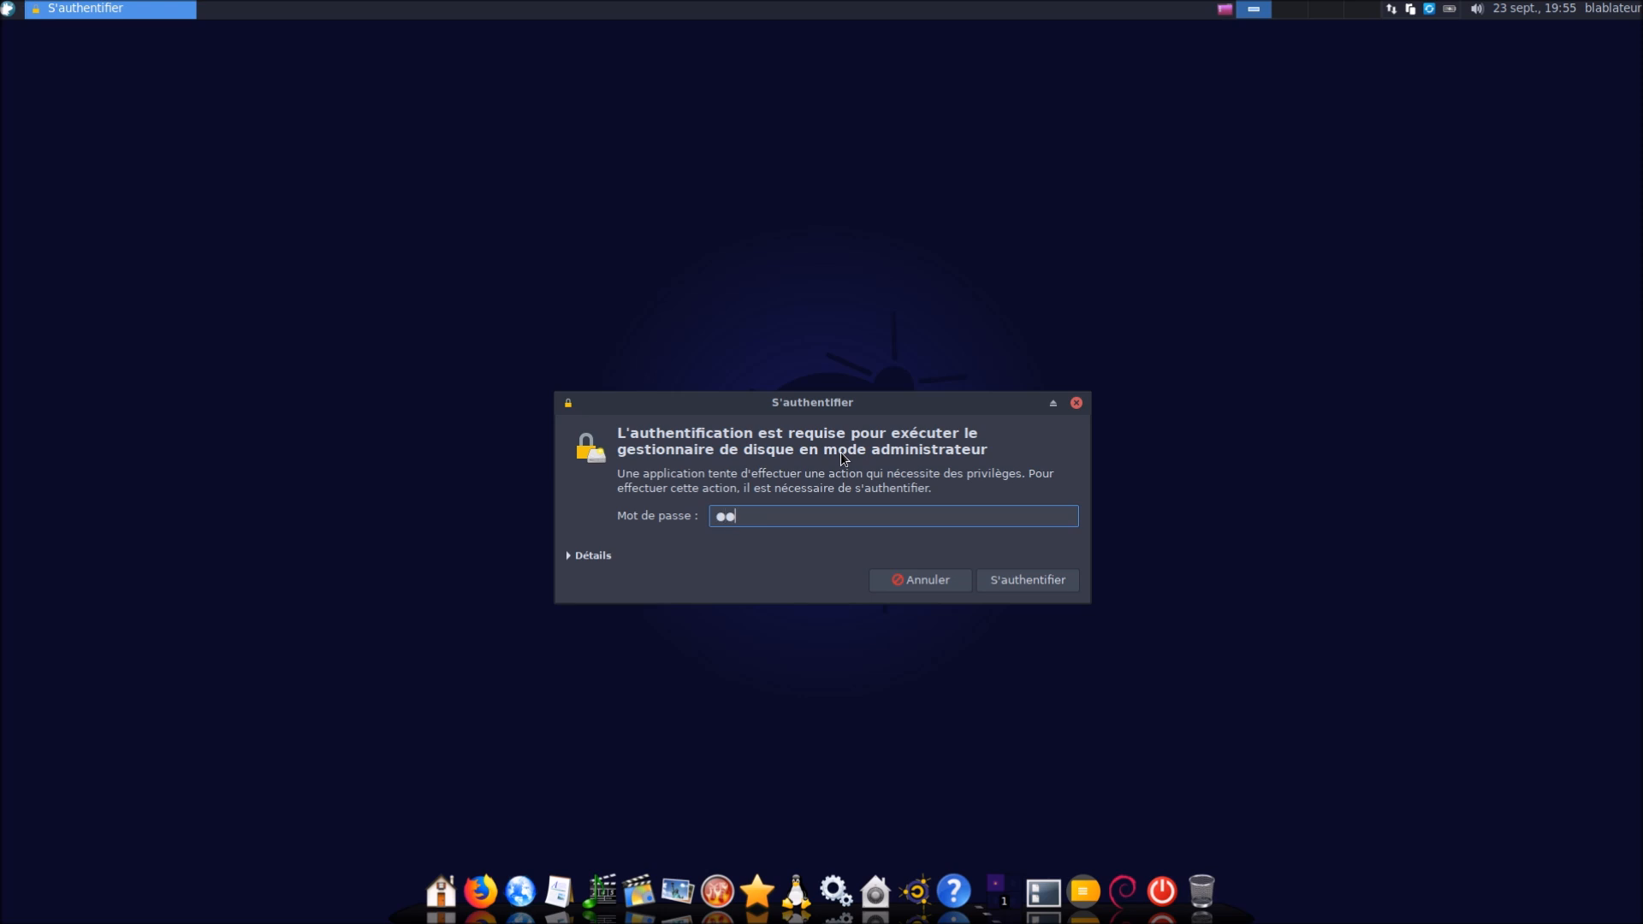
pyautogui.press('Return')
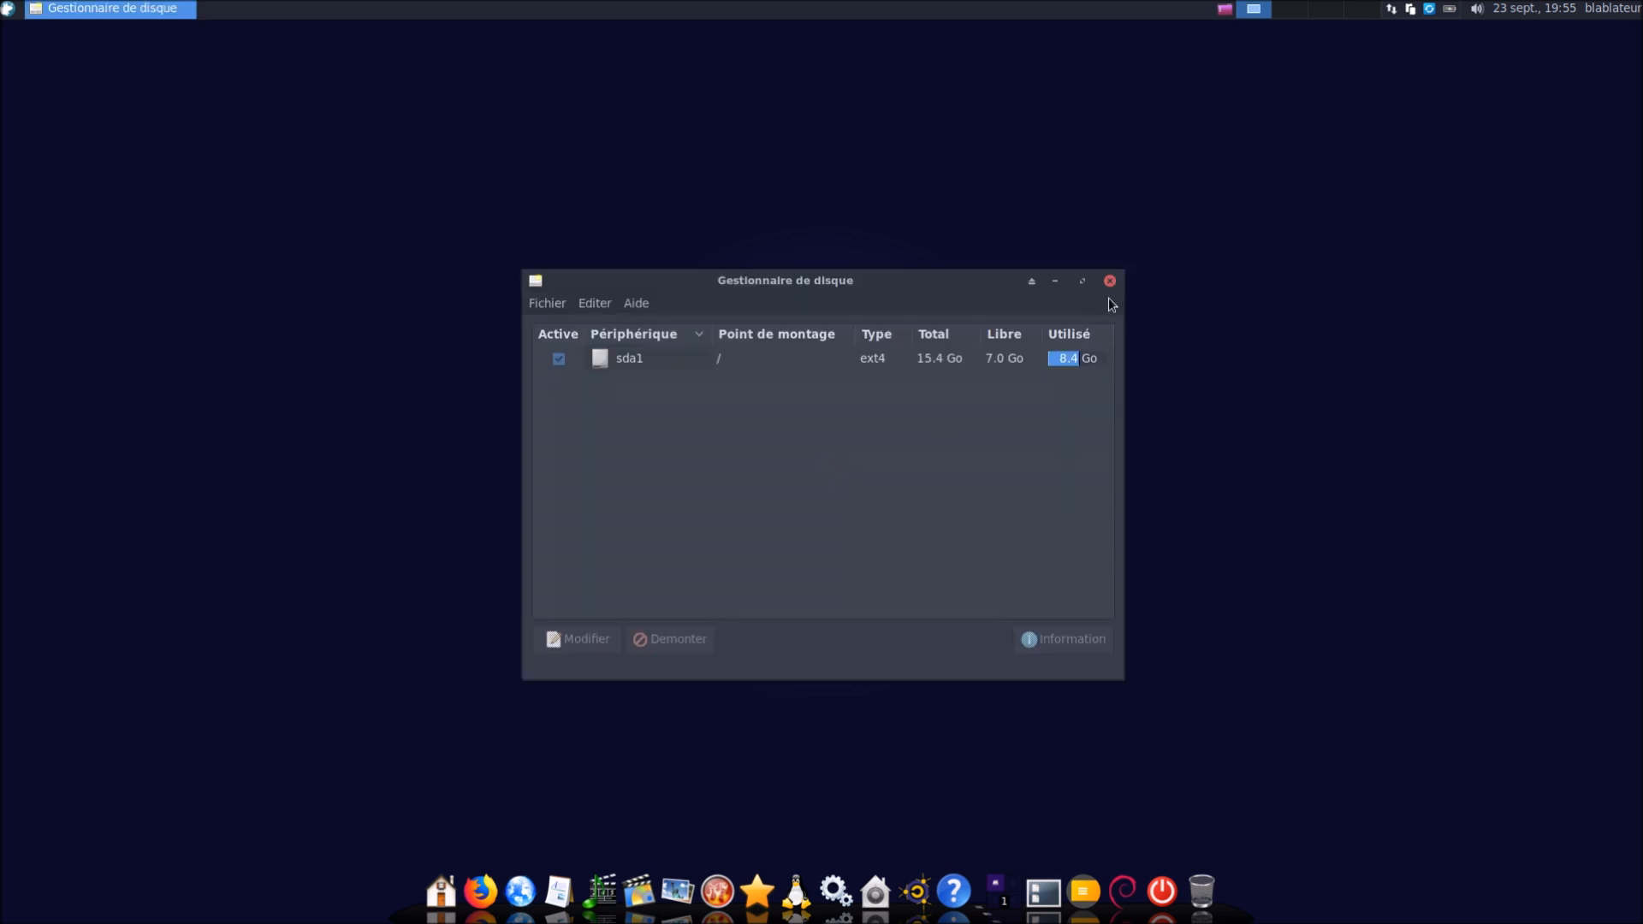
pyautogui.click(1110, 281)
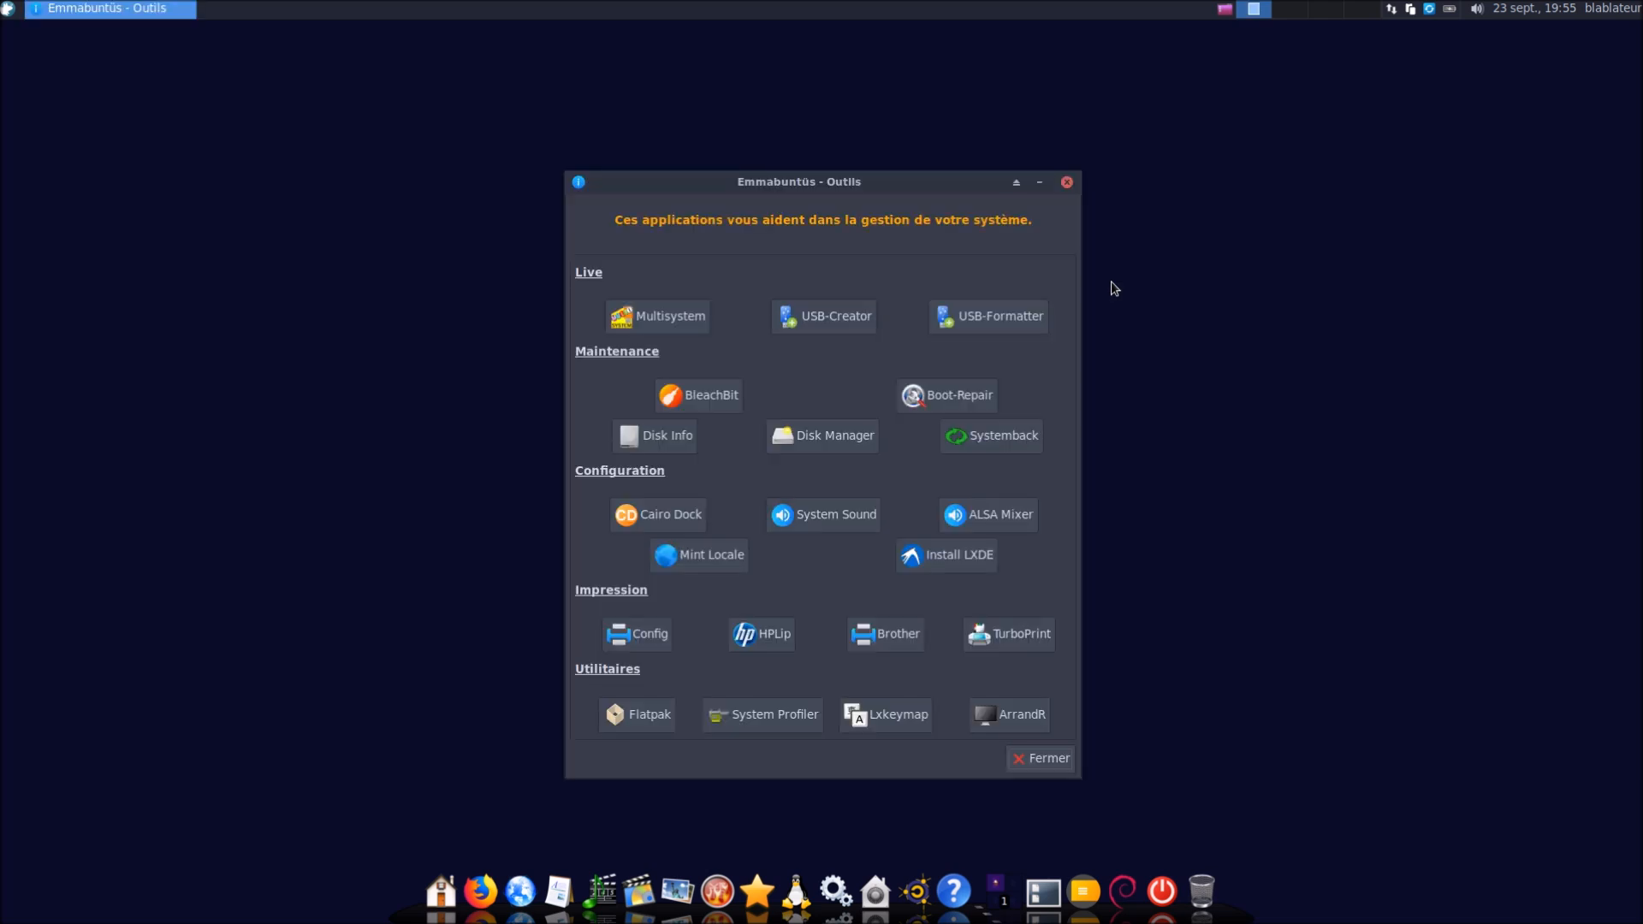
pyautogui.click(983, 440)
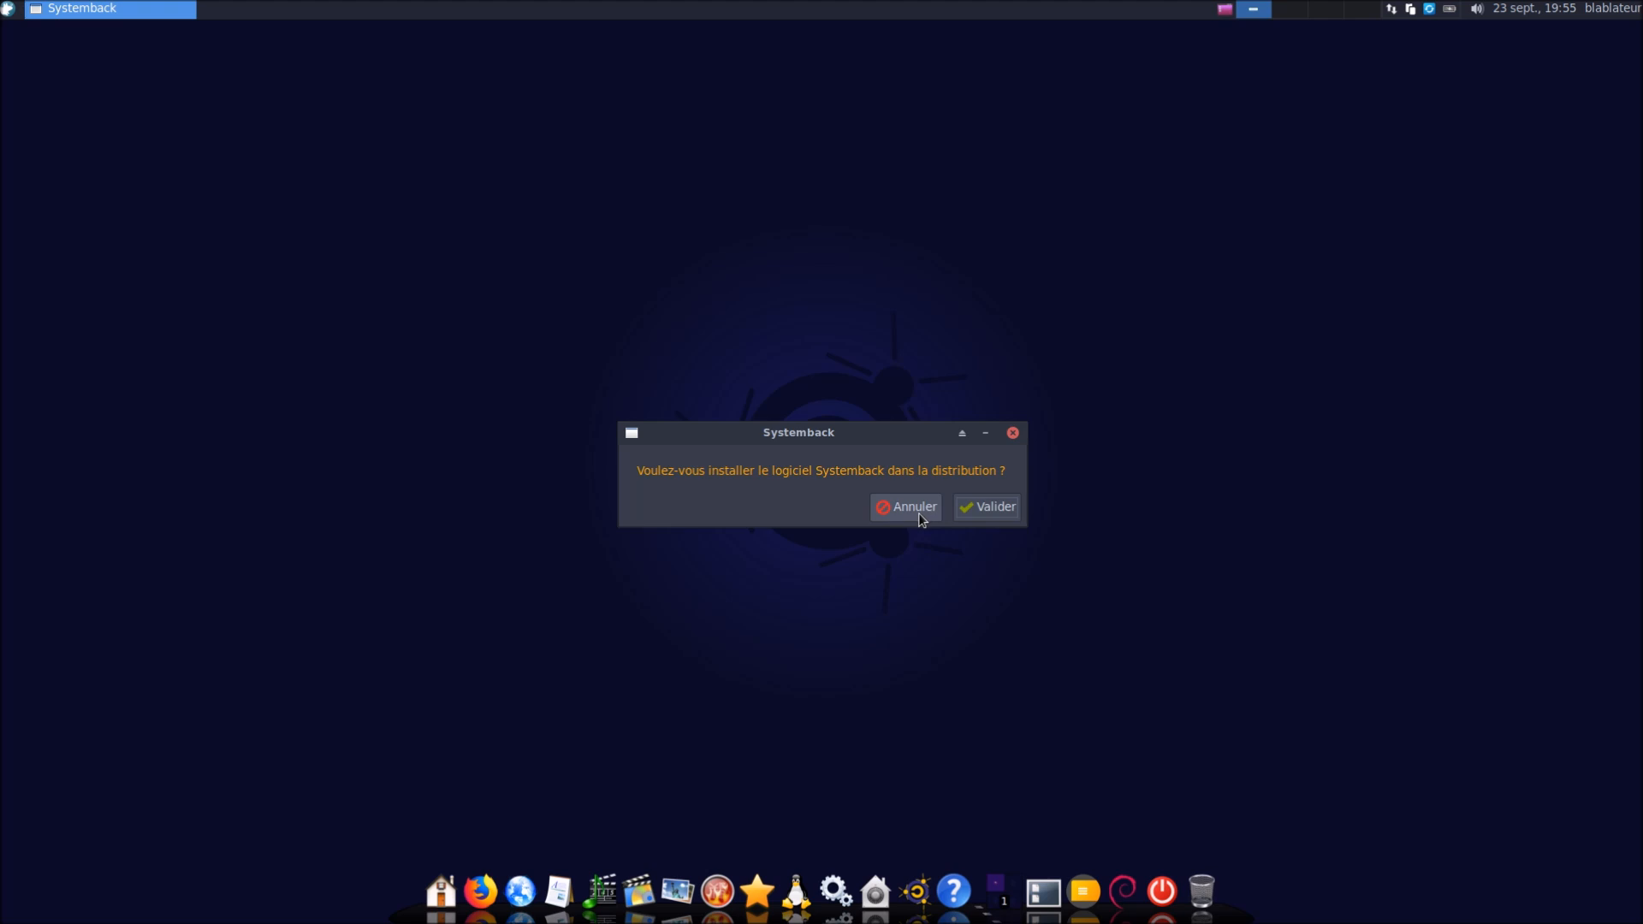
pyautogui.moveTo(846, 431); pyautogui.dragTo(811, 414)
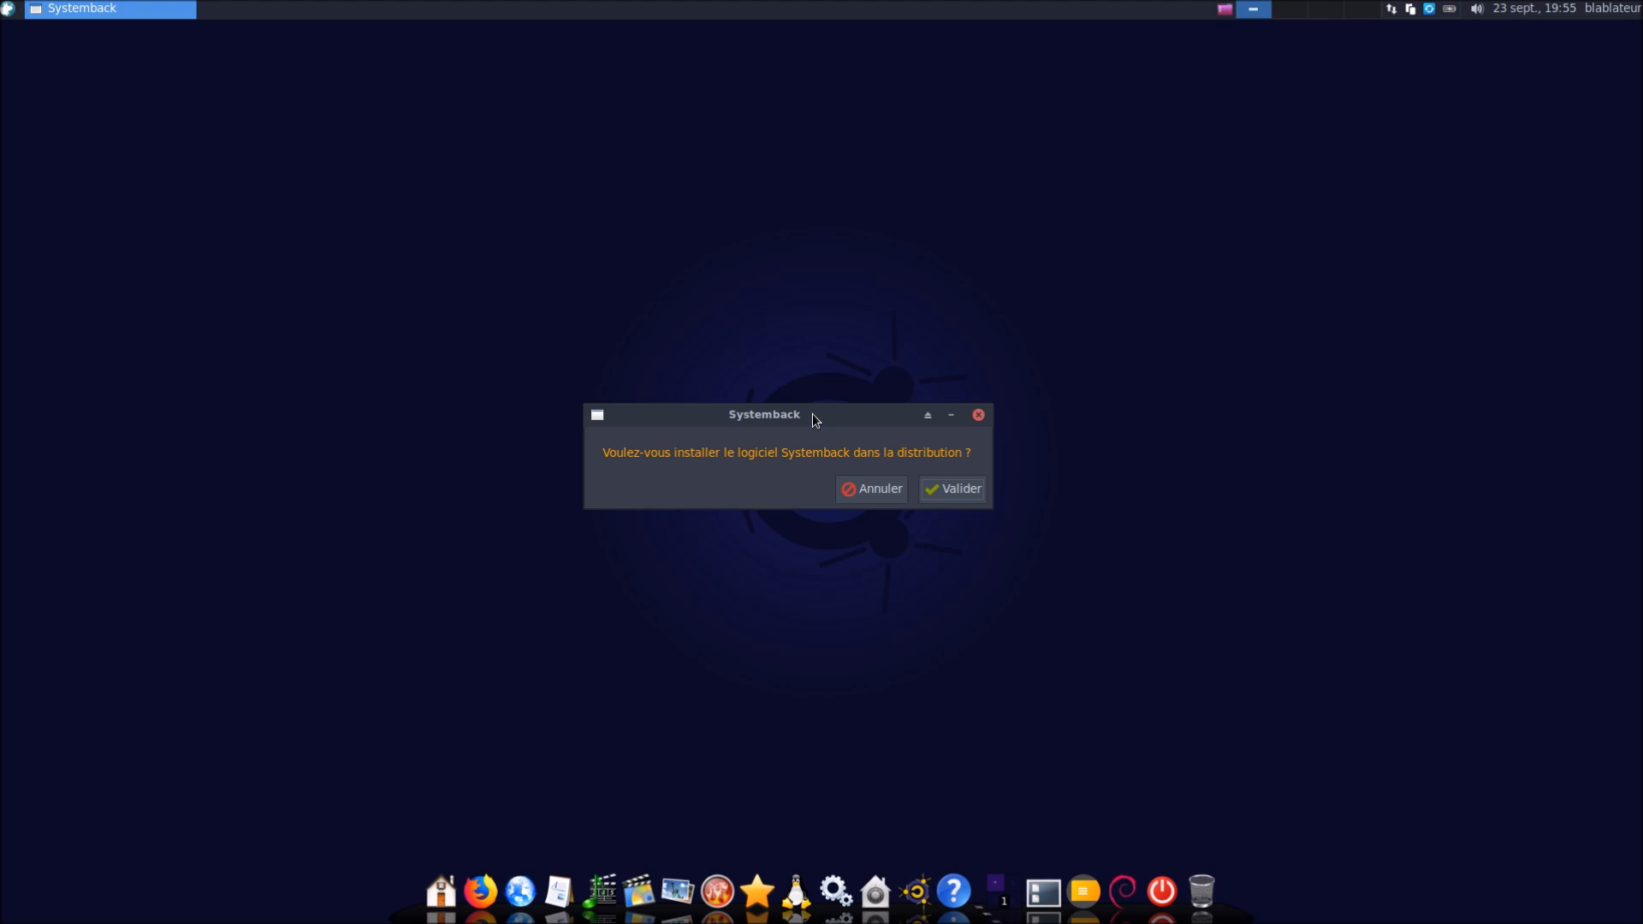
pyautogui.click(878, 495)
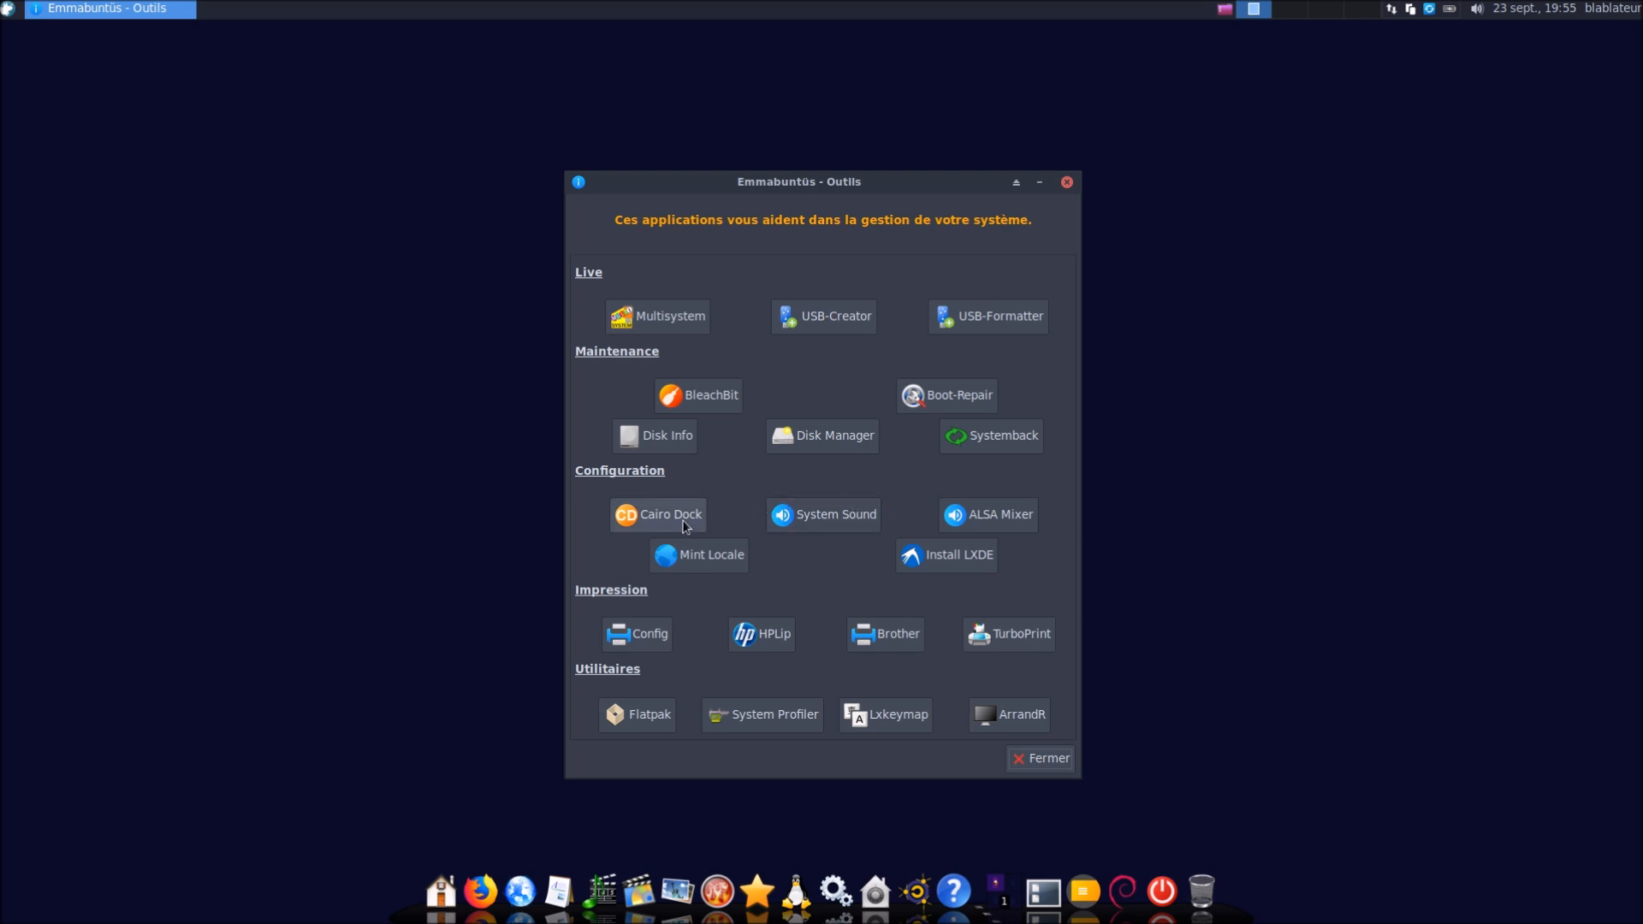
pyautogui.click(820, 518)
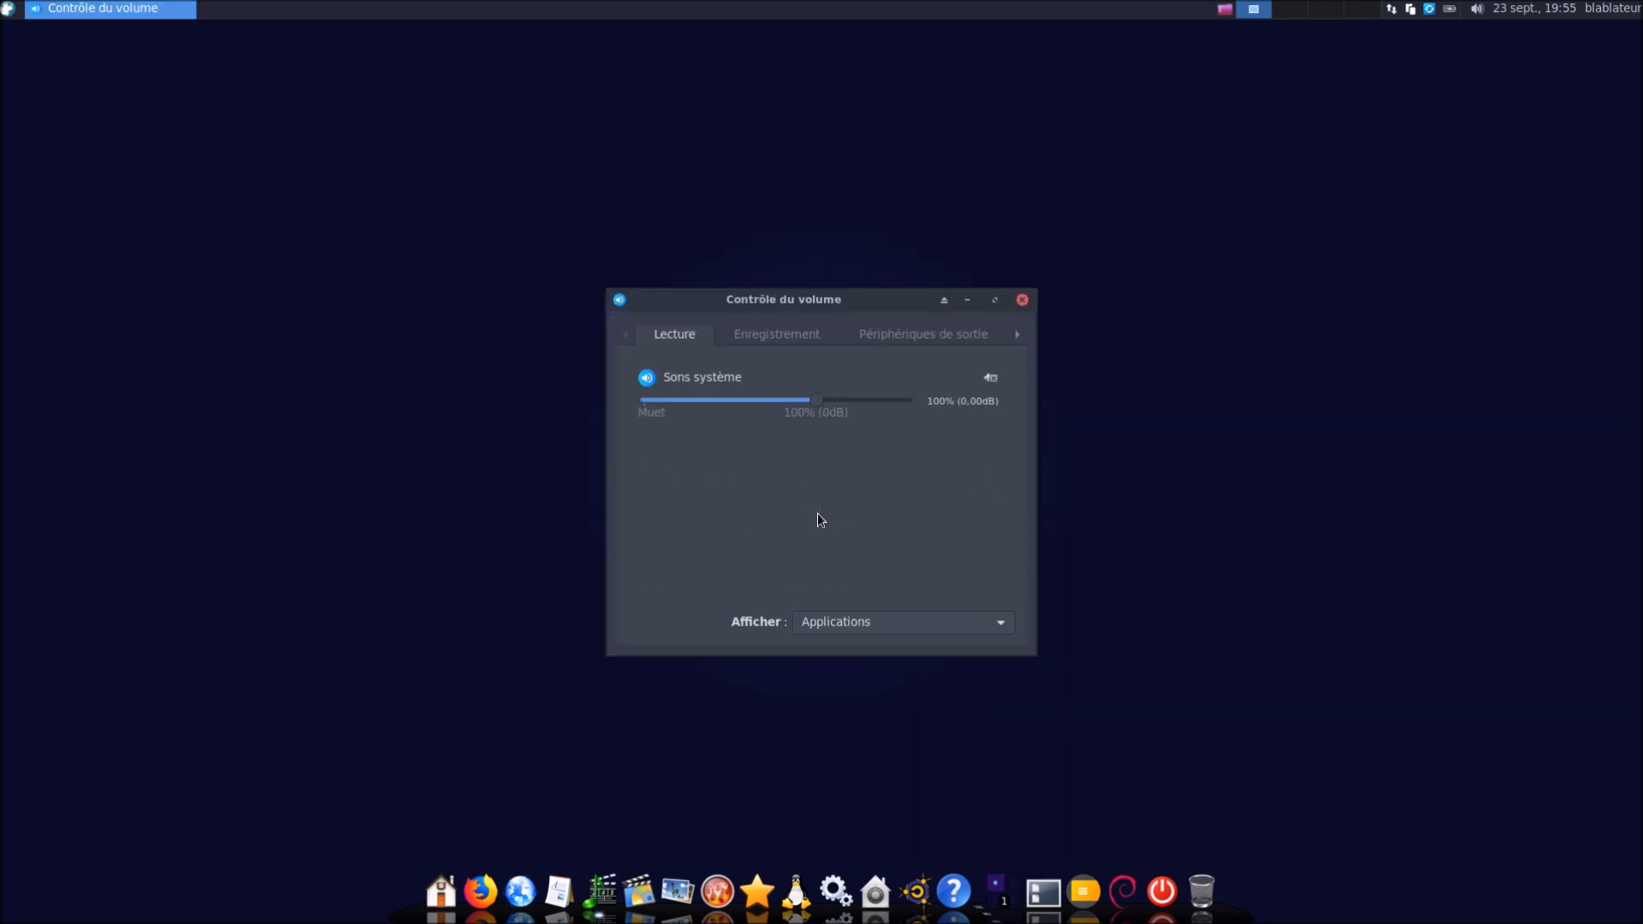
pyautogui.click(1021, 300)
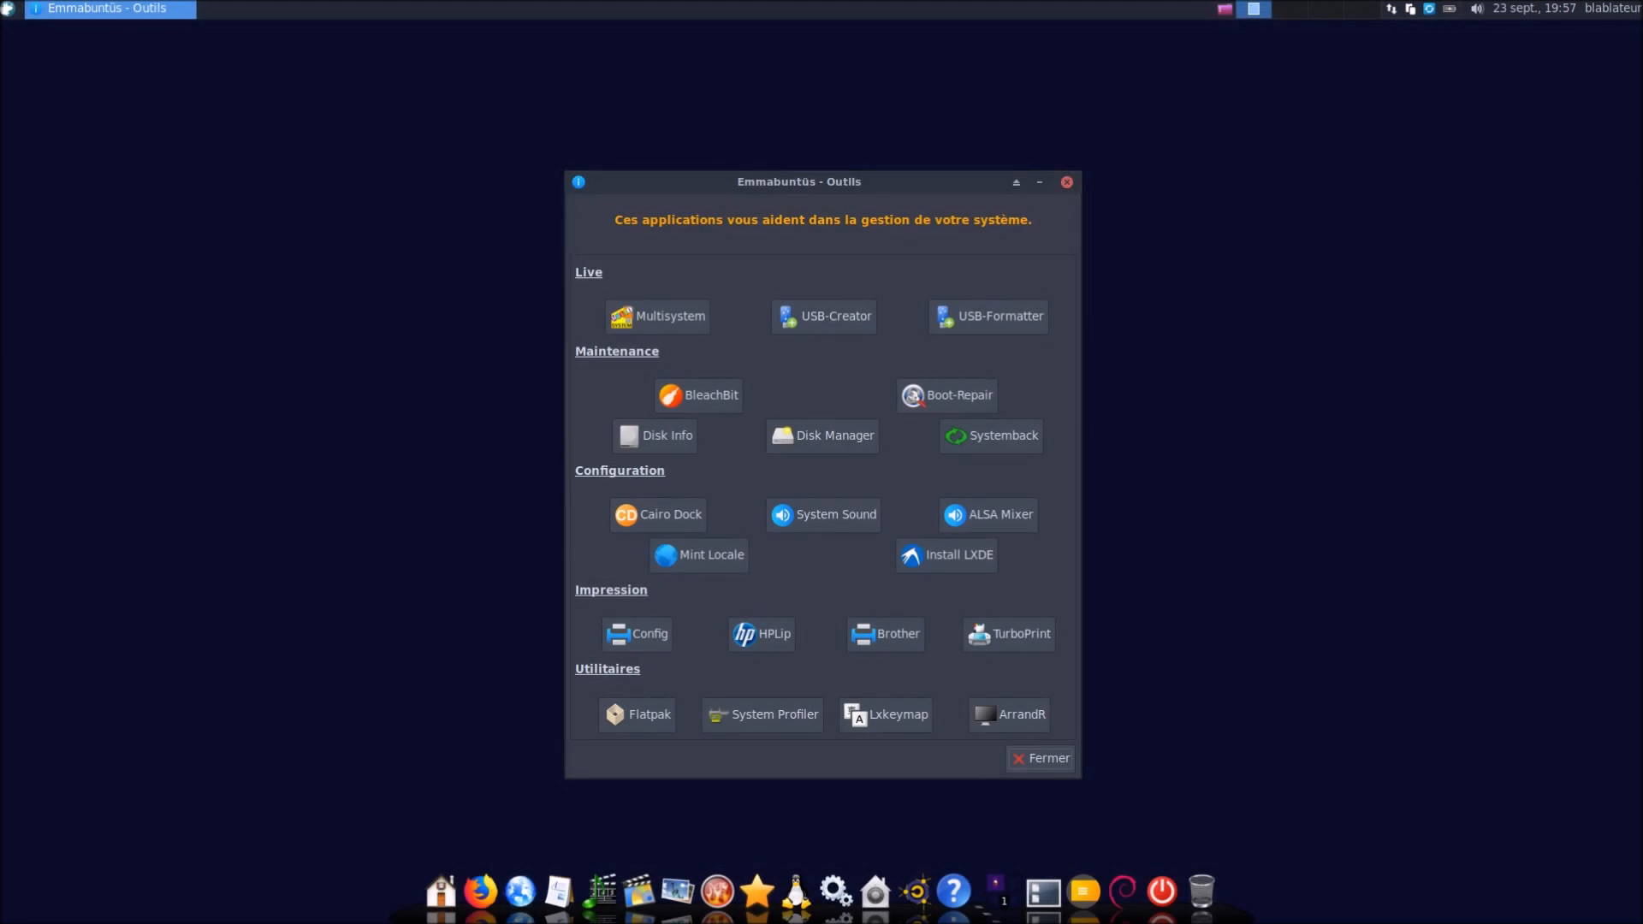
pyautogui.click(1016, 517)
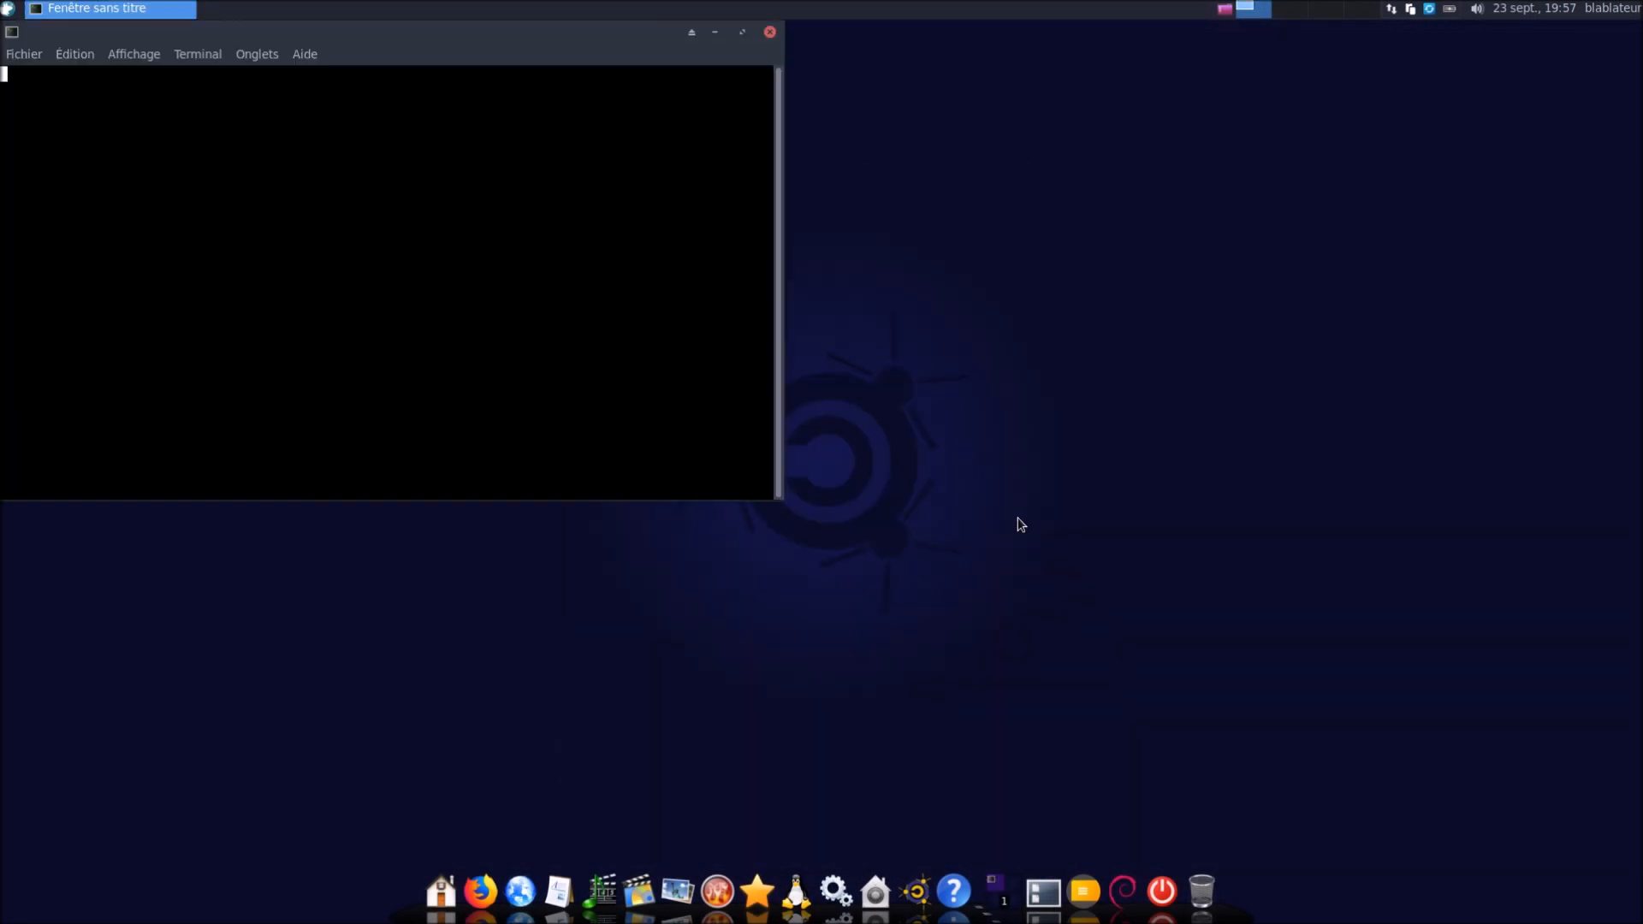
pyautogui.click(769, 32)
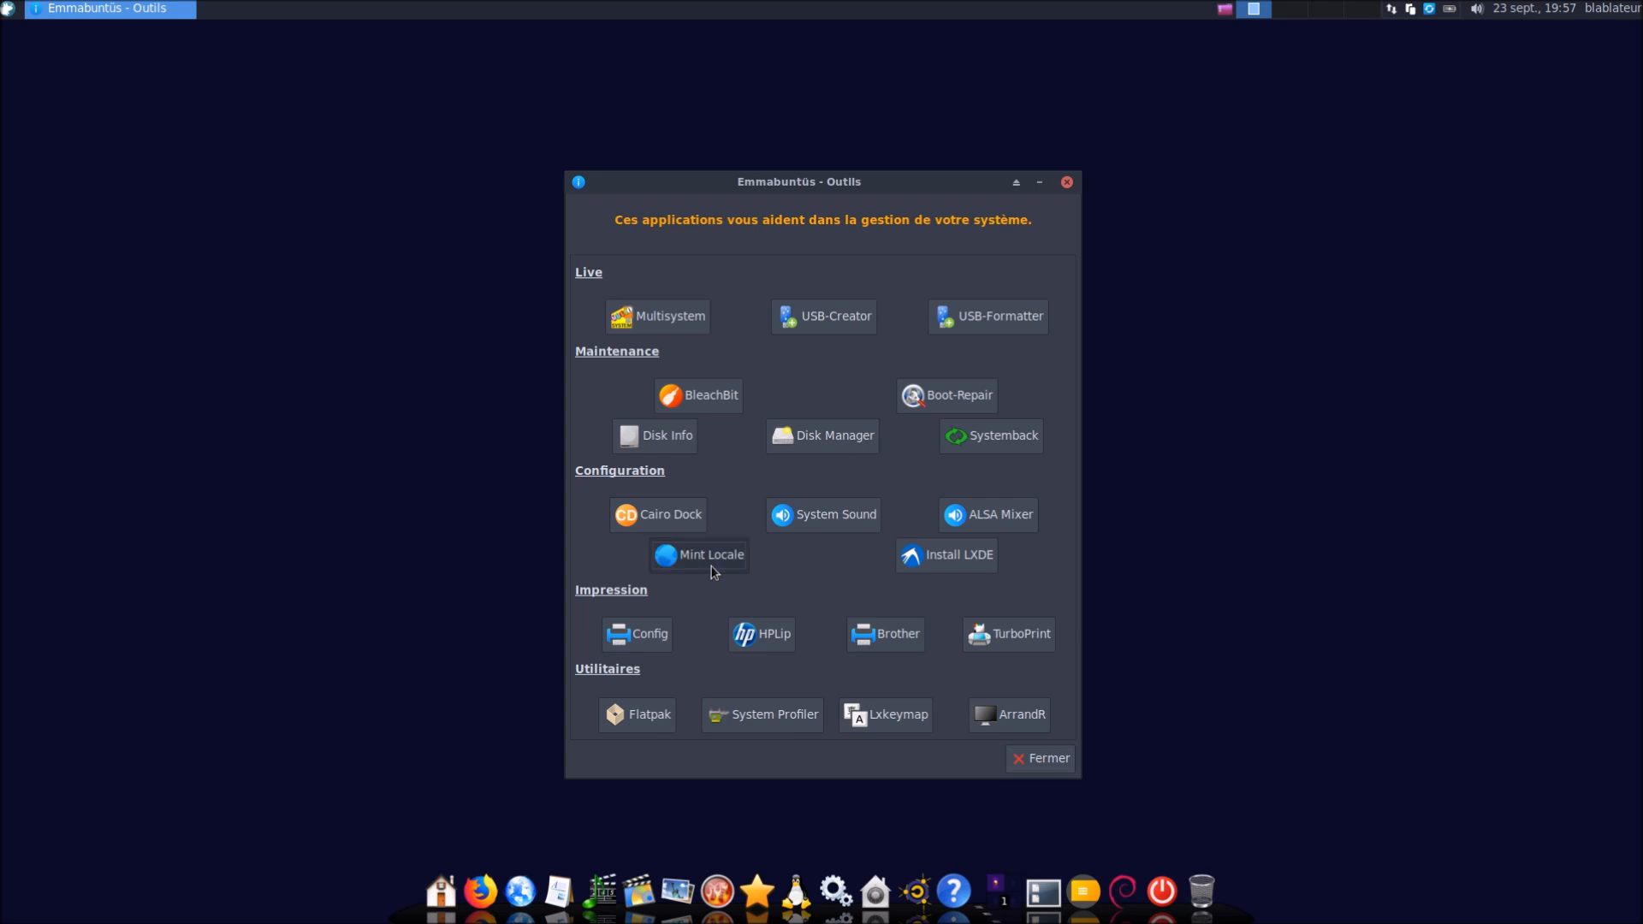
pyautogui.click(710, 571)
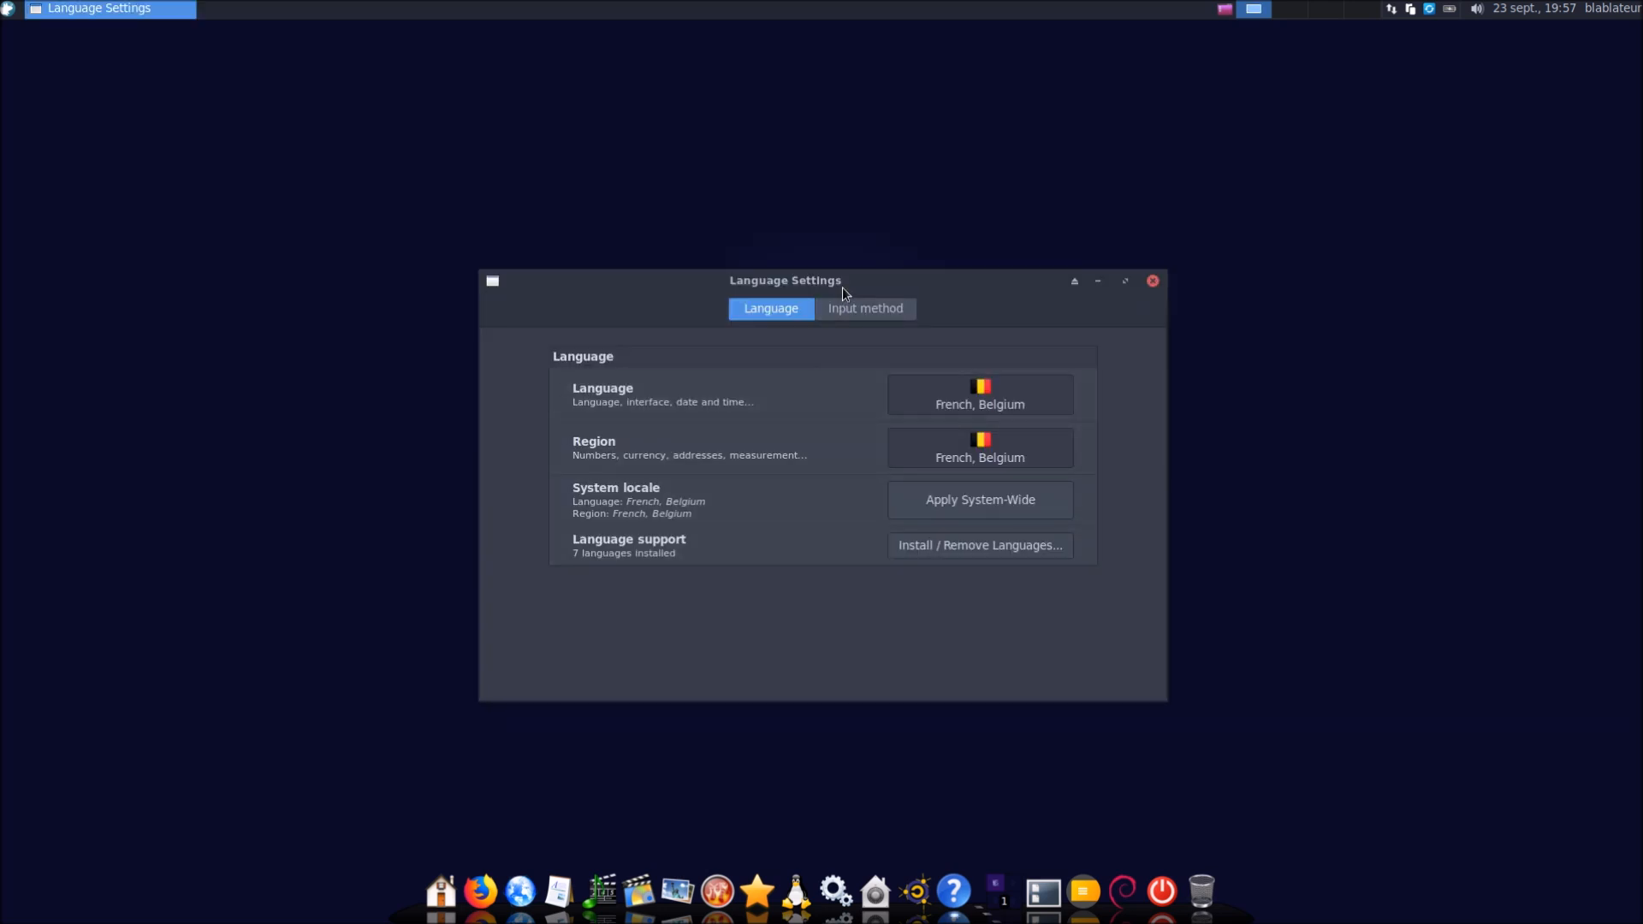
pyautogui.moveTo(842, 286)
pyautogui.mouseDown()
pyautogui.moveTo(888, 225)
pyautogui.moveTo(860, 272)
pyautogui.mouseUp()
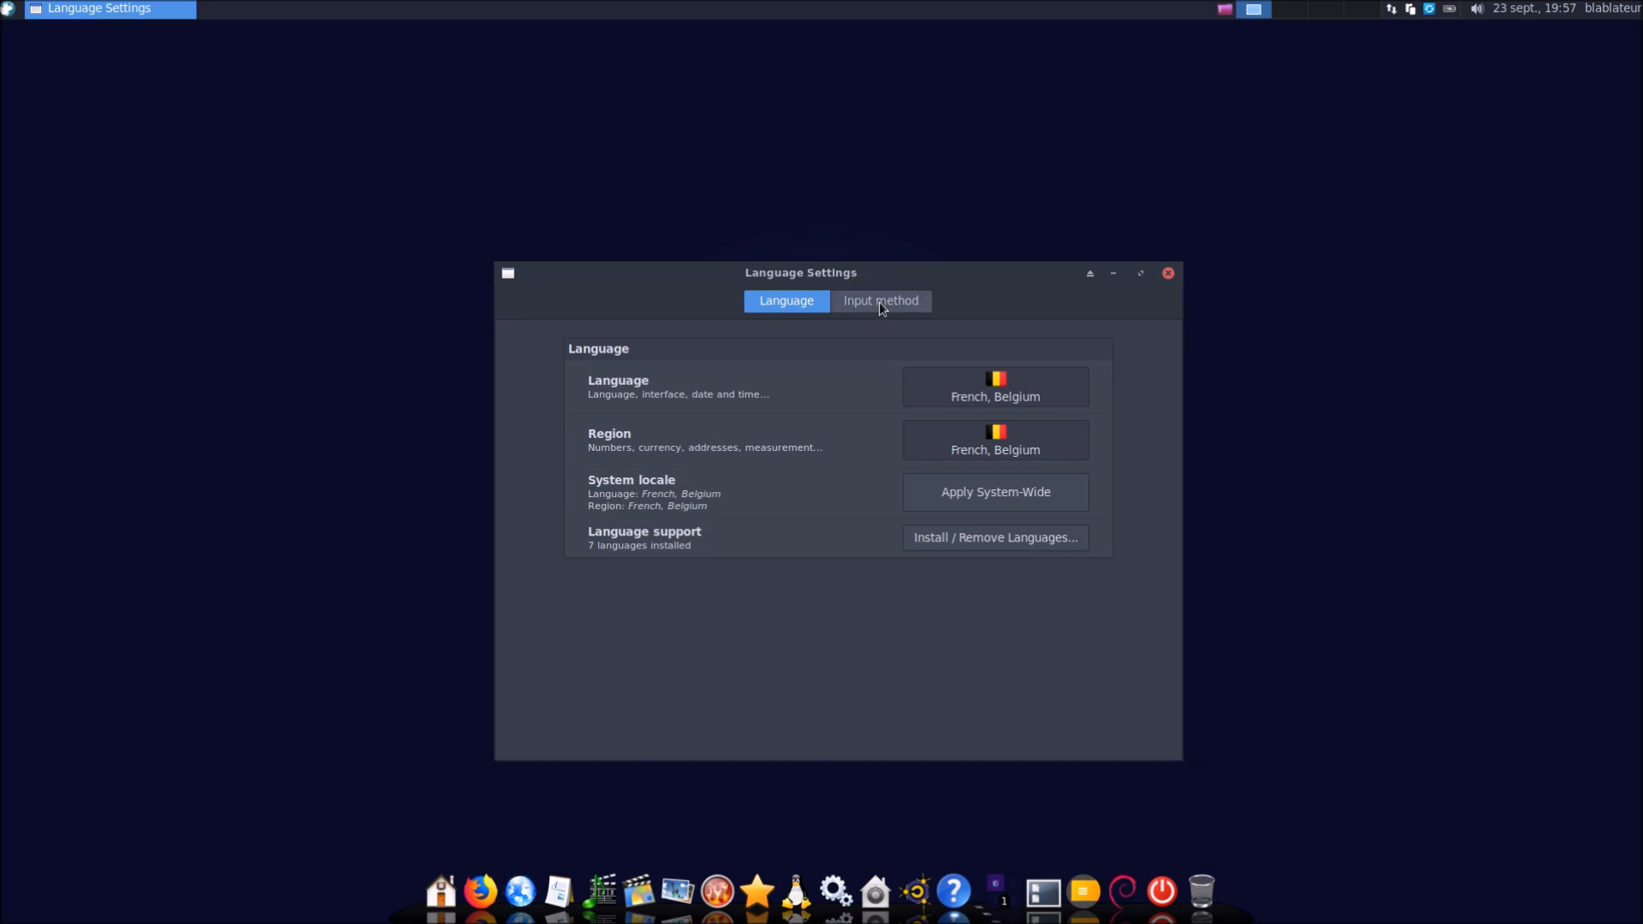
pyautogui.click(965, 546)
pyautogui.write('••••••')
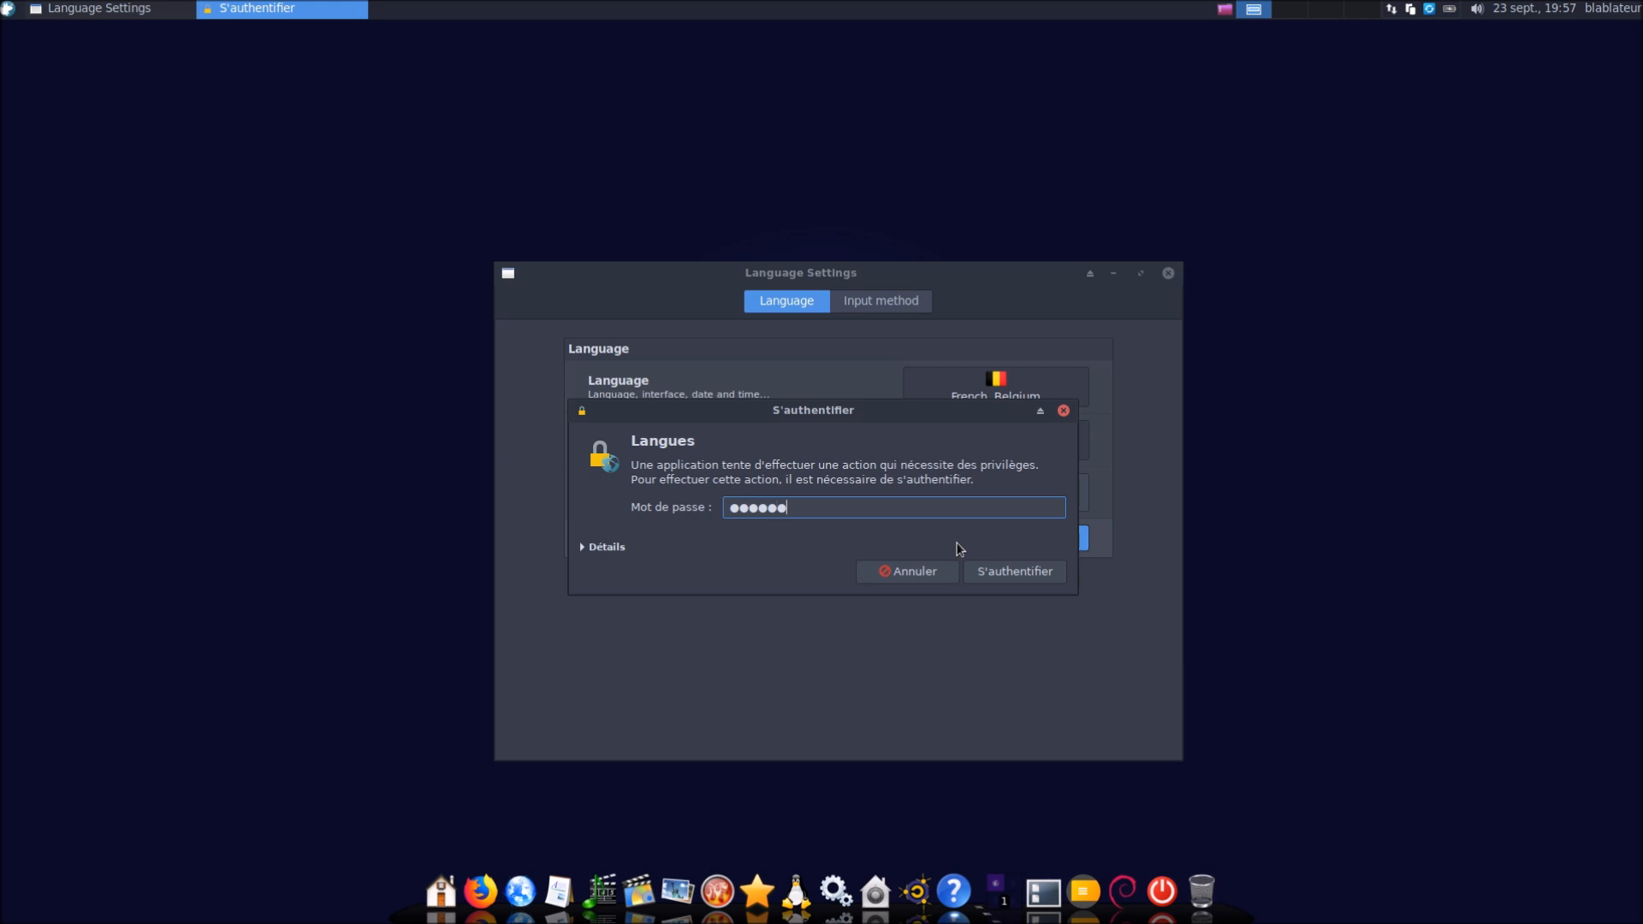
pyautogui.press('Return')
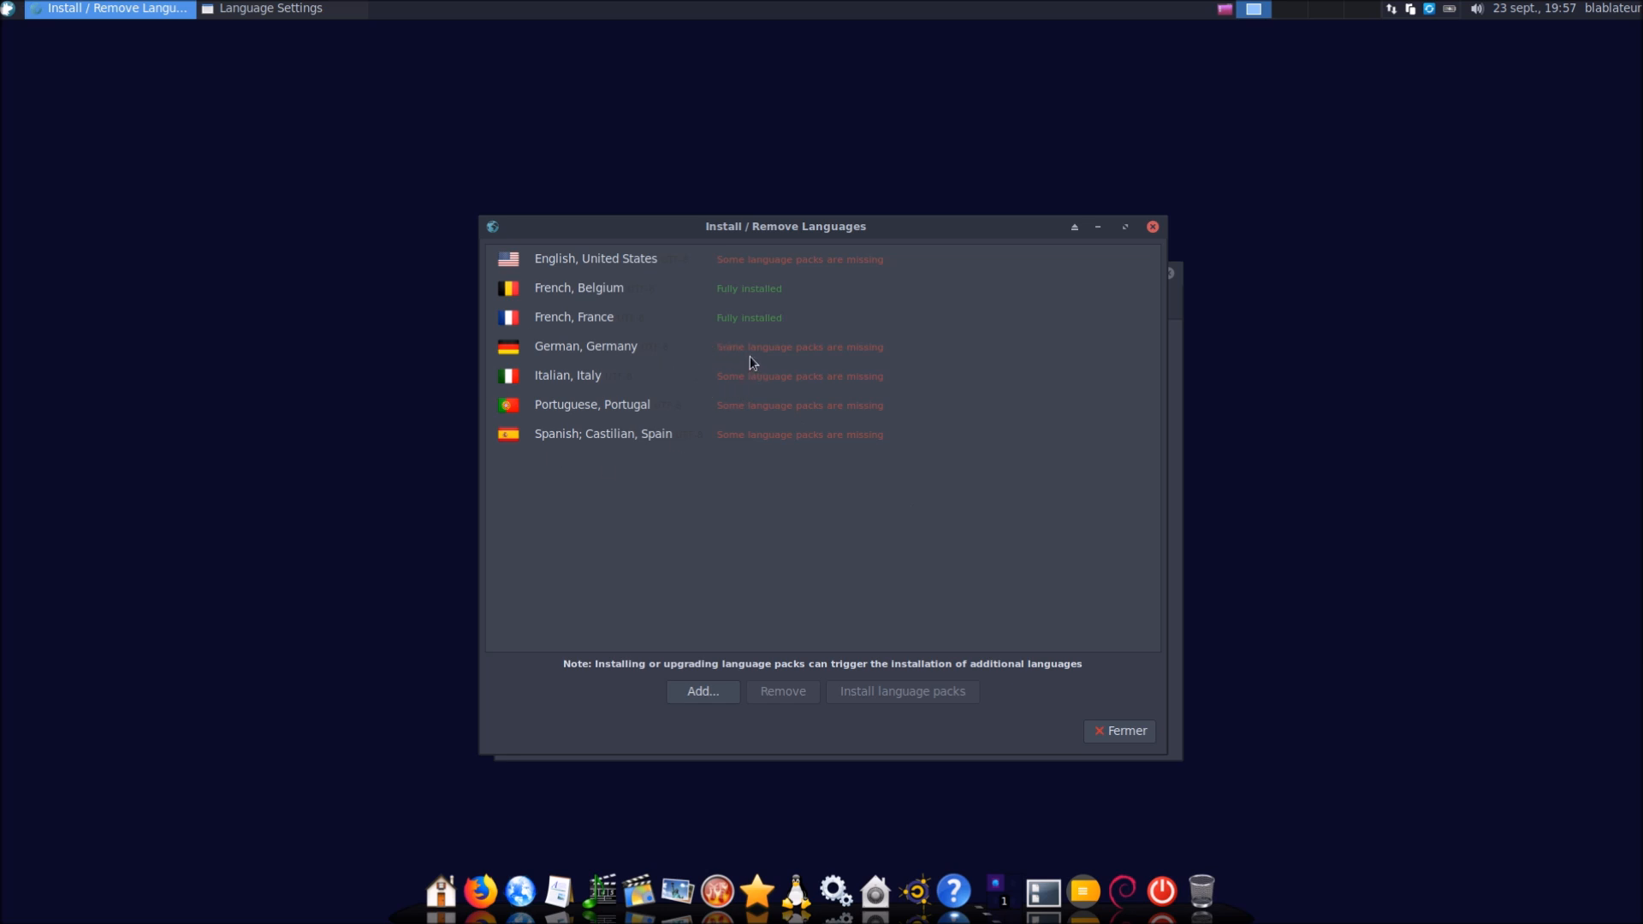
pyautogui.click(1125, 732)
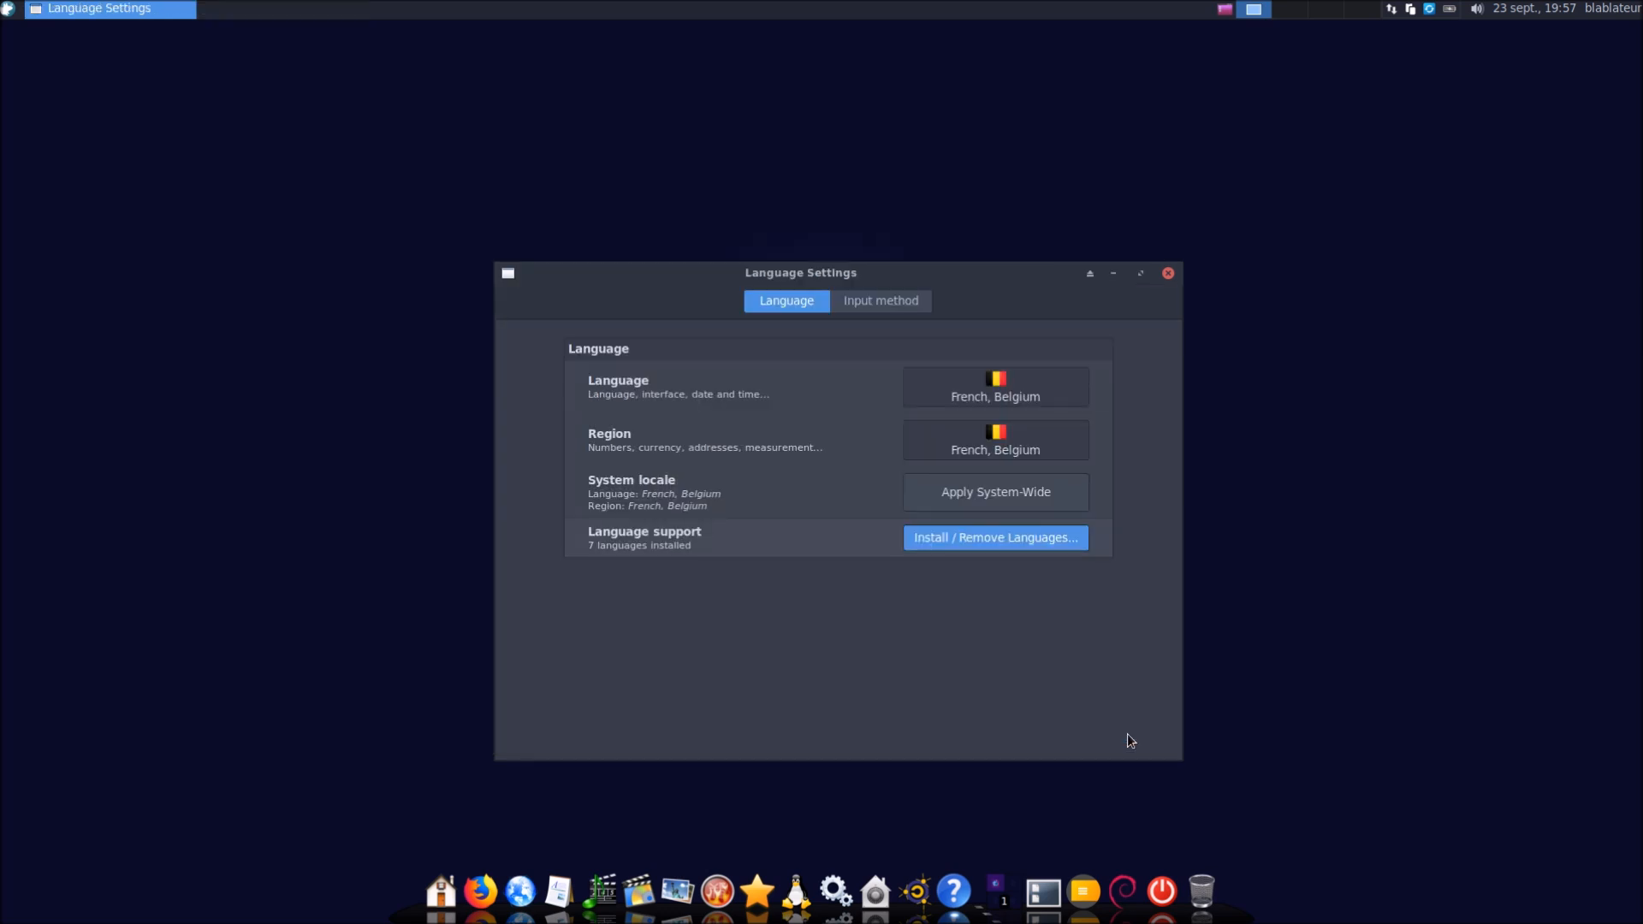
pyautogui.click(1168, 273)
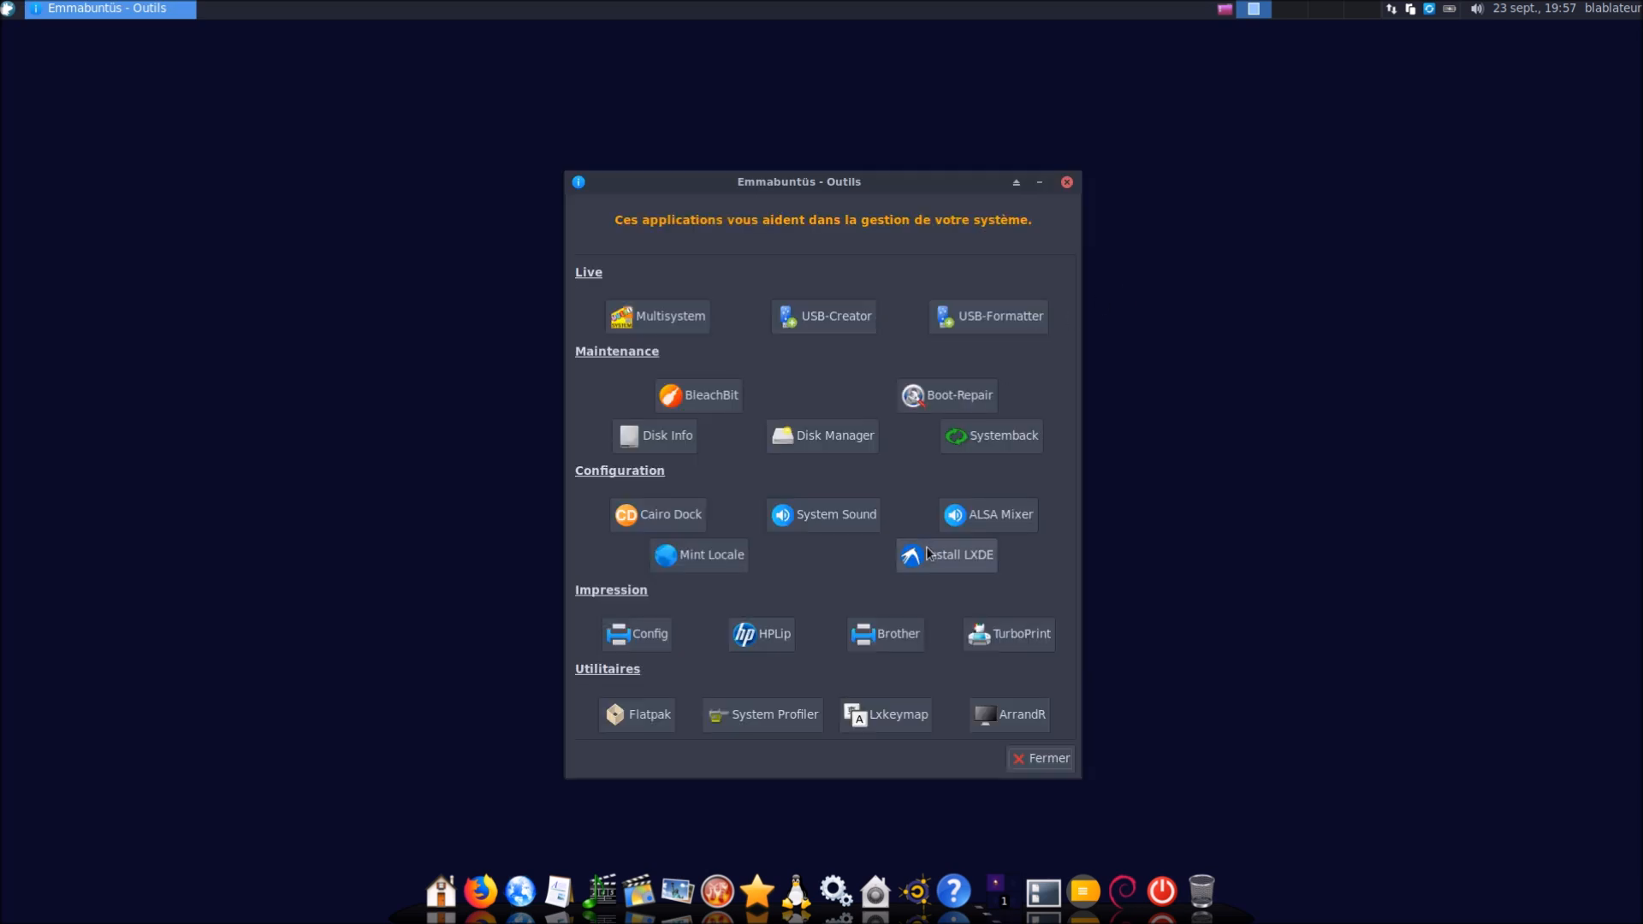
# Confirm the Install LXDE tool and authenticate with the administrator password to begin installation
pyautogui.click(927, 553)
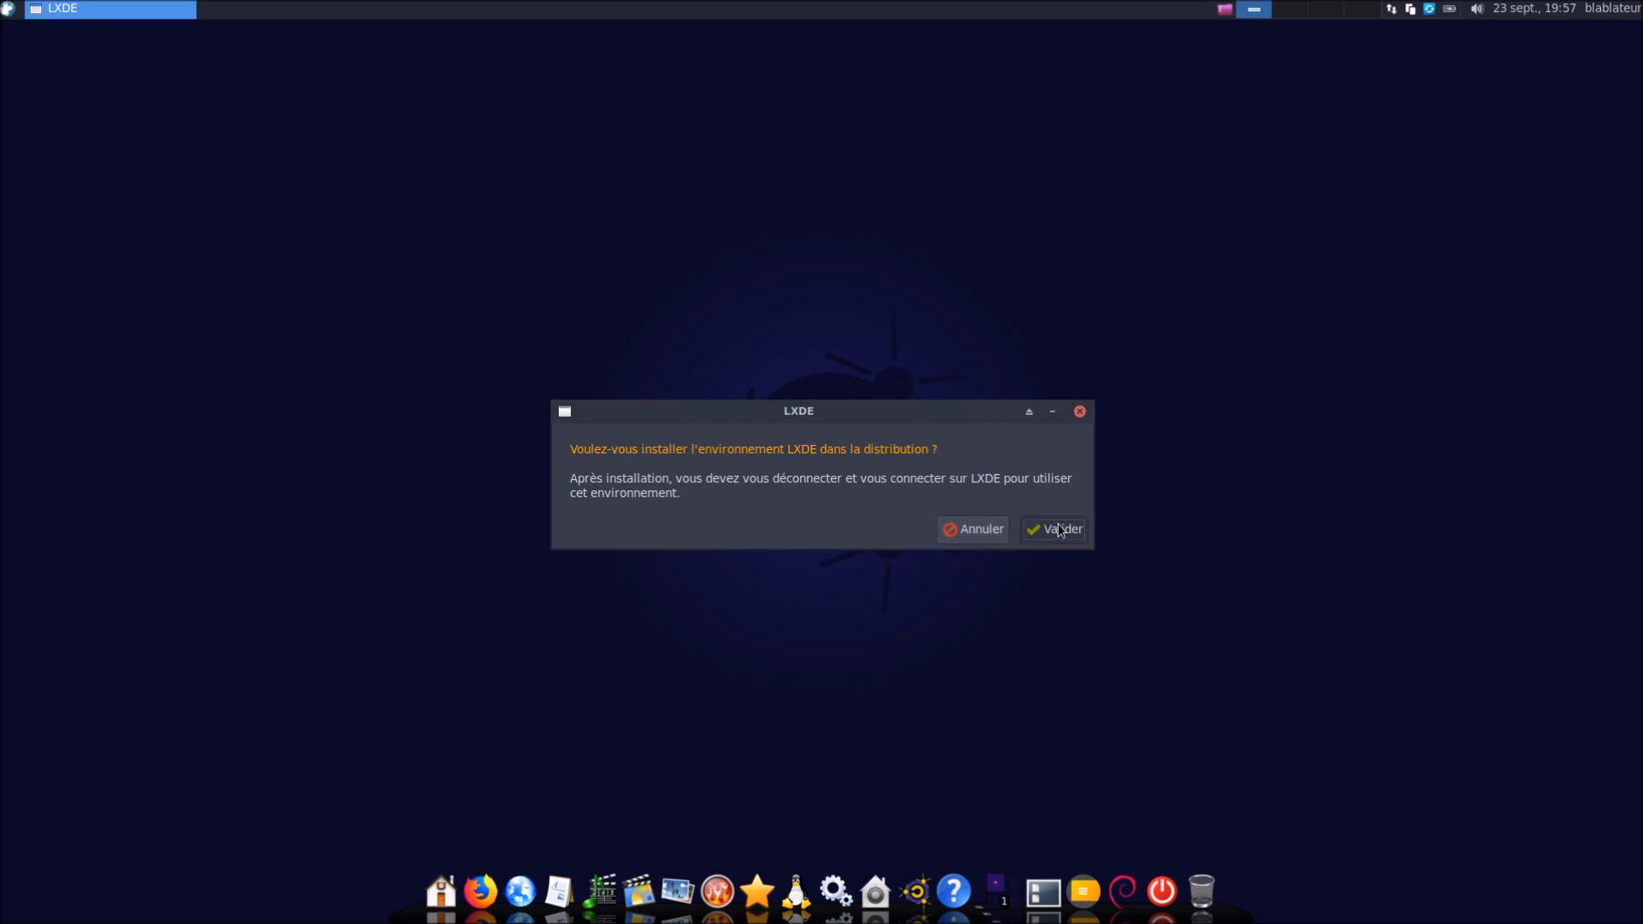
pyautogui.click(1060, 530)
pyautogui.write('●●●●●●')
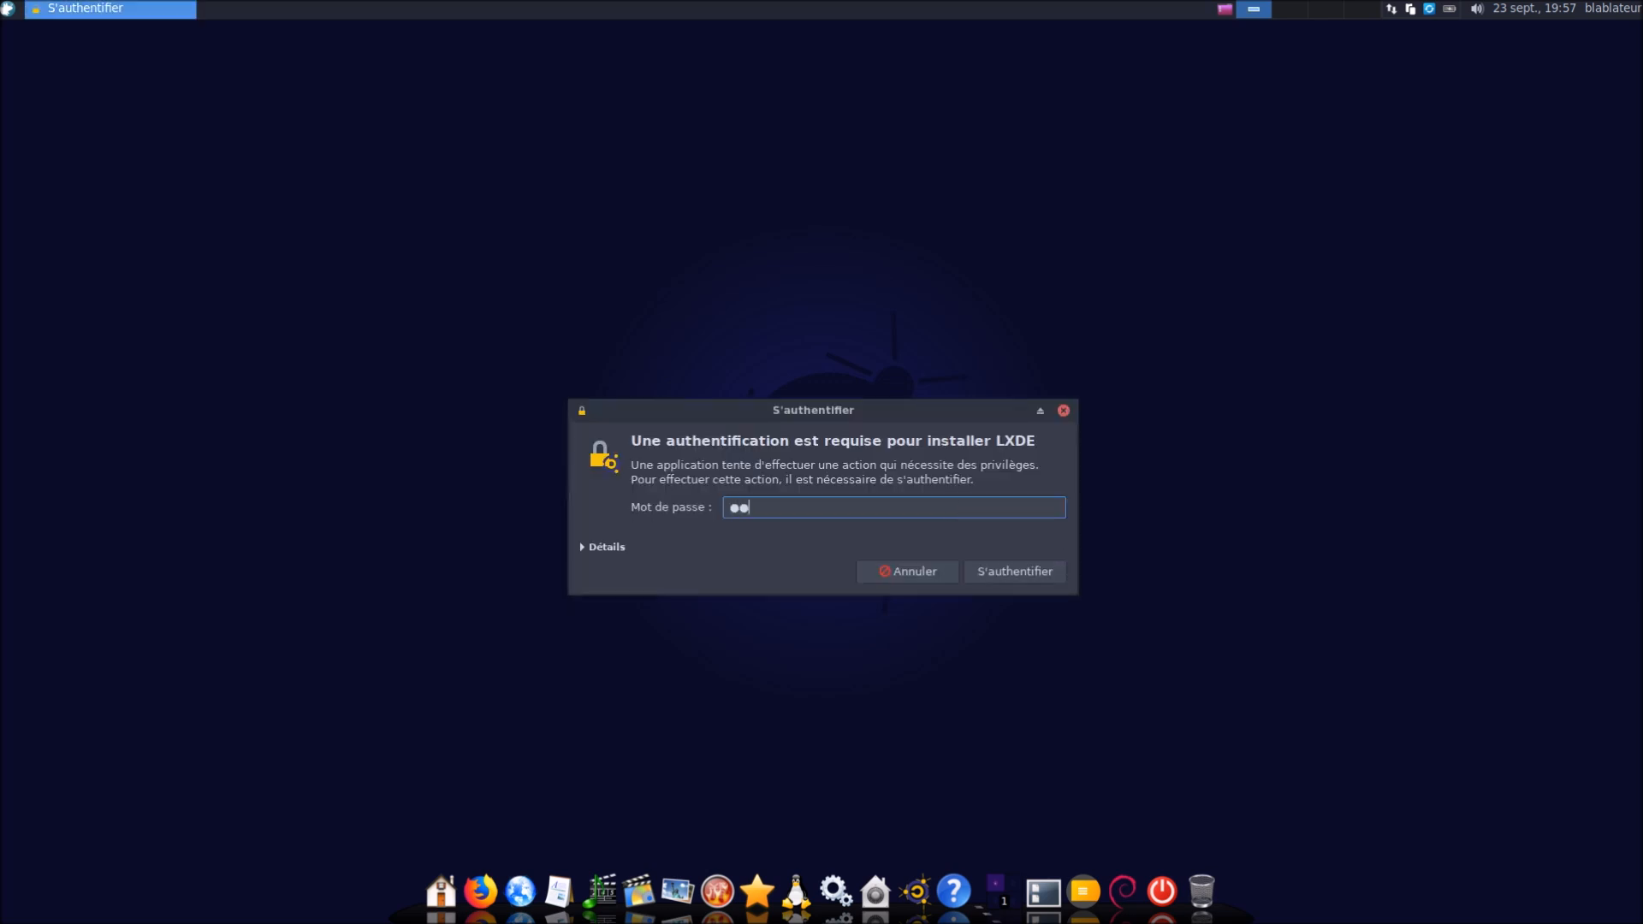
pyautogui.press('Return')
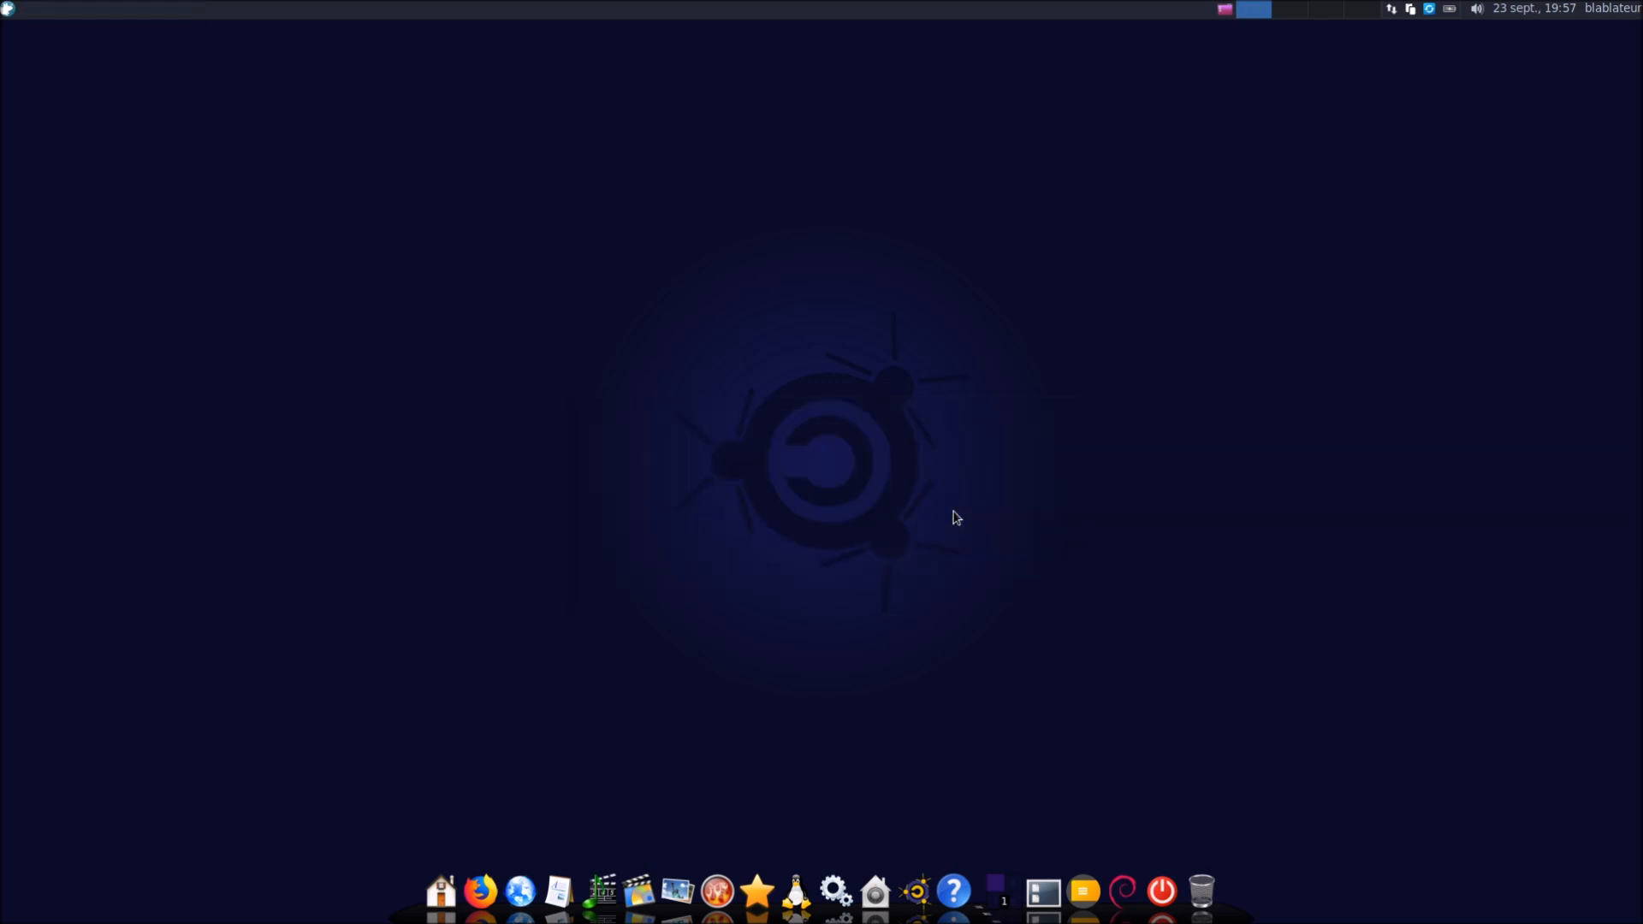
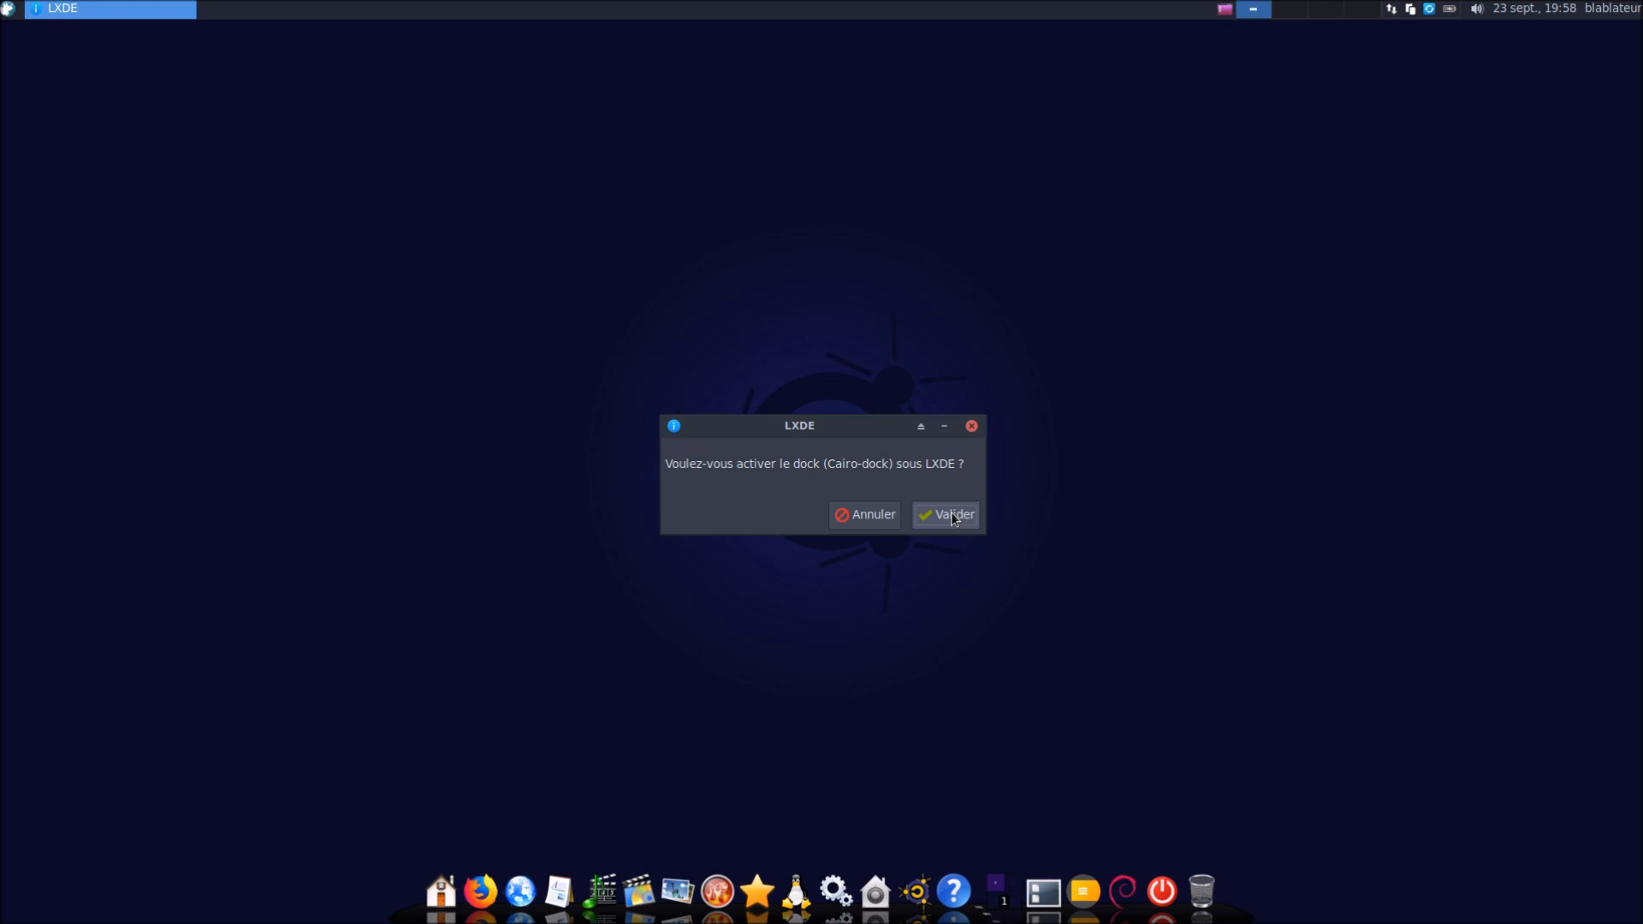
# Activate the Cairo dock under LXDE and remove Bluetooth with the other services, authorizing with the password
pyautogui.click(952, 517)
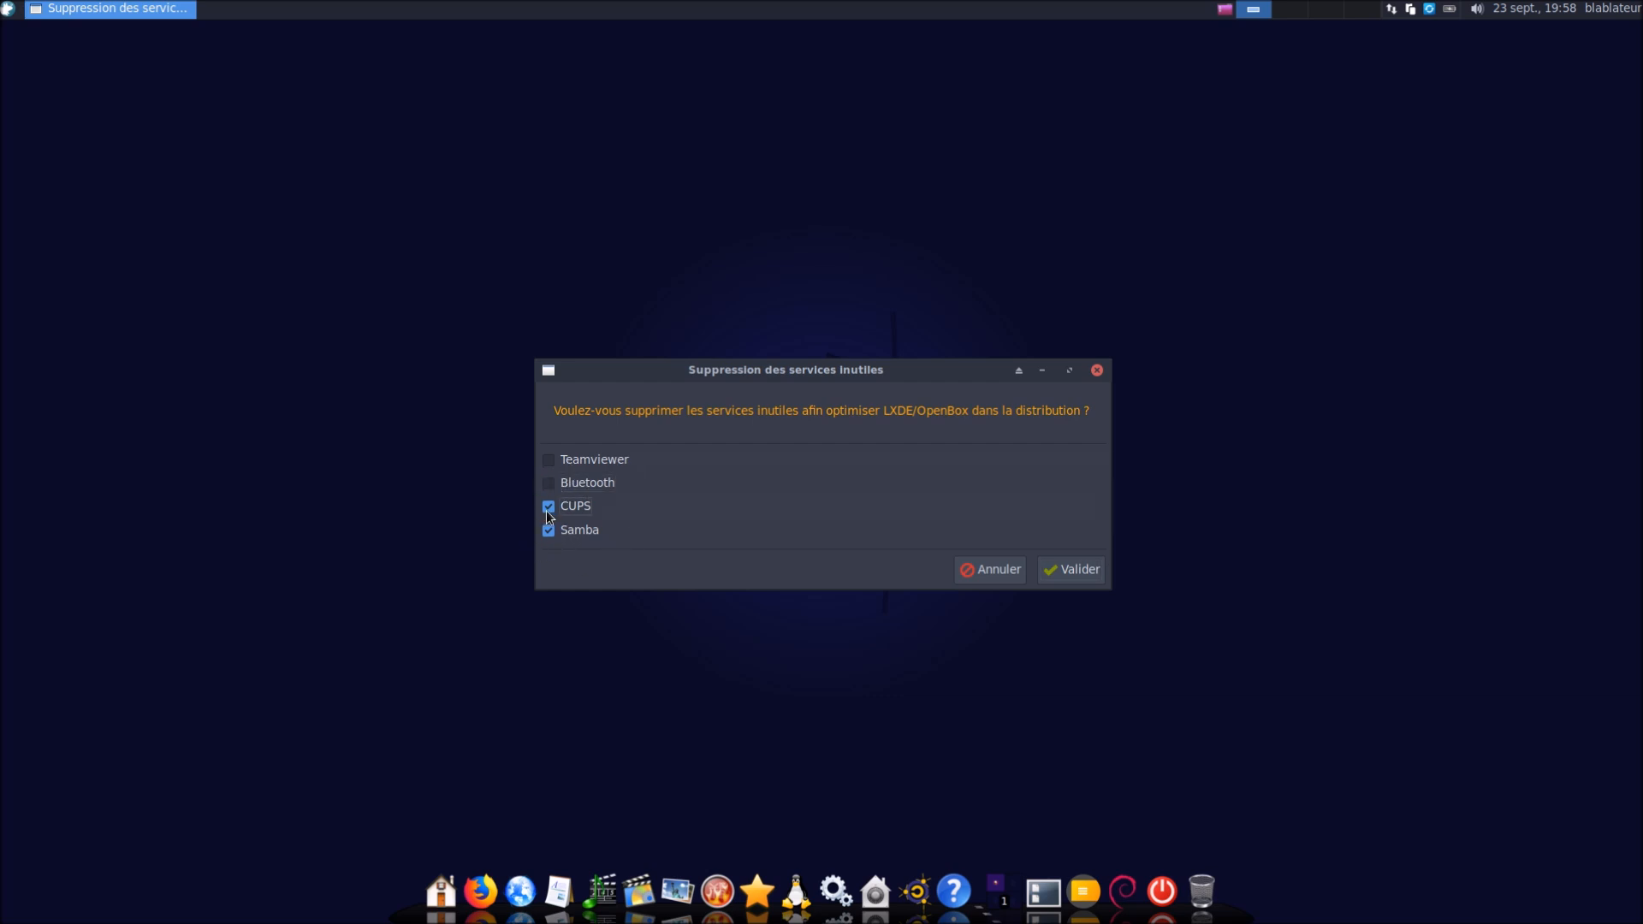
pyautogui.click(549, 484)
pyautogui.click(1067, 573)
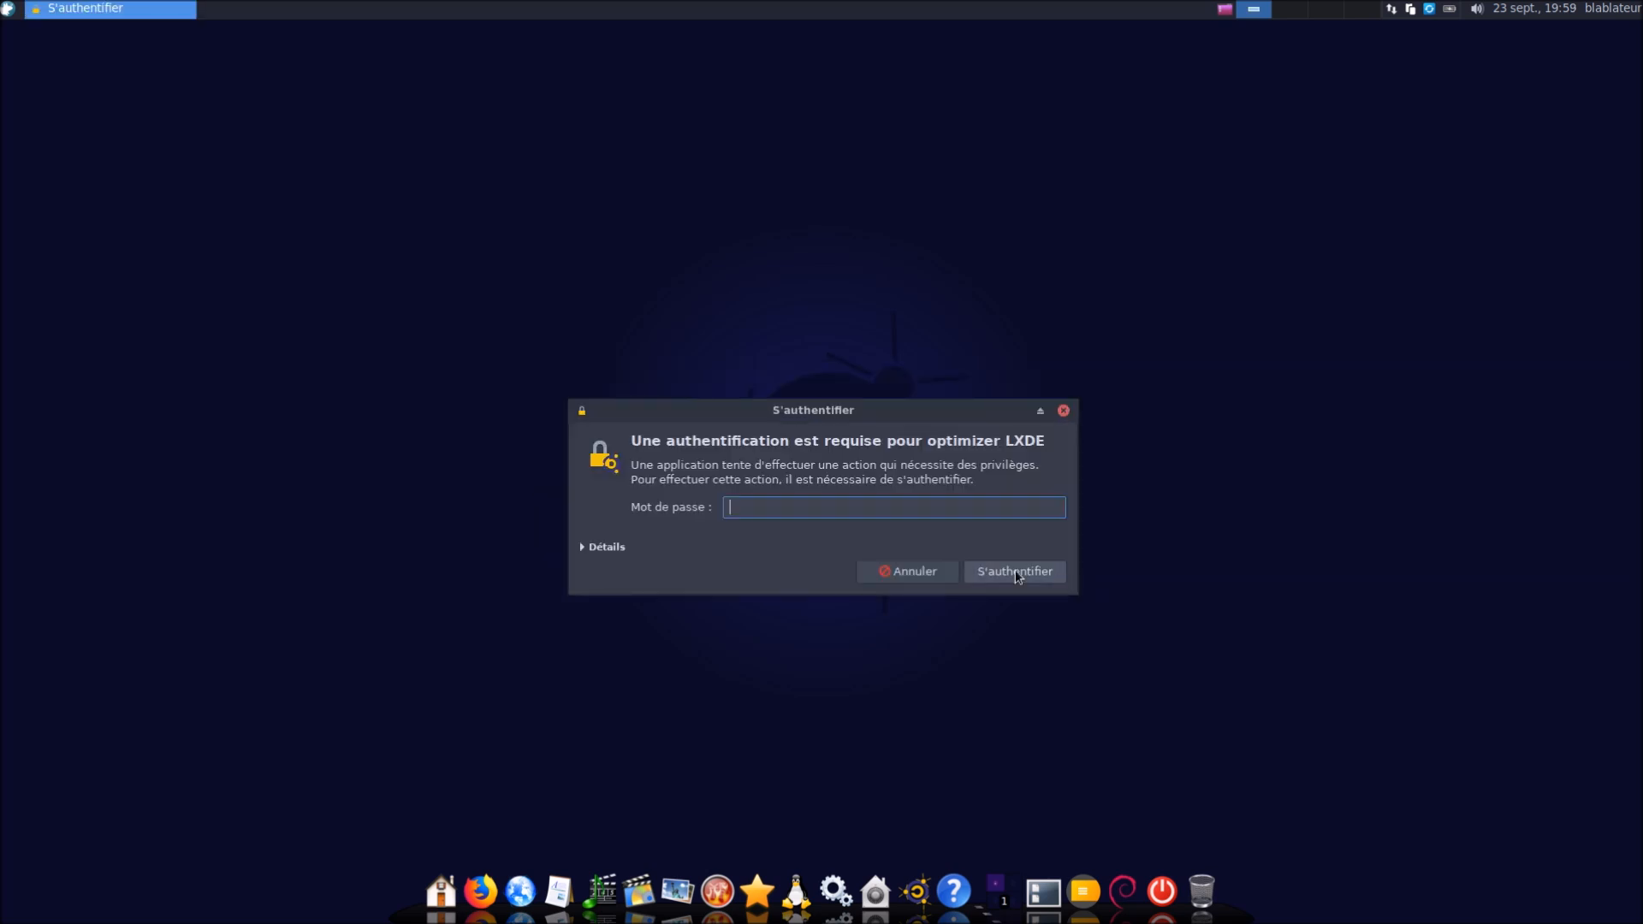
pyautogui.write('******')
pyautogui.click(965, 567)
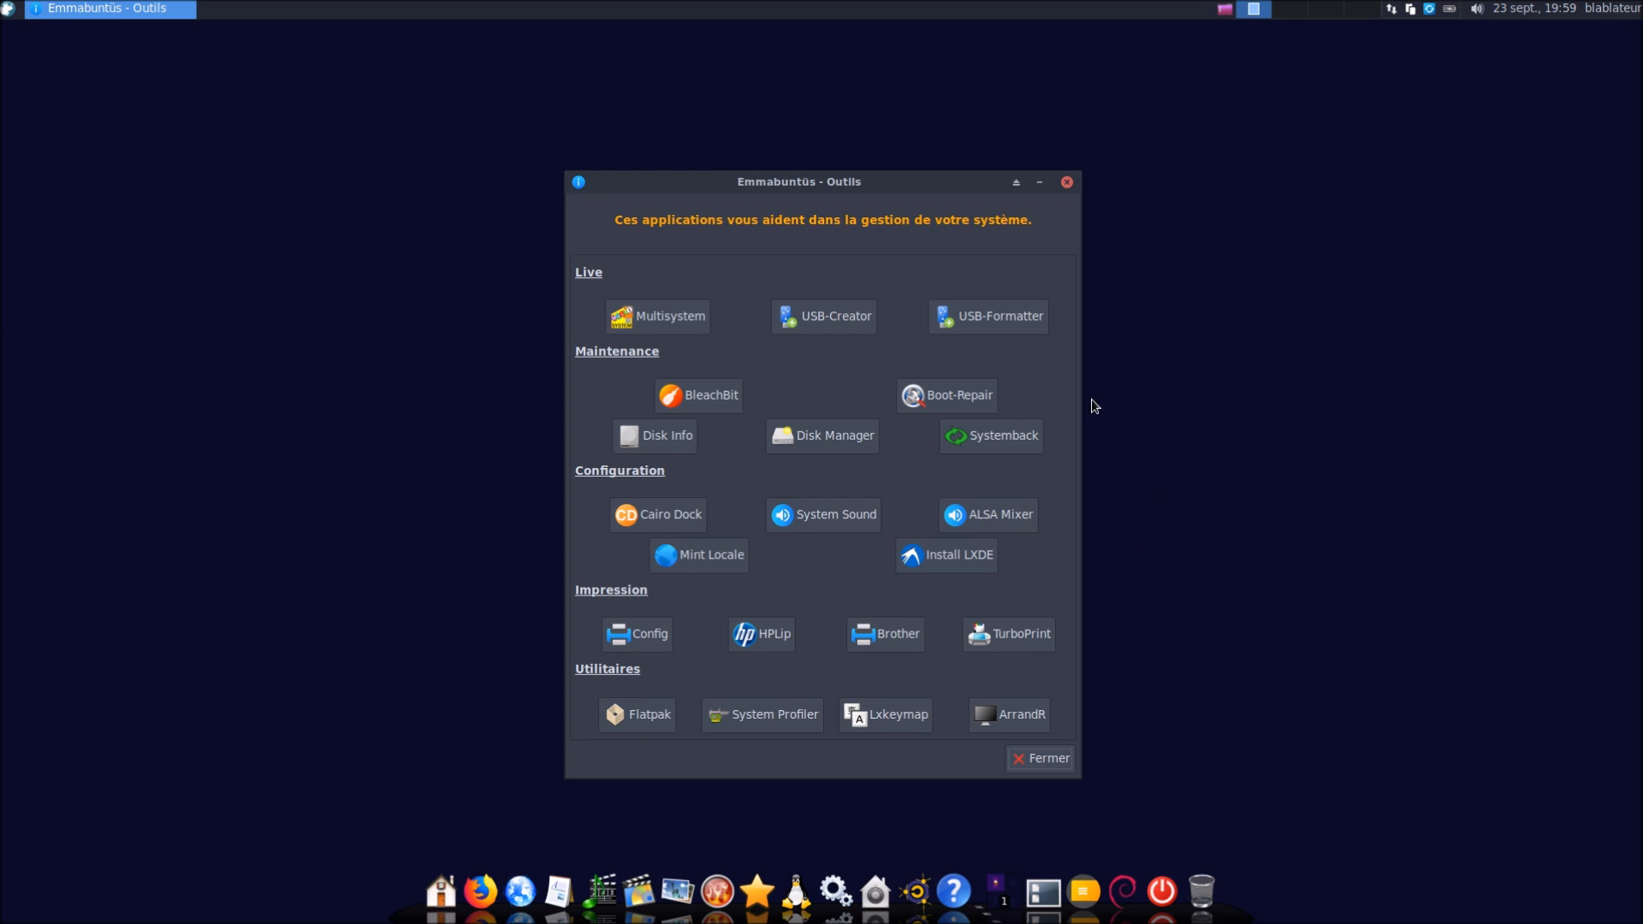
pyautogui.click(650, 640)
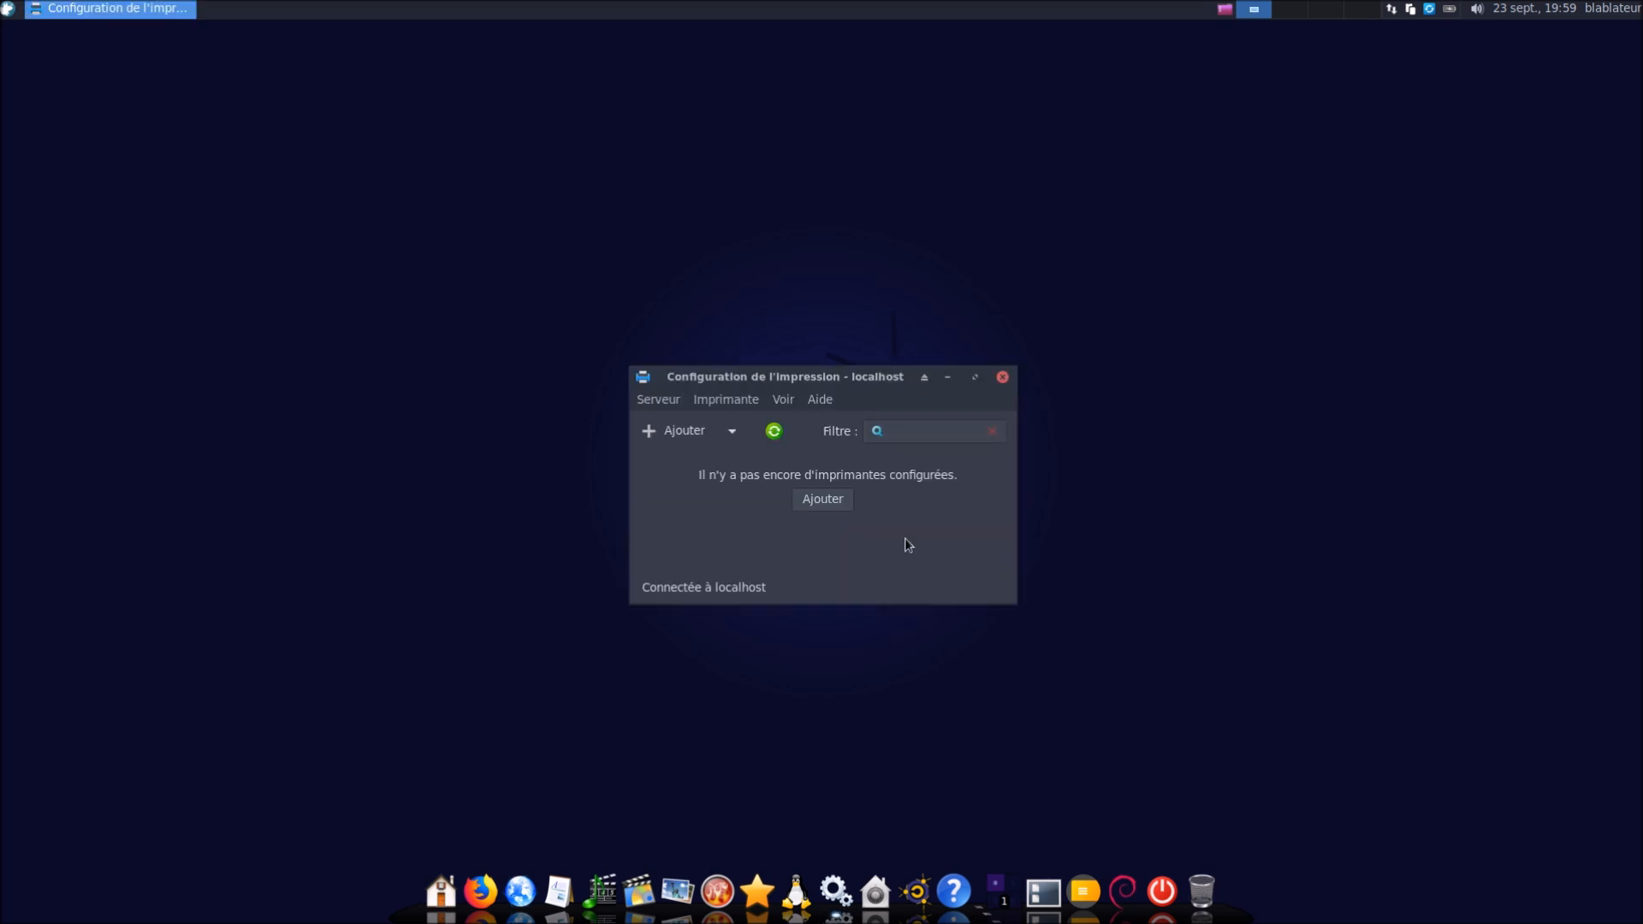
pyautogui.click(1000, 377)
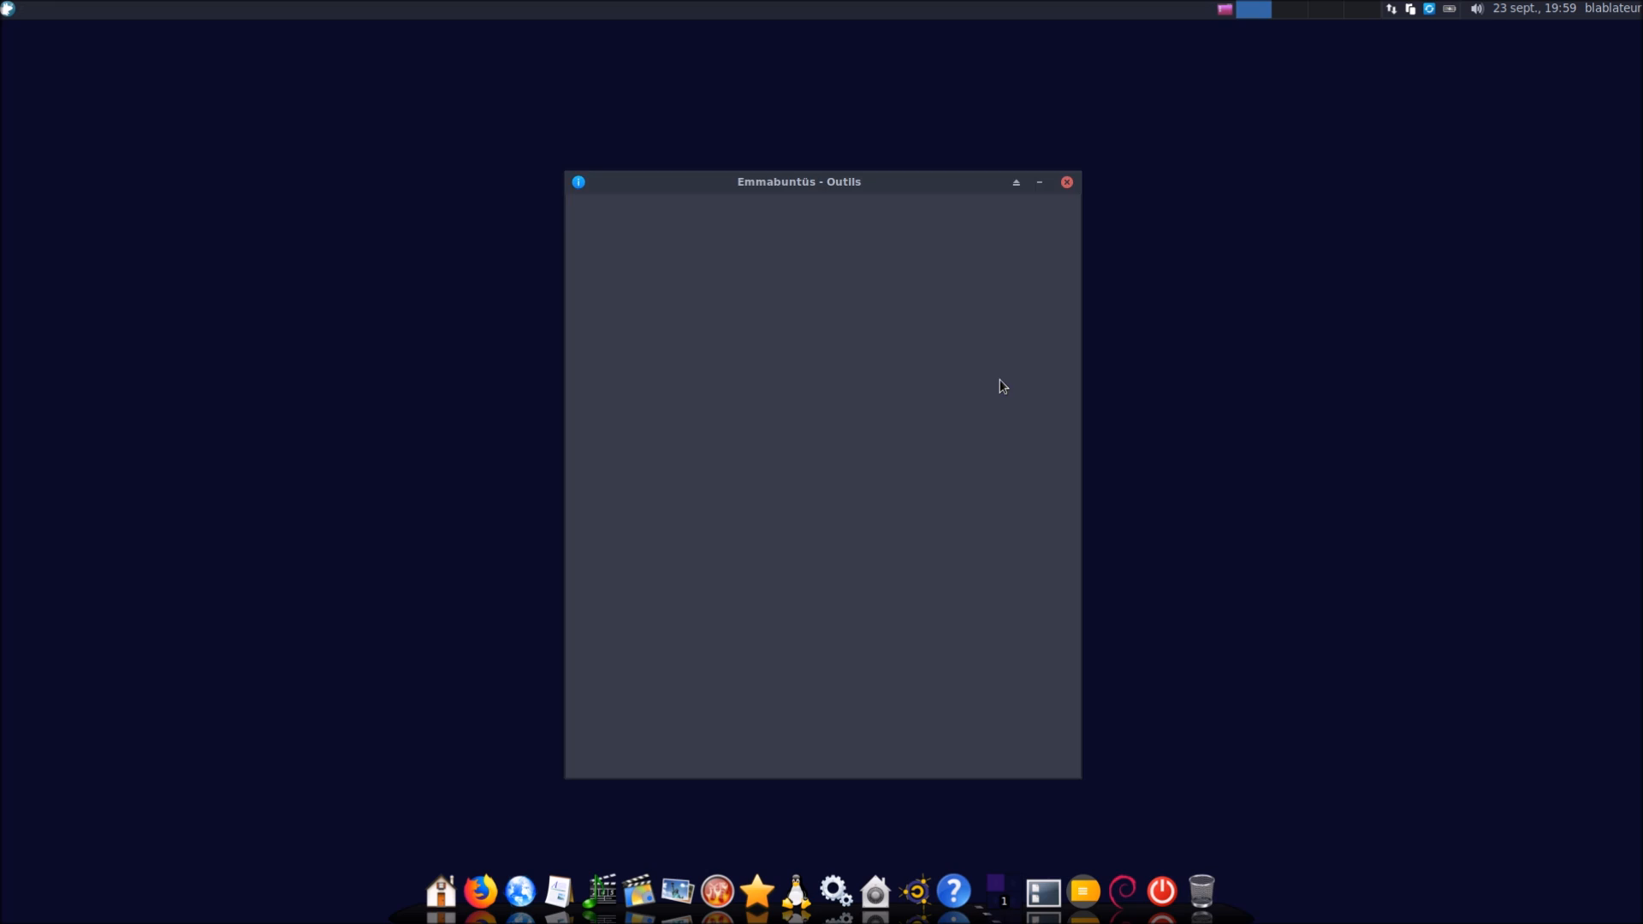
pyautogui.click(786, 640)
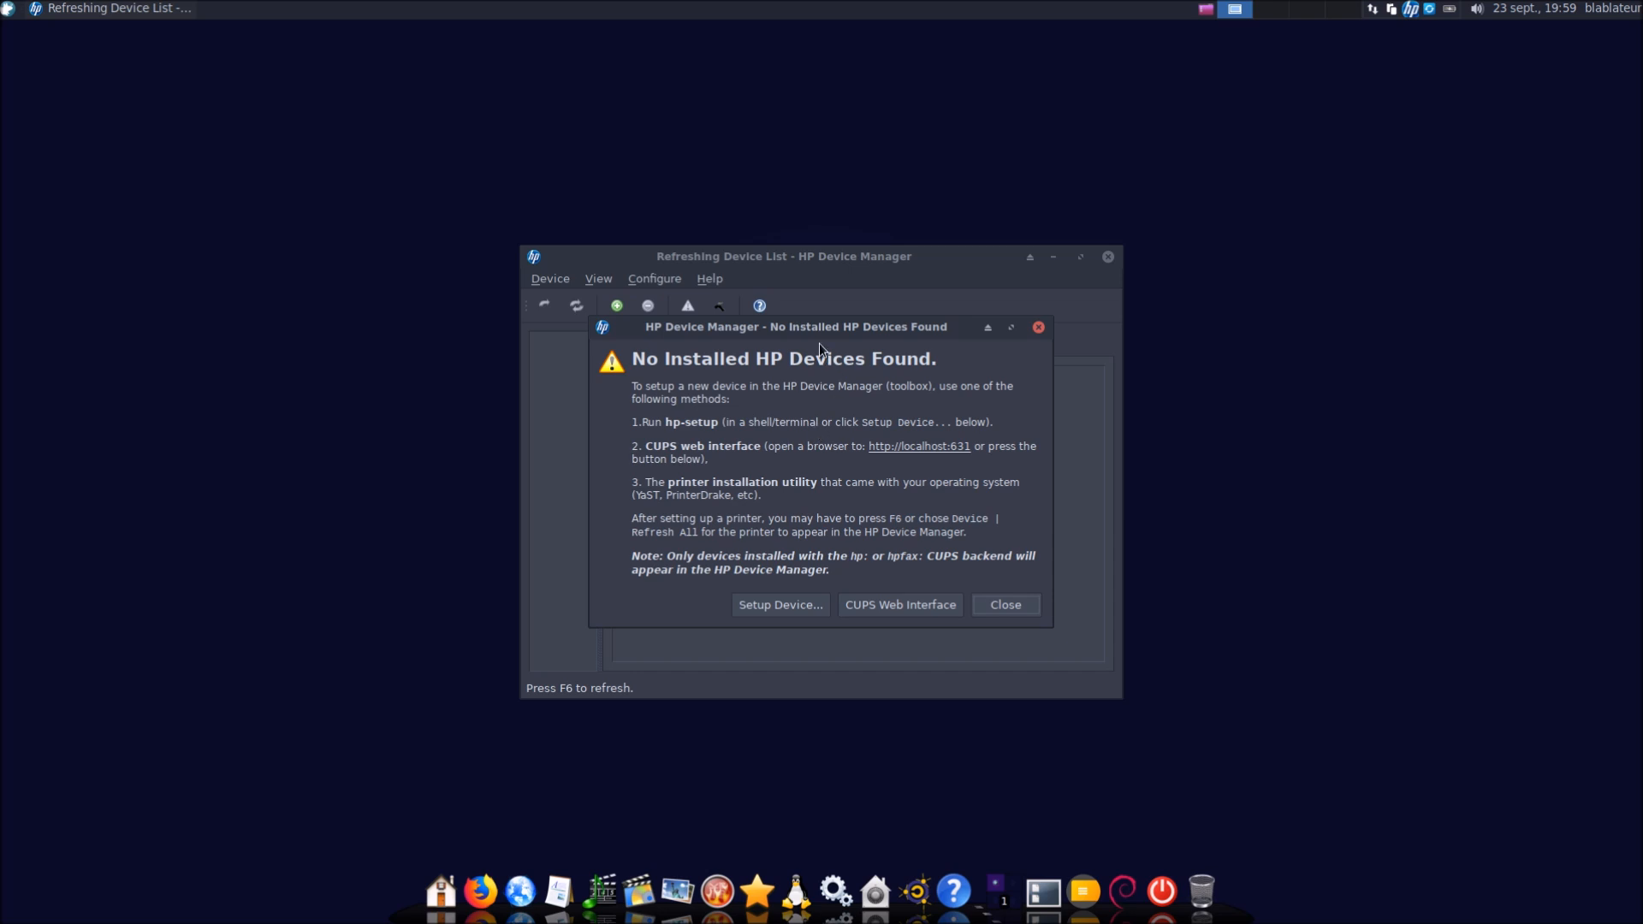
pyautogui.moveTo(834, 327); pyautogui.dragTo(1197, 290)
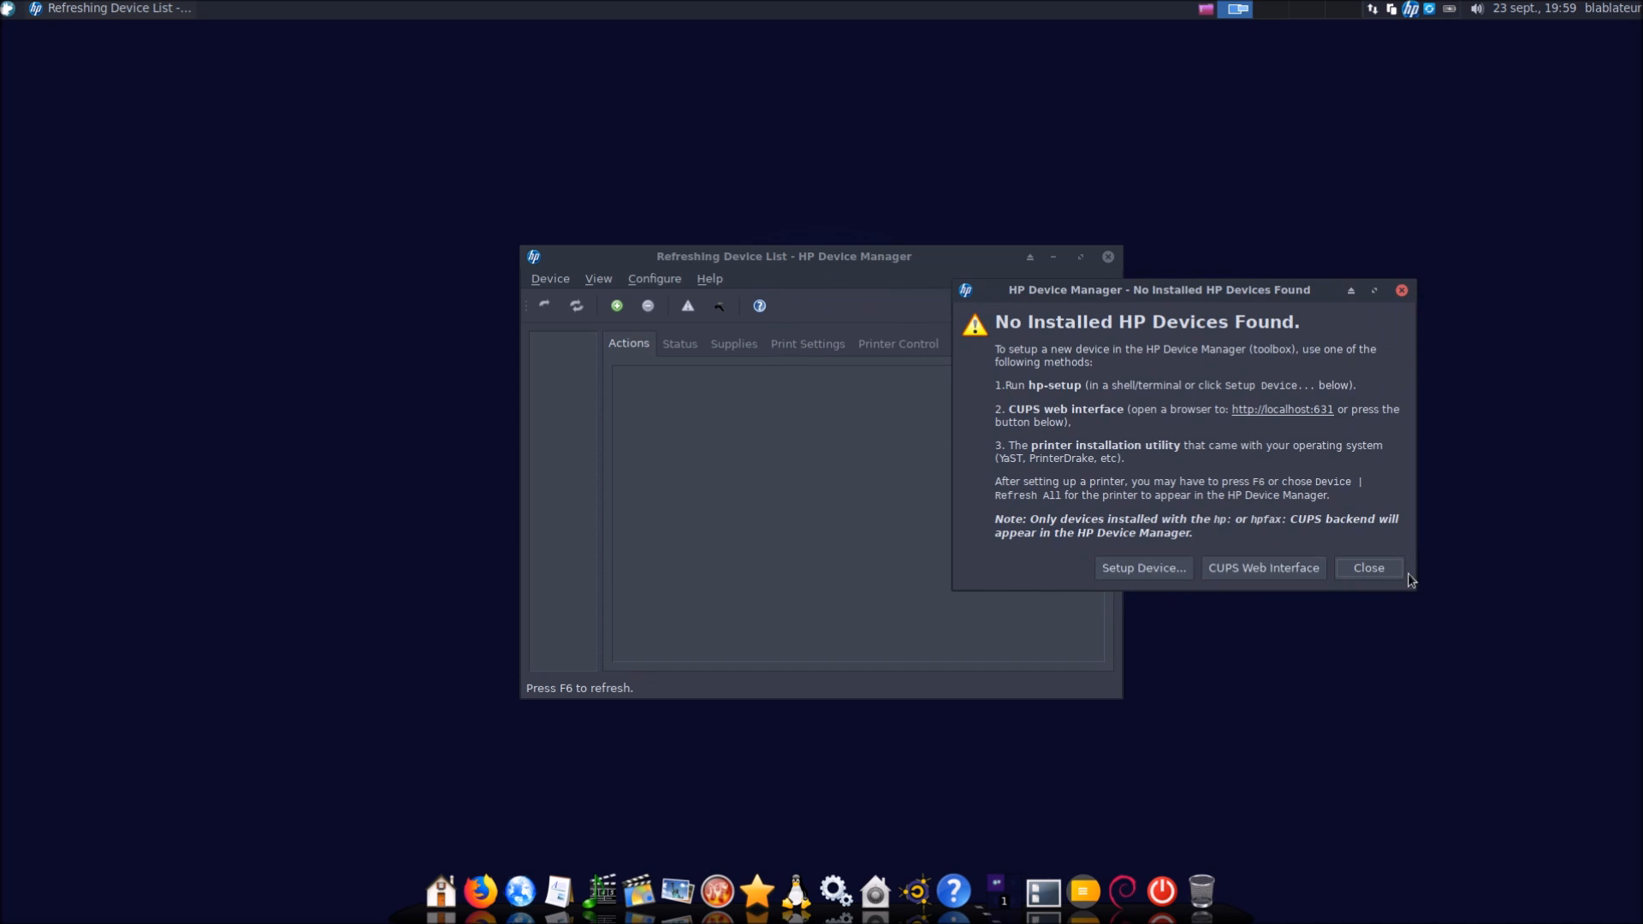
pyautogui.click(1369, 569)
pyautogui.click(1108, 258)
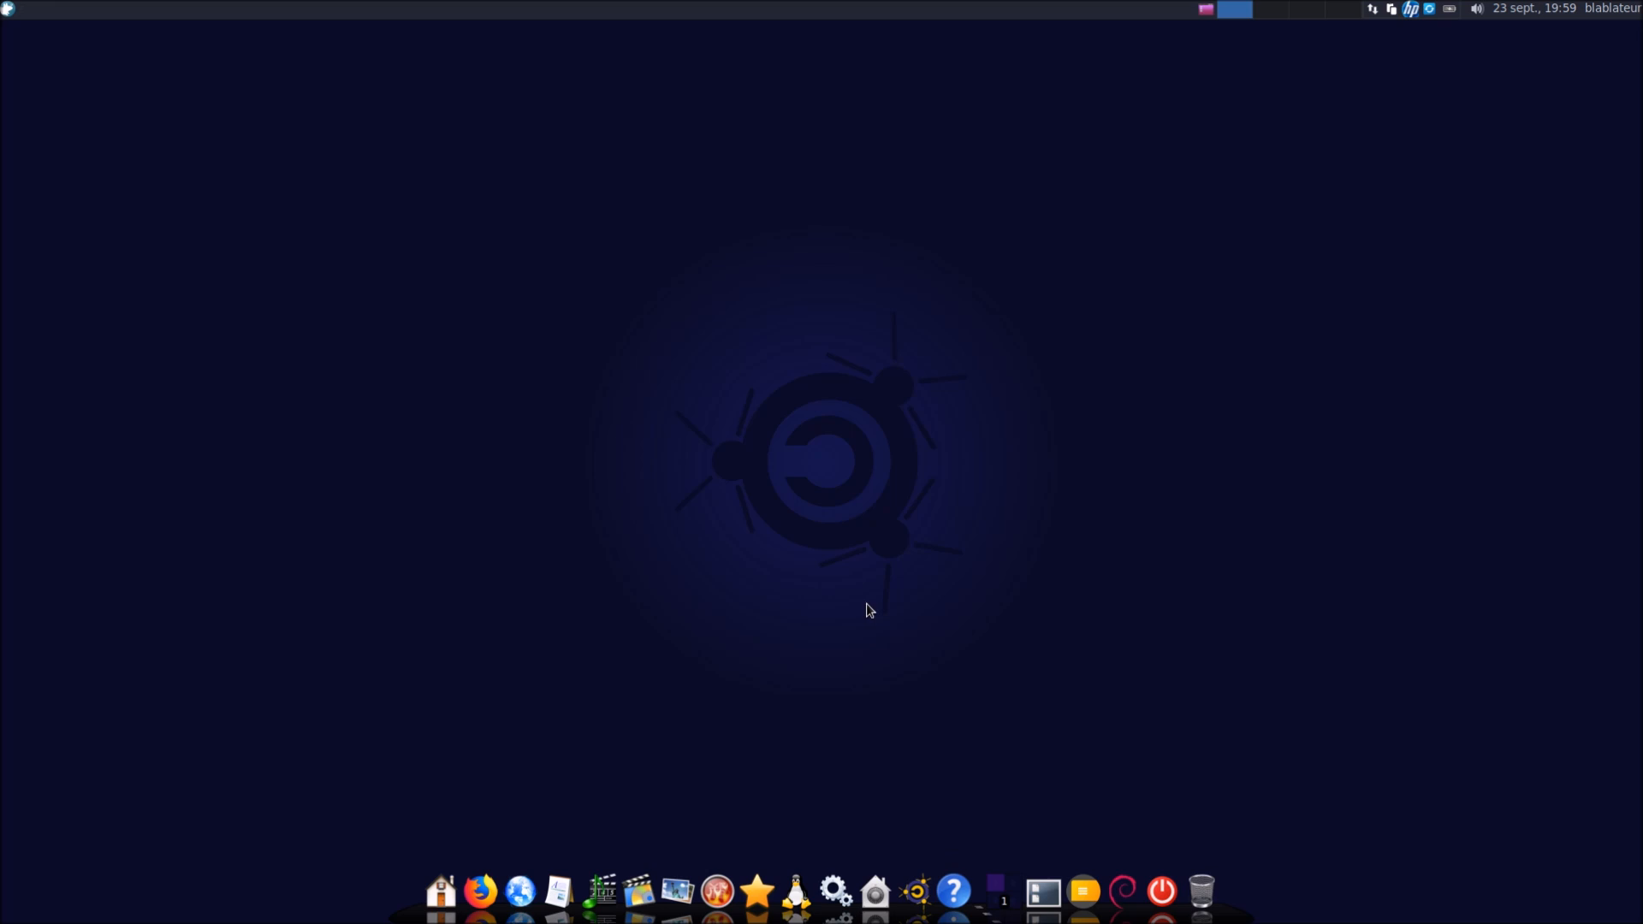
pyautogui.click(881, 646)
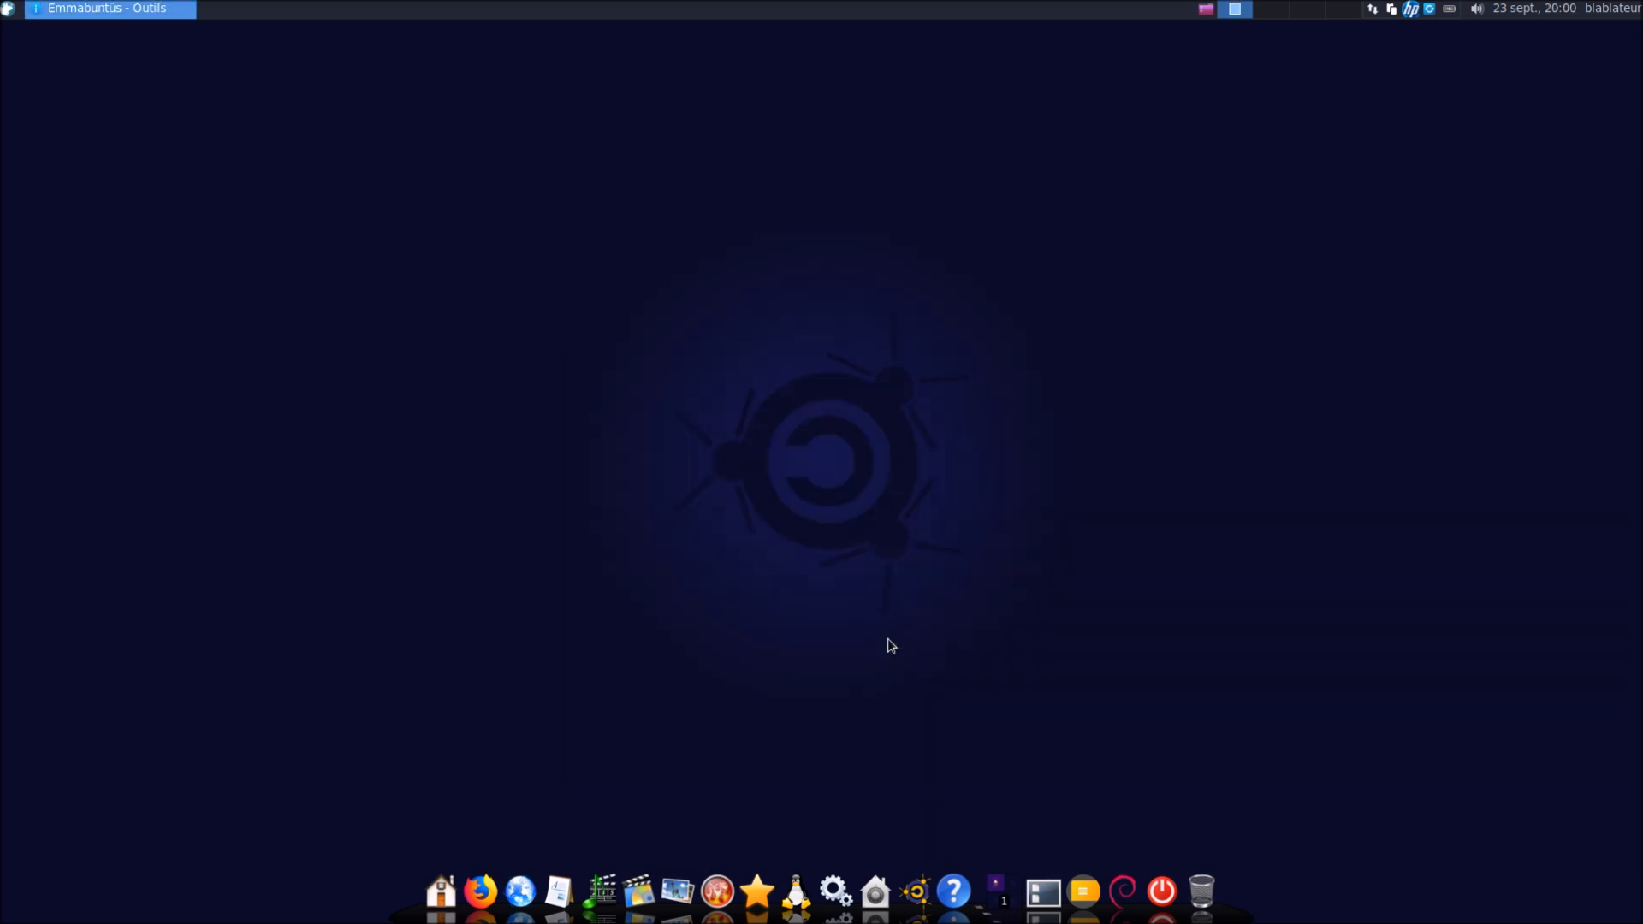
pyautogui.write('******')
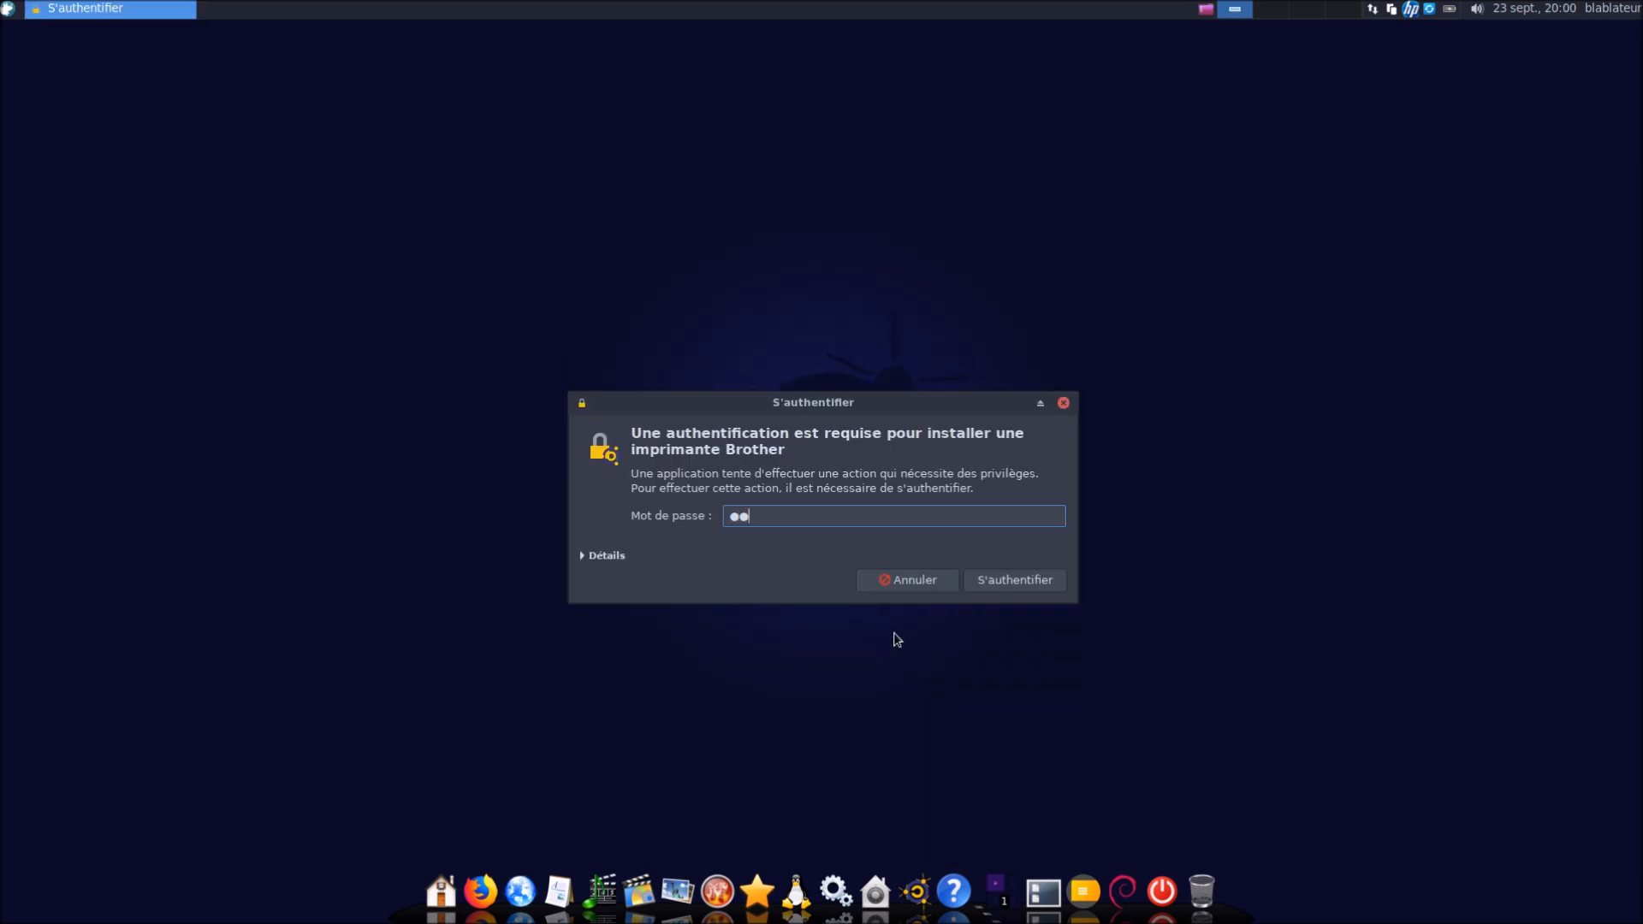
pyautogui.press('Return')
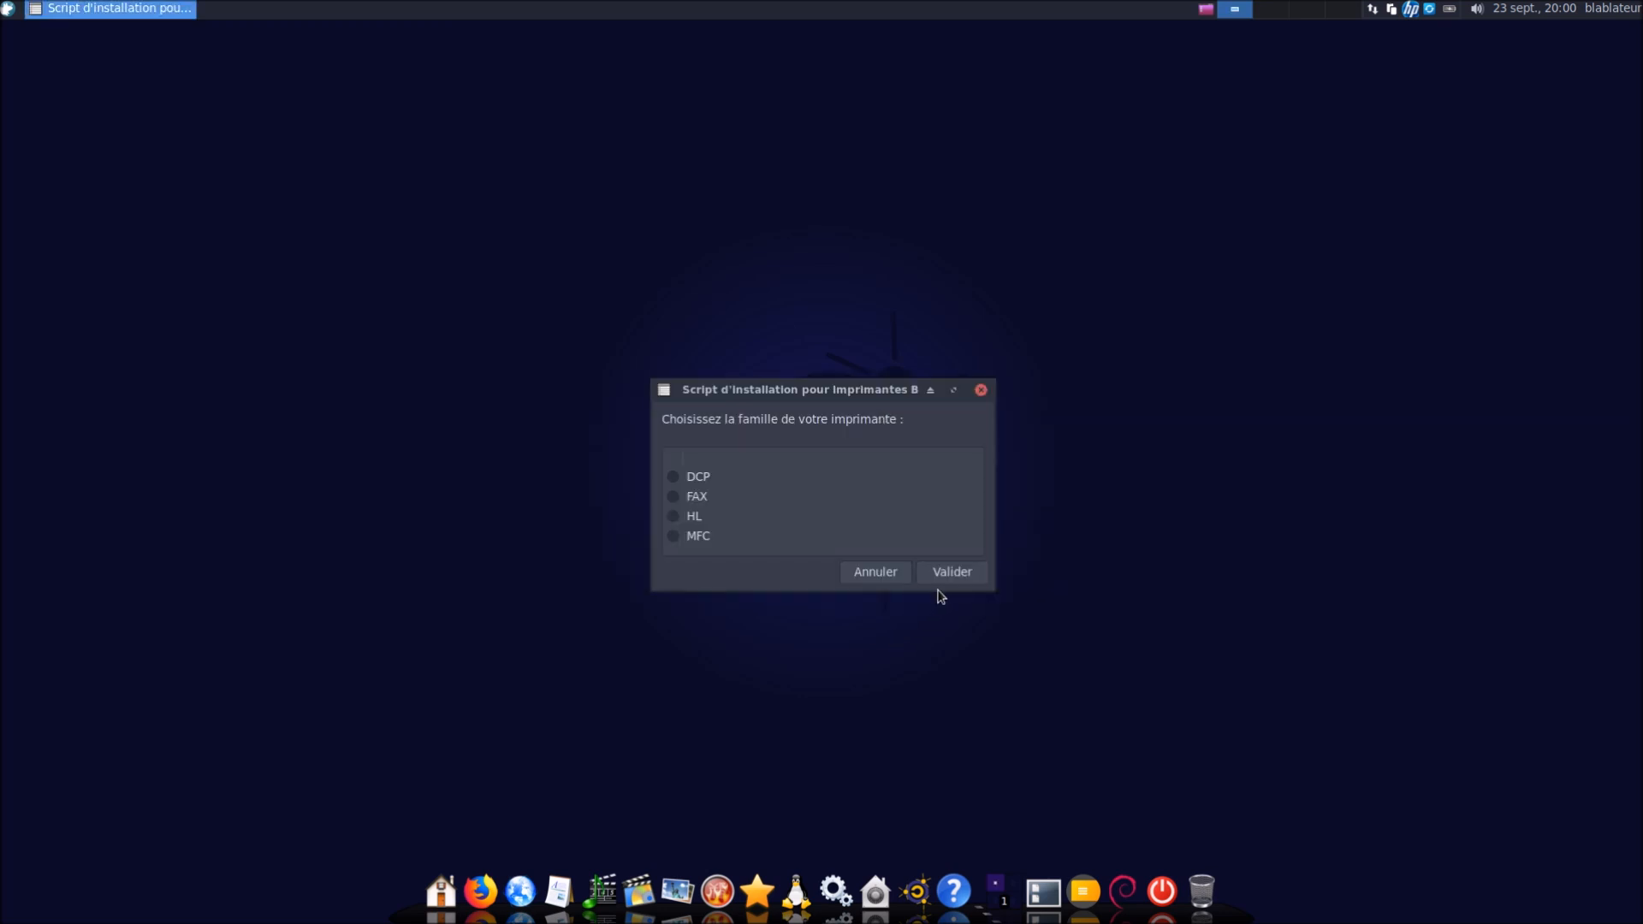
pyautogui.click(901, 570)
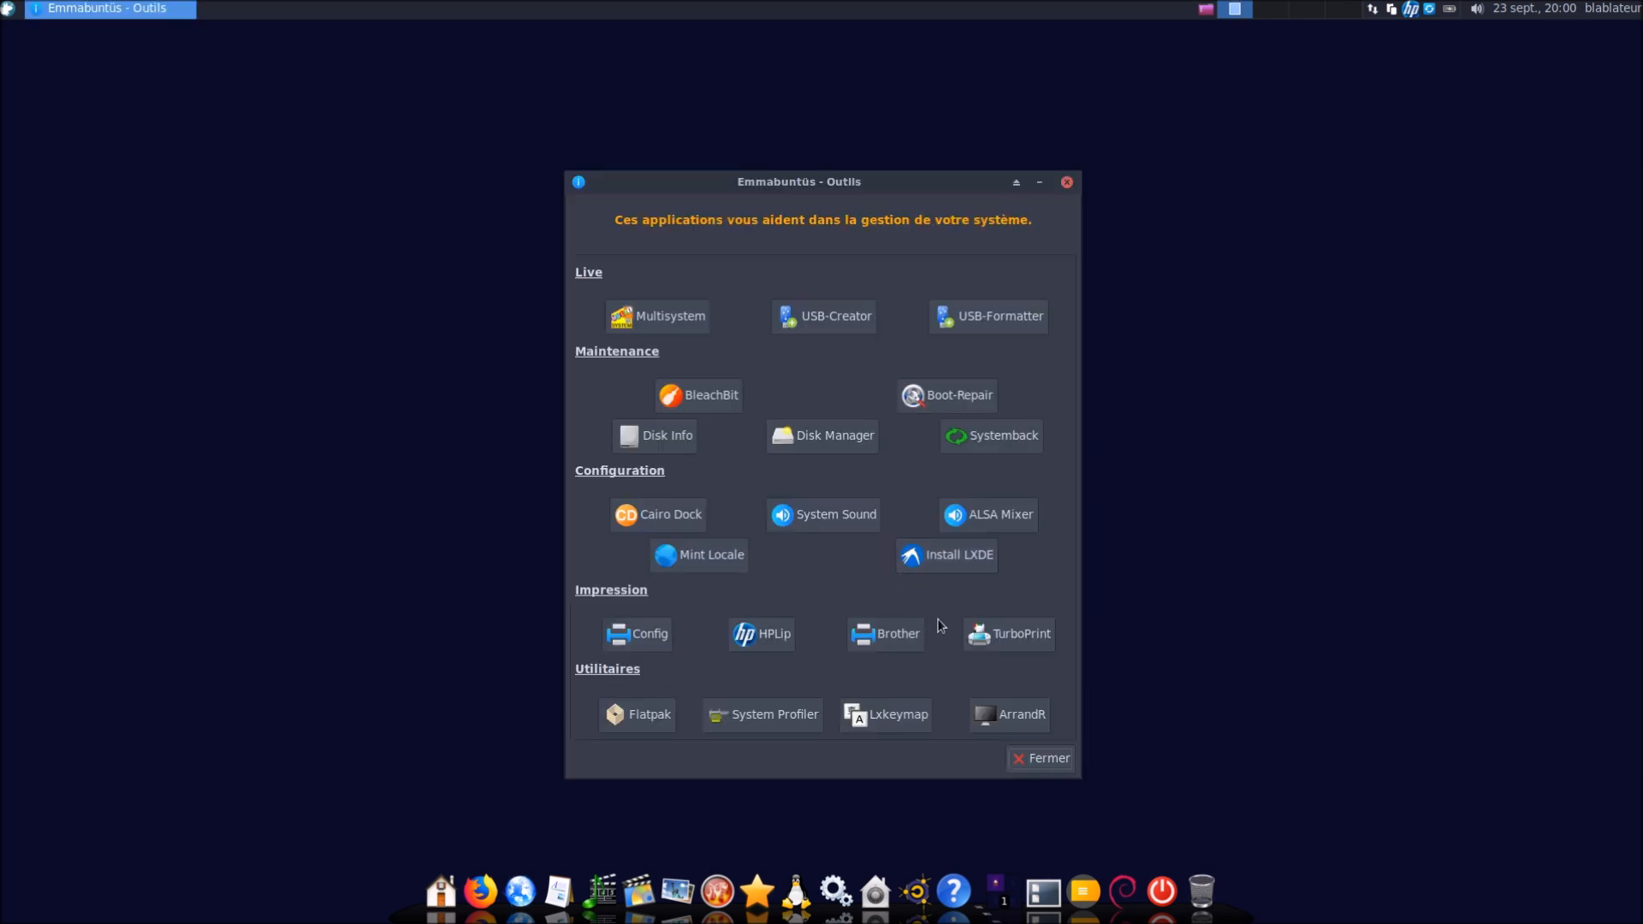
pyautogui.click(1011, 635)
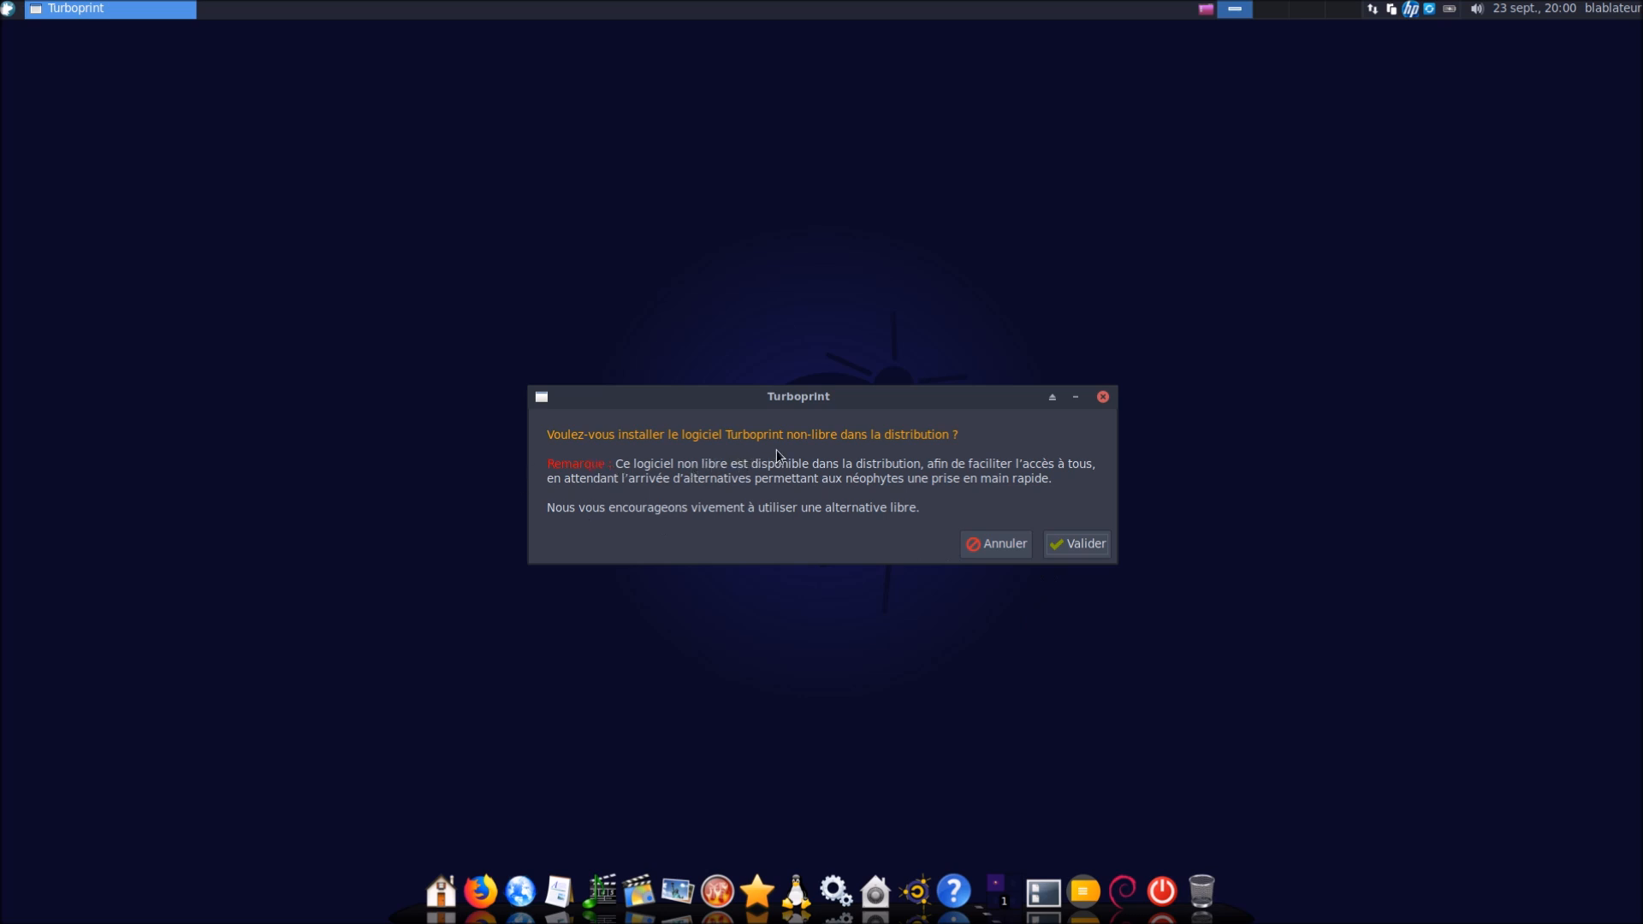
pyautogui.click(981, 546)
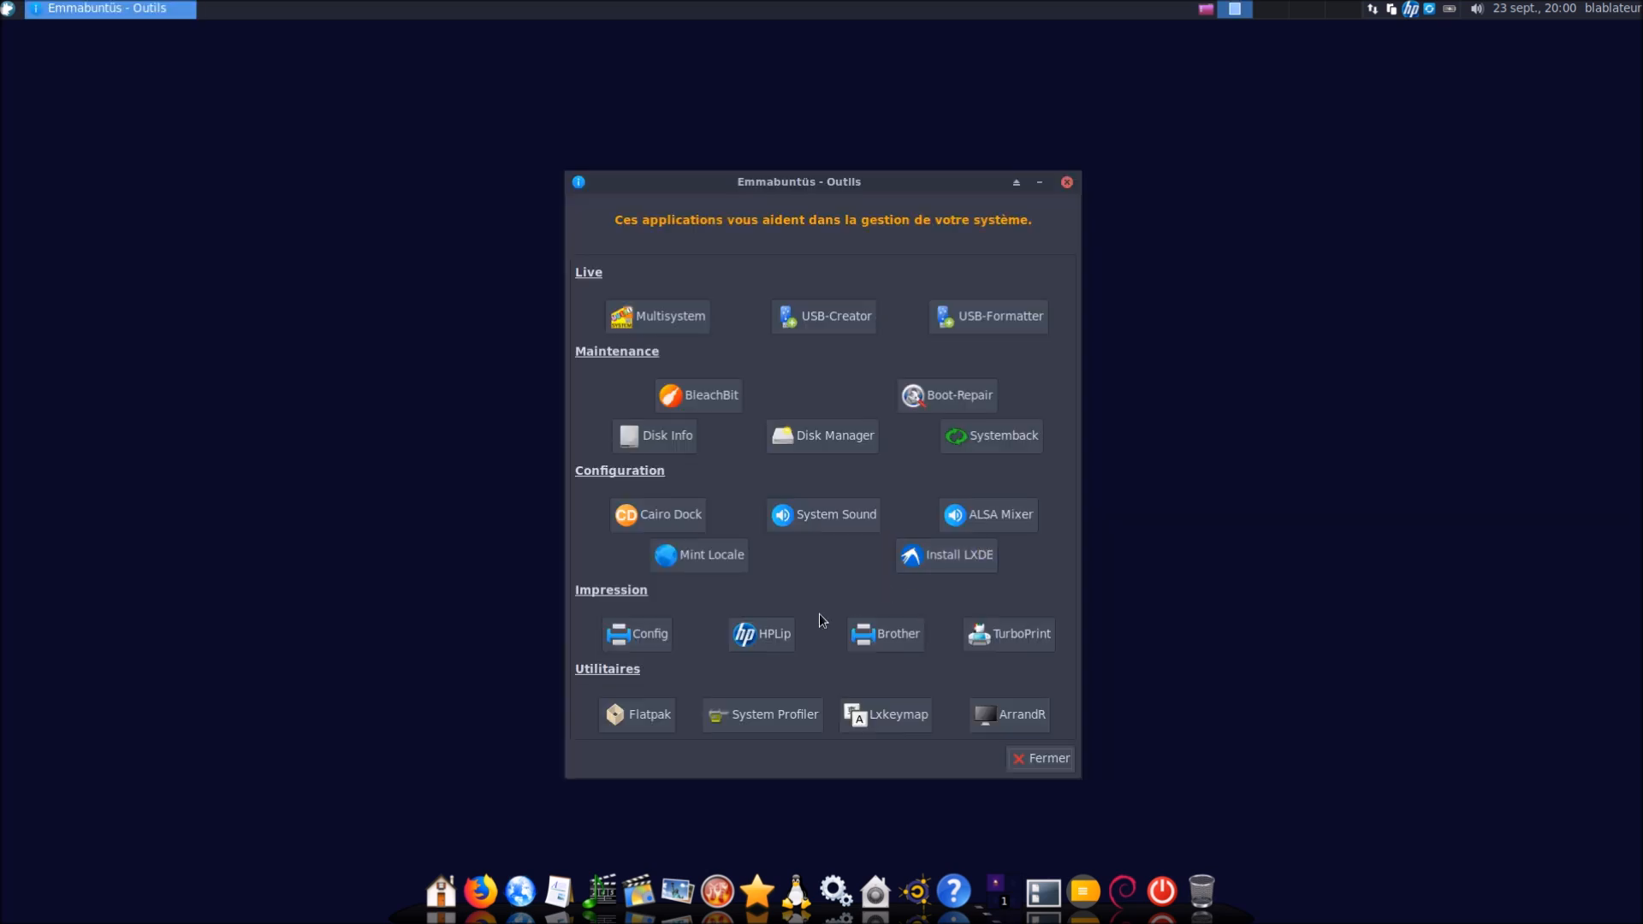
# Open Flathub via Flatpak and go to SuperTux's page under Editor's Choice Games
pyautogui.click(652, 717)
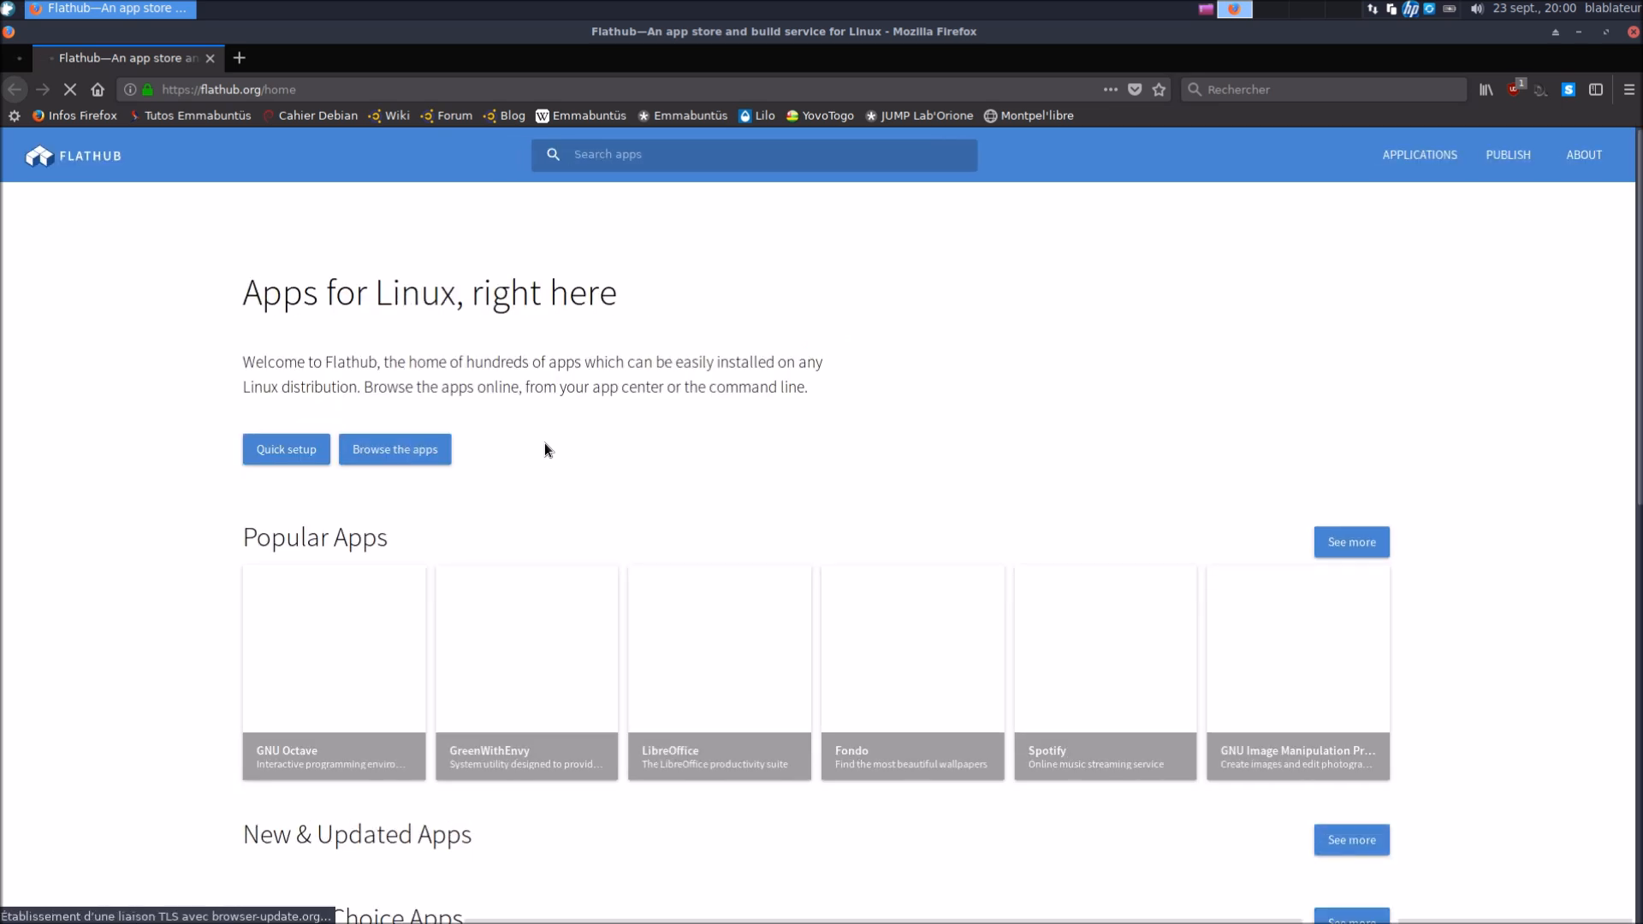
pyautogui.scroll(-3, 544, 447)
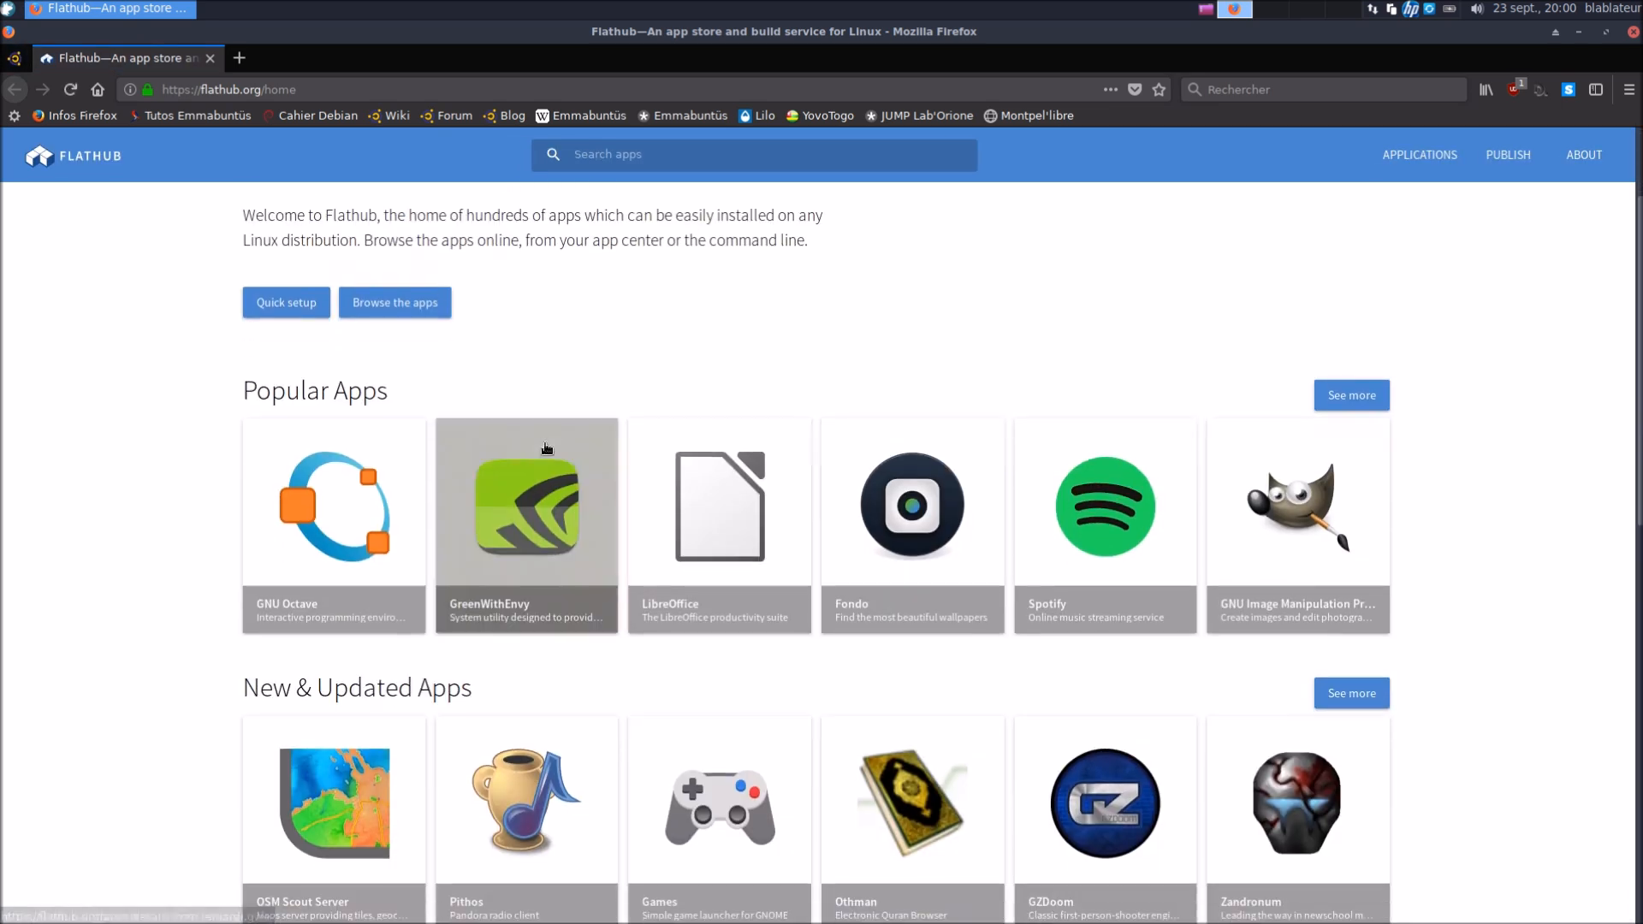
pyautogui.scroll(-8, 546, 447)
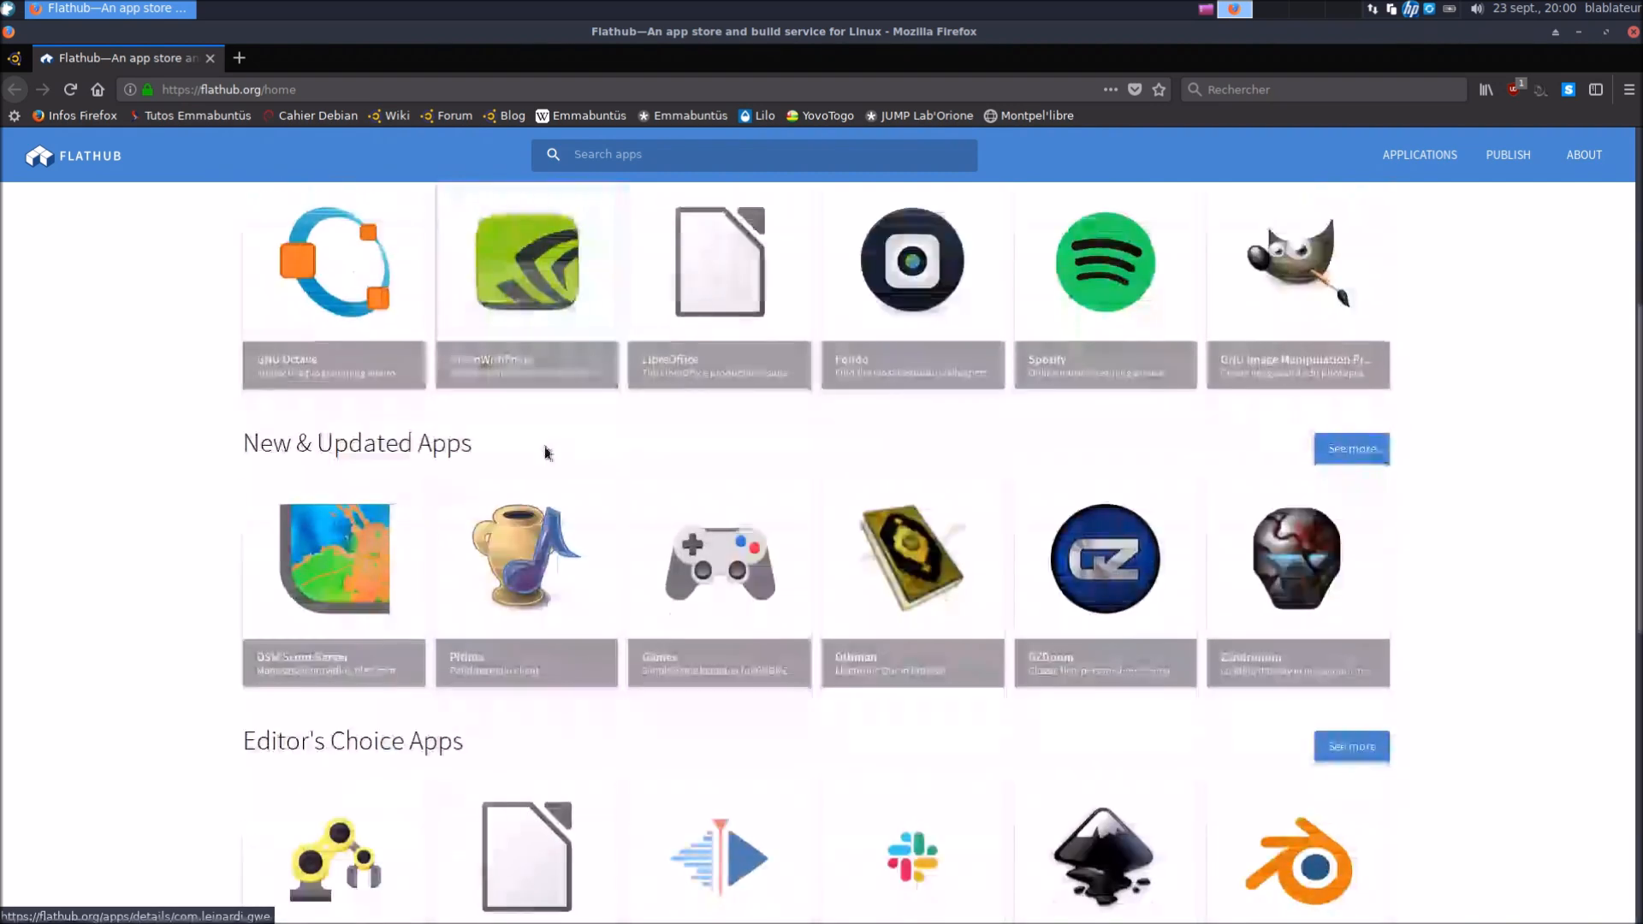
pyautogui.scroll(-4, 544, 448)
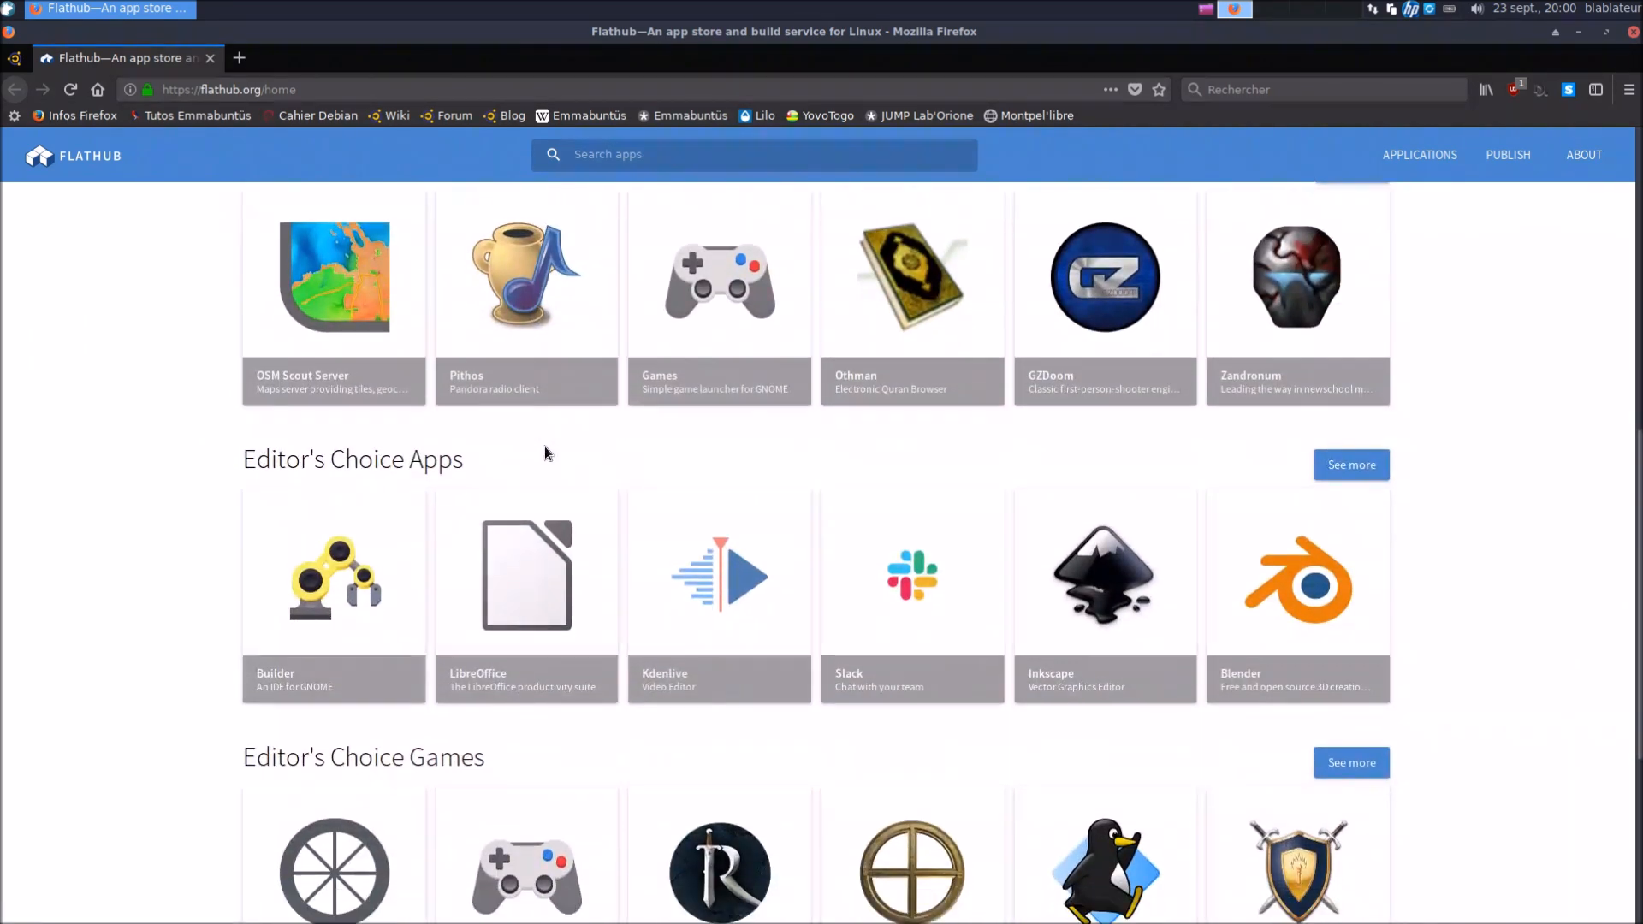
pyautogui.scroll(-3, 538, 455)
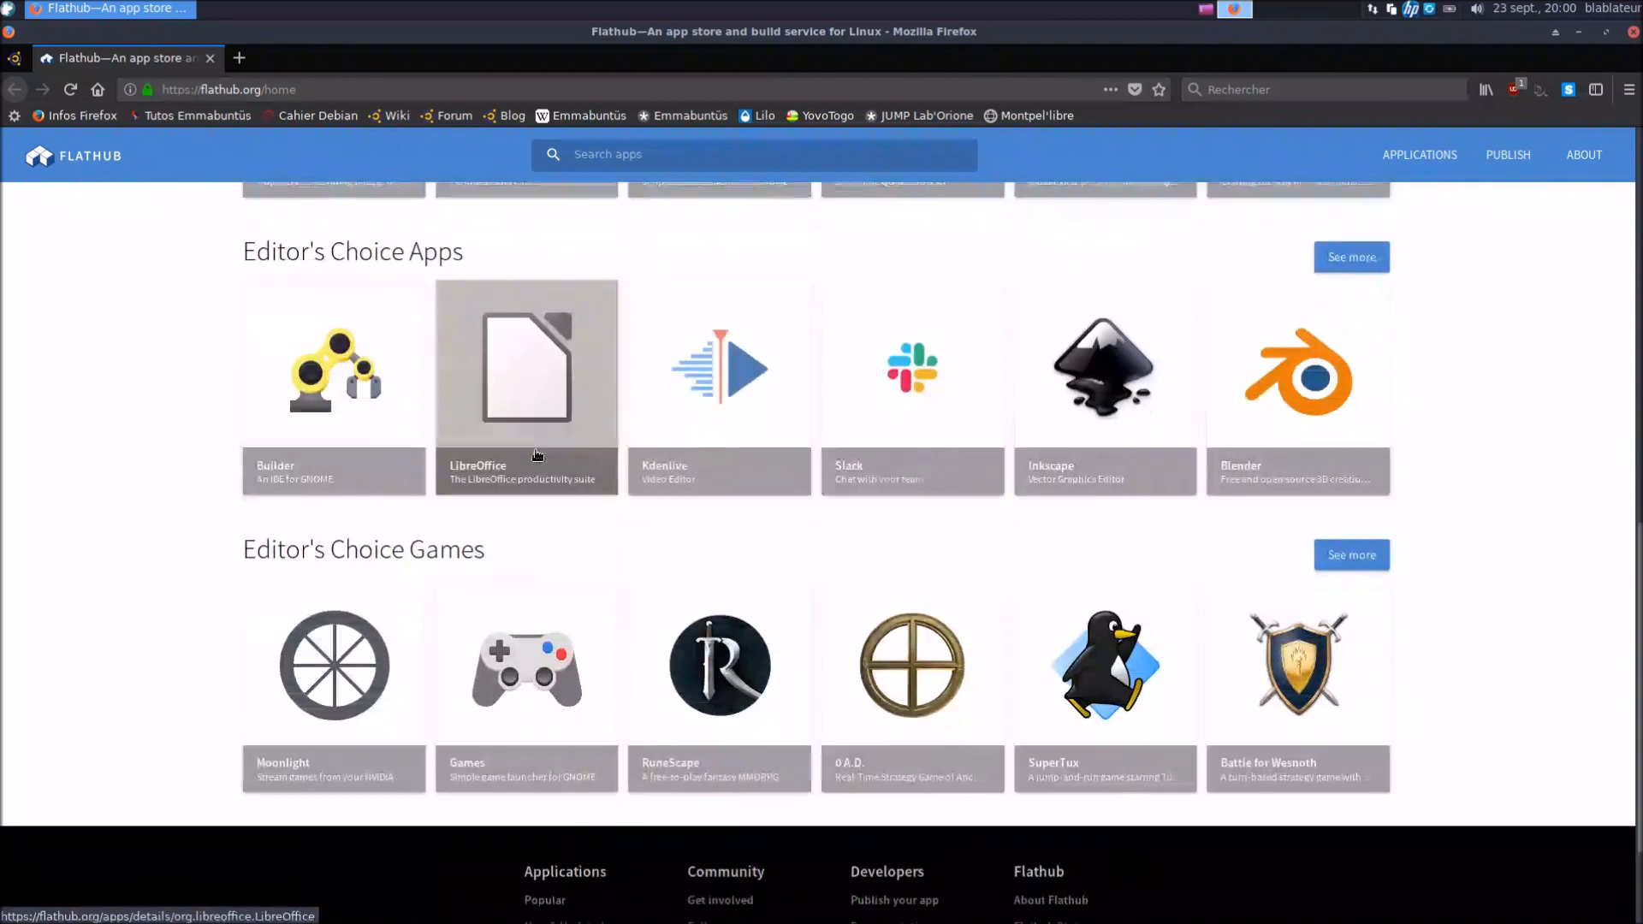
pyautogui.click(1092, 665)
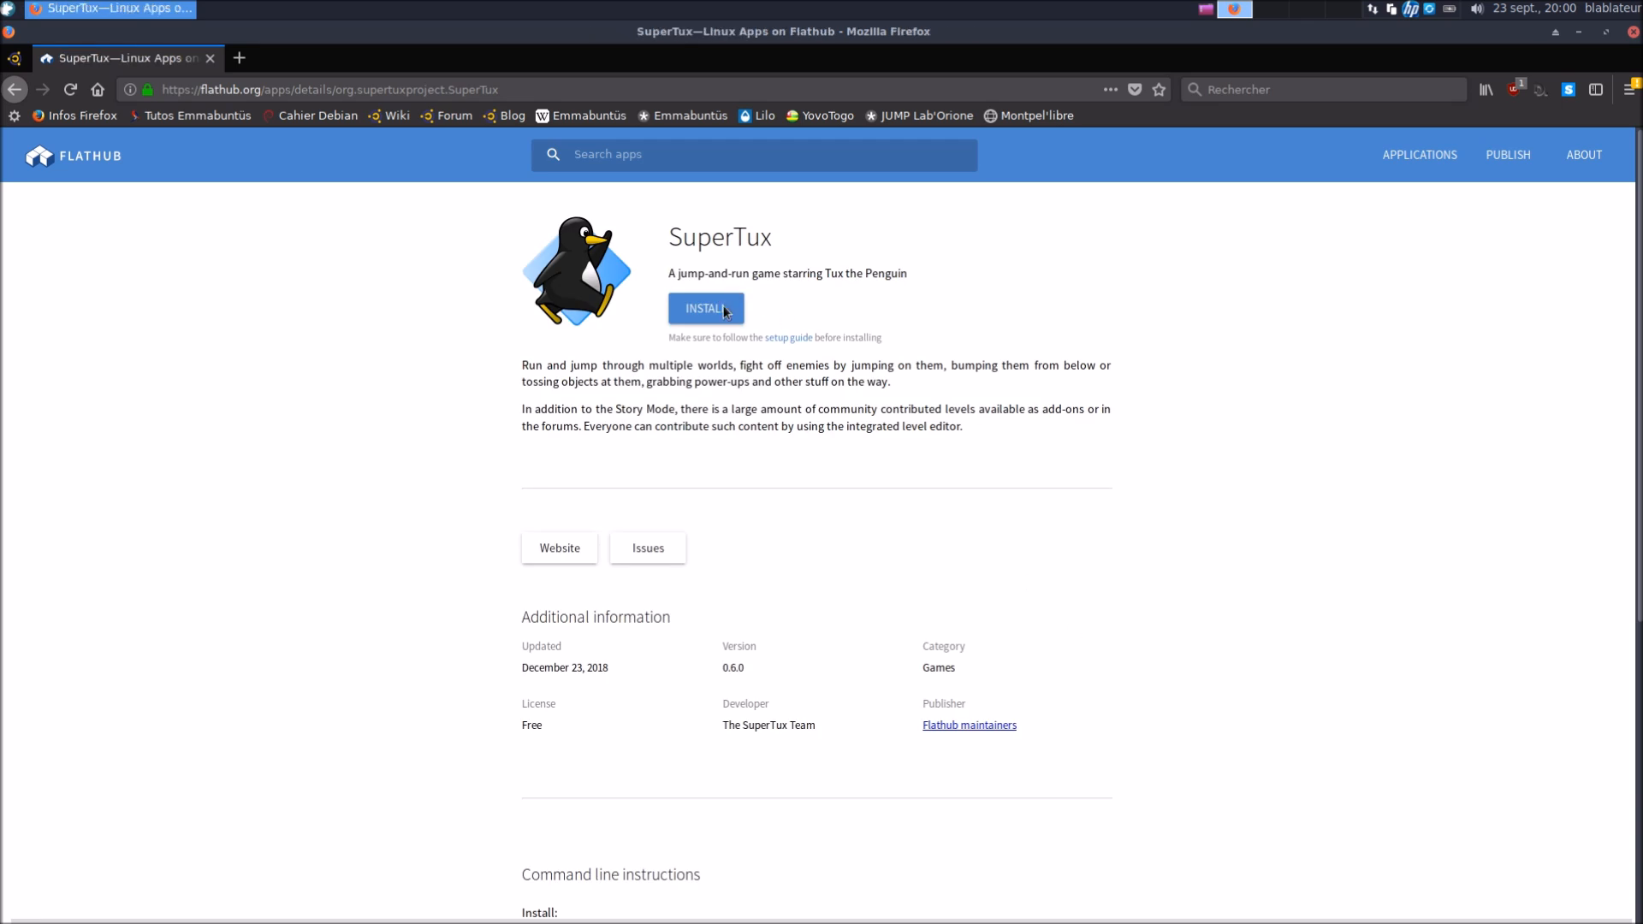
# Send the SuperTux install file to Installation de l'application, then close Firefox with both tabs
pyautogui.click(723, 310)
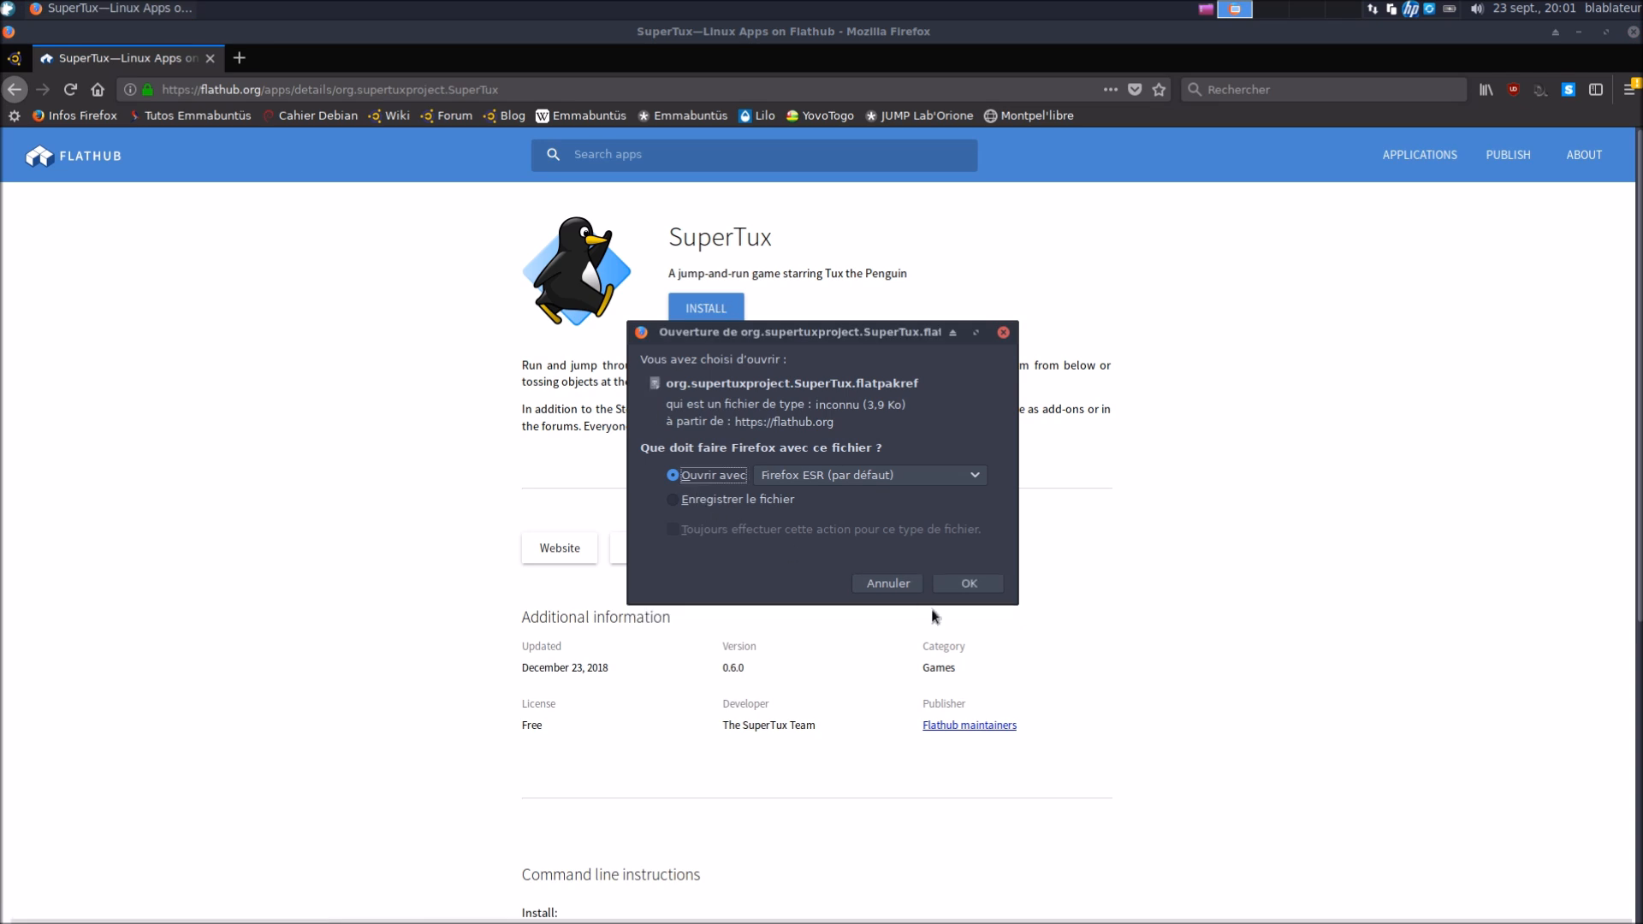
pyautogui.click(969, 585)
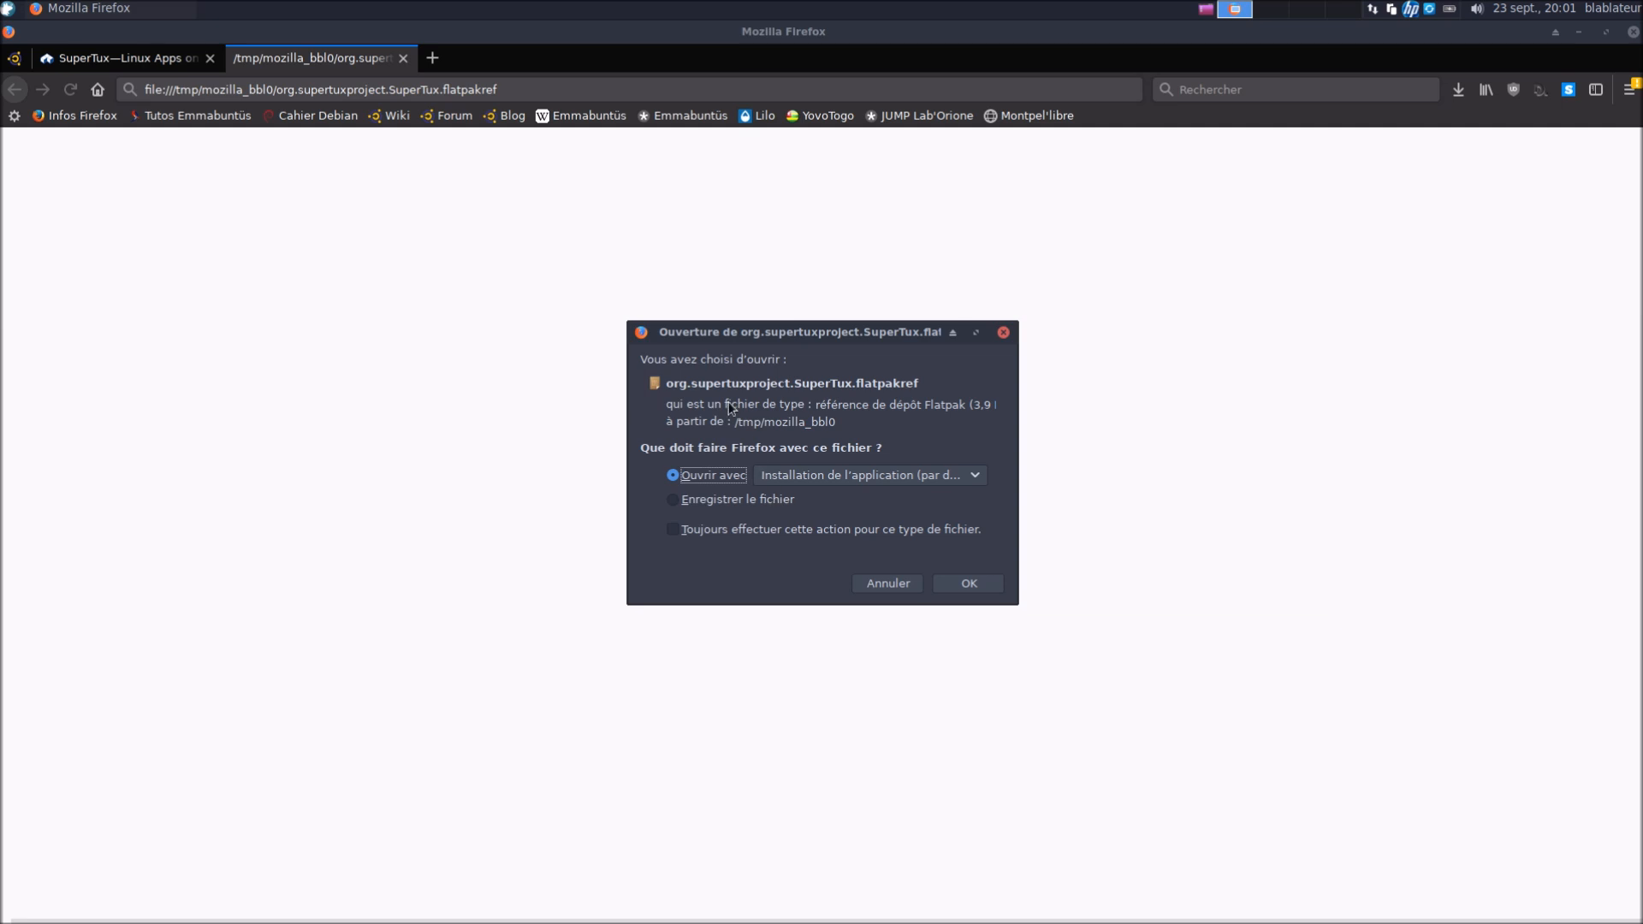
pyautogui.click(16, 61)
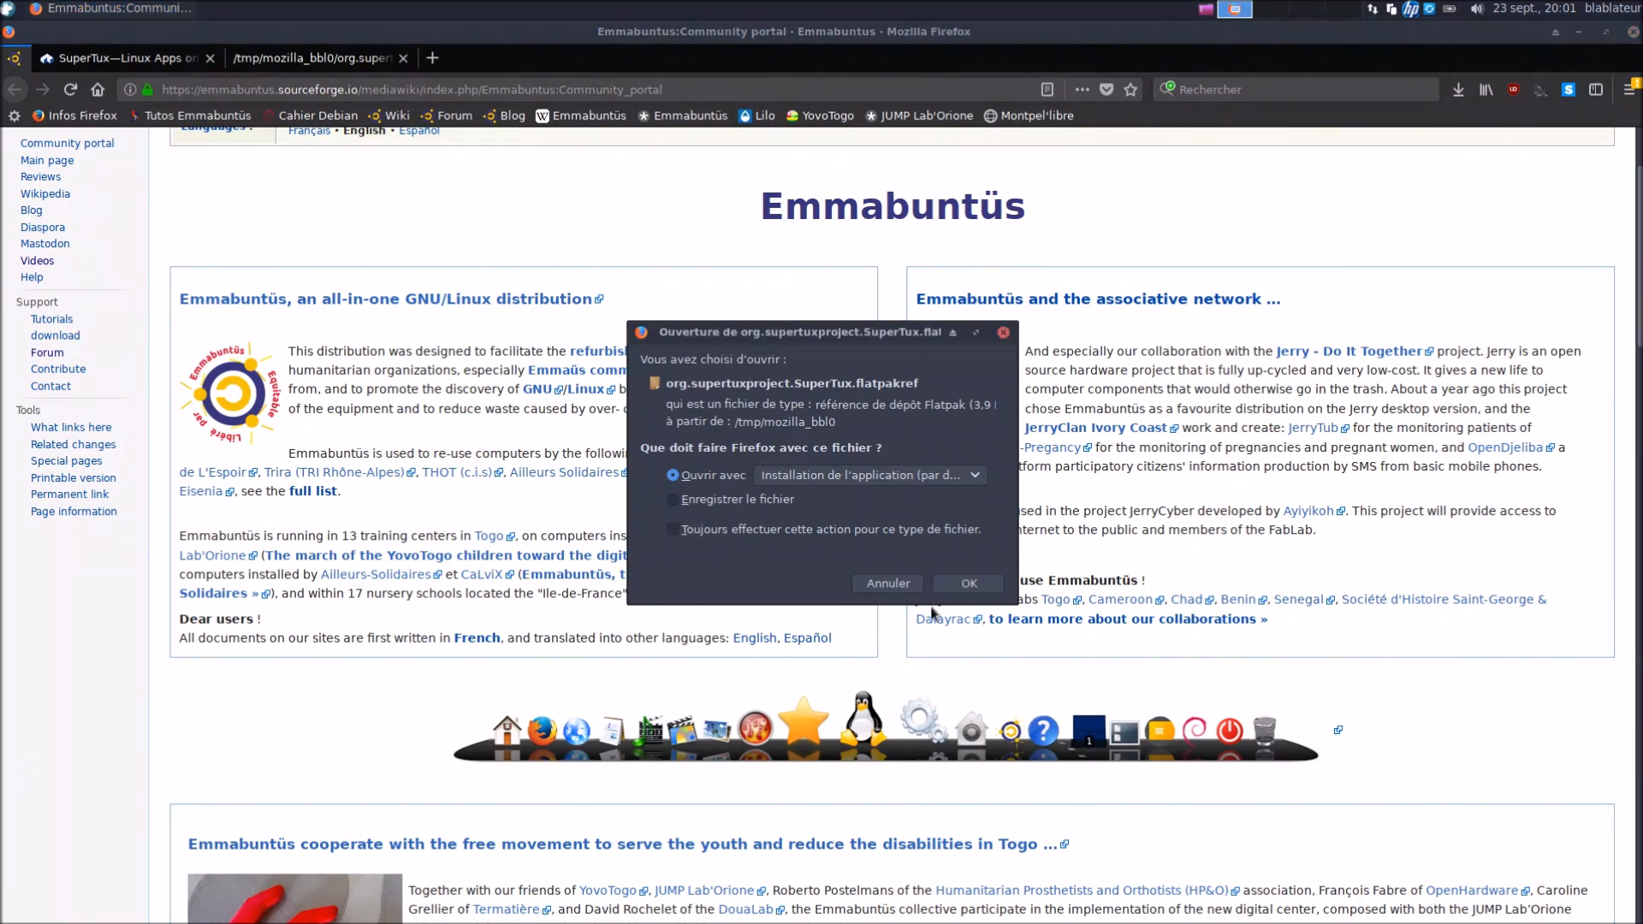
pyautogui.click(967, 584)
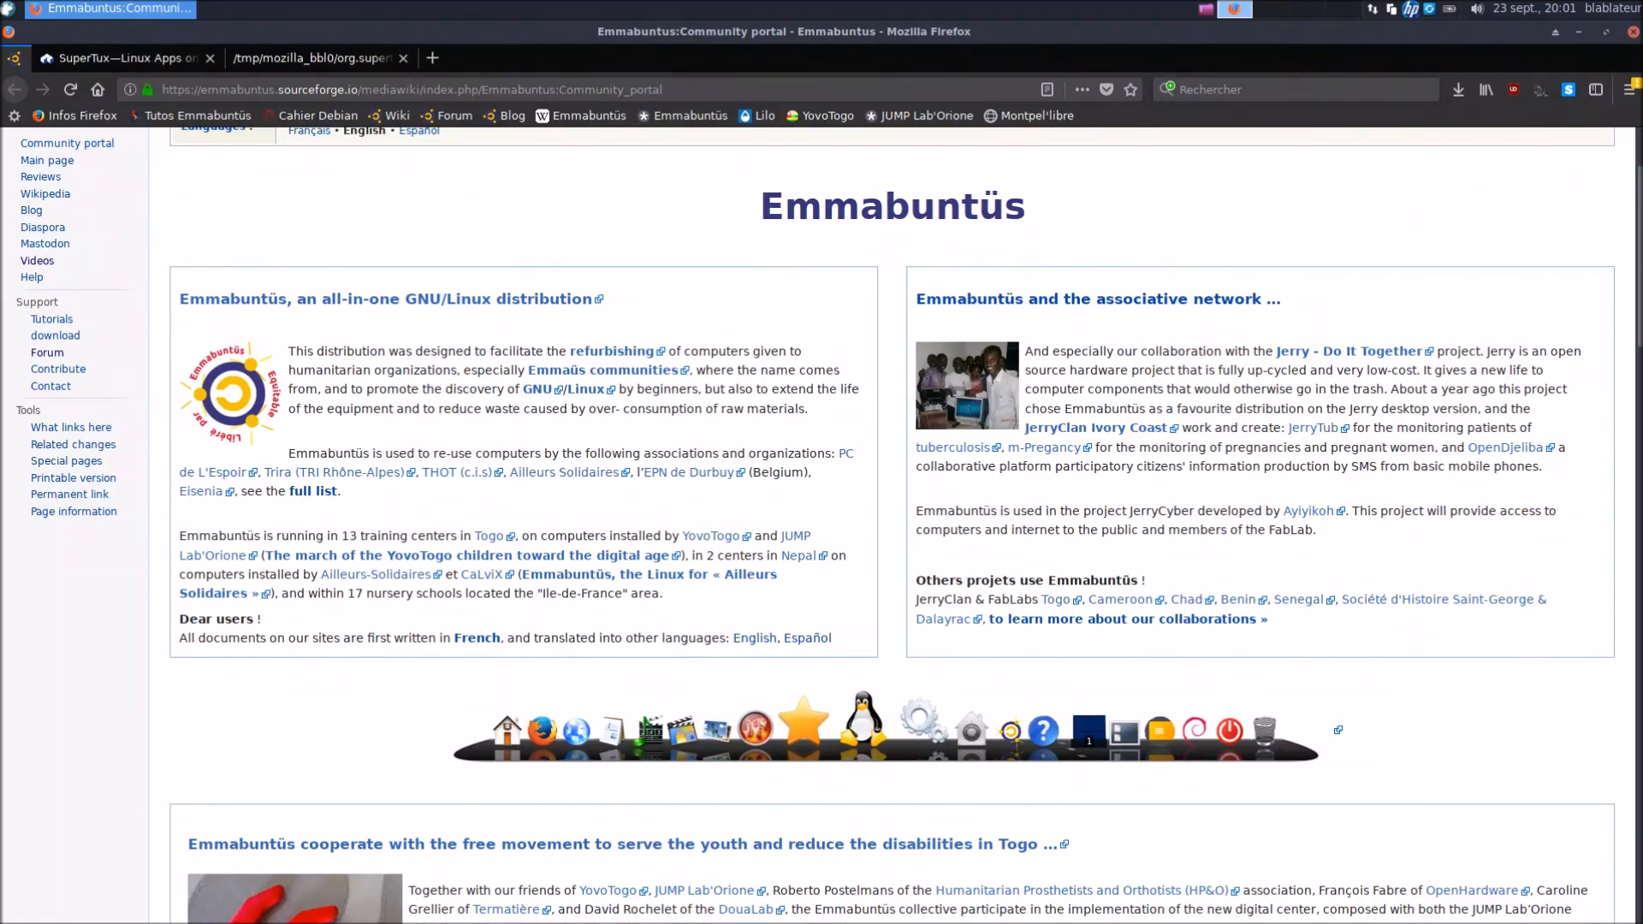
pyautogui.click(1635, 35)
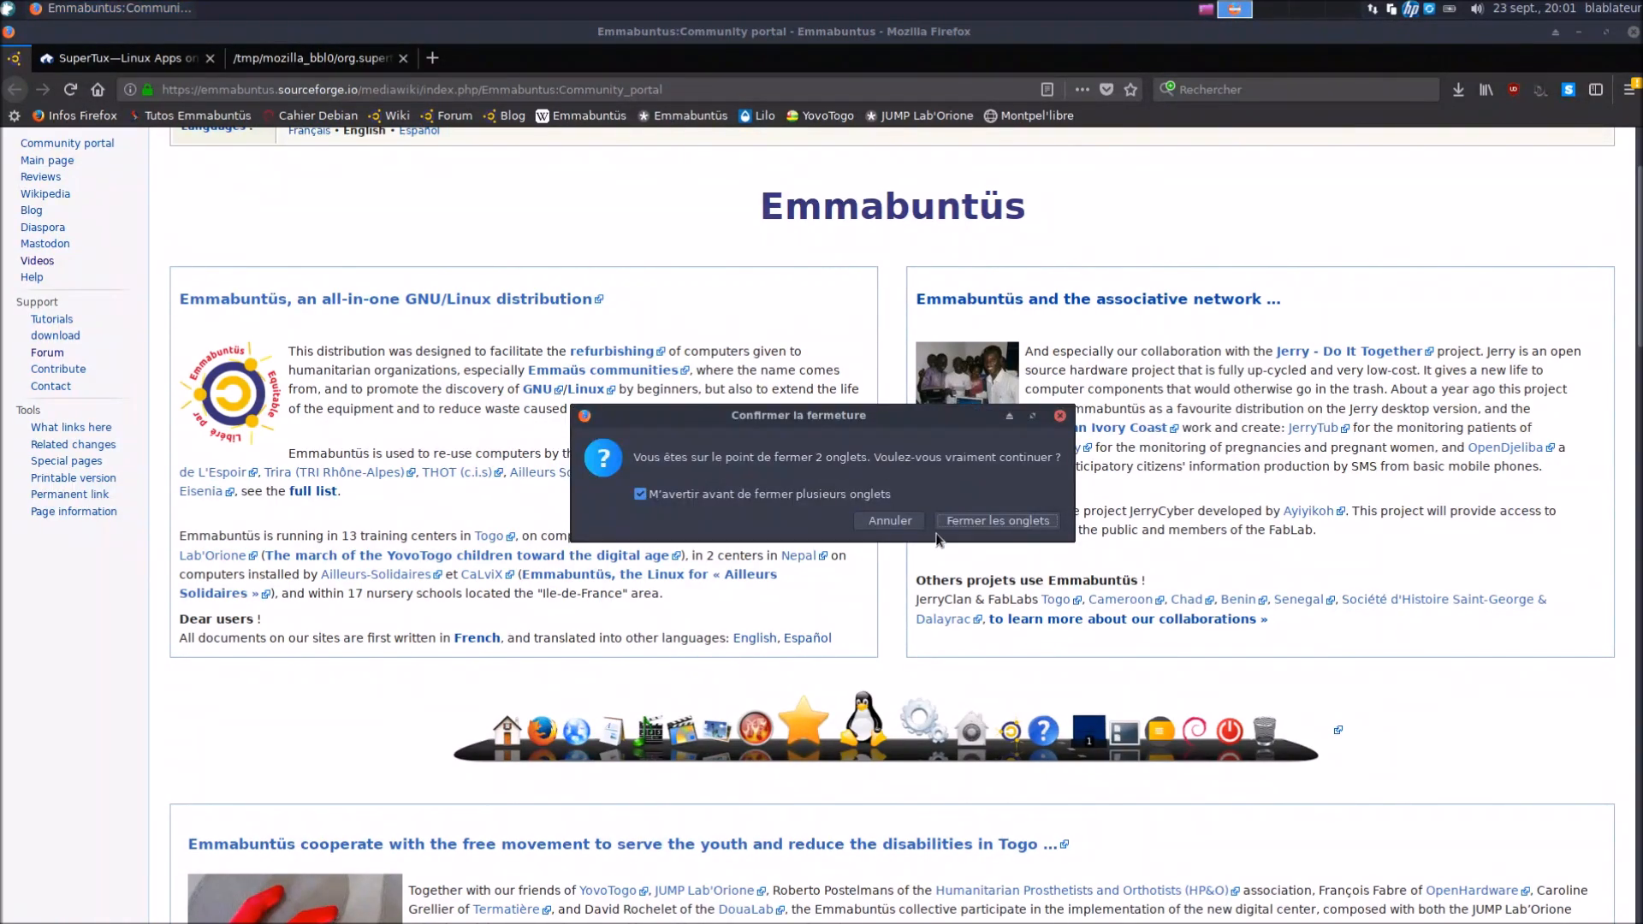
pyautogui.click(951, 522)
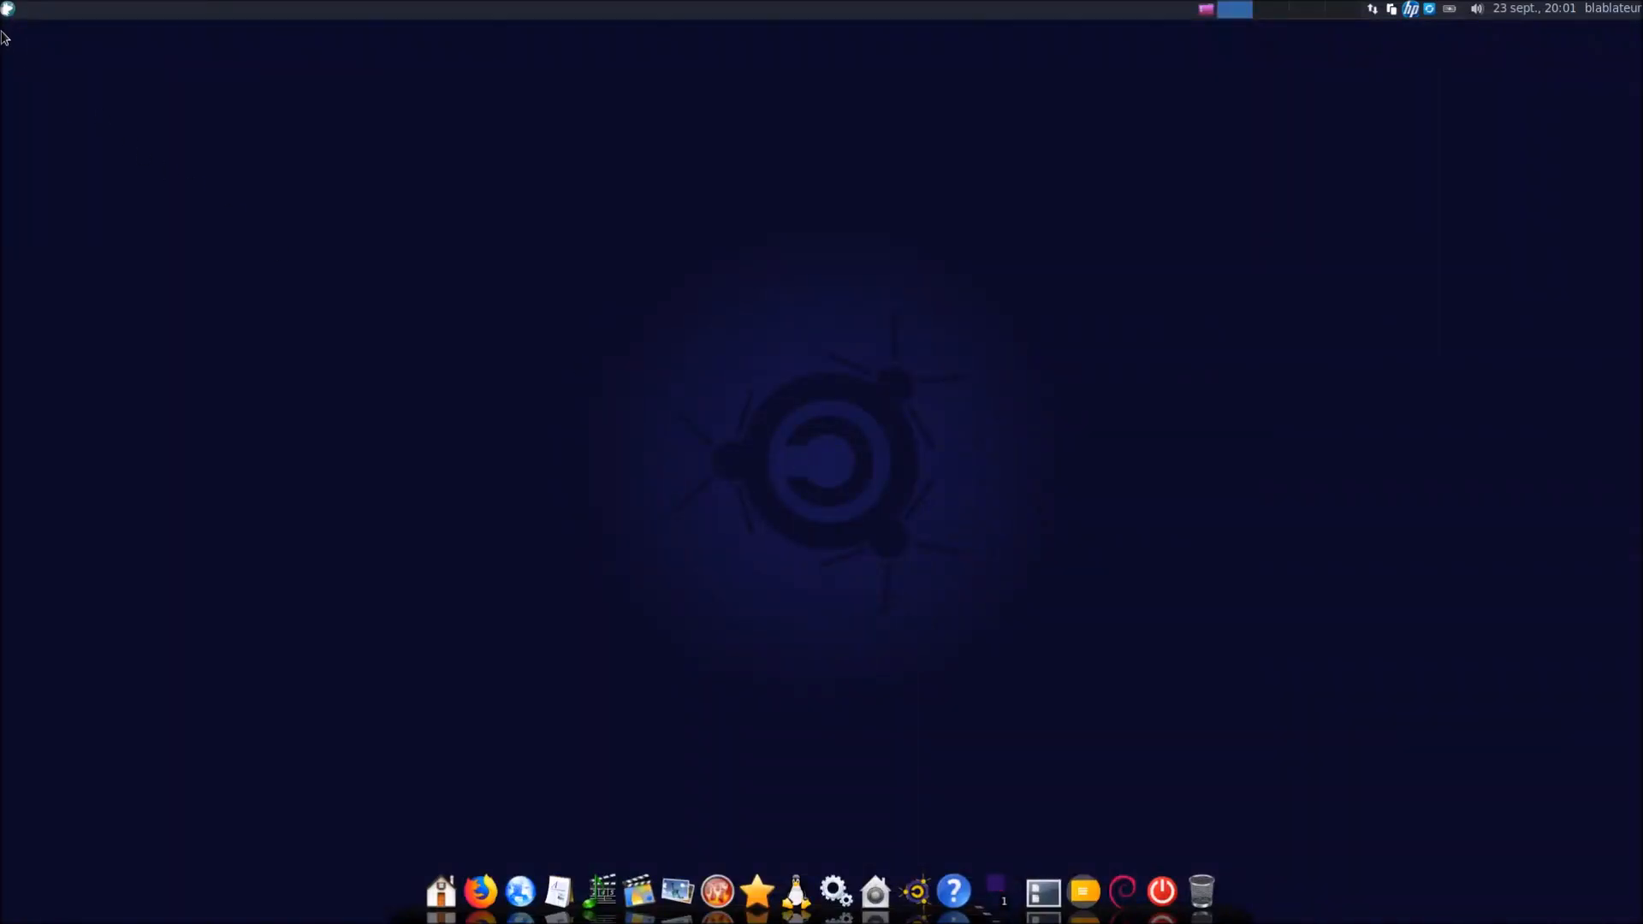
# Install SuperTux with the administrator password, then launch System Profiler from Emmabuntüs Outils
pyautogui.click(8, 10)
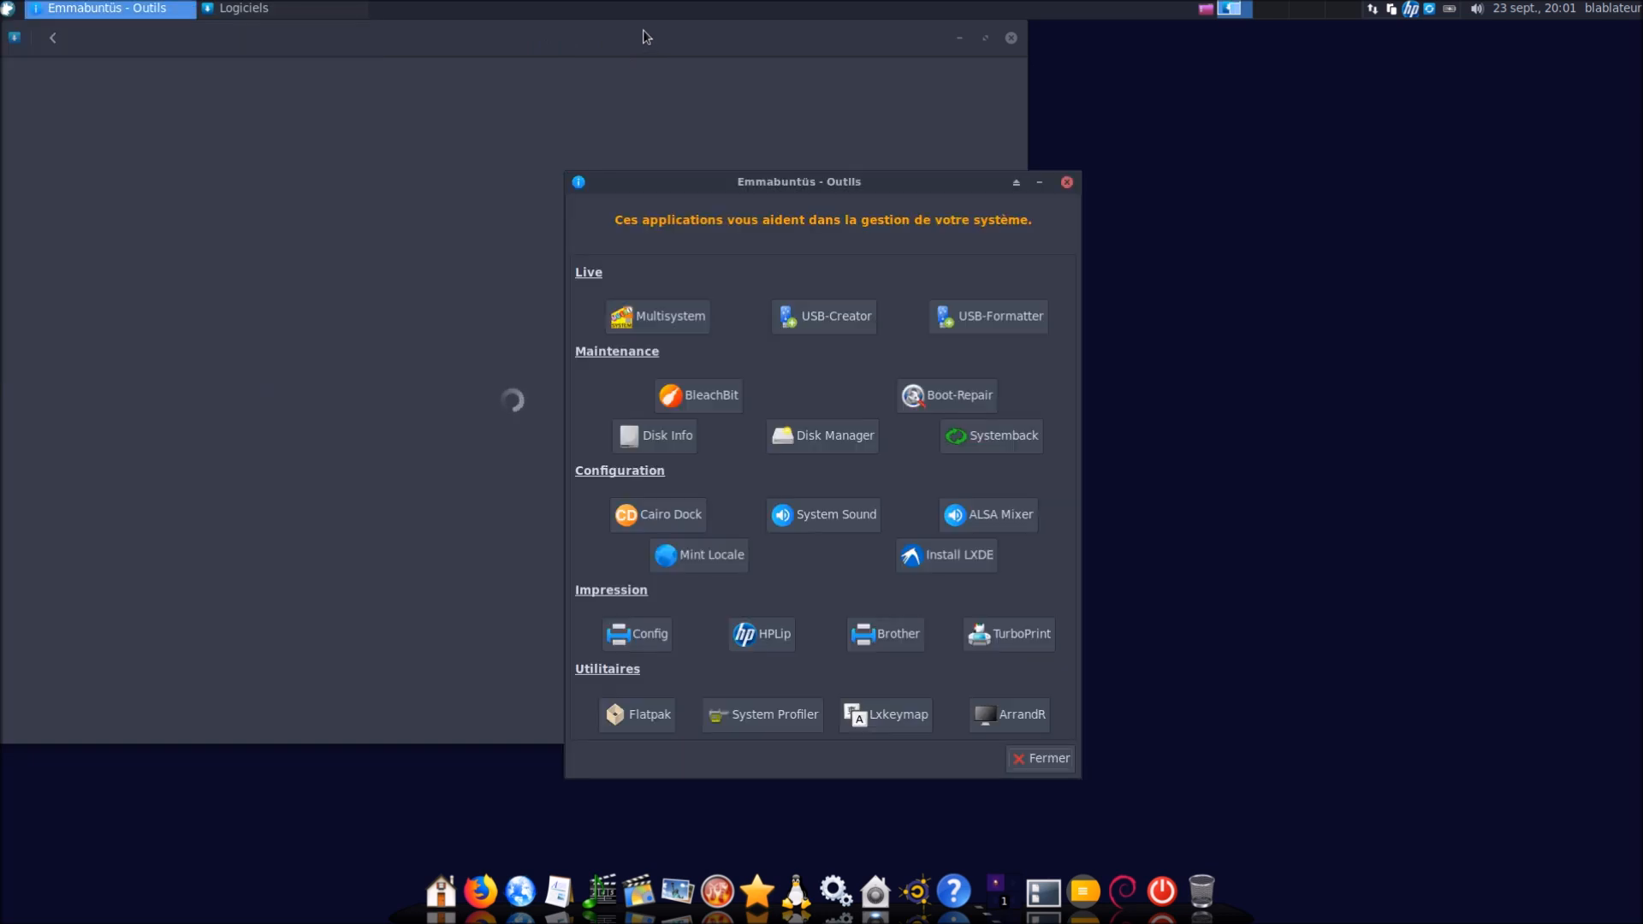
pyautogui.moveTo(803, 177); pyautogui.dragTo(1275, 174)
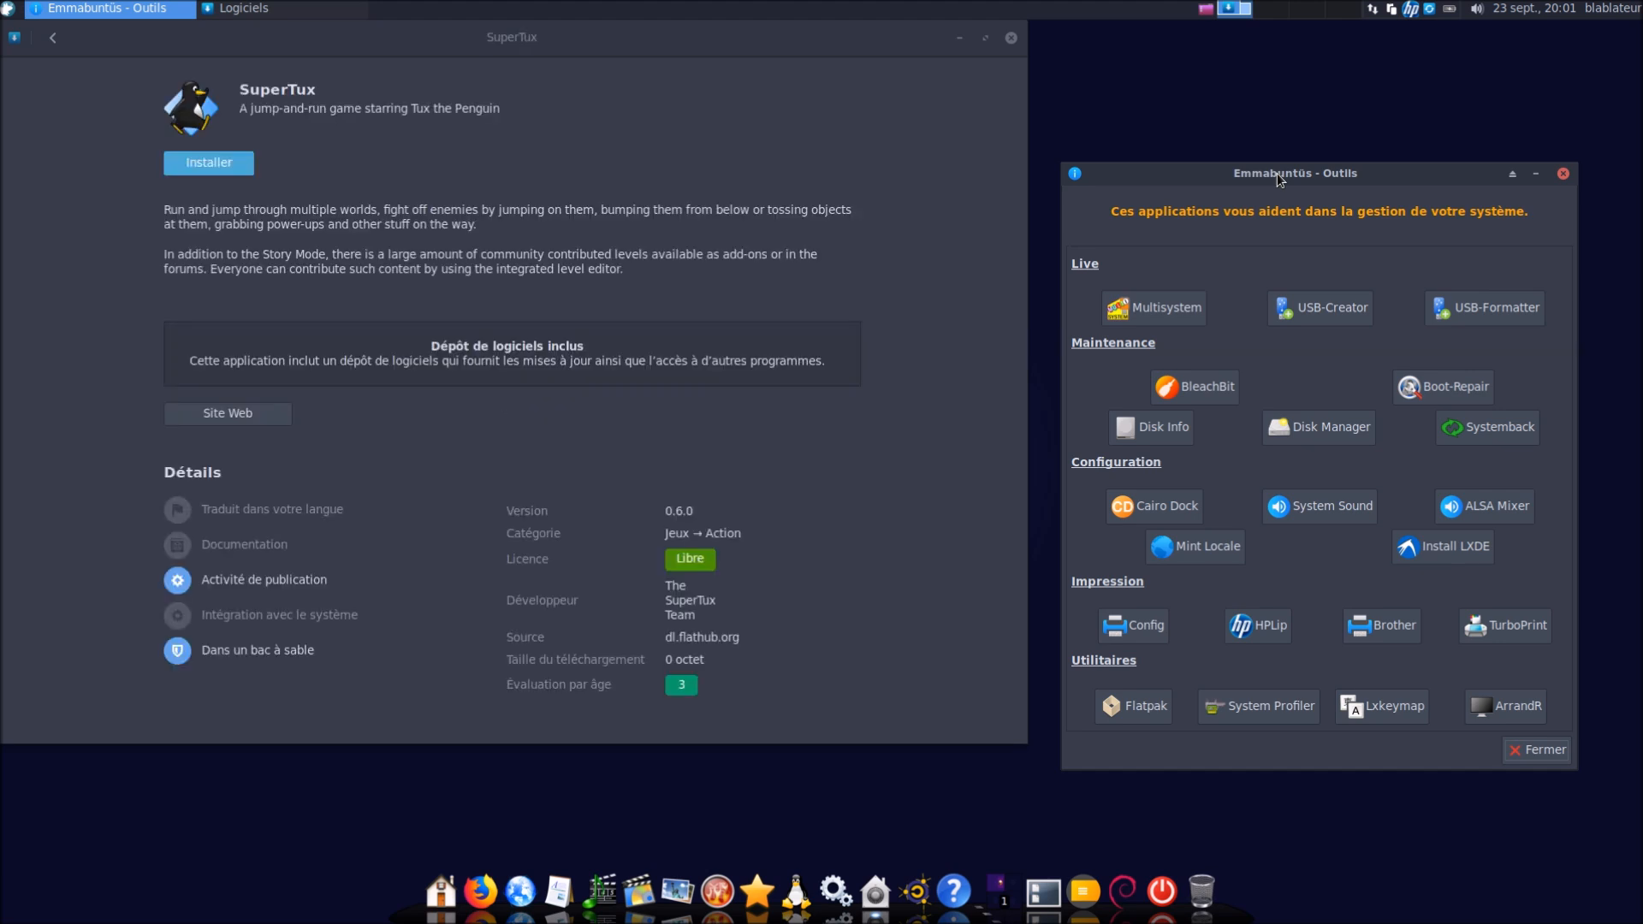
pyautogui.click(222, 167)
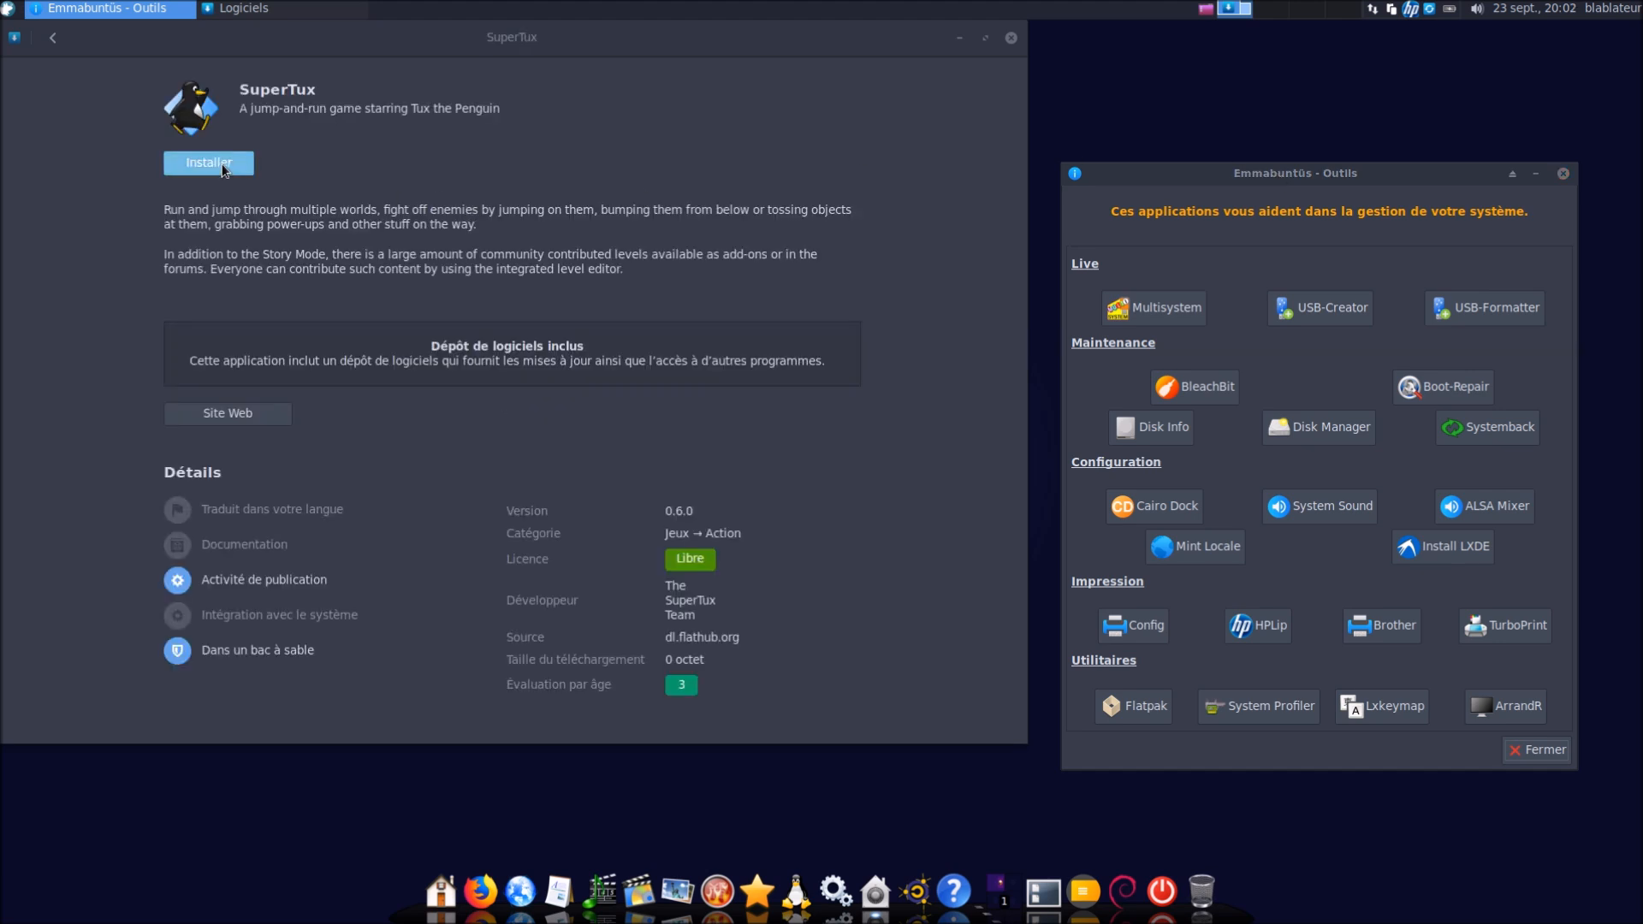
pyautogui.write('******')
pyautogui.press('Return')
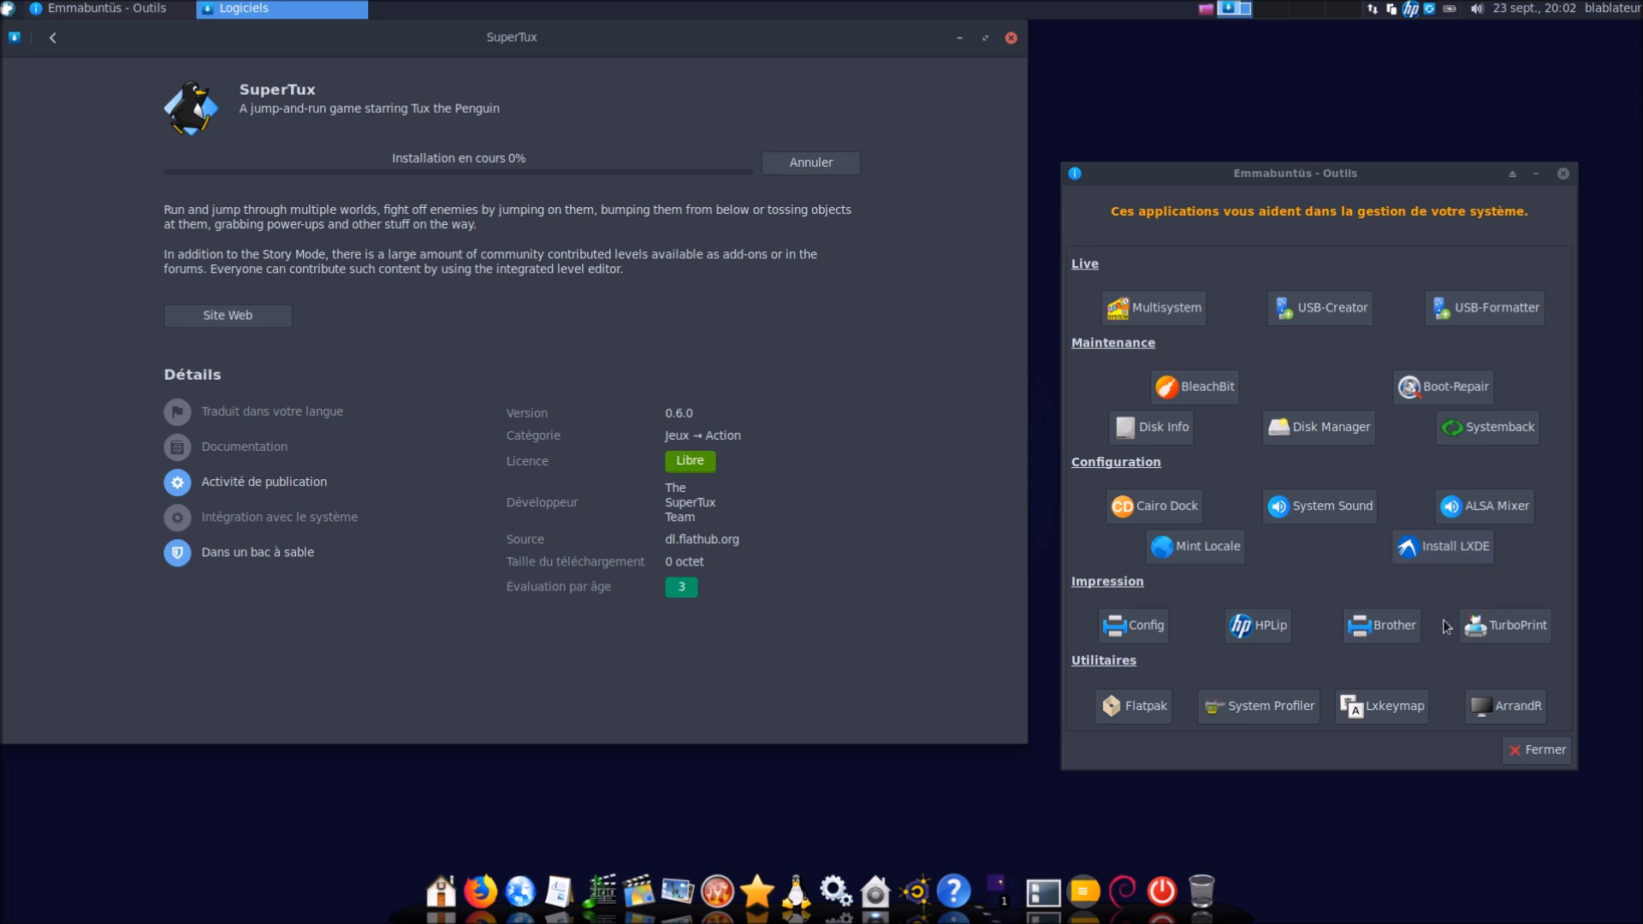
pyautogui.click(1250, 707)
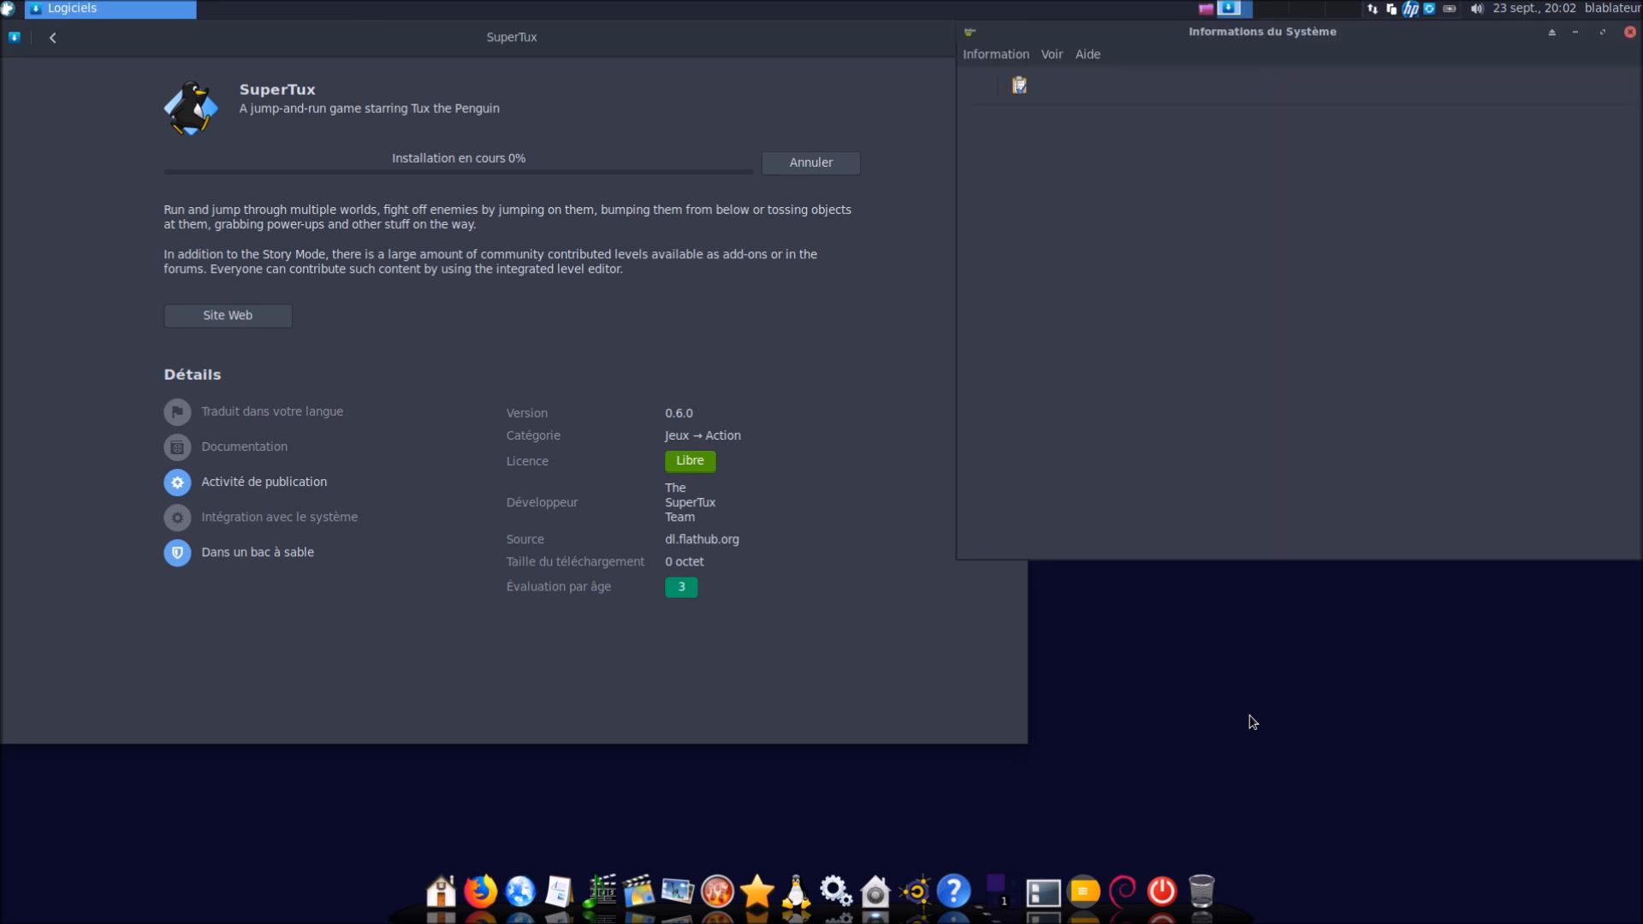
# Close System Information and open the Lxkeymap keyboard layout tool, moving it right
pyautogui.click(1630, 32)
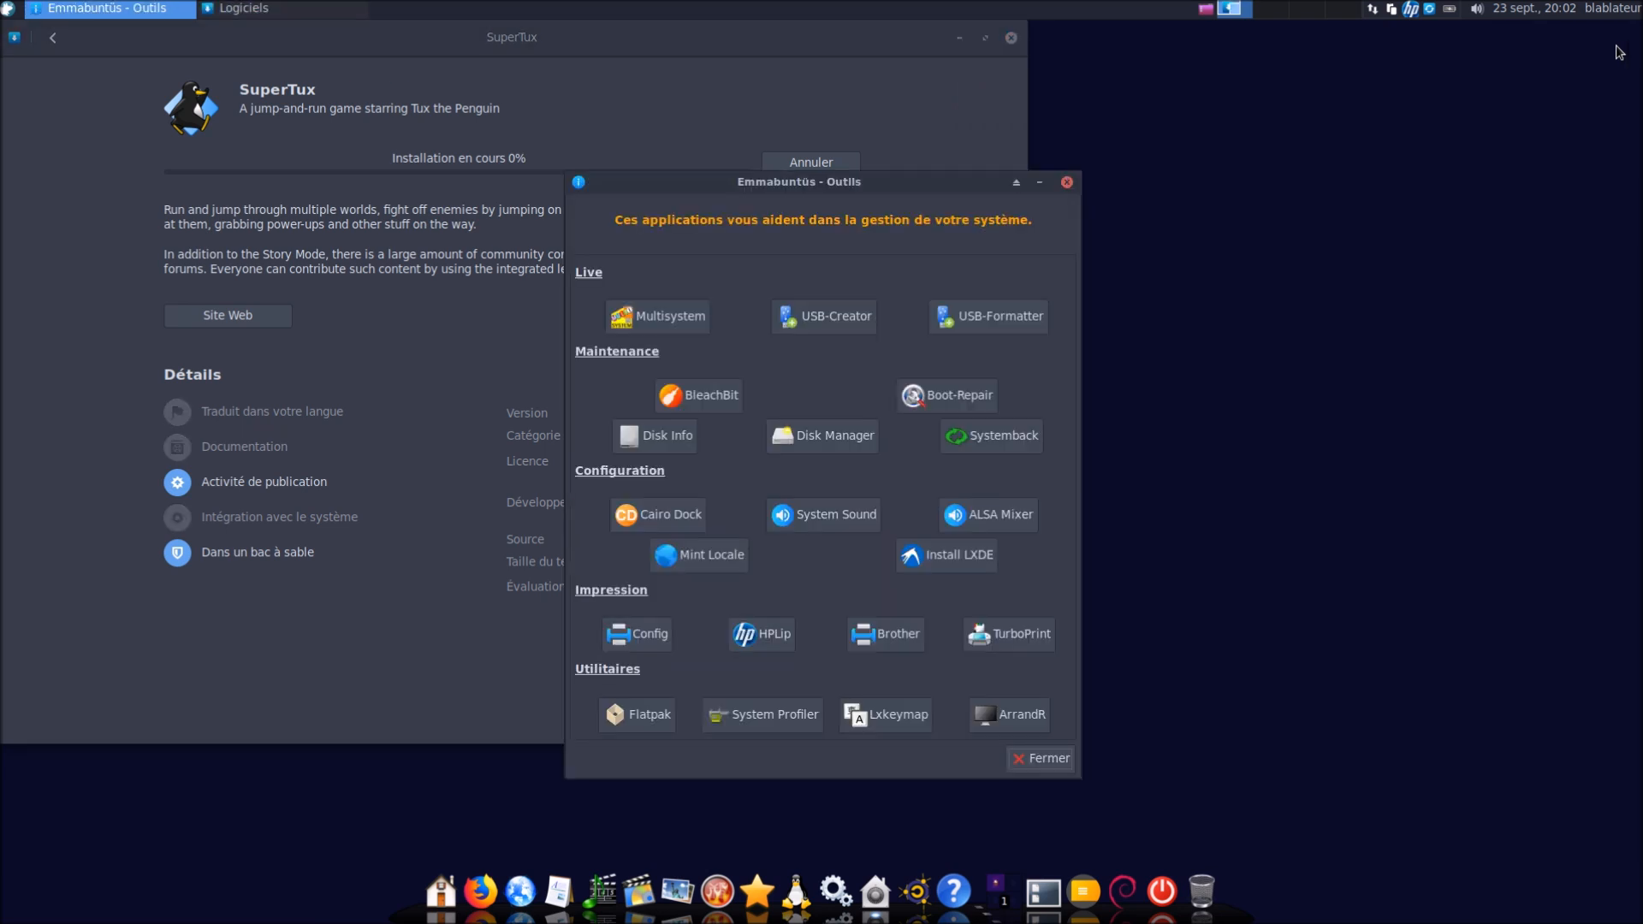
pyautogui.click(868, 724)
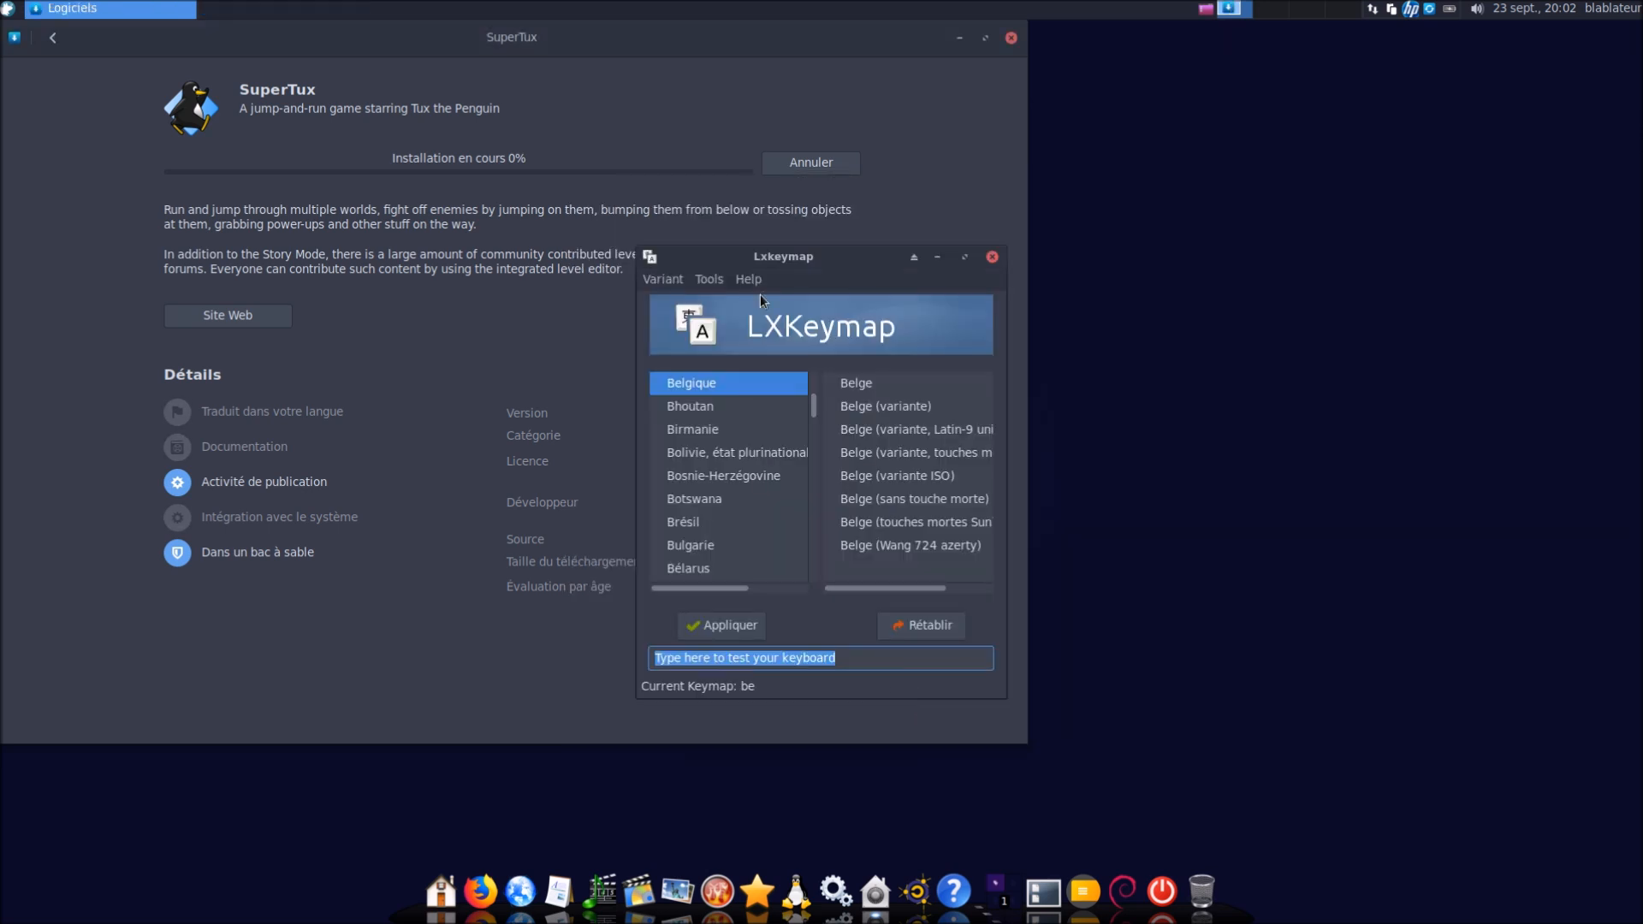
pyautogui.moveTo(768, 268); pyautogui.dragTo(1292, 209)
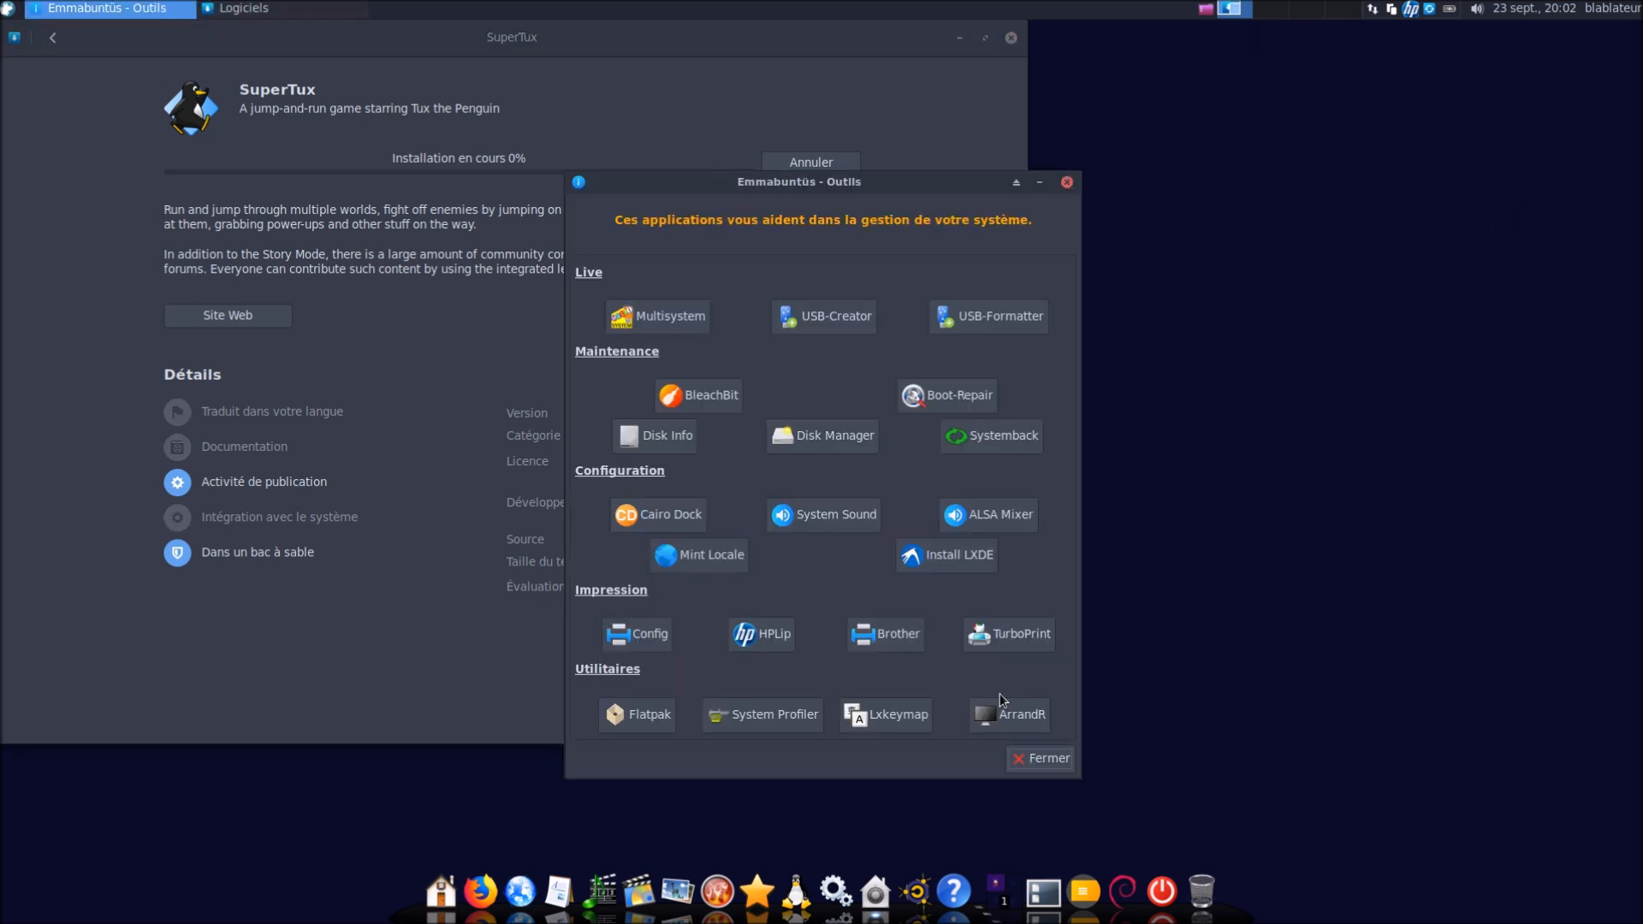
# Open and close ArandR, close Emmabuntüs Outils, and centre the SuperTux window
pyautogui.click(1008, 726)
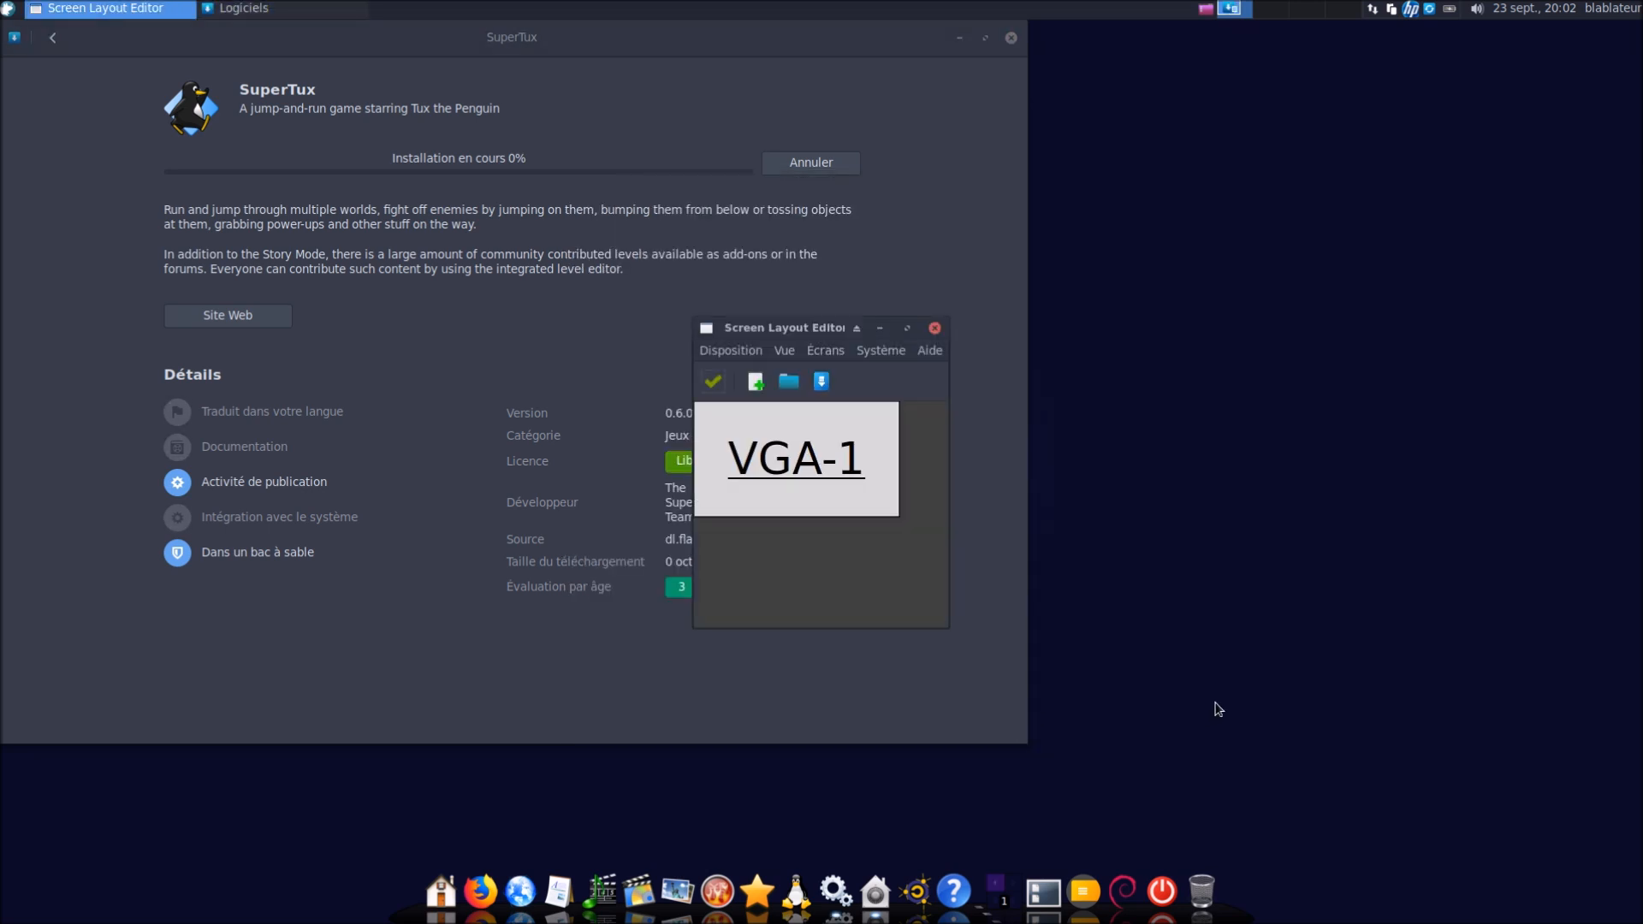
pyautogui.click(934, 328)
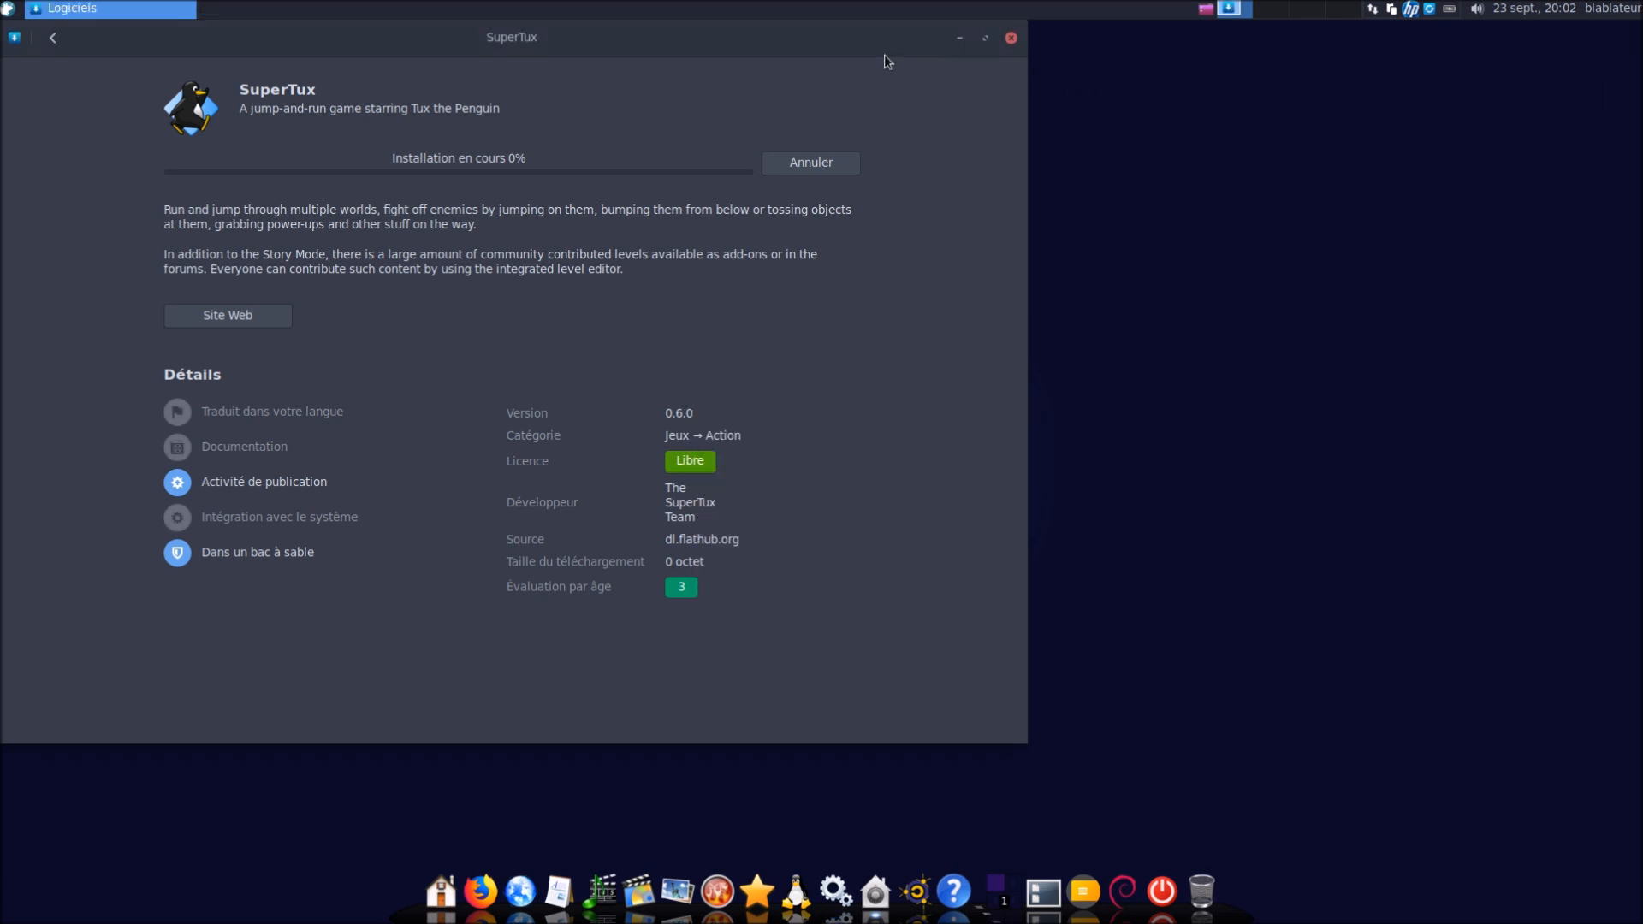
pyautogui.click(1035, 761)
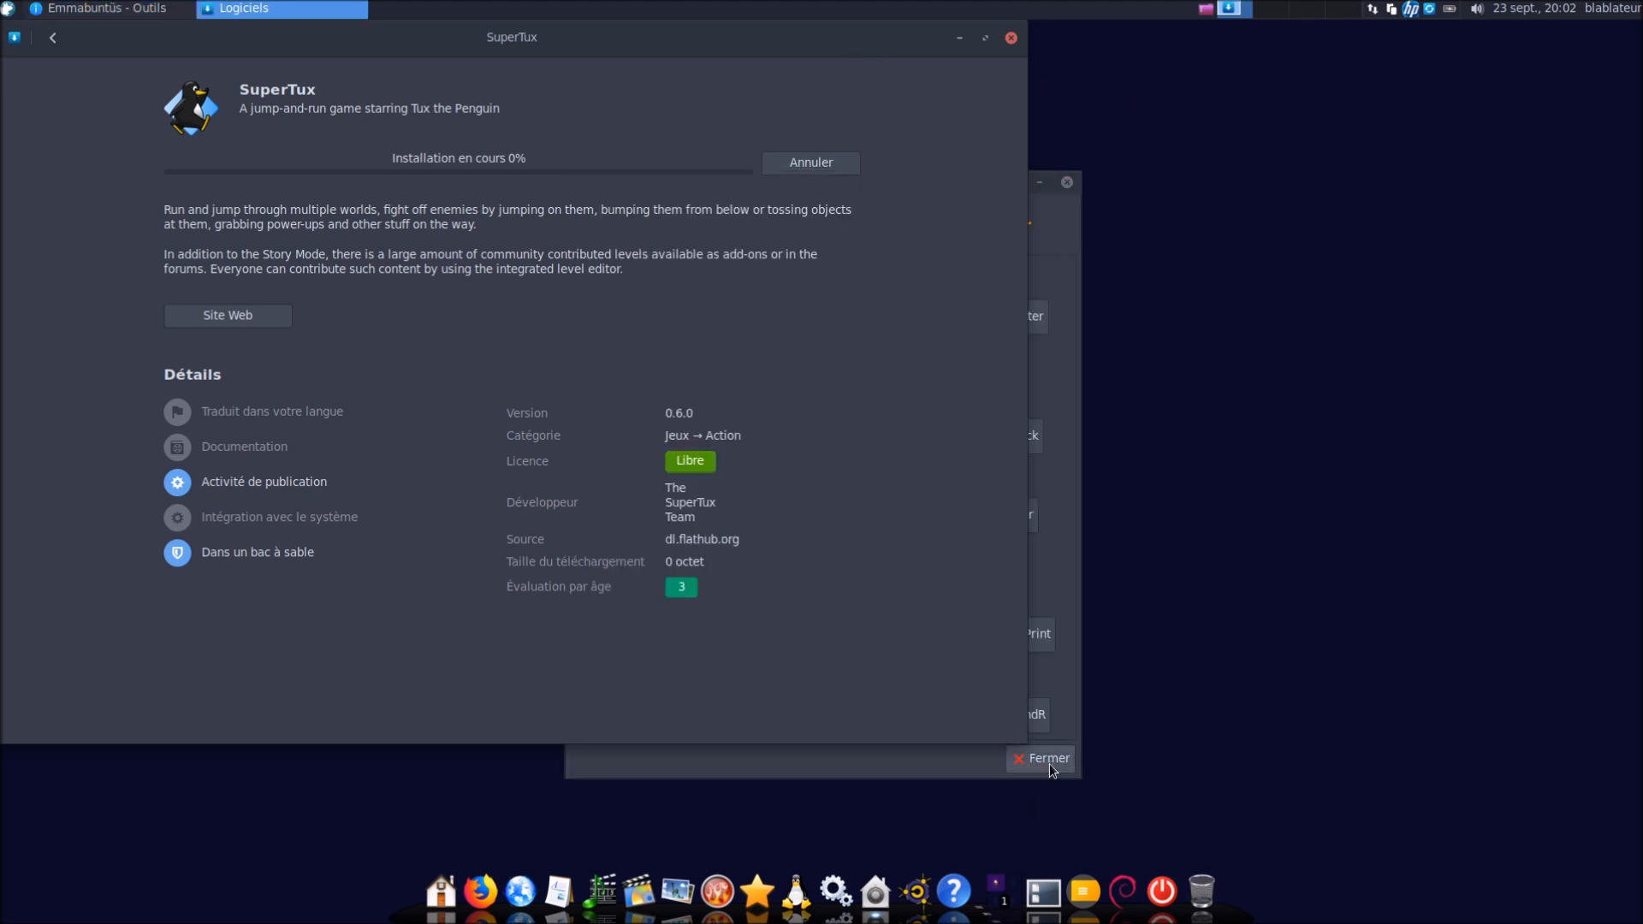
pyautogui.click(1049, 764)
pyautogui.moveTo(852, 30); pyautogui.dragTo(1165, 92)
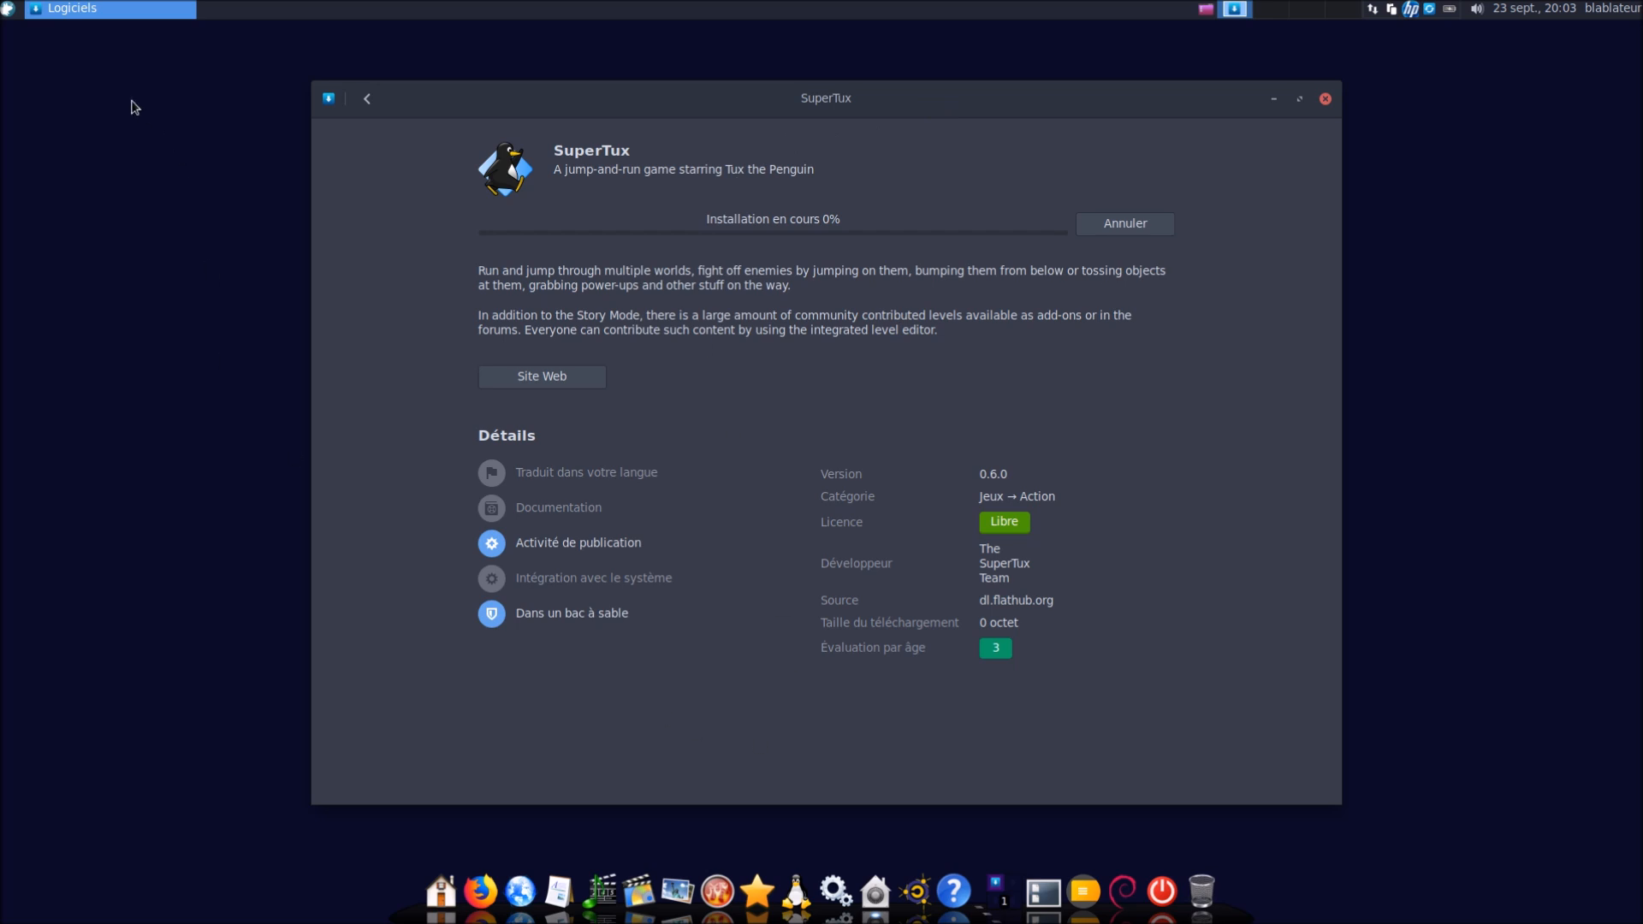
# Launch htop from the Whisker menu search, then close its terminal
pyautogui.click(10, 10)
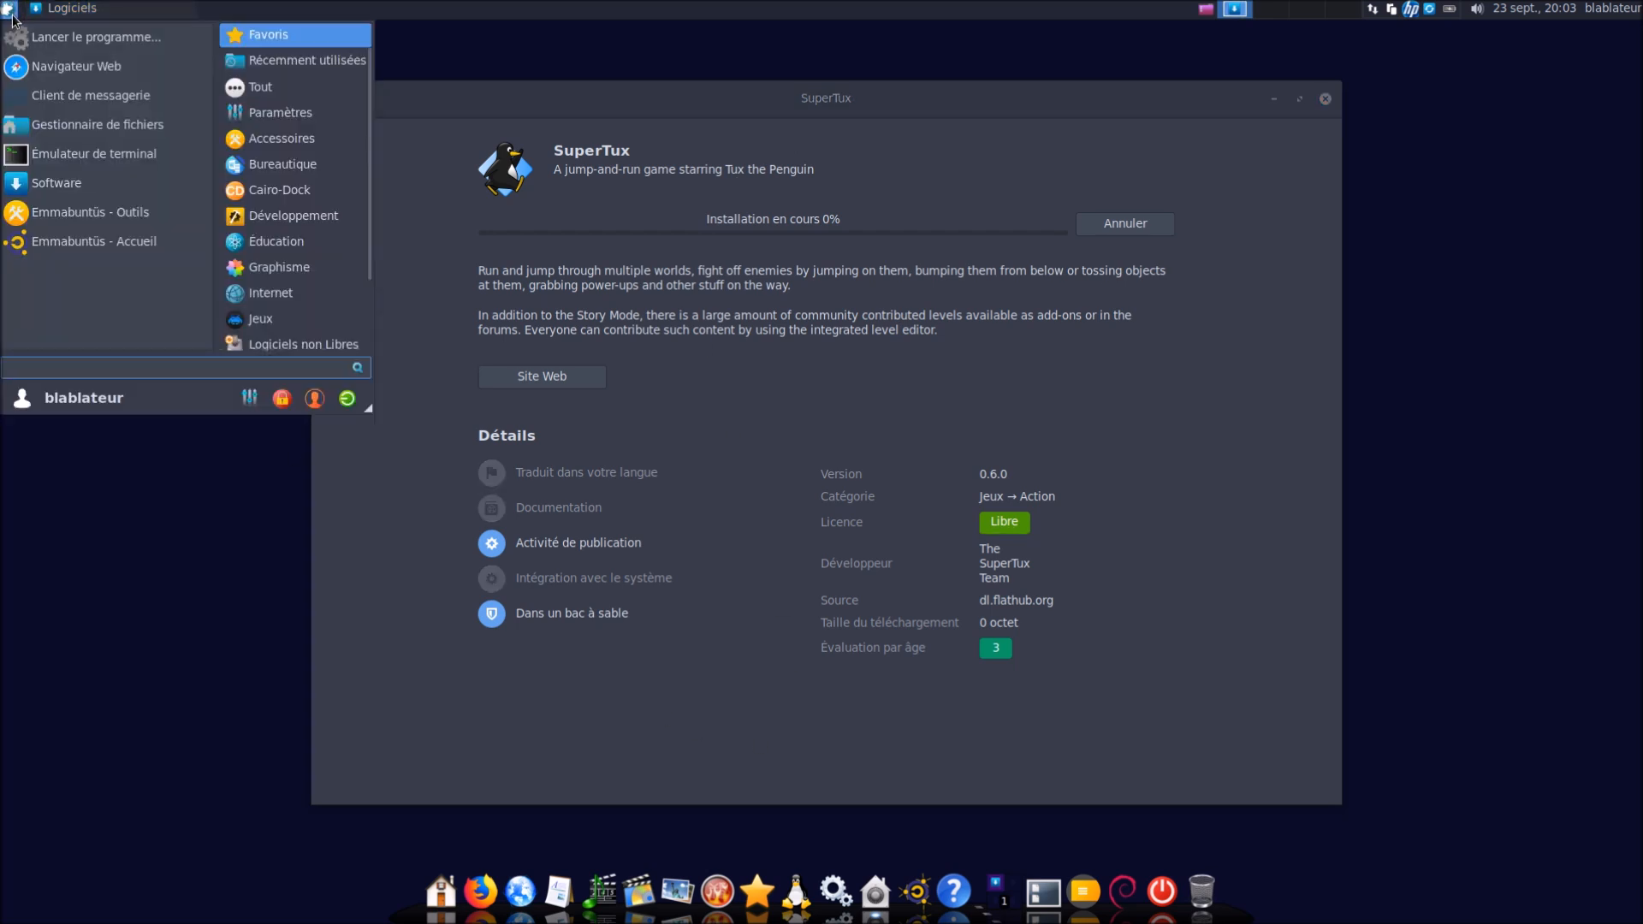
pyautogui.write('htop')
pyautogui.press('Return')
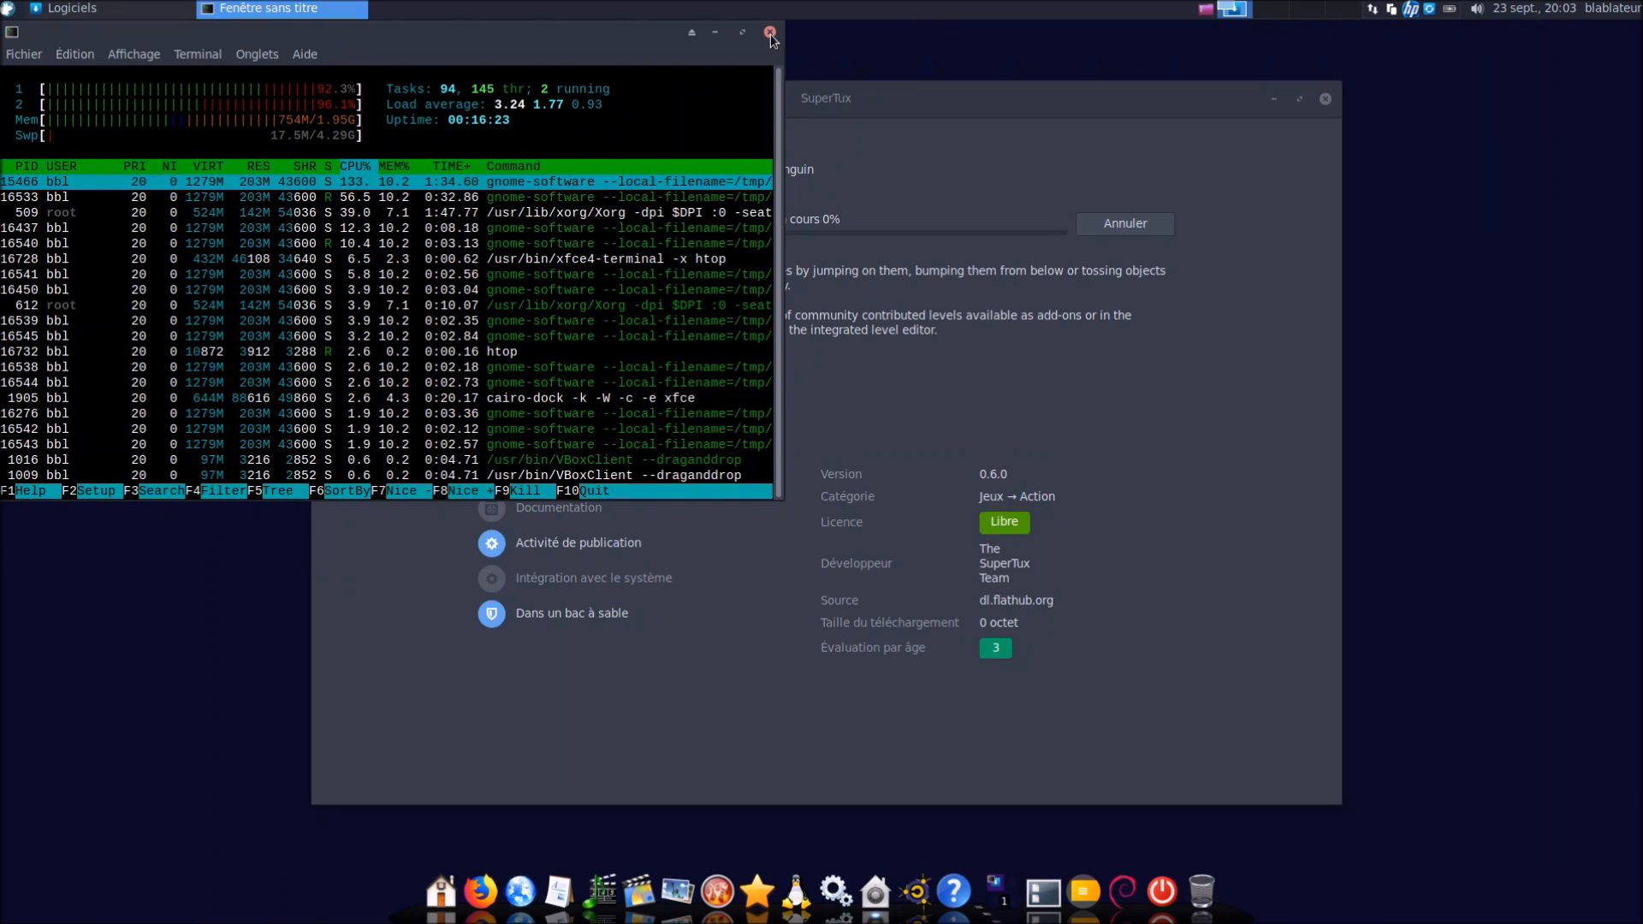
pyautogui.click(770, 34)
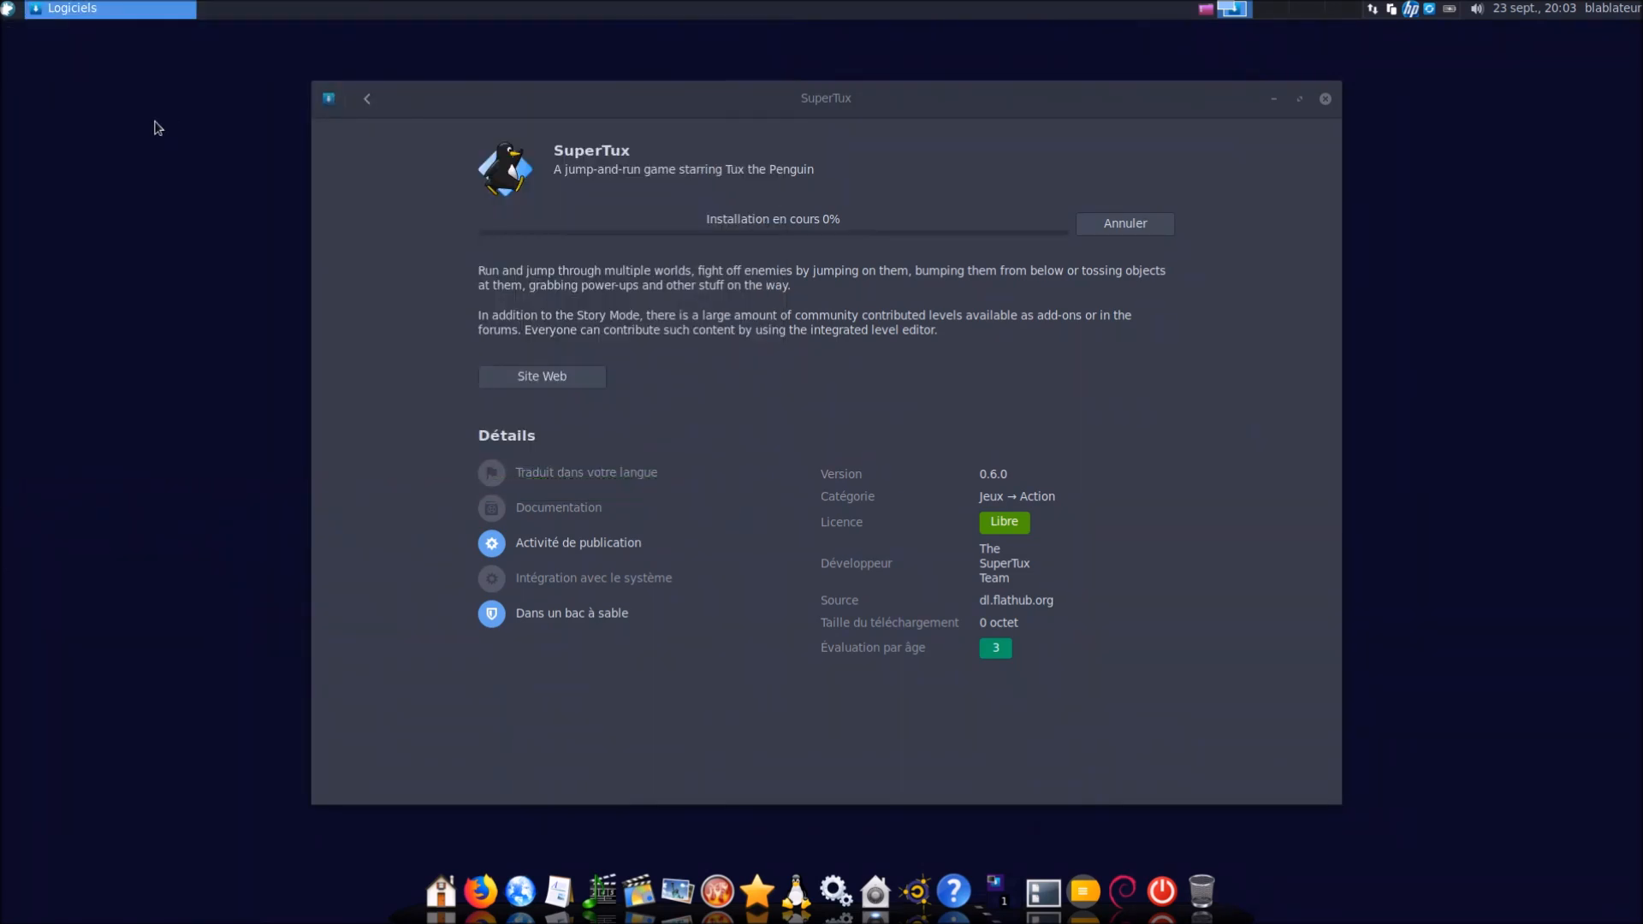
# Search 'ta' in the Whisker menu and launch Gestionnaire des tâches
pyautogui.click(10, 12)
pyautogui.write('ter')
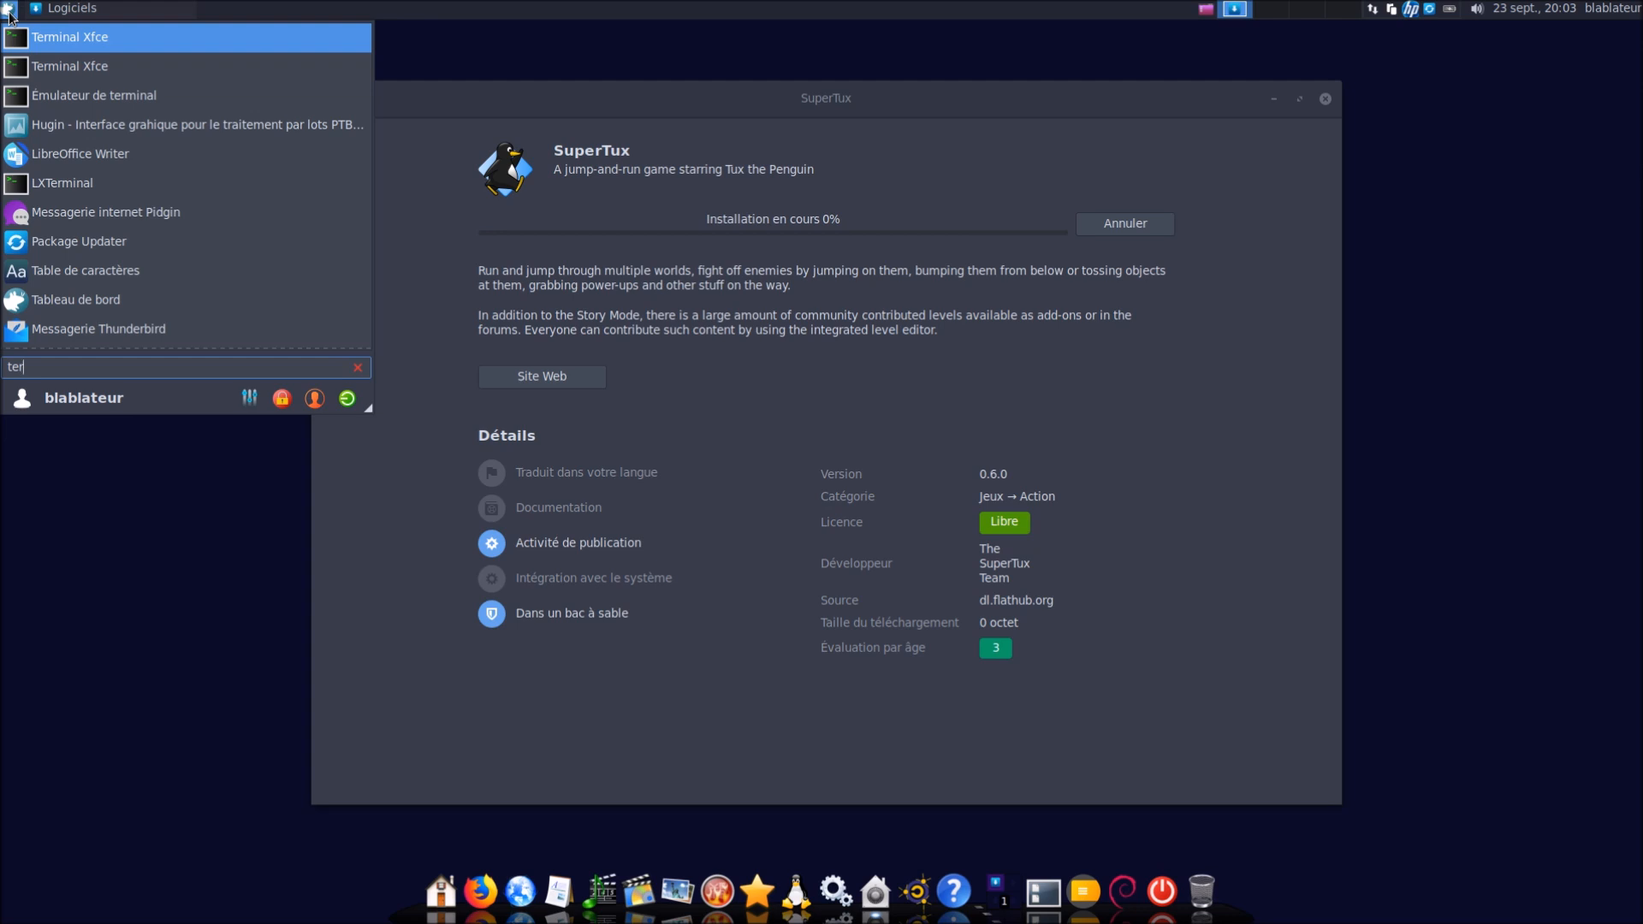
pyautogui.press('BackSpace')
pyautogui.press('BackSpace')
pyautogui.press('BackSpace')
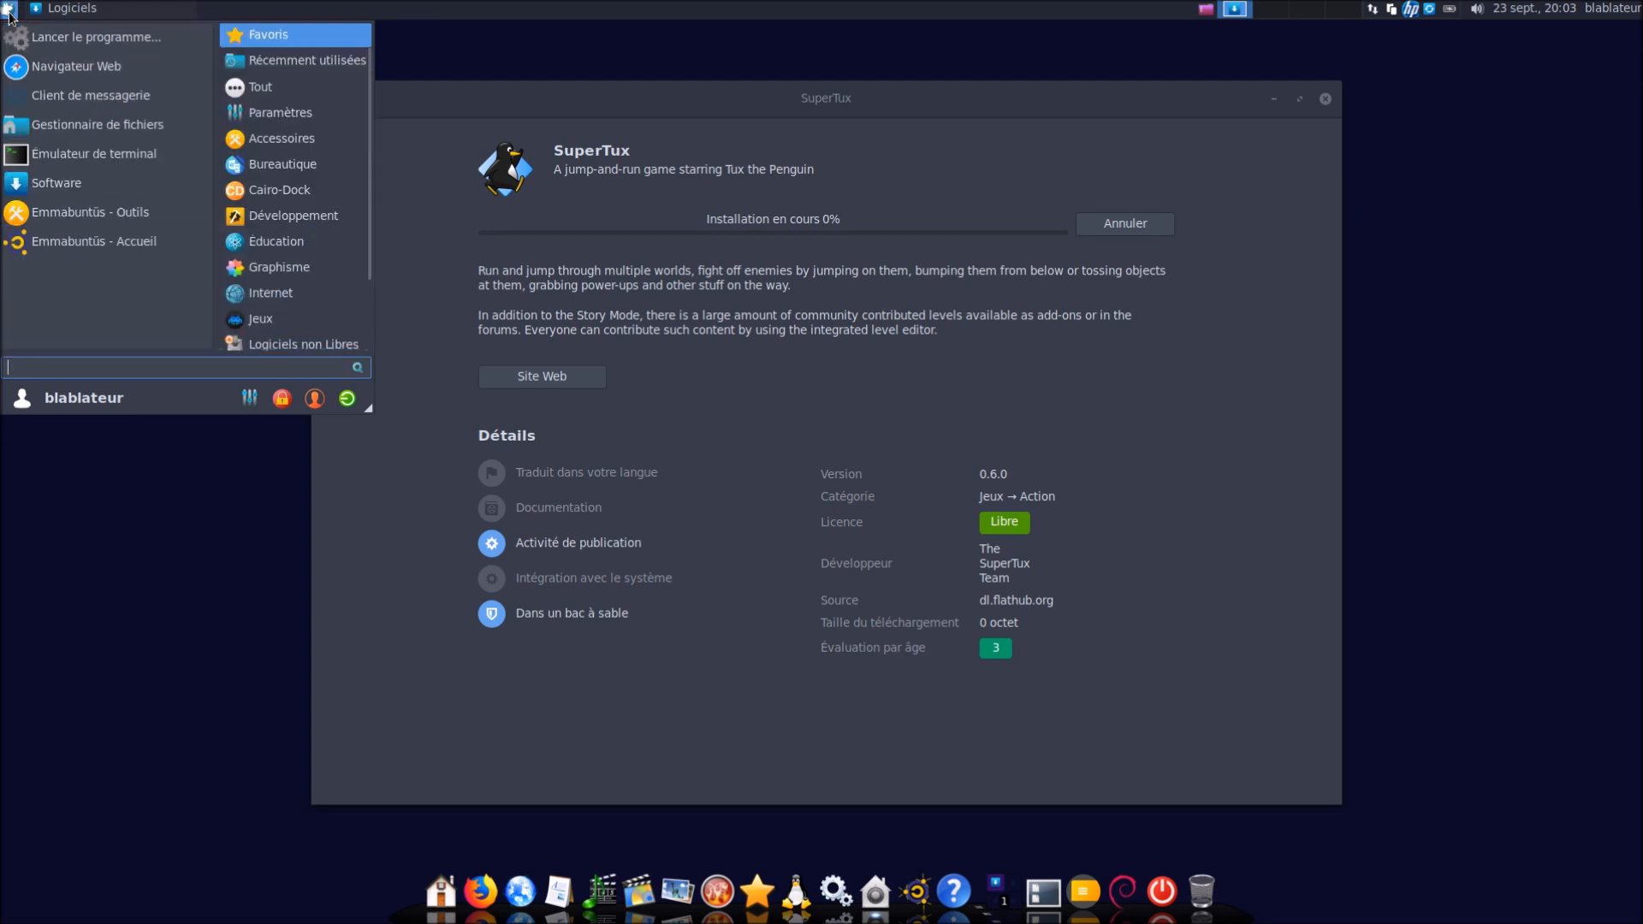
pyautogui.write('ta')
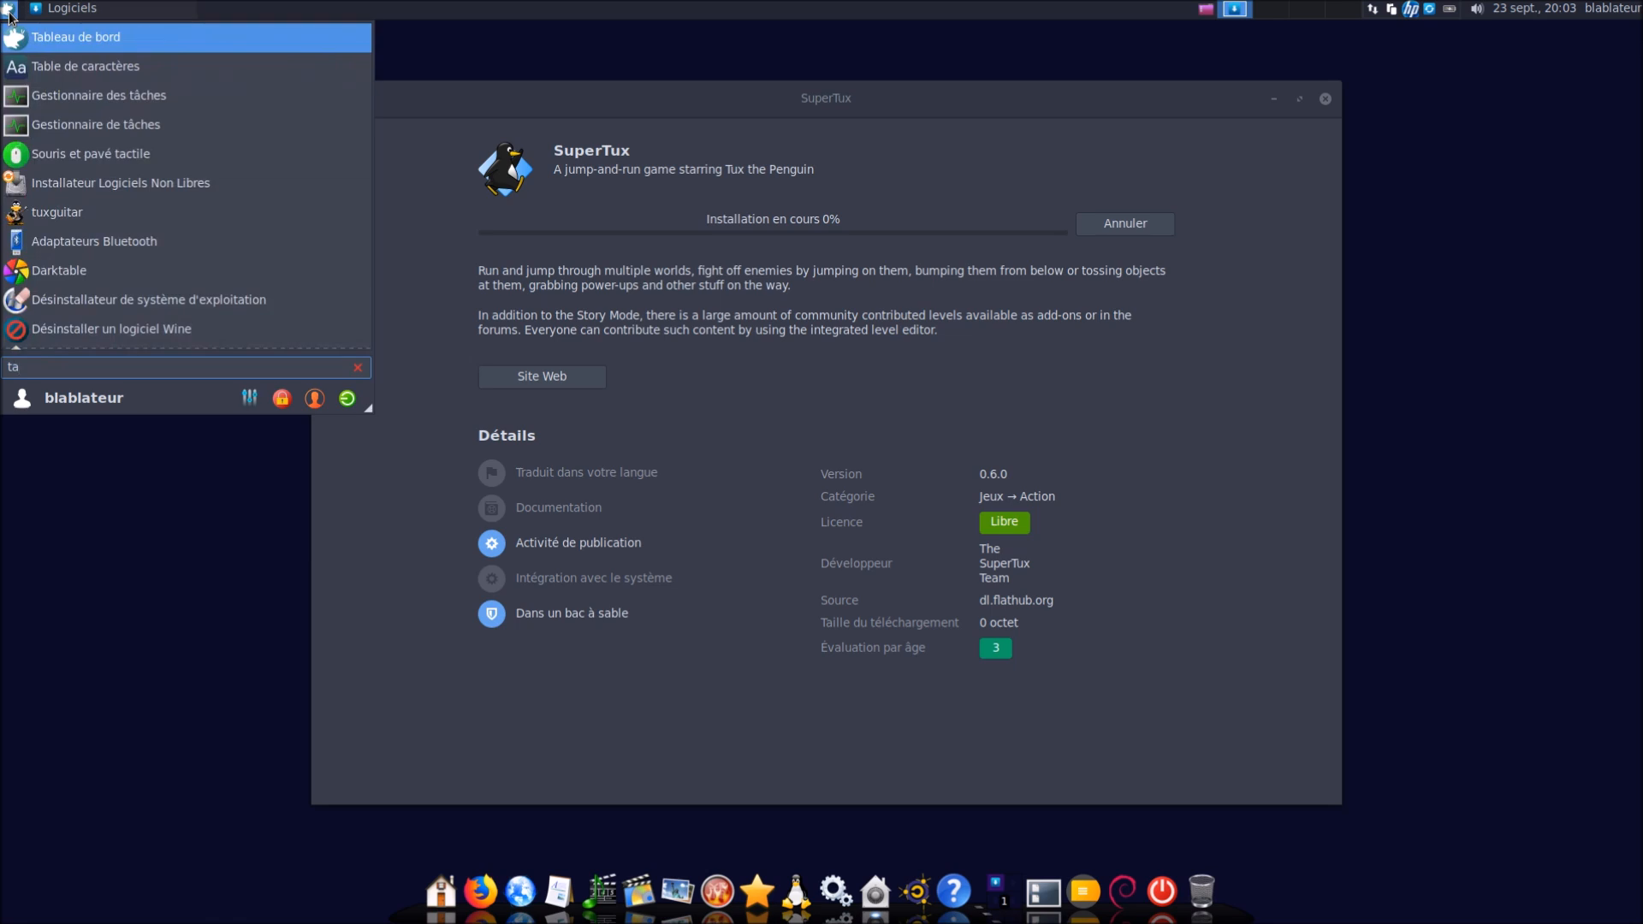
pyautogui.press('Down')
pyautogui.press('Down')
pyautogui.press('Return')
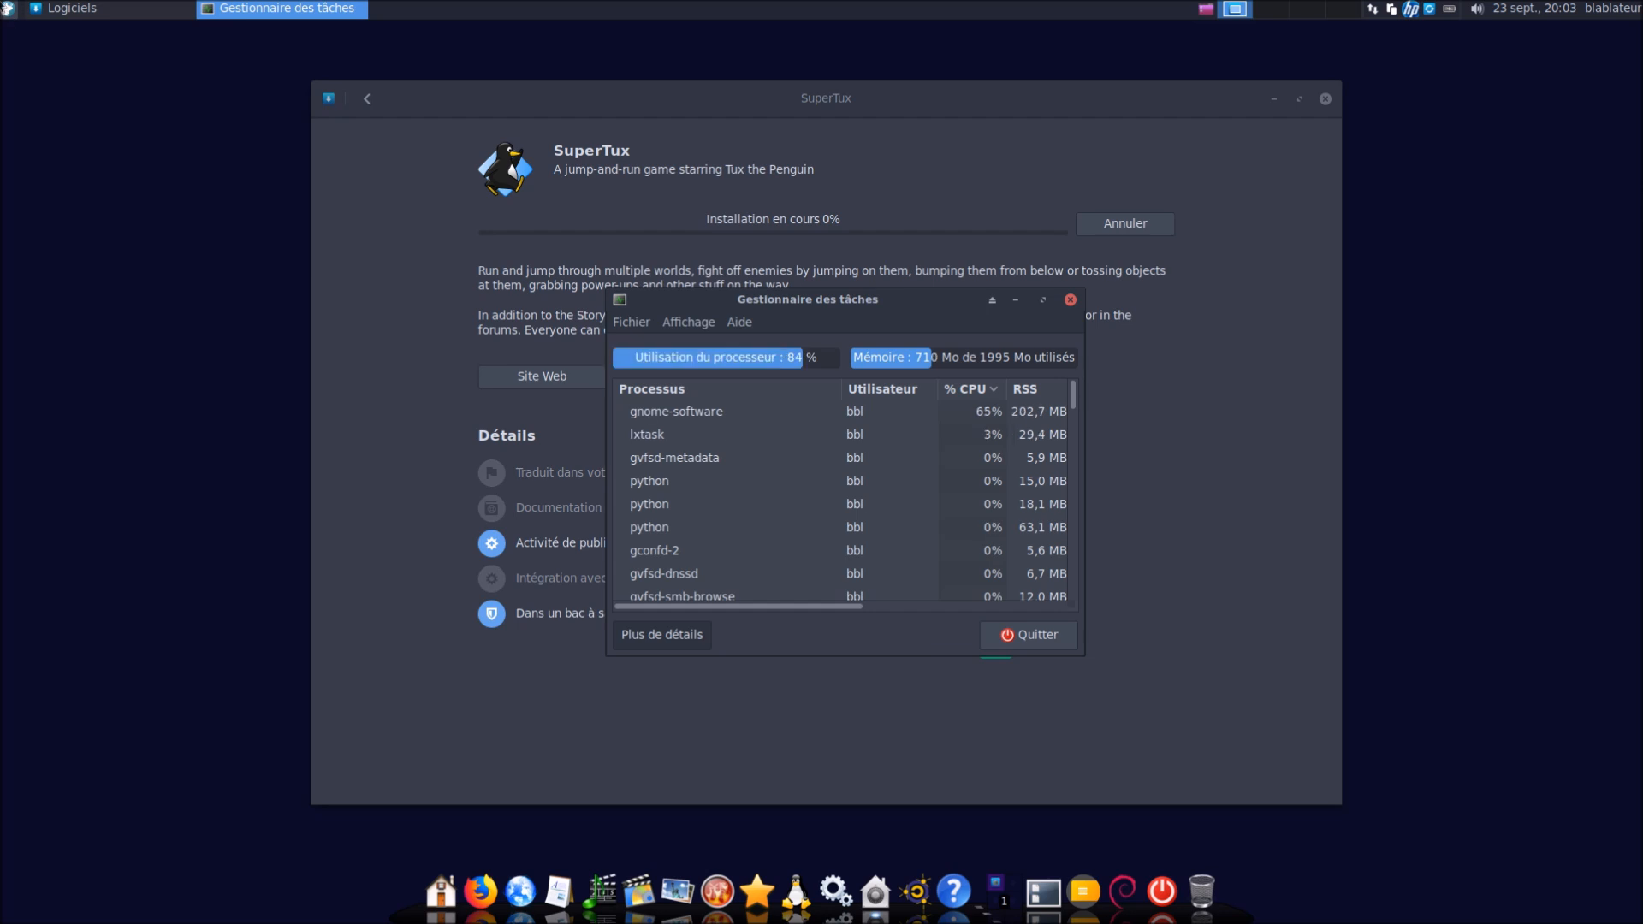
# Search 'tach' again, then close both Gestionnaire des tâches windows
pyautogui.click(10, 12)
pyautogui.write('taz')
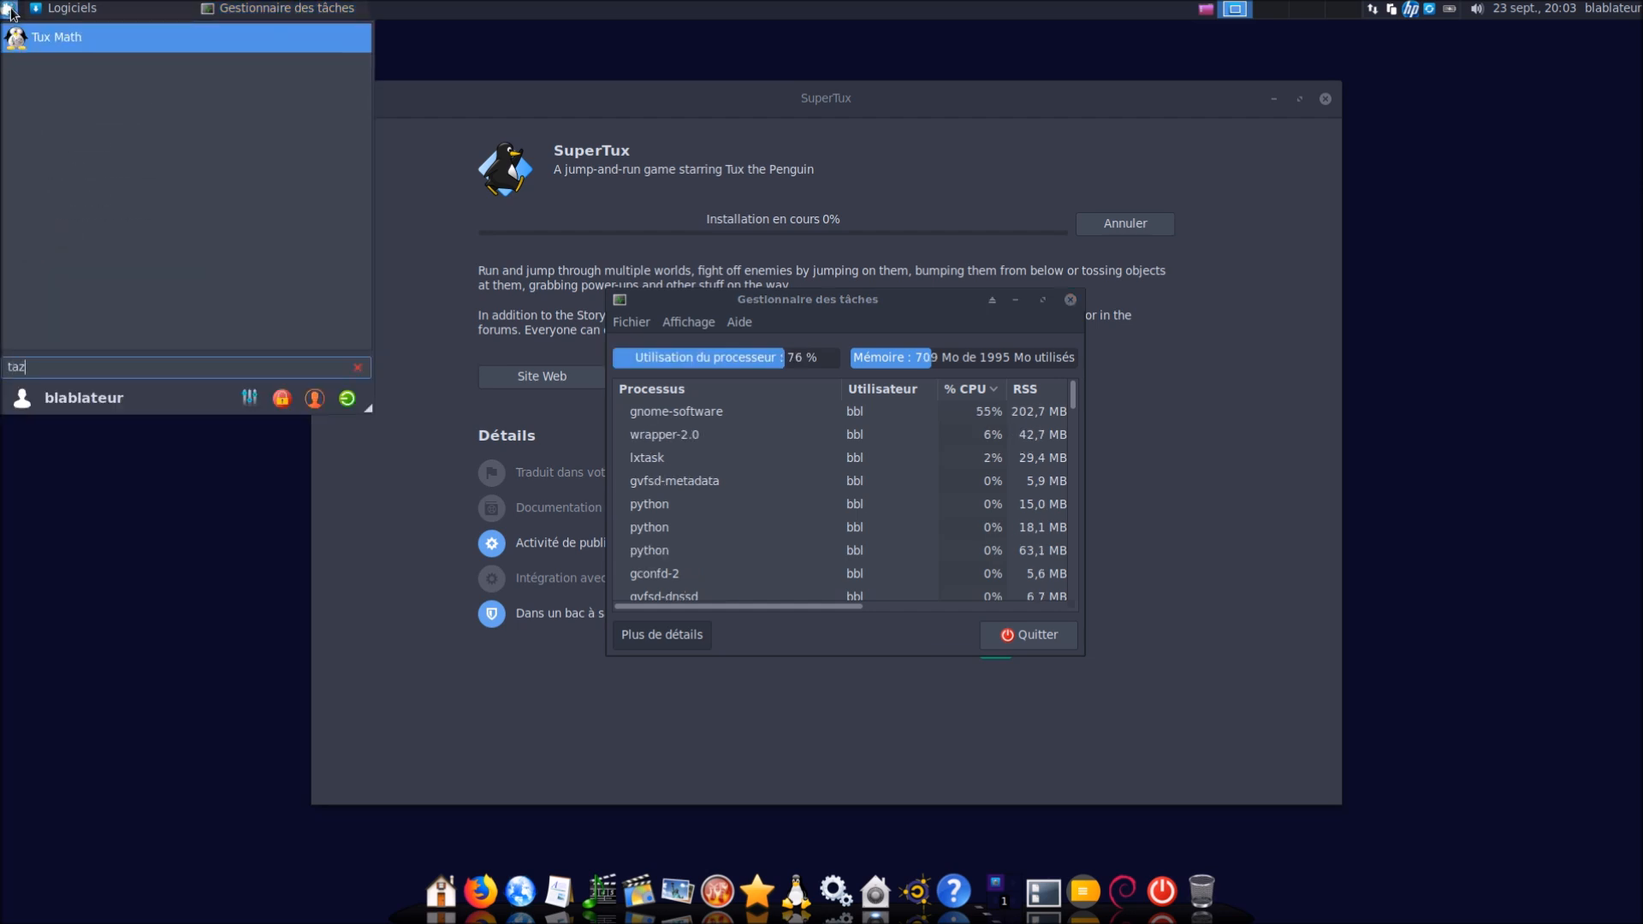
pyautogui.press('BackSpace')
pyautogui.press('BackSpace')
pyautogui.write('ach')
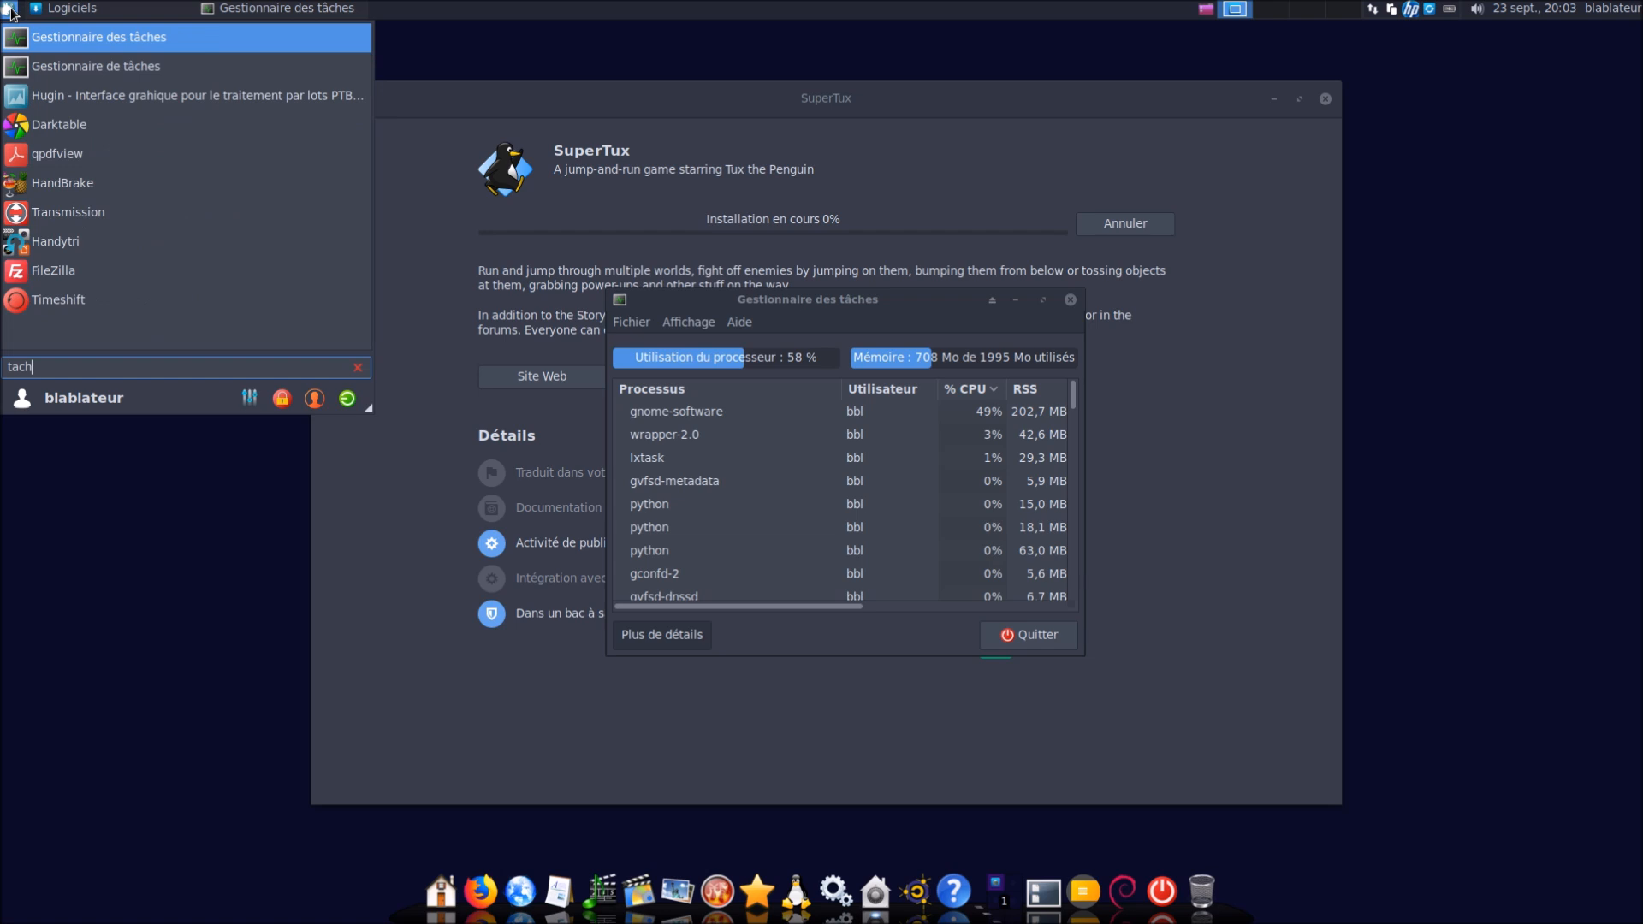
pyautogui.click(10, 12)
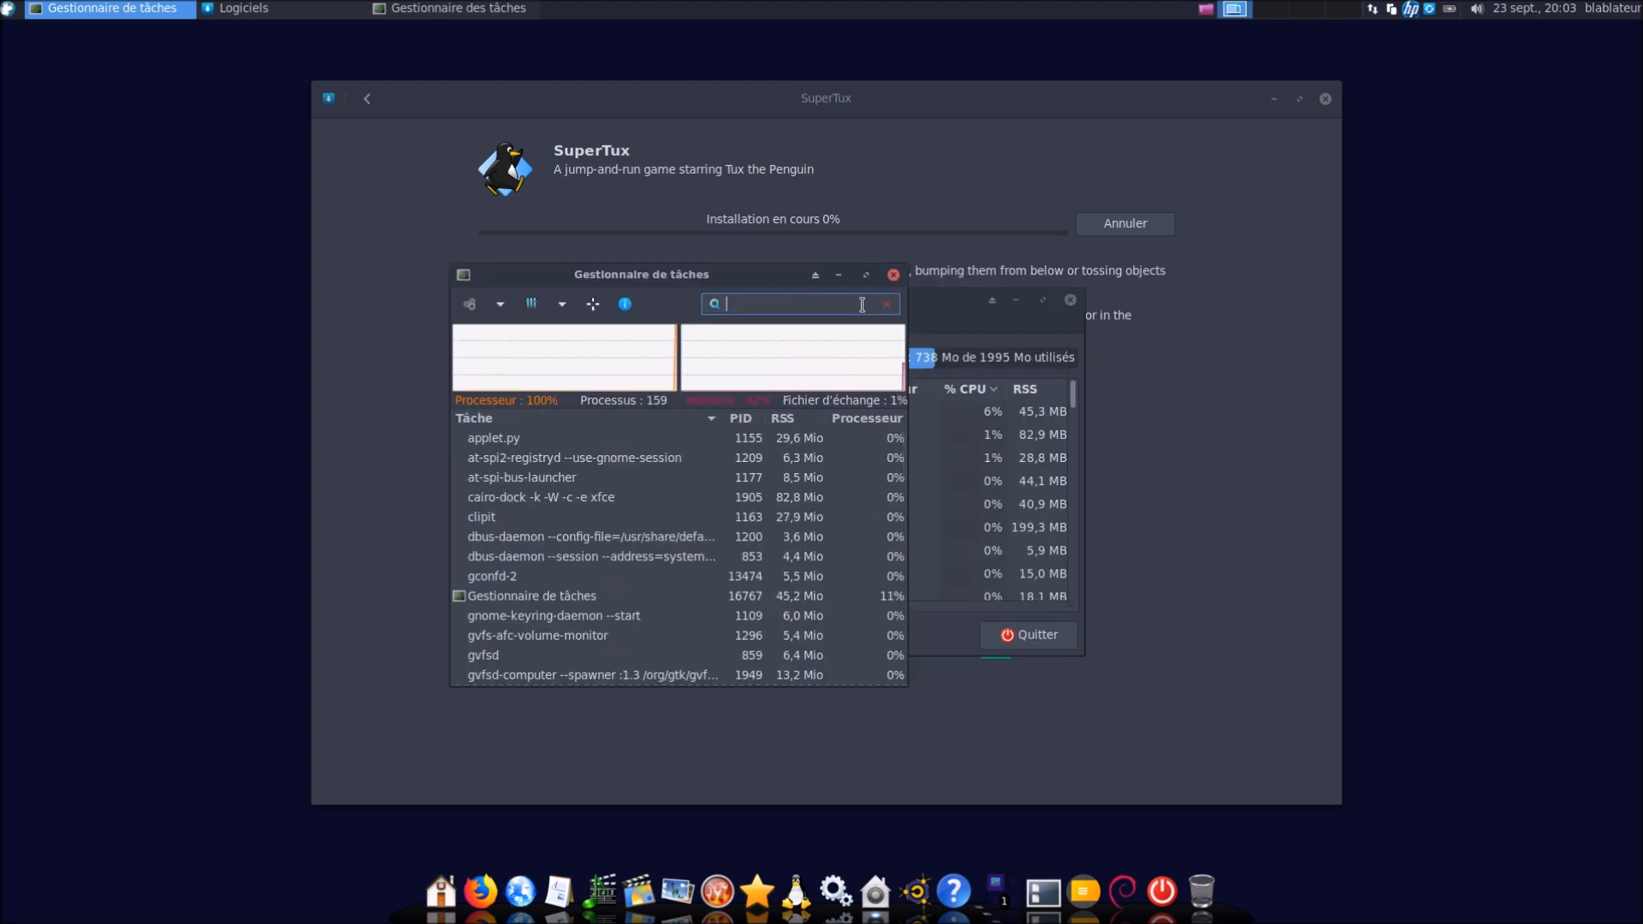
pyautogui.click(893, 274)
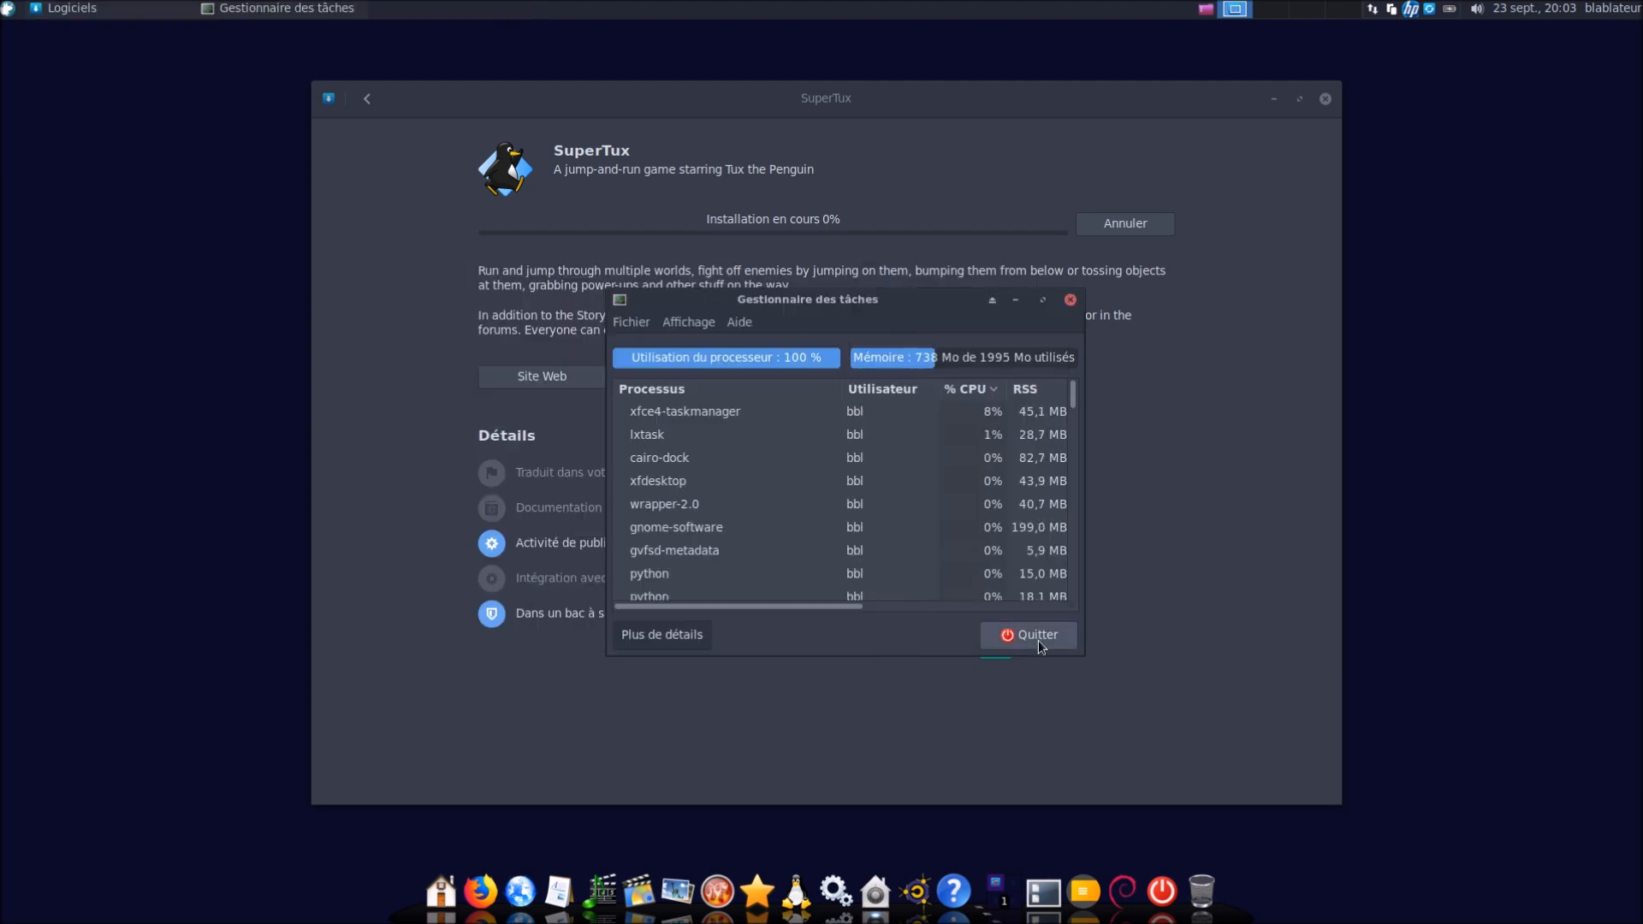
pyautogui.click(1038, 637)
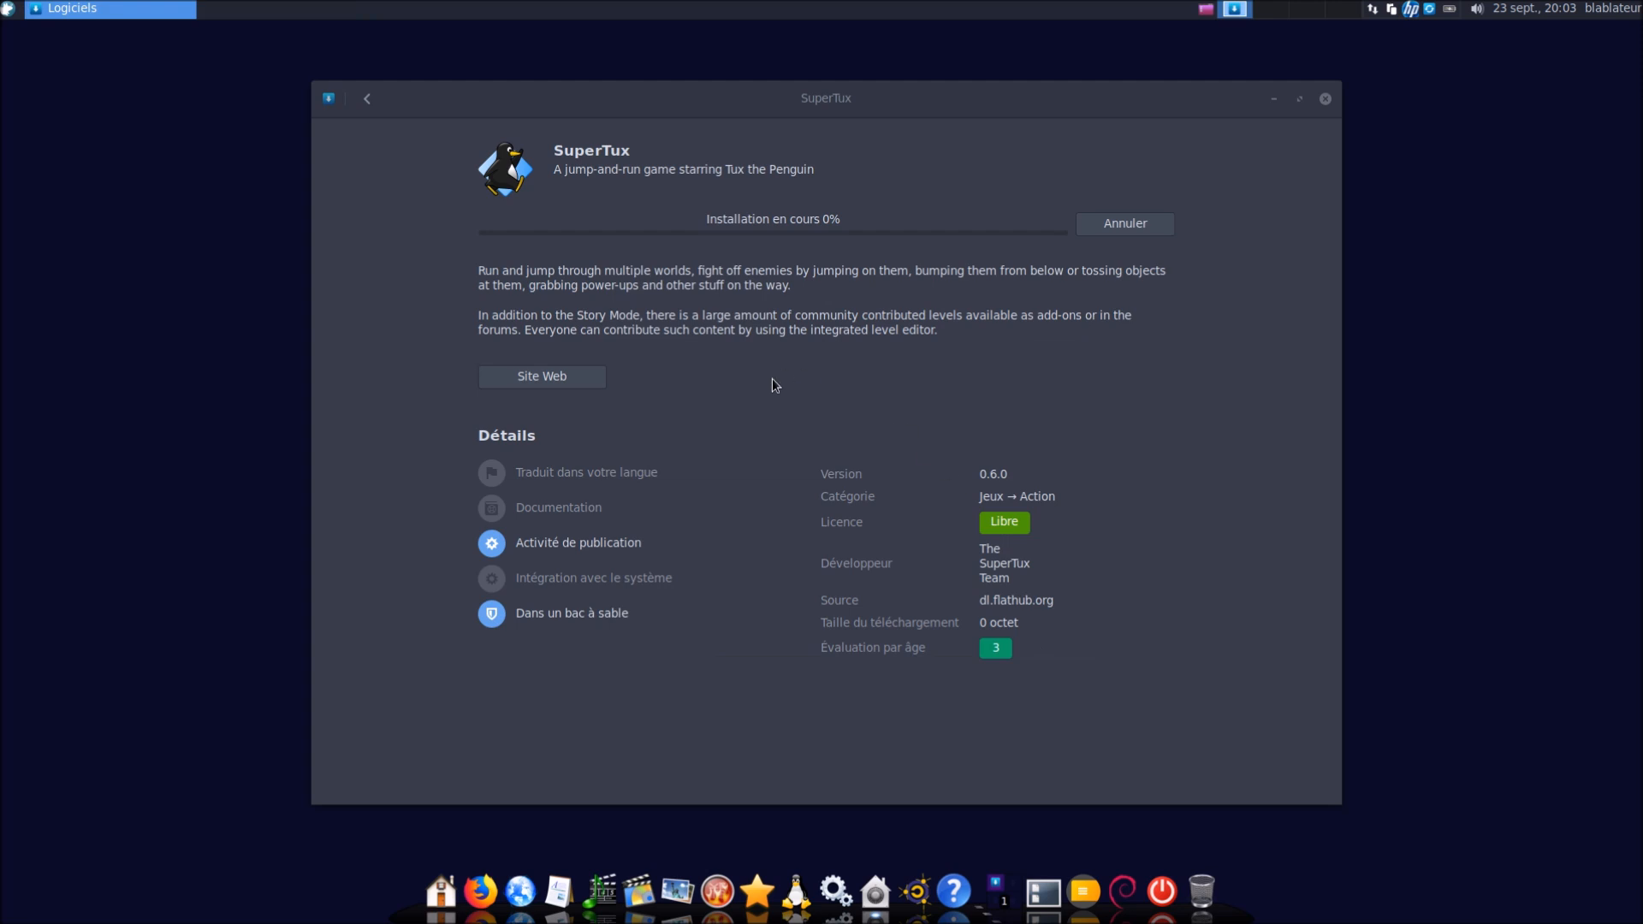
# Search 'tach', launch Timeshift and cancel its authentication request
pyautogui.click(7, 10)
pyautogui.write('tach')
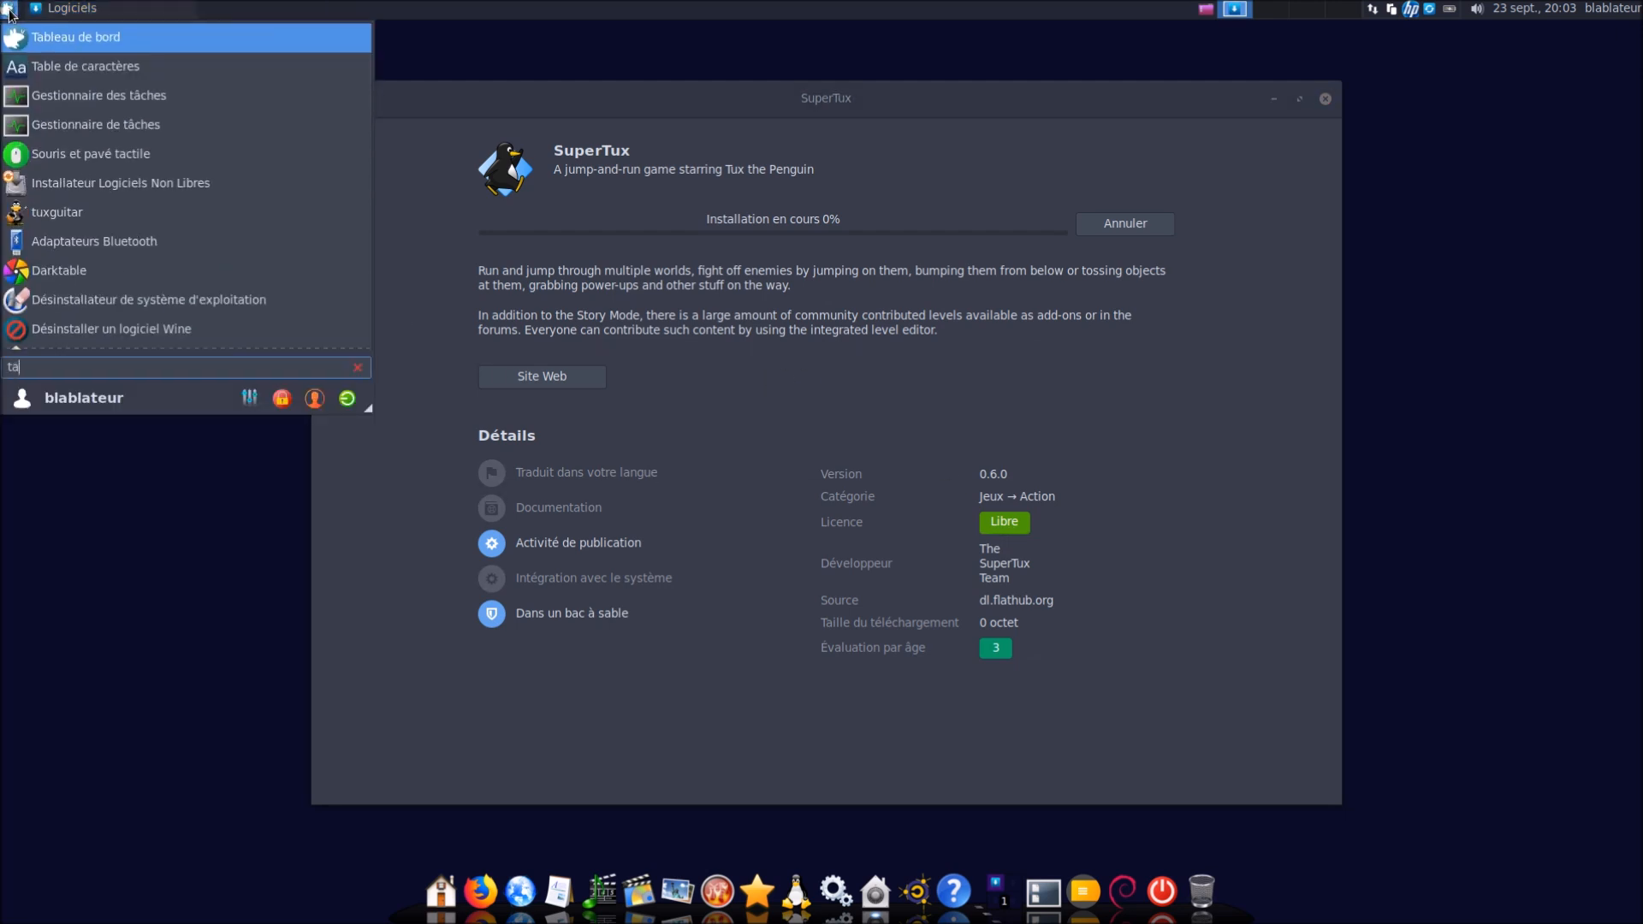
pyautogui.press('Down')
pyautogui.press('Down')
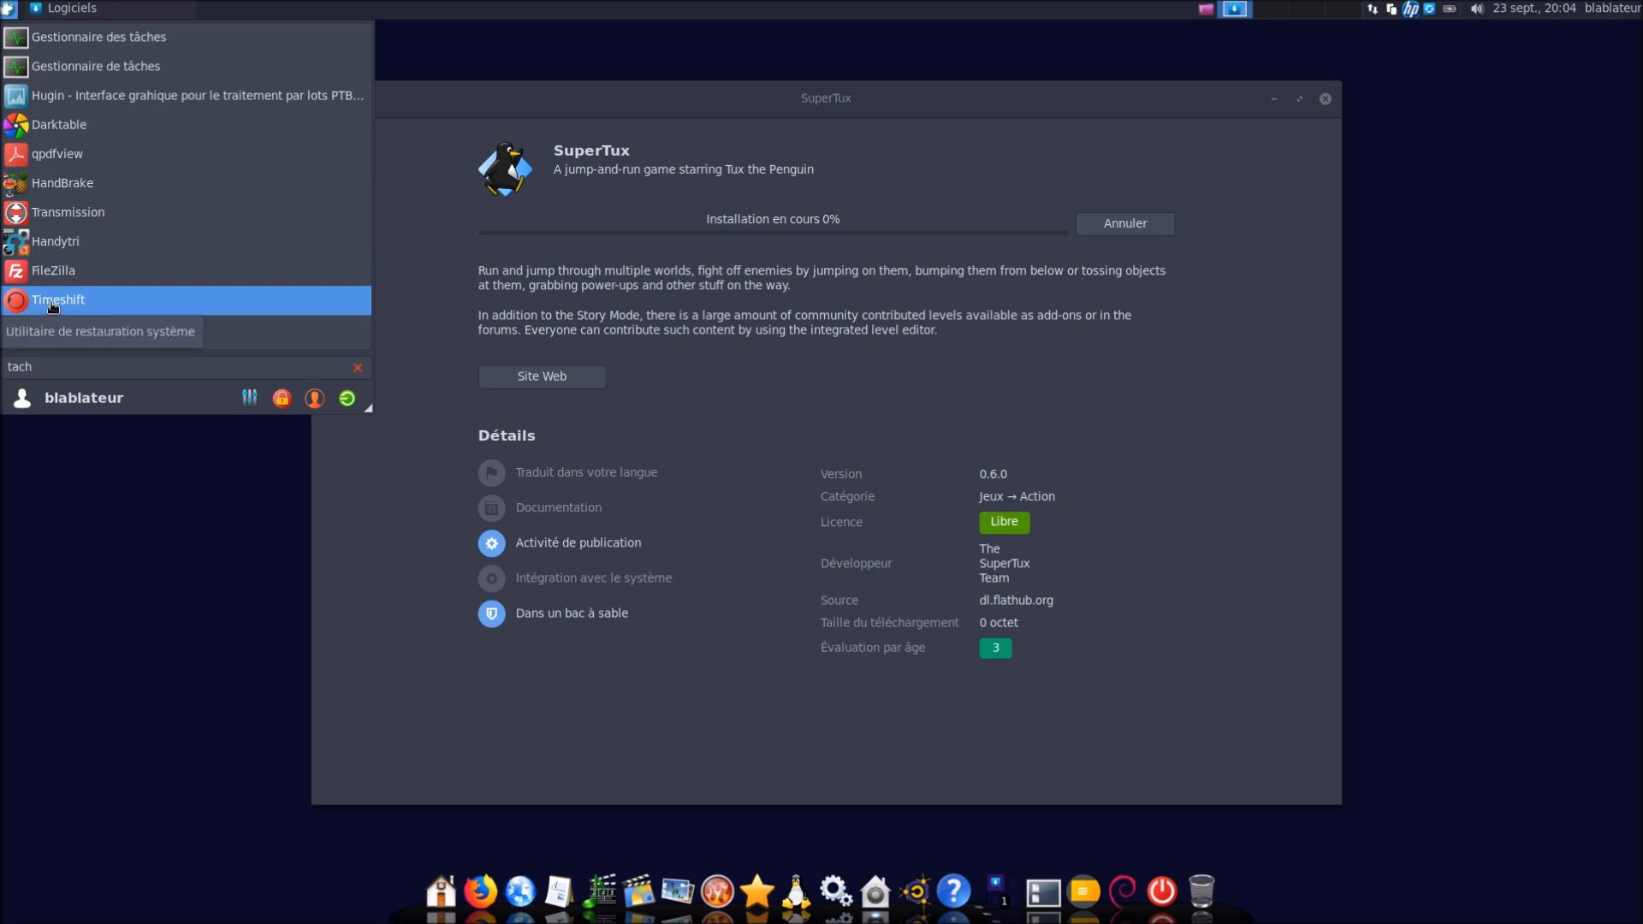
pyautogui.click(52, 301)
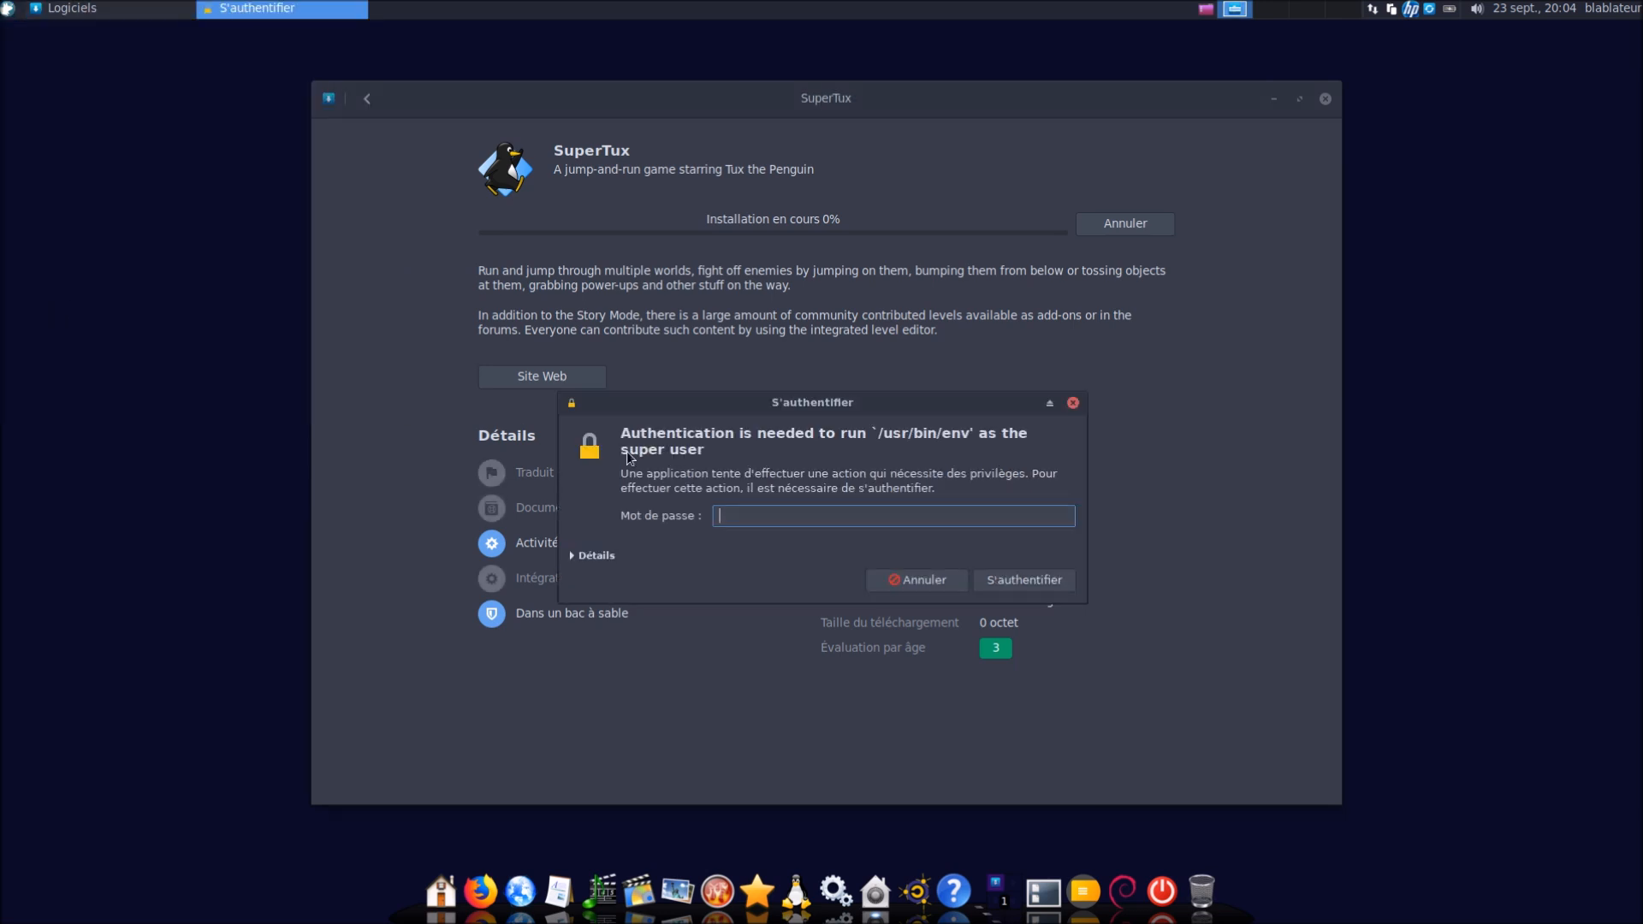
pyautogui.click(882, 575)
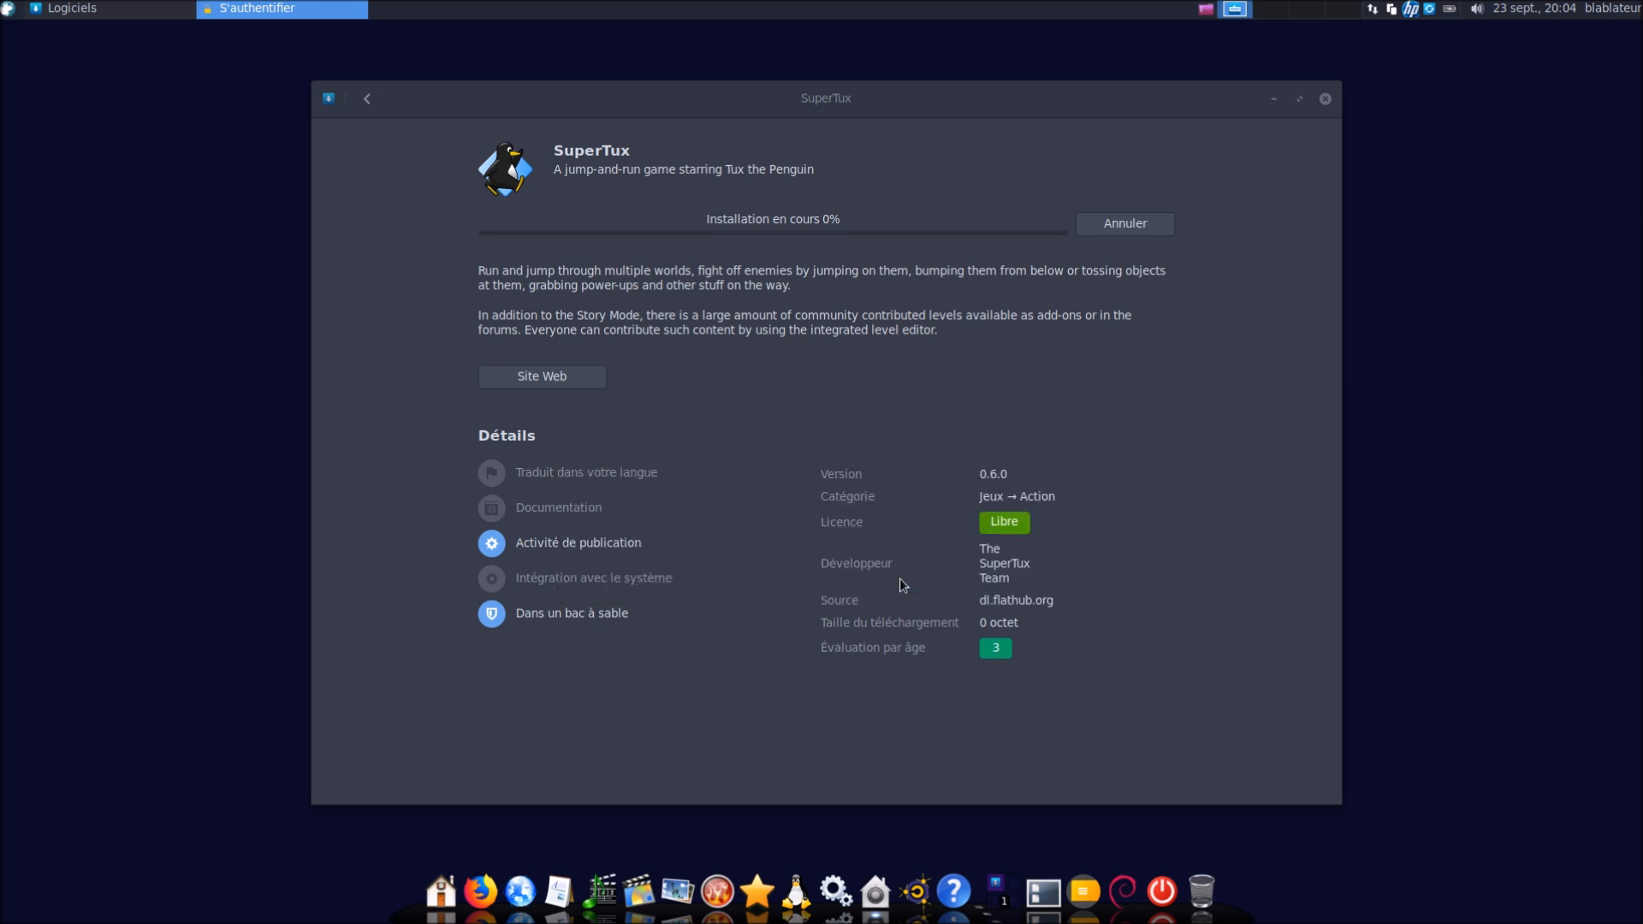
pyautogui.click(11, 17)
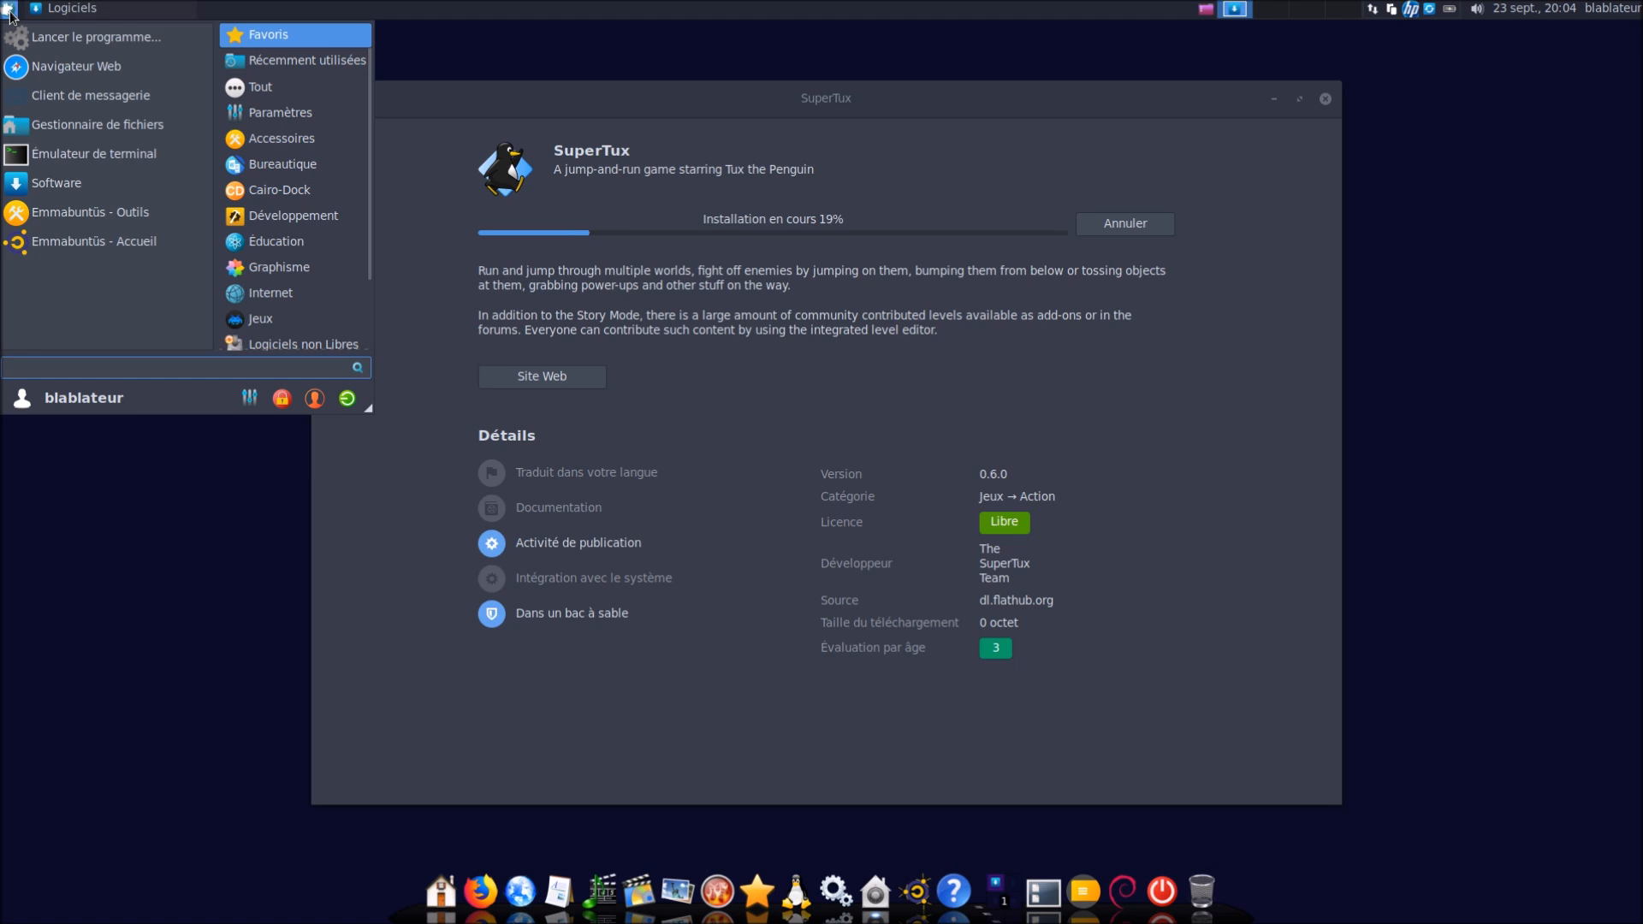
# Search 'red' without launching, view Redshift's tray options, and quit the HP printer utility
pyautogui.write('red')
pyautogui.press('Return')
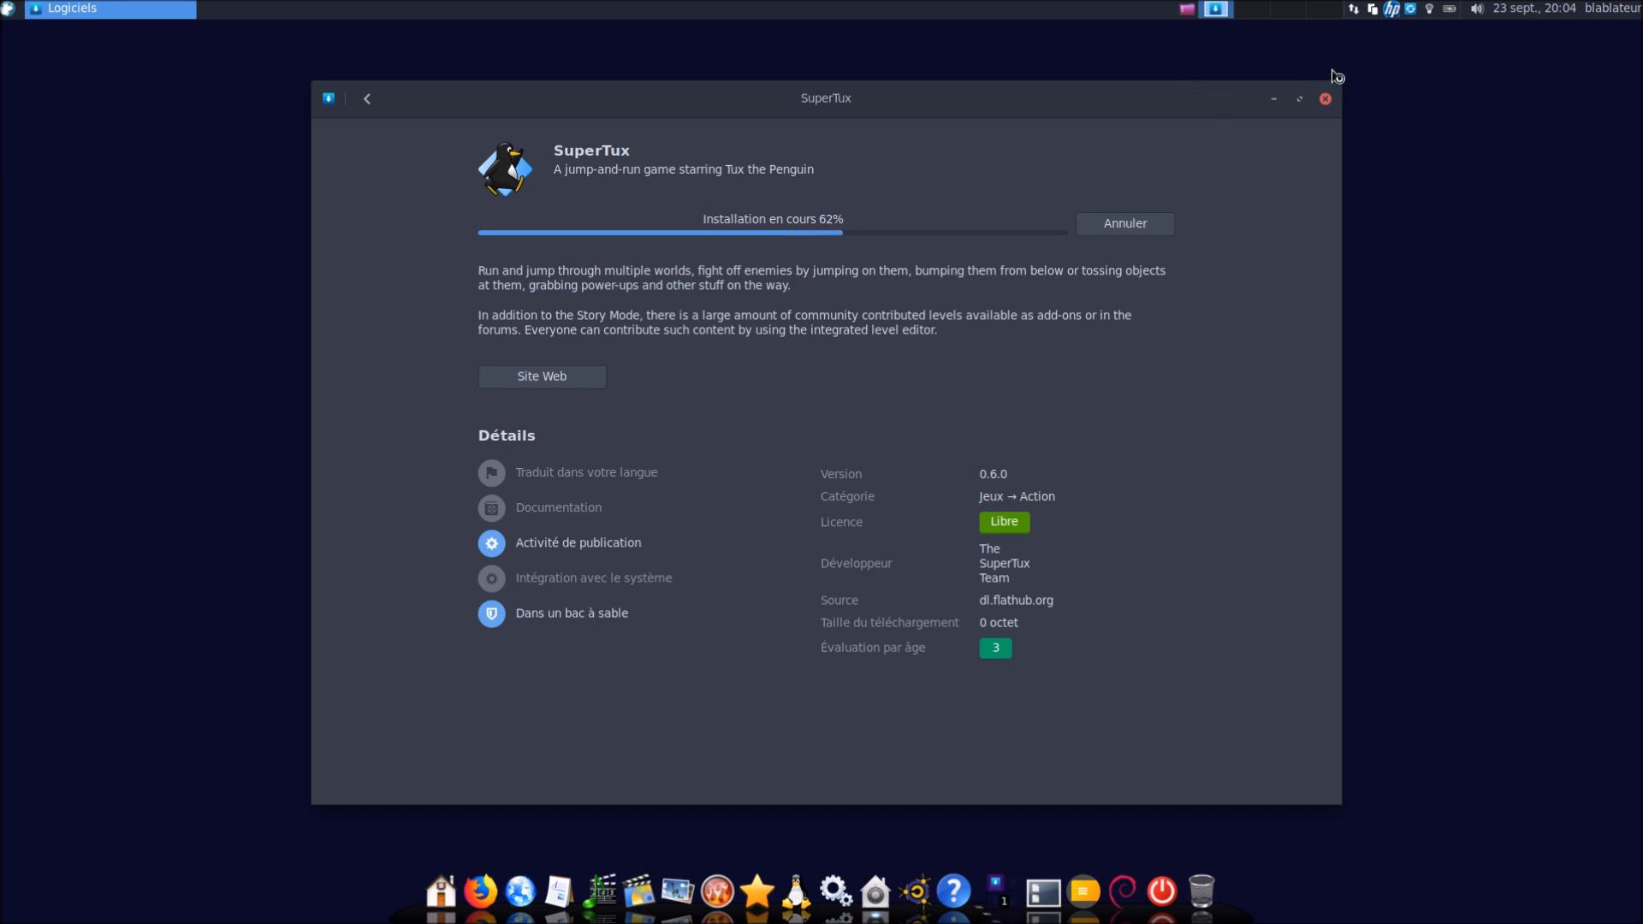
pyautogui.rightClick(1429, 10)
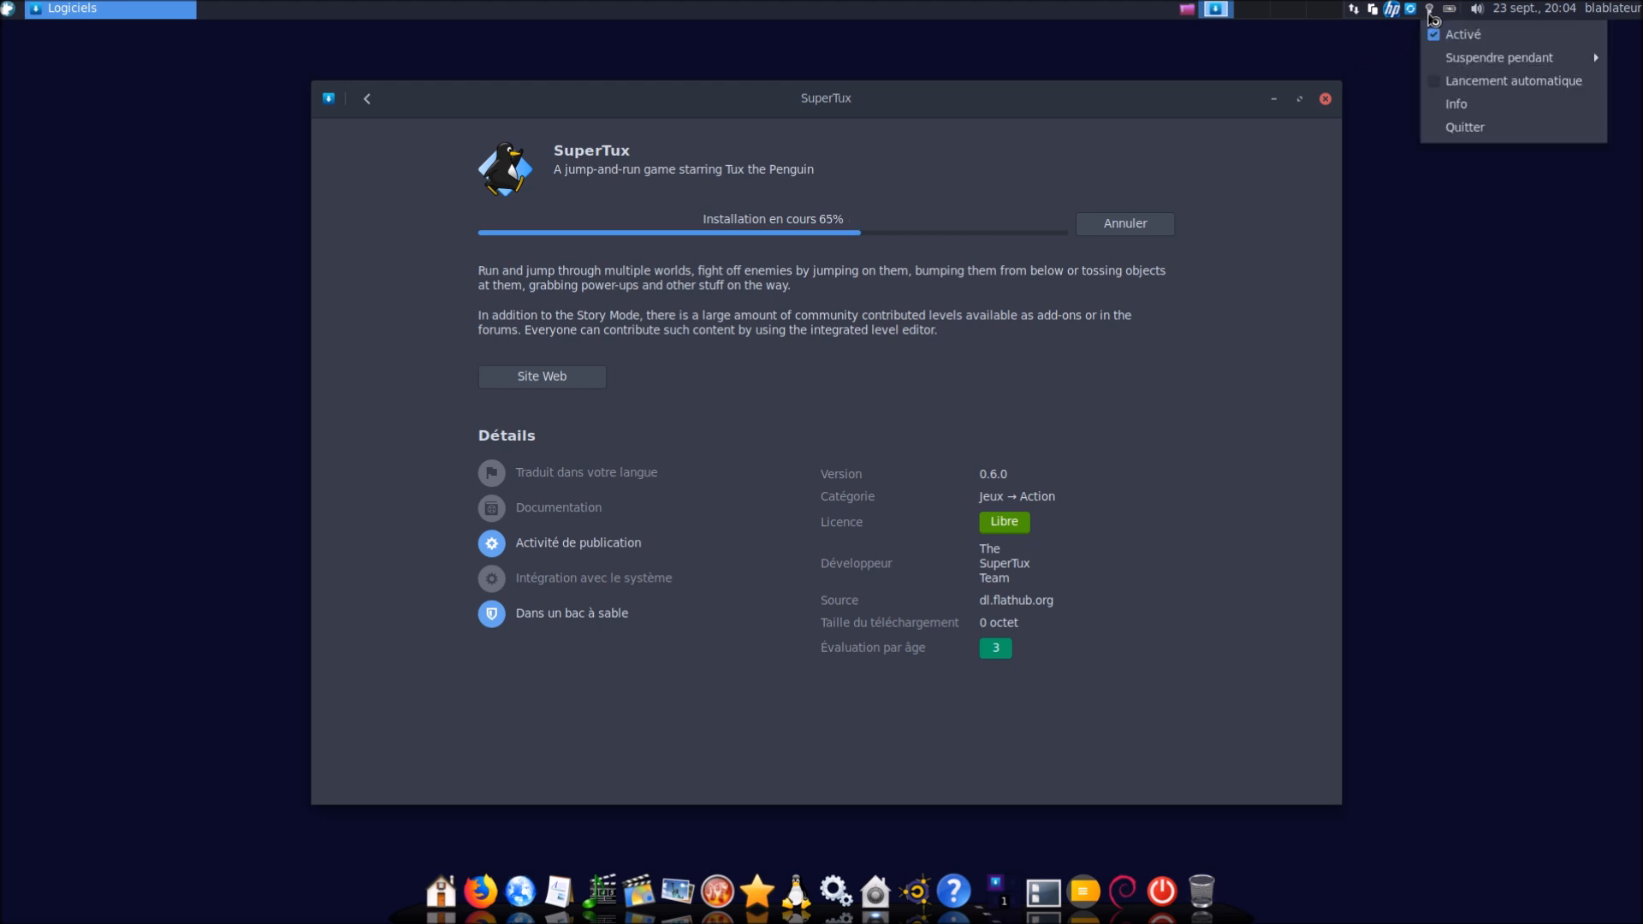
pyautogui.click(1434, 86)
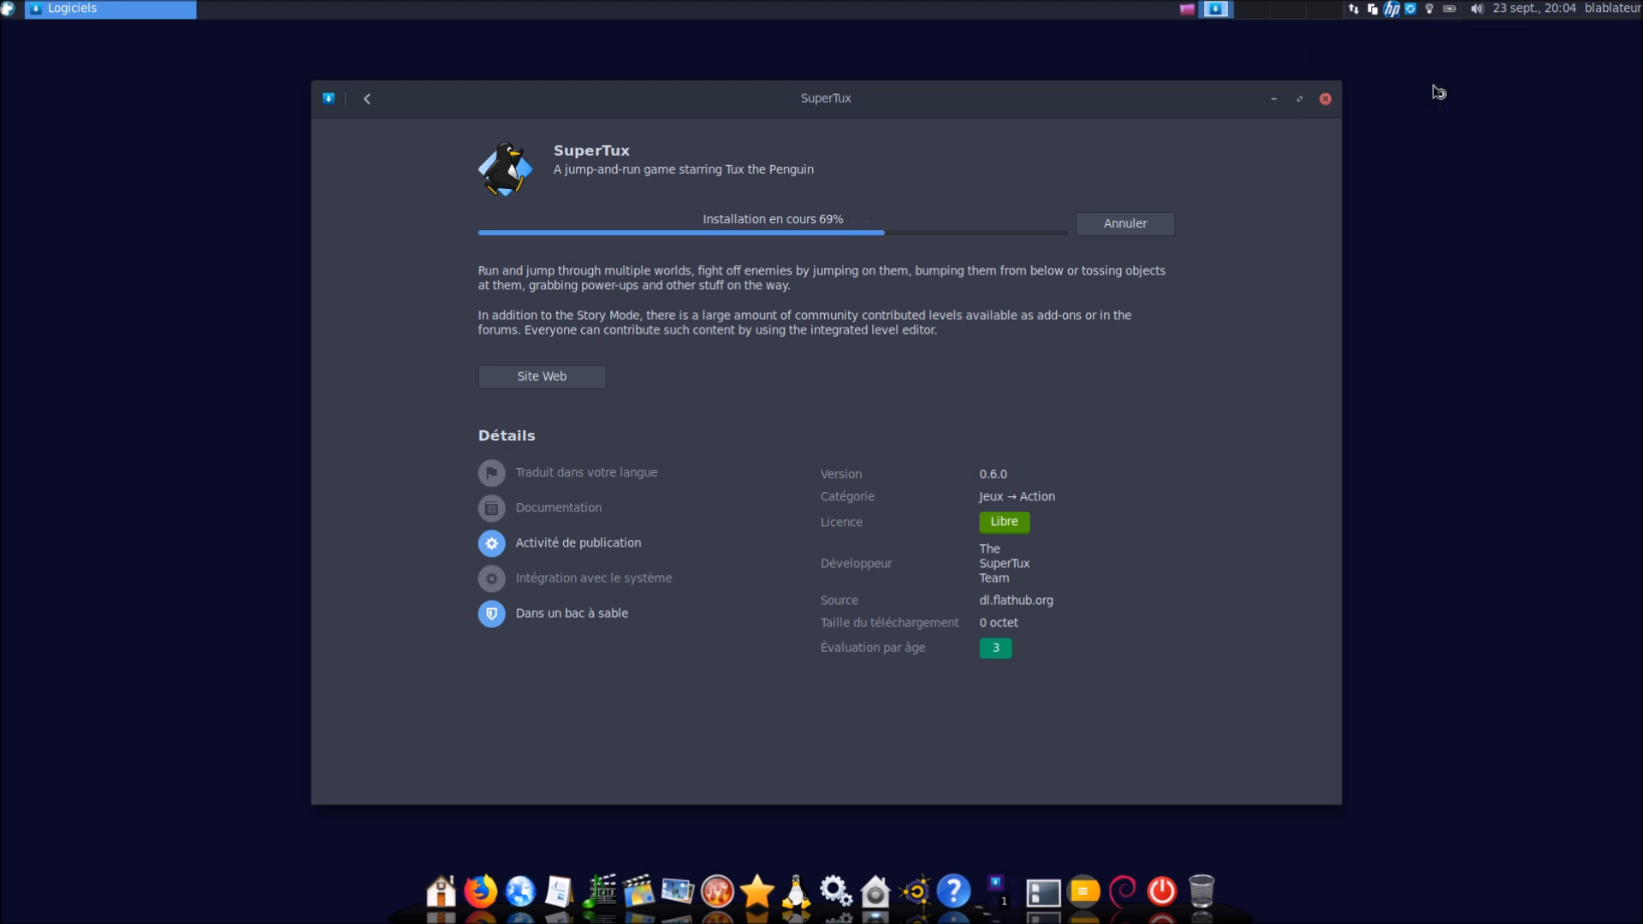
pyautogui.rightClick(1392, 10)
pyautogui.click(1426, 142)
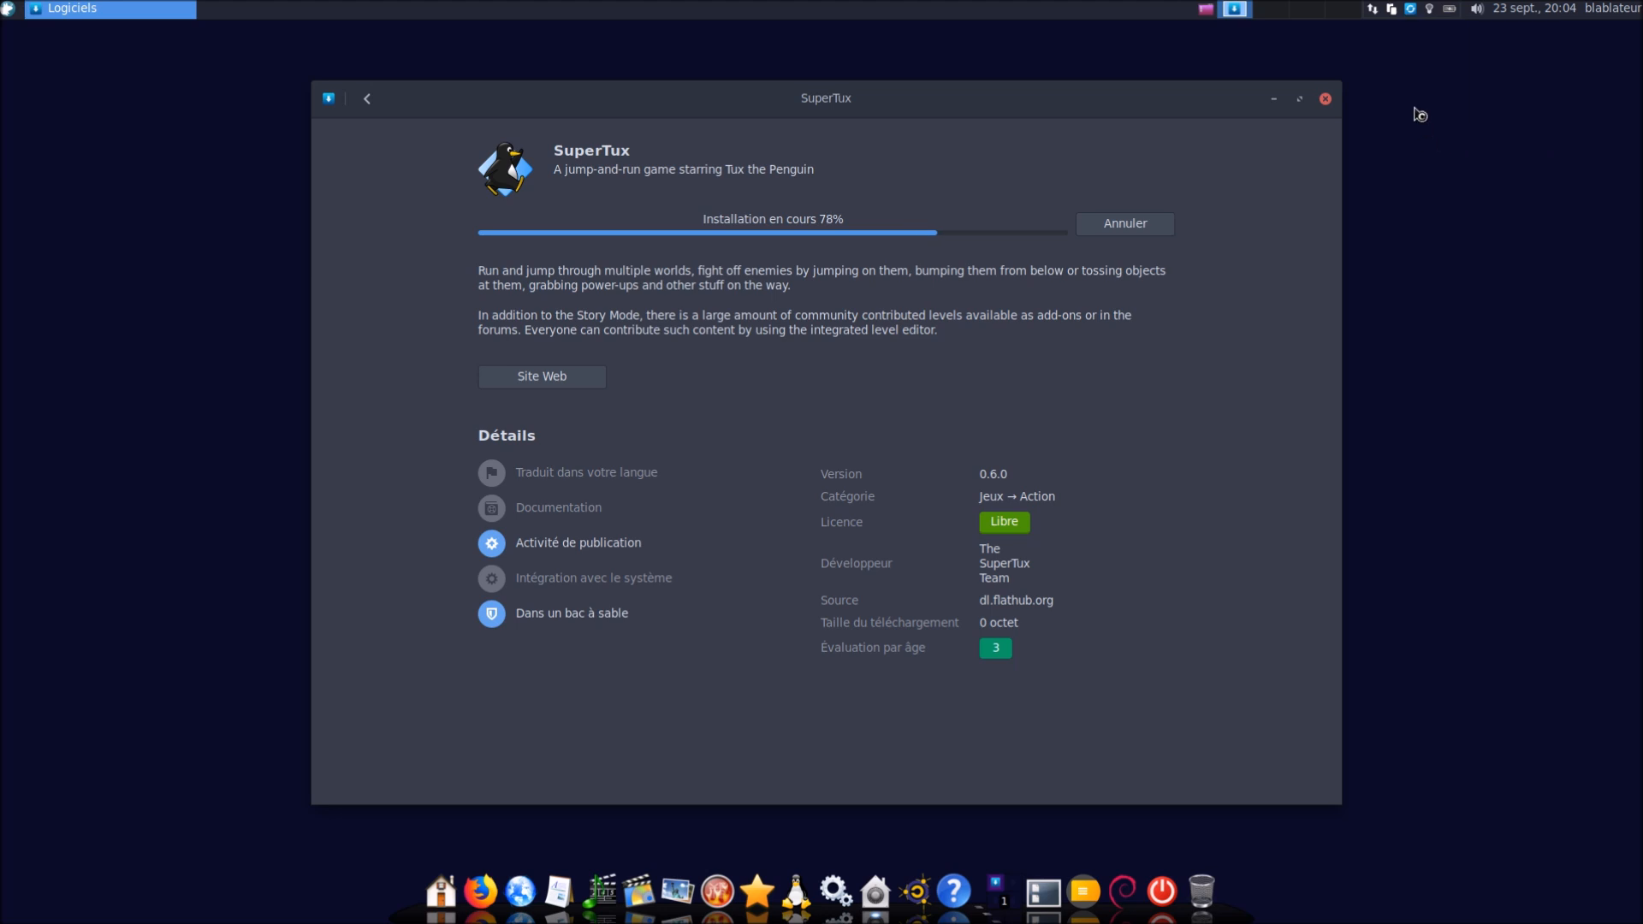
# Launch ClipIt by searching 'clip', then quit it from its tray menu
pyautogui.click(9, 8)
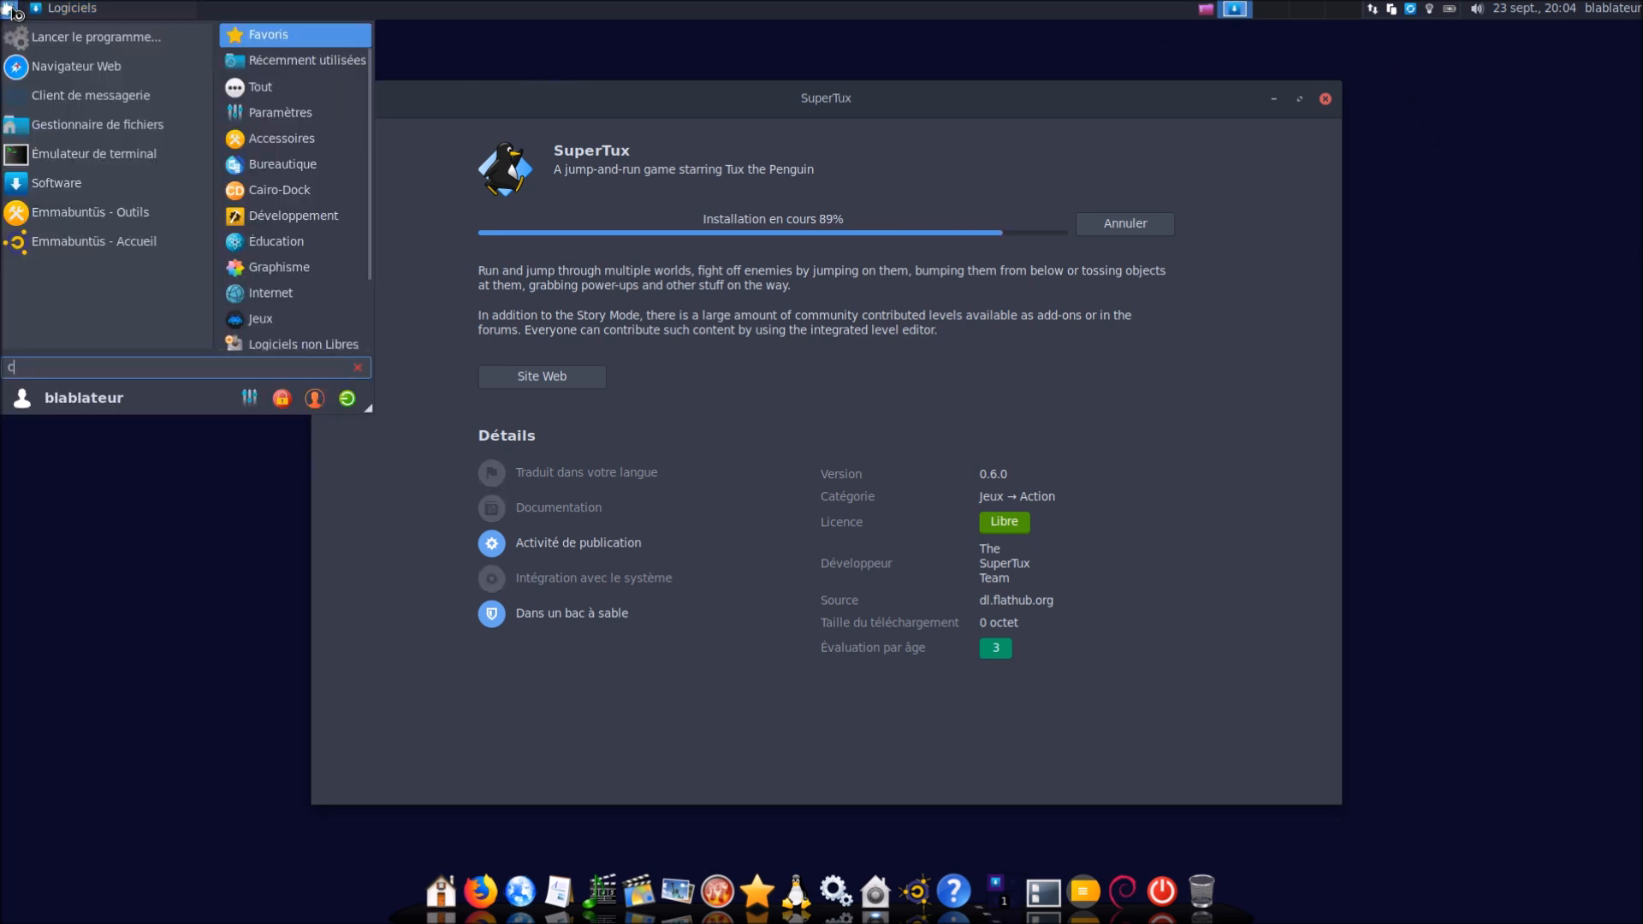
pyautogui.write('clip')
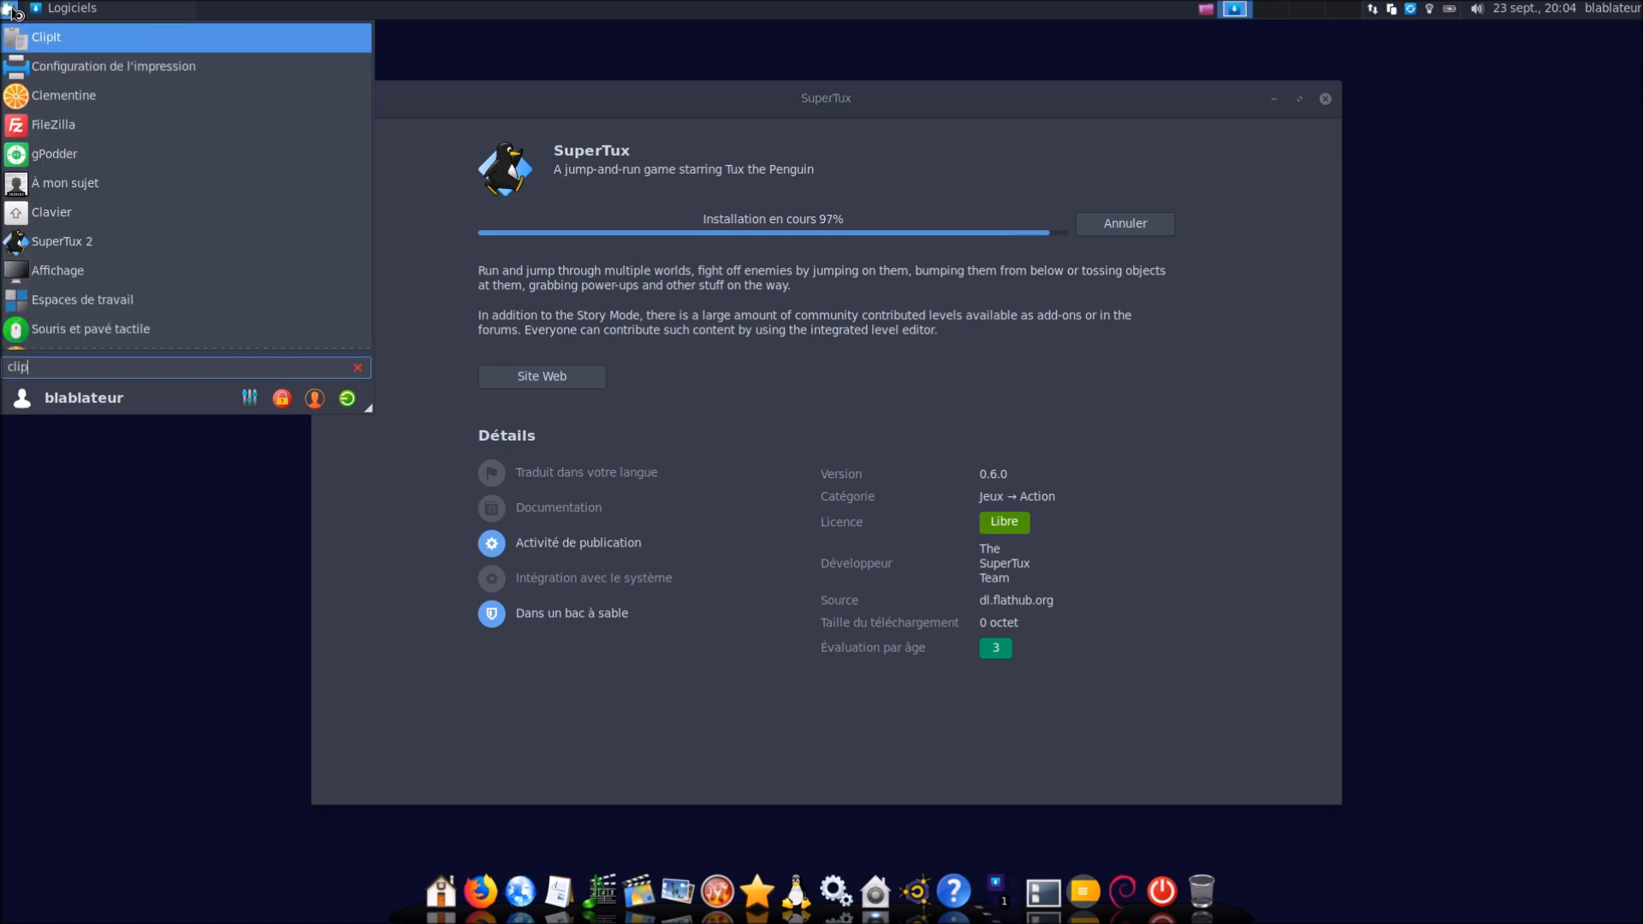
pyautogui.press('Return')
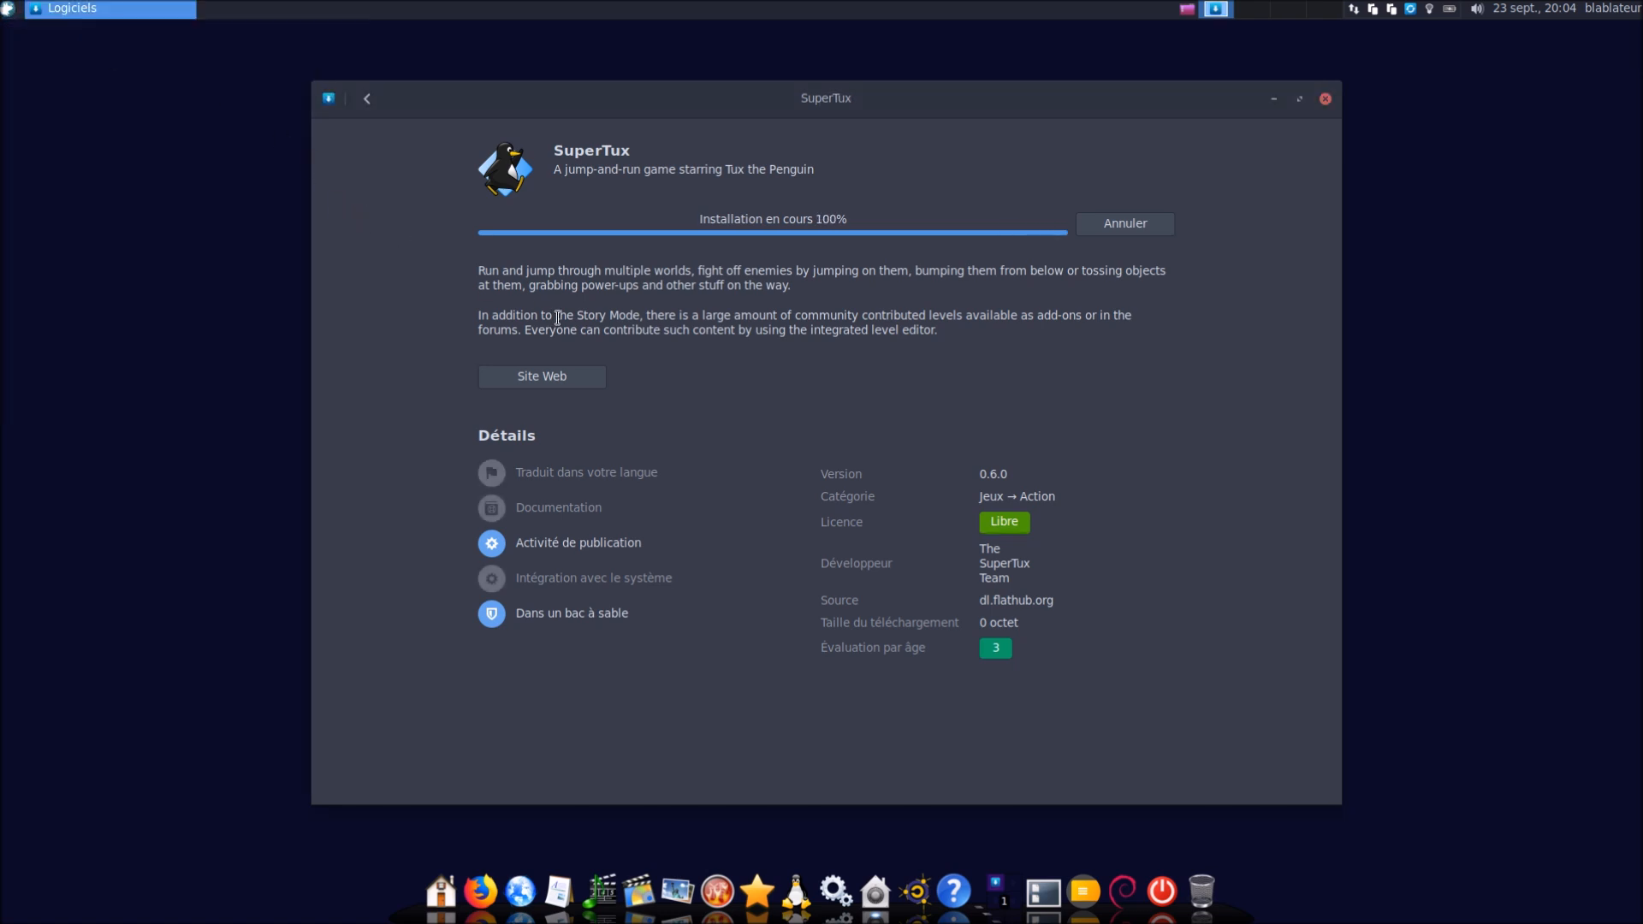
pyautogui.click(1393, 10)
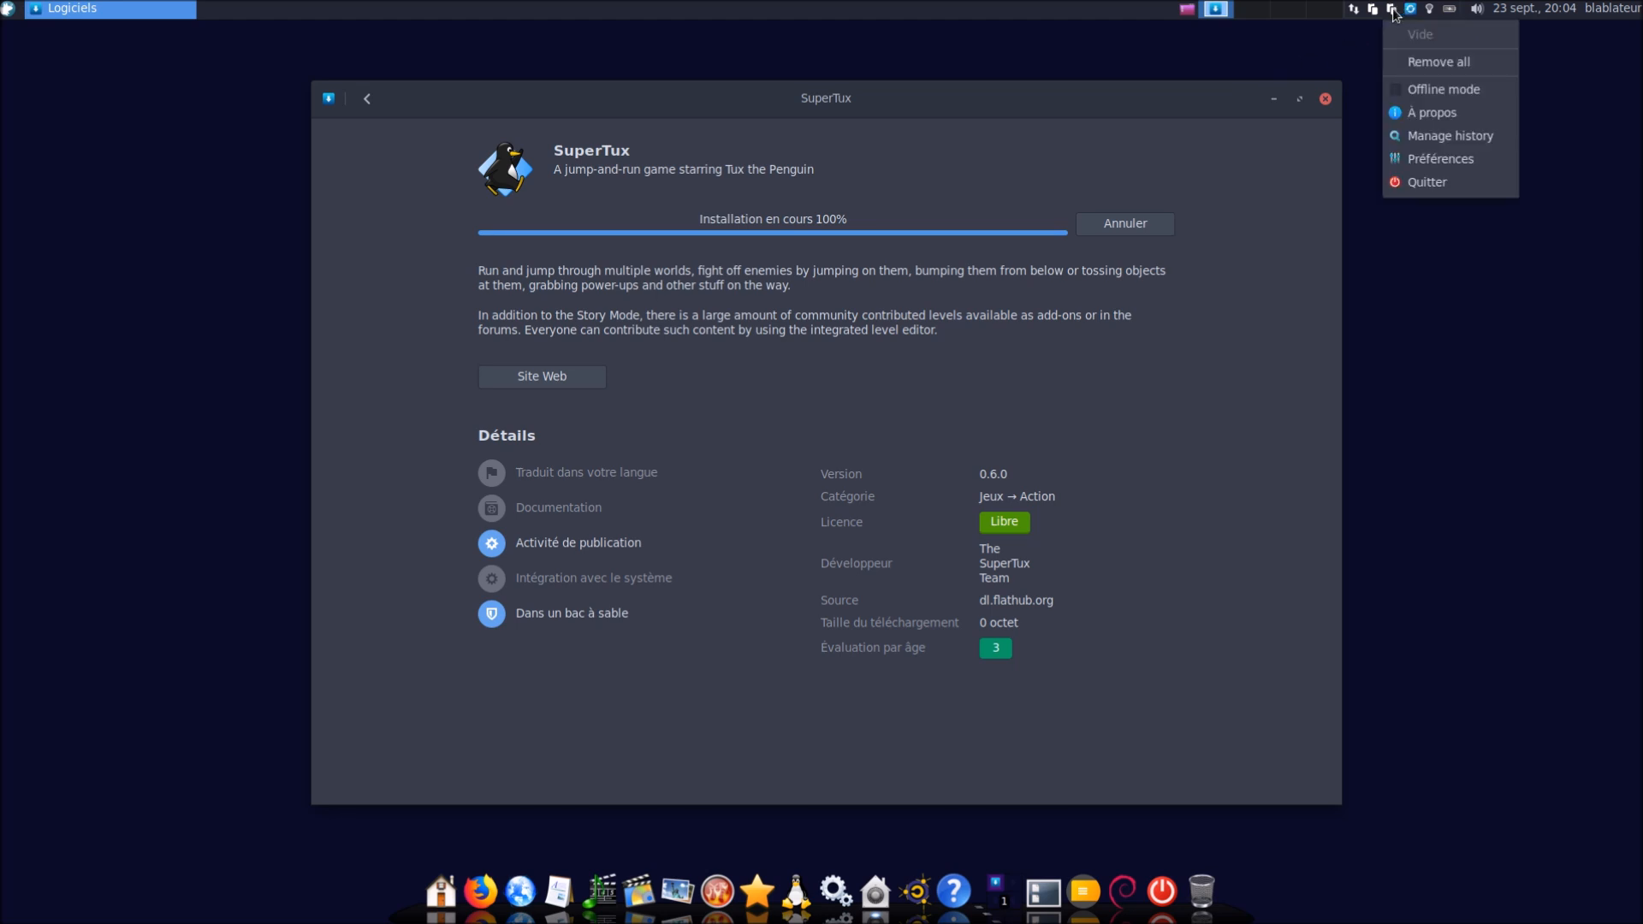
pyautogui.click(1426, 183)
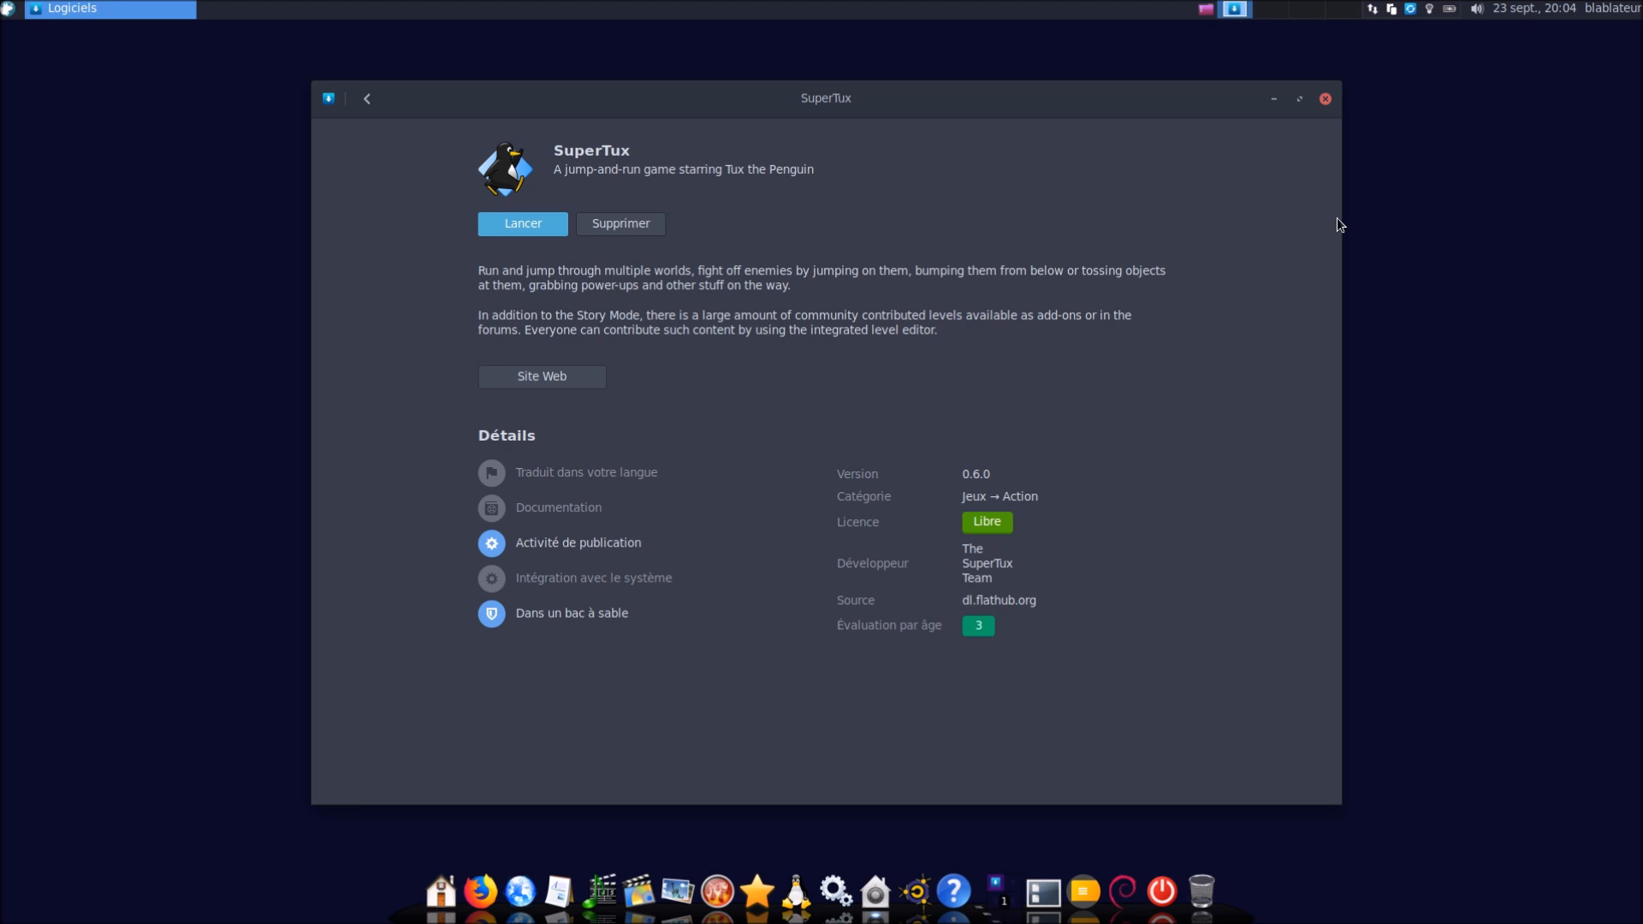
# Launch and quit SuperTux, find it via menu search 'sup', then close GNOME Software
pyautogui.click(548, 221)
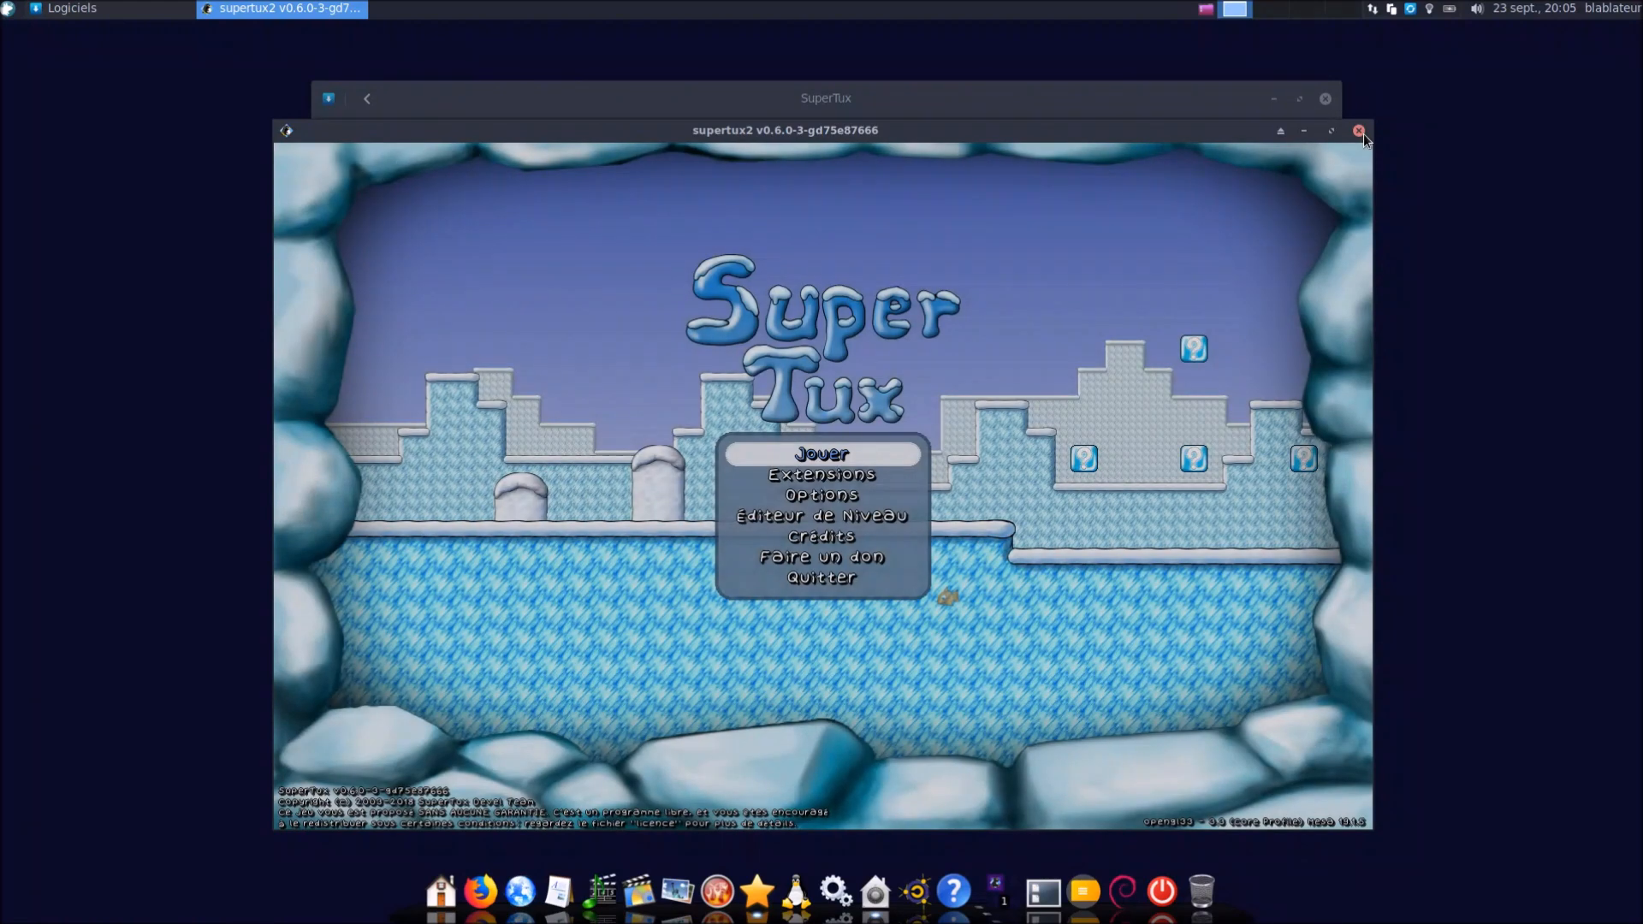
pyautogui.click(1362, 133)
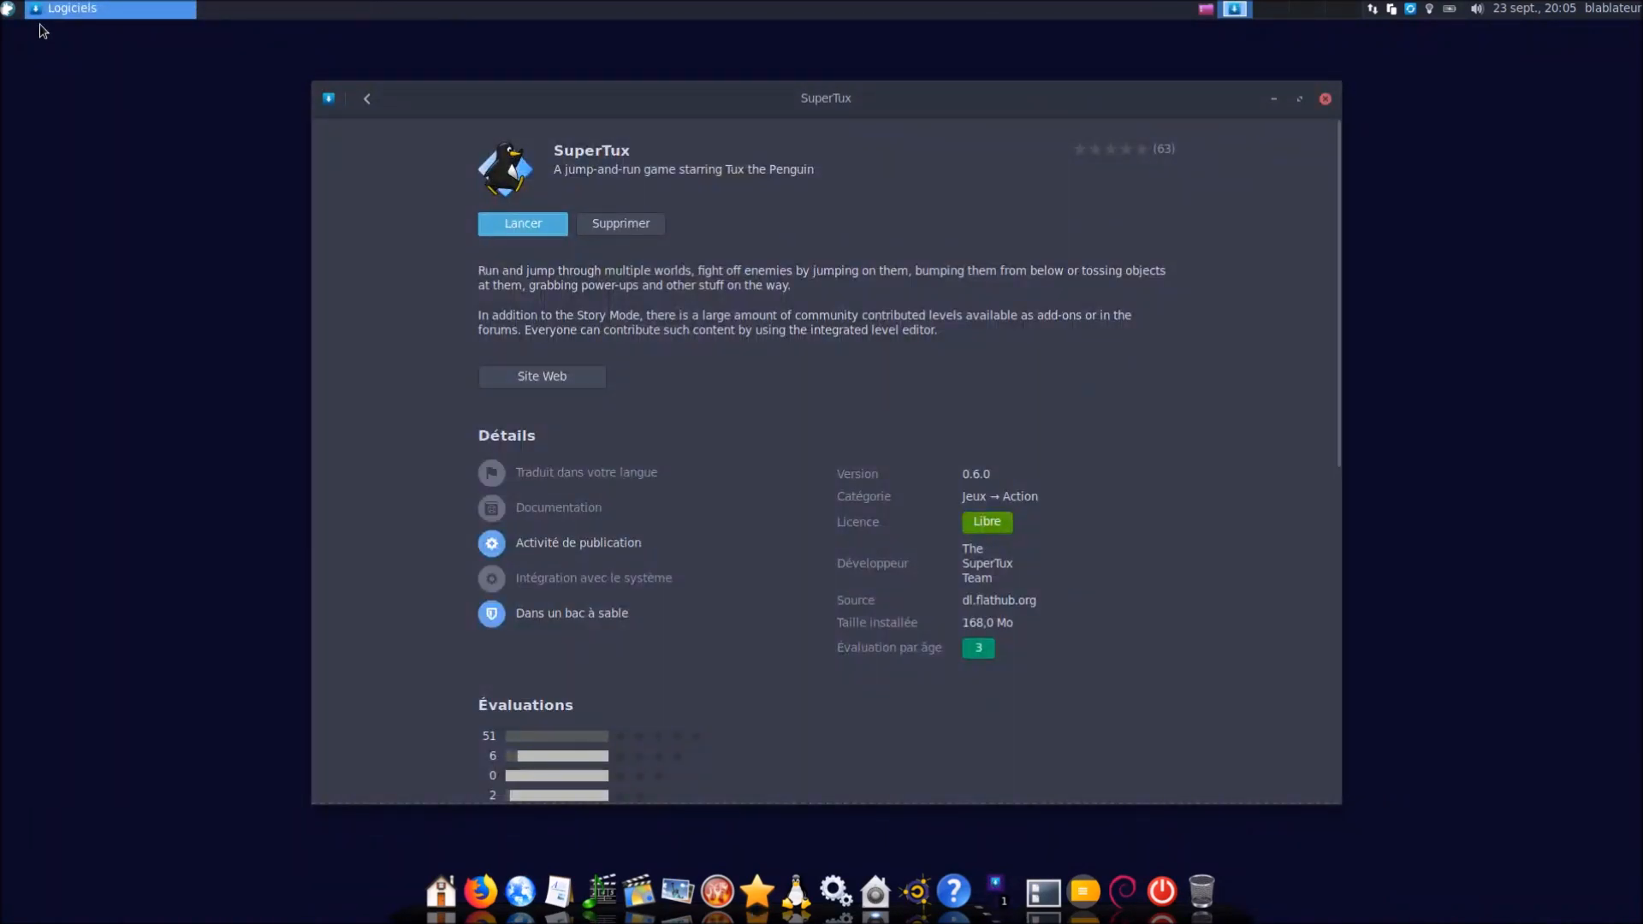
pyautogui.click(10, 10)
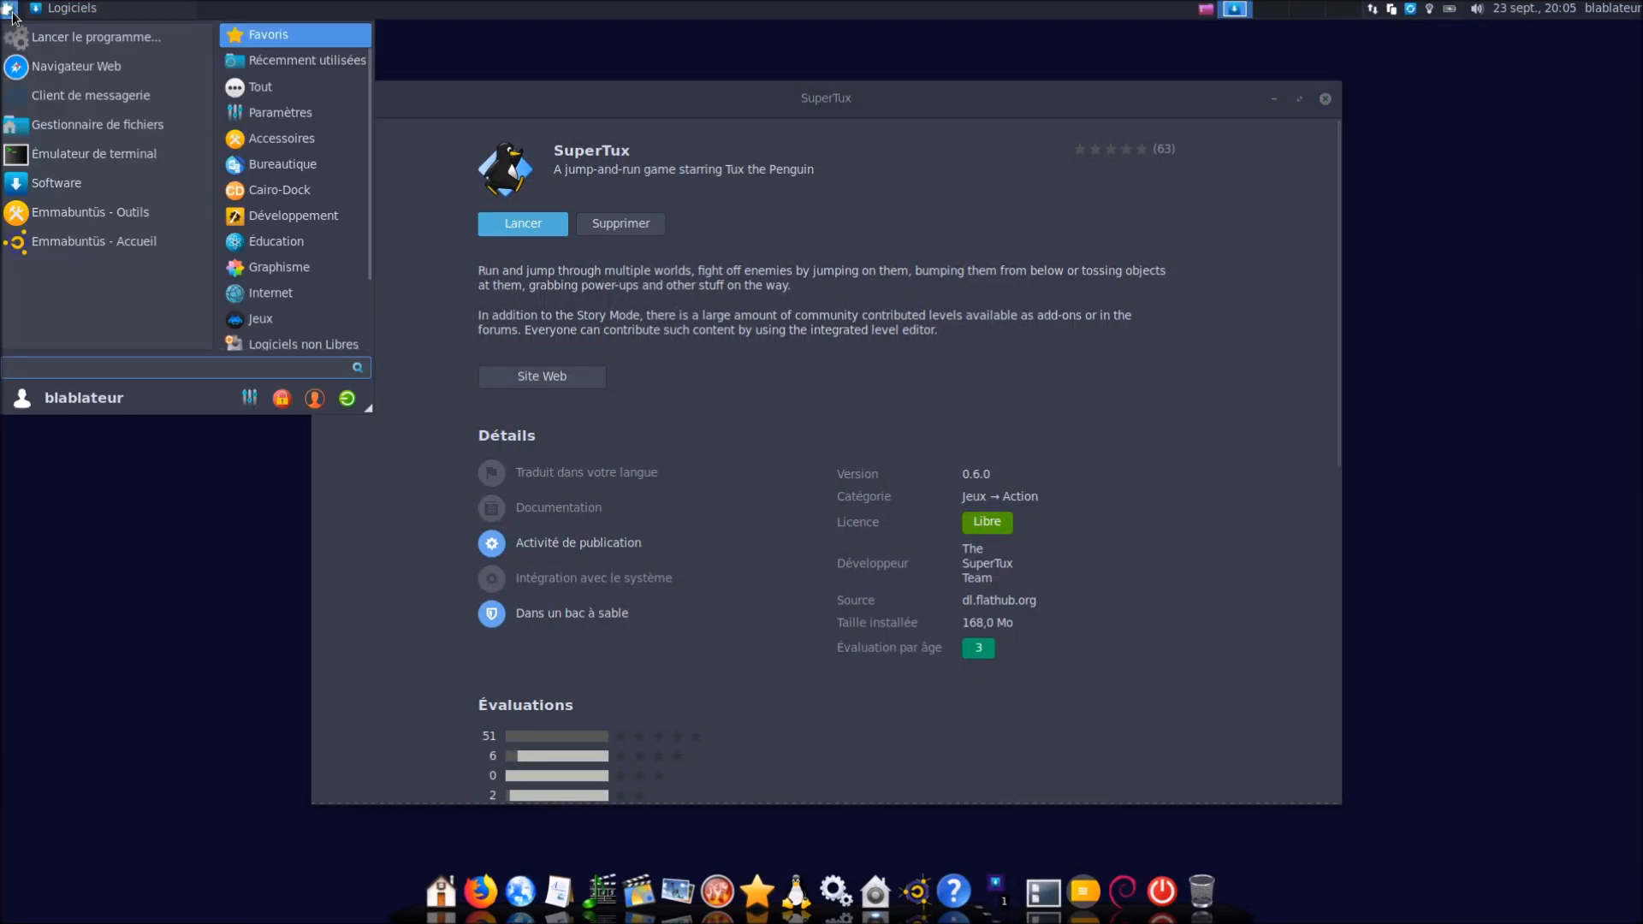
pyautogui.write('sup')
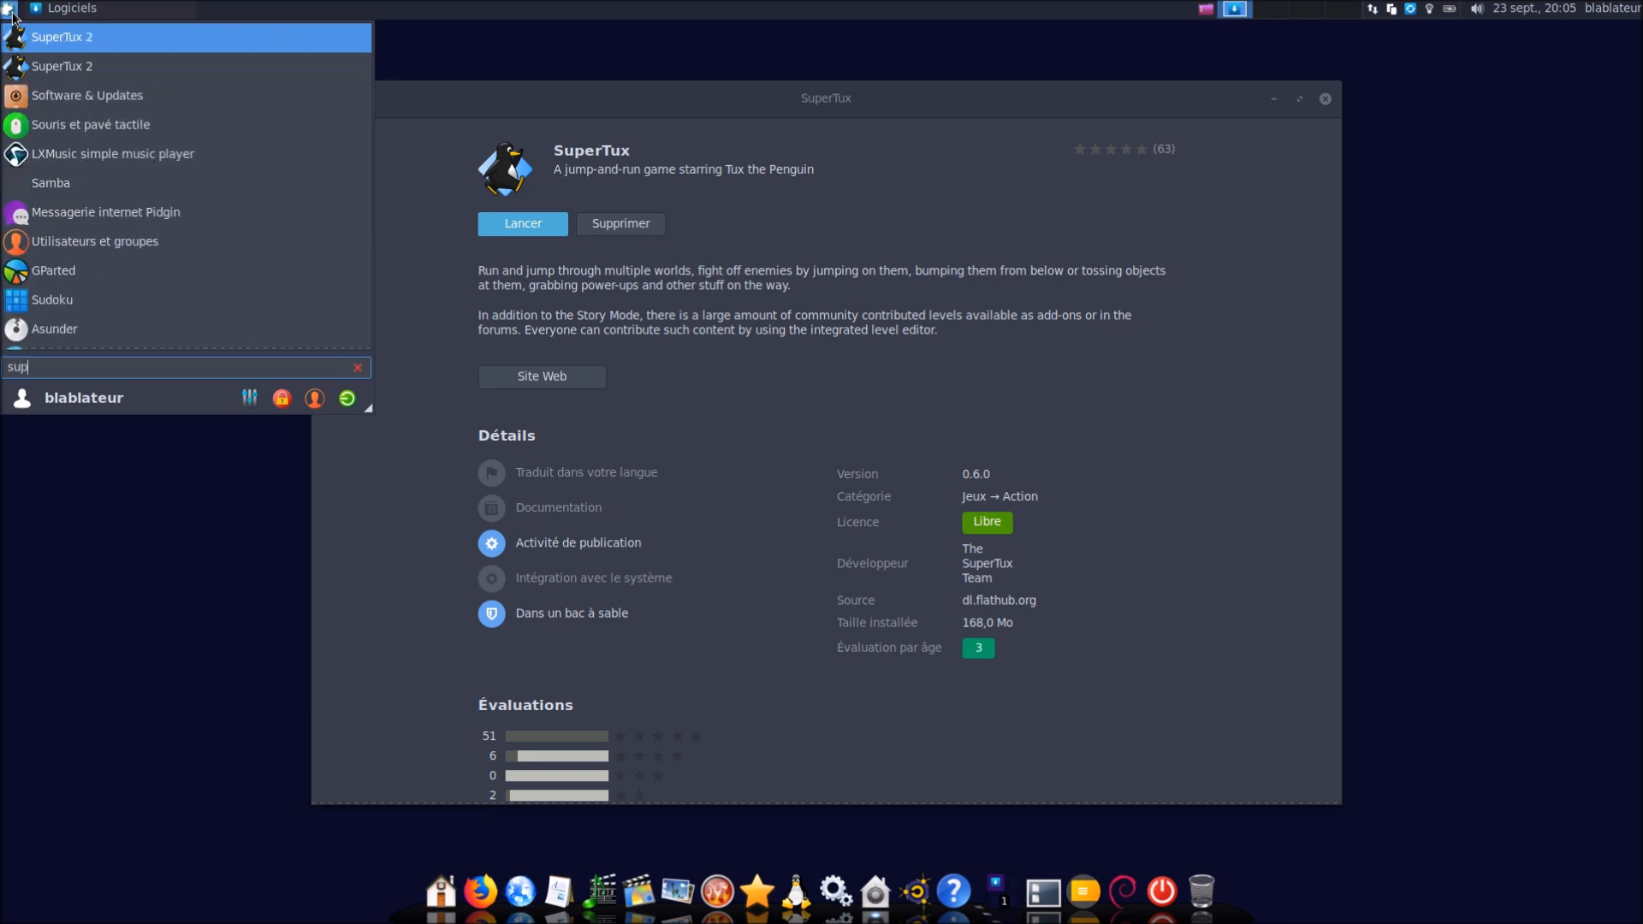
pyautogui.press('Down')
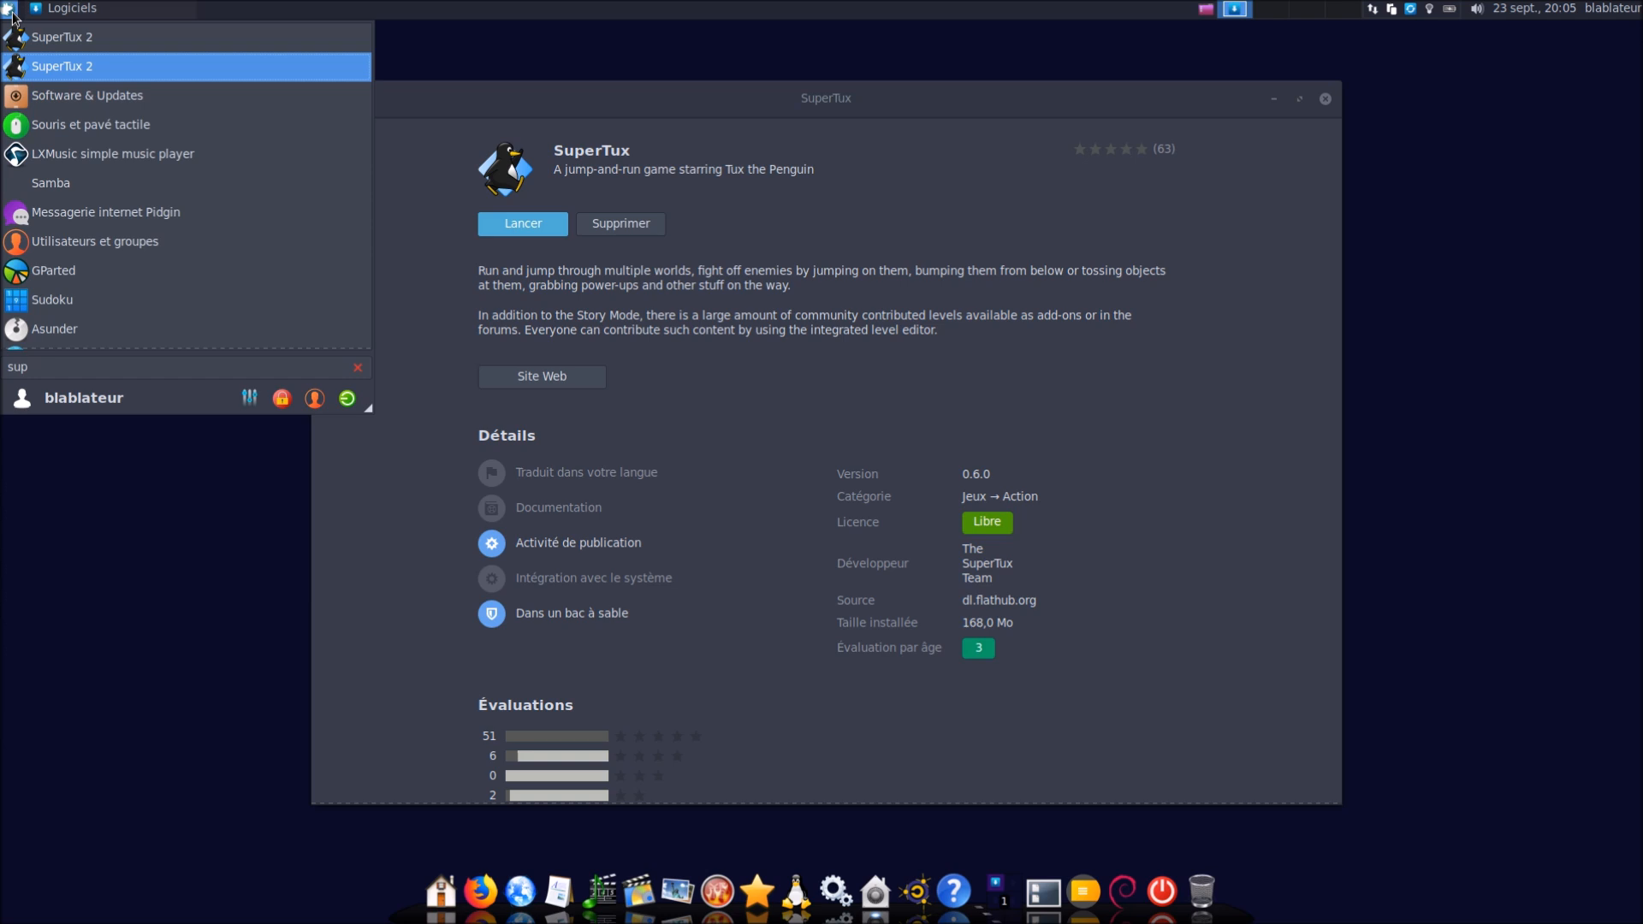
pyautogui.press('Up')
pyautogui.press('Down')
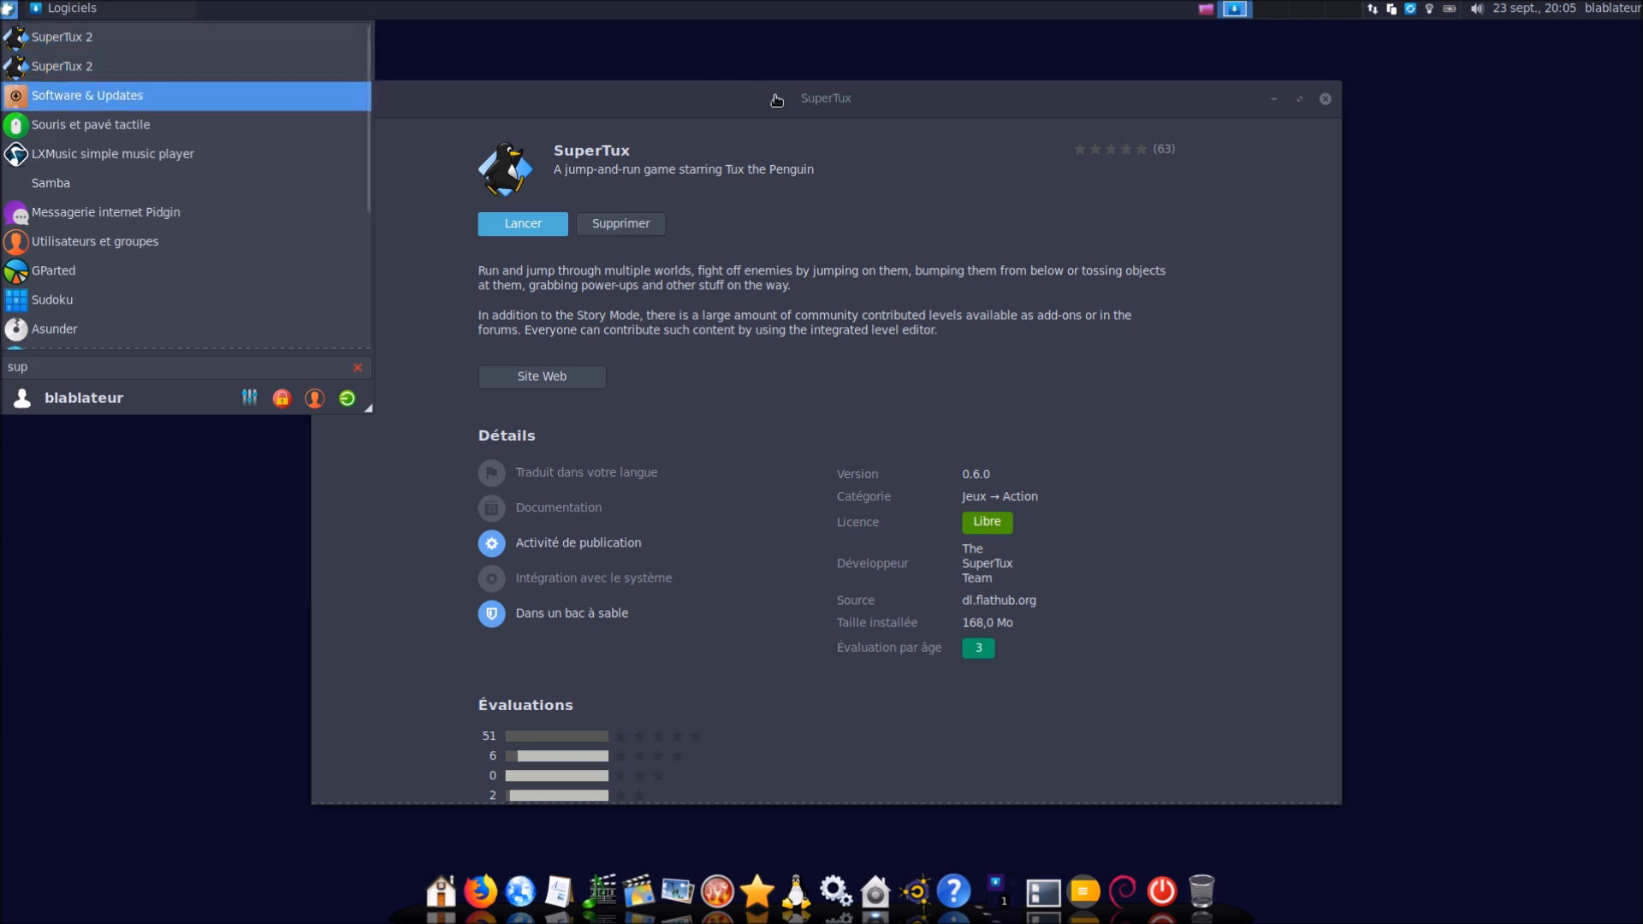
pyautogui.click(776, 100)
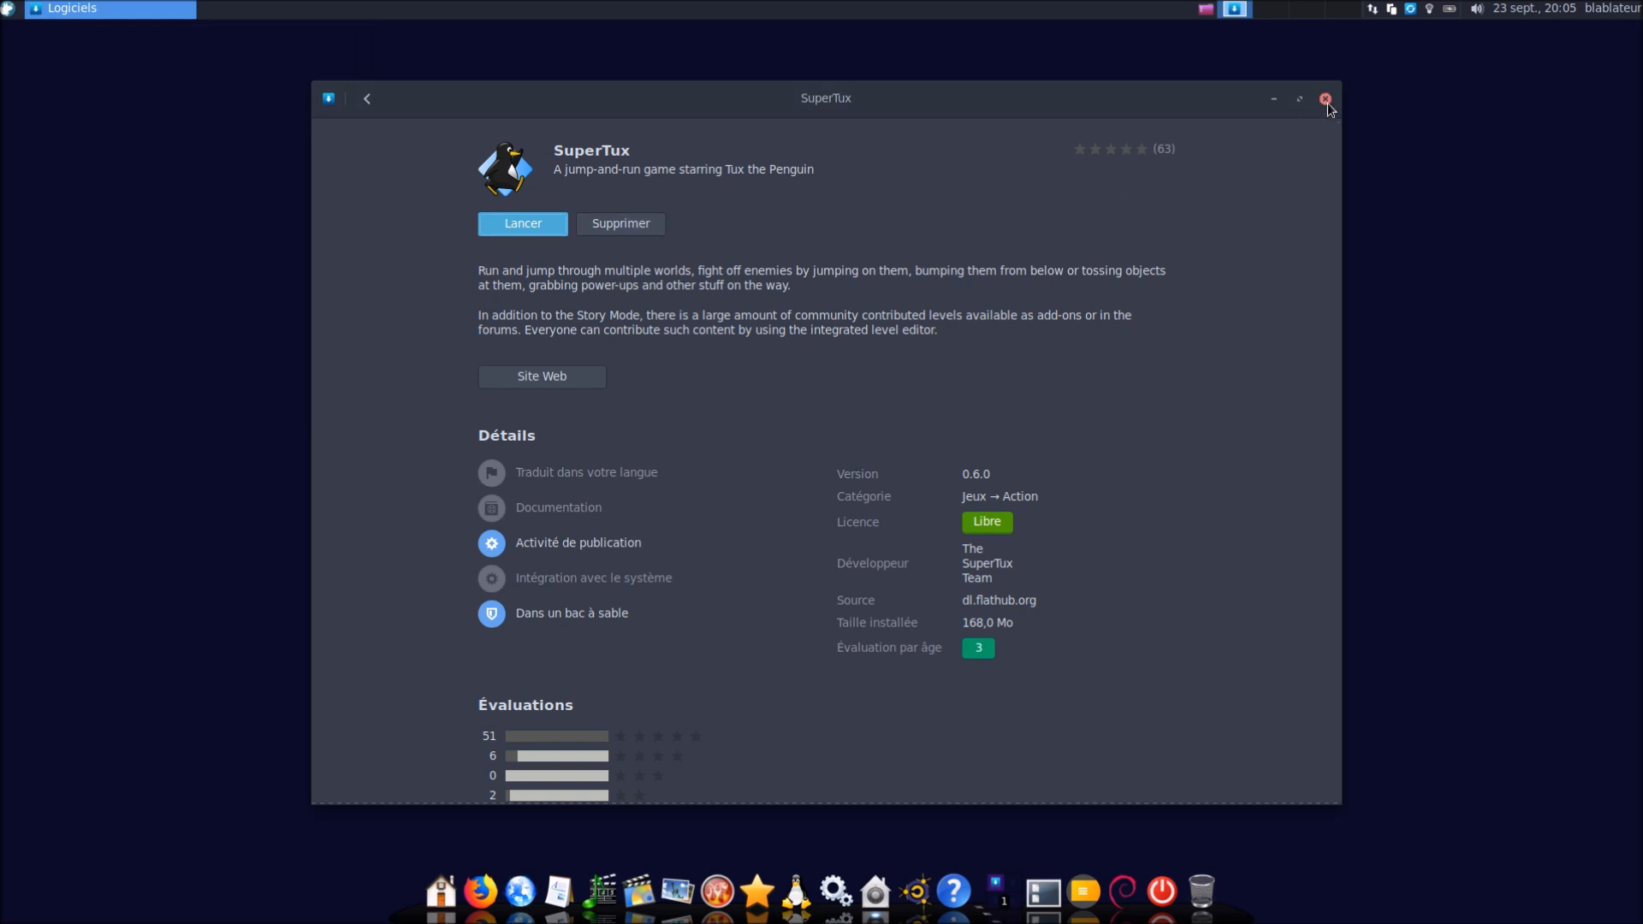
pyautogui.click(1325, 99)
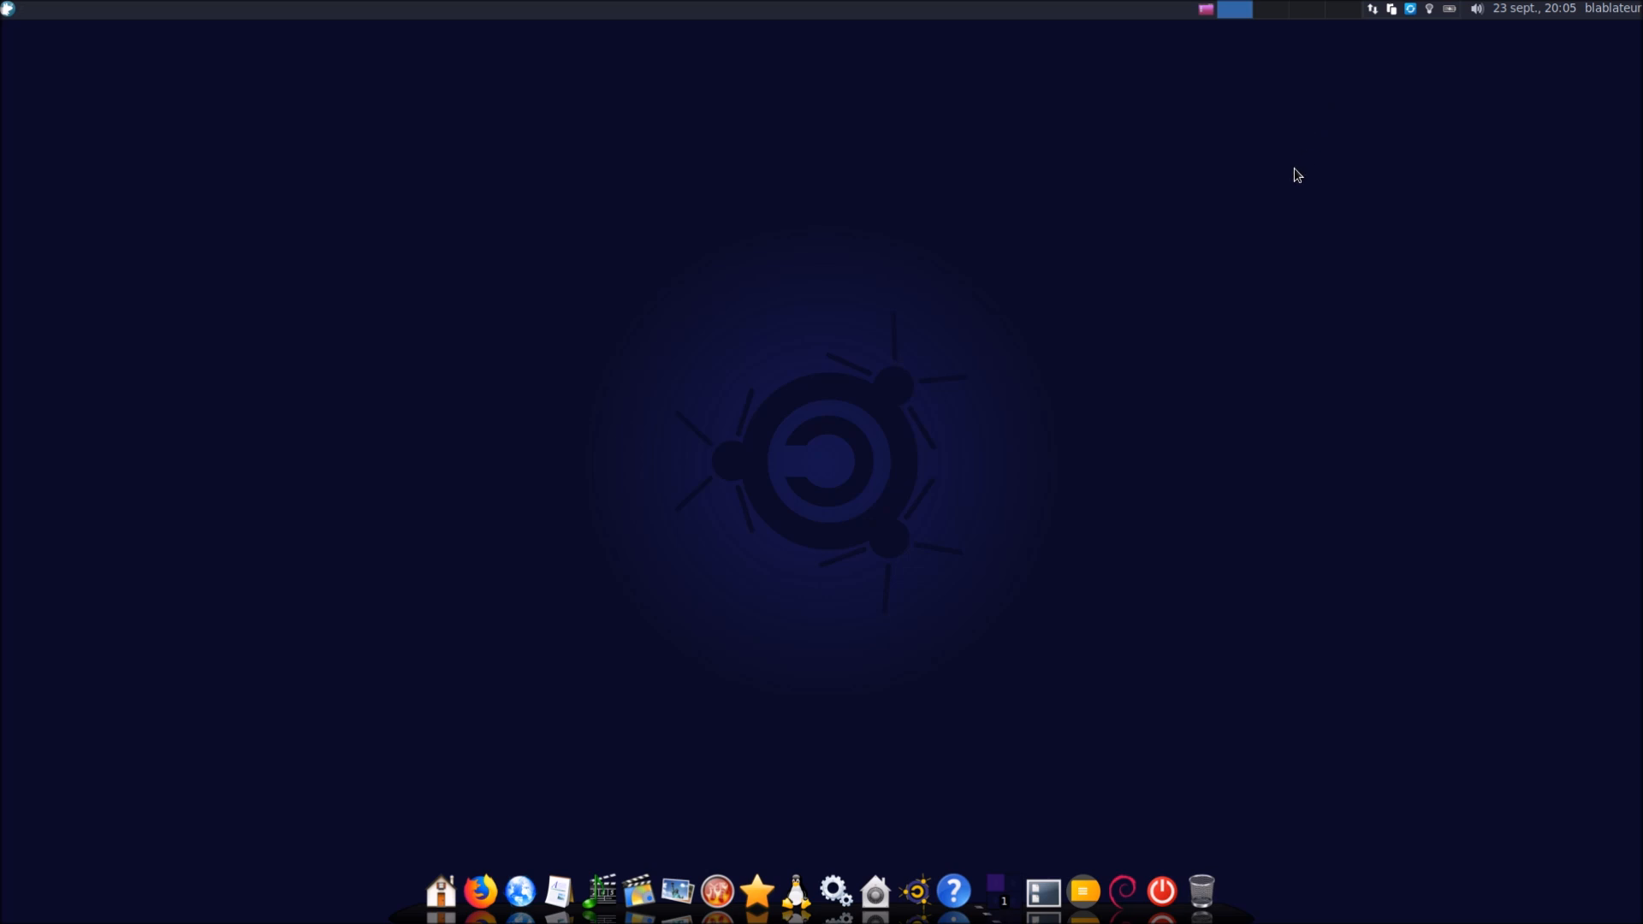
# Browse the Bureautique and Audio application stacks on the dock
pyautogui.click(9, 9)
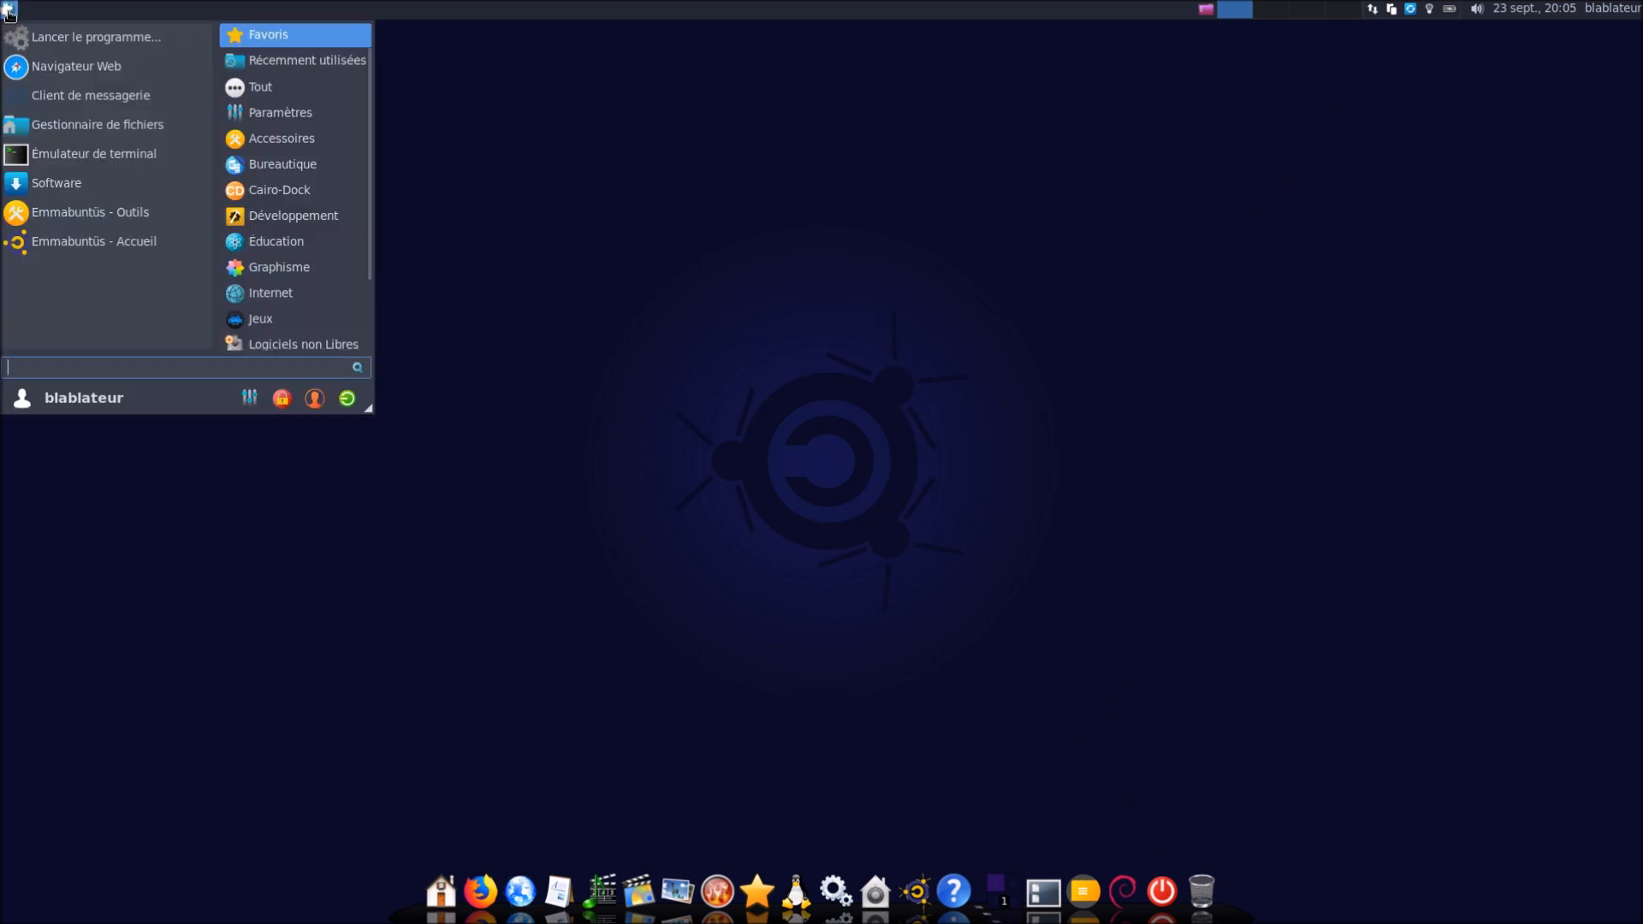
pyautogui.click(743, 347)
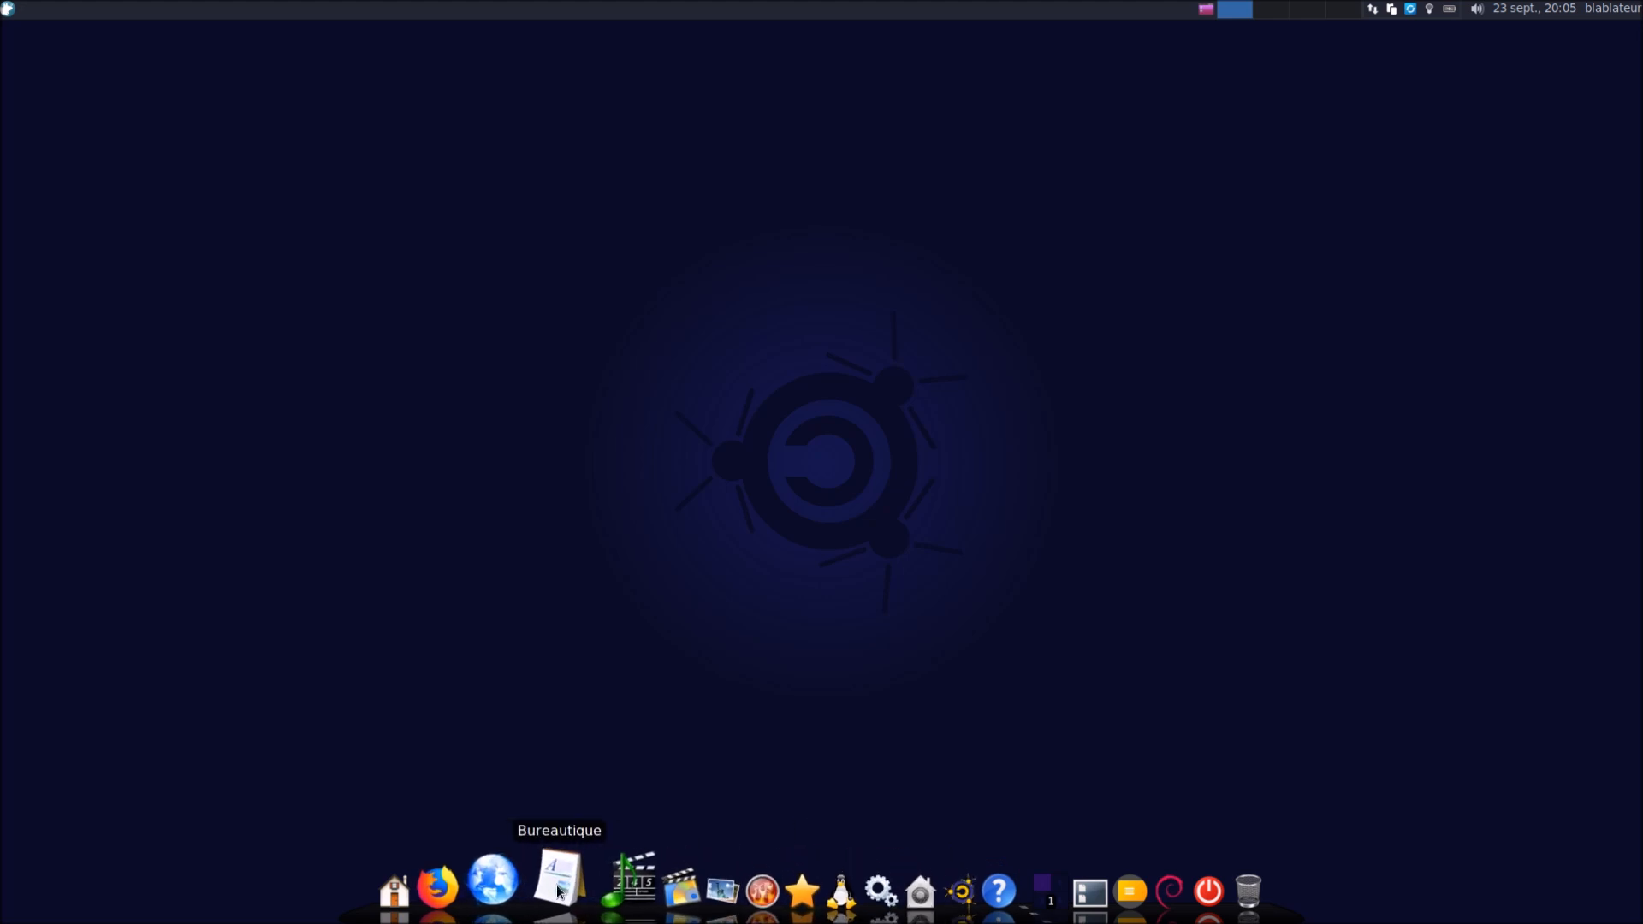
pyautogui.click(557, 877)
pyautogui.click(597, 892)
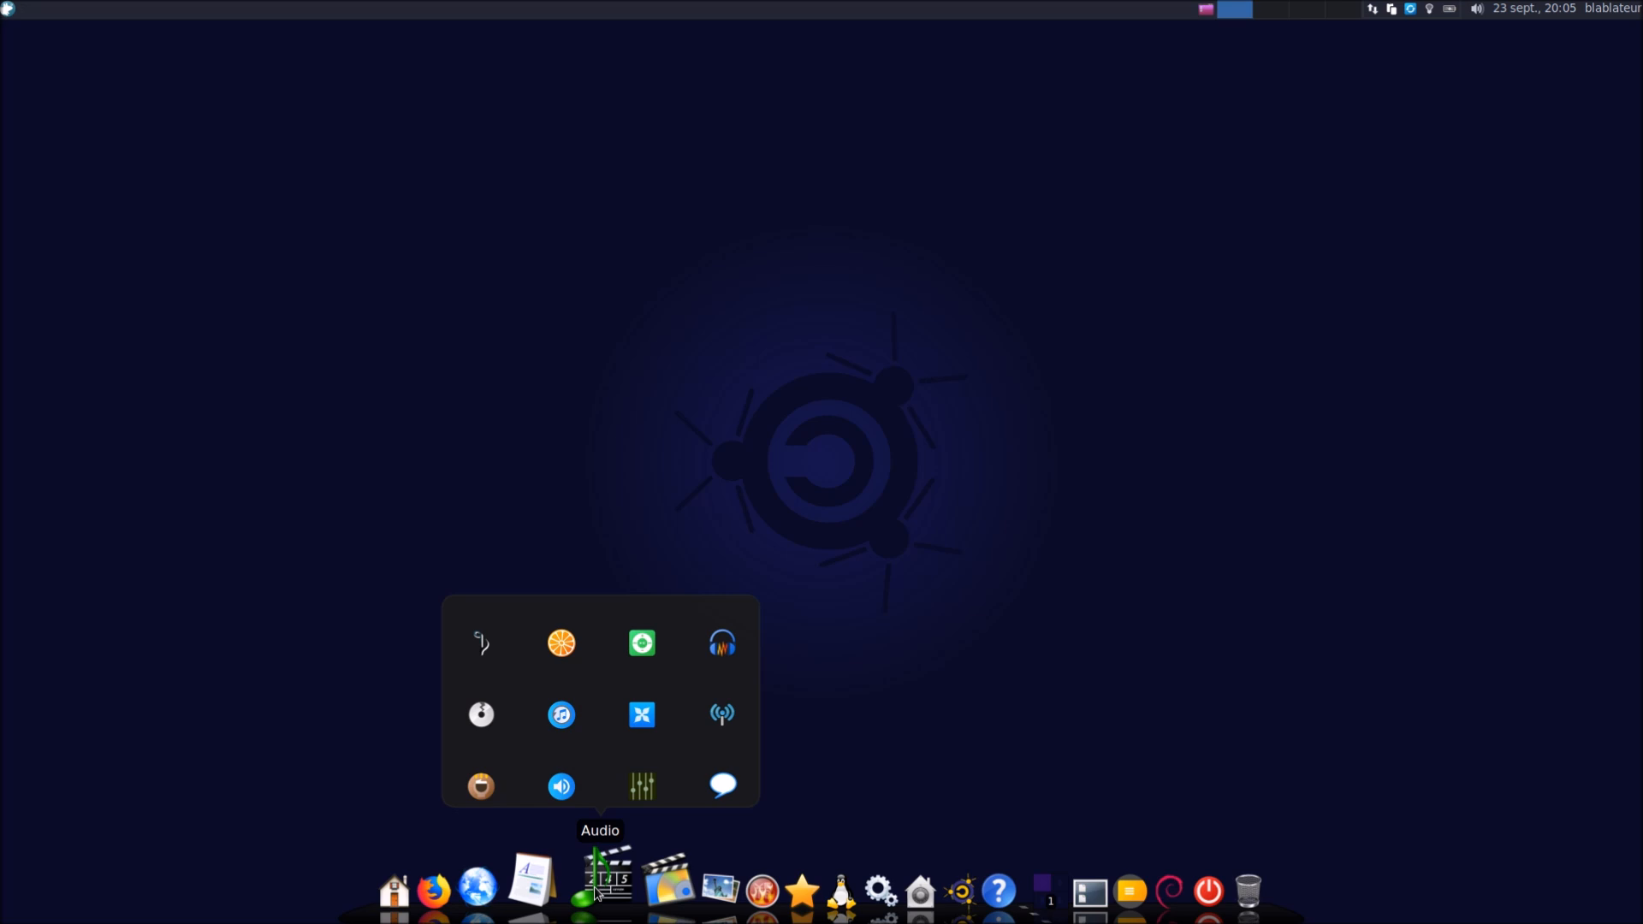
# Log out of the session by choosing Déconnexion from the Whisker menu
pyautogui.click(7, 10)
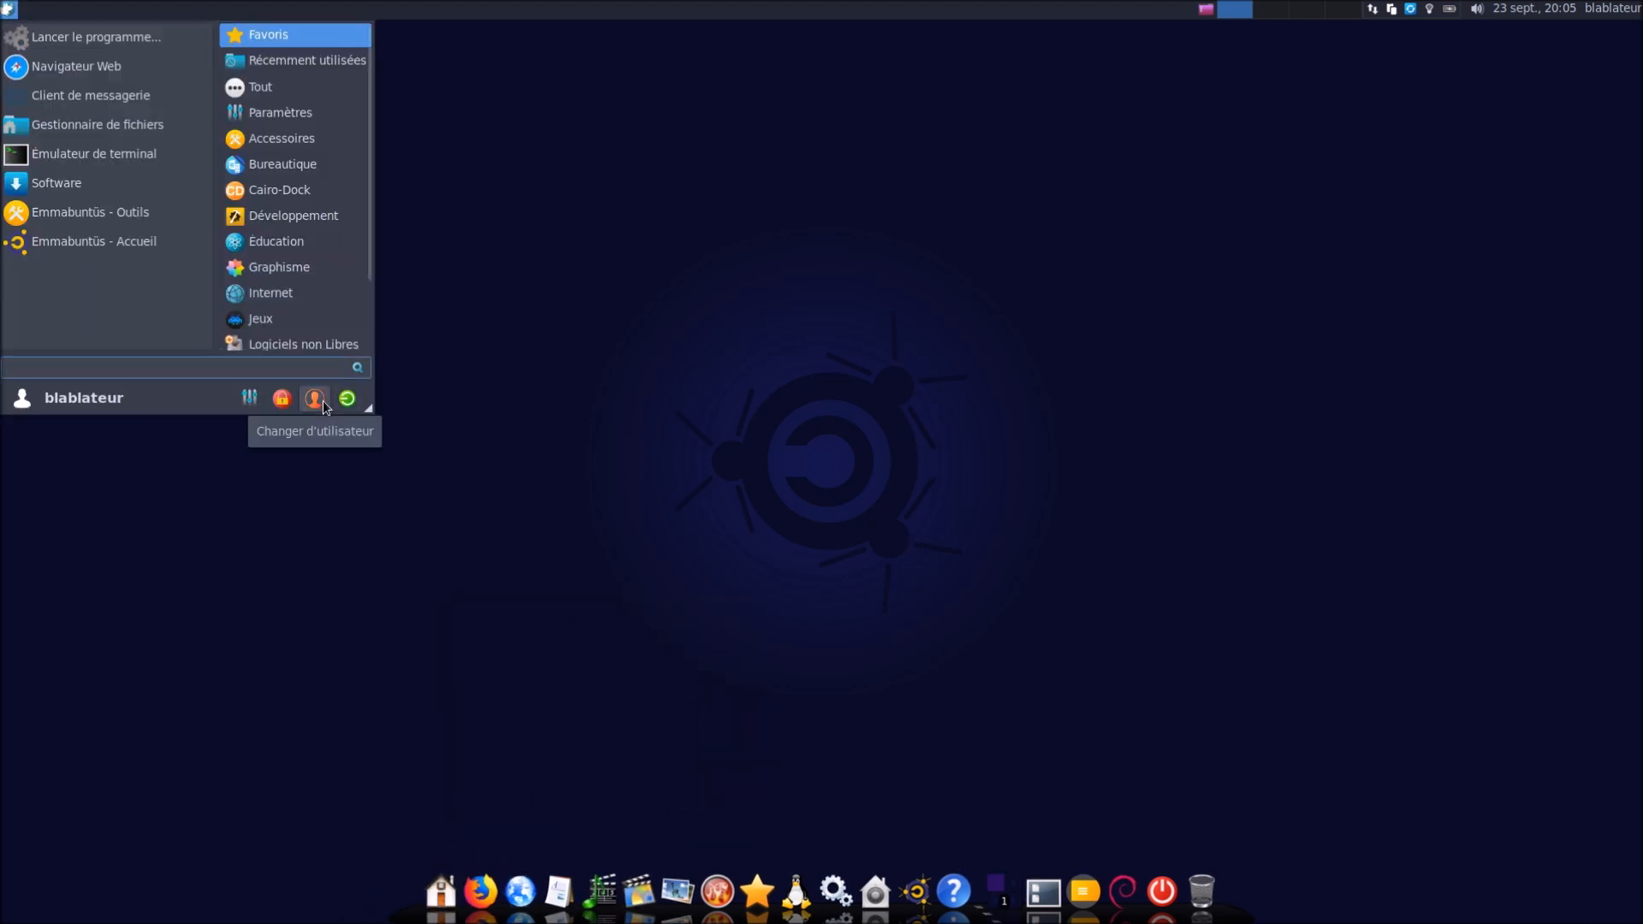
pyautogui.click(345, 405)
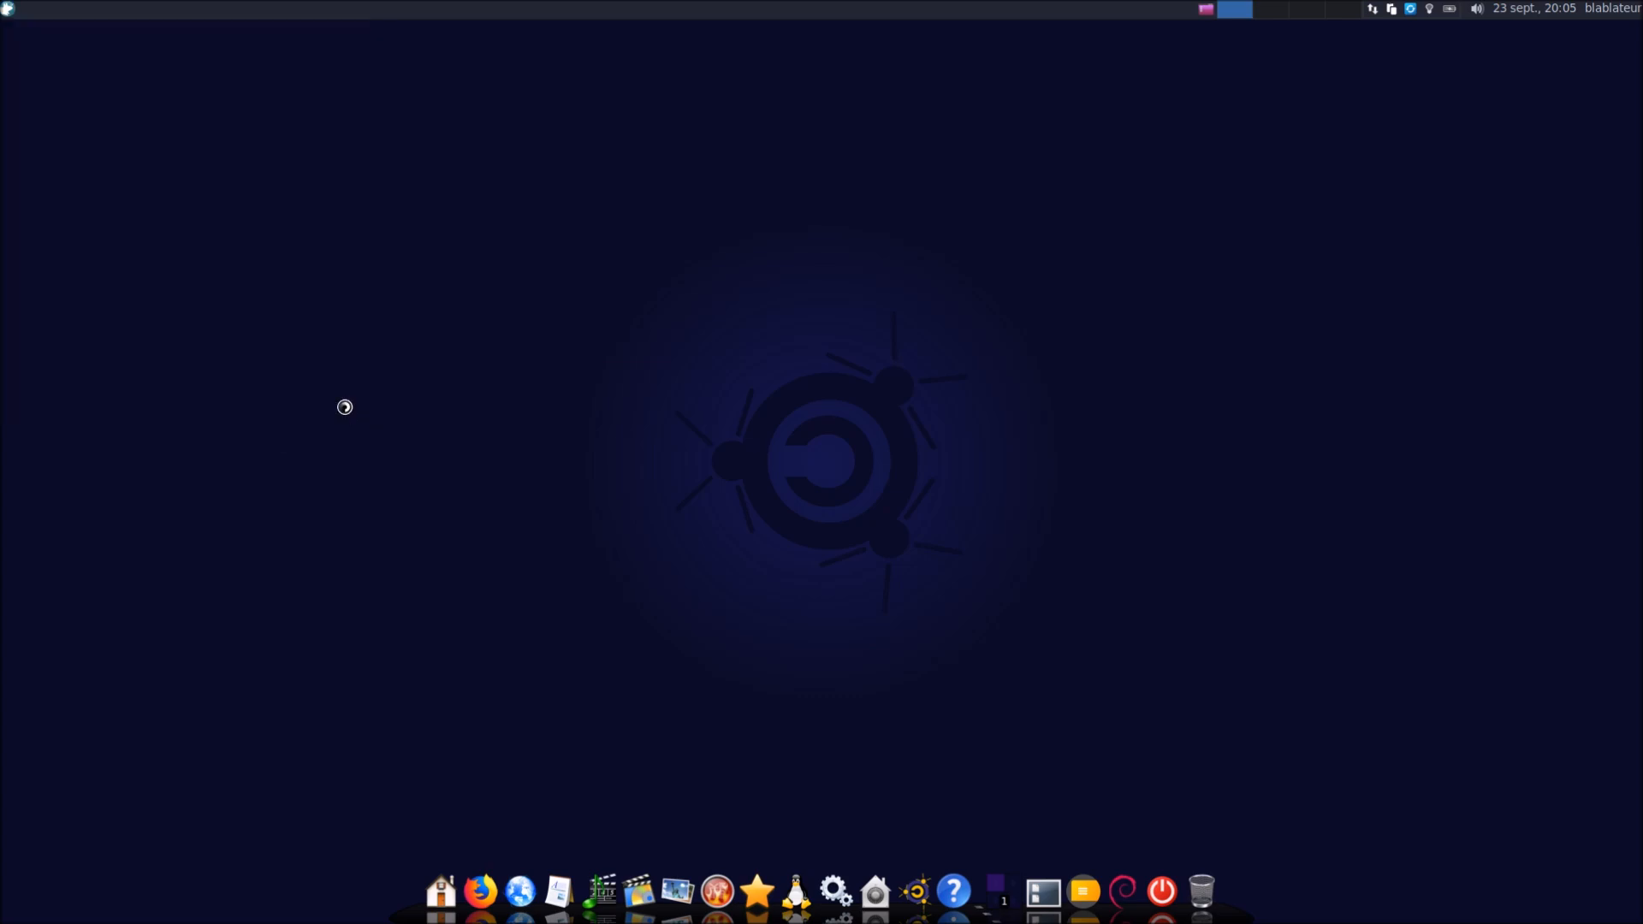
pyautogui.click(732, 410)
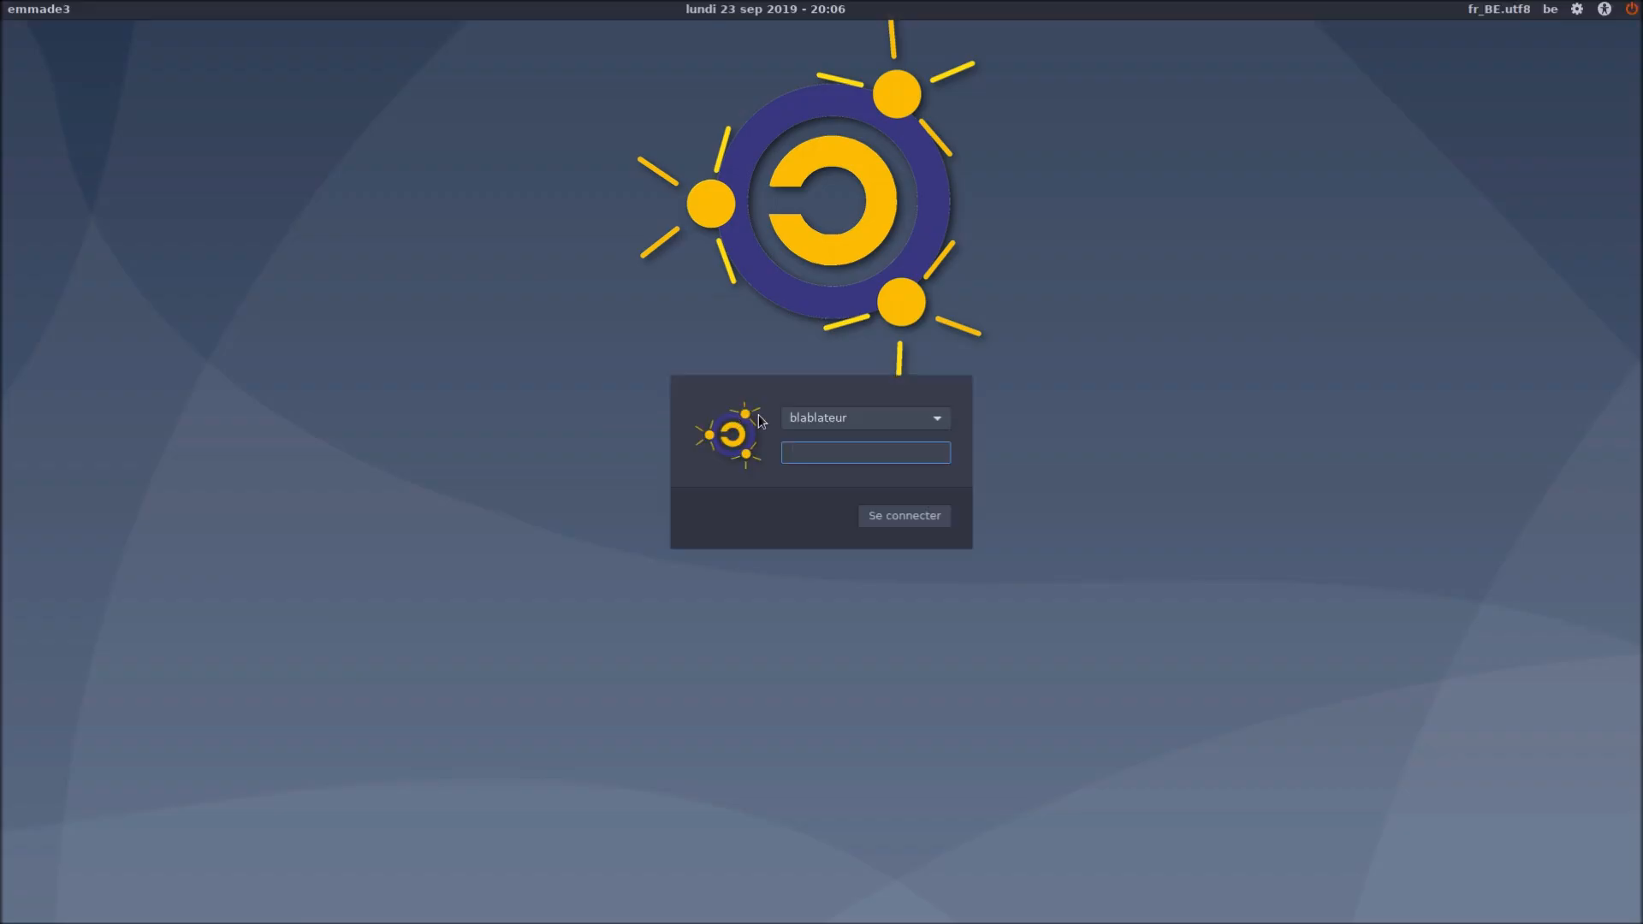
# Choose the LXDE session at the login screen and submit the password to log in
pyautogui.click(1577, 10)
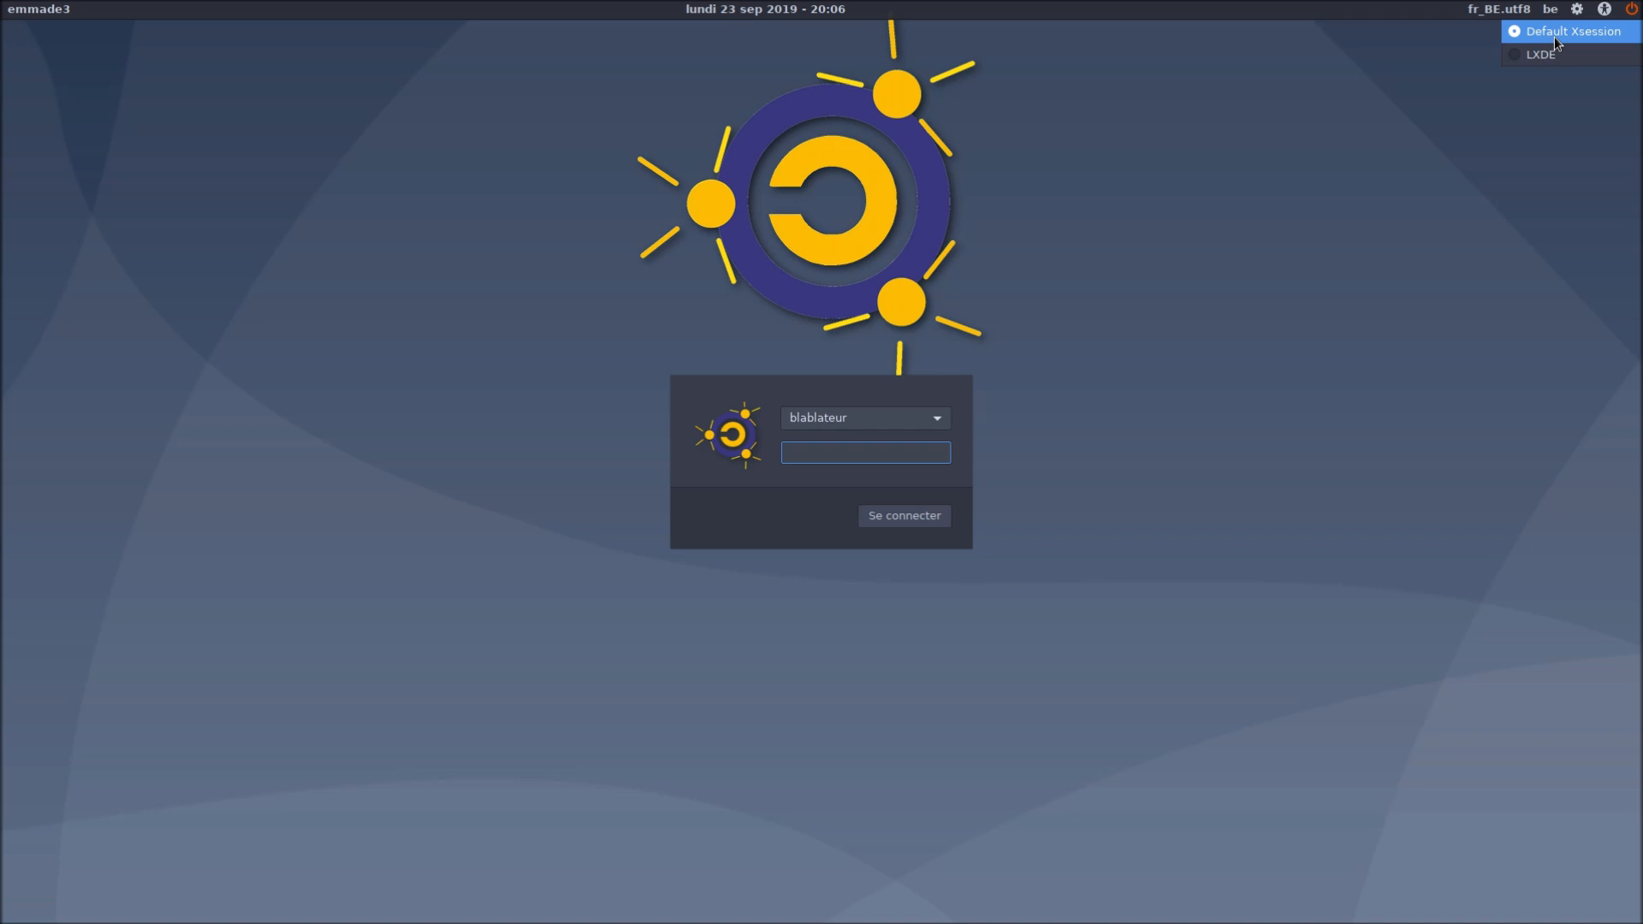
pyautogui.click(1543, 60)
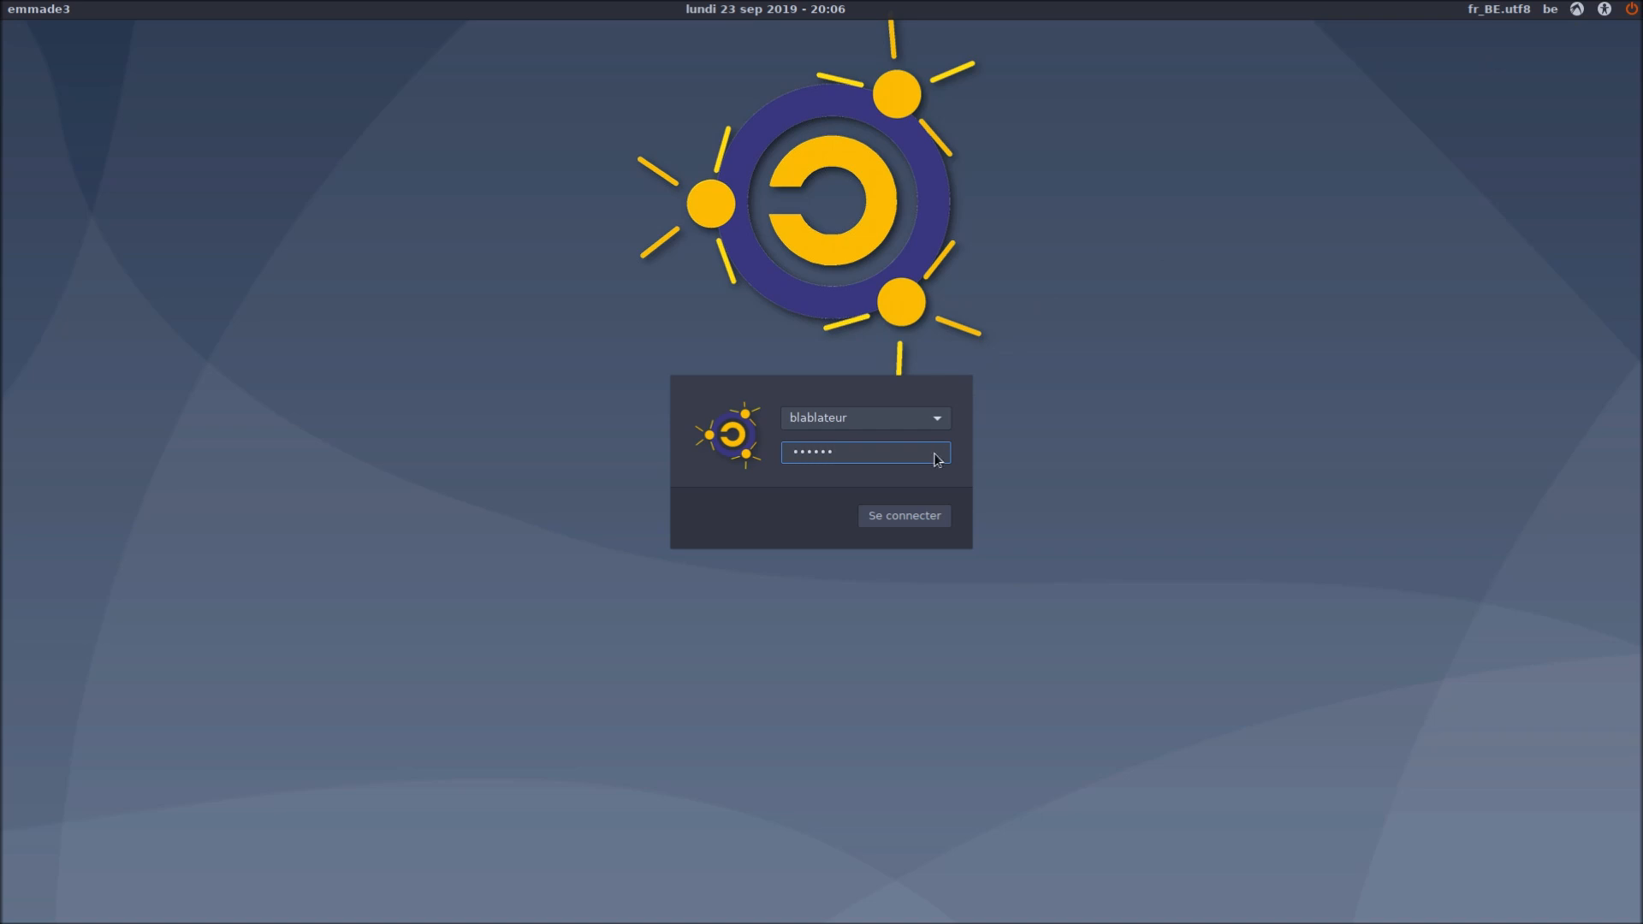
pyautogui.press('Return')
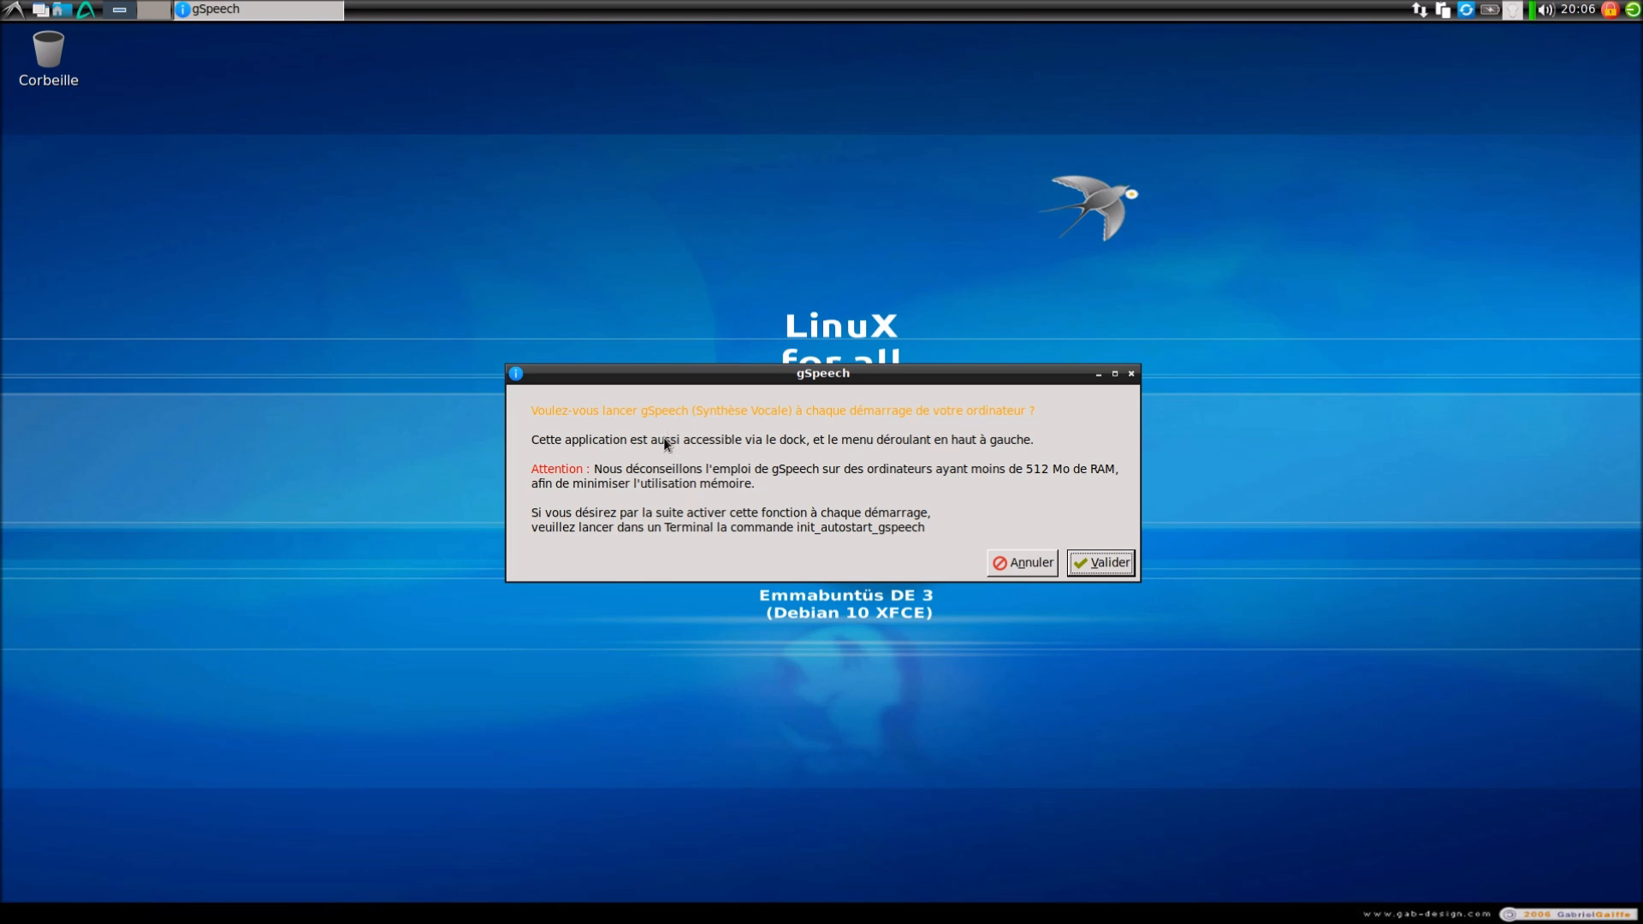
# Decline launching gSpeech at every startup, then log out of LXDE via Déconnexion
pyautogui.click(1037, 568)
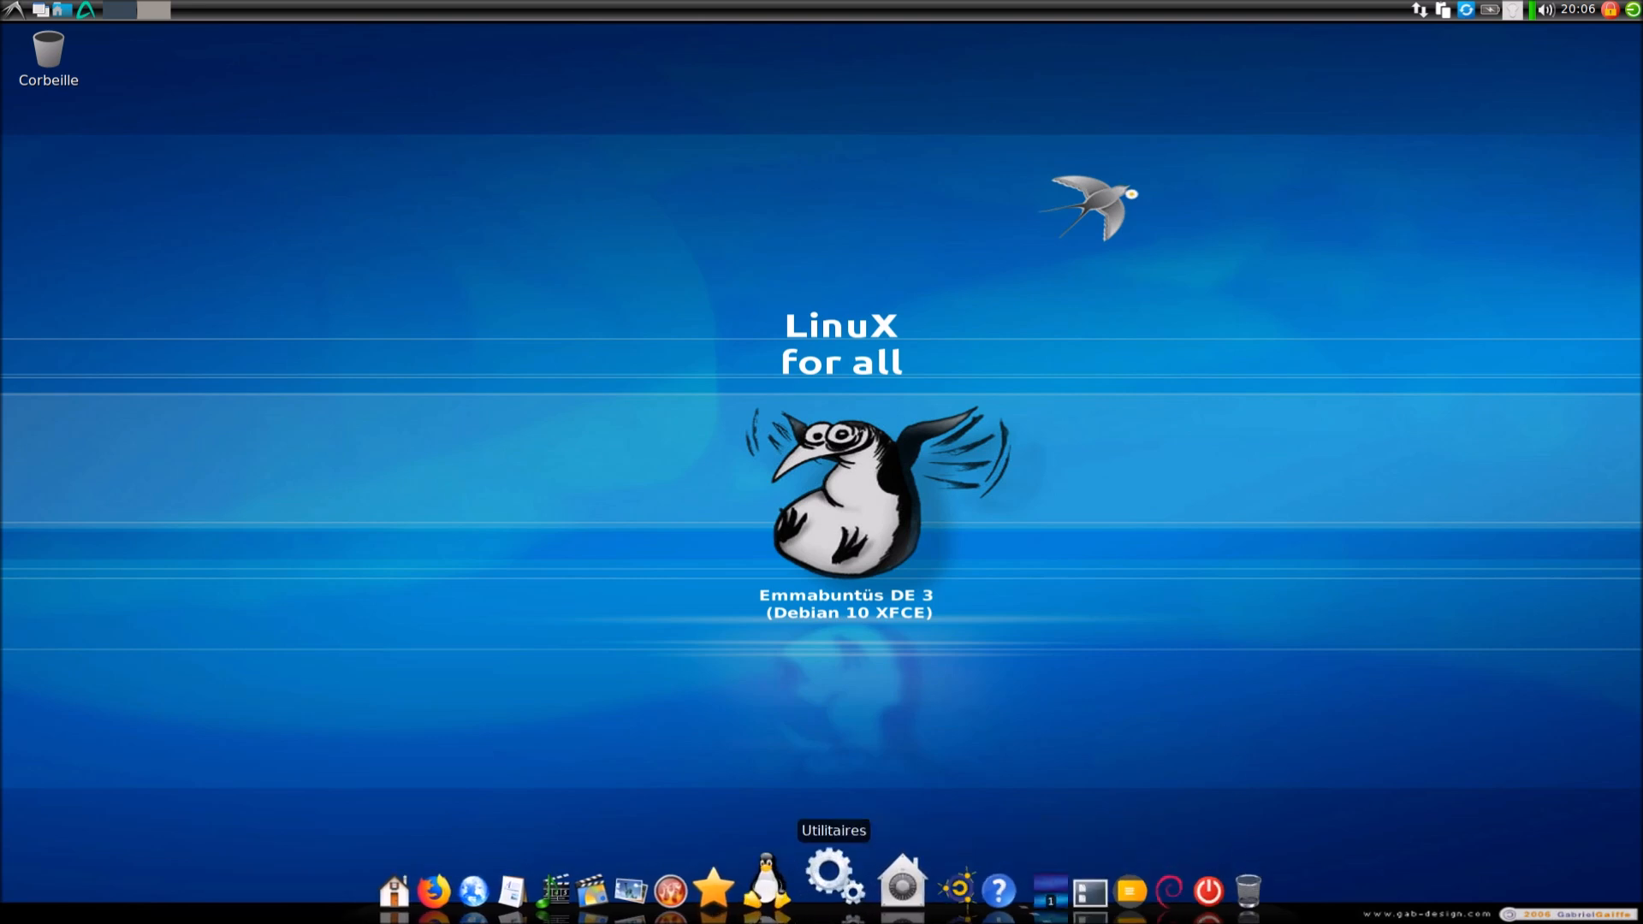
pyautogui.click(14, 10)
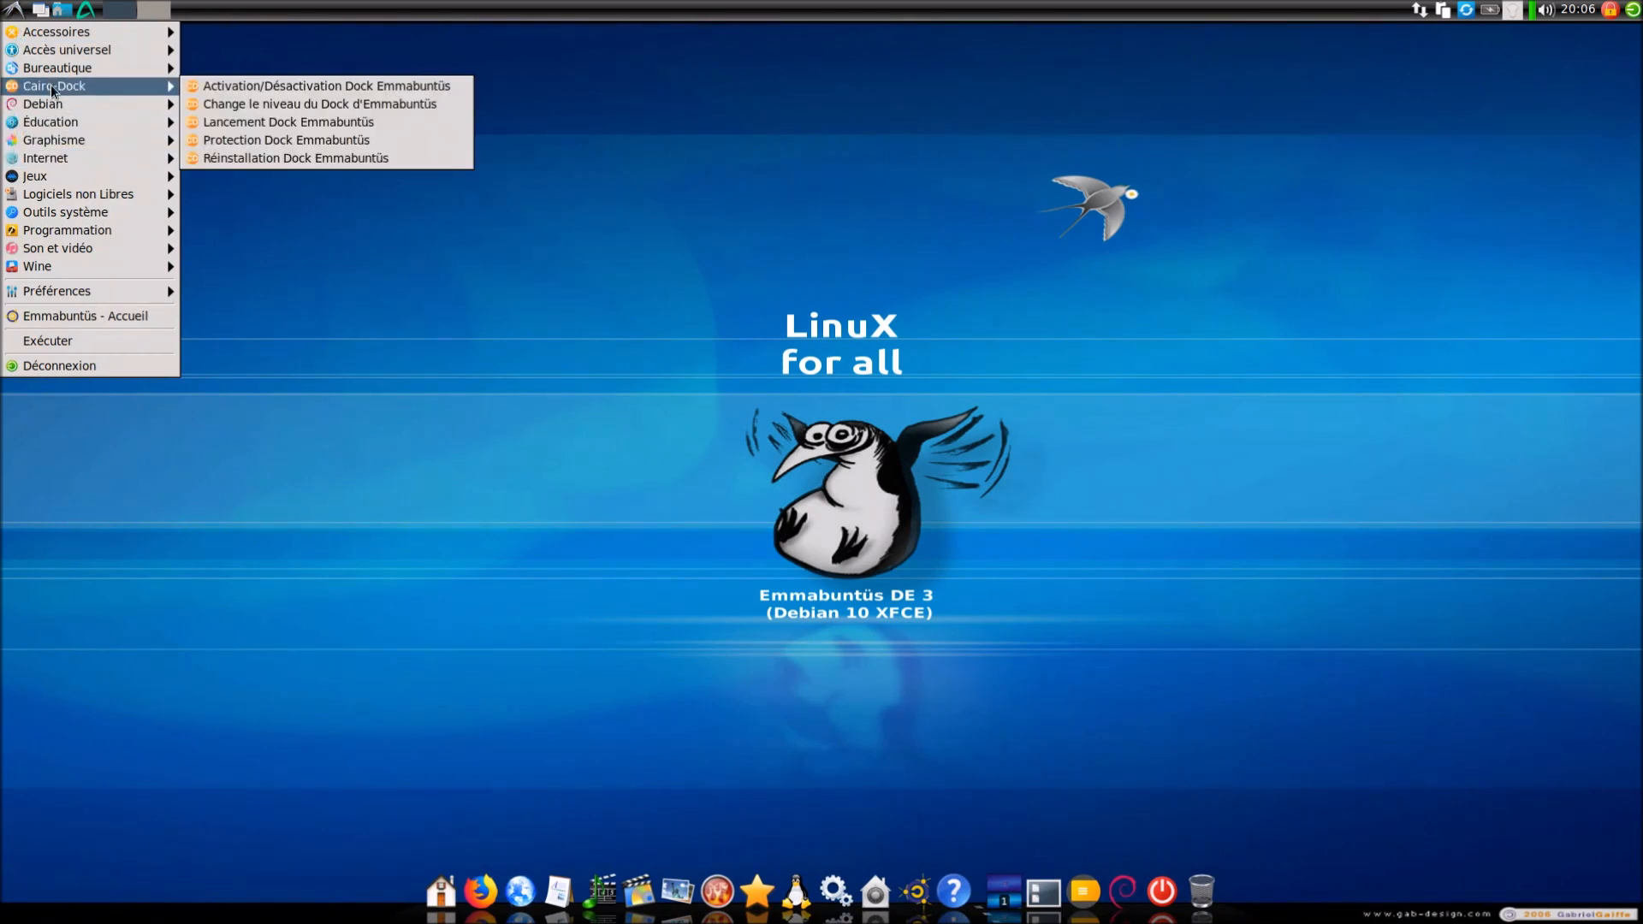
pyautogui.moveTo(89, 41)
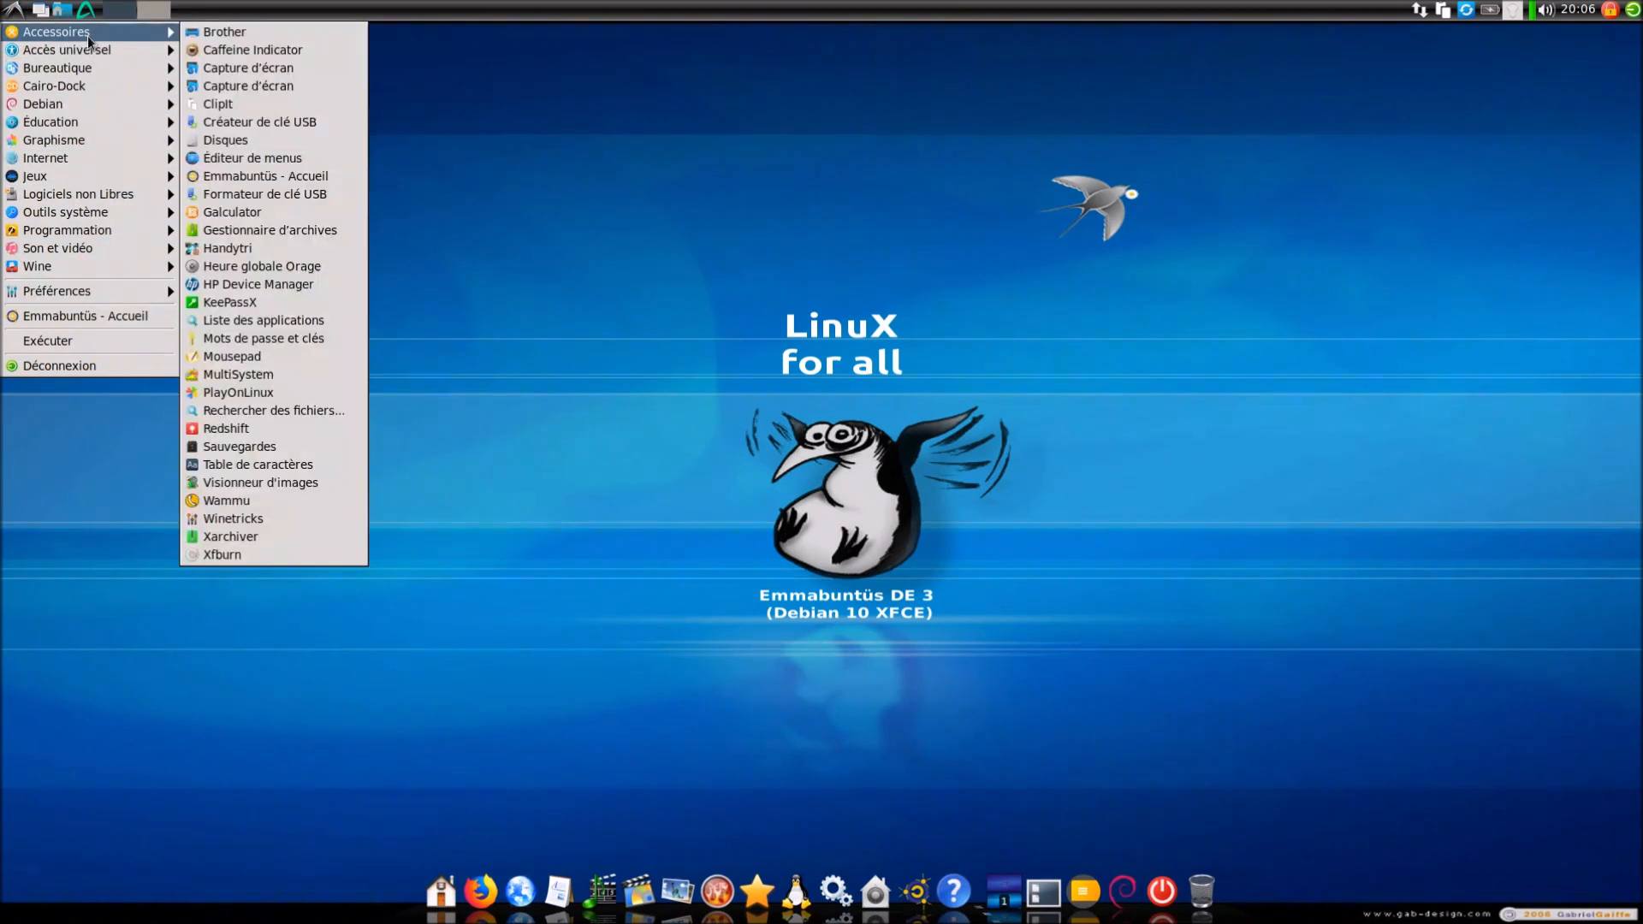
pyautogui.click(620, 300)
pyautogui.click(1631, 10)
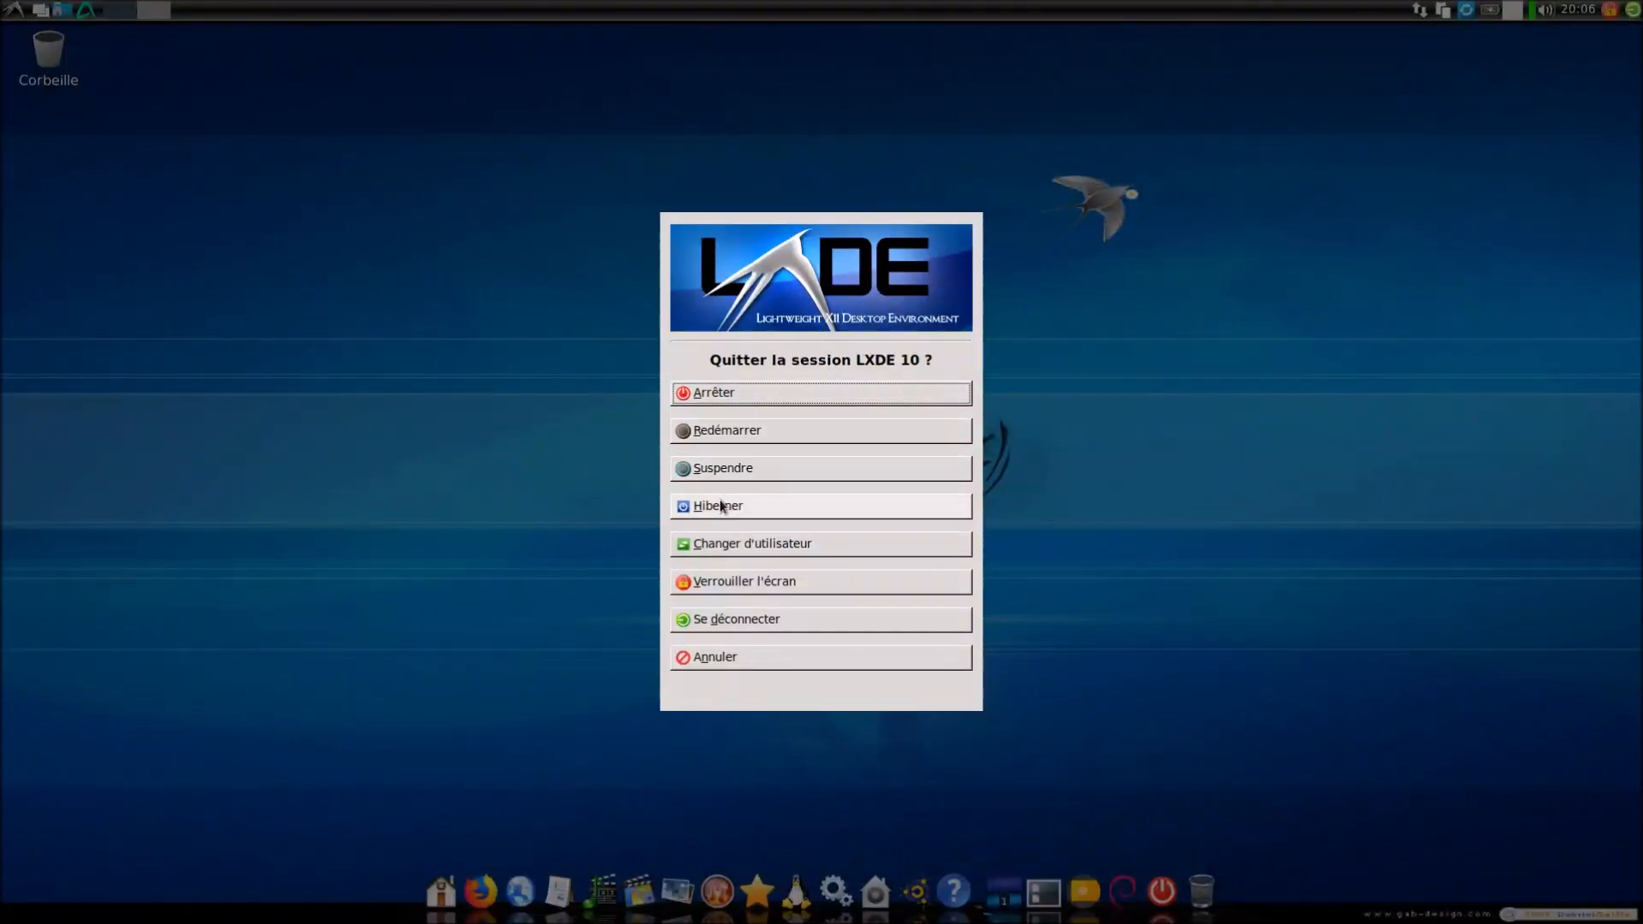
pyautogui.click(717, 619)
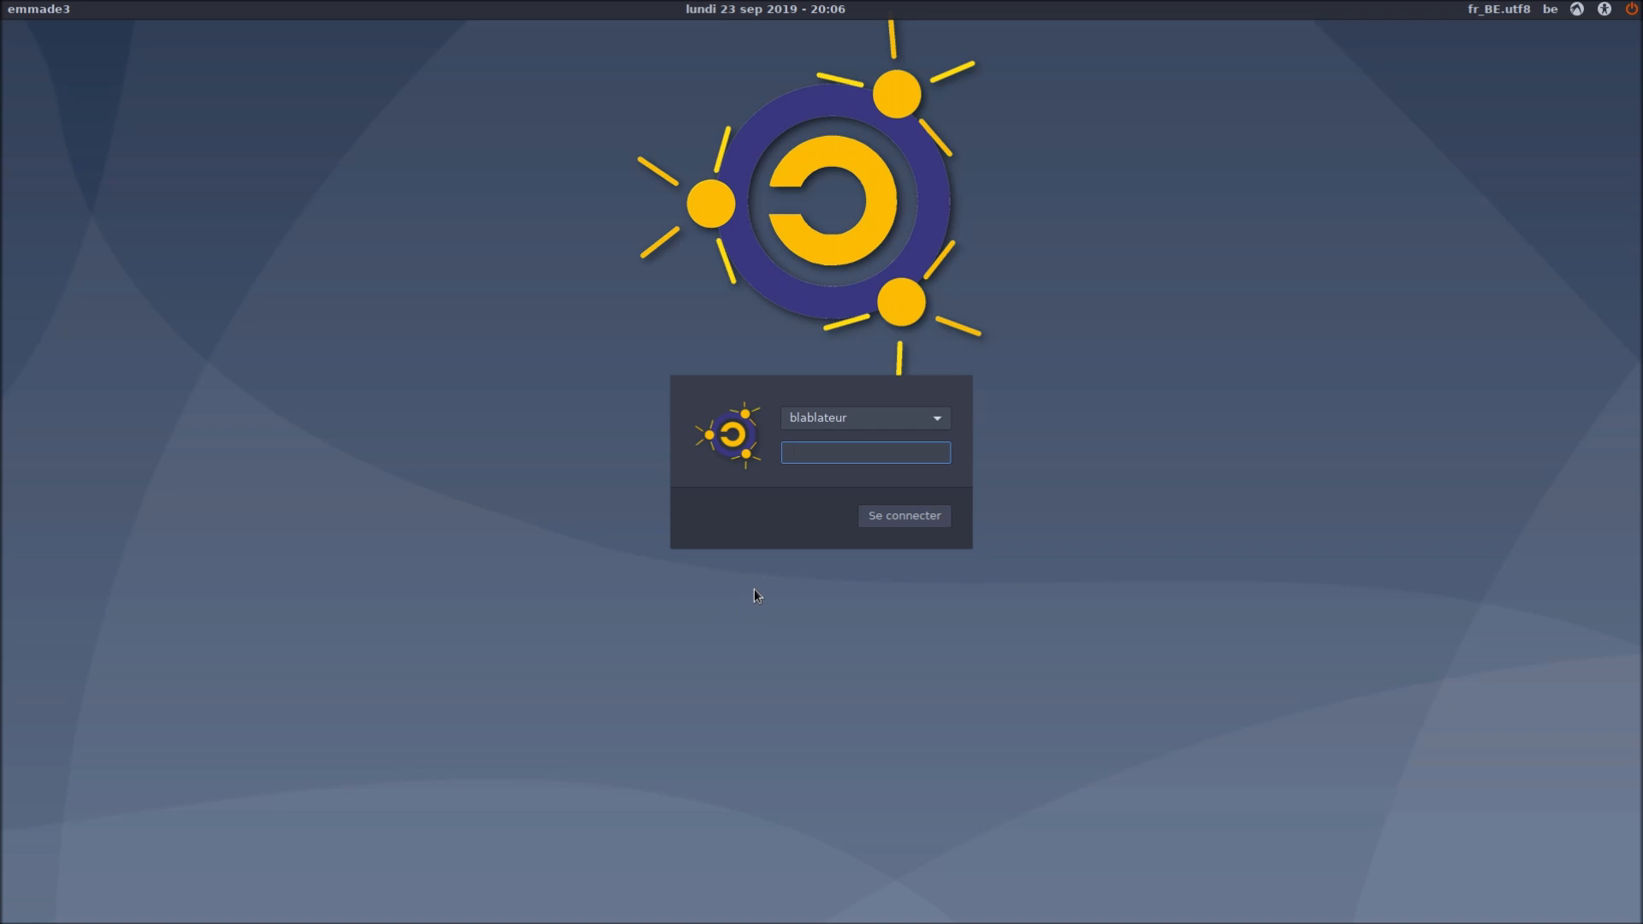
# Log in under Default Xsession and search the applications menu for 'emm'
pyautogui.click(1577, 10)
pyautogui.click(1579, 30)
pyautogui.press('Return')
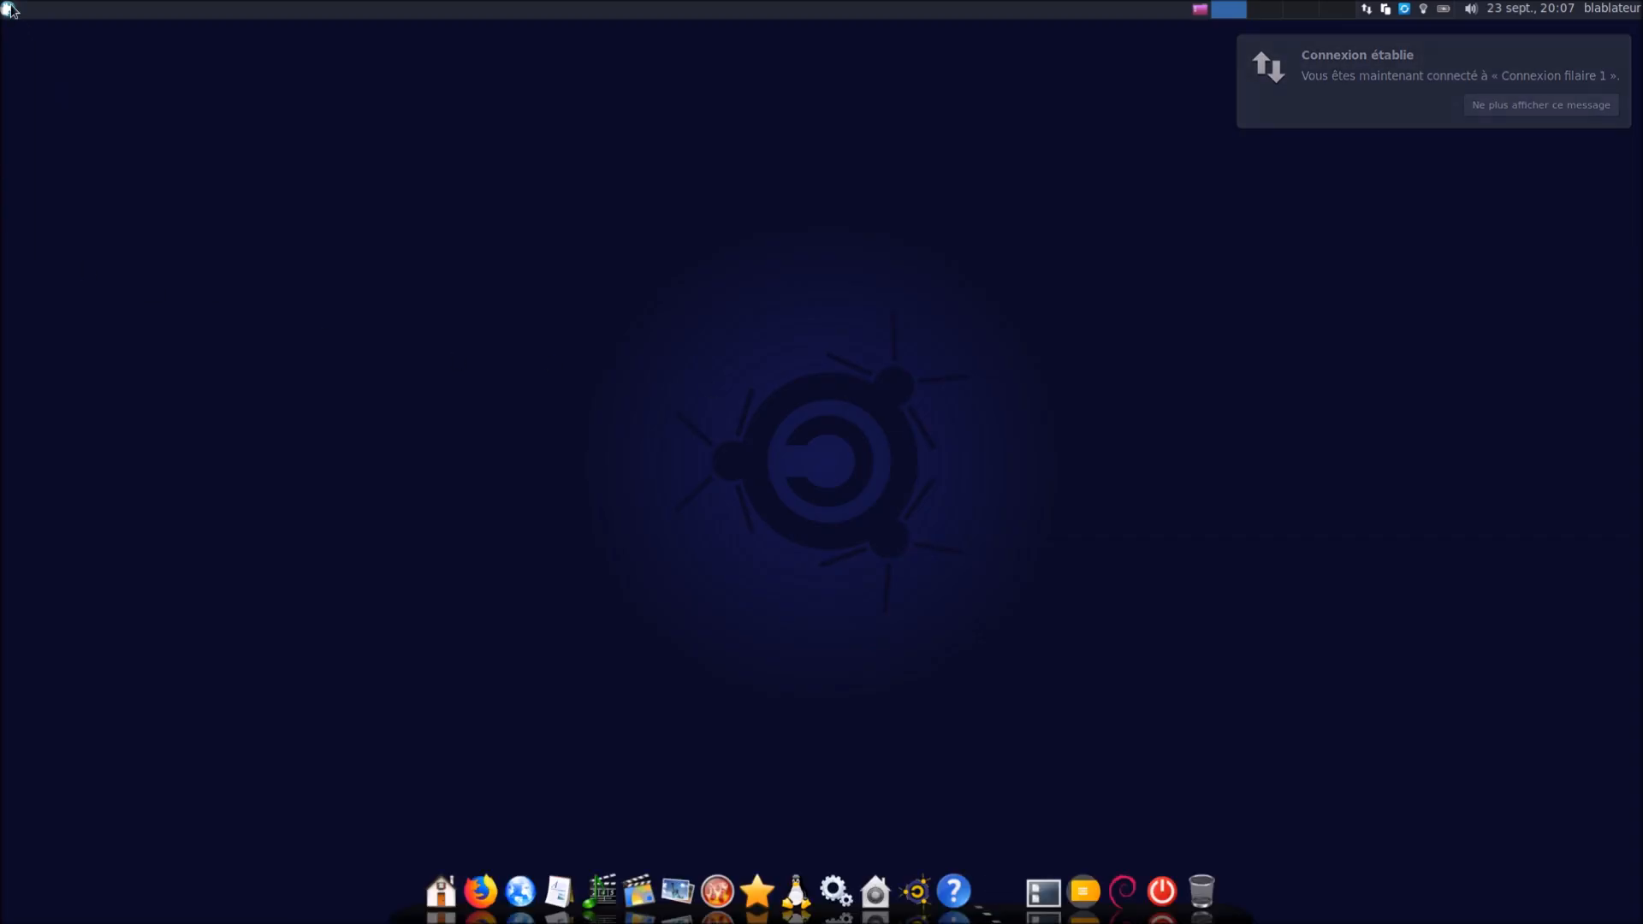
pyautogui.click(8, 9)
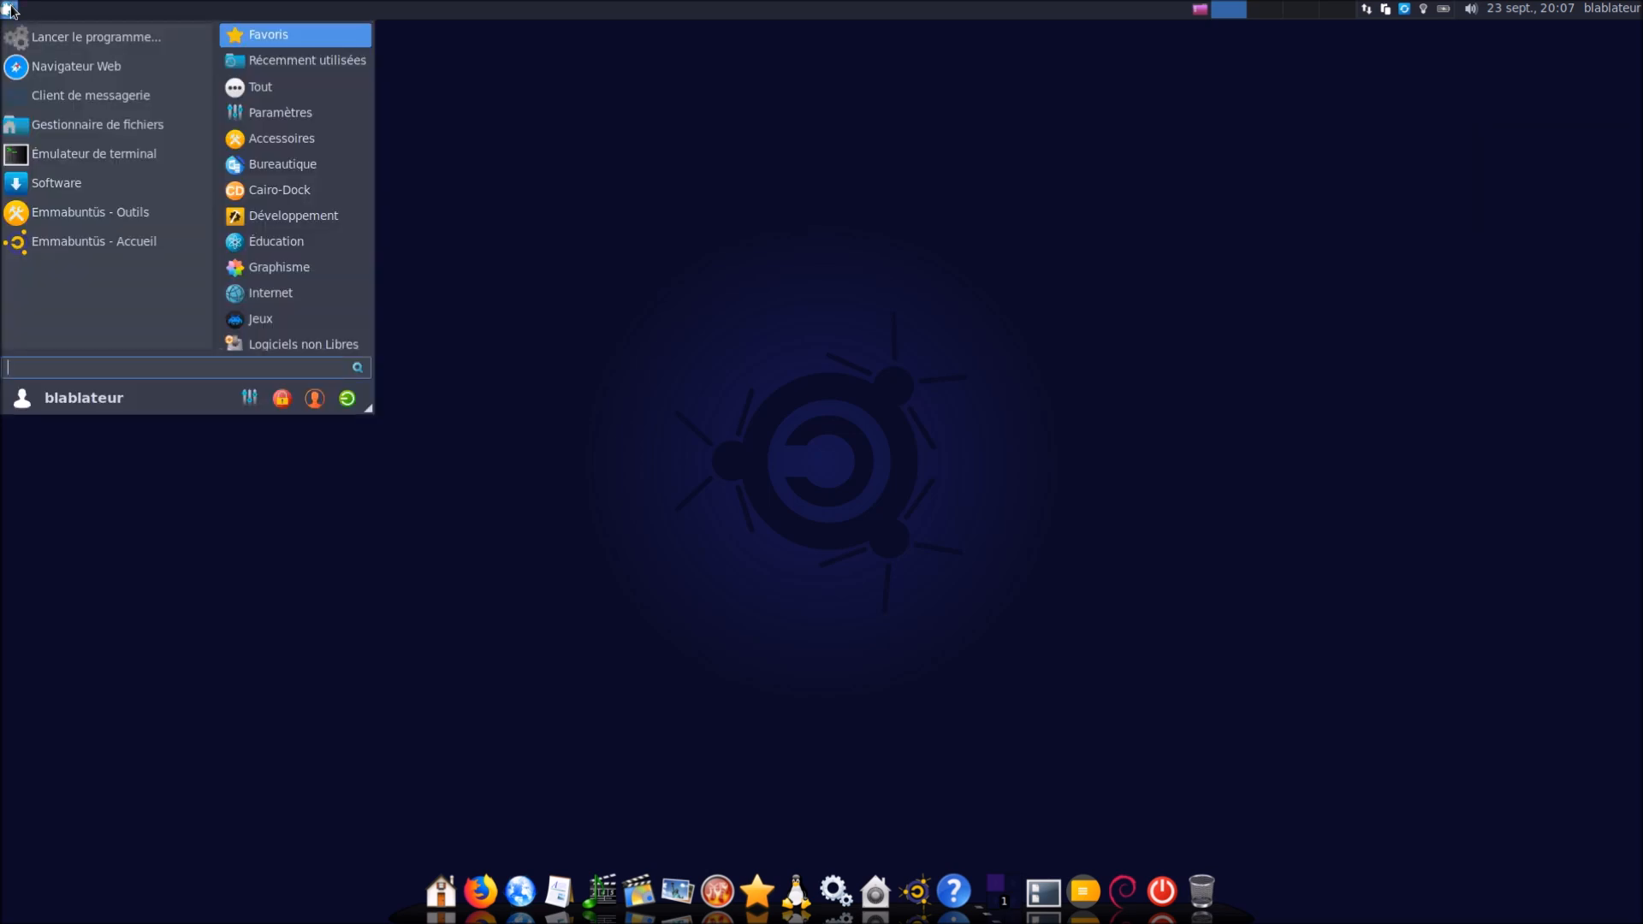
pyautogui.write('emm')
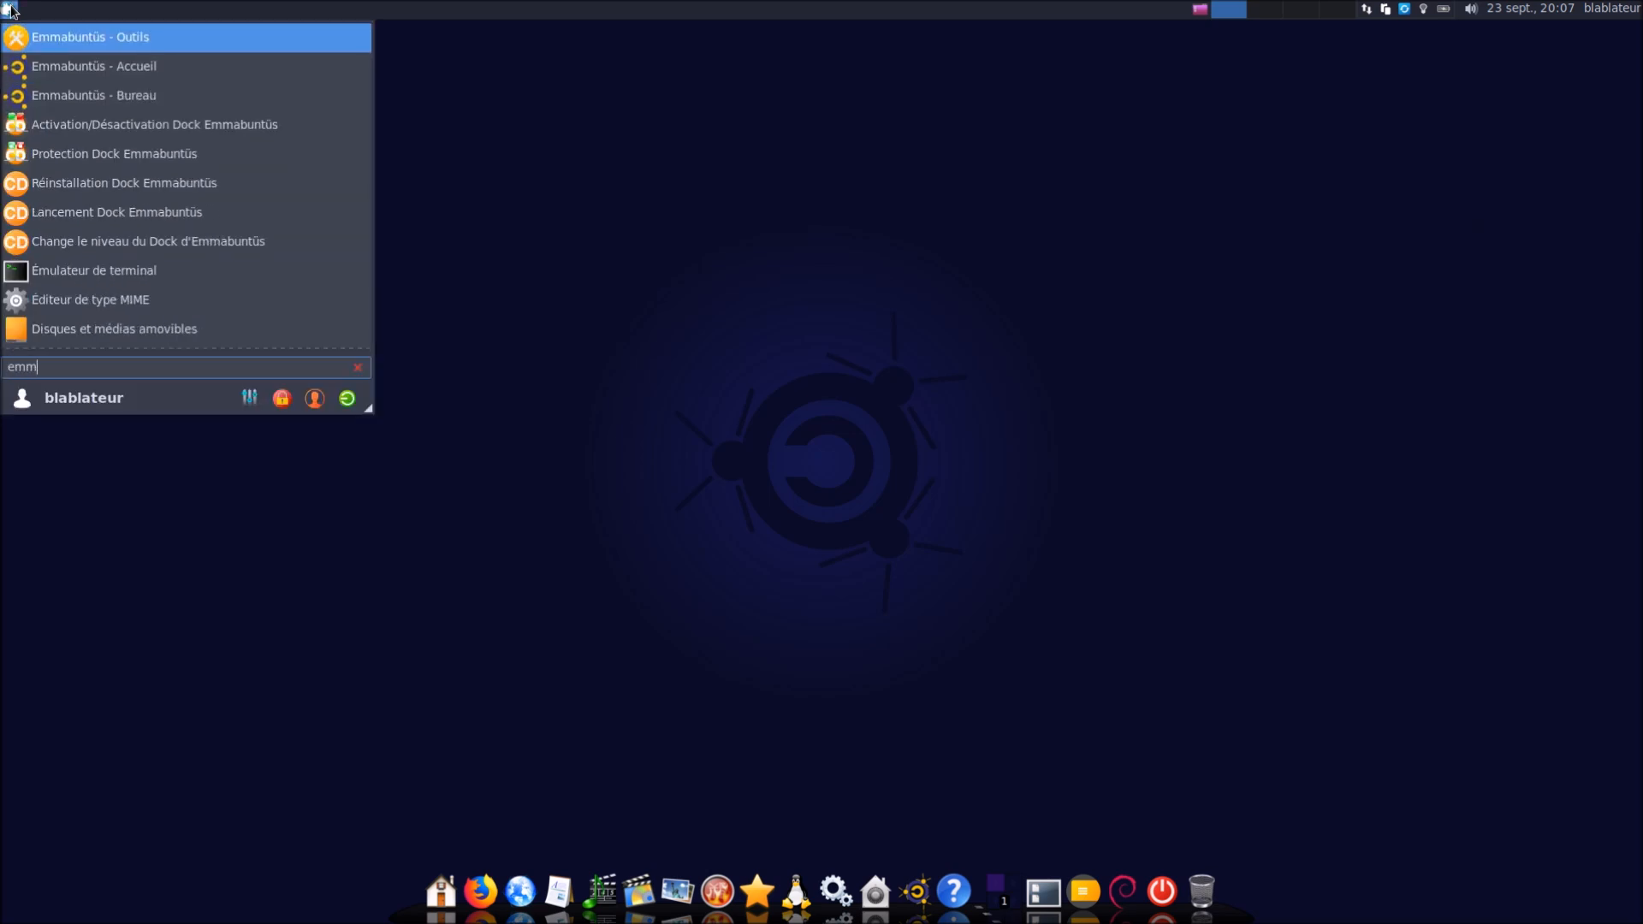
# Turn the Emmabuntüs dock off with Activation/Désactivation Dock, authenticating with the password
pyautogui.click(170, 128)
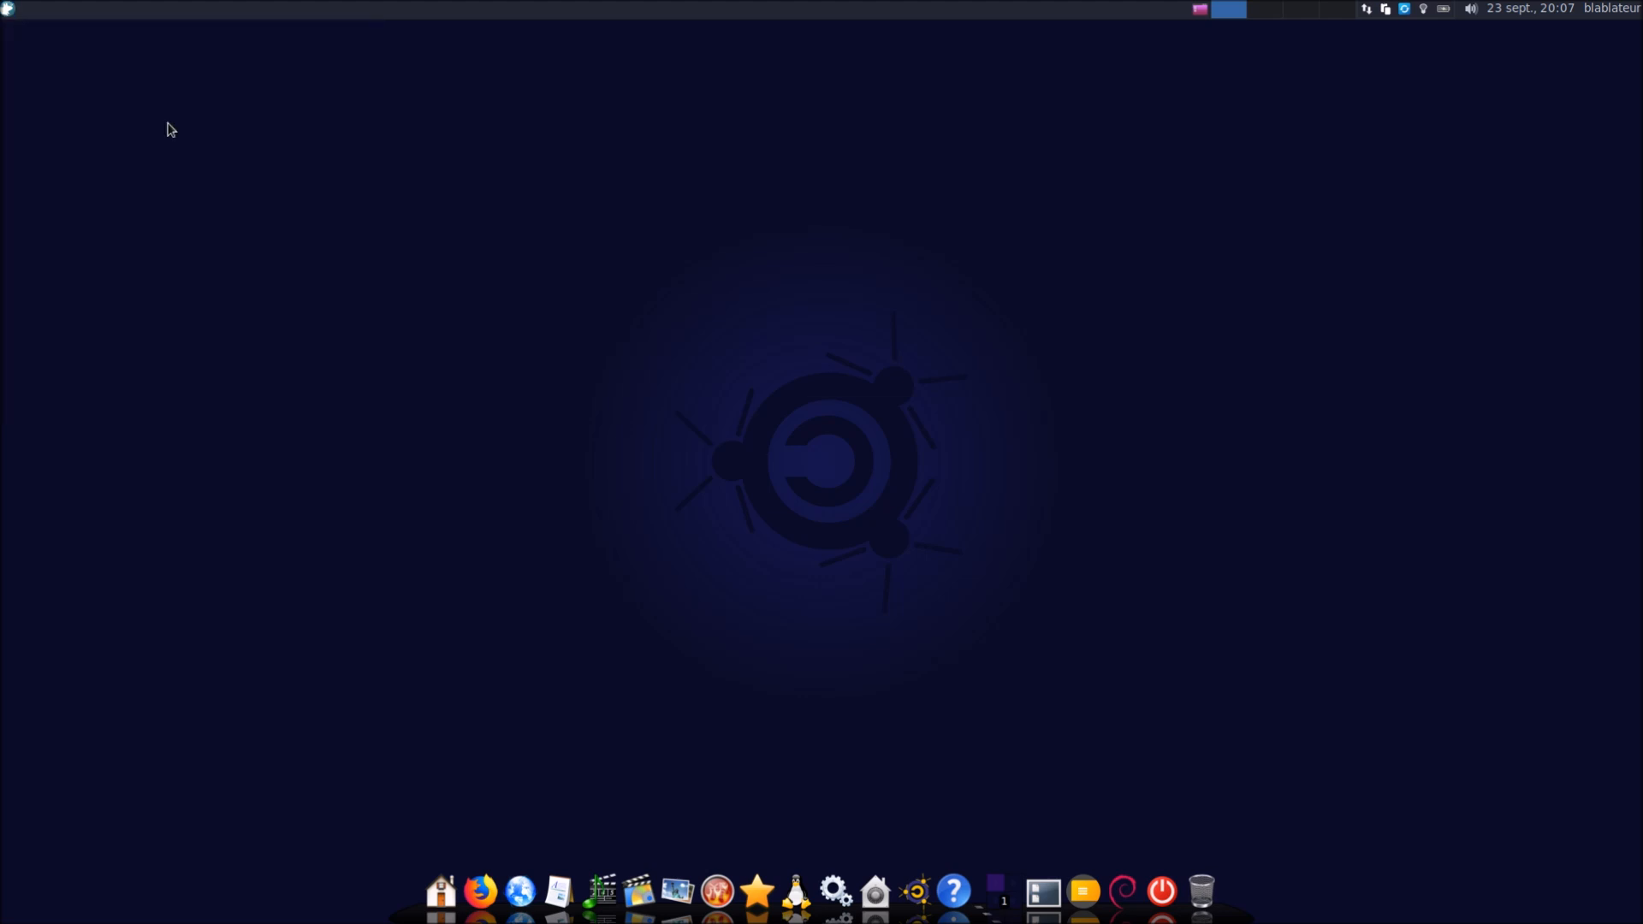
pyautogui.click(987, 505)
pyautogui.write('•')
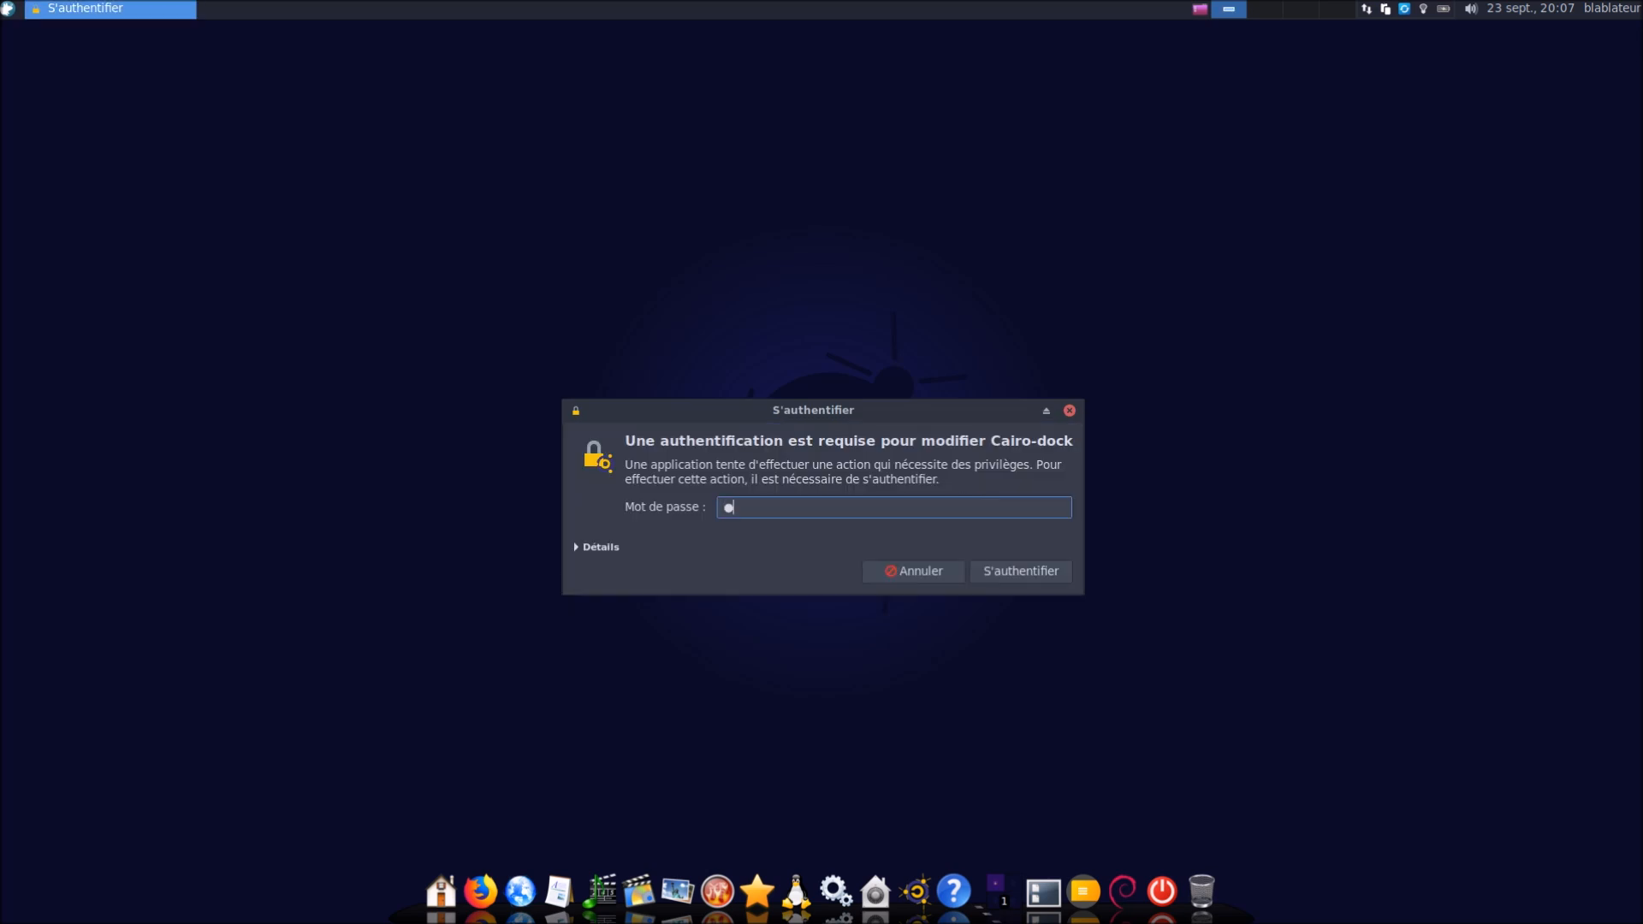
pyautogui.write('•••••')
pyautogui.press('Return')
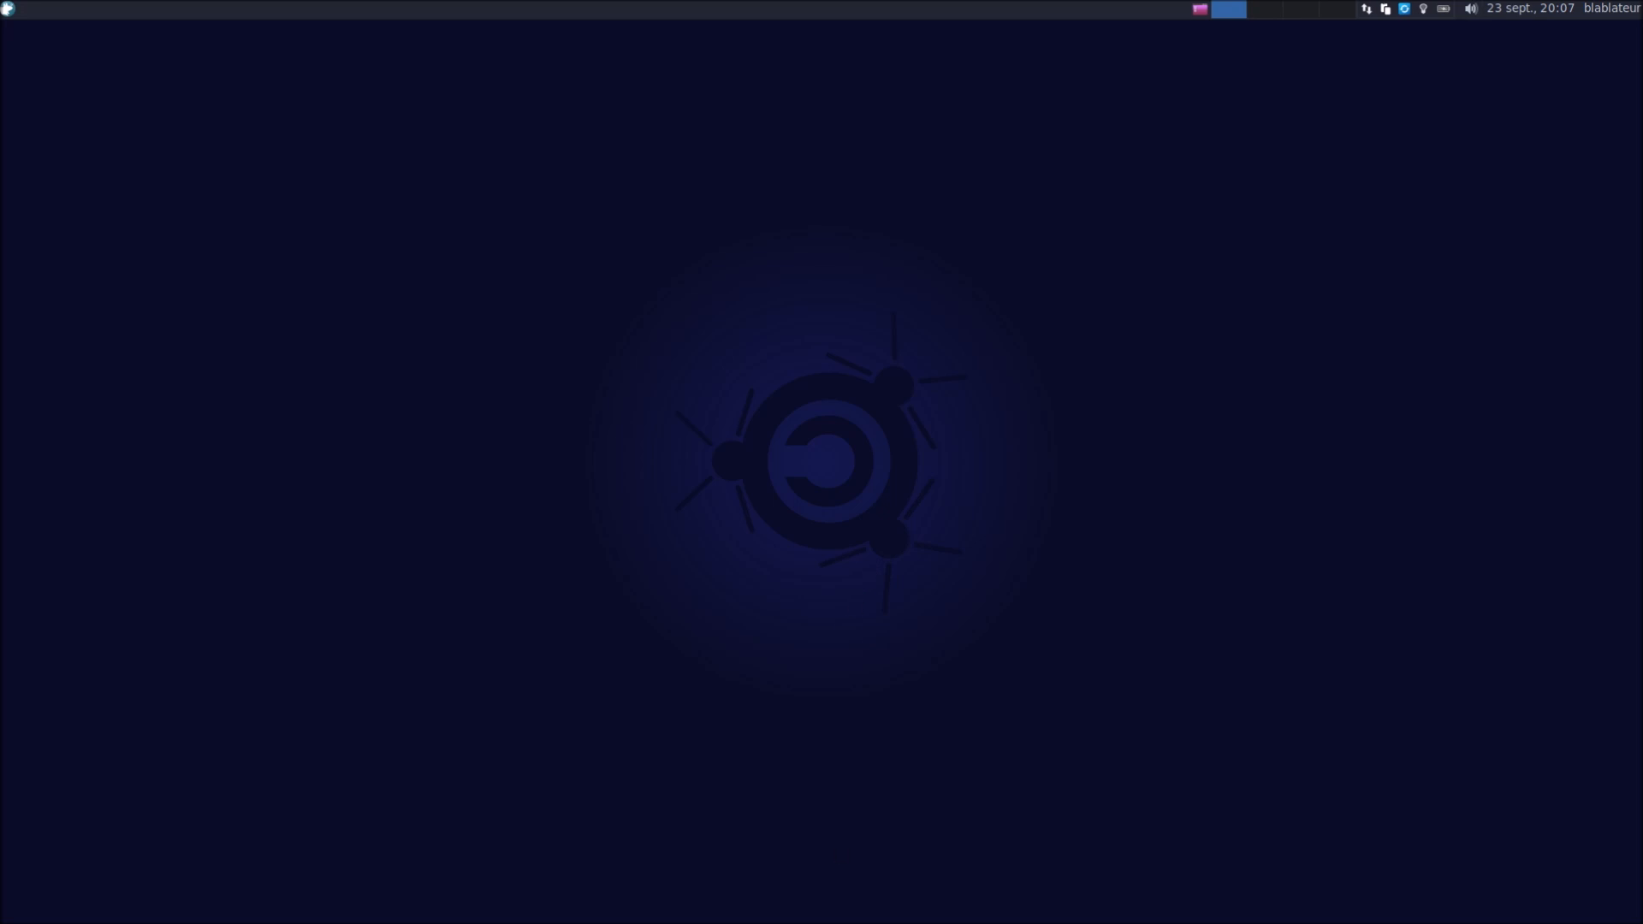
# Rerun Activation/Désactivation Dock from an 'emm' search to reactivate the dock by default, authenticating again
pyautogui.click(8, 10)
pyautogui.write('emm')
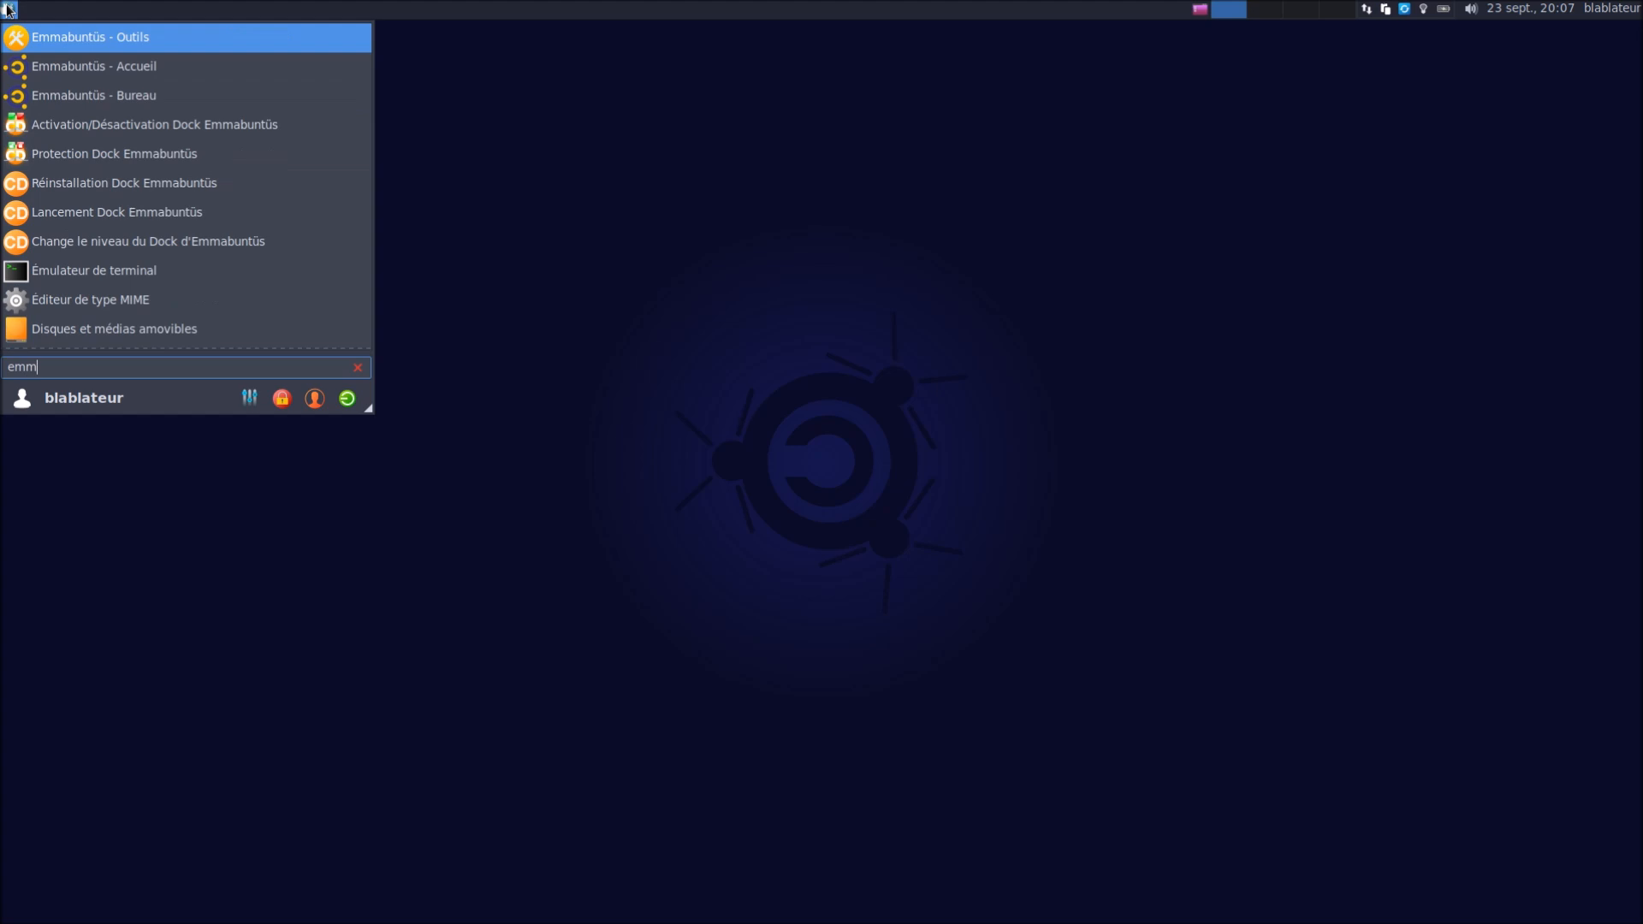
pyautogui.click(133, 125)
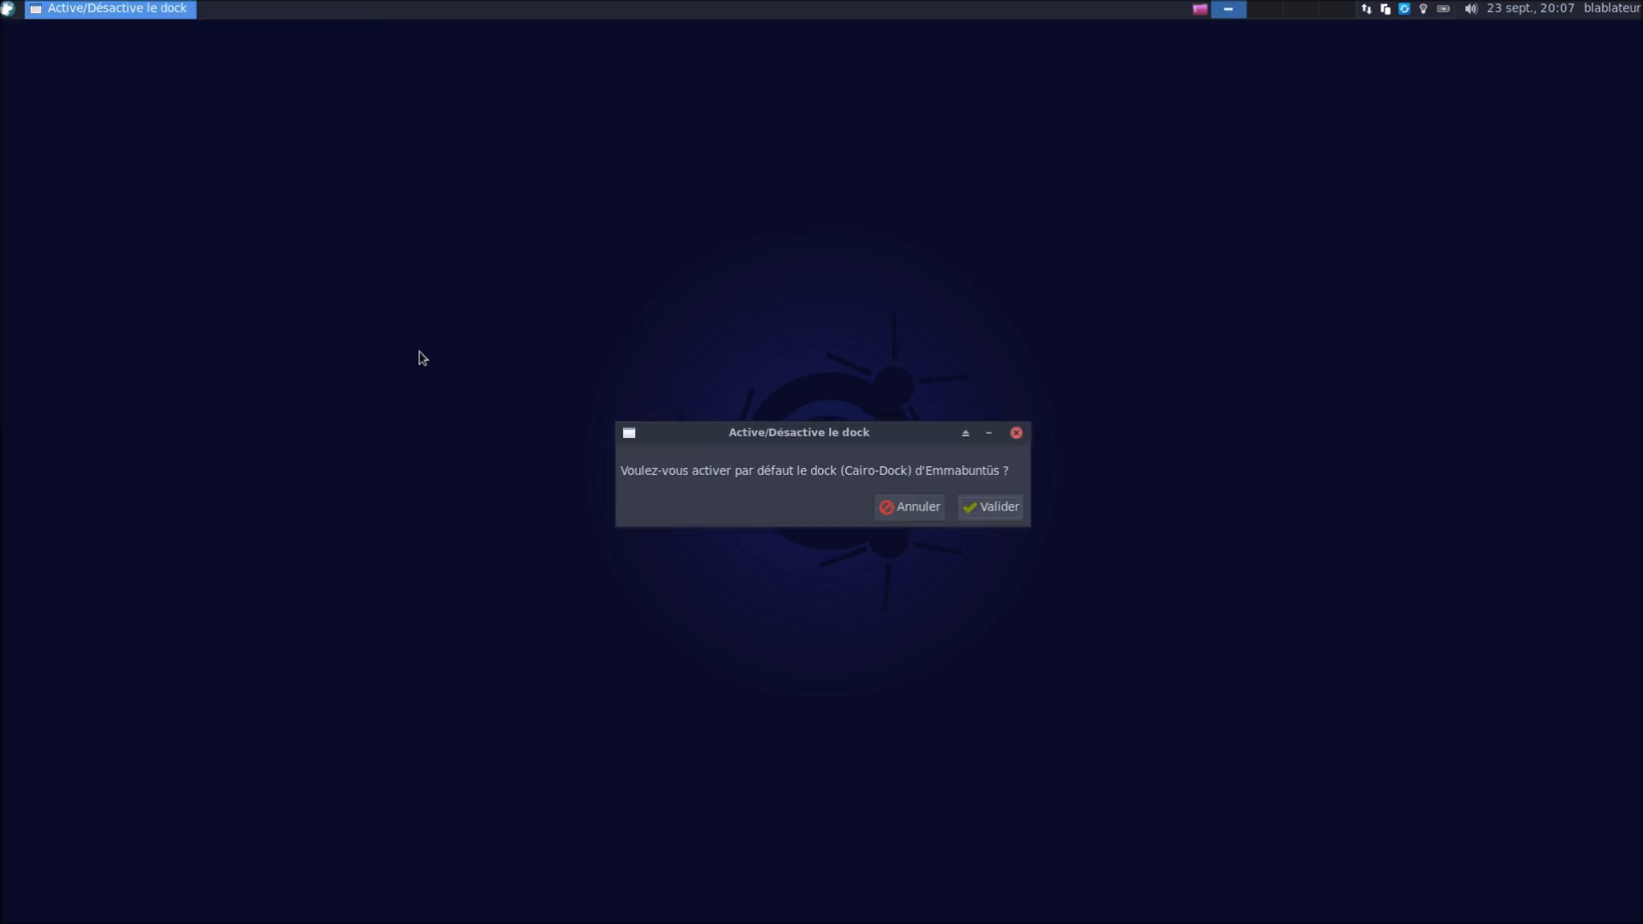
pyautogui.click(989, 507)
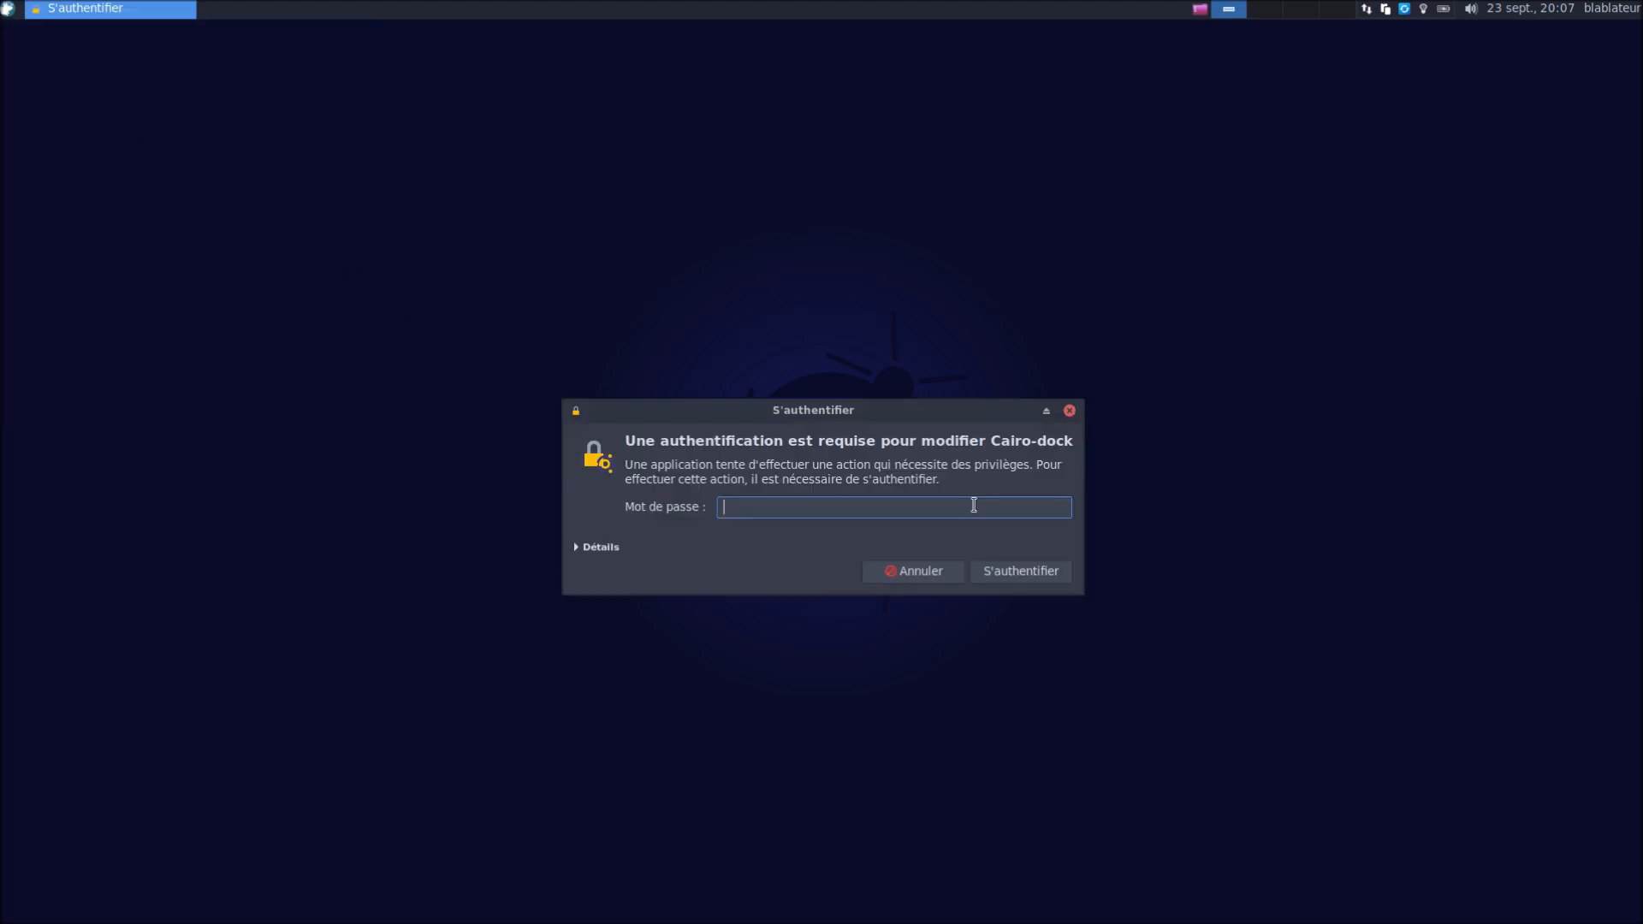
pyautogui.write('•')
pyautogui.press('Return')
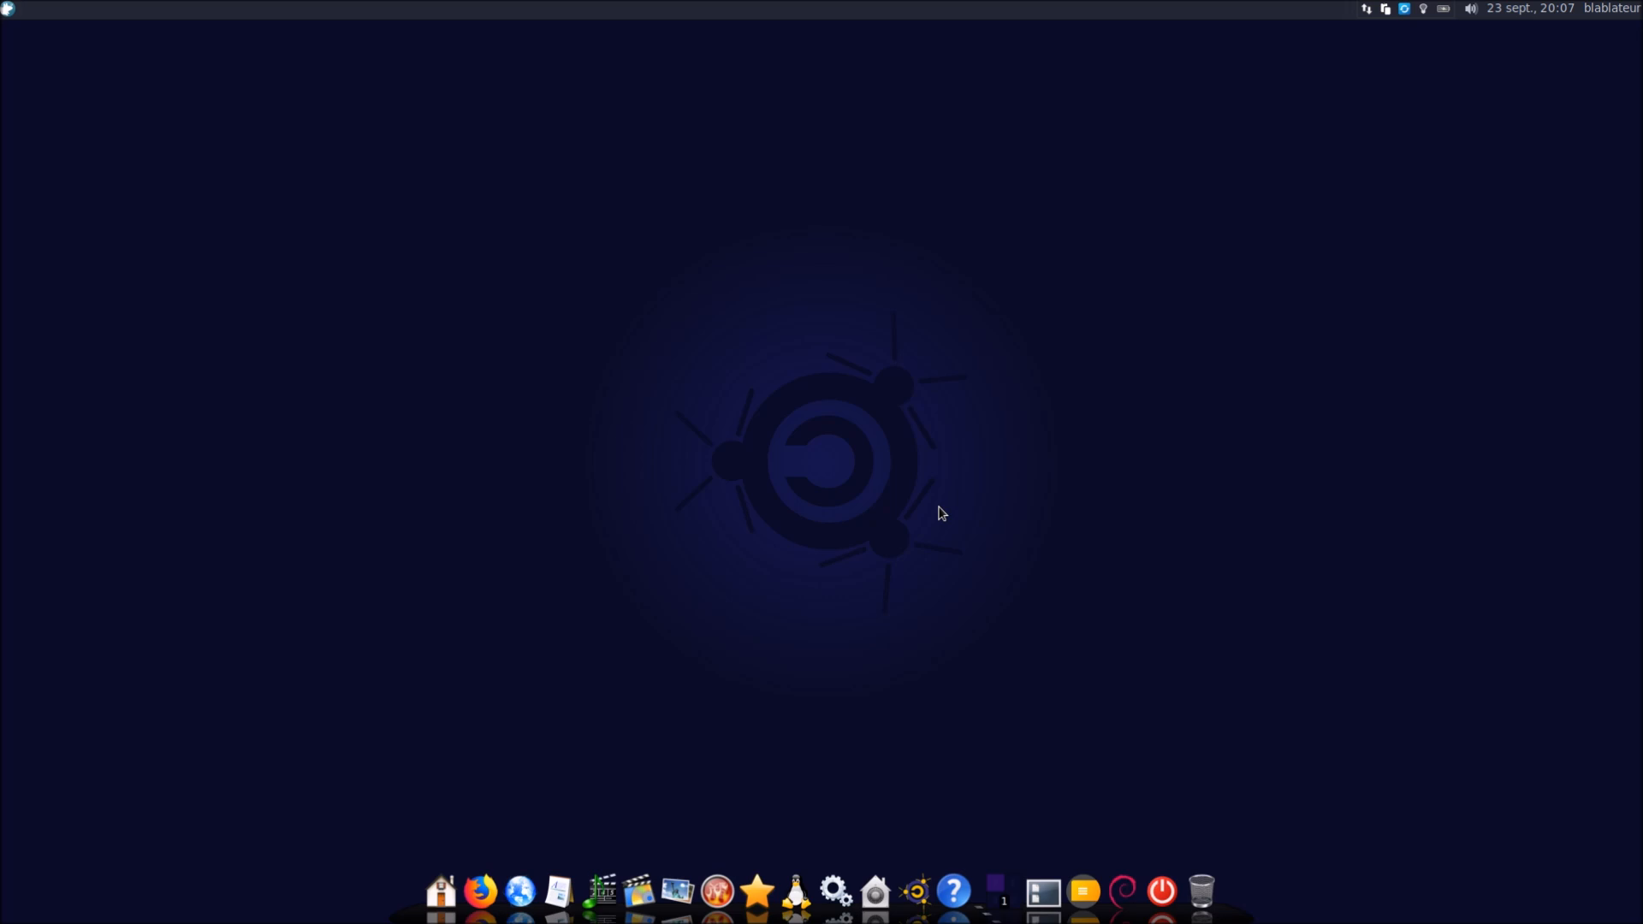
# Unlock the dock with Protection Dock Emmabuntüs, confirming and entering the password
pyautogui.click(8, 8)
pyautogui.write('emm')
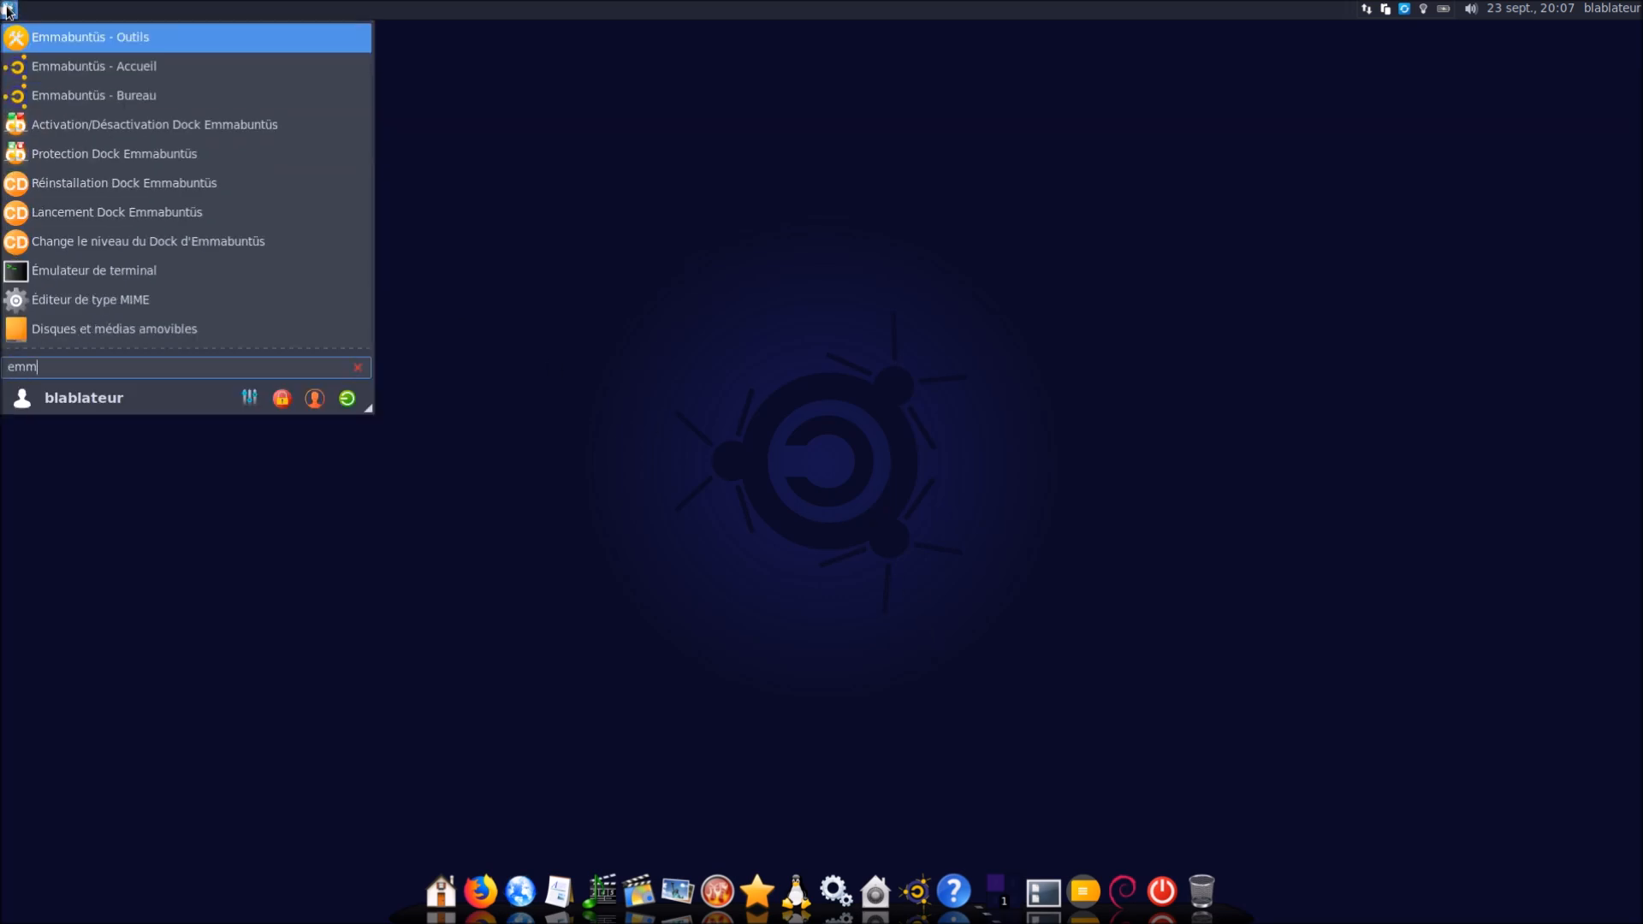
pyautogui.click(183, 155)
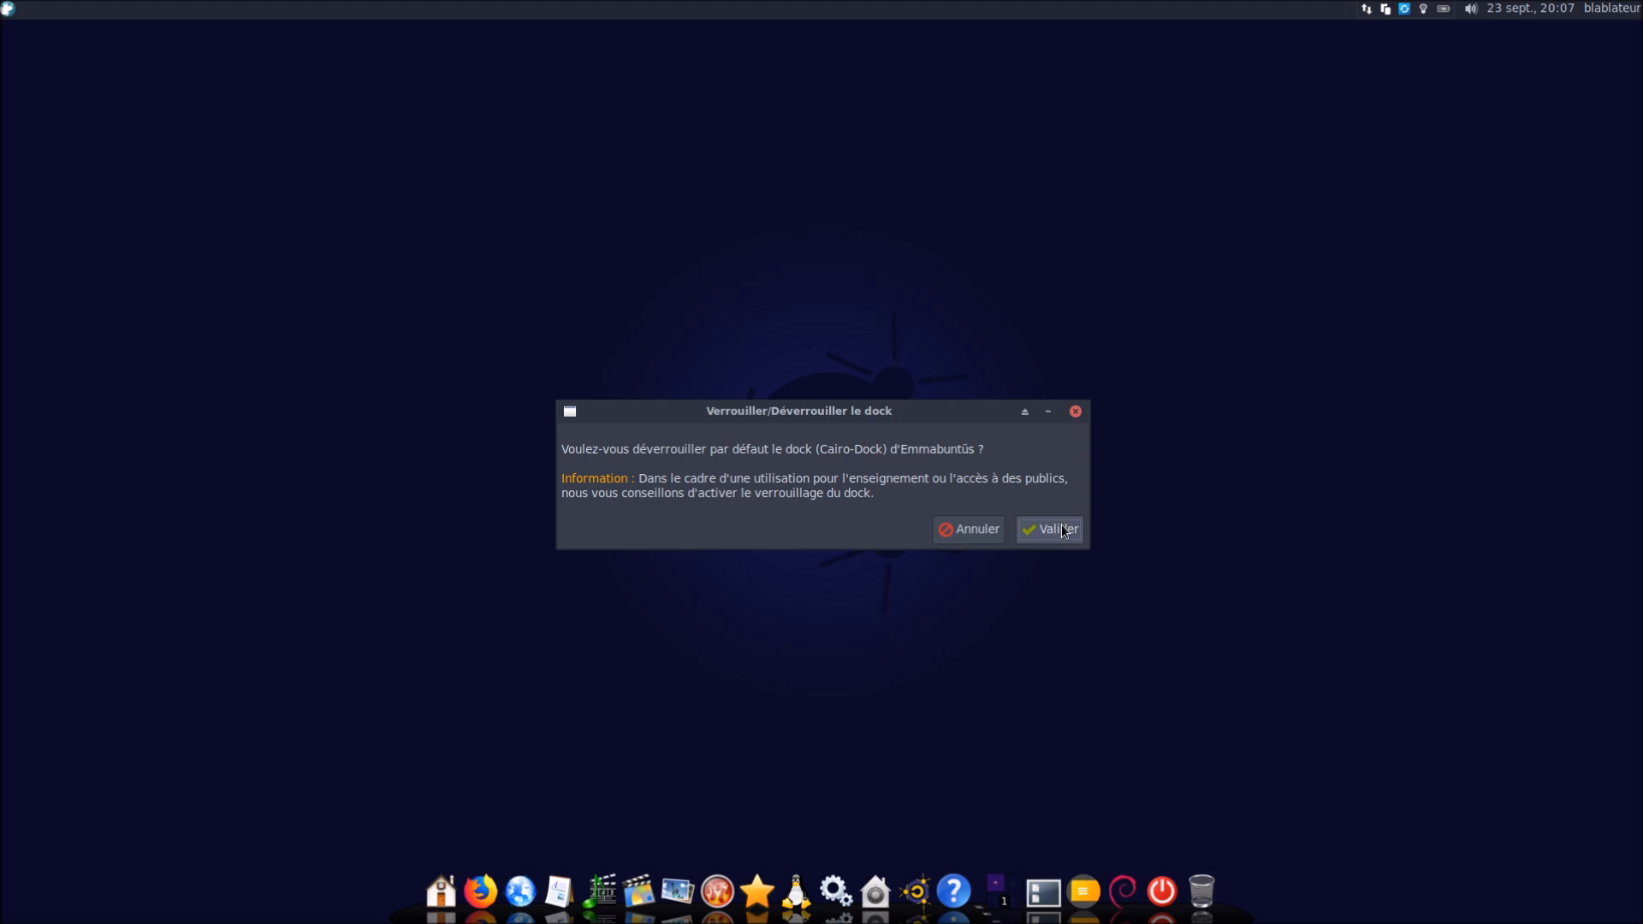
pyautogui.click(1063, 529)
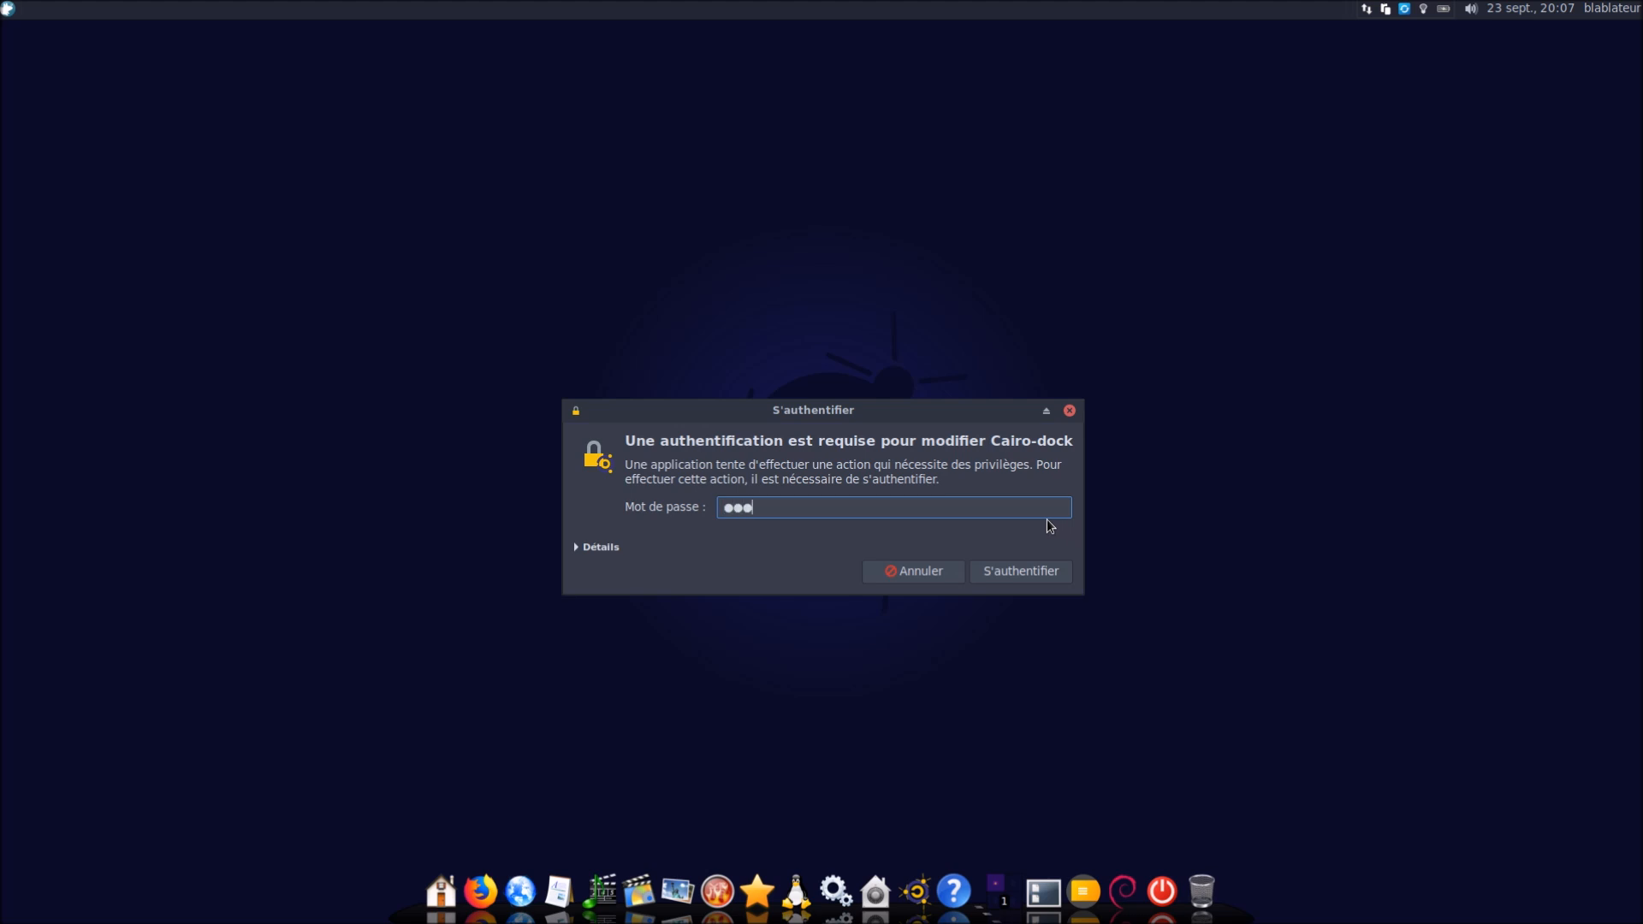
pyautogui.press('Return')
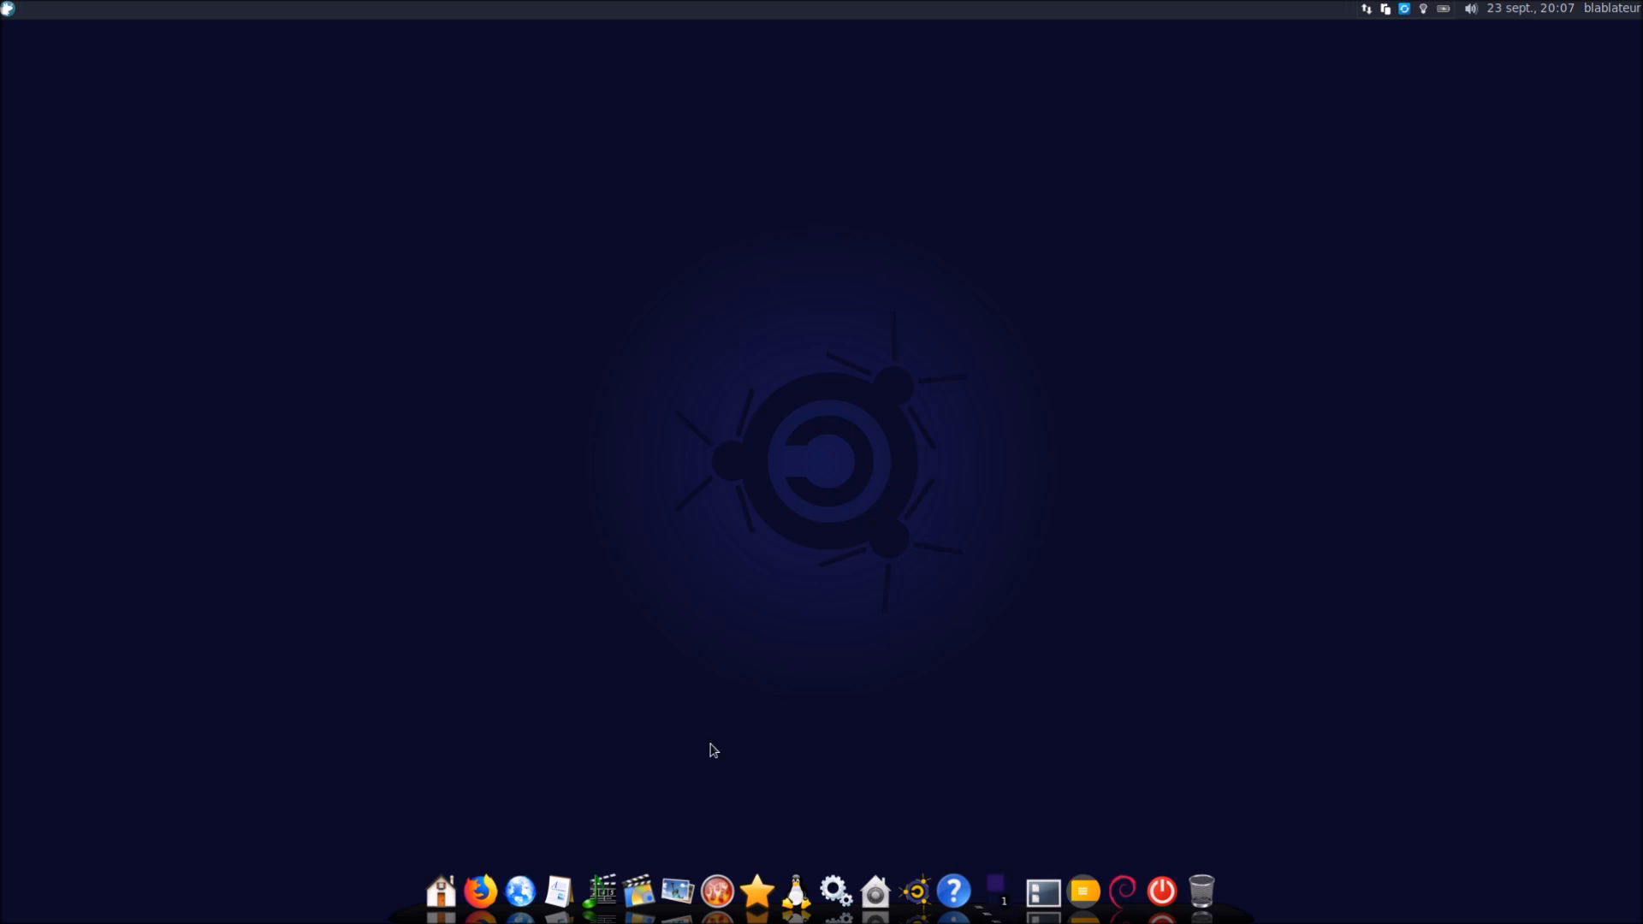
# Inspect the Cairo-Dock submenu in the dock's context menu, then dismiss it
pyautogui.rightClick(515, 904)
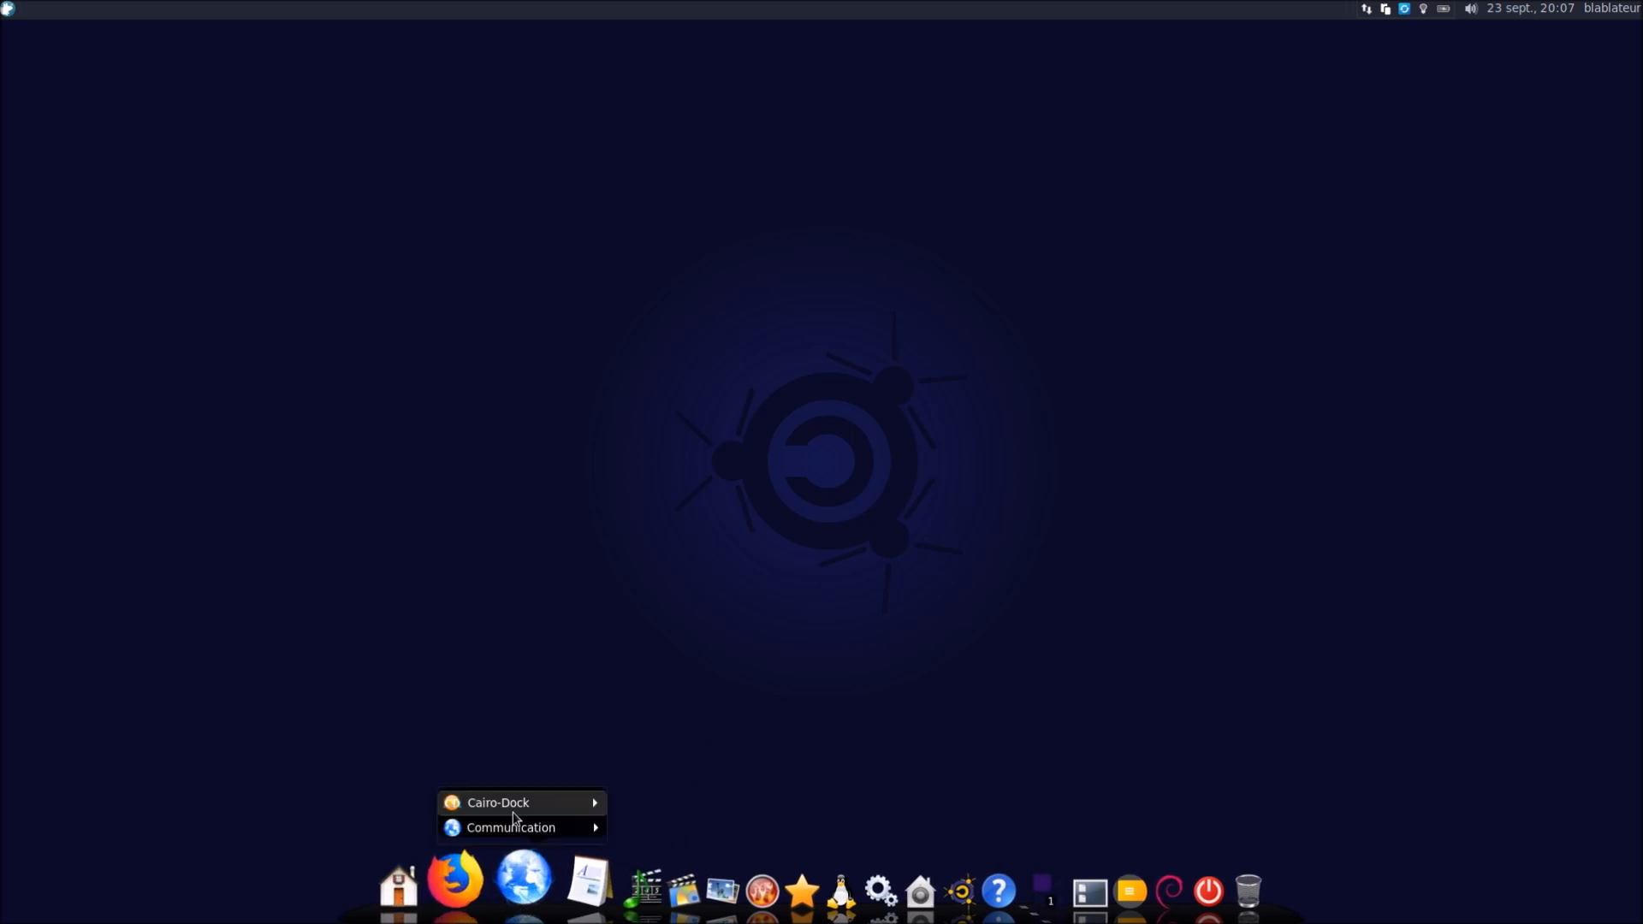
pyautogui.moveTo(513, 803)
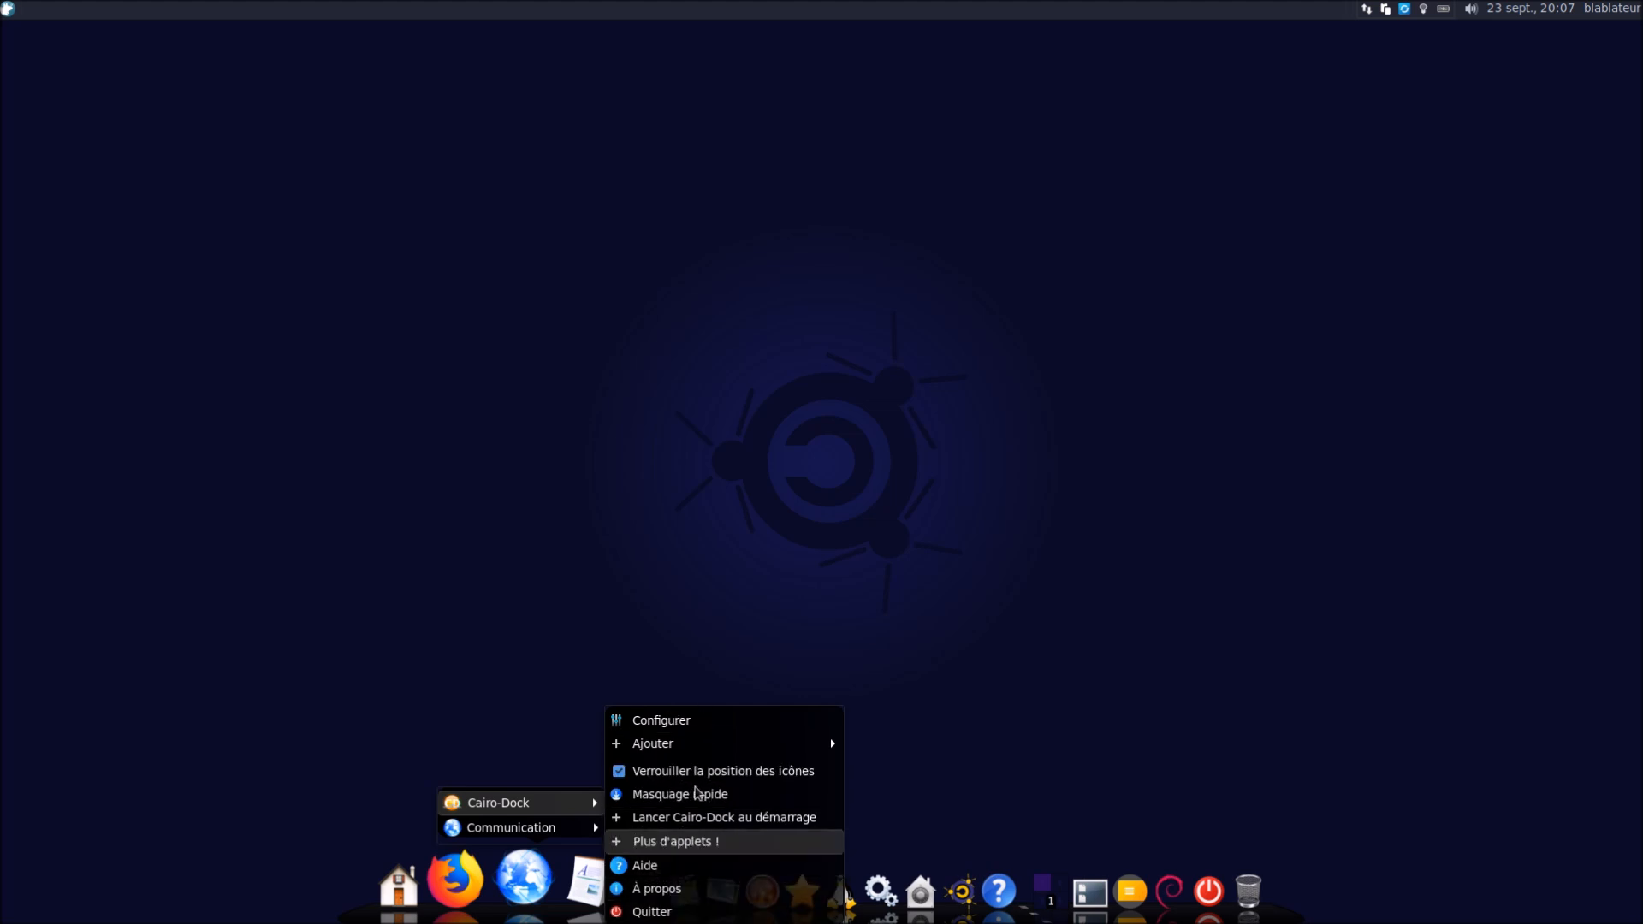
pyautogui.click(307, 372)
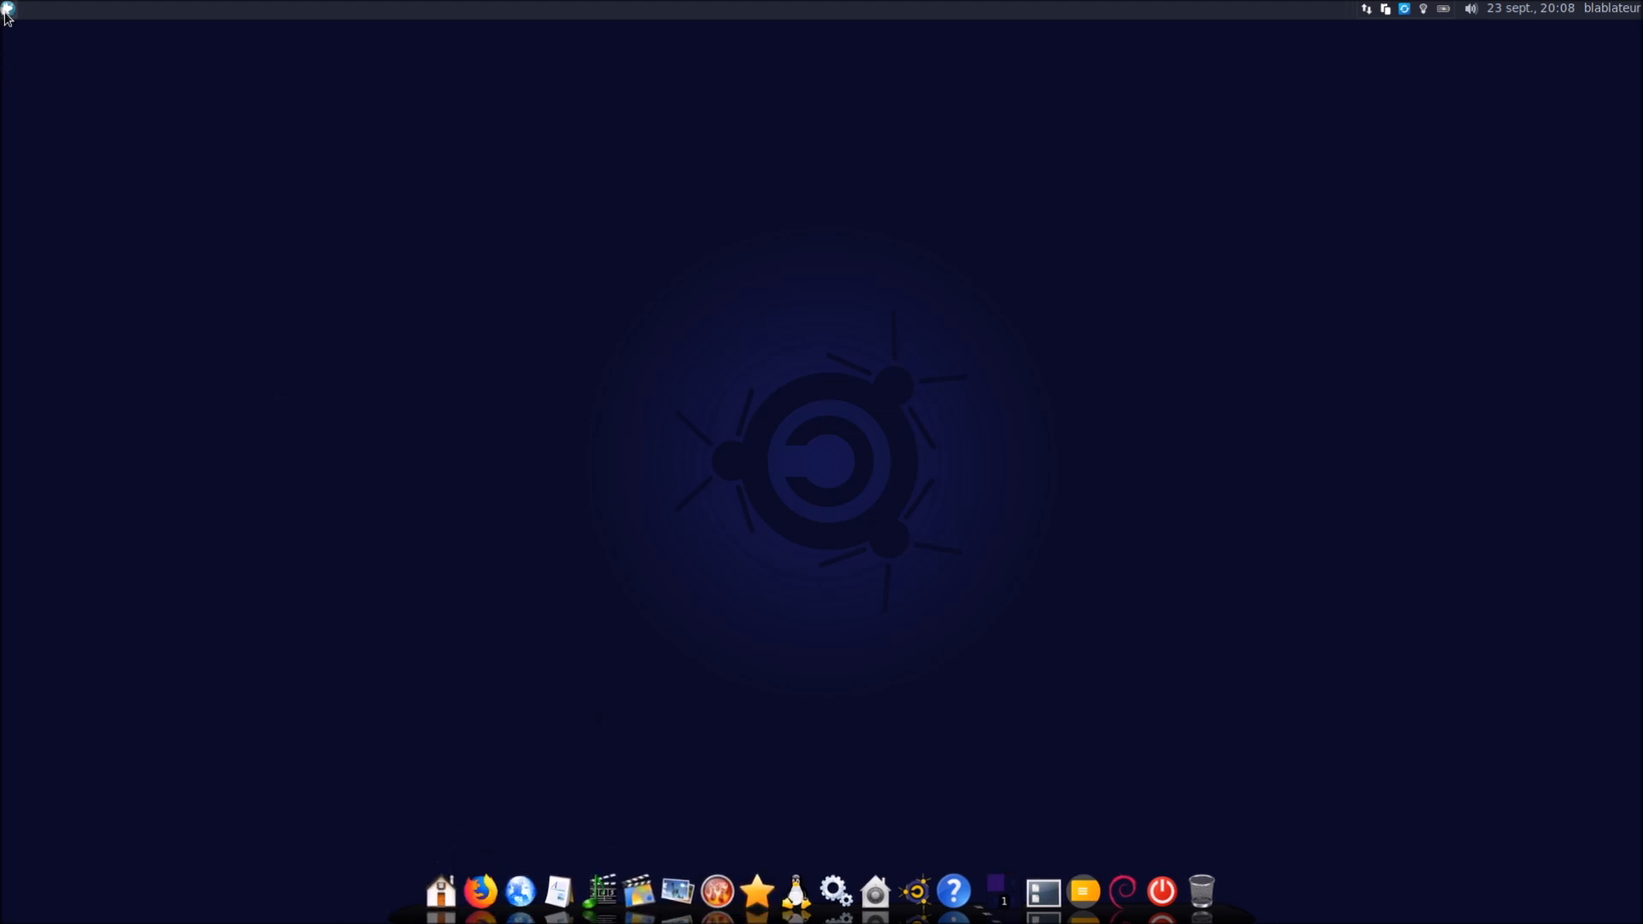
# Lock the dock again by rerunning Protection Dock Emmabuntüs and authenticating
pyautogui.click(6, 11)
pyautogui.write('emm')
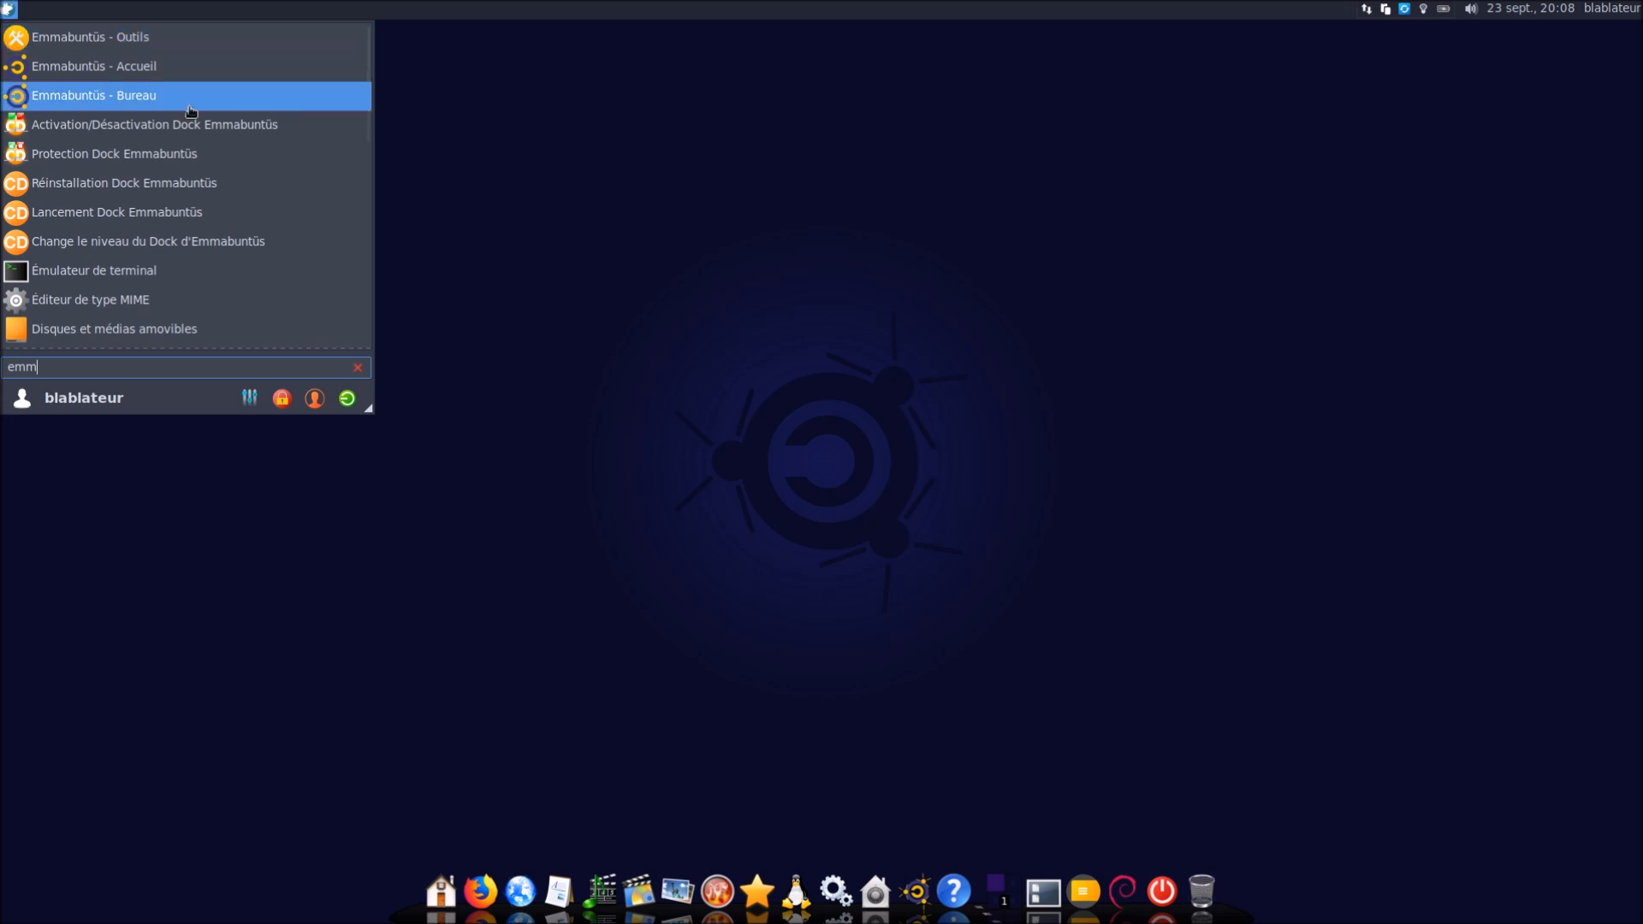
pyautogui.click(212, 162)
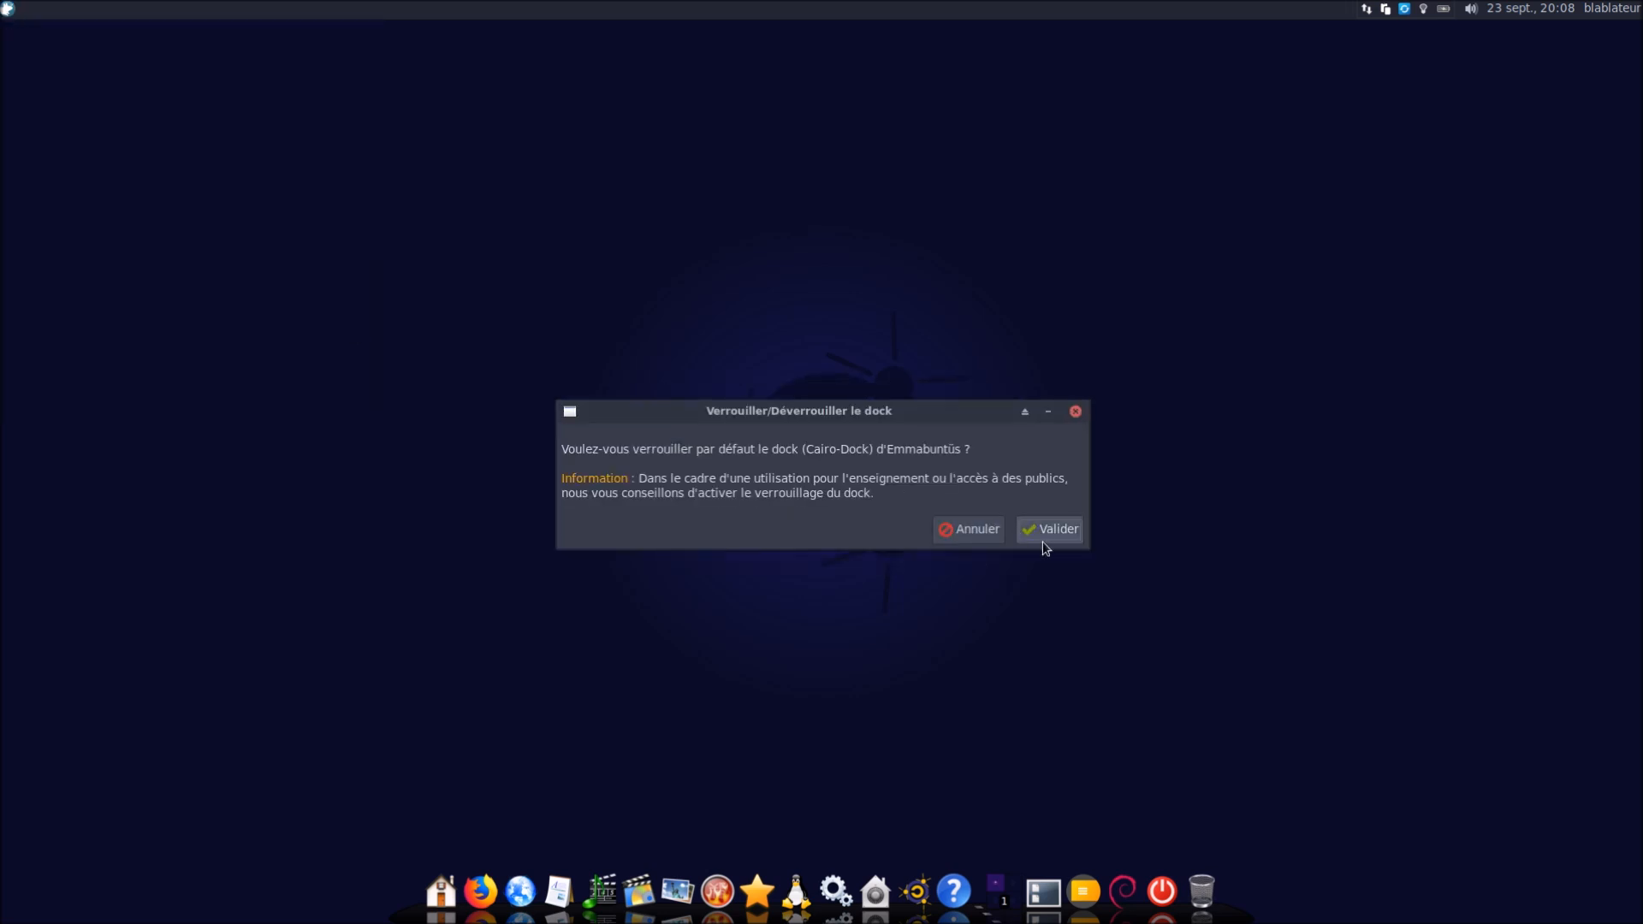
pyautogui.click(1046, 529)
pyautogui.write('●●●●●●')
pyautogui.press('Return')
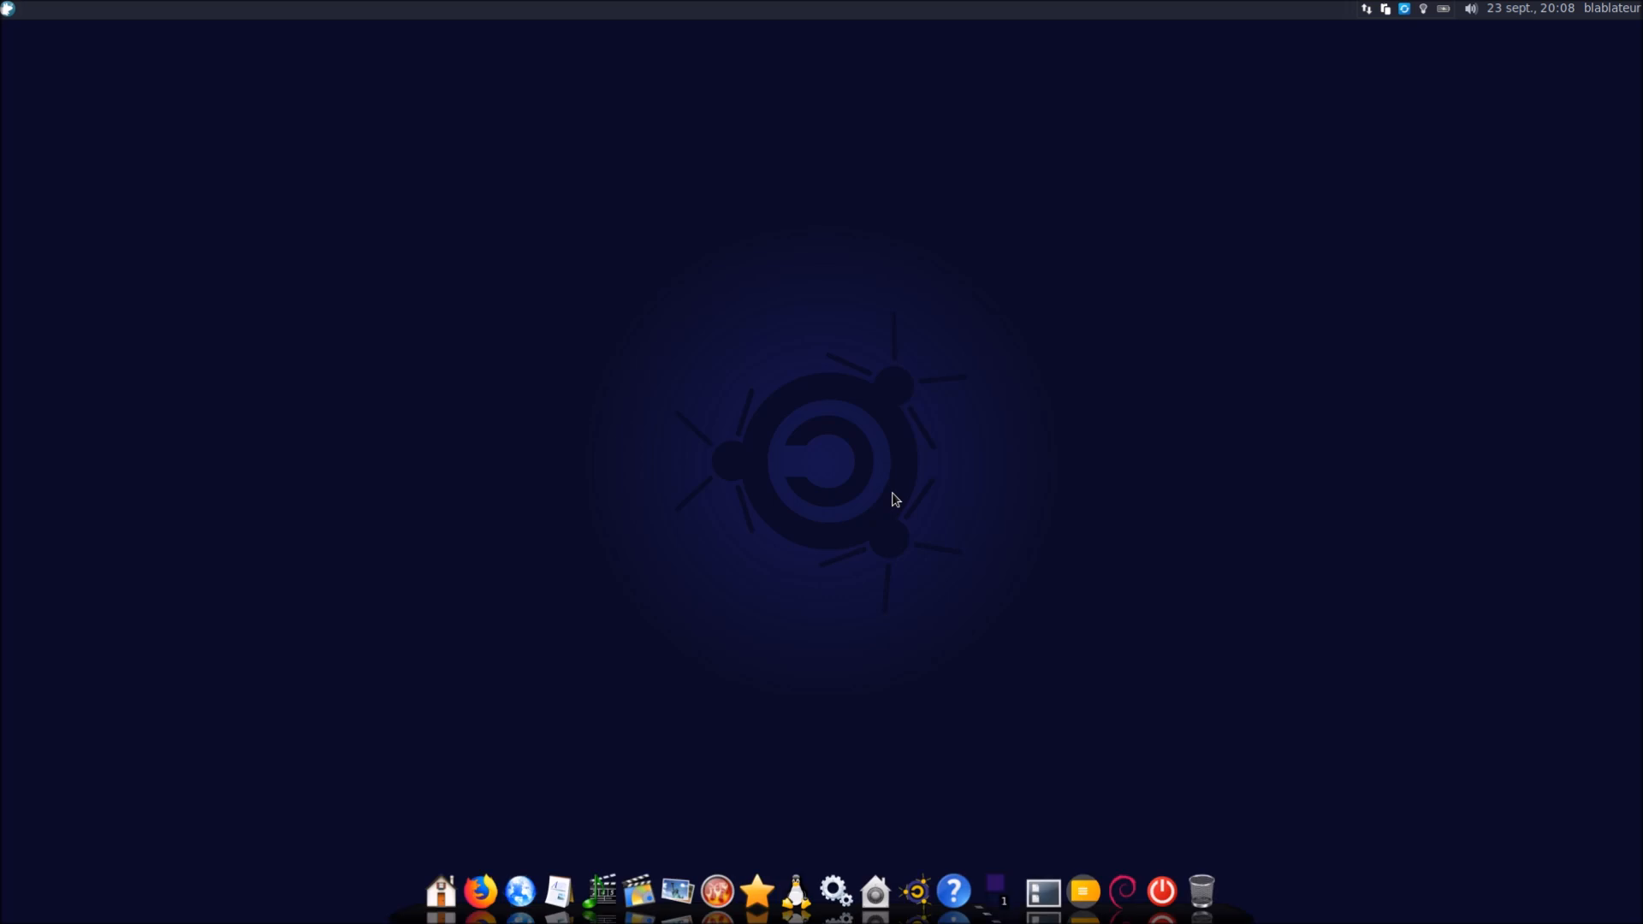
# Check the dock's context menu, then dismiss it
pyautogui.rightClick(519, 890)
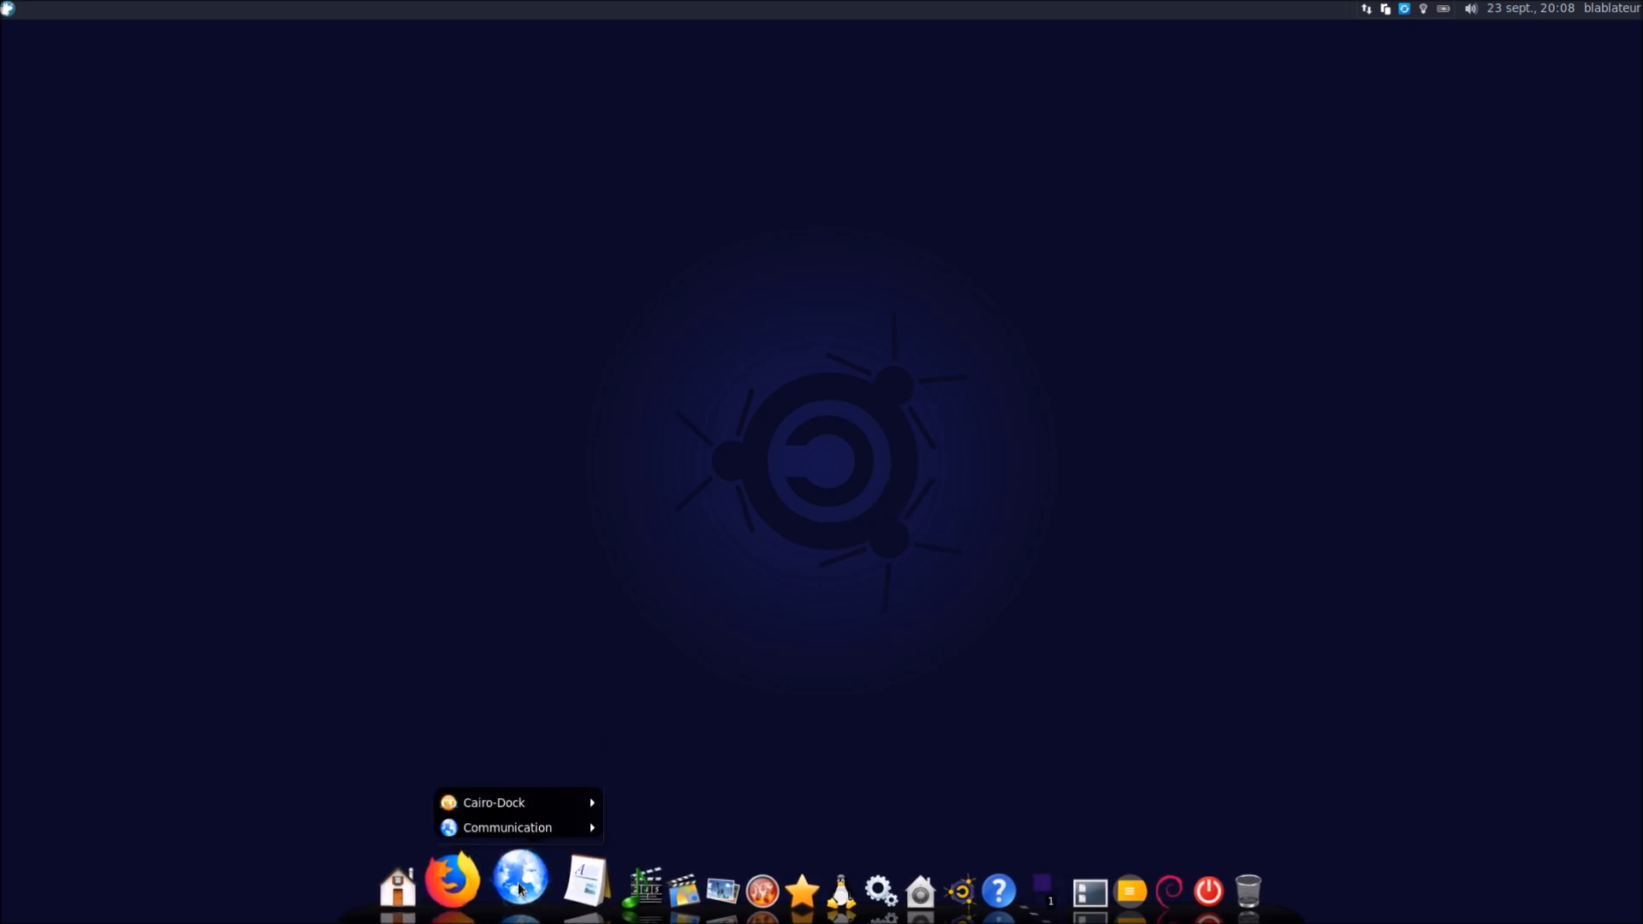
pyautogui.moveTo(569, 801)
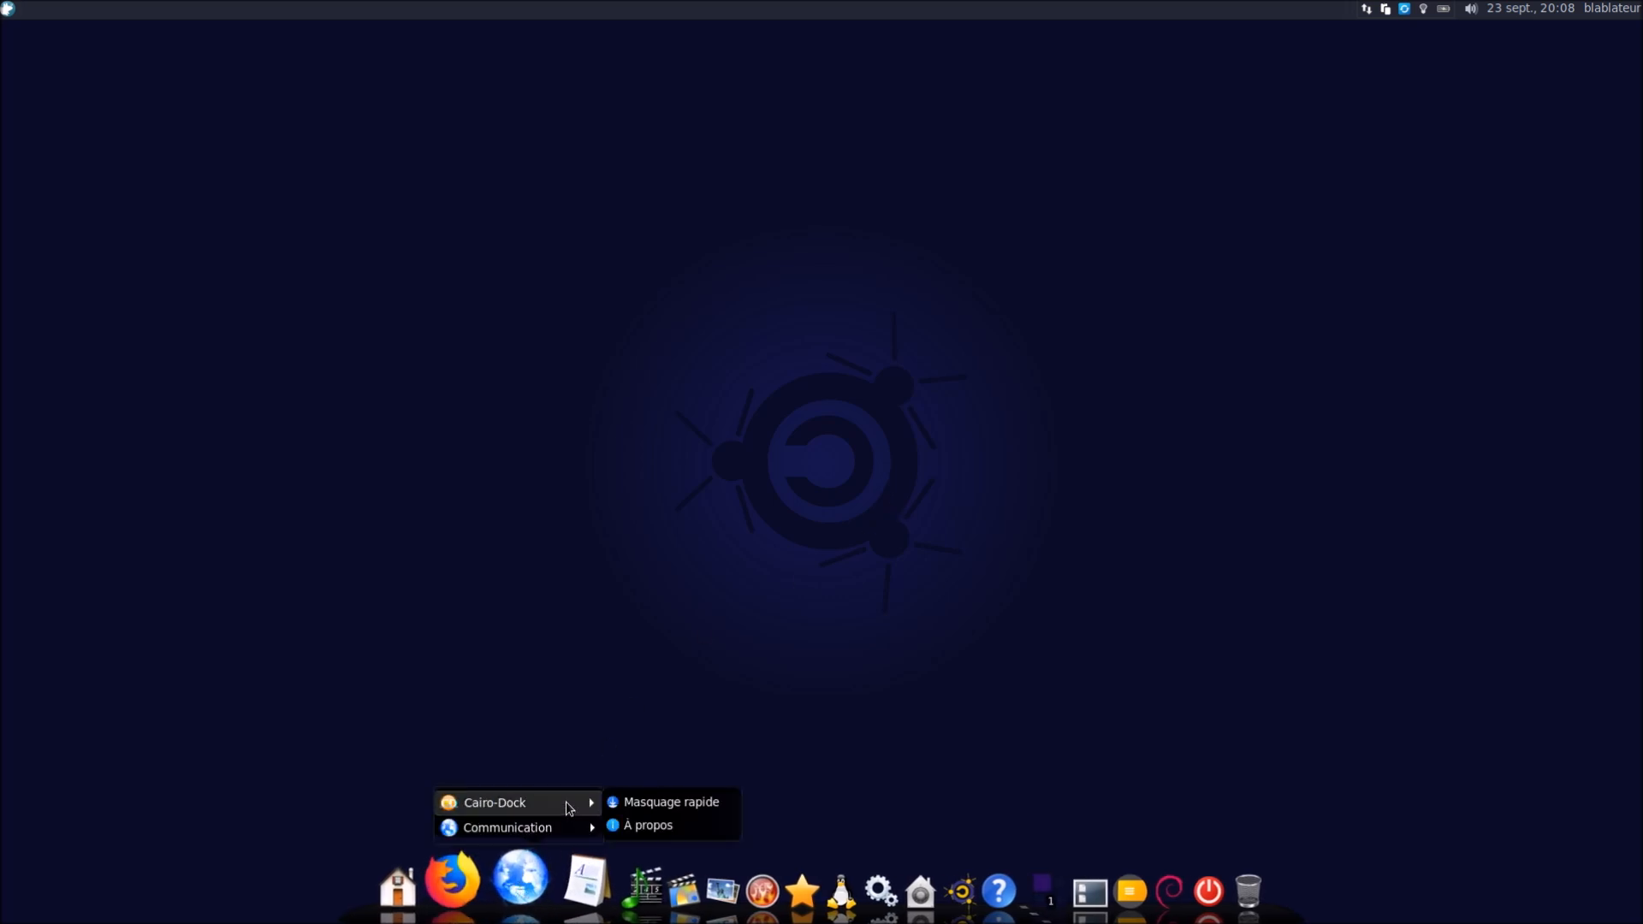
pyautogui.click(669, 808)
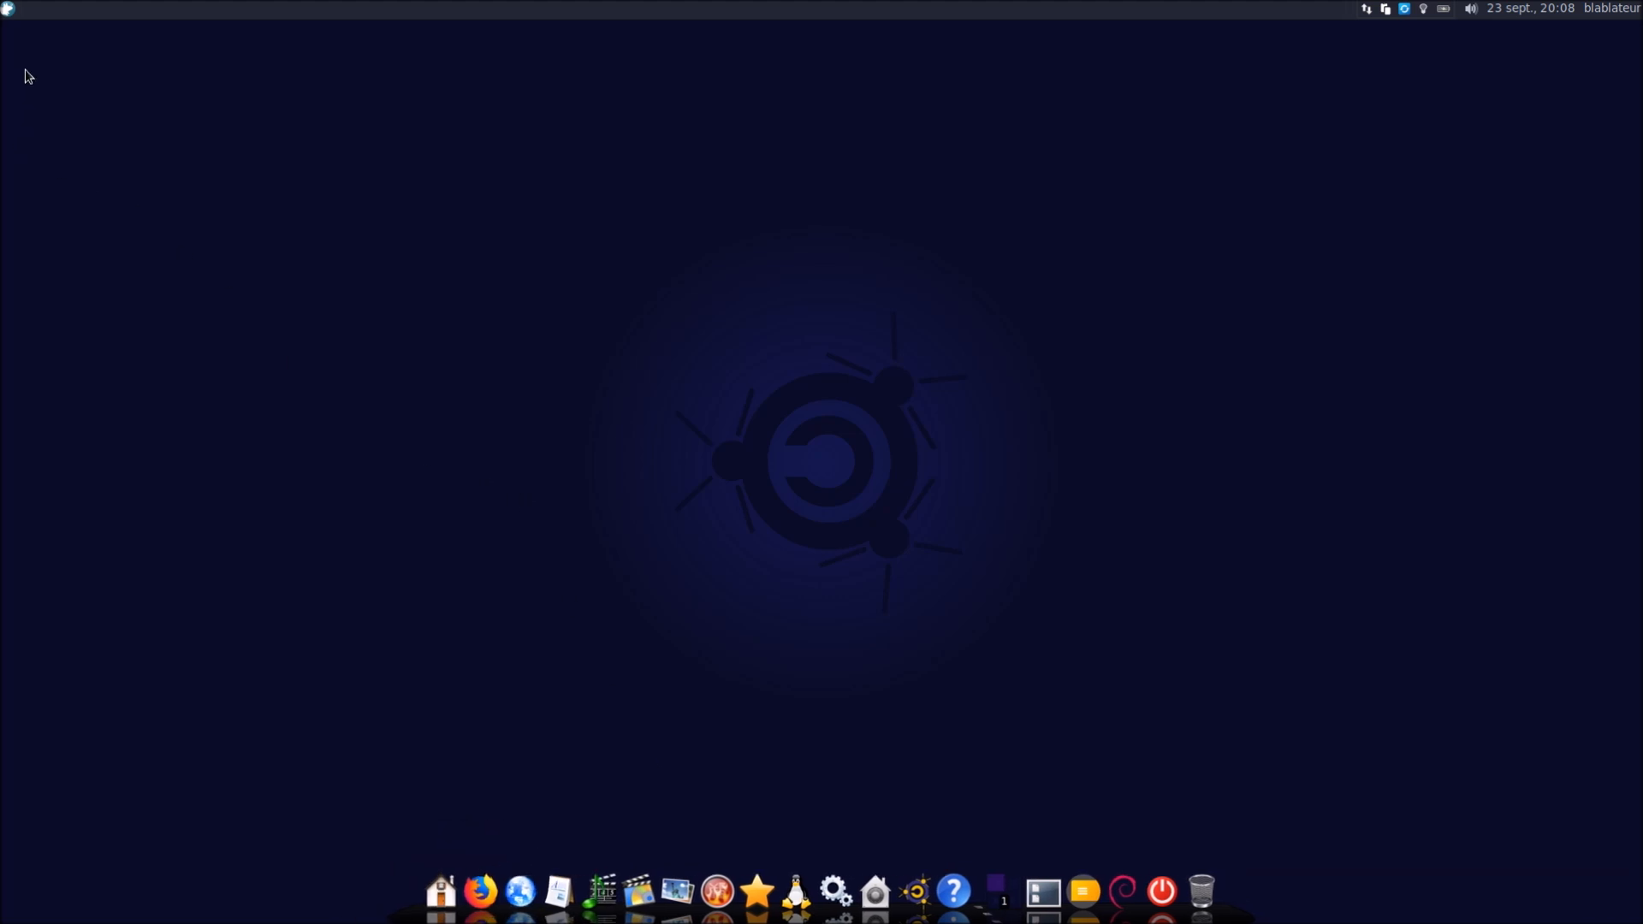
# Set the dock to the Simple level with 'Change le niveau du Dock d'Emmabuntüs'
pyautogui.click(10, 11)
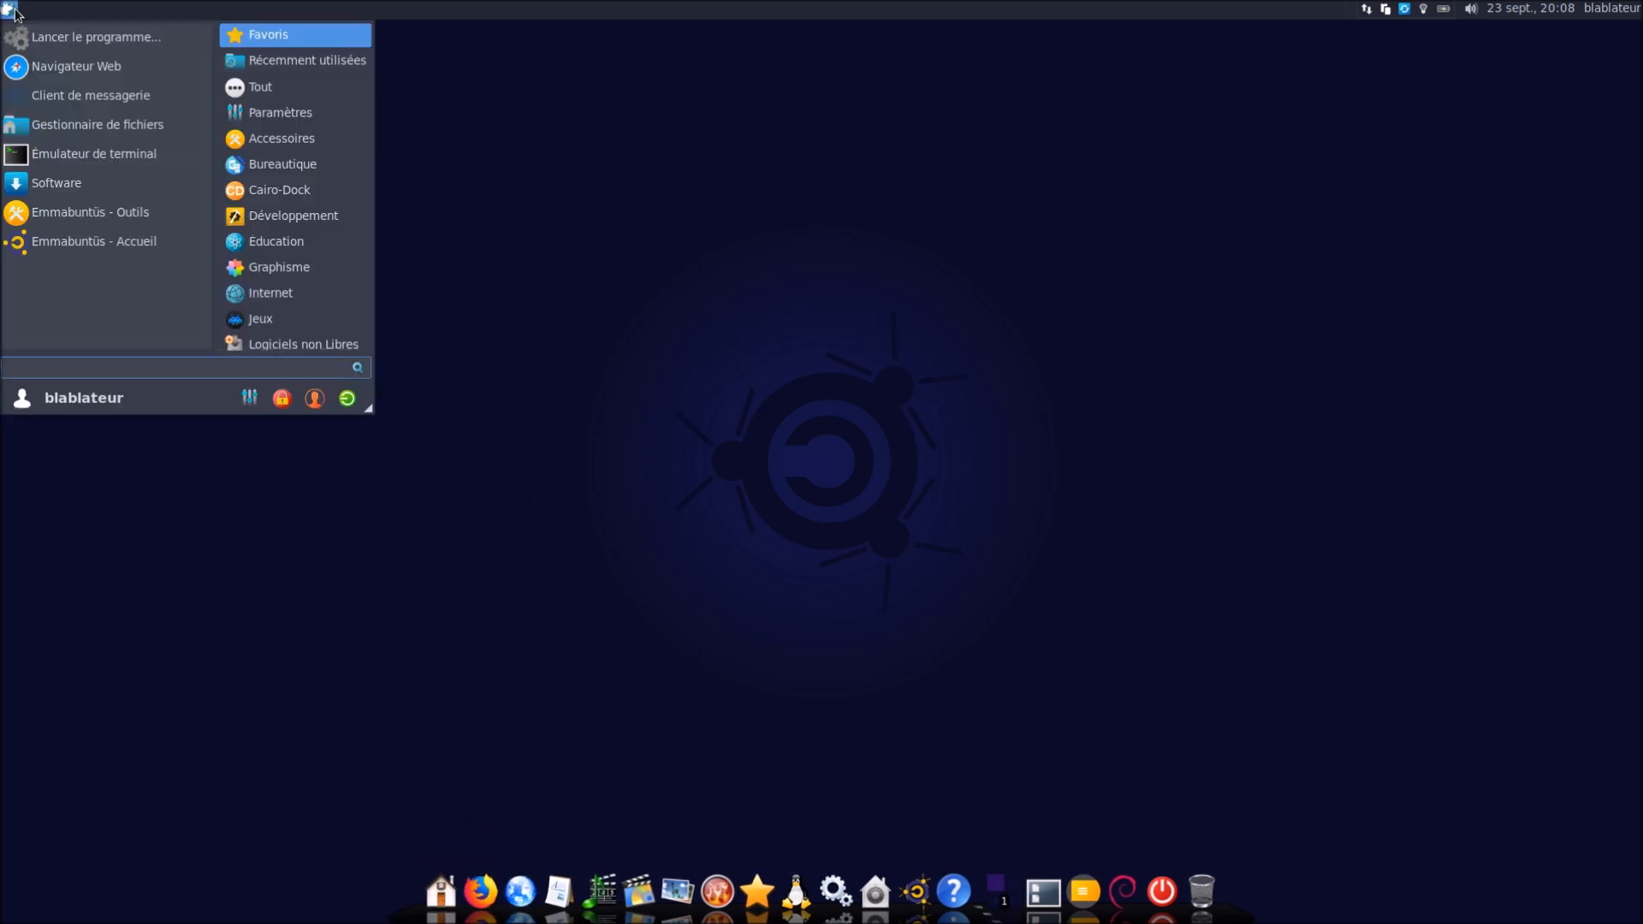
pyautogui.write('emm')
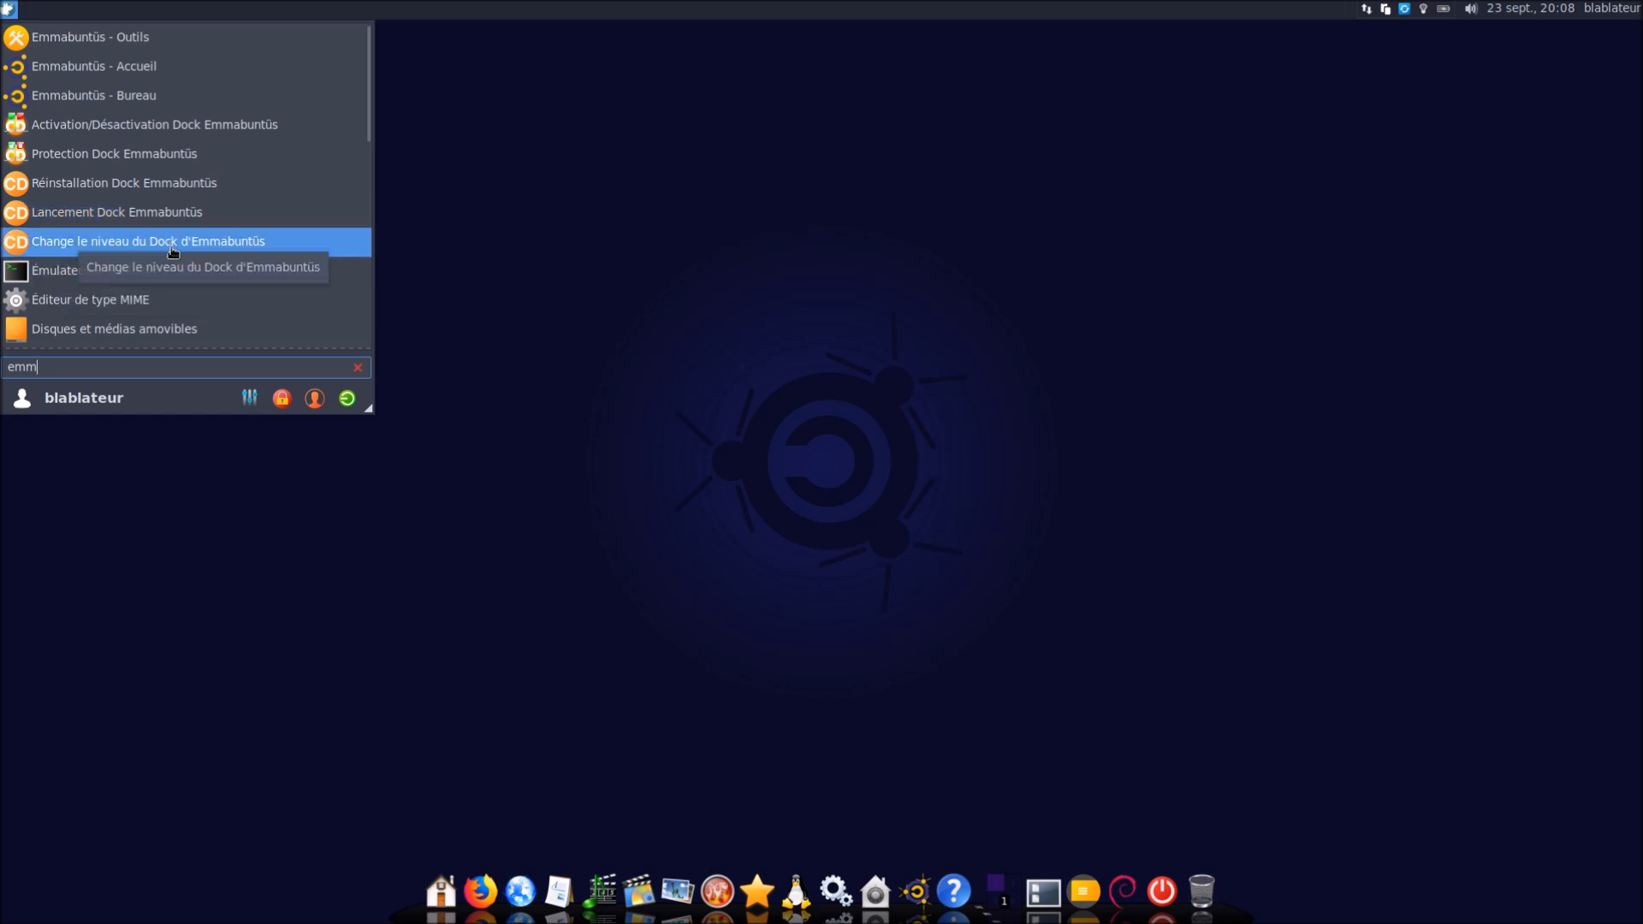
pyautogui.click(173, 244)
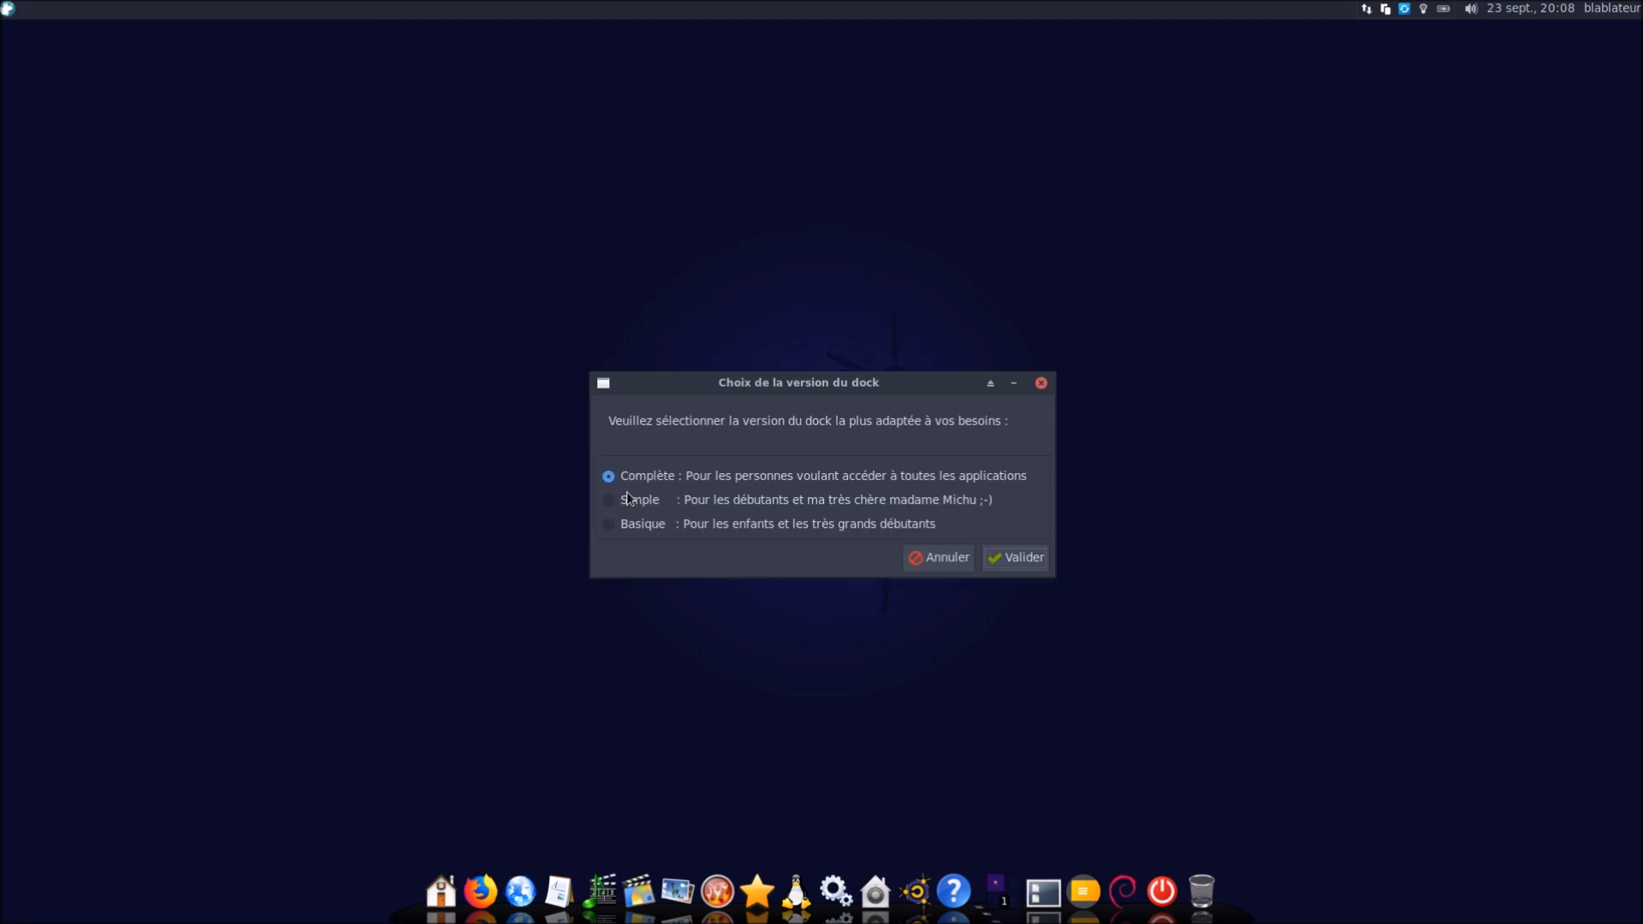
pyautogui.moveTo(558, 898)
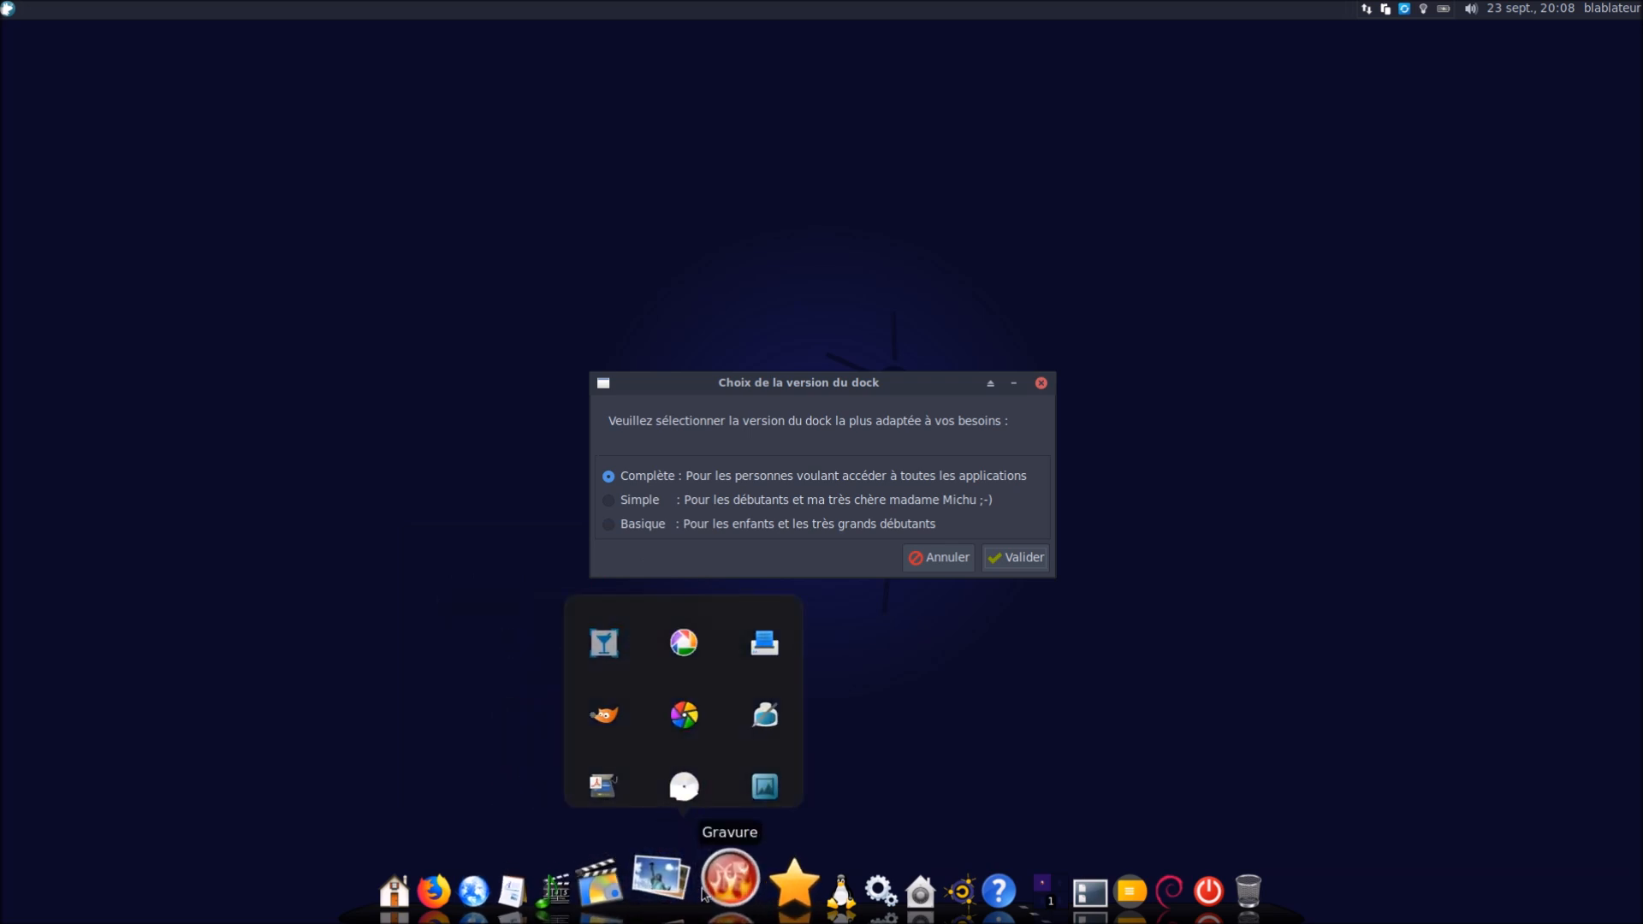
pyautogui.moveTo(719, 894)
pyautogui.moveTo(795, 905)
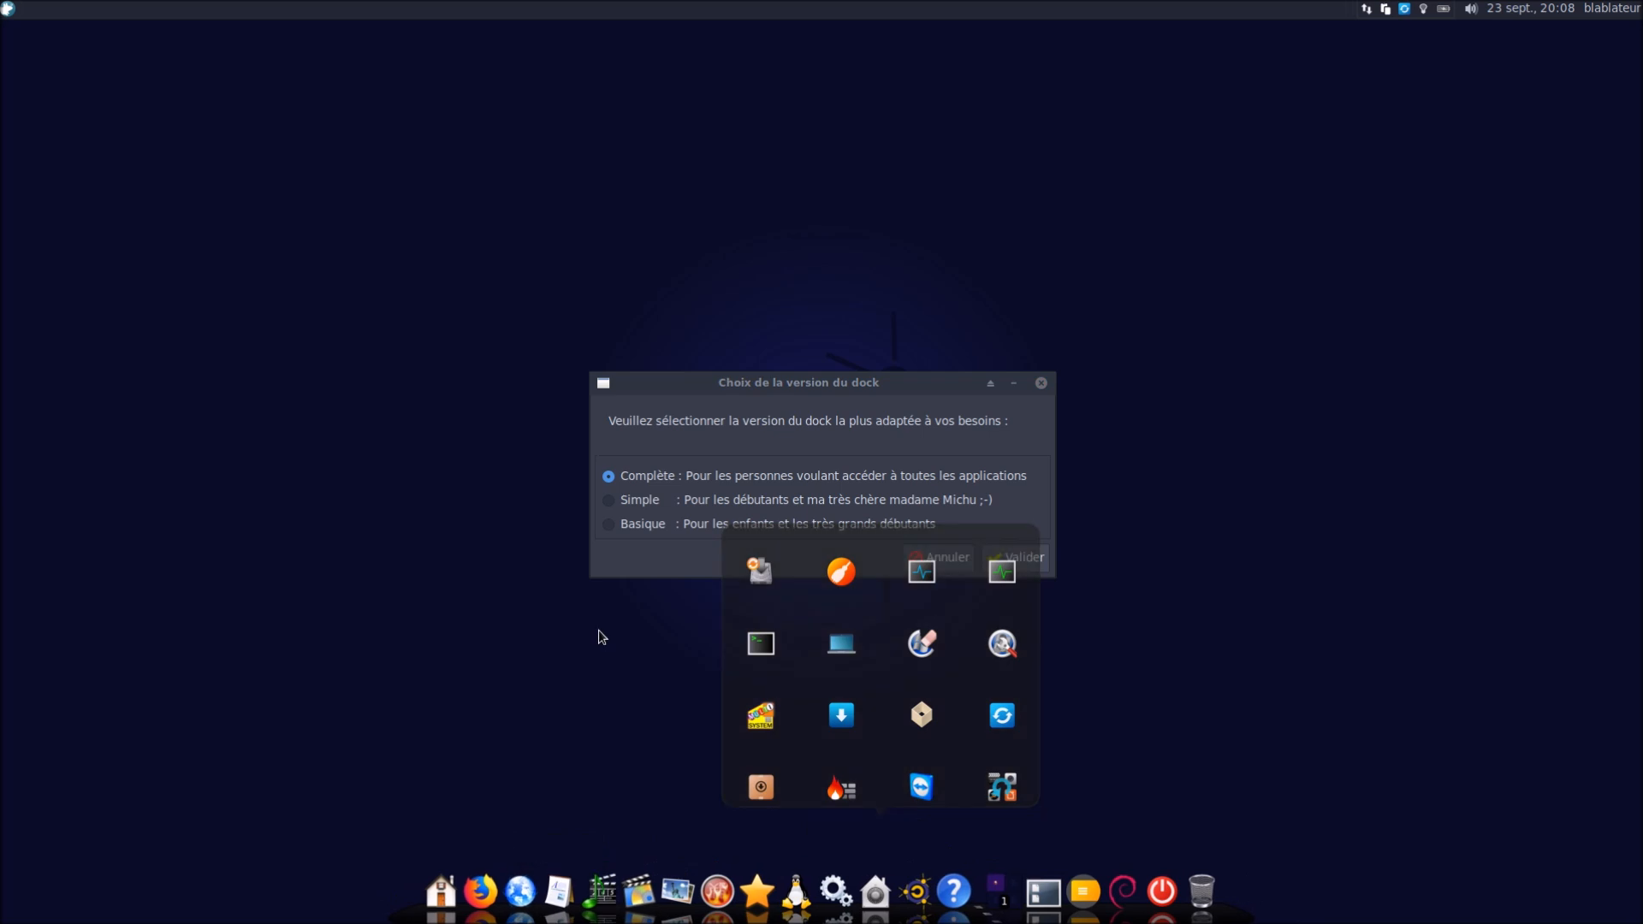
pyautogui.click(630, 498)
pyautogui.click(1015, 558)
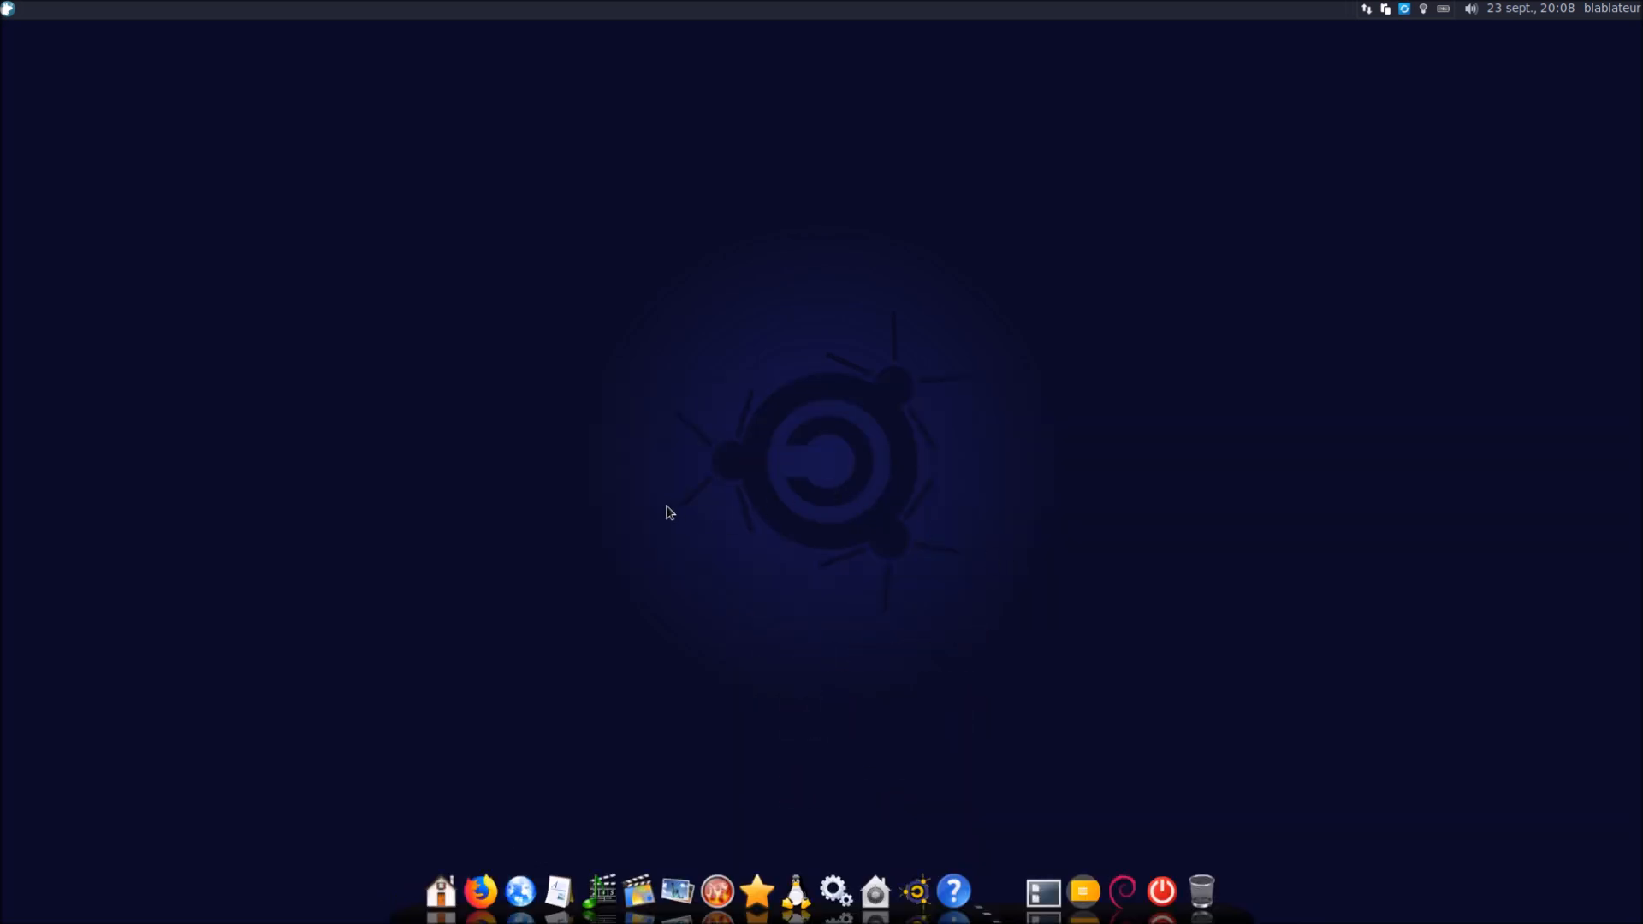
# Open the Communication, Bureautique, Audio, Video and Photo dock groups, then close Firefox
pyautogui.click(513, 885)
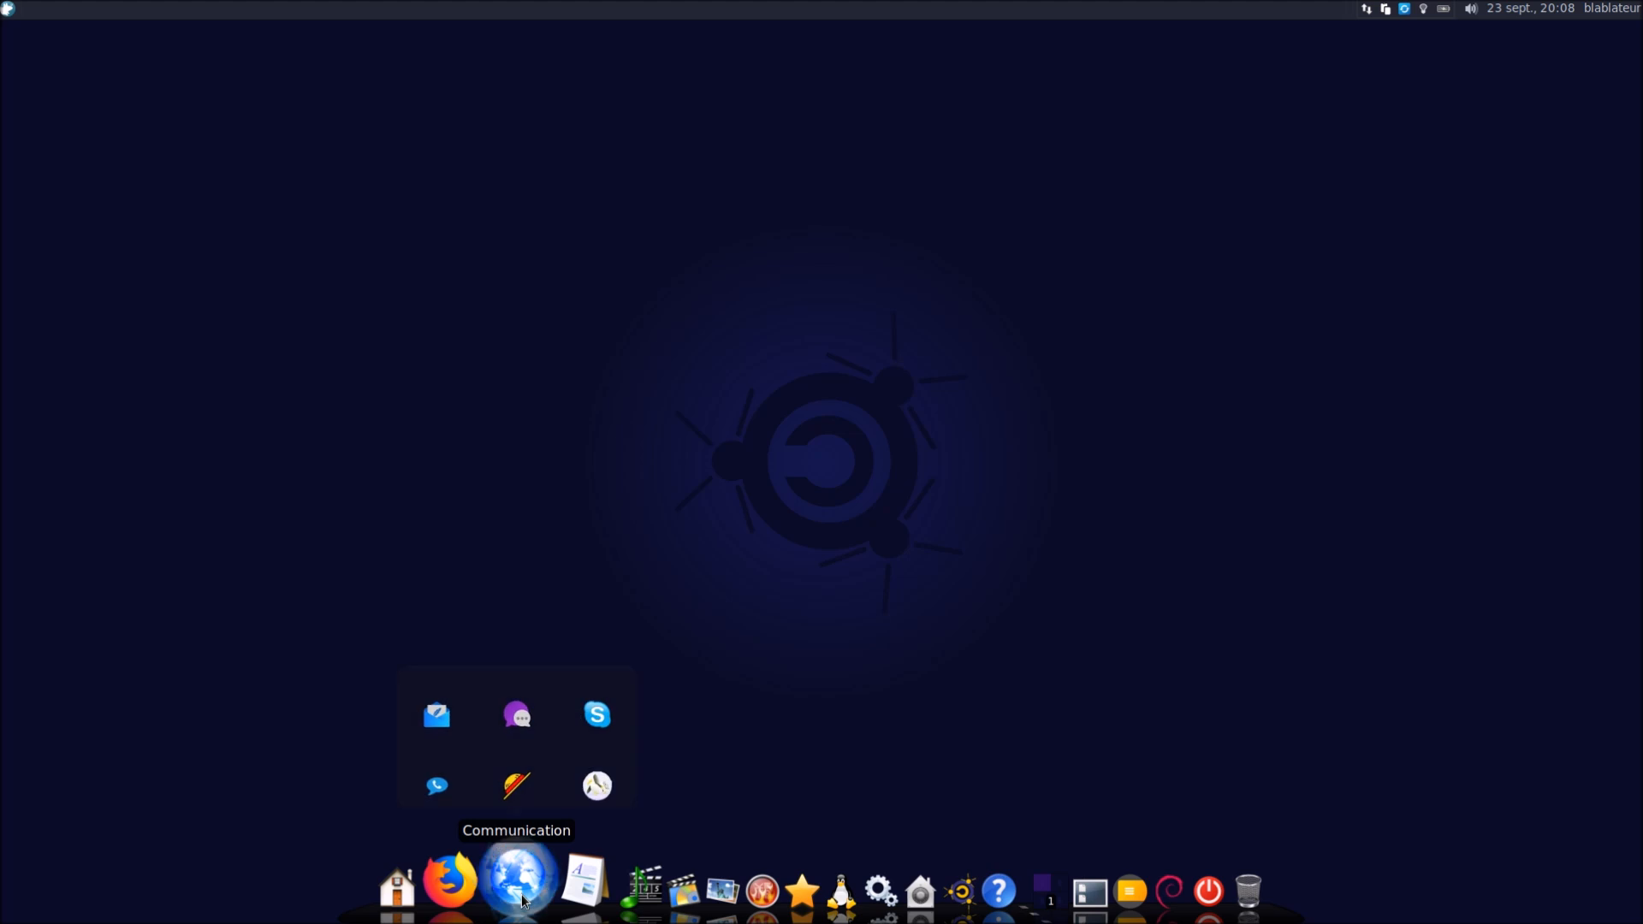
pyautogui.click(561, 908)
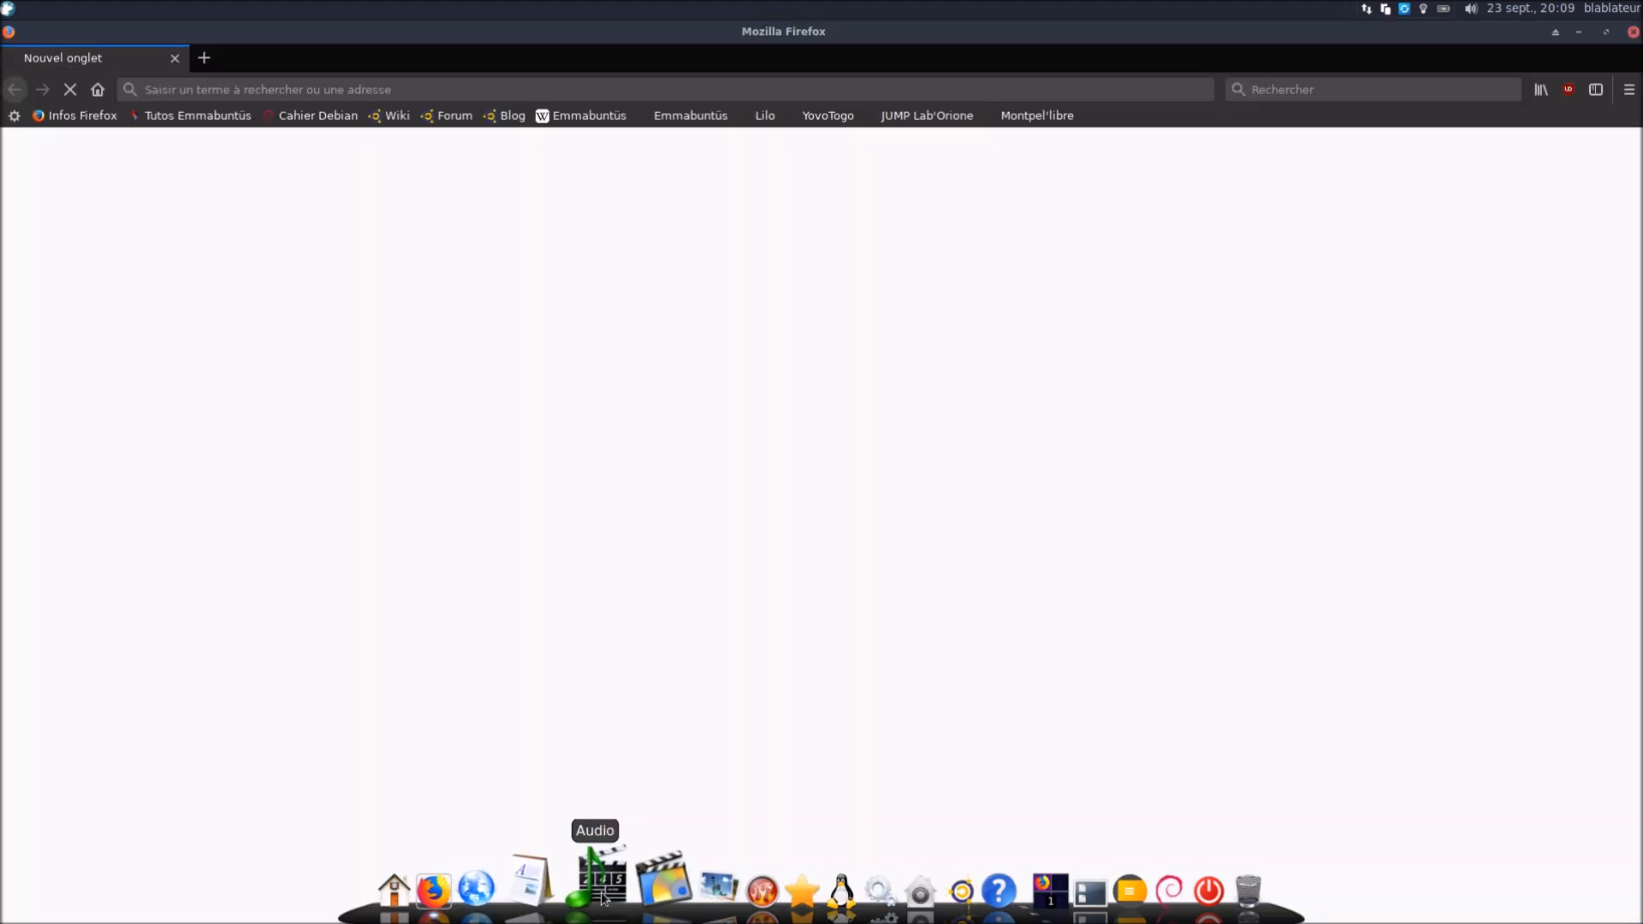
pyautogui.click(595, 897)
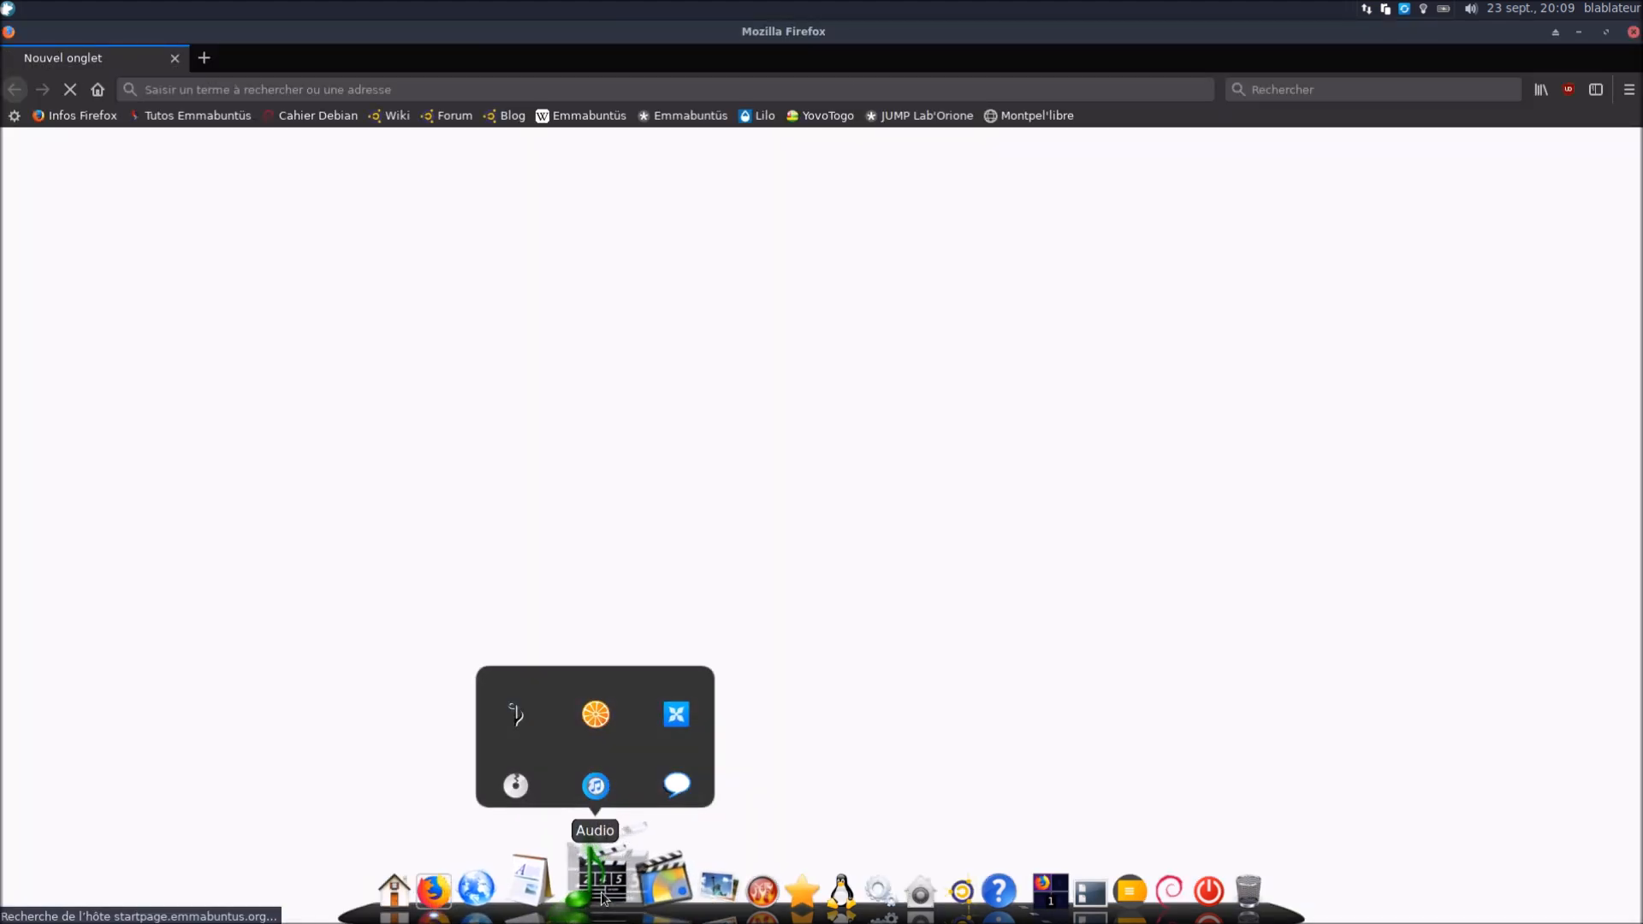
pyautogui.click(640, 892)
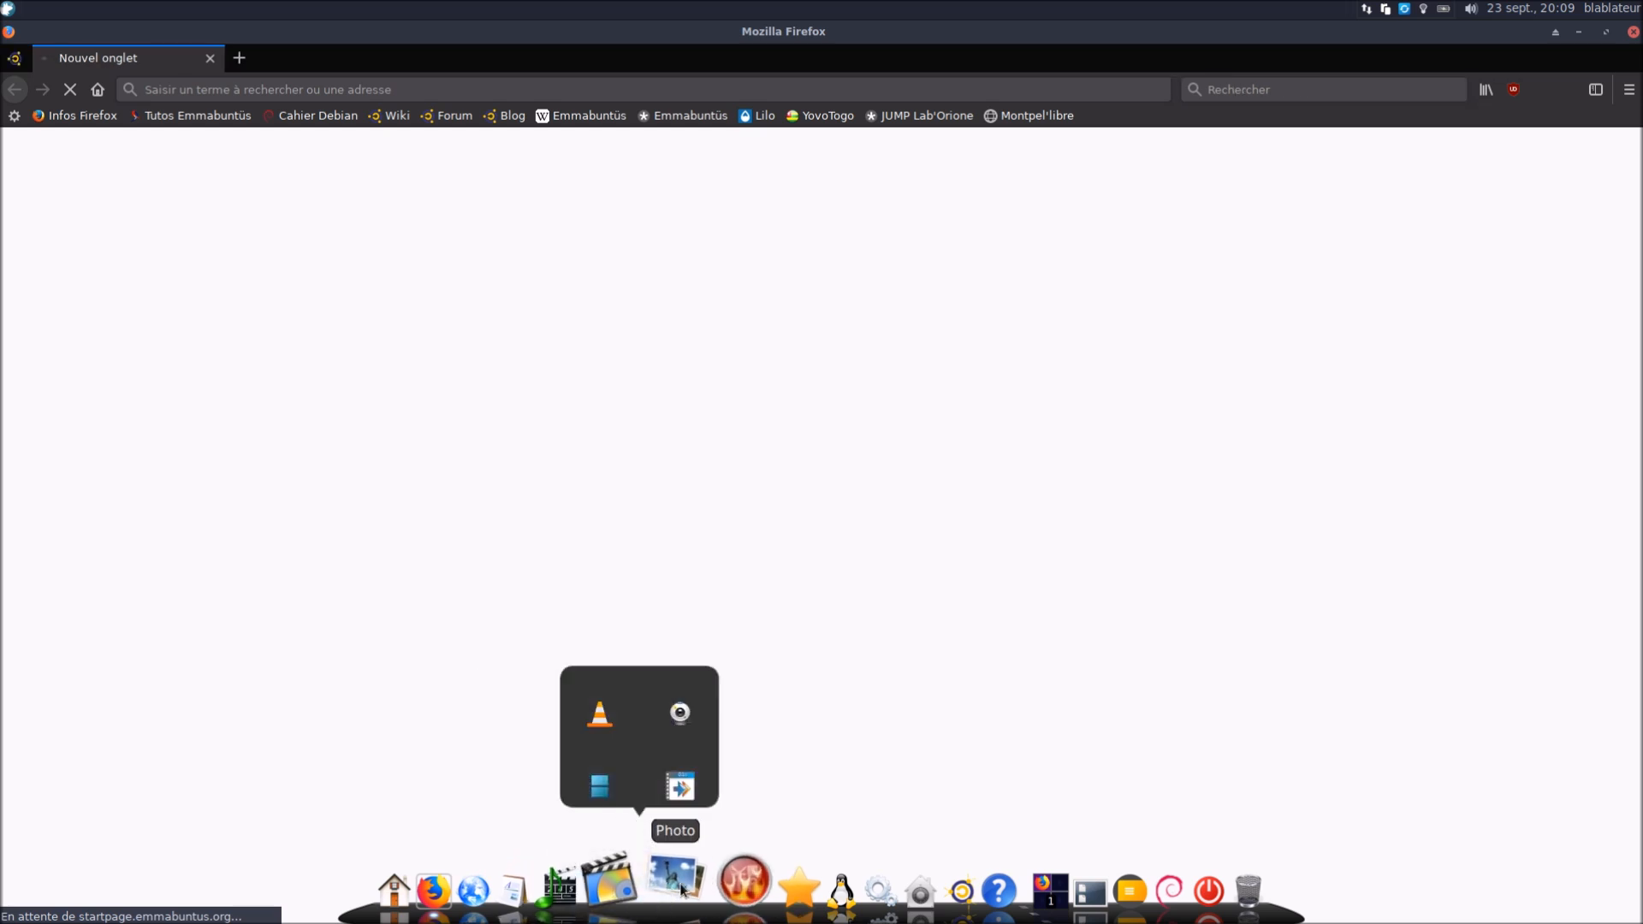
pyautogui.click(682, 890)
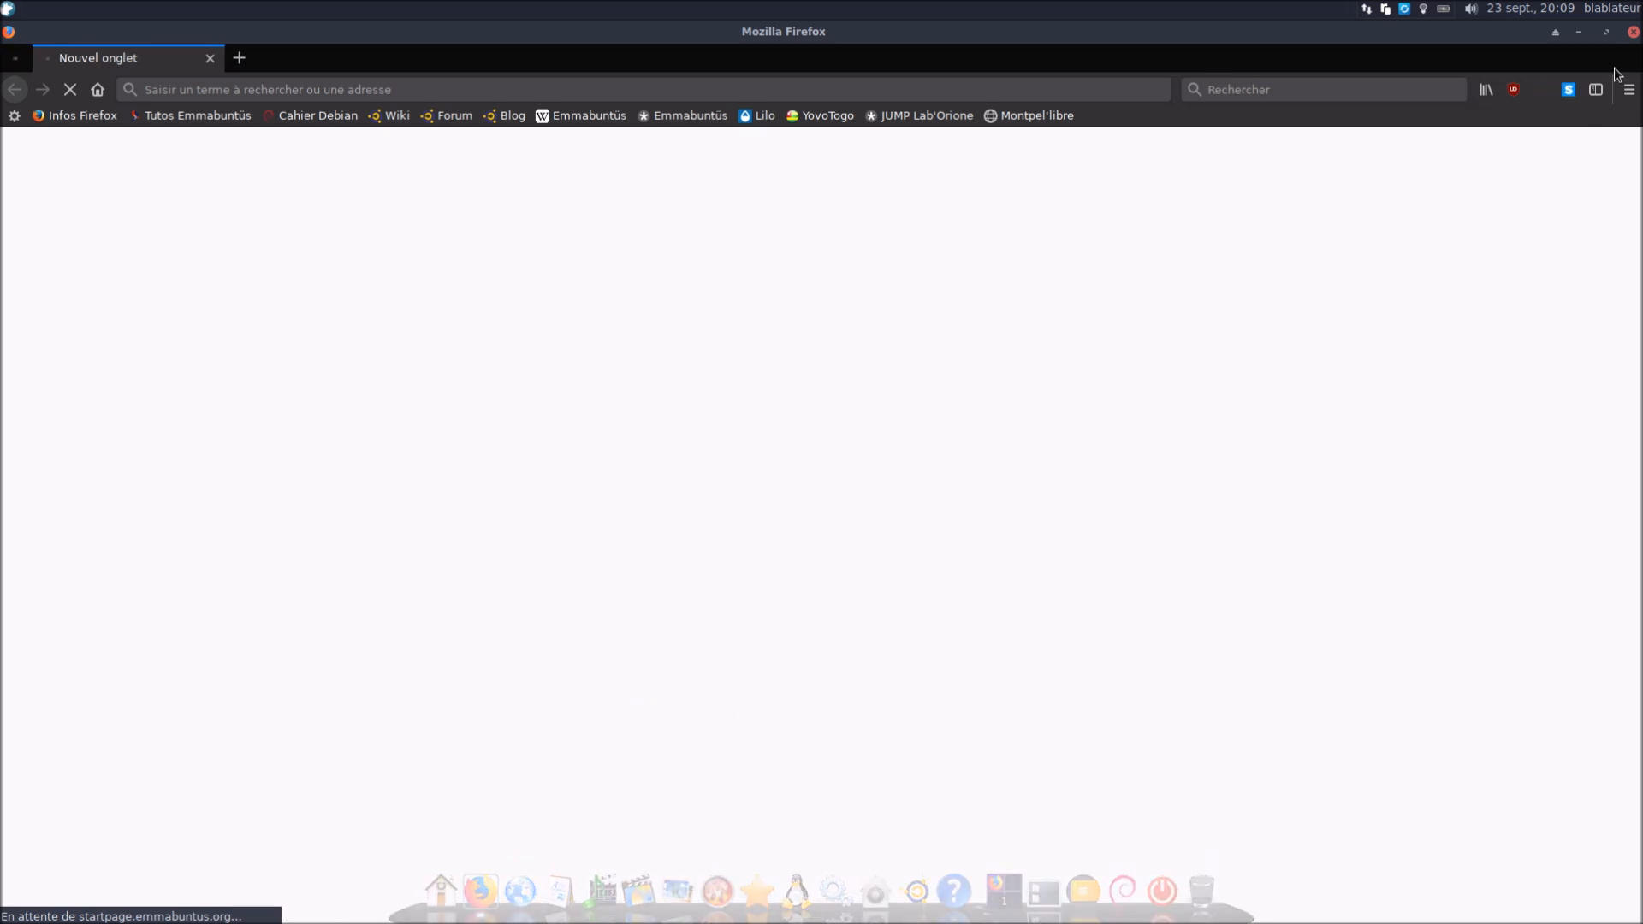
pyautogui.click(1633, 33)
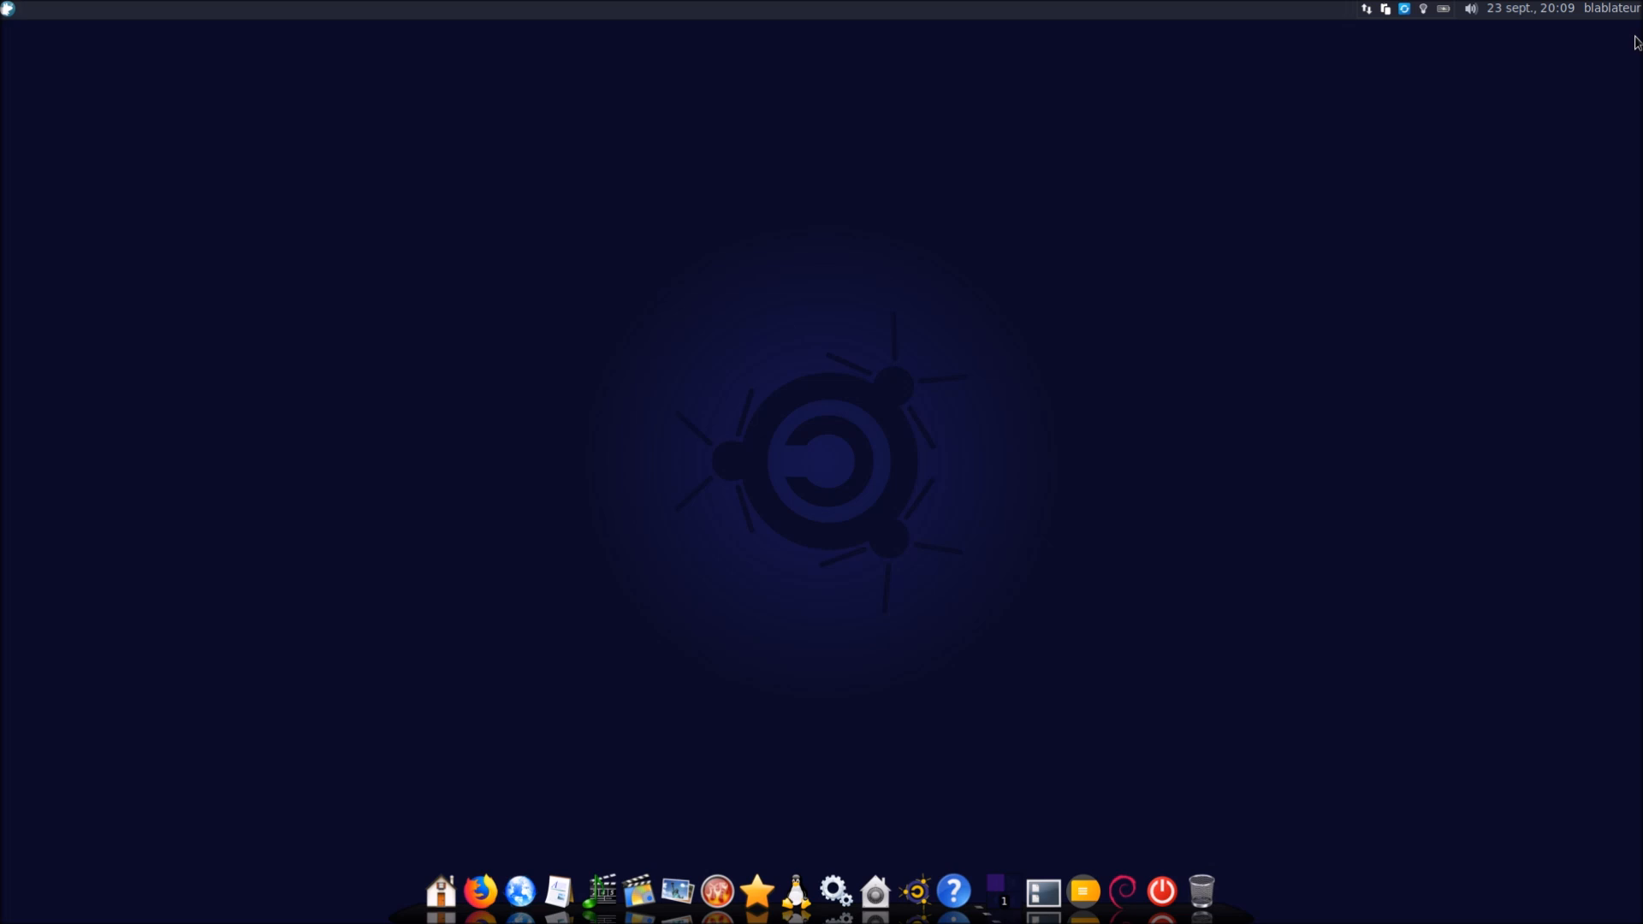
# Run the dock level changer from an 'emma' search and apply the Basique level
pyautogui.click(9, 12)
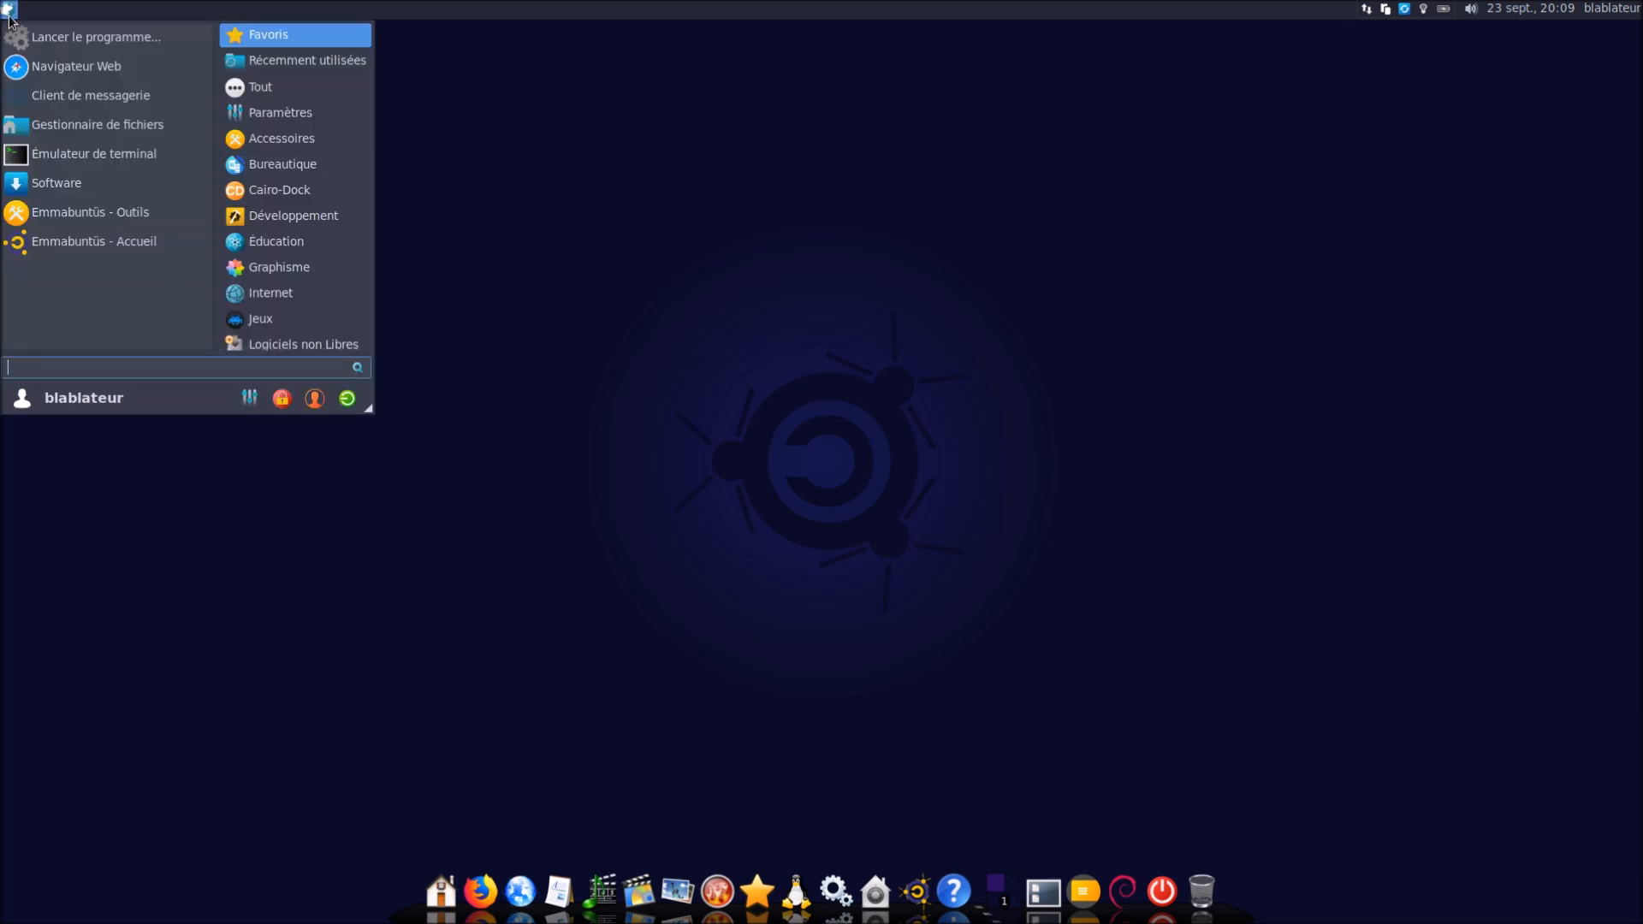
pyautogui.write('emma')
pyautogui.press('Down')
pyautogui.press('Down')
pyautogui.press('Down')
pyautogui.press('Down')
pyautogui.press('Down')
pyautogui.press('Down')
pyautogui.press('Down')
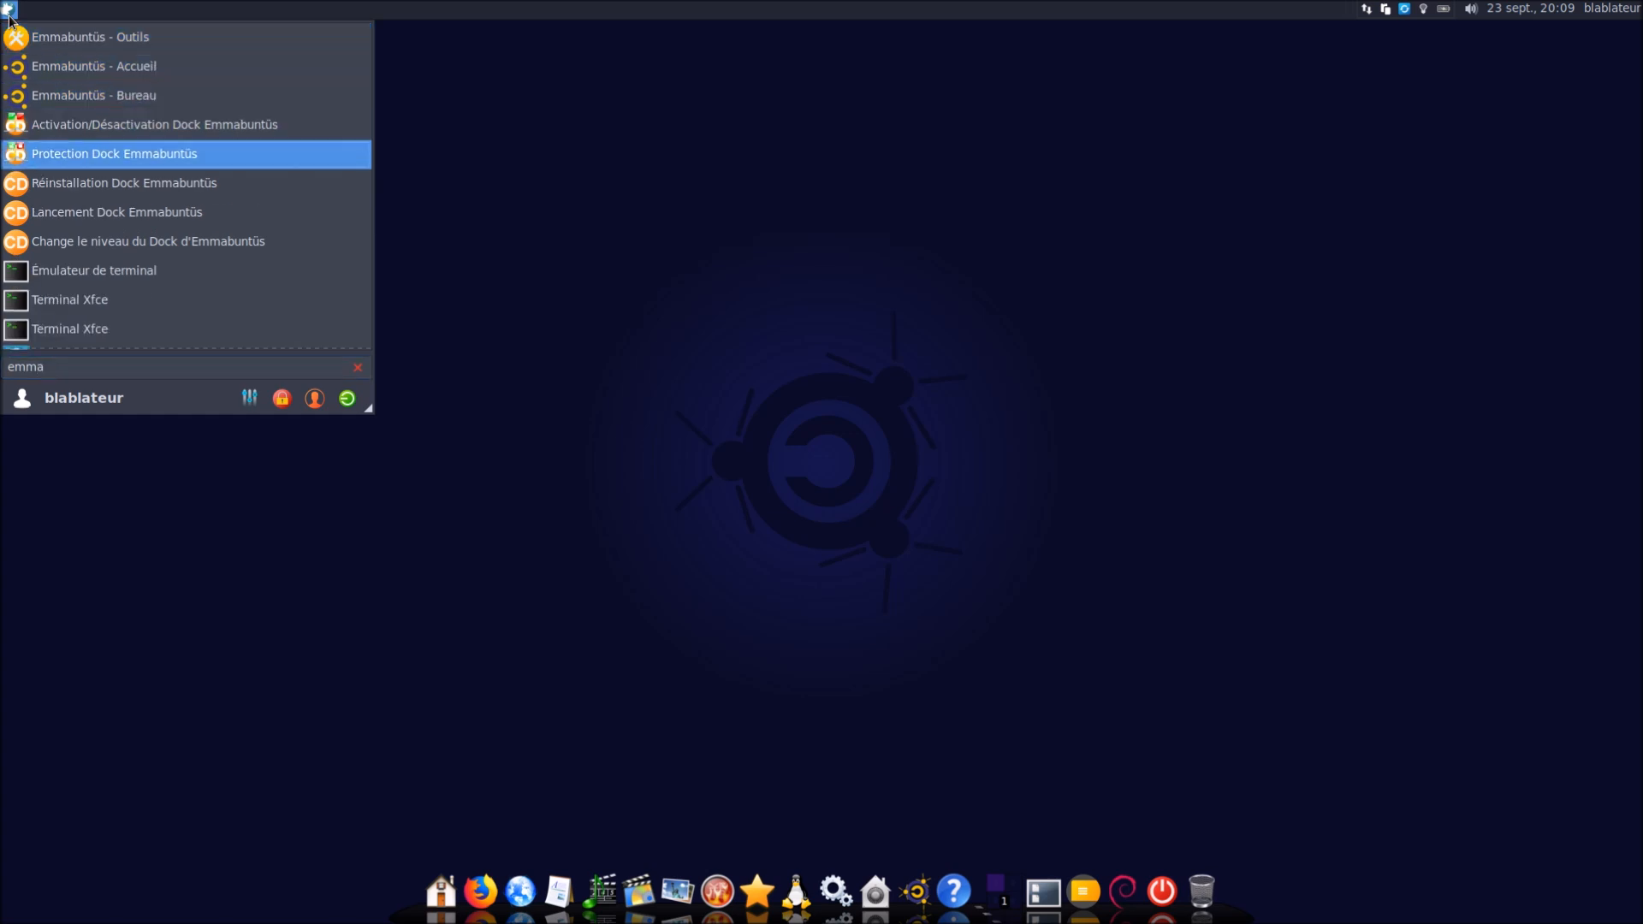
pyautogui.press('Return')
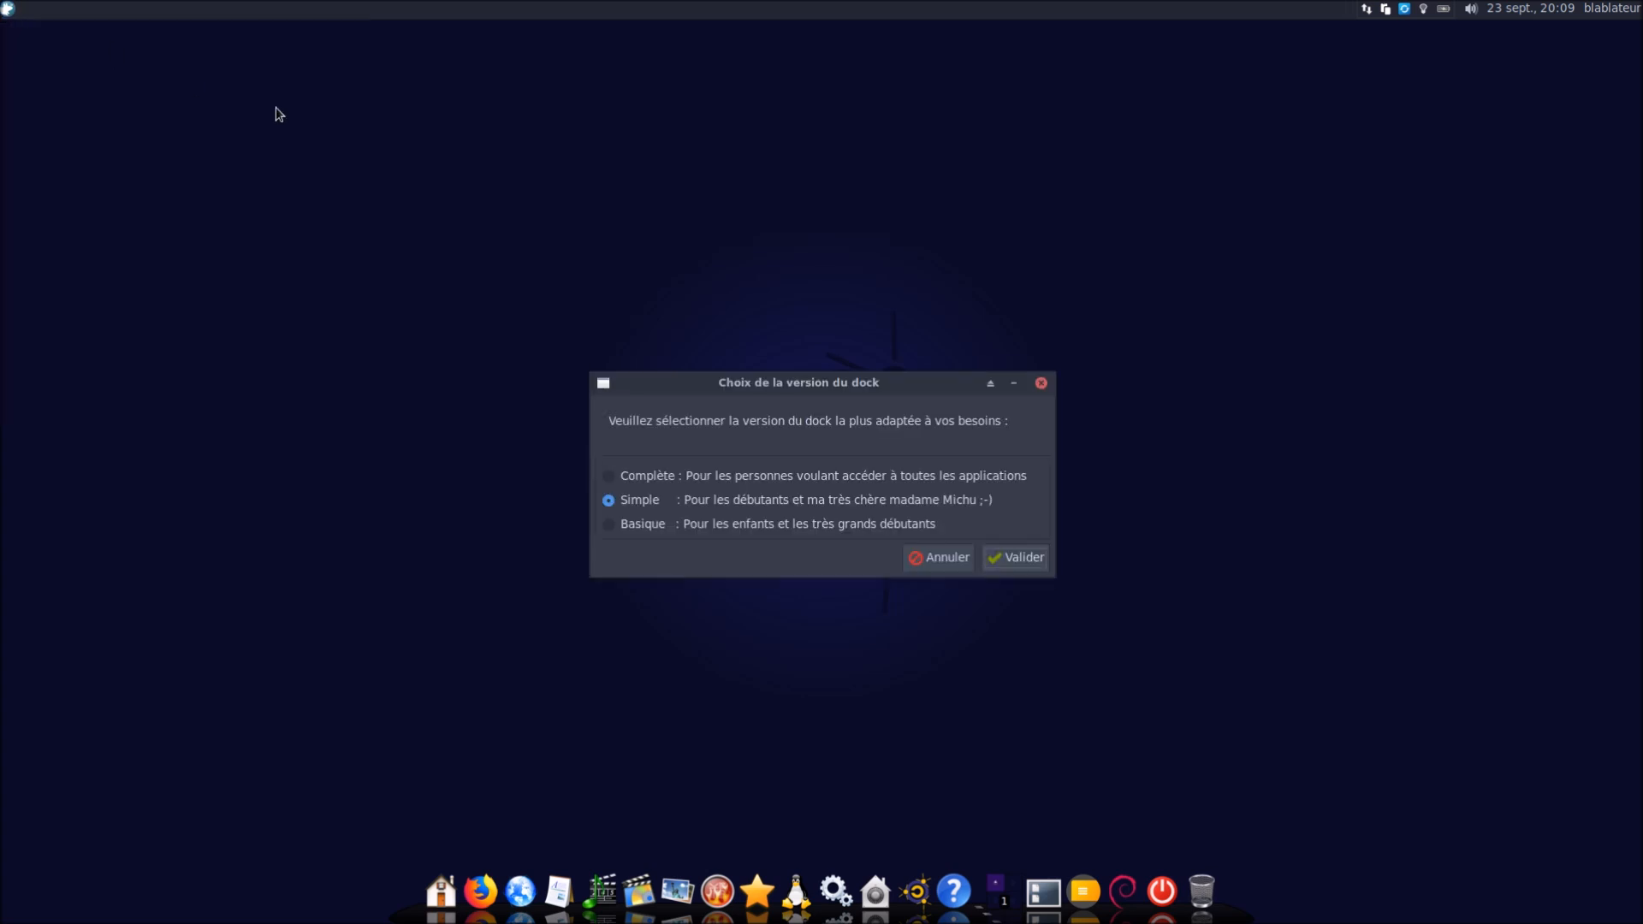
pyautogui.click(1022, 565)
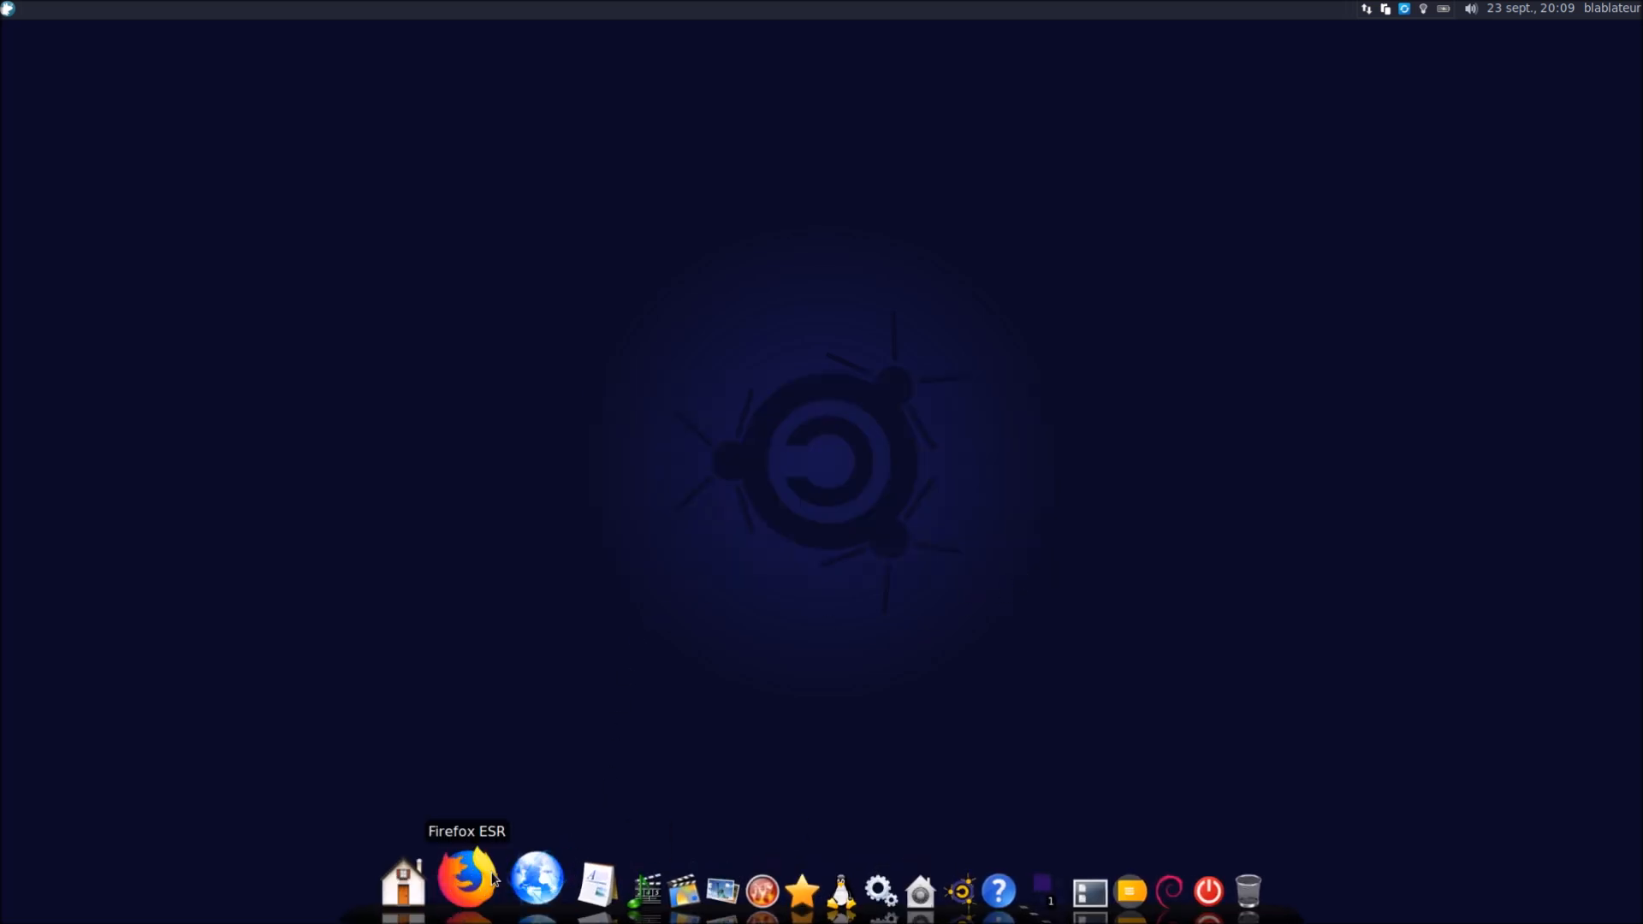
pyautogui.moveTo(557, 890)
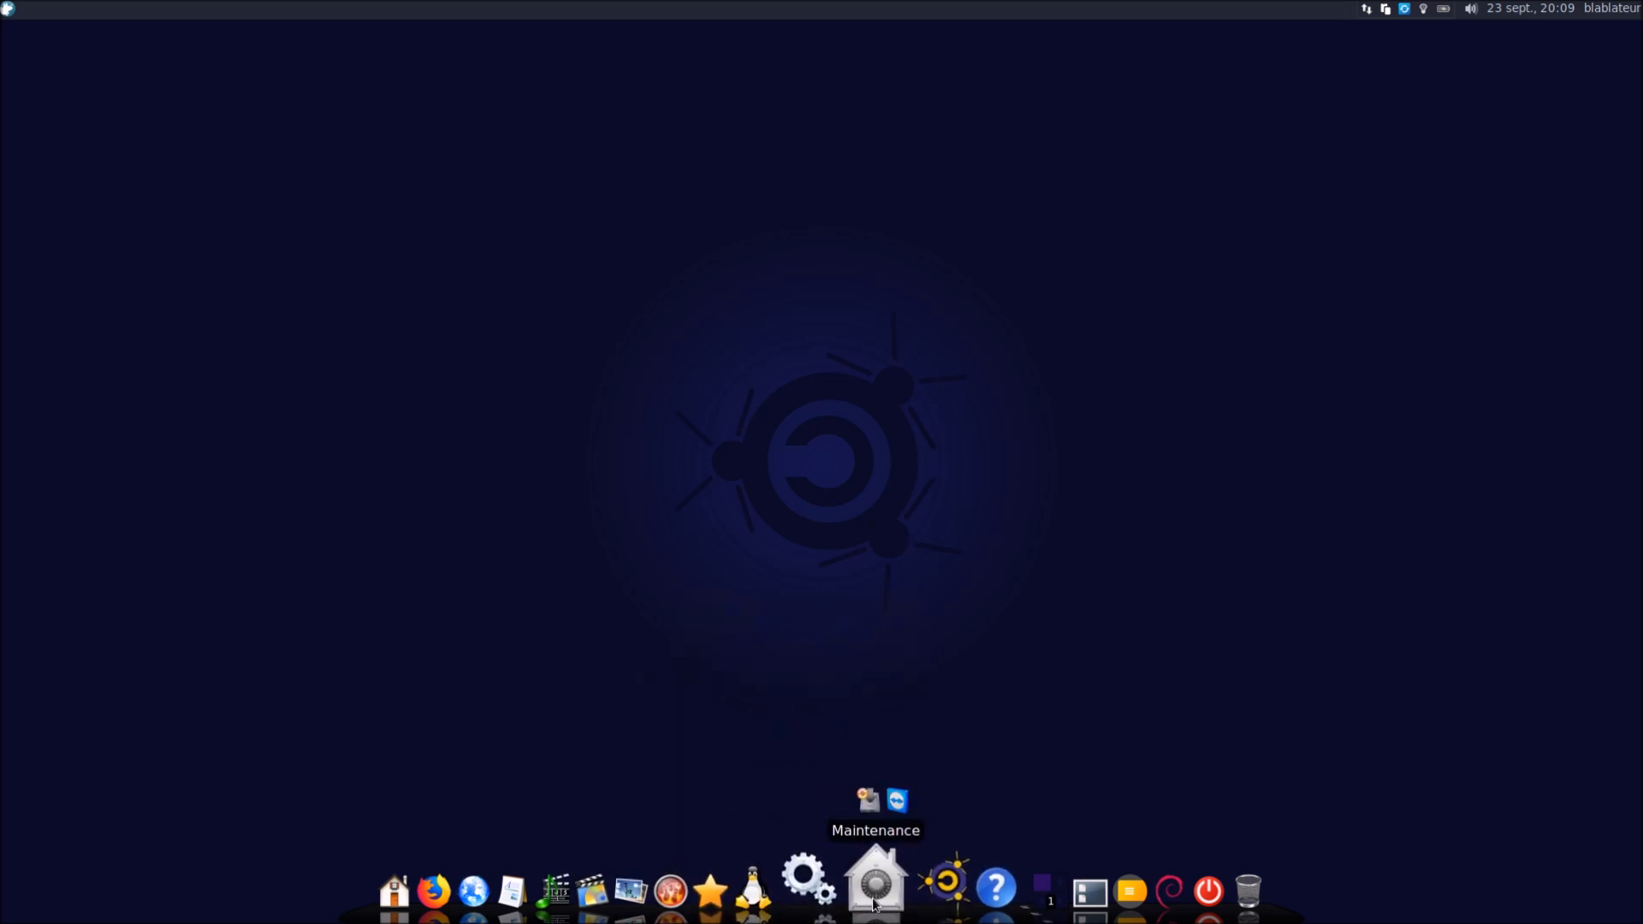
pyautogui.moveTo(895, 907)
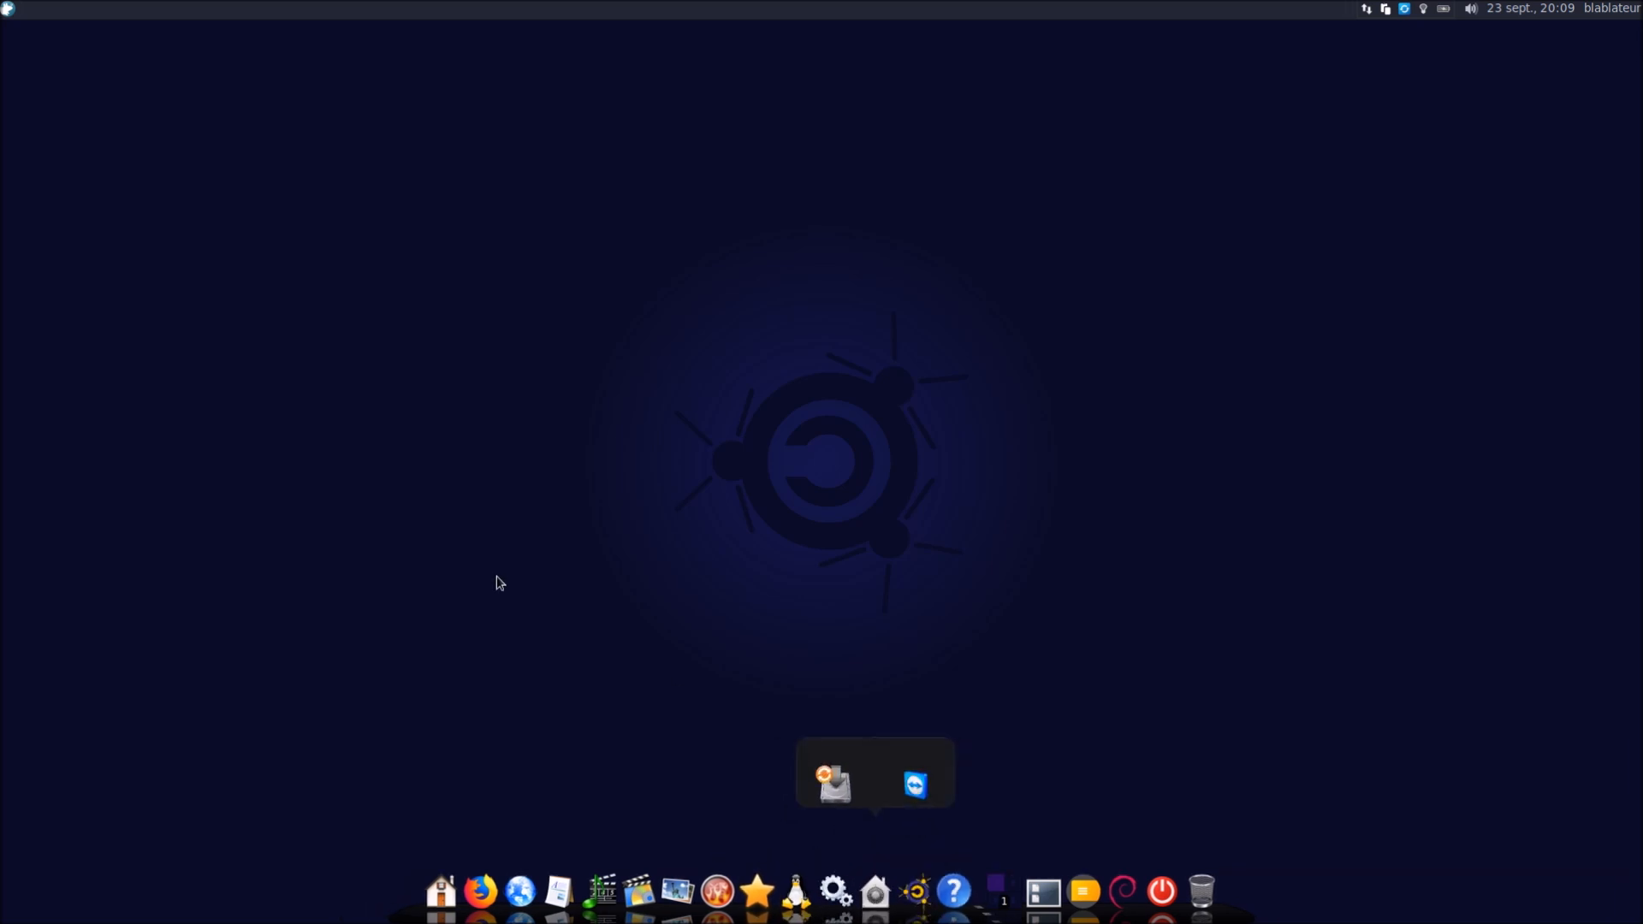
# Run the dock level changer again and switch the dock to Complète
pyautogui.click(13, 9)
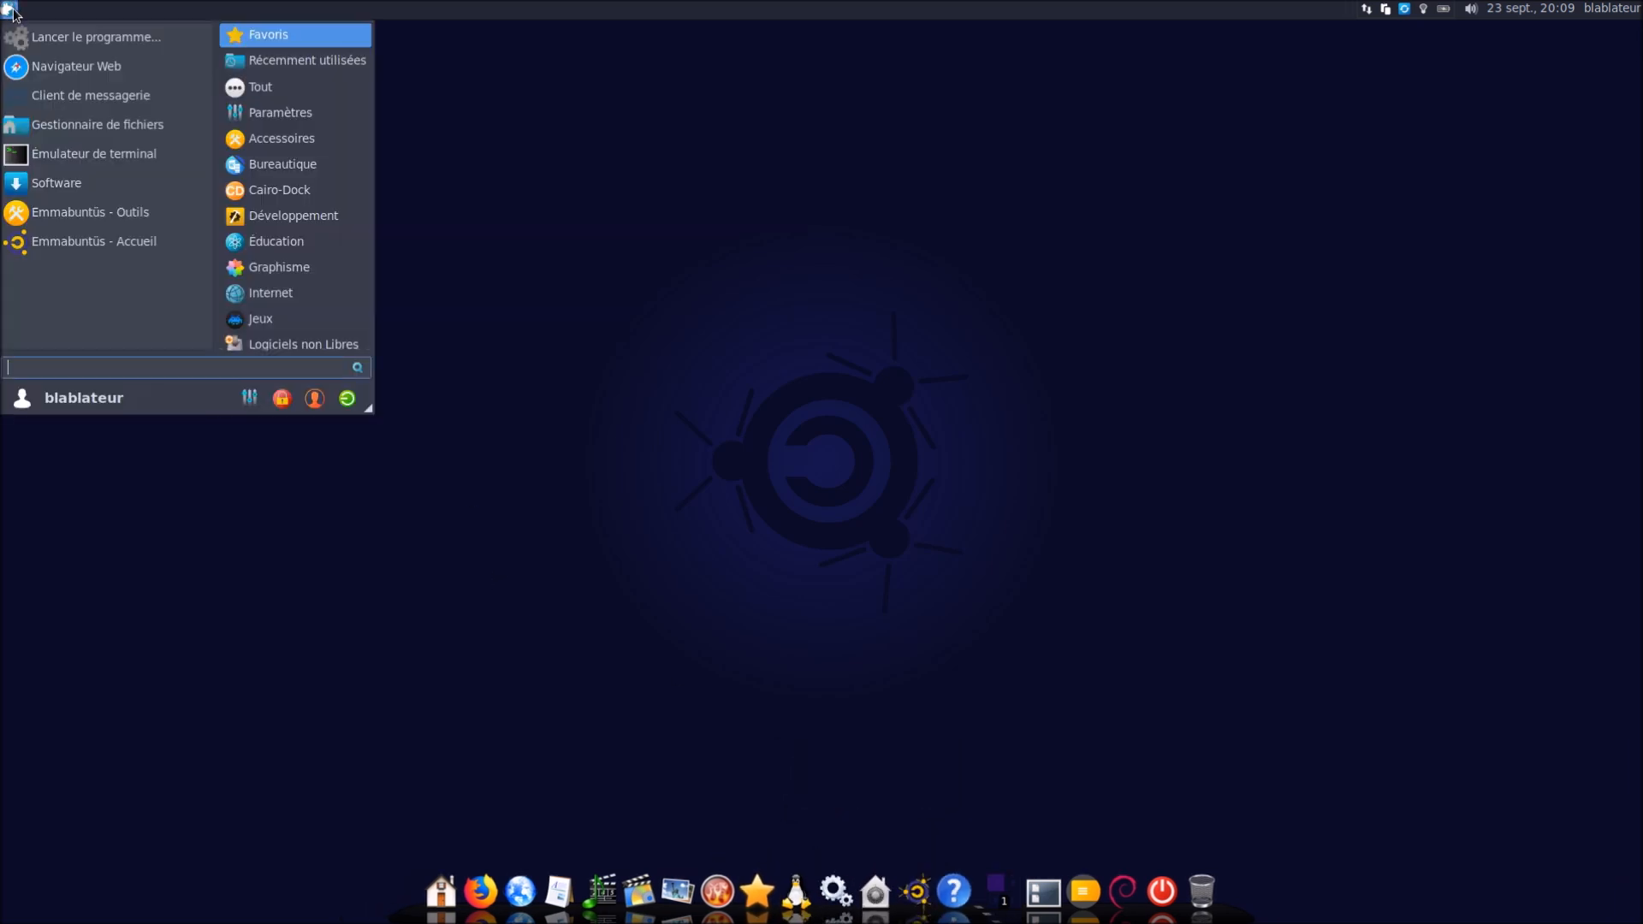
pyautogui.write('emm')
pyautogui.press('Down')
pyautogui.press('Down')
pyautogui.press('Down')
pyautogui.press('Down')
pyautogui.press('Down')
pyautogui.press('Down')
pyautogui.press('Down')
pyautogui.press('Return')
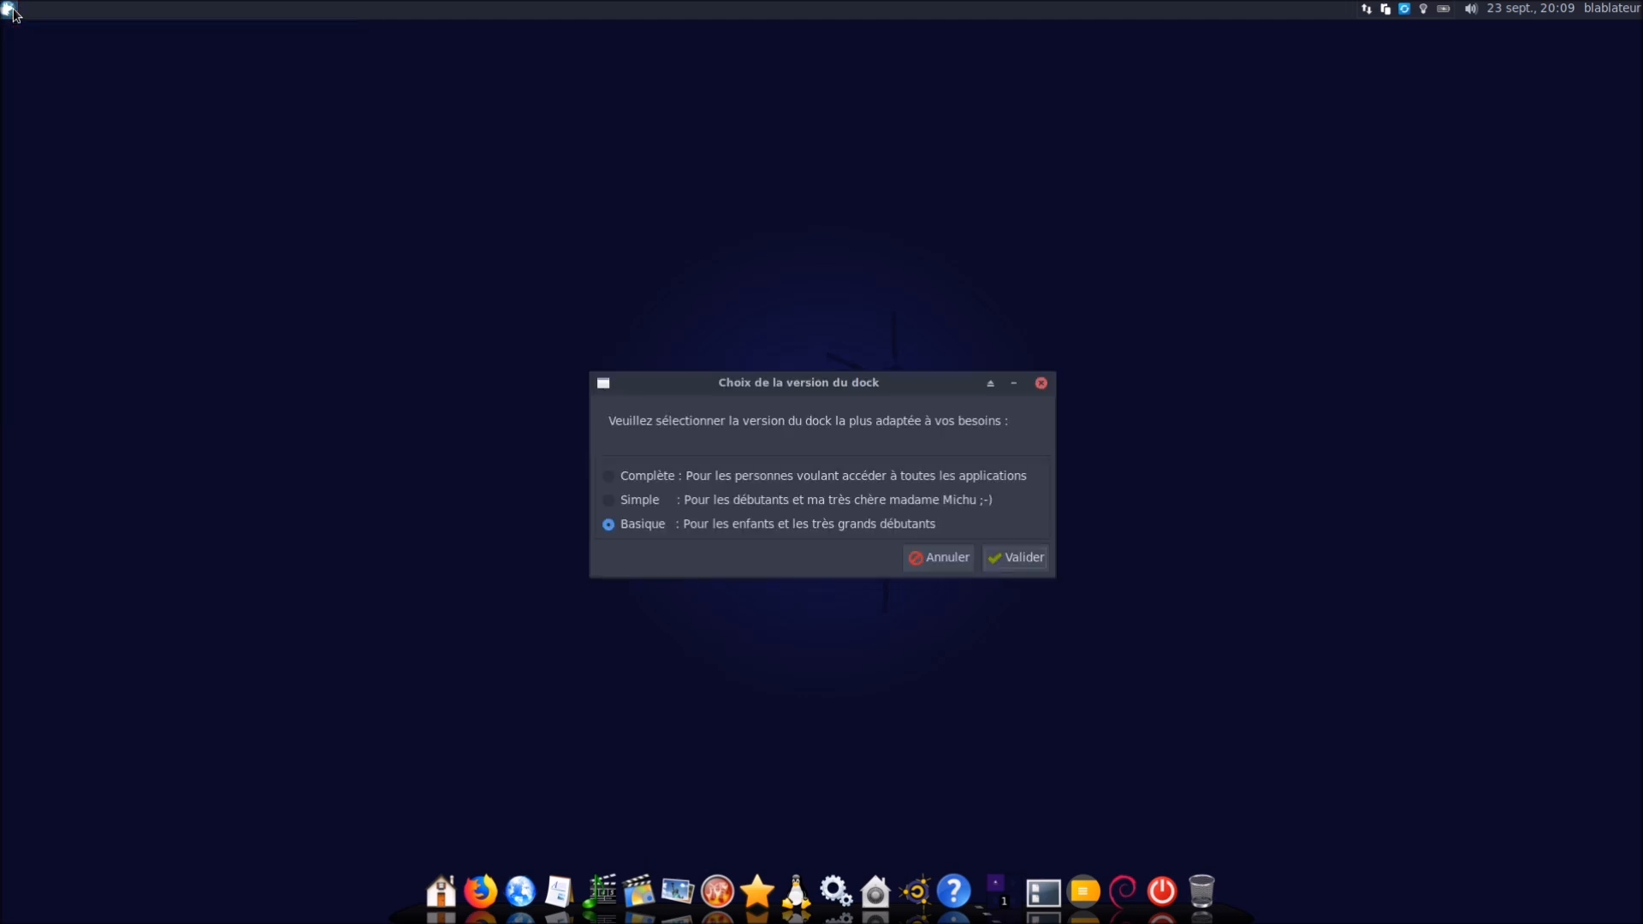
pyautogui.click(653, 474)
pyautogui.click(1002, 568)
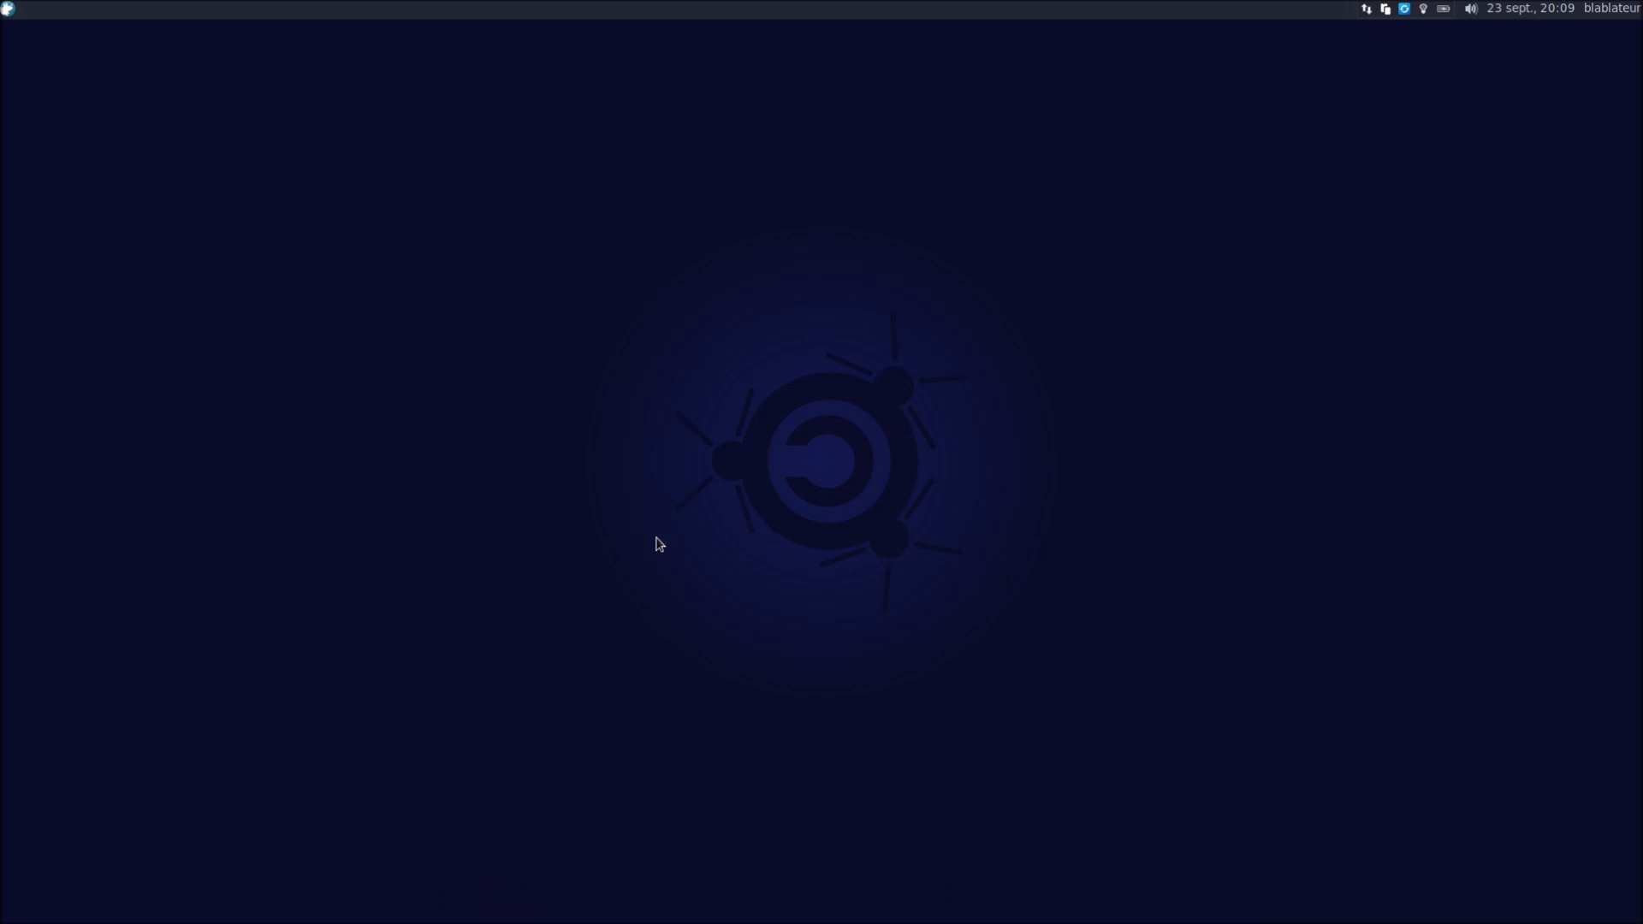
# Search the applications menu for 'emm' and close it
pyautogui.click(6, 11)
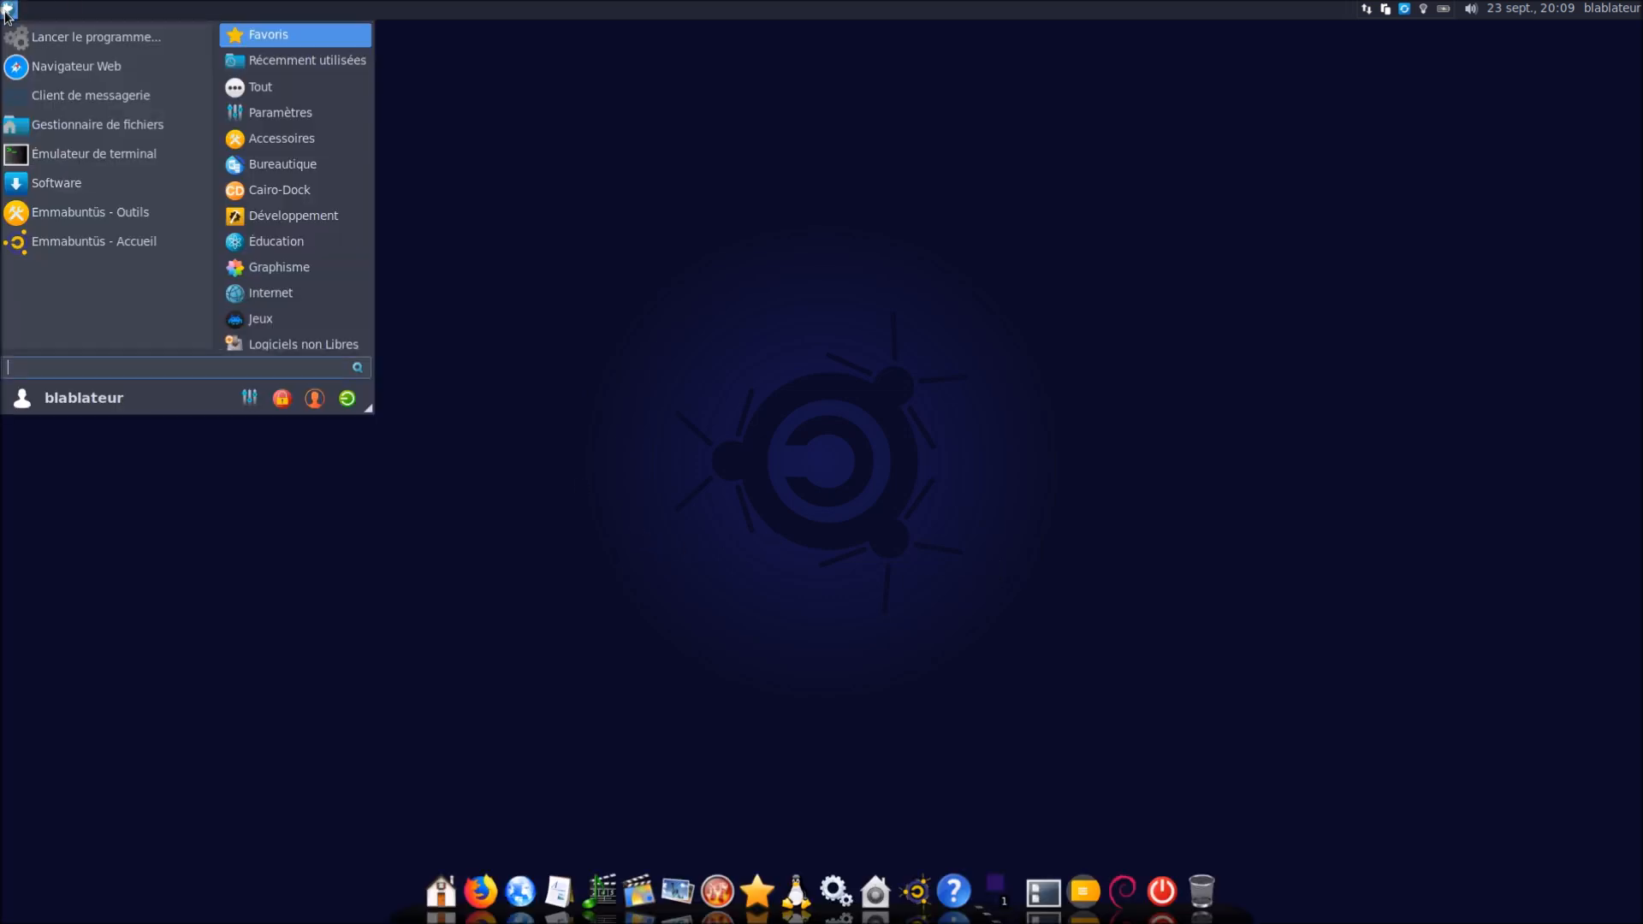
pyautogui.write('e')
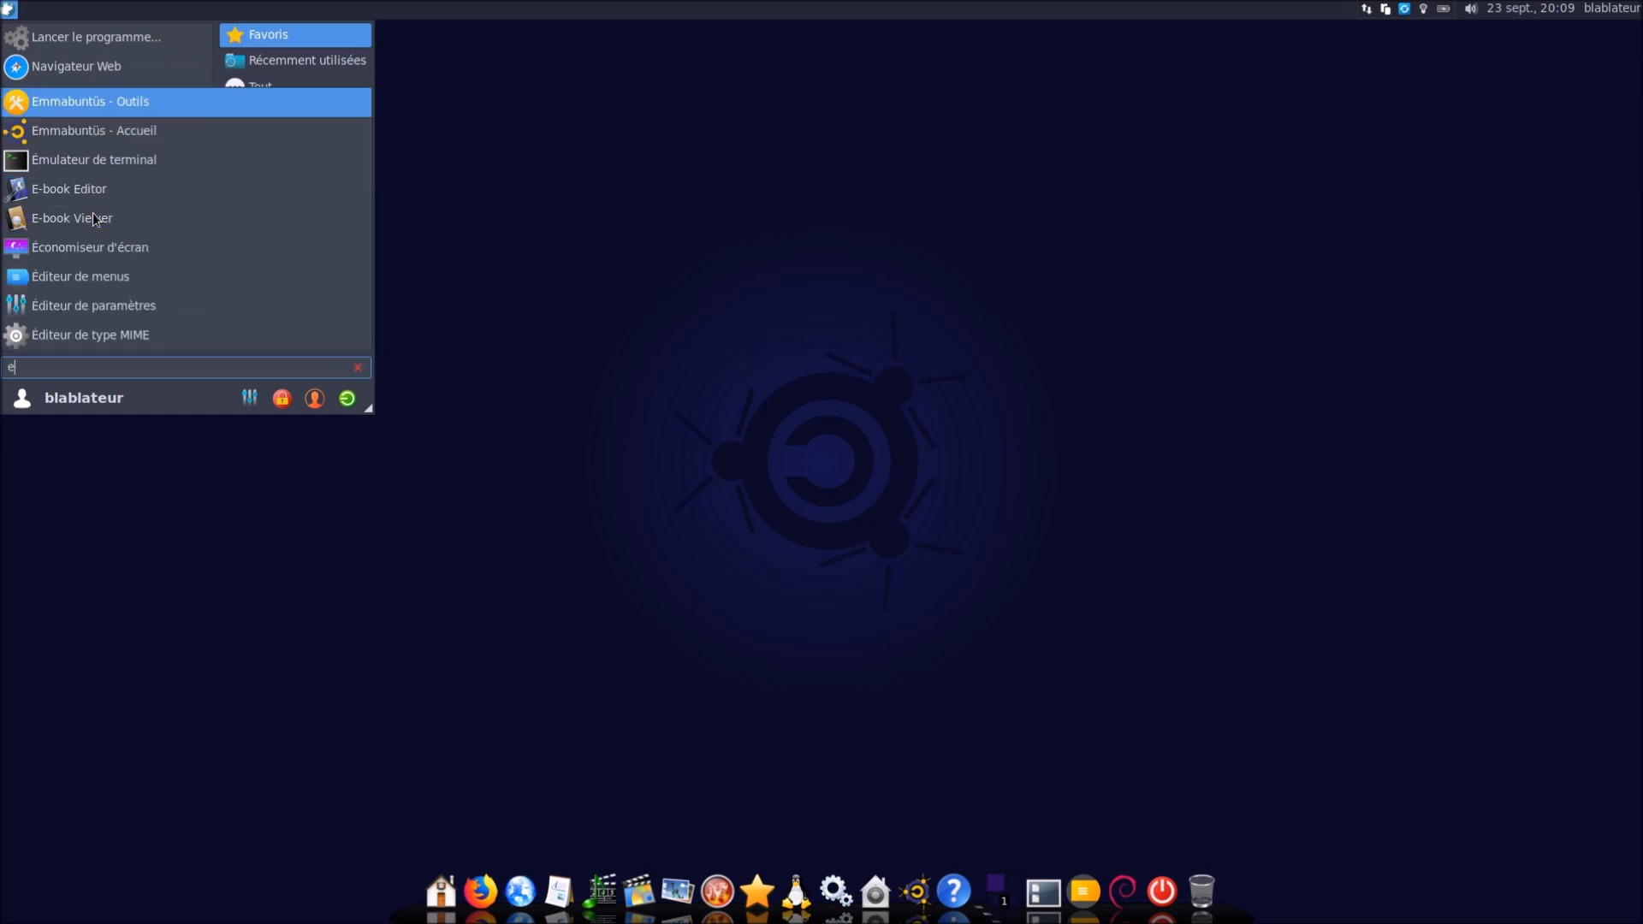
pyautogui.write('mm')
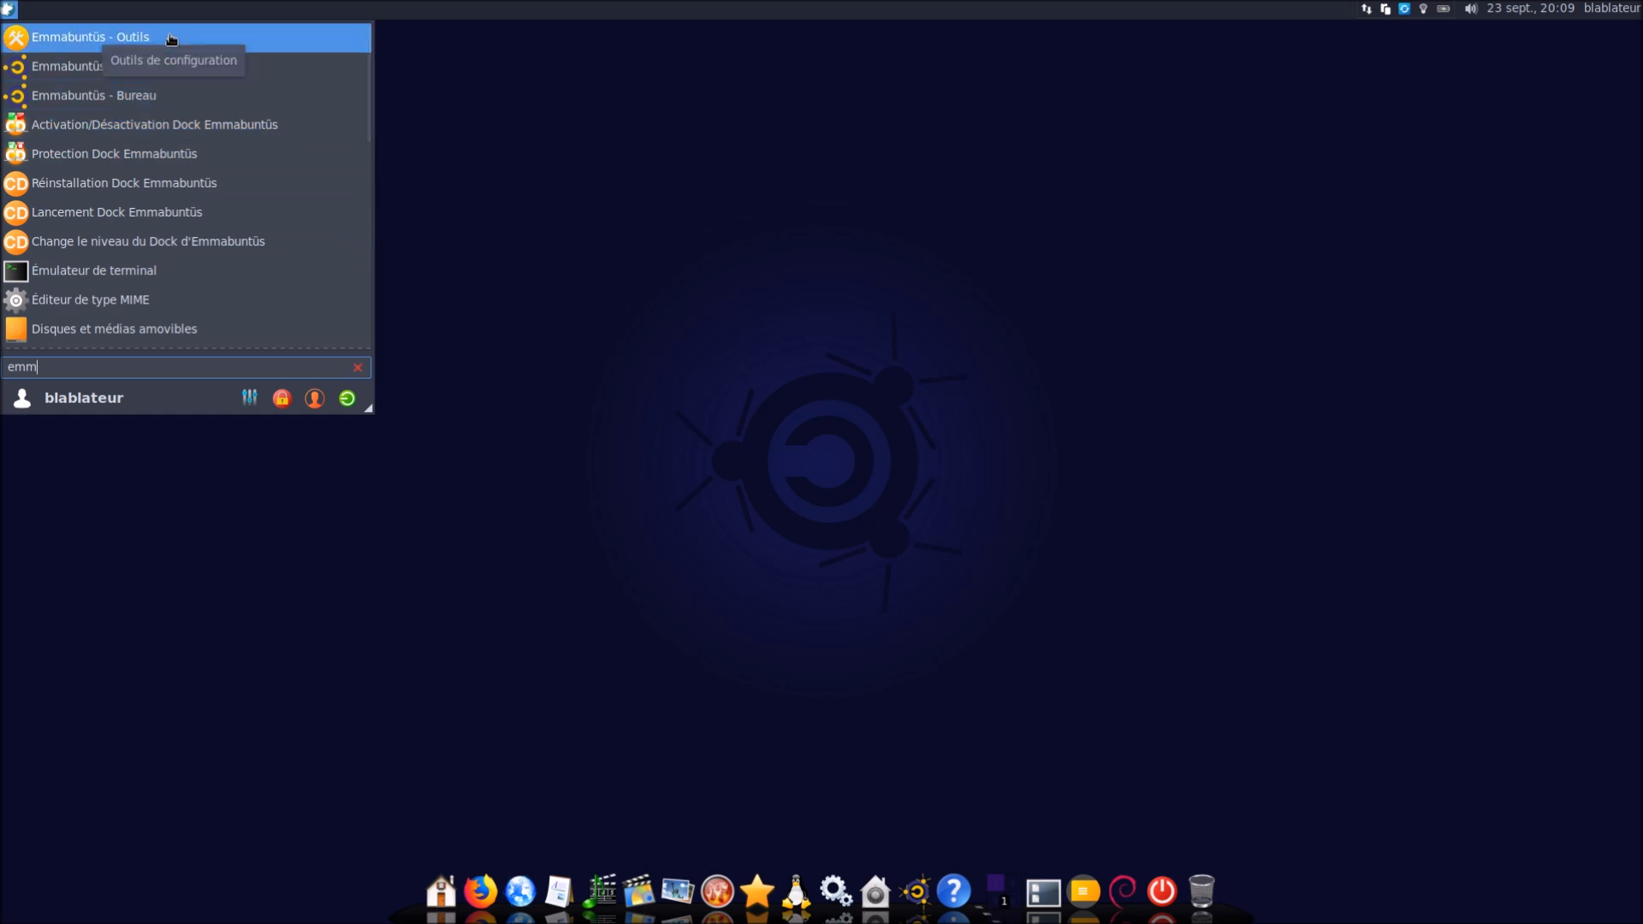
pyautogui.click(839, 462)
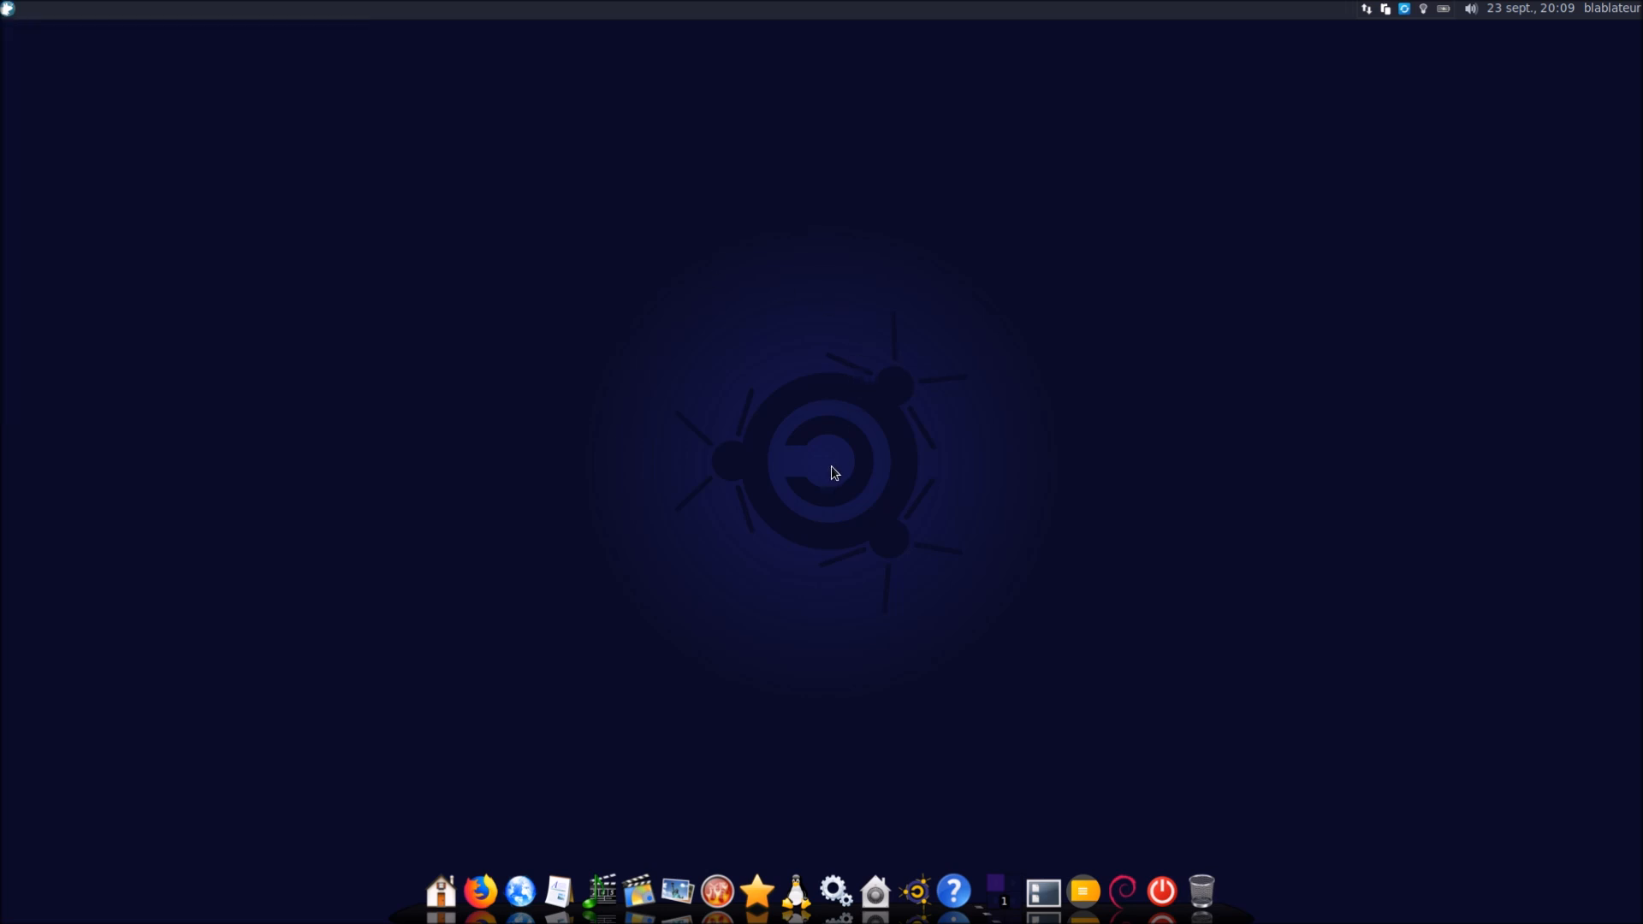